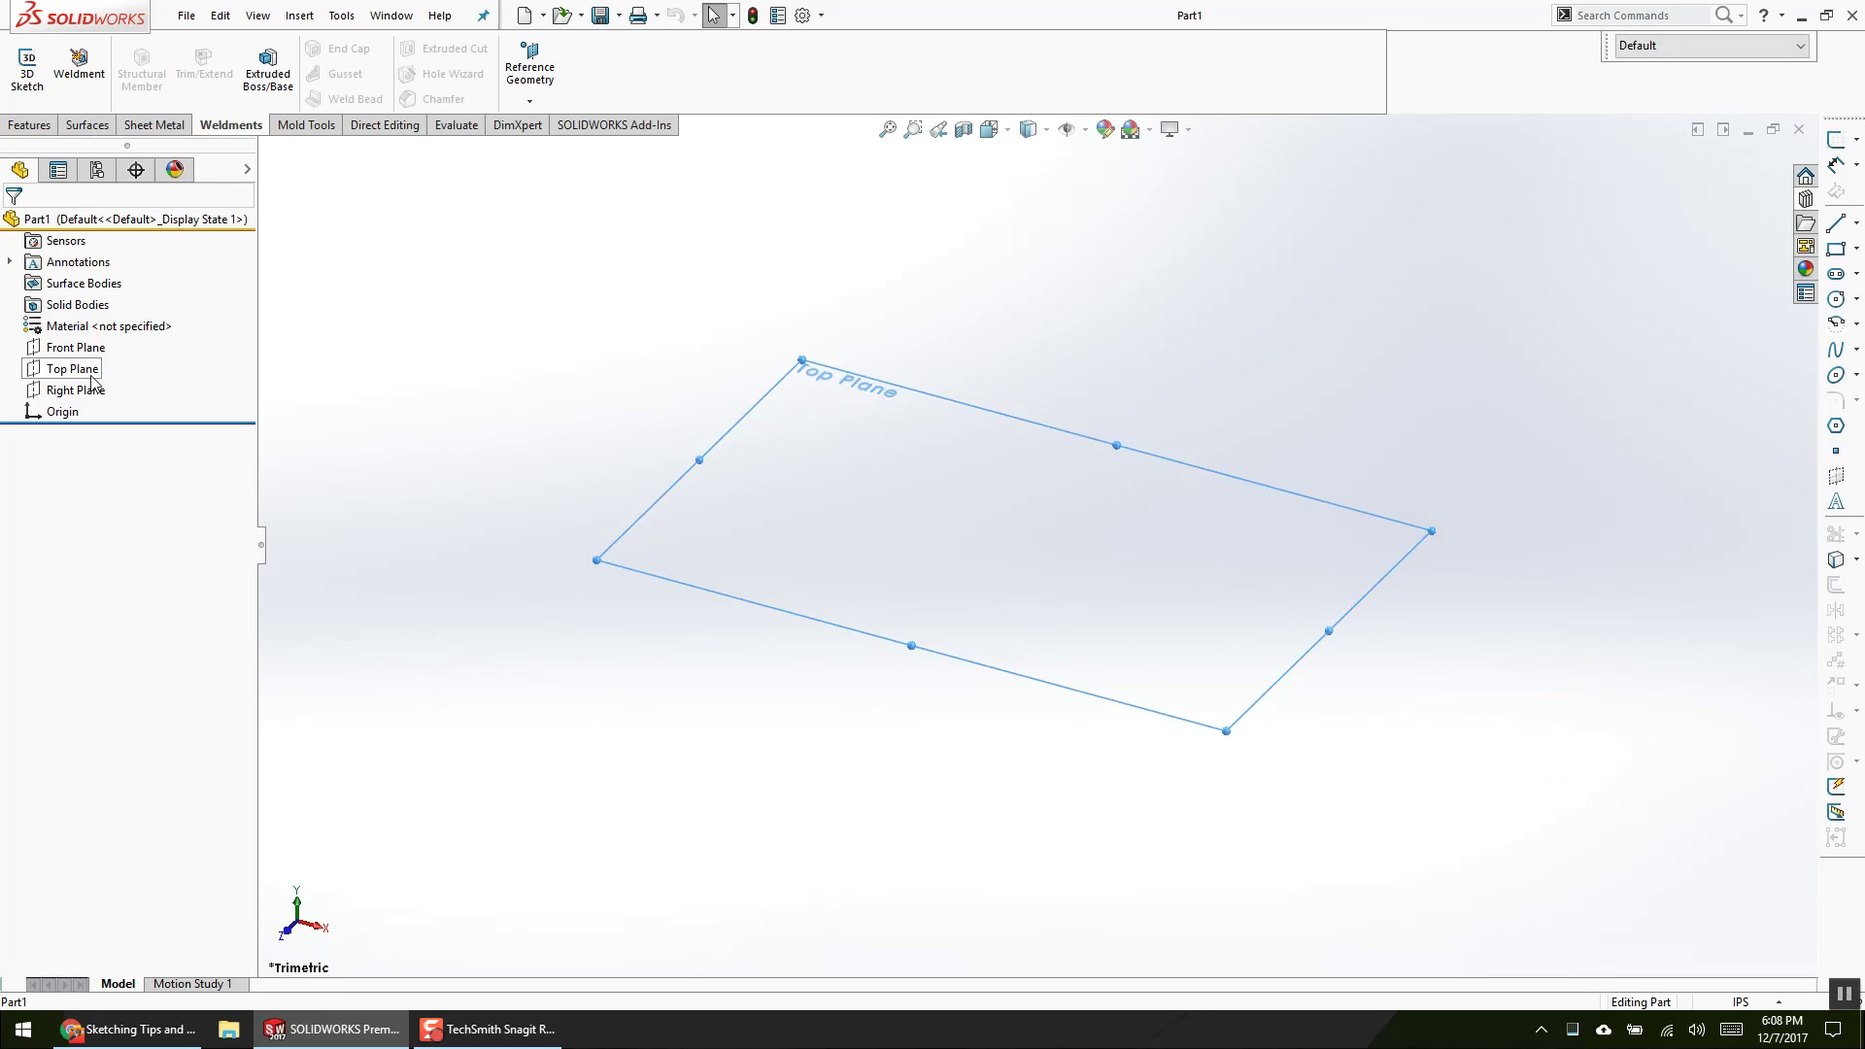
# Step: Start a sketch on the Top Plane and draw a corner rectangle starting at the origin
pyautogui.press('s')
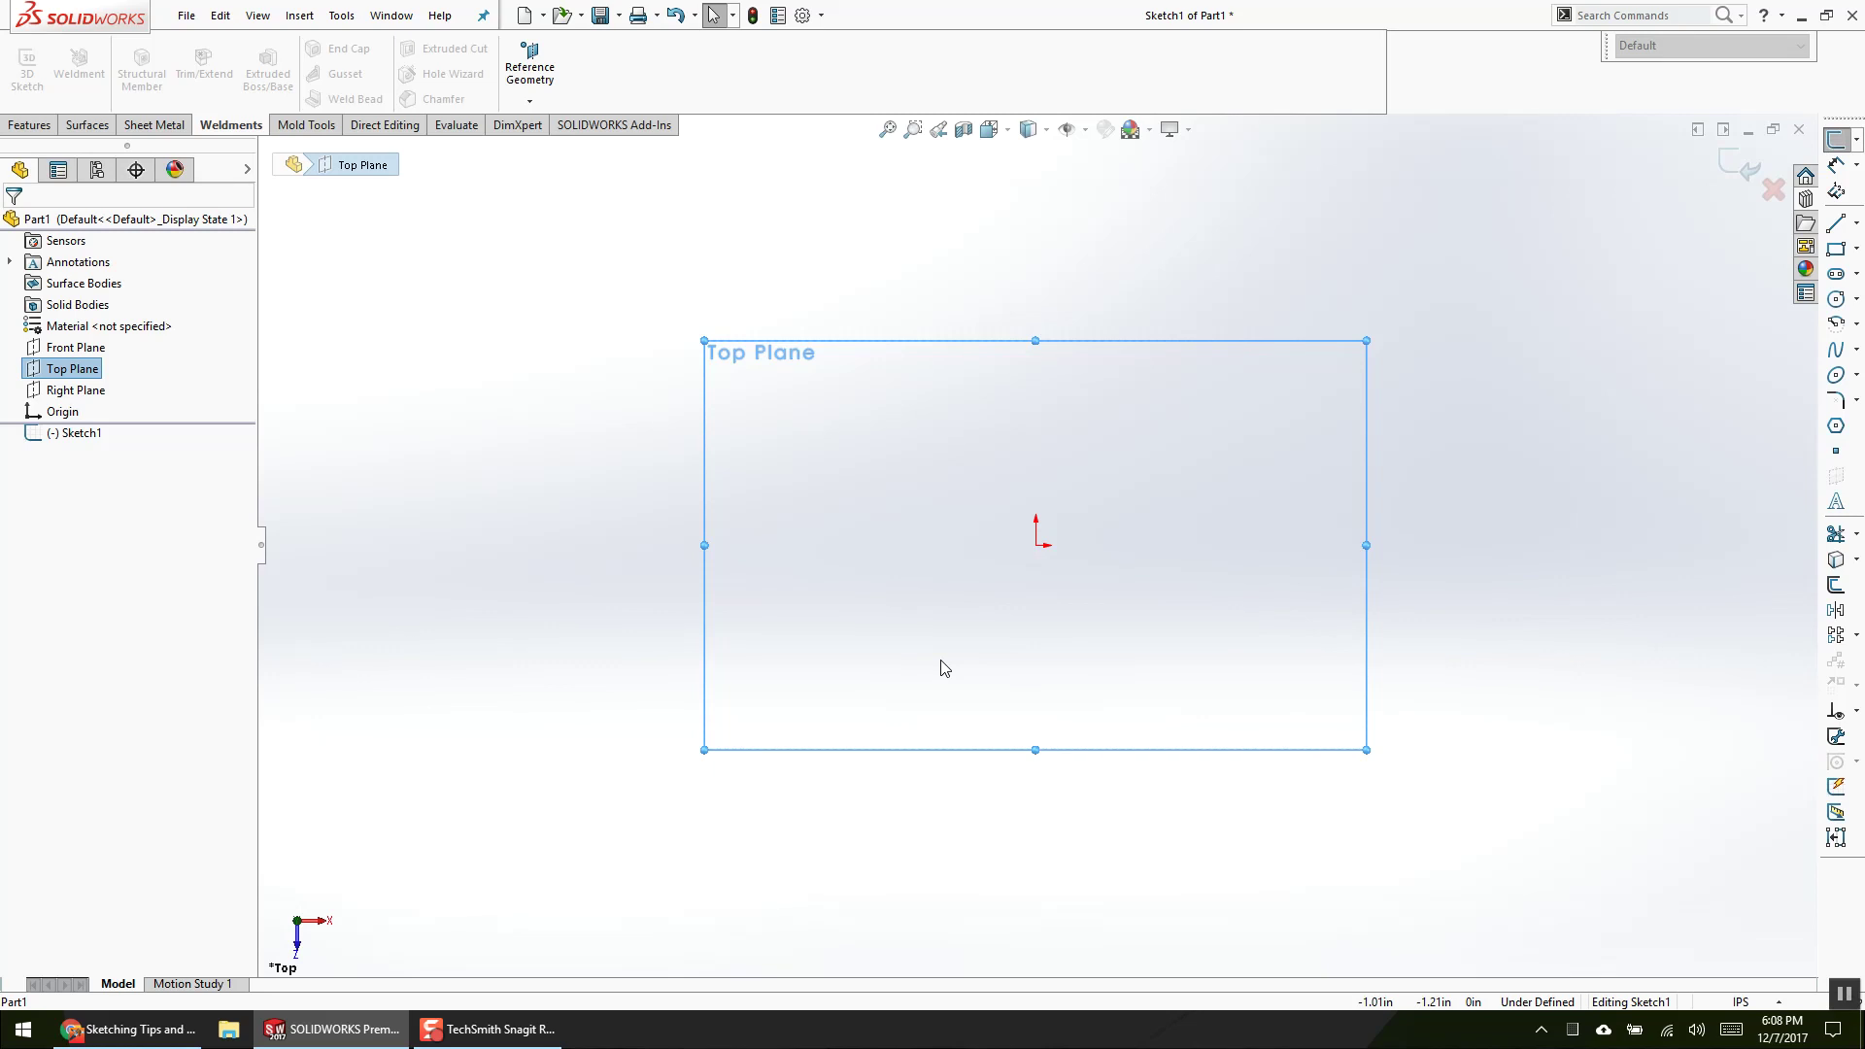
pyautogui.moveTo(941, 660); pyautogui.dragTo(1140, 623, button='right')
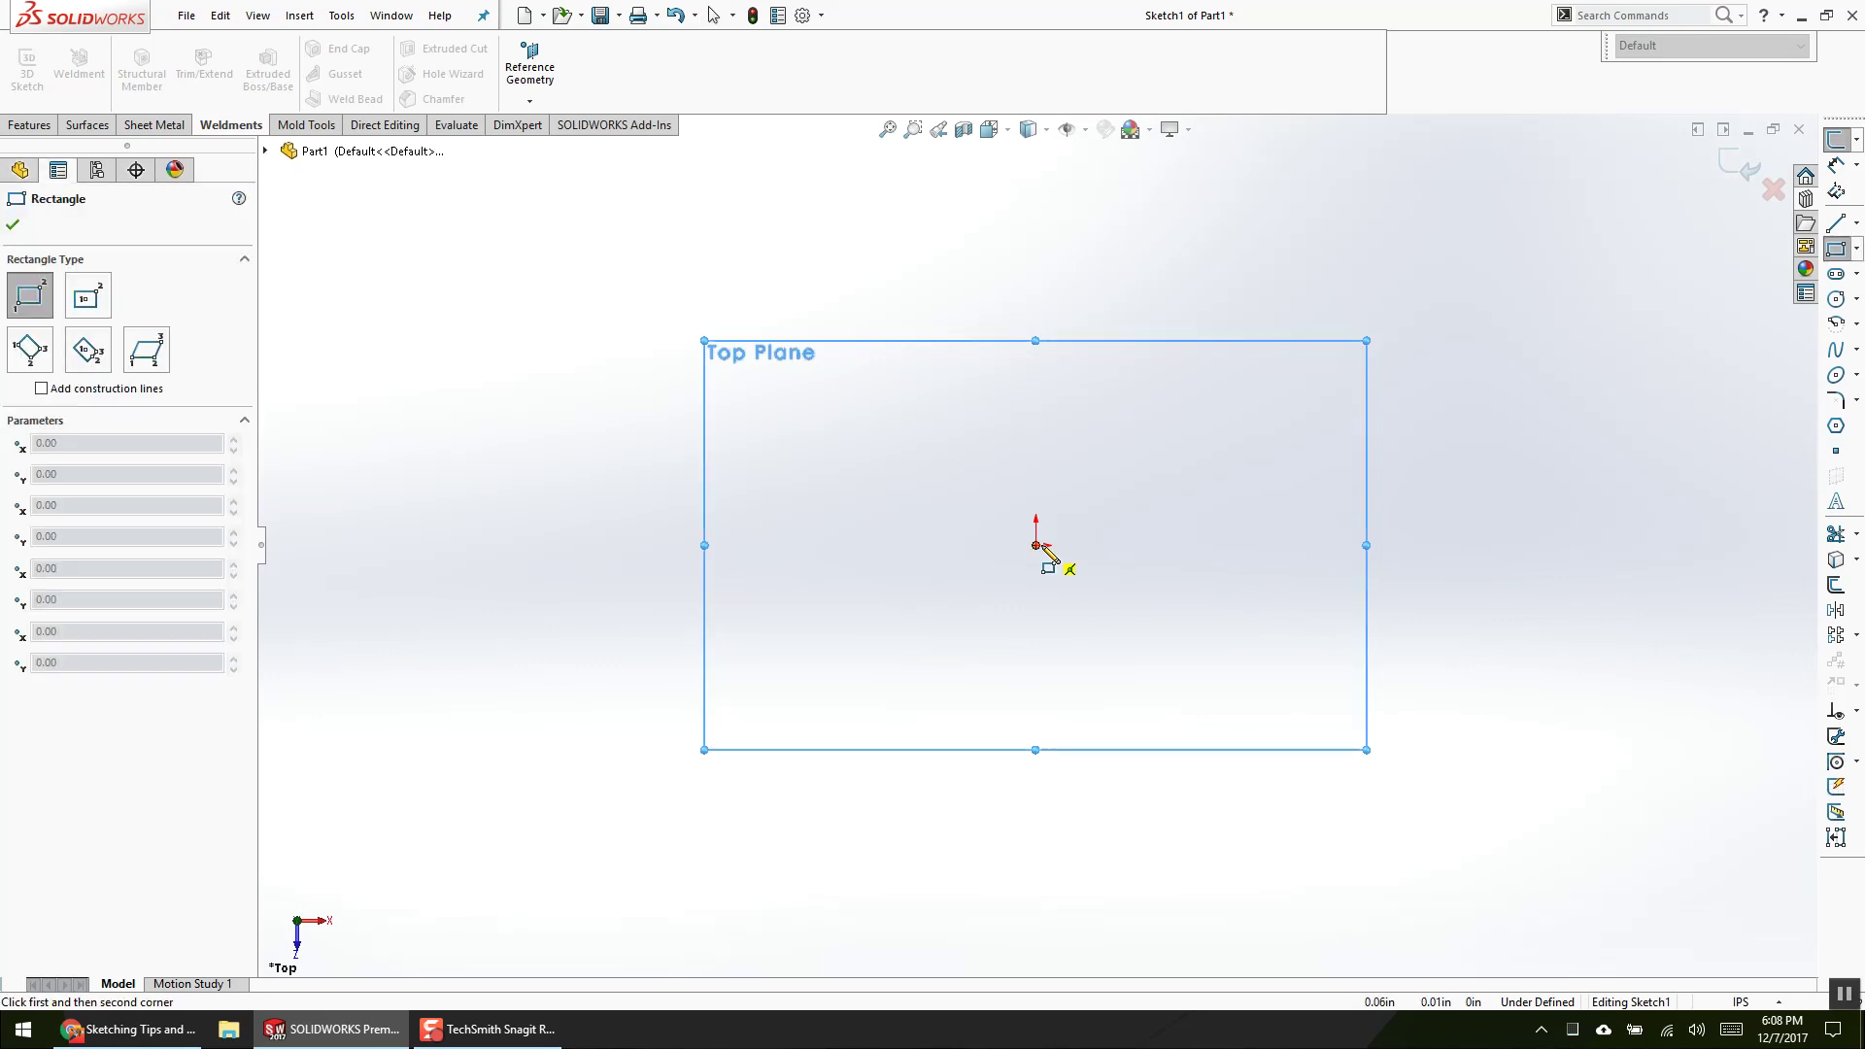
pyautogui.moveTo(1035, 545); pyautogui.dragTo(1363, 361)
pyautogui.press('Escape')
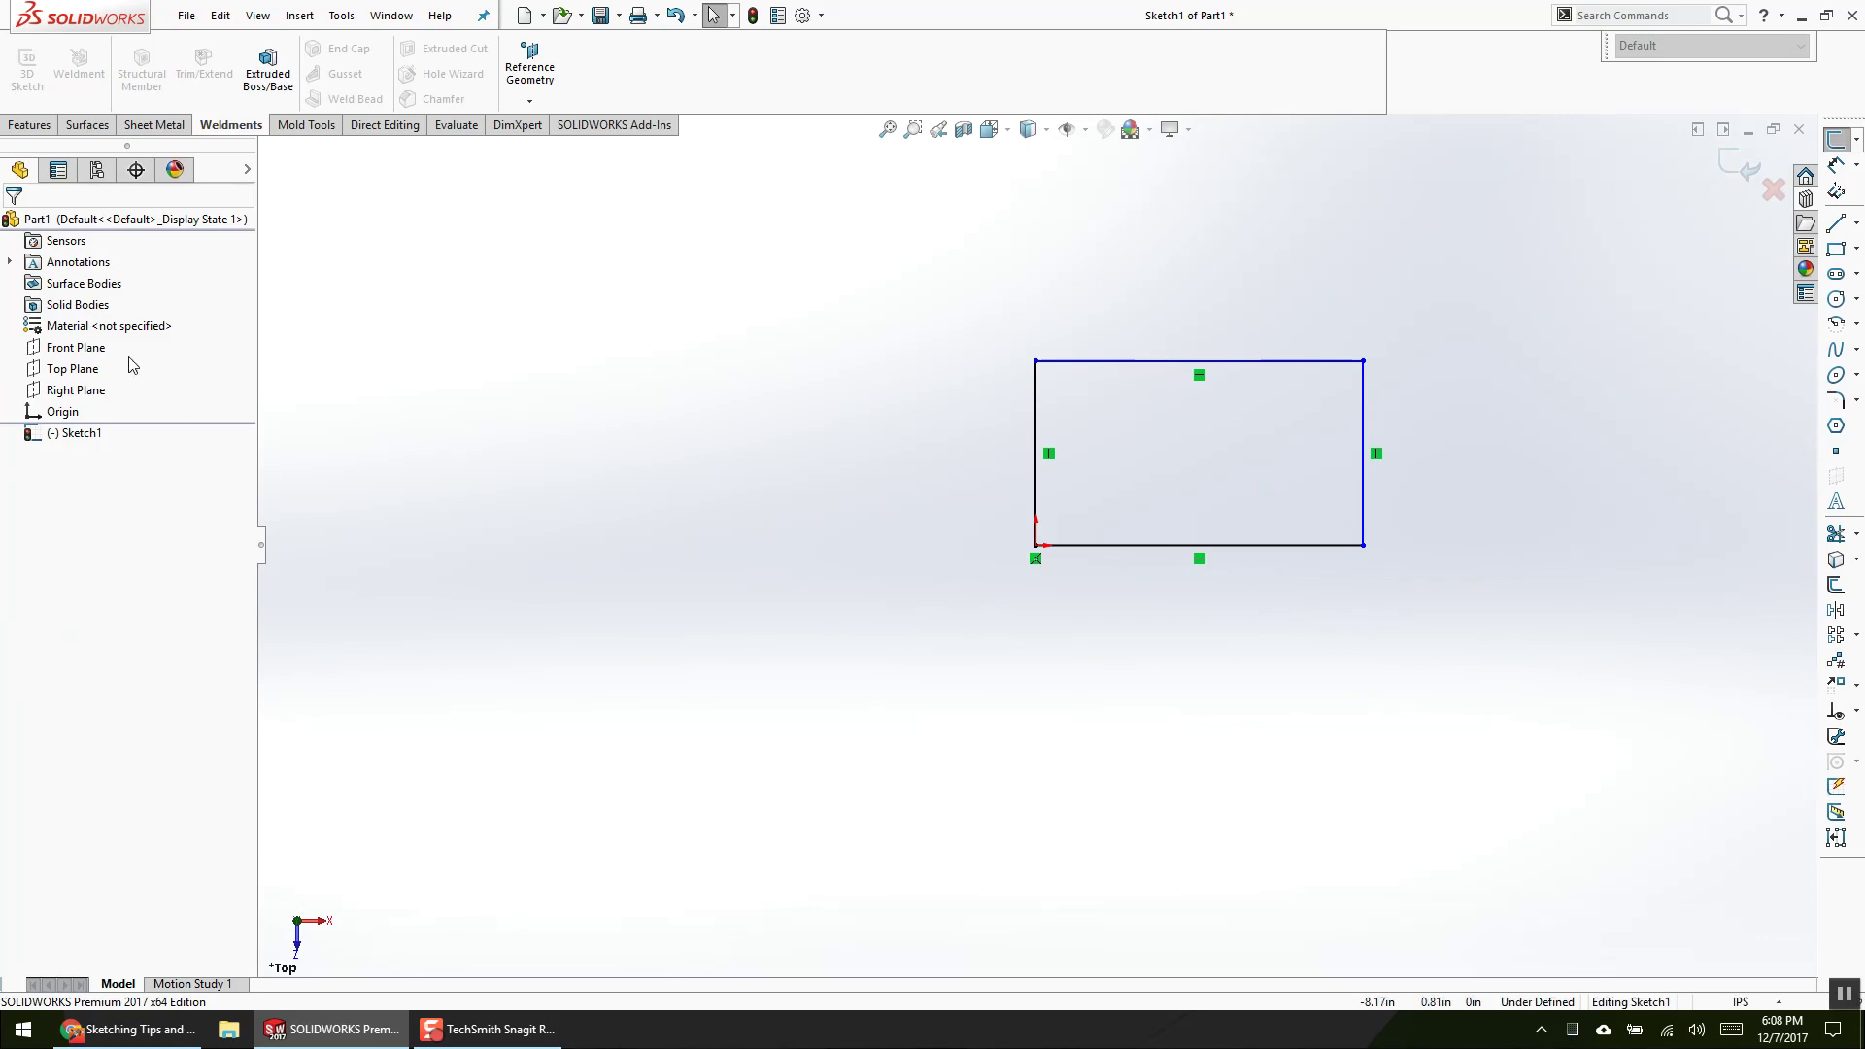
# Step: Highlight the Front, Top and Right planes to examine the rectangle's placement, then undo the rectangle
pyautogui.click(76, 348)
pyautogui.keyDown('shift'); pyautogui.click(85, 391); pyautogui.keyUp('shift')
pyautogui.moveTo(691, 737); pyautogui.dragTo(771, 546, button='middle')
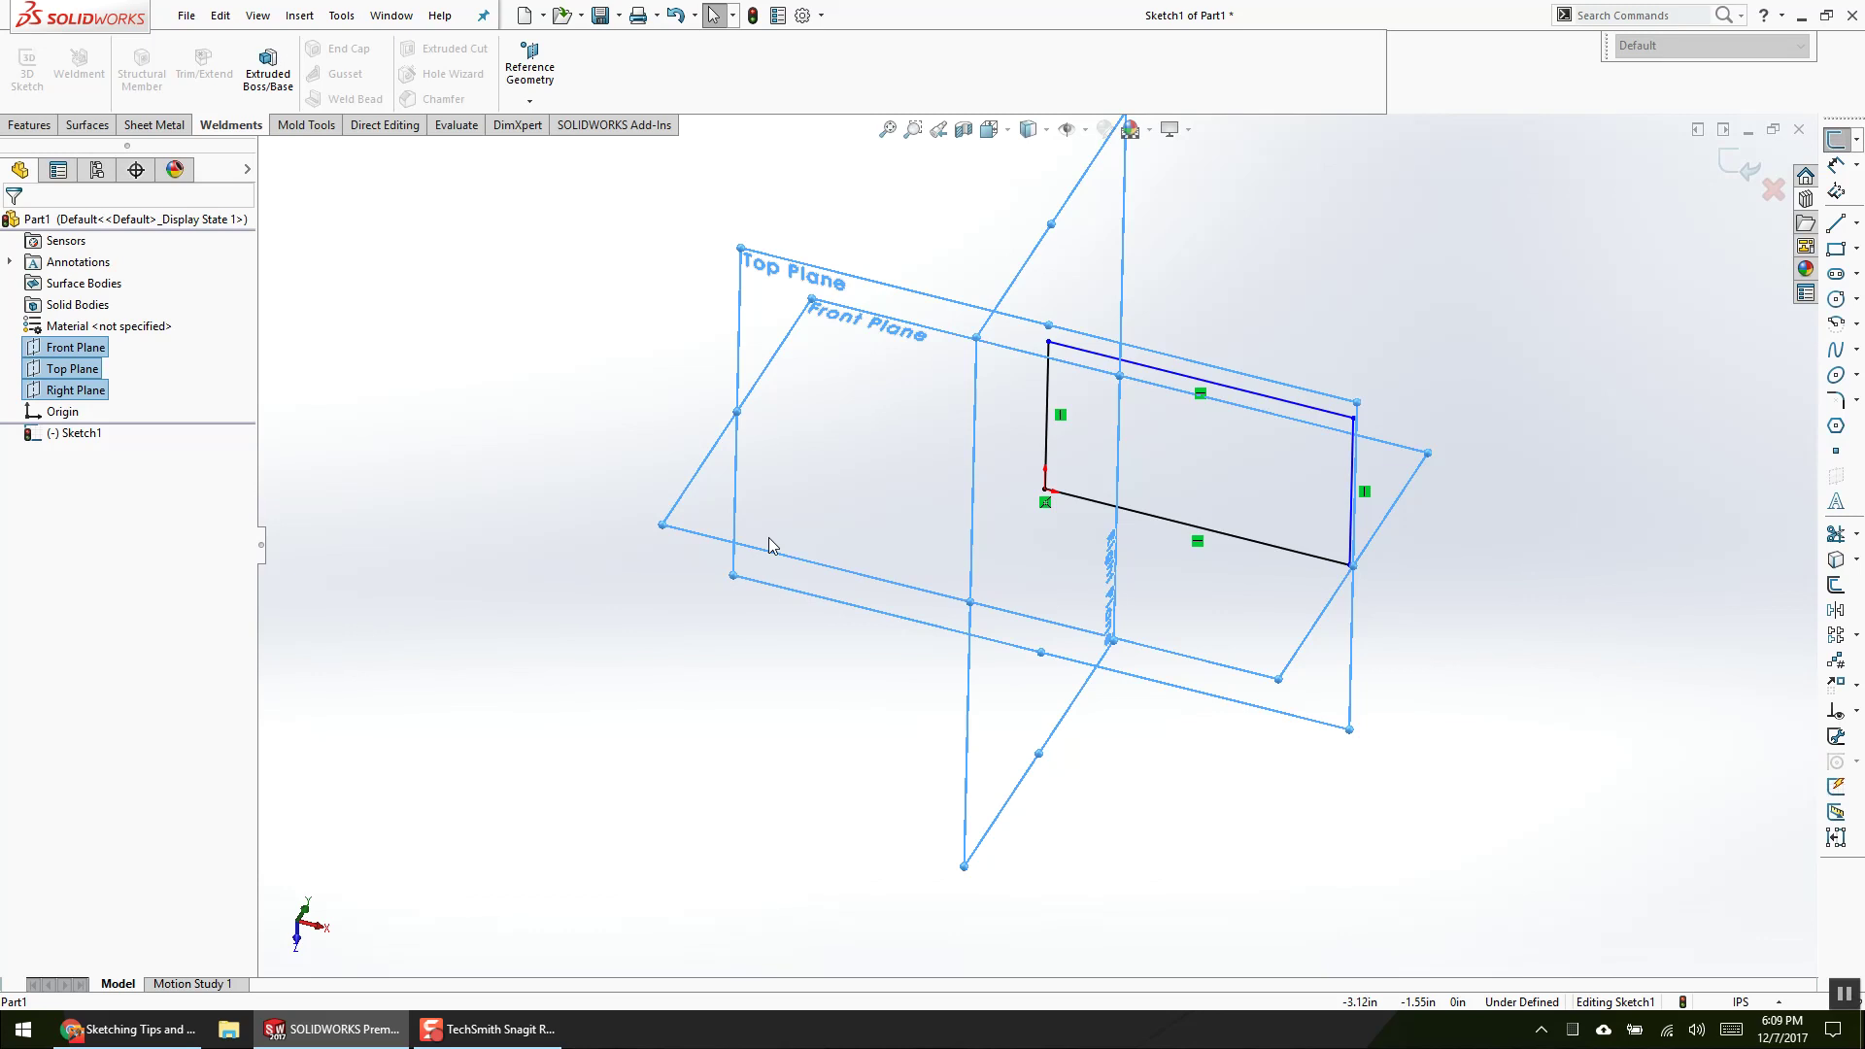
pyautogui.click(770, 545)
pyautogui.hotkey('ctrl', '8')
pyautogui.hotkey('ctrl', 'z')
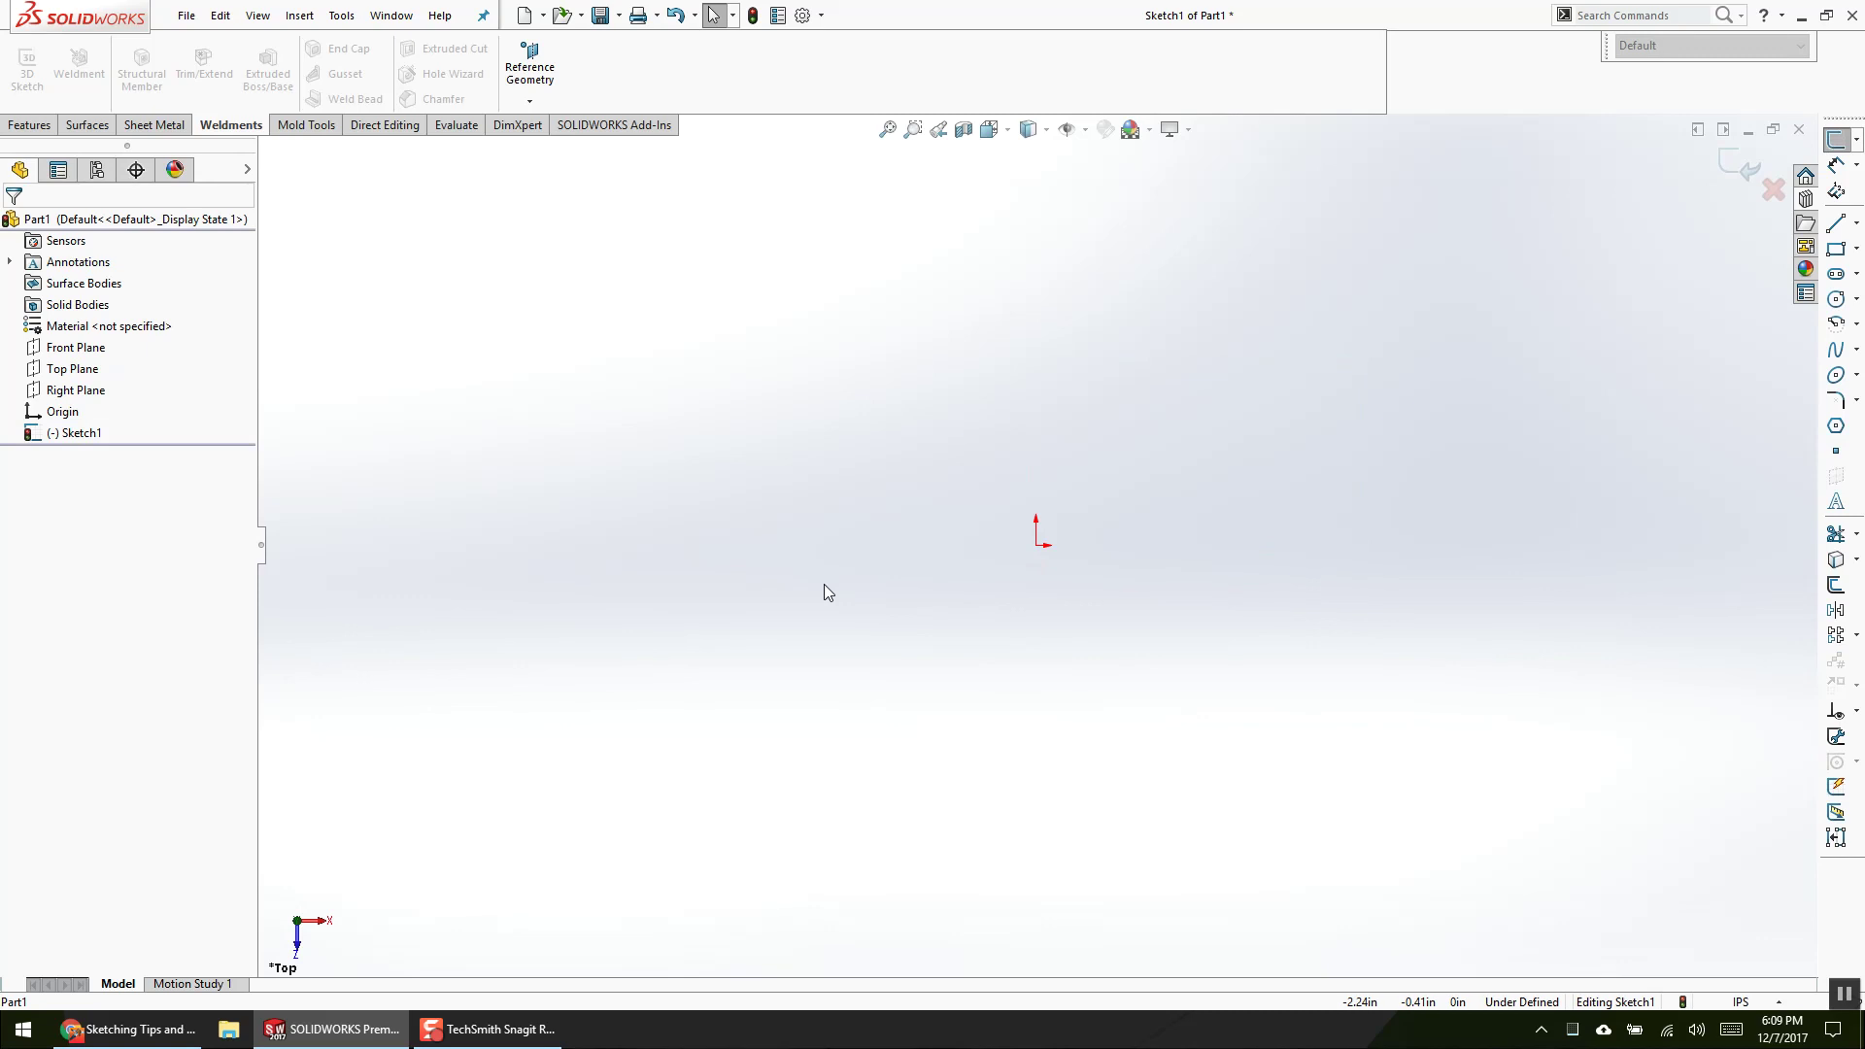
# Step: Draw a center rectangle with its midpoint on the origin
pyautogui.press('r')
pyautogui.click(1036, 545)
pyautogui.click(1467, 339)
pyautogui.press('Escape')
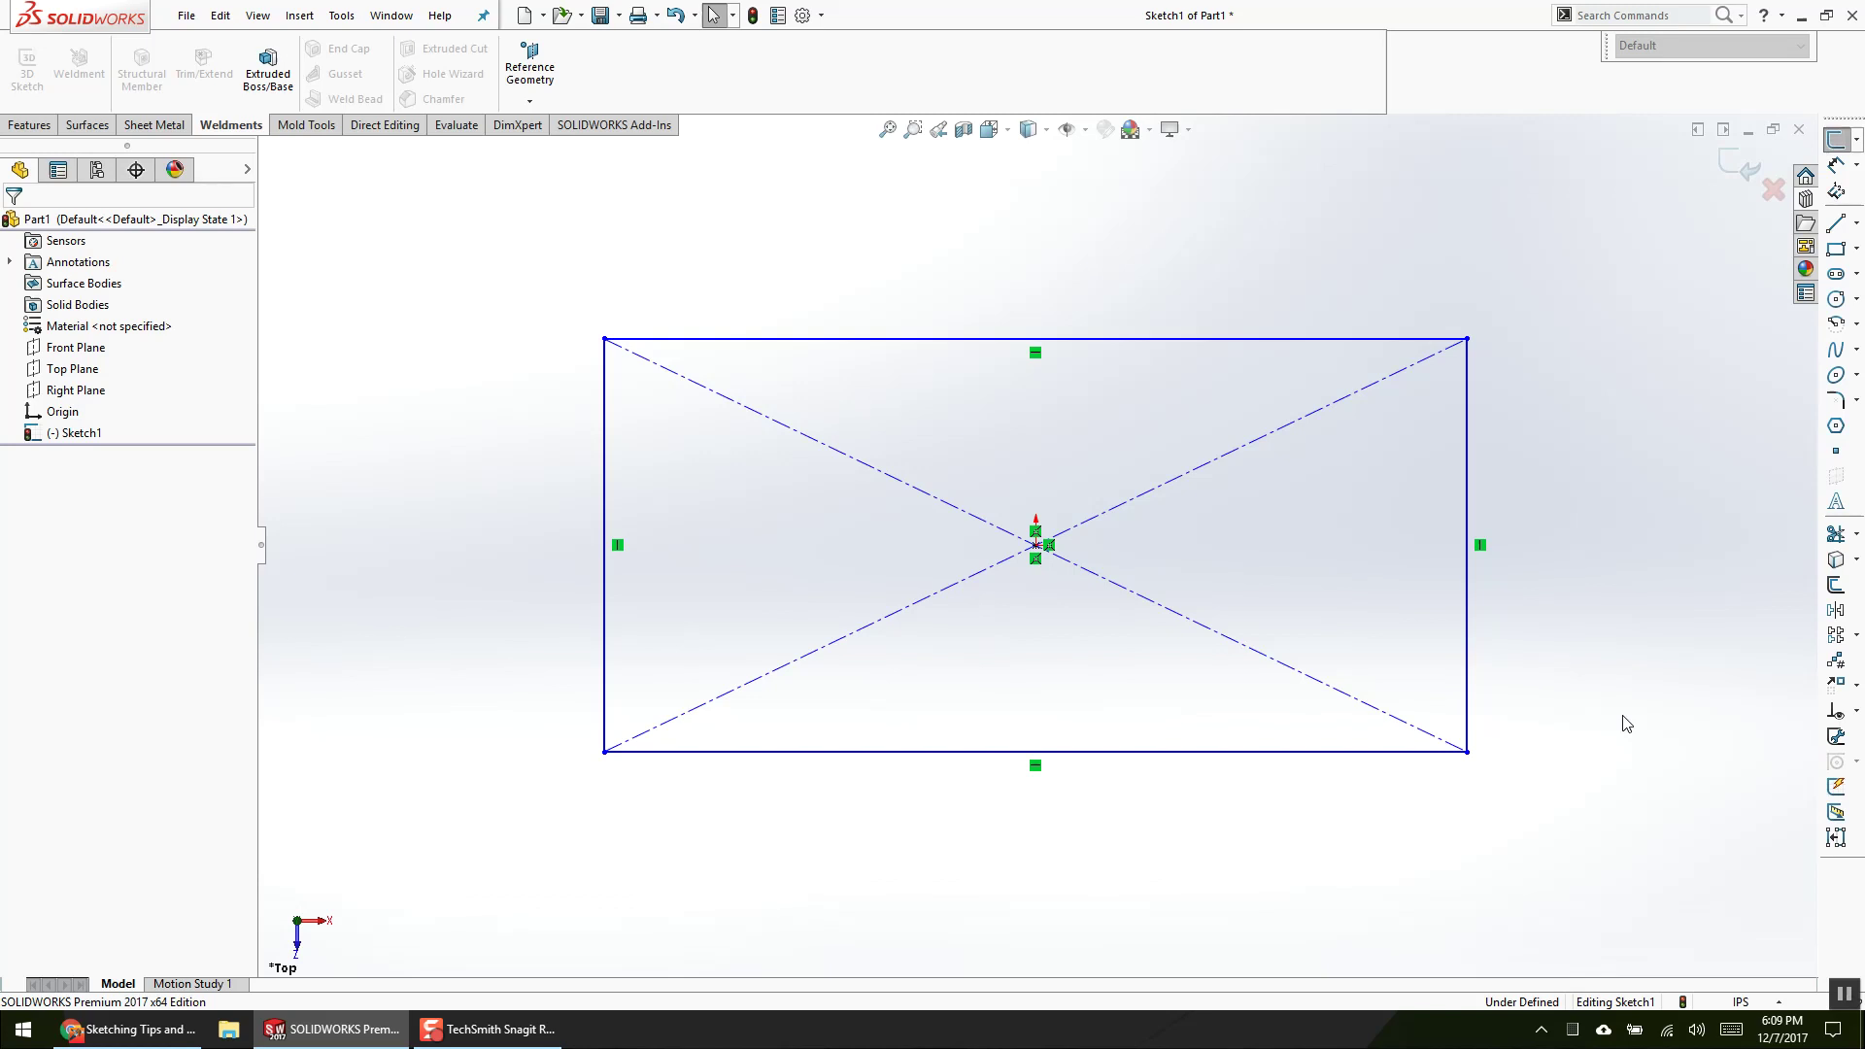
pyautogui.hotkey('alt', 'Tab')
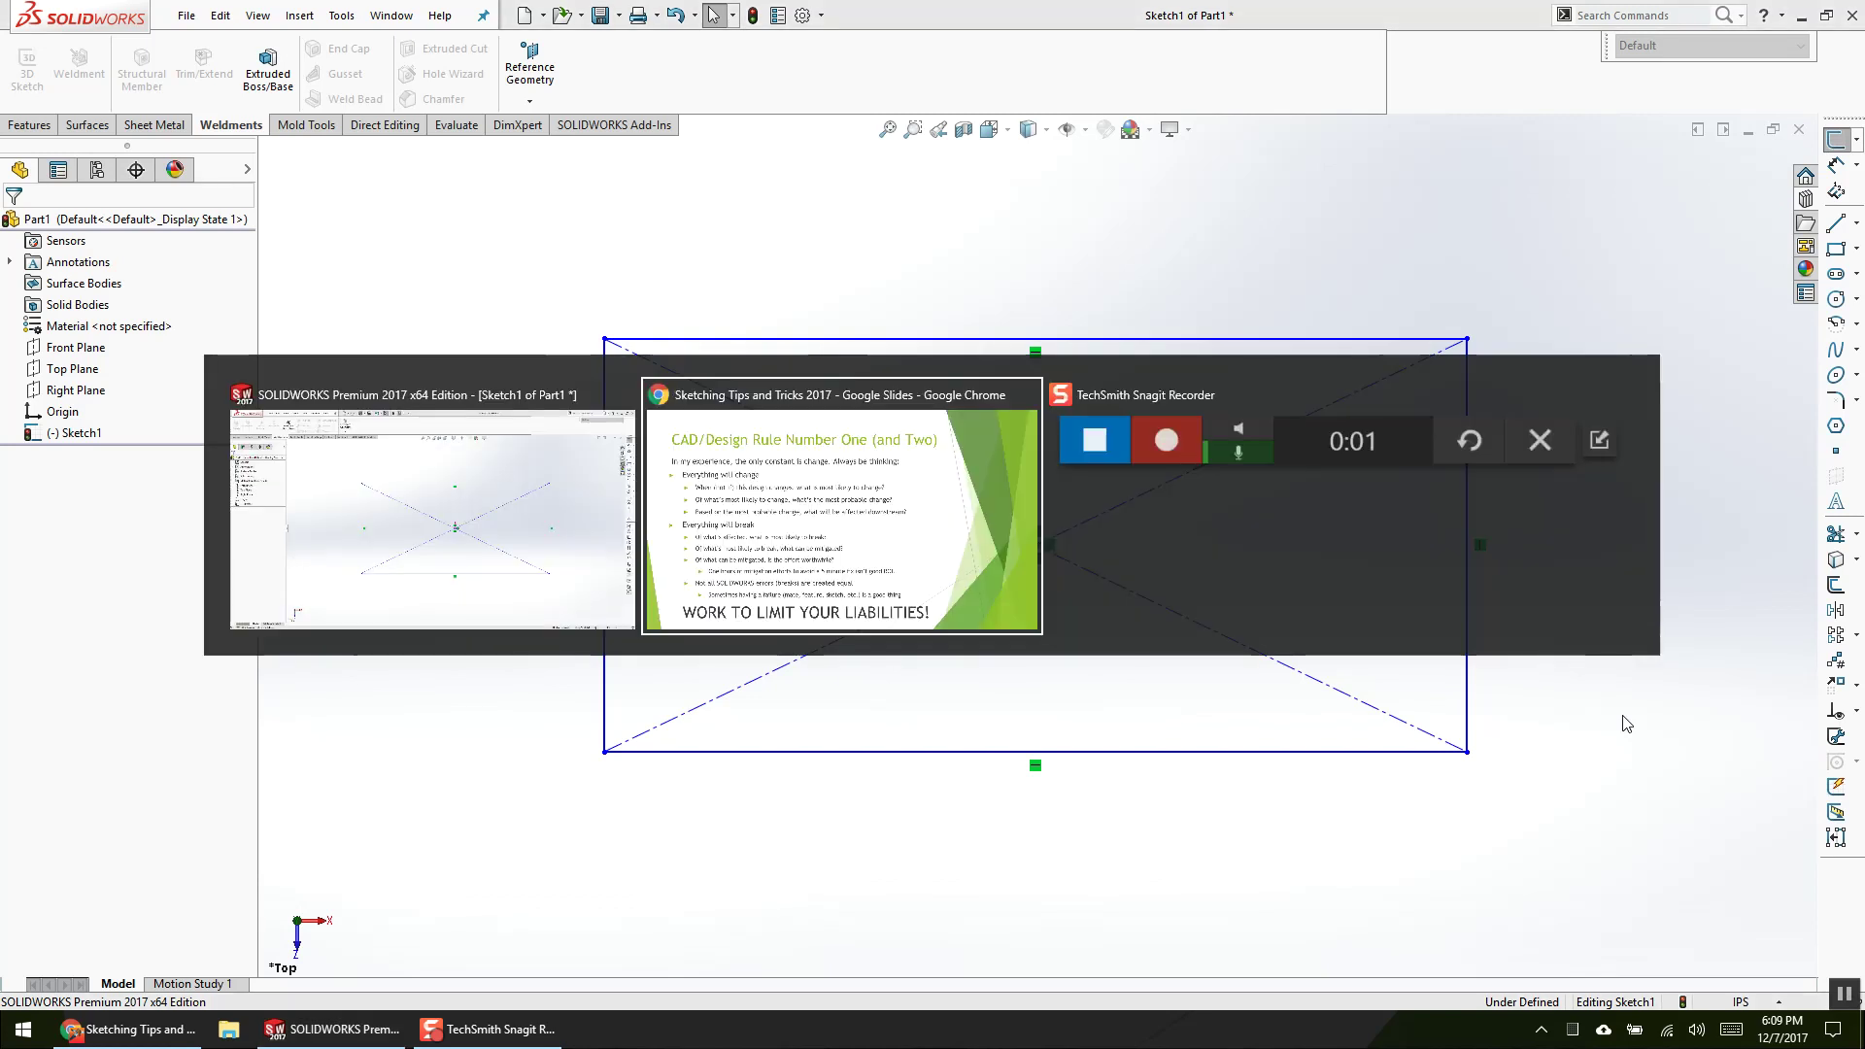
pyautogui.hotkey('alt', 'shift', 'Tab')
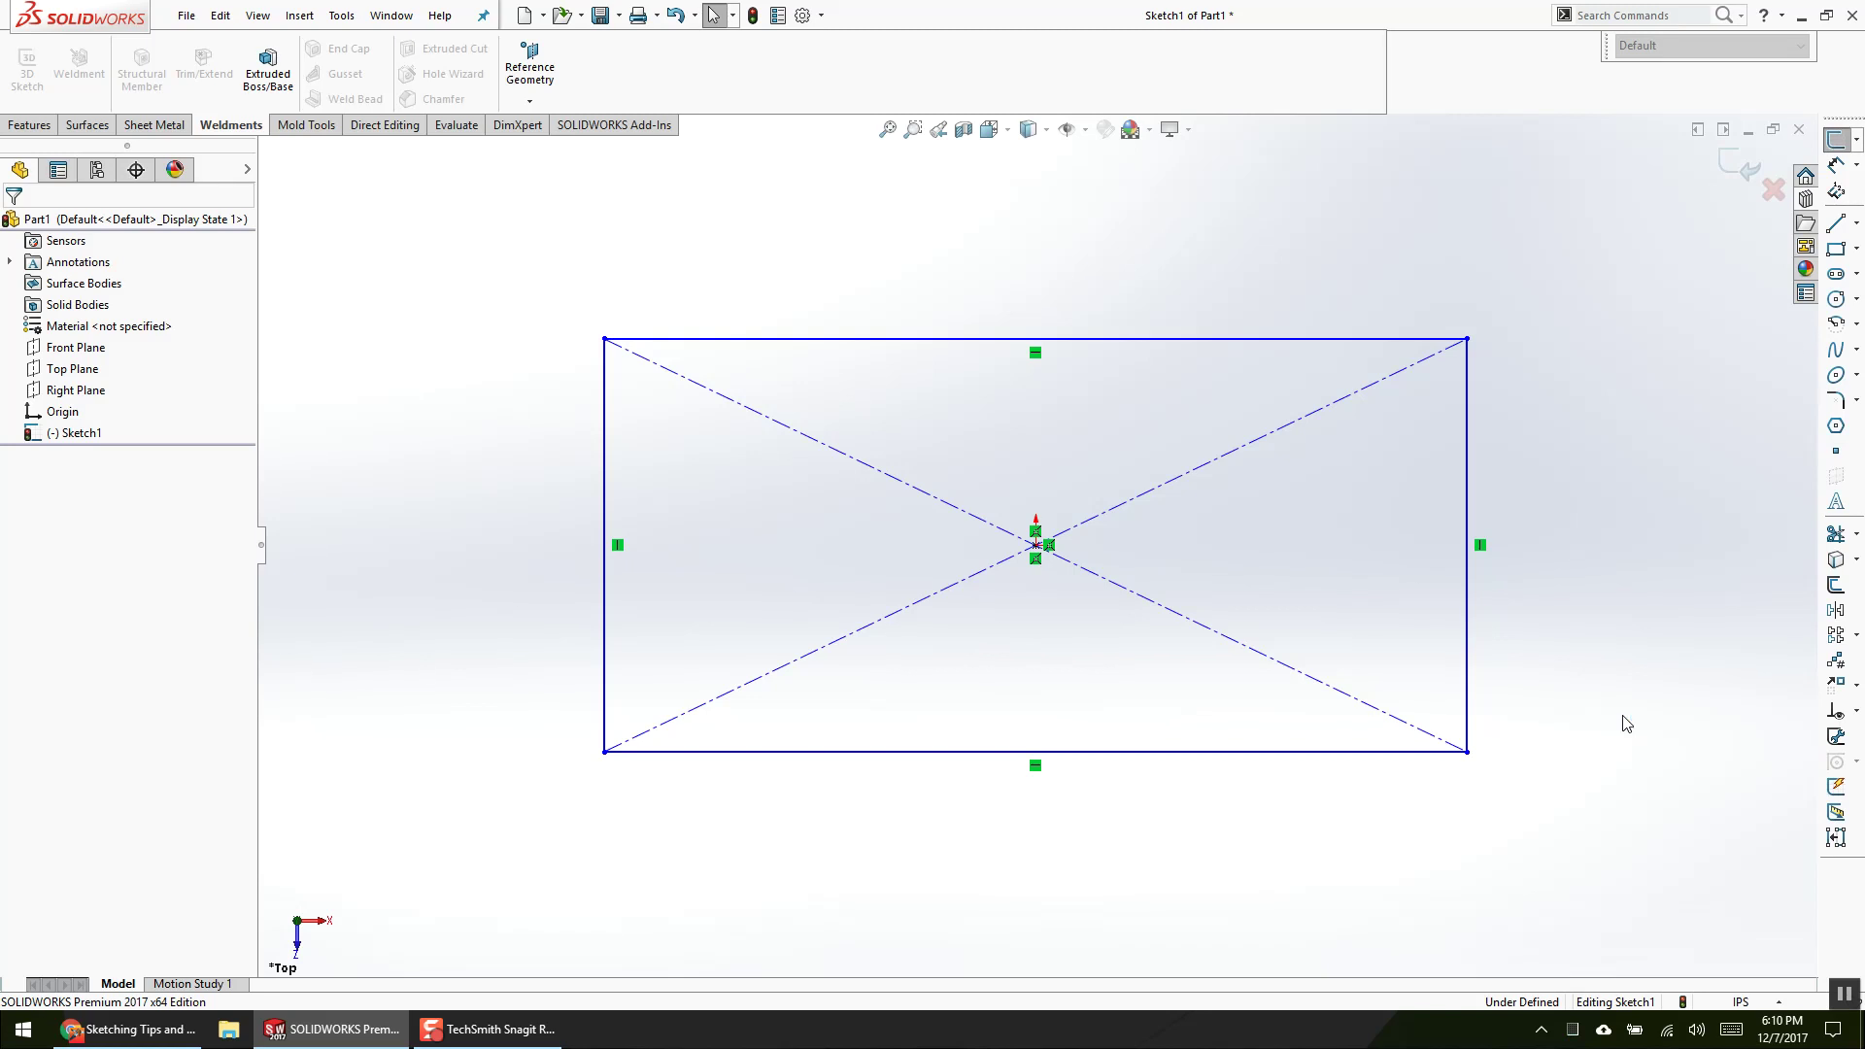
# Step: Dimension the center rectangle 72 in wide along its lower edge and 36 in high along its right edge
pyautogui.scroll(2, 1226, 770)
pyautogui.moveTo(1157, 766); pyautogui.dragTo(1094, 695, button='right')
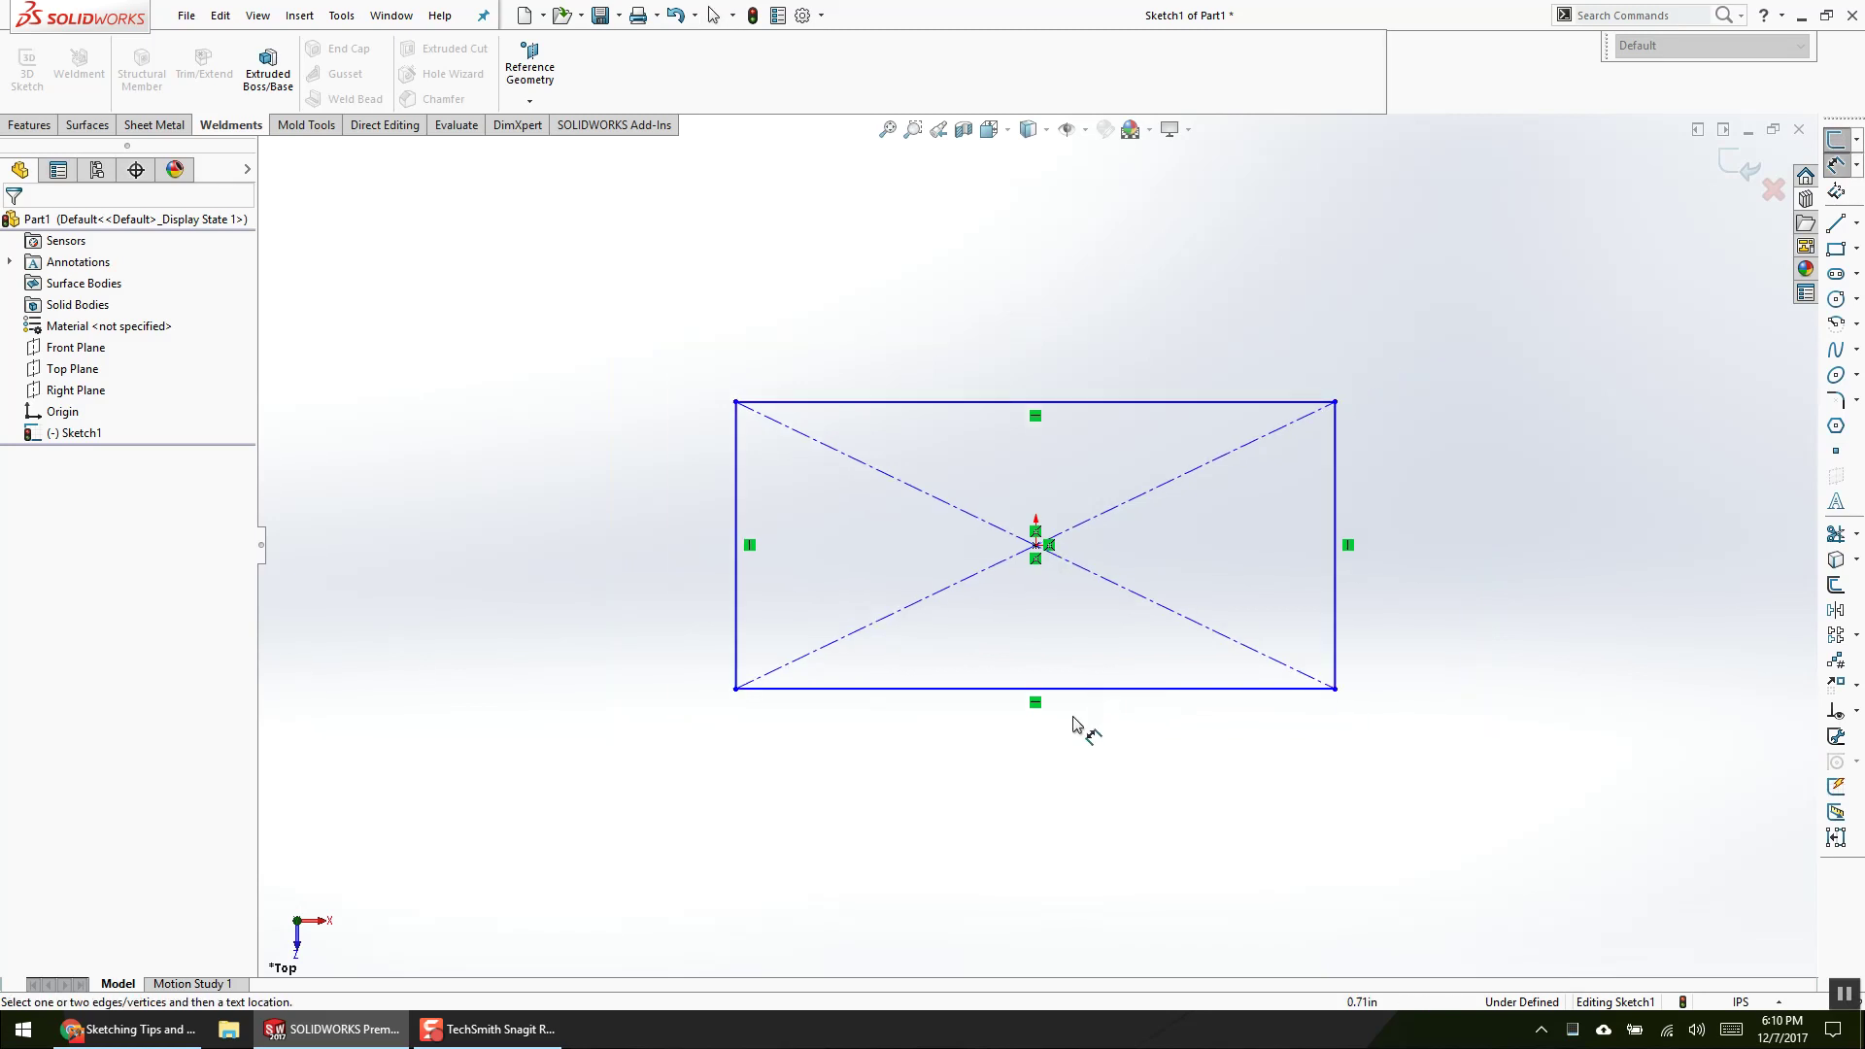
pyautogui.click(1064, 690)
pyautogui.click(1061, 731)
pyautogui.write('72')
pyautogui.press('Return')
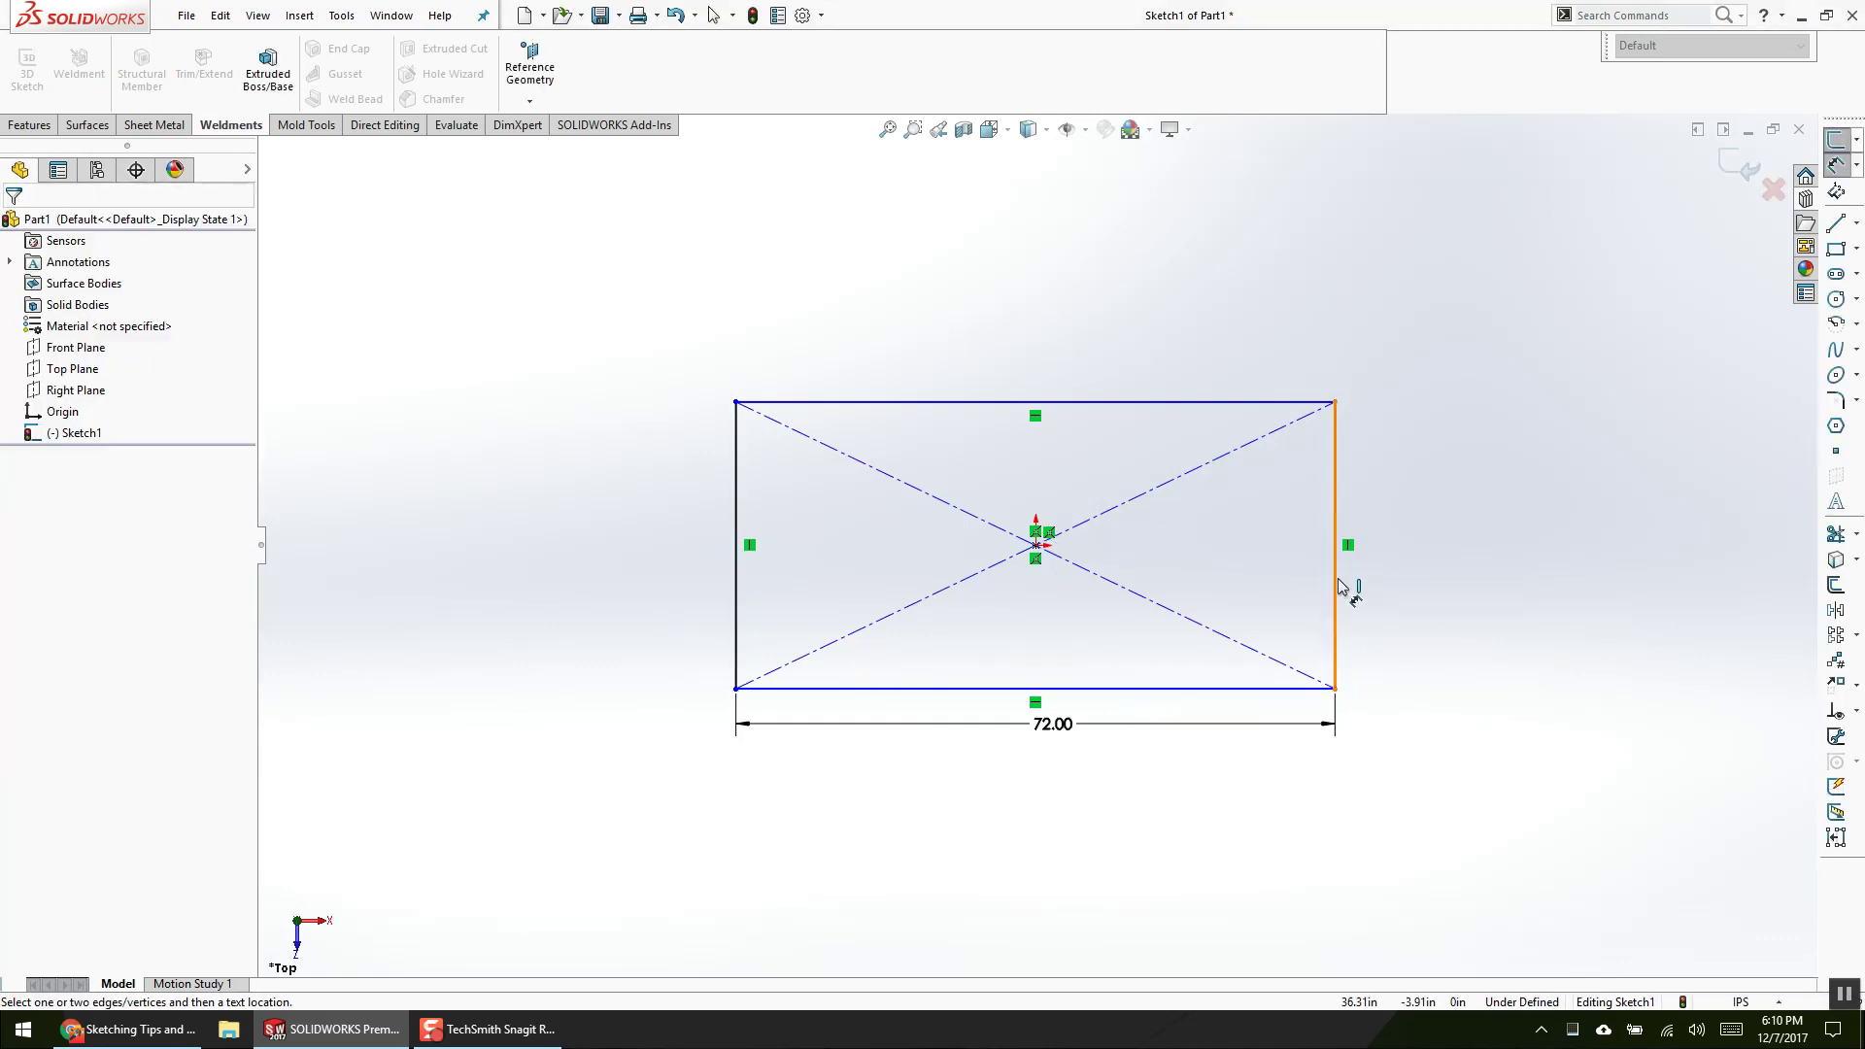
pyautogui.click(1339, 587)
pyautogui.click(1414, 579)
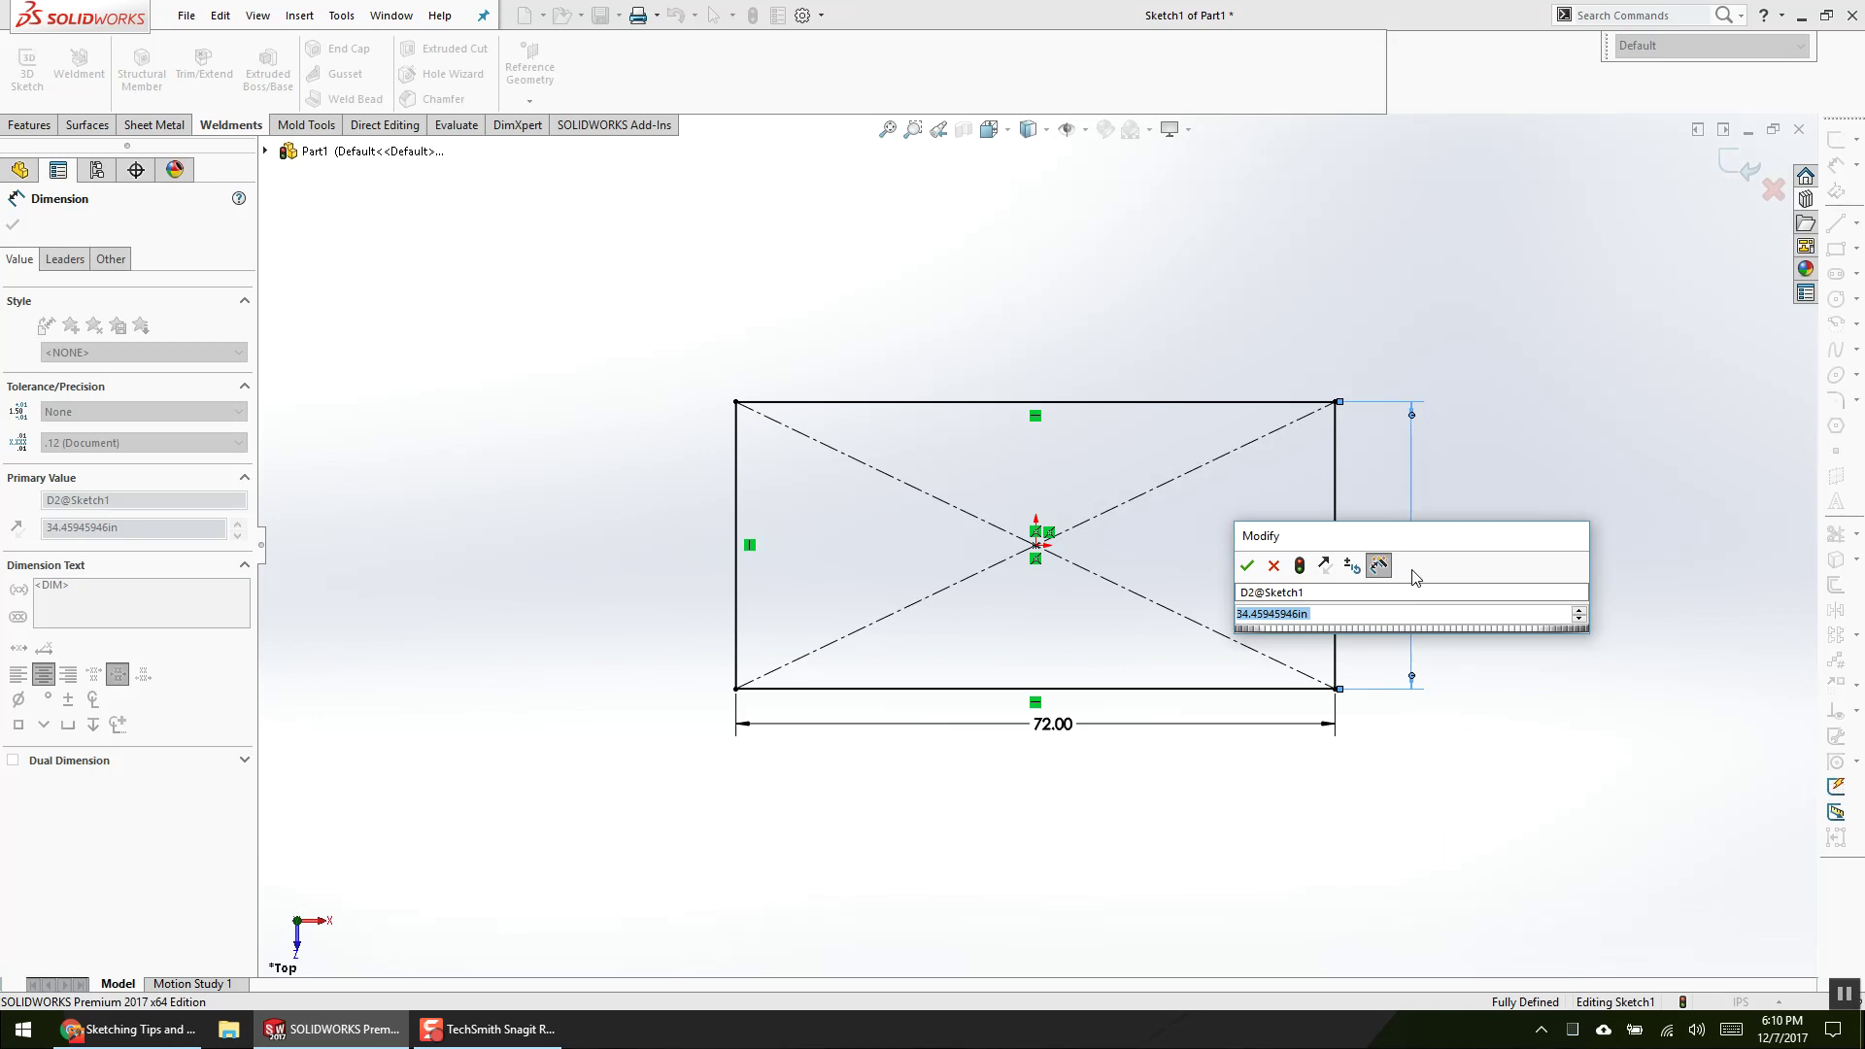
pyautogui.write('3')
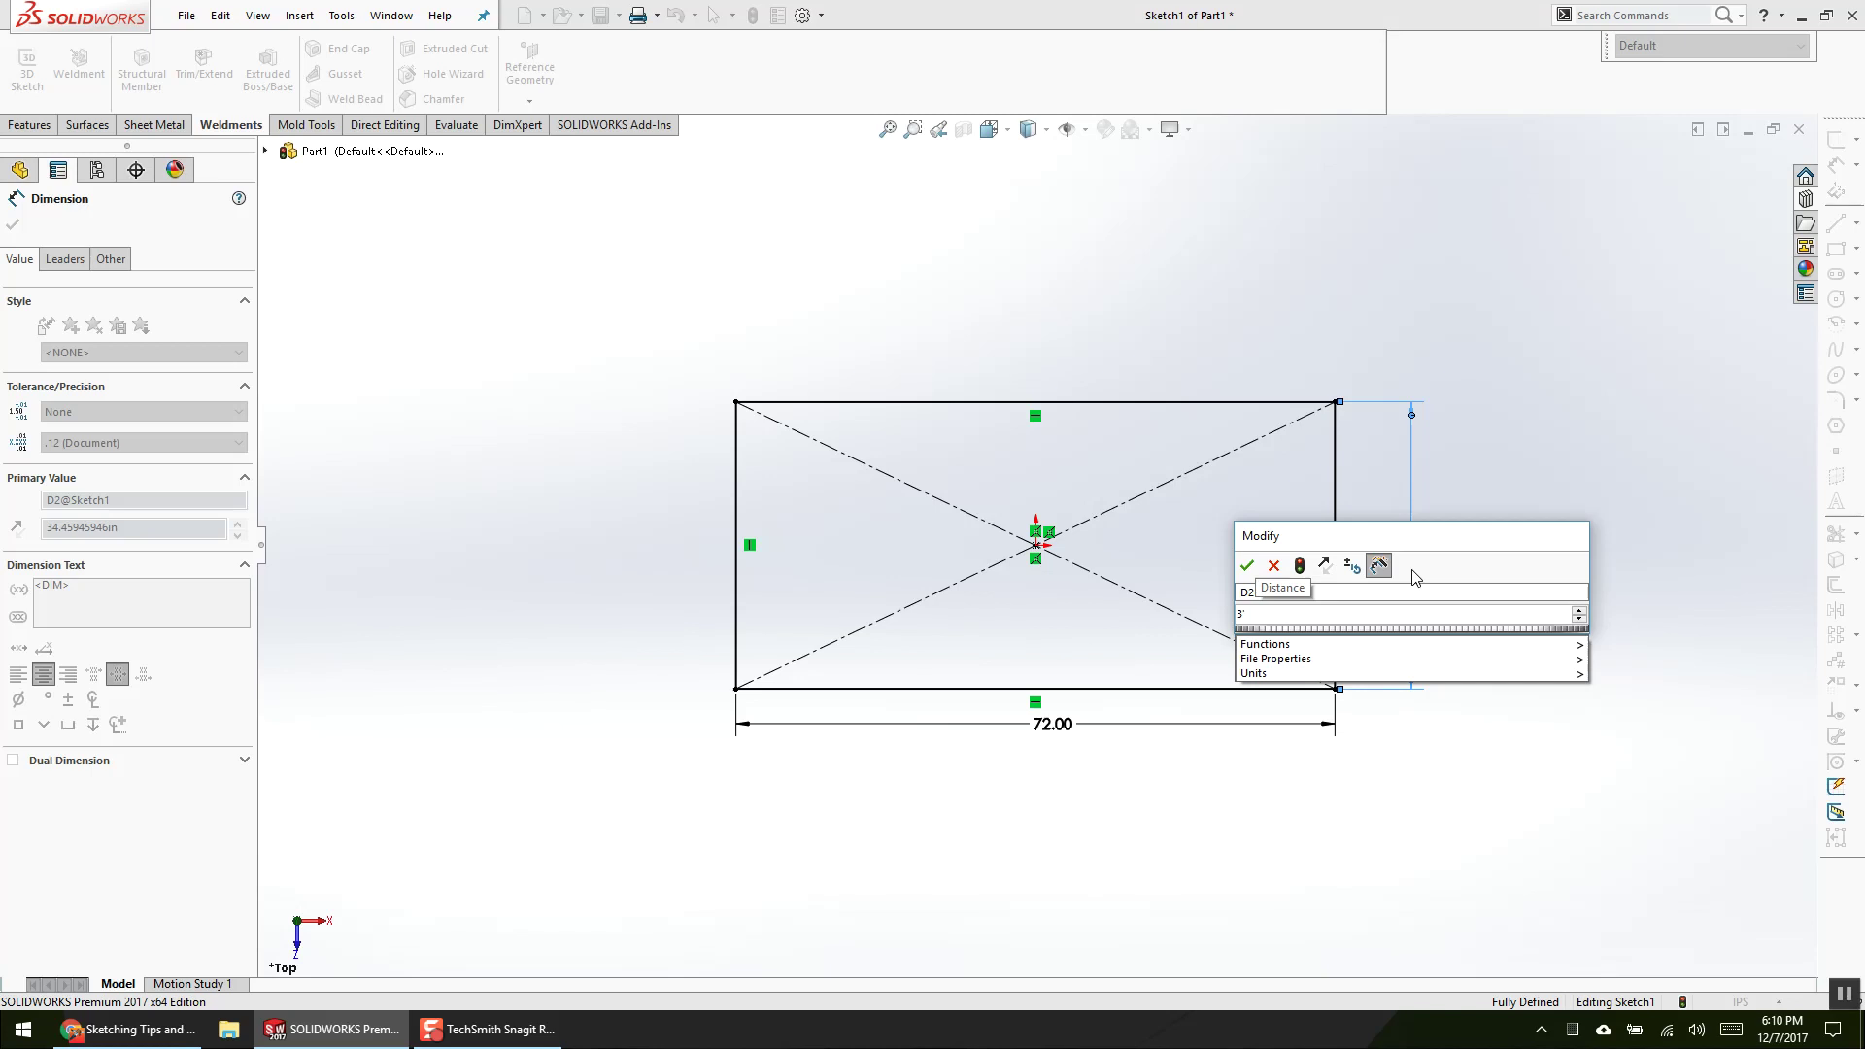
pyautogui.write('6')
pyautogui.press('Return')
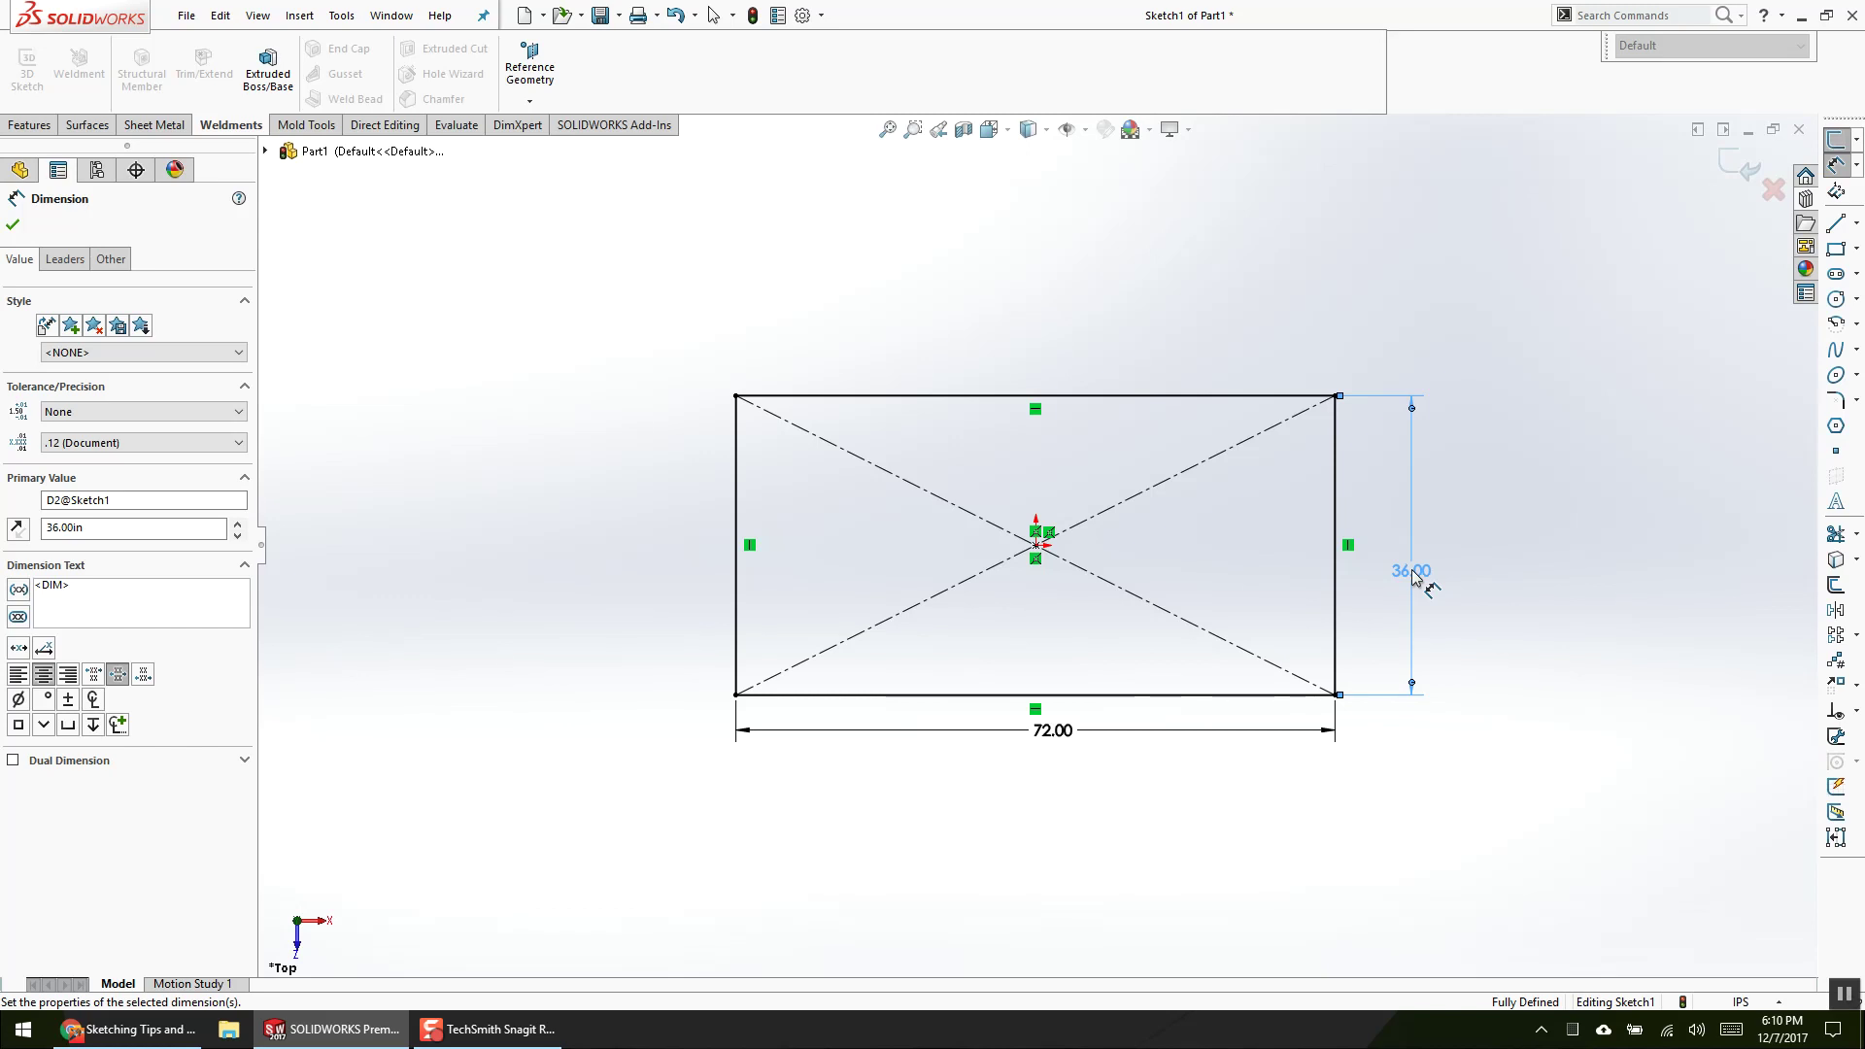
# Step: Set the rectangle's height dimension to 1200 mm, then delete that dimension
pyautogui.doubleClick(1414, 573)
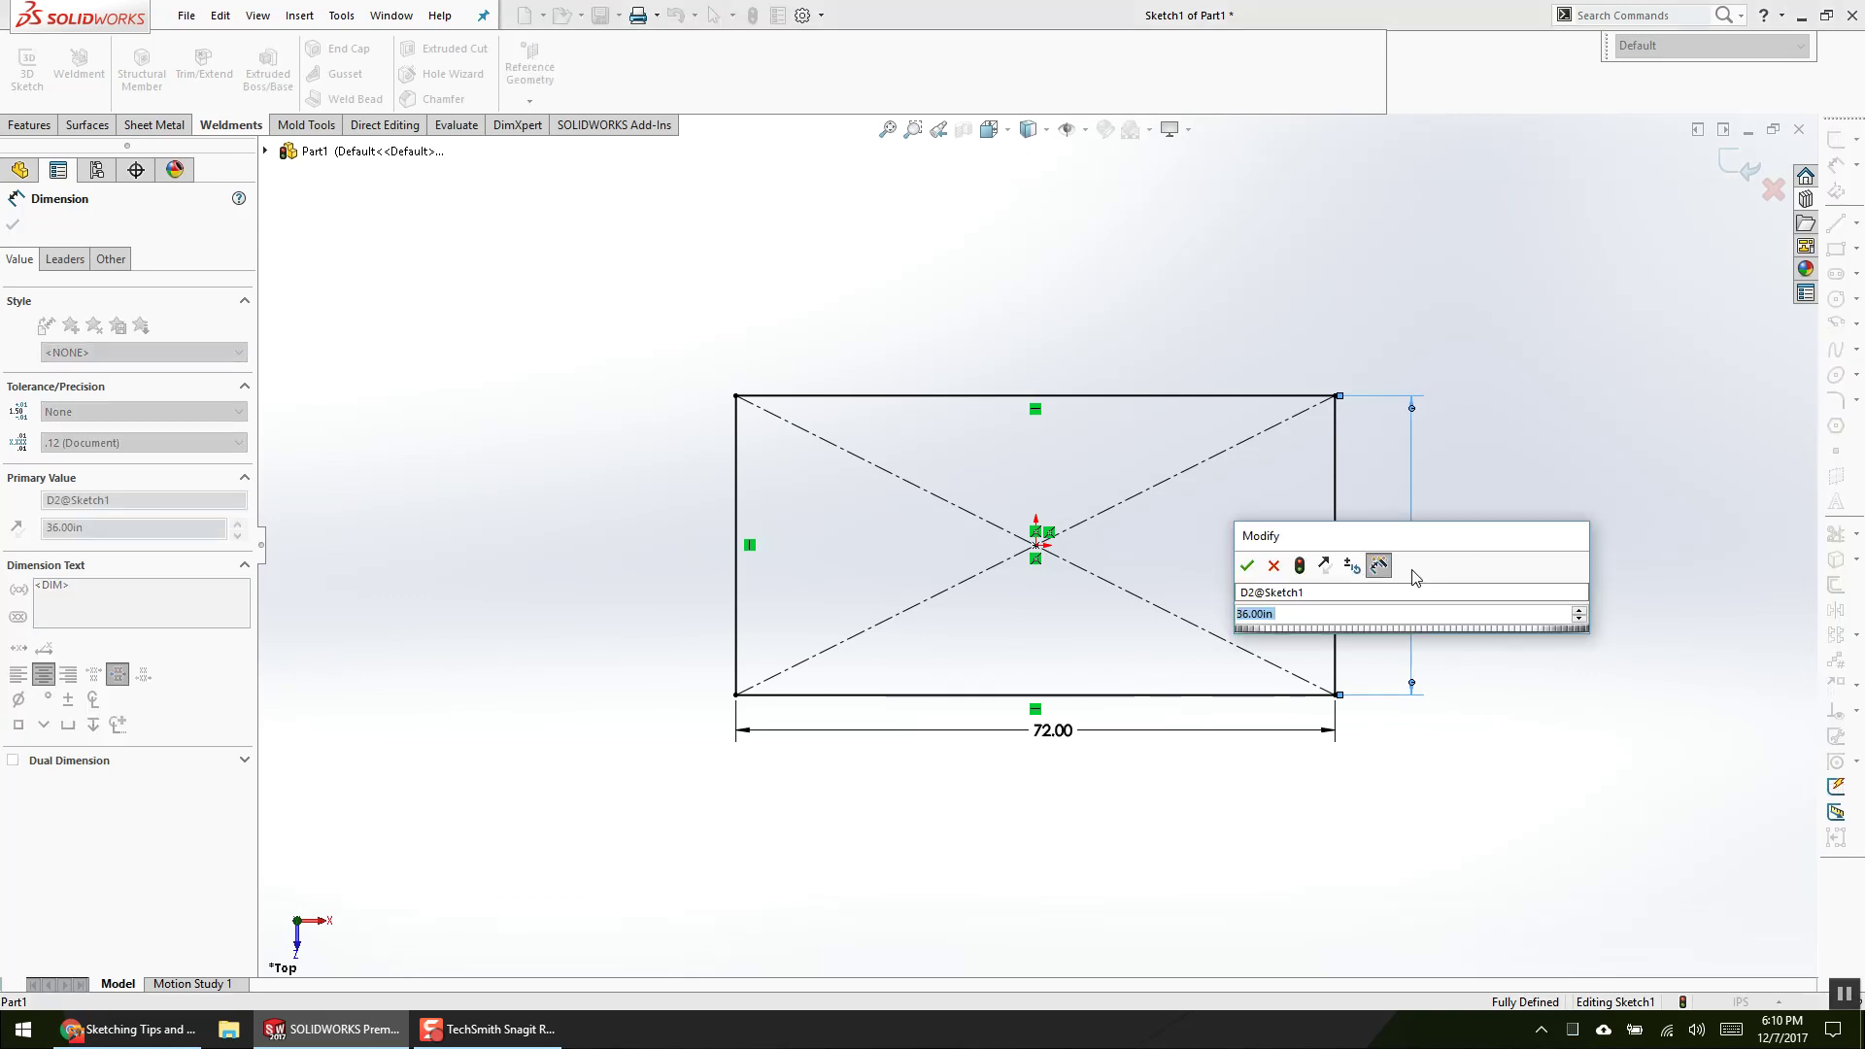
pyautogui.write('1200mm')
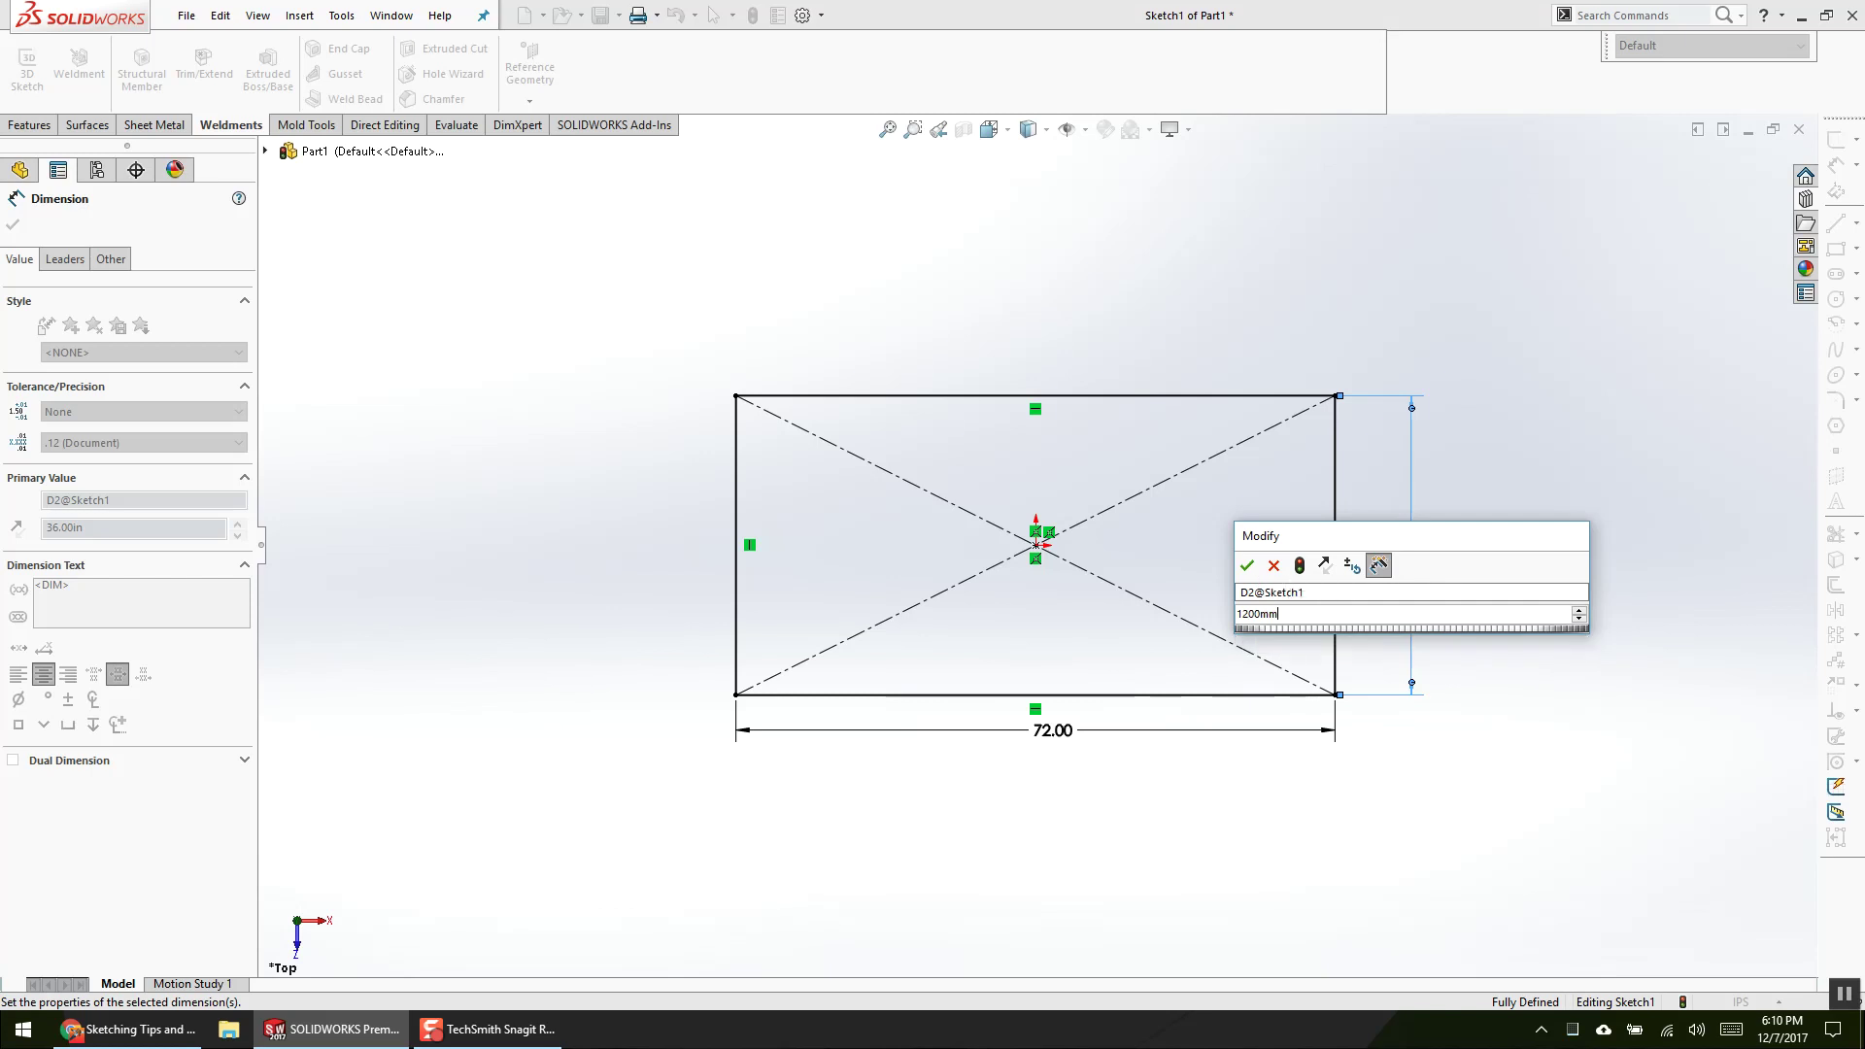
pyautogui.press('Return')
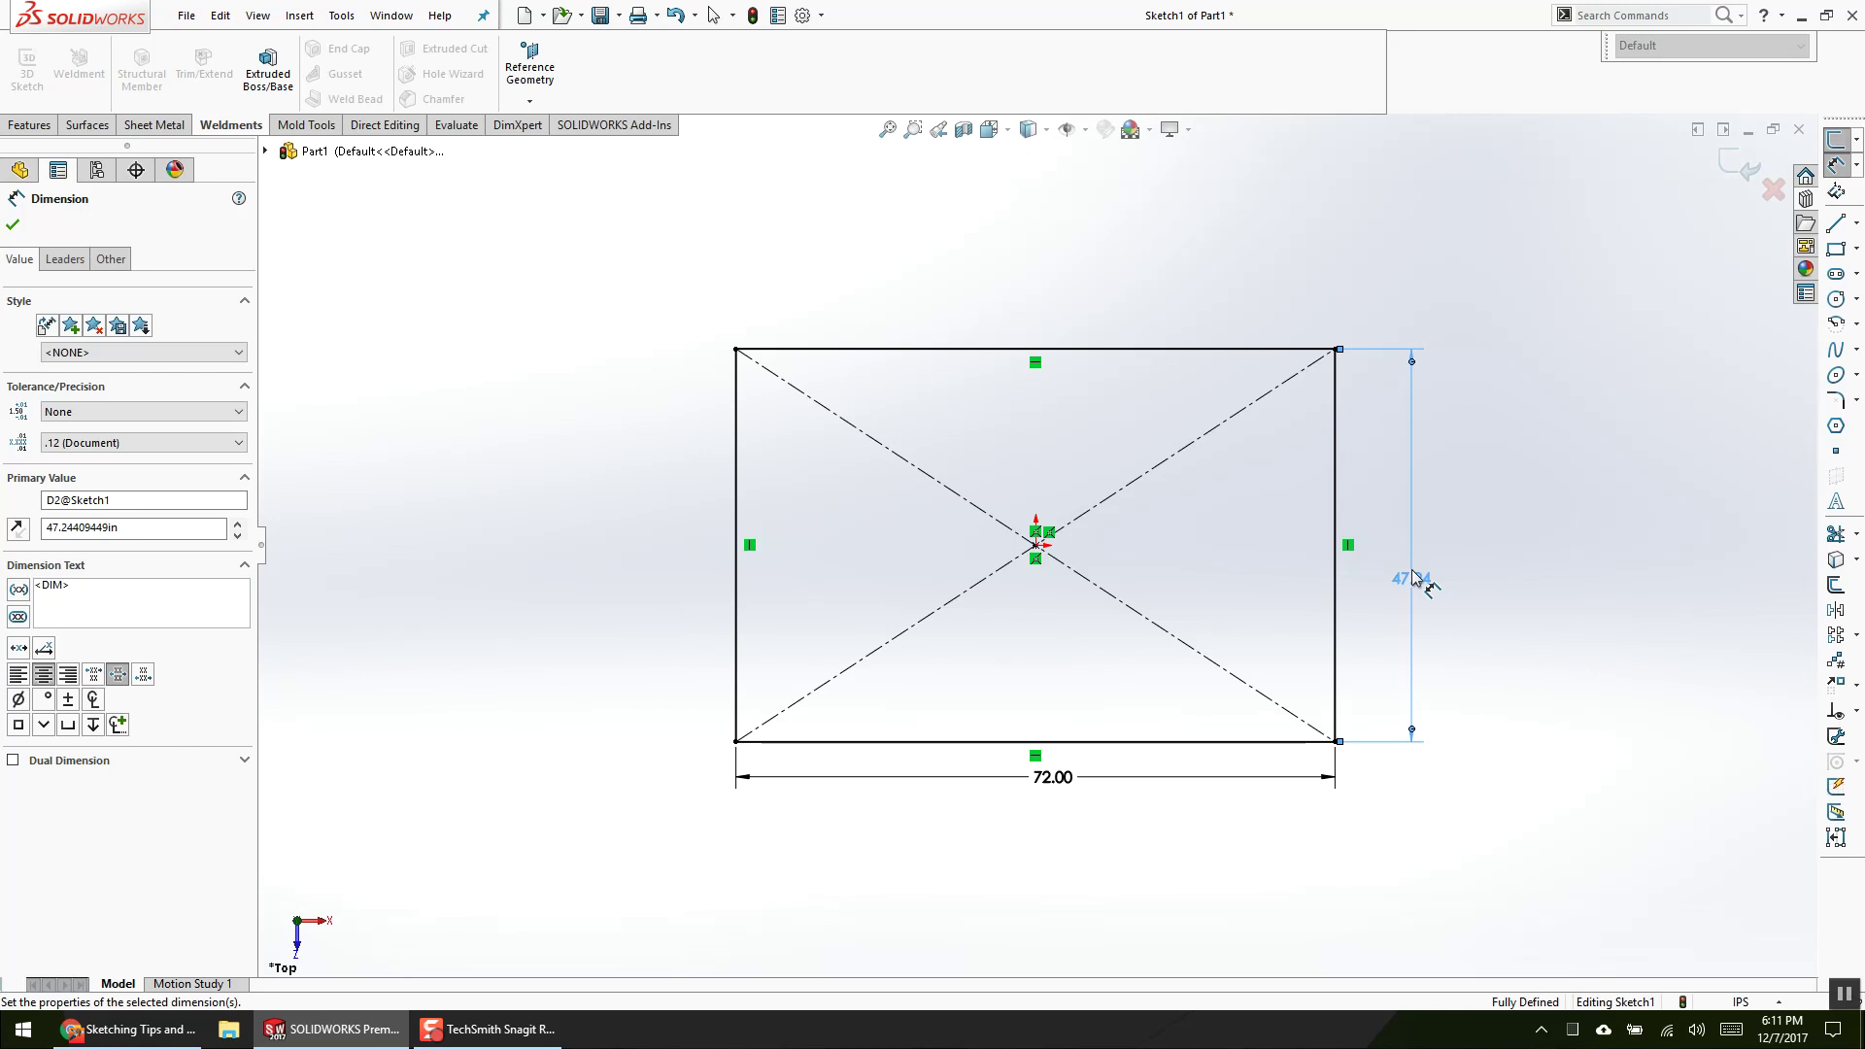
pyautogui.press('Delete')
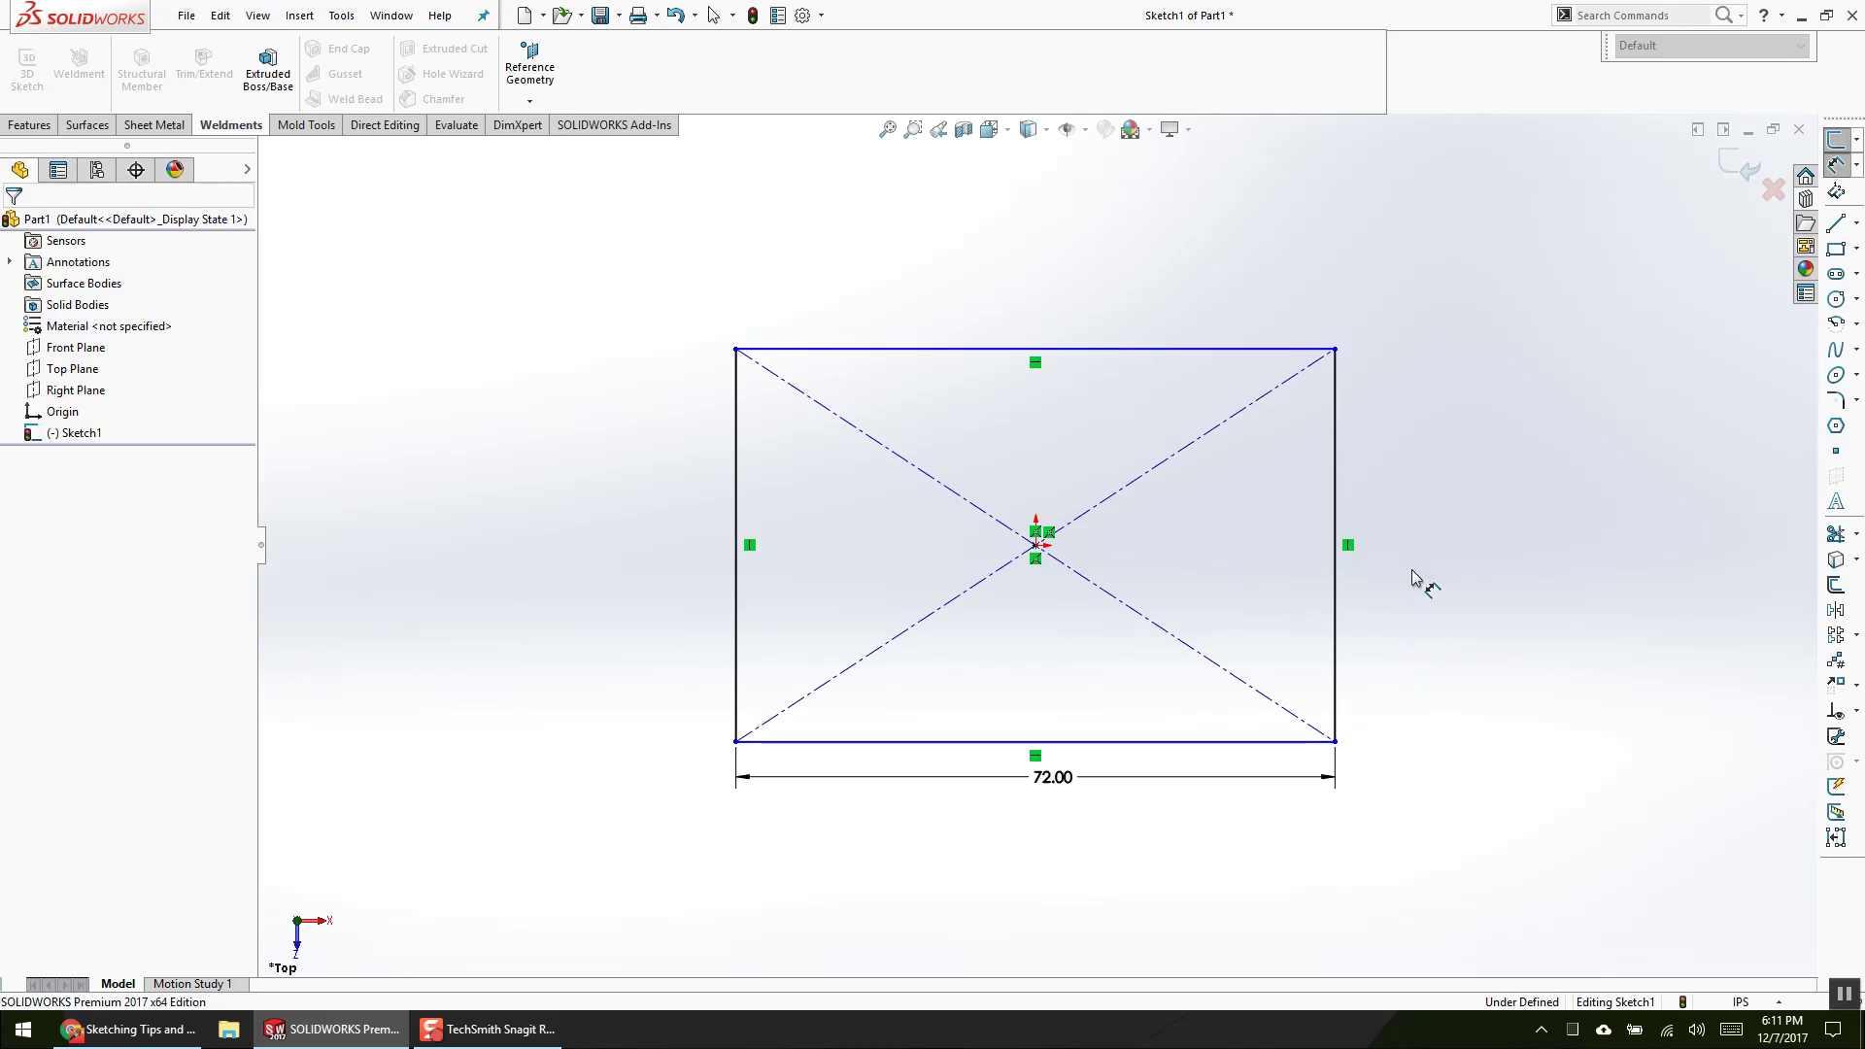
# Step: Delete all of the sketch geometry and undo the deletion, two times over
pyautogui.press('Escape')
pyautogui.hotkey('ctrl', 'a')
pyautogui.press('Delete')
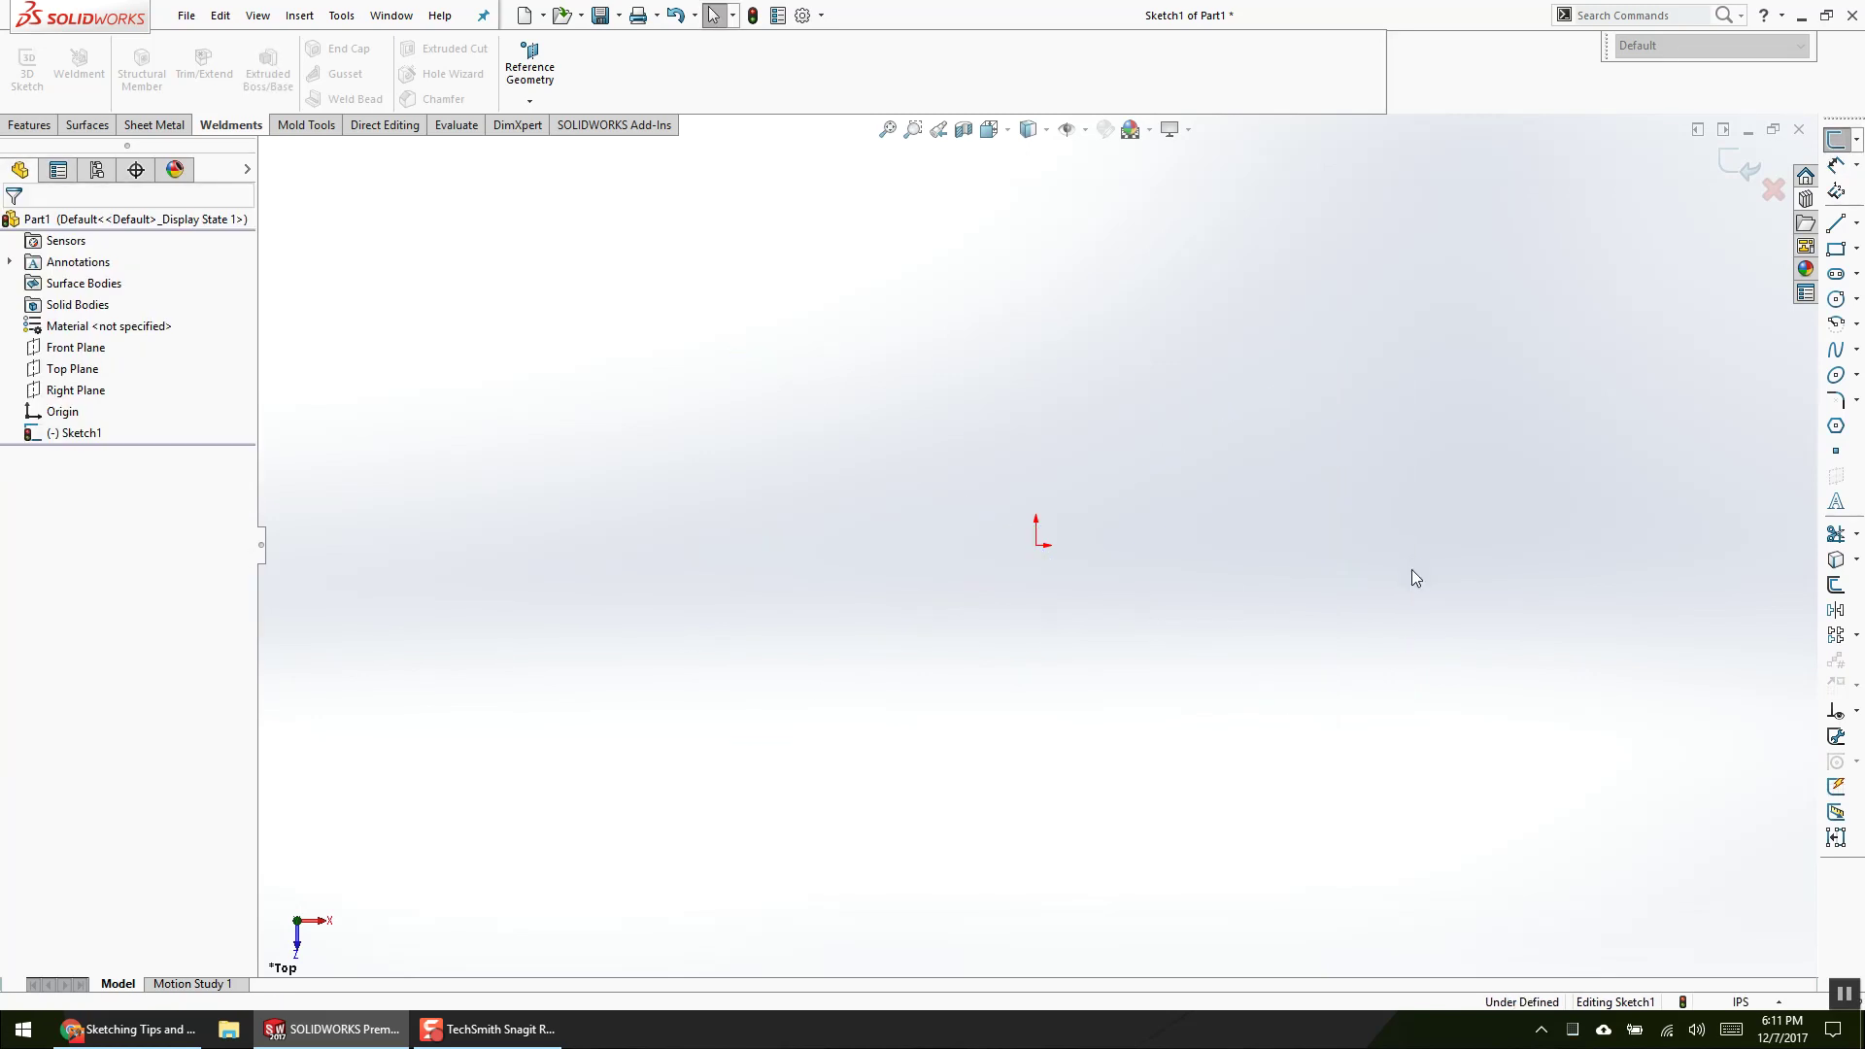
pyautogui.hotkey('ctrl', 'z')
pyautogui.press('Escape')
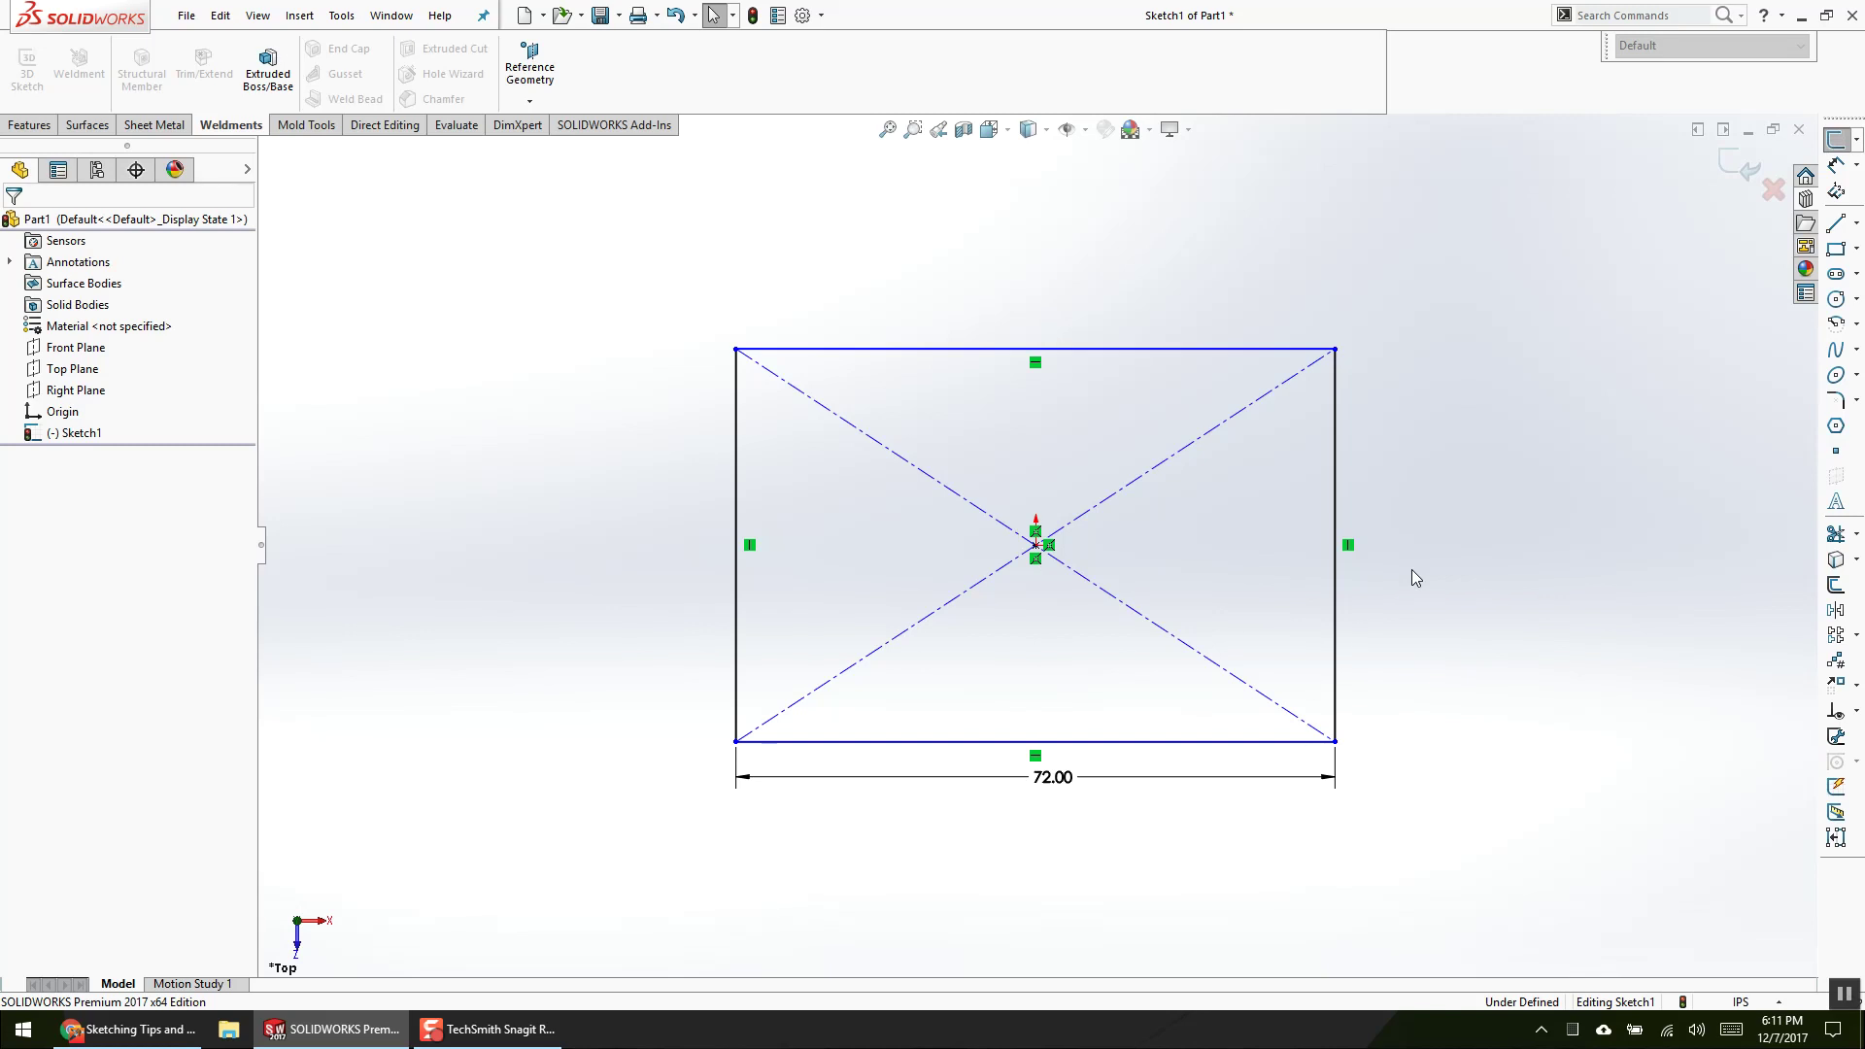
pyautogui.hotkey('ctrl', 'a')
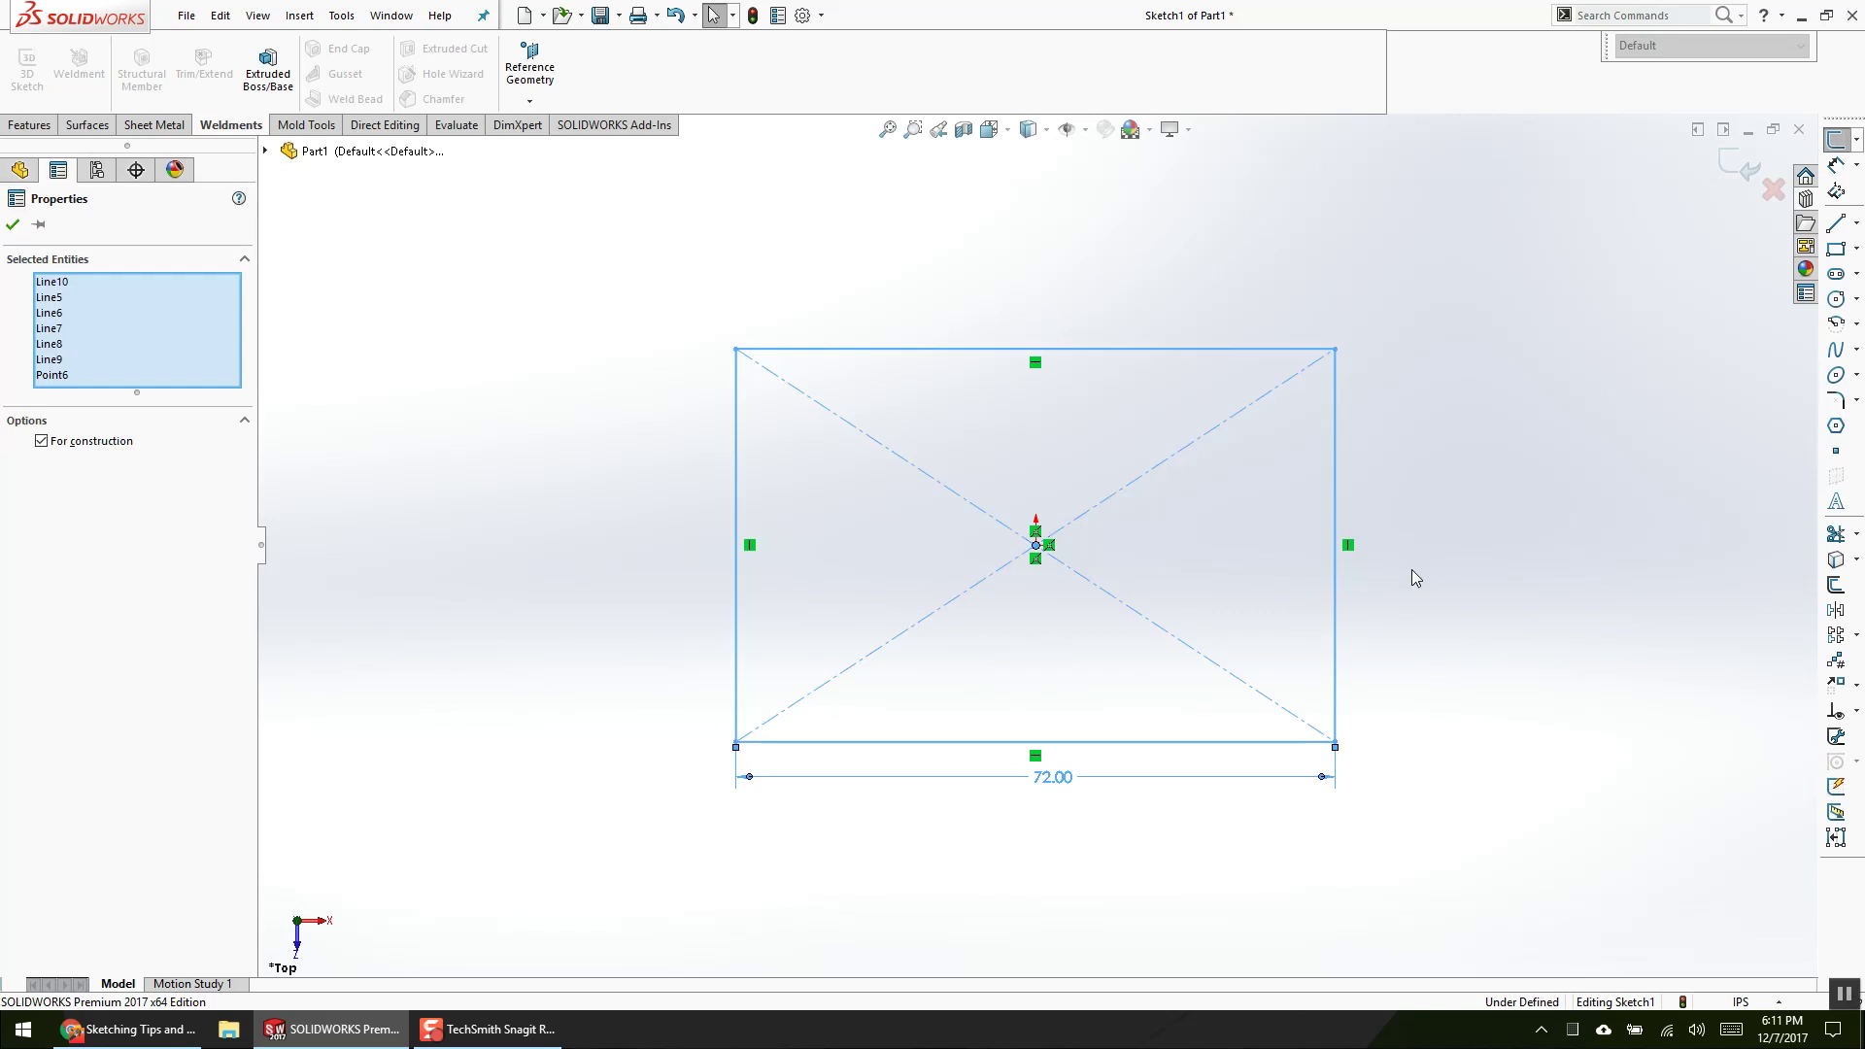
pyautogui.press('Delete')
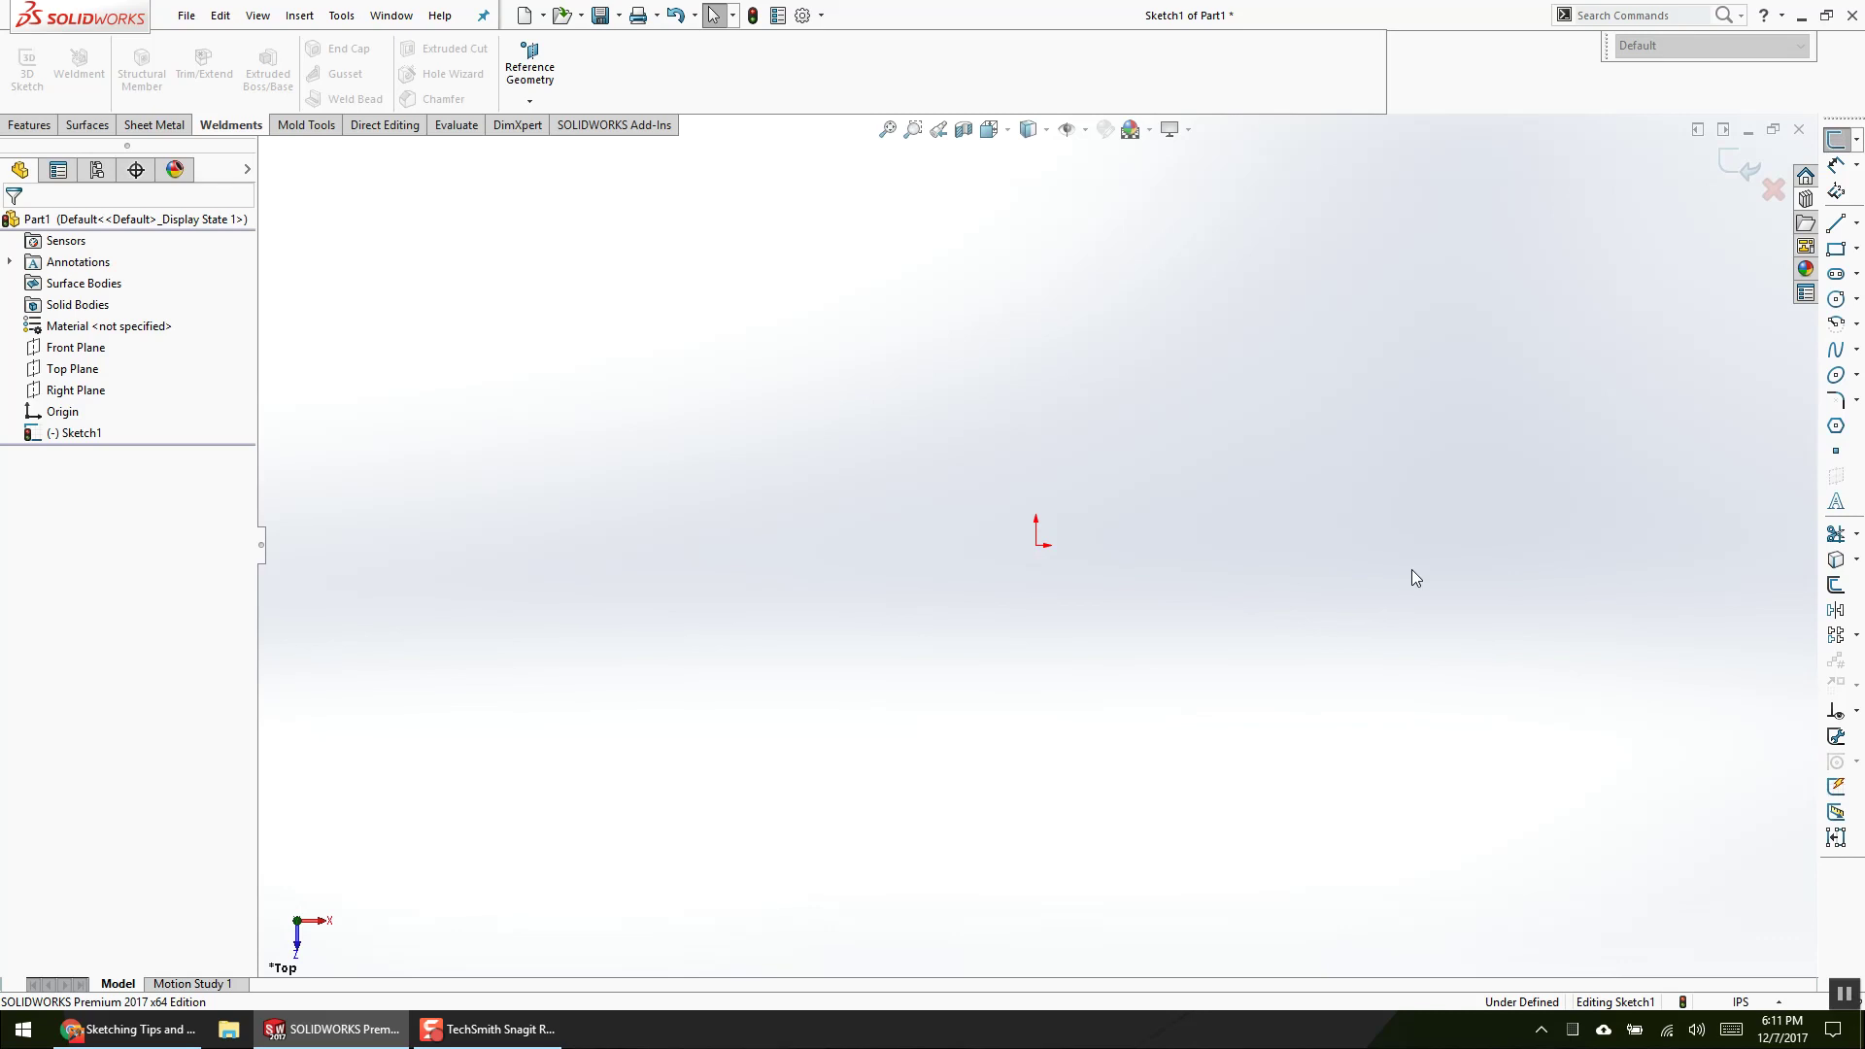
pyautogui.hotkey('ctrl', 'z')
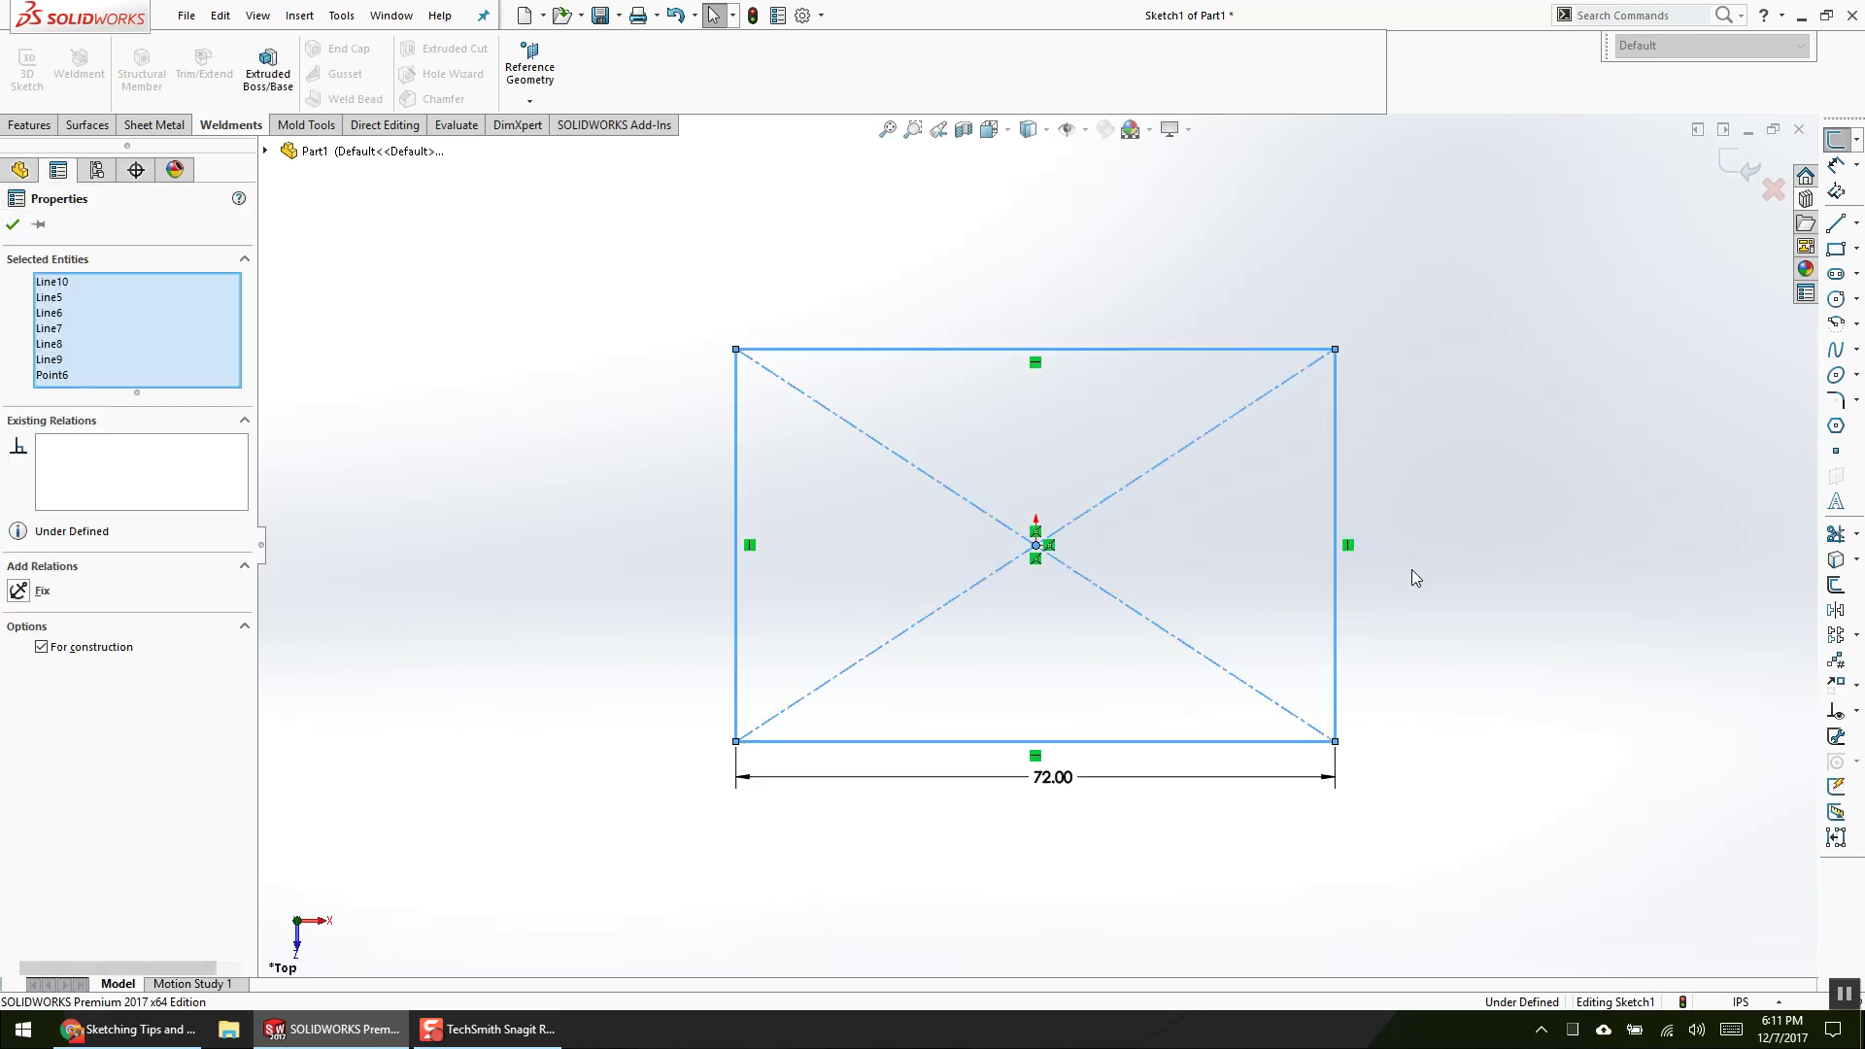
pyautogui.click(1412, 569)
# Step: Copy the whole rectangle with its width dimension and paste the copy to the right of the original
pyautogui.scroll(6, 1425, 596)
pyautogui.hotkey('ctrl', 'a')
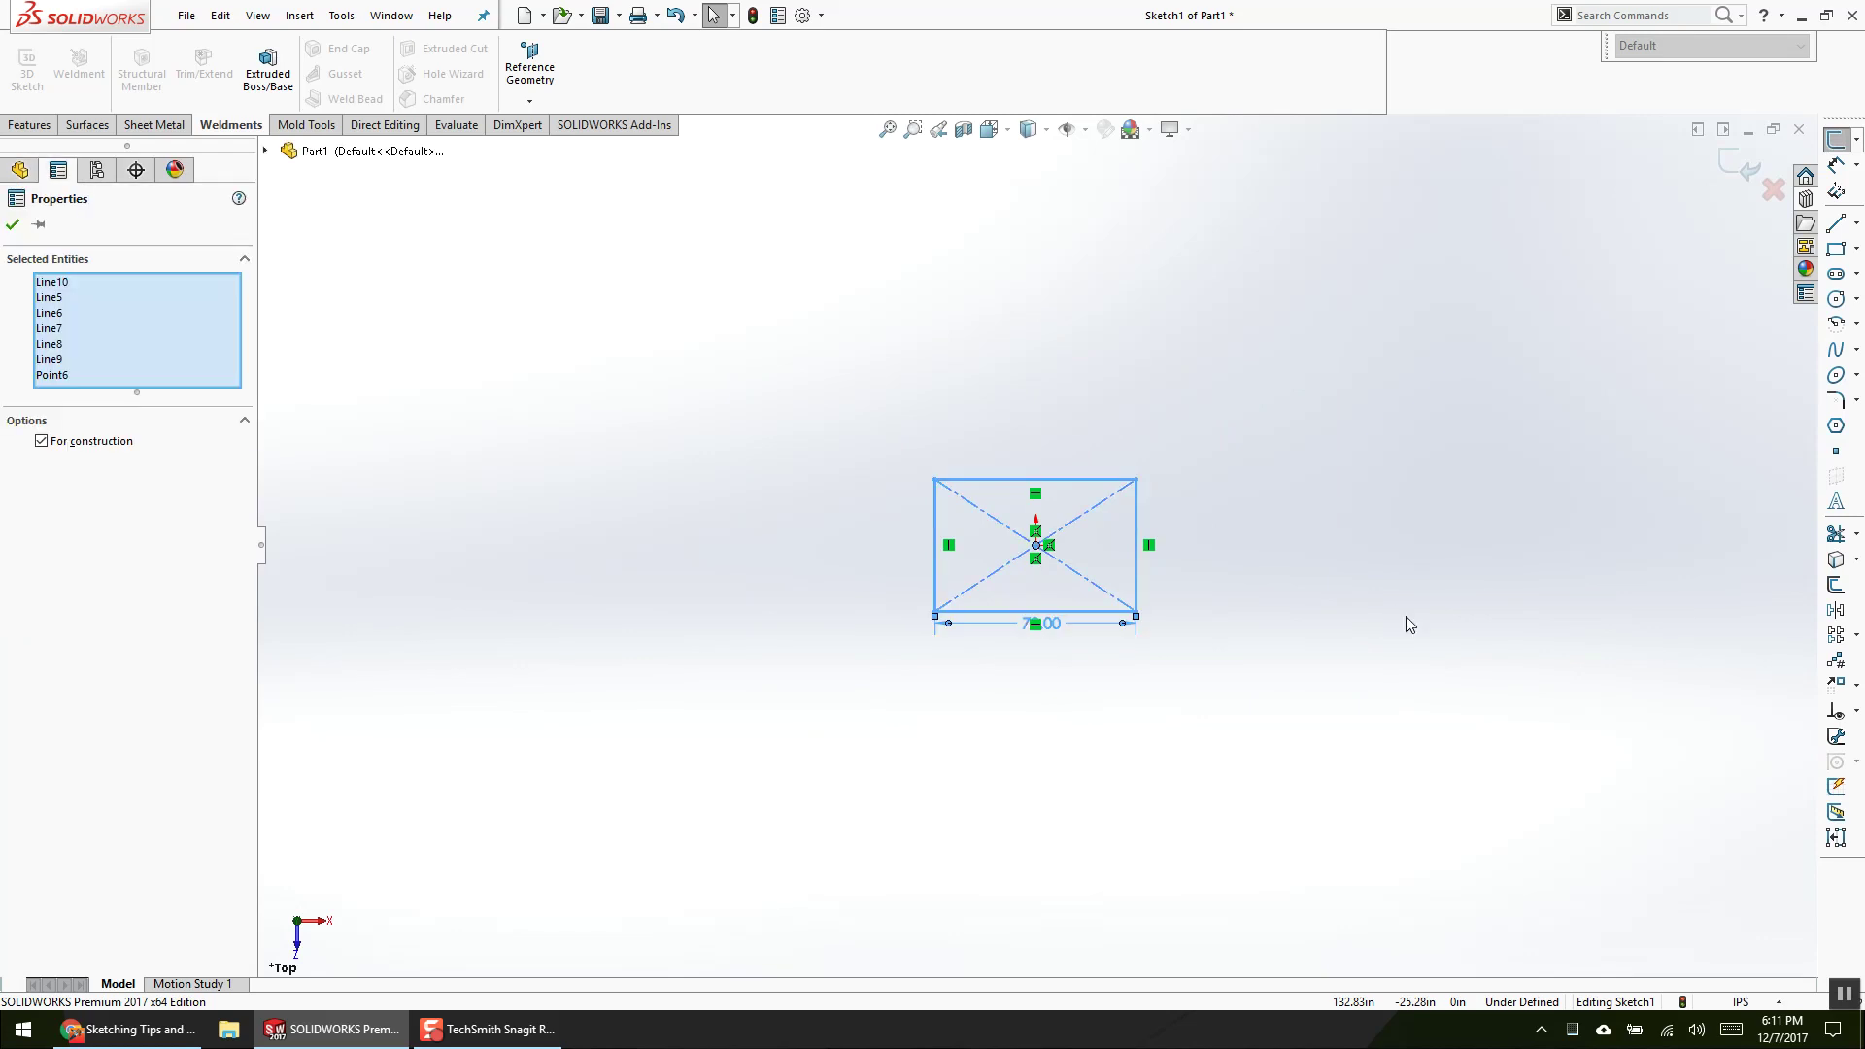
pyautogui.click(1585, 512)
pyautogui.press('Escape')
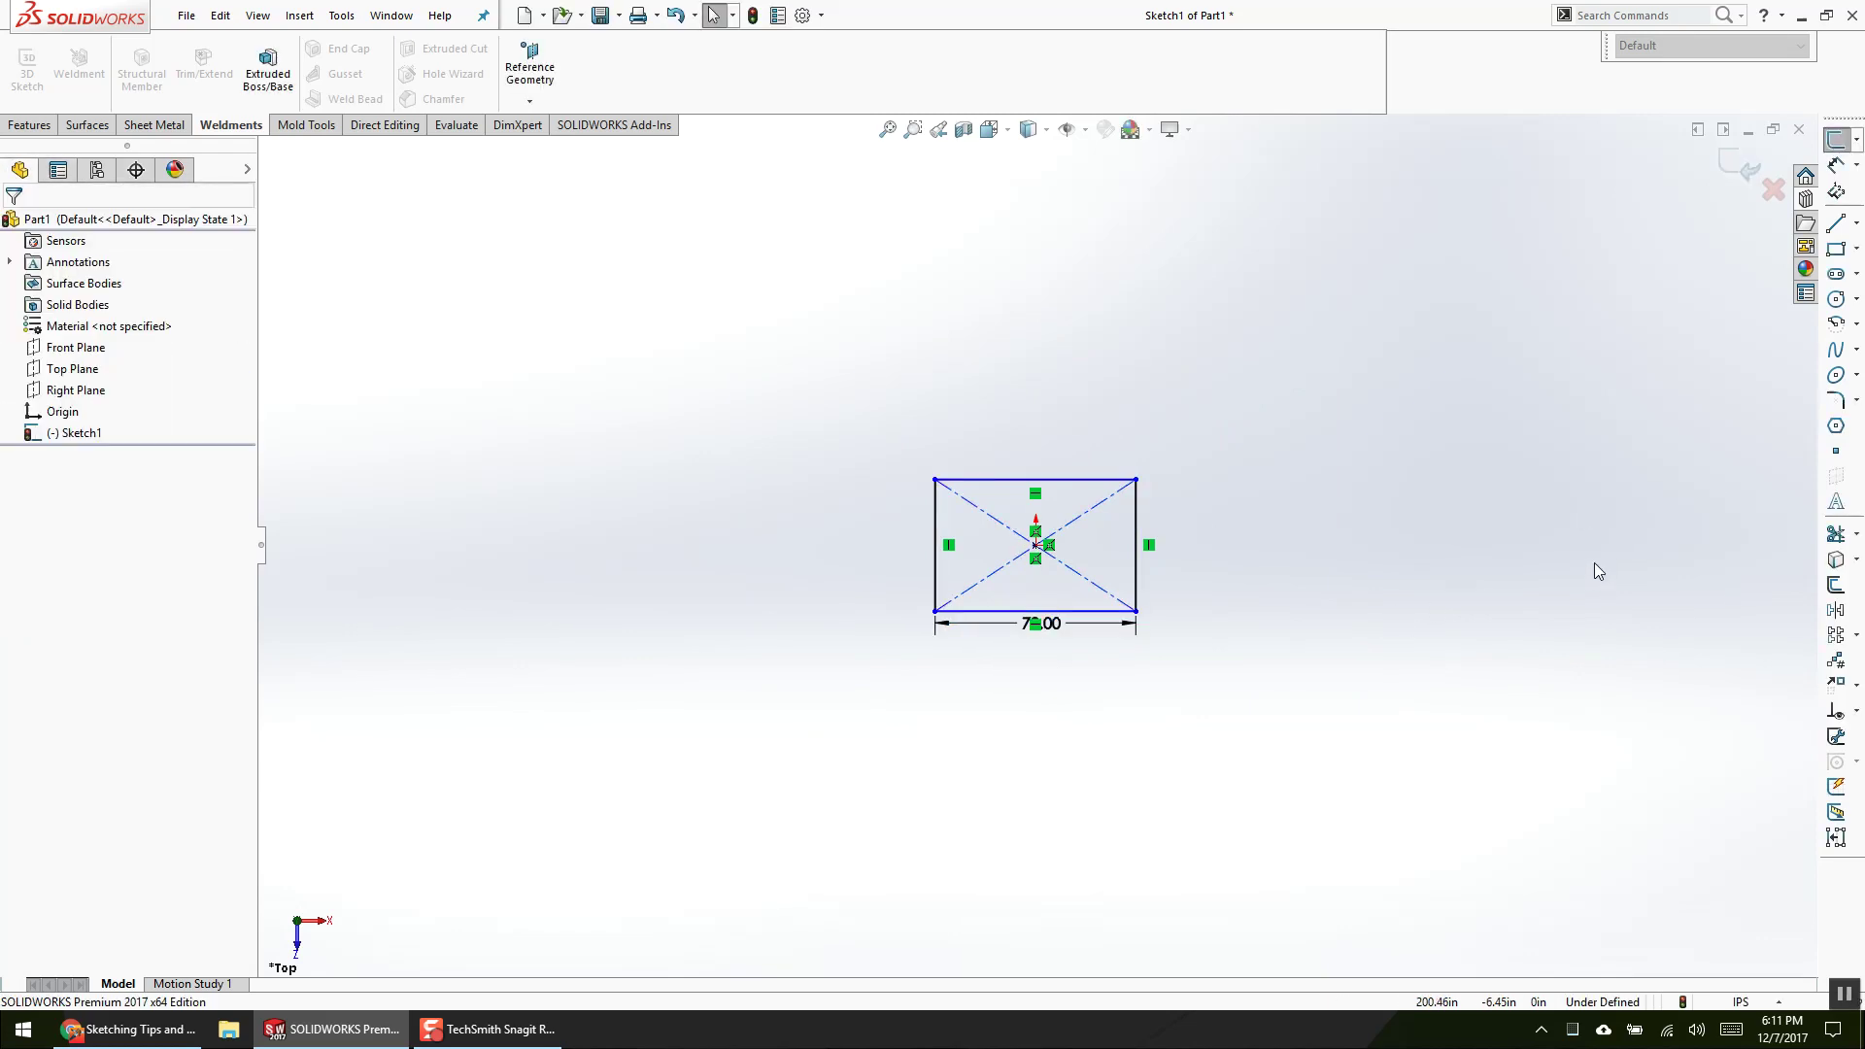
pyautogui.hotkey('ctrl', 'v')
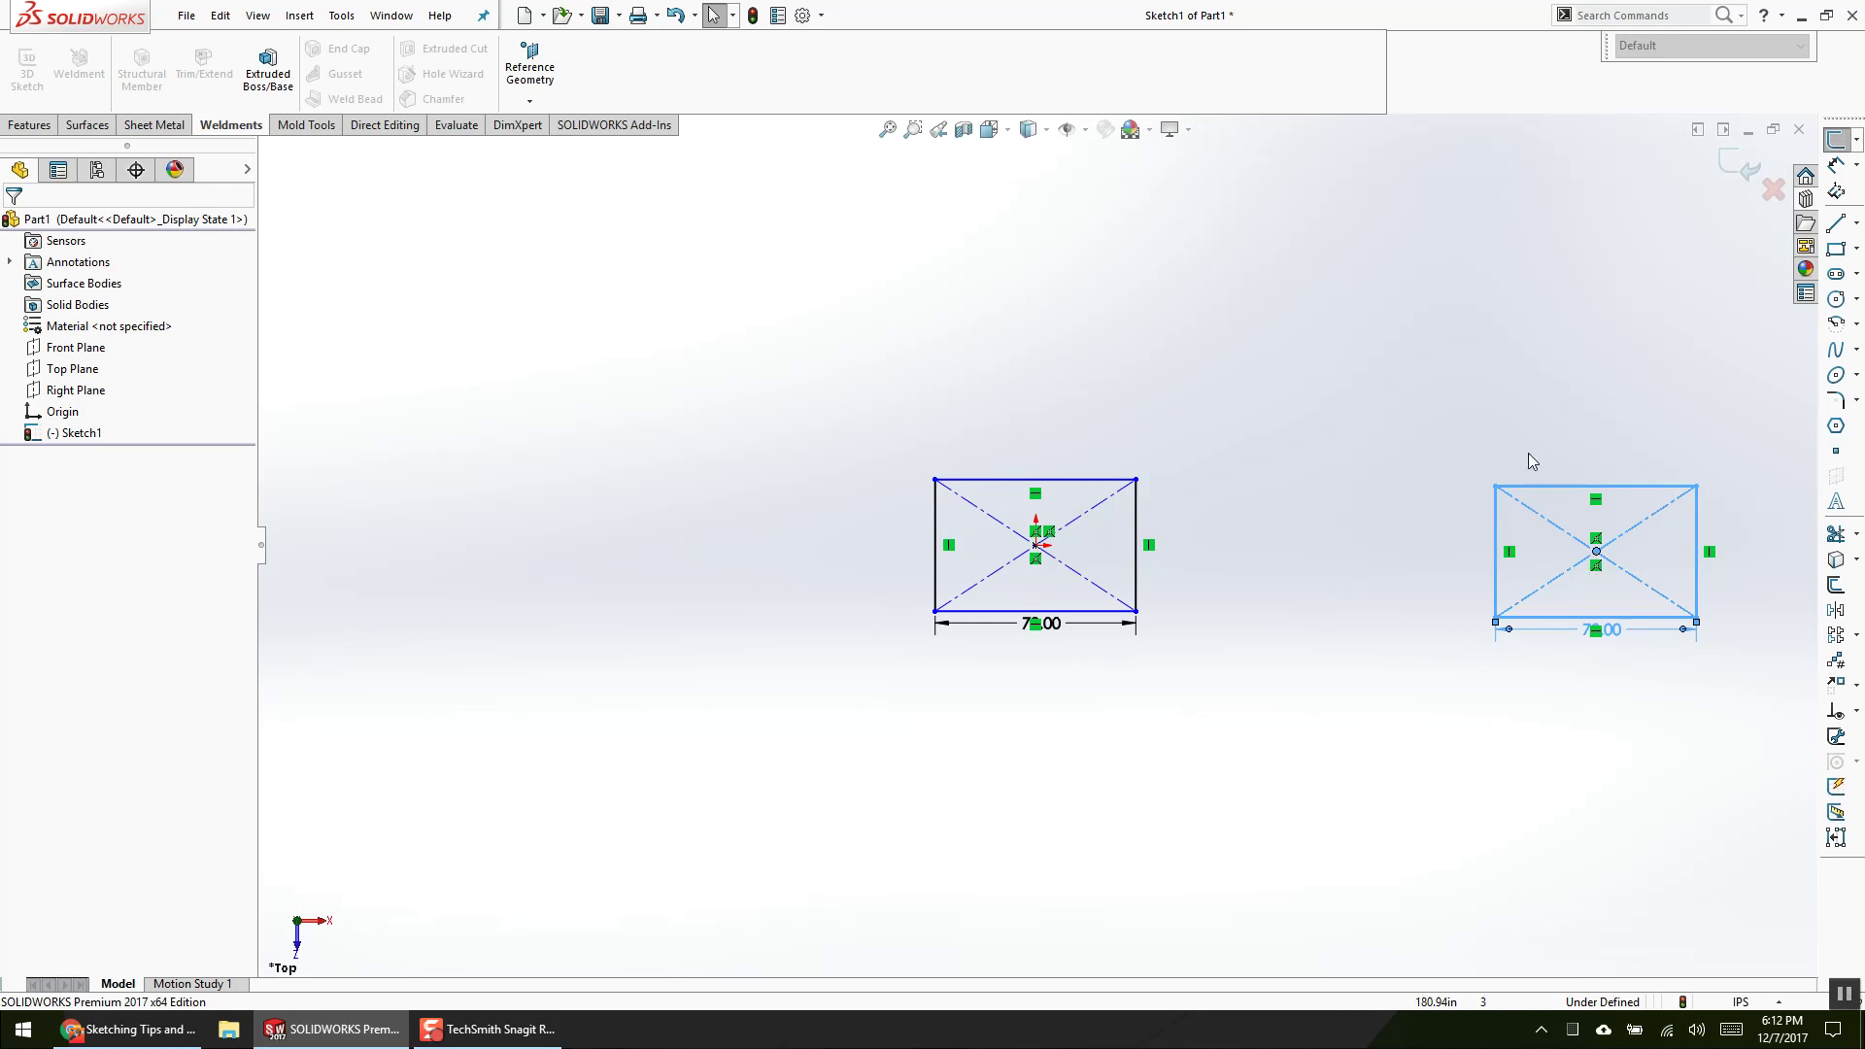
# Step: Delete the pasted rectangle and the original rectangle from the sketch
pyautogui.moveTo(1373, 344); pyautogui.dragTo(1803, 882)
pyautogui.press('Delete')
pyautogui.moveTo(1497, 655); pyautogui.dragTo(777, 359)
pyautogui.press('Delete')
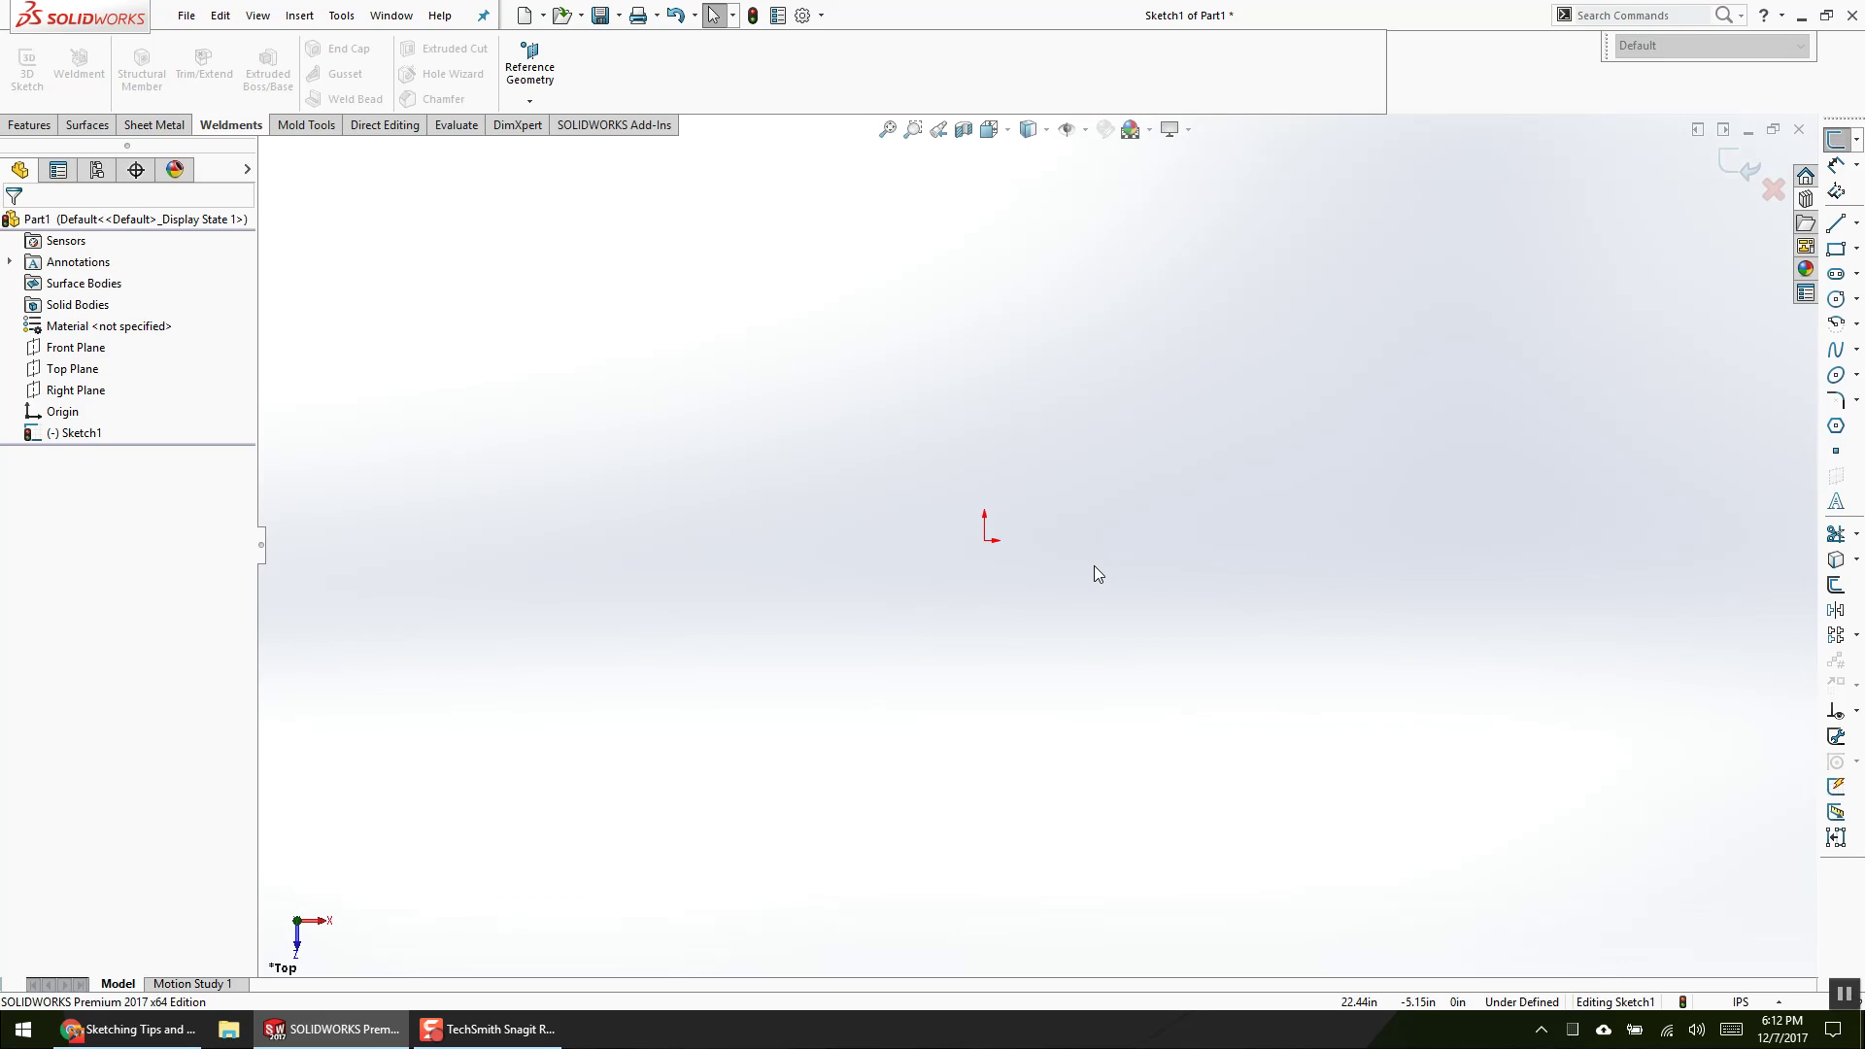
# Step: Draw a center rectangle about 180 by 67 in with its midpoint on the origin
pyautogui.moveTo(1094, 566); pyautogui.dragTo(1058, 567, button='right')
pyautogui.click(984, 540)
pyautogui.click(1424, 705)
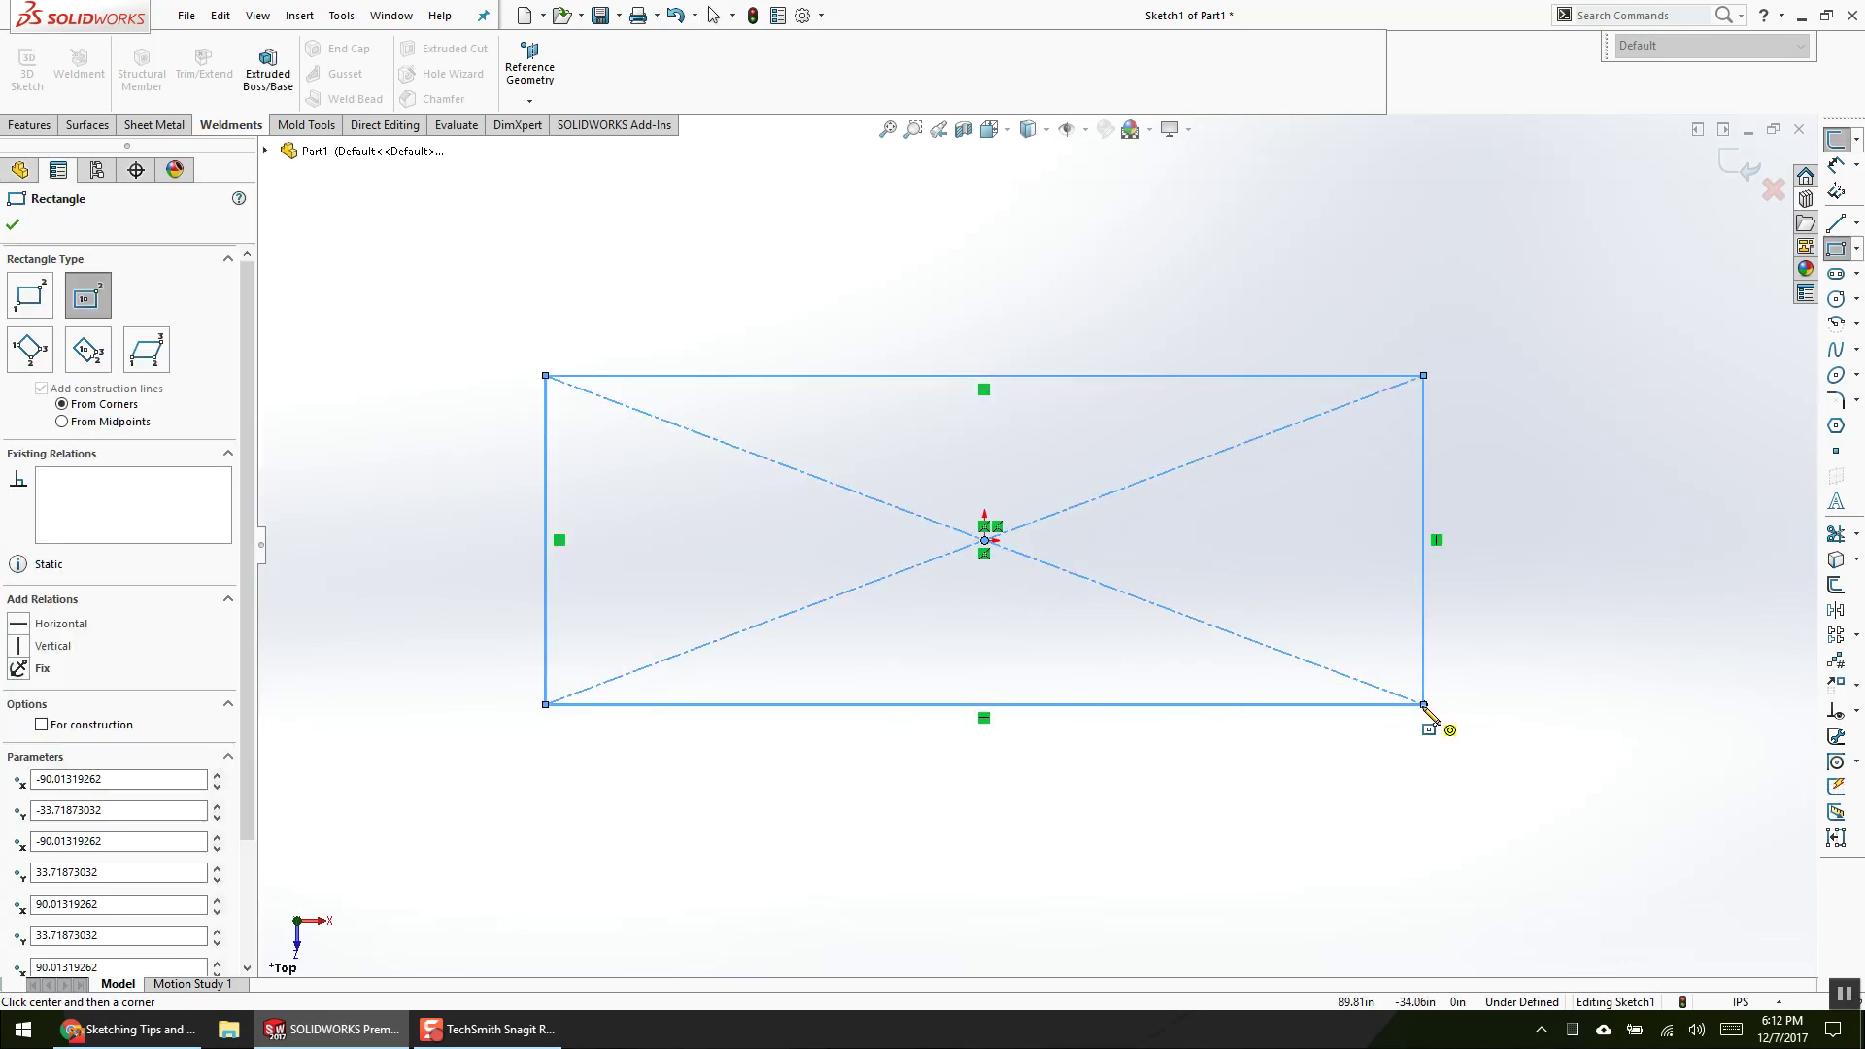
# Step: Dimension the rectangle's lower edge to 72 in and its right edge to 36 in
pyautogui.moveTo(1424, 705); pyautogui.dragTo(1421, 670, button='right')
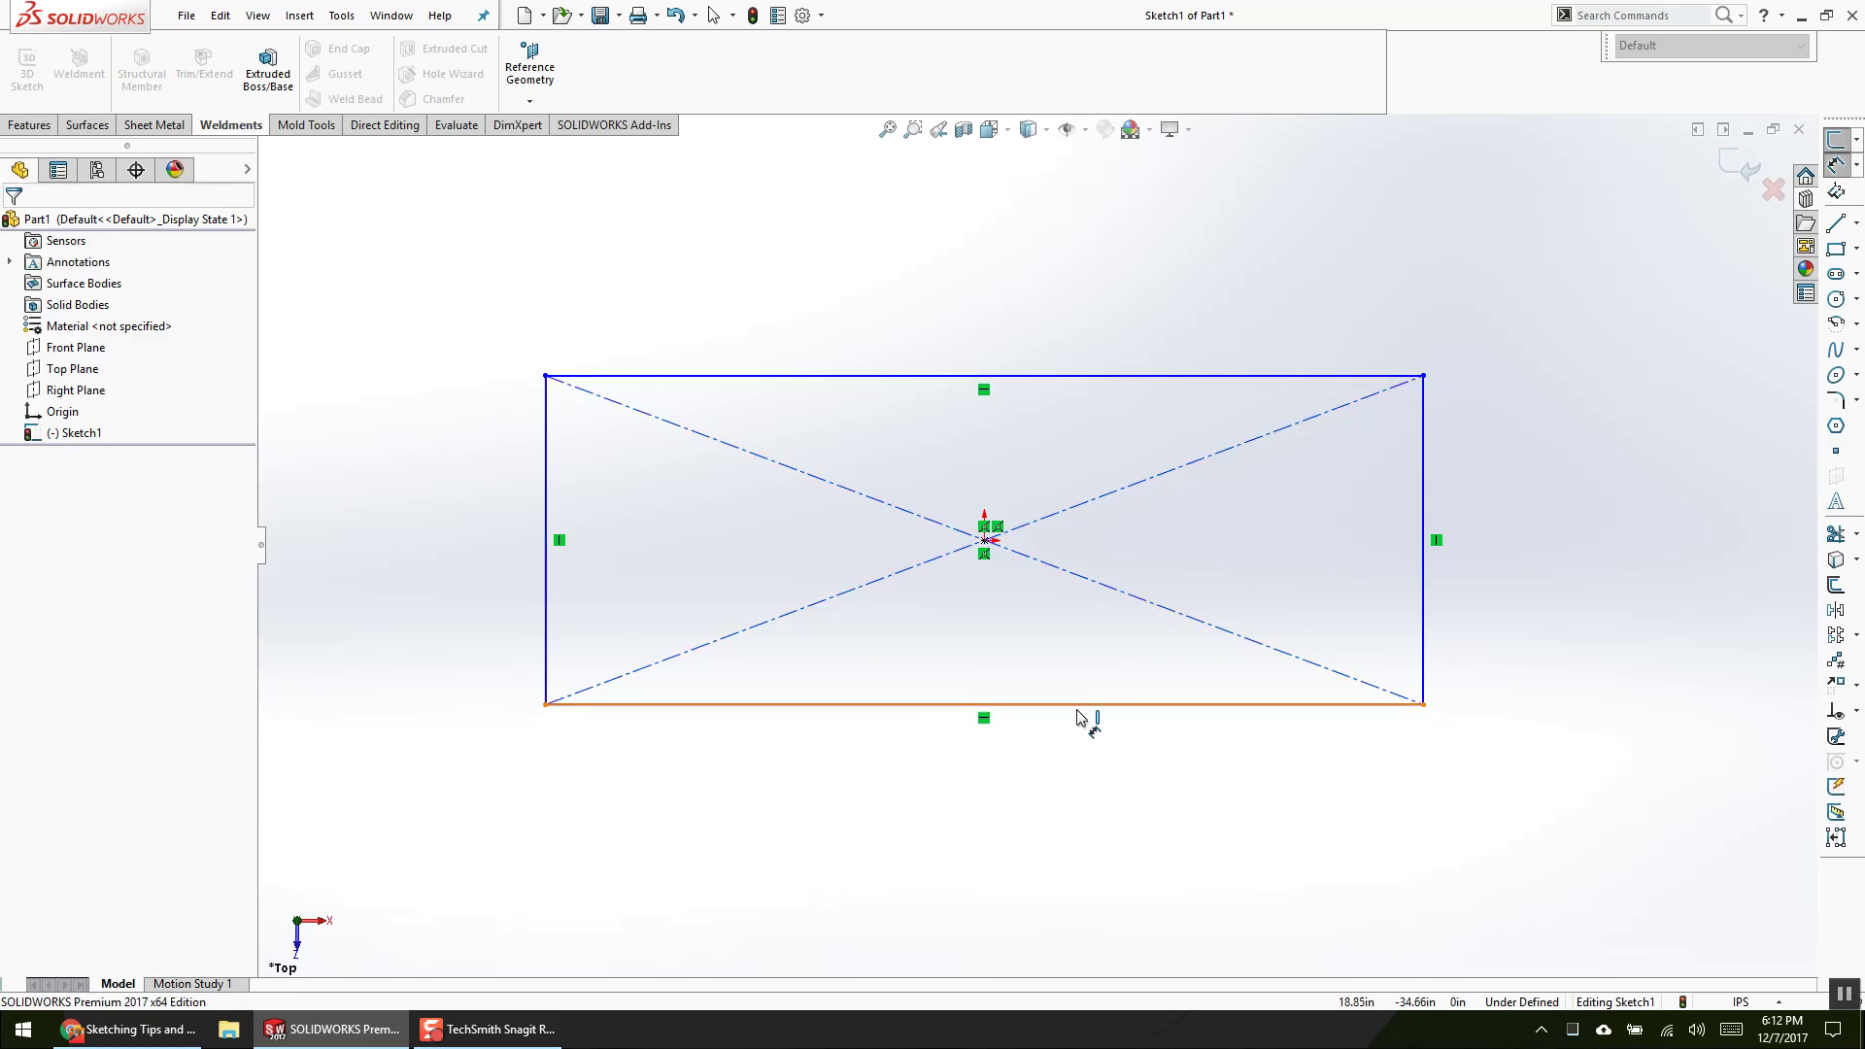
pyautogui.click(1075, 705)
pyautogui.click(1086, 756)
pyautogui.write('72')
pyautogui.press('Return')
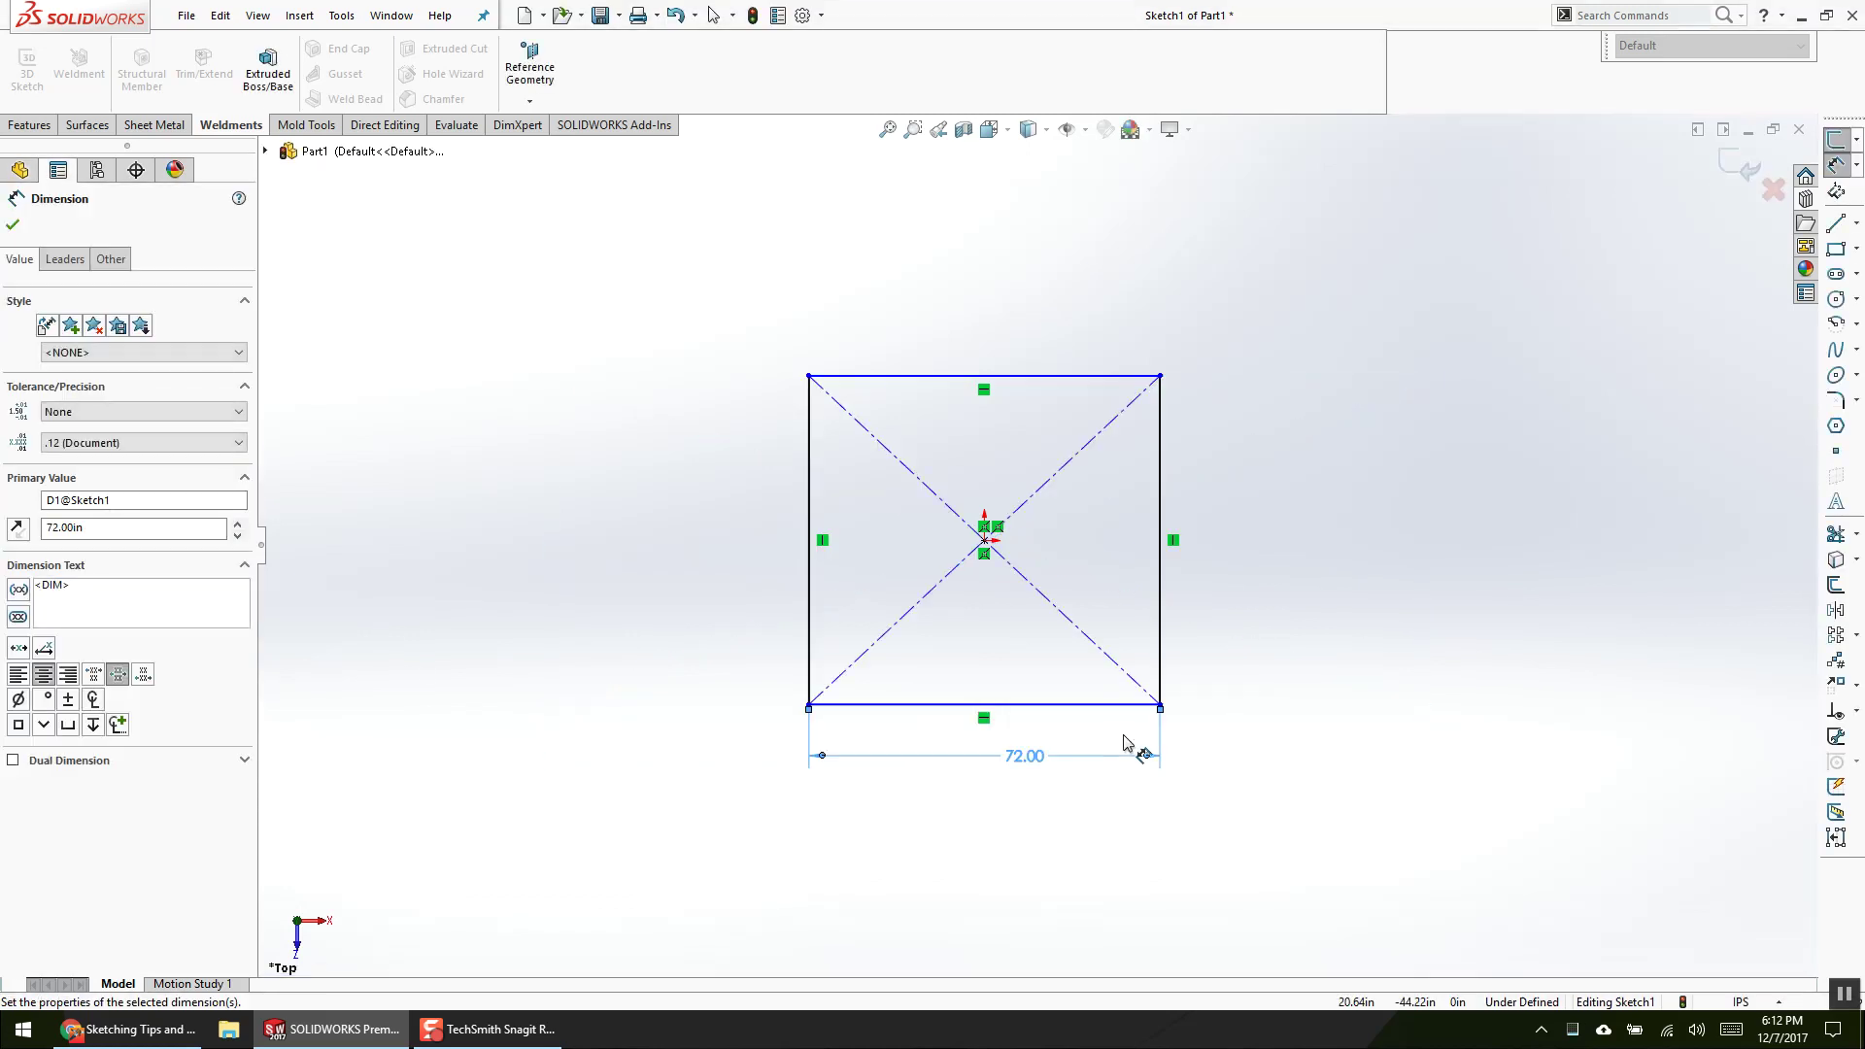
pyautogui.click(1162, 671)
pyautogui.click(1212, 631)
pyautogui.write('36')
pyautogui.press('Return')
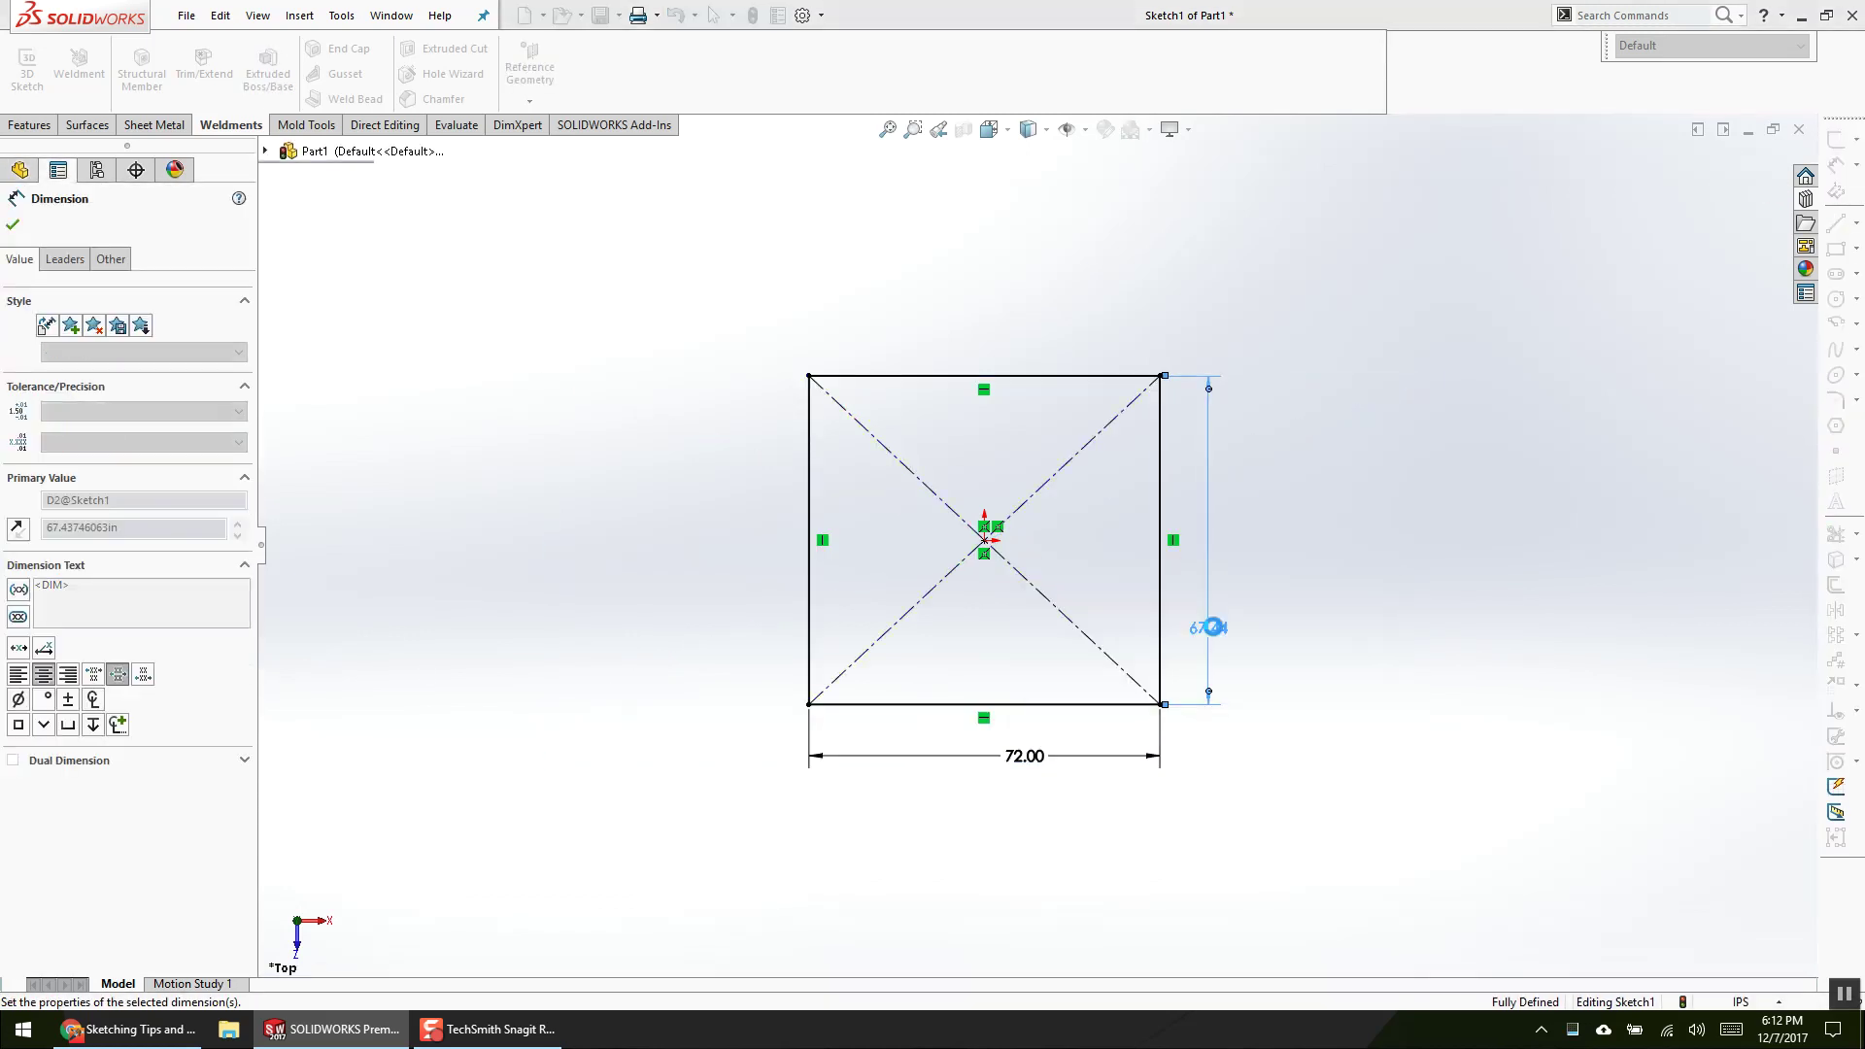
# Step: Extrude the rectangle as a boss with the Mid Plane end condition and a depth of 1.50 in
pyautogui.moveTo(1211, 631); pyautogui.dragTo(1212, 659, button='right')
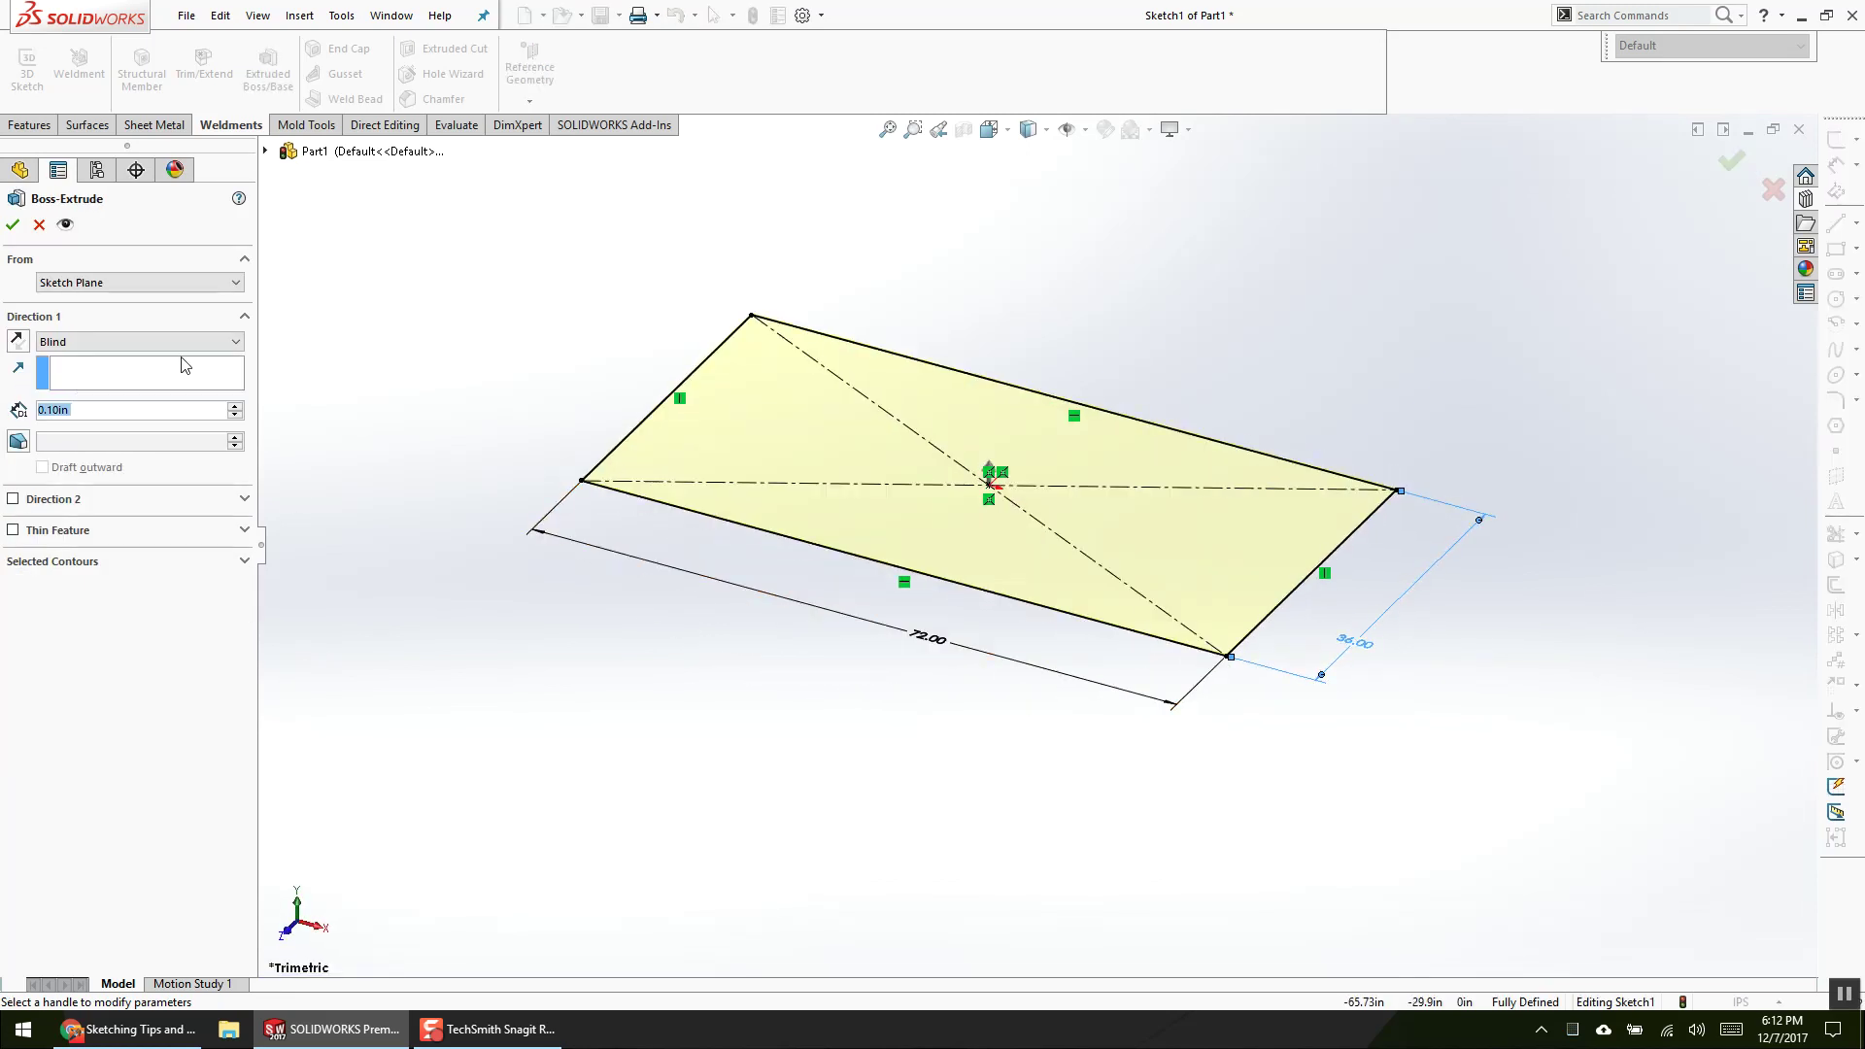
pyautogui.click(122, 259)
pyautogui.click(117, 314)
pyautogui.click(122, 396)
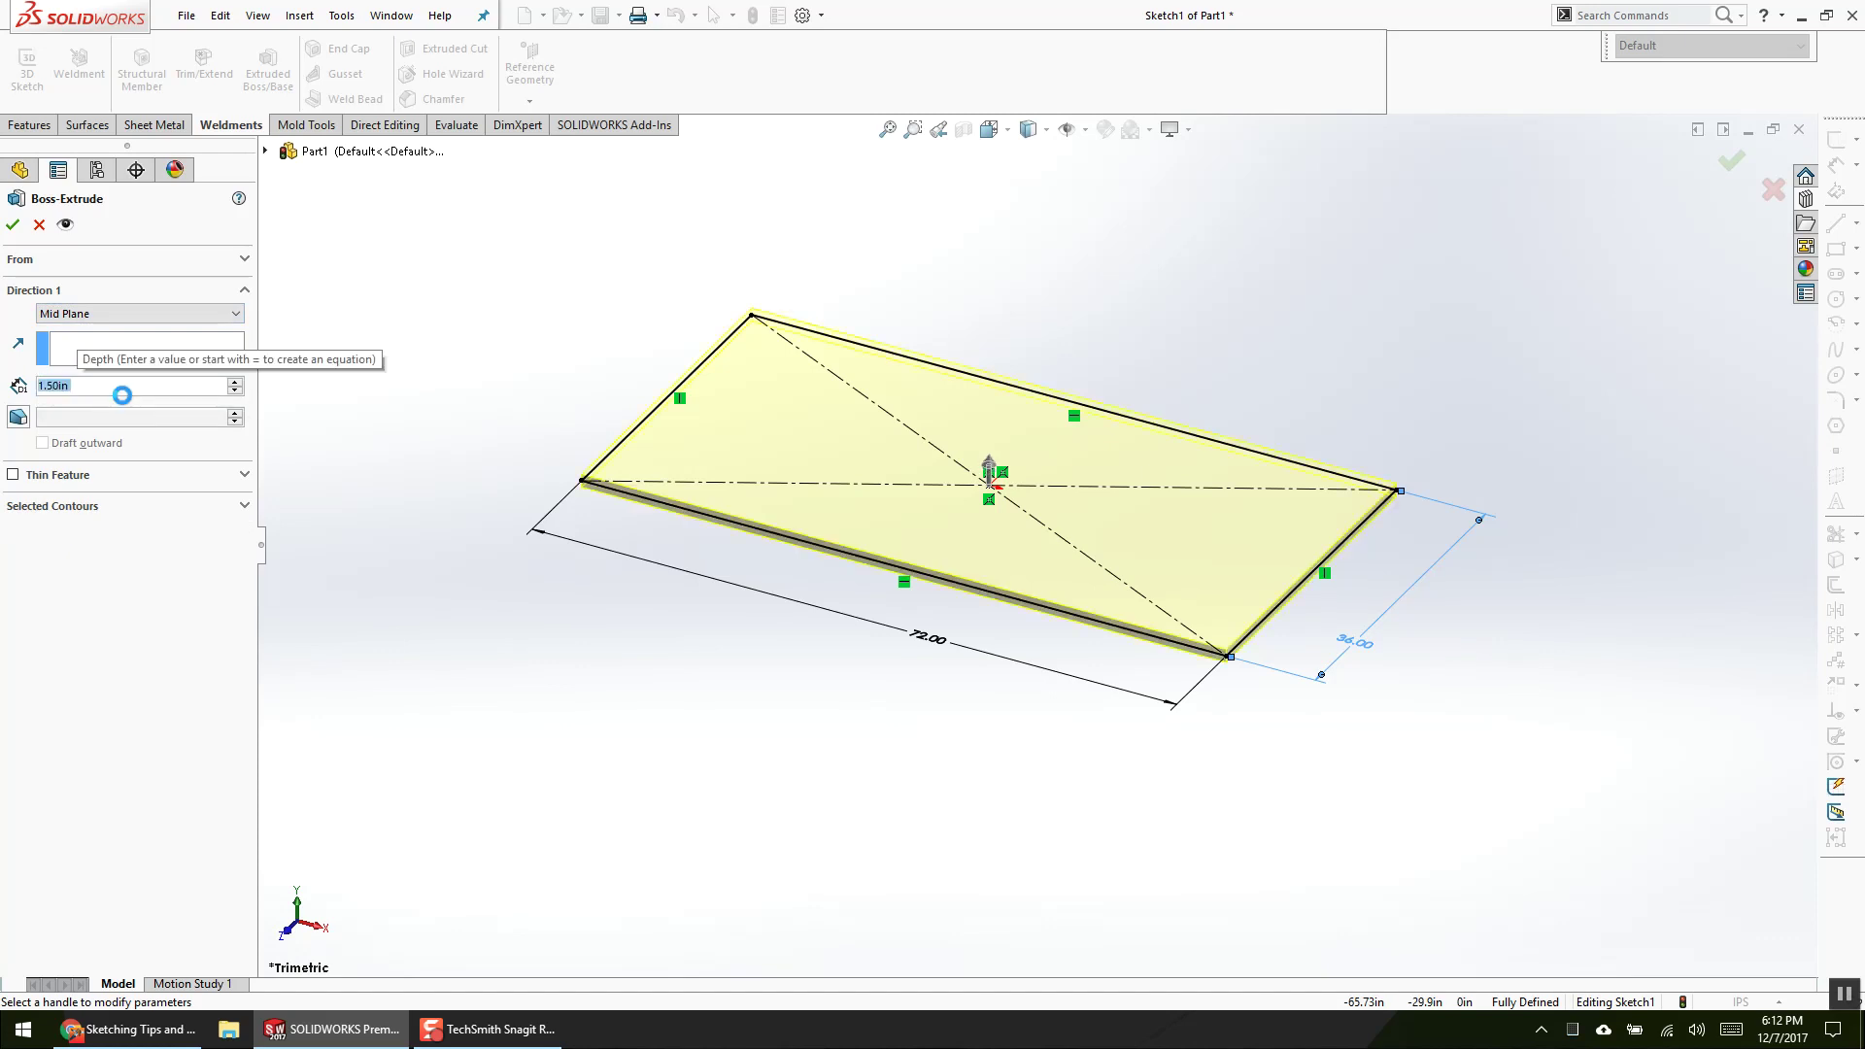
pyautogui.press('Return')
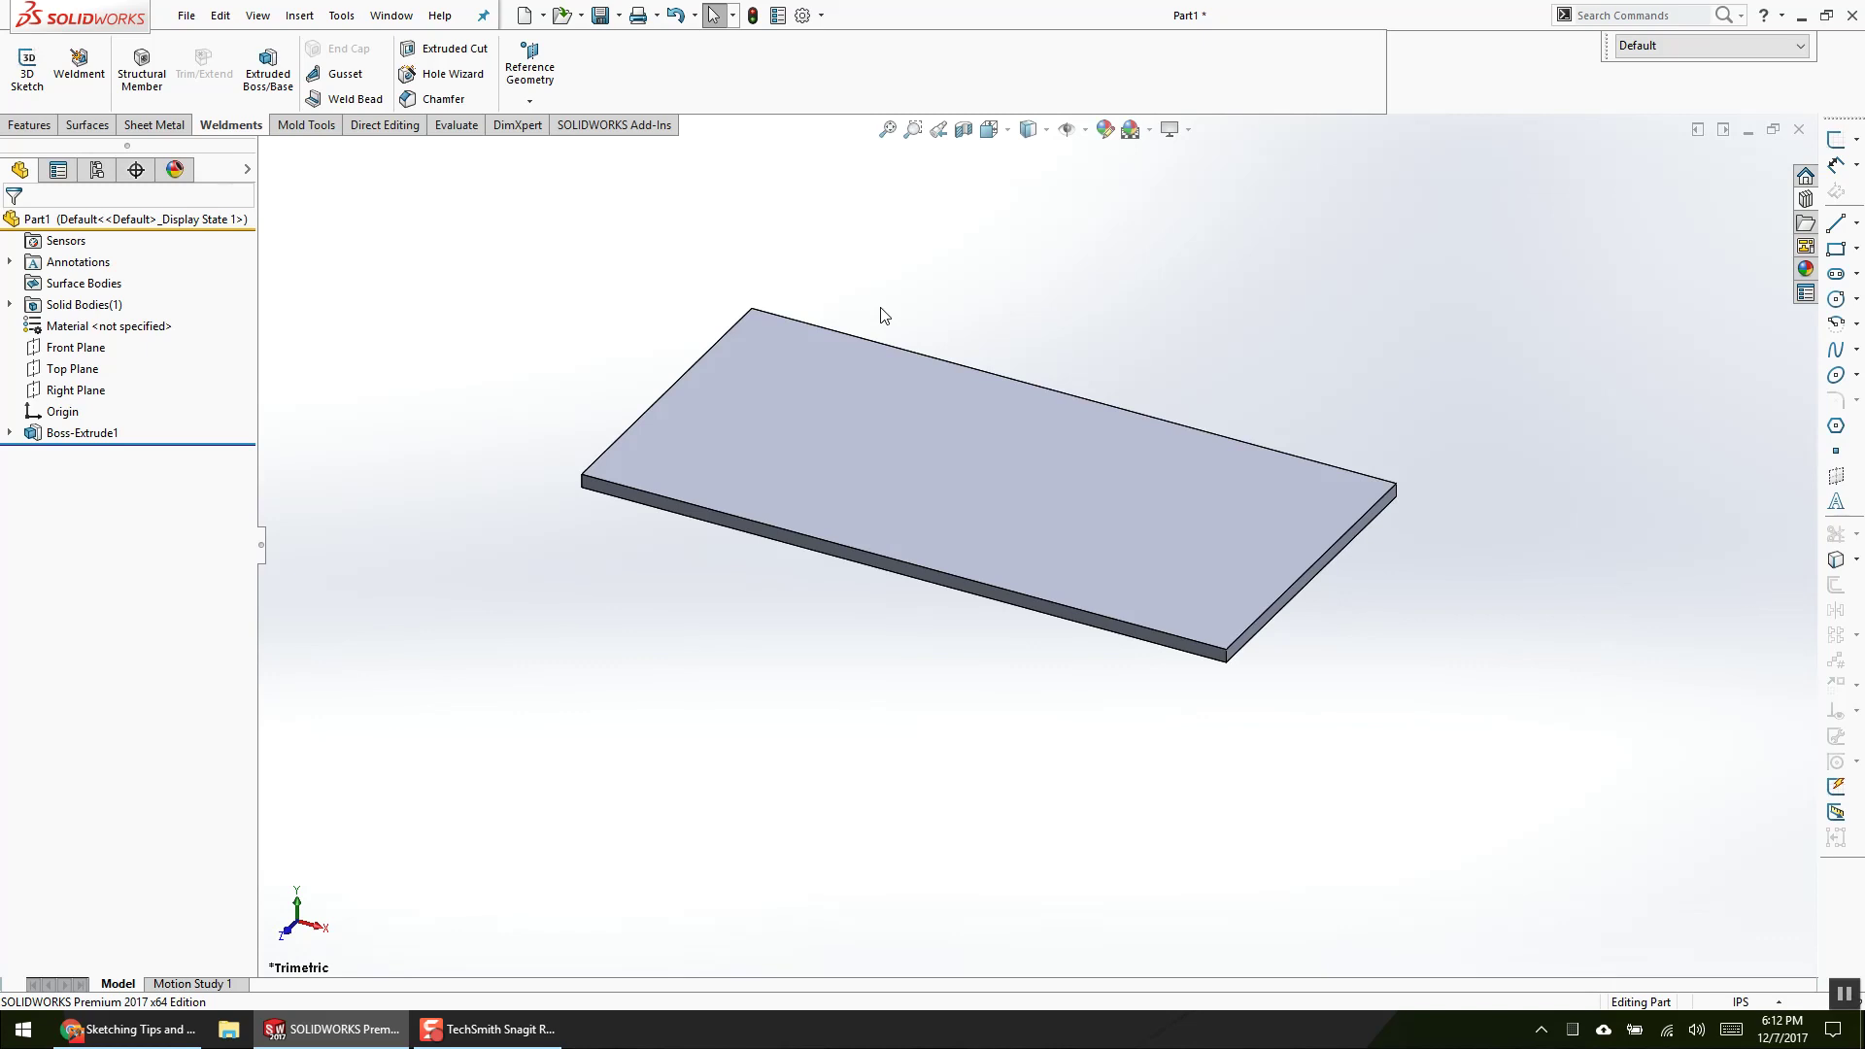
# Step: Sketch on the plate's top face a corner rectangle and, to its right, a center rectangle about 16.2 by 10.8 in, both beyond the upper edge
pyautogui.click(969, 502)
pyautogui.press('r')
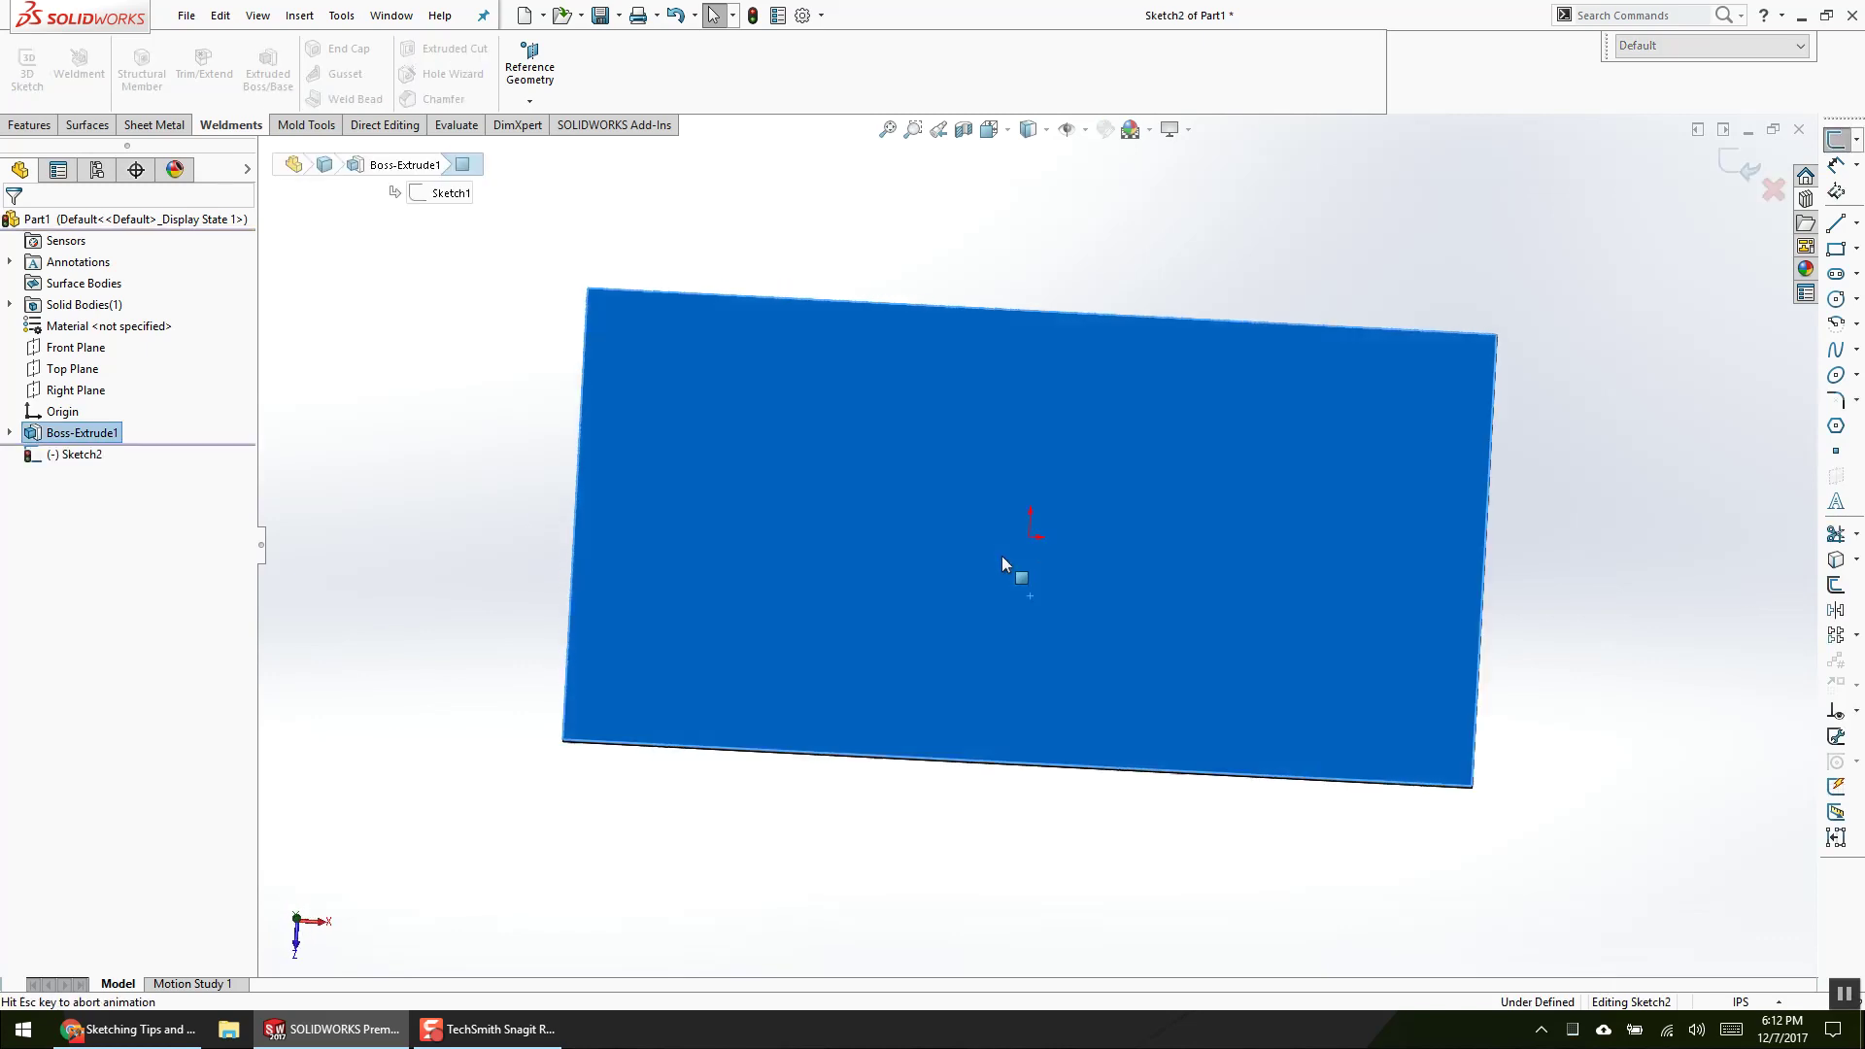
pyautogui.moveTo(761, 187); pyautogui.dragTo(934, 304)
pyautogui.press('a')
pyautogui.moveTo(1187, 196); pyautogui.dragTo(1311, 285)
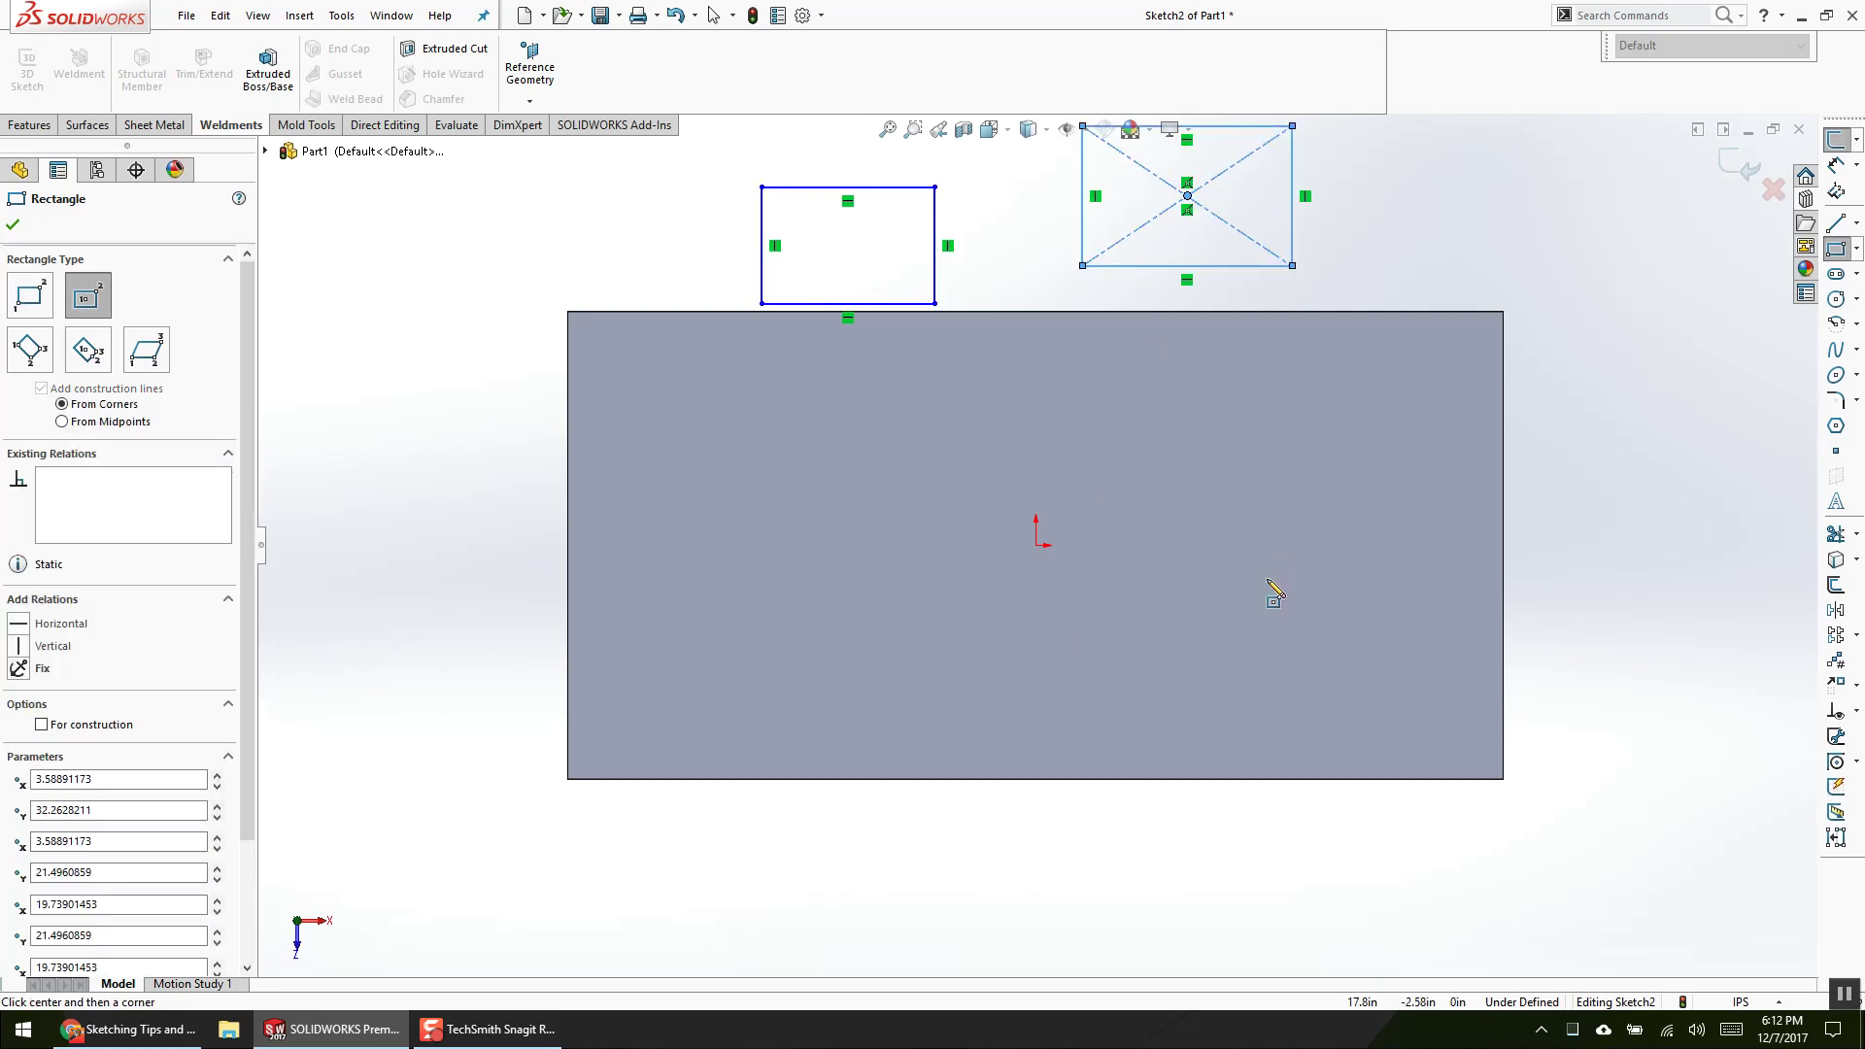
# Step: Delete both sketched rectangles from the sketch on the plate's top face
pyautogui.press('Escape')
pyautogui.hotkey('ctrl', 'a')
pyautogui.press('Delete')
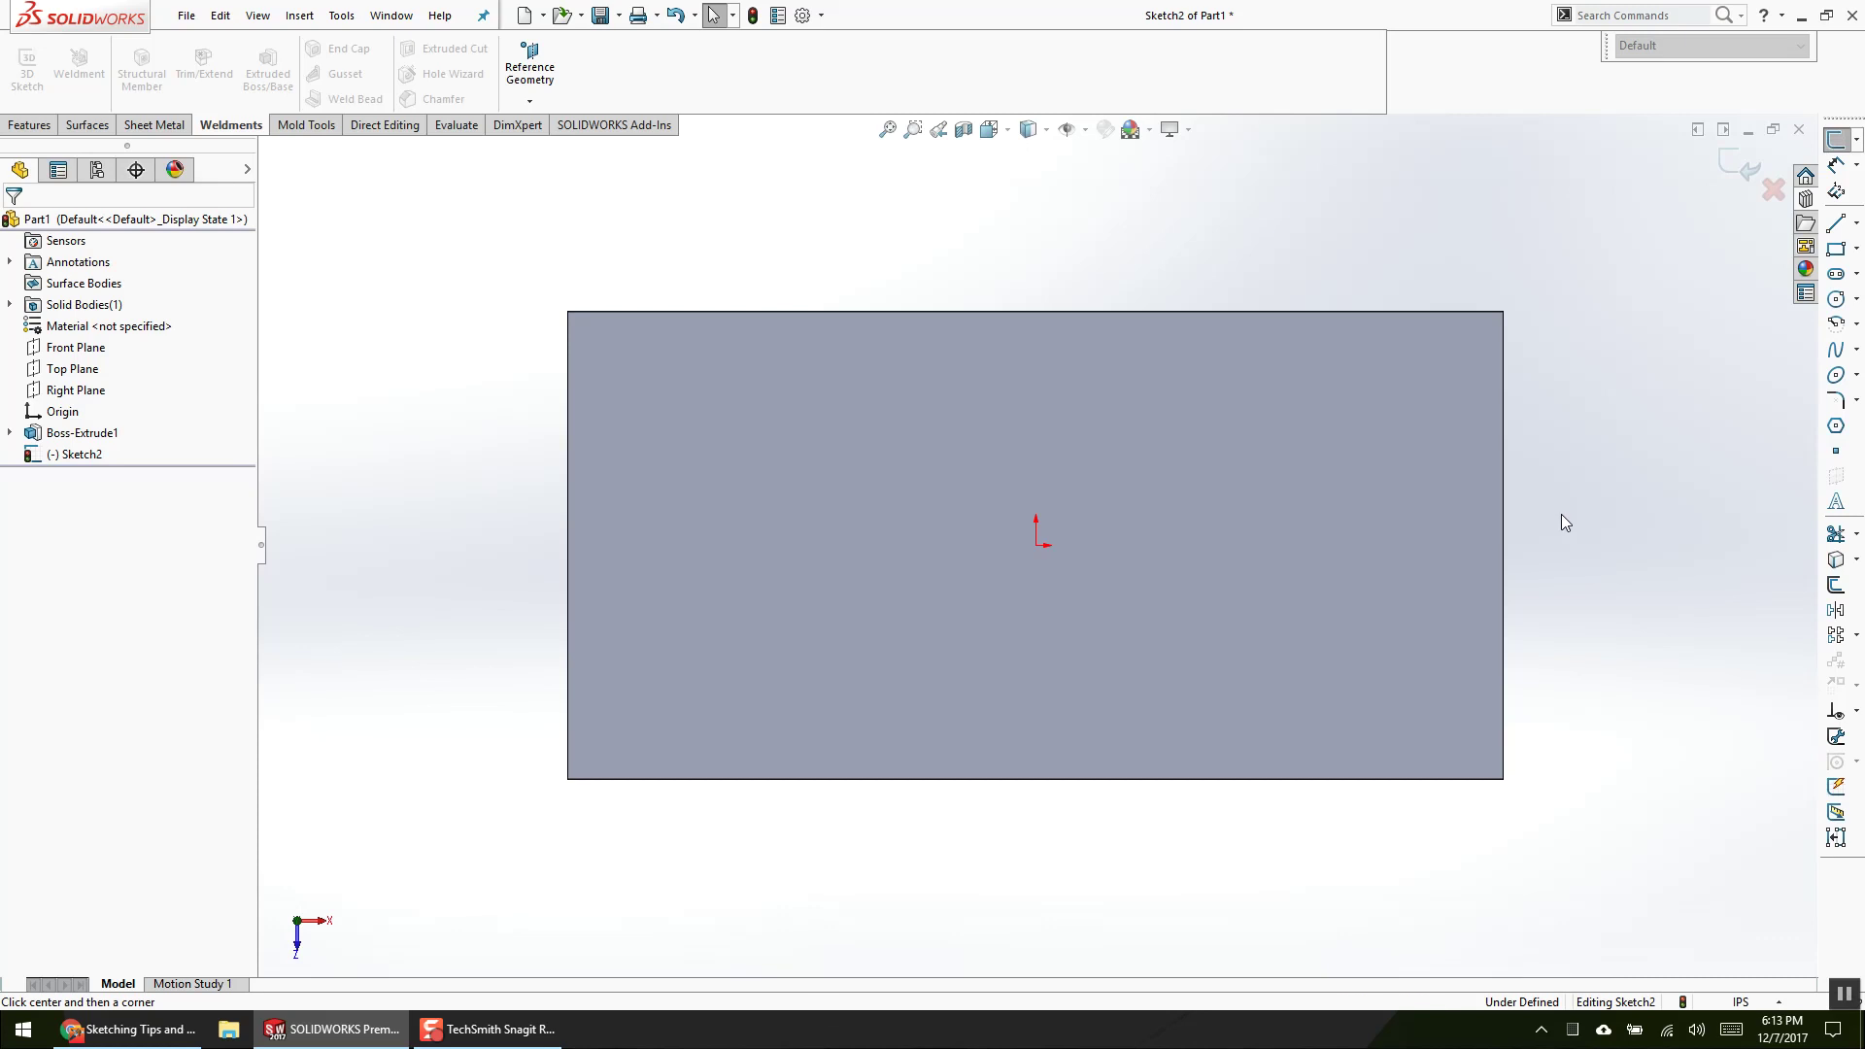
# Step: Switch to Chrome, search Google Images for "scar 17s", preview the first picture and close the search tab
pyautogui.middleClick(167, 1032)
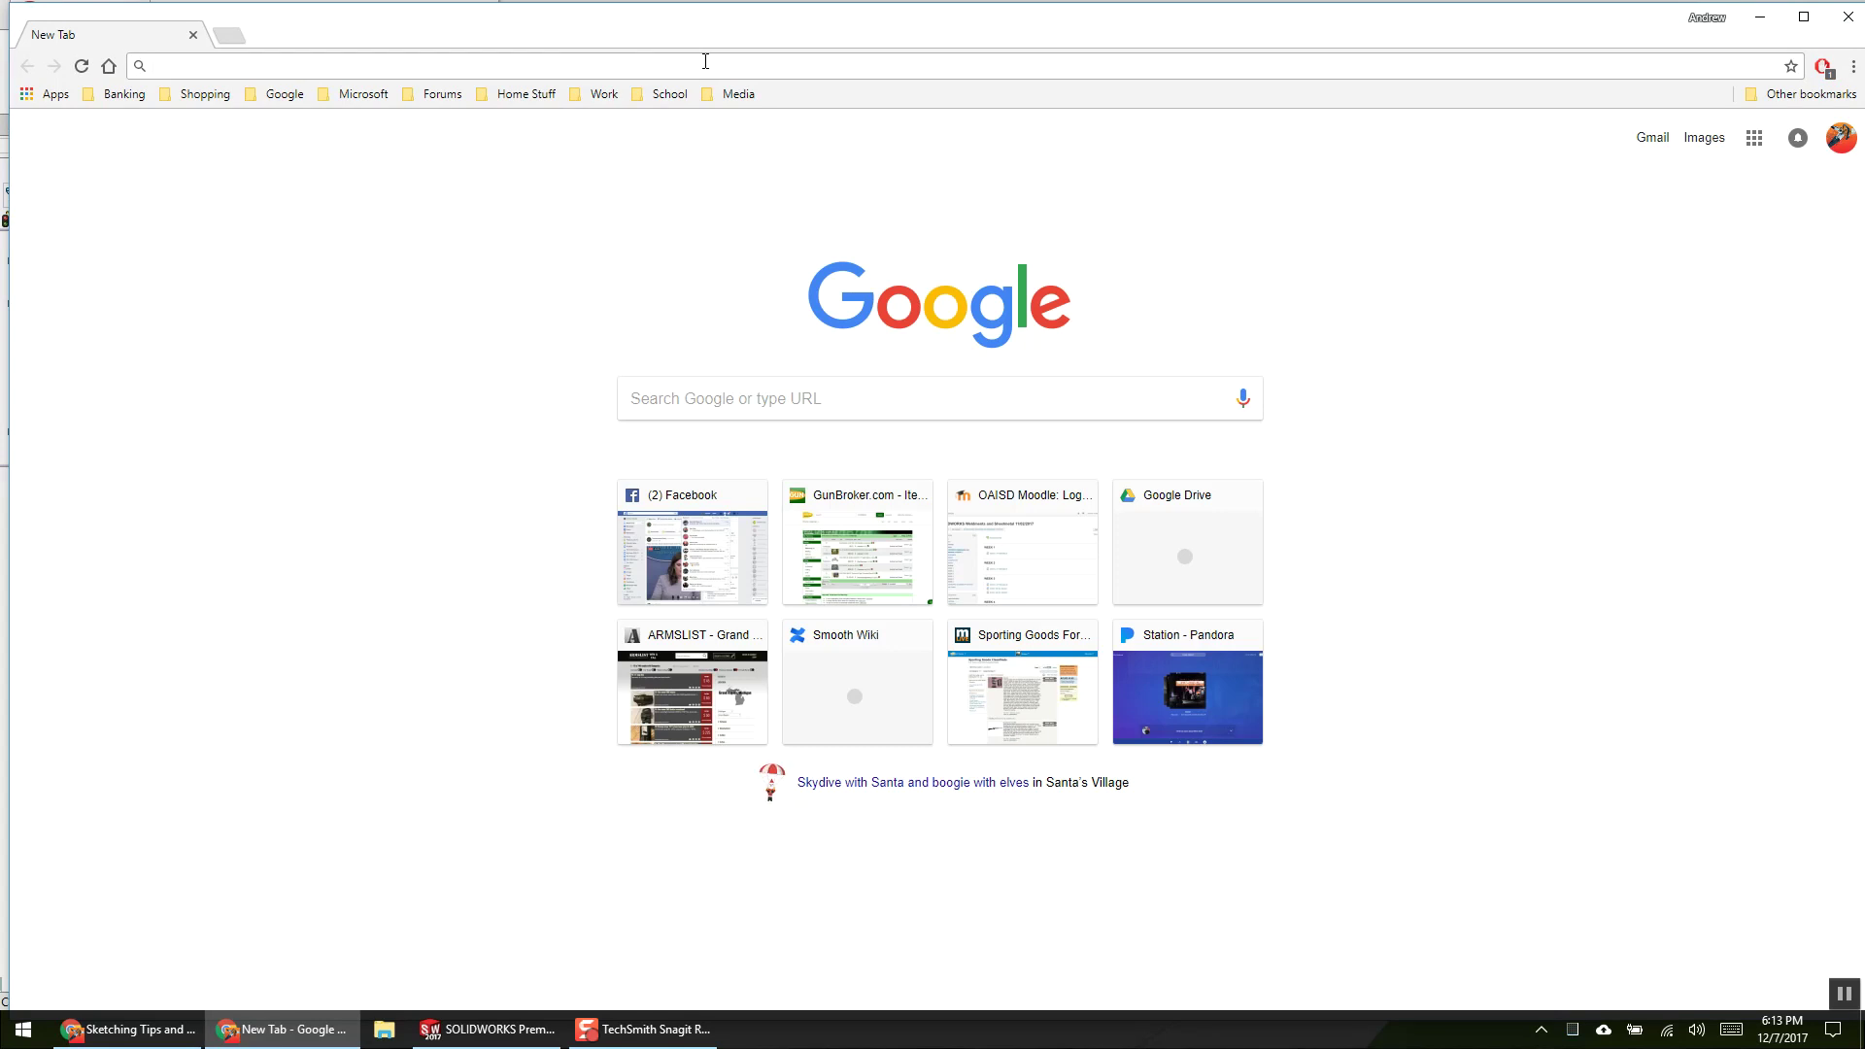
pyautogui.write('scar 17s')
pyautogui.press('Return')
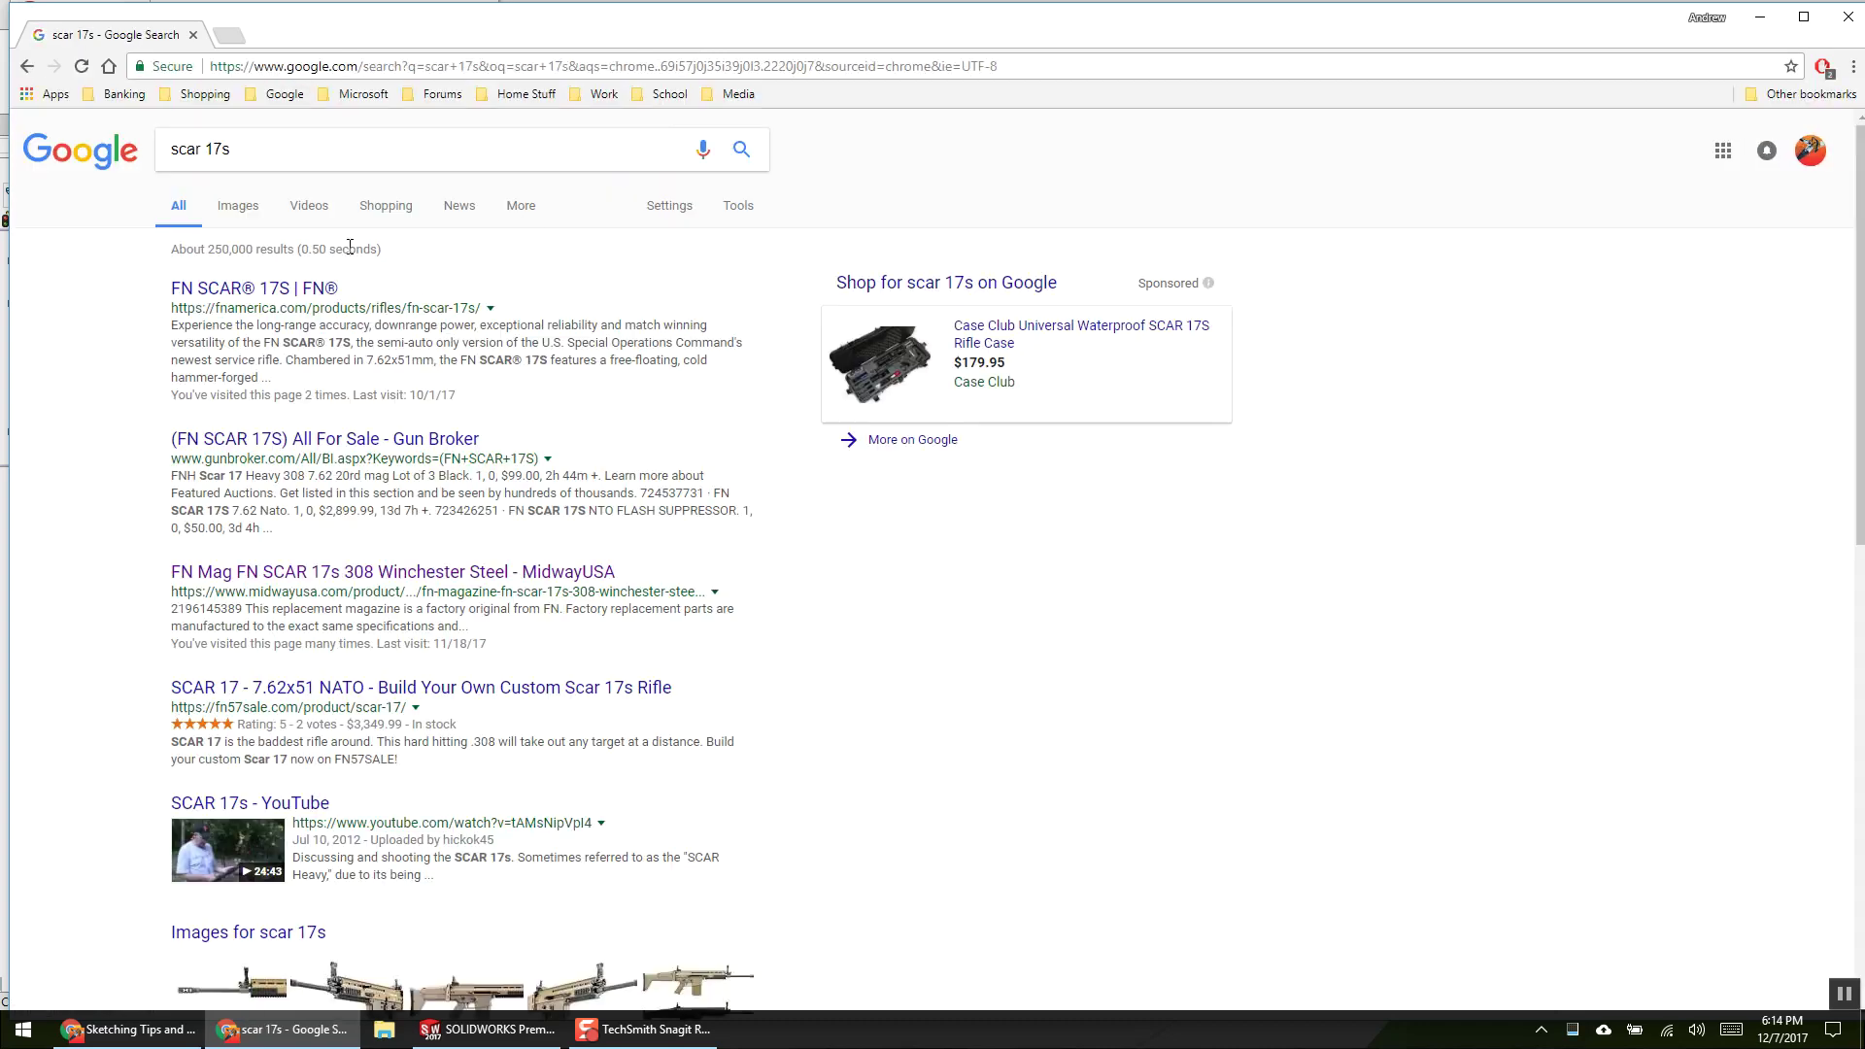
pyautogui.click(239, 208)
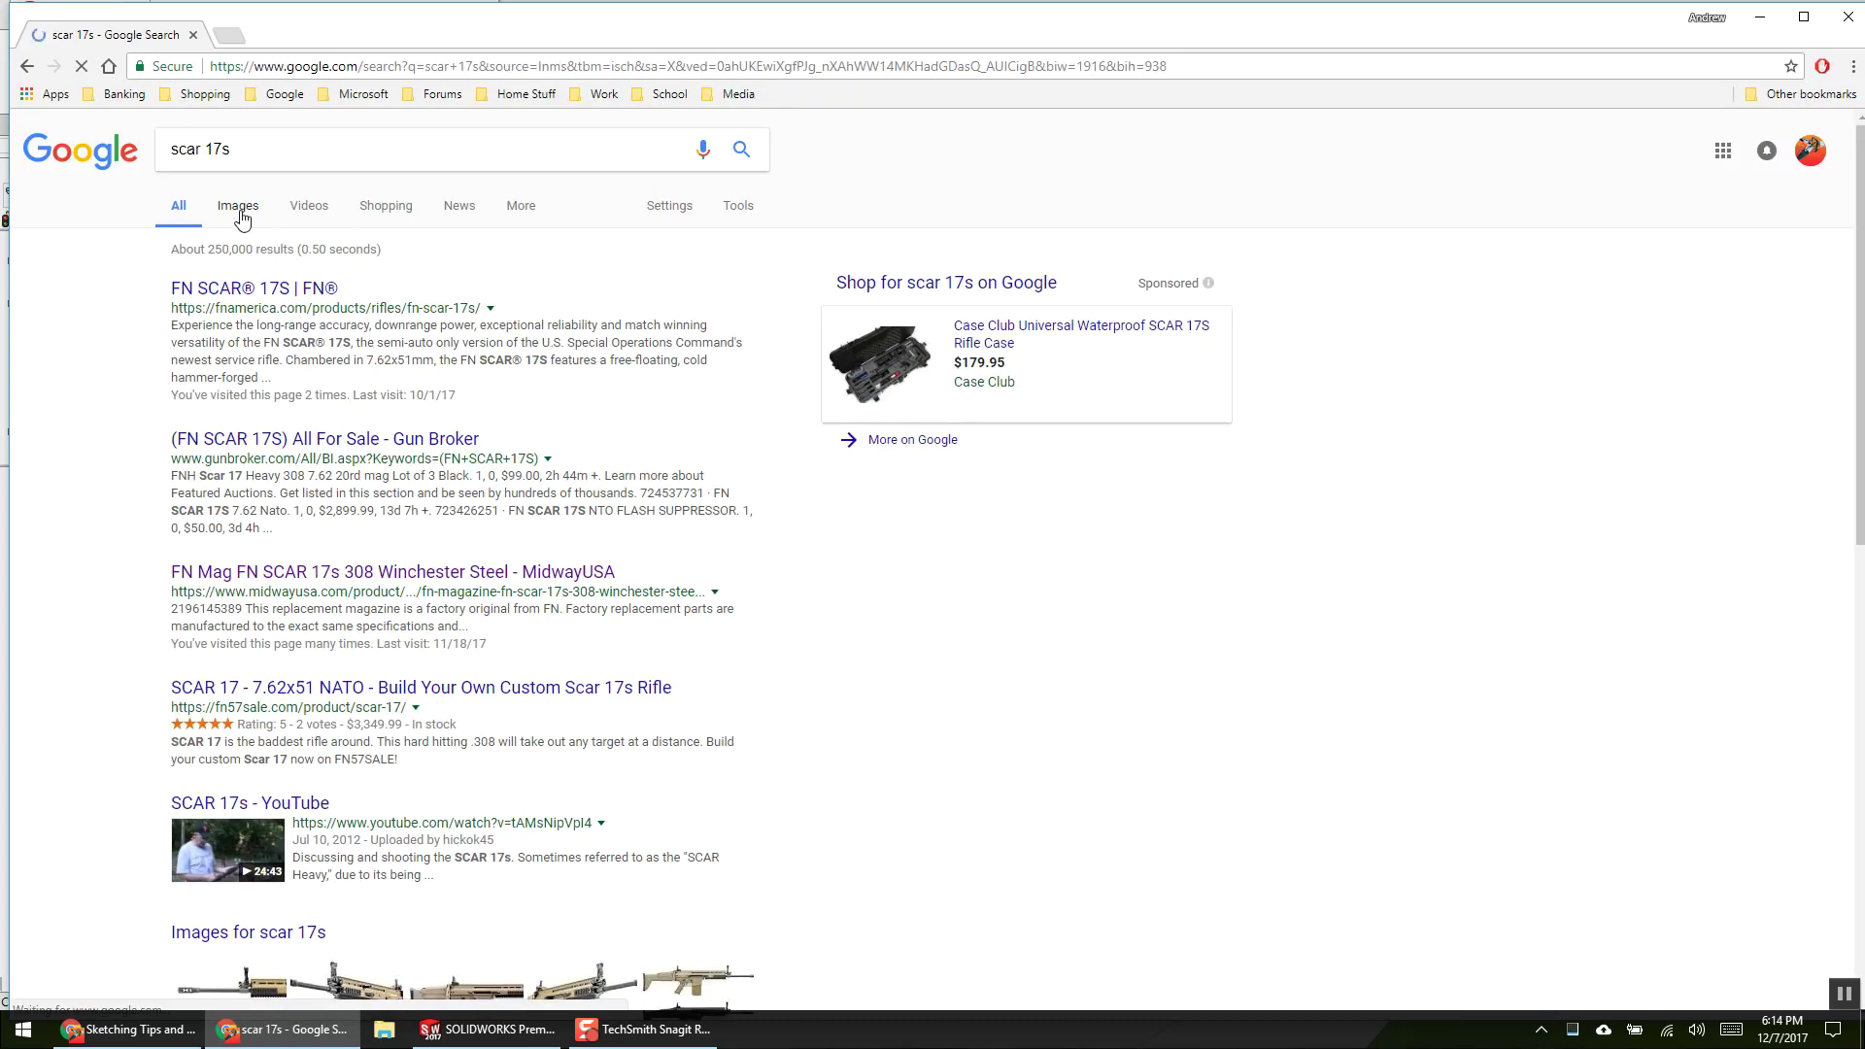
pyautogui.click(265, 389)
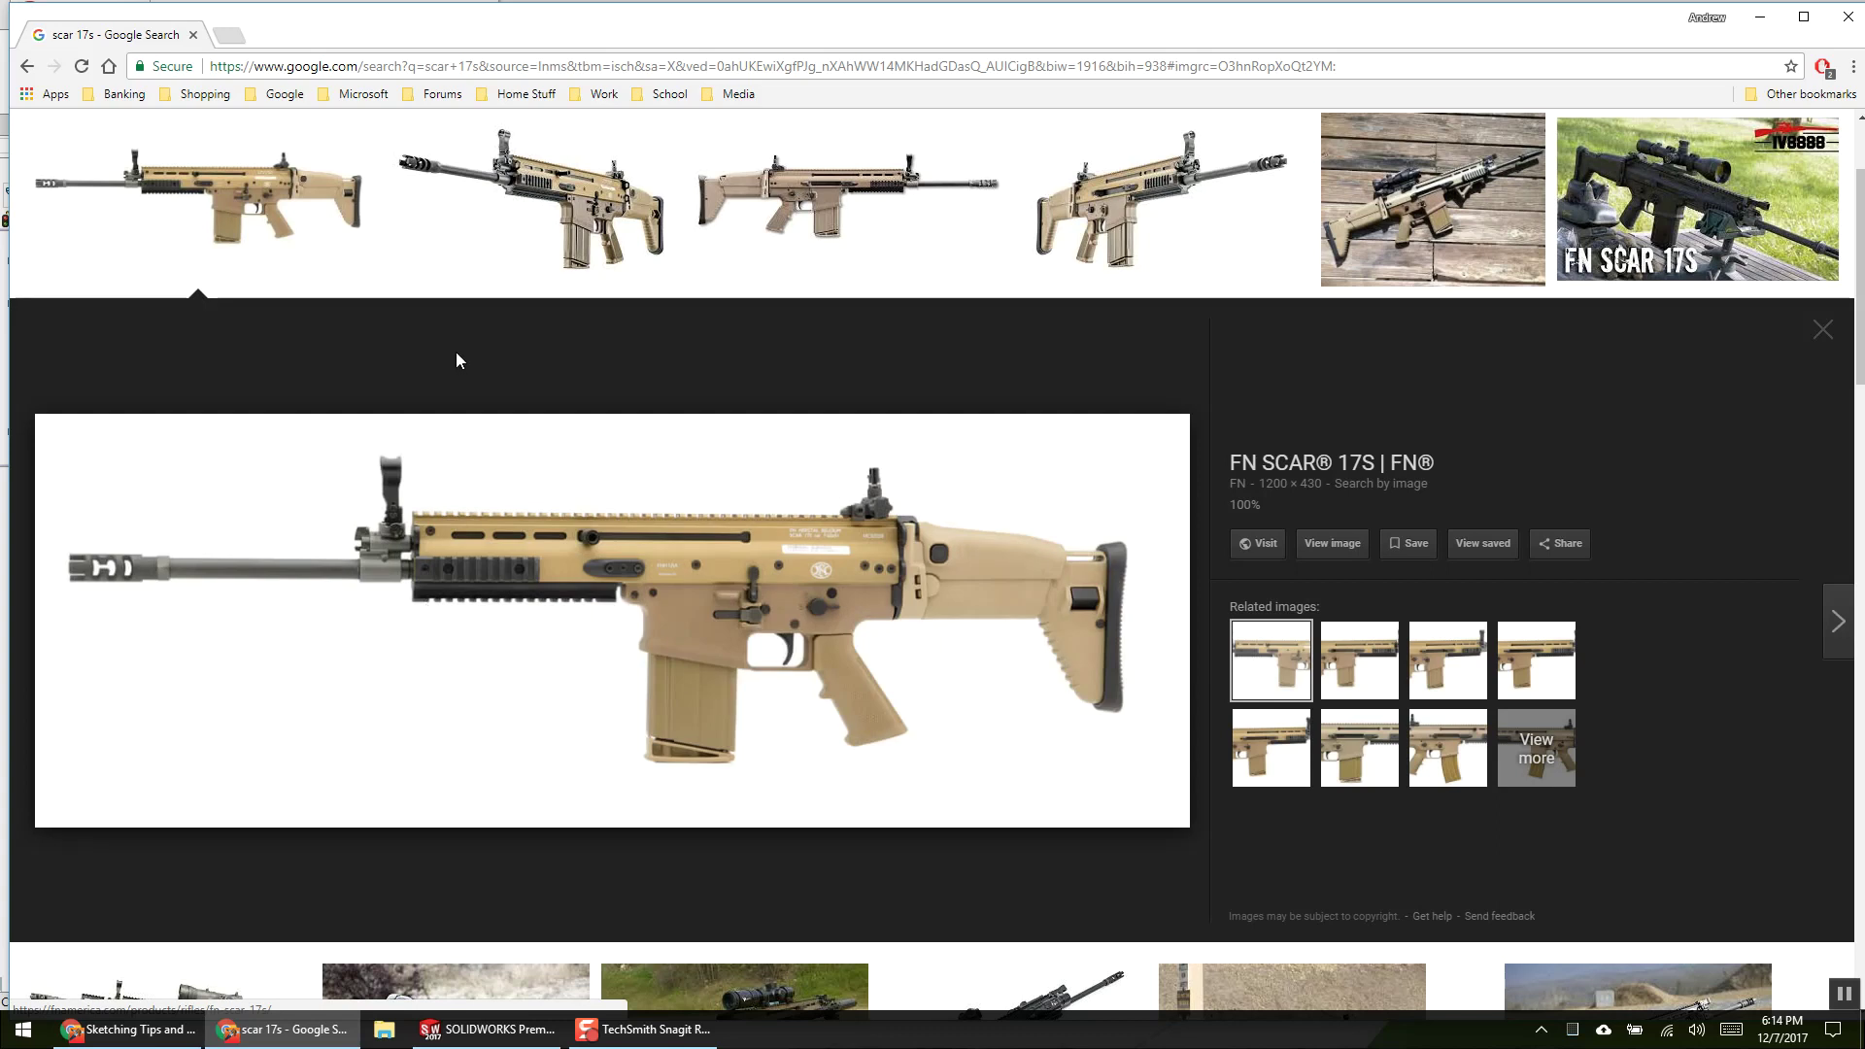
pyautogui.middleClick(138, 35)
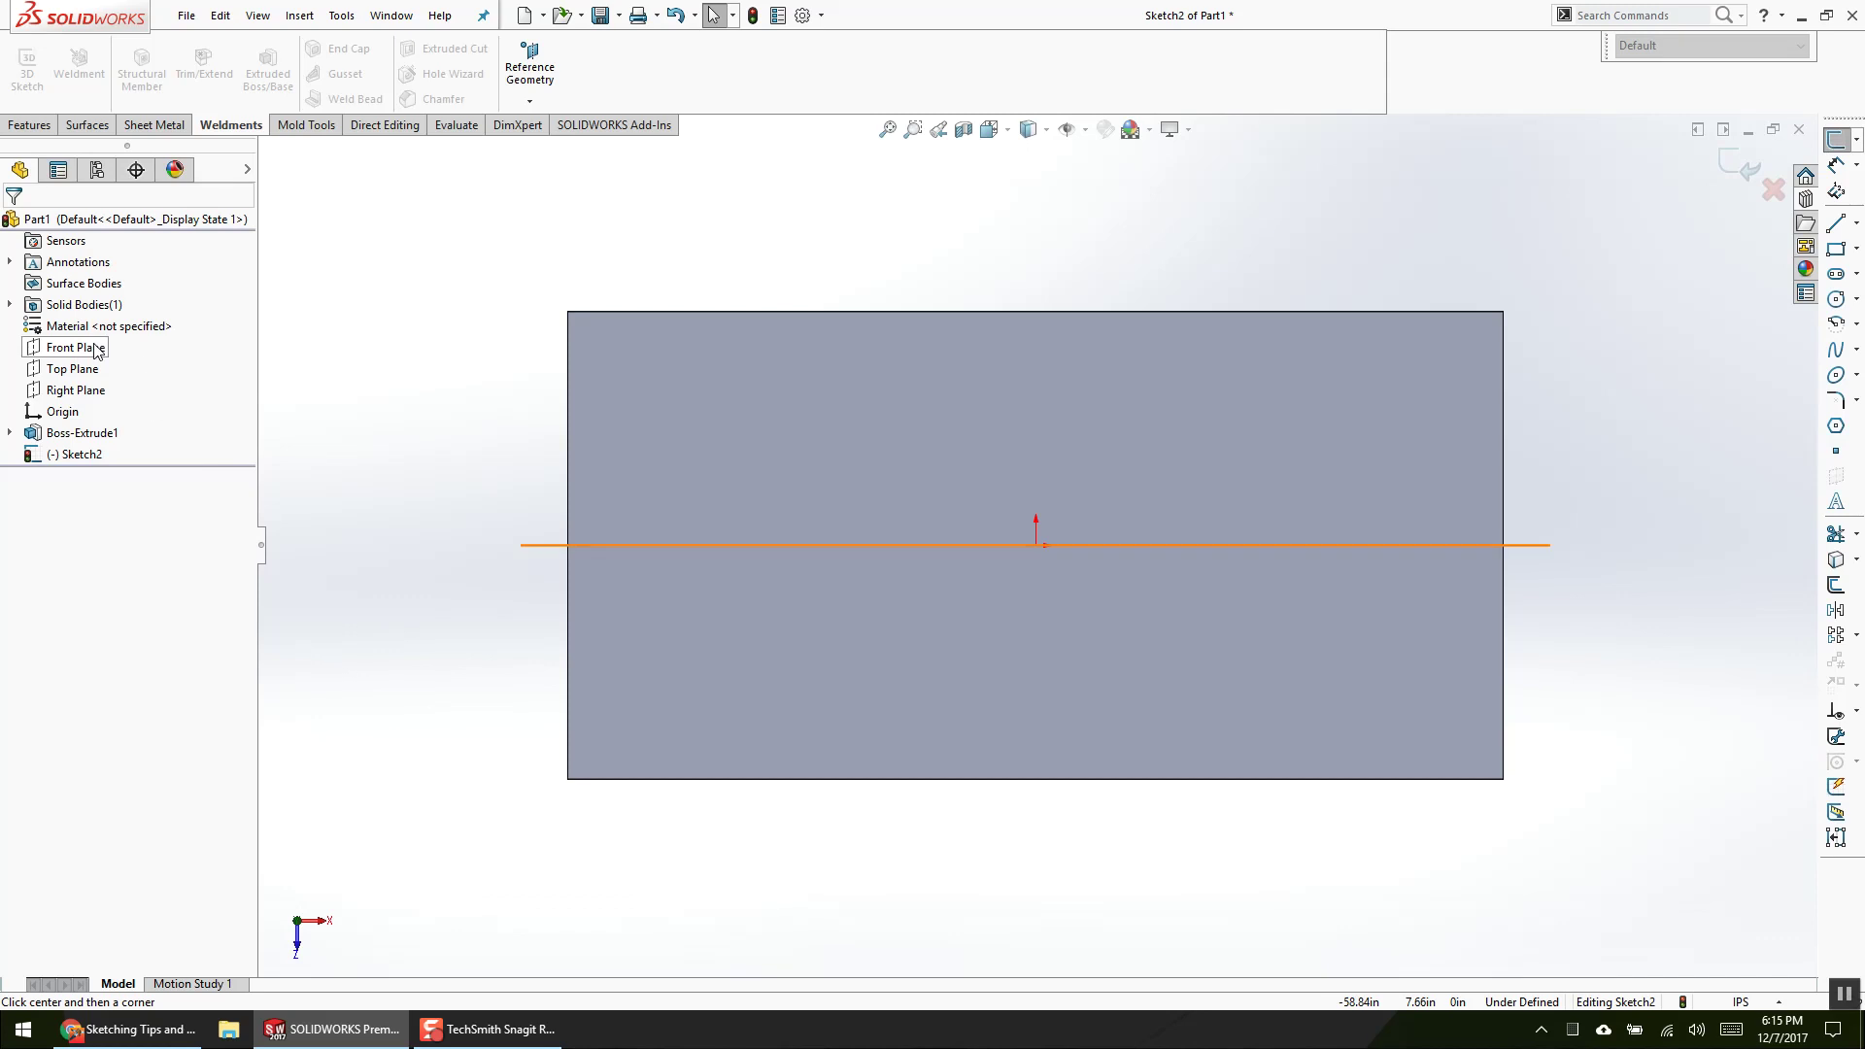
# Step: View the plate normal to the Front Plane, then normal to the Top Plane, and flip the view to the underside
pyautogui.click(75, 347)
pyautogui.hotkey('ctrl', '8')
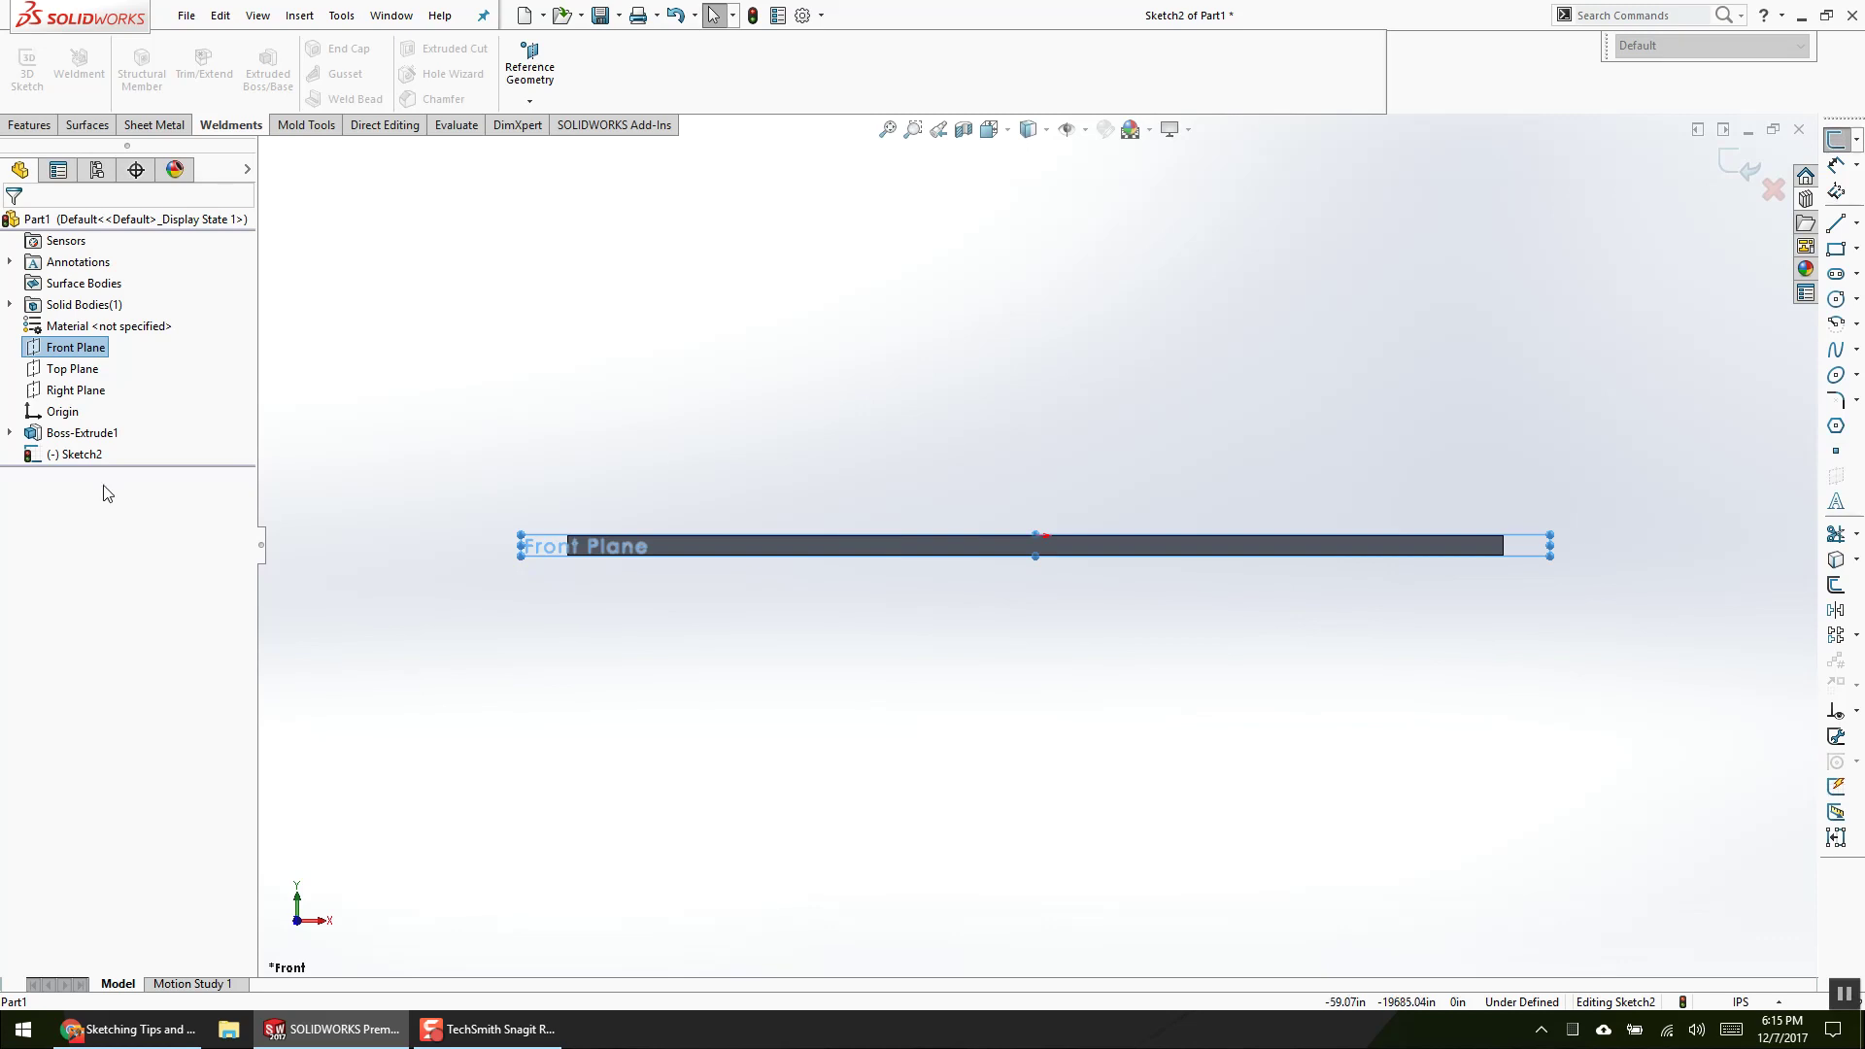
pyautogui.click(529, 348)
pyautogui.moveTo(513, 602); pyautogui.dragTo(537, 826, button='middle')
pyautogui.scroll(1, 537, 826)
pyautogui.click(74, 369)
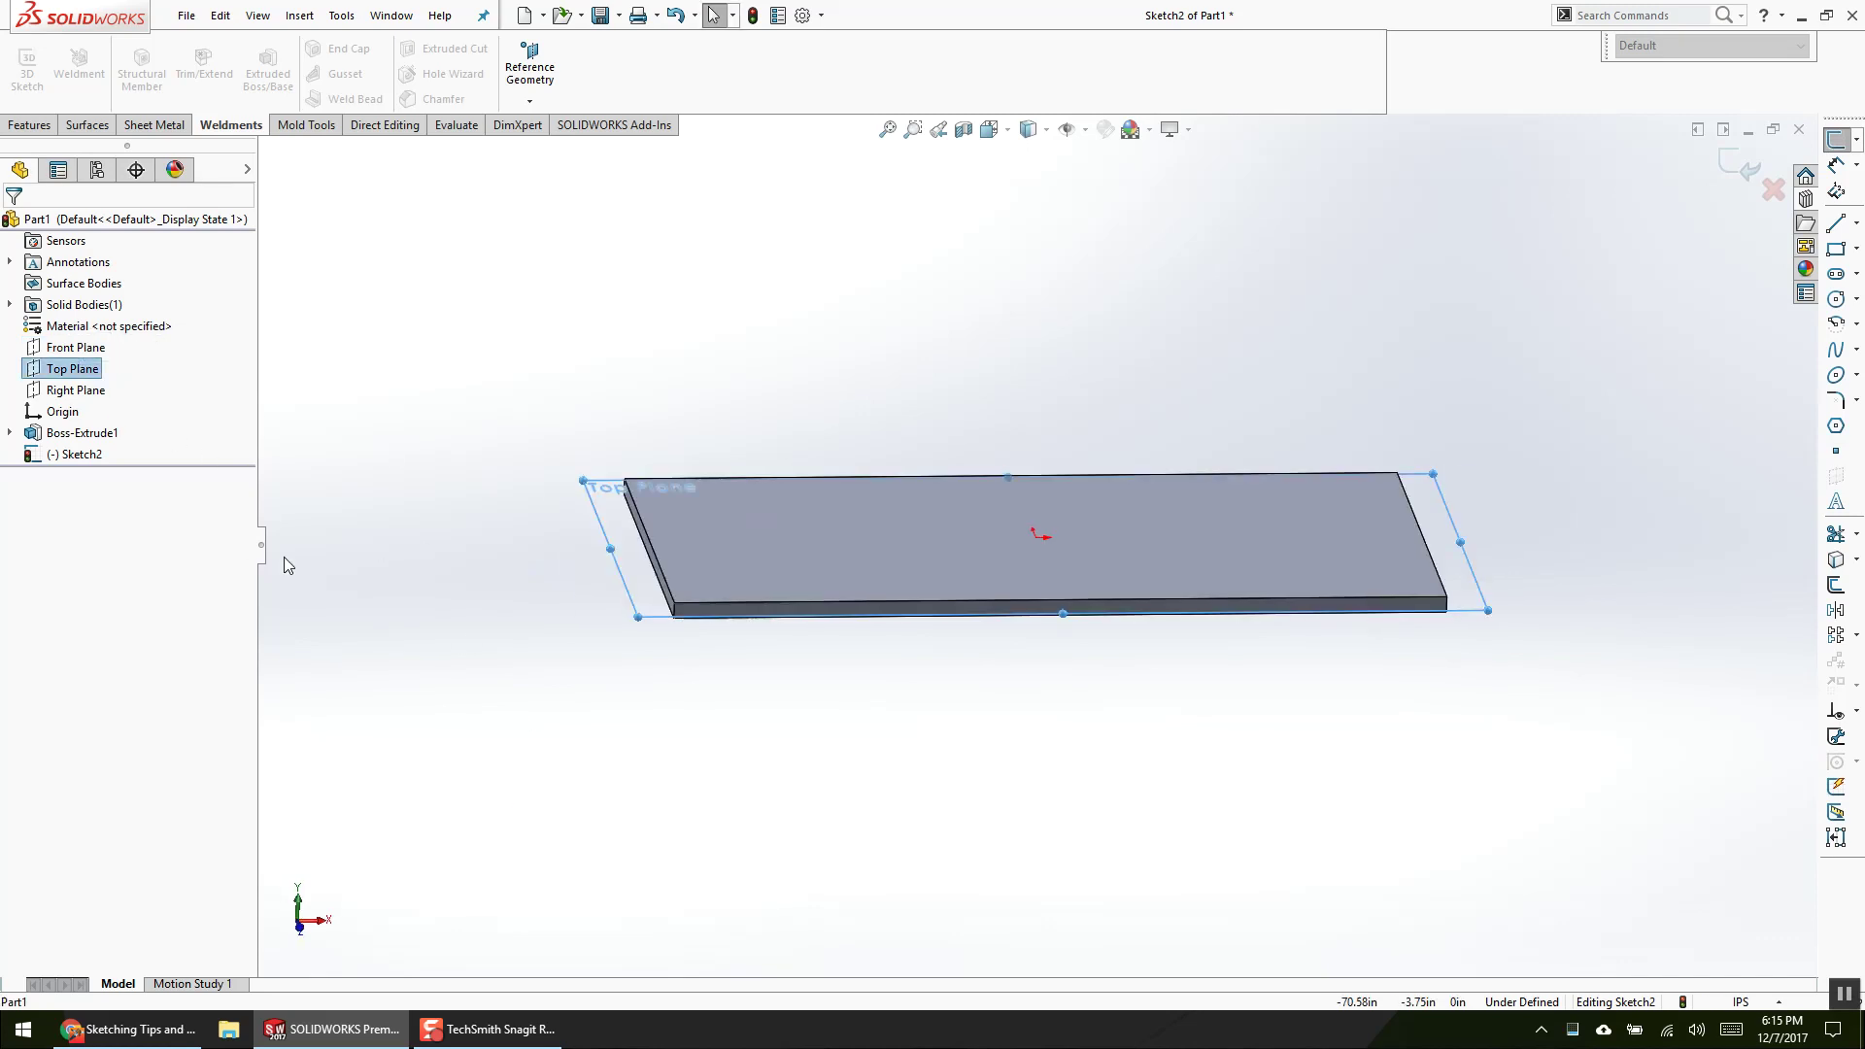
pyautogui.hotkey('ctrl', '8')
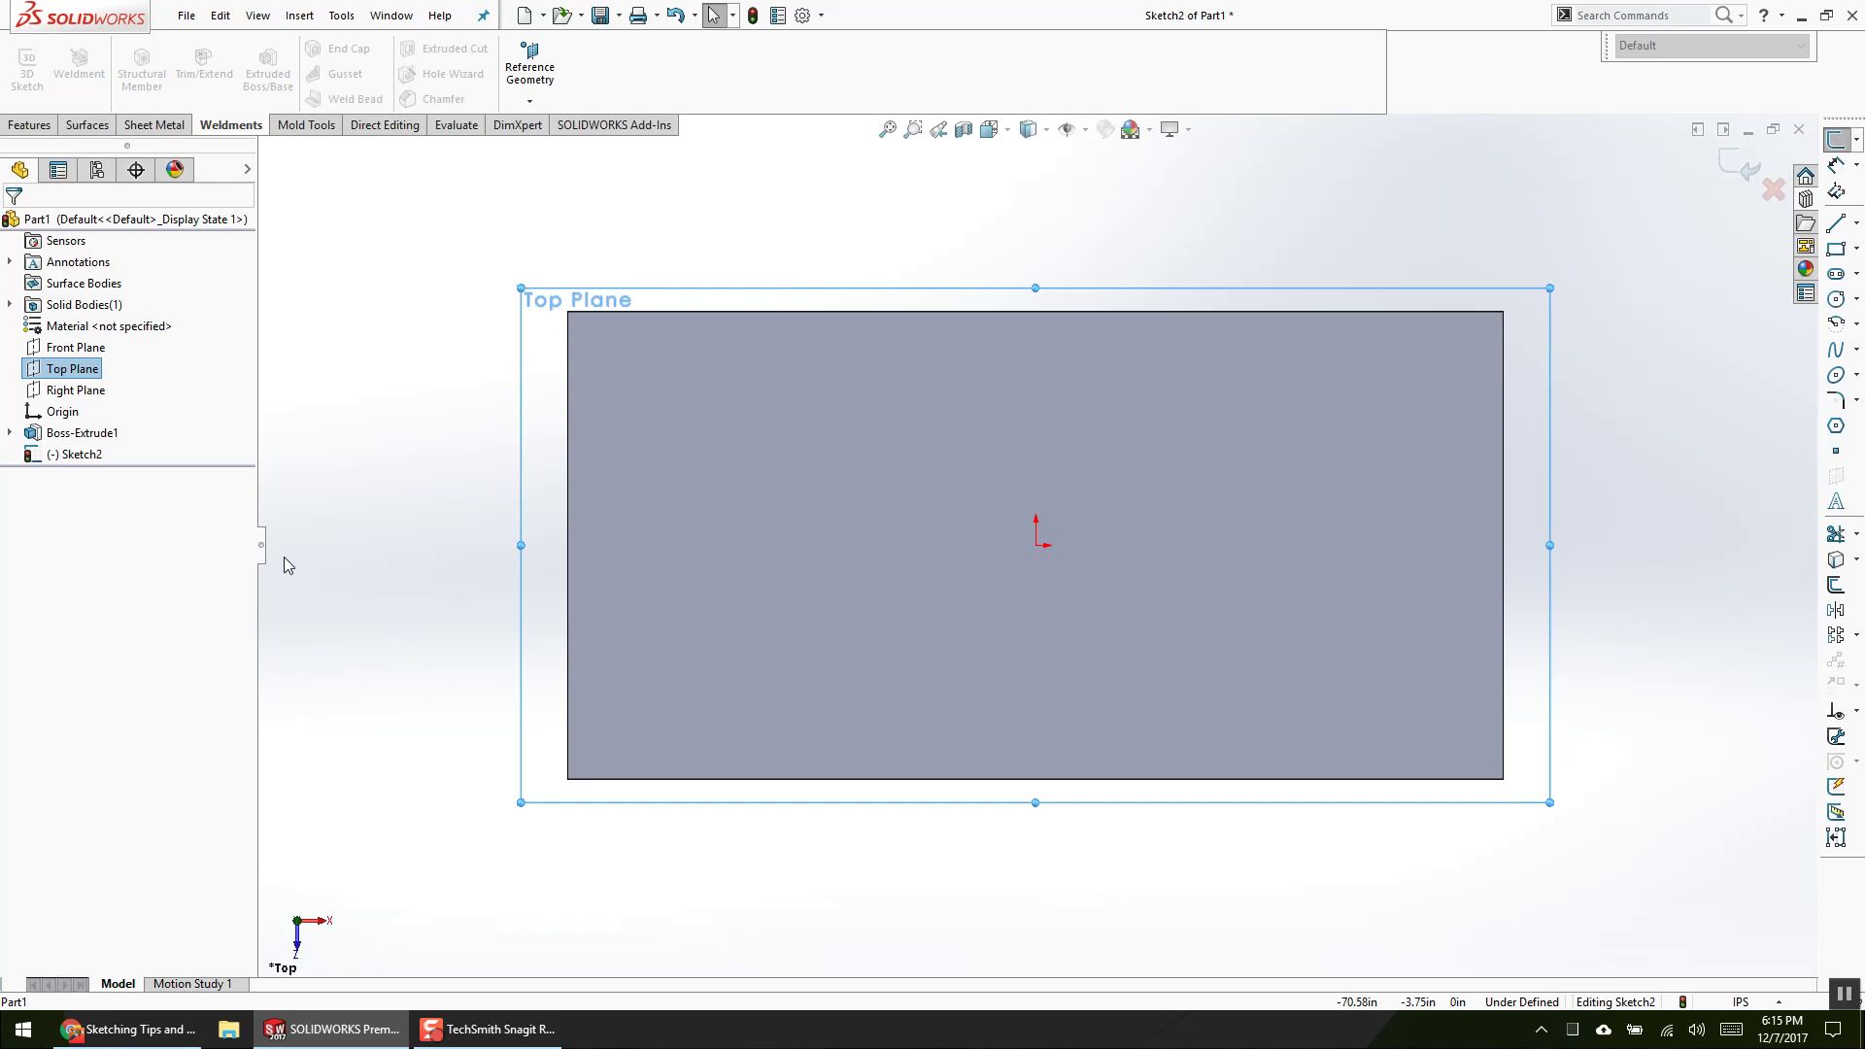
pyautogui.hotkey('ctrl', '8')
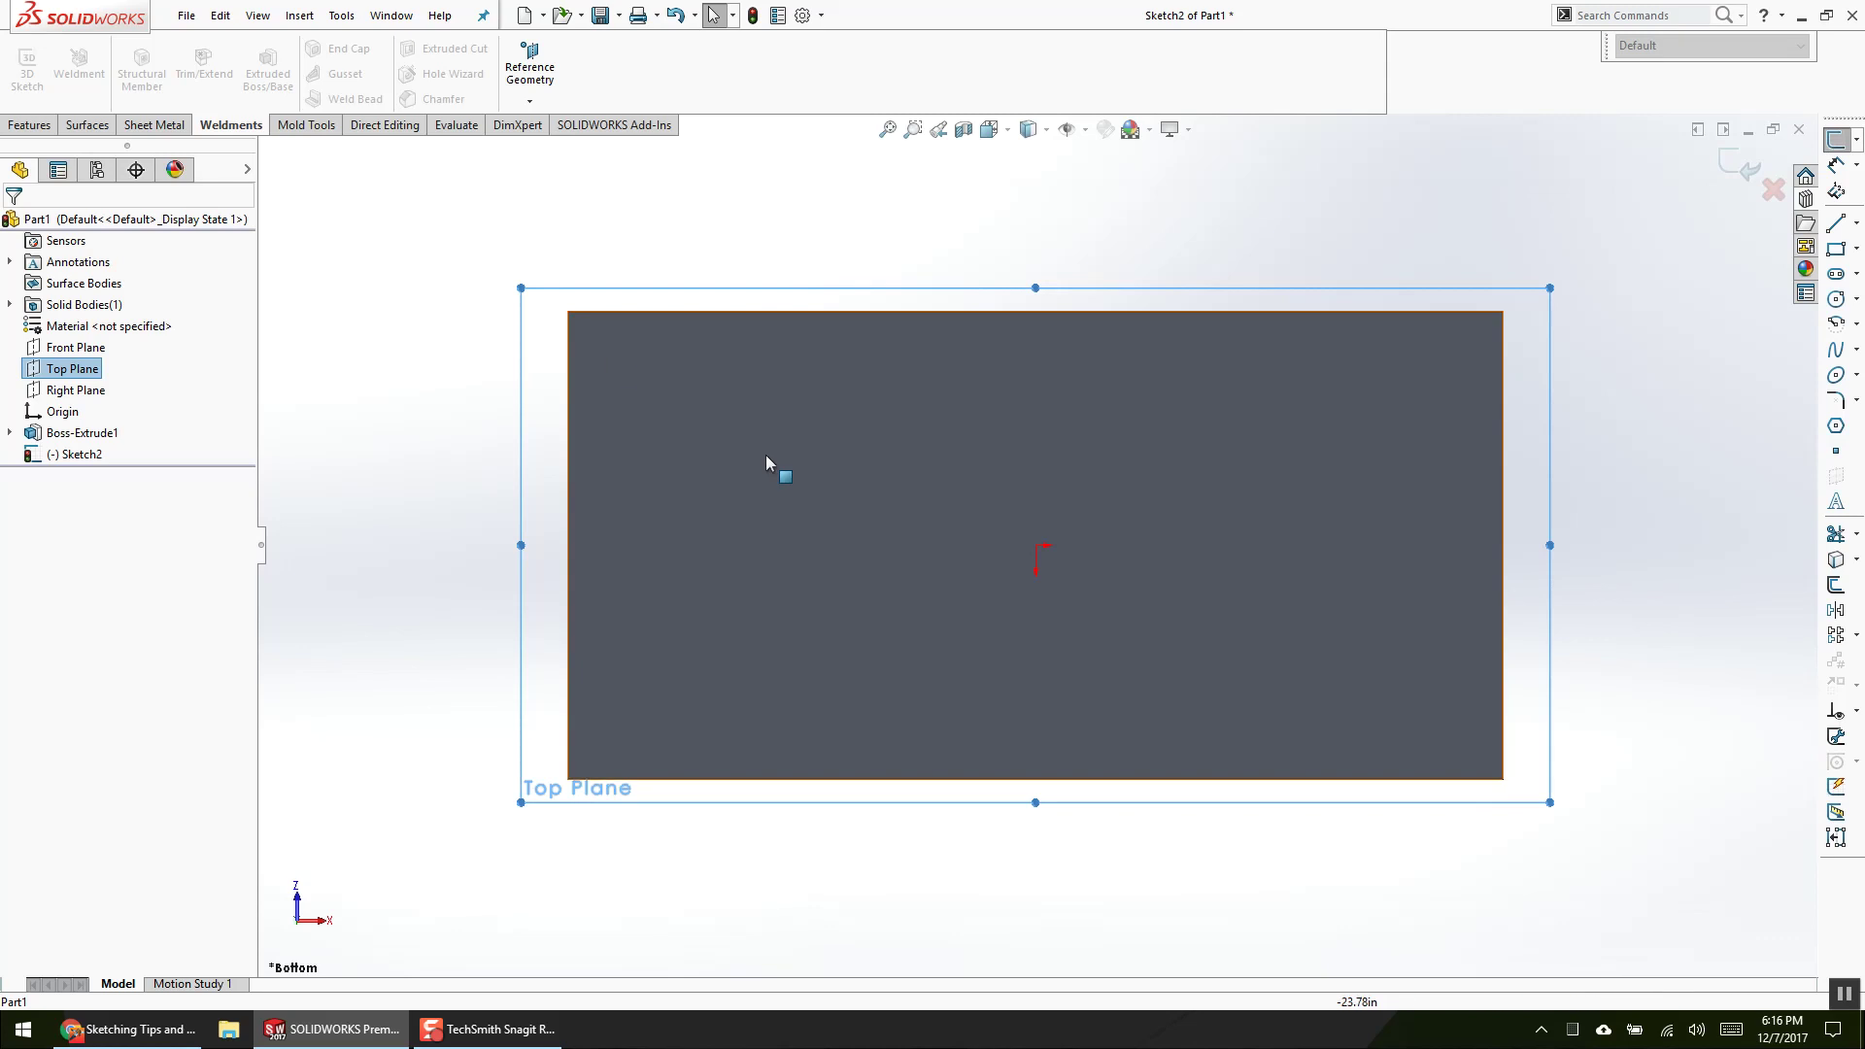
# Step: Exit the sketch and start a Hole Wizard feature on the plate's bottom face with the plain Hole type
pyautogui.click(828, 464)
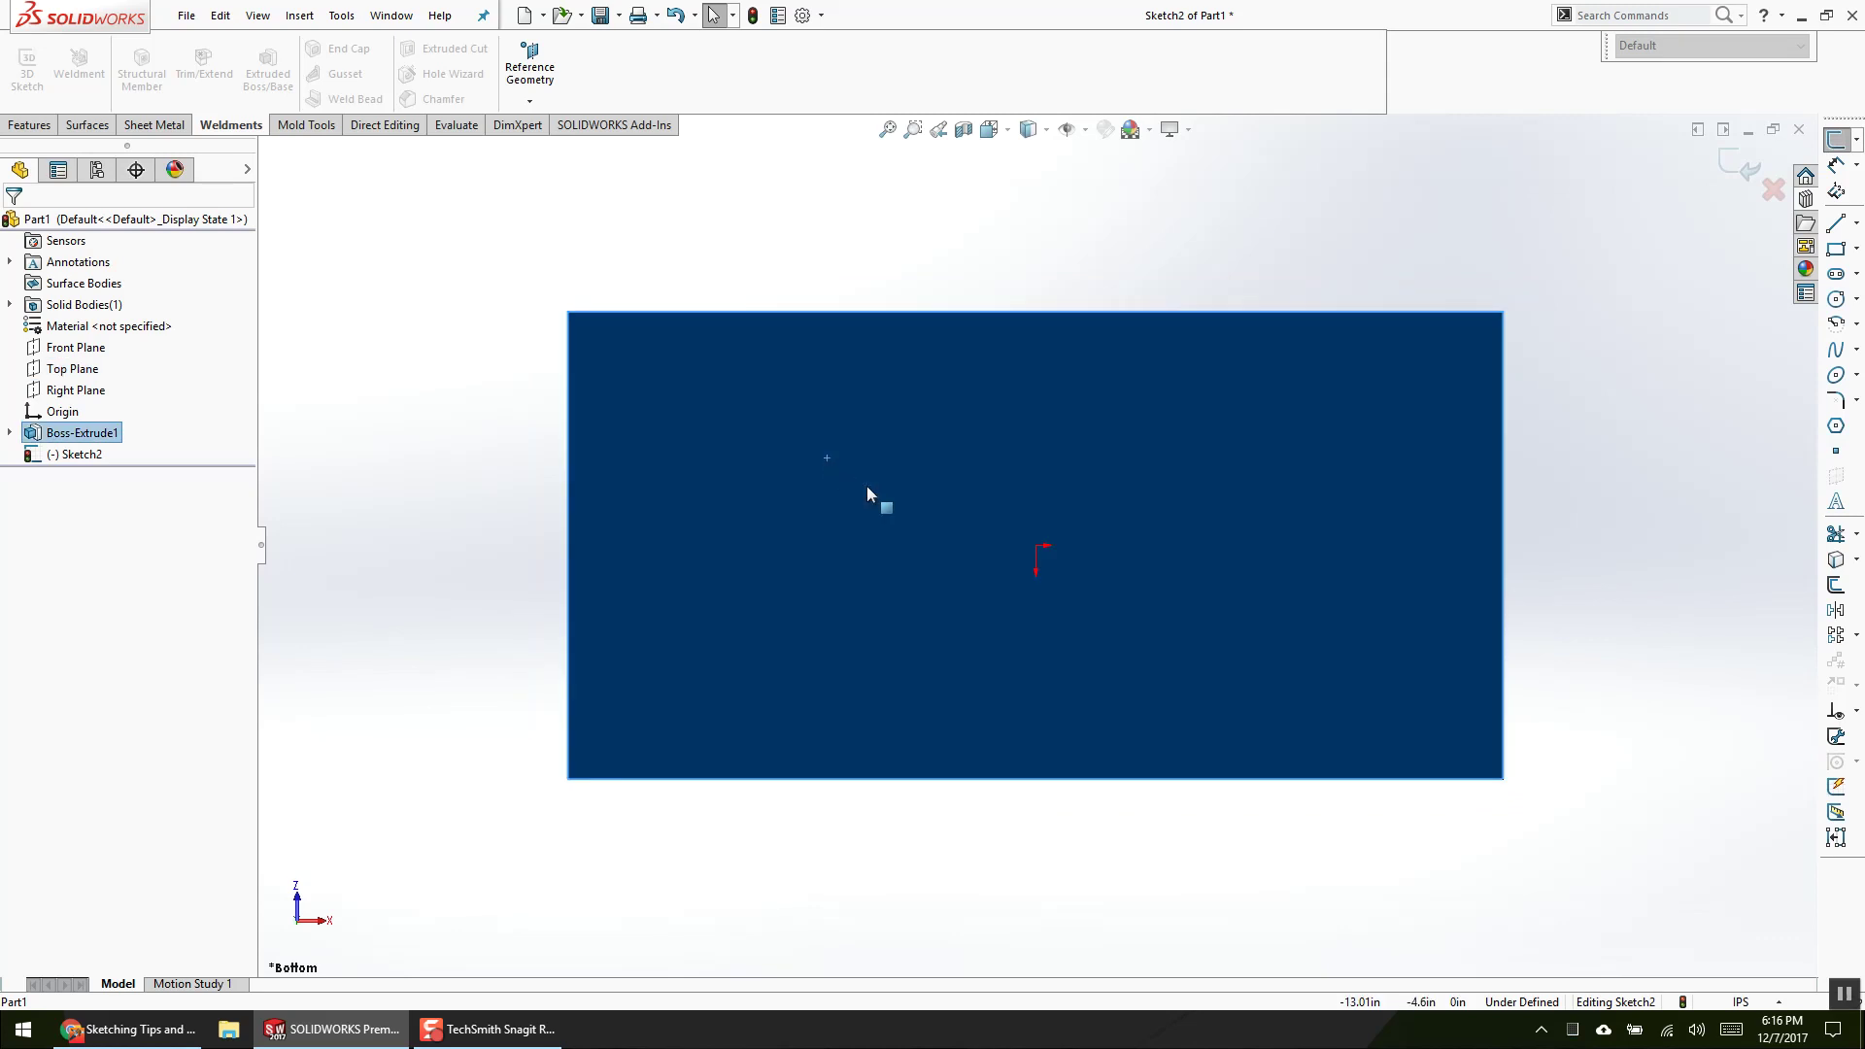
pyautogui.click(1742, 163)
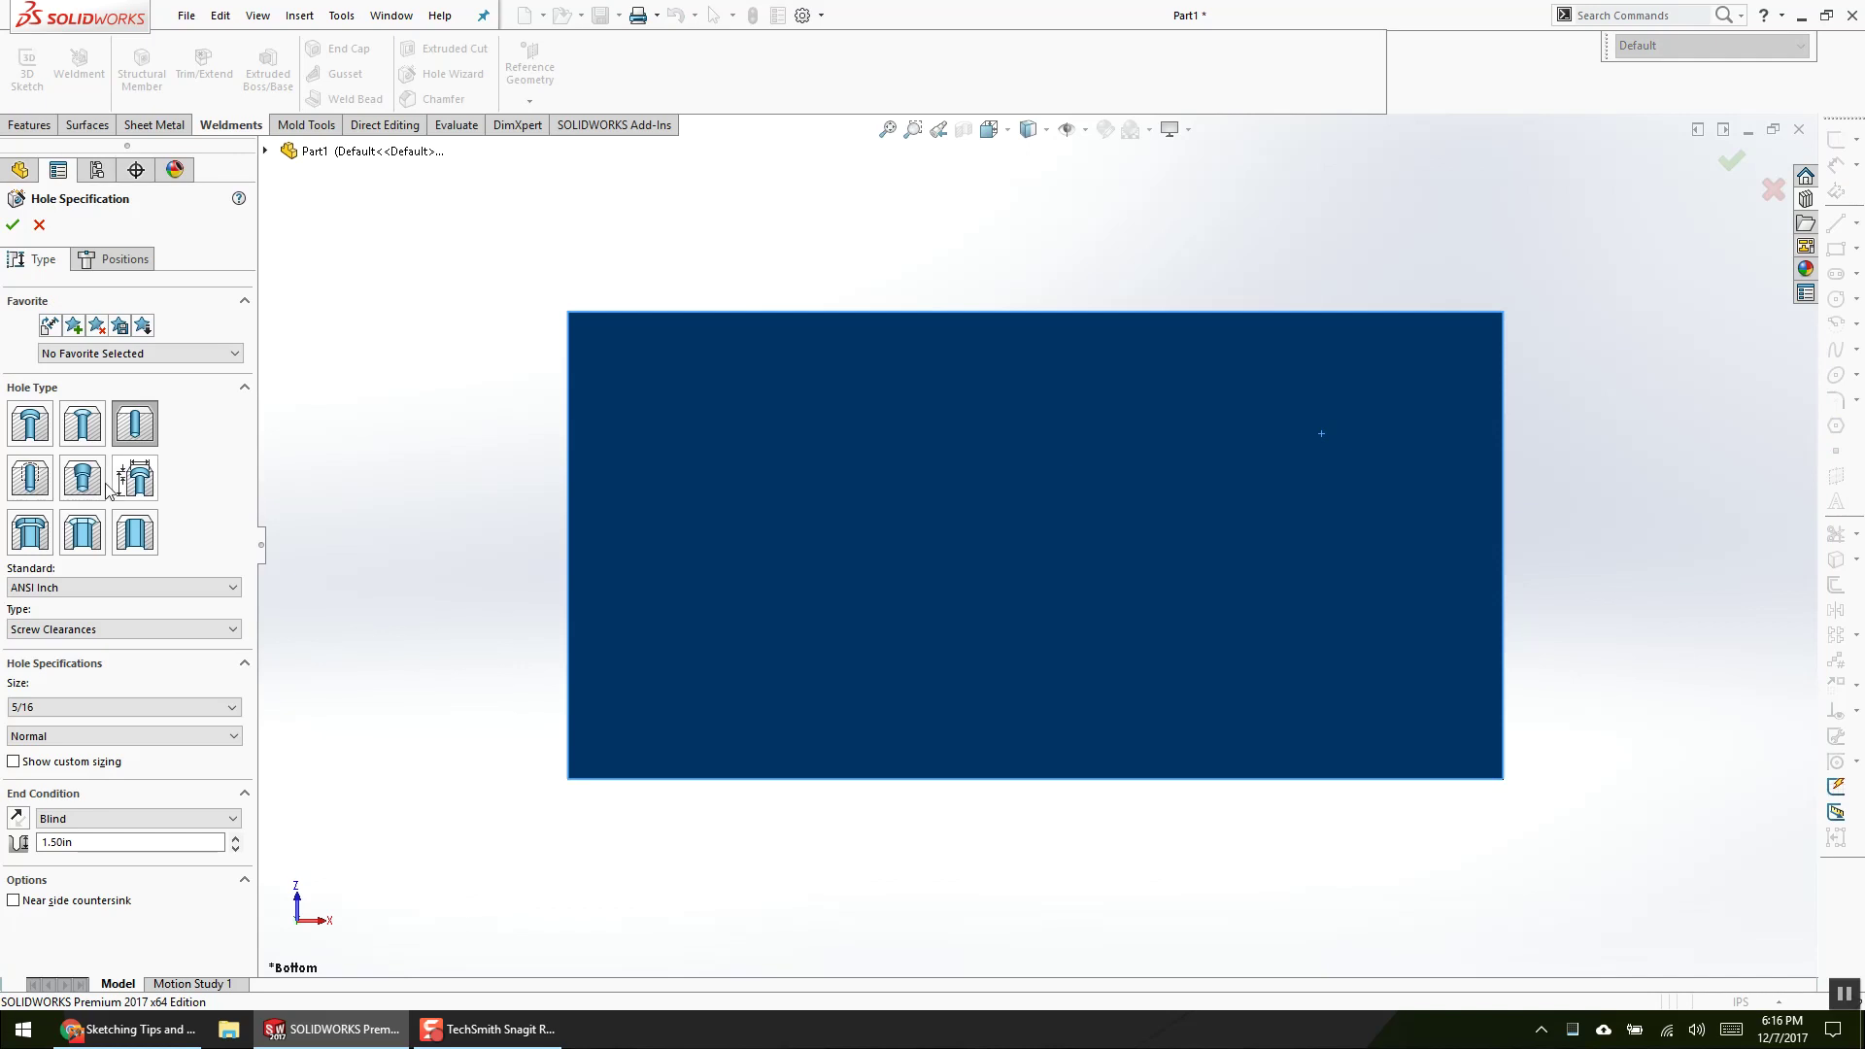
pyautogui.click(33, 480)
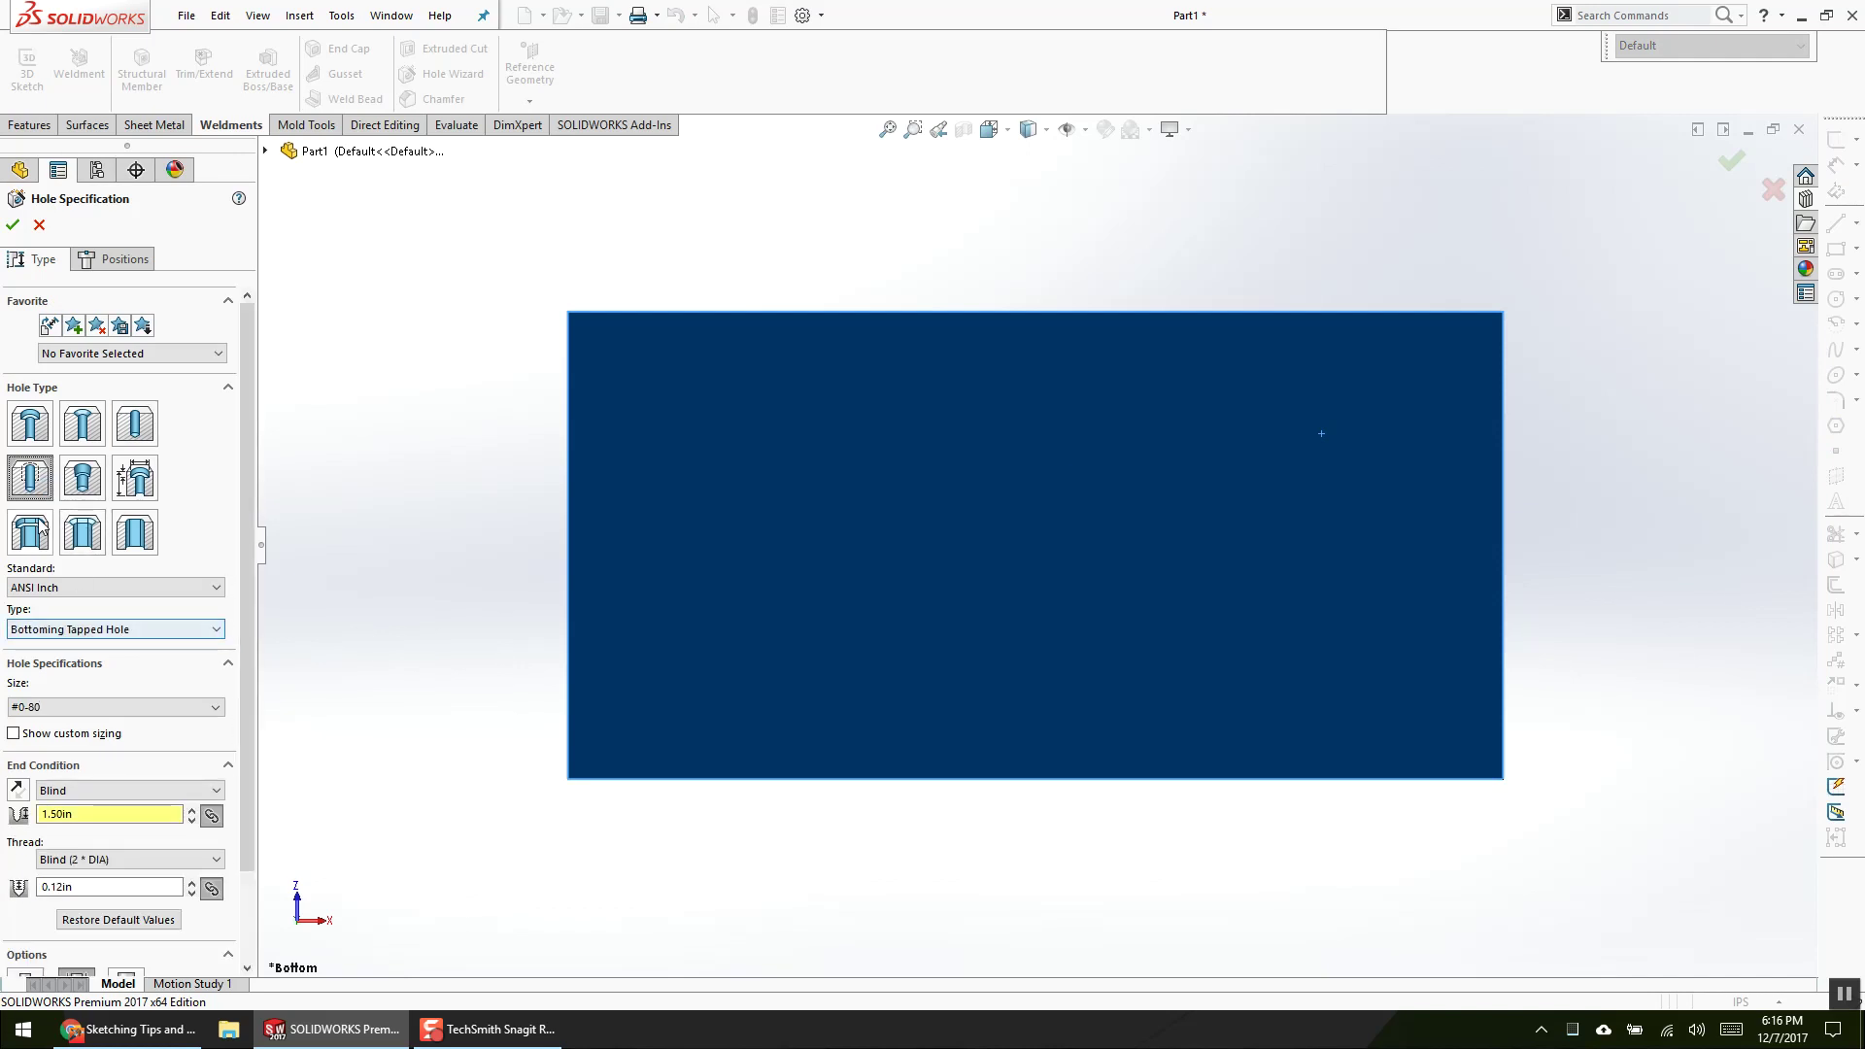
pyautogui.click(146, 427)
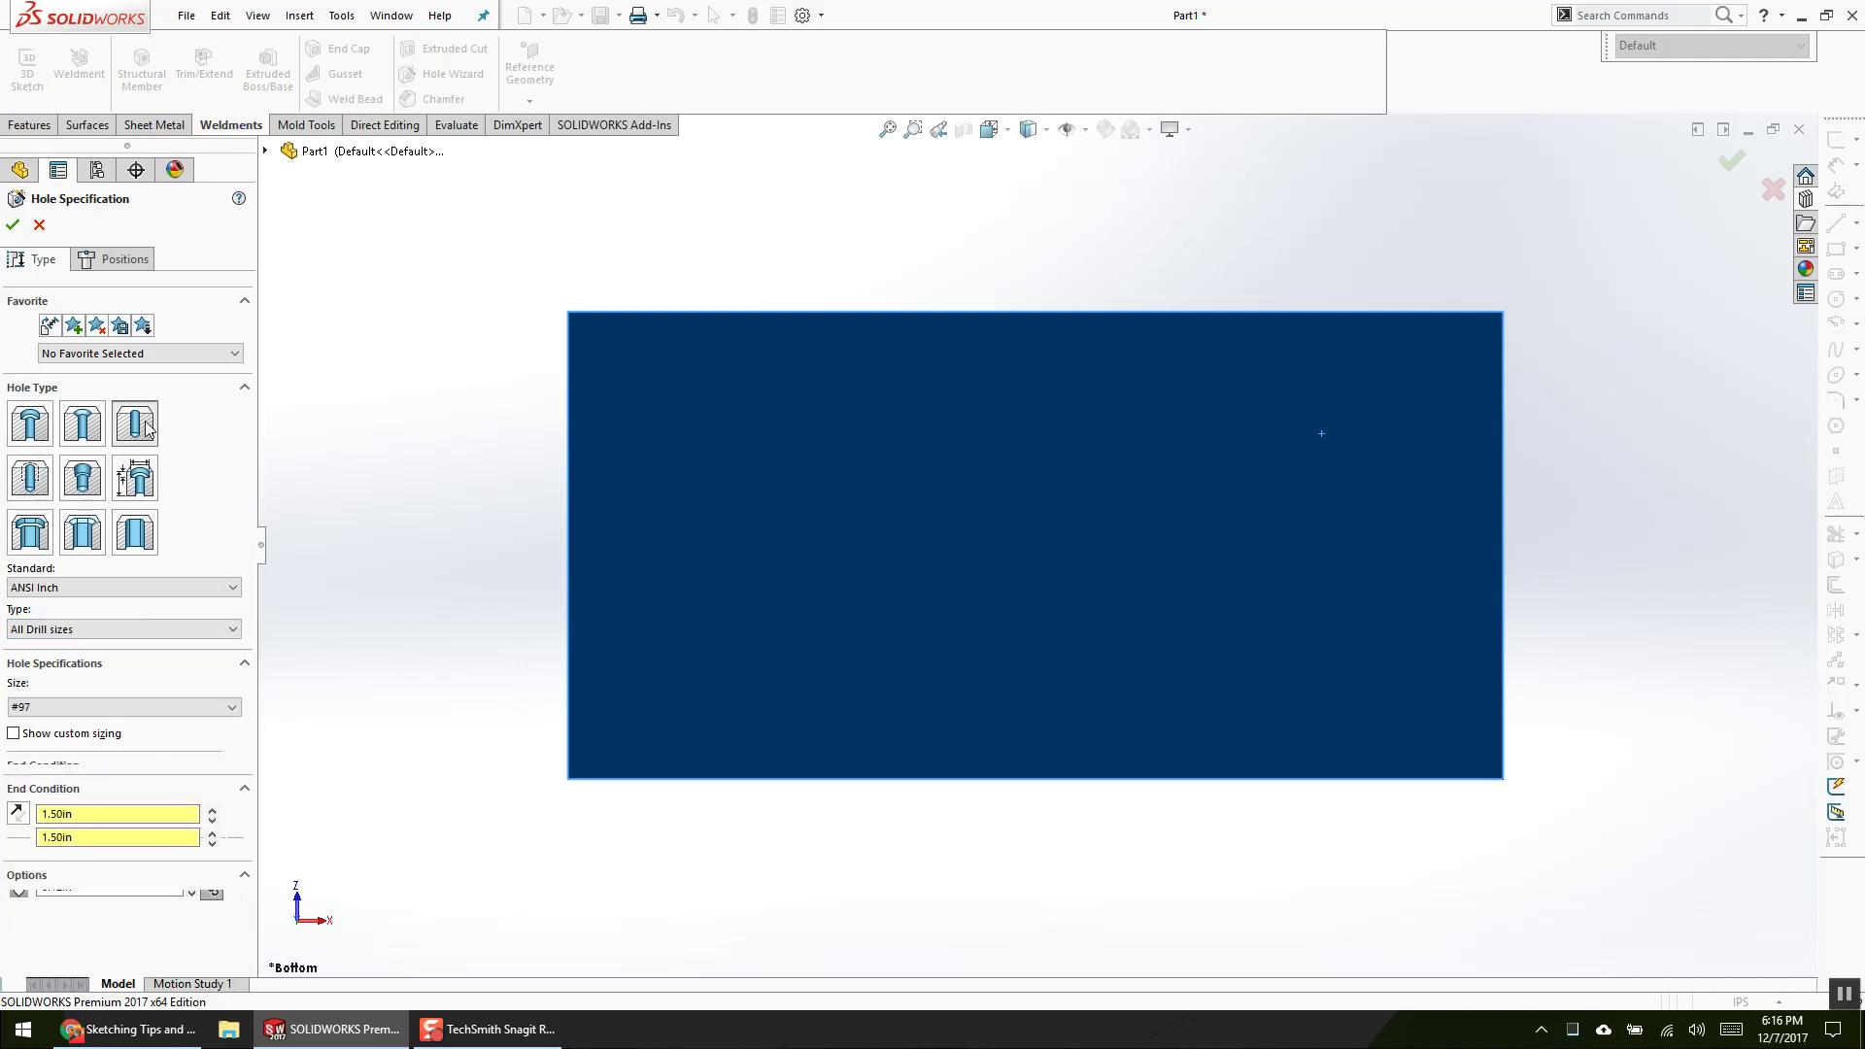
# Step: Specify the hole with Fractional Drill Sizes, a size from the list and a Blind depth of 1.00 in
pyautogui.click(109, 630)
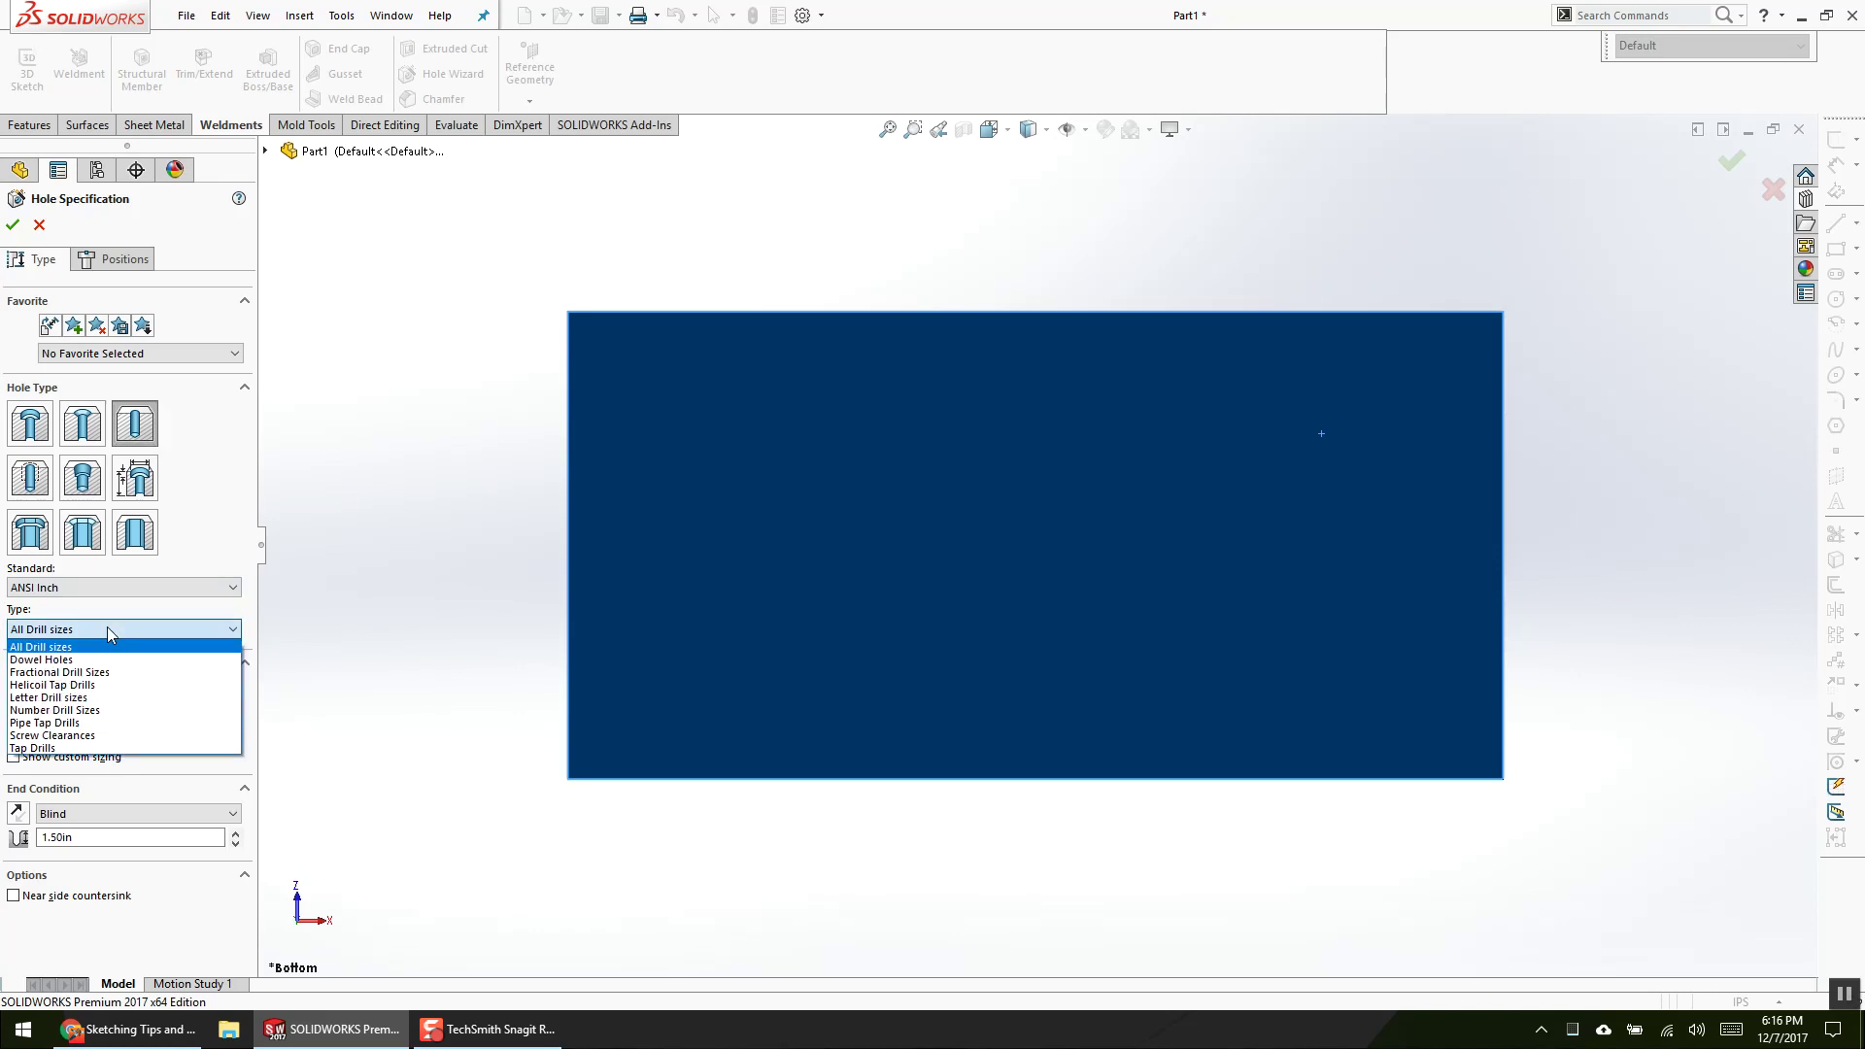
pyautogui.click(102, 672)
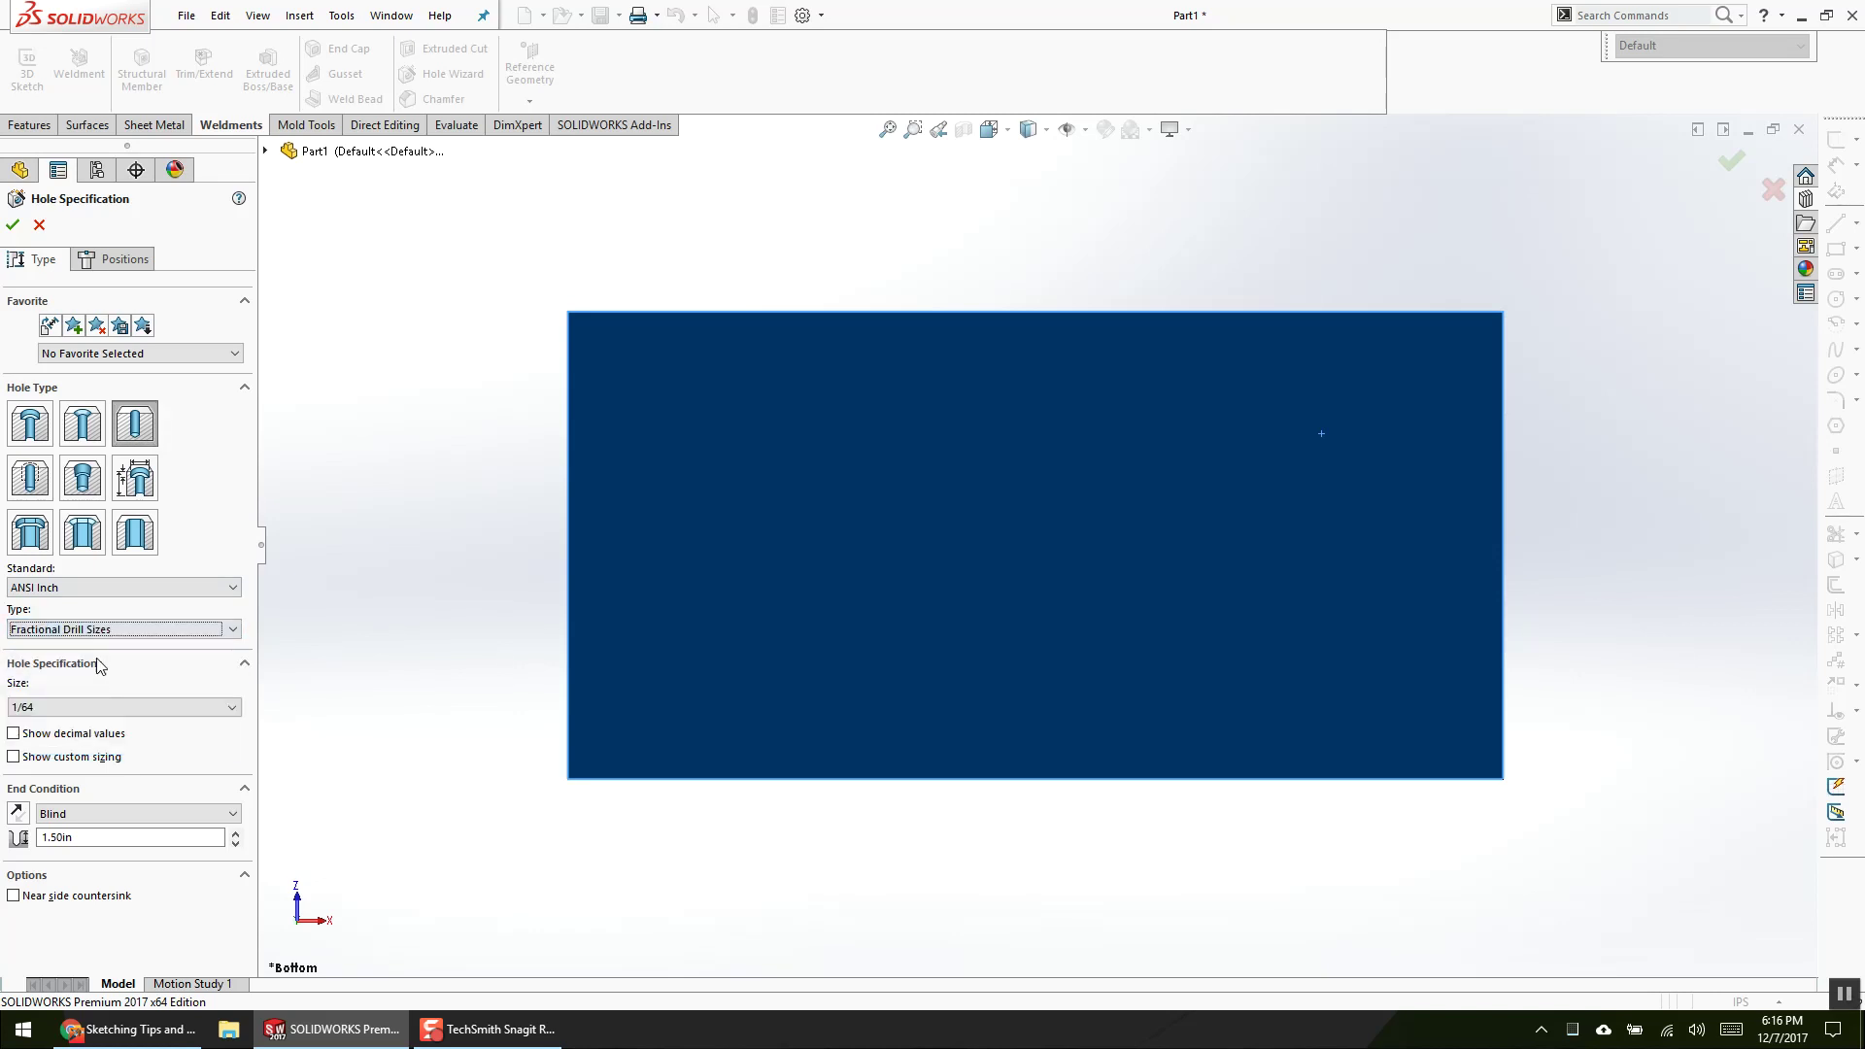
pyautogui.click(120, 707)
pyautogui.click(136, 866)
pyautogui.doubleClick(43, 837)
pyautogui.write('1.00in')
# Step: Place four hole points in a rough rectangle on the bottom face, to the left of the origin
pyautogui.click(113, 259)
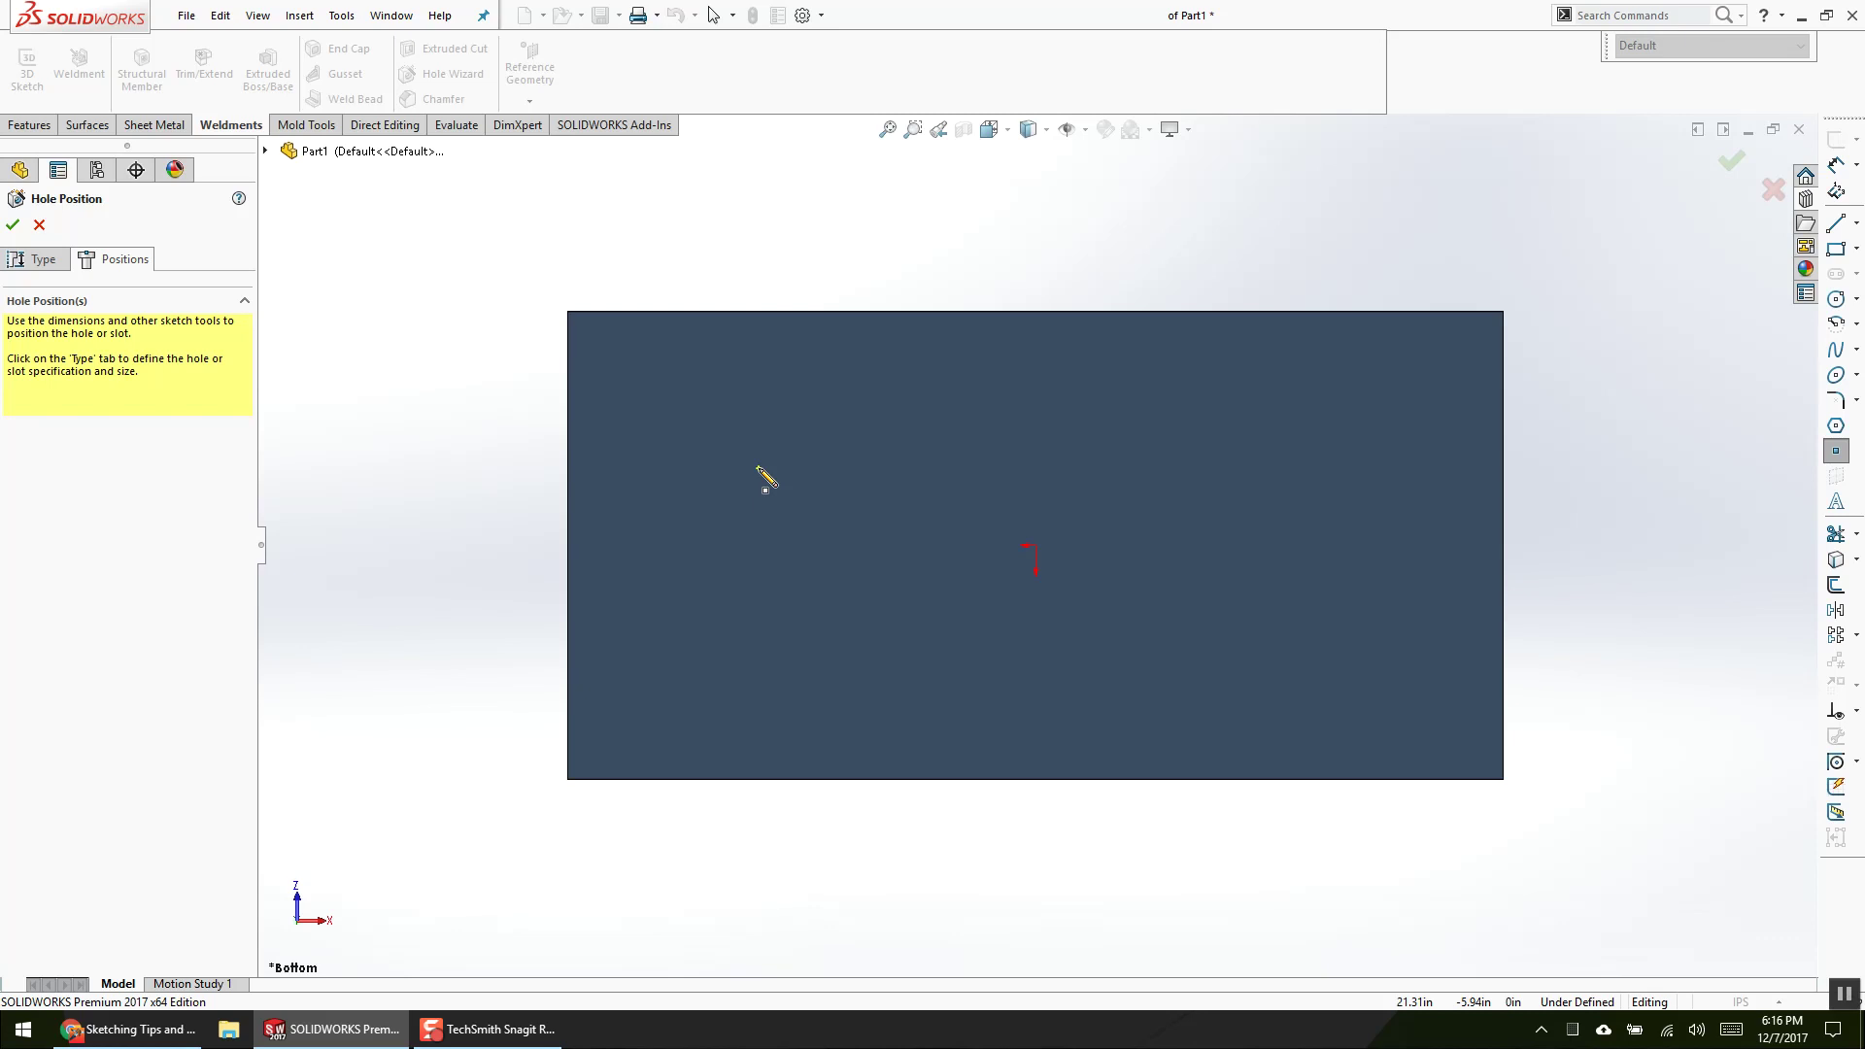
pyautogui.click(739, 467)
pyautogui.click(866, 466)
pyautogui.click(867, 564)
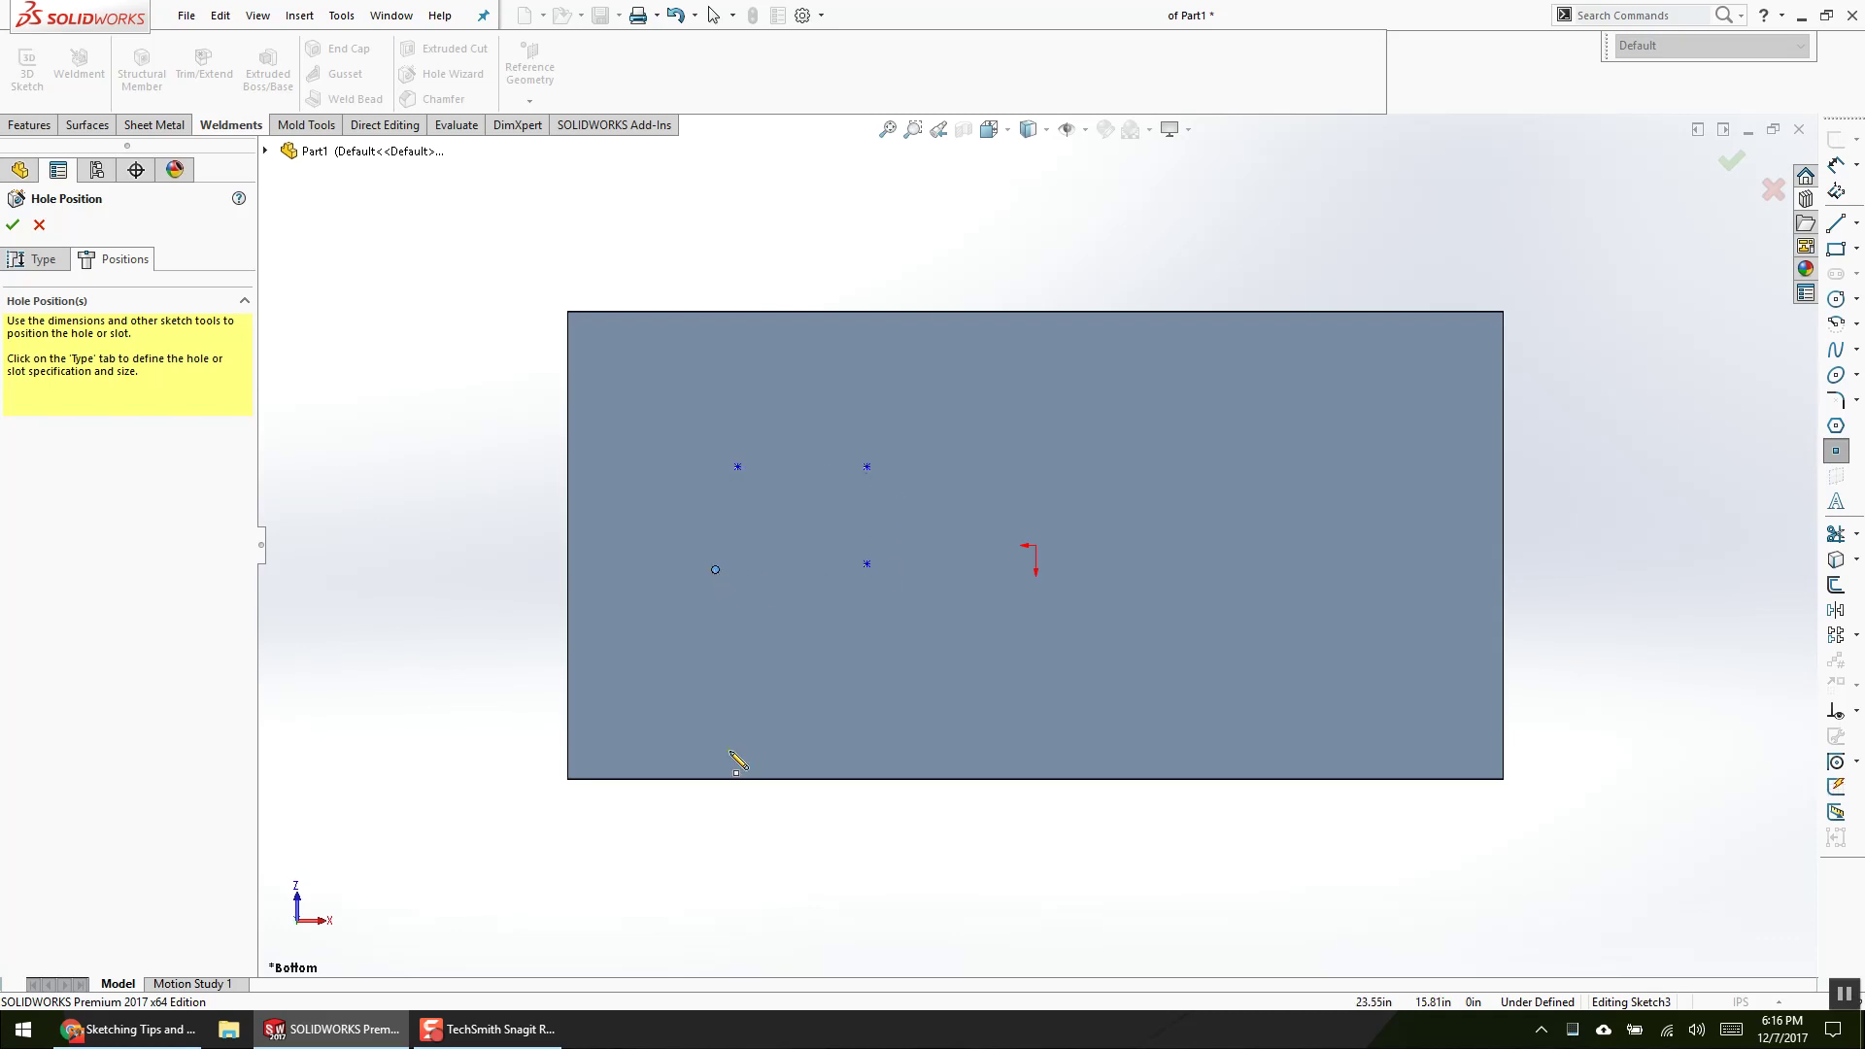
# Step: Join the four hole points with construction lines into a closed rectangle with horizontal and vertical sides
pyautogui.press('l')
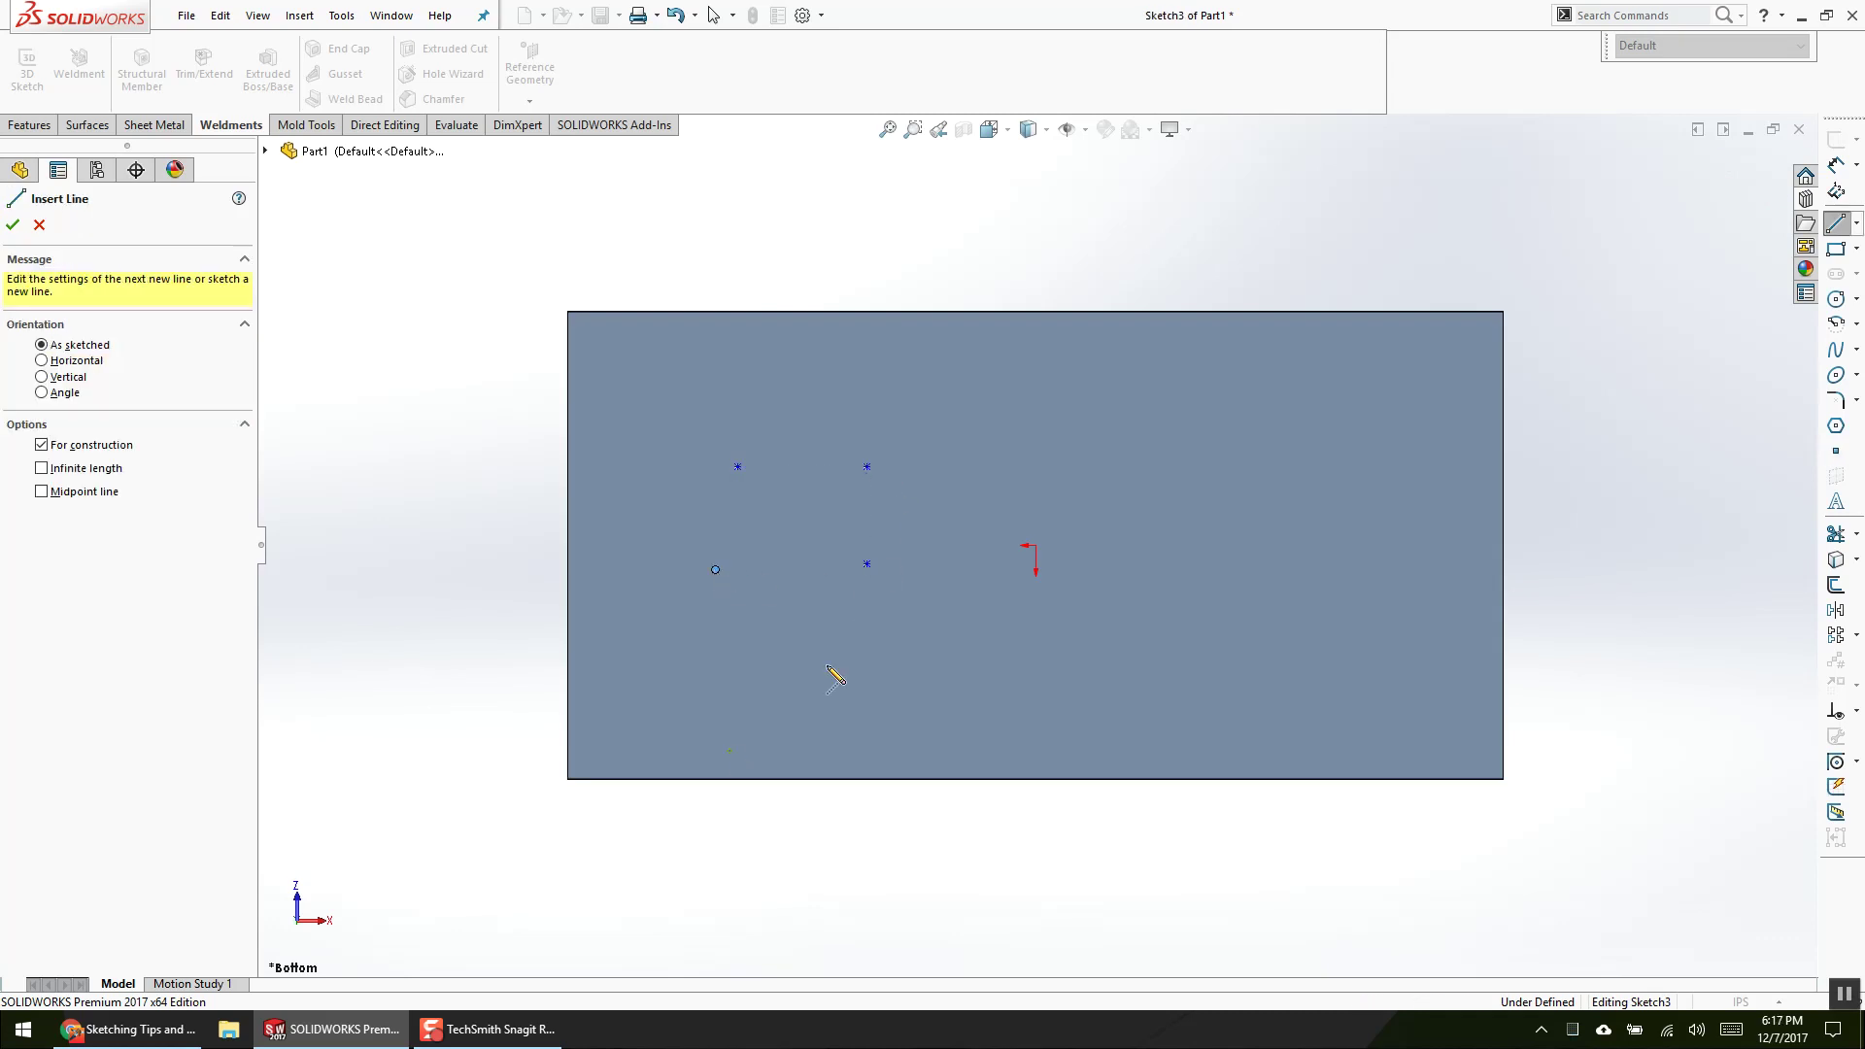
pyautogui.click(739, 467)
pyautogui.click(866, 466)
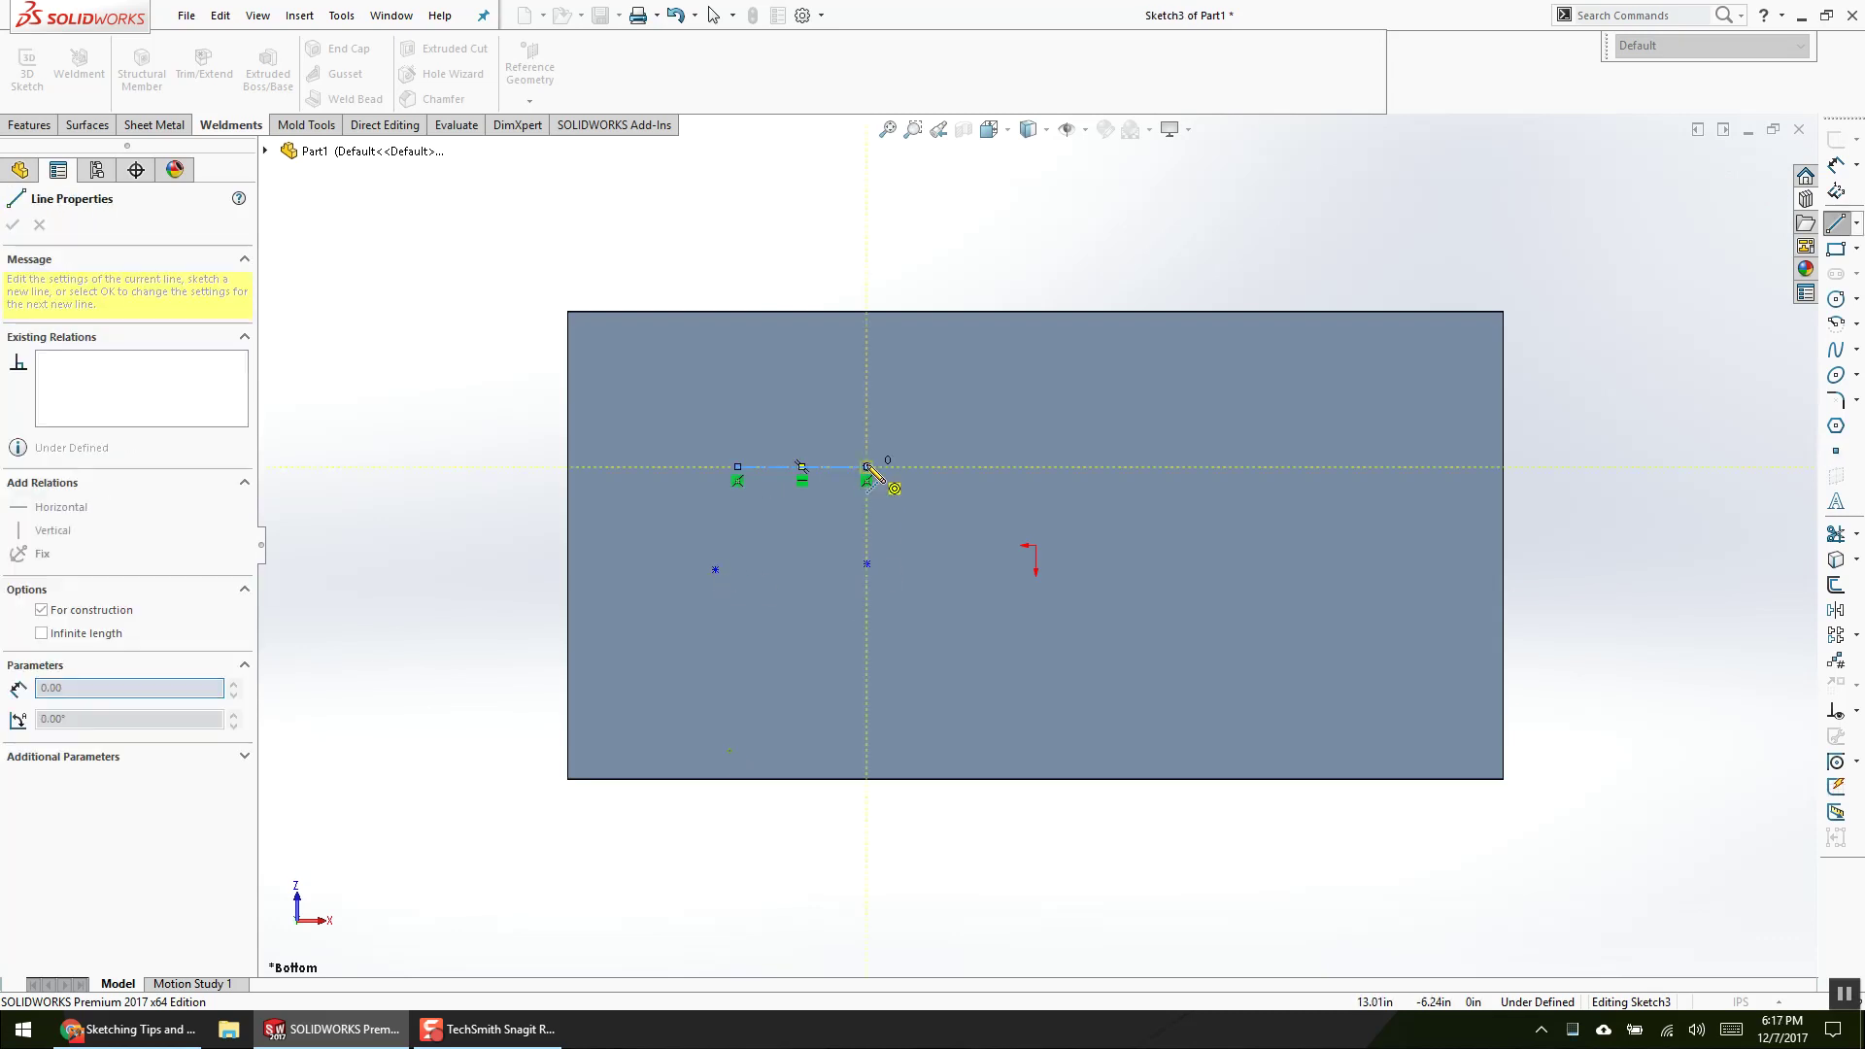
pyautogui.click(867, 563)
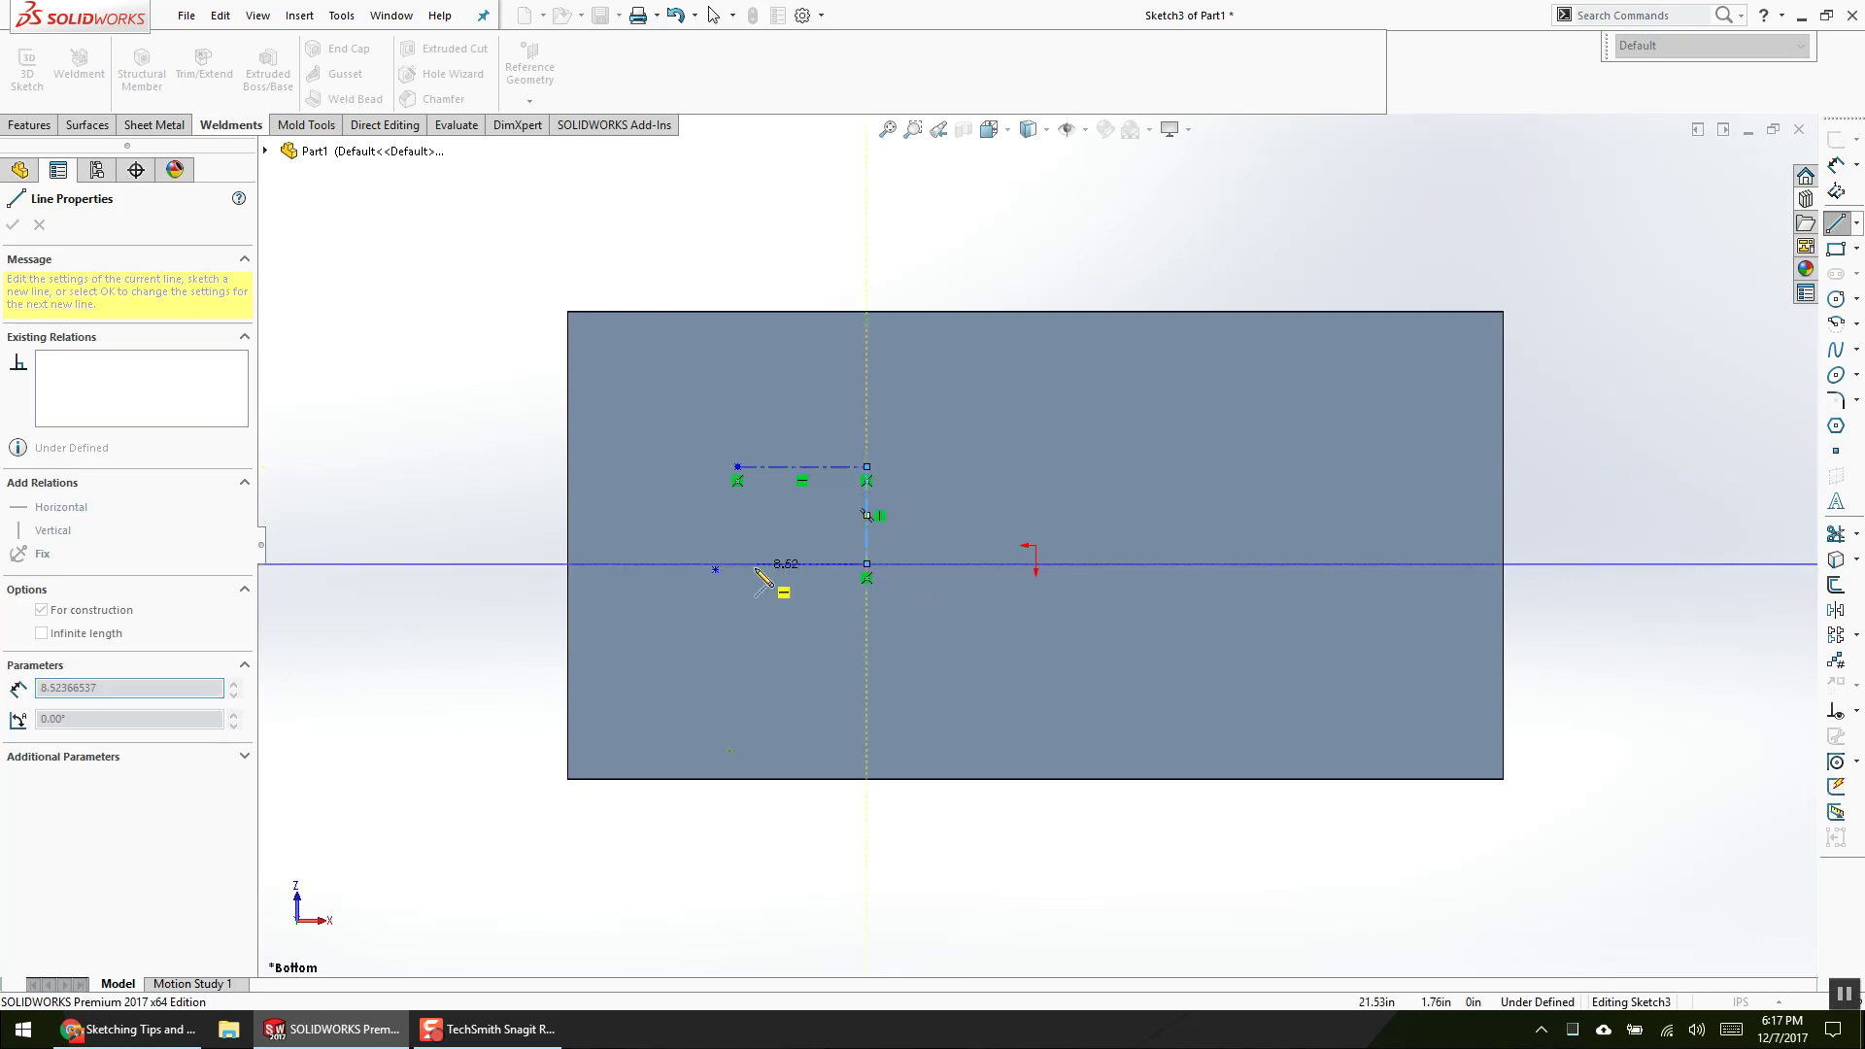
pyautogui.doubleClick(716, 570)
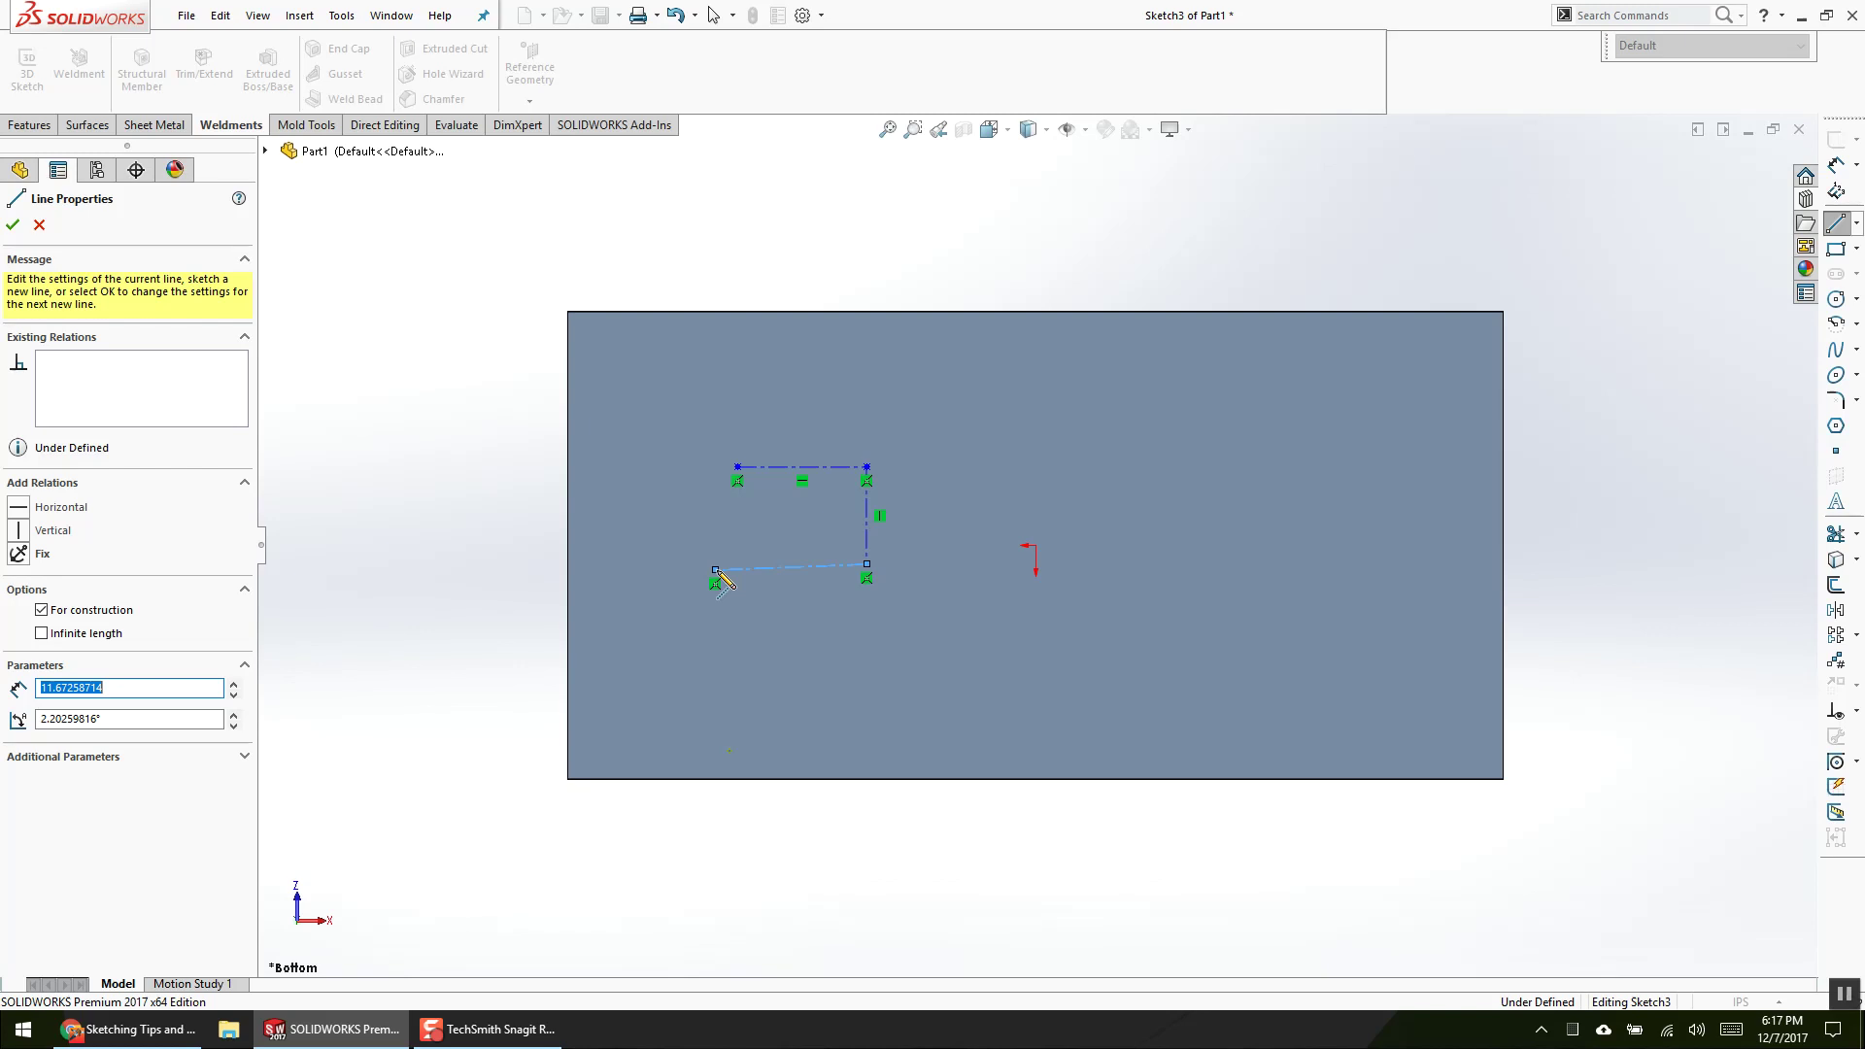
pyautogui.click(716, 571)
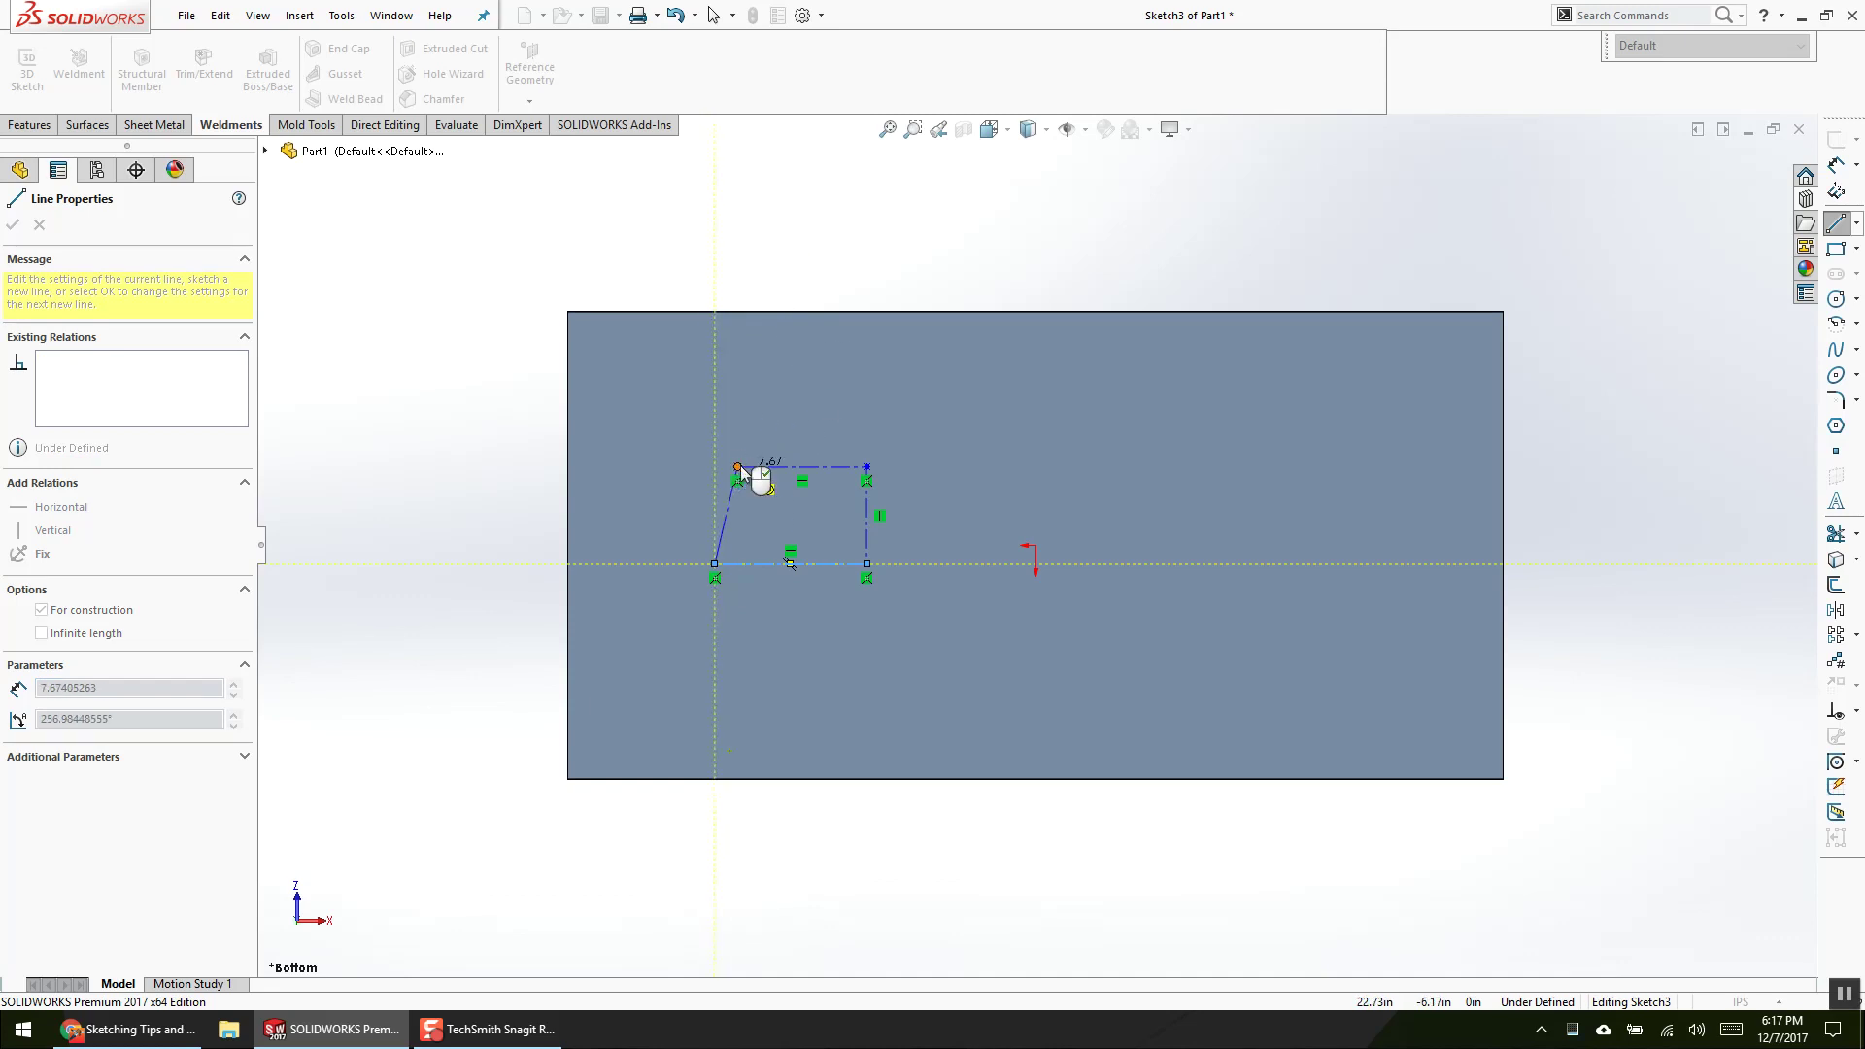
pyautogui.click(739, 469)
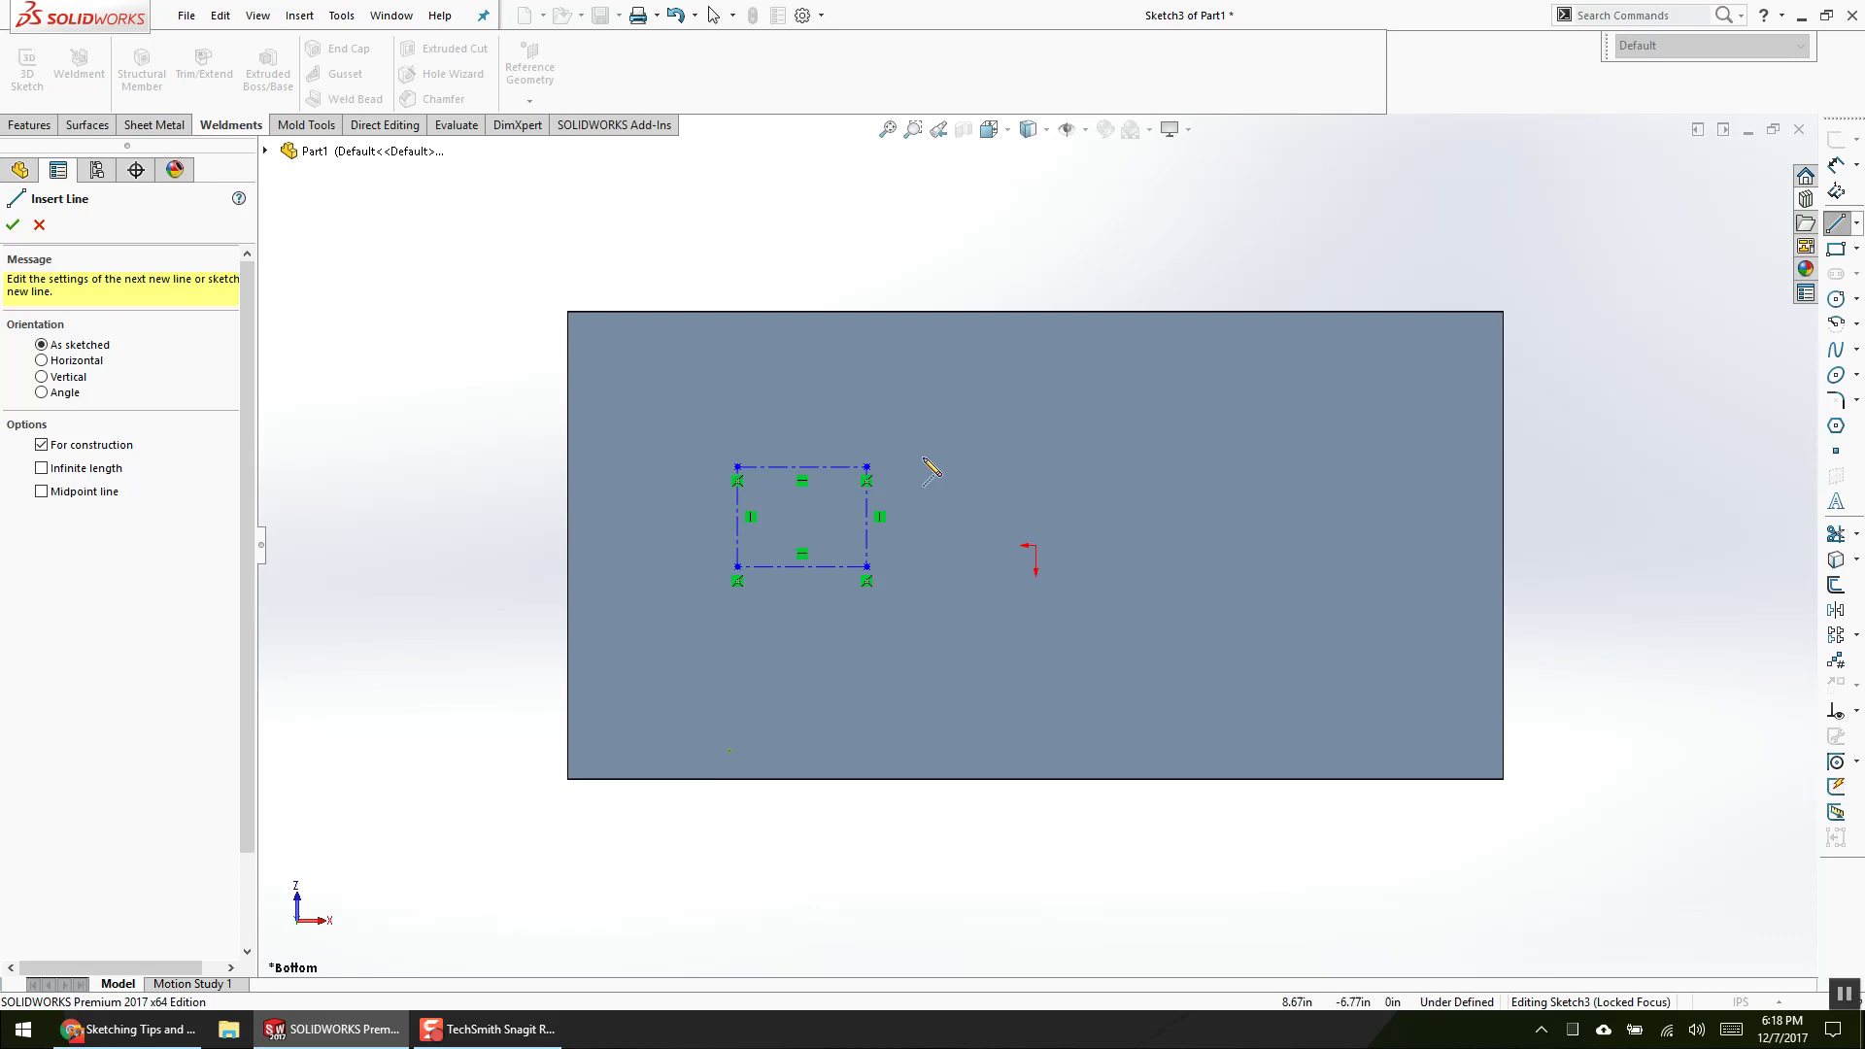
pyautogui.press('Escape')
# Step: Dimension the construction rectangle's upper edge to 12 in and its right edge to 12 in
pyautogui.scroll(-2, 884, 539)
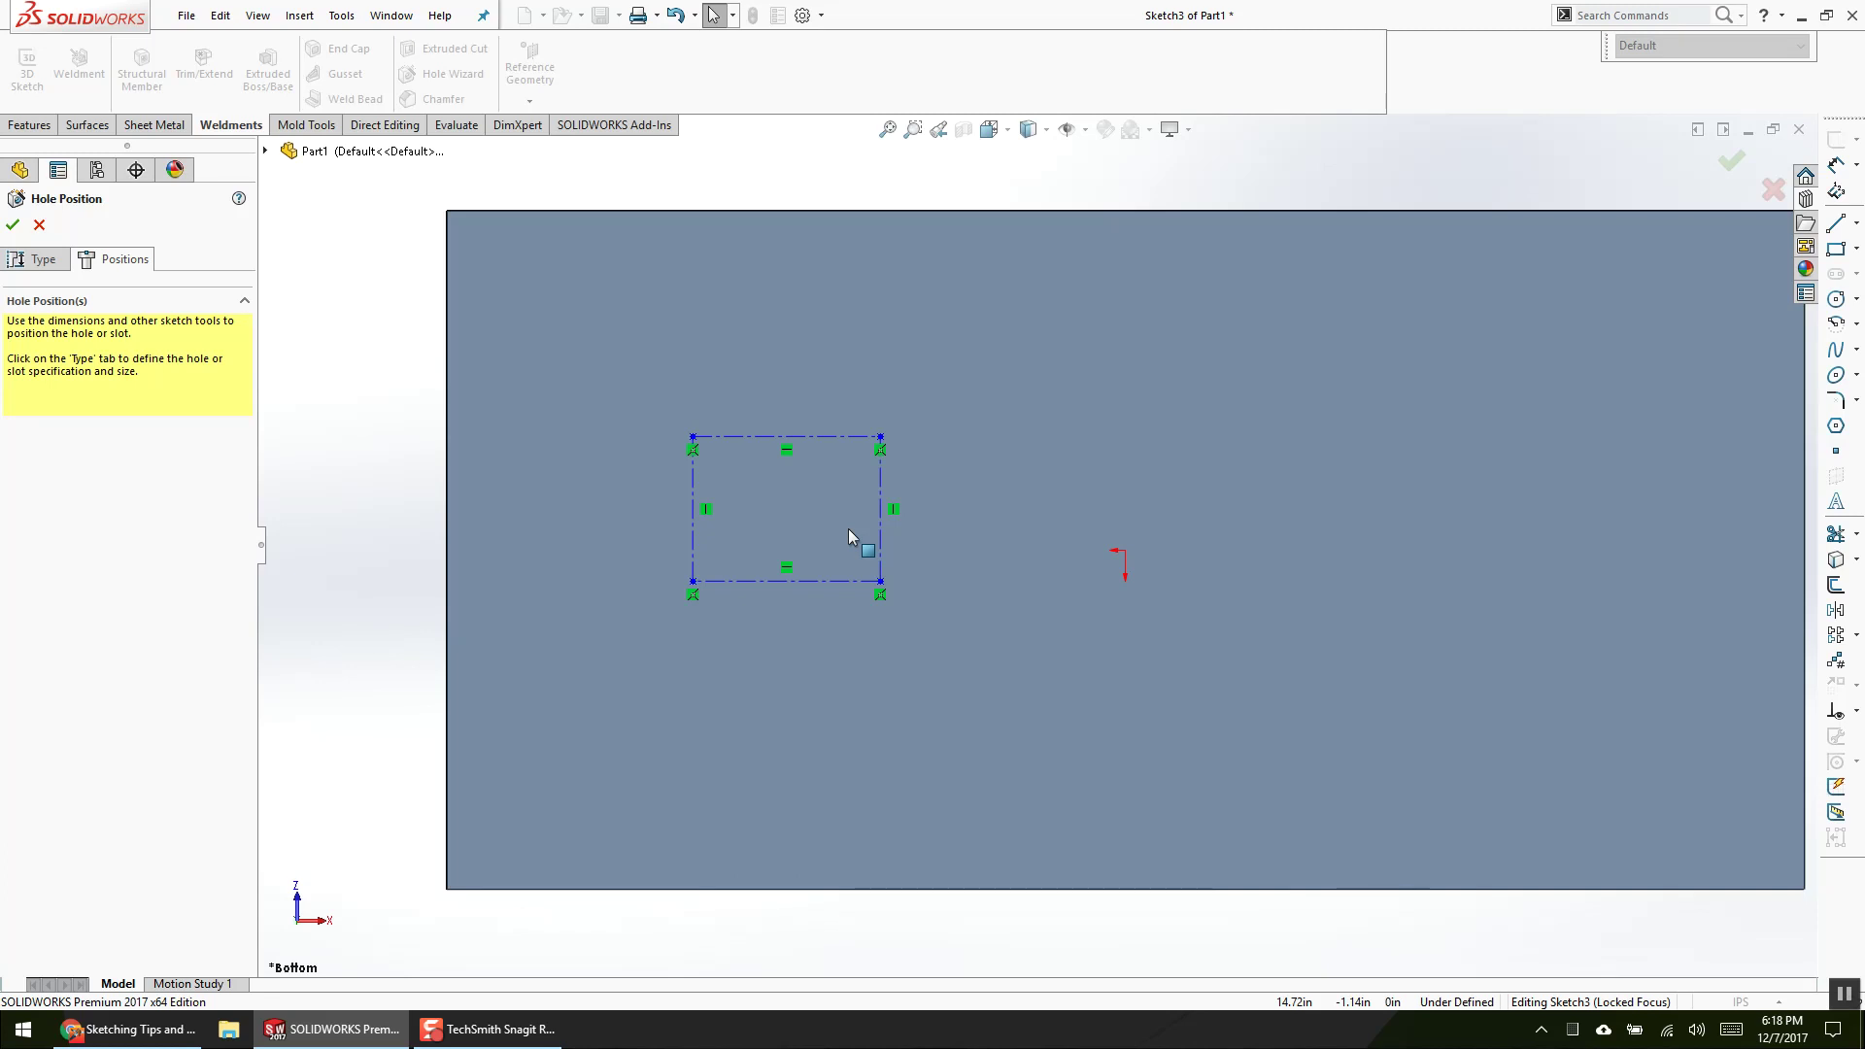
pyautogui.press('d')
pyautogui.click(819, 436)
pyautogui.click(816, 408)
pyautogui.write('12')
pyautogui.press('Return')
pyautogui.click(886, 522)
pyautogui.click(972, 515)
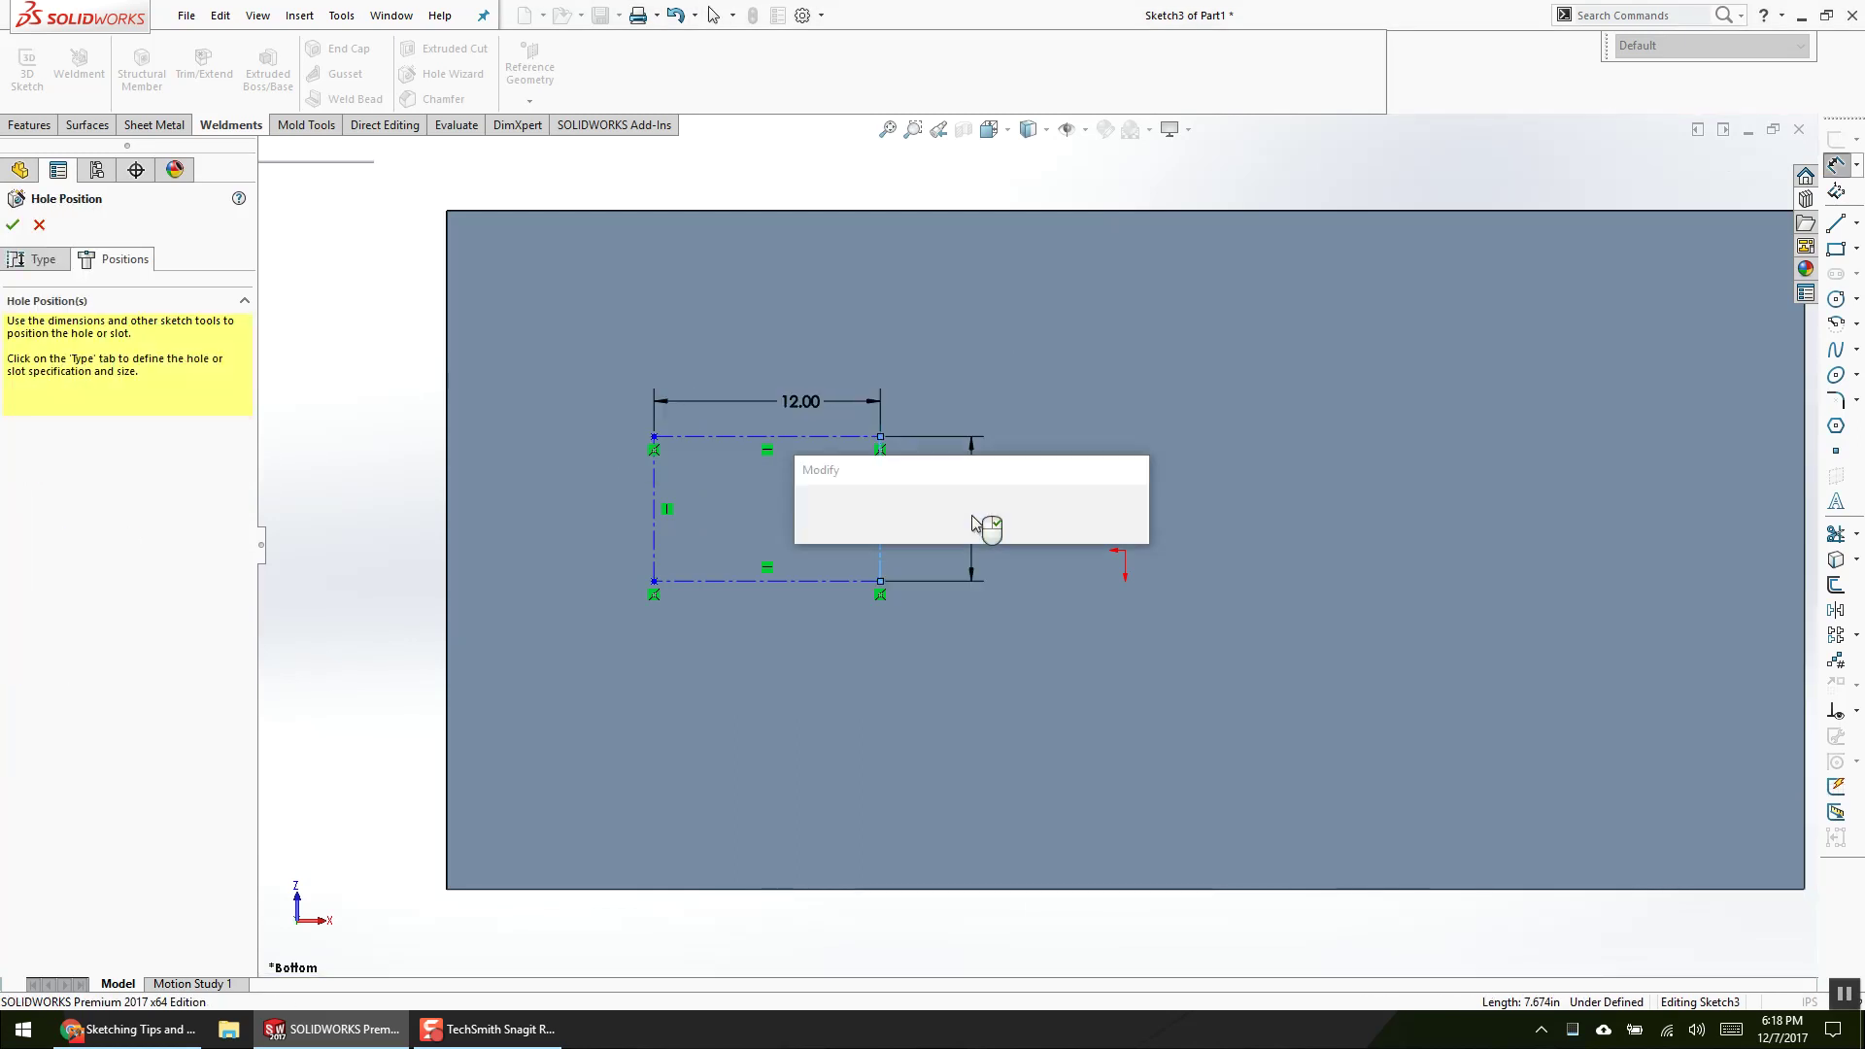
pyautogui.write('12')
pyautogui.press('Return')
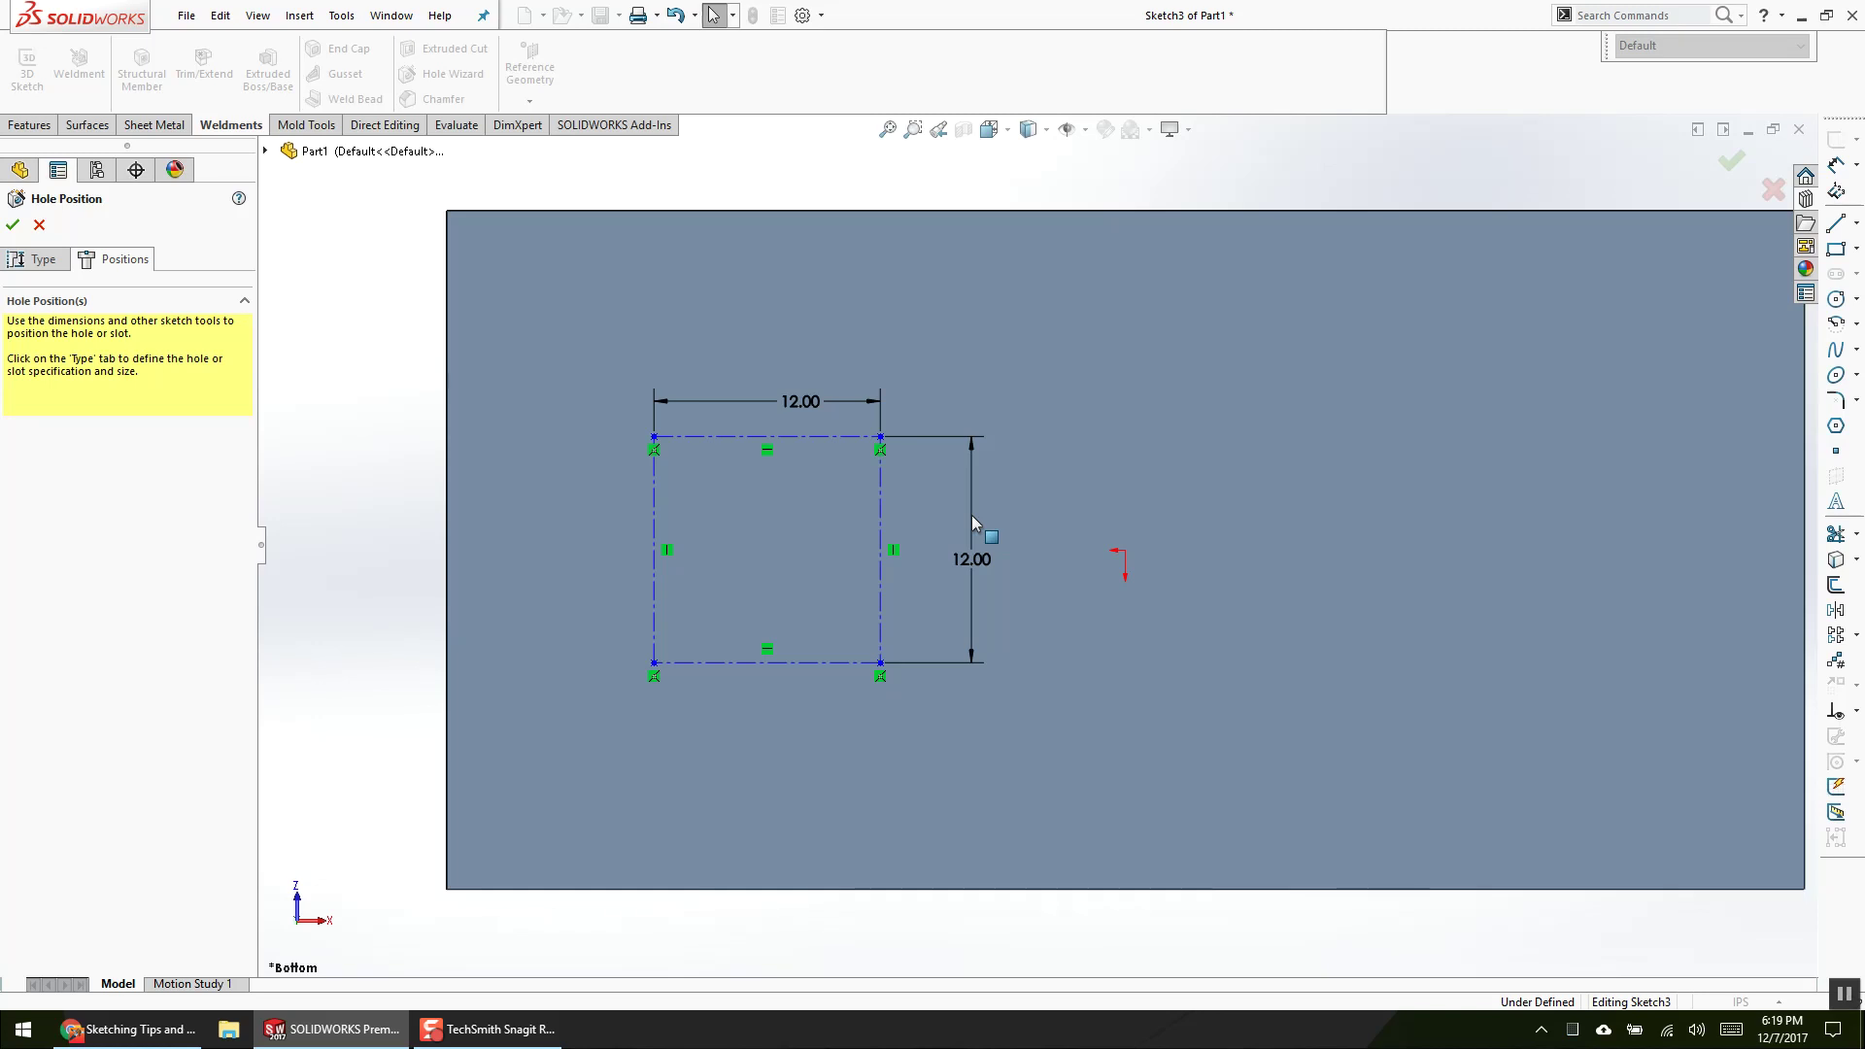
# Step: Delete the construction rectangle's vertical 12 in dimension, switch to the slideshow in Chrome and advance one slide
pyautogui.moveTo(1092, 757); pyautogui.dragTo(958, 574)
pyautogui.press('Delete')
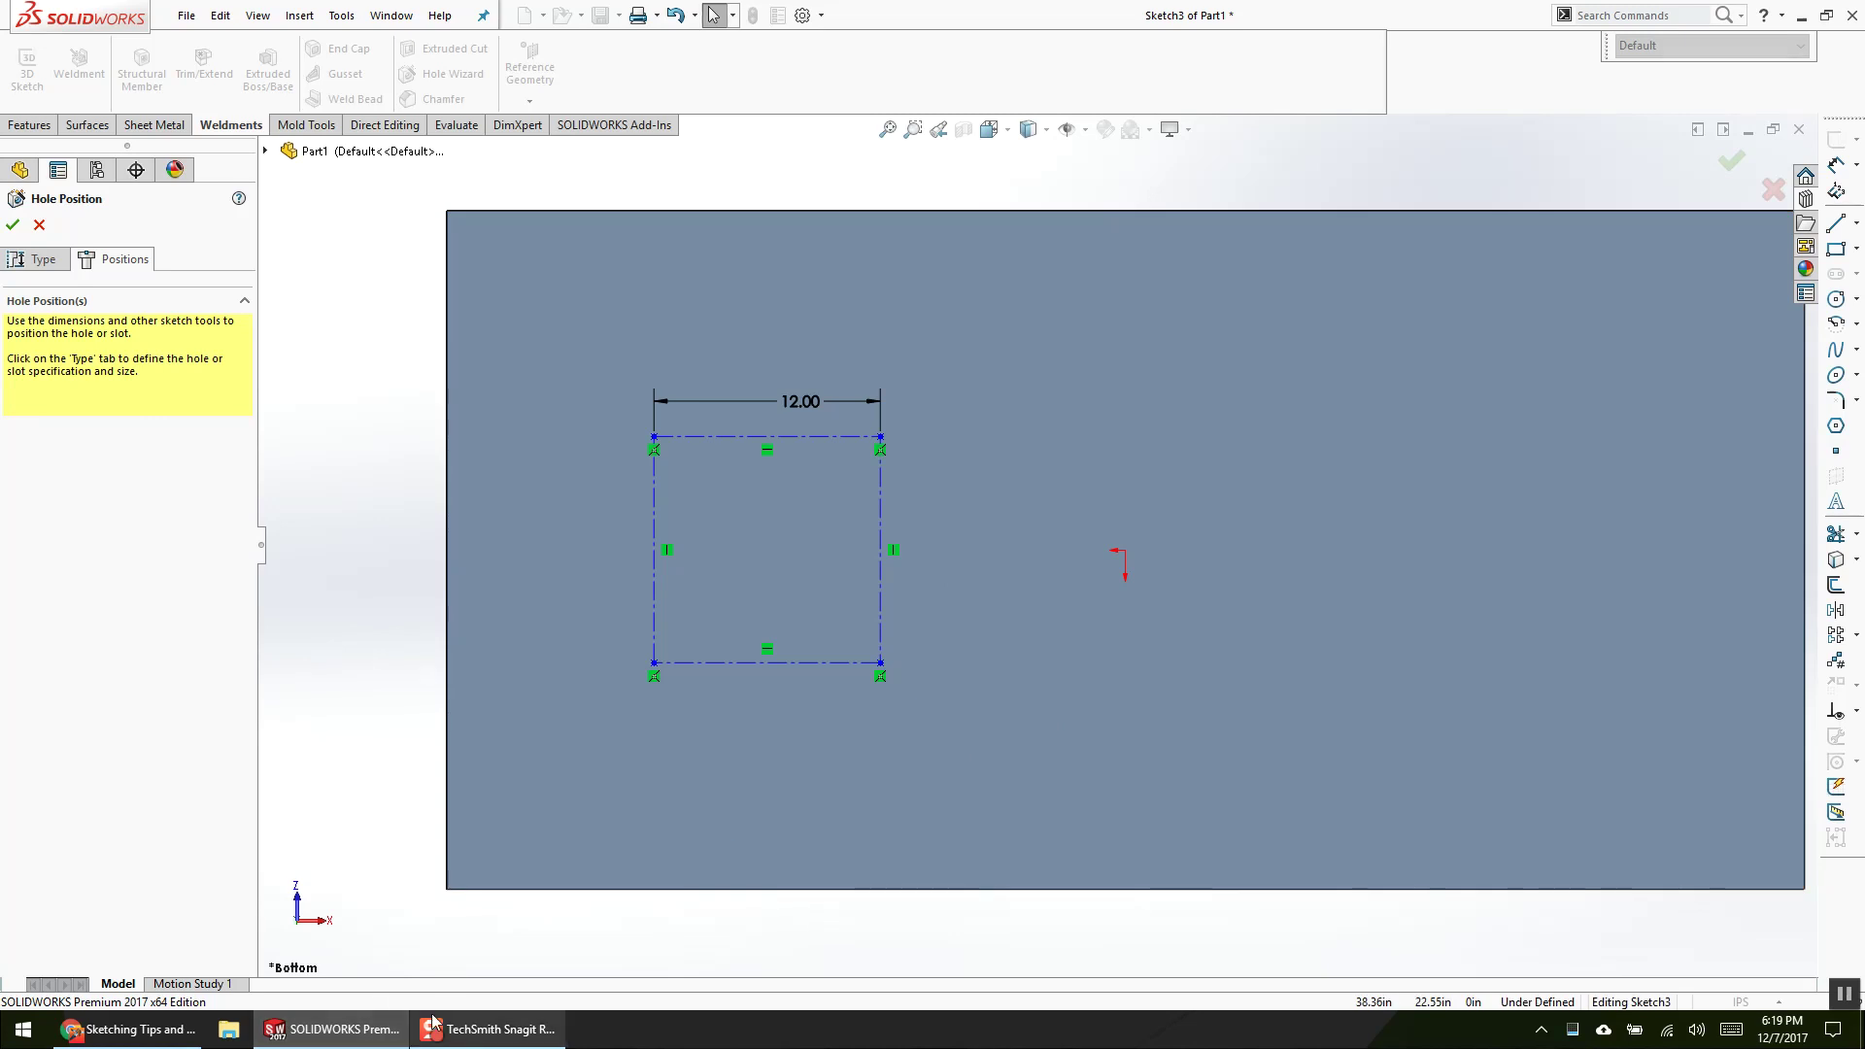
pyautogui.click(126, 1029)
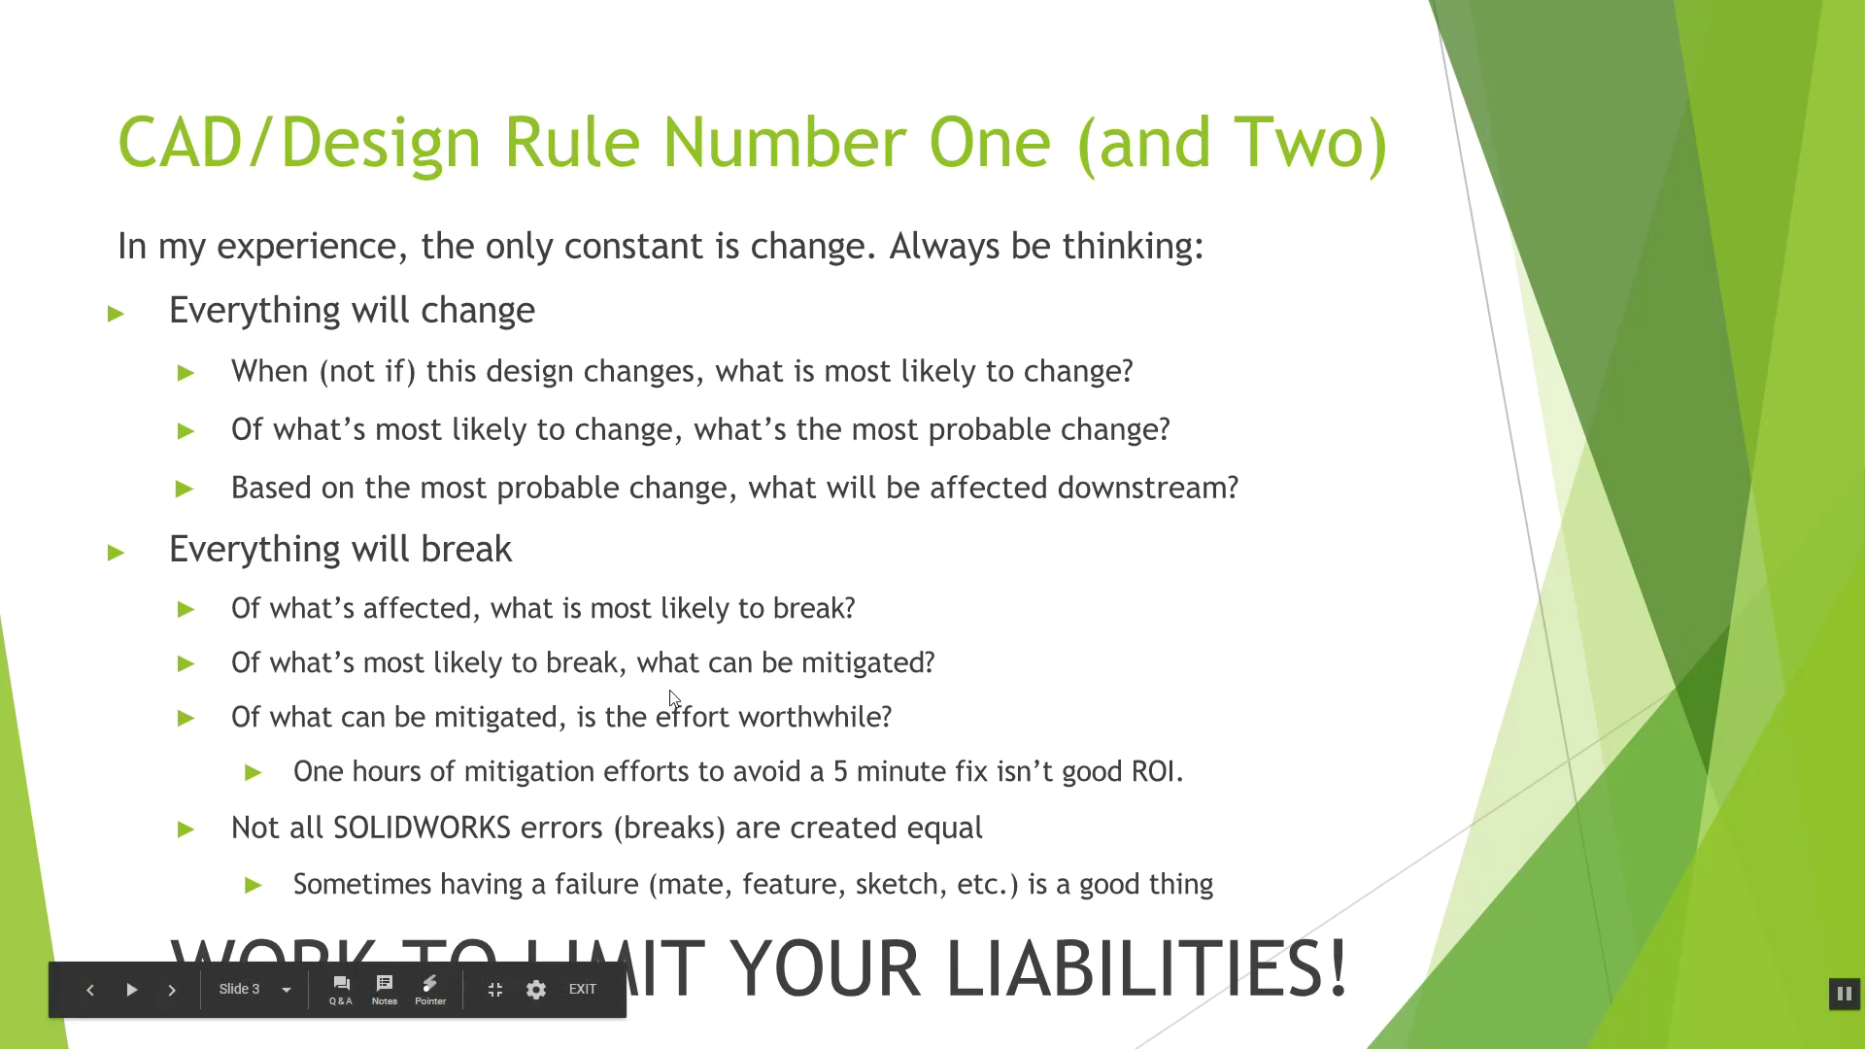
pyautogui.press('Right')
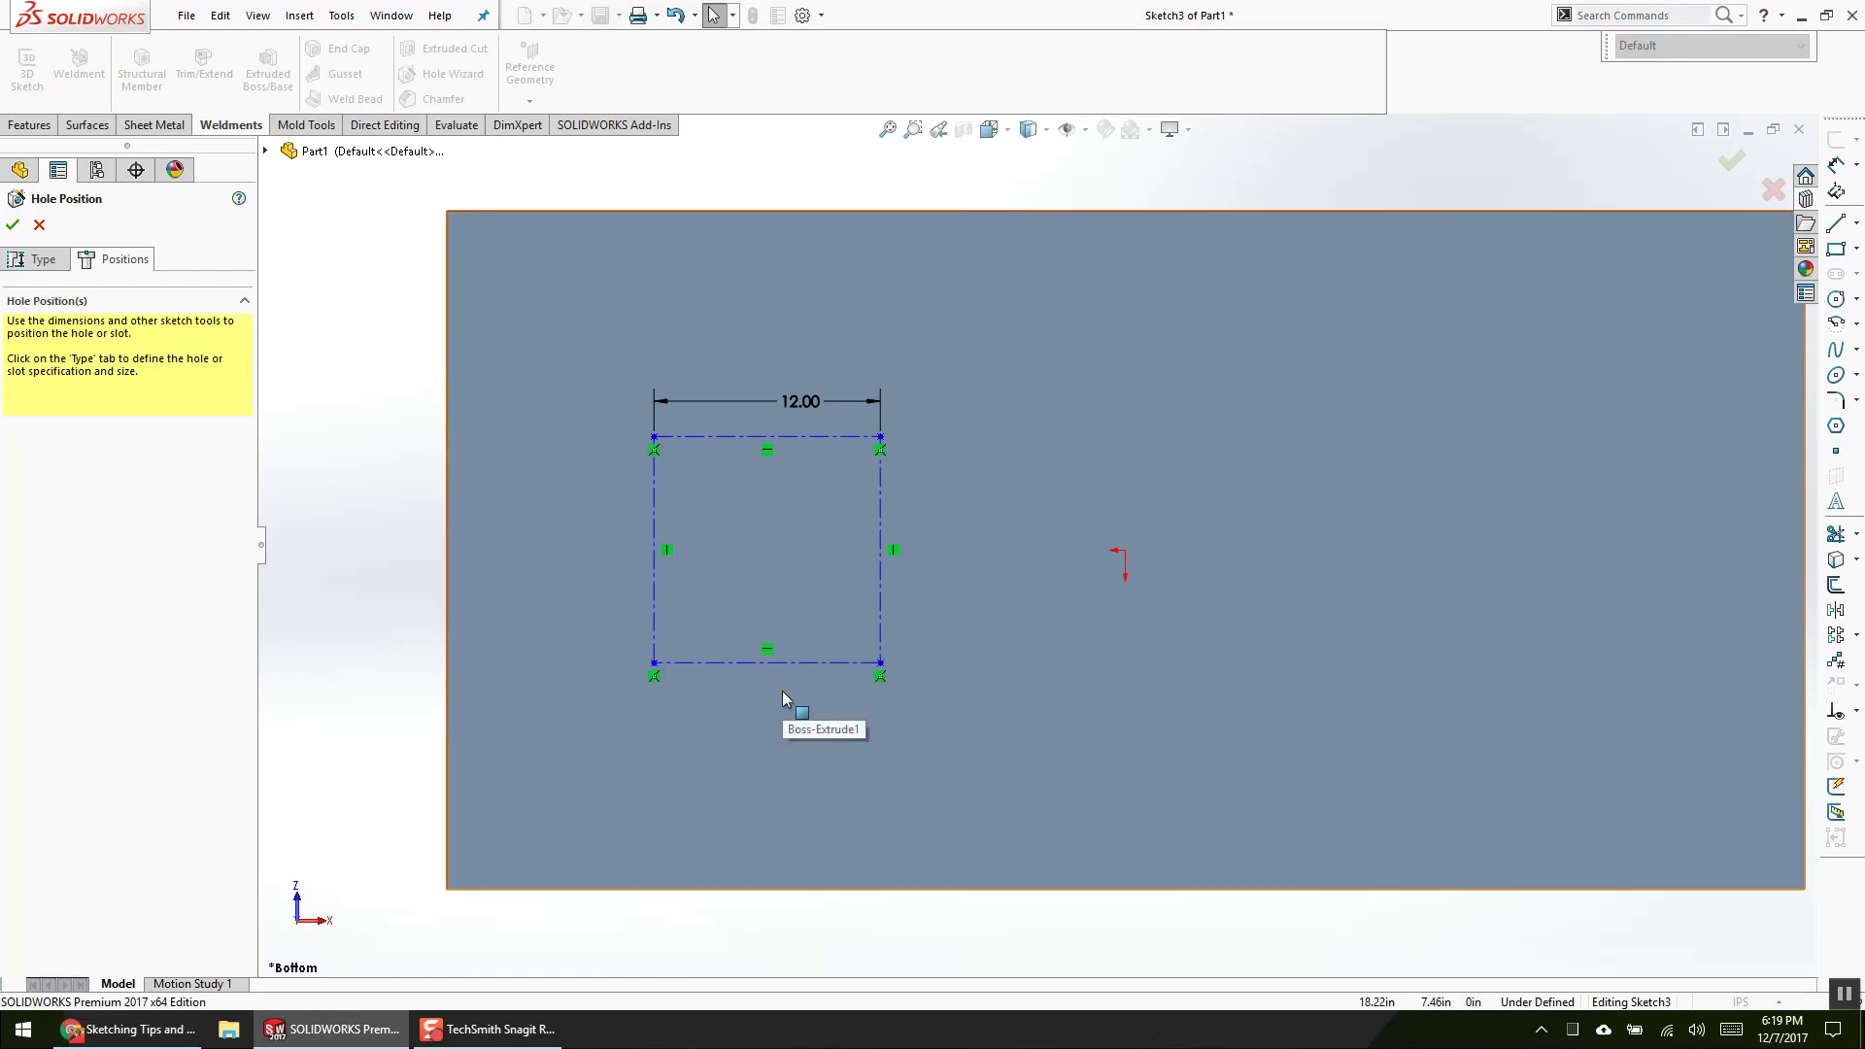
# Step: Make the construction rectangle's right and upper edges equal in length and move the square closer to the origin
pyautogui.click(882, 593)
pyautogui.keyDown('ctrl'); pyautogui.click(838, 438); pyautogui.keyUp('ctrl')
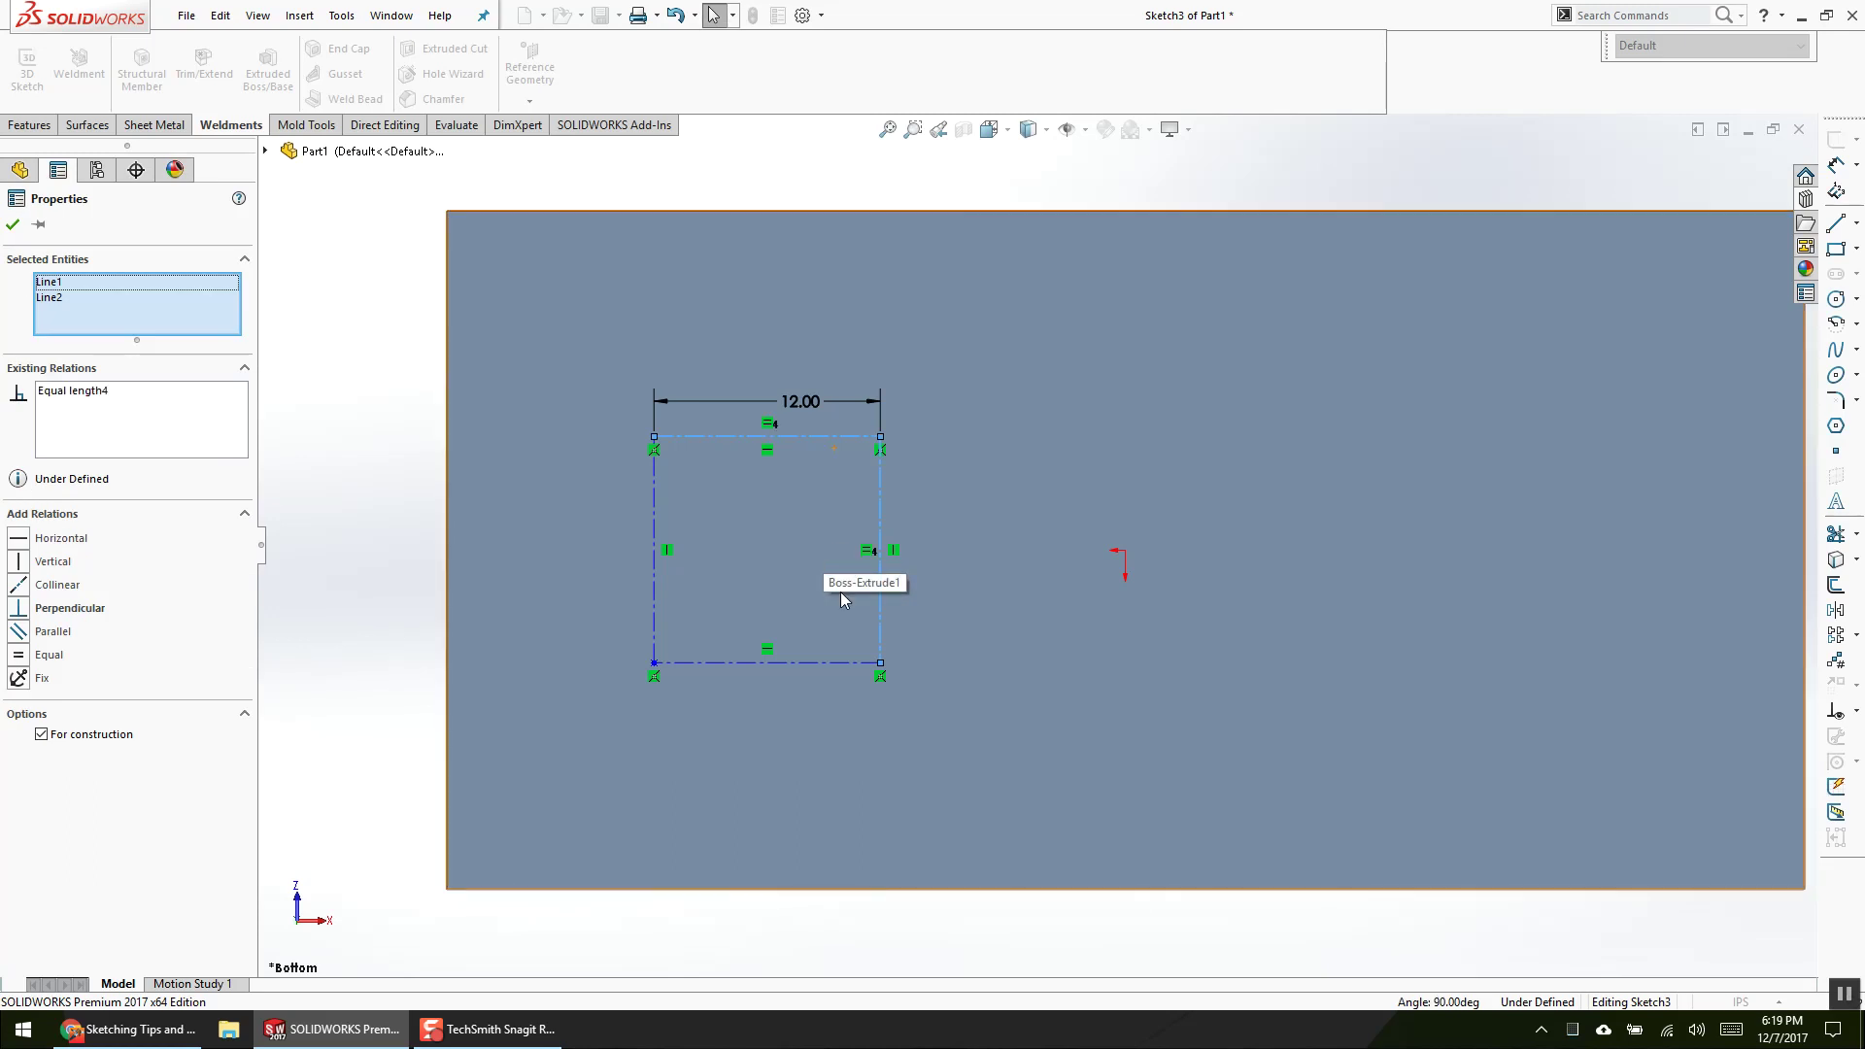
pyautogui.moveTo(880, 661); pyautogui.dragTo(963, 648)
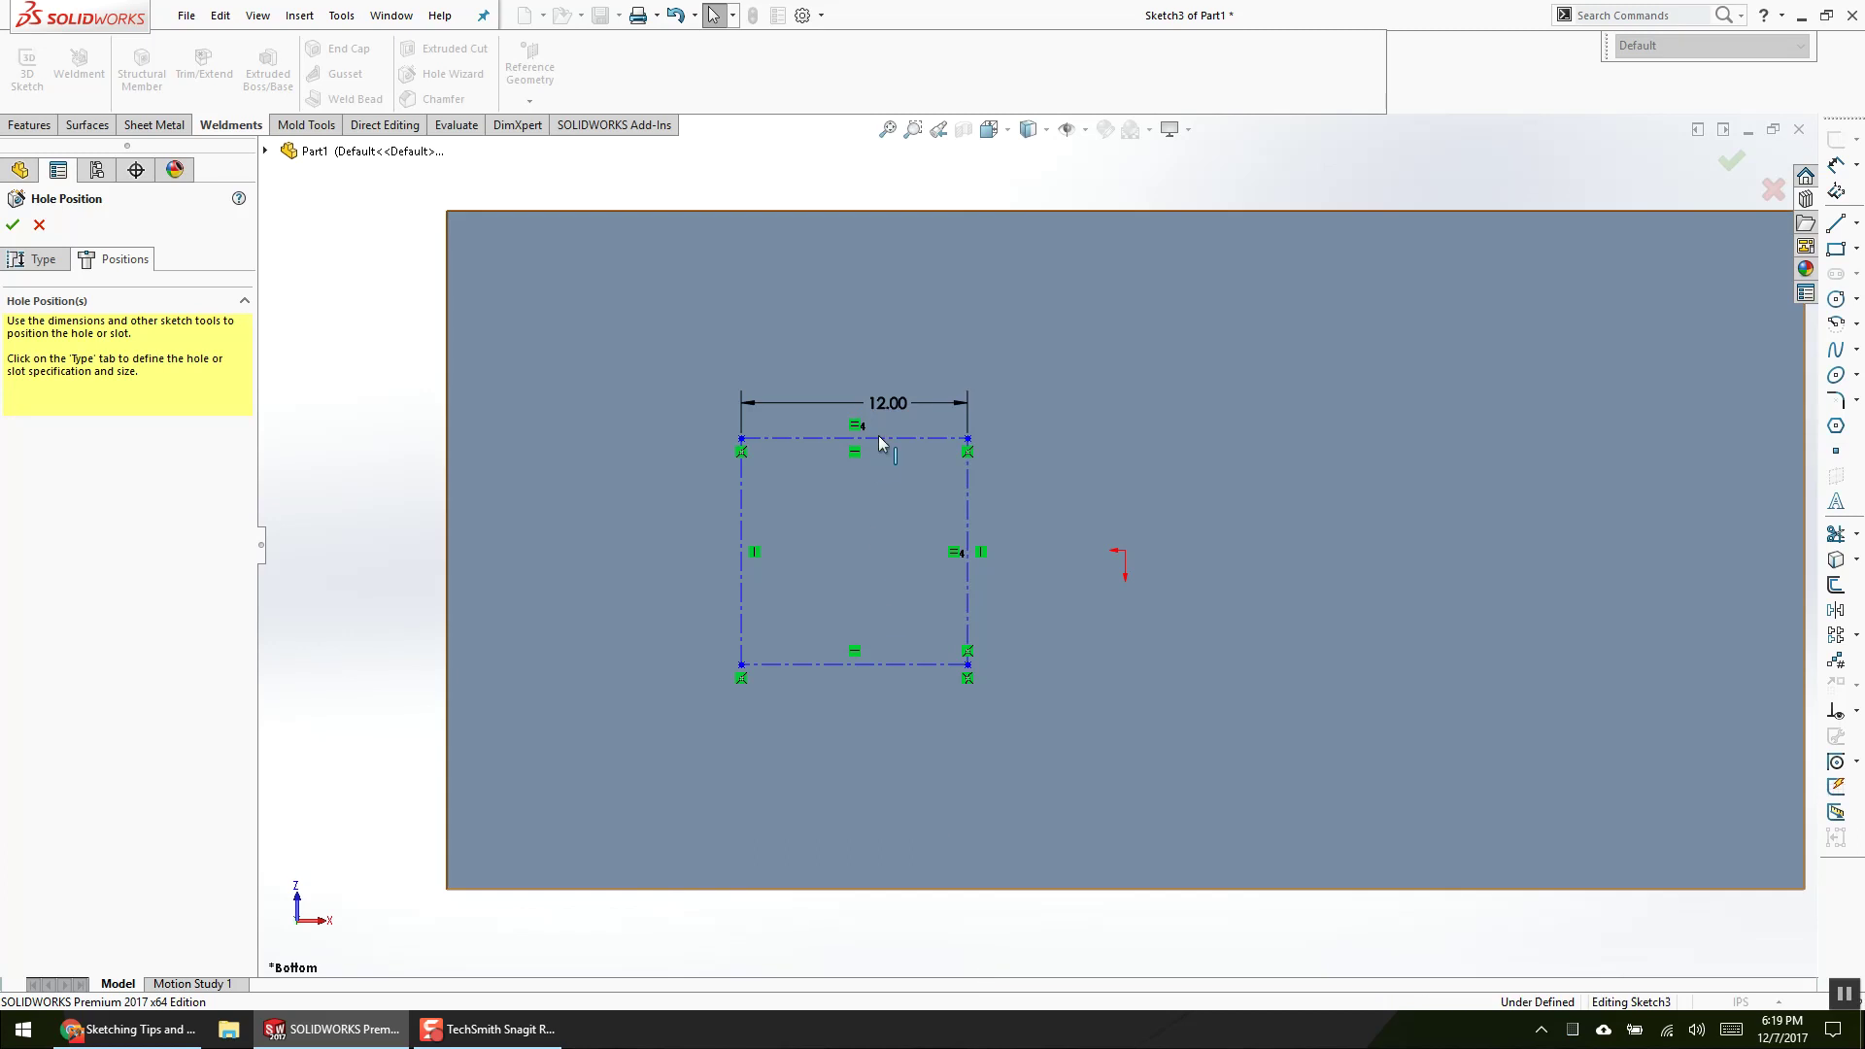
# Step: Set the construction square's horizontal dimension to 14 in
pyautogui.doubleClick(887, 402)
pyautogui.write('14')
pyautogui.press('Return')
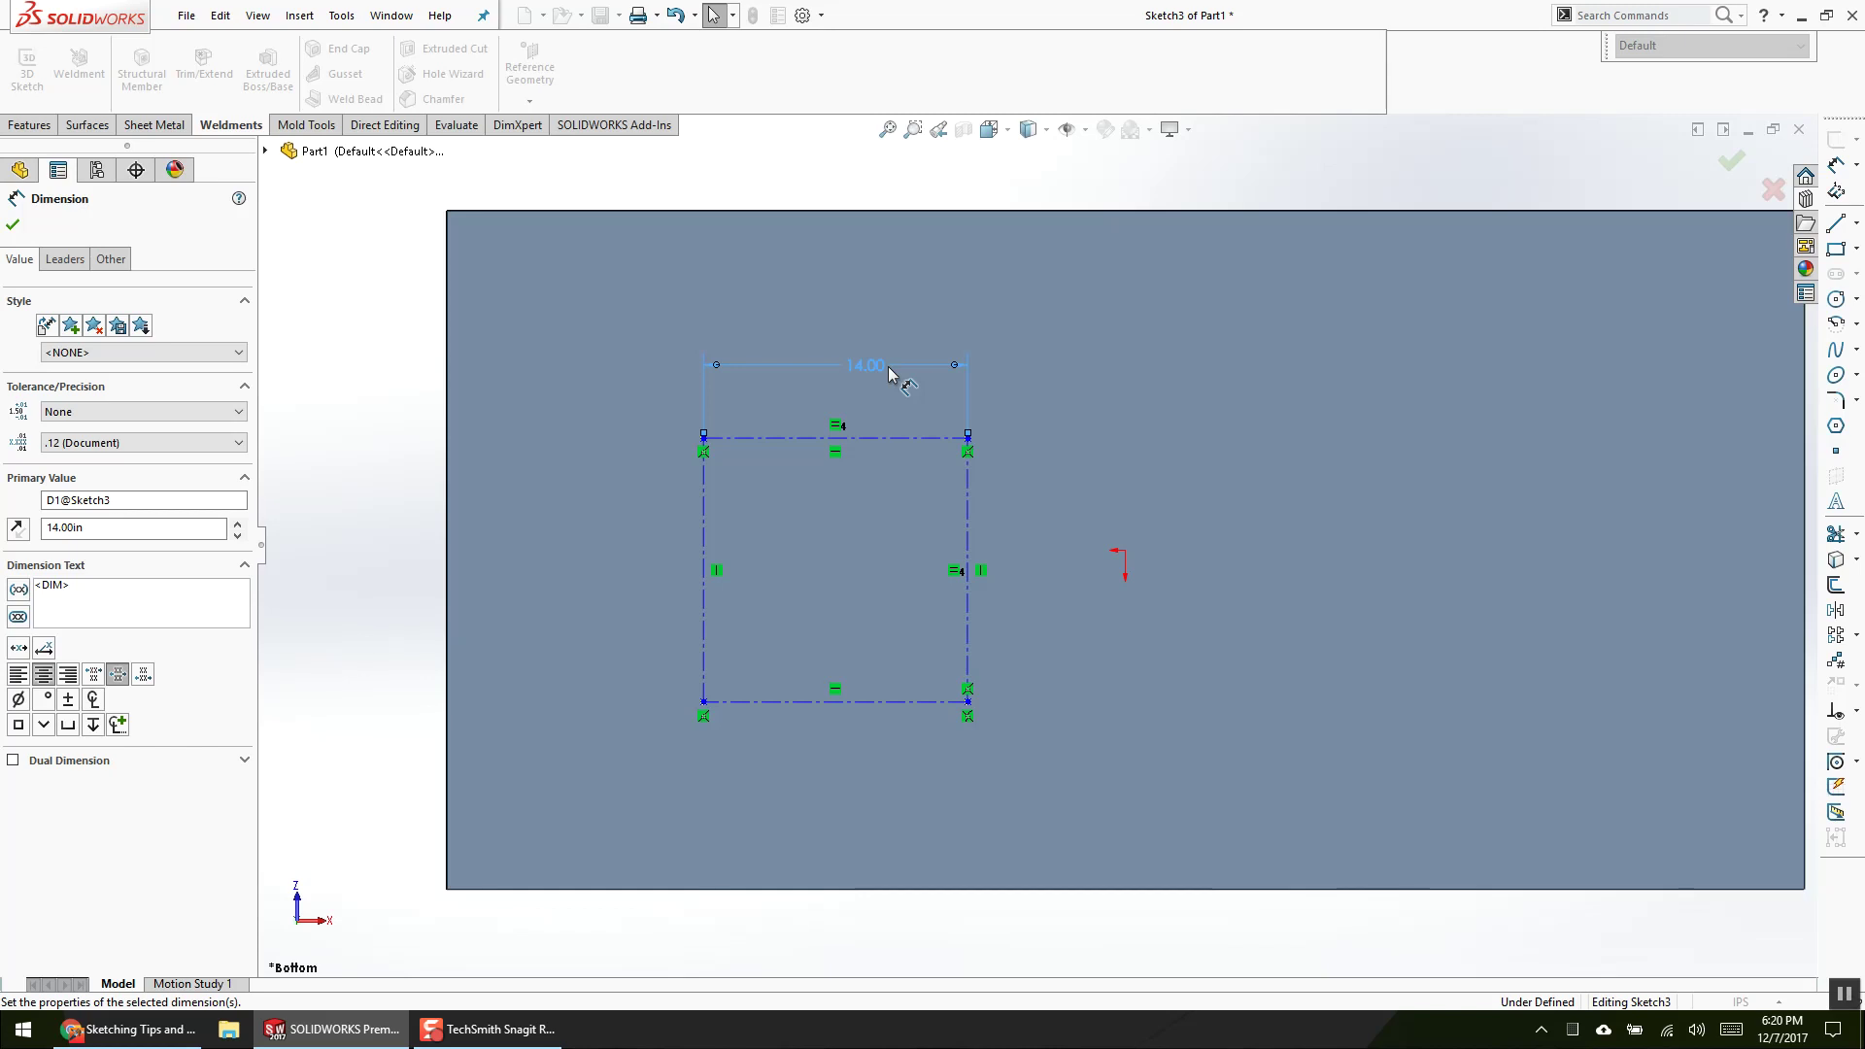
pyautogui.press('Escape')
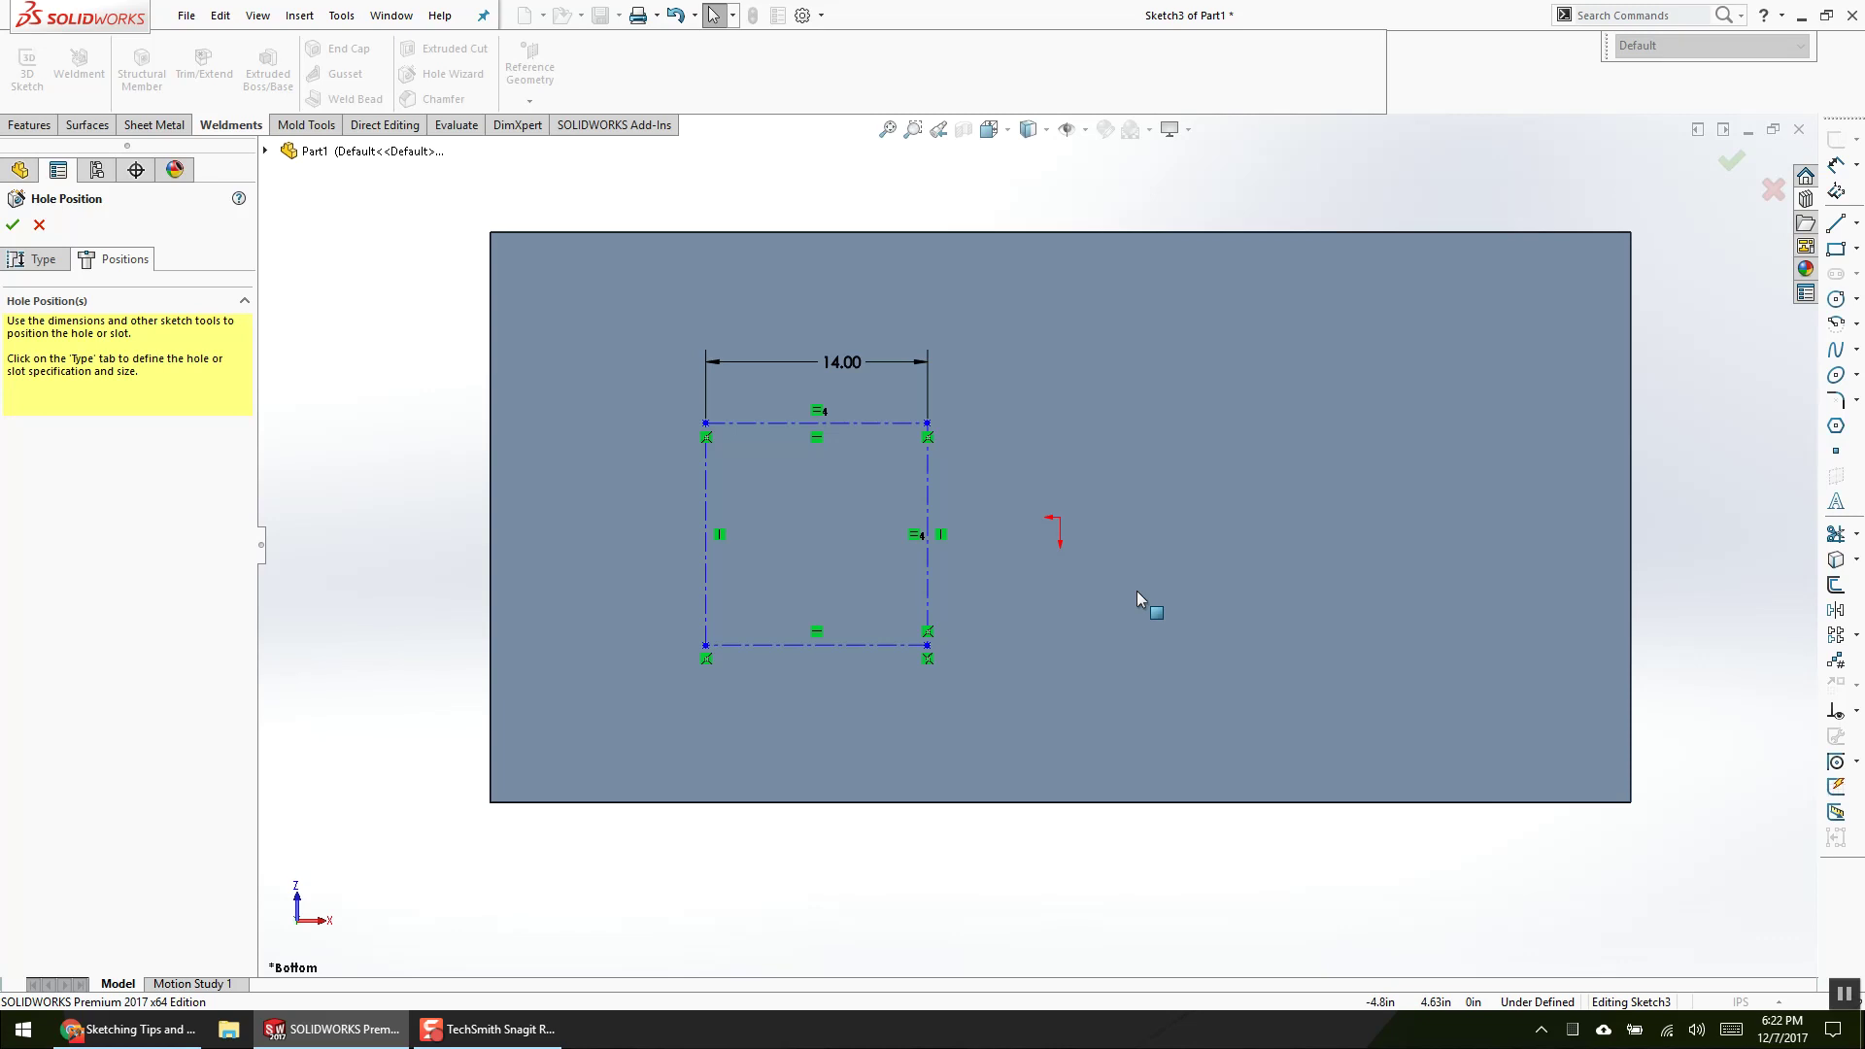
# Step: Dimension the distance between the construction square's lower edge and the plate's lower edge
pyautogui.press('d')
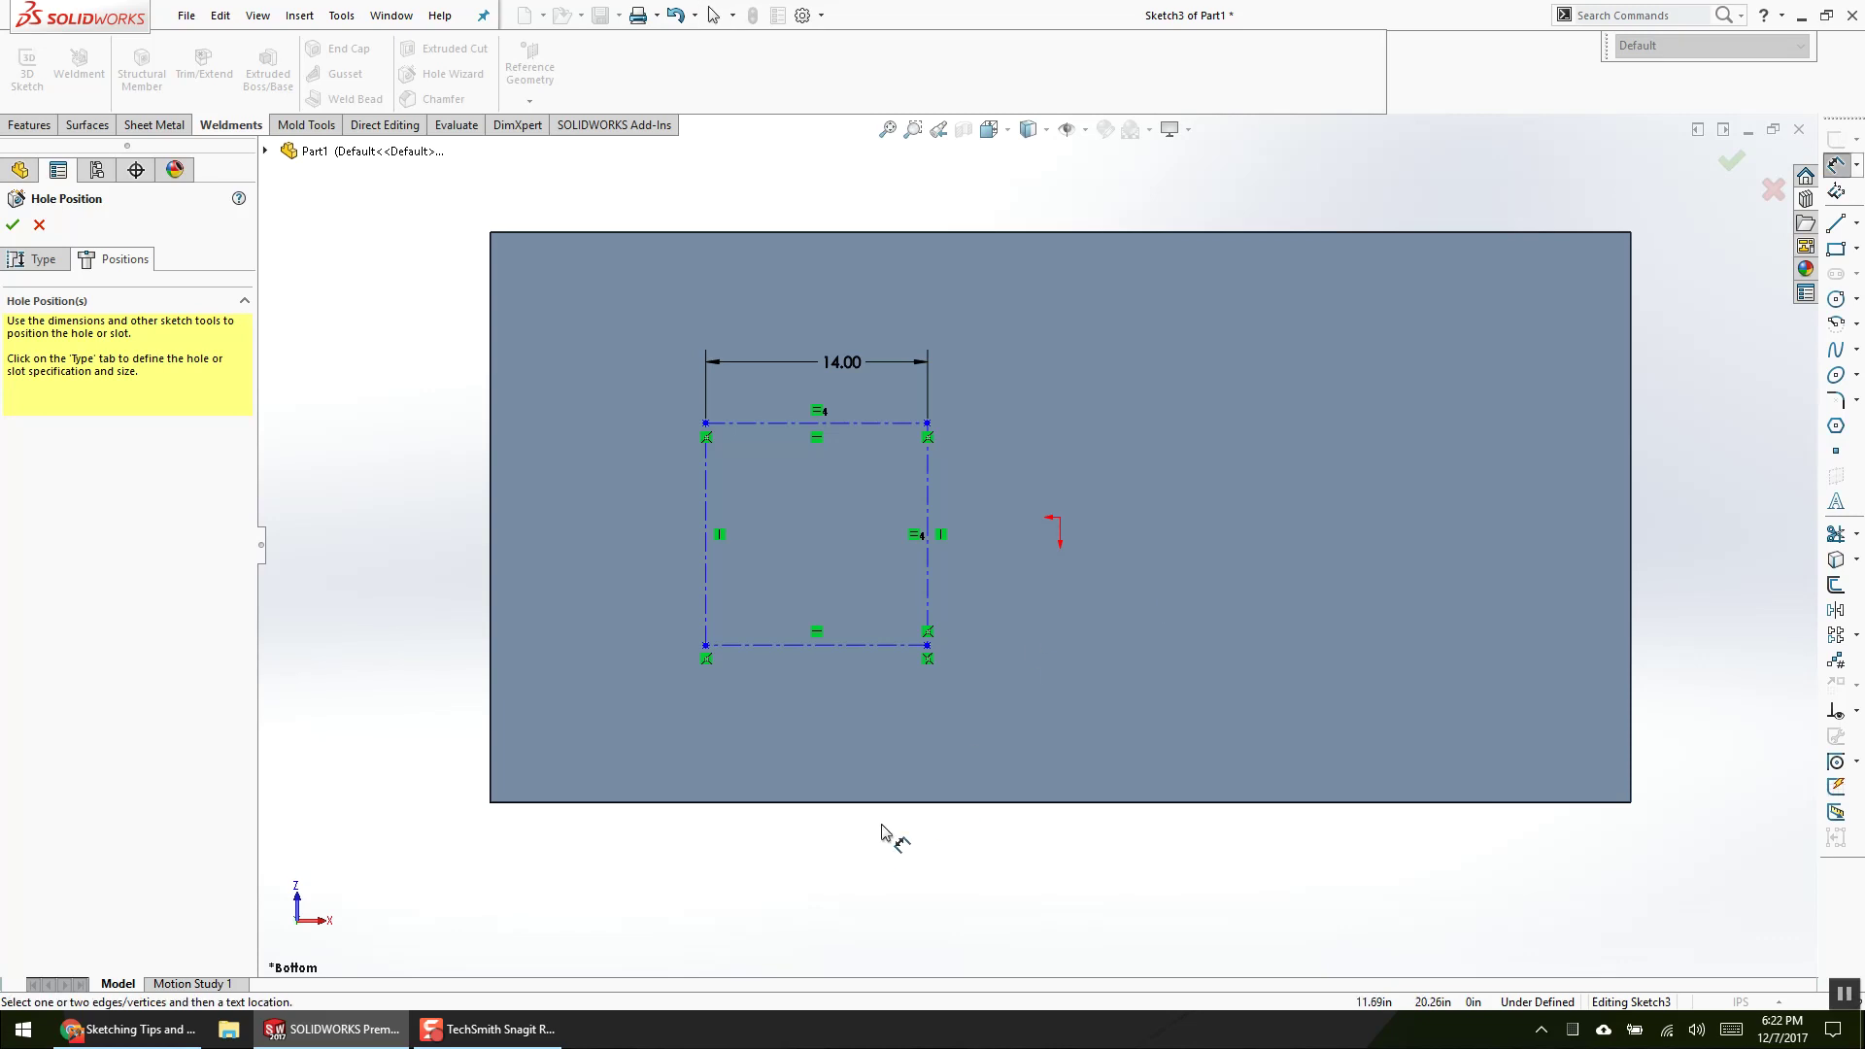
pyautogui.click(898, 802)
pyautogui.click(882, 648)
pyautogui.click(921, 797)
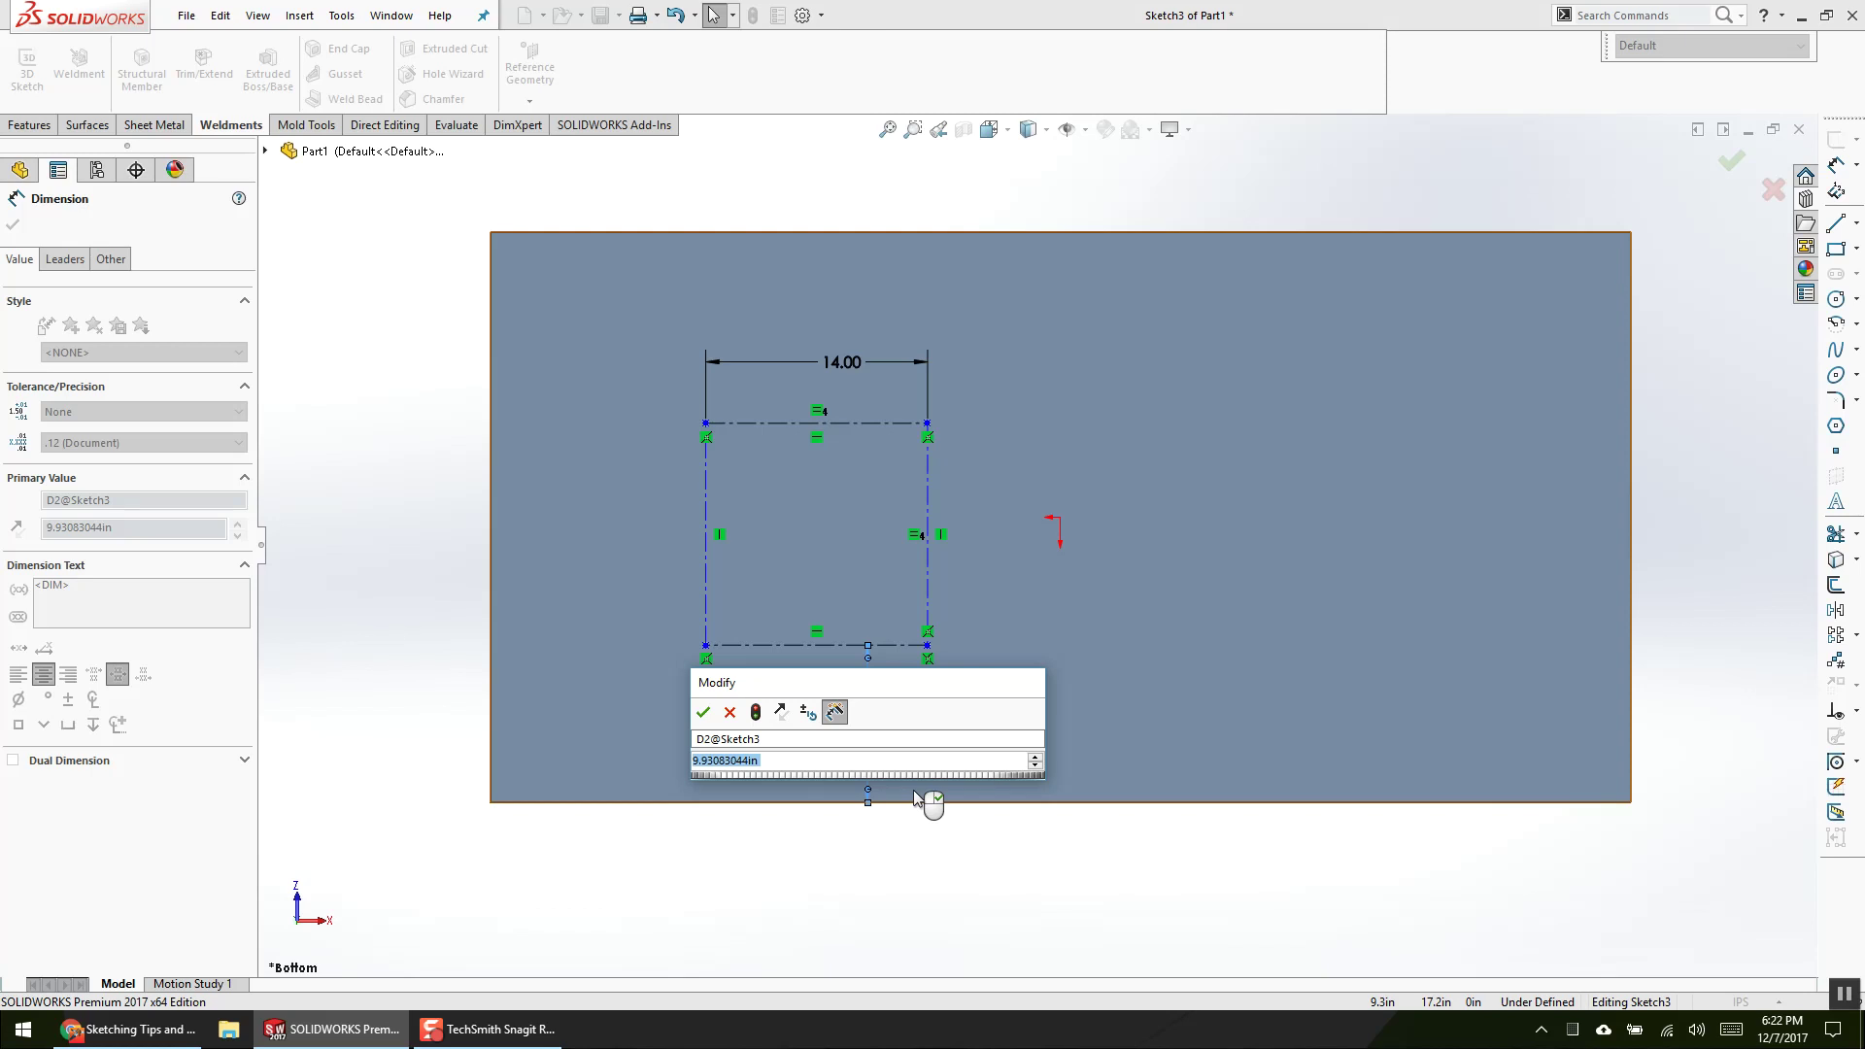
pyautogui.rightClick(913, 790)
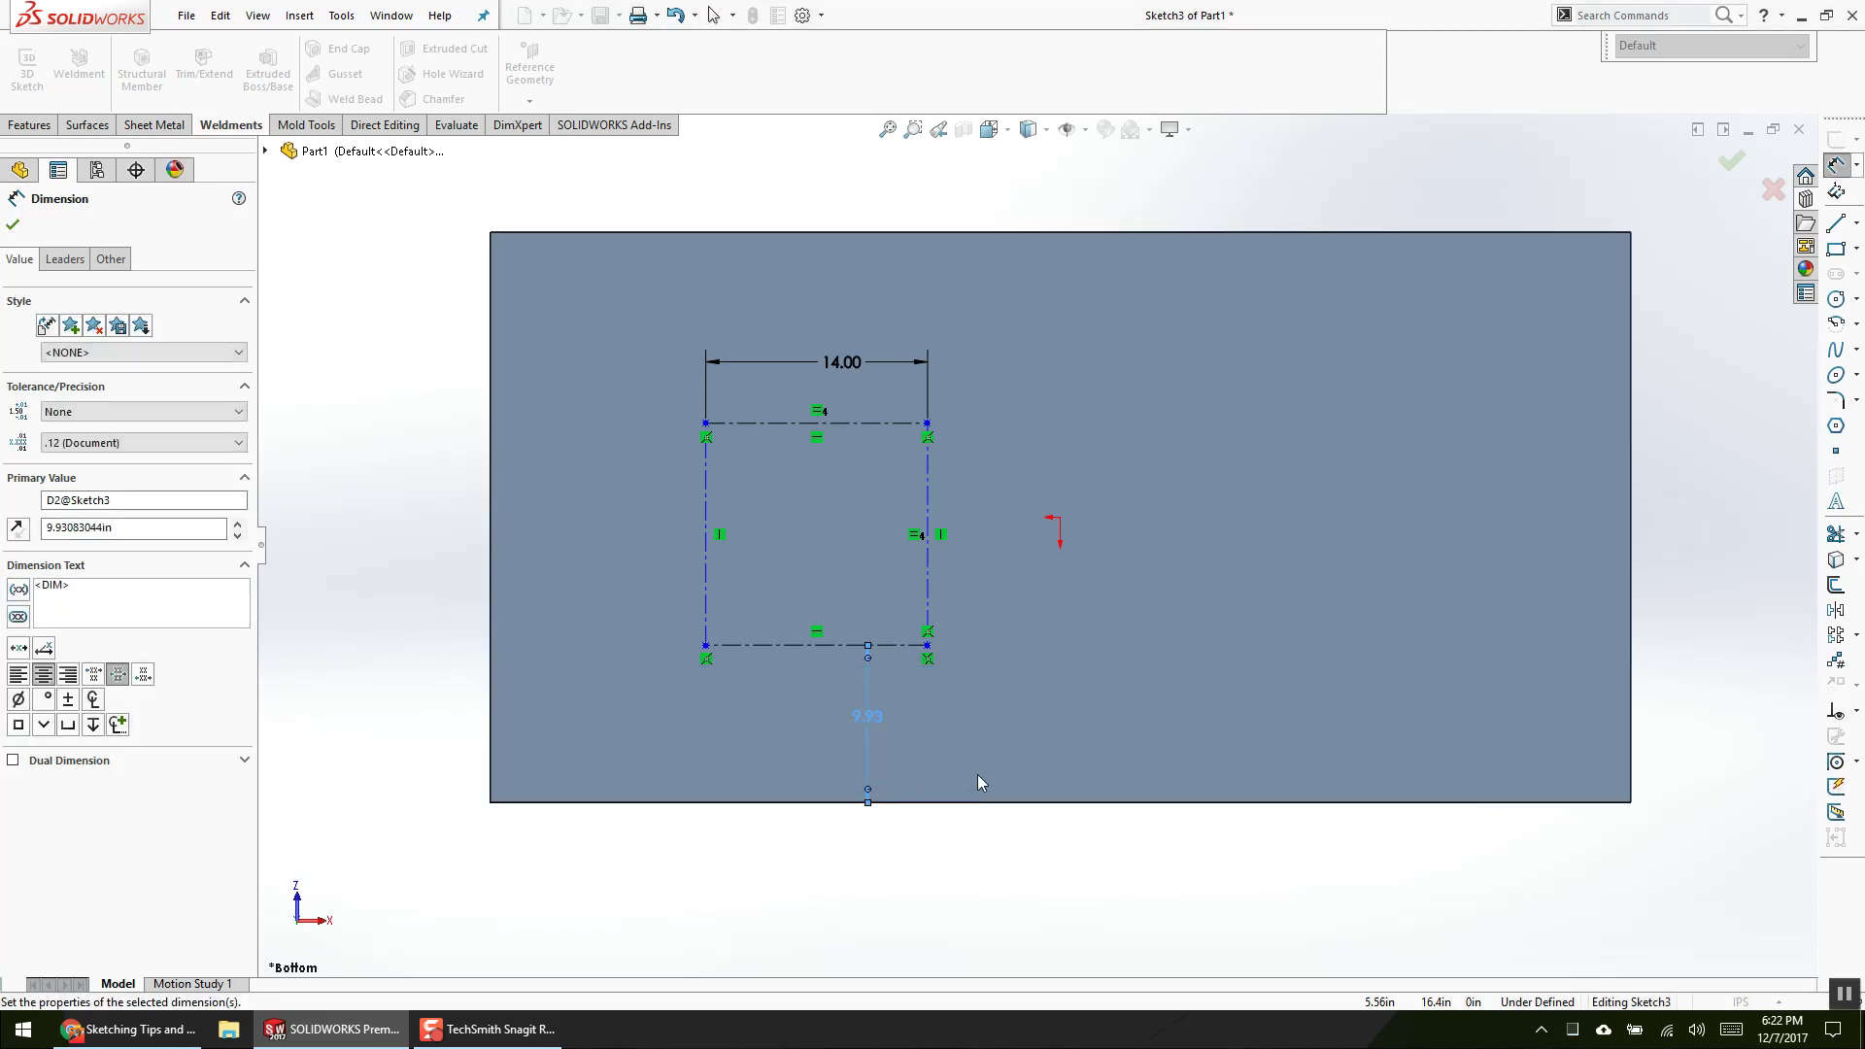
# Step: Inspect the plate's height dimension and delete the distance dimension between the square and the plate's lower edge
pyautogui.moveTo(1299, 563); pyautogui.dragTo(1438, 488, button='middle')
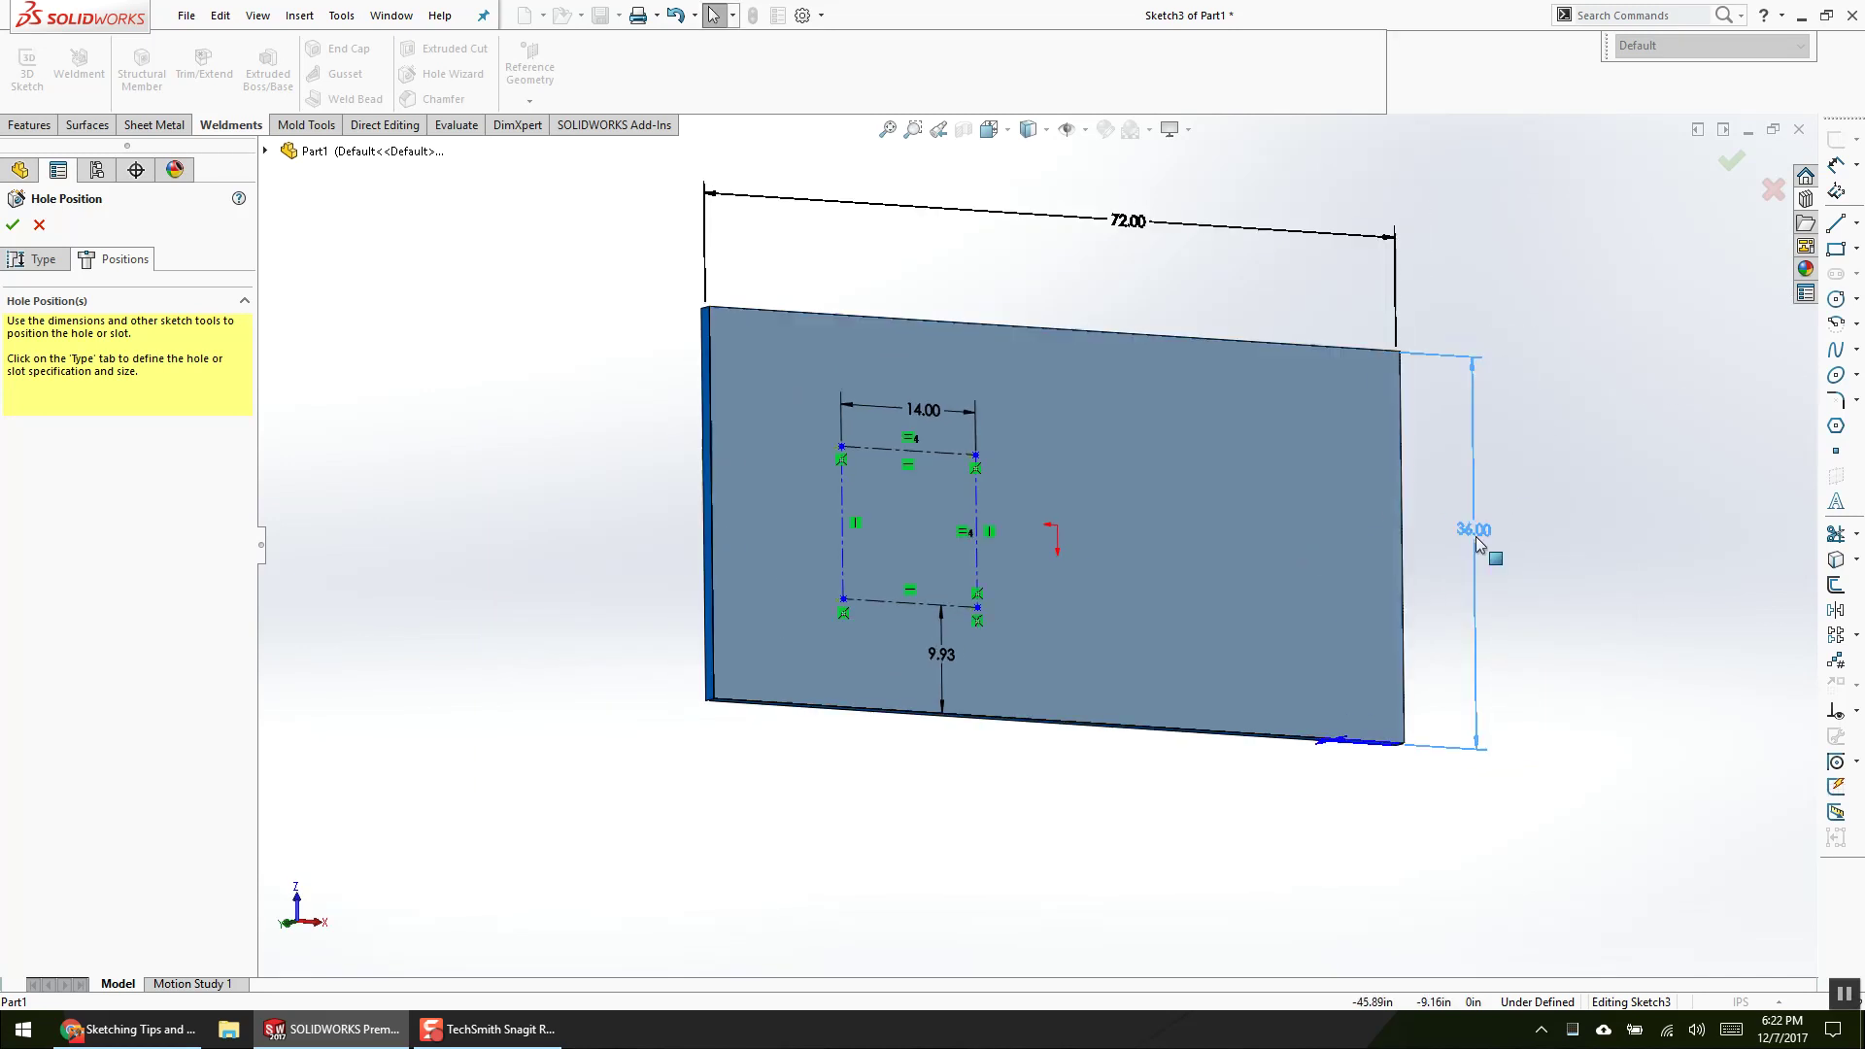
pyautogui.click(1477, 538)
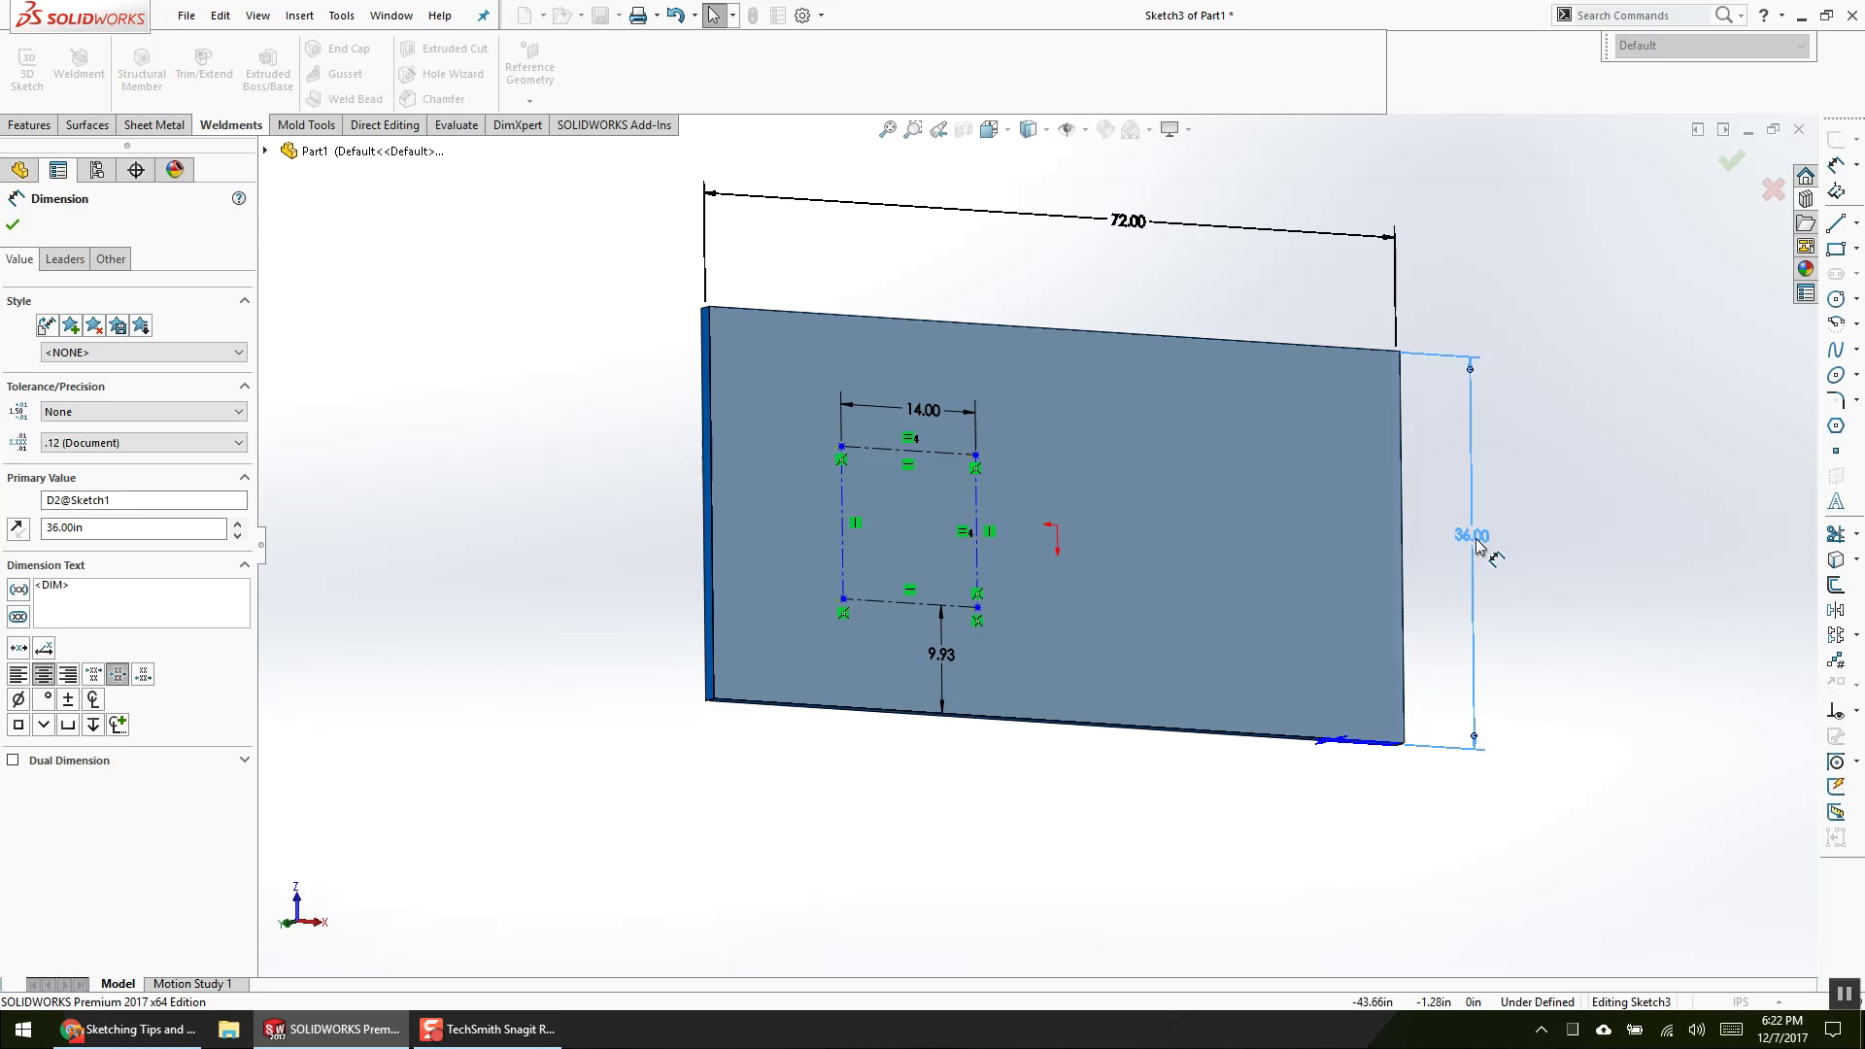
pyautogui.moveTo(1099, 896); pyautogui.dragTo(885, 688)
pyautogui.press('Delete')
pyautogui.hotkey('ctrl', '8')
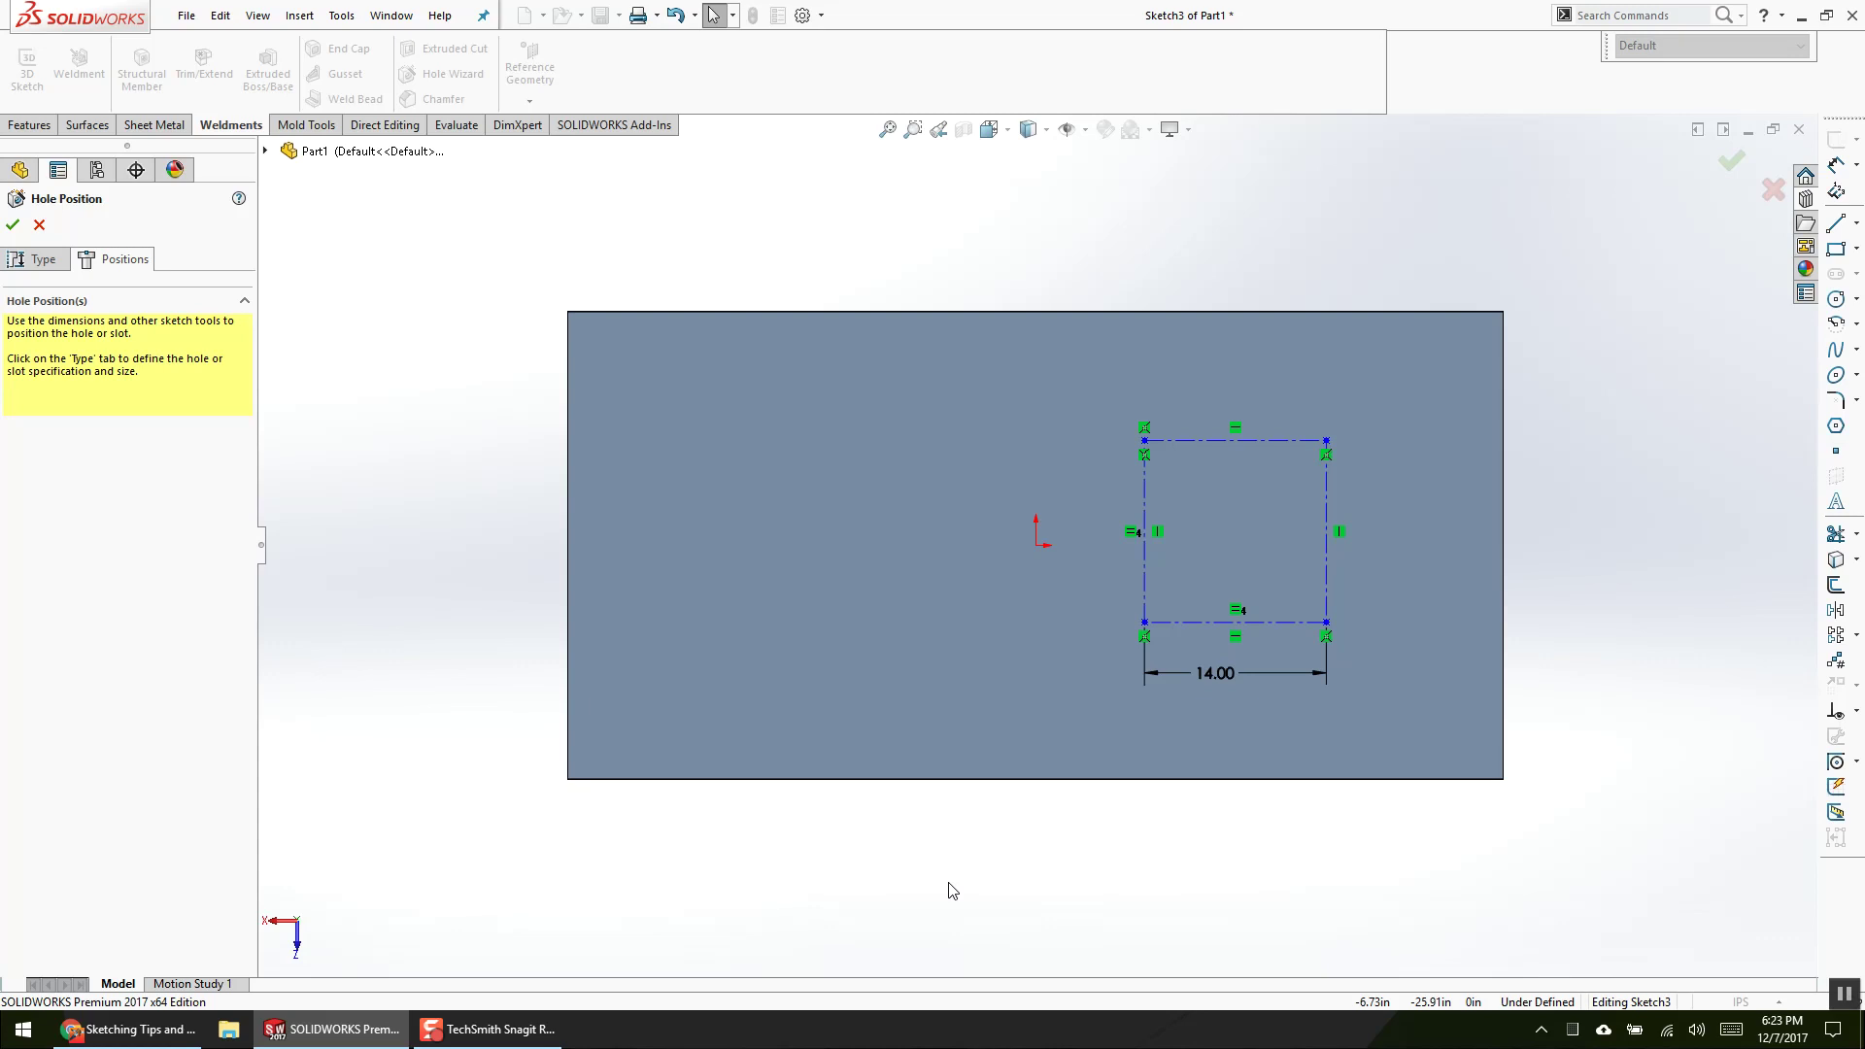
# Step: Draw a construction line from the midpoint of the square's inner vertical edge to the origin and make it horizontal
pyautogui.press('l')
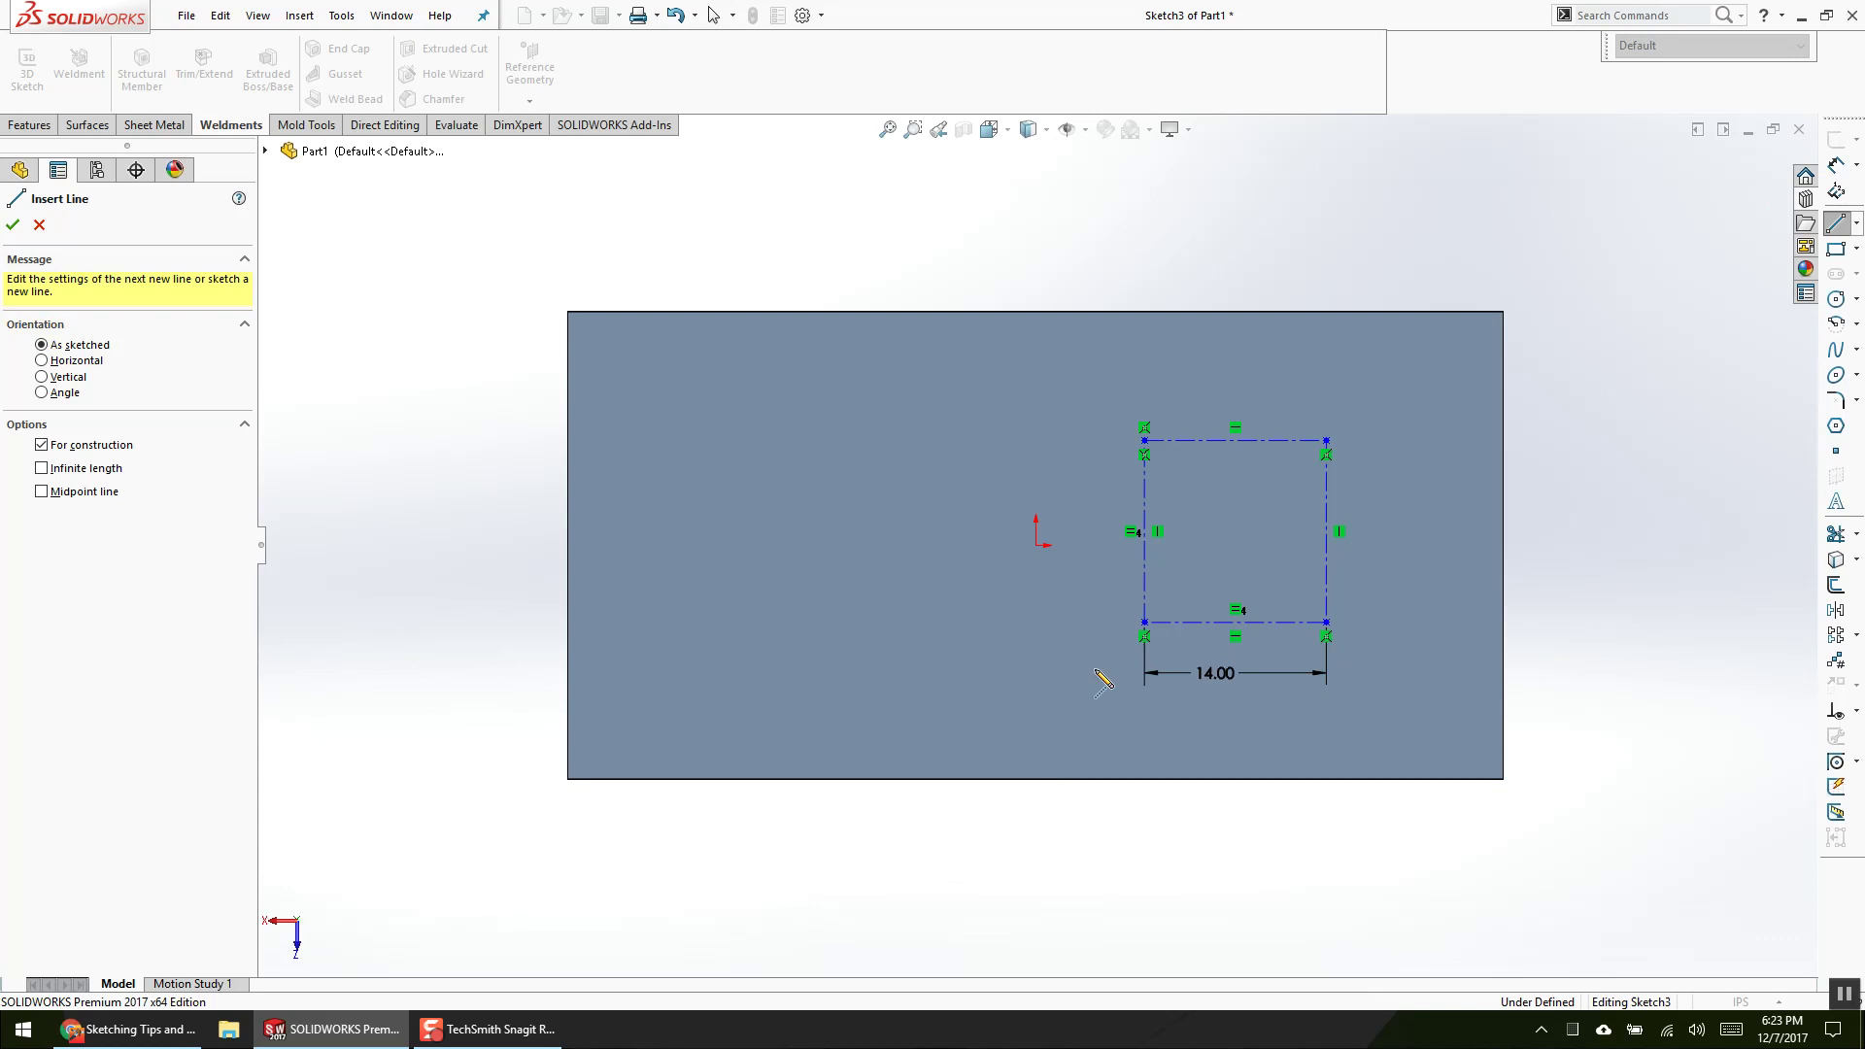
pyautogui.click(1145, 532)
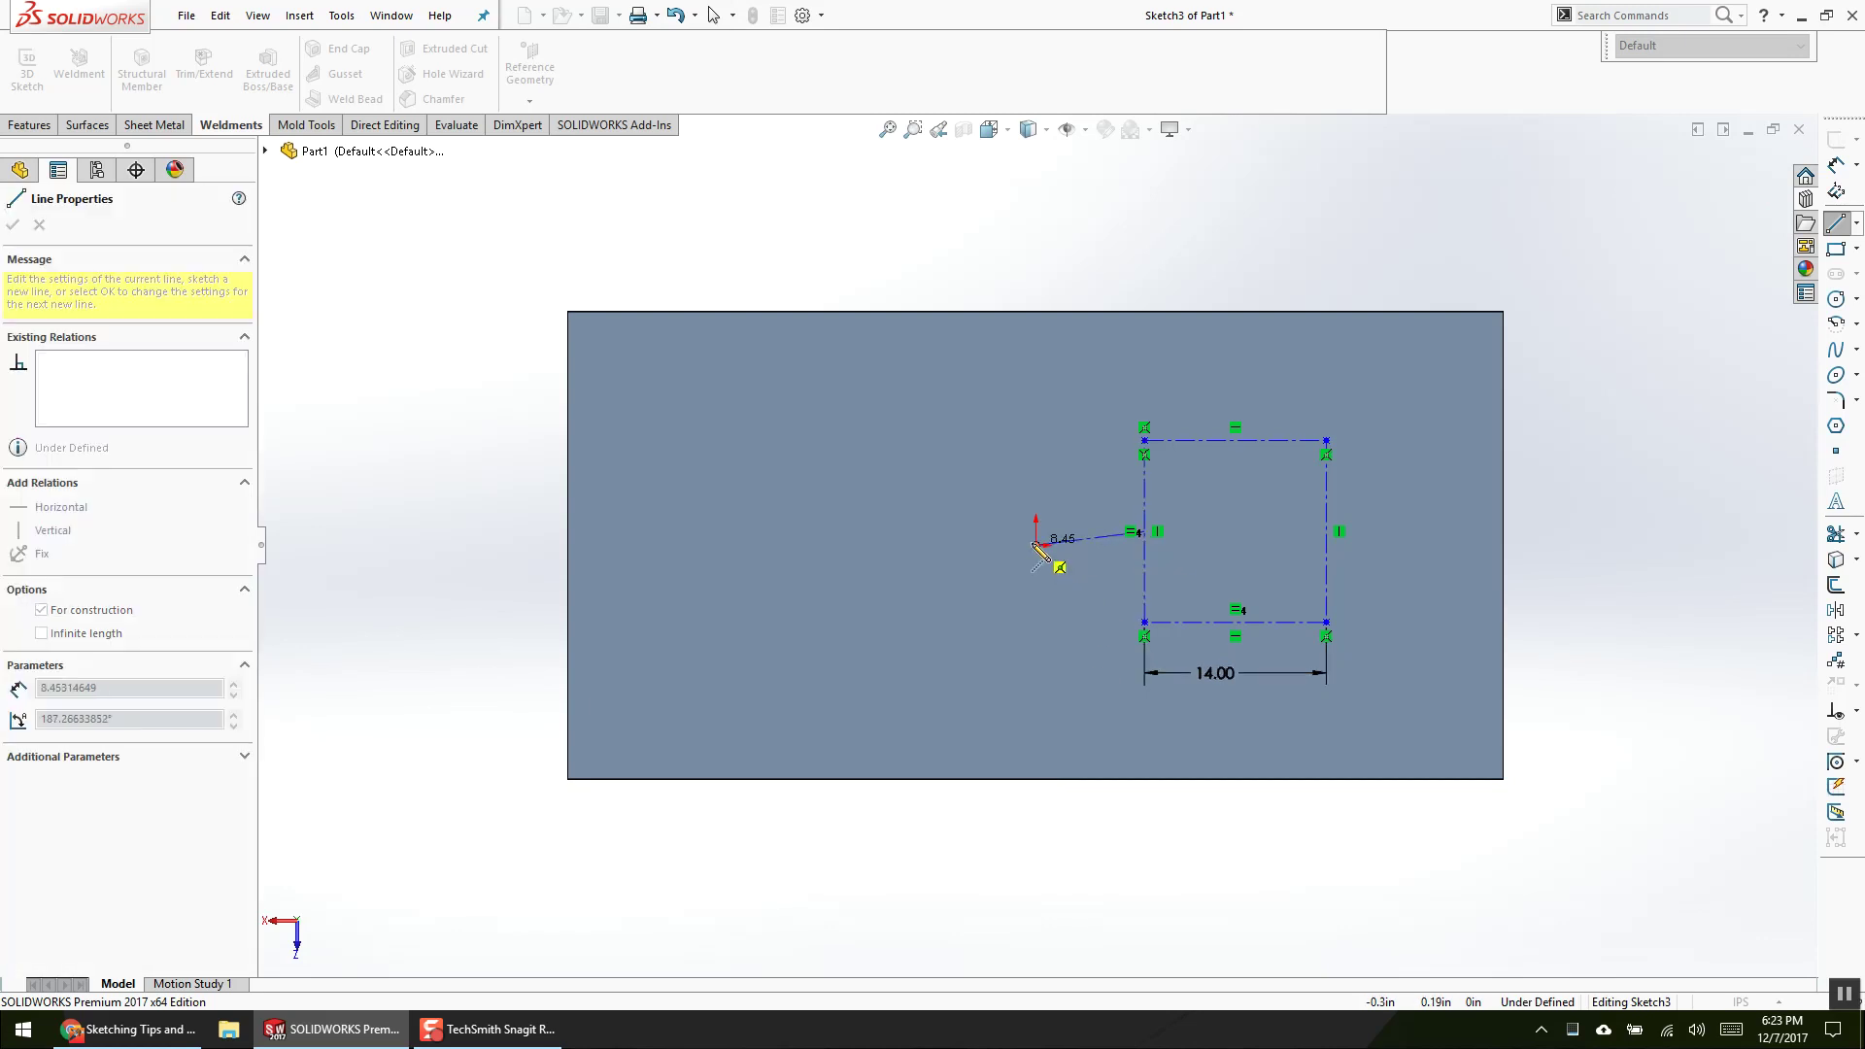
pyautogui.click(1036, 547)
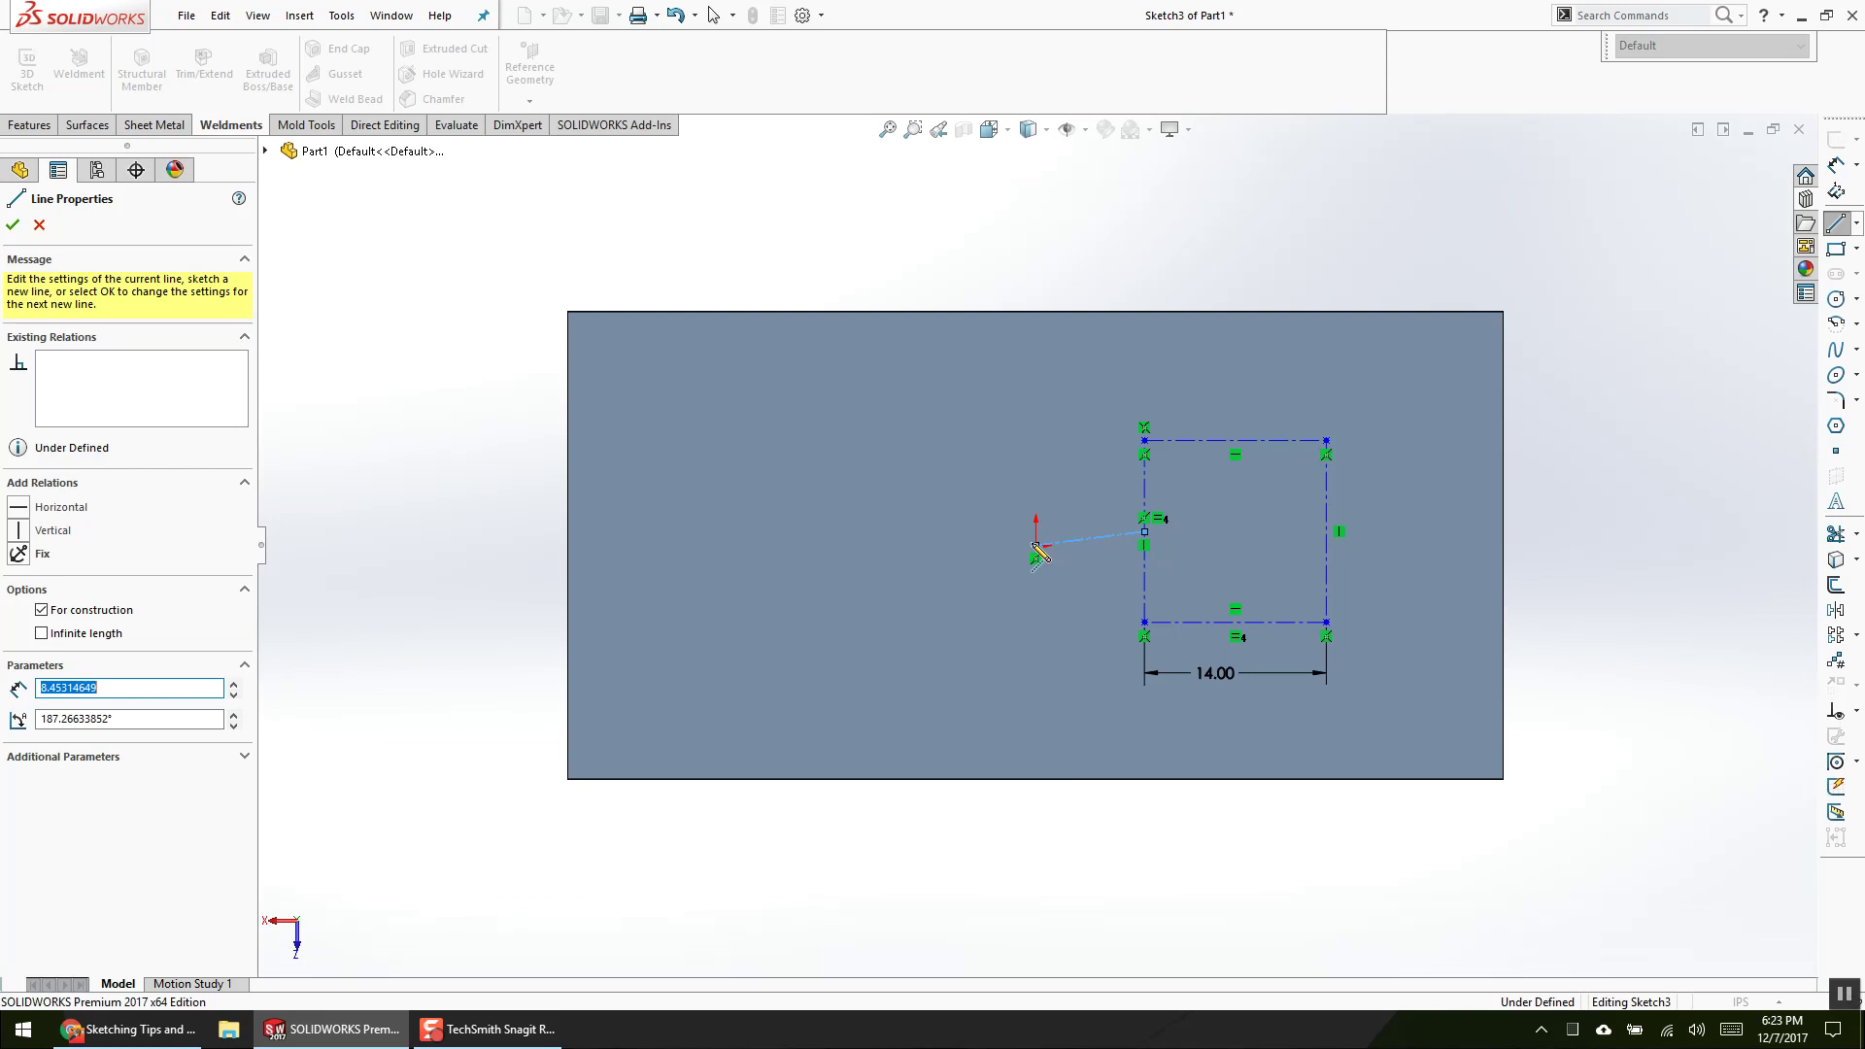
pyautogui.press('h')
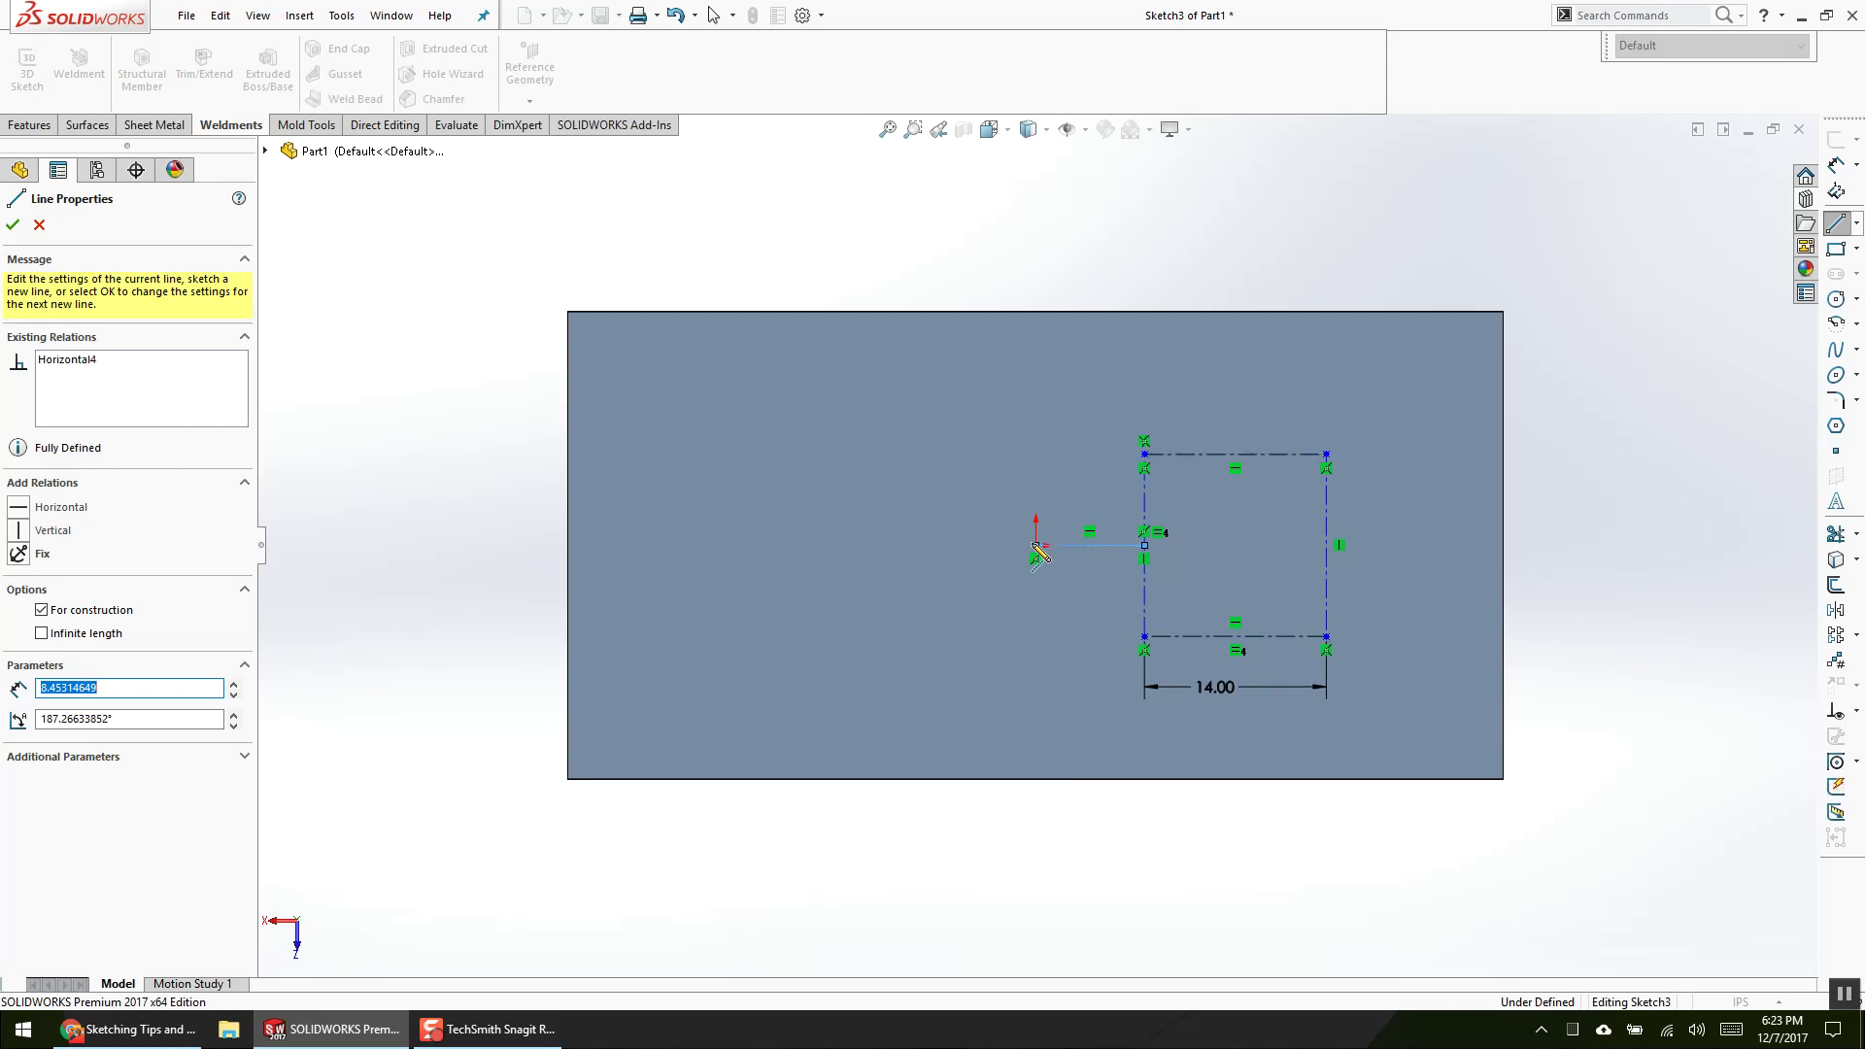
pyautogui.press('Escape')
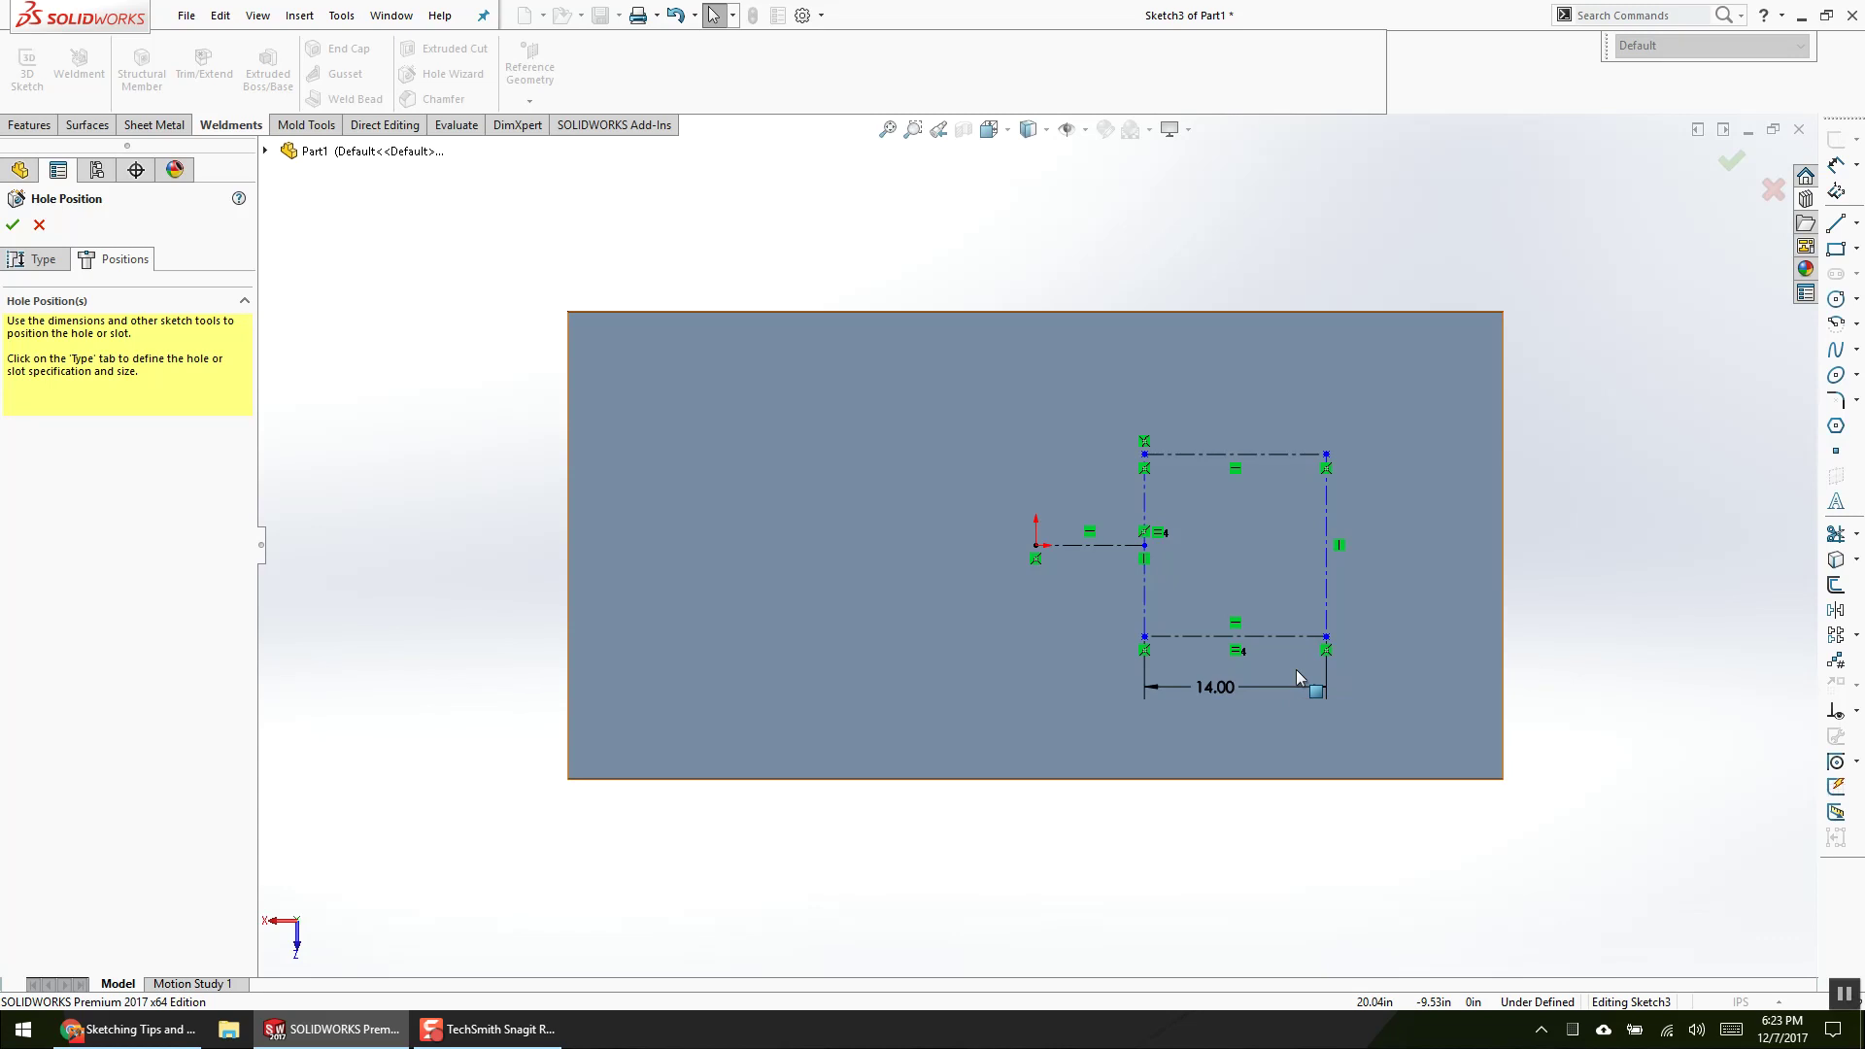
# Step: Set the construction square's horizontal dimension to 12 in
pyautogui.doubleClick(1214, 688)
pyautogui.write('12')
pyautogui.press('Return')
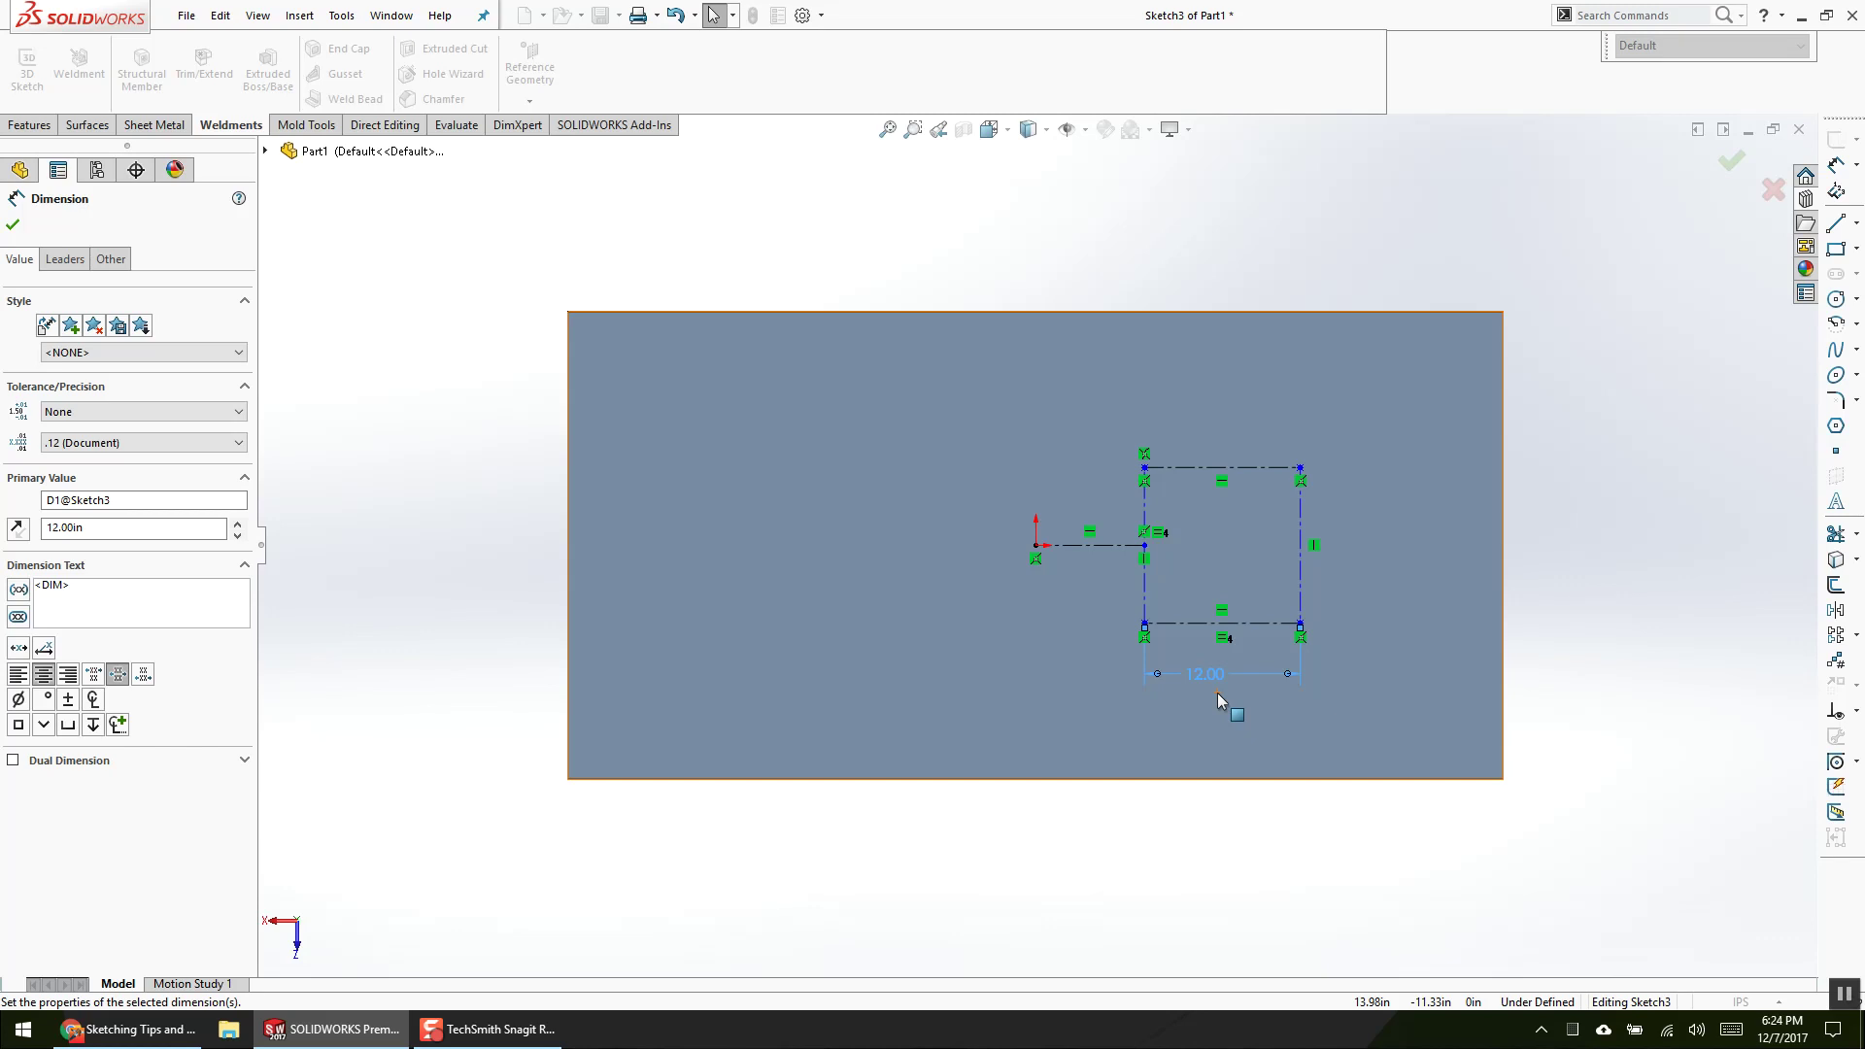
# Step: Delete the construction line to the origin and make the inner edge's midpoint horizontal with the origin
pyautogui.click(1101, 546)
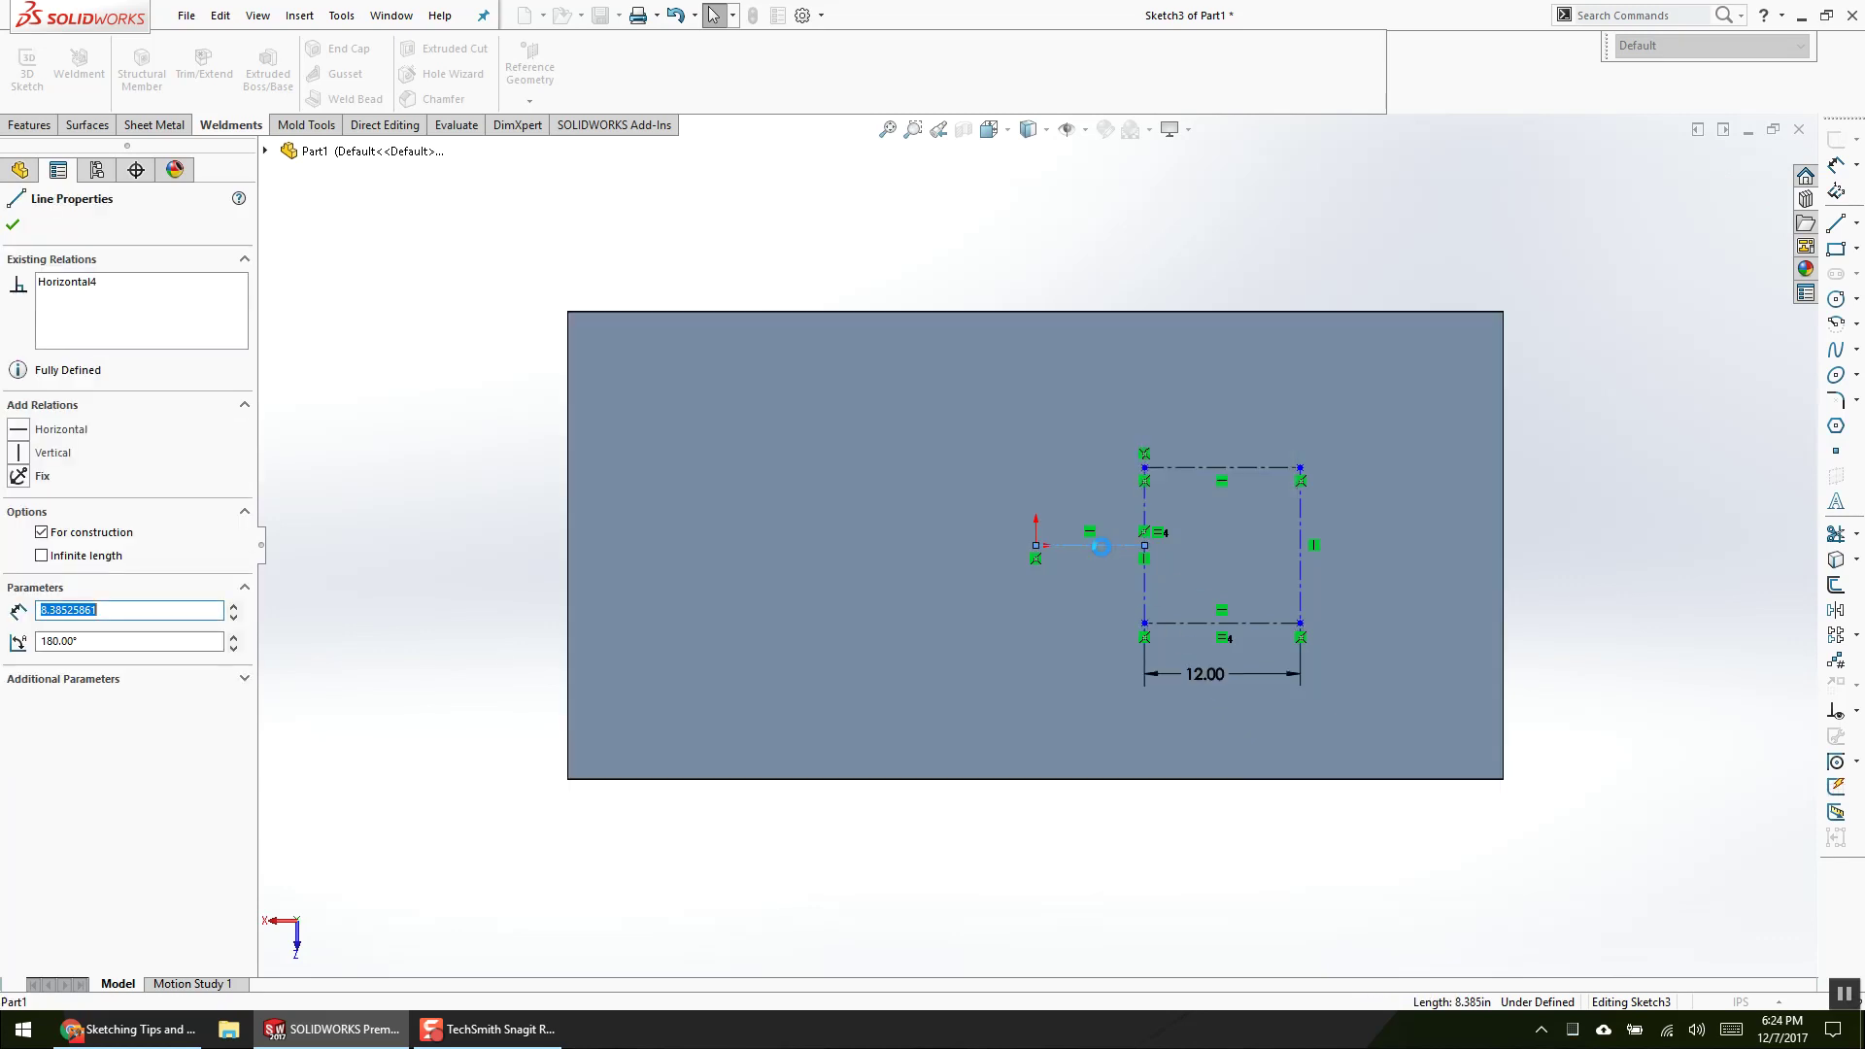
pyautogui.press('Delete')
pyautogui.click(1147, 550)
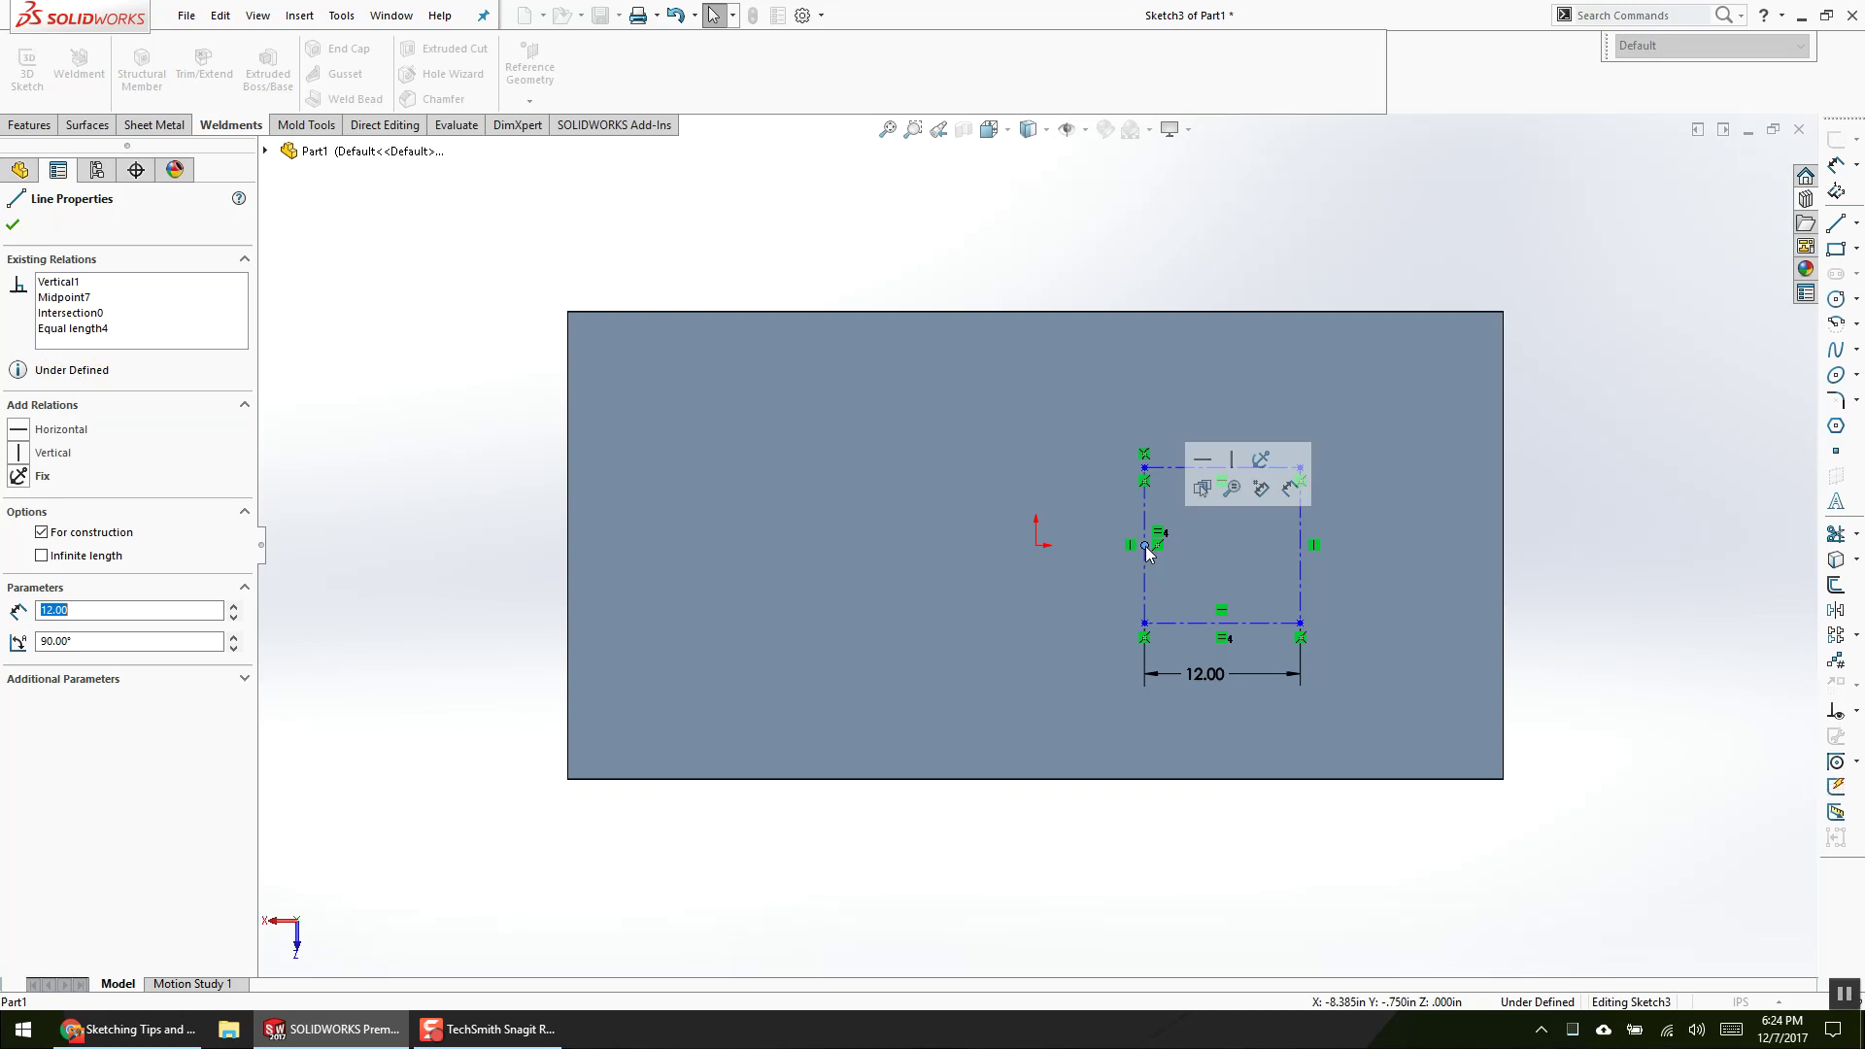
pyautogui.keyDown('ctrl'); pyautogui.click(1036, 546); pyautogui.keyUp('ctrl')
pyautogui.press('h')
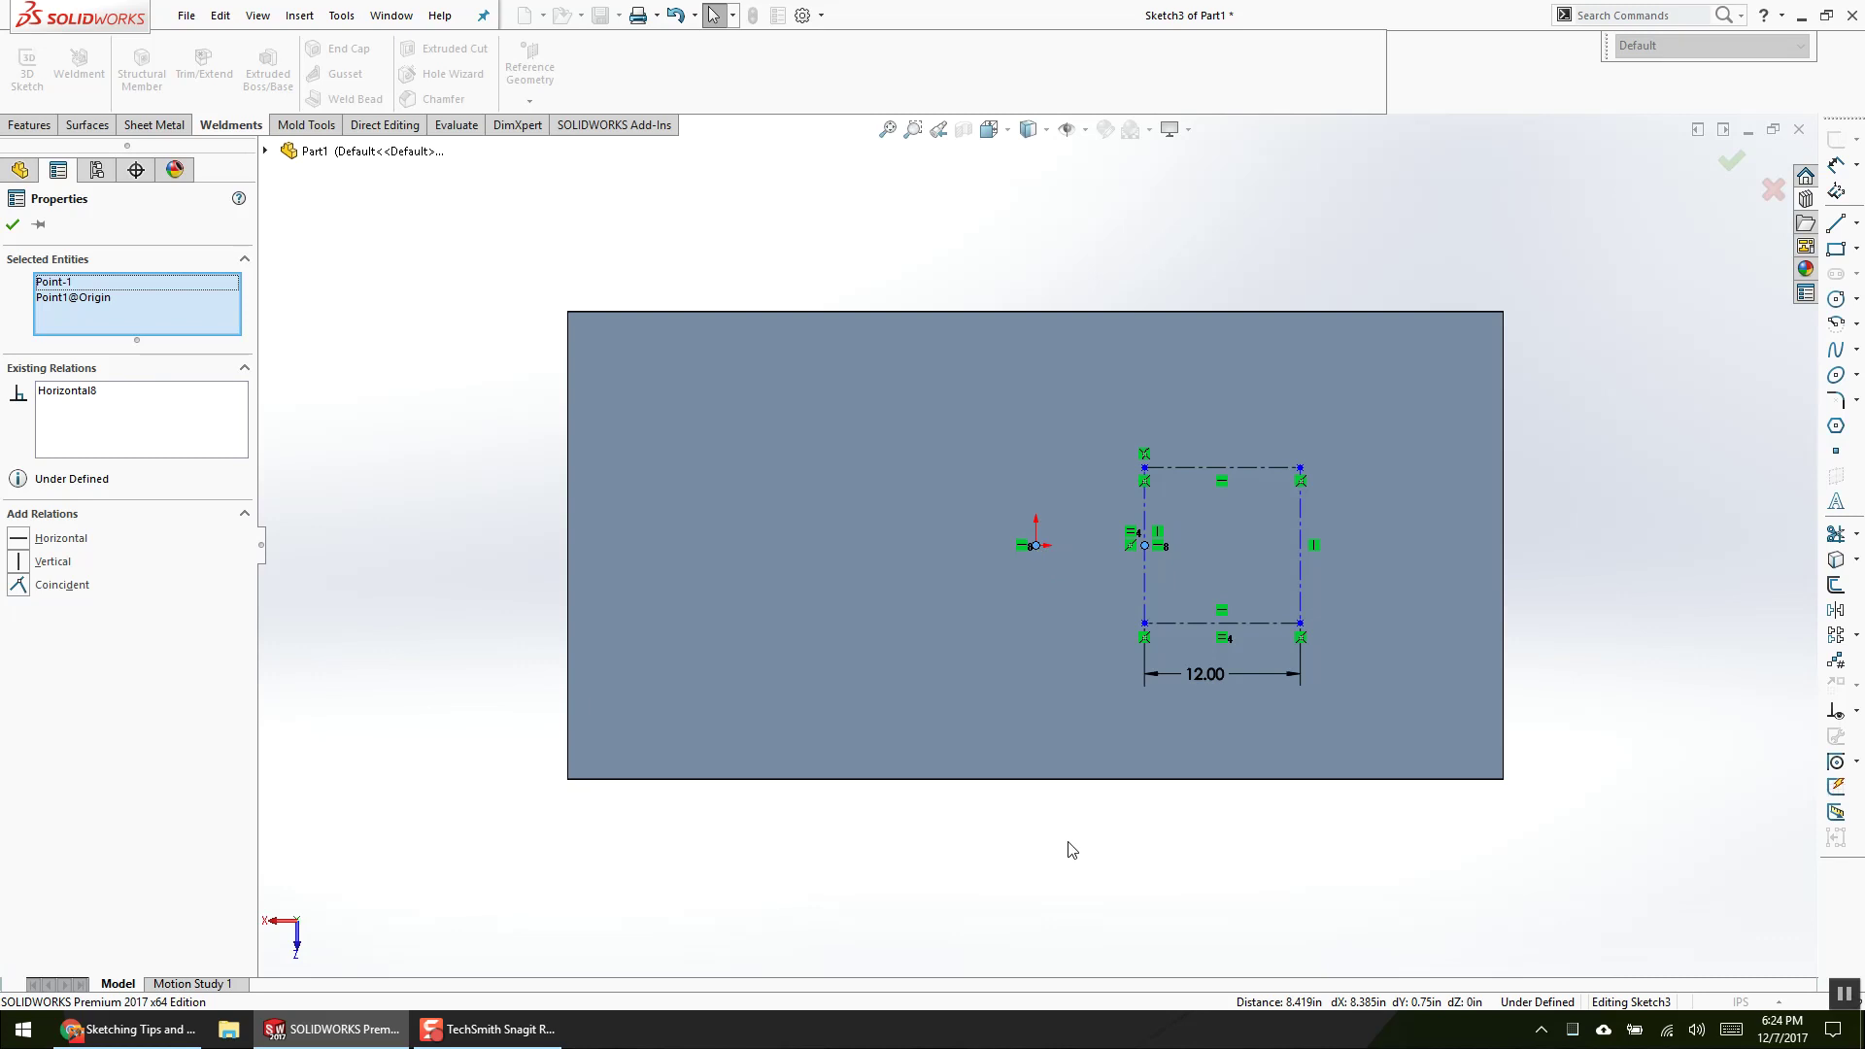
# Step: Replace the horizontal relation with a horizontal construction line from the inner edge's midpoint to the origin
pyautogui.rightClick(1036, 719)
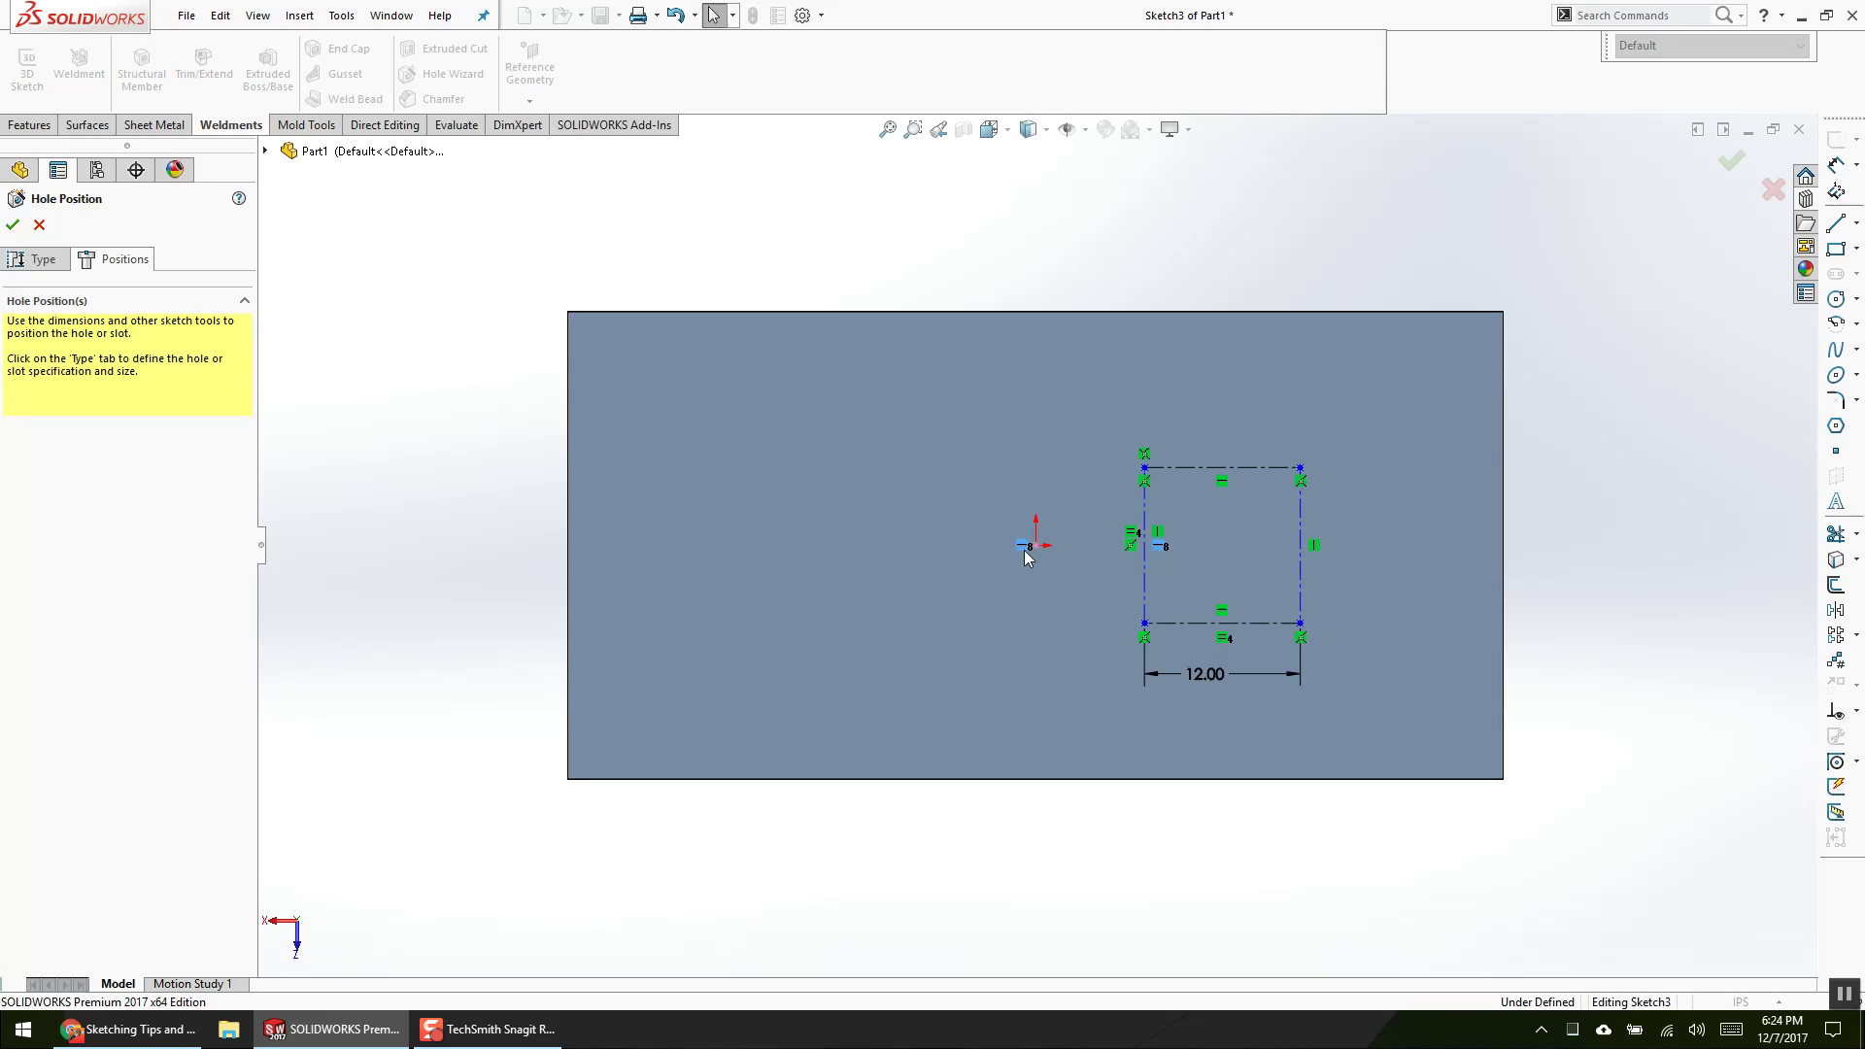
pyautogui.press('l')
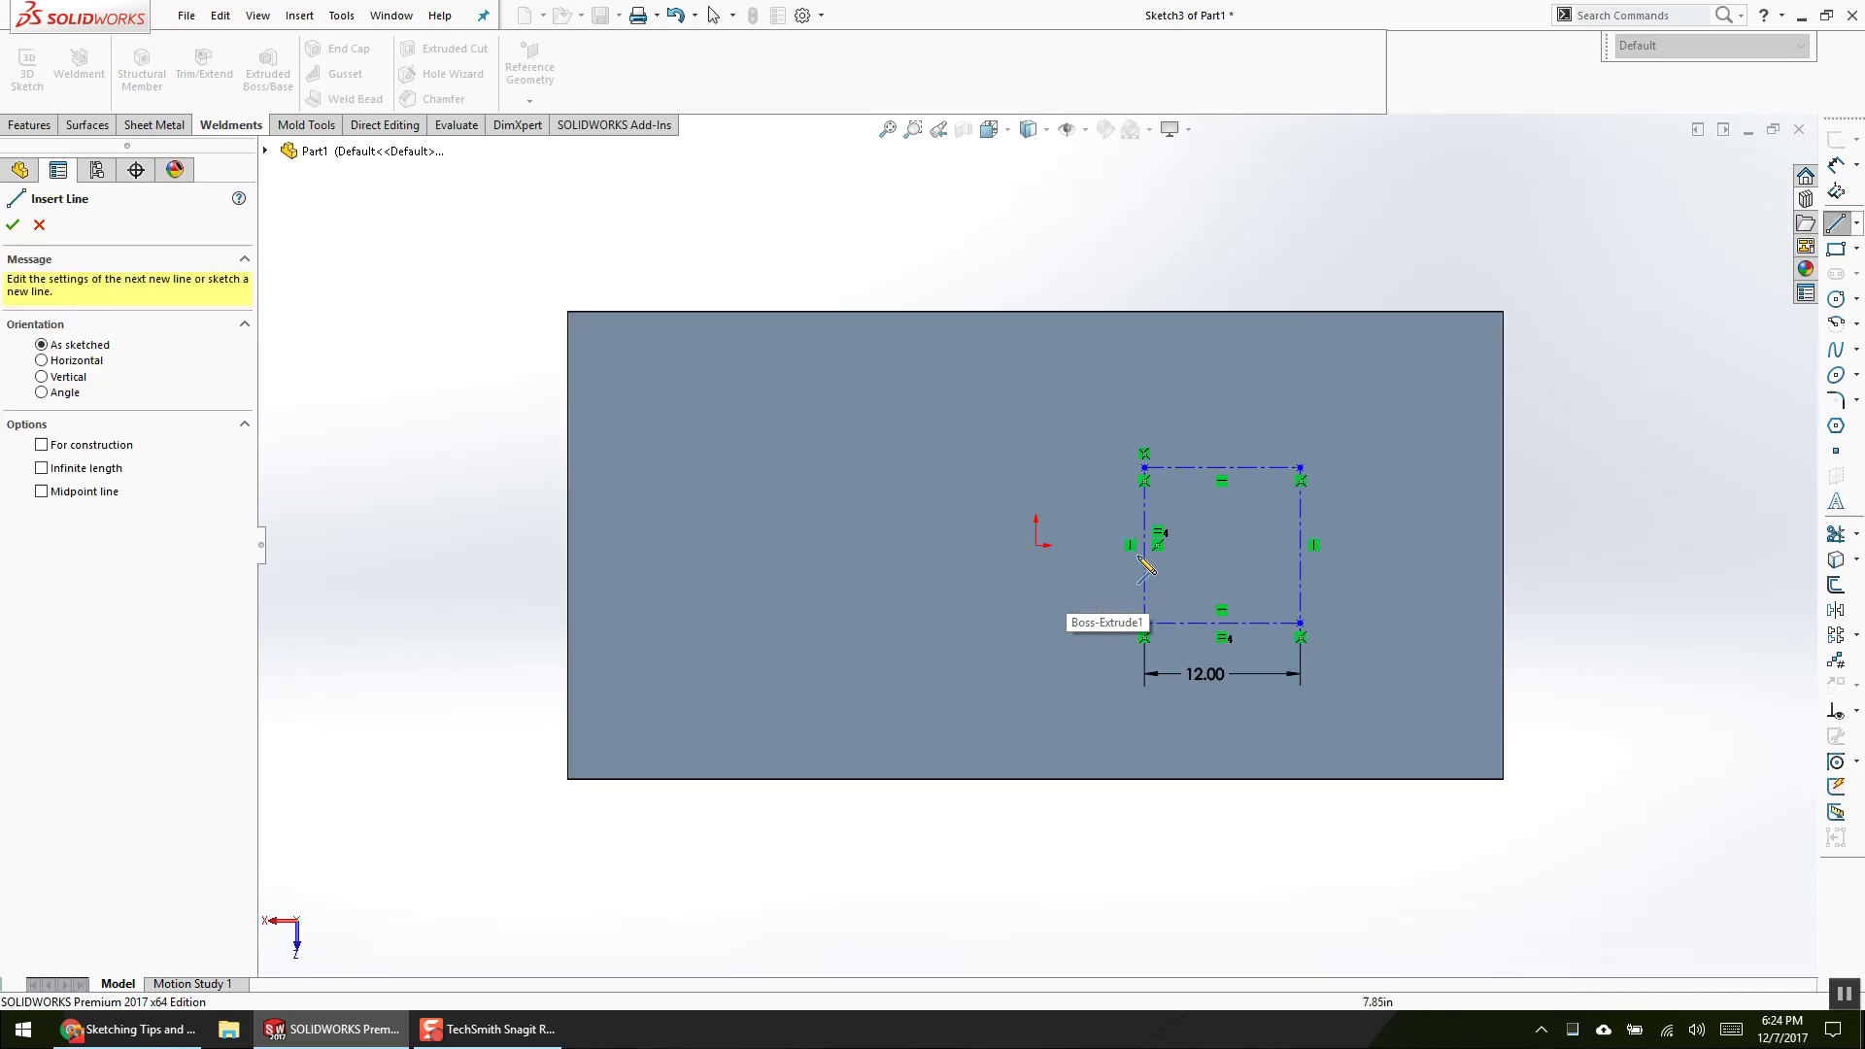
pyautogui.click(1145, 545)
pyautogui.click(1036, 545)
pyautogui.press('Escape')
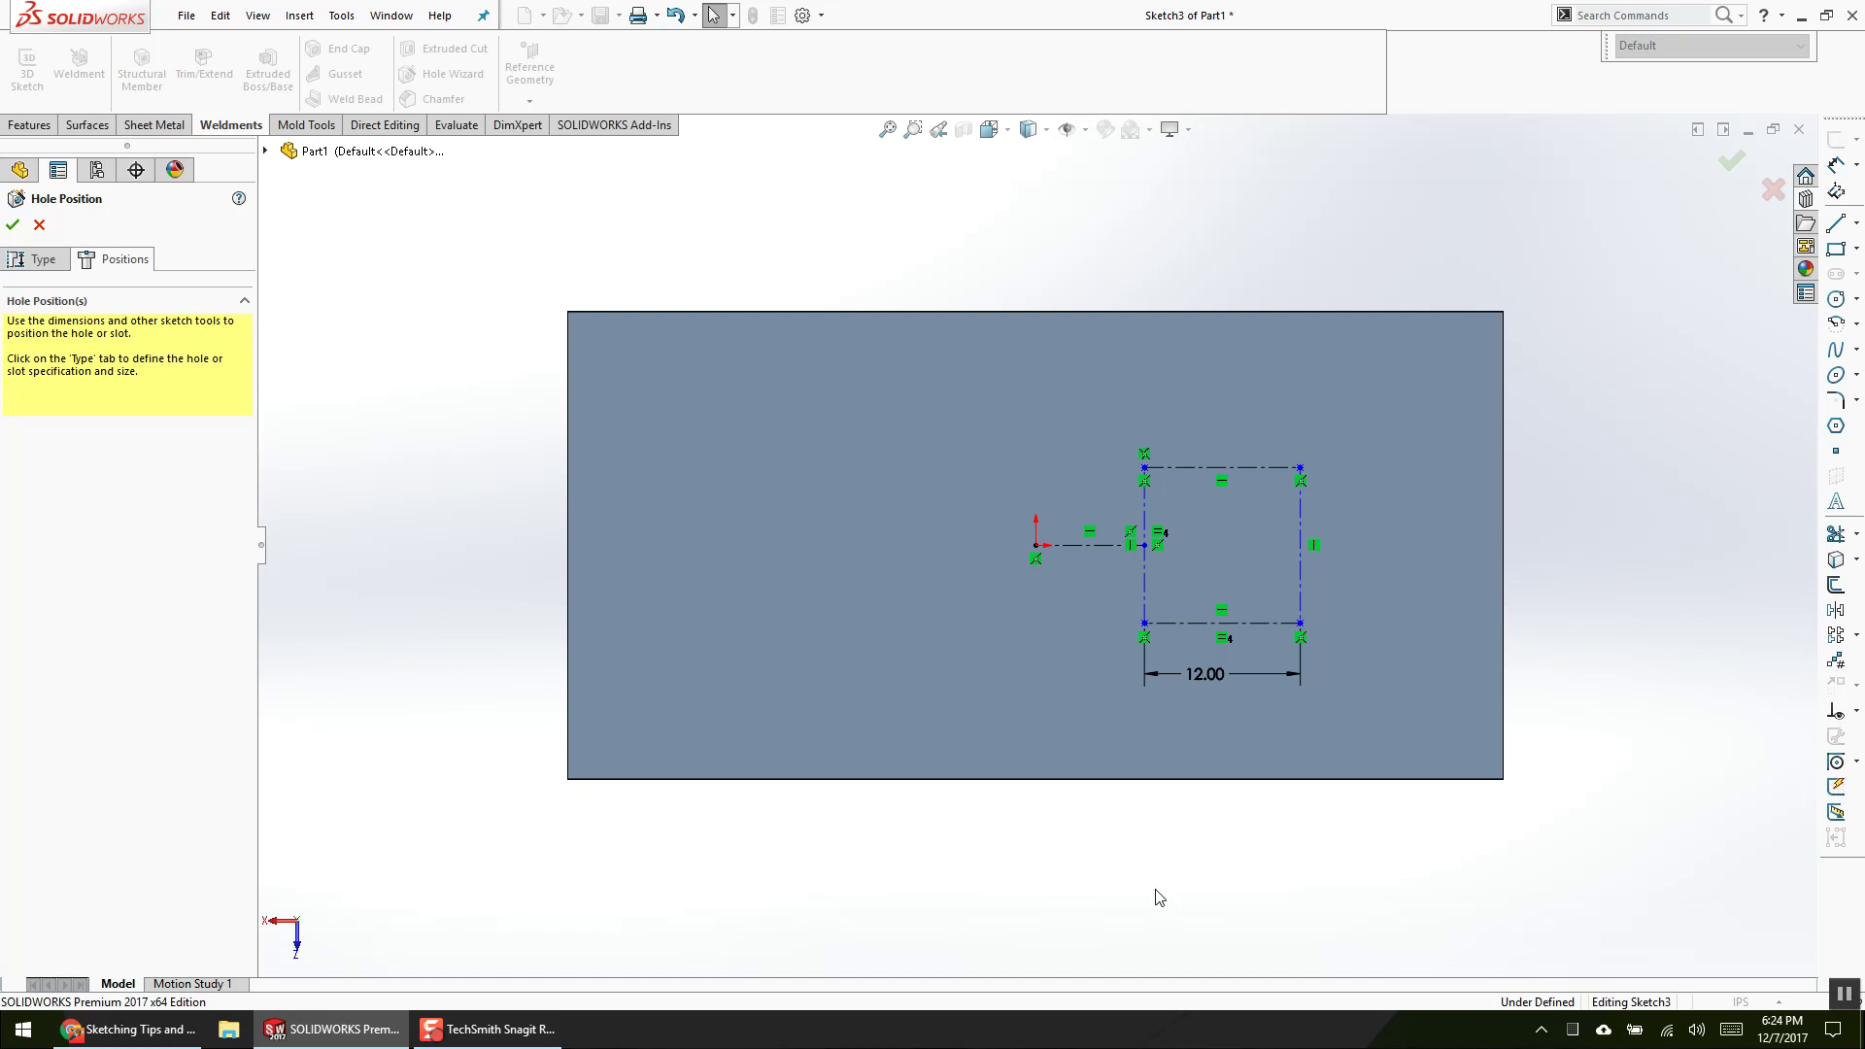
# Step: Undo the construction line and delete the horizontal relation between the inner edge's midpoint and the origin
pyautogui.hotkey('ctrl', 'z')
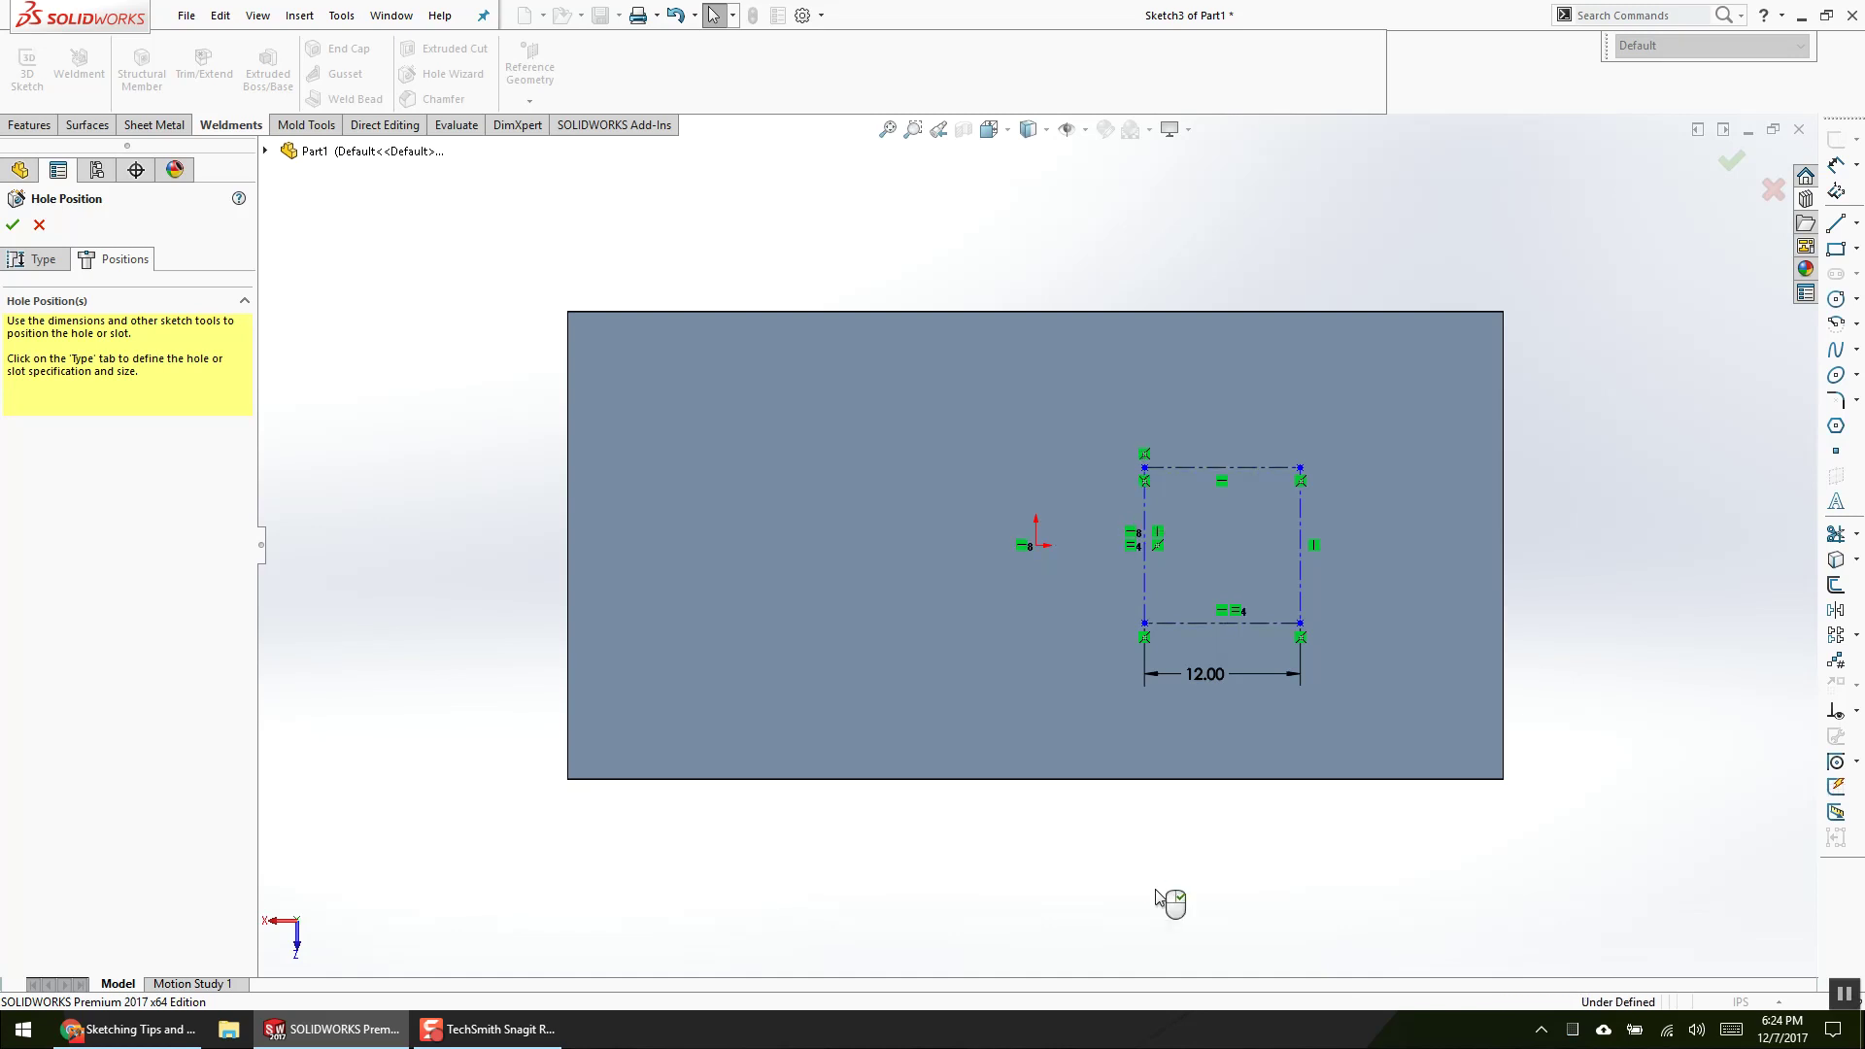
pyautogui.scroll(-5, 1185, 550)
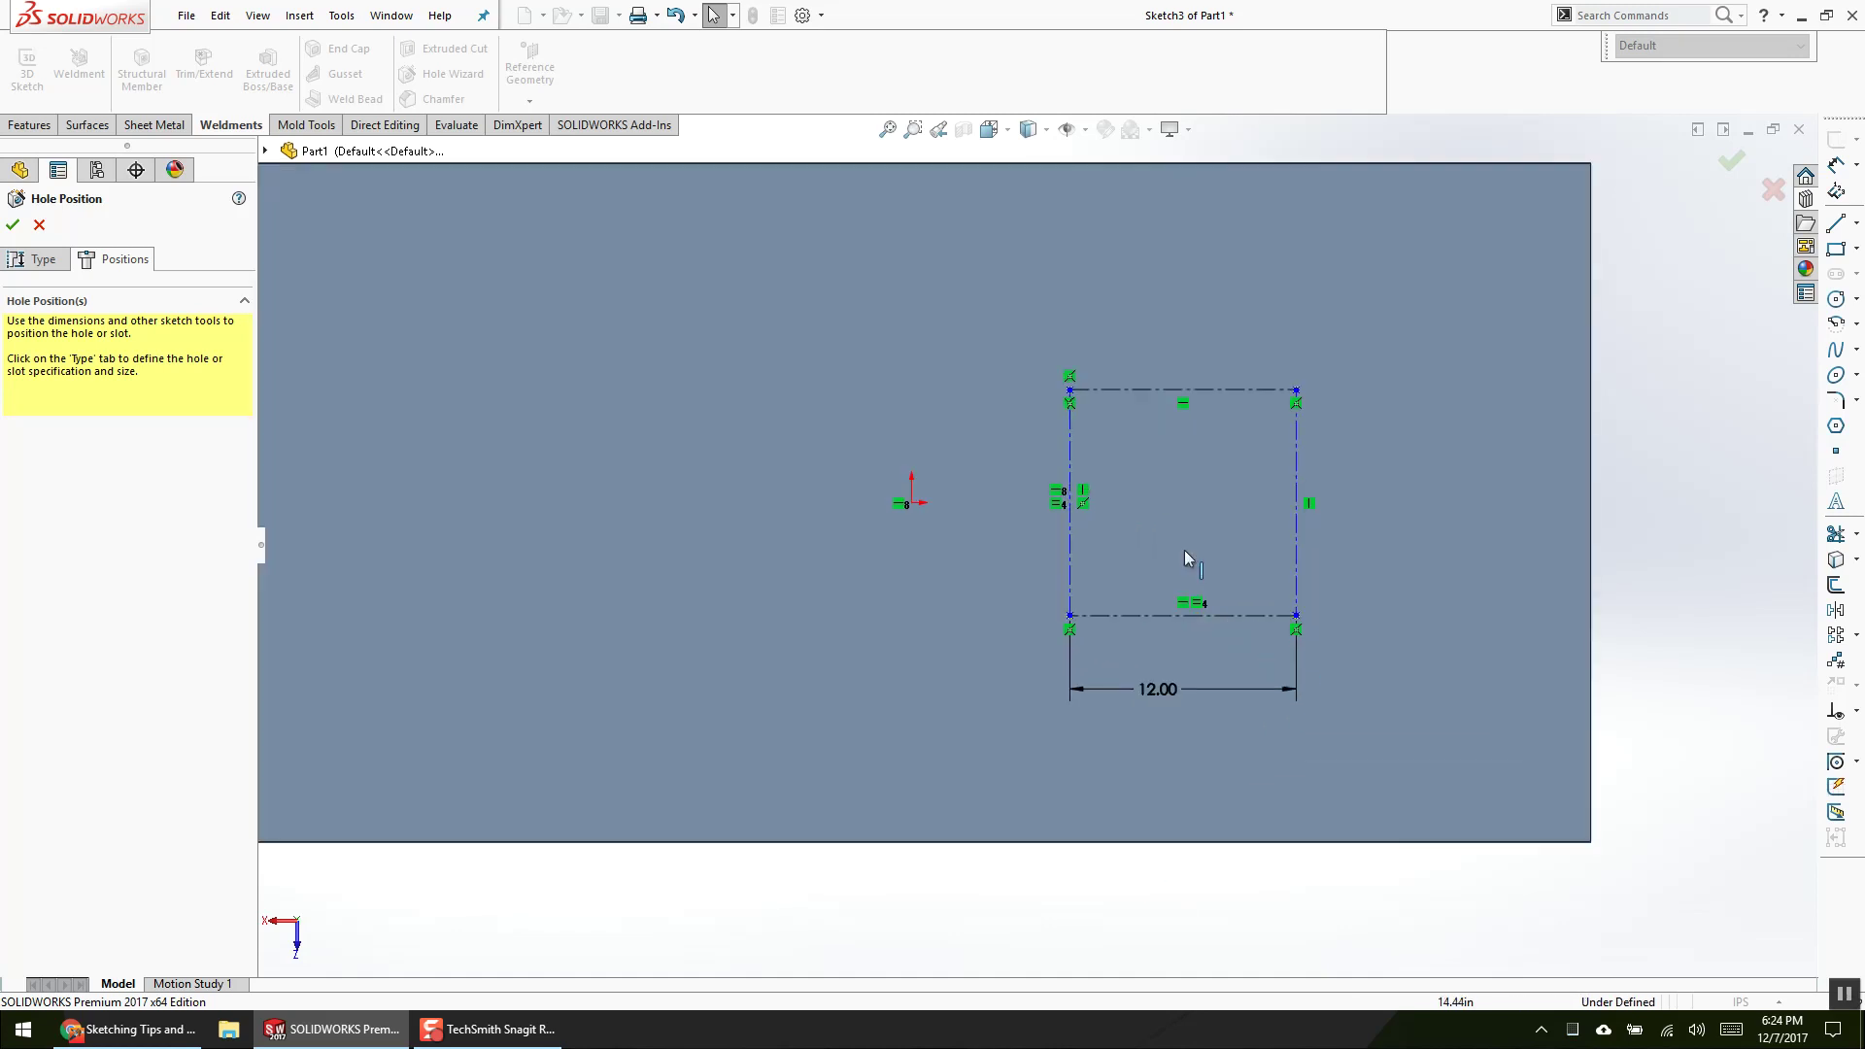
pyautogui.scroll(-3, 1227, 503)
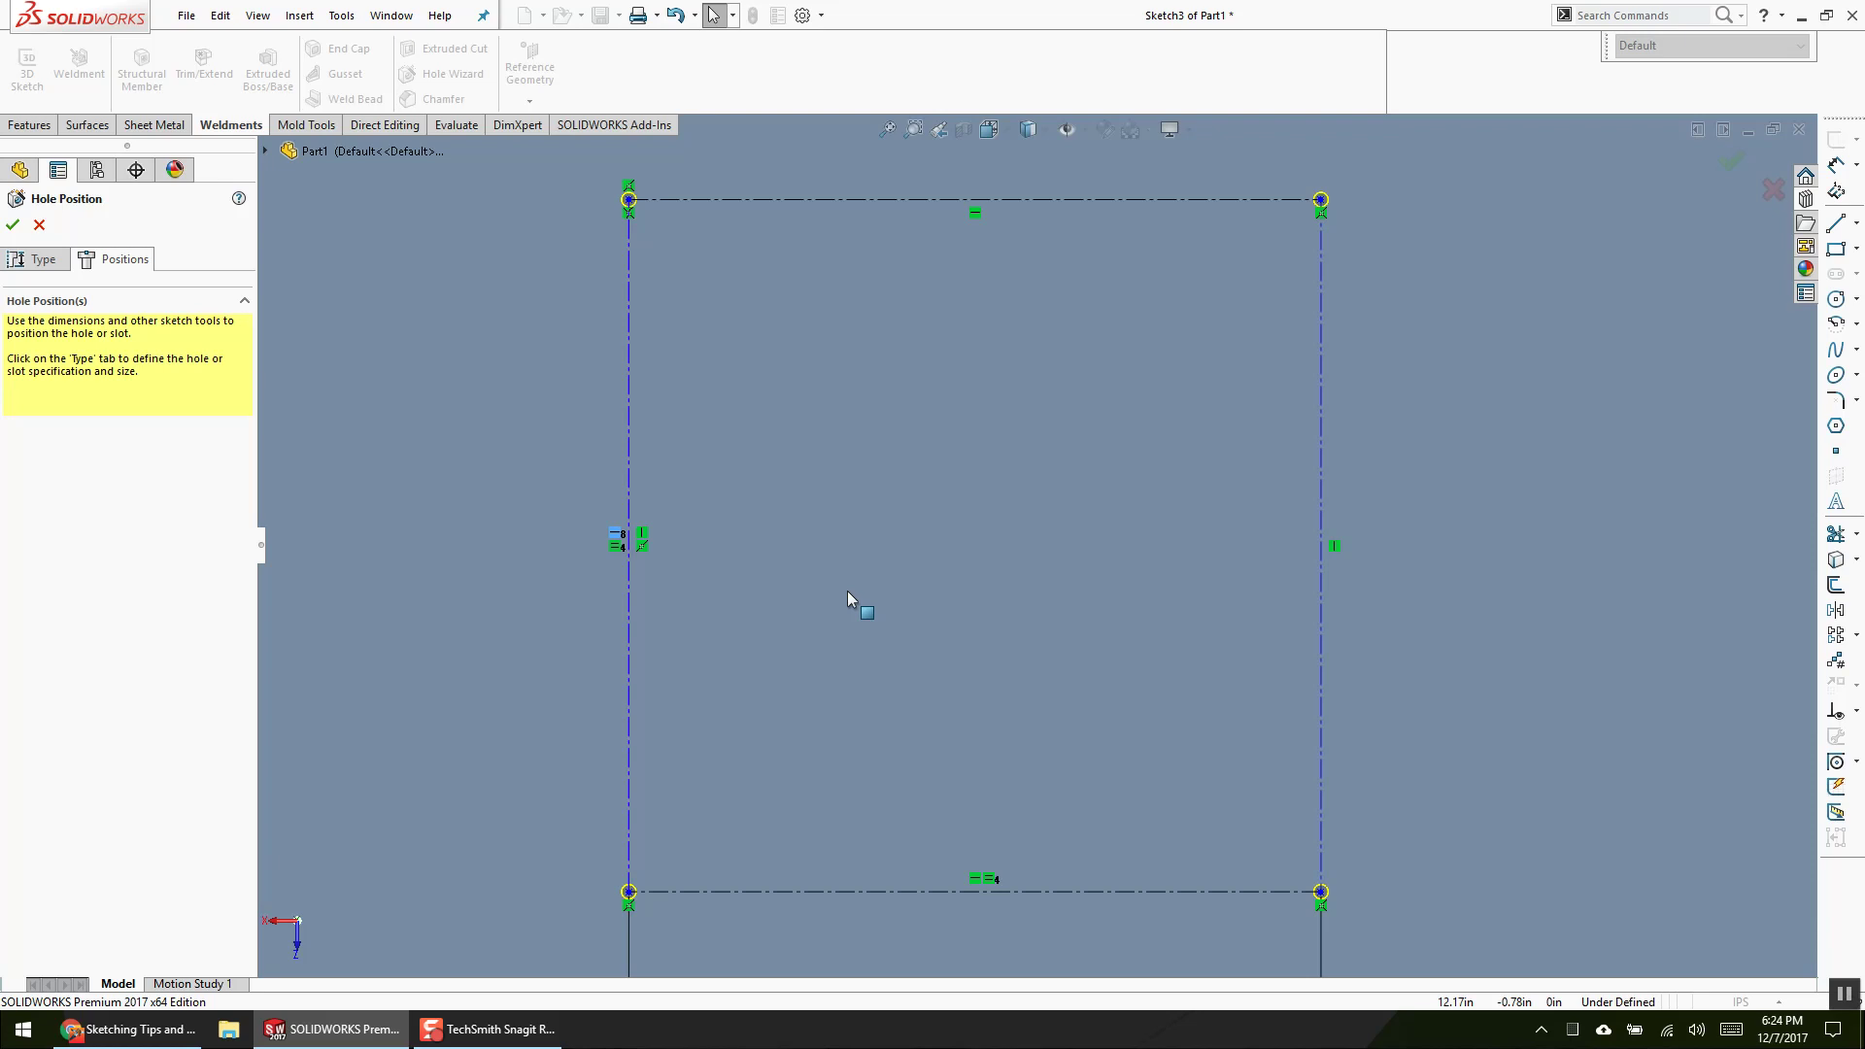
pyautogui.press('Delete')
# Step: Redraw the horizontal construction line from the midpoint of the square's inner edge to the origin
pyautogui.scroll(5, 847, 590)
pyautogui.scroll(-1, 843, 574)
pyautogui.scroll(-1, 841, 587)
pyautogui.press('c')
pyautogui.moveTo(909, 533); pyautogui.dragTo(627, 534)
pyautogui.press('Escape')
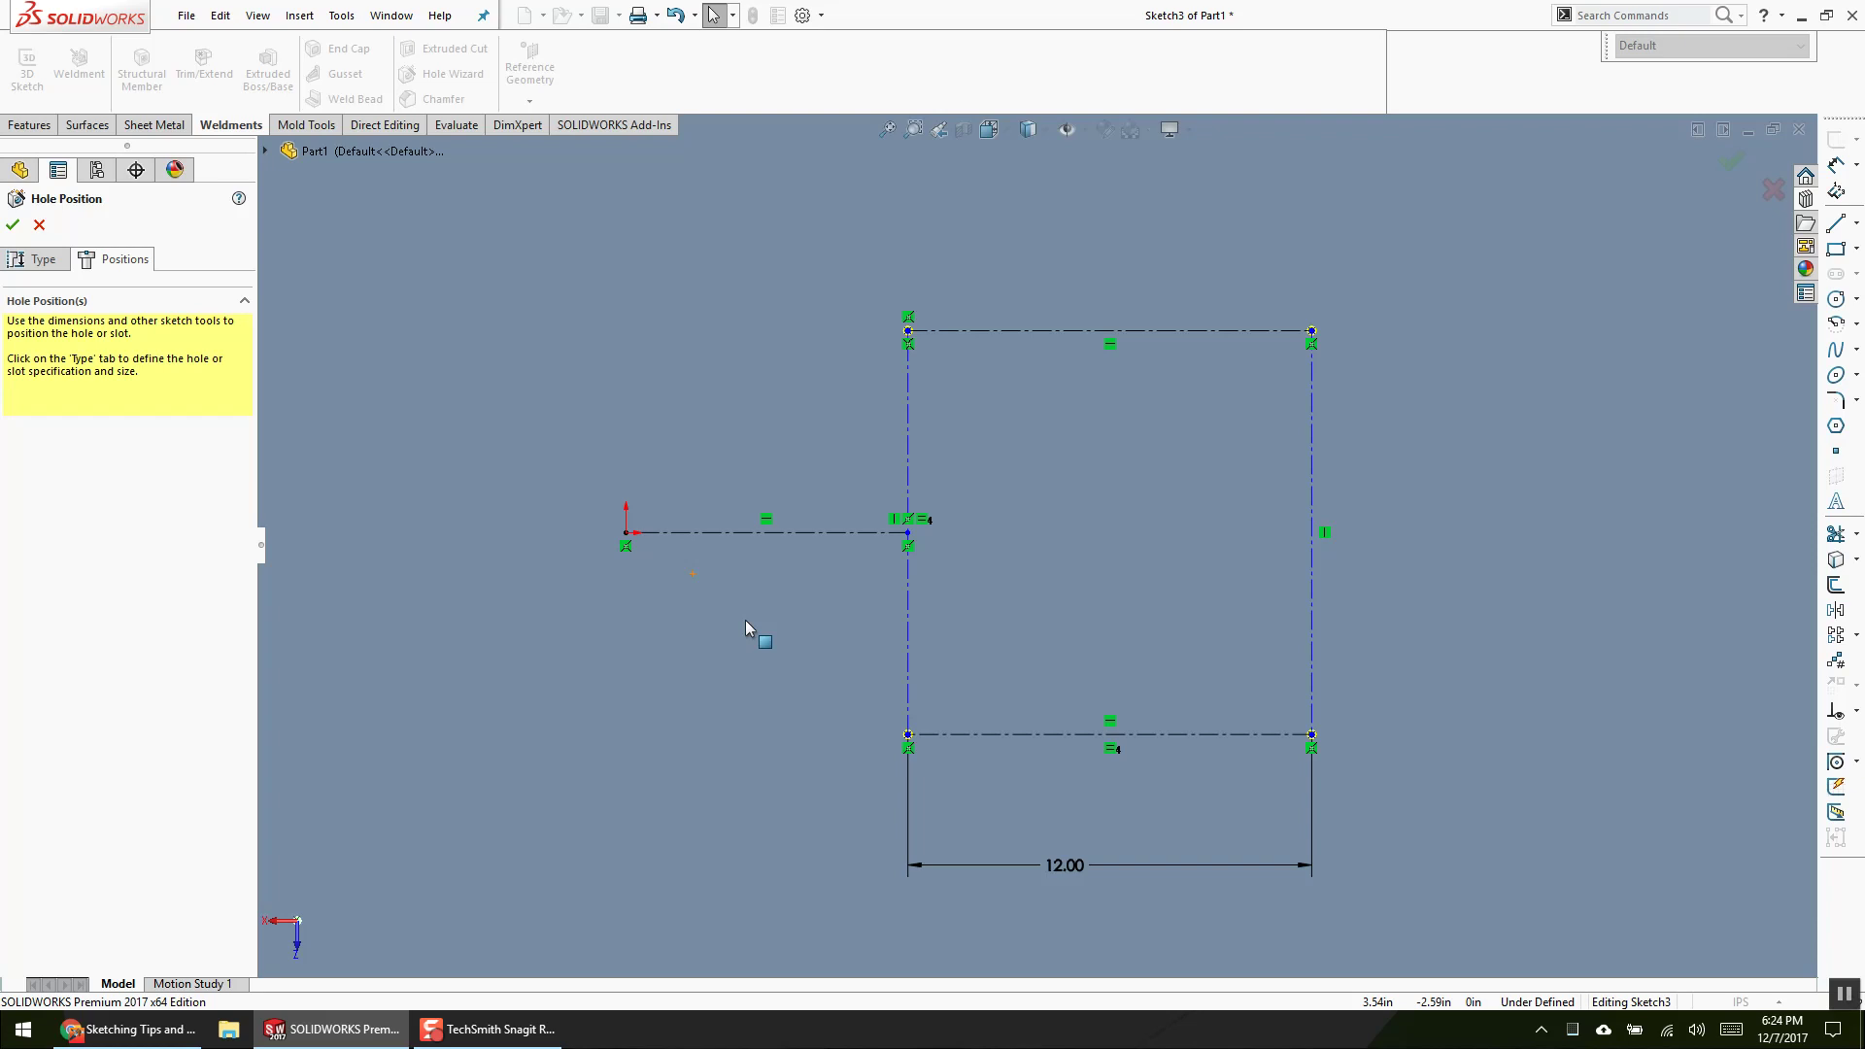
pyautogui.scroll(4, 738, 610)
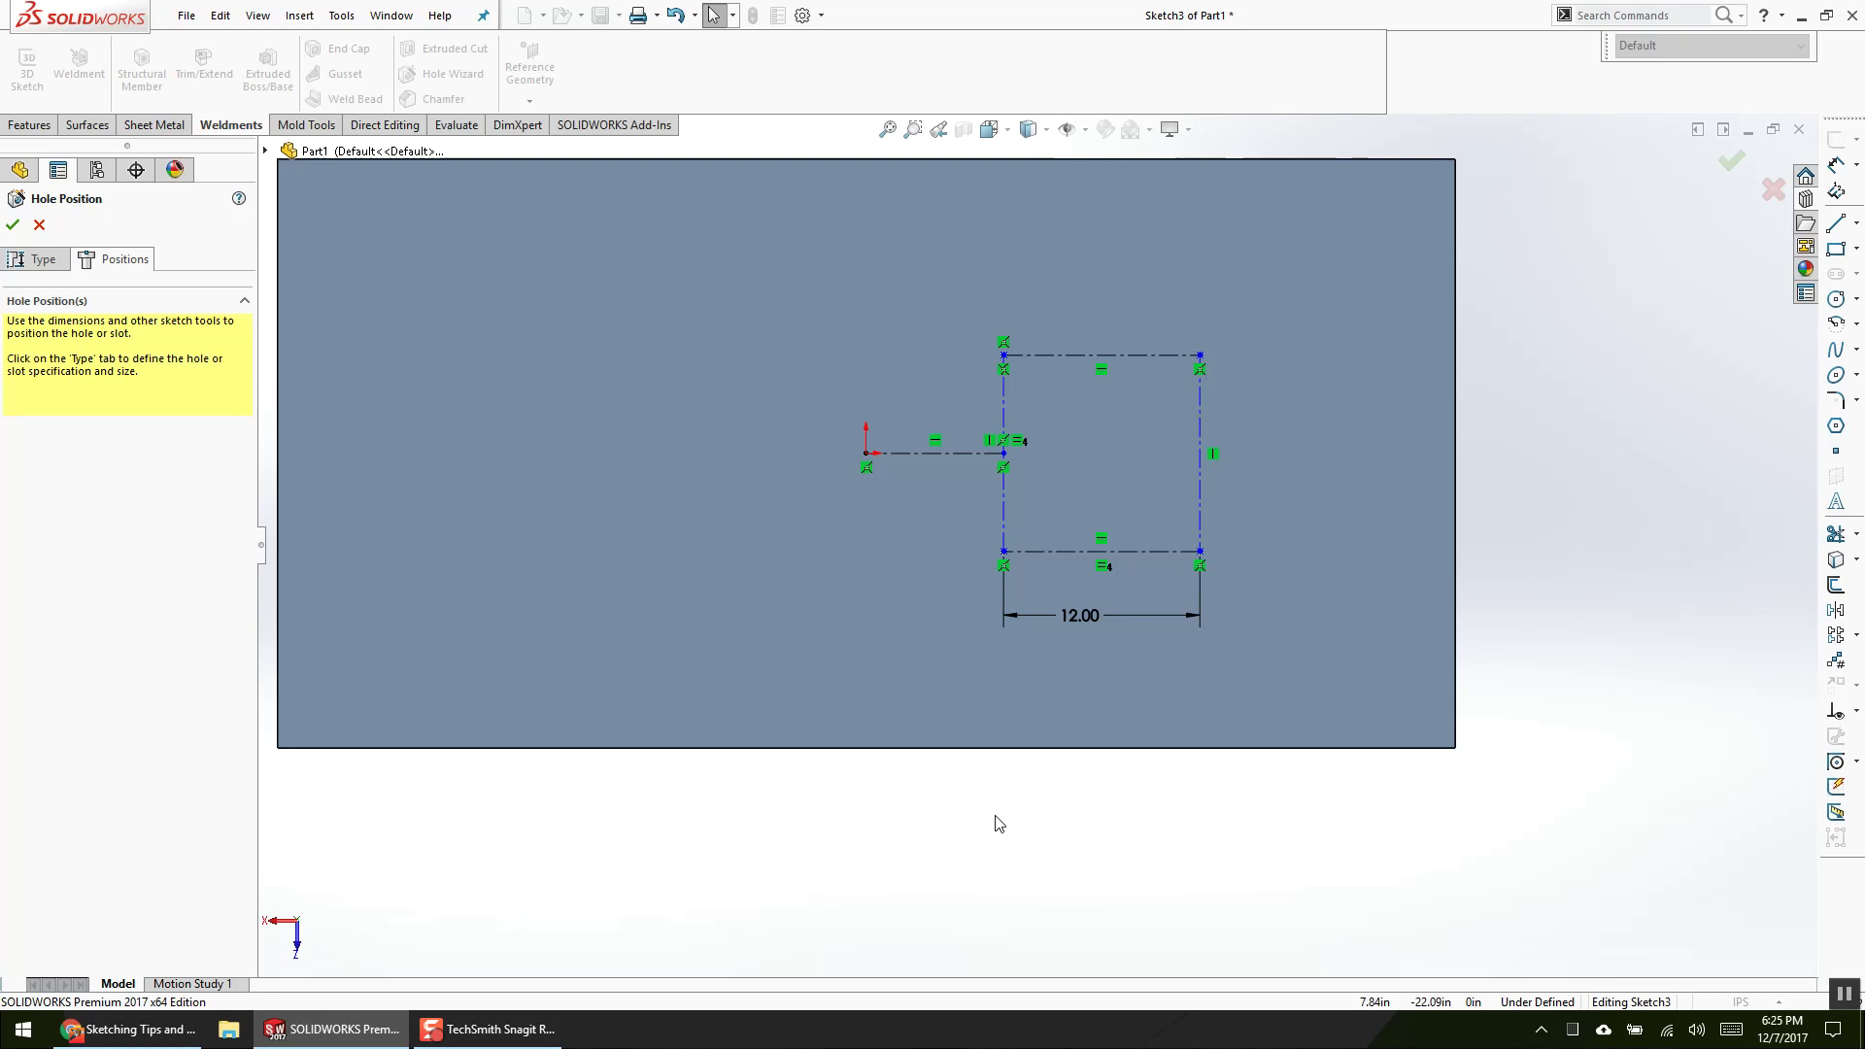
pyautogui.scroll(2, 1000, 824)
pyautogui.press('l')
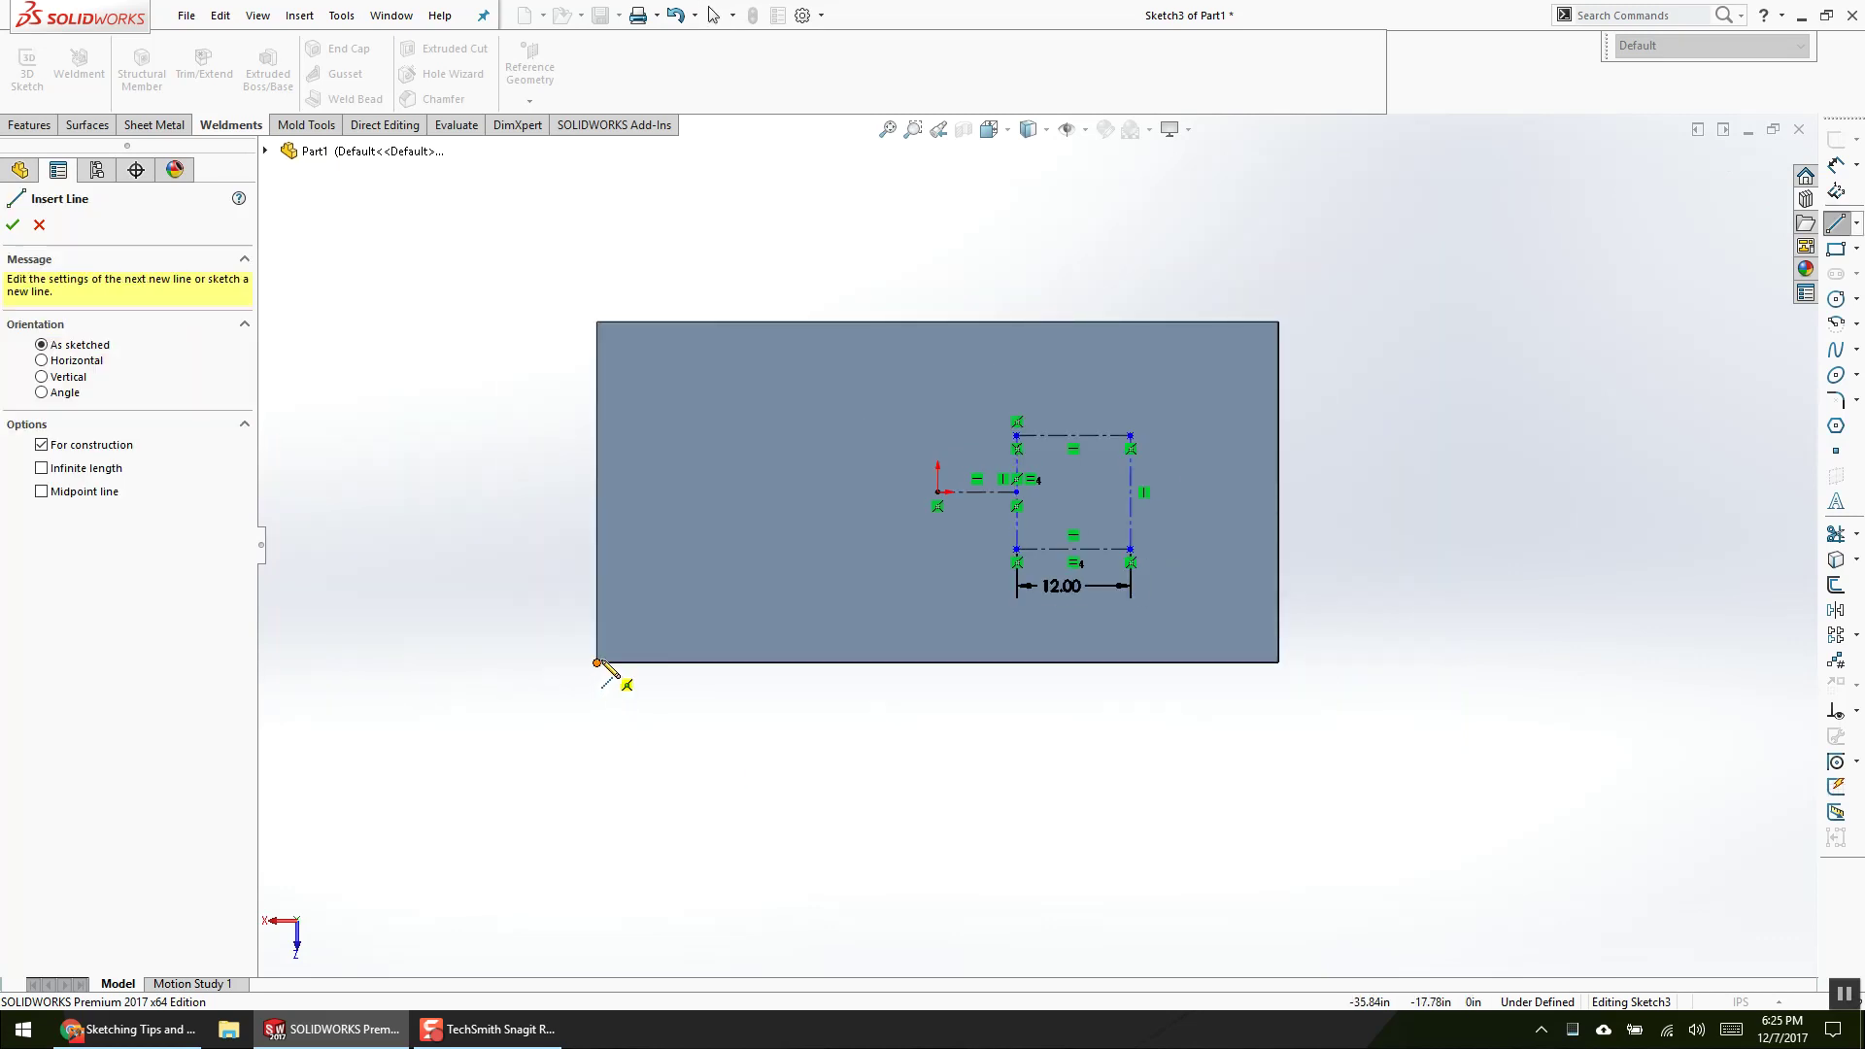
pyautogui.click(597, 663)
pyautogui.press('Escape')
# Step: Delete the horizontal construction line between the square and the origin
pyautogui.scroll(-3, 1059, 528)
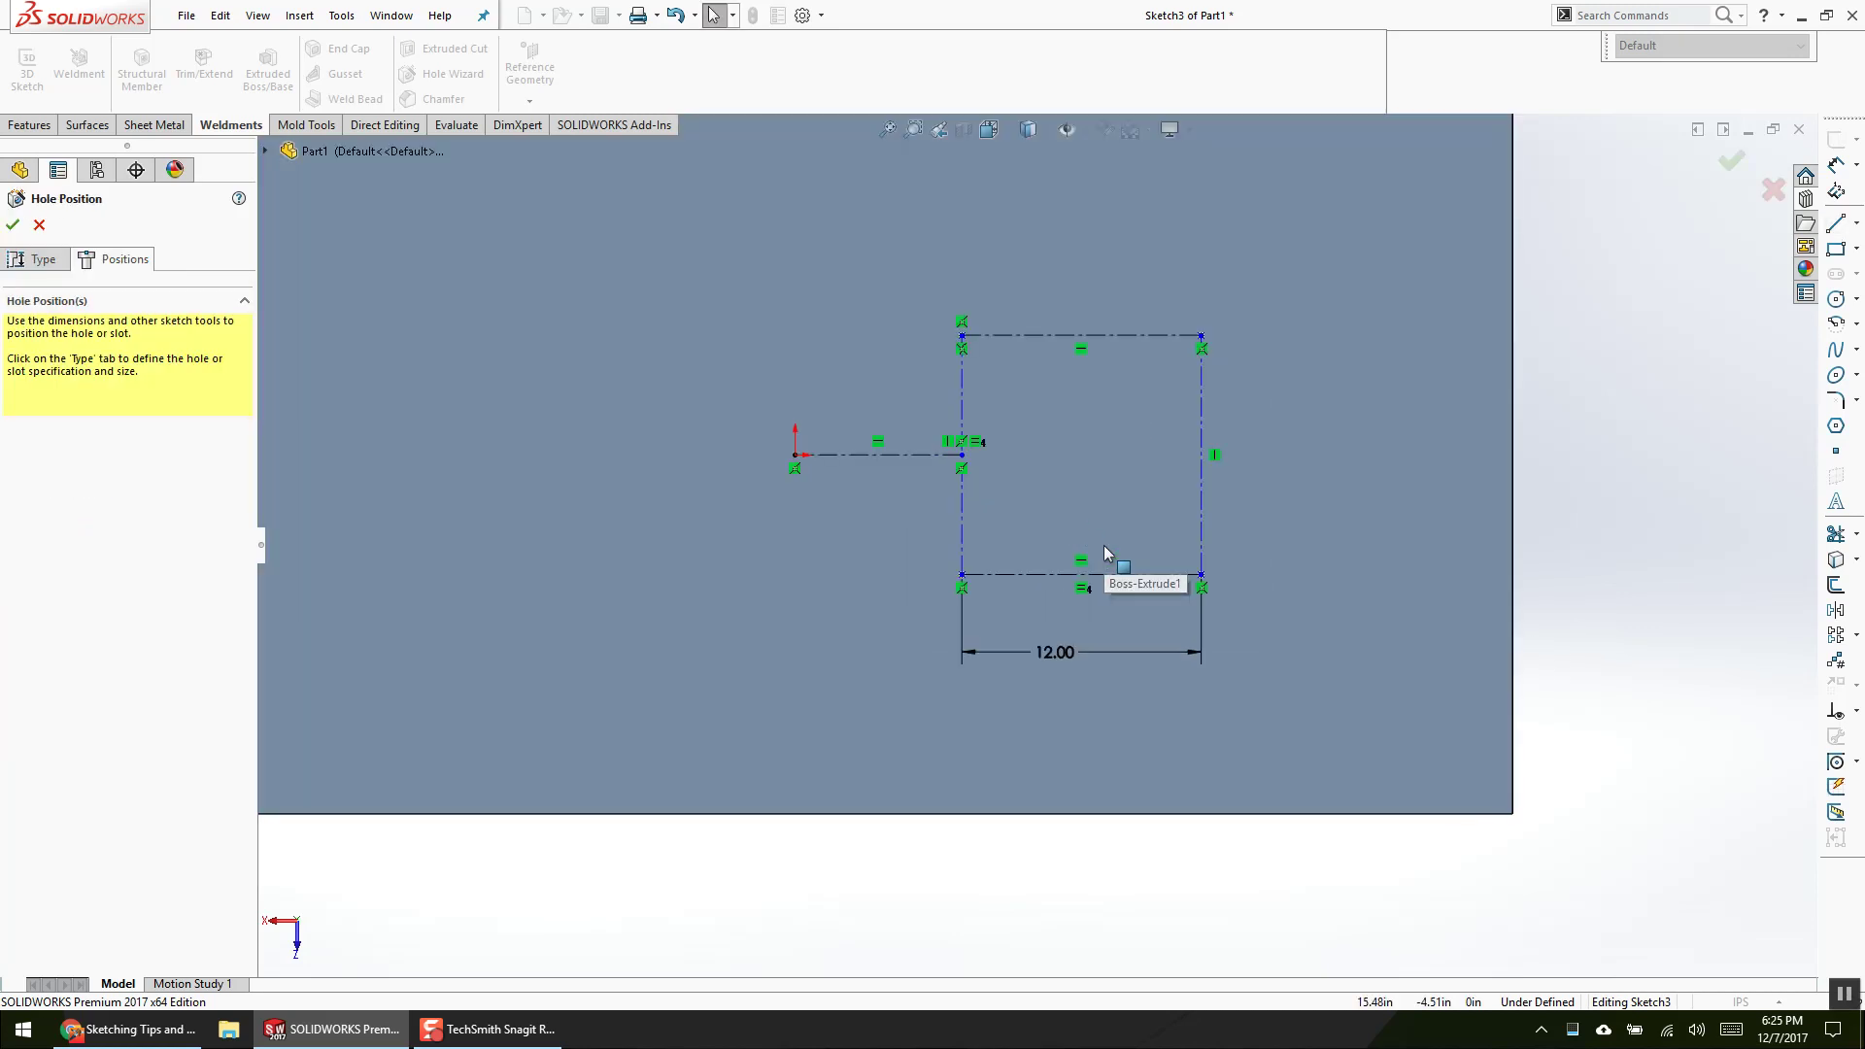
pyautogui.click(870, 455)
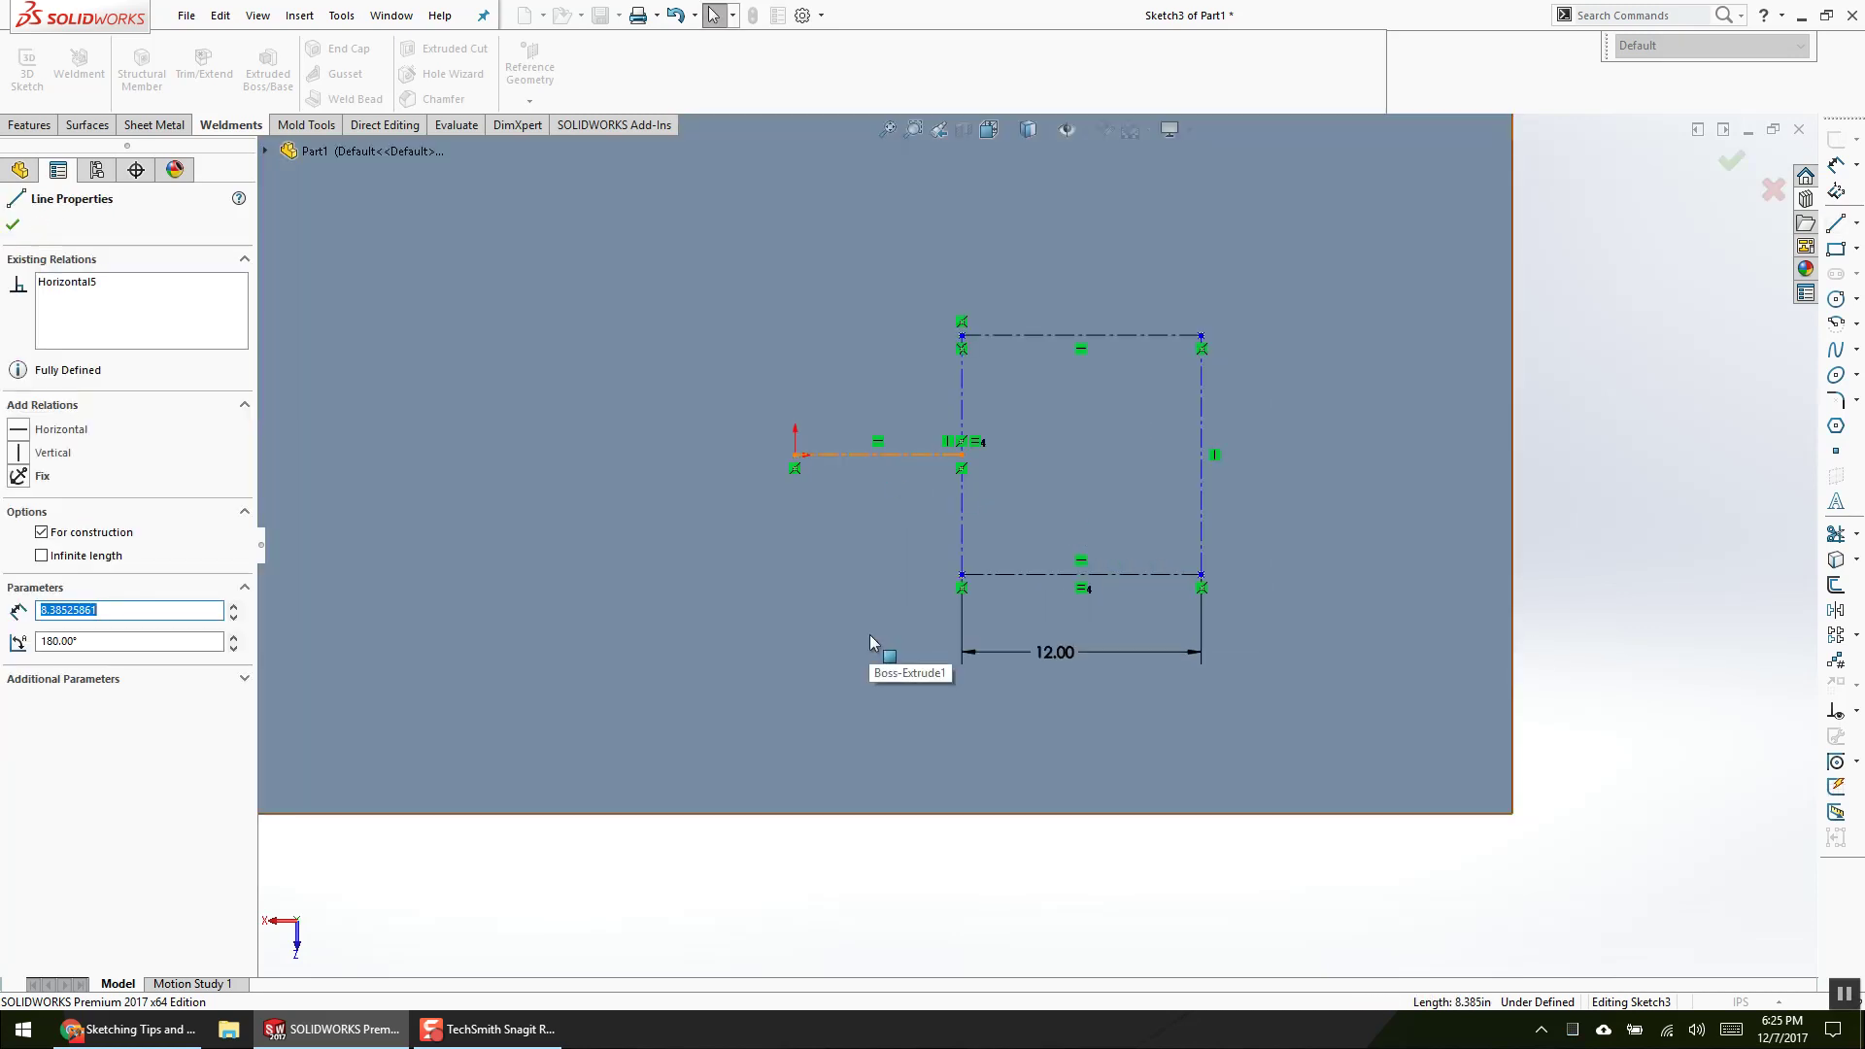
pyautogui.press('Delete')
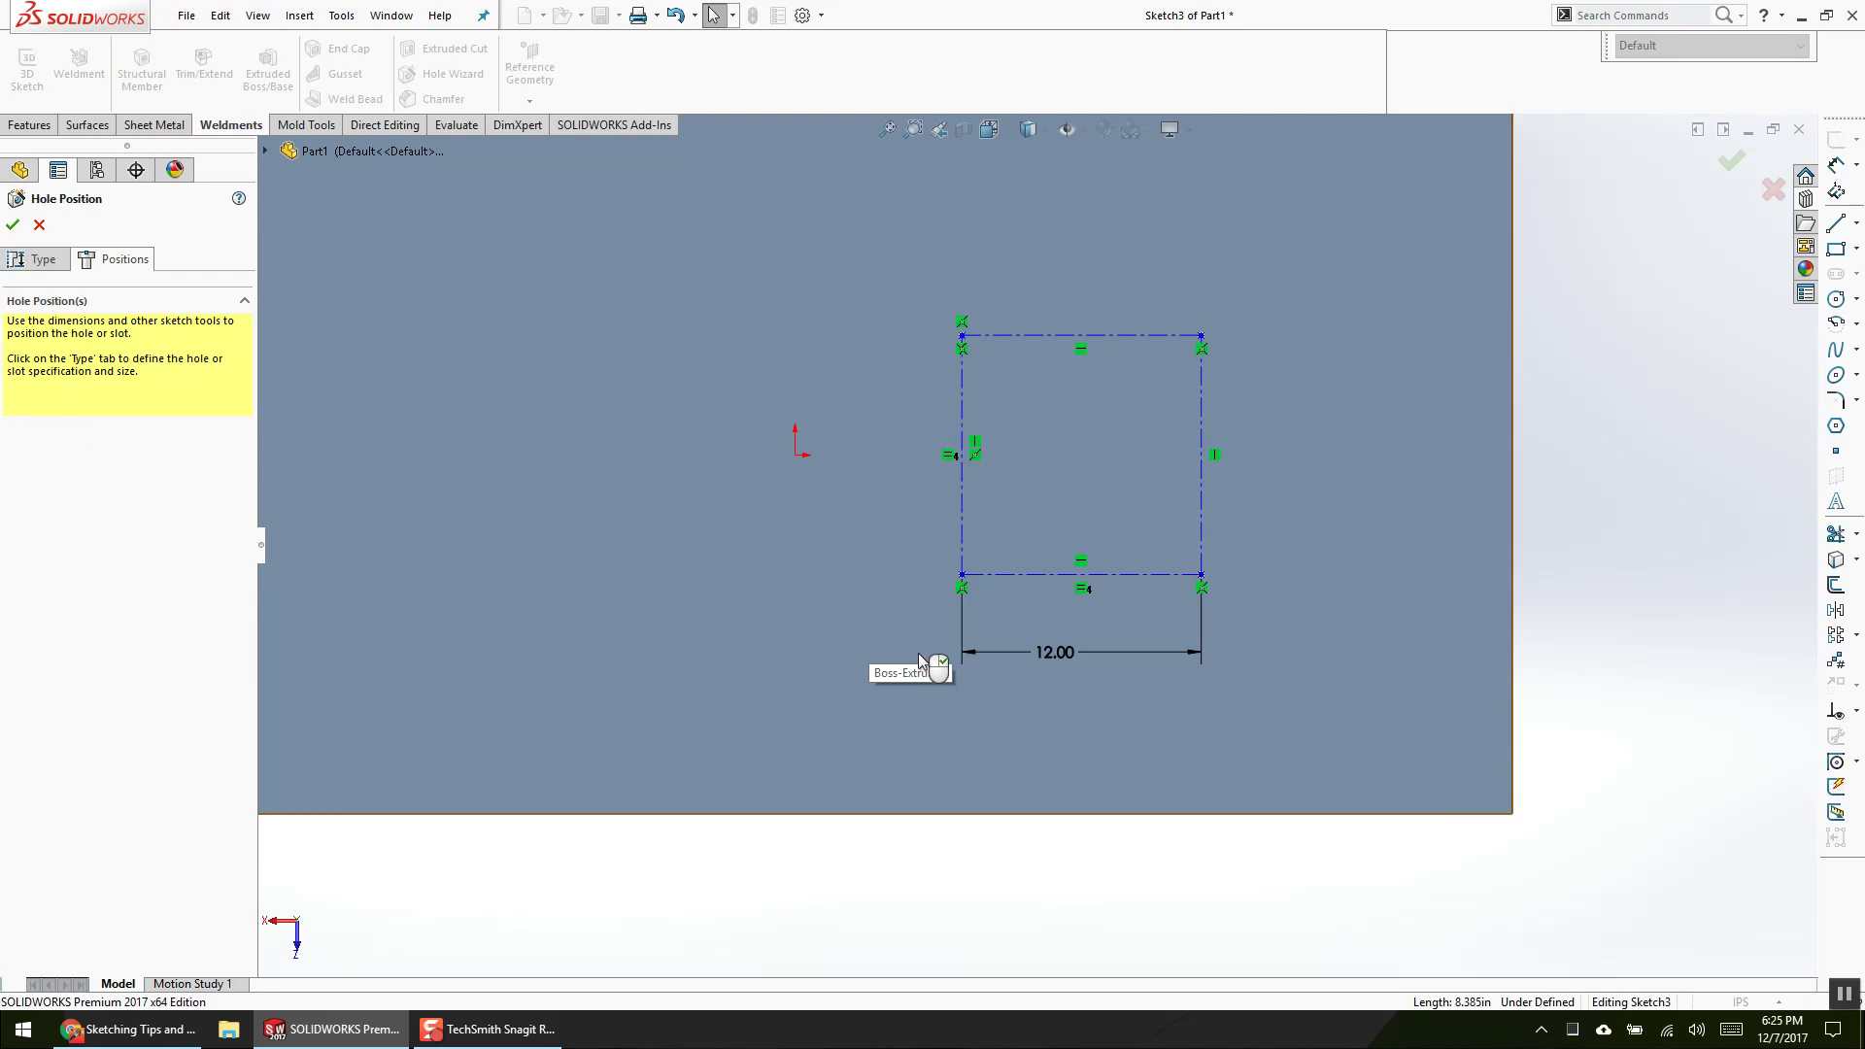
# Step: Draw a diagonal construction line across the square and a horizontal construction line from its midpoint to the origin
pyautogui.press('l')
pyautogui.moveTo(962, 574); pyautogui.dragTo(1202, 335)
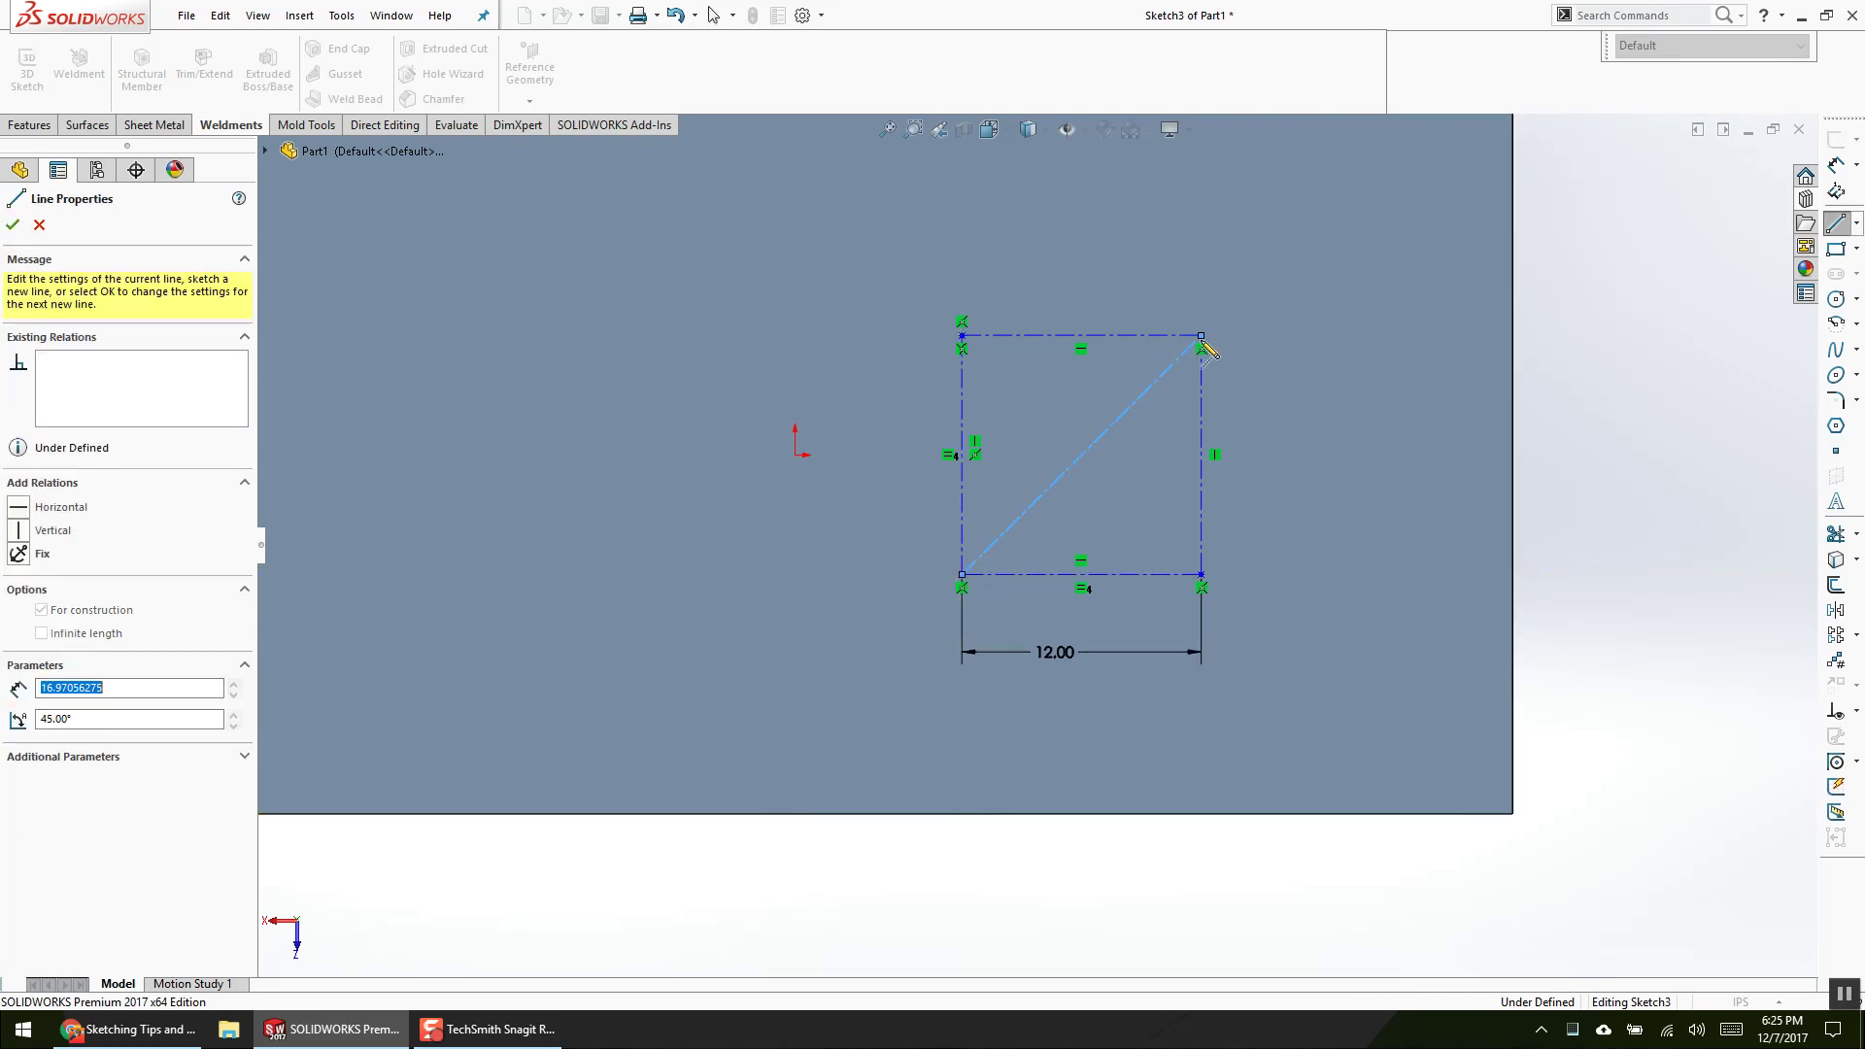
pyautogui.click(1084, 455)
pyautogui.press('Escape')
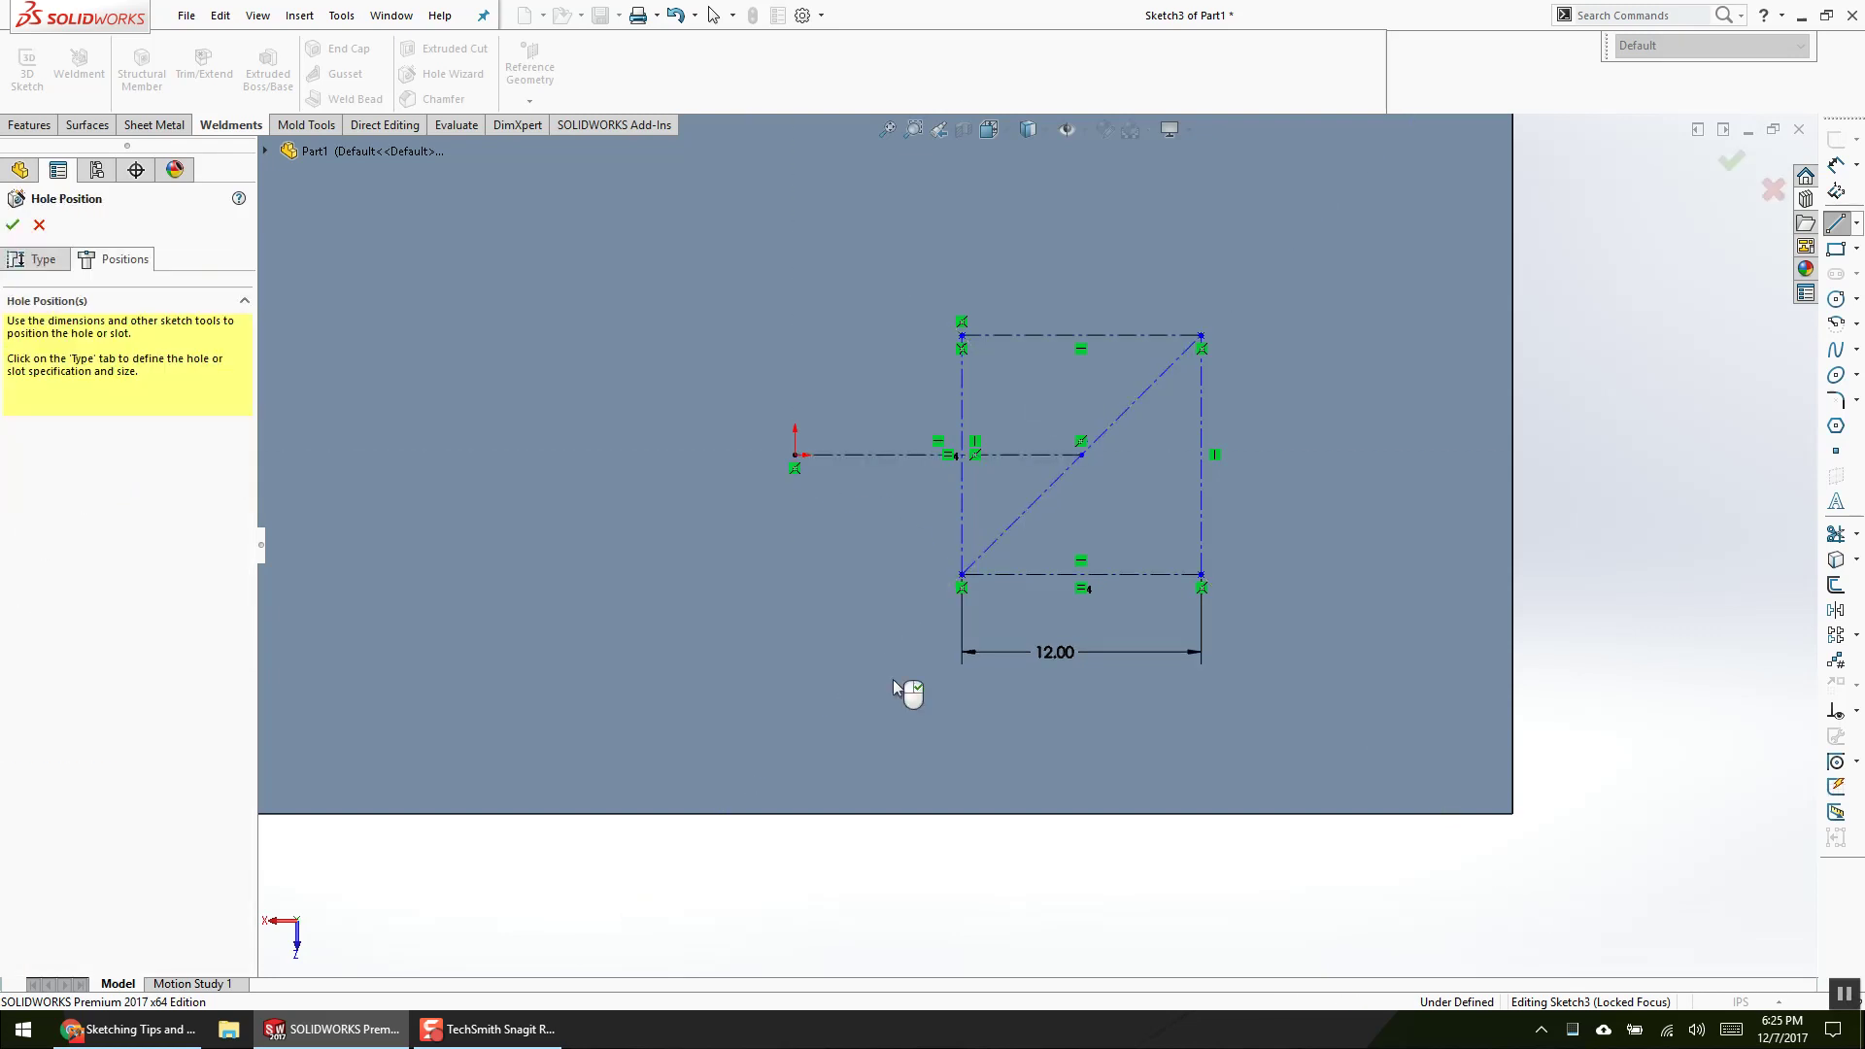
pyautogui.press('Escape')
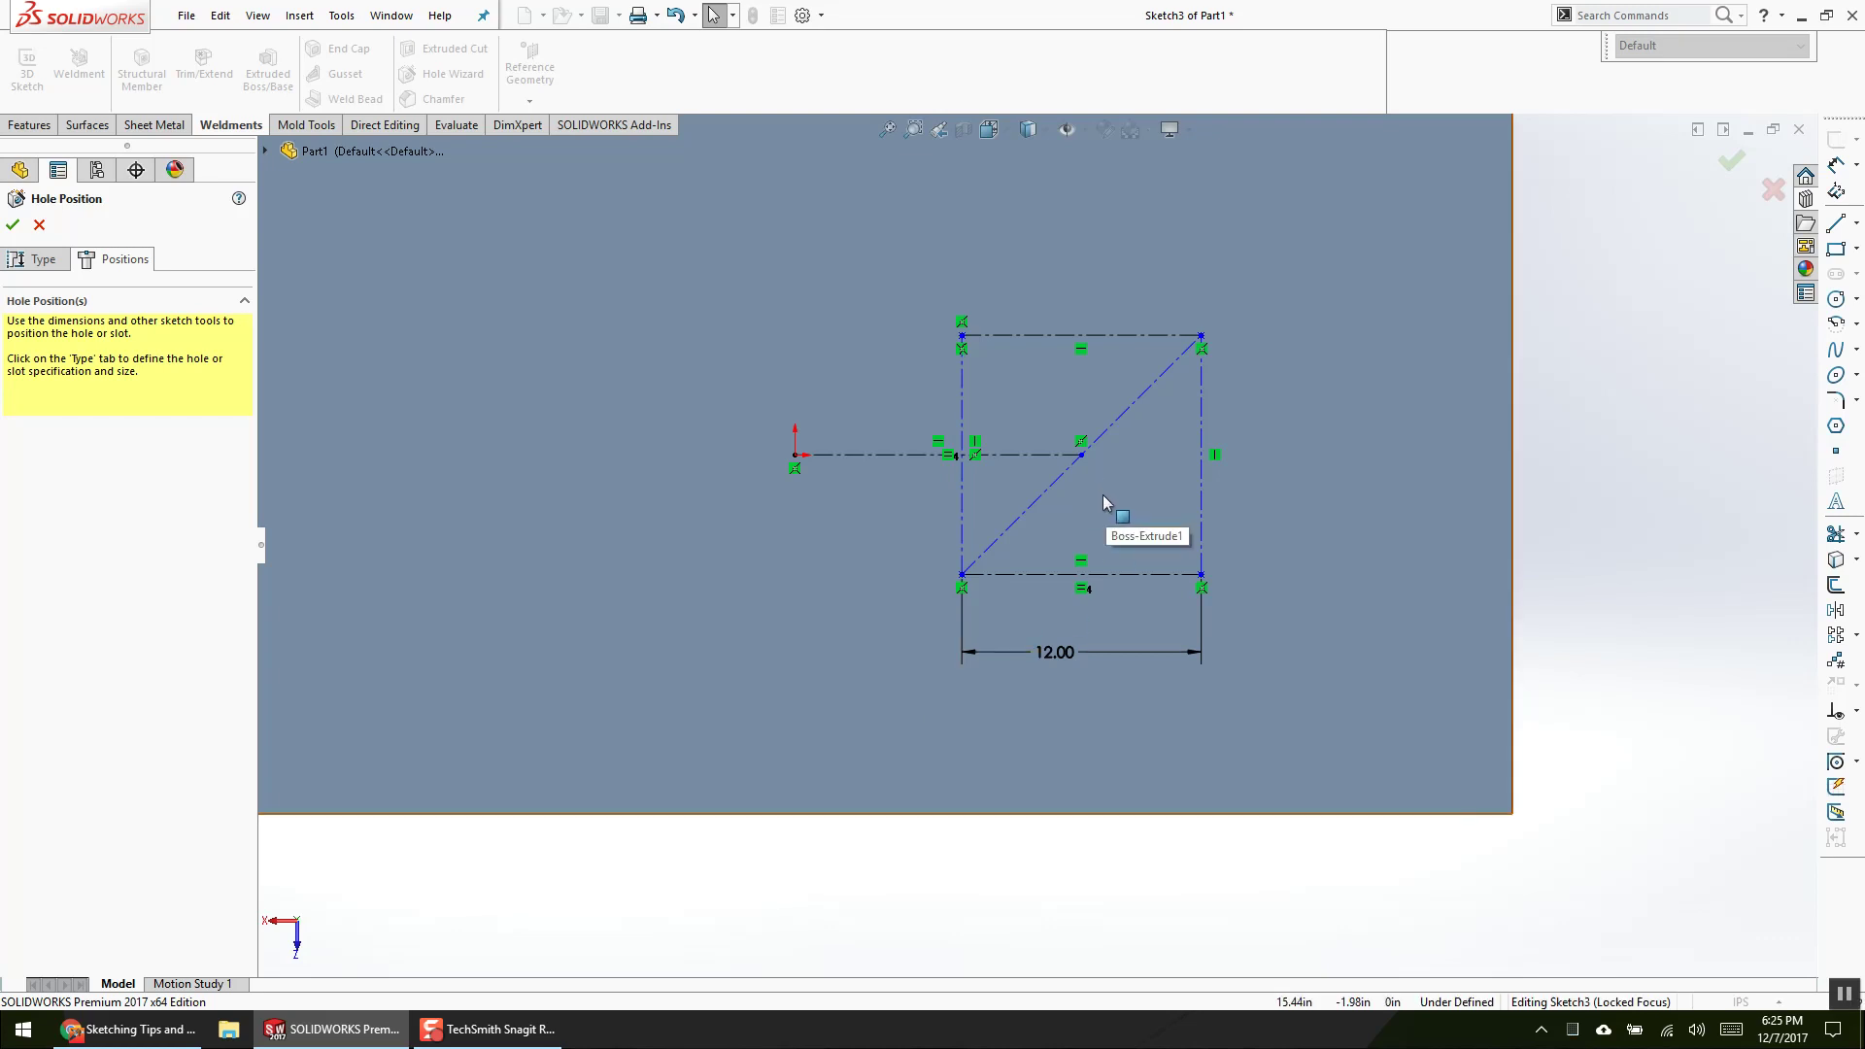
pyautogui.moveTo(1104, 494); pyautogui.dragTo(1040, 424)
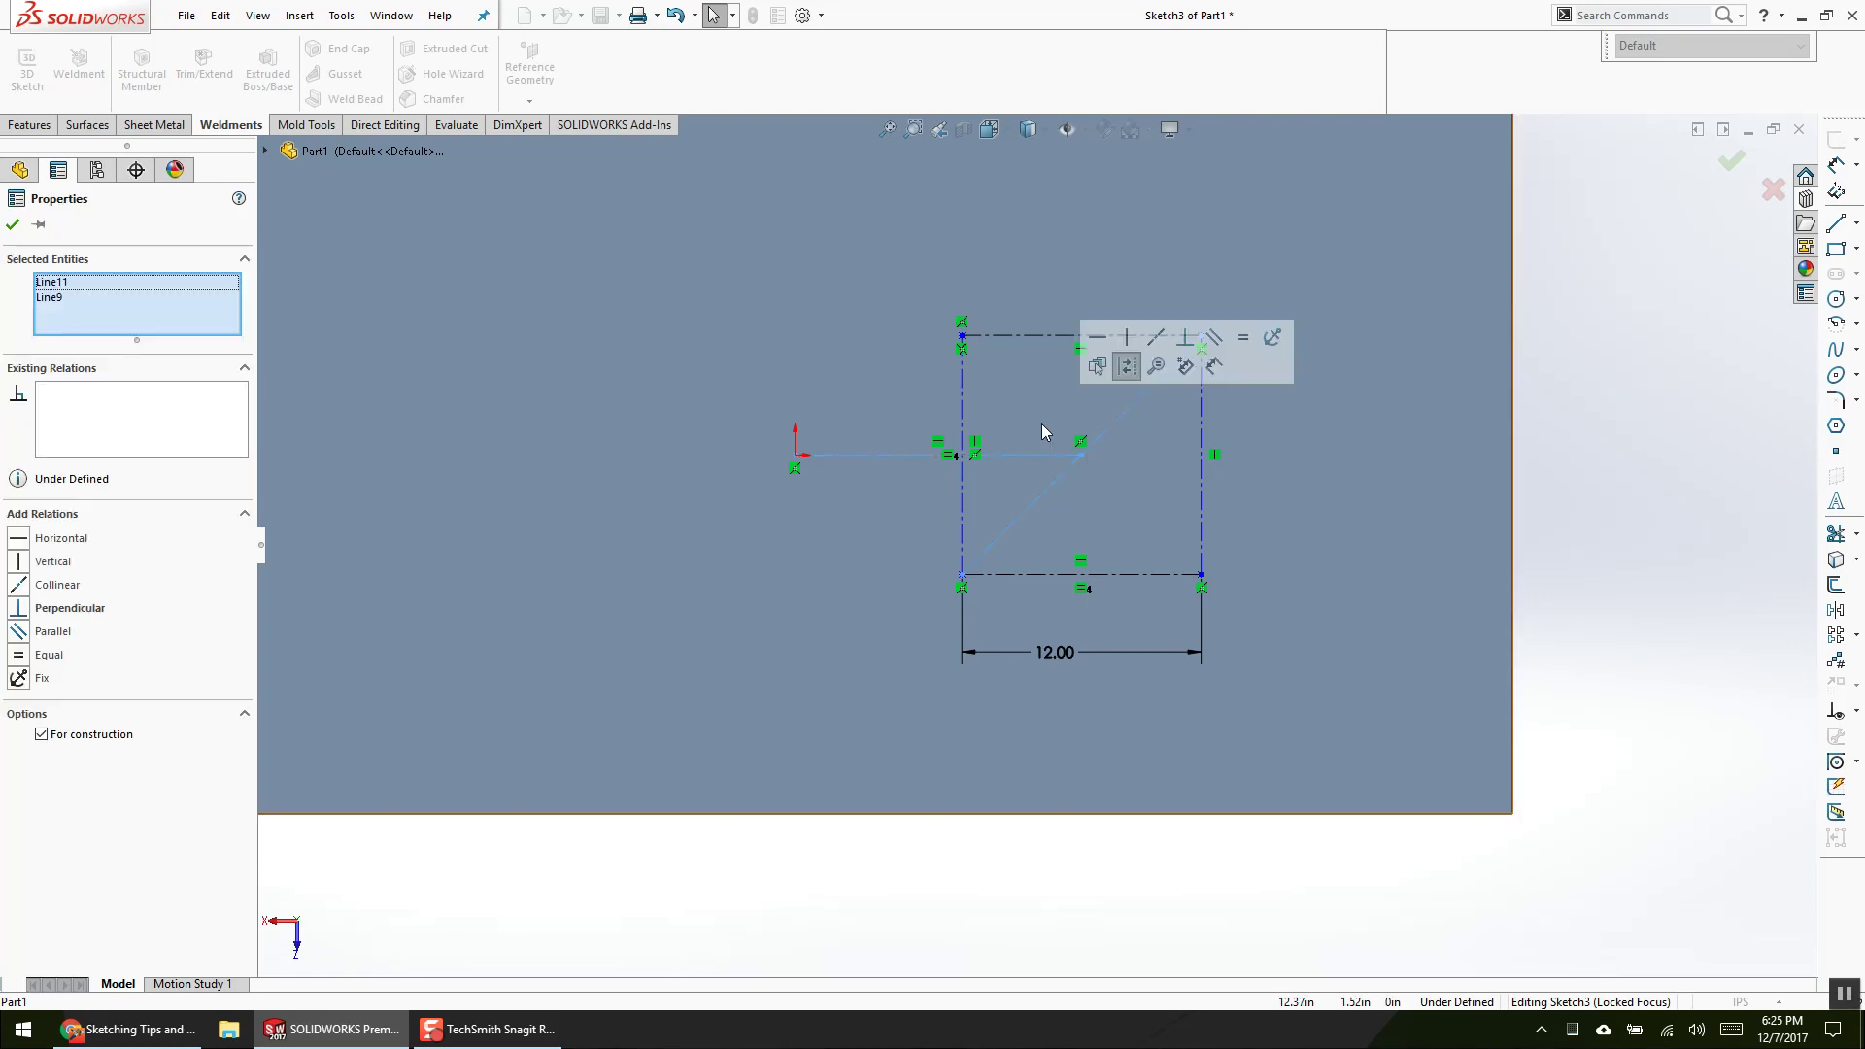
pyautogui.click(1193, 957)
pyautogui.moveTo(939, 533); pyautogui.dragTo(914, 467, button='right')
pyautogui.click(911, 456)
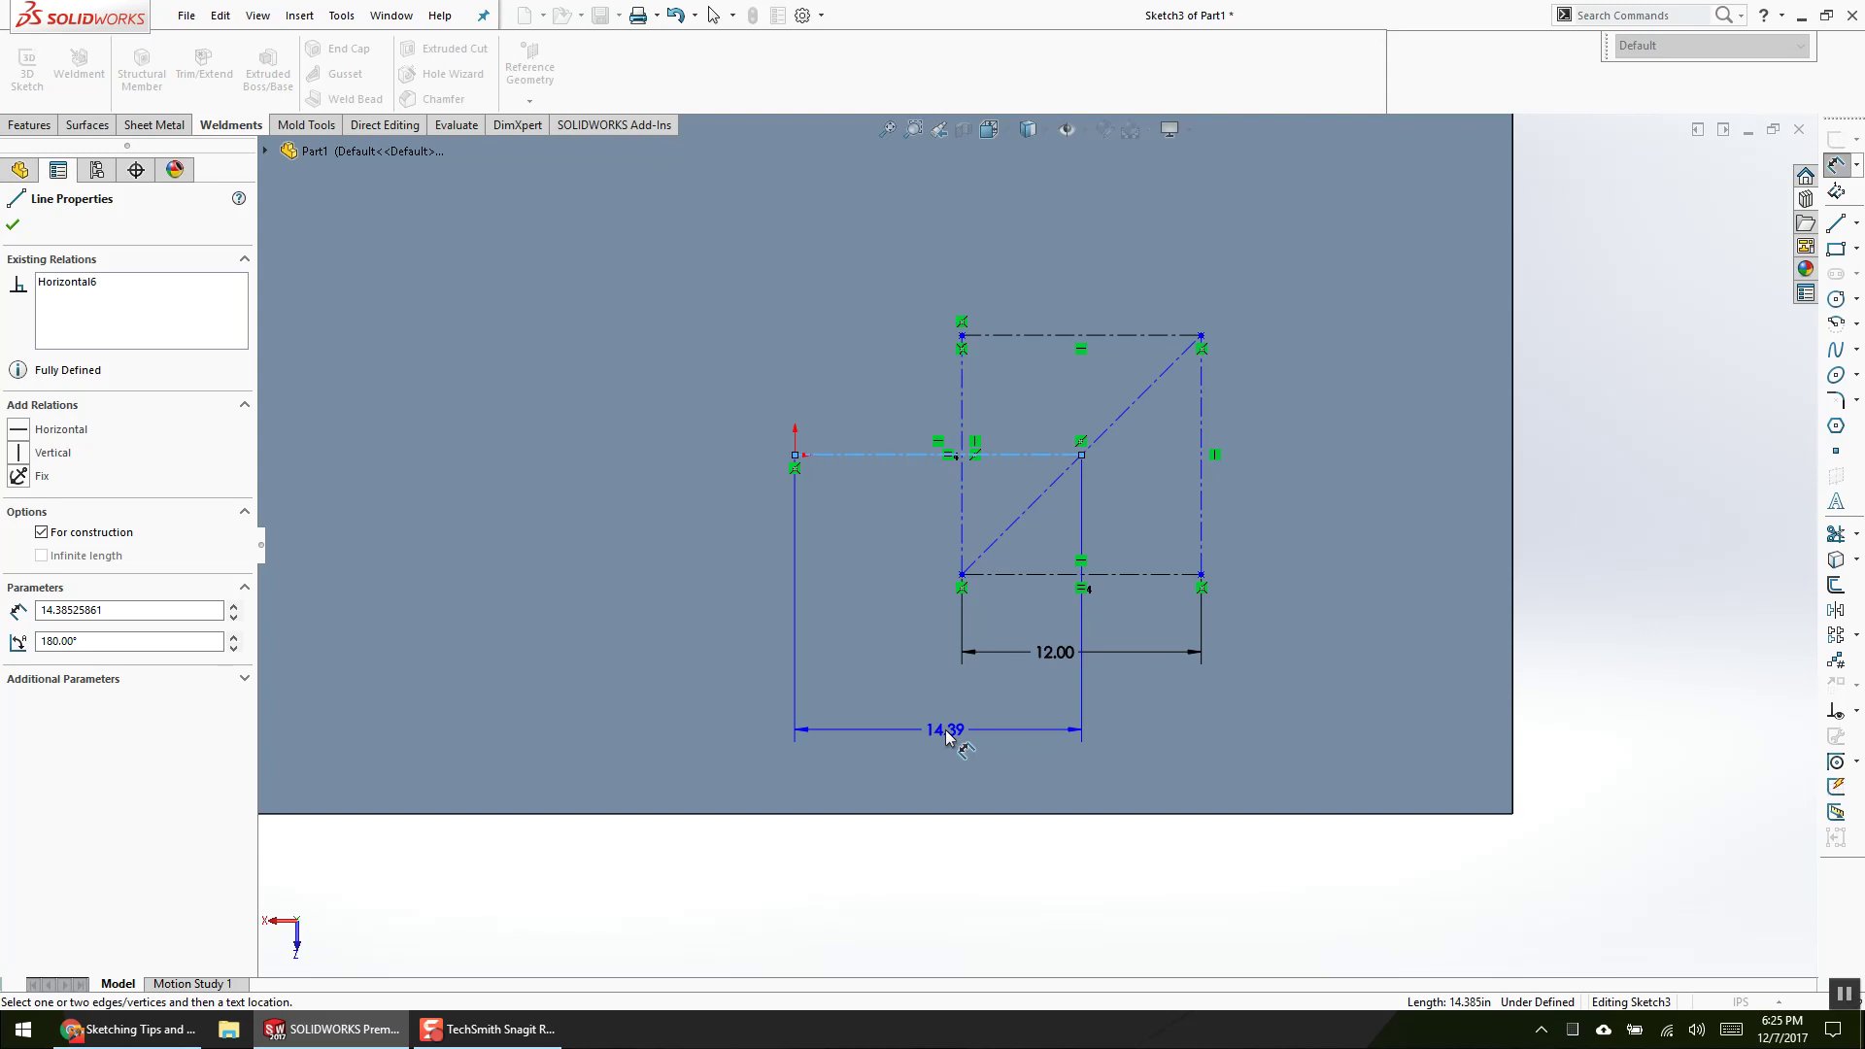
pyautogui.press('Escape')
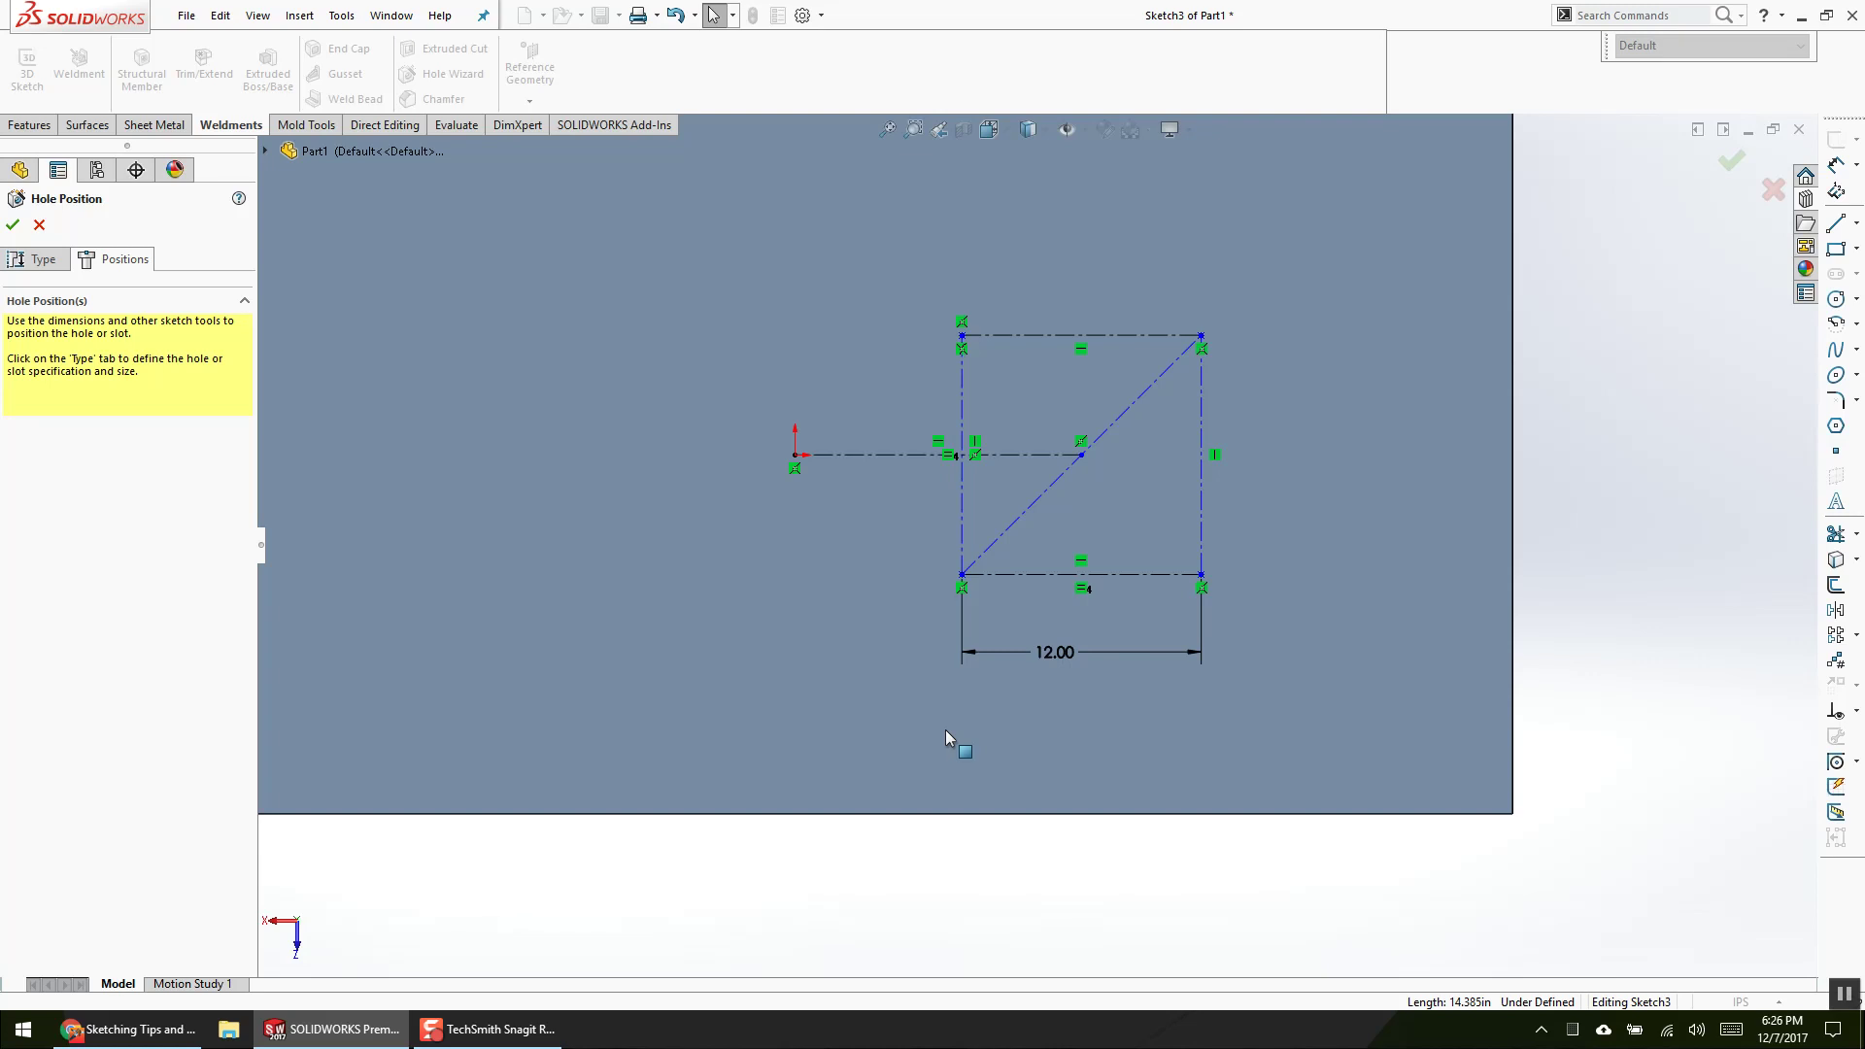
pyautogui.moveTo(1040, 645); pyautogui.dragTo(1010, 568, button='right')
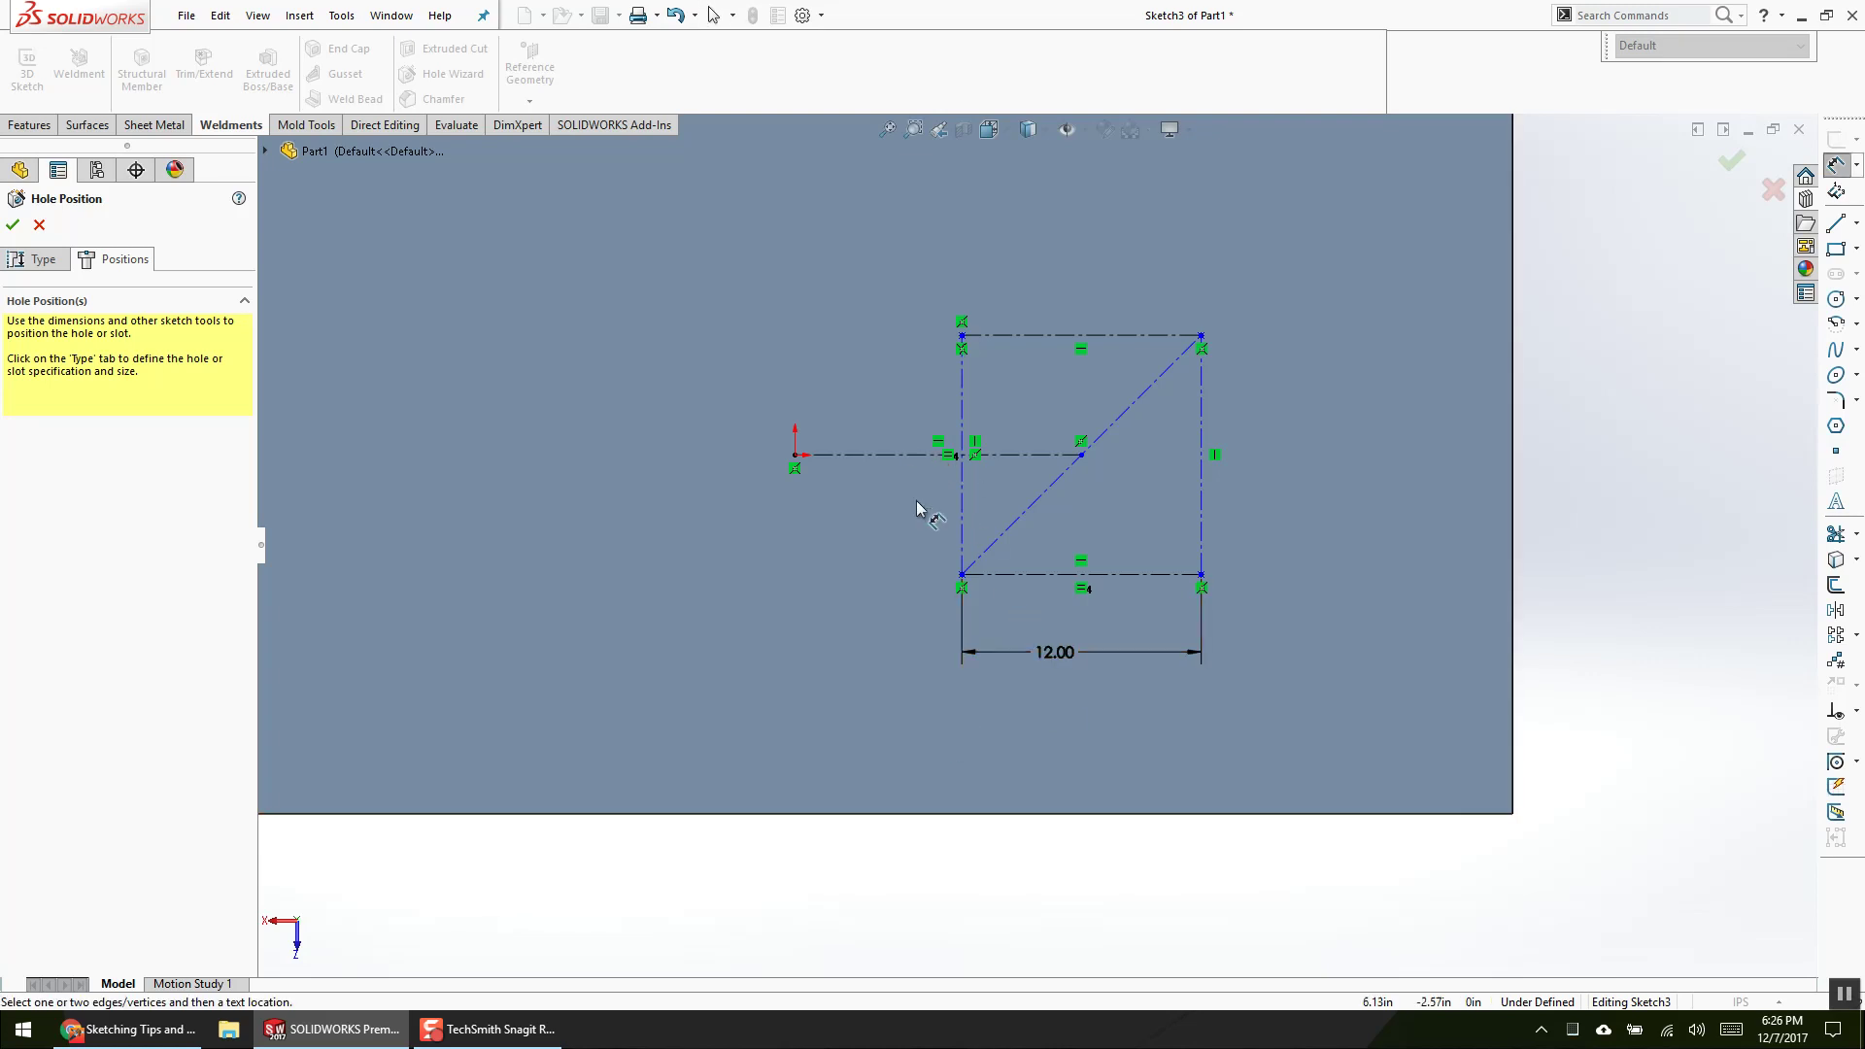
pyautogui.click(1046, 454)
pyautogui.press('Escape')
# Step: Delete the diagonal and its horizontal line, and draw a construction line from the square's inner edge midpoint to the origin
pyautogui.moveTo(1128, 471); pyautogui.dragTo(1049, 424)
pyautogui.press('Delete')
pyautogui.moveTo(1040, 453); pyautogui.dragTo(996, 455, button='right')
pyautogui.click(962, 455)
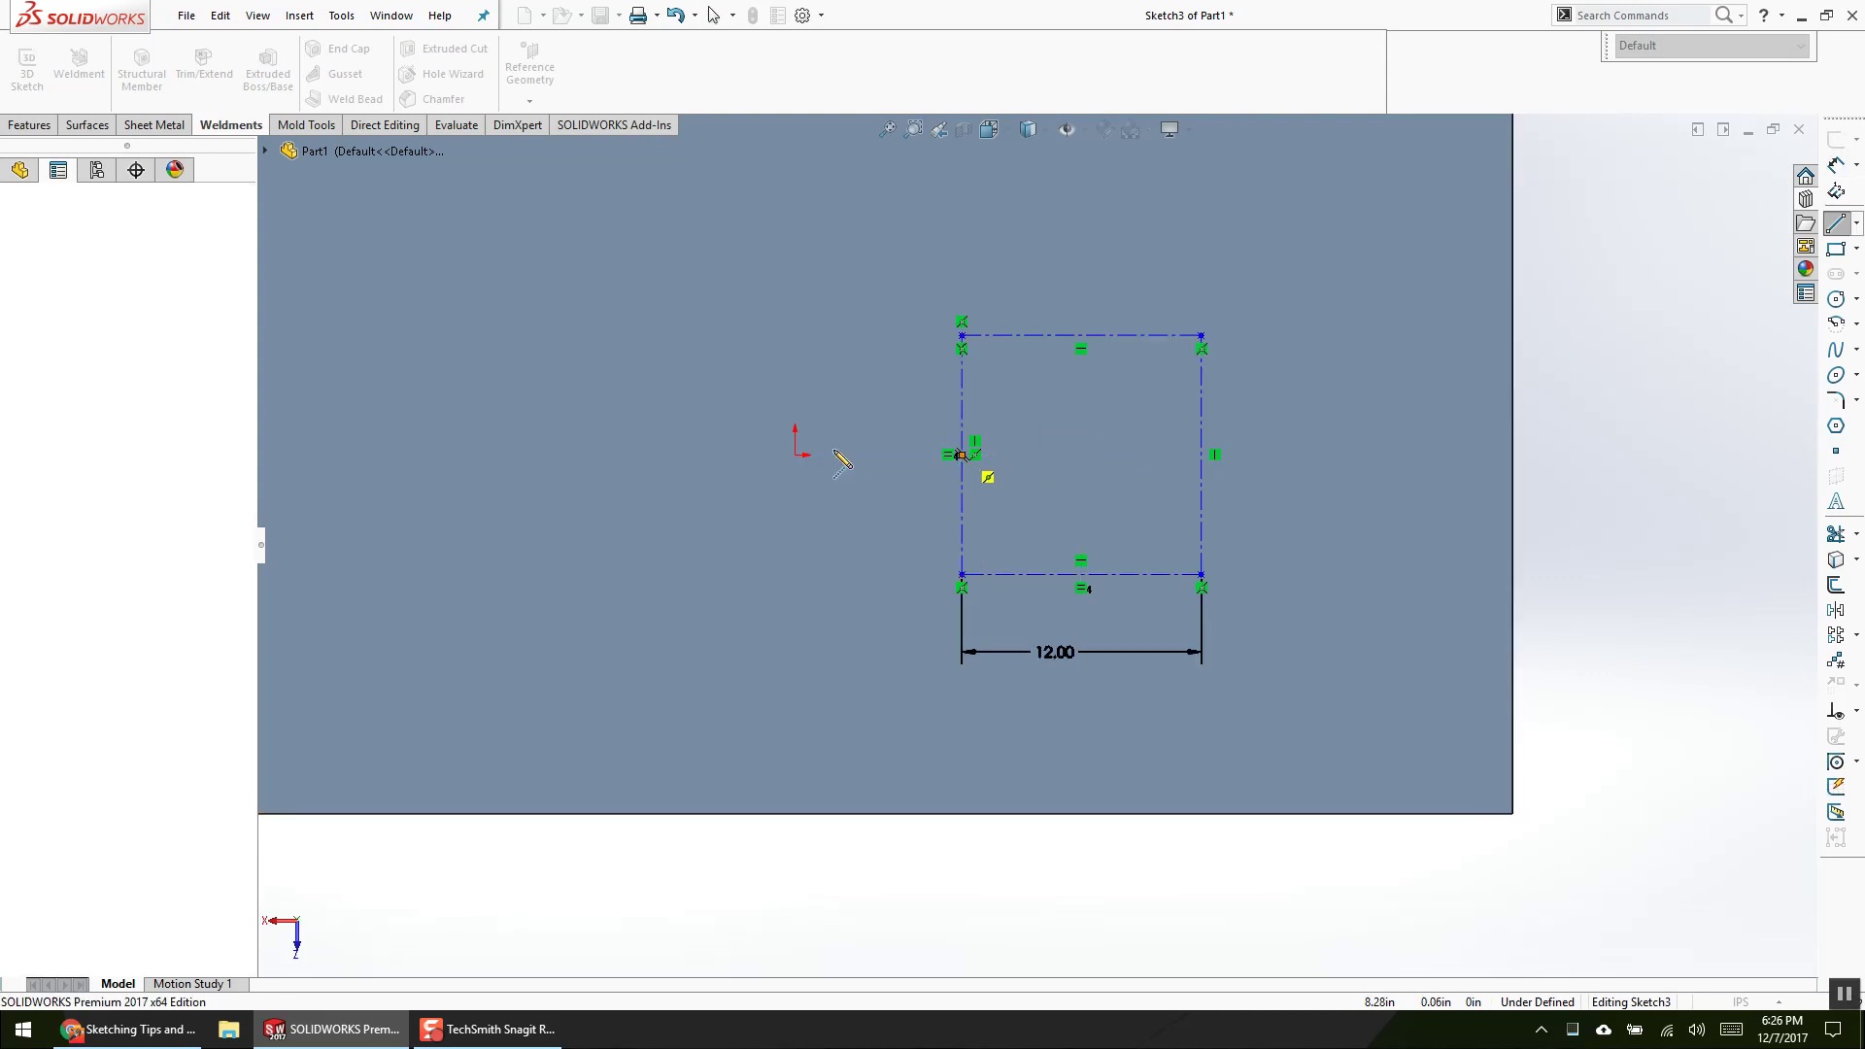
pyautogui.click(796, 454)
pyautogui.press('Escape')
# Step: Move the square farther from the origin along its horizontal construction line by shifting its inner edge outward
pyautogui.scroll(3, 965, 746)
pyautogui.keyDown('ctrl'); pyautogui.moveTo(904, 692); pyautogui.dragTo(981, 711, button='middle'); pyautogui.keyUp('ctrl')
pyautogui.scroll(-2, 1077, 588)
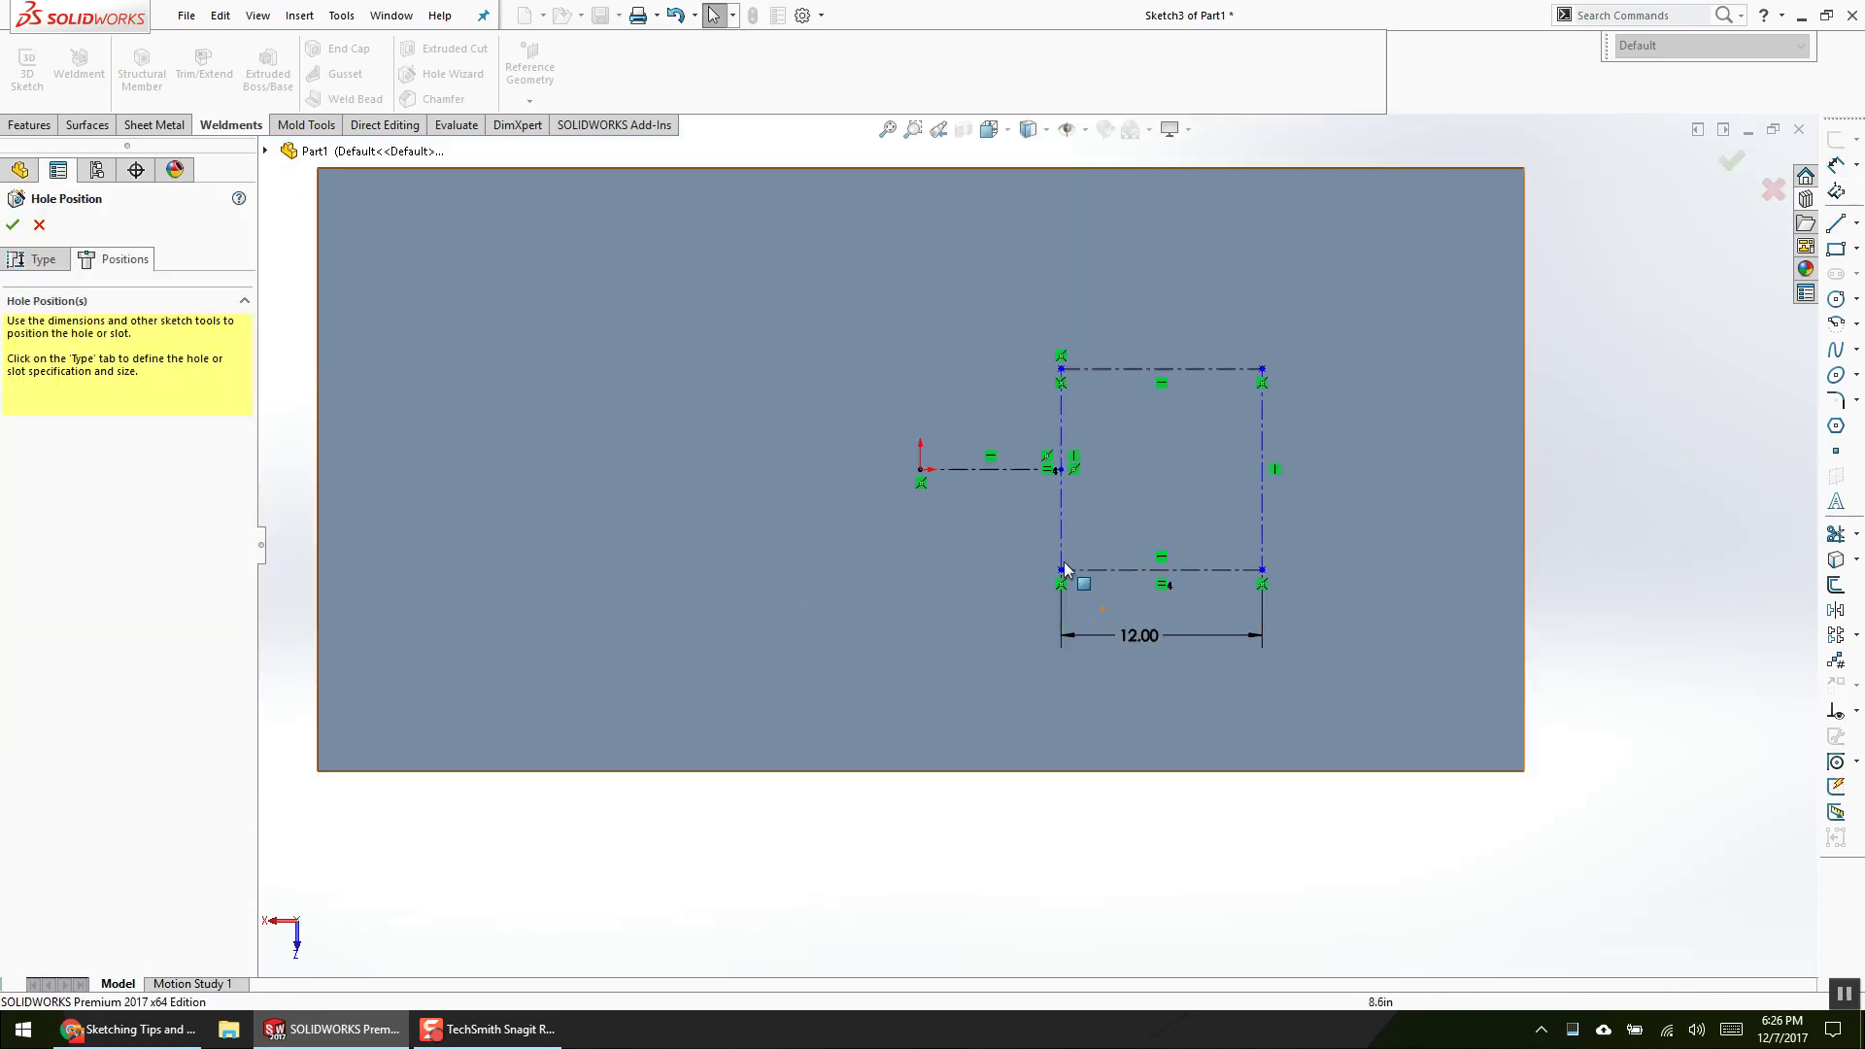
pyautogui.moveTo(1061, 534); pyautogui.dragTo(1141, 536)
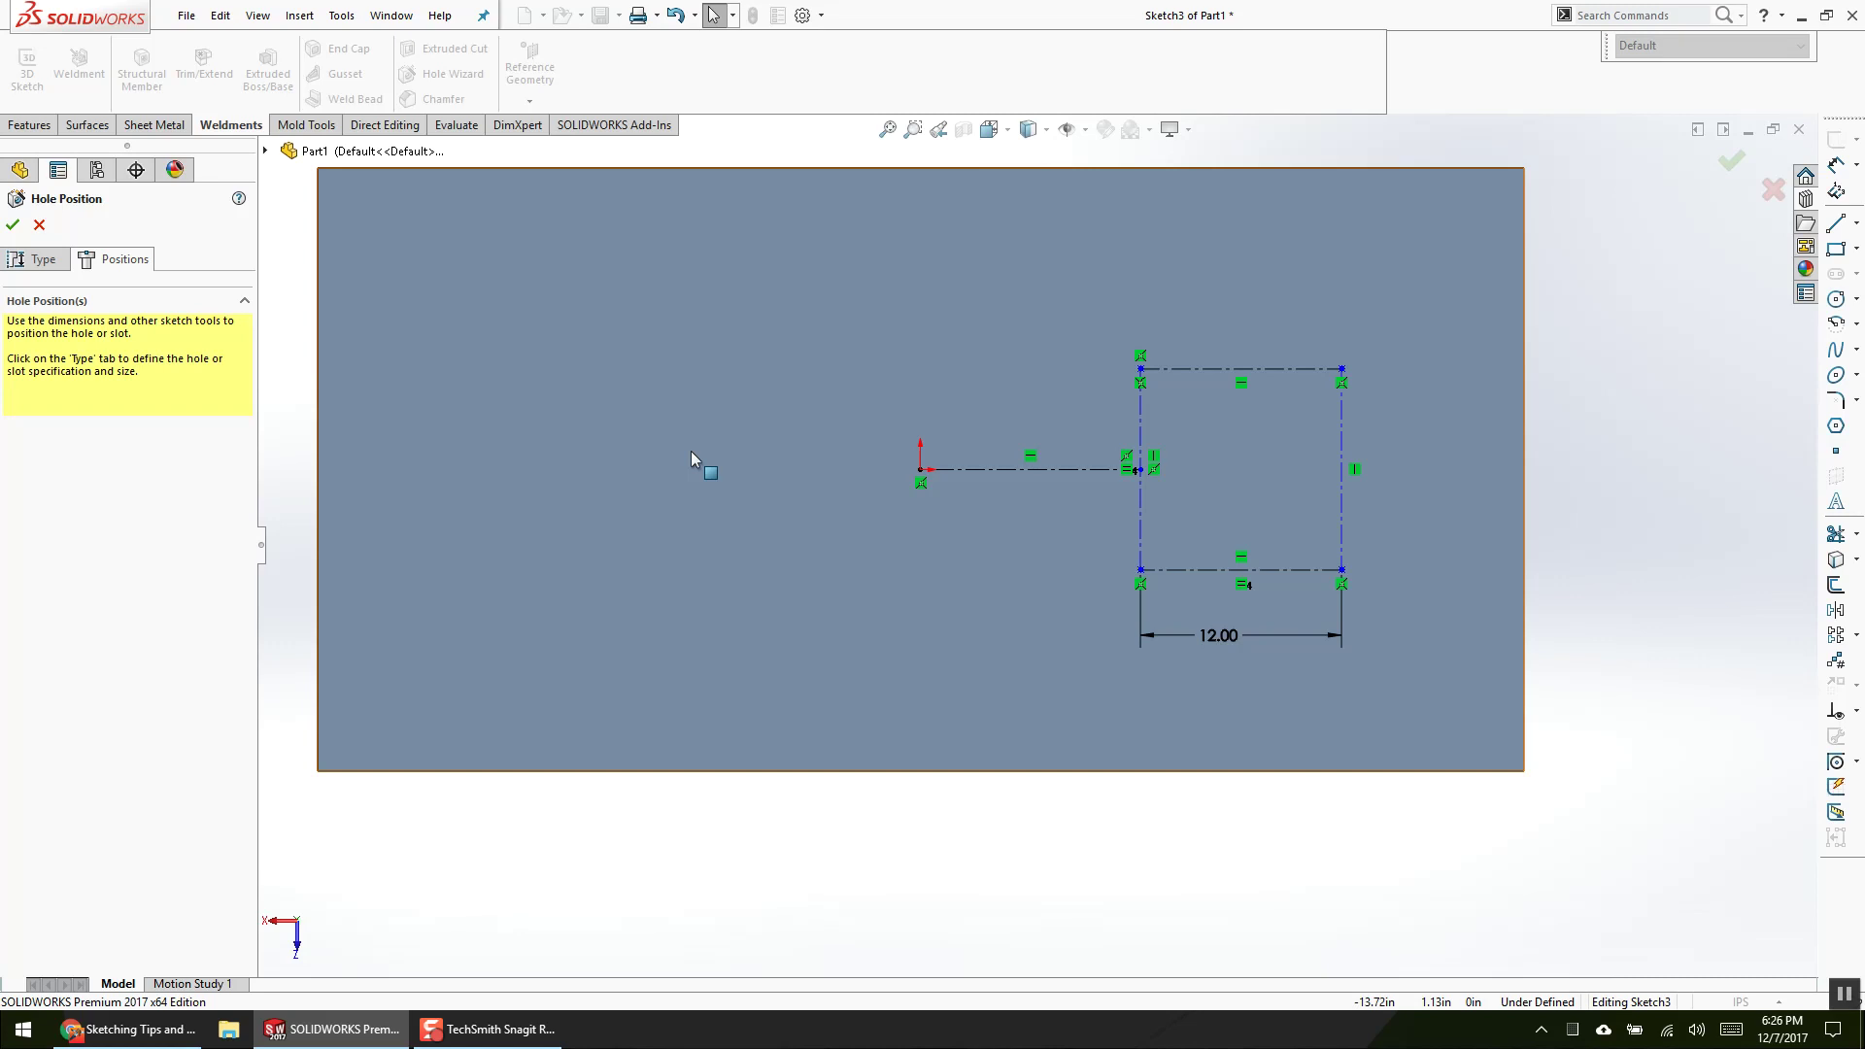
pyautogui.press('l')
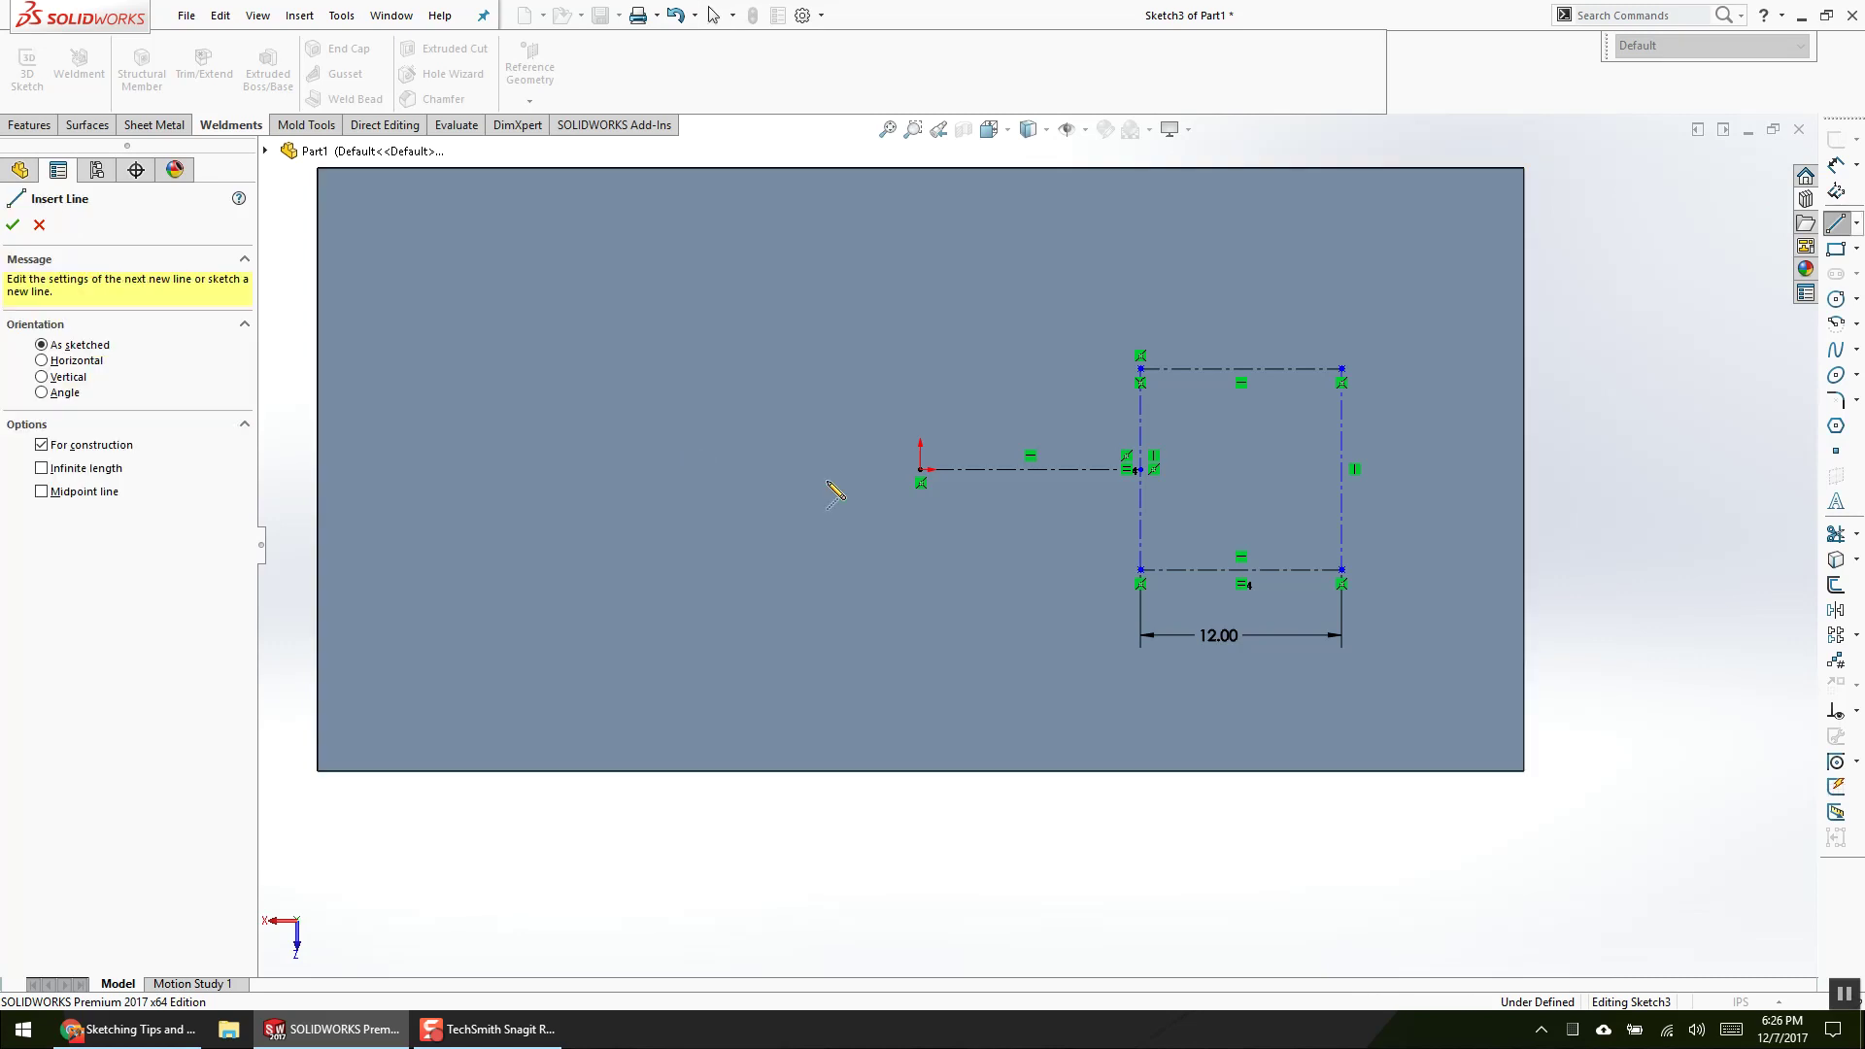
pyautogui.click(921, 470)
pyautogui.click(921, 602)
pyautogui.press('Escape')
pyautogui.press('Escape')
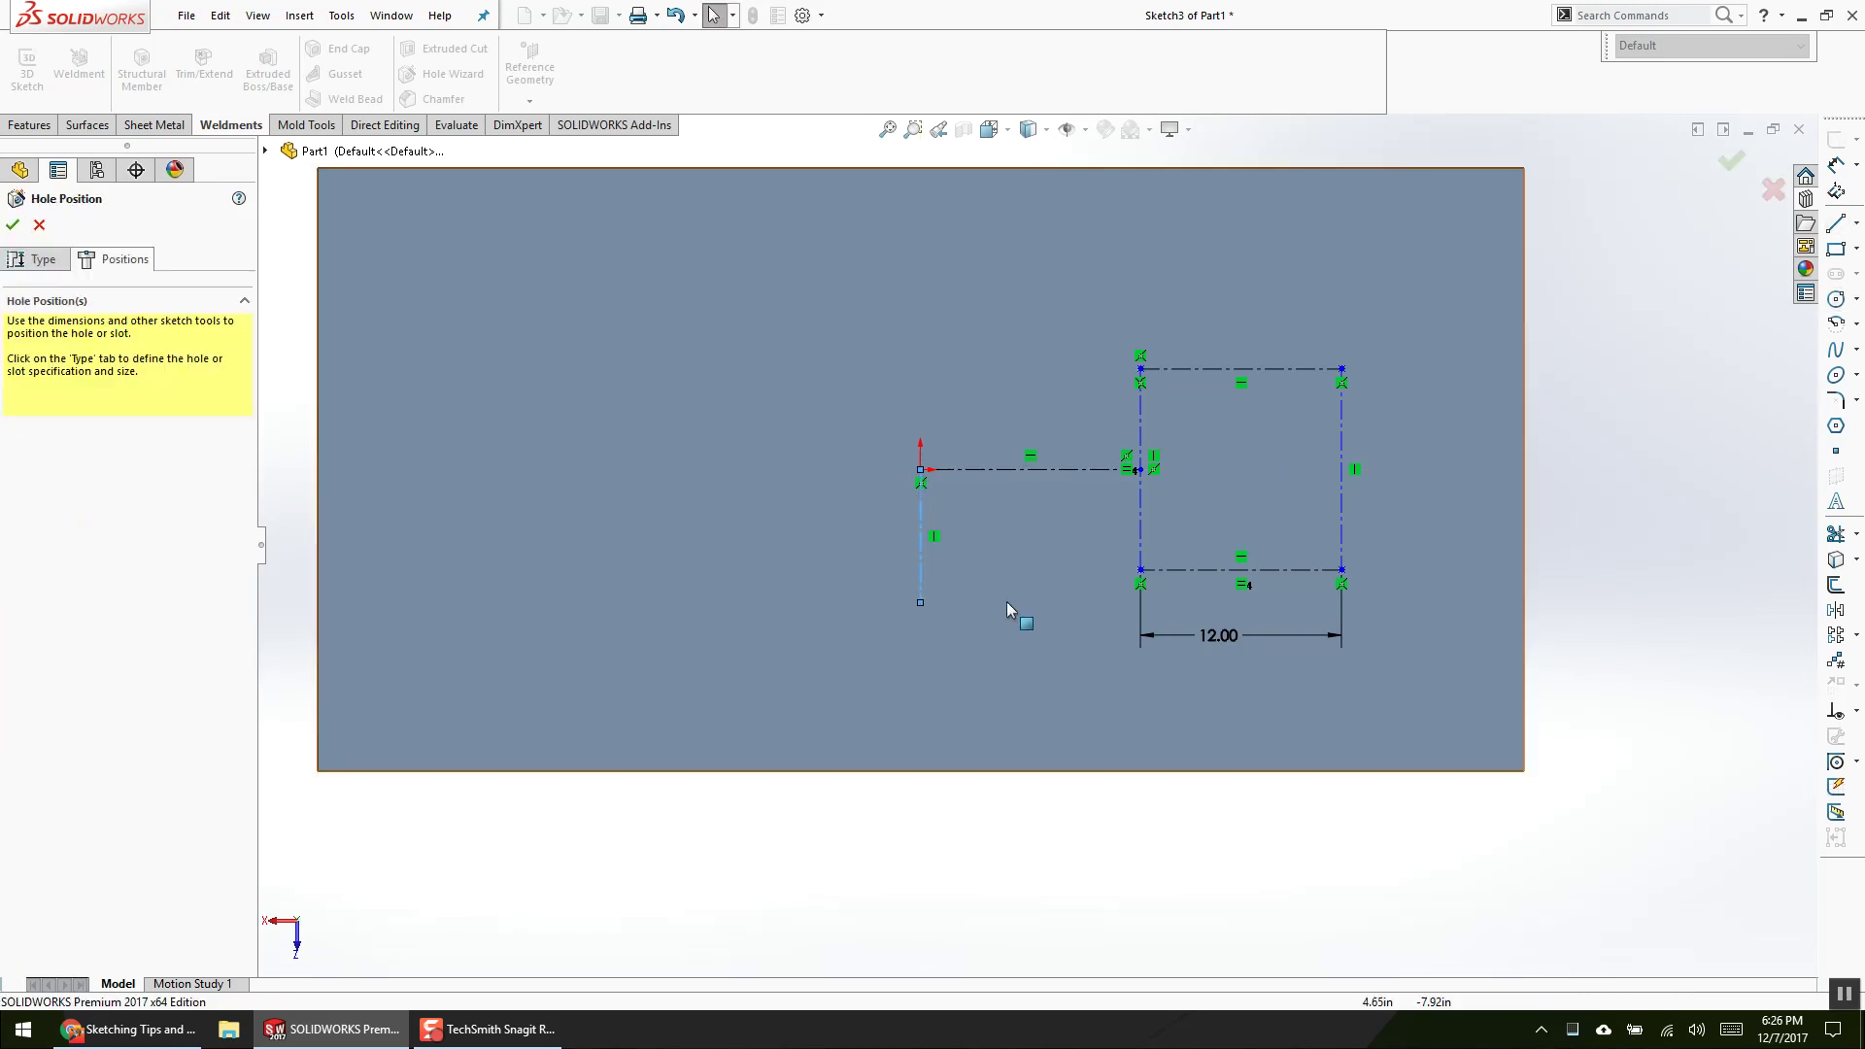
pyautogui.scroll(2, 1050, 593)
pyautogui.click(957, 578)
pyautogui.press('Delete')
# Step: Draw a construction line from the origin toward the plate's lower edge and make it vertical
pyautogui.scroll(-2, 923, 567)
pyautogui.press('l')
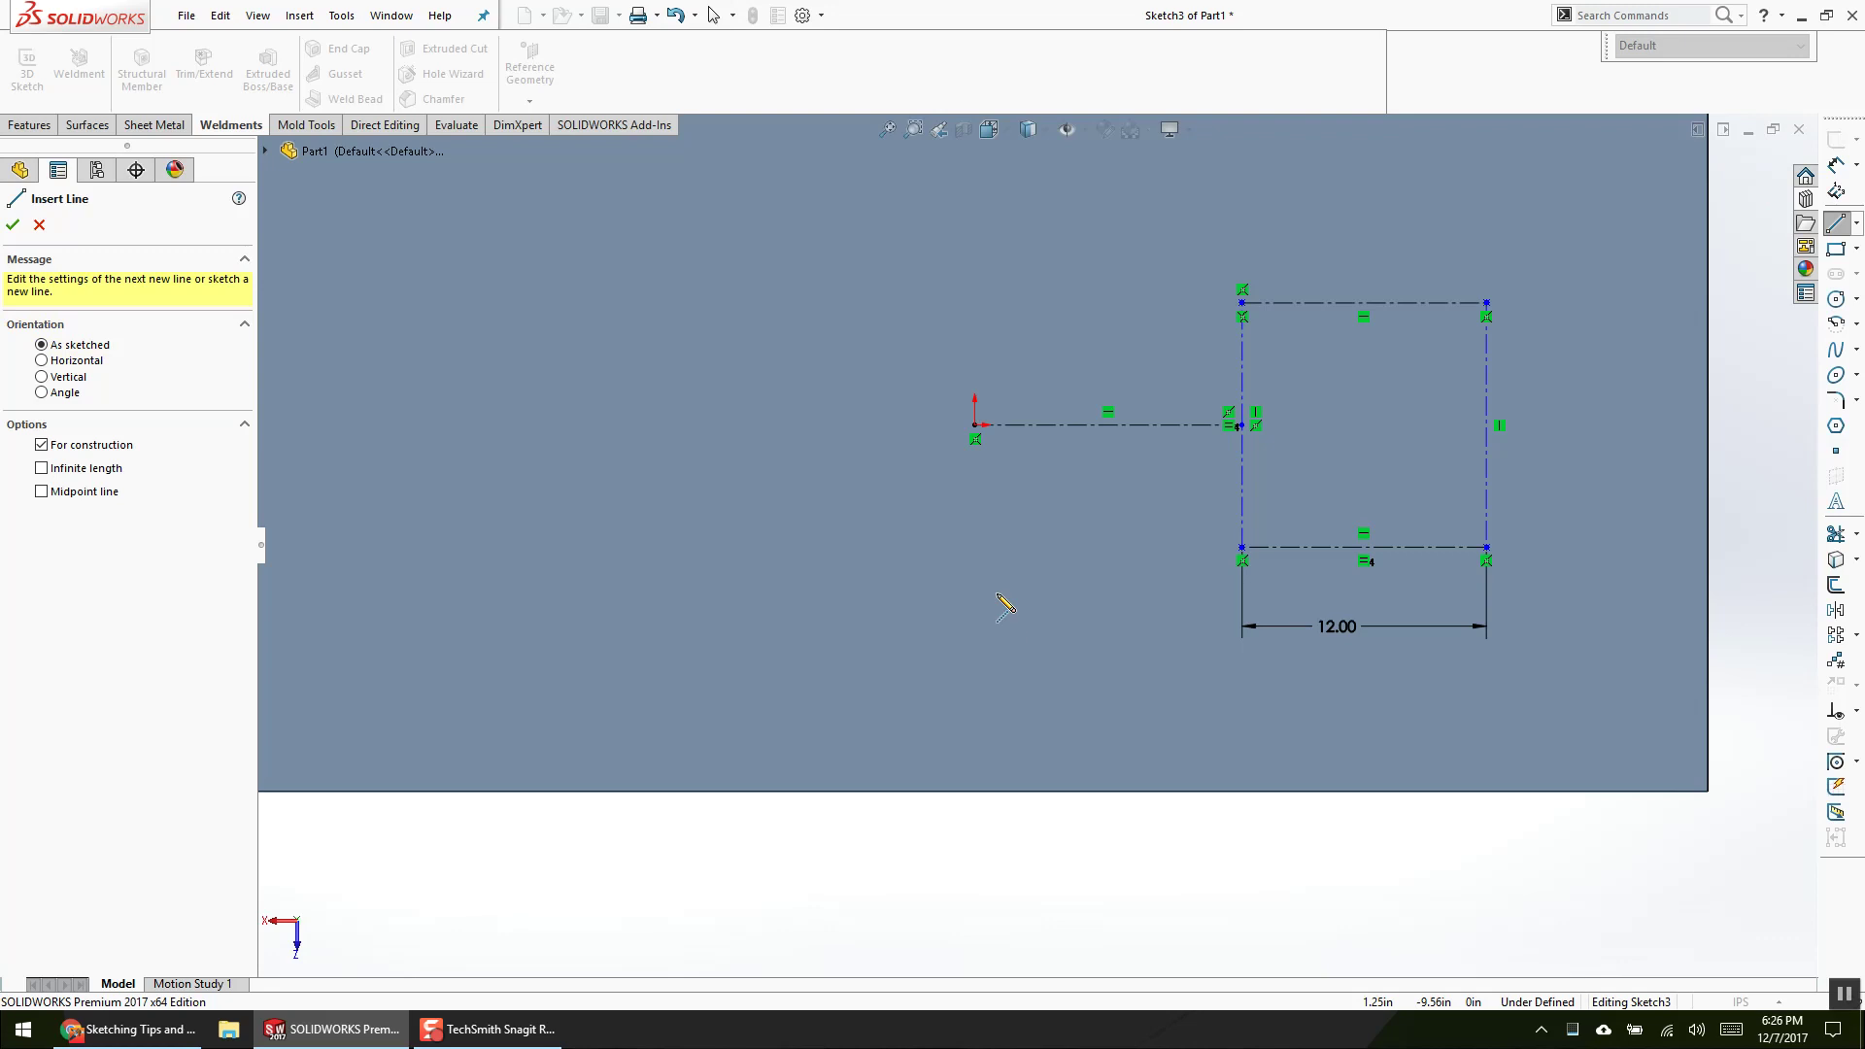
pyautogui.click(976, 426)
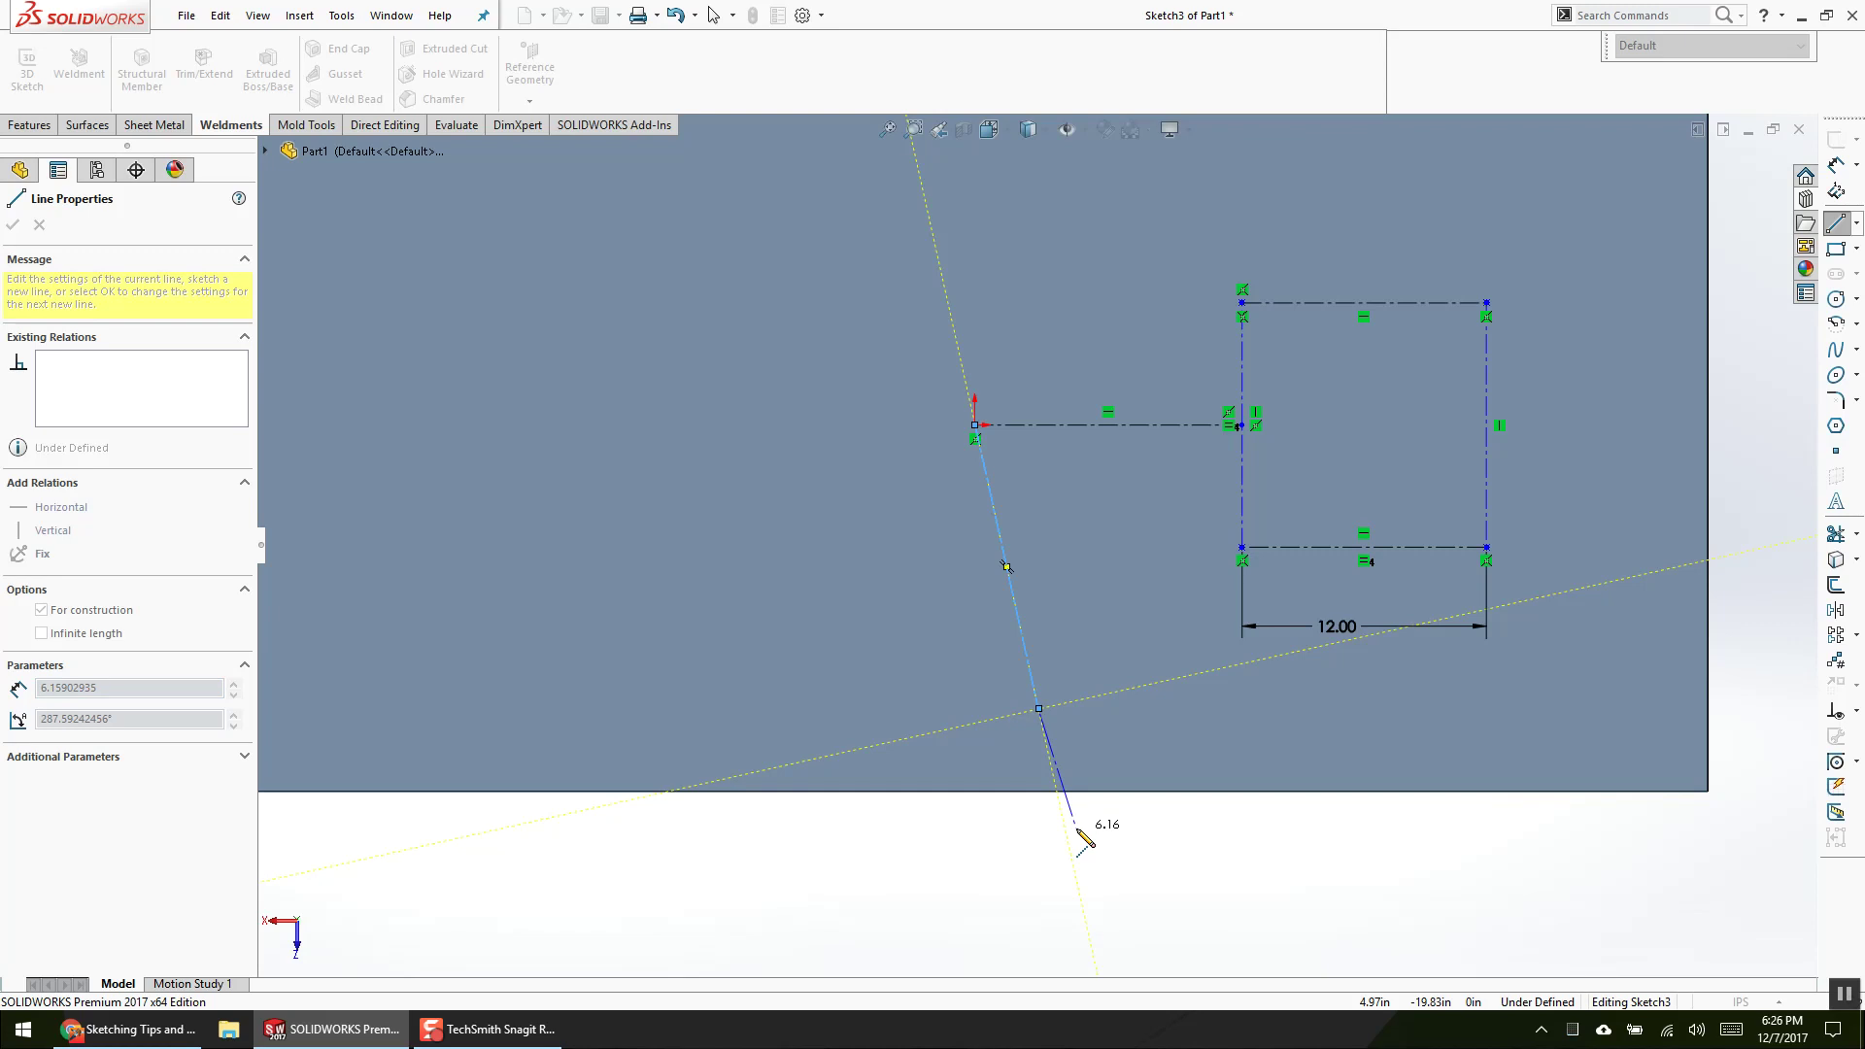
pyautogui.press('v')
pyautogui.press('Escape')
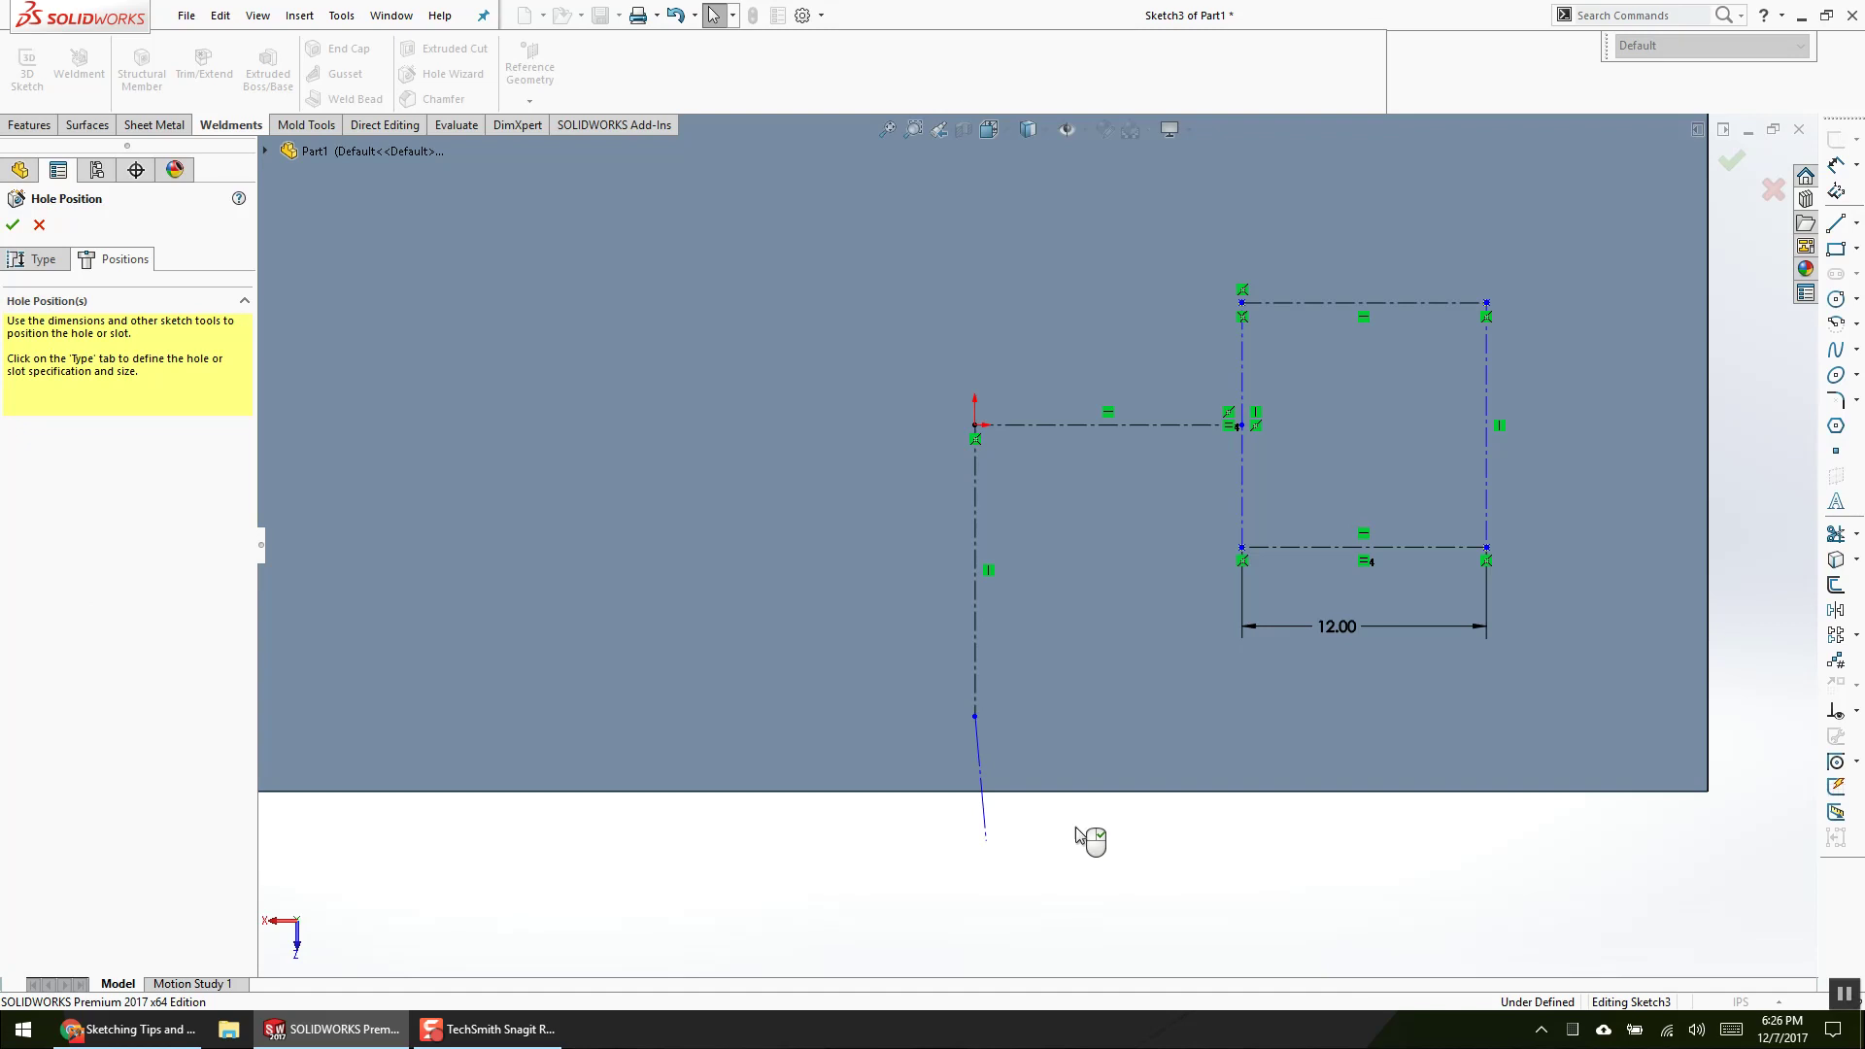
# Step: Delete all the geometry, points and dimensions in the hole position sketch
pyautogui.scroll(2, 1197, 554)
pyautogui.scroll(-2, 1195, 548)
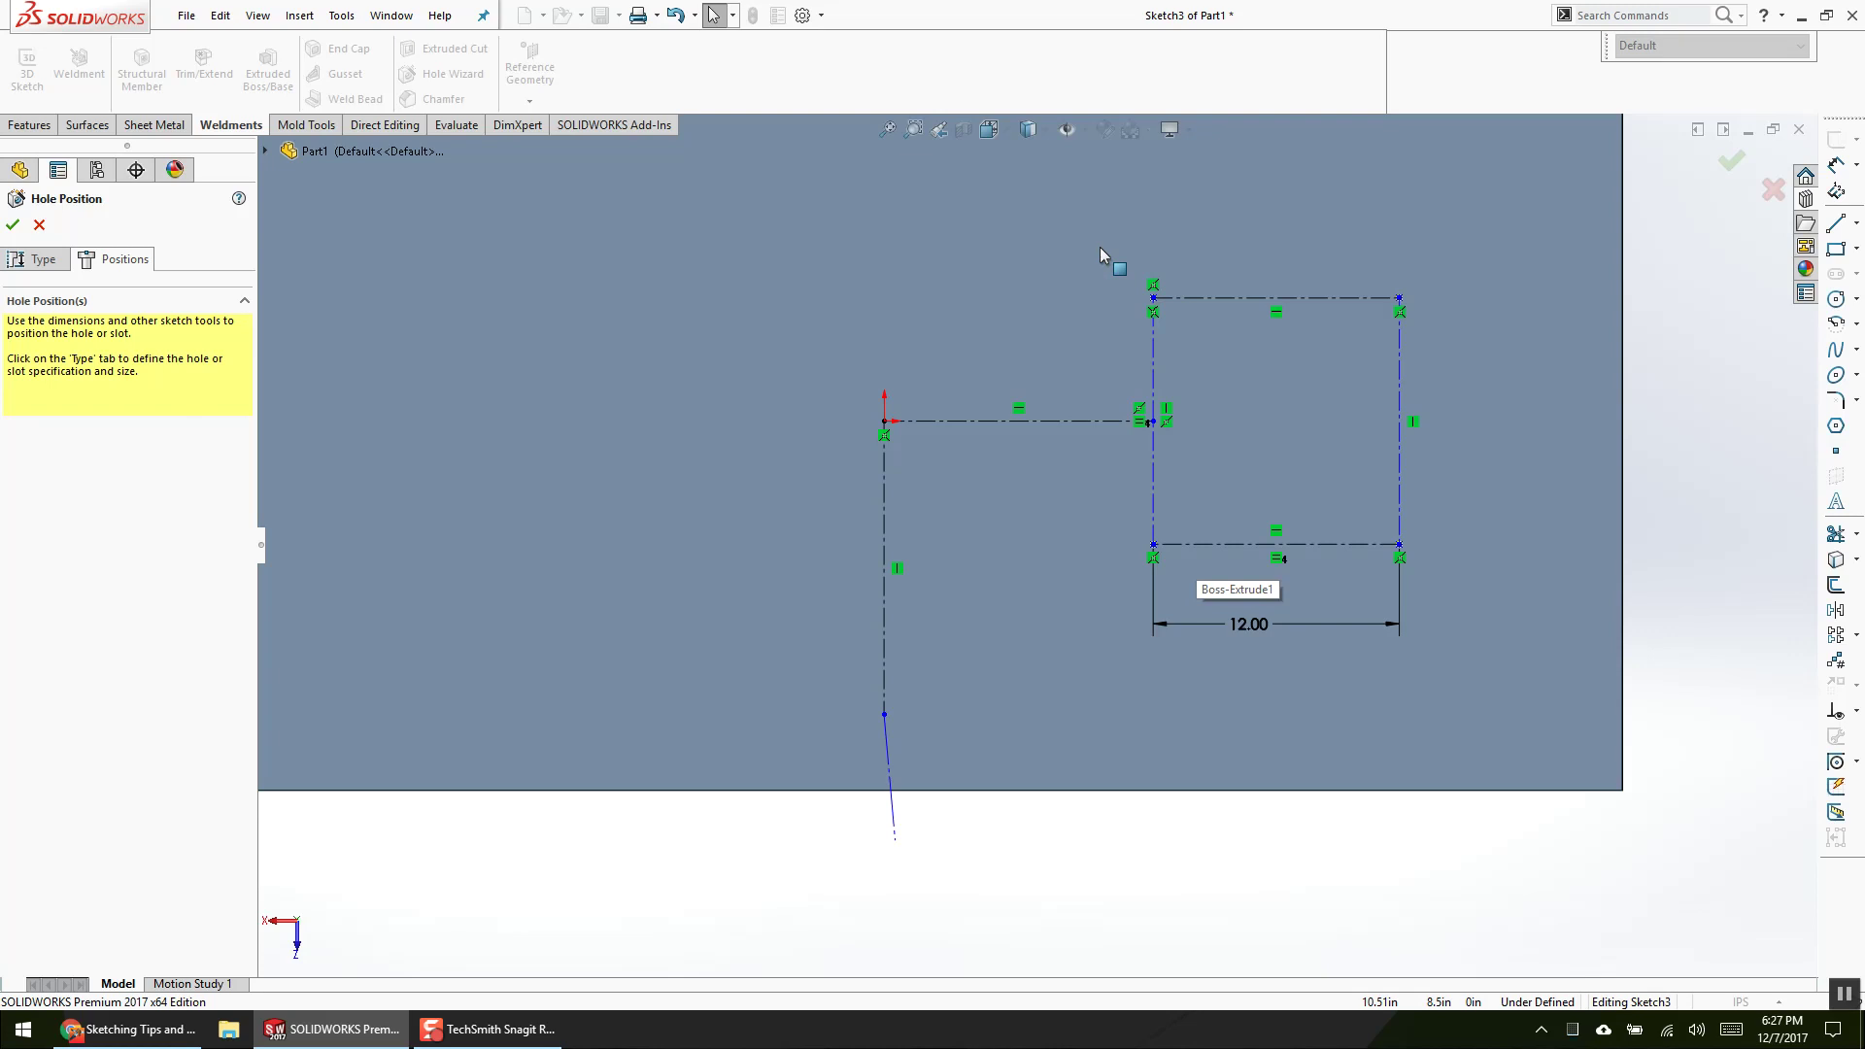
pyautogui.scroll(1, 1100, 247)
pyautogui.scroll(-1, 1132, 457)
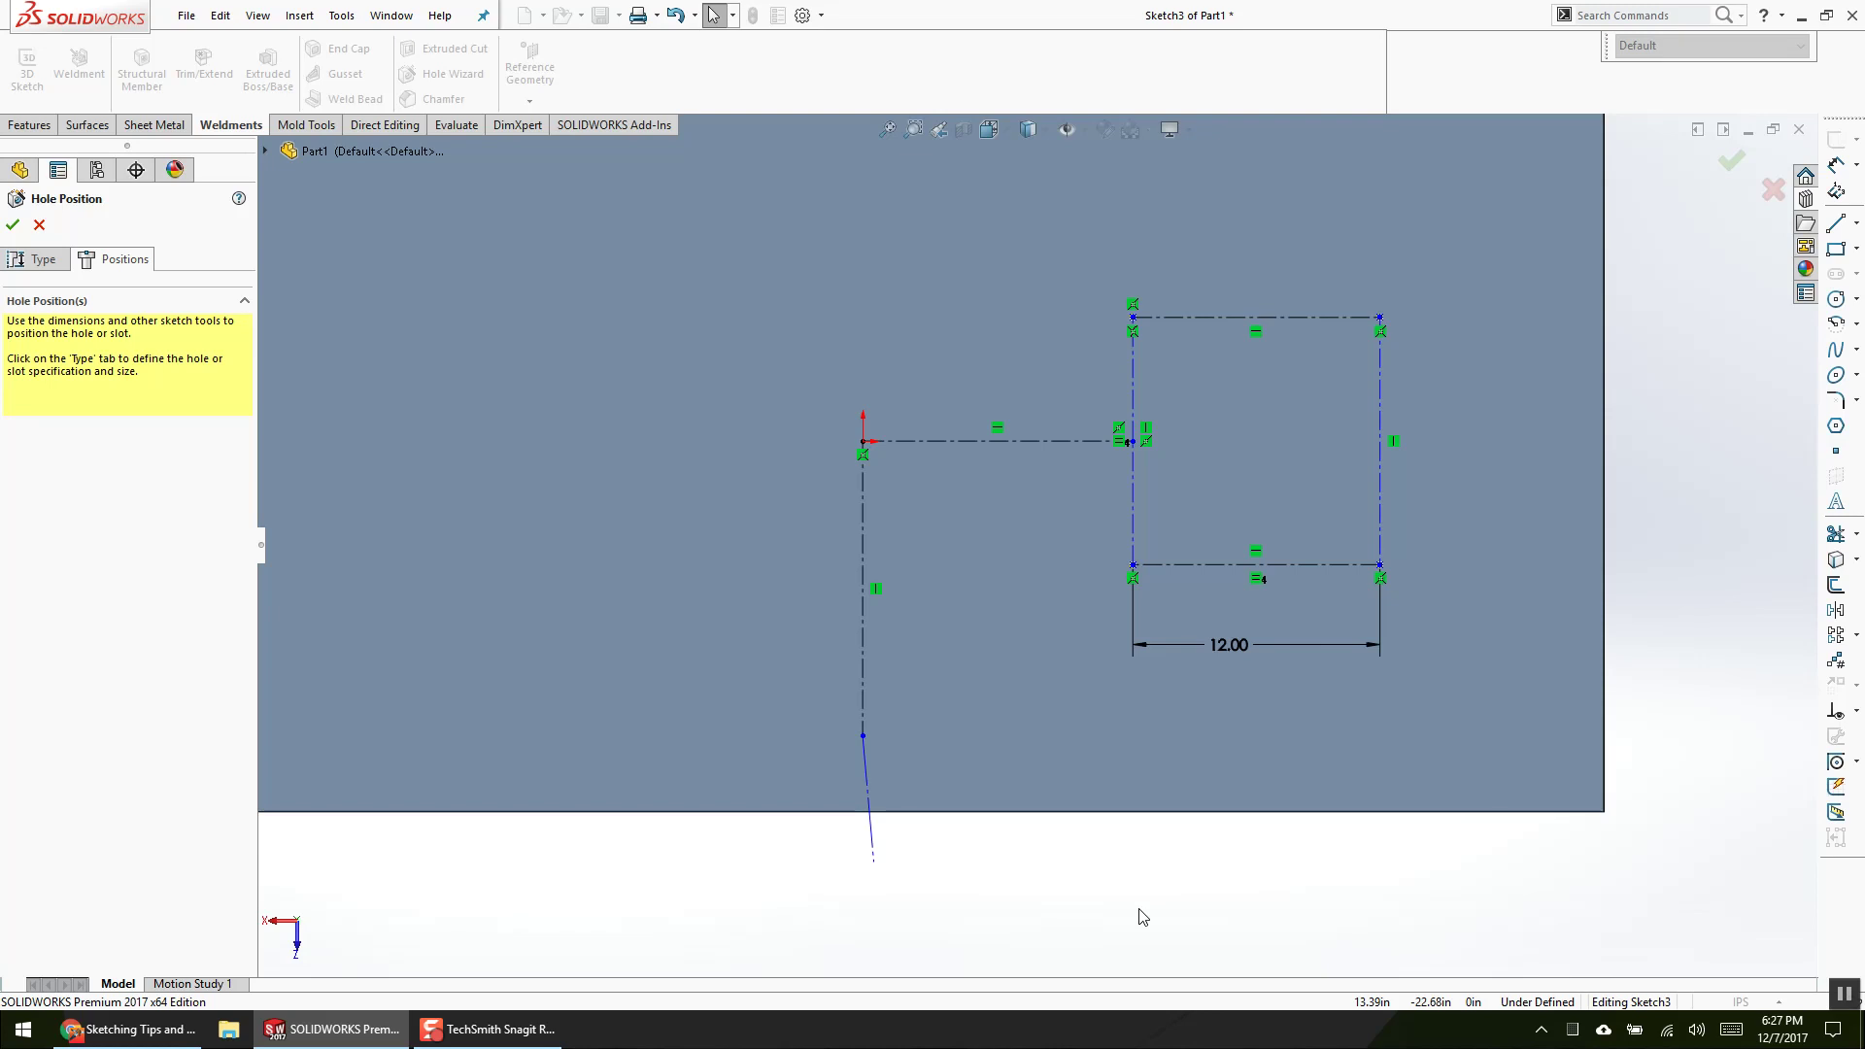
pyautogui.hotkey('ctrl', 'a')
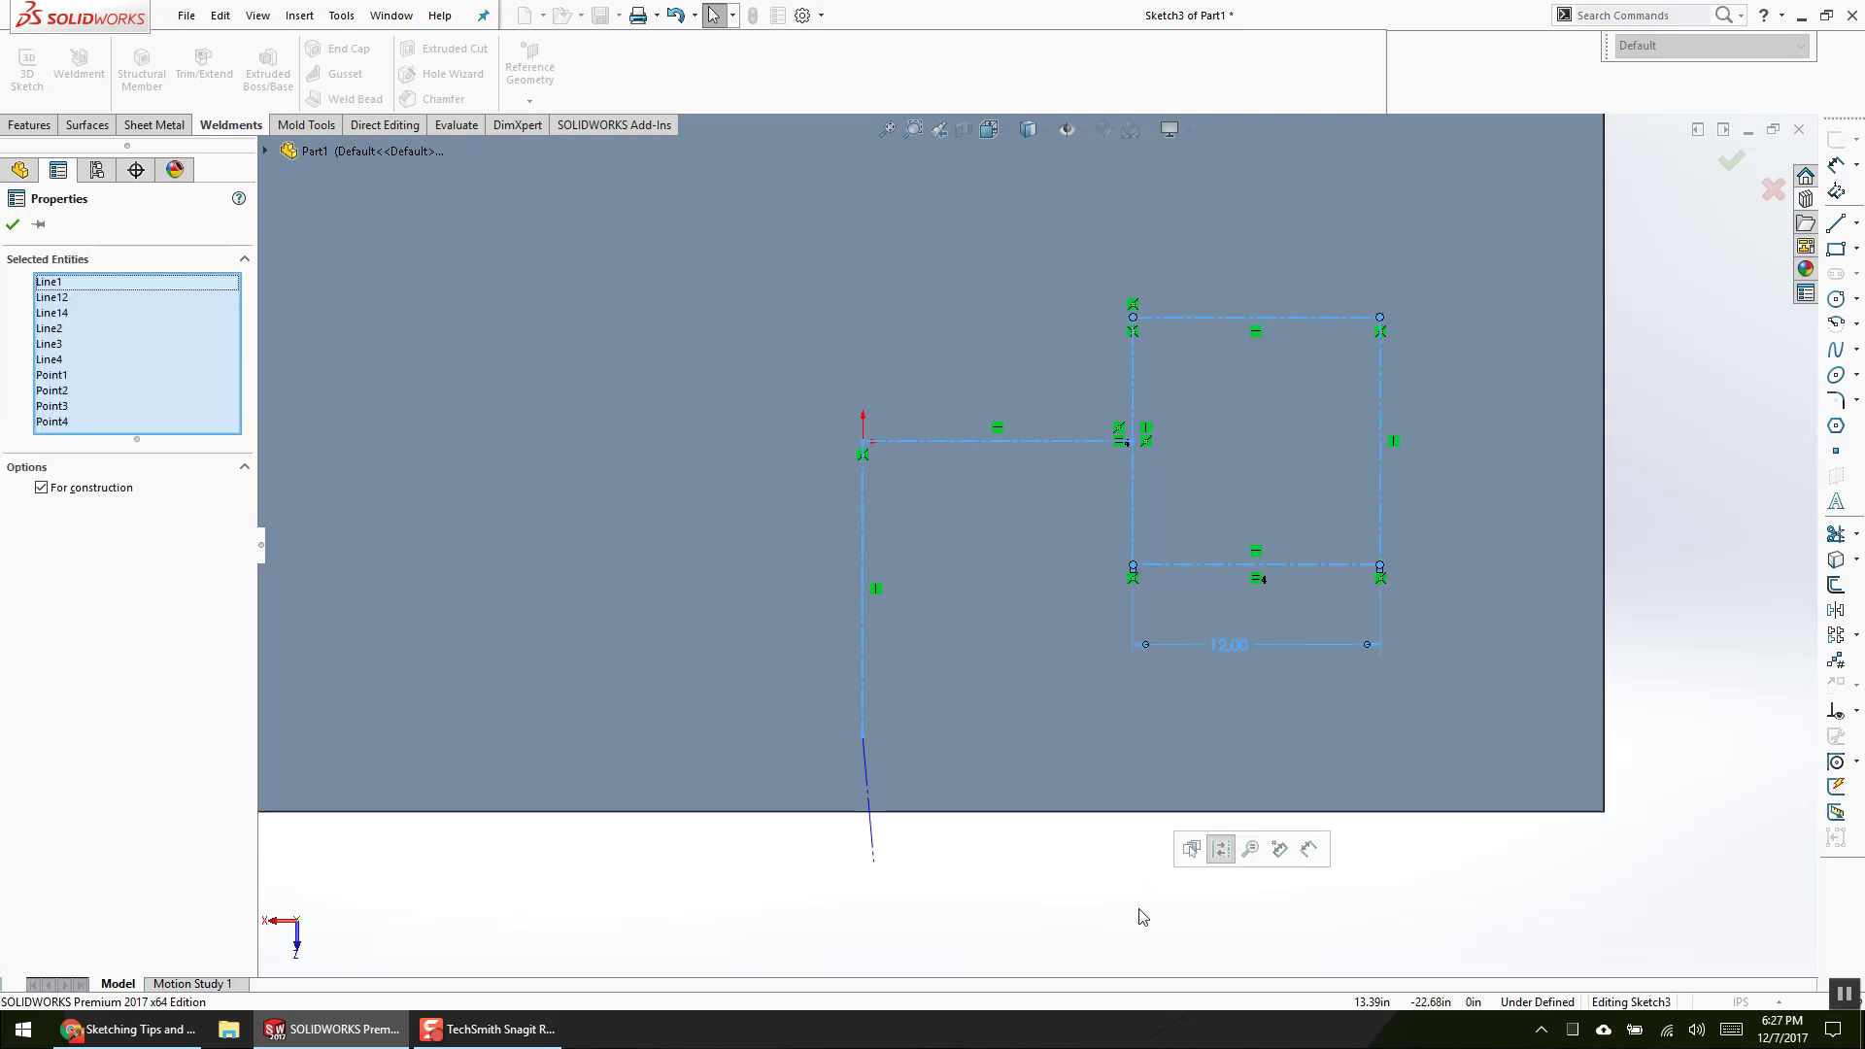
pyautogui.press('Delete')
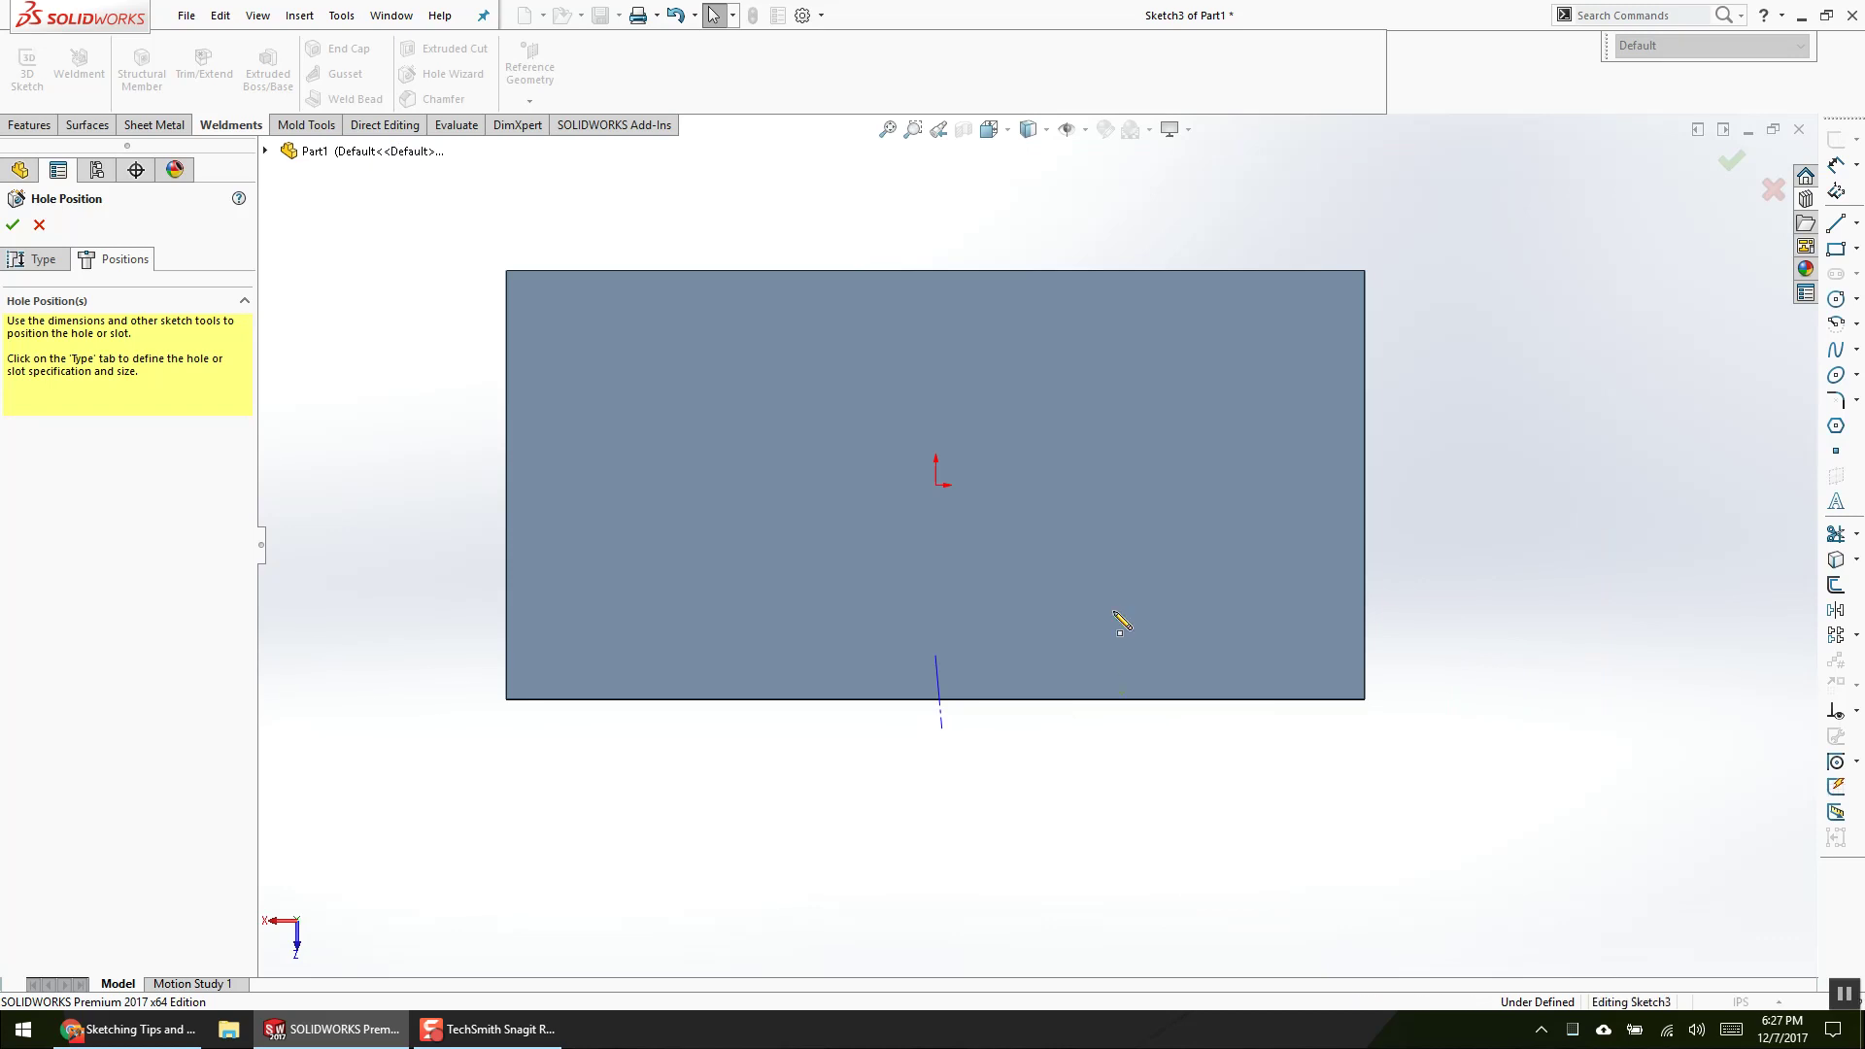
# Step: Place four hole points in a rough square on the plate's right half
pyautogui.click(1121, 426)
pyautogui.click(1305, 449)
pyautogui.click(1284, 575)
pyautogui.click(1097, 545)
# Step: Draw a vertical construction line down from the origin and mirror the four hole points about it
pyautogui.moveTo(1097, 546); pyautogui.dragTo(1034, 526, button='right')
pyautogui.click(935, 485)
pyautogui.click(935, 635)
pyautogui.press('Escape')
pyautogui.moveTo(740, 315); pyautogui.dragTo(1481, 740)
pyautogui.press('m')
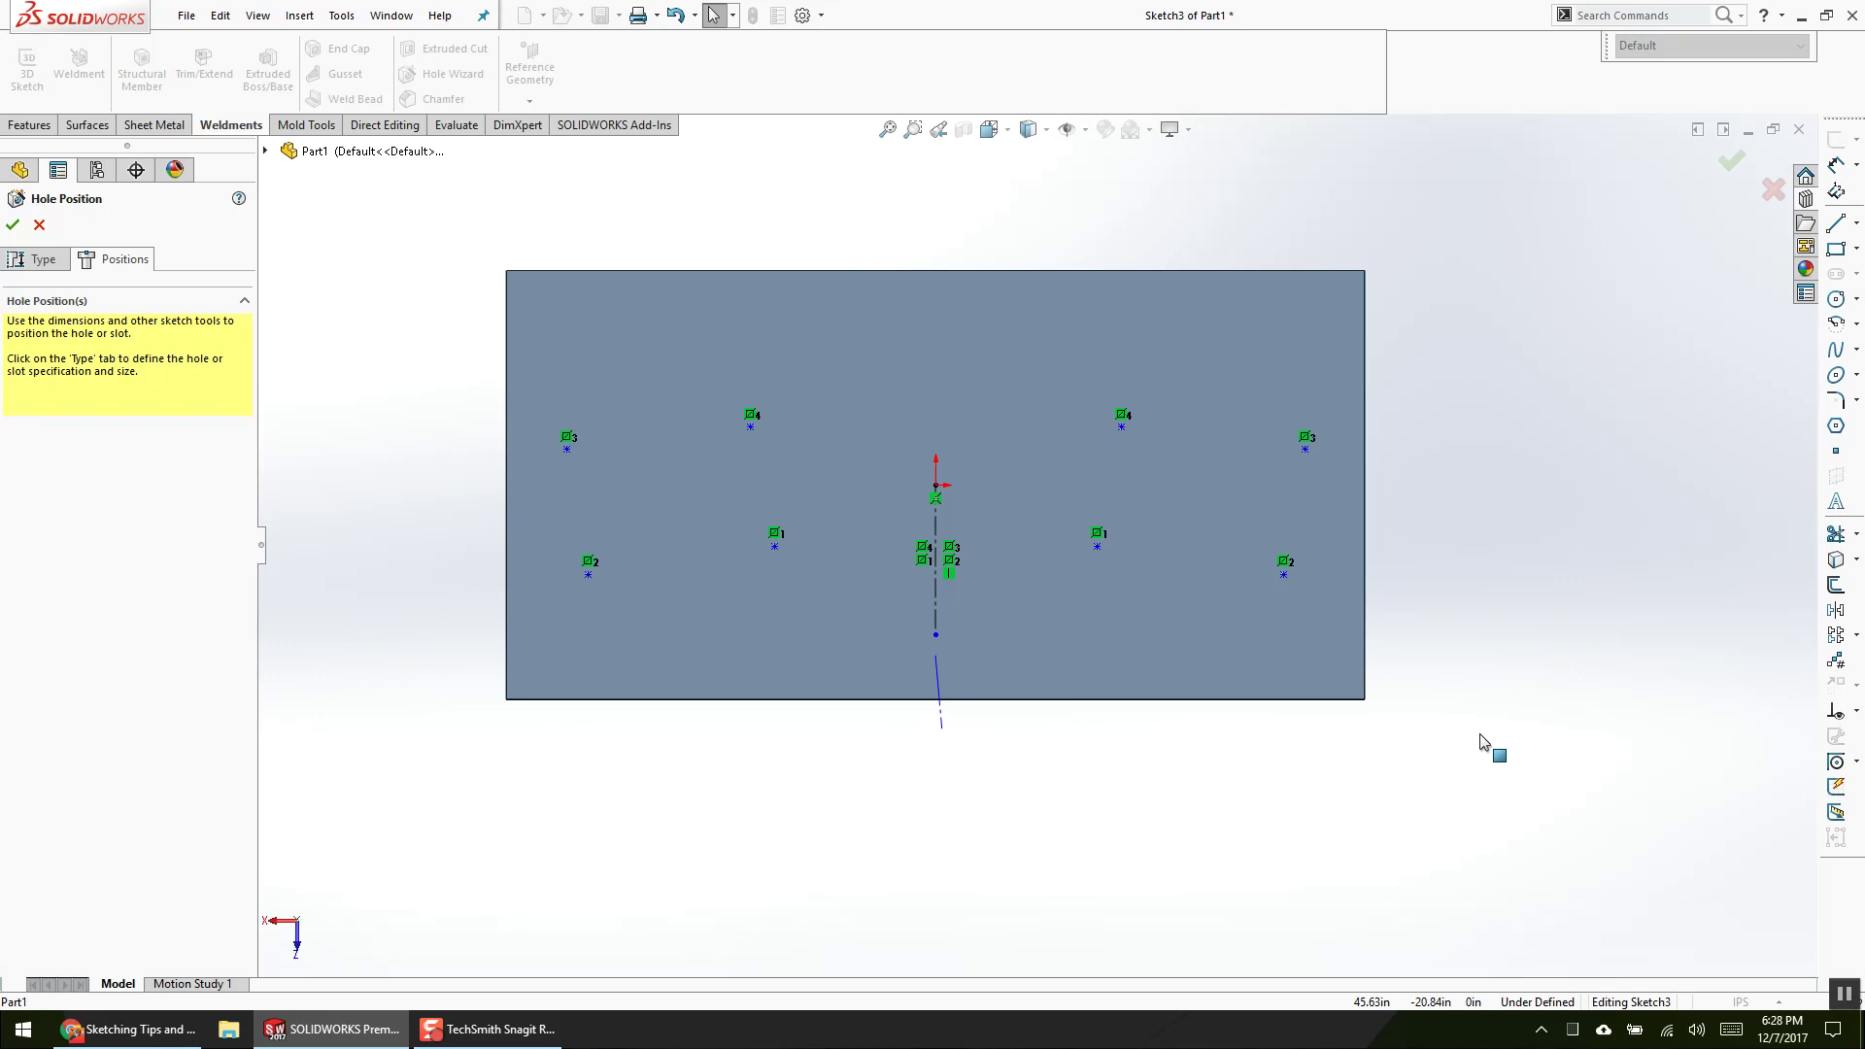
# Step: Search the commands for "sketch sha" and toggle Shaded Sketch Contours
pyautogui.click(1598, 15)
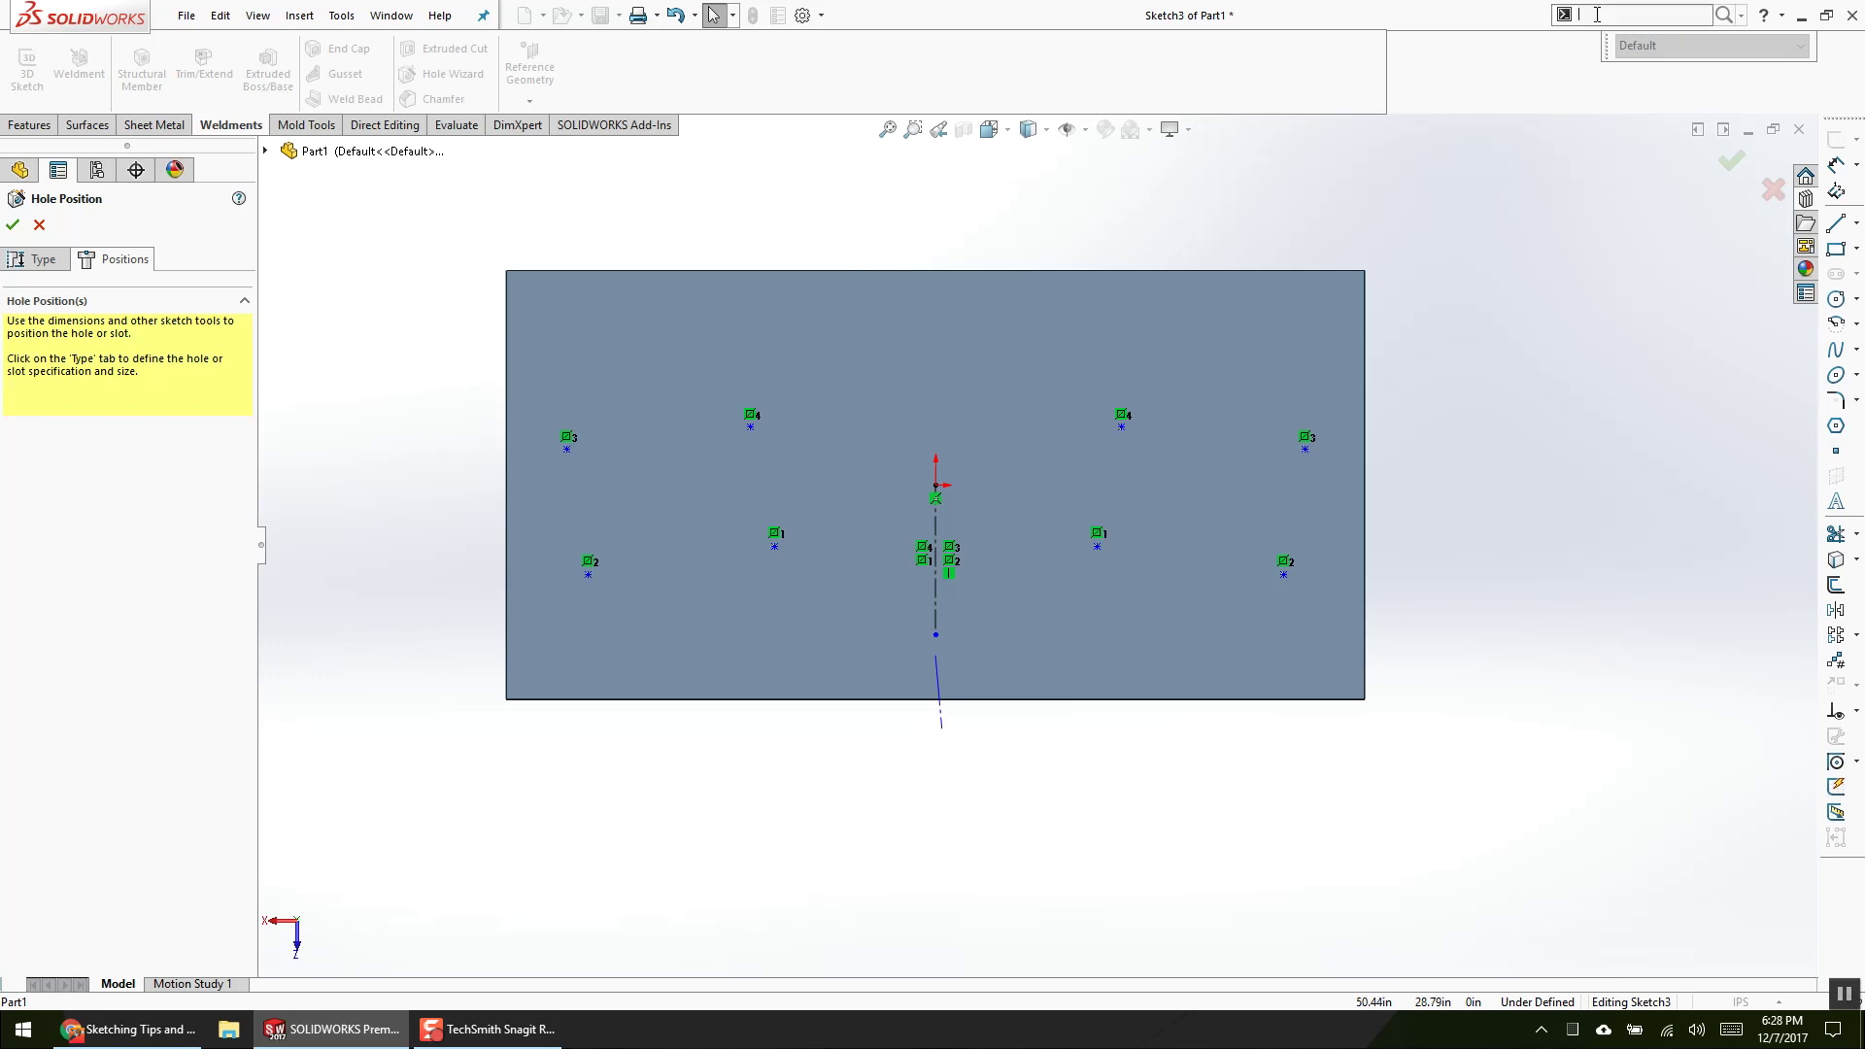
pyautogui.write('sketch sha')
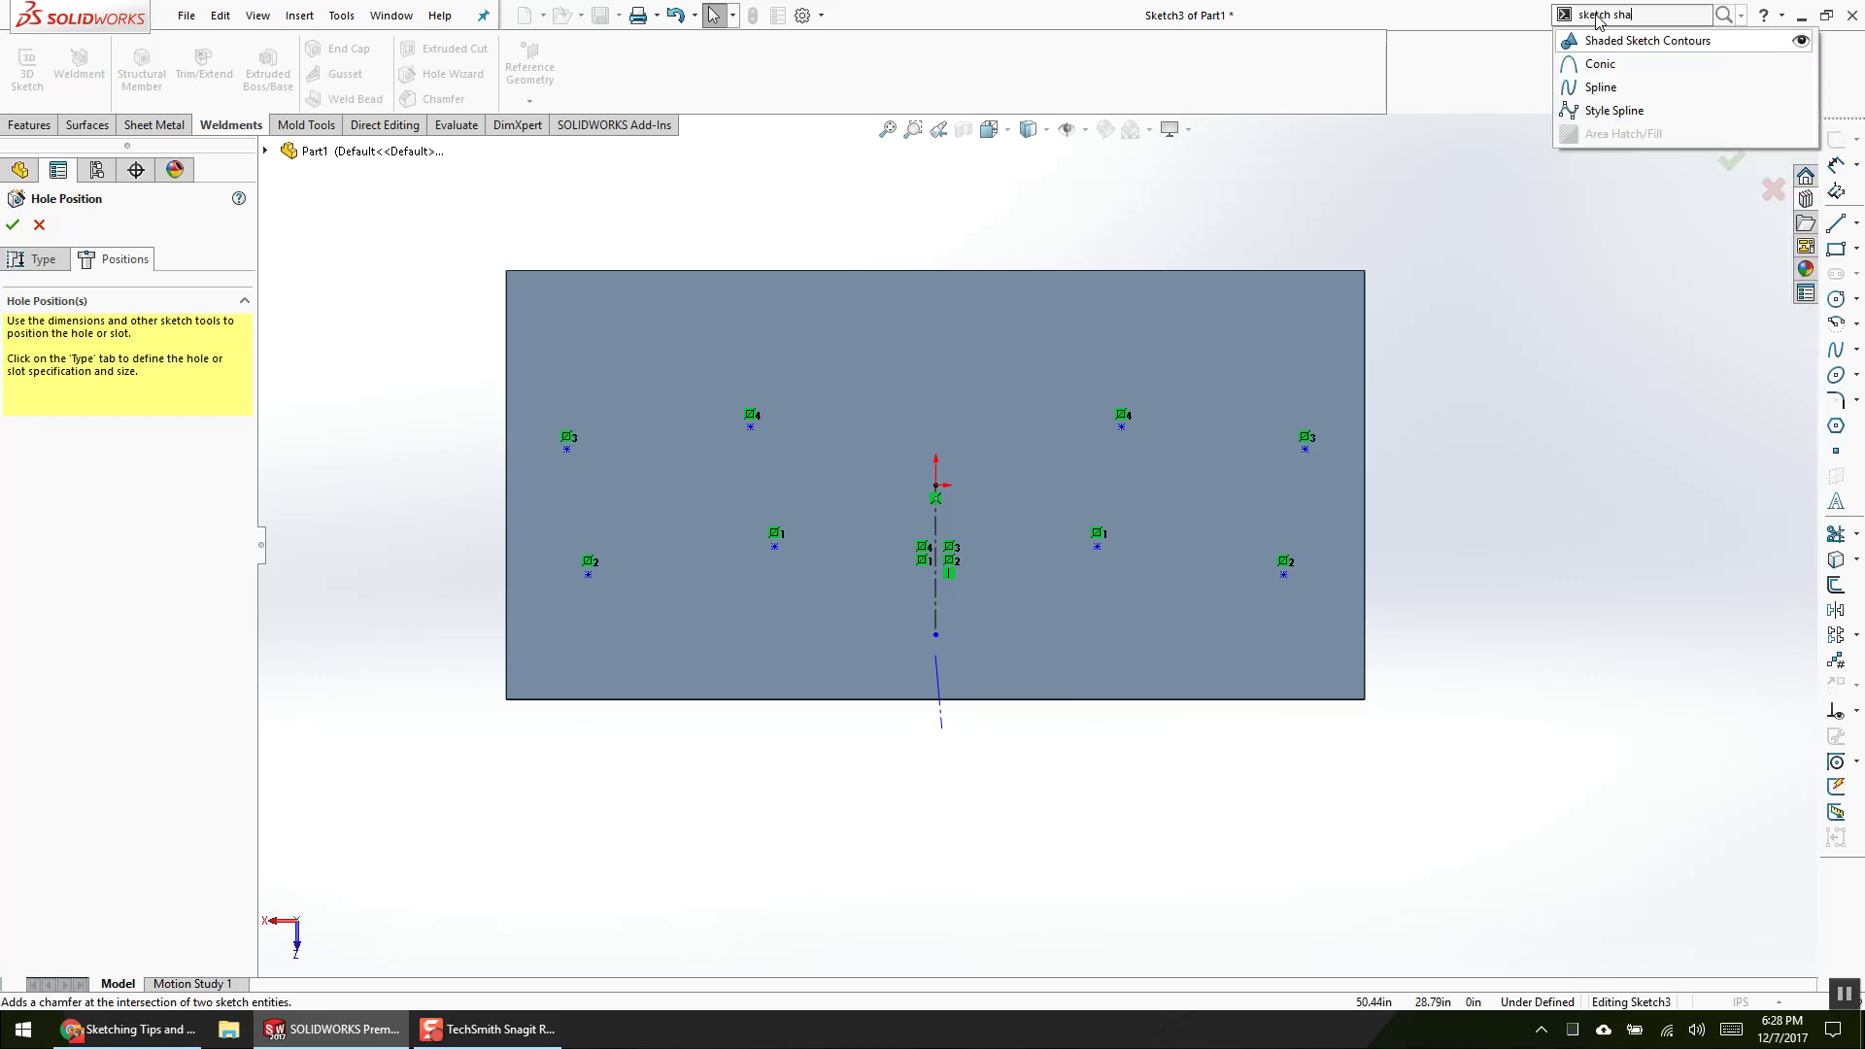
pyautogui.click(1642, 40)
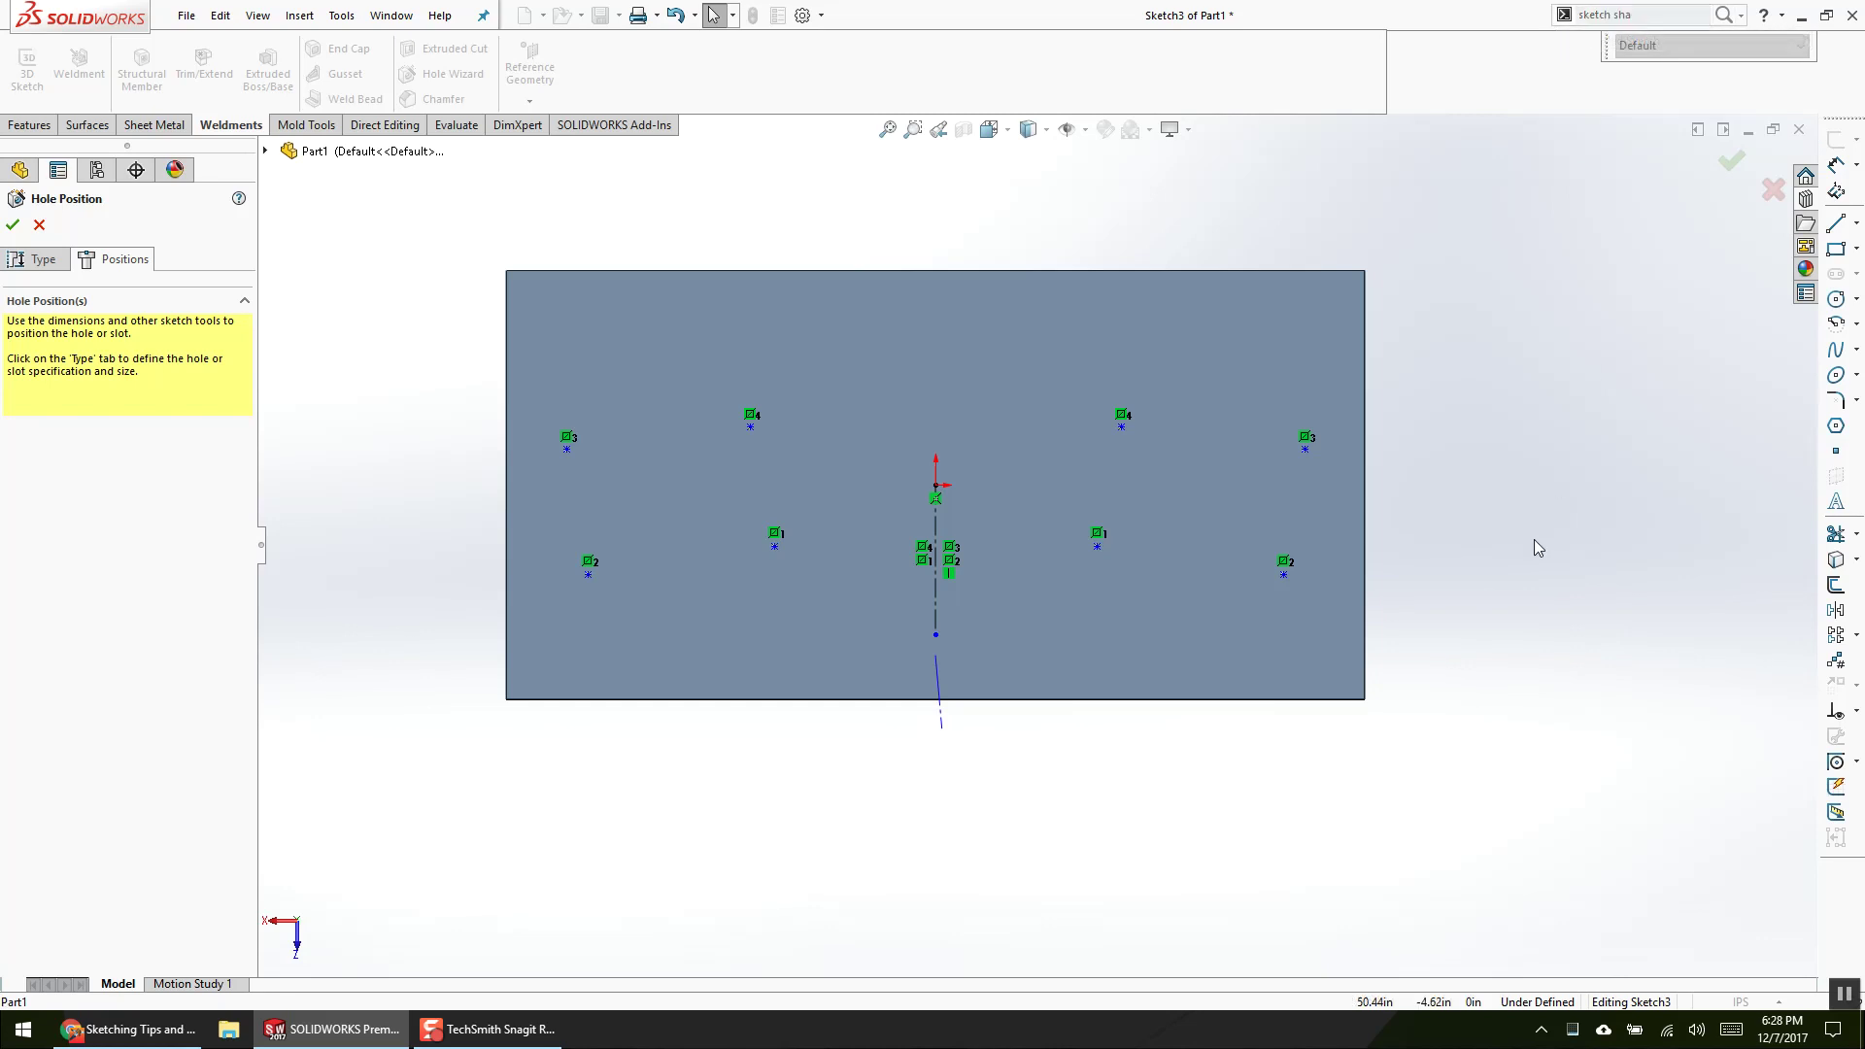
# Step: Connect the four hole points on the plate's right half with horizontal and vertical construction lines to form a closed rectangle
pyautogui.press('l')
pyautogui.click(1121, 427)
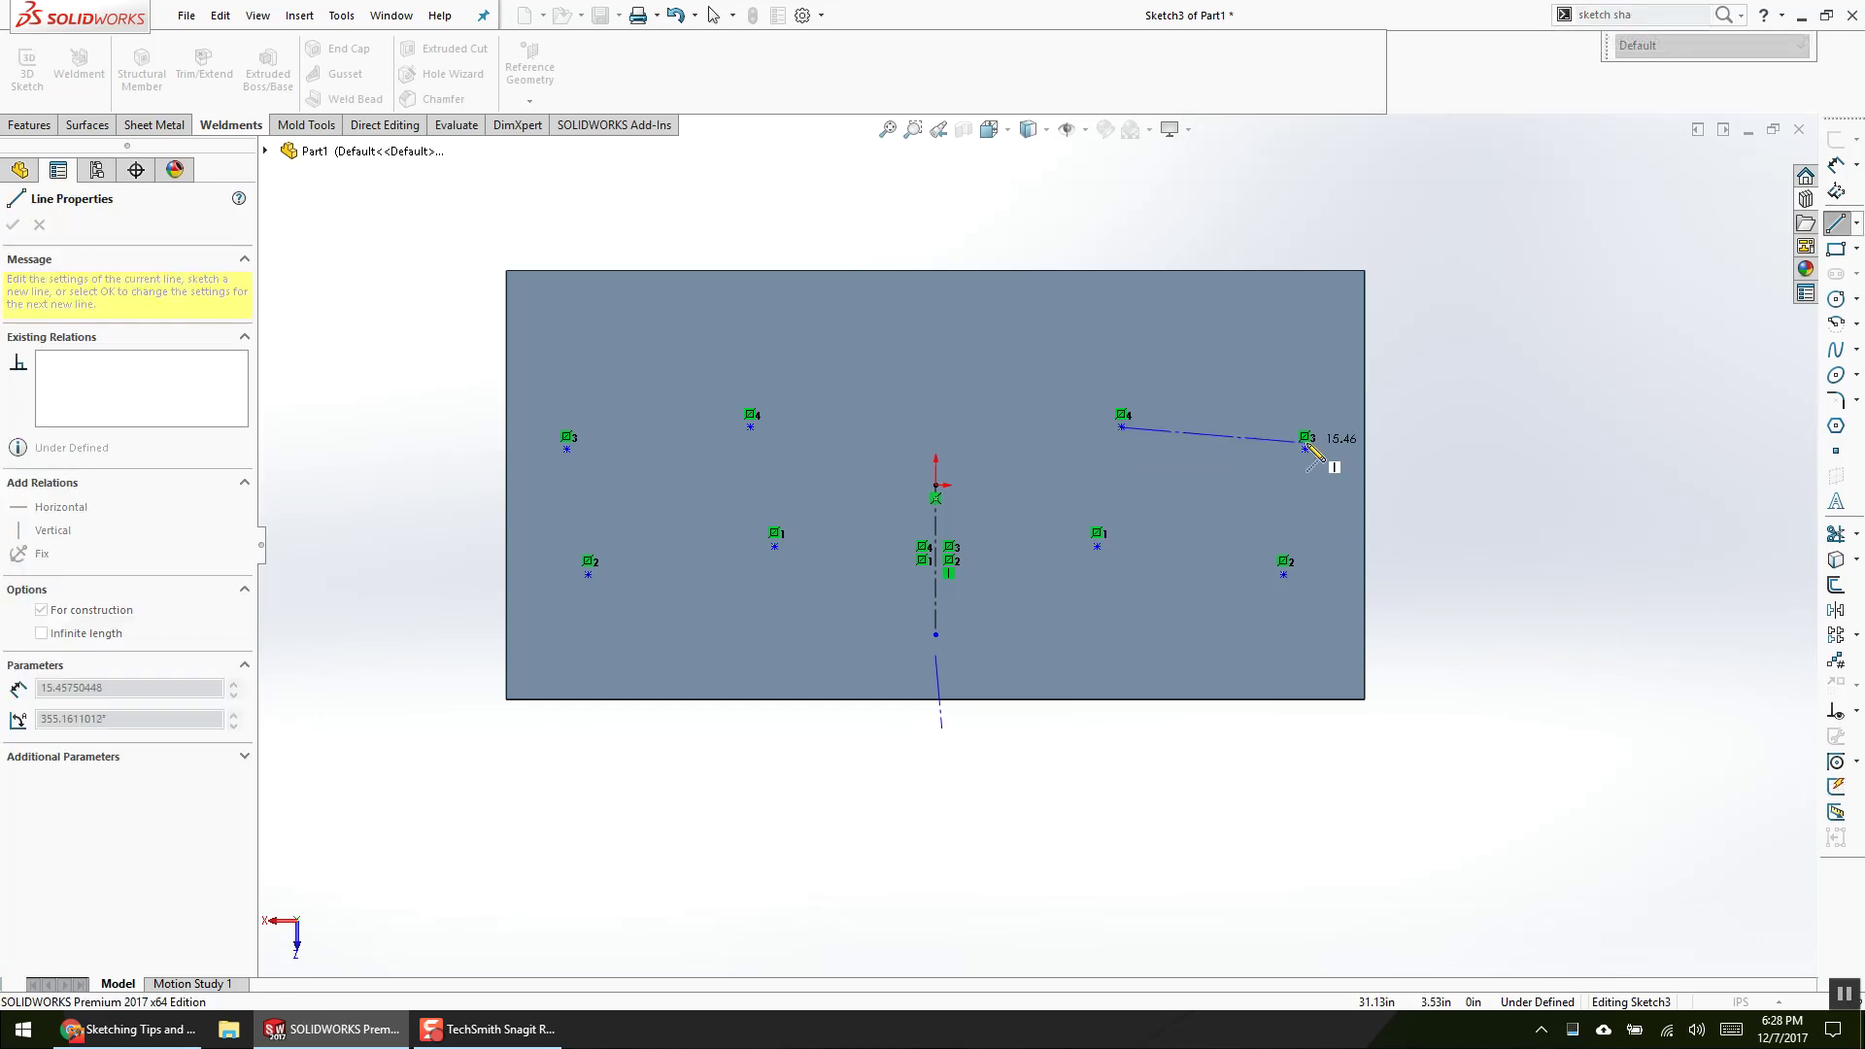
pyautogui.click(1306, 427)
pyautogui.click(1306, 575)
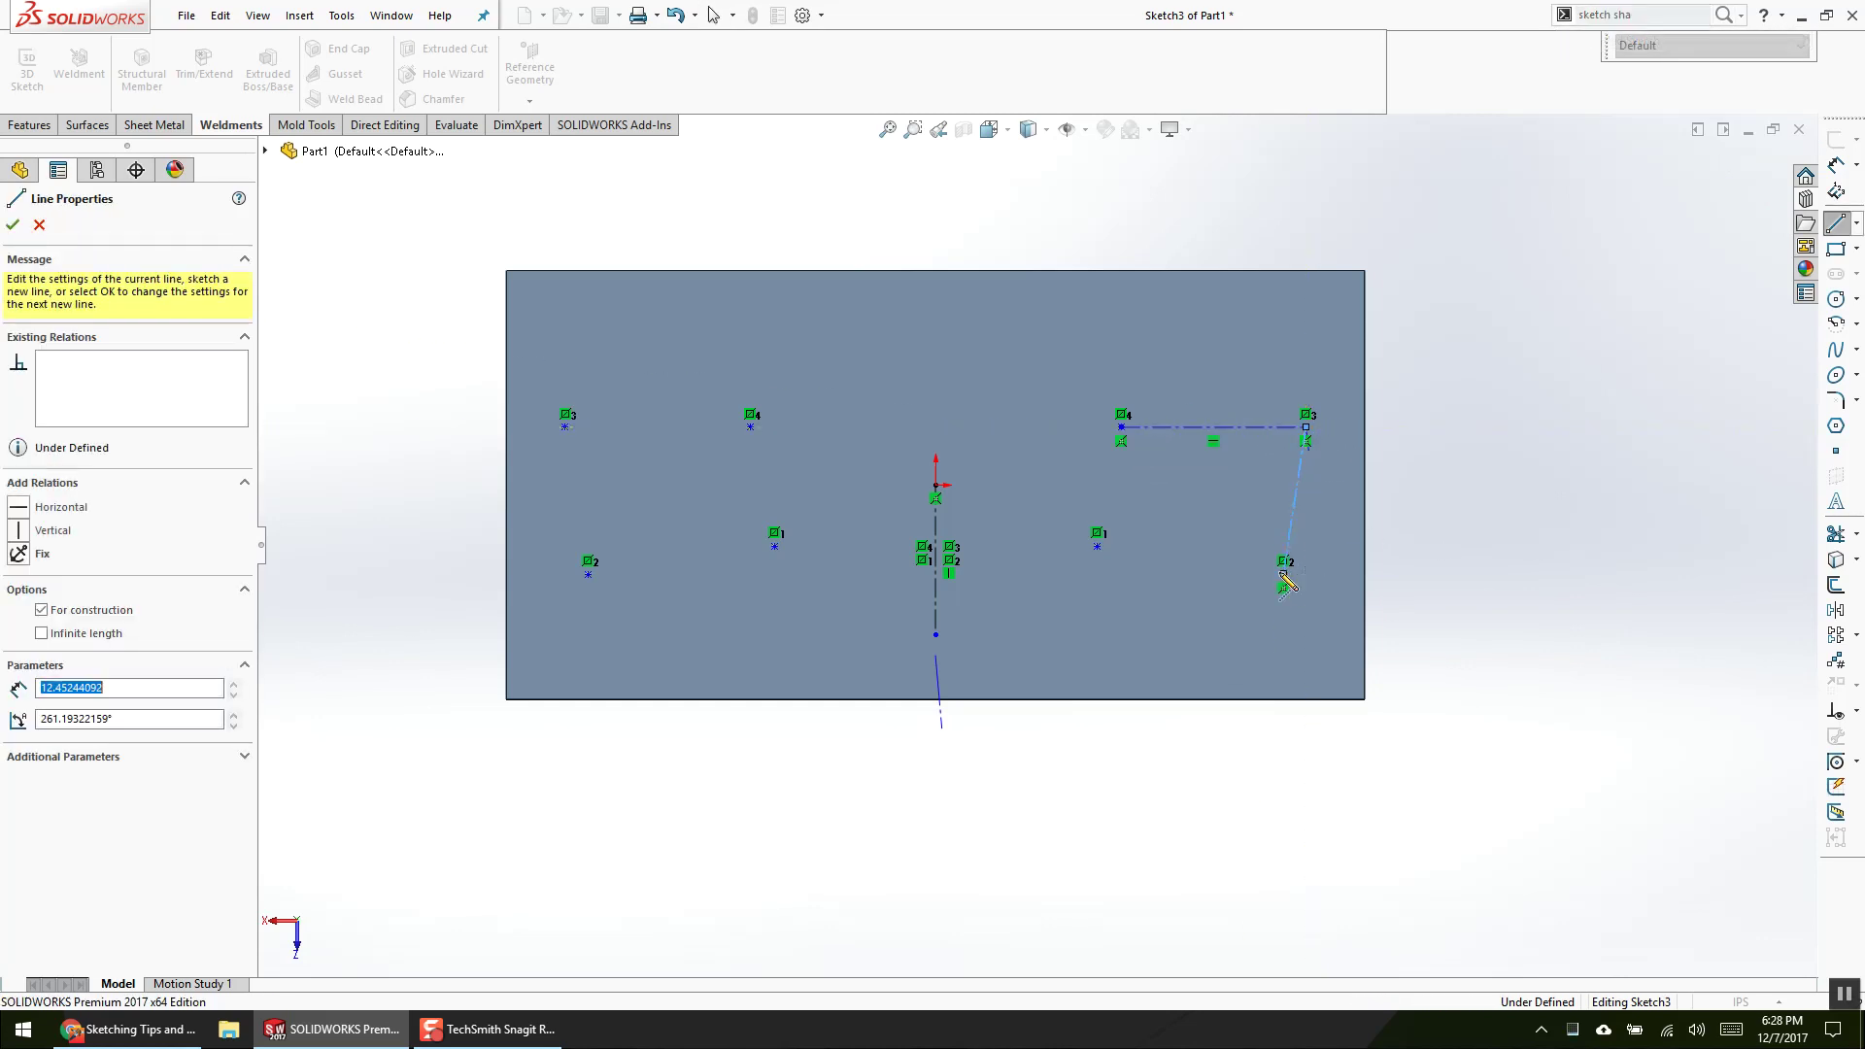
pyautogui.click(1098, 546)
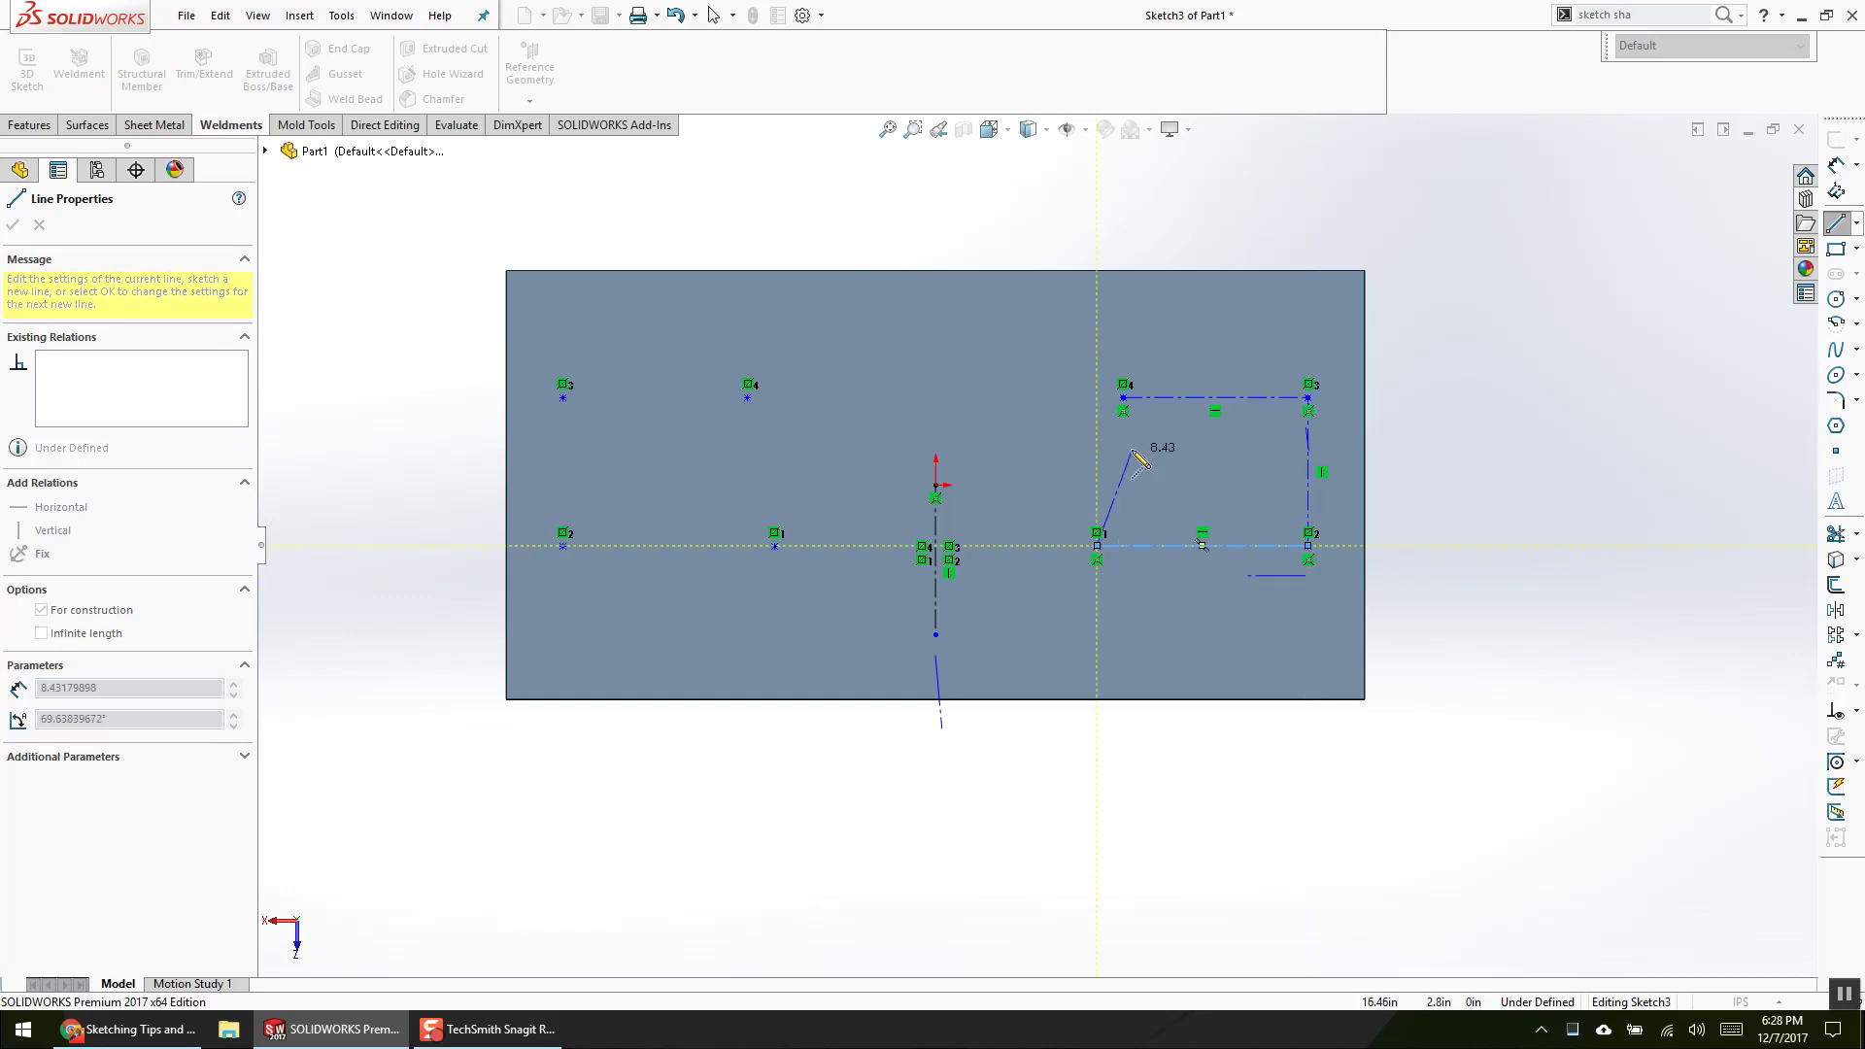
pyautogui.click(1124, 399)
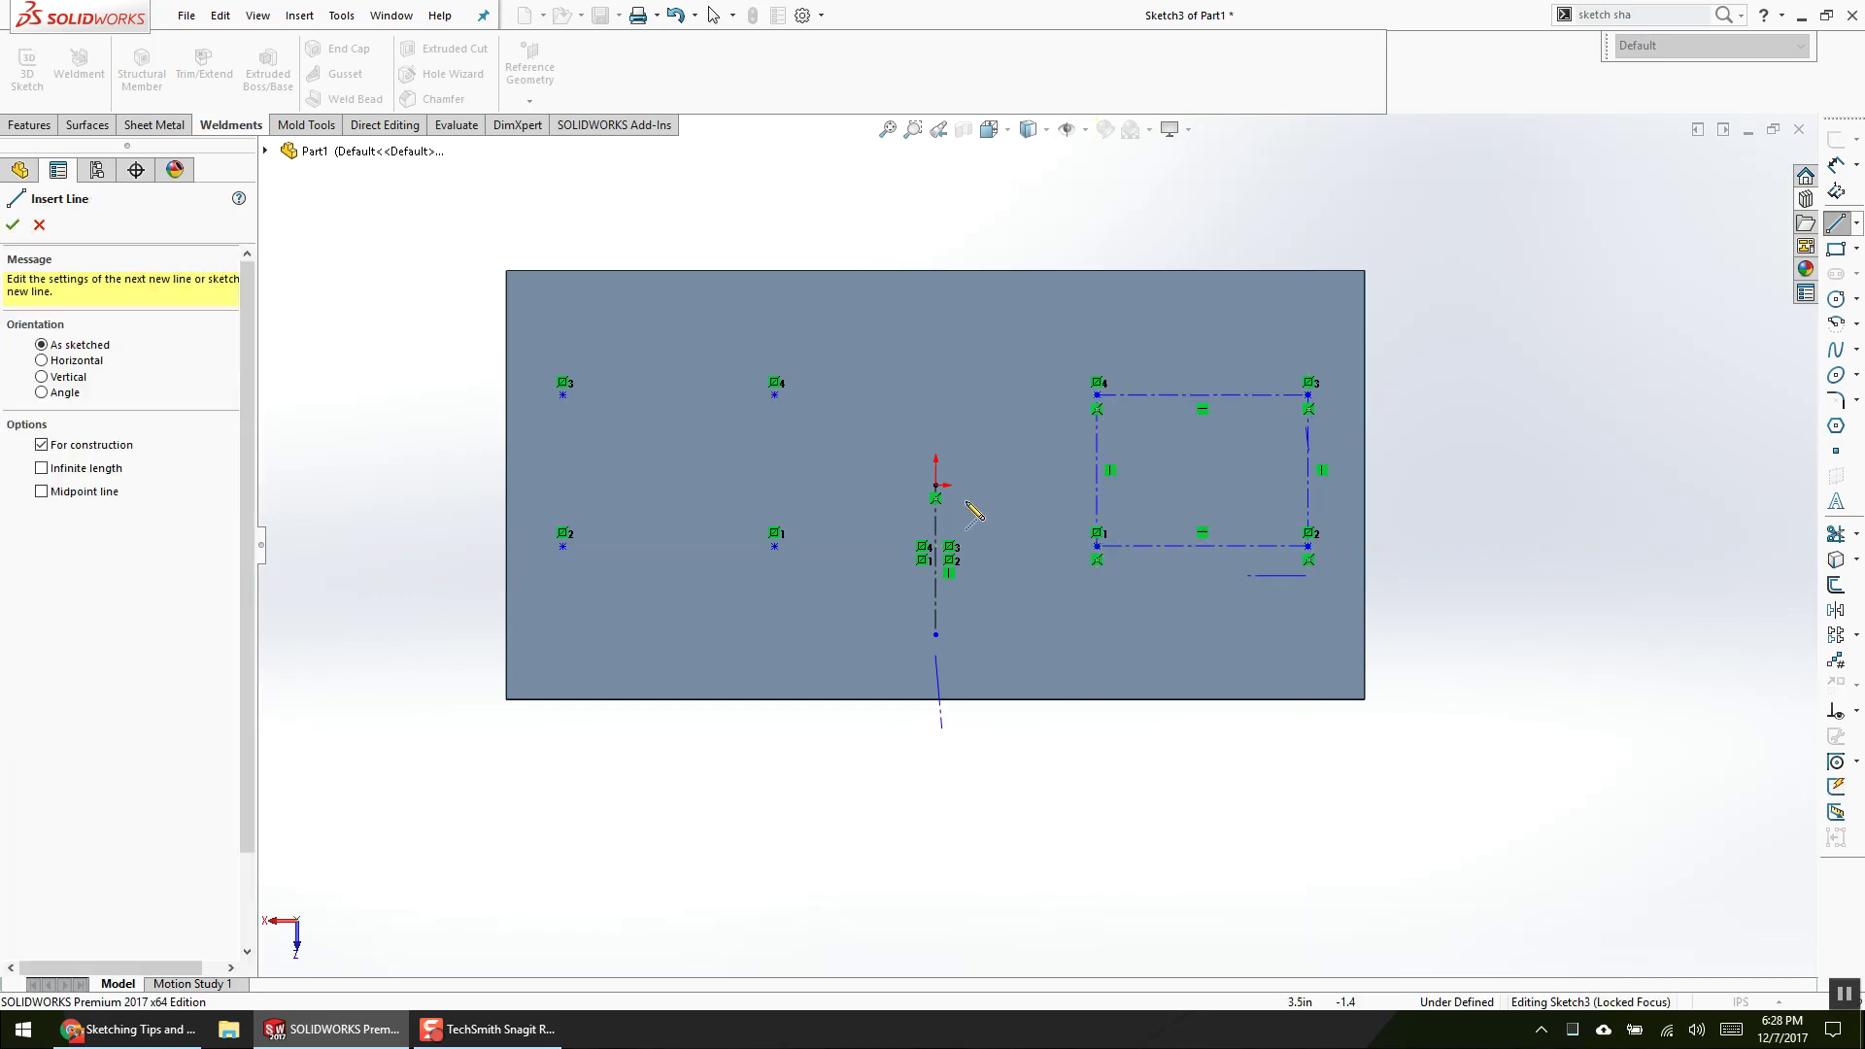
# Step: Draw a construction line from the origin to the midpoint of the rectangle's inner edge
pyautogui.click(936, 485)
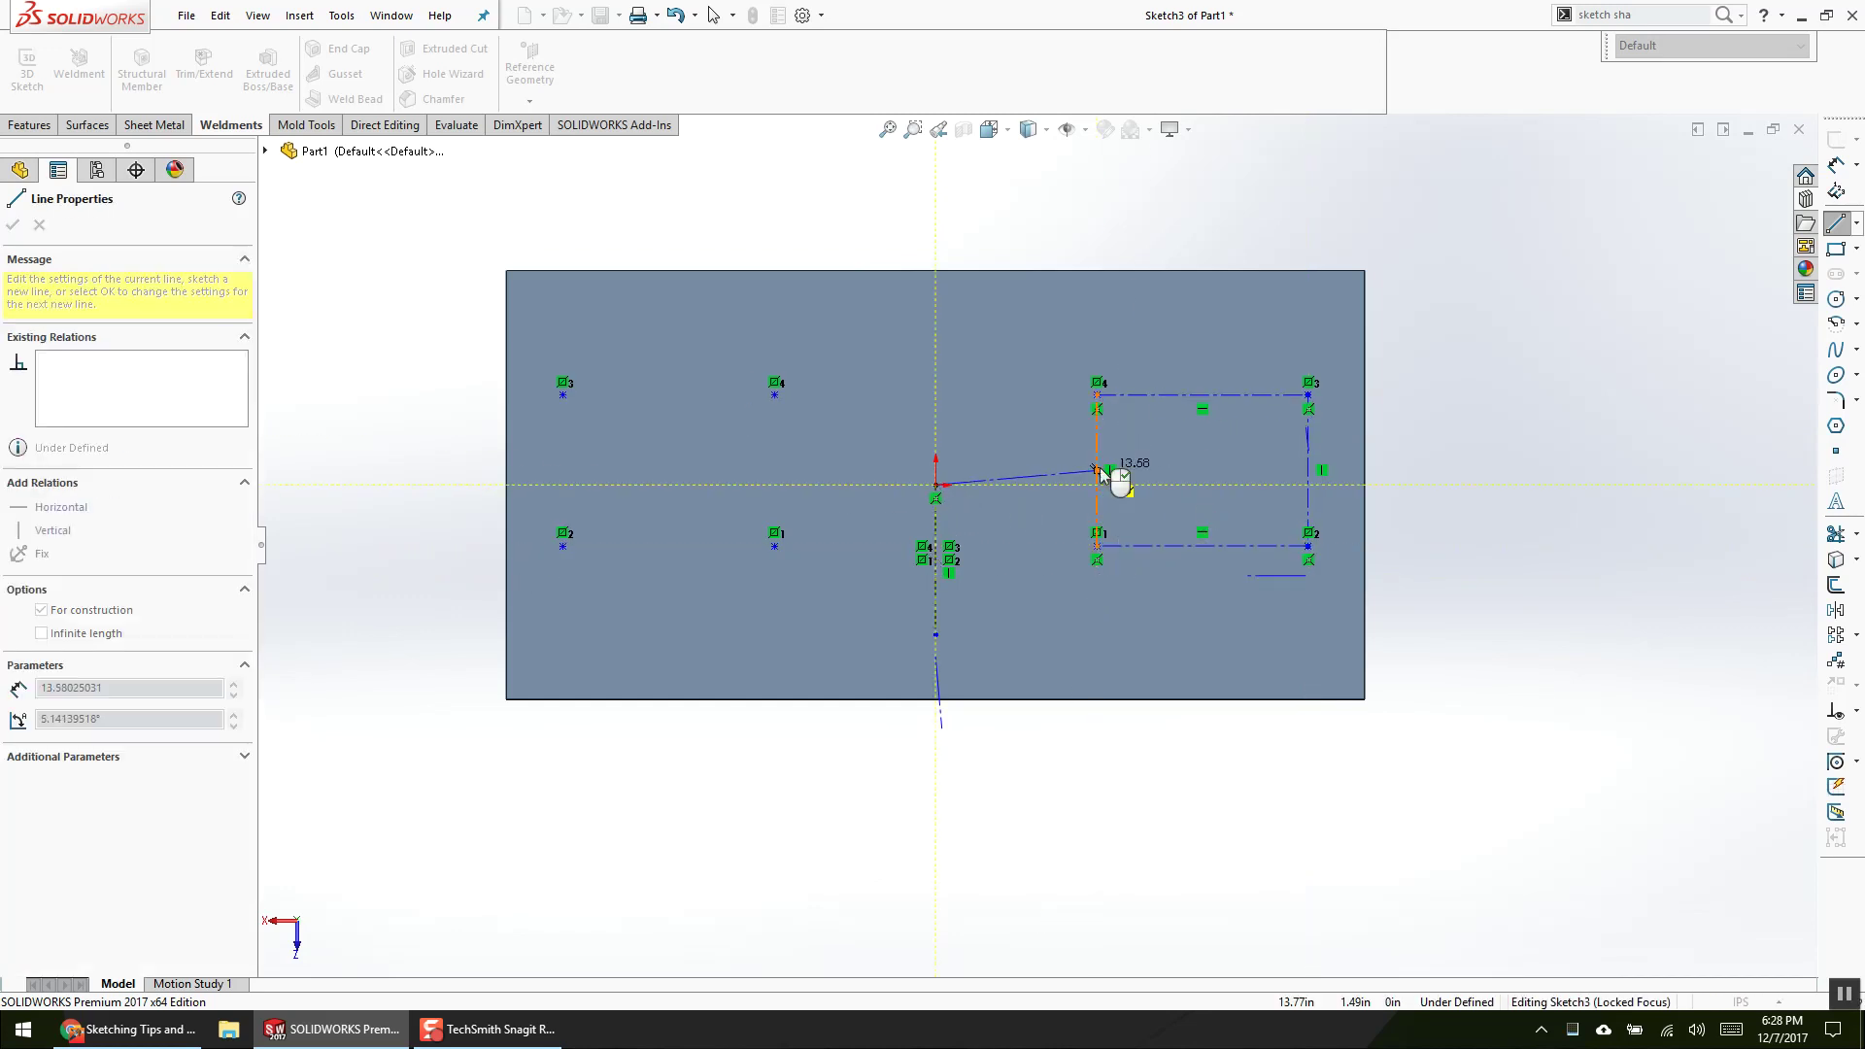
pyautogui.click(1097, 470)
pyautogui.press('Escape')
# Step: Make the rectangle's upper and outer edges equal and the construction line between the origin and the rectangle horizontal
pyautogui.click(1196, 408)
pyautogui.keyDown('ctrl'); pyautogui.click(1309, 486); pyautogui.keyUp('ctrl')
pyautogui.click(1414, 413)
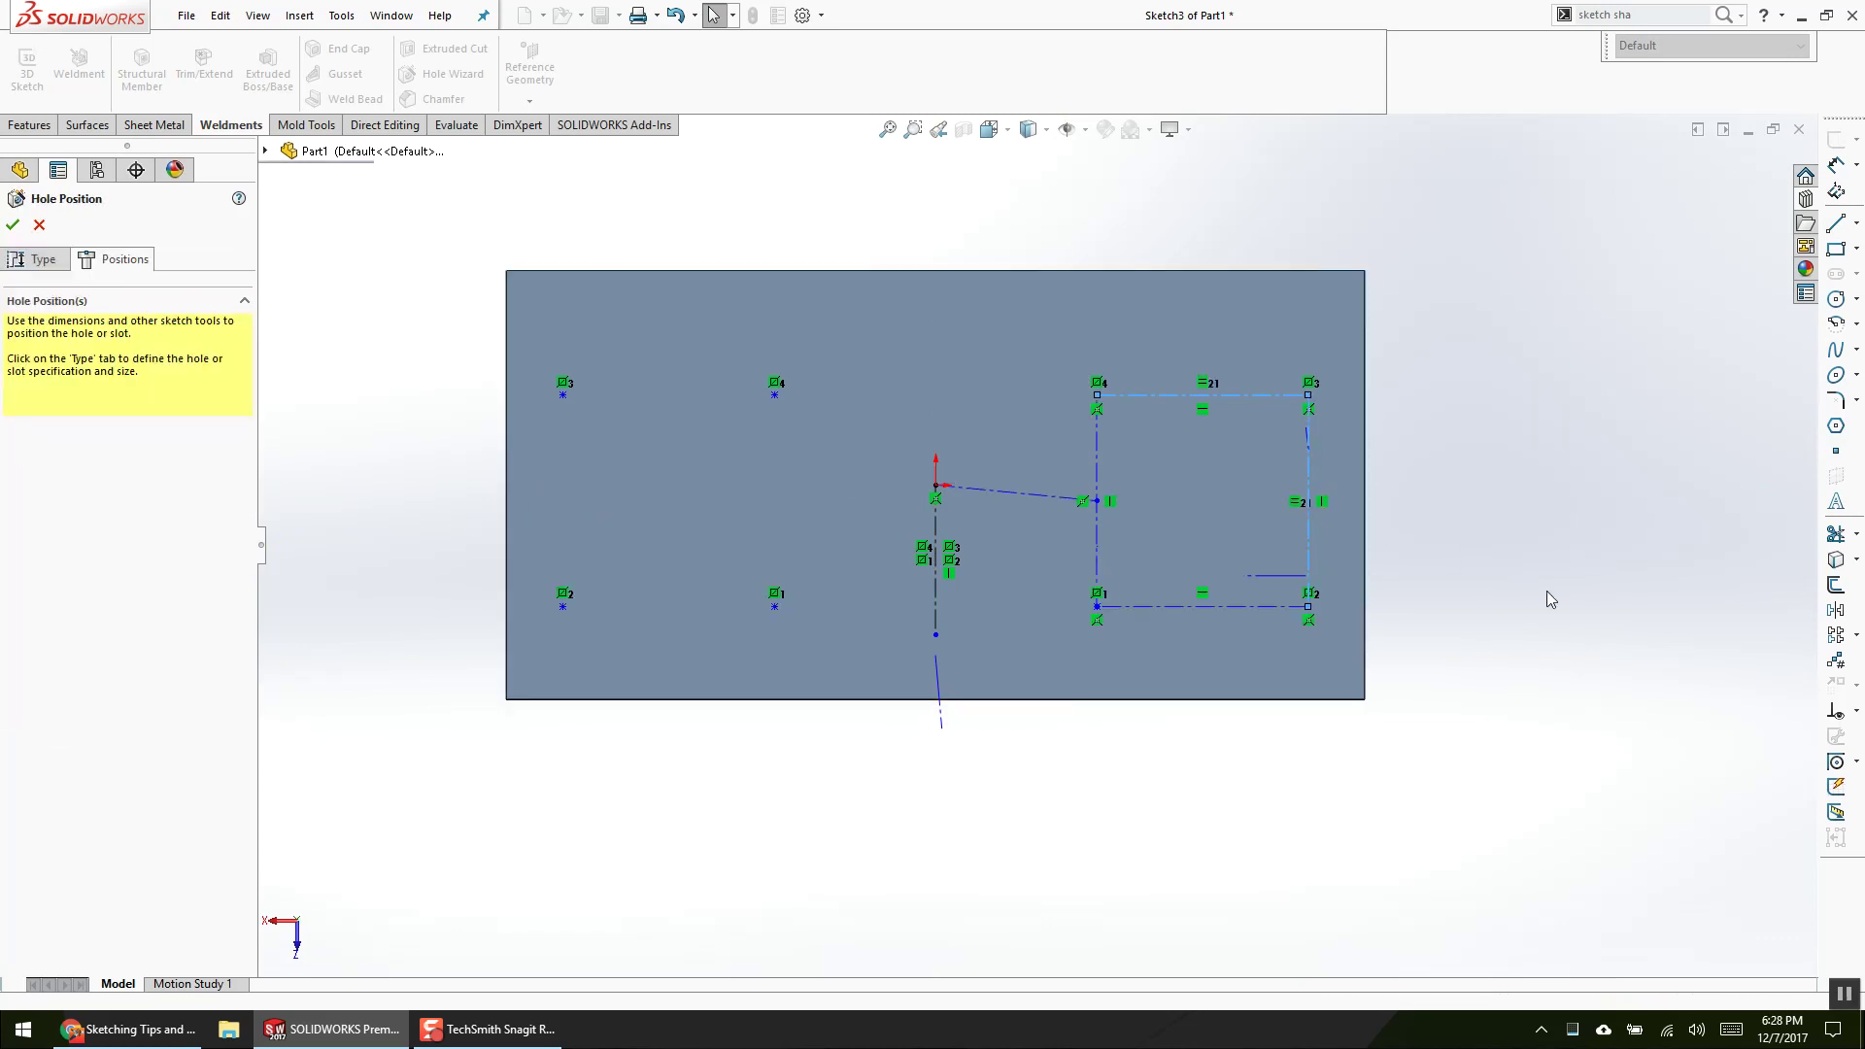
pyautogui.click(1040, 496)
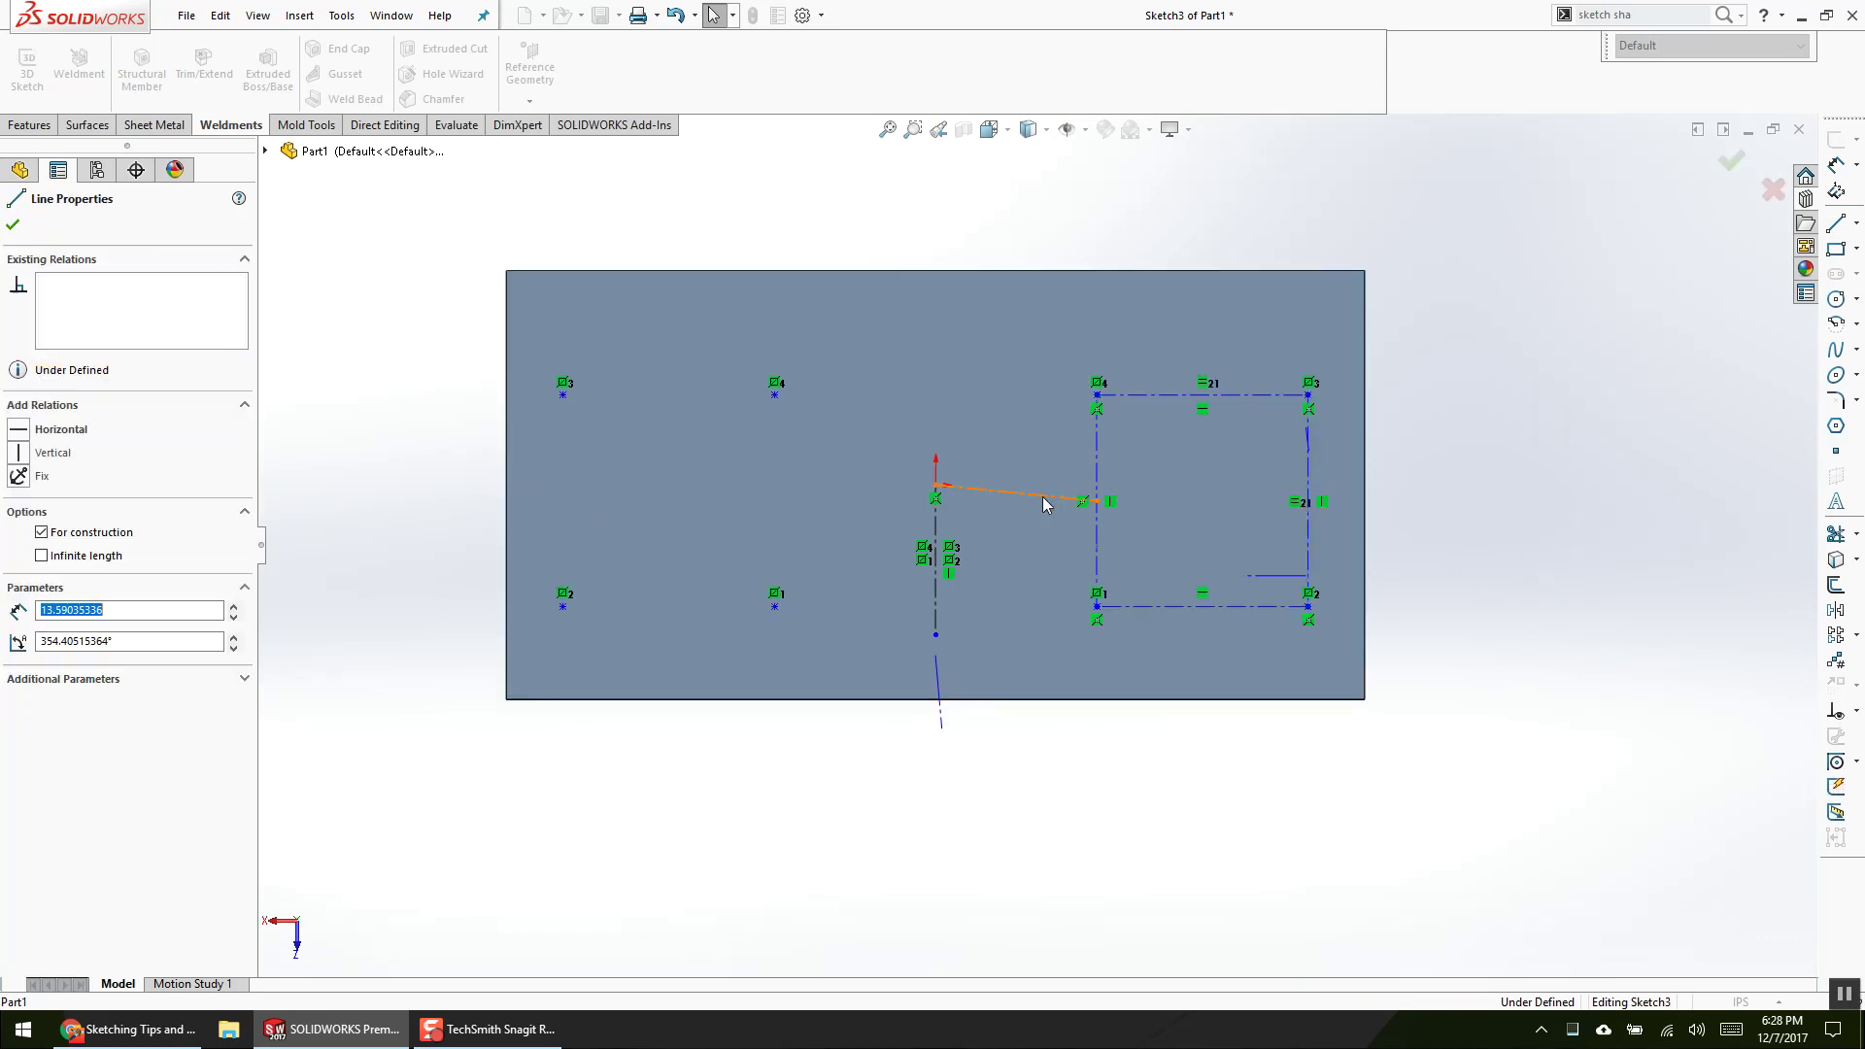
pyautogui.click(1572, 556)
pyautogui.press('Escape')
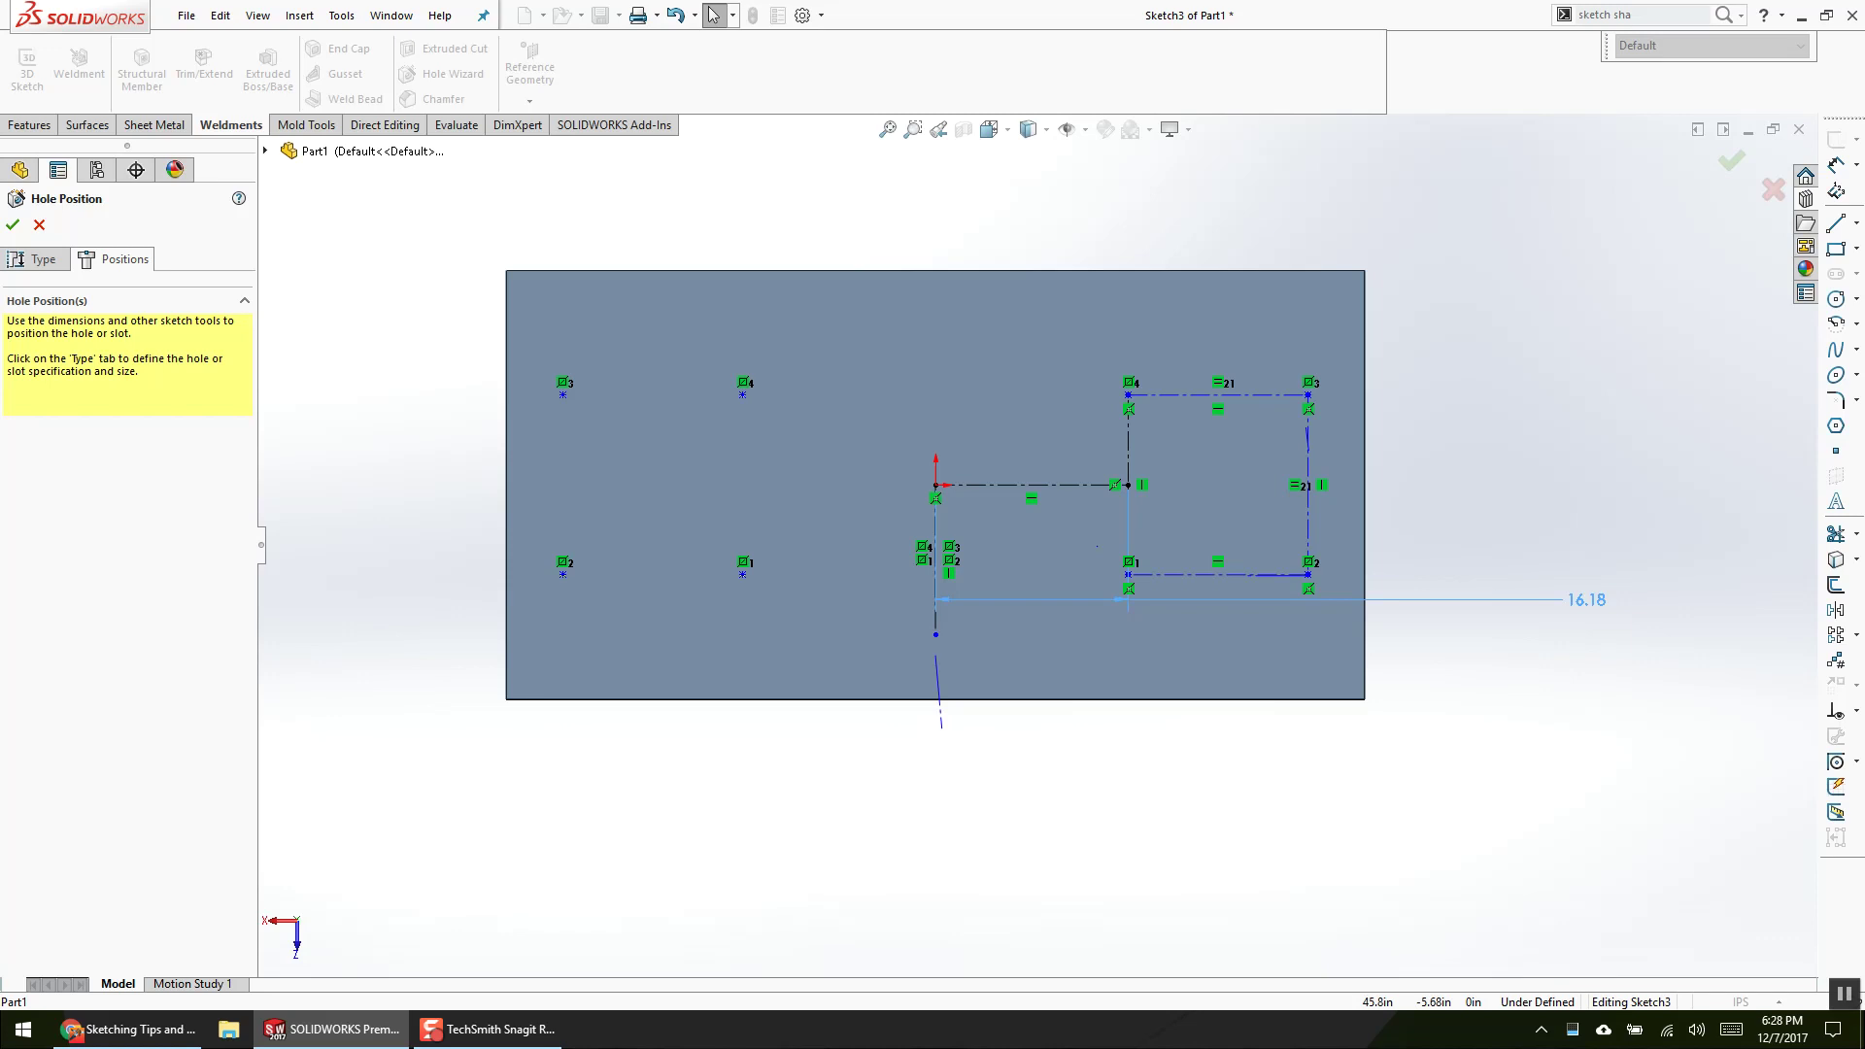
# Step: Dimension the square's outer vertical edge as 12 in
pyautogui.click(1307, 495)
pyautogui.click(1423, 495)
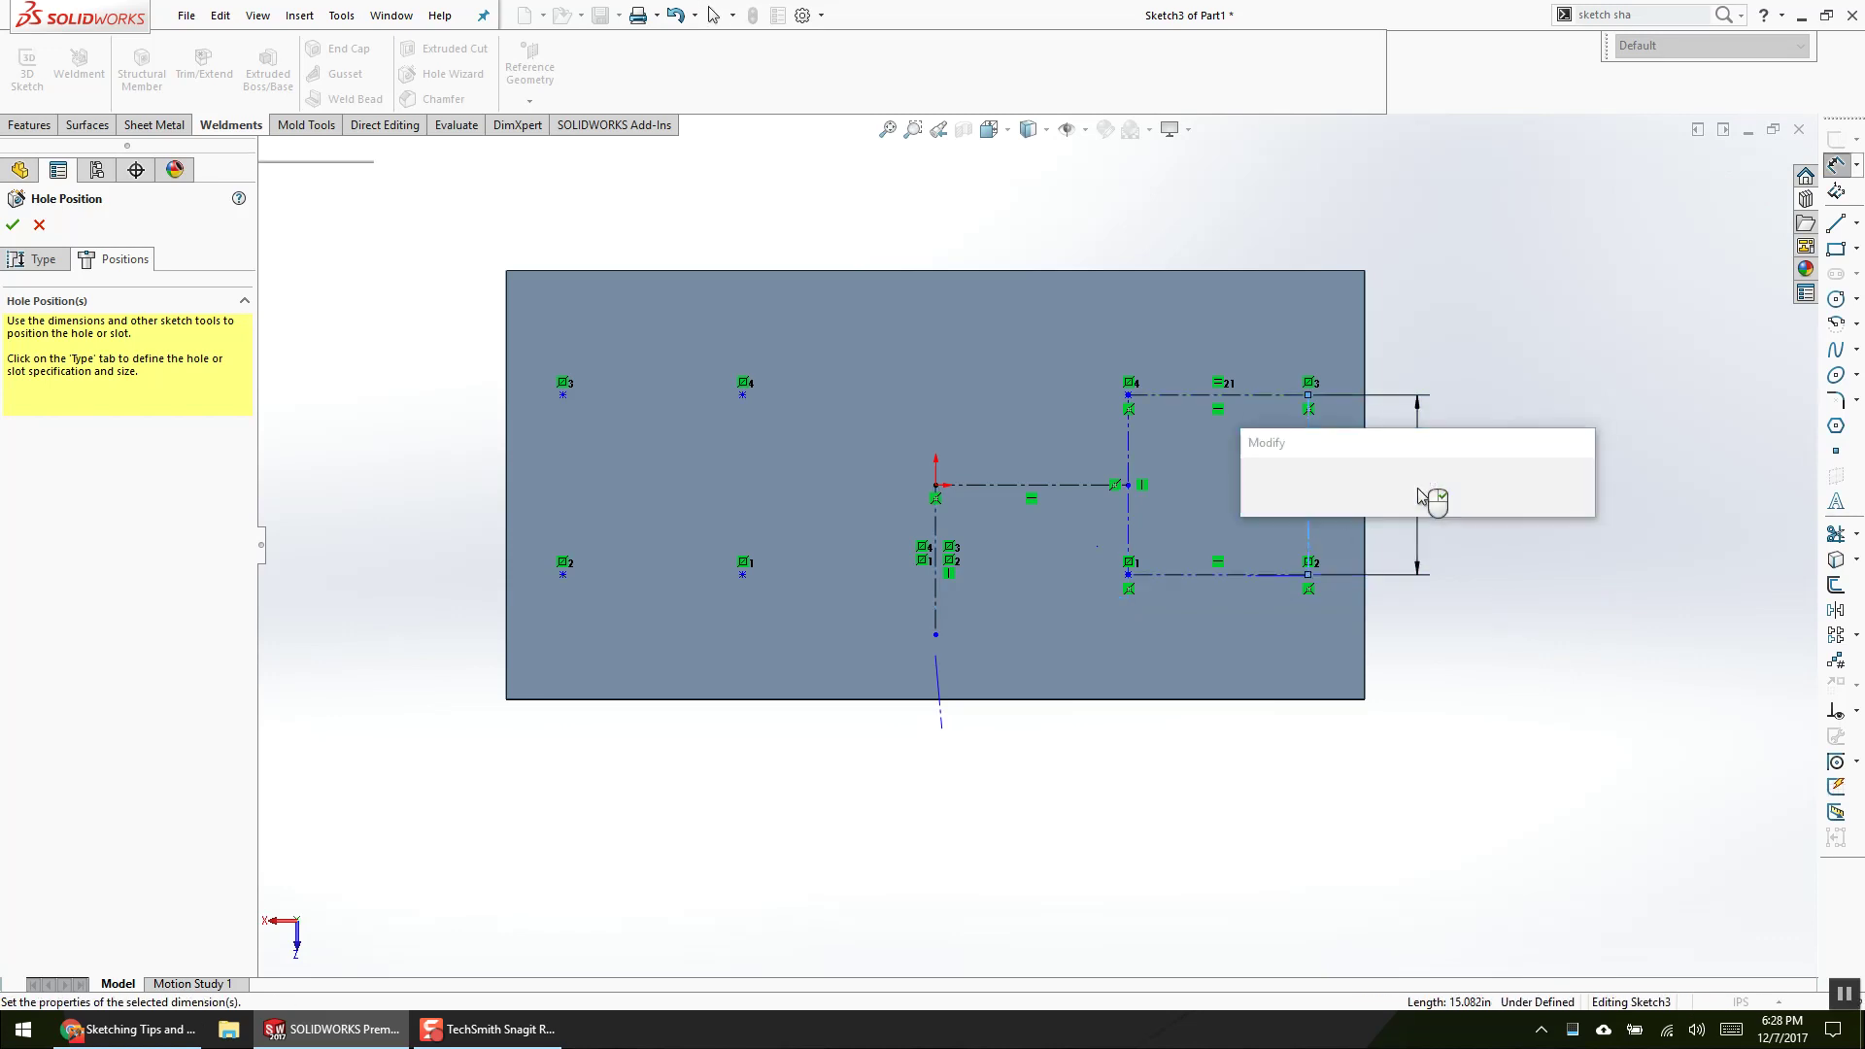
pyautogui.press('Return')
pyautogui.click(1603, 523)
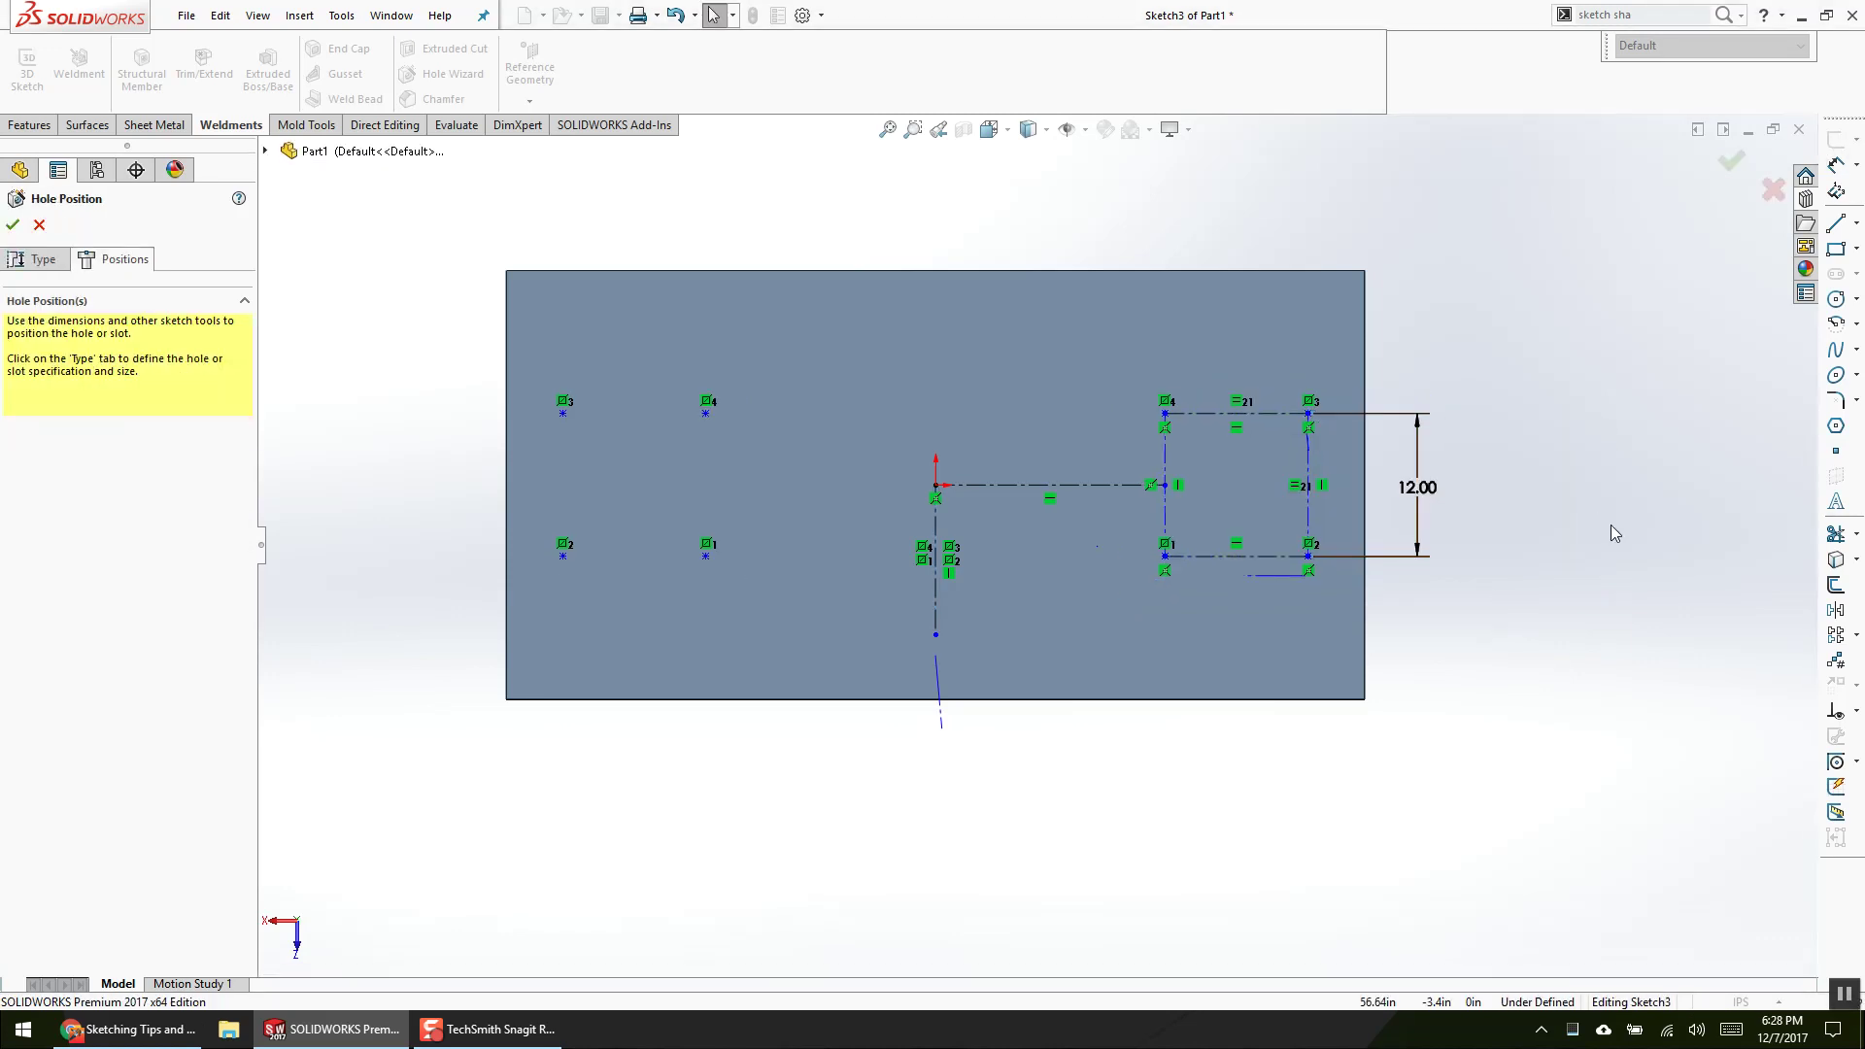
# Step: Dimension the horizontal distance from the outer lower mirrored hole to the square's inner edge as 48 in
pyautogui.scroll(-2, 1433, 510)
pyautogui.scroll(1, 1060, 798)
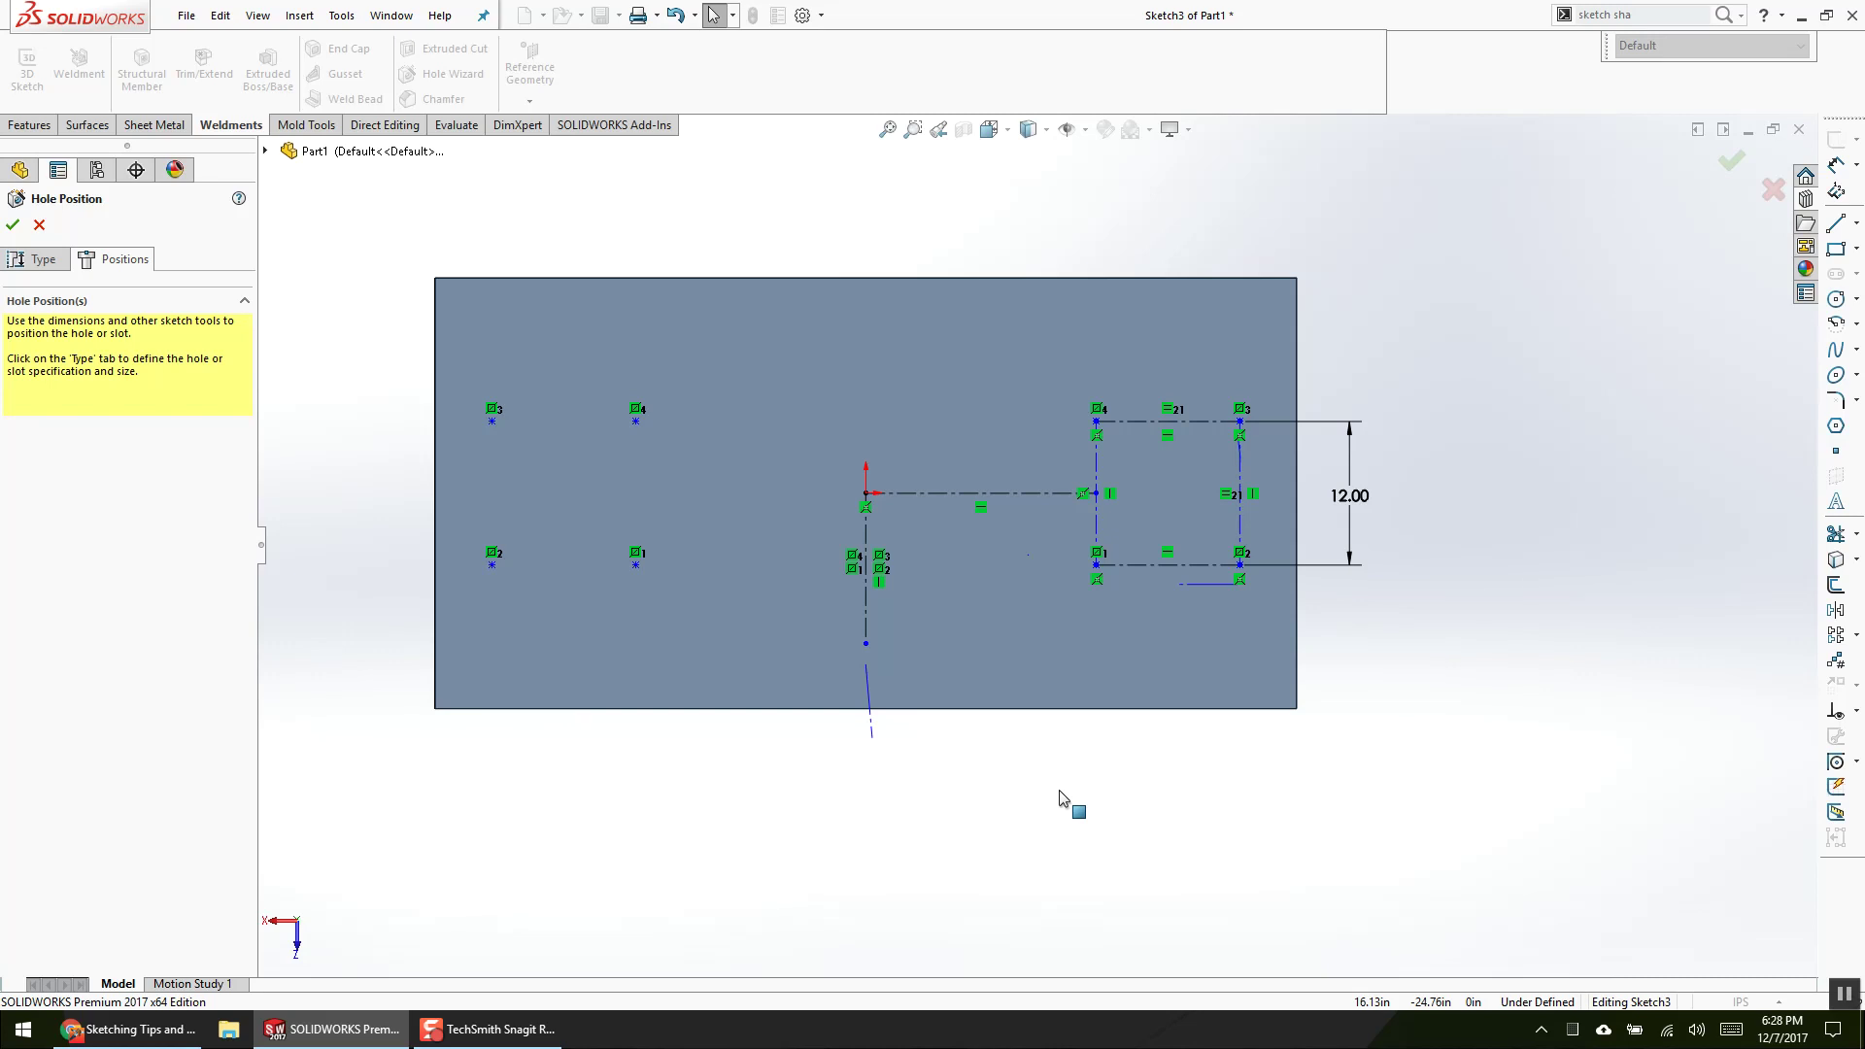
pyautogui.press('d')
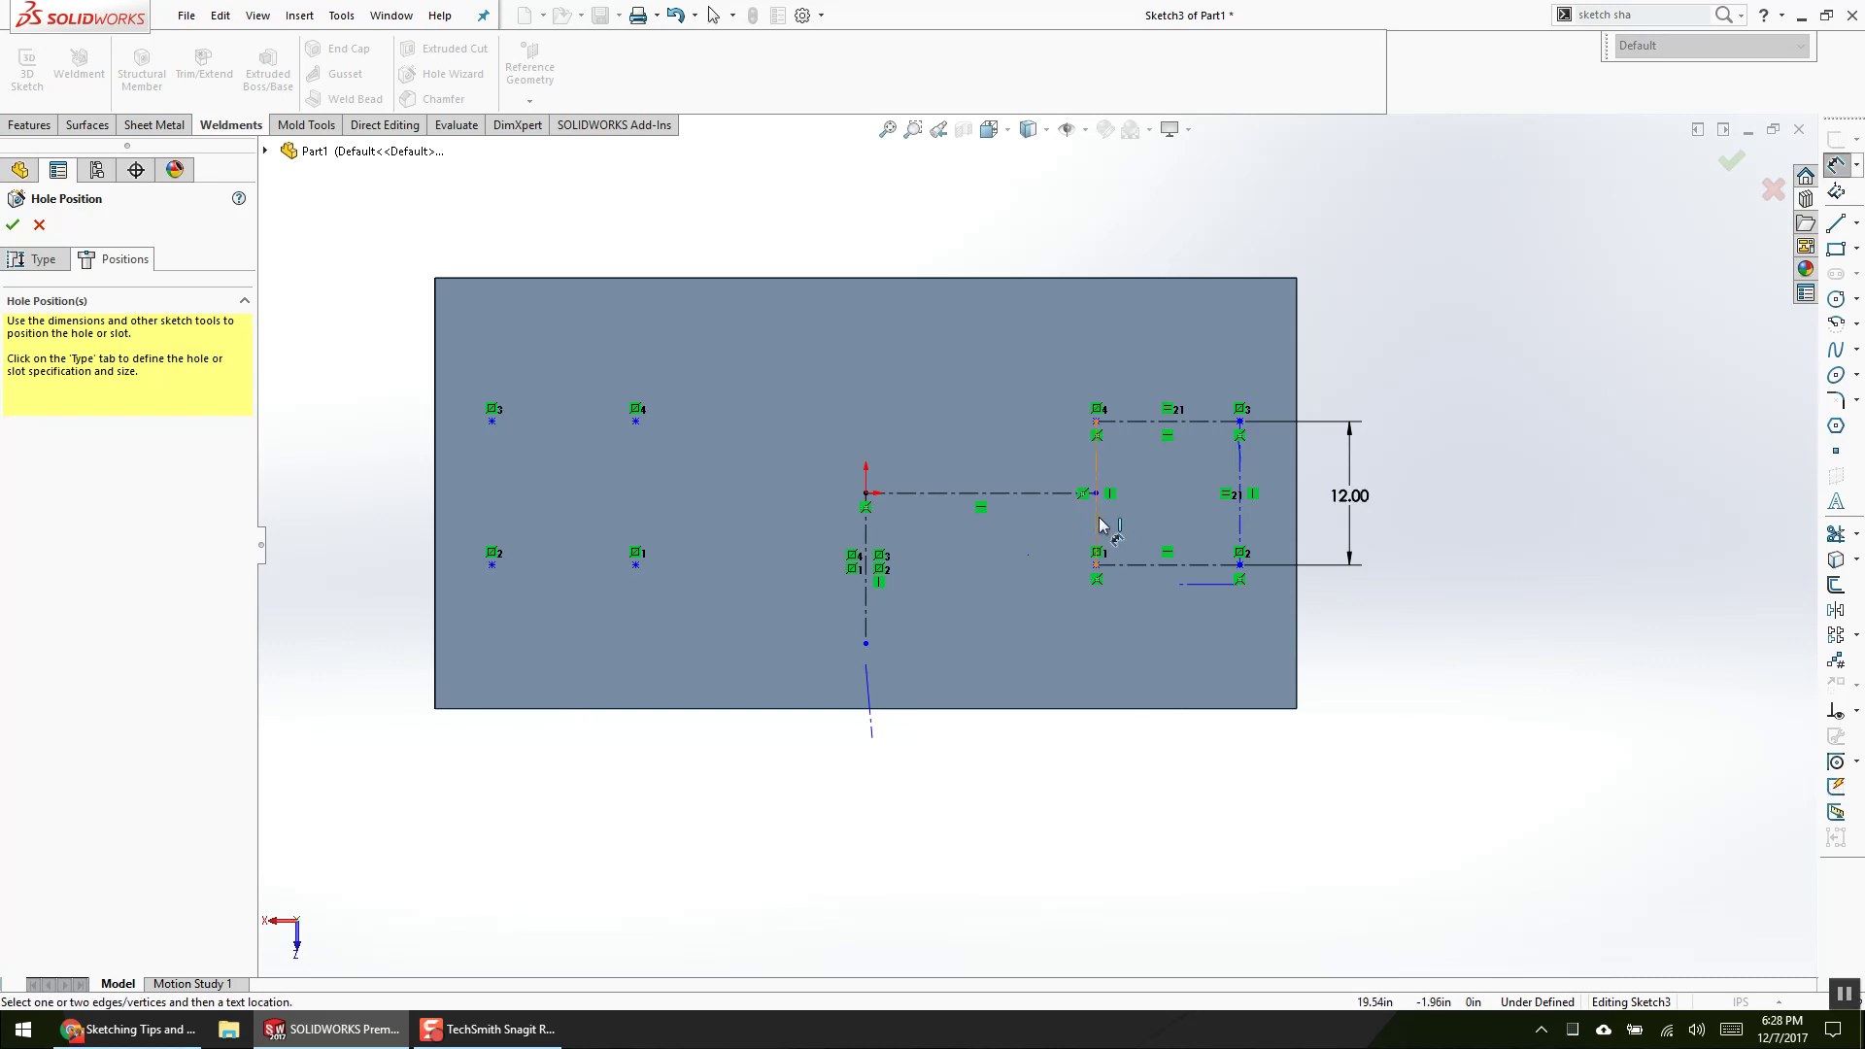
pyautogui.click(1097, 565)
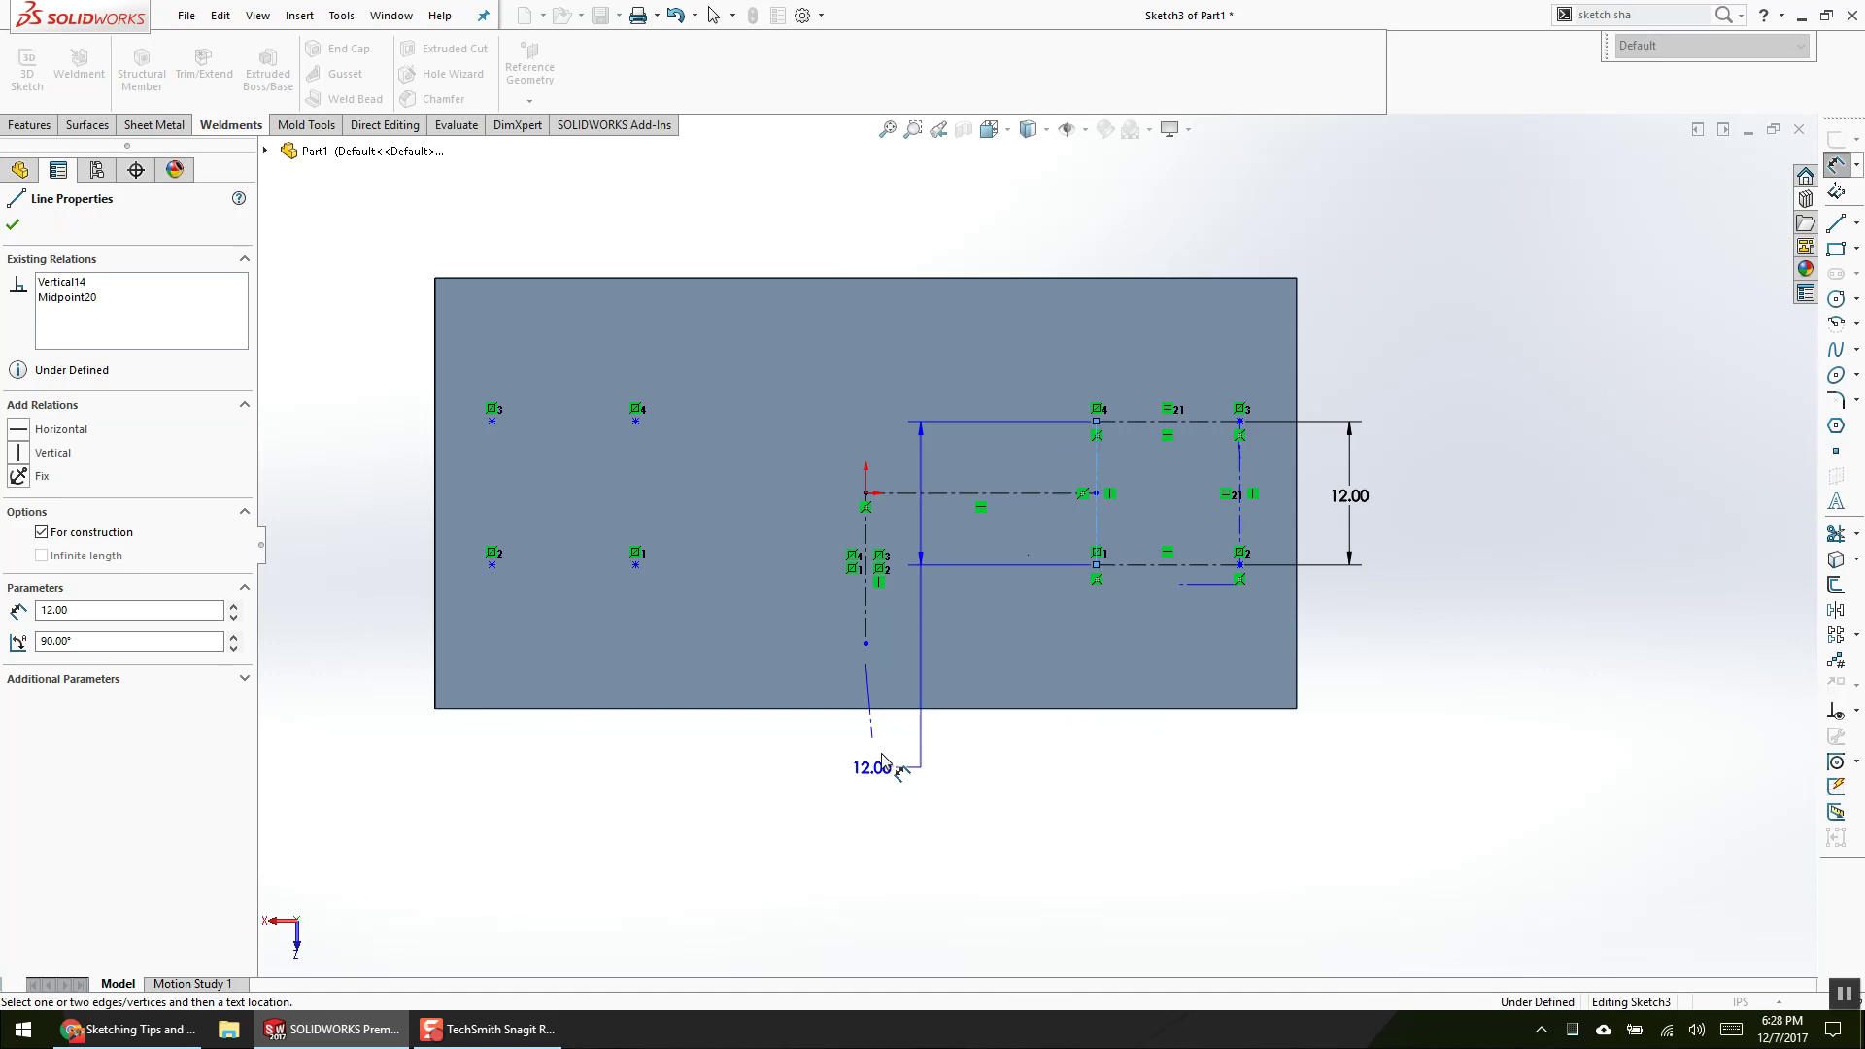
pyautogui.click(492, 565)
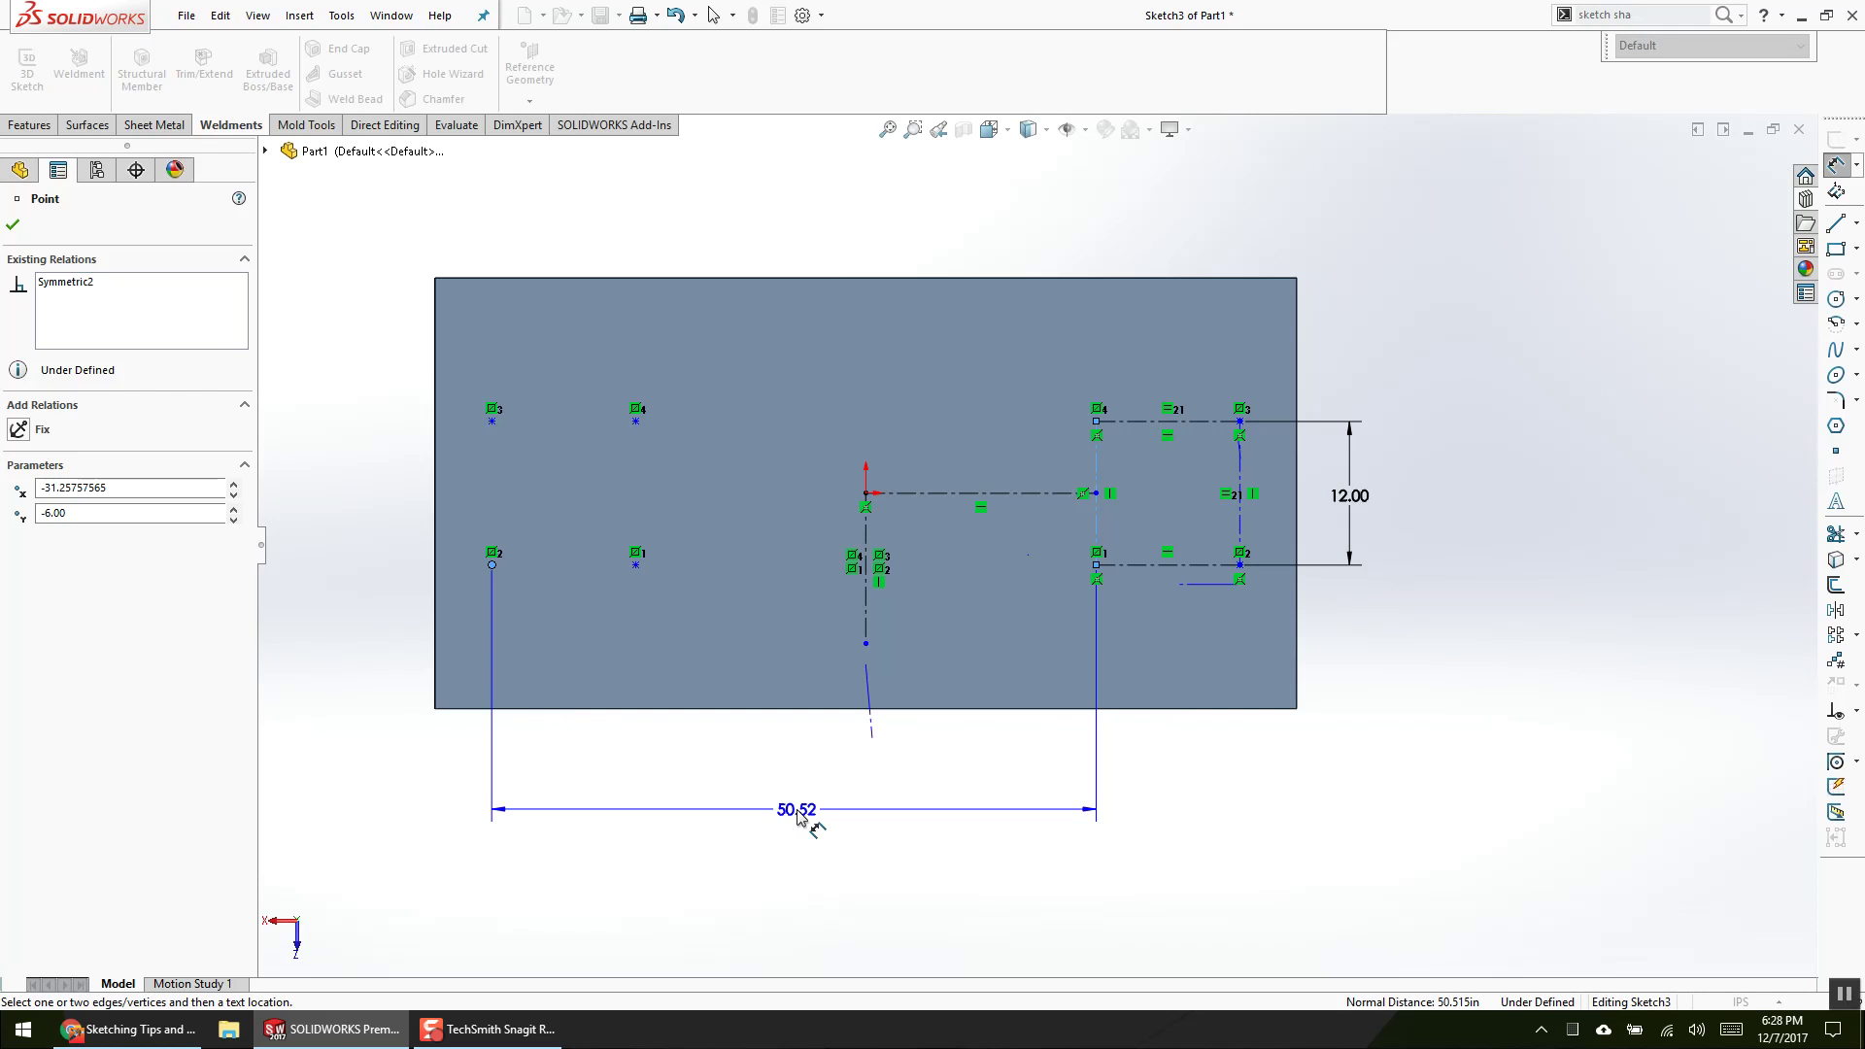
pyautogui.click(797, 816)
pyautogui.write('48')
pyautogui.press('Return')
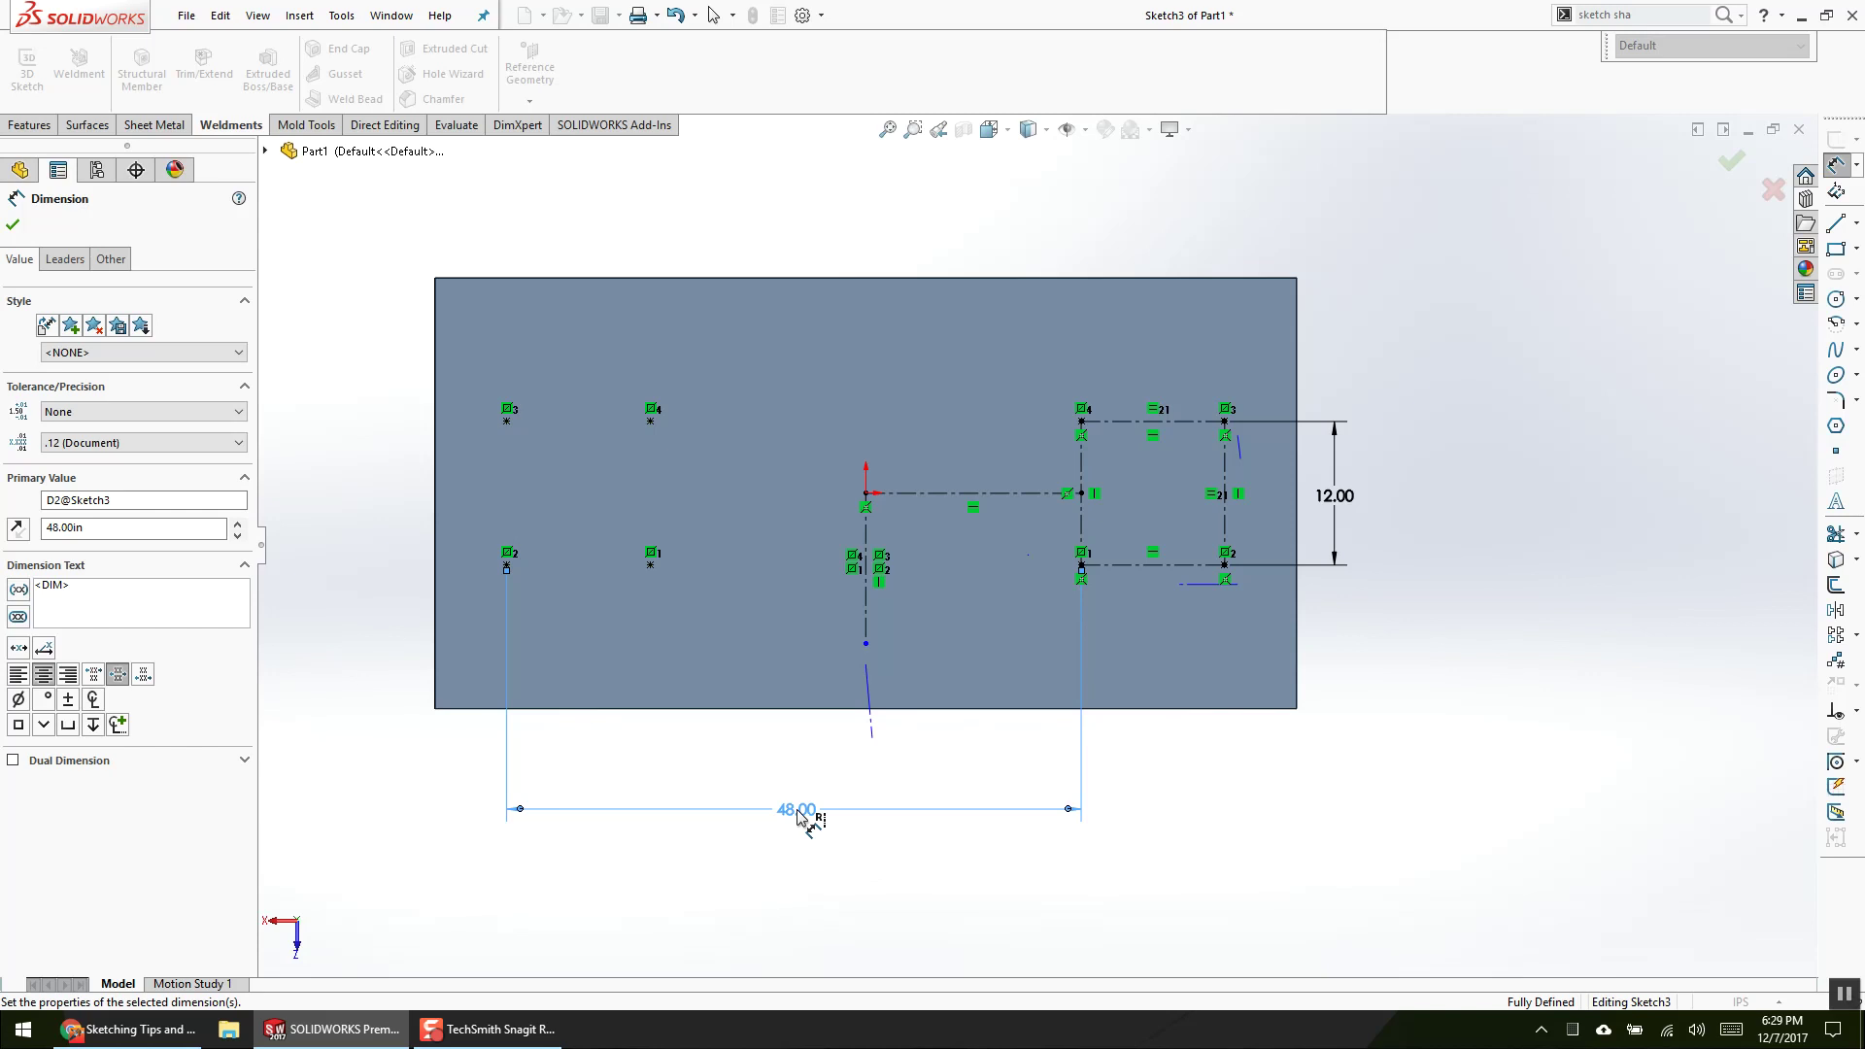
# Step: Delete the 48 in dimension and make the horizontal and vertical construction lines from the origin equal
pyautogui.press('Delete')
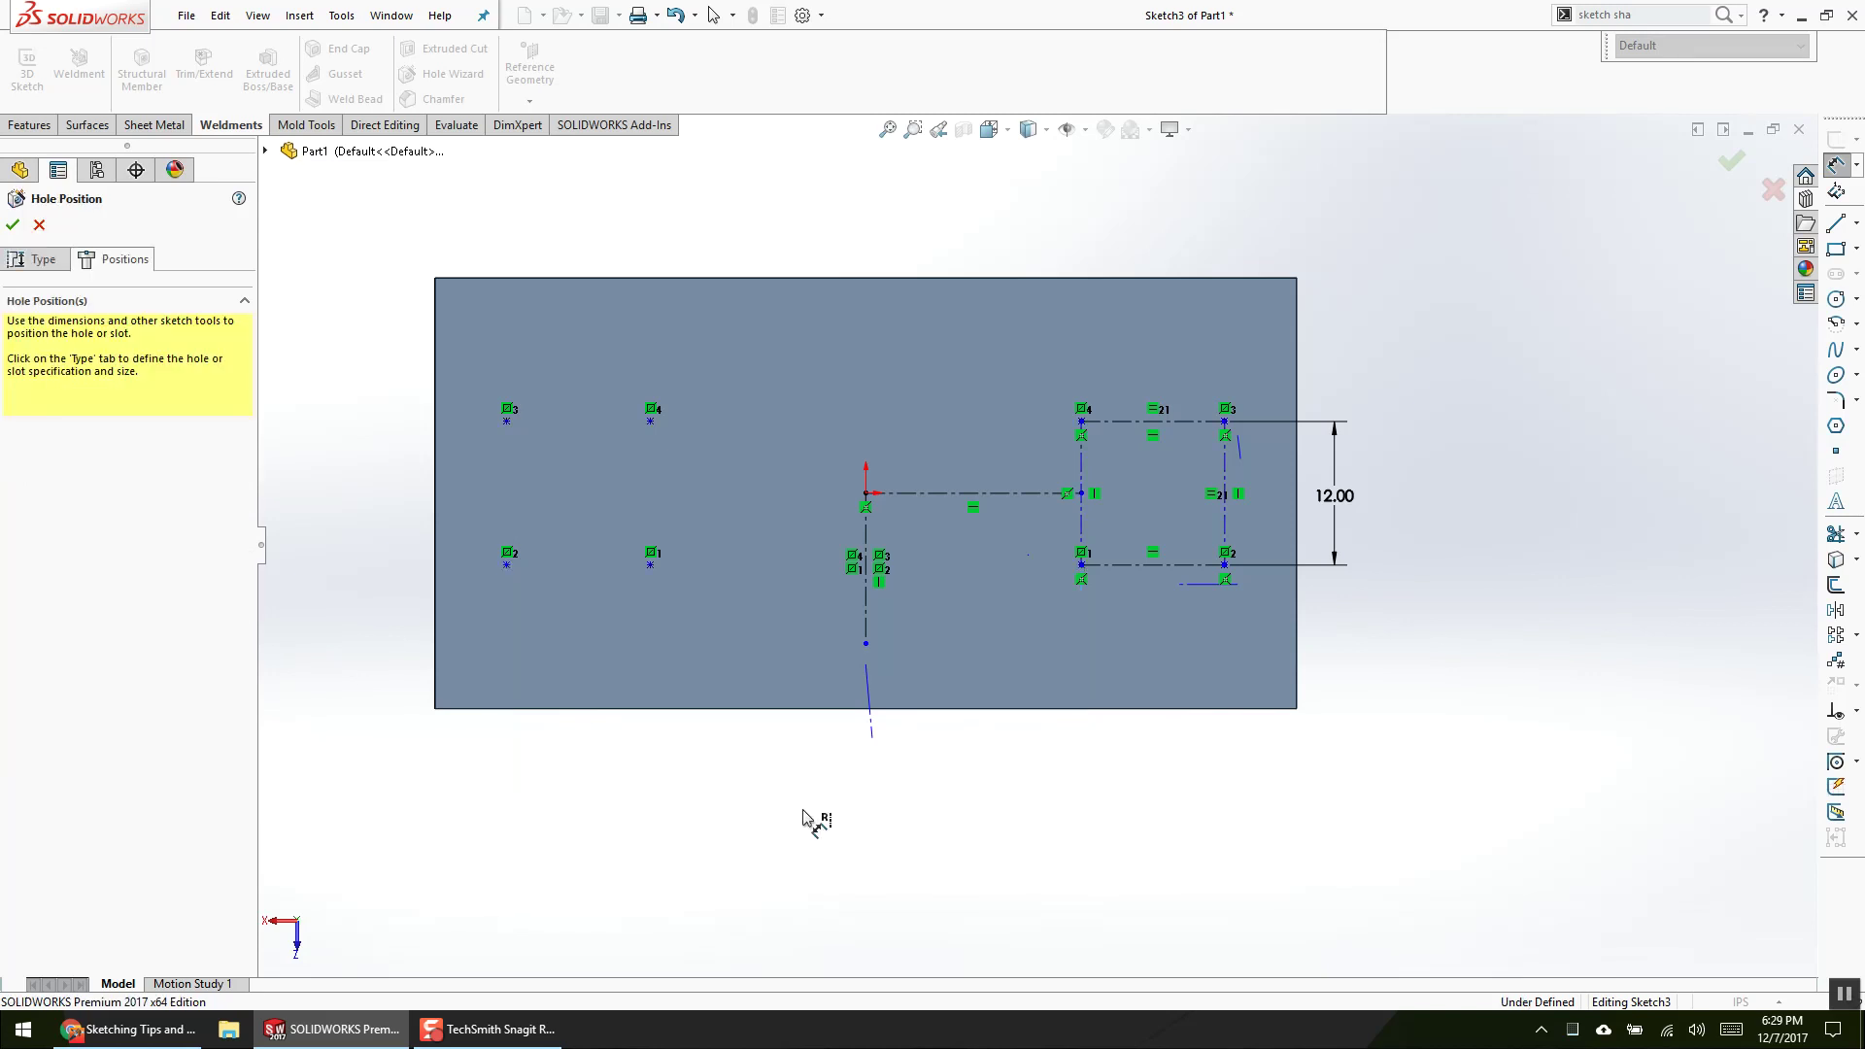
pyautogui.press('Escape')
pyautogui.moveTo(892, 537); pyautogui.dragTo(851, 448)
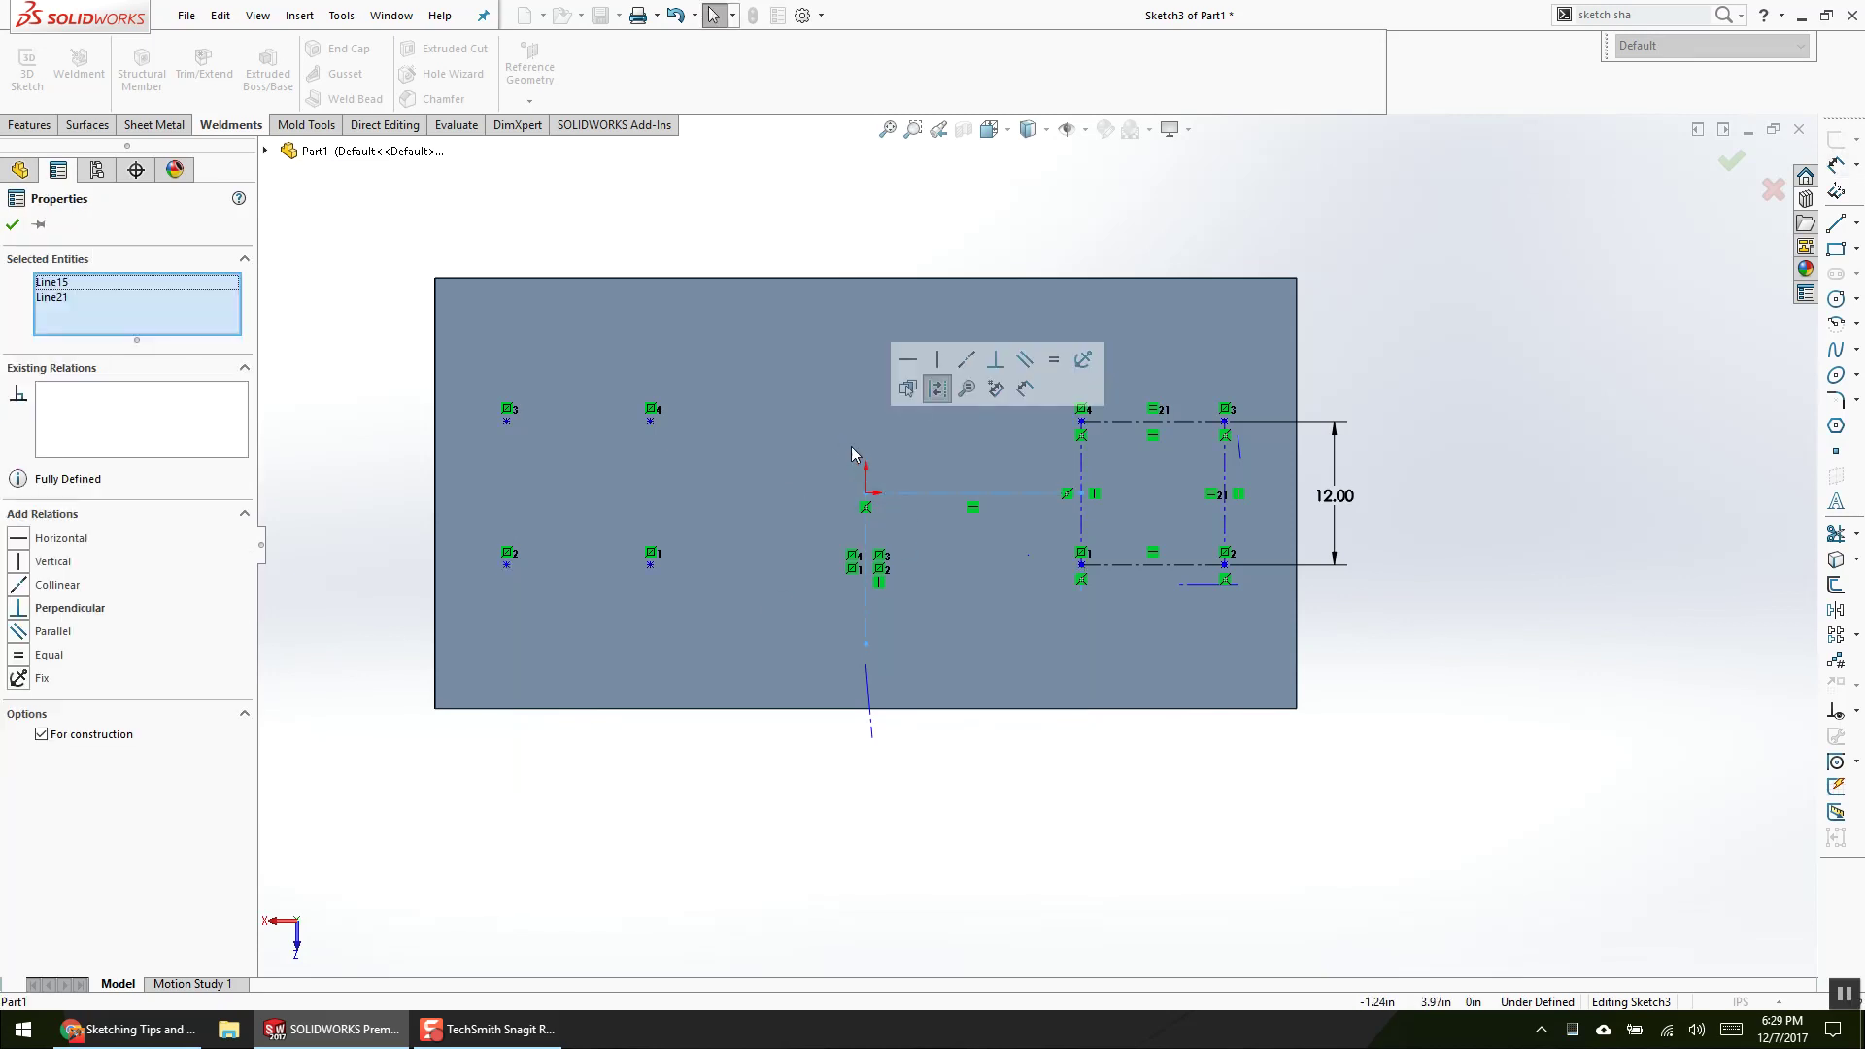
pyautogui.click(987, 837)
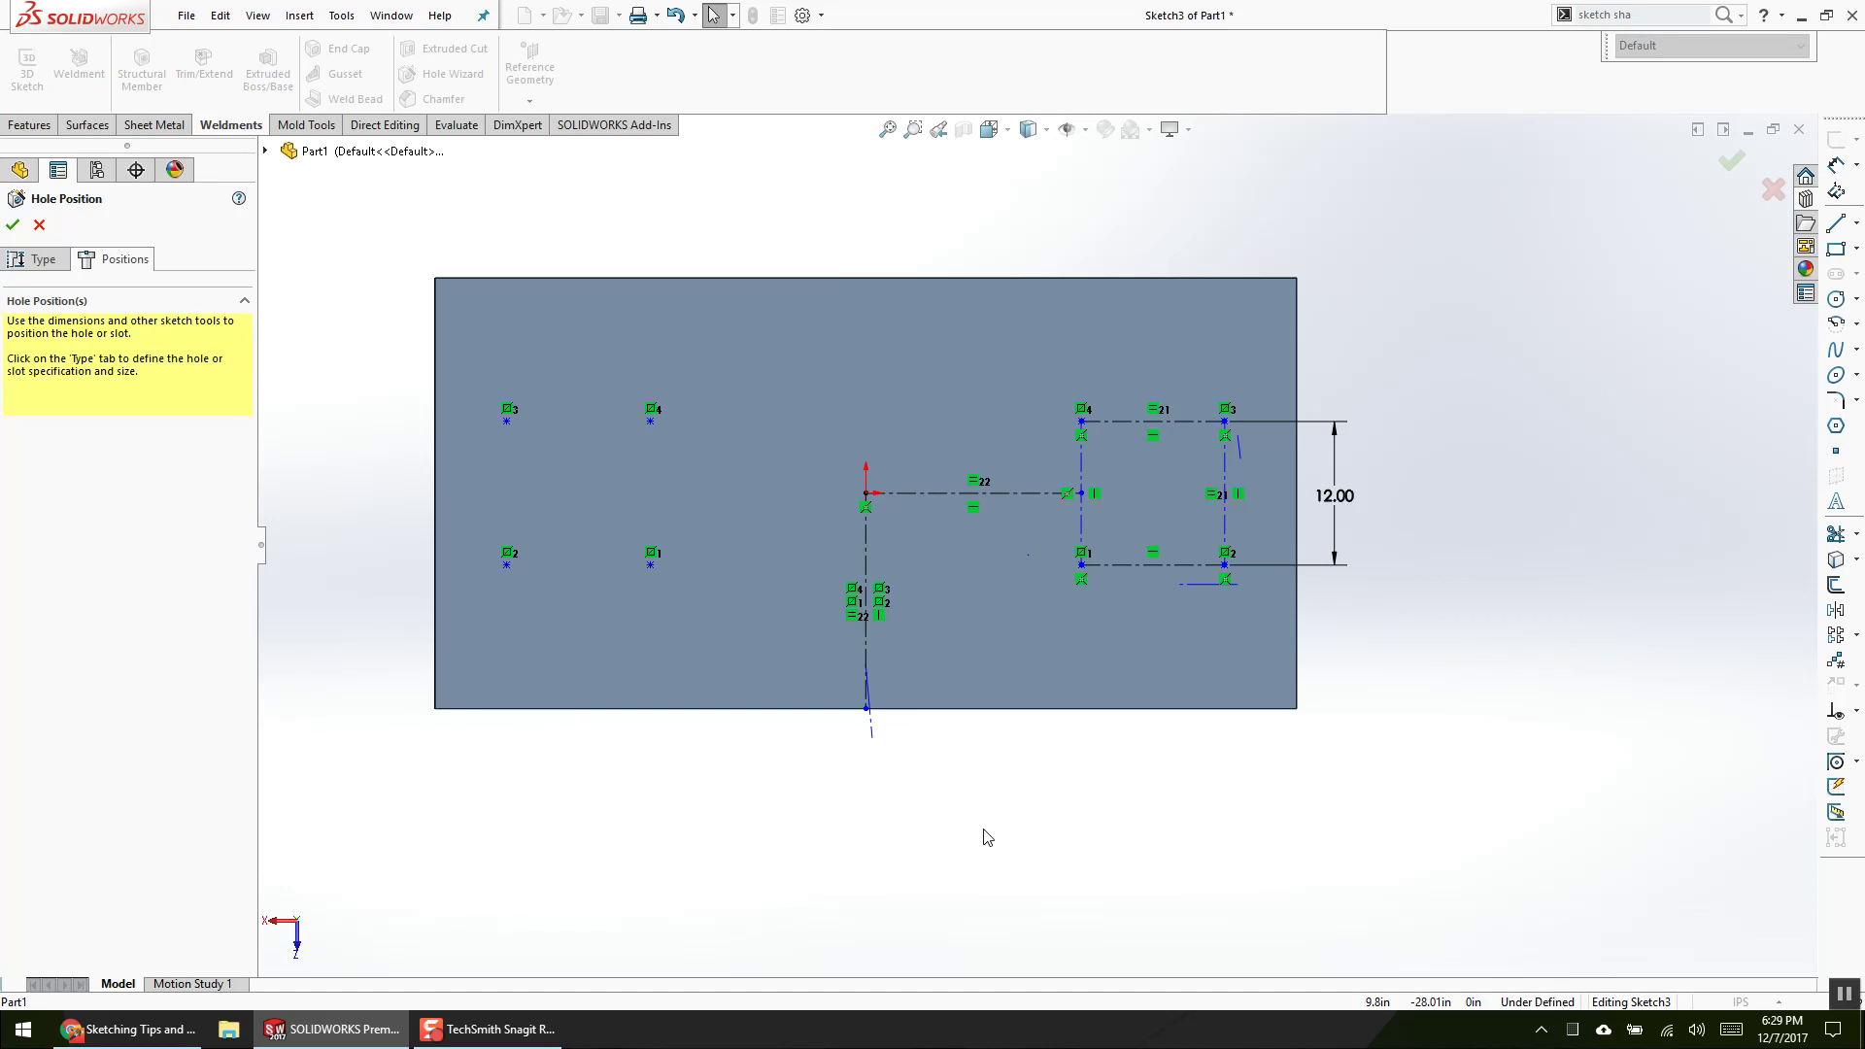
# Step: Dimension the doubled distance from the midpoint of the square's lower edge across the vertical construction line as 48 in
pyautogui.moveTo(994, 804); pyautogui.dragTo(1111, 748, button='right')
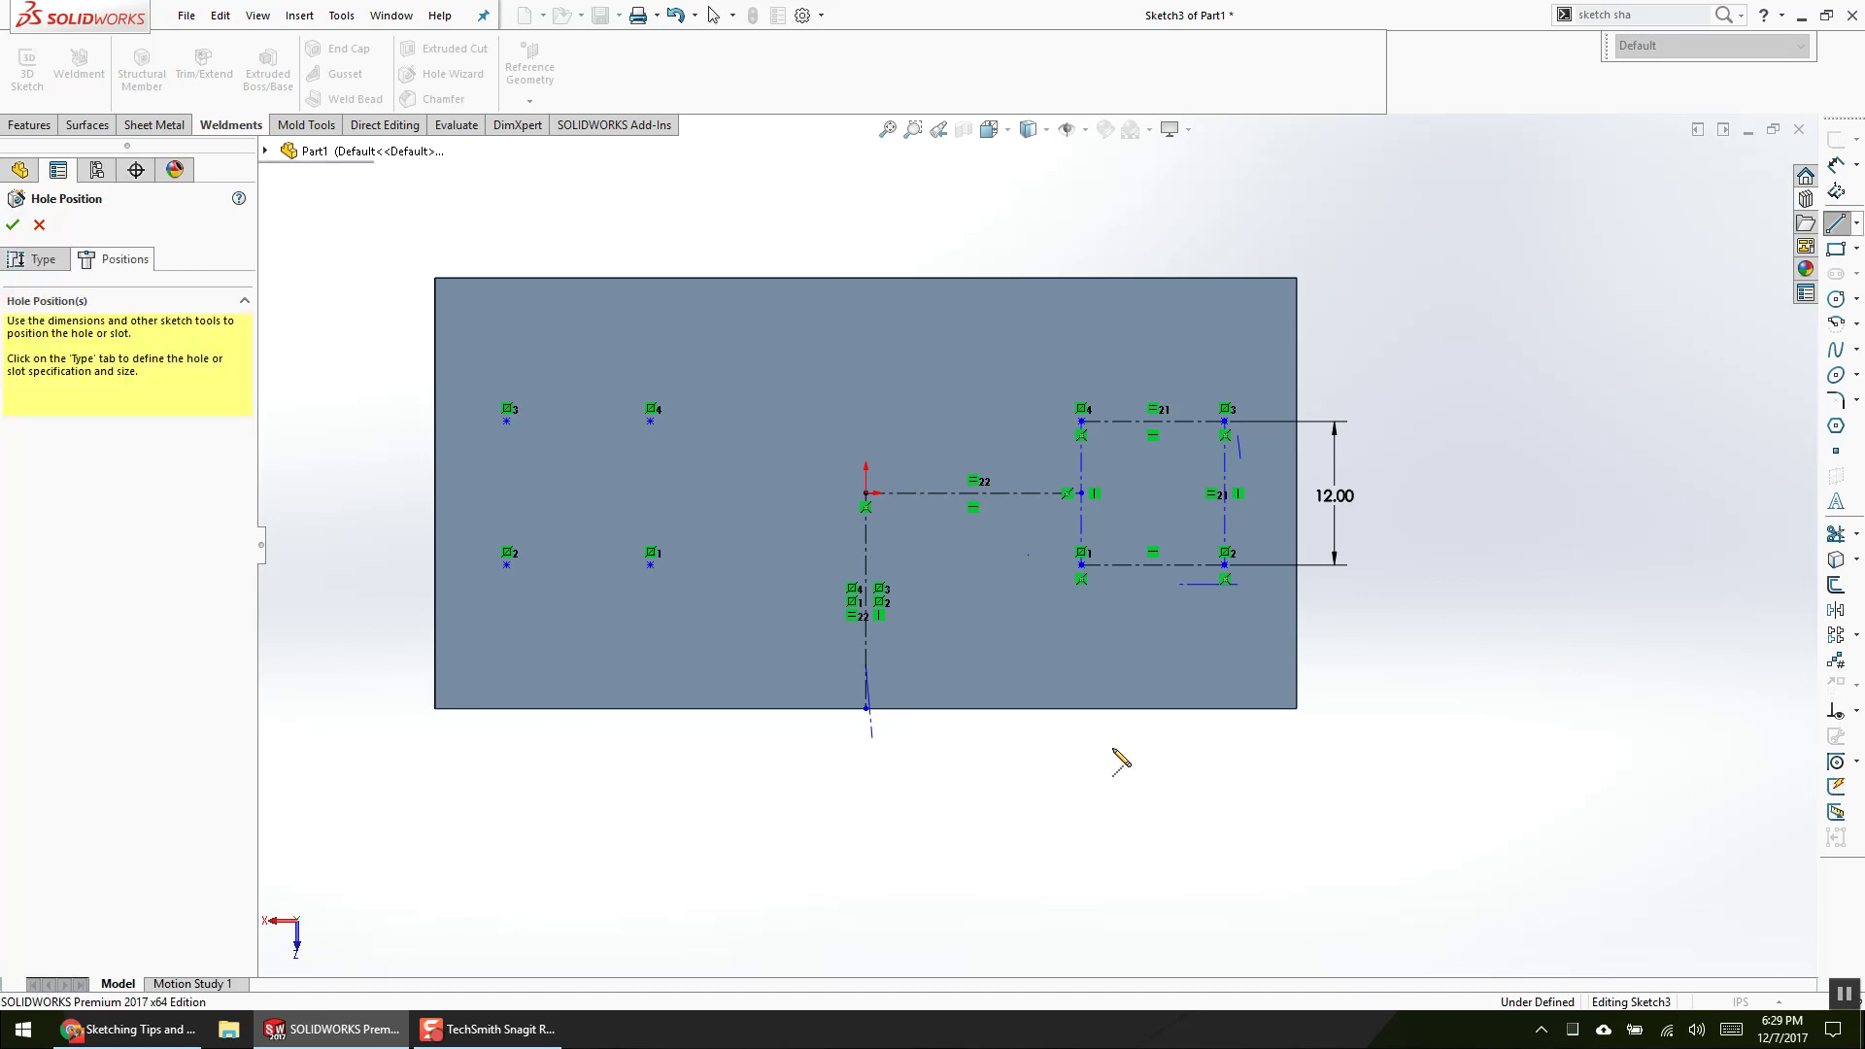
pyautogui.scroll(-2, 1157, 624)
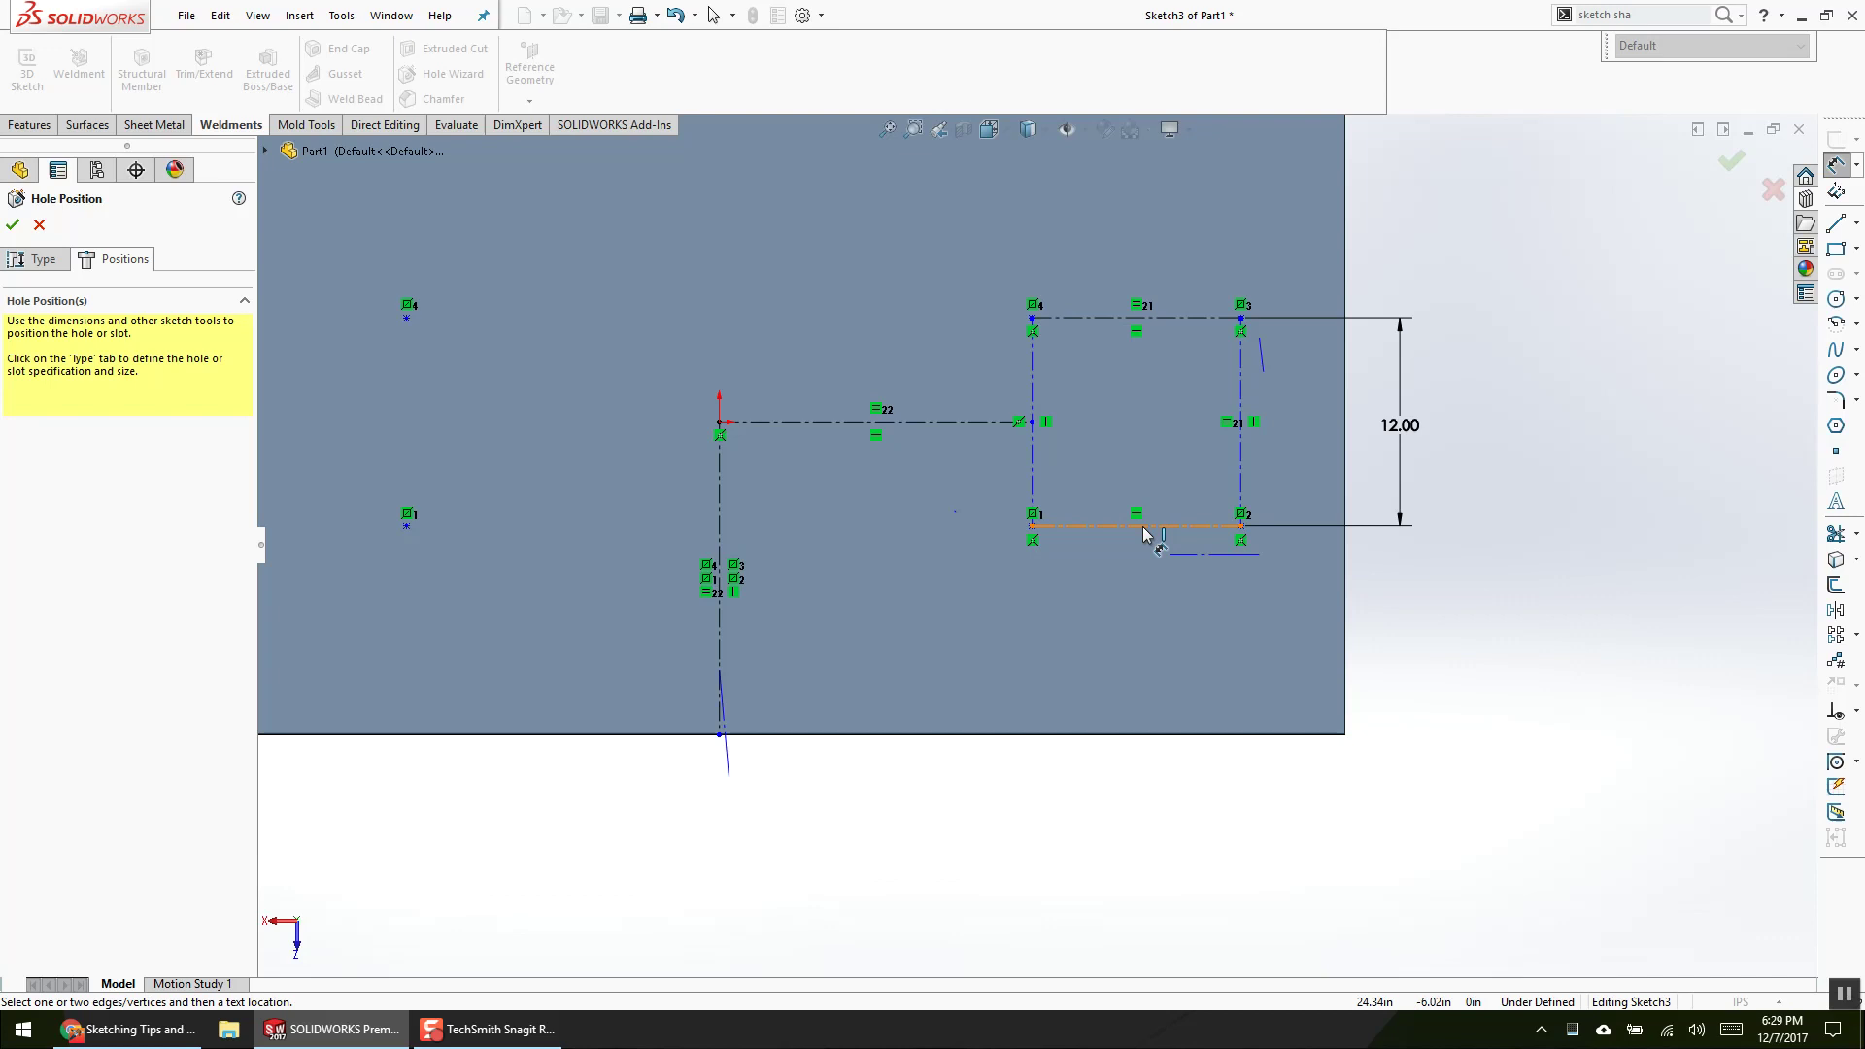
pyautogui.click(1137, 527)
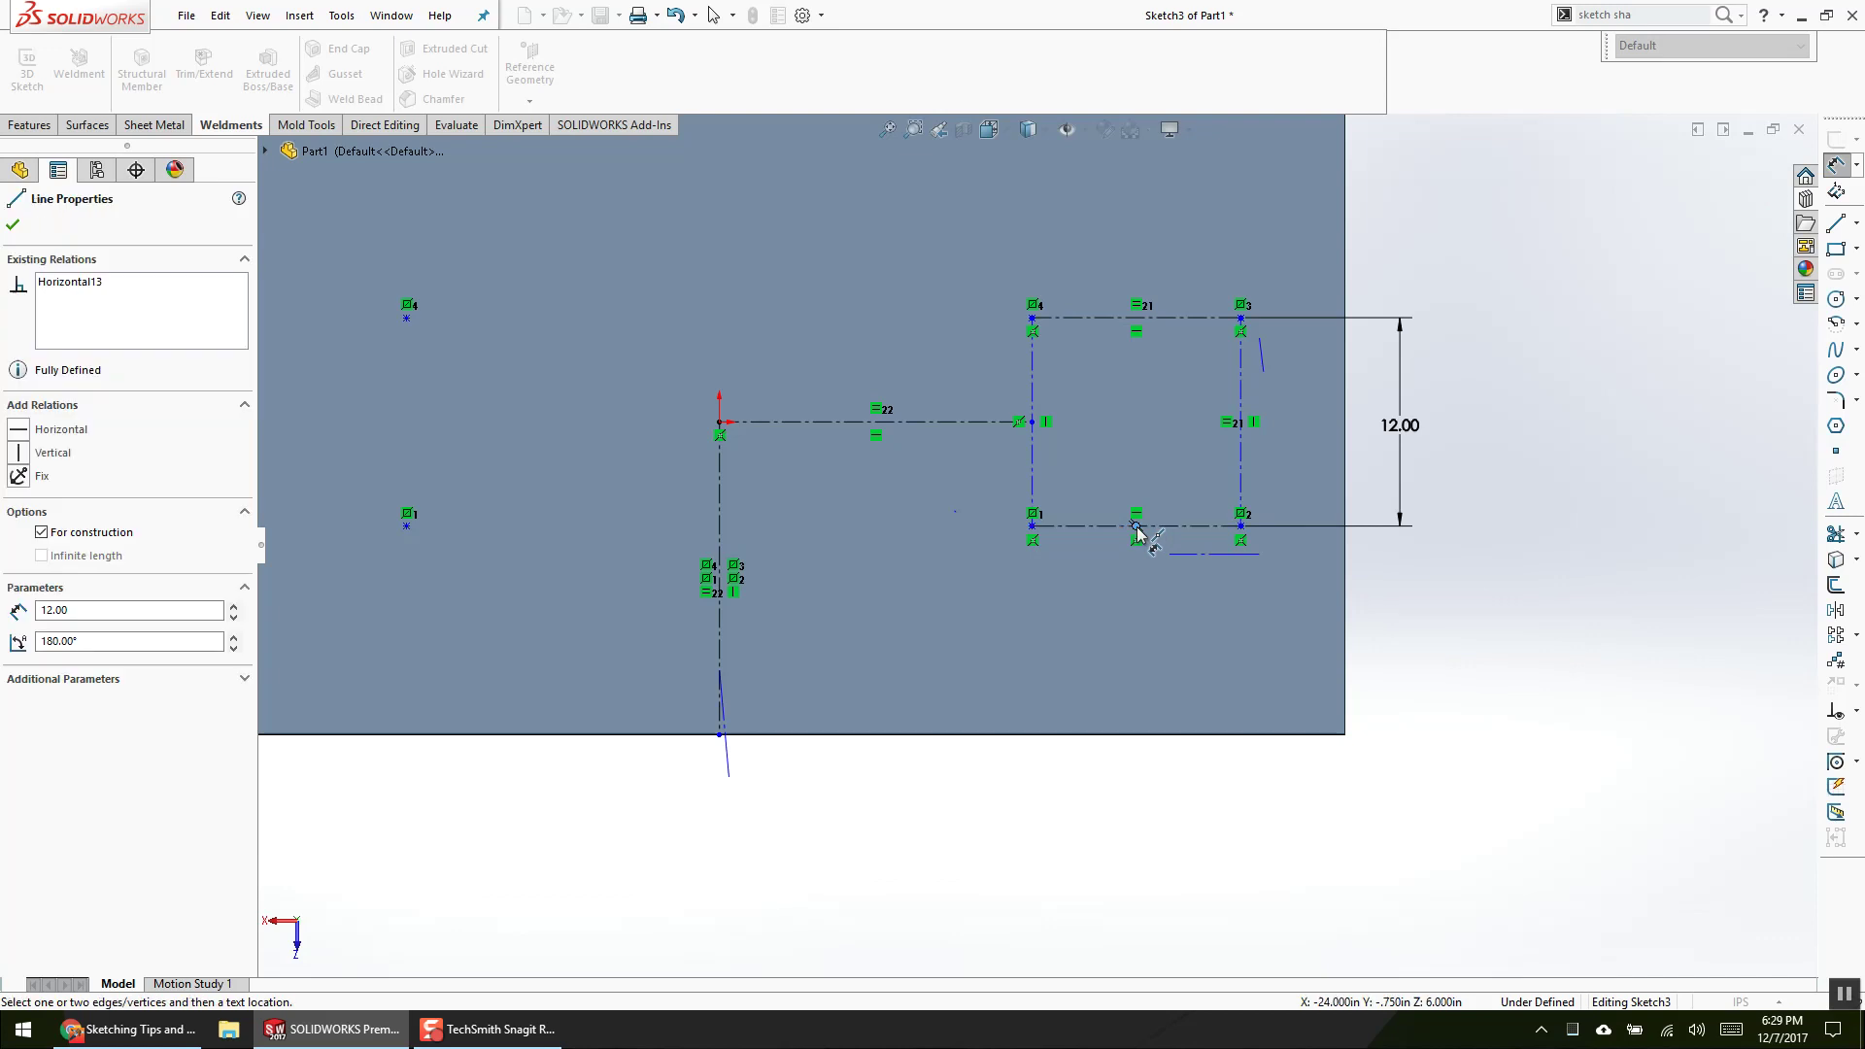
pyautogui.click(720, 645)
pyautogui.scroll(2, 904, 816)
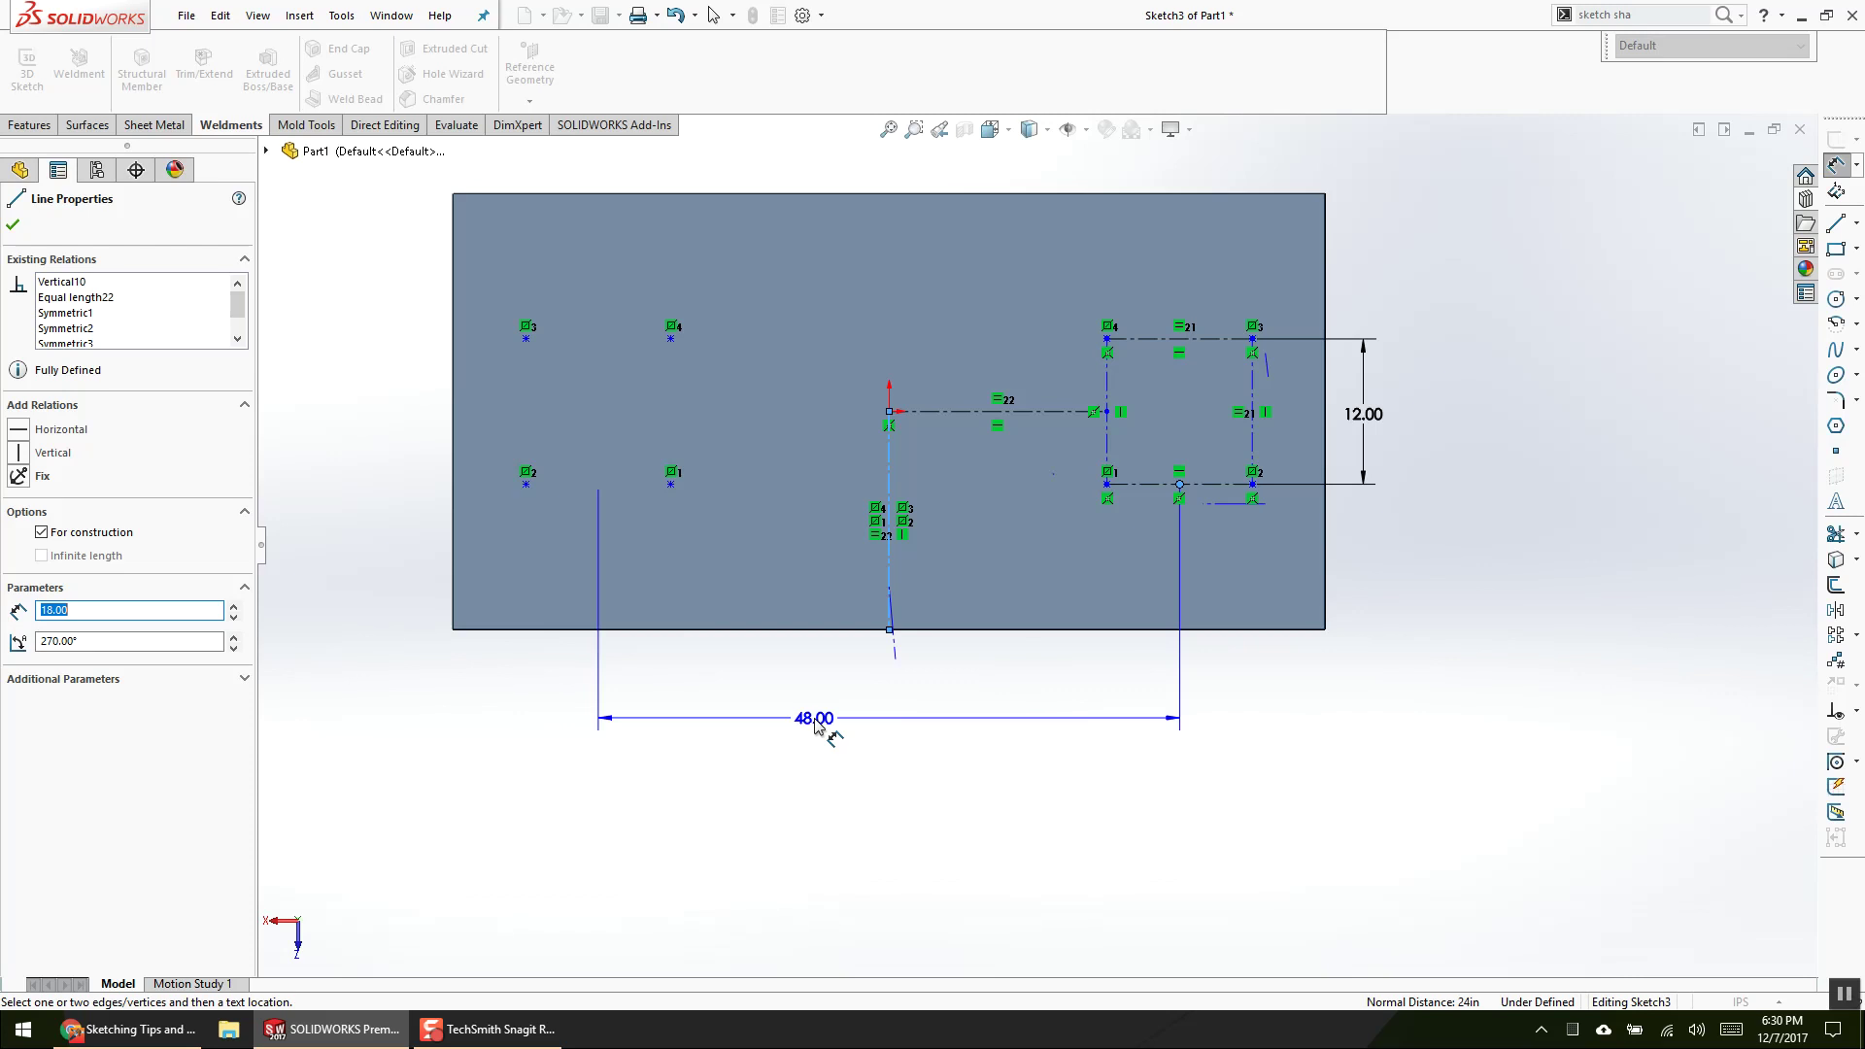
pyautogui.click(814, 719)
pyautogui.press('Return')
pyautogui.press('Escape')
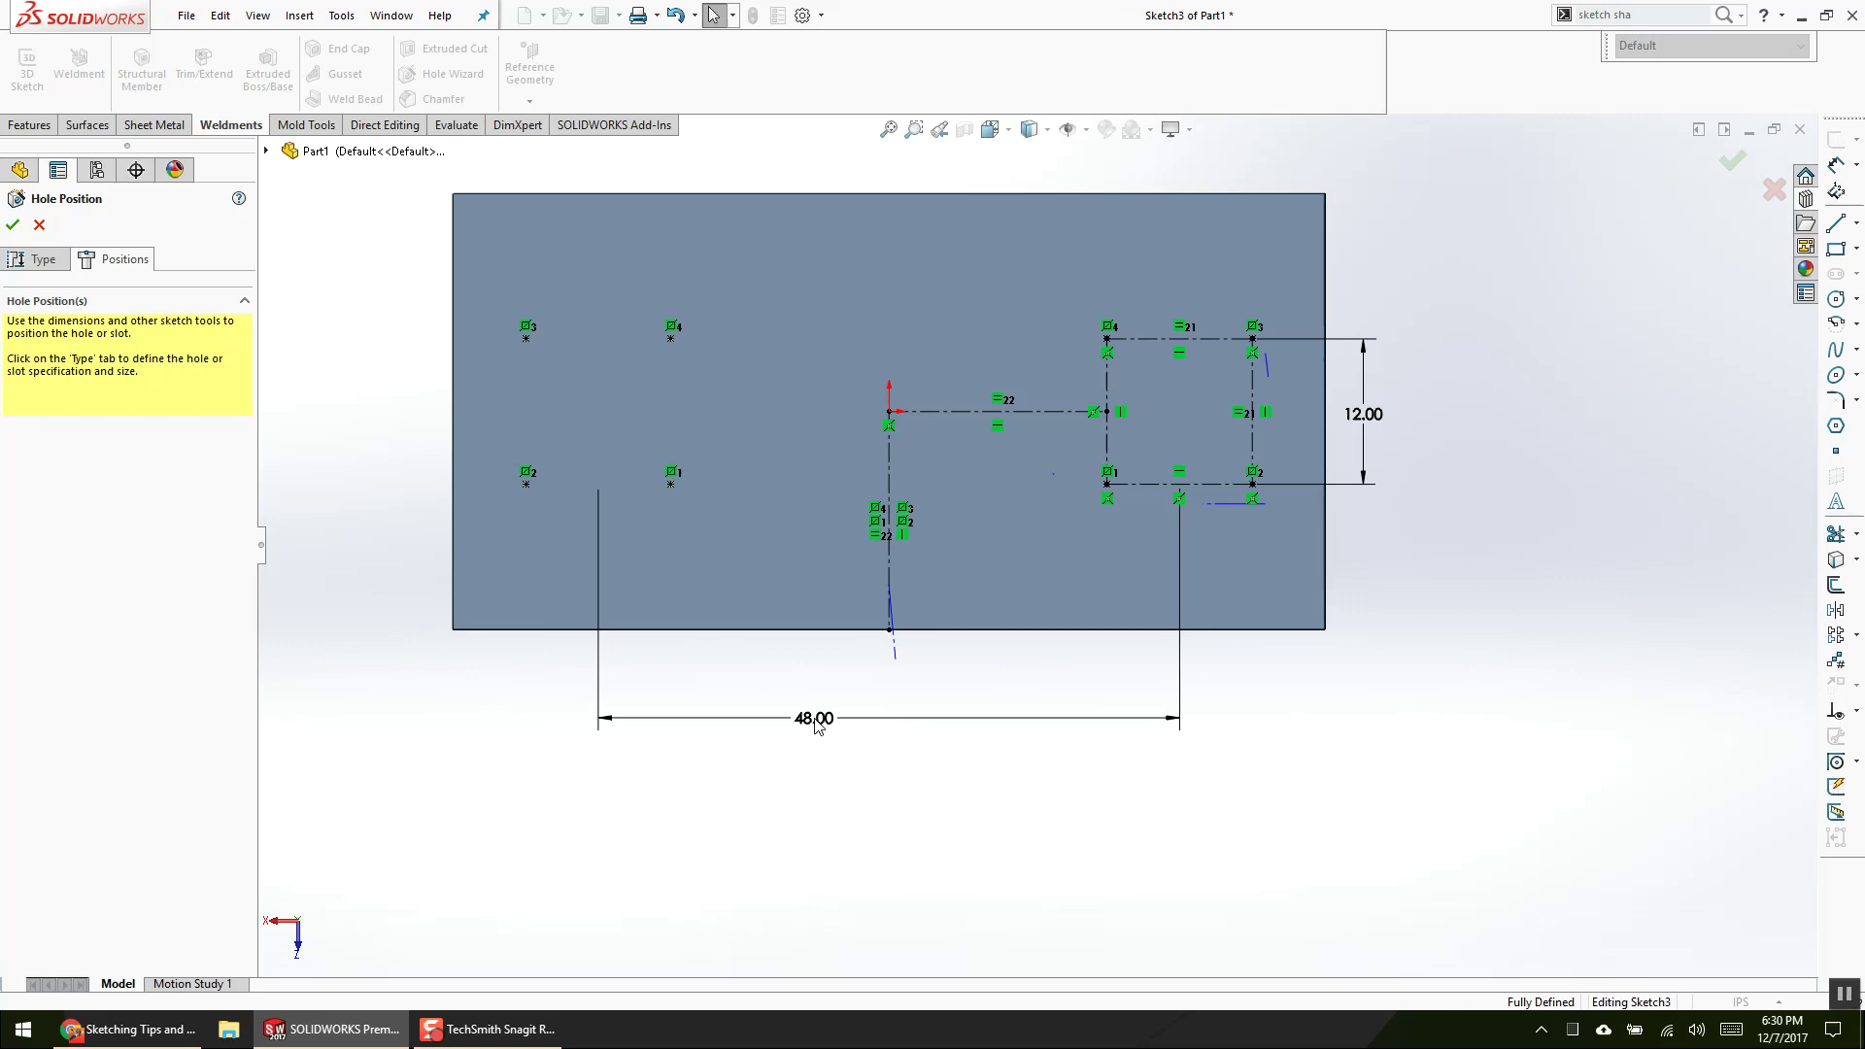
# Step: Accept the hole positions and complete the hole feature on the plate
pyautogui.click(1733, 161)
pyautogui.click(1191, 786)
pyautogui.scroll(-8, 1057, 375)
pyautogui.moveTo(1197, 435); pyautogui.dragTo(1110, 569, button='middle')
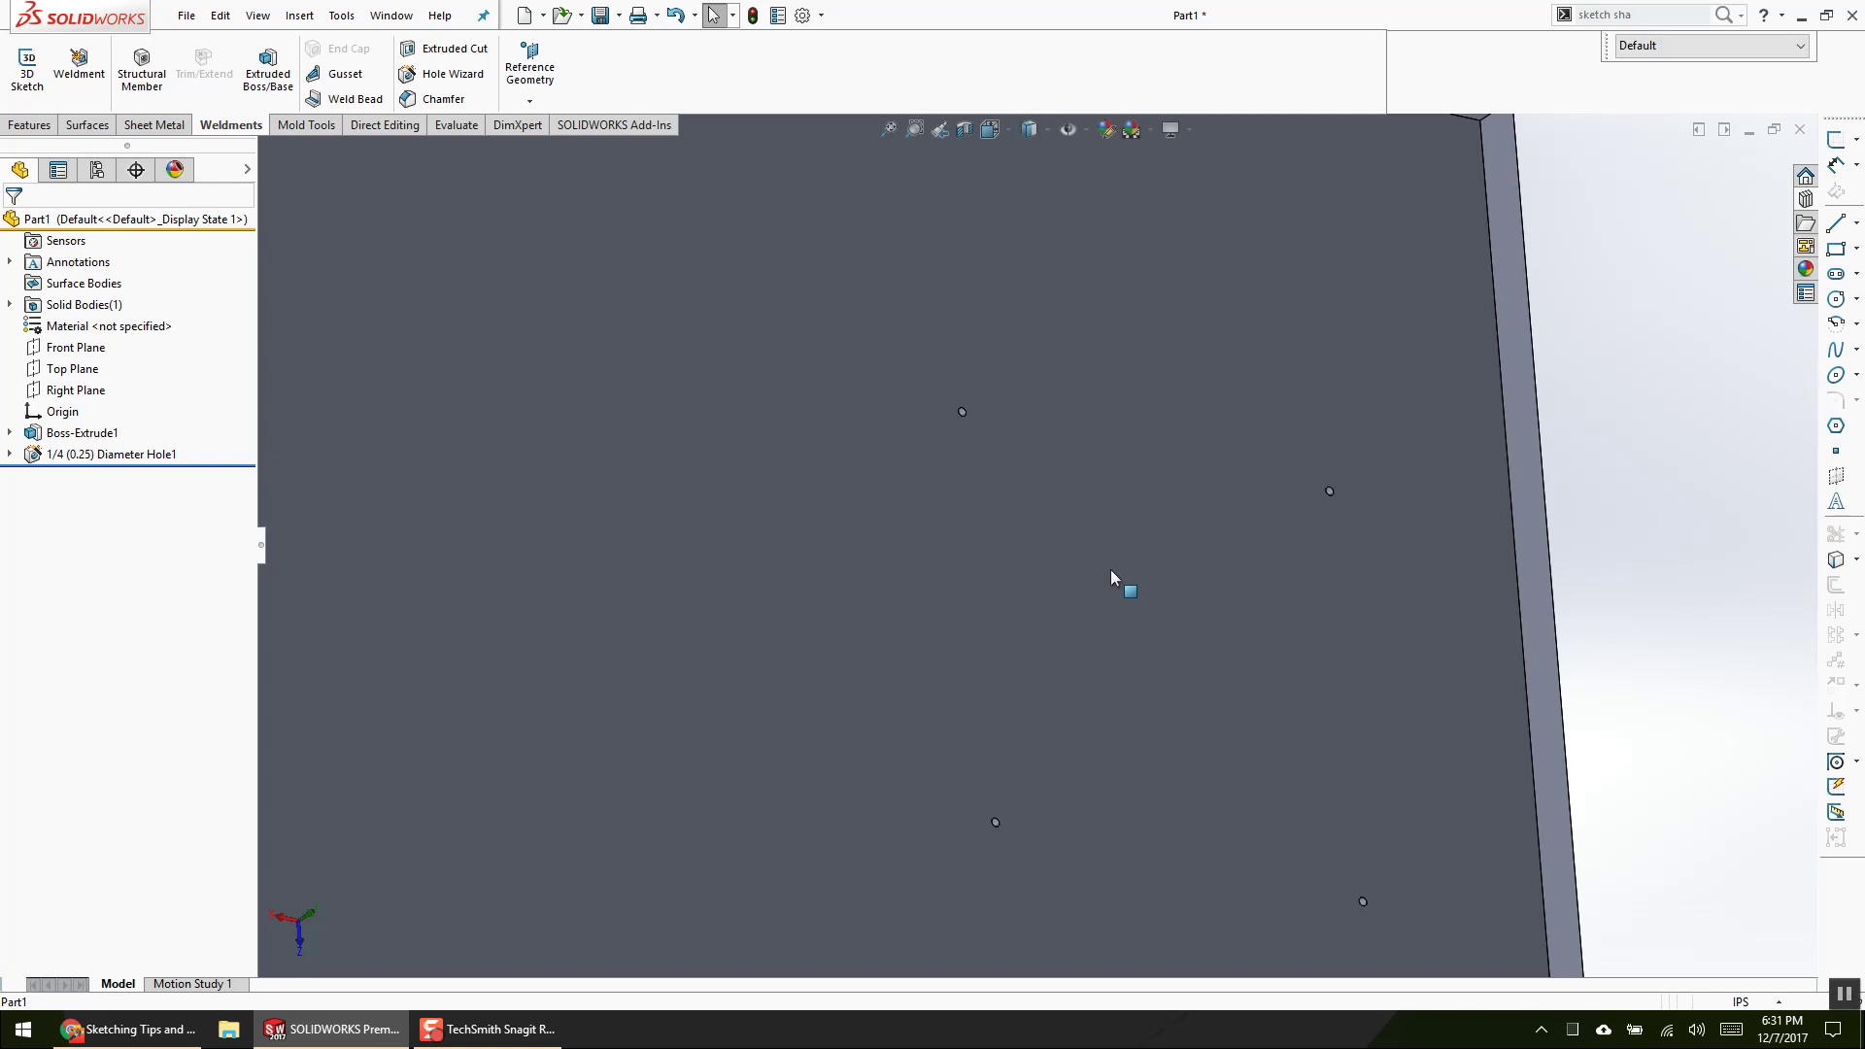
pyautogui.hotkey('ctrl', 'shift', 'z')
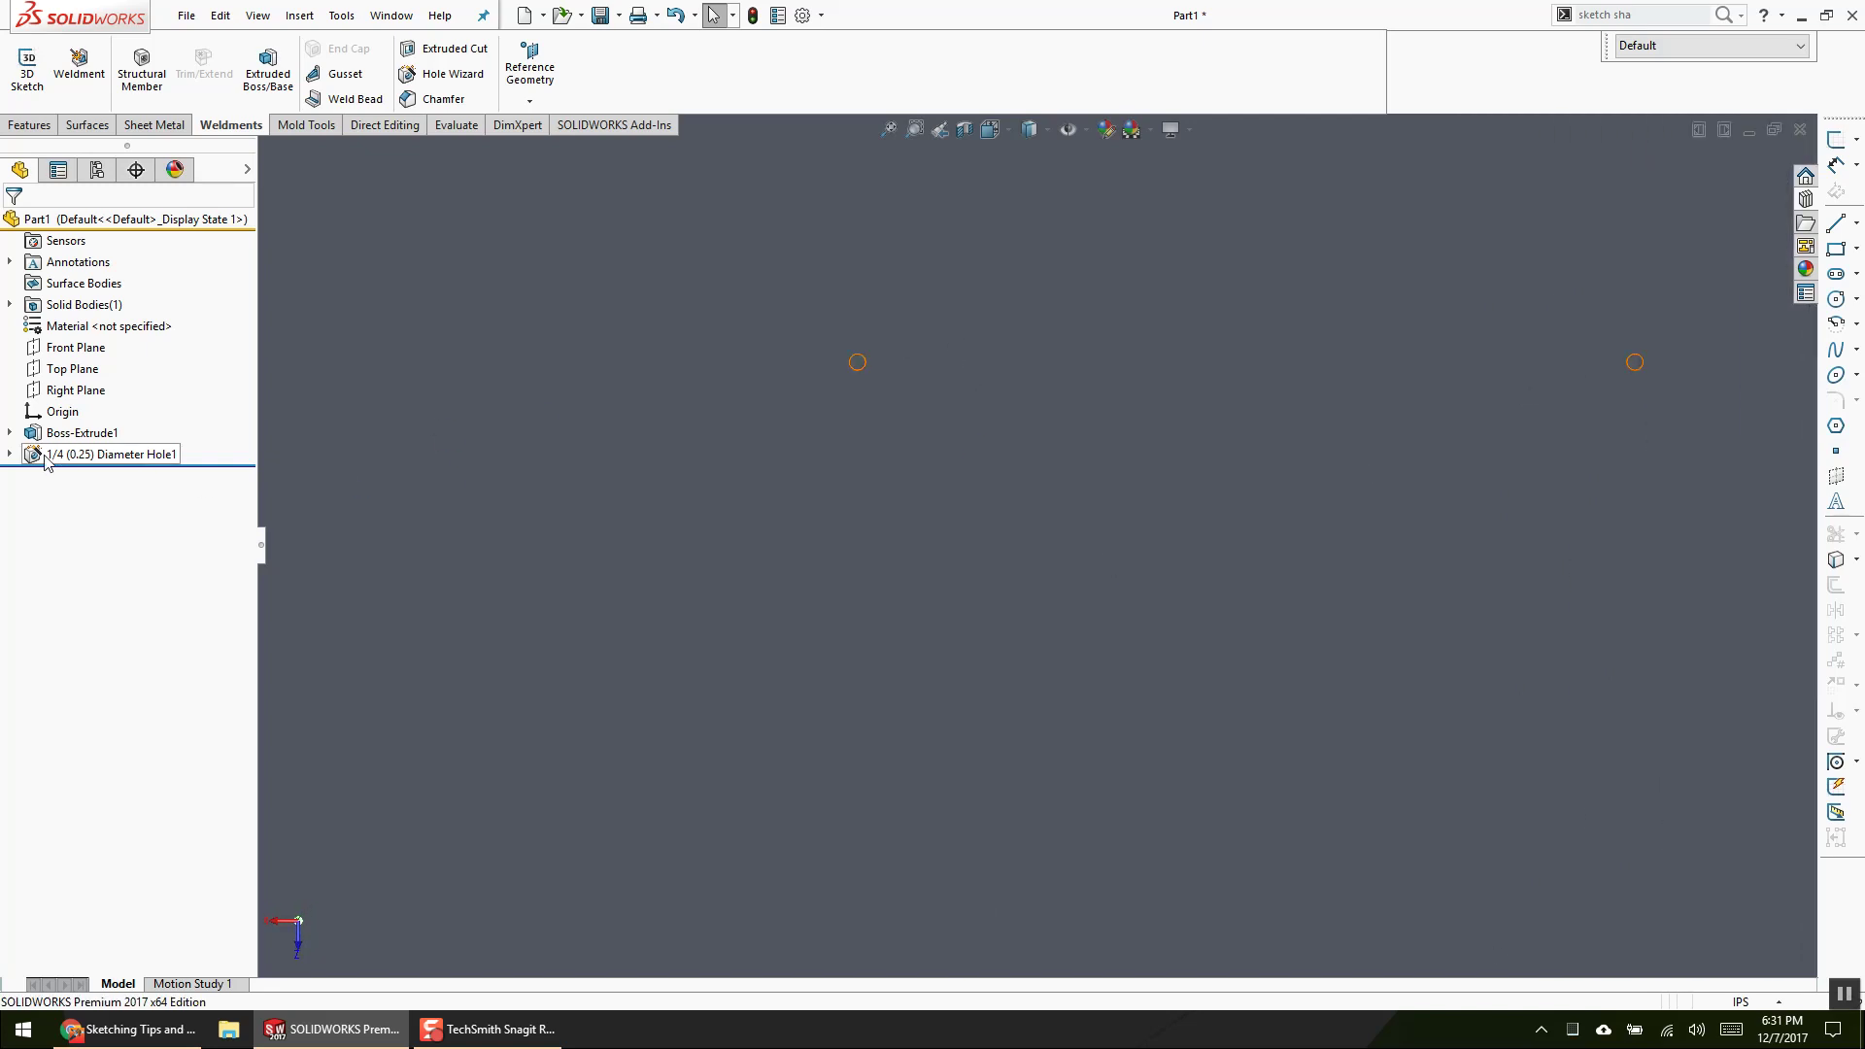
# Step: Edit the hole's position sketch and delete the four mirrored hole points on the side opposite the square
pyautogui.click(8, 454)
pyautogui.rightClick(78, 479)
pyautogui.rightClick(74, 476)
pyautogui.click(93, 413)
pyautogui.scroll(10, 972, 643)
pyautogui.scroll(-2, 918, 660)
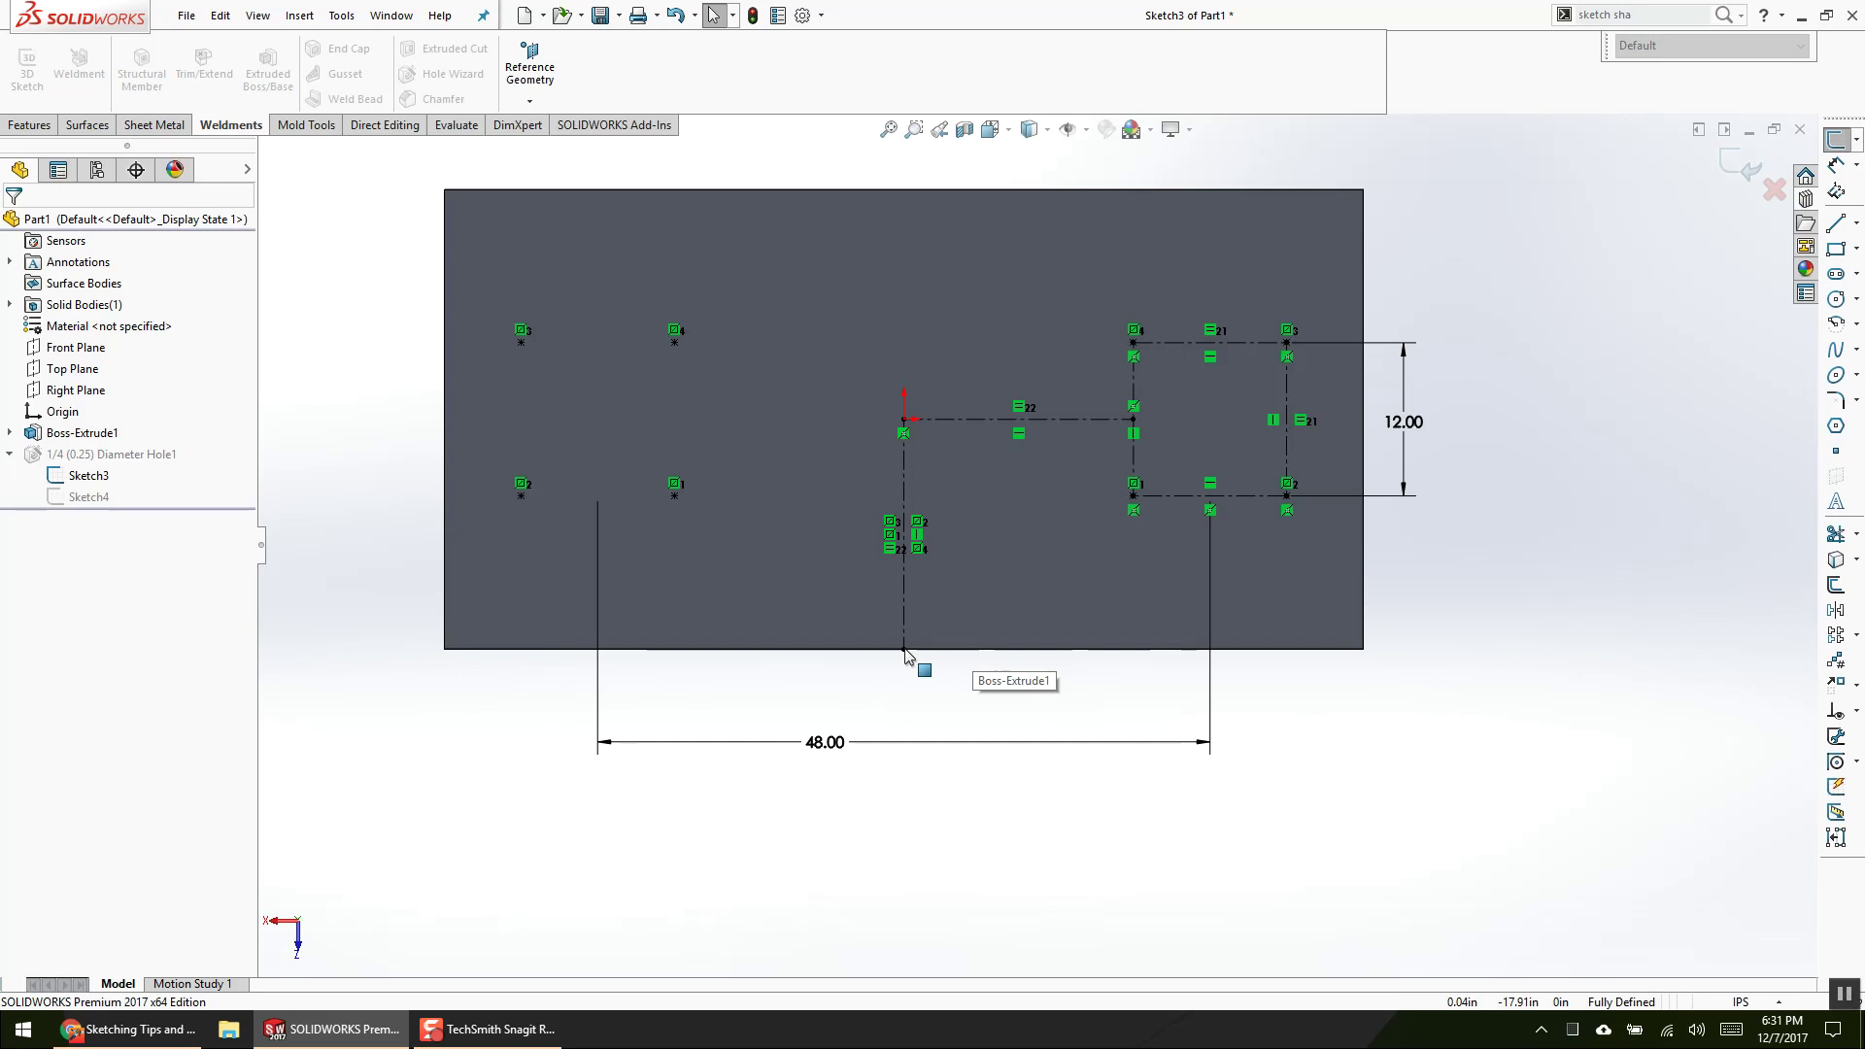
pyautogui.moveTo(447, 275); pyautogui.dragTo(797, 517)
pyautogui.press('Delete')
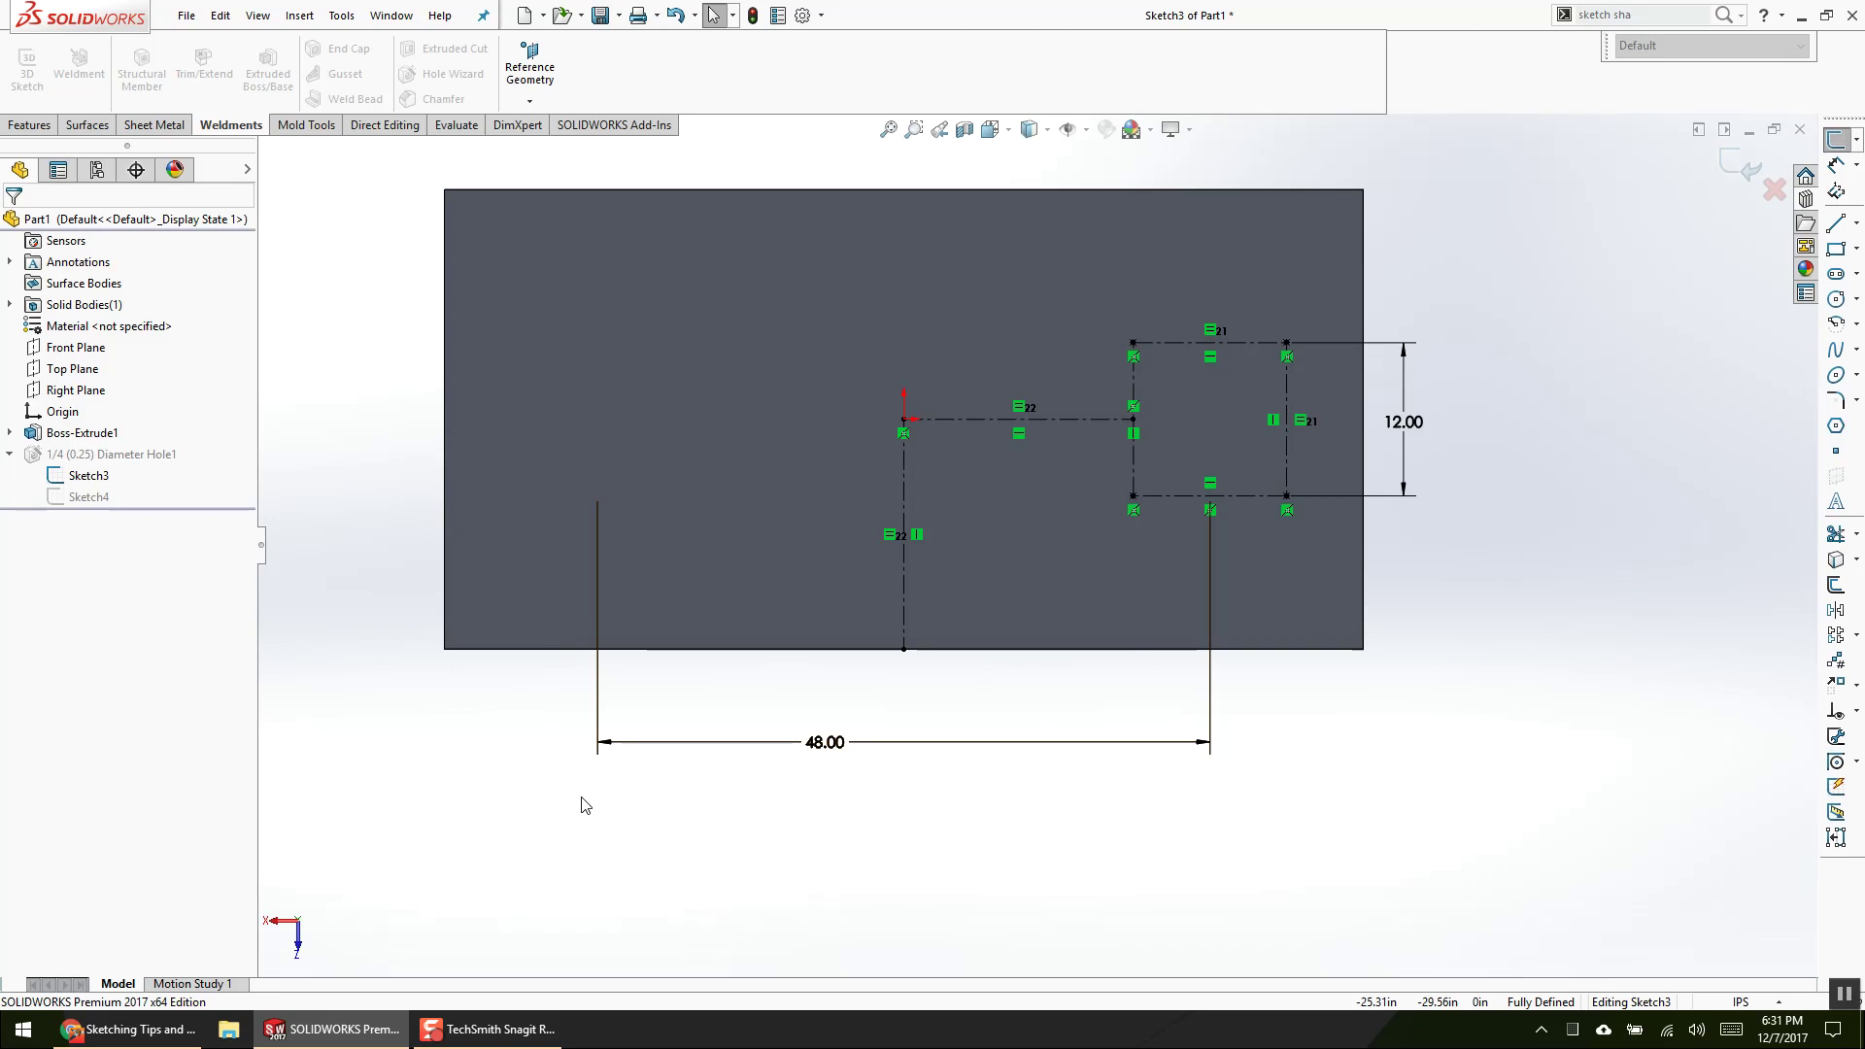
pyautogui.scroll(-2, 1117, 537)
pyautogui.moveTo(1005, 277); pyautogui.dragTo(1135, 367)
pyautogui.keyDown('ctrl'); pyautogui.moveTo(1195, 237); pyautogui.dragTo(1322, 383); pyautogui.keyUp('ctrl')
pyautogui.keyDown('ctrl'); pyautogui.click(1080, 509); pyautogui.keyUp('ctrl')
pyautogui.keyDown('ctrl'); pyautogui.click(1264, 509); pyautogui.keyUp('ctrl')
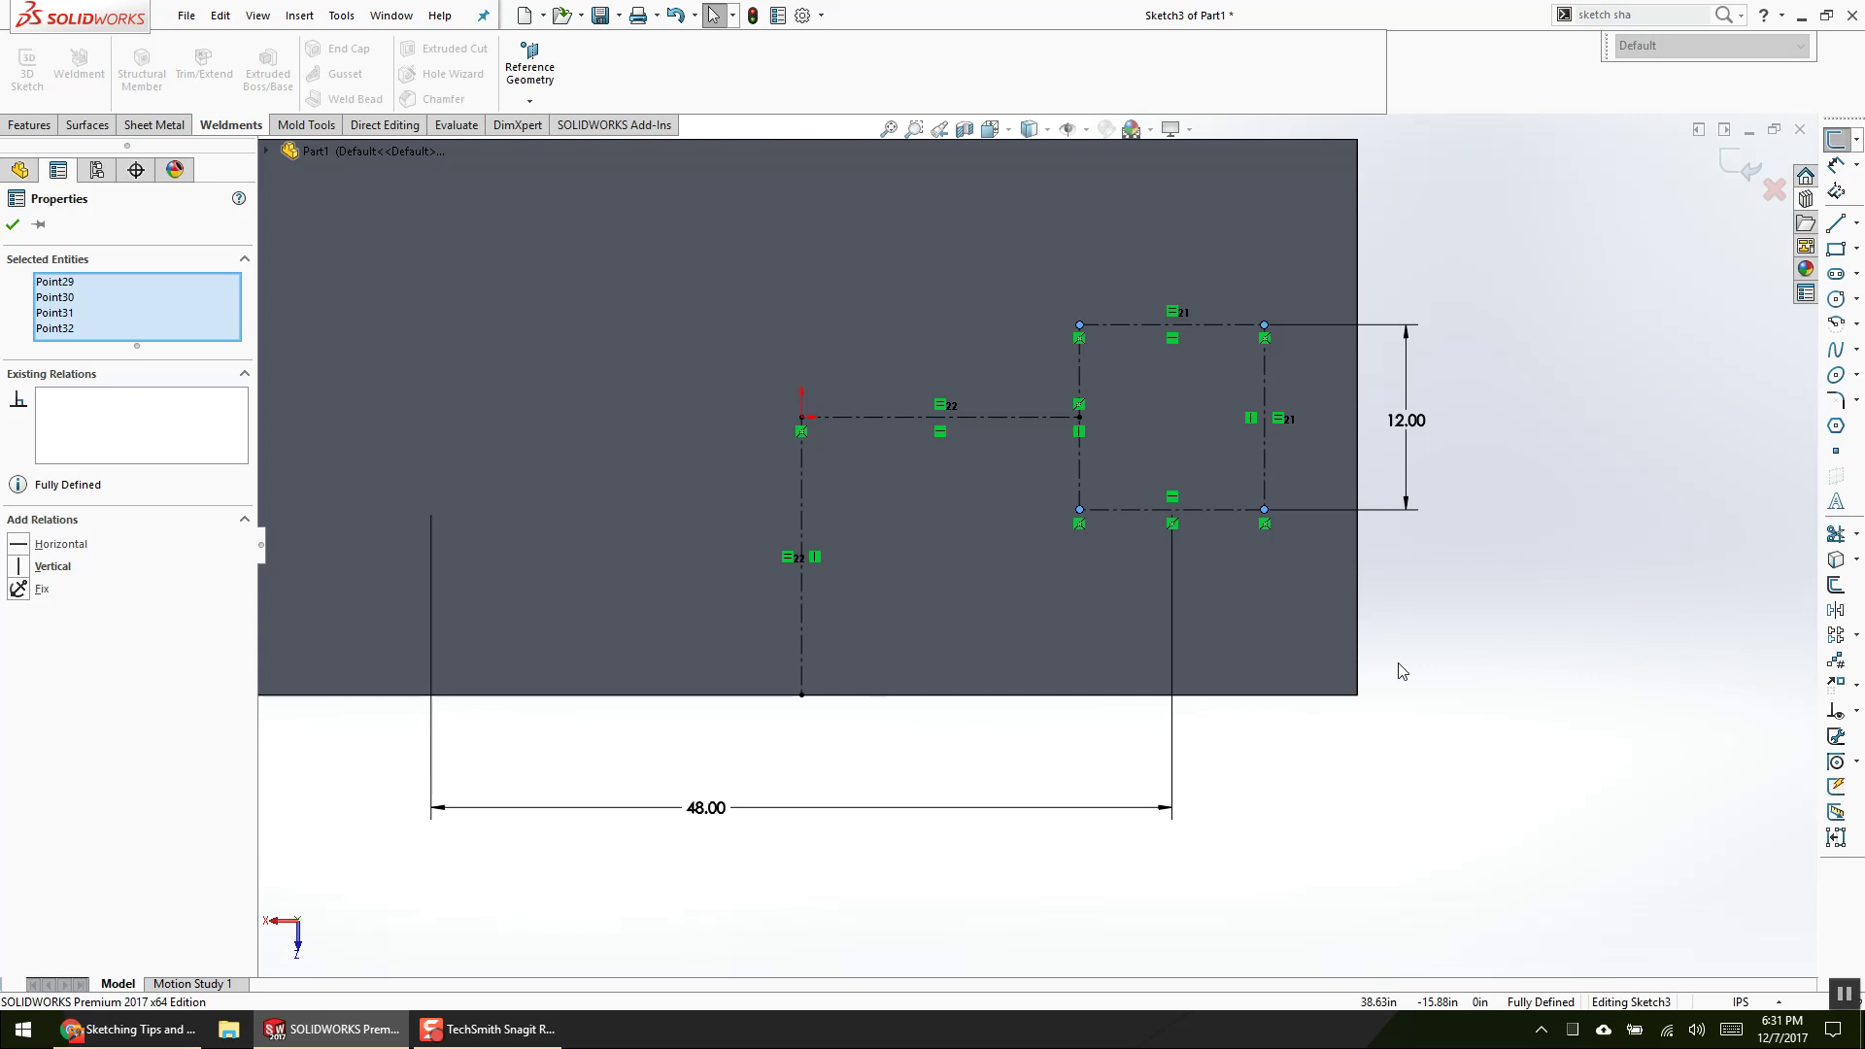
pyautogui.click(1403, 671)
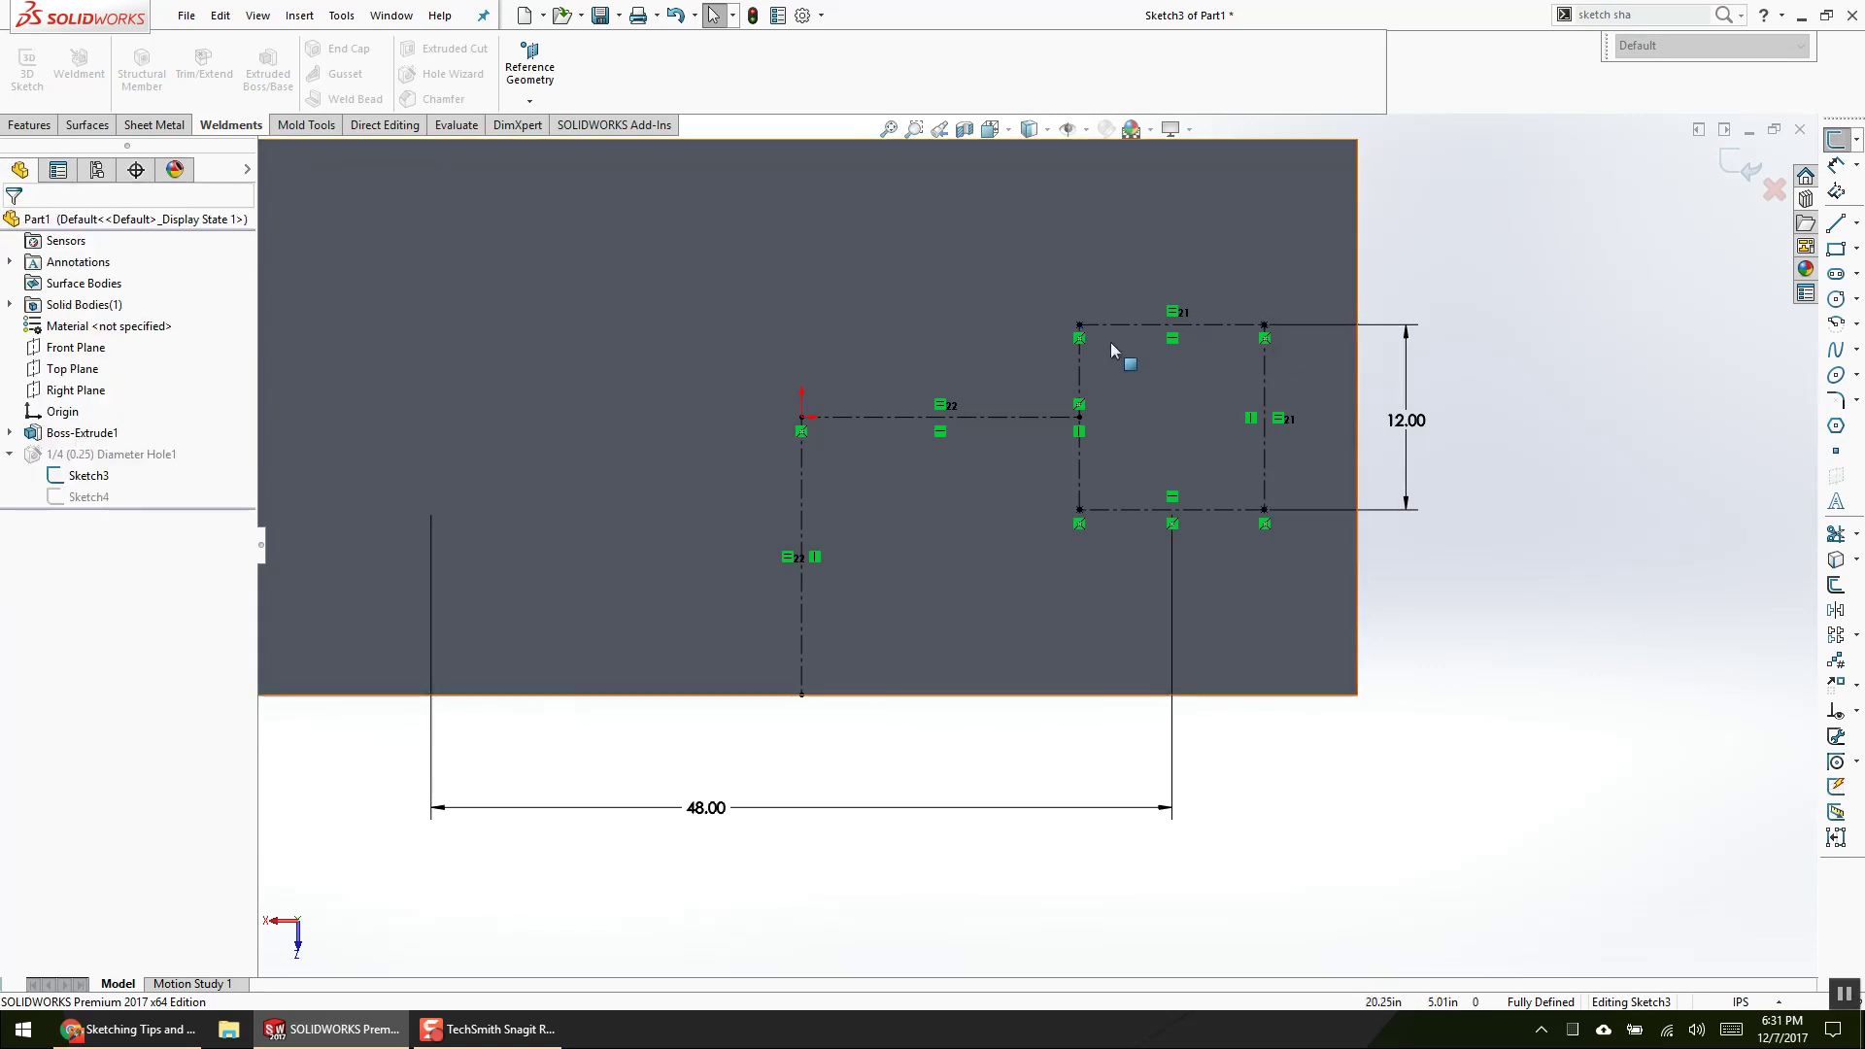
pyautogui.click(1080, 325)
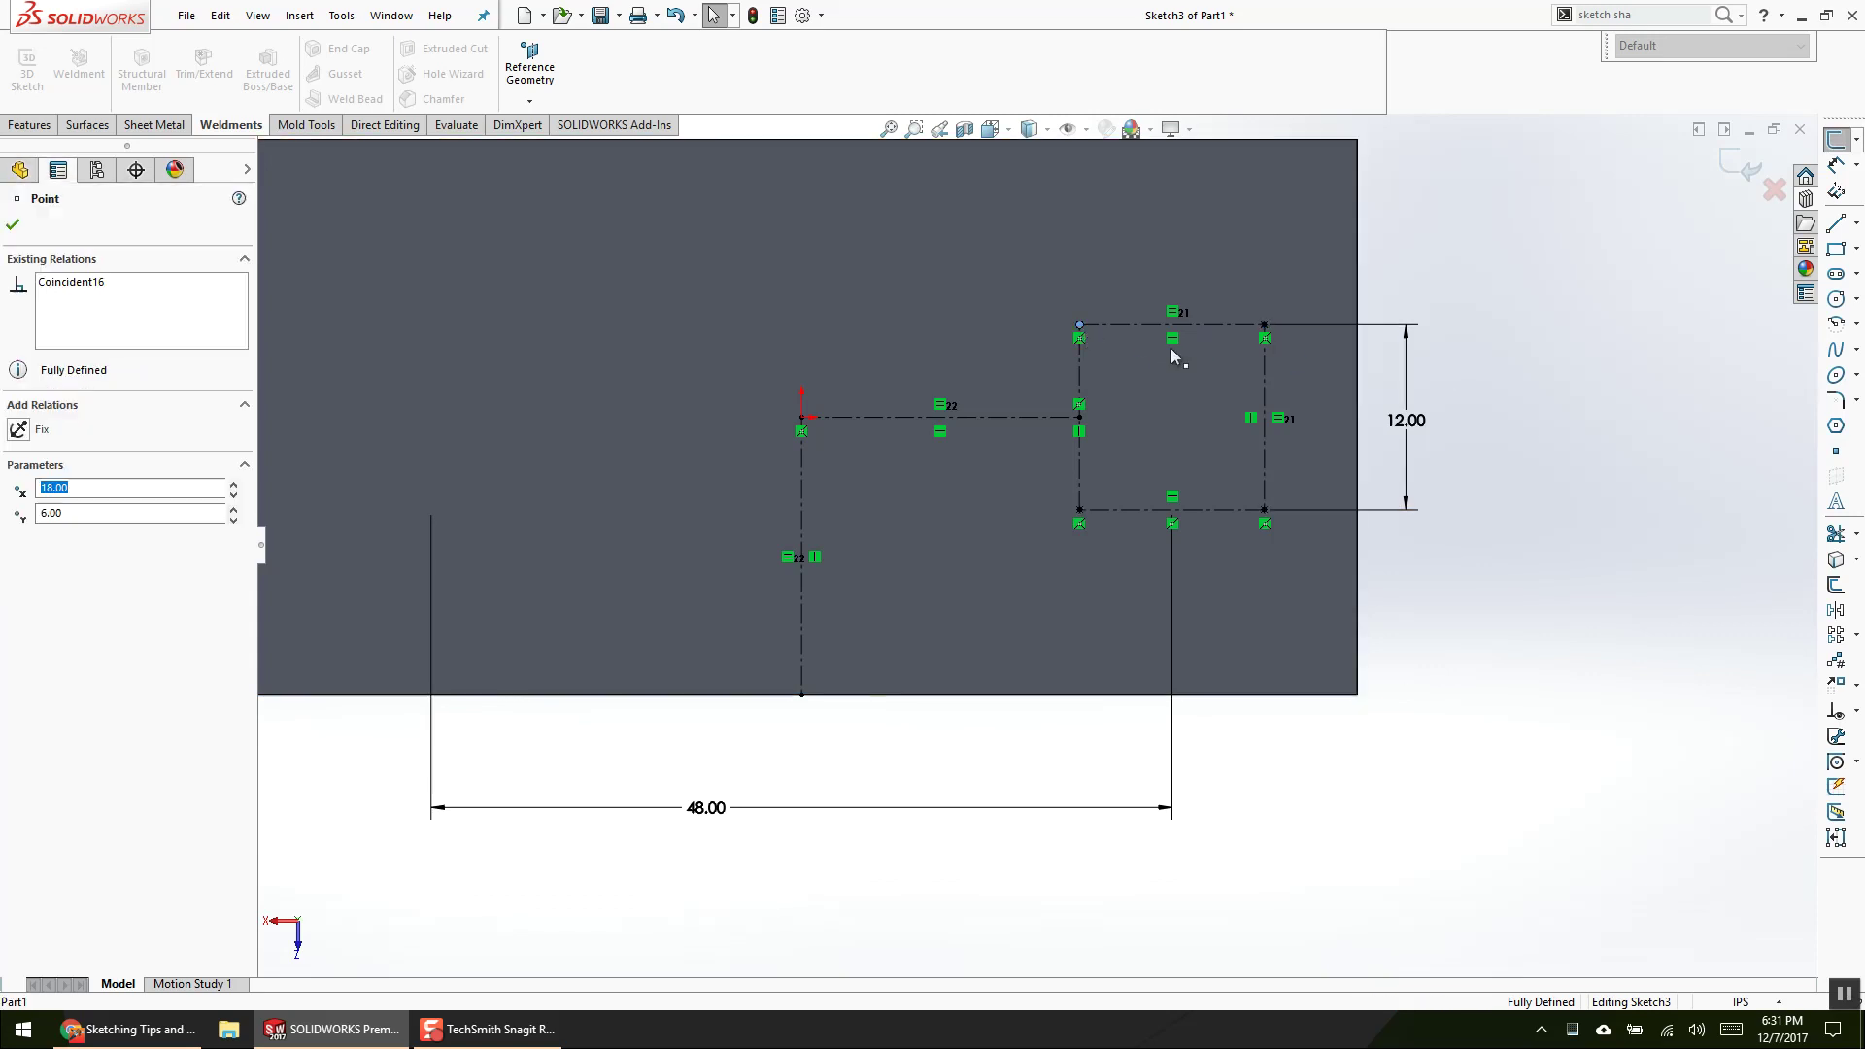
pyautogui.keyDown('ctrl'); pyautogui.click(1264, 325); pyautogui.keyUp('ctrl')
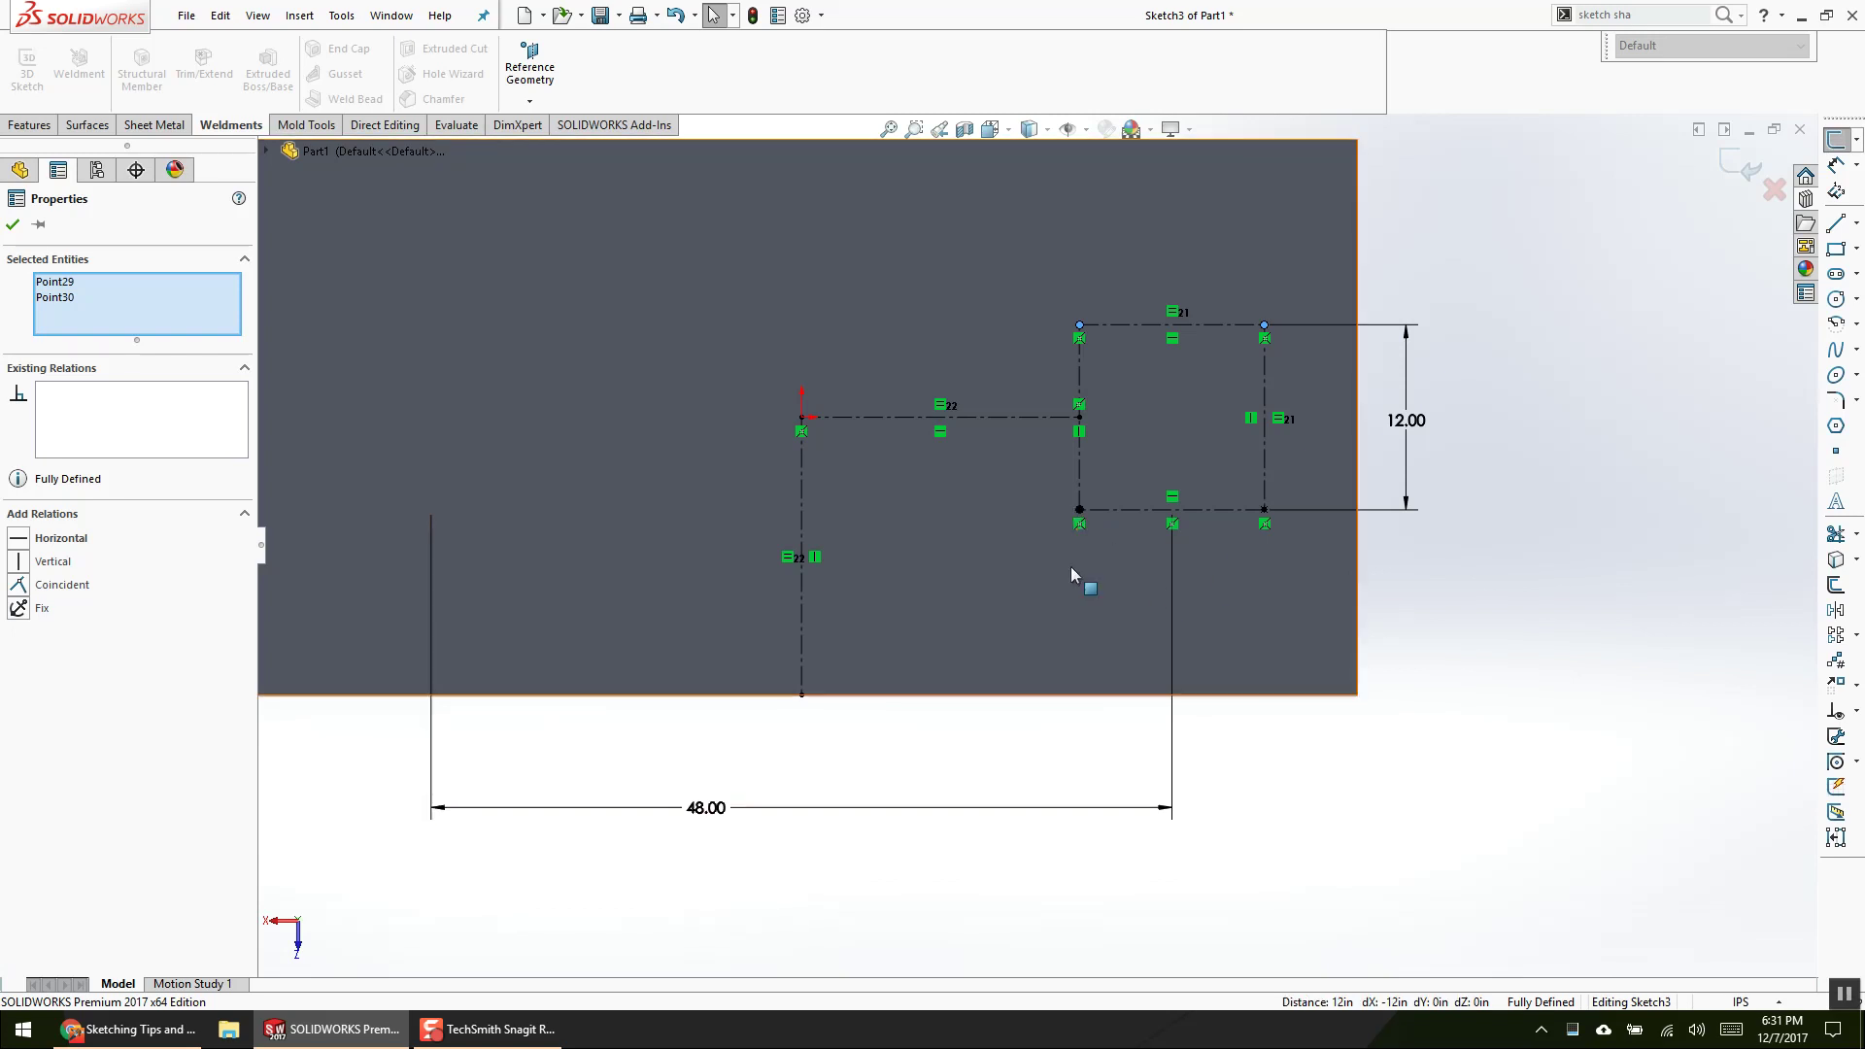
pyautogui.click(1090, 511)
pyautogui.keyDown('ctrl'); pyautogui.click(1098, 510); pyautogui.keyUp('ctrl')
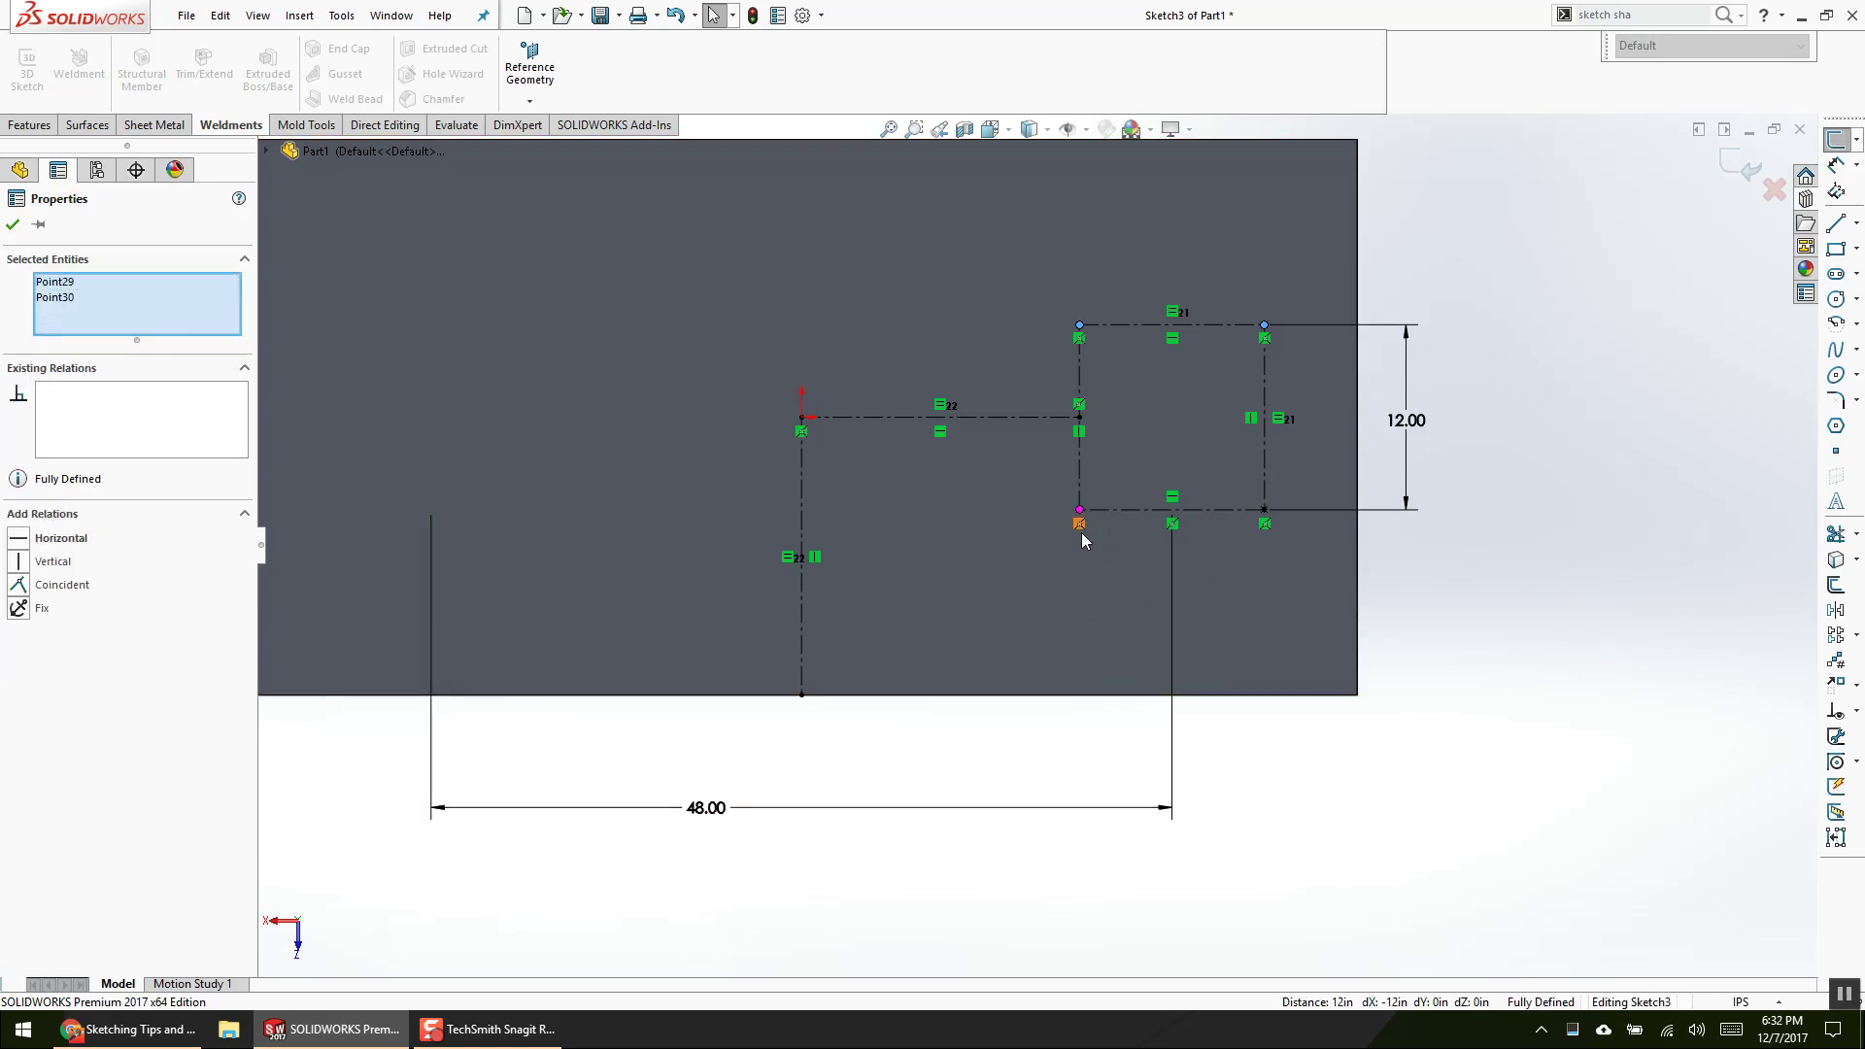
pyautogui.keyDown('ctrl'); pyautogui.click(1081, 510); pyautogui.keyUp('ctrl')
pyautogui.keyDown('ctrl'); pyautogui.click(1264, 510); pyautogui.keyUp('ctrl')
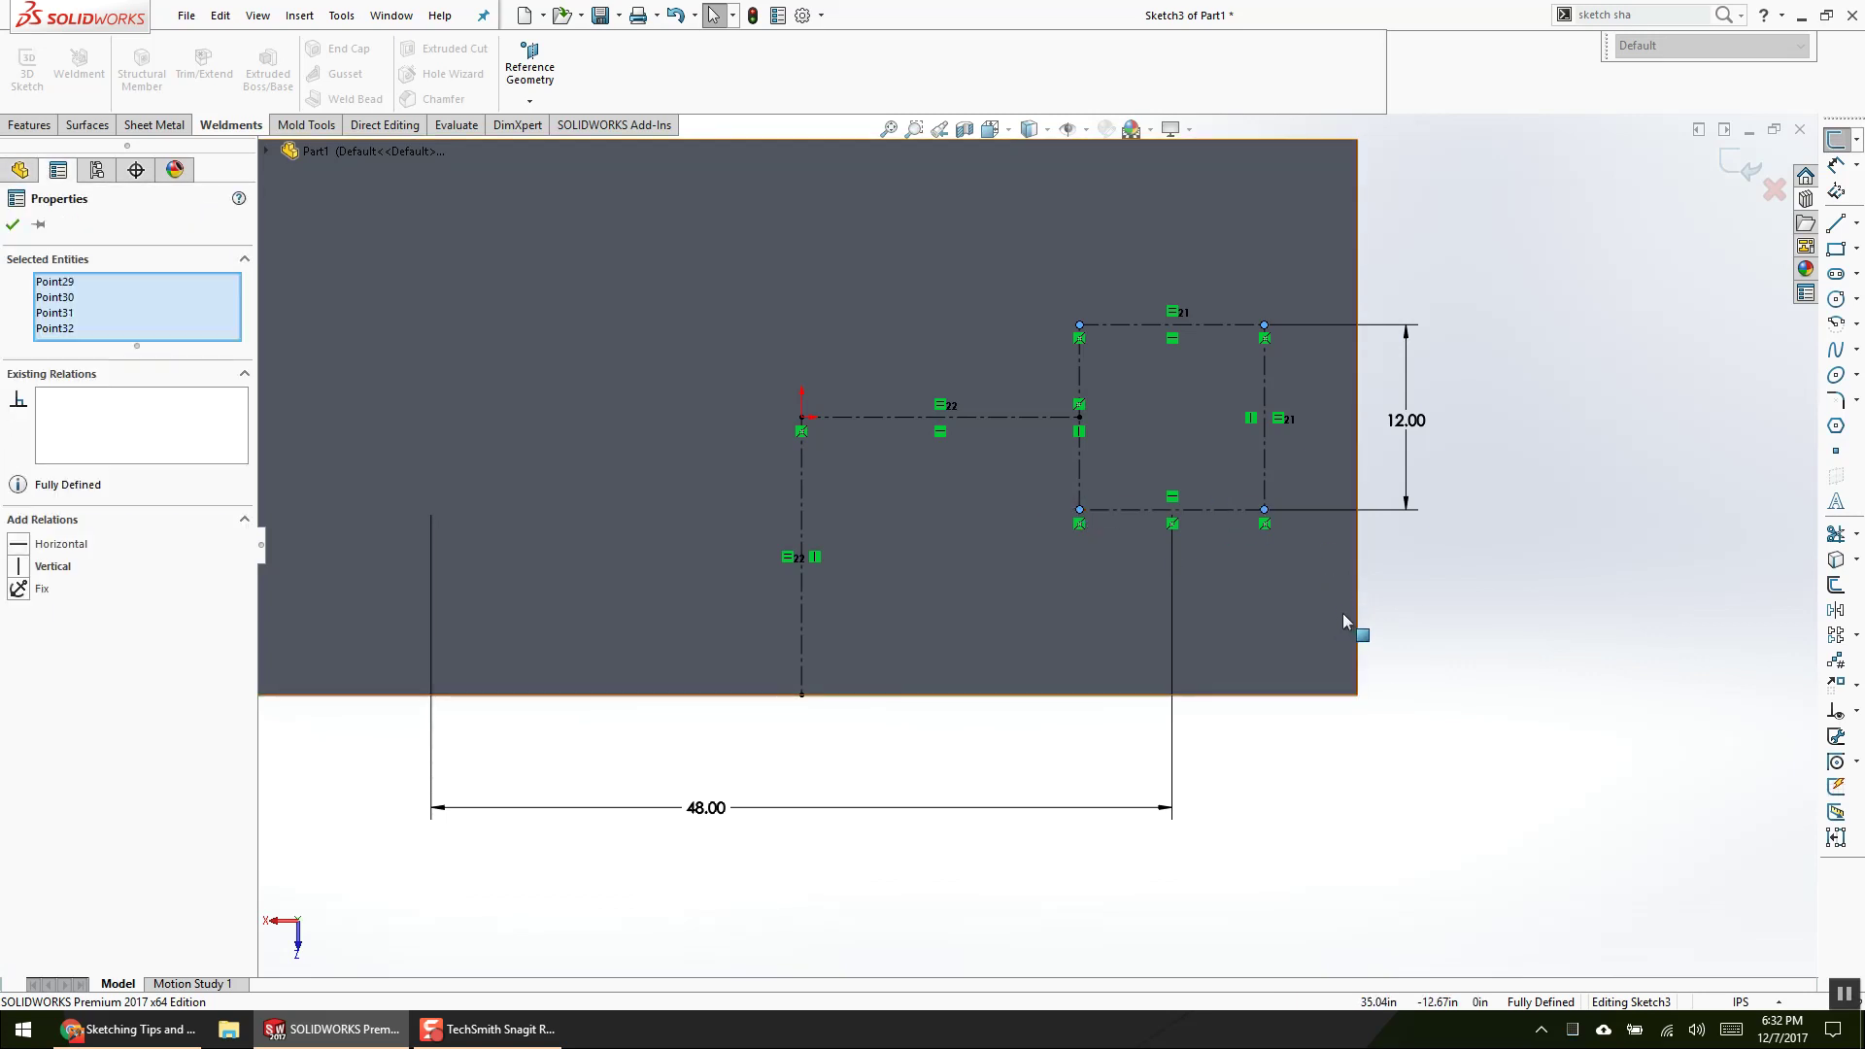
pyautogui.click(1393, 652)
# Step: Try to mirror the whole square with its corner points about the vertical construction line, and undo that mirror
pyautogui.moveTo(930, 253); pyautogui.dragTo(1413, 674)
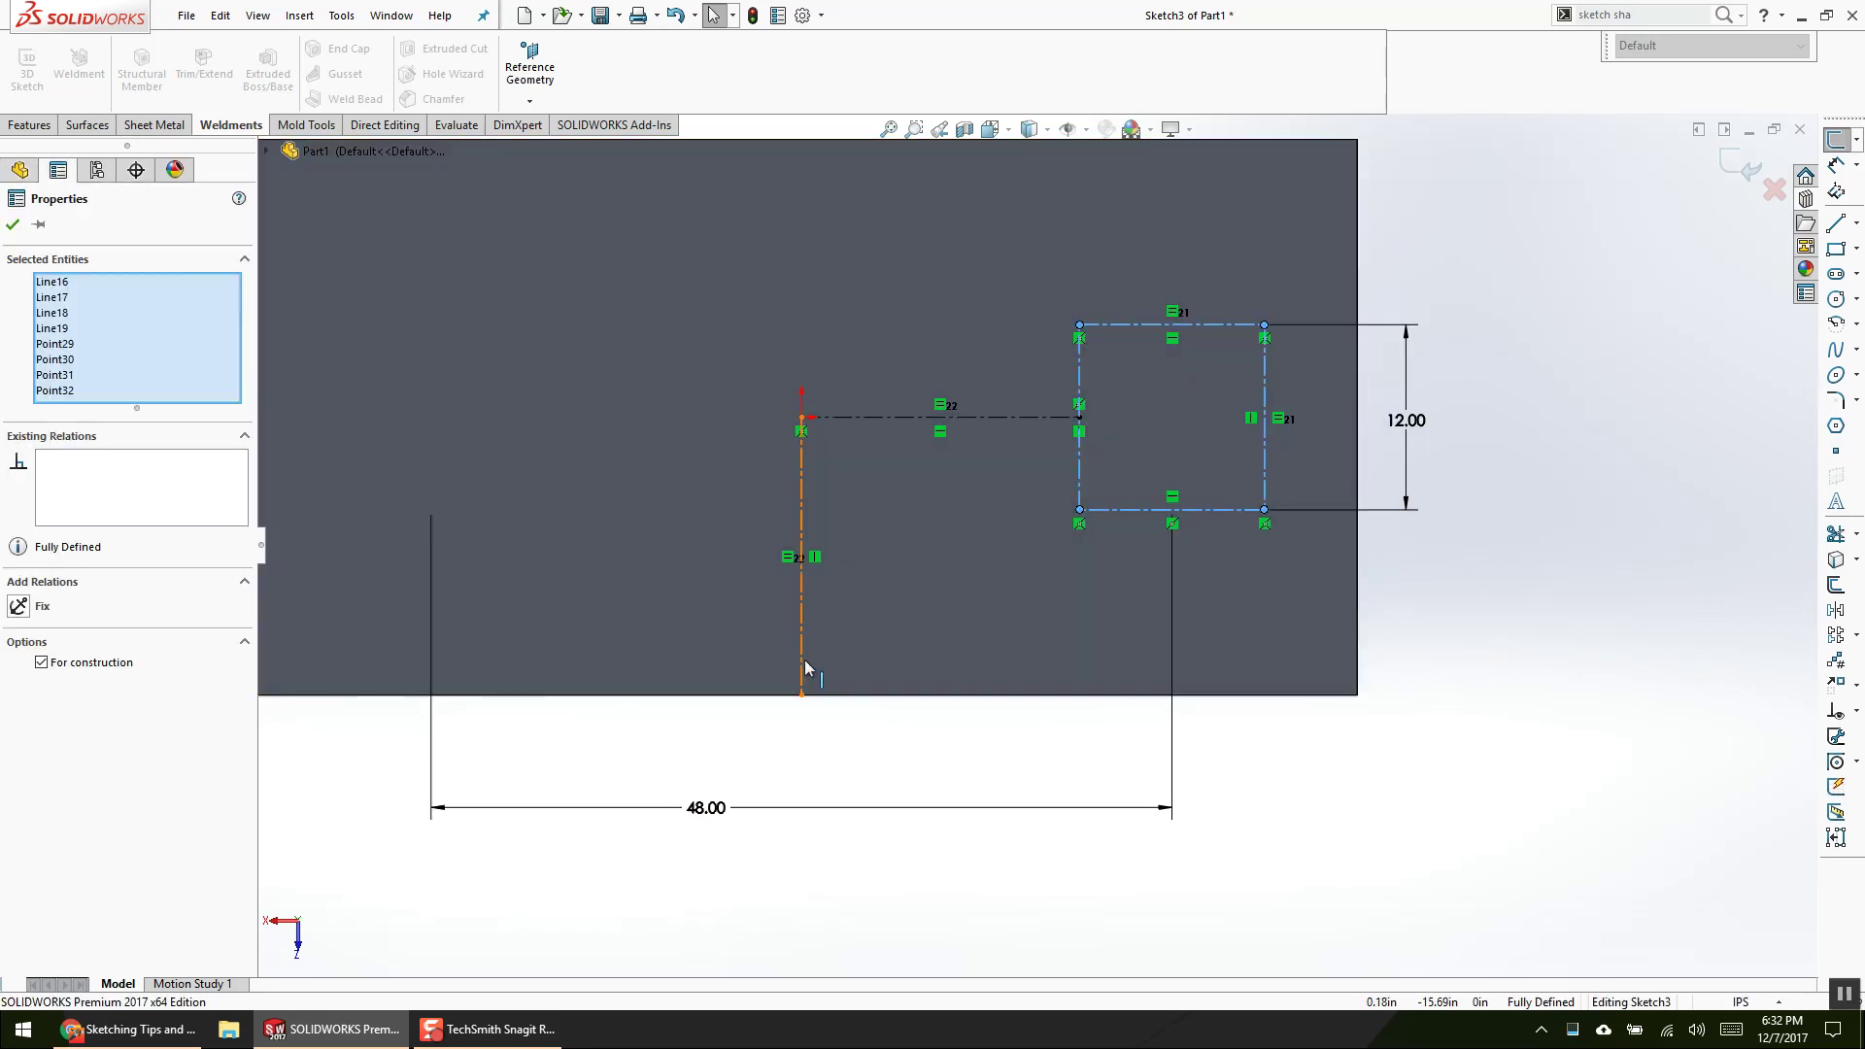
pyautogui.keyDown('ctrl'); pyautogui.click(803, 668); pyautogui.keyUp('ctrl')
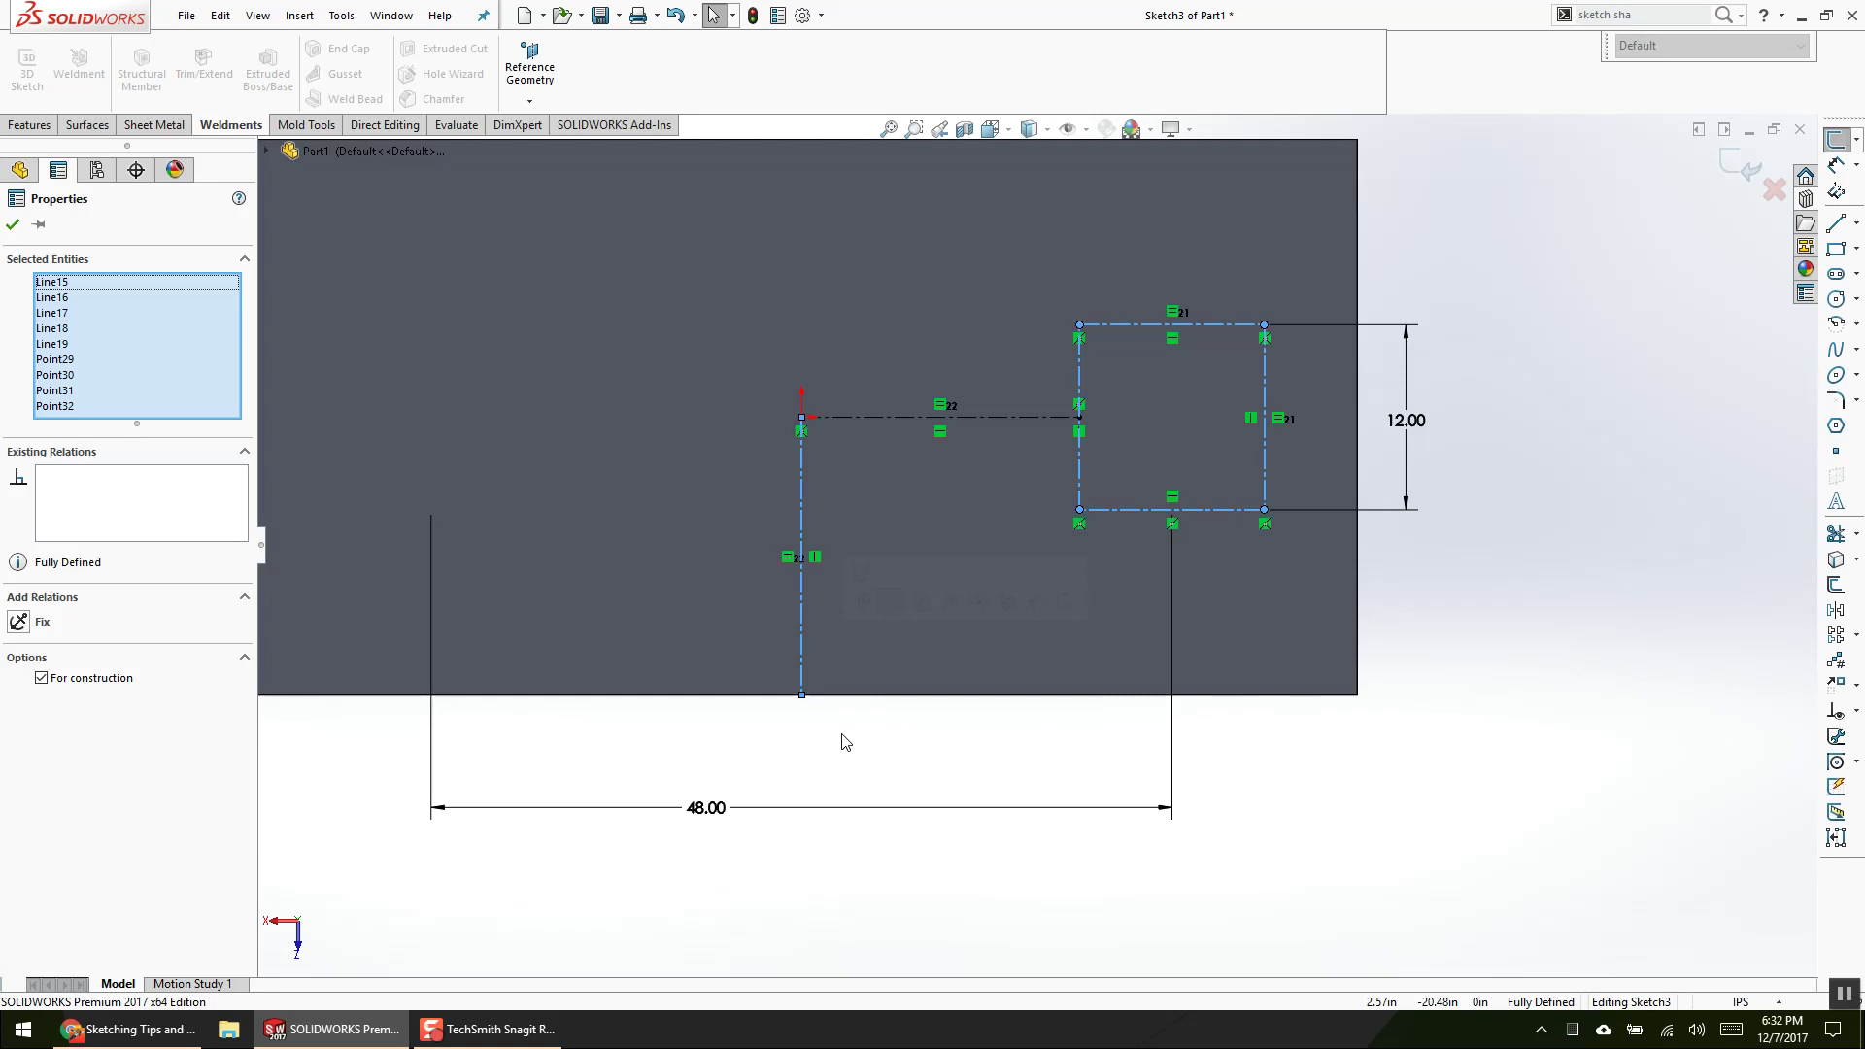
pyautogui.press('m')
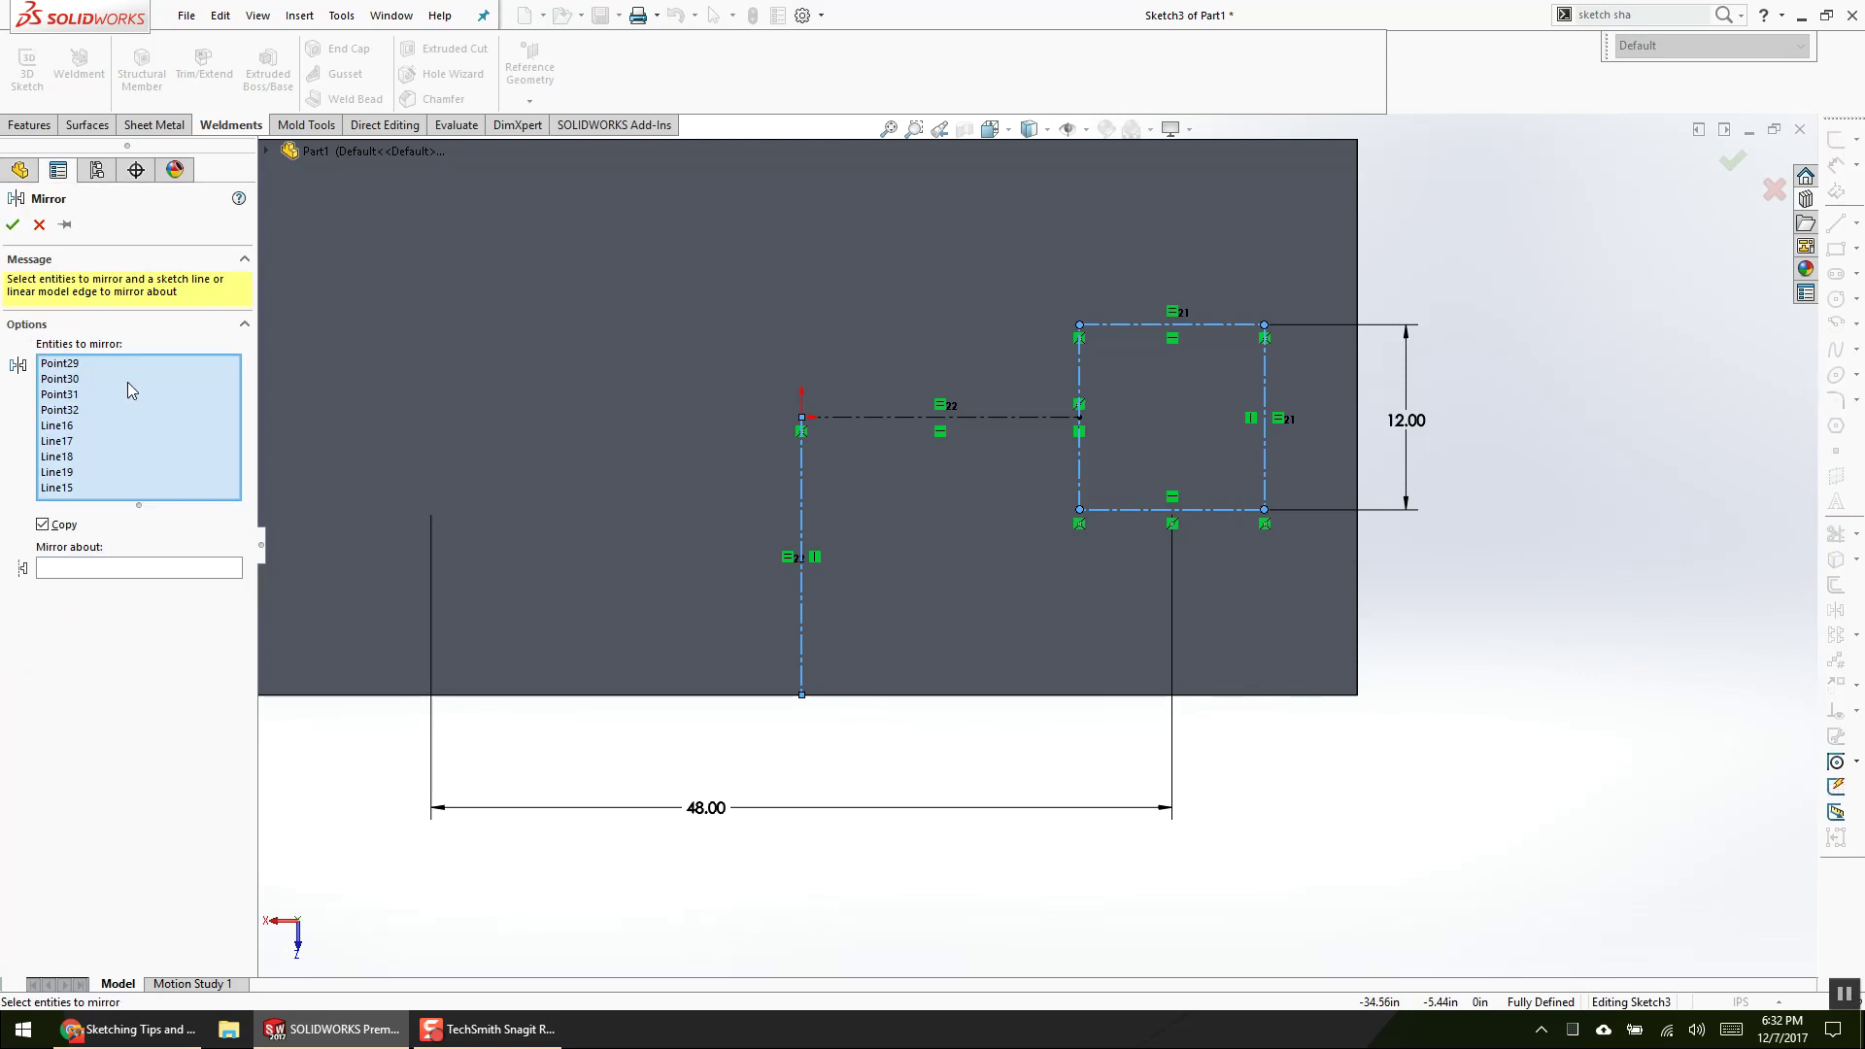
pyautogui.click(160, 567)
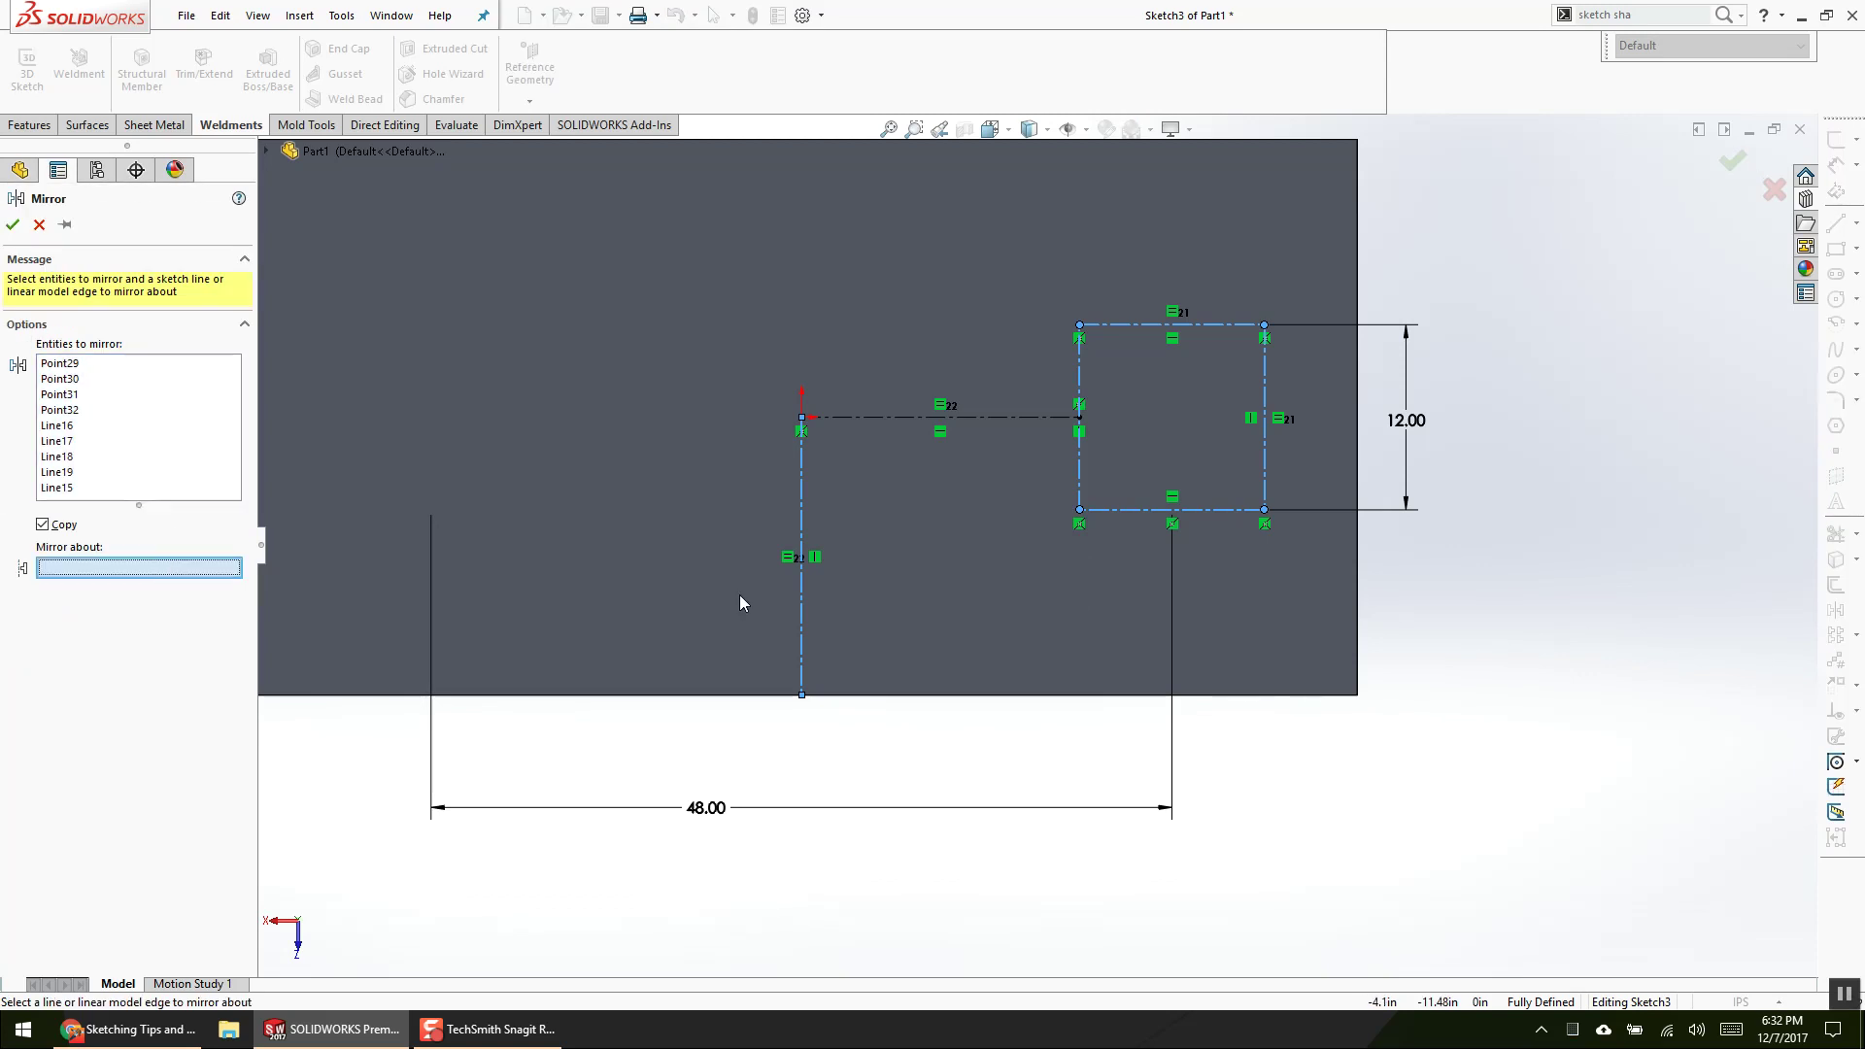
pyautogui.click(802, 604)
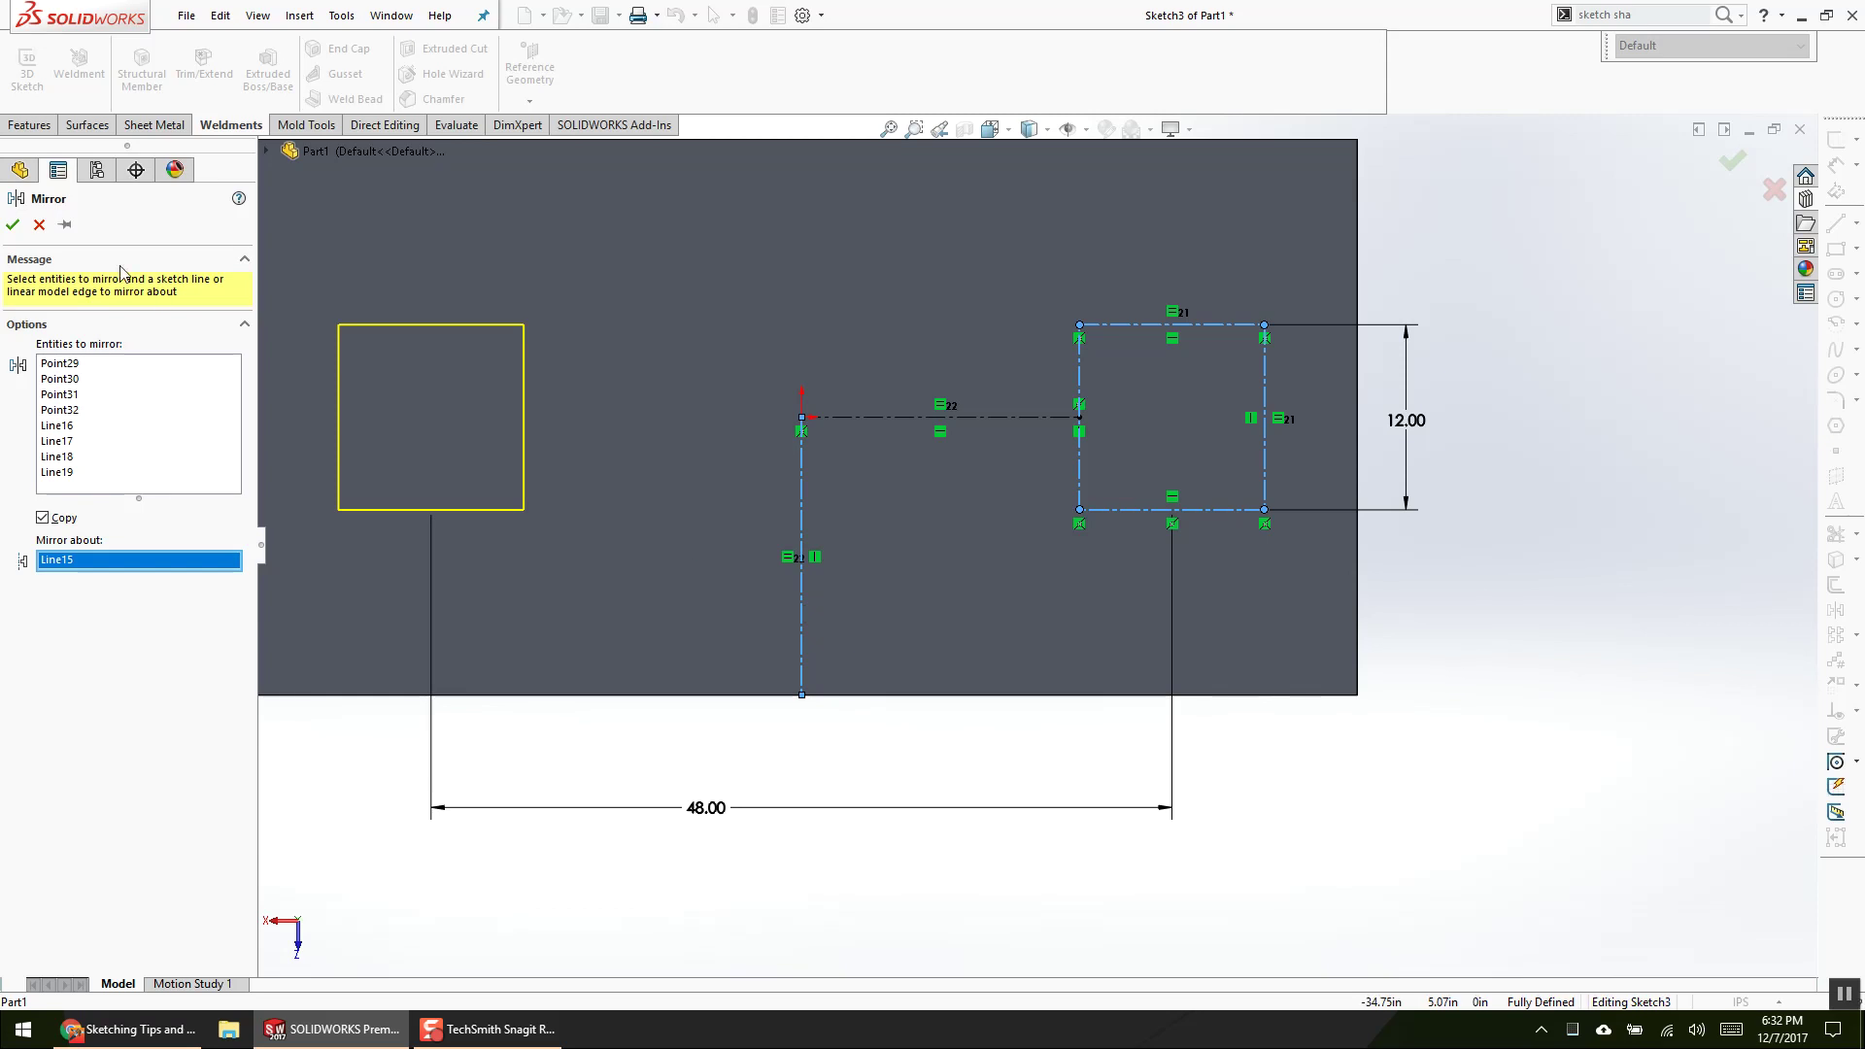
pyautogui.click(12, 224)
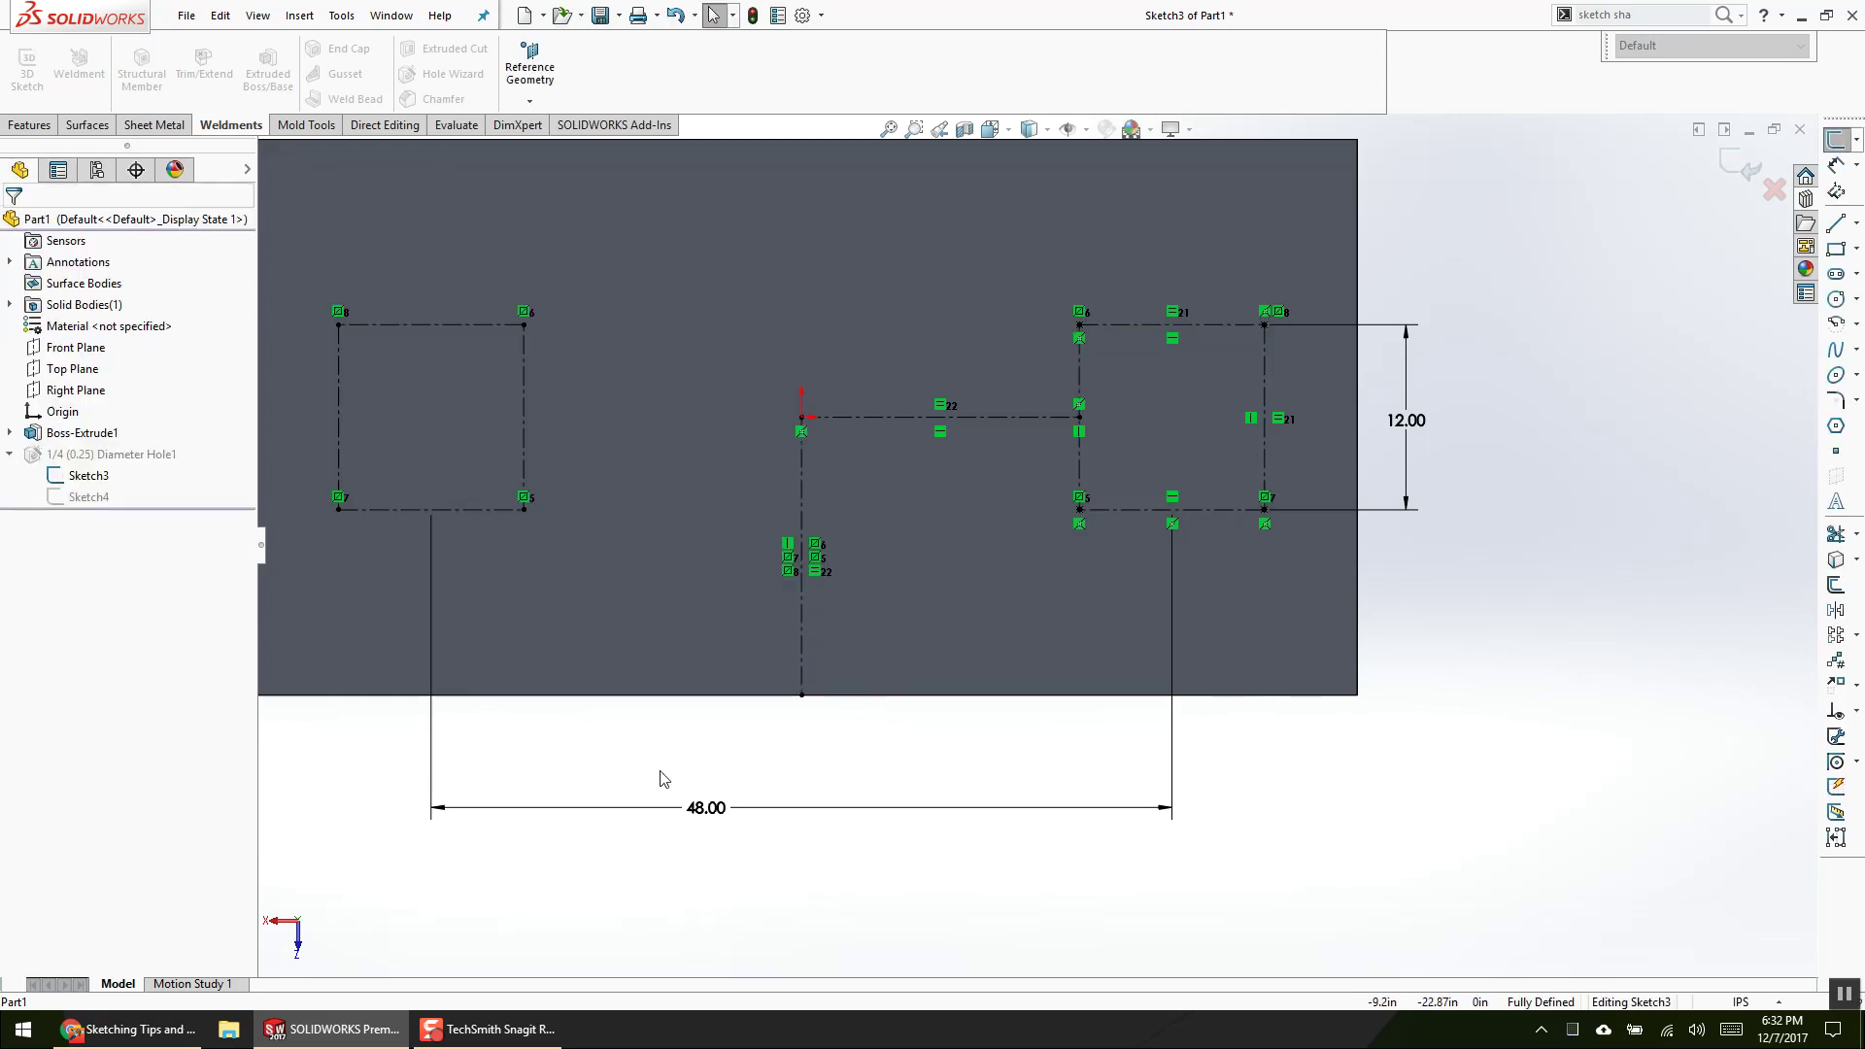
pyautogui.hotkey('ctrl', 'z')
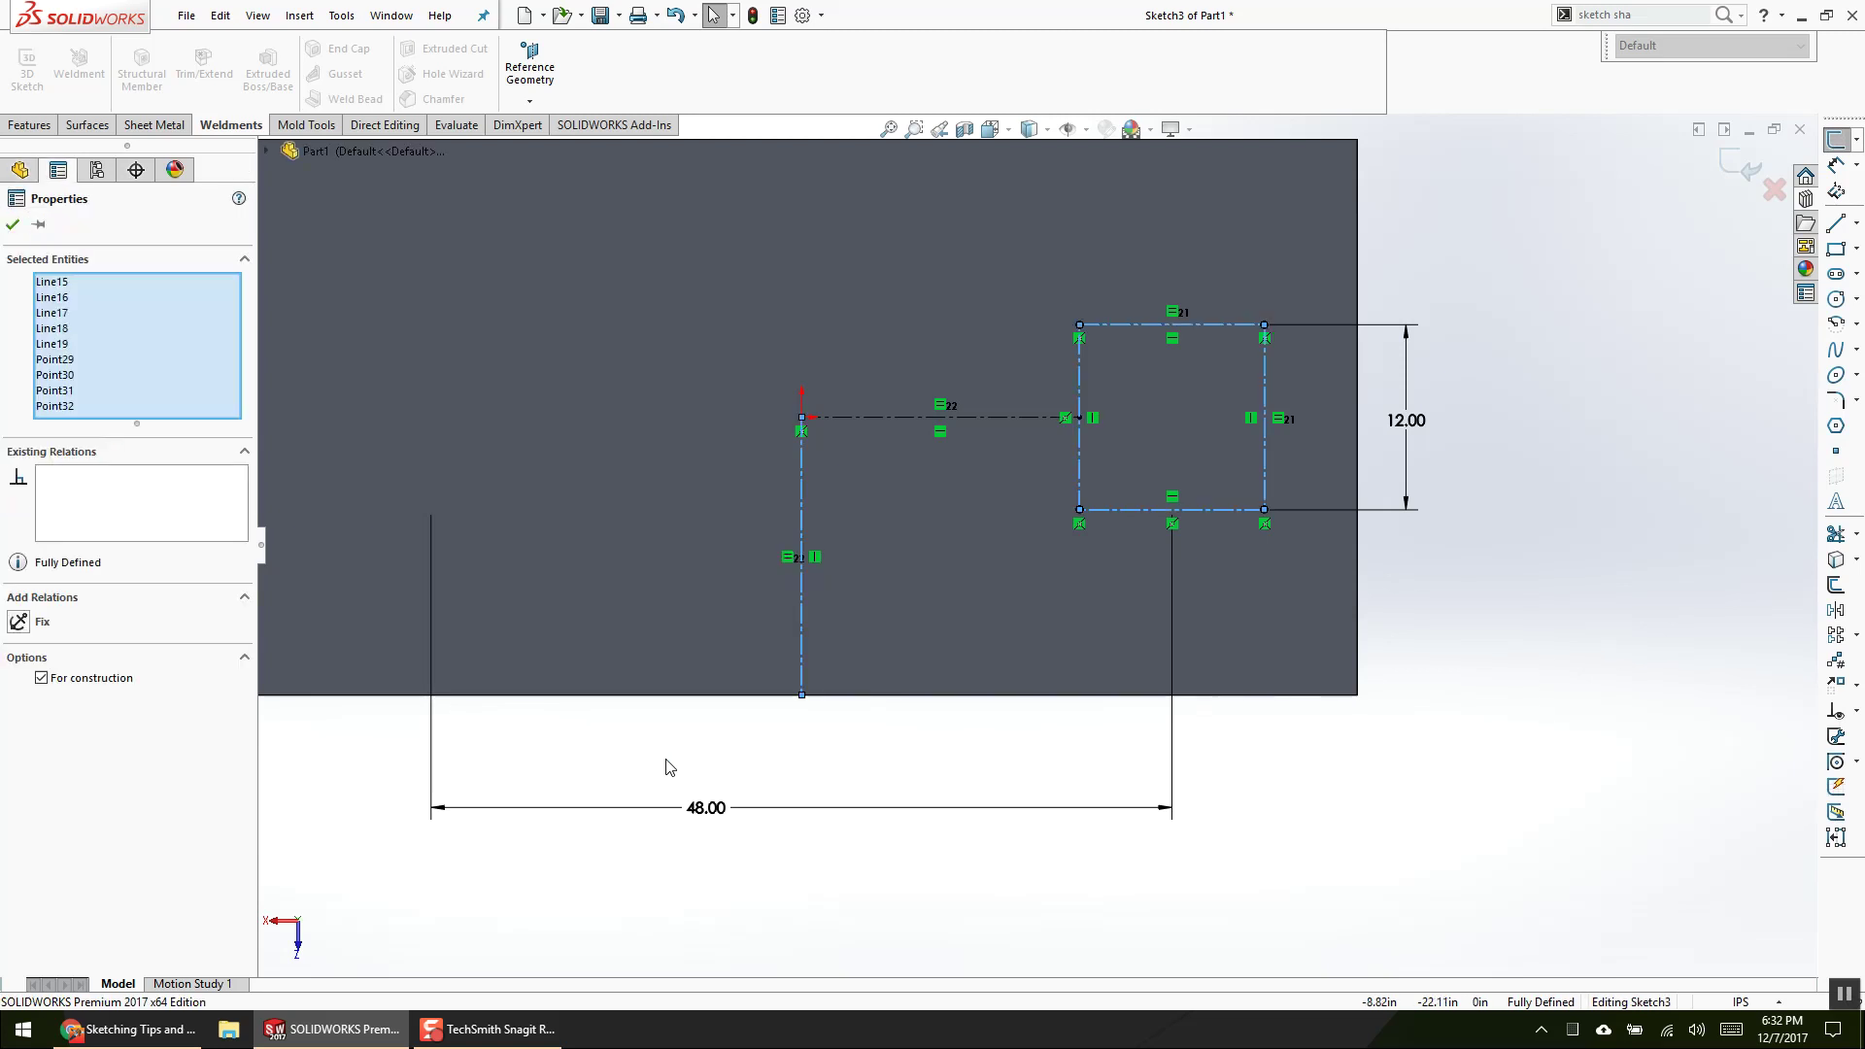
# Step: Mirror only the square's four corner points about the vertical construction line
pyautogui.click(1079, 325)
pyautogui.keyDown('ctrl'); pyautogui.click(1265, 324); pyautogui.keyUp('ctrl')
pyautogui.keyDown('ctrl'); pyautogui.click(1080, 510); pyautogui.keyUp('ctrl')
pyautogui.keyDown('ctrl'); pyautogui.click(1265, 510); pyautogui.keyUp('ctrl')
pyautogui.keyDown('ctrl'); pyautogui.click(799, 622); pyautogui.keyUp('ctrl')
pyautogui.press('m')
pyautogui.scroll(6, 844, 661)
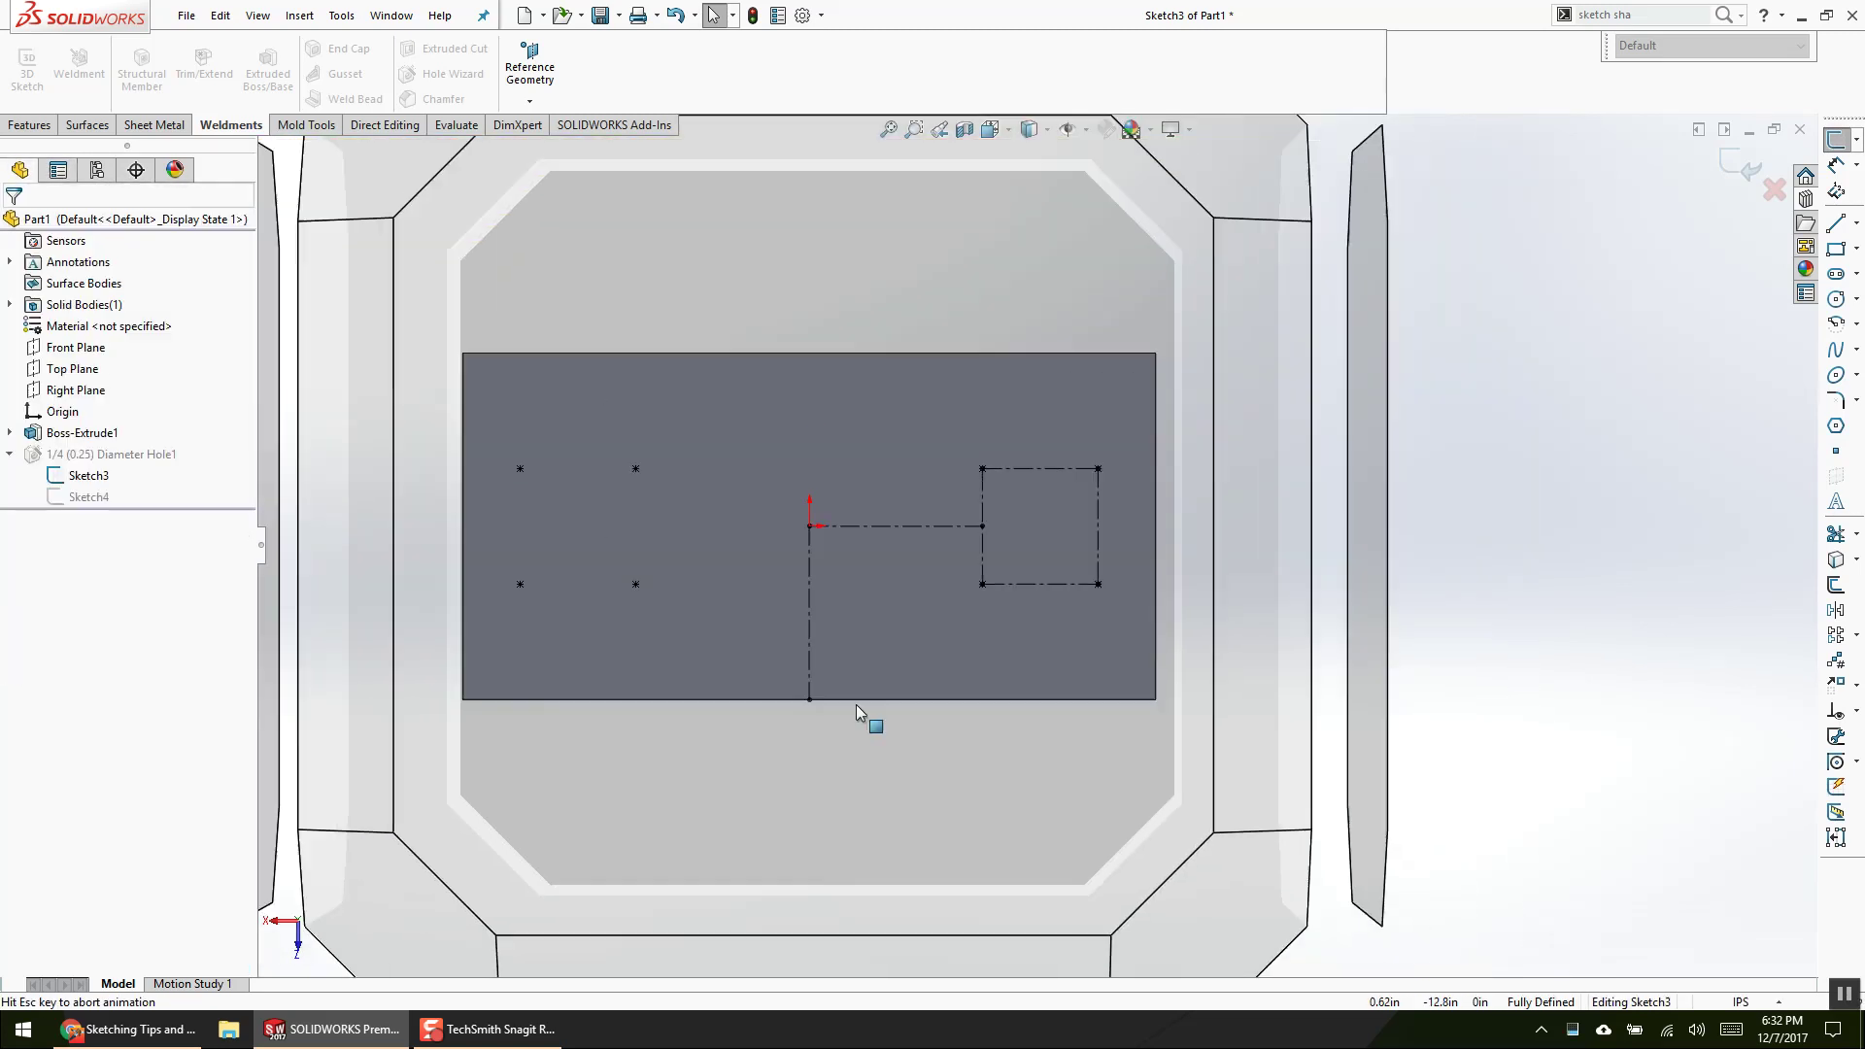
pyautogui.hotkey('ctrl', 'shift', 'z')
pyautogui.press('f')
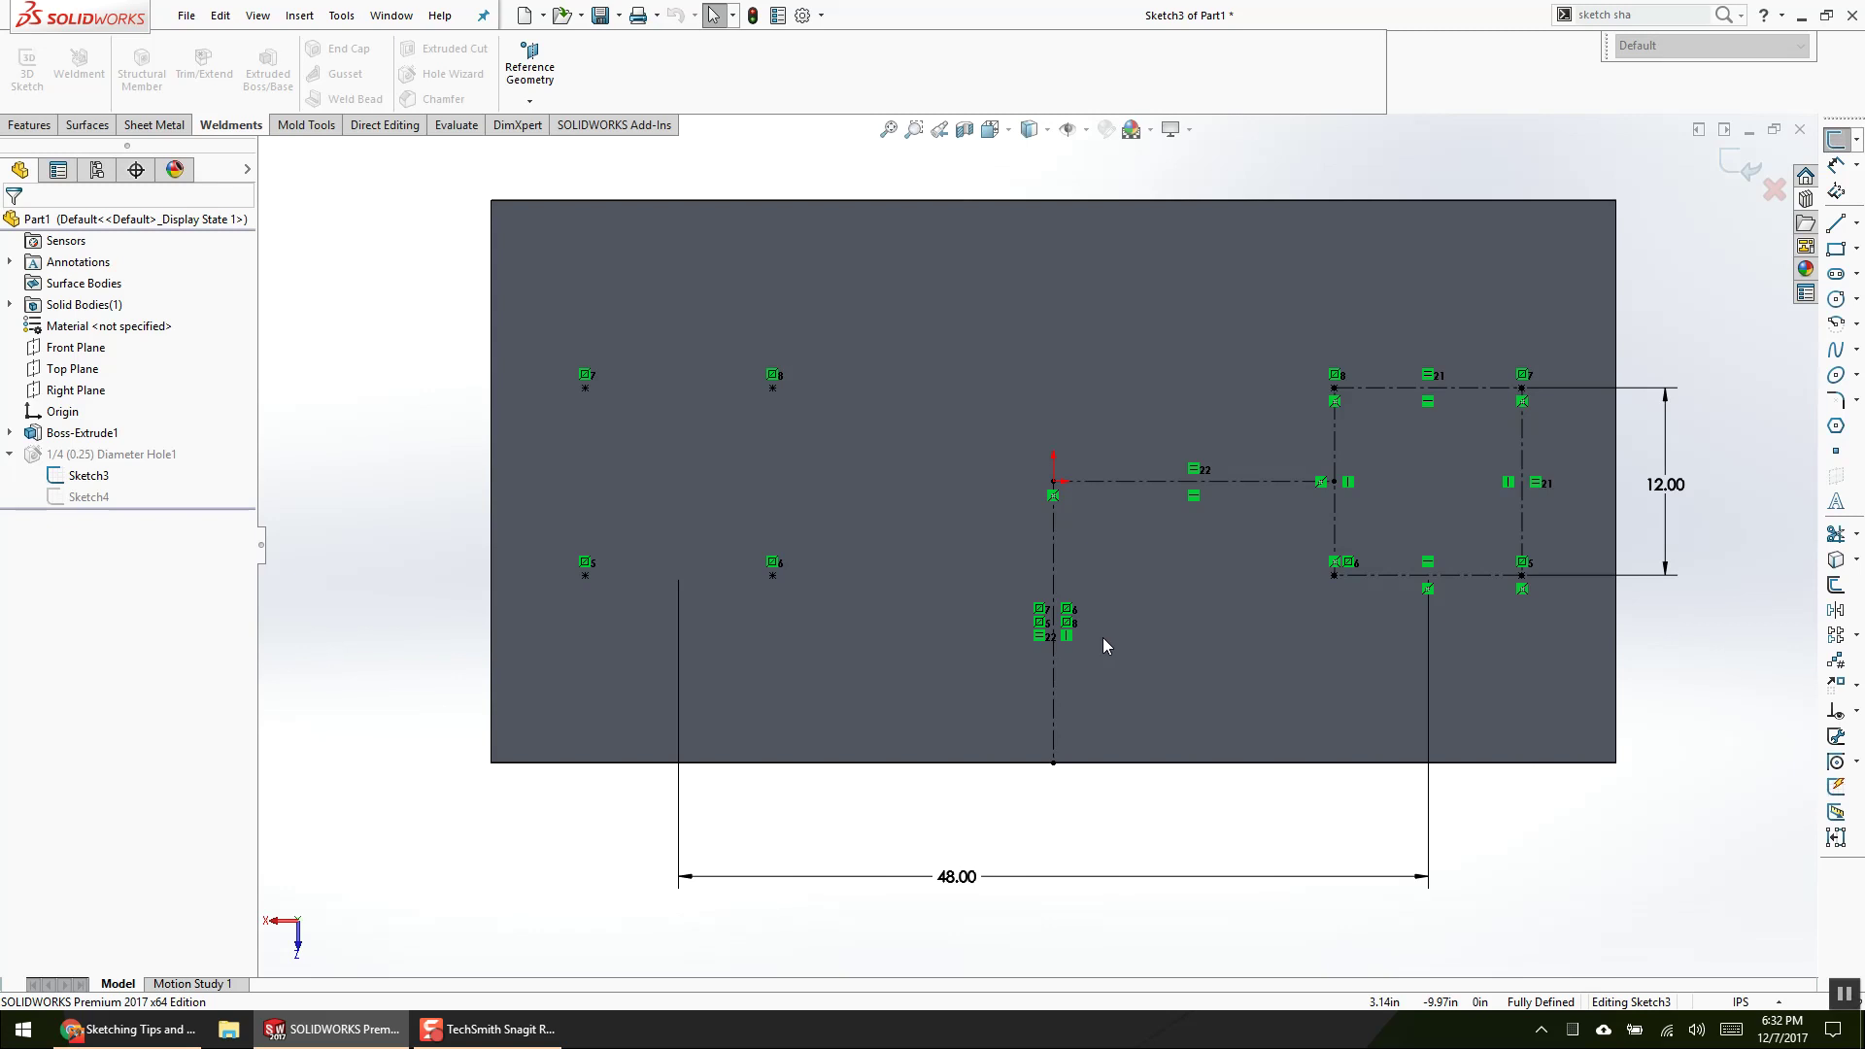
# Step: Sketch a slanted line about 15.6 in long above the origin and convert it to construction geometry
pyautogui.click(1052, 668)
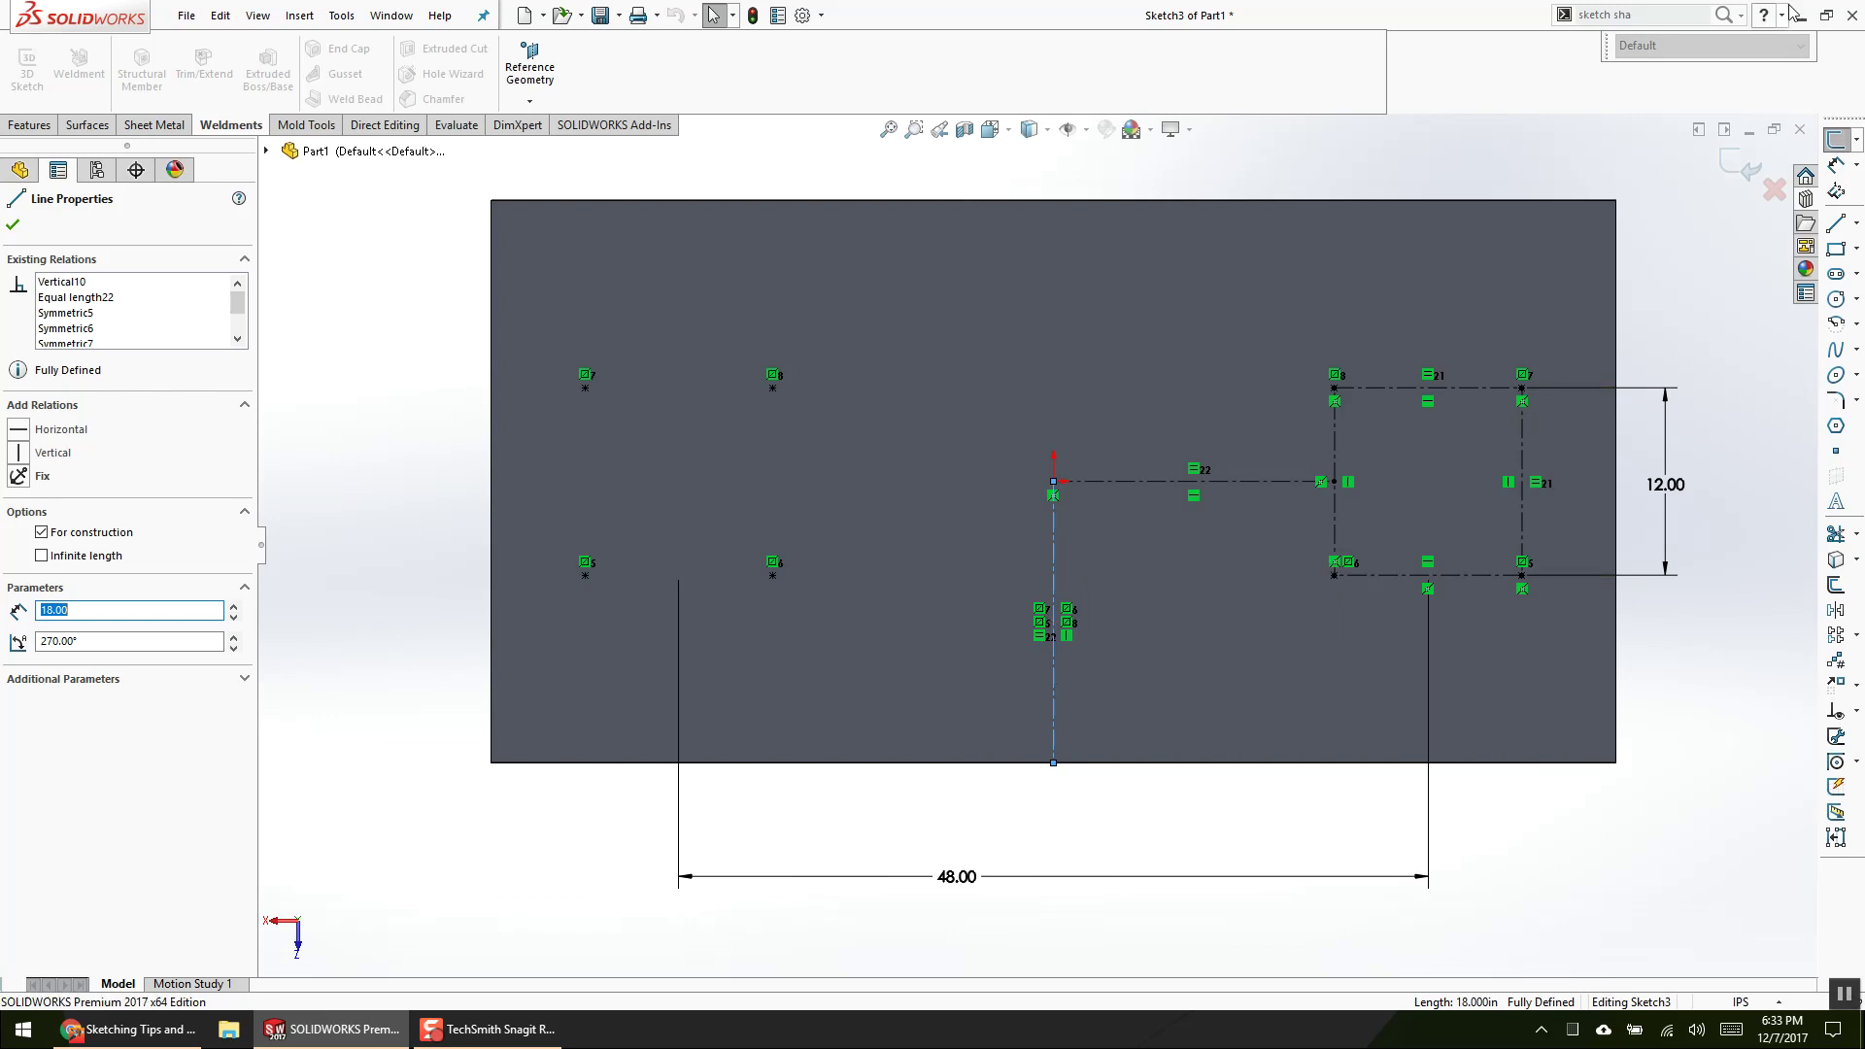
pyautogui.click(1855, 227)
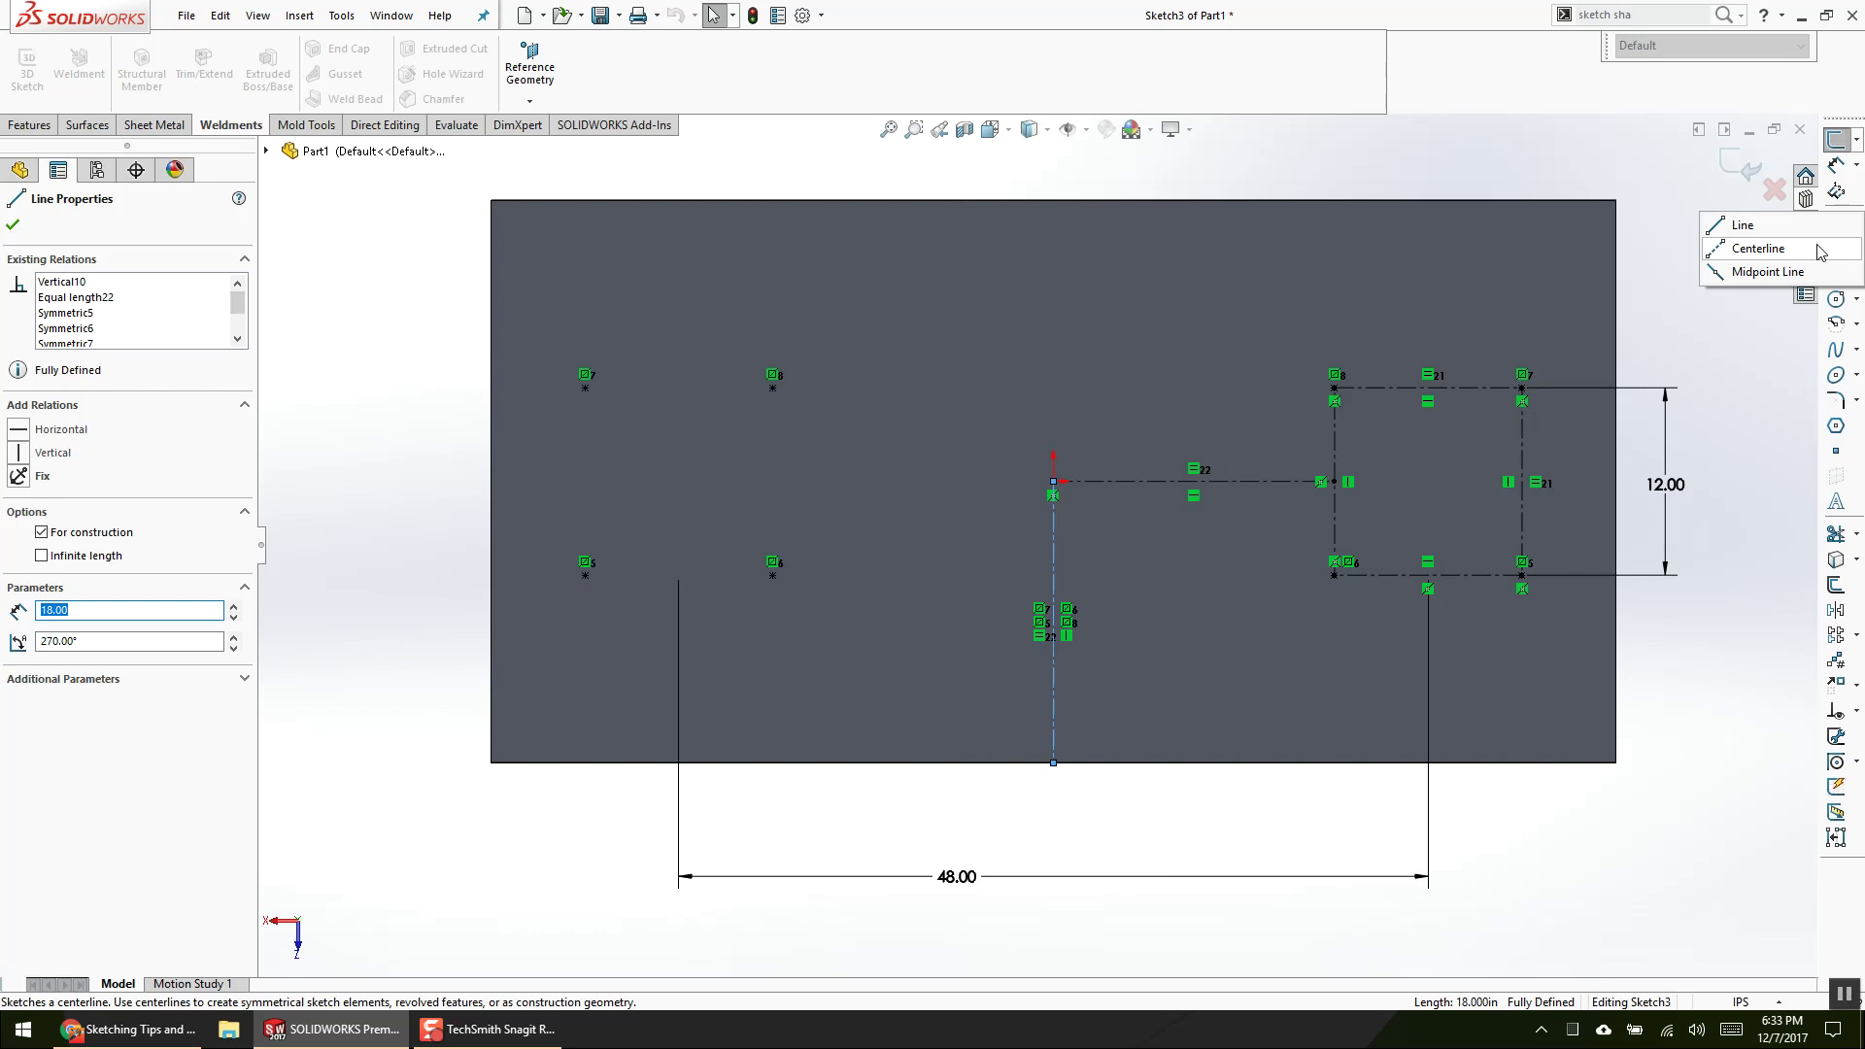
pyautogui.click(1154, 866)
pyautogui.press('l')
pyautogui.click(1044, 364)
pyautogui.click(1274, 281)
pyautogui.press('Escape')
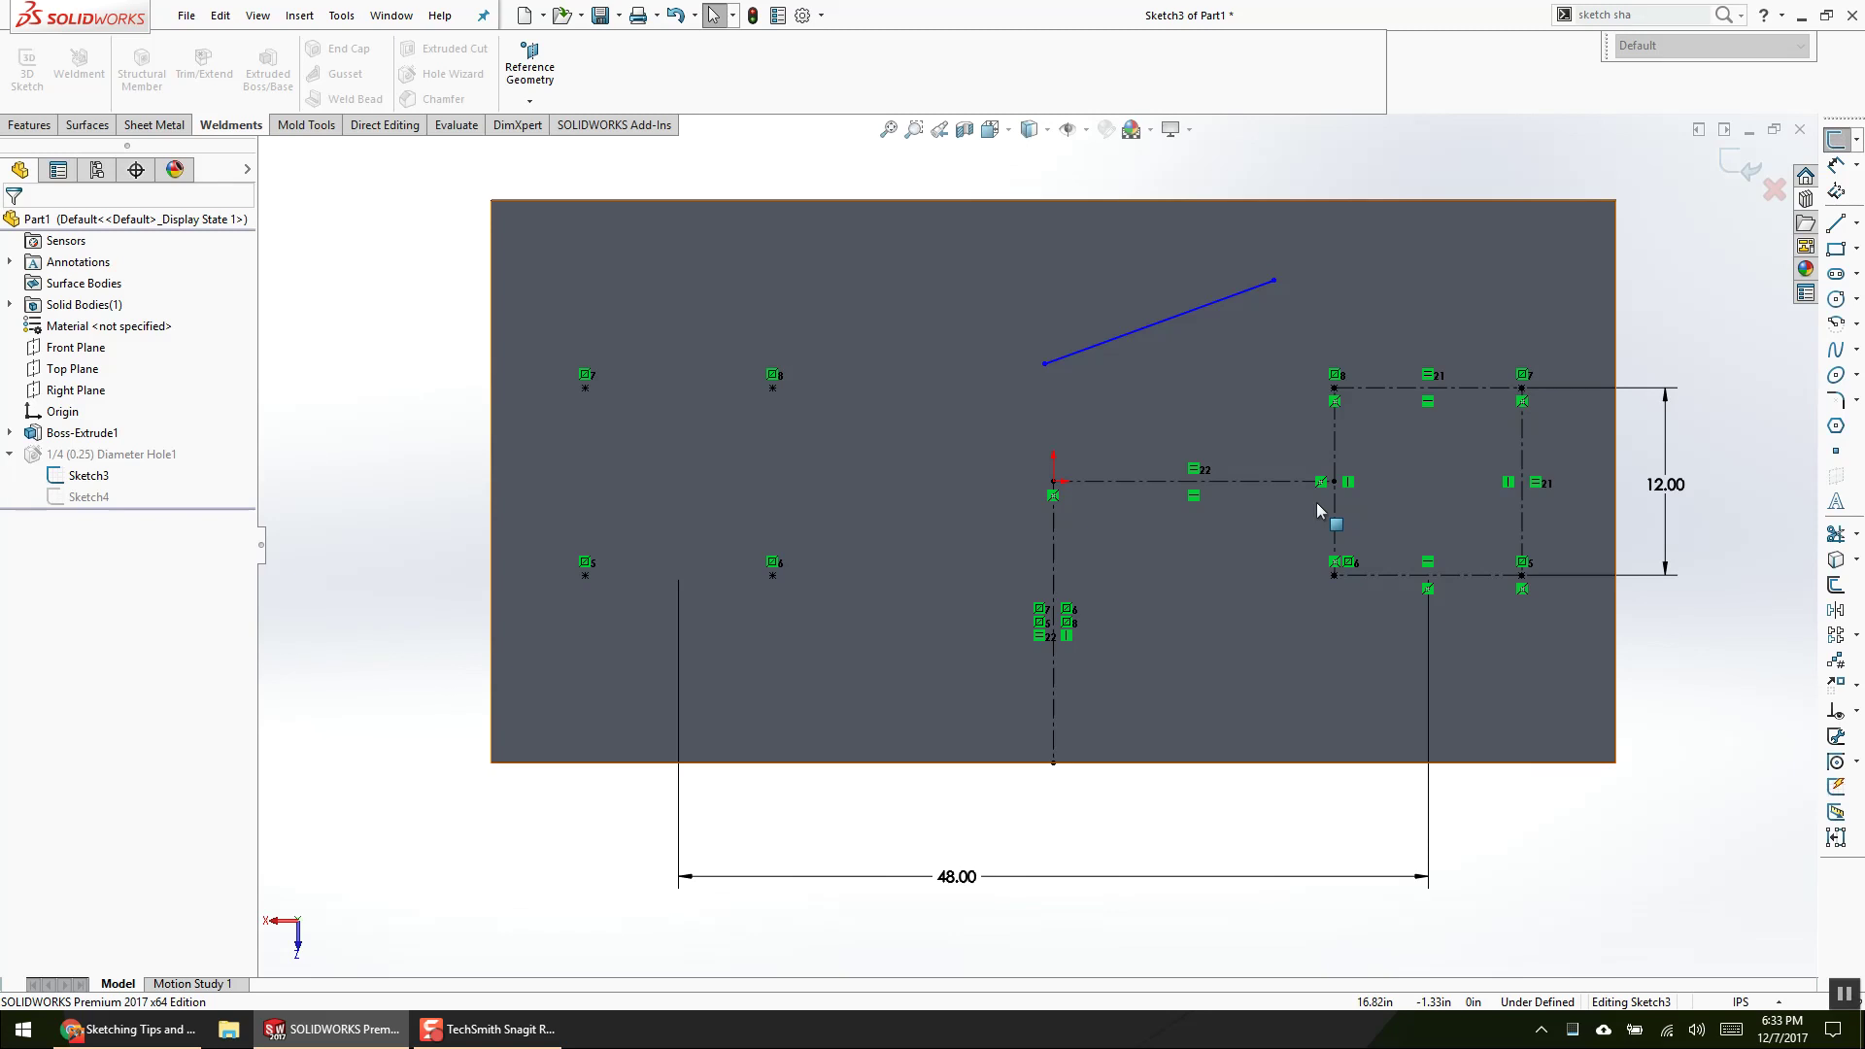
pyautogui.click(1132, 329)
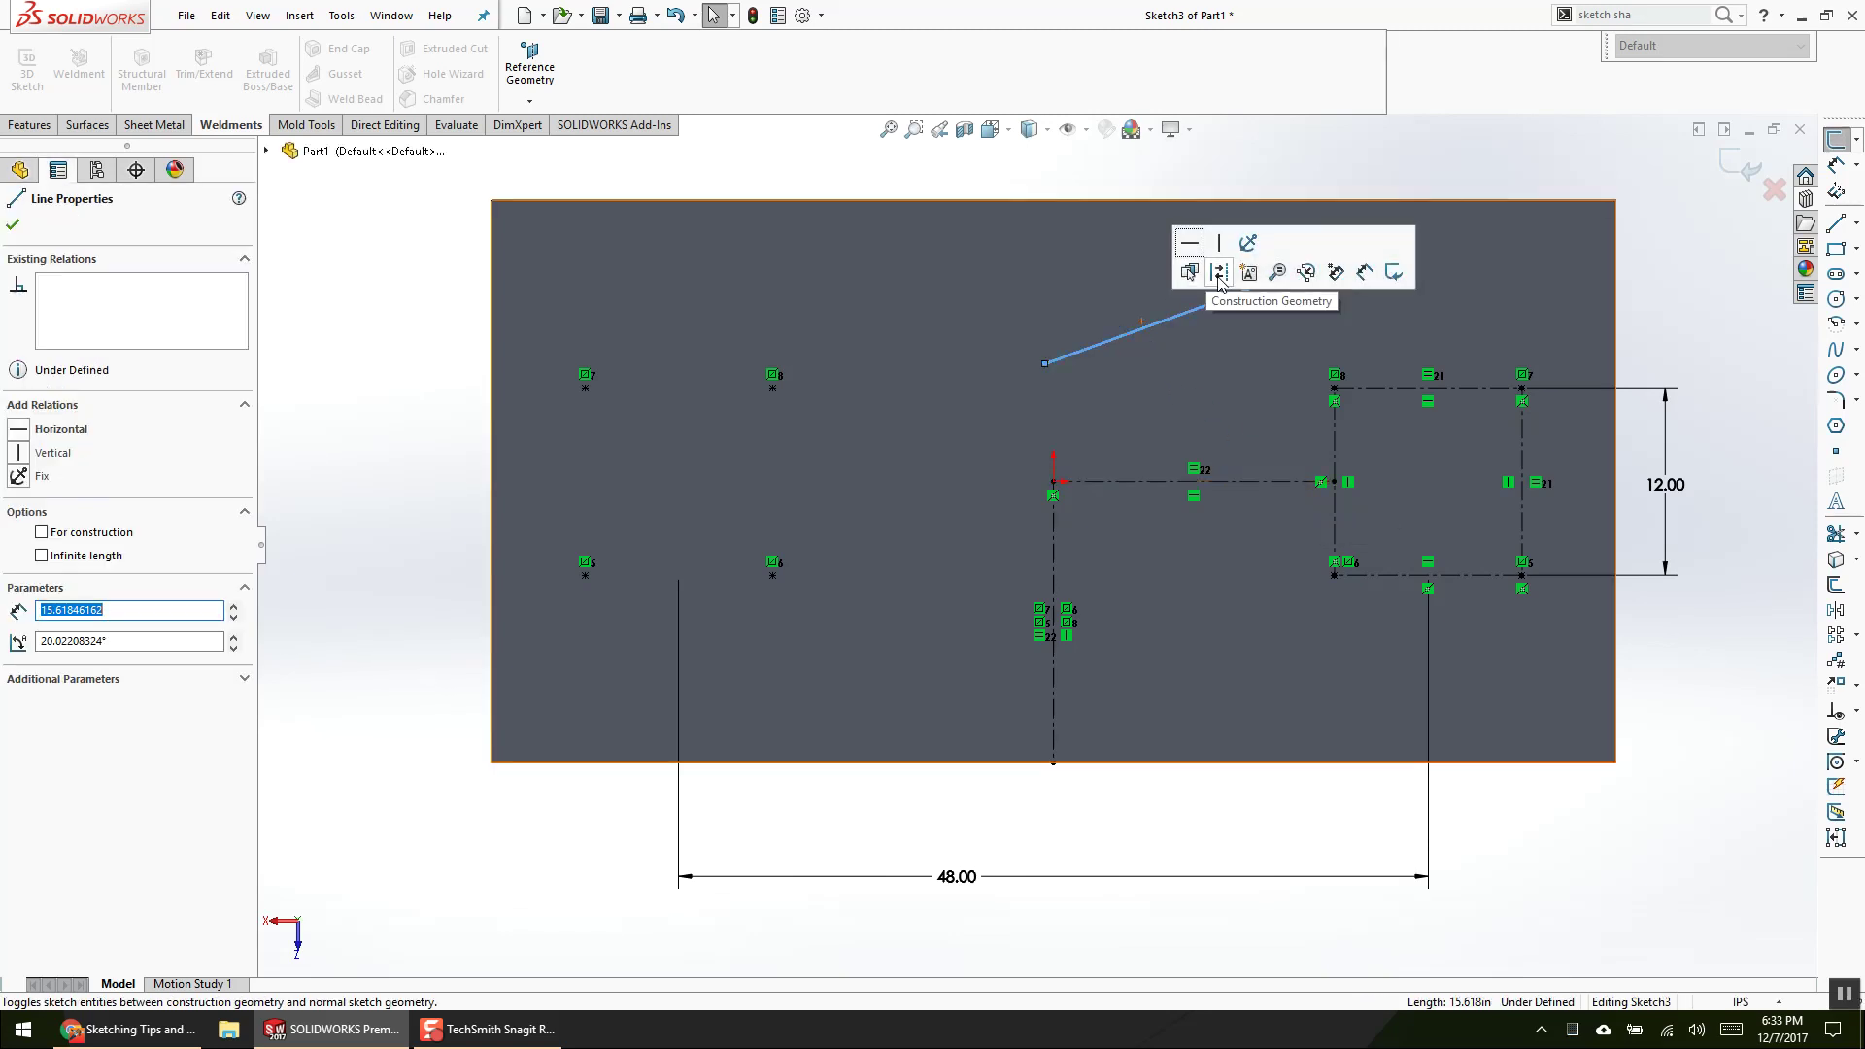
pyautogui.click(54, 534)
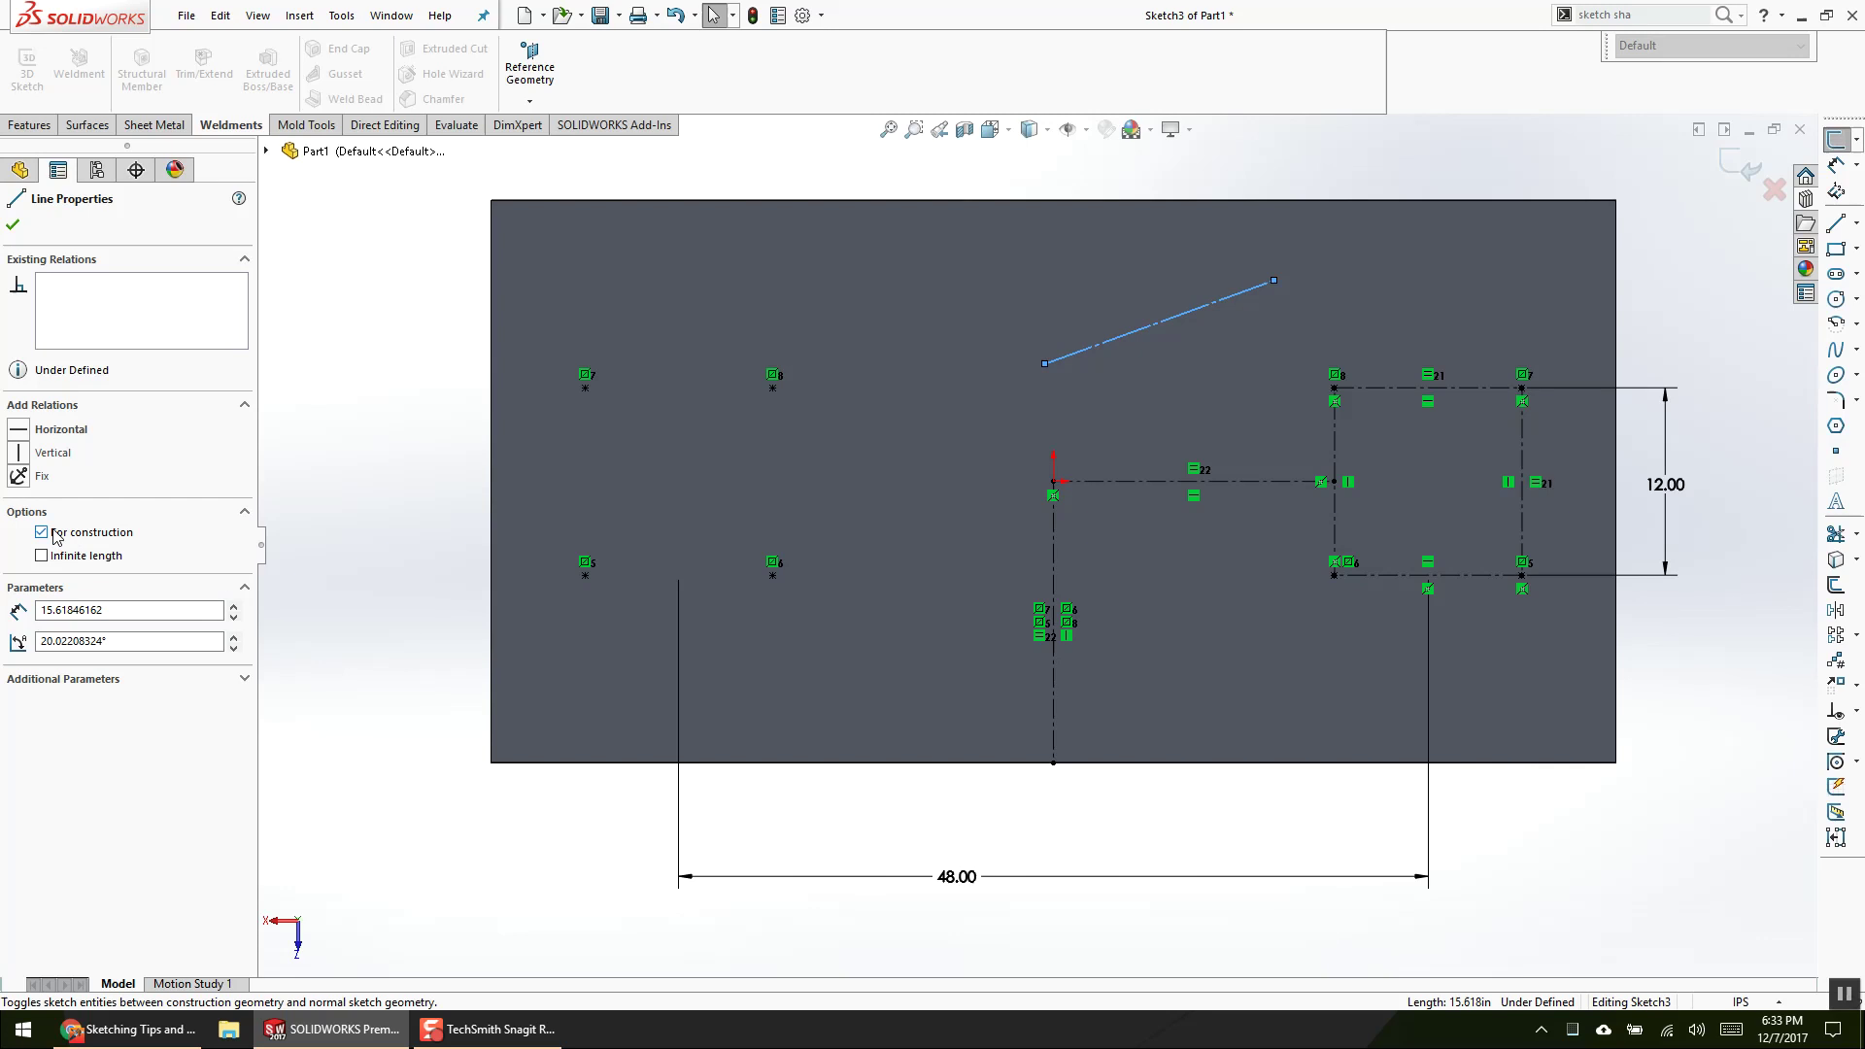
pyautogui.click(1477, 330)
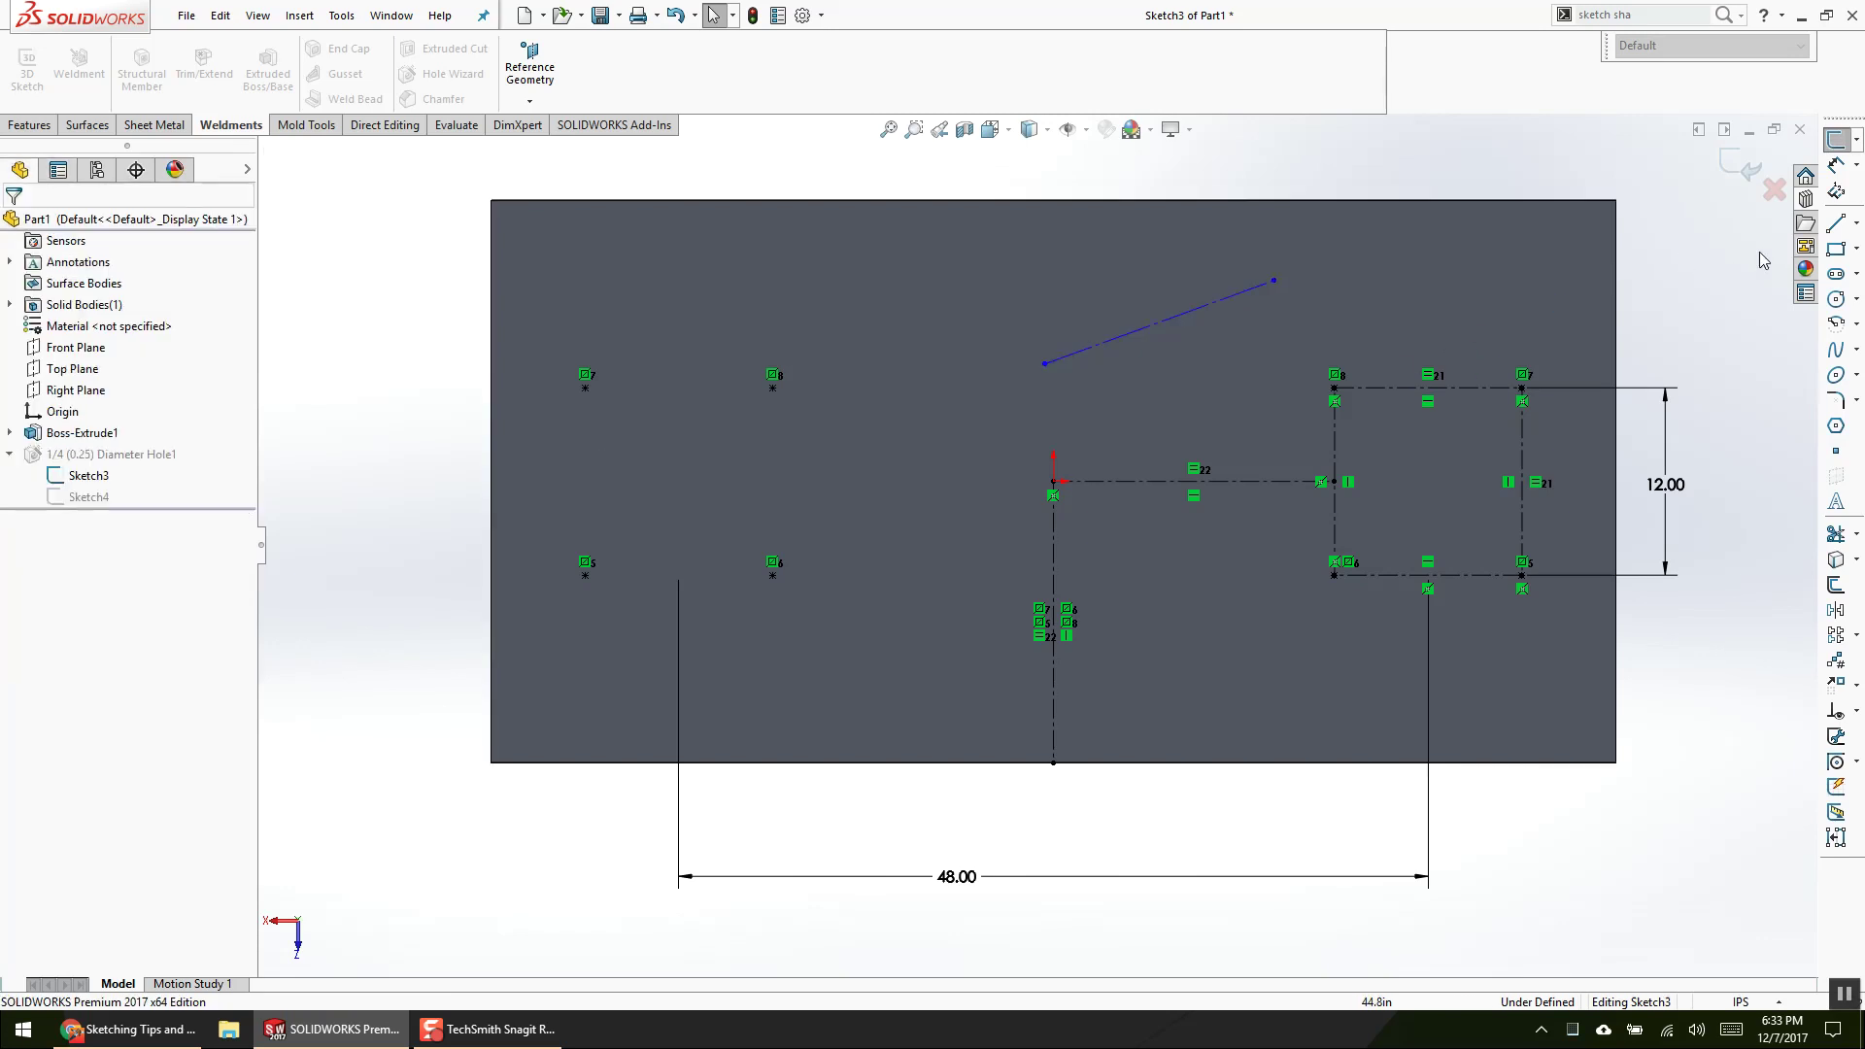
# Step: Sketch a slanted centerline crossing the plate's upper edge with the Centerline tool
pyautogui.click(1856, 225)
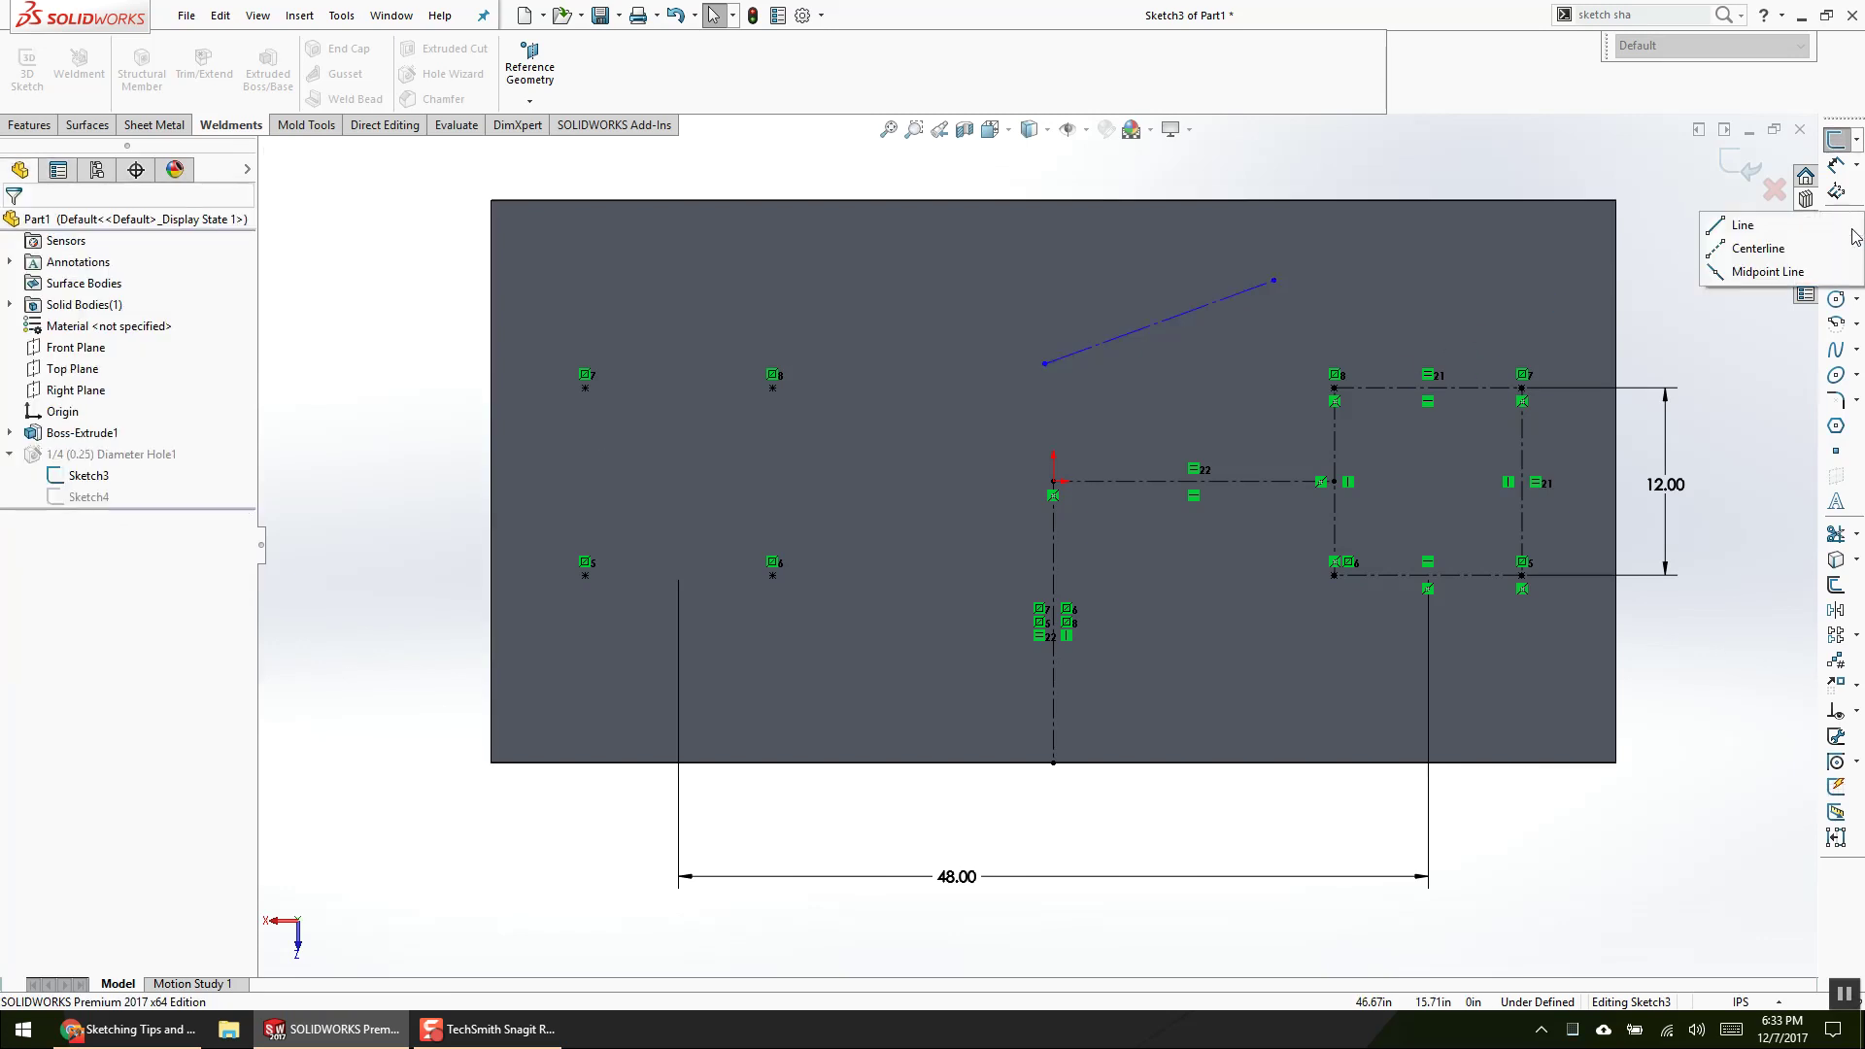
pyautogui.click(1760, 249)
pyautogui.click(690, 183)
pyautogui.click(909, 280)
pyautogui.press('Escape')
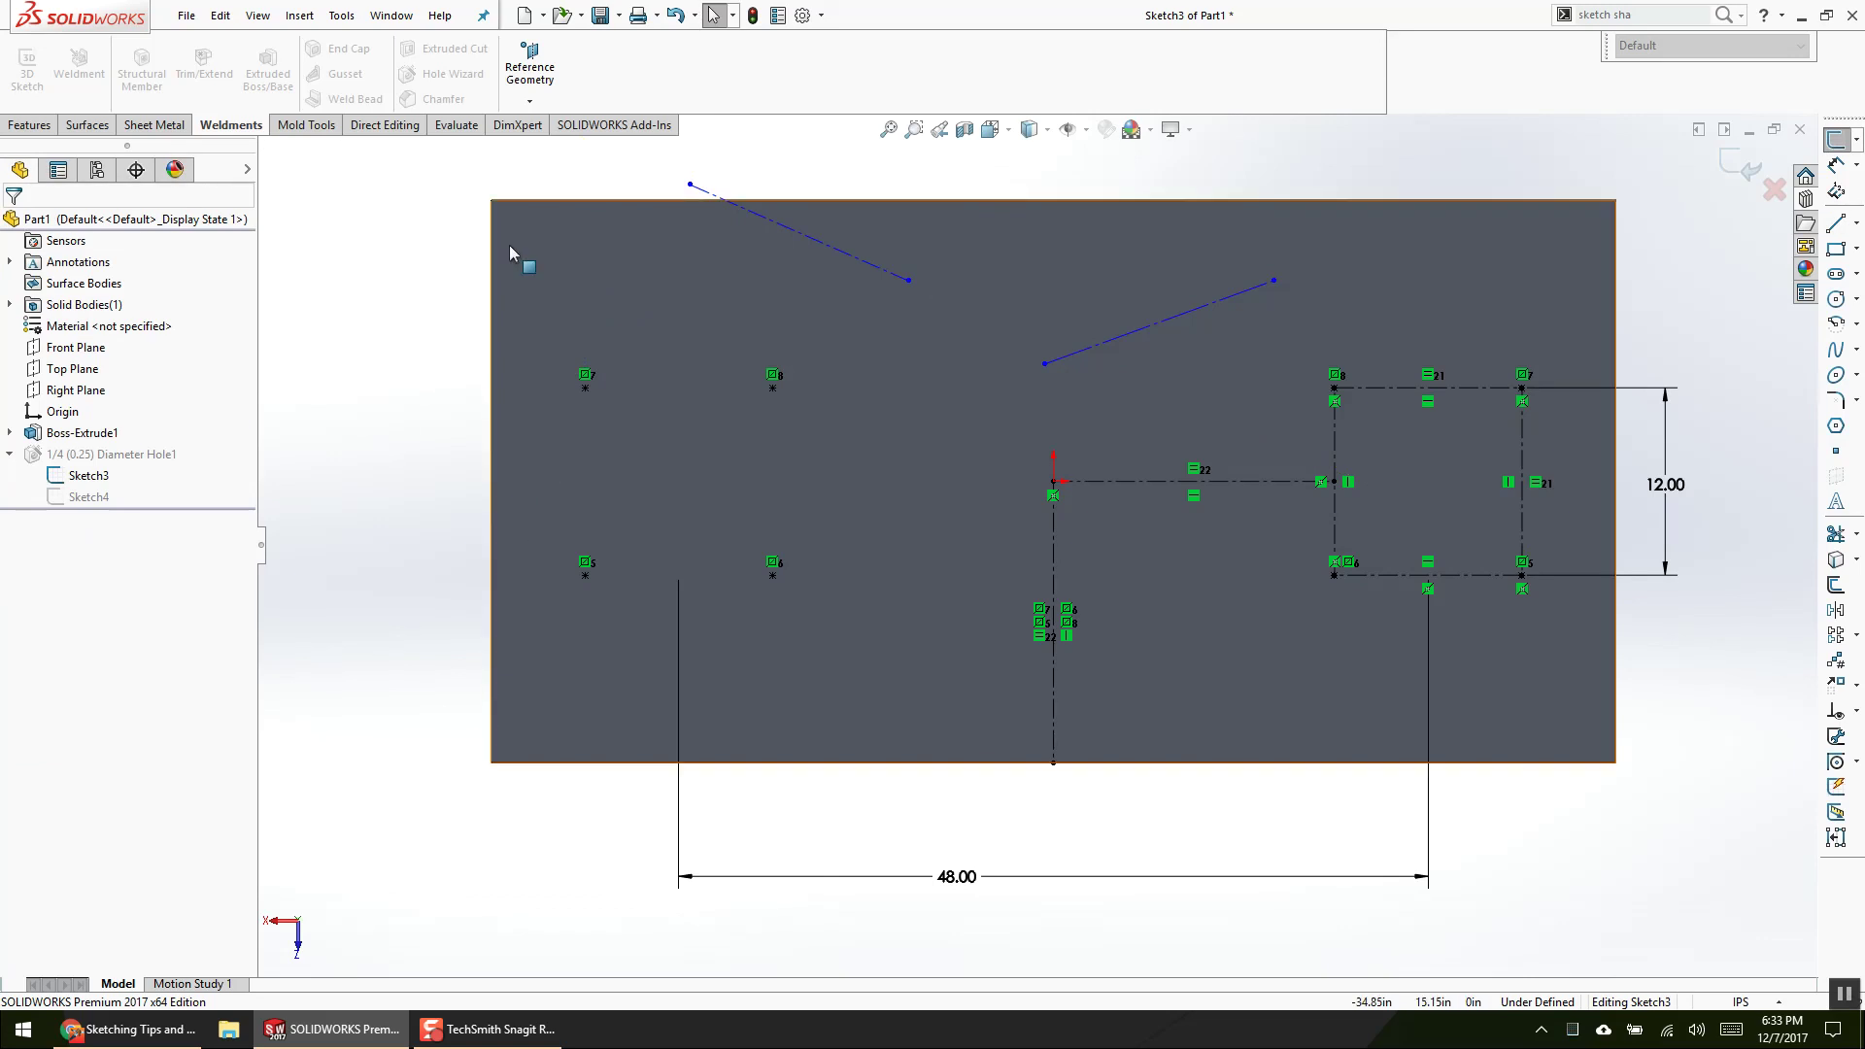
# Step: Delete both slanted construction lines near the plate's upper edge
pyautogui.moveTo(1233, 377); pyautogui.dragTo(823, 174)
pyautogui.press('Delete')
pyautogui.press('f')
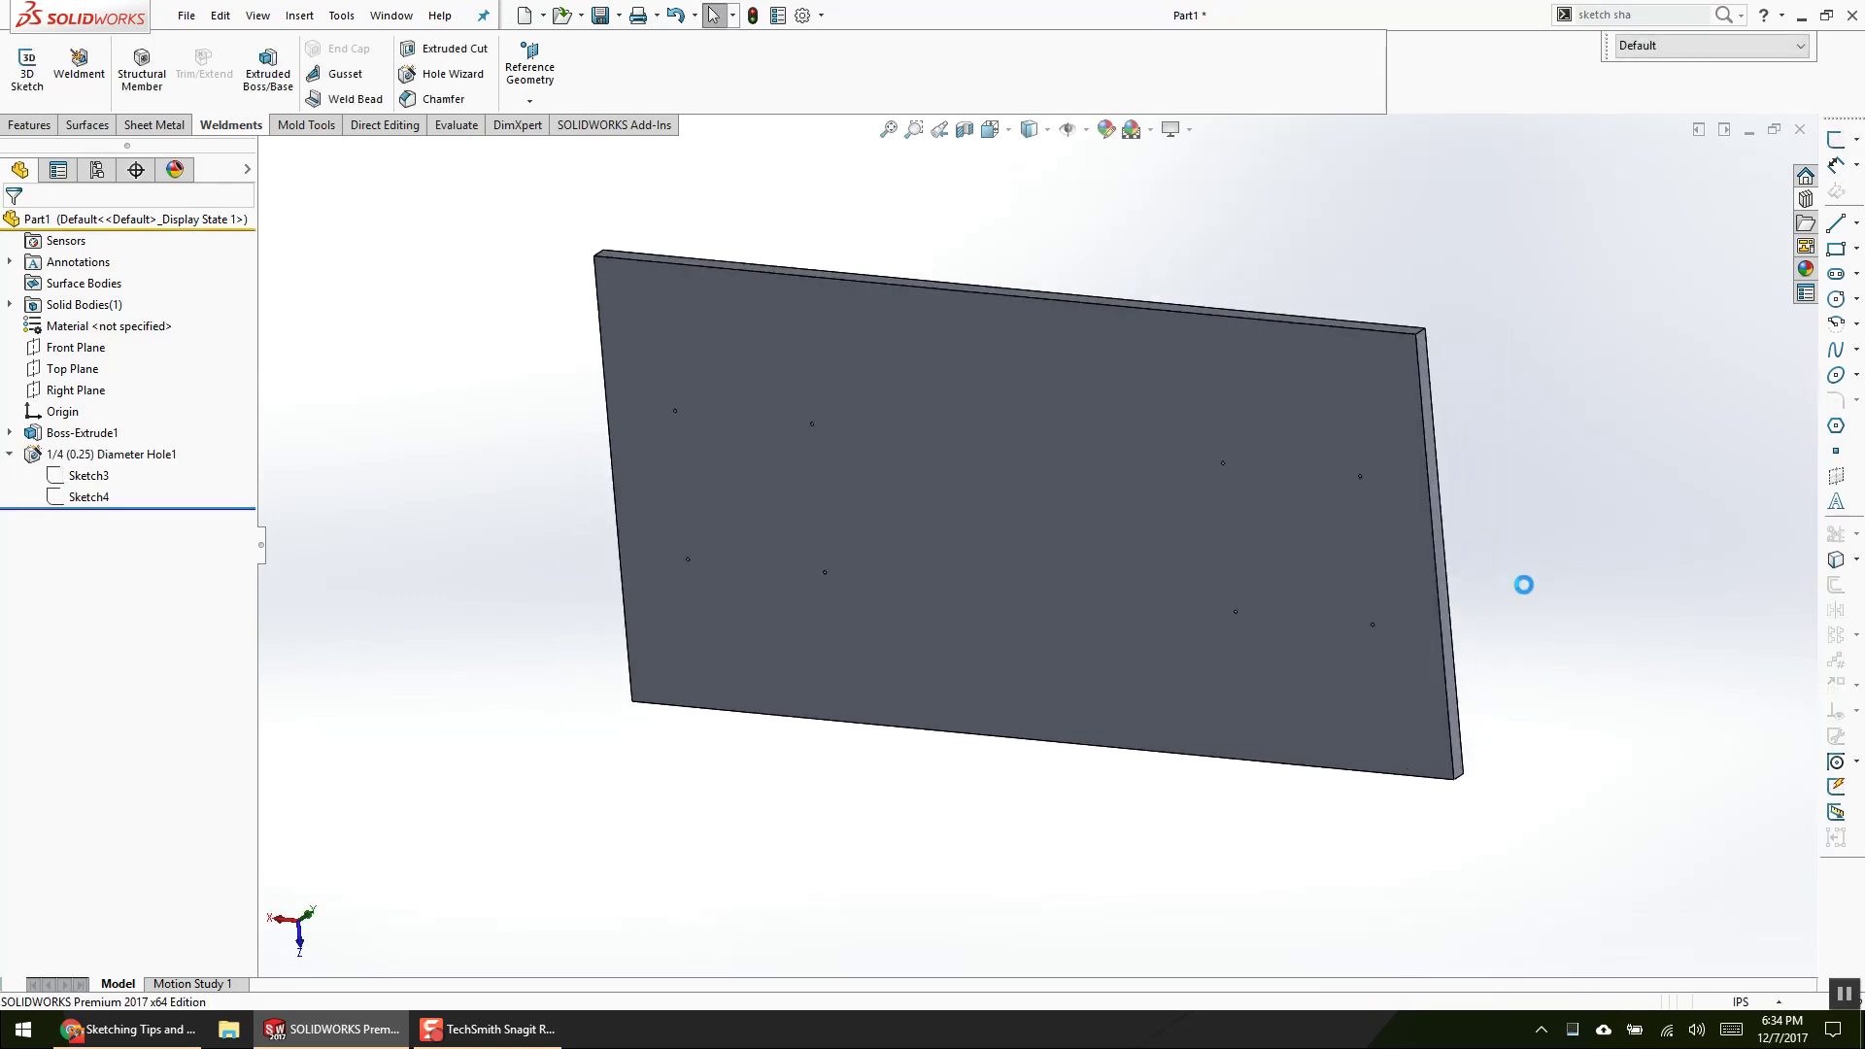
# Step: Save the drilled plate on the Desktop as a part named Table Top
pyautogui.hotkey('ctrl', 's')
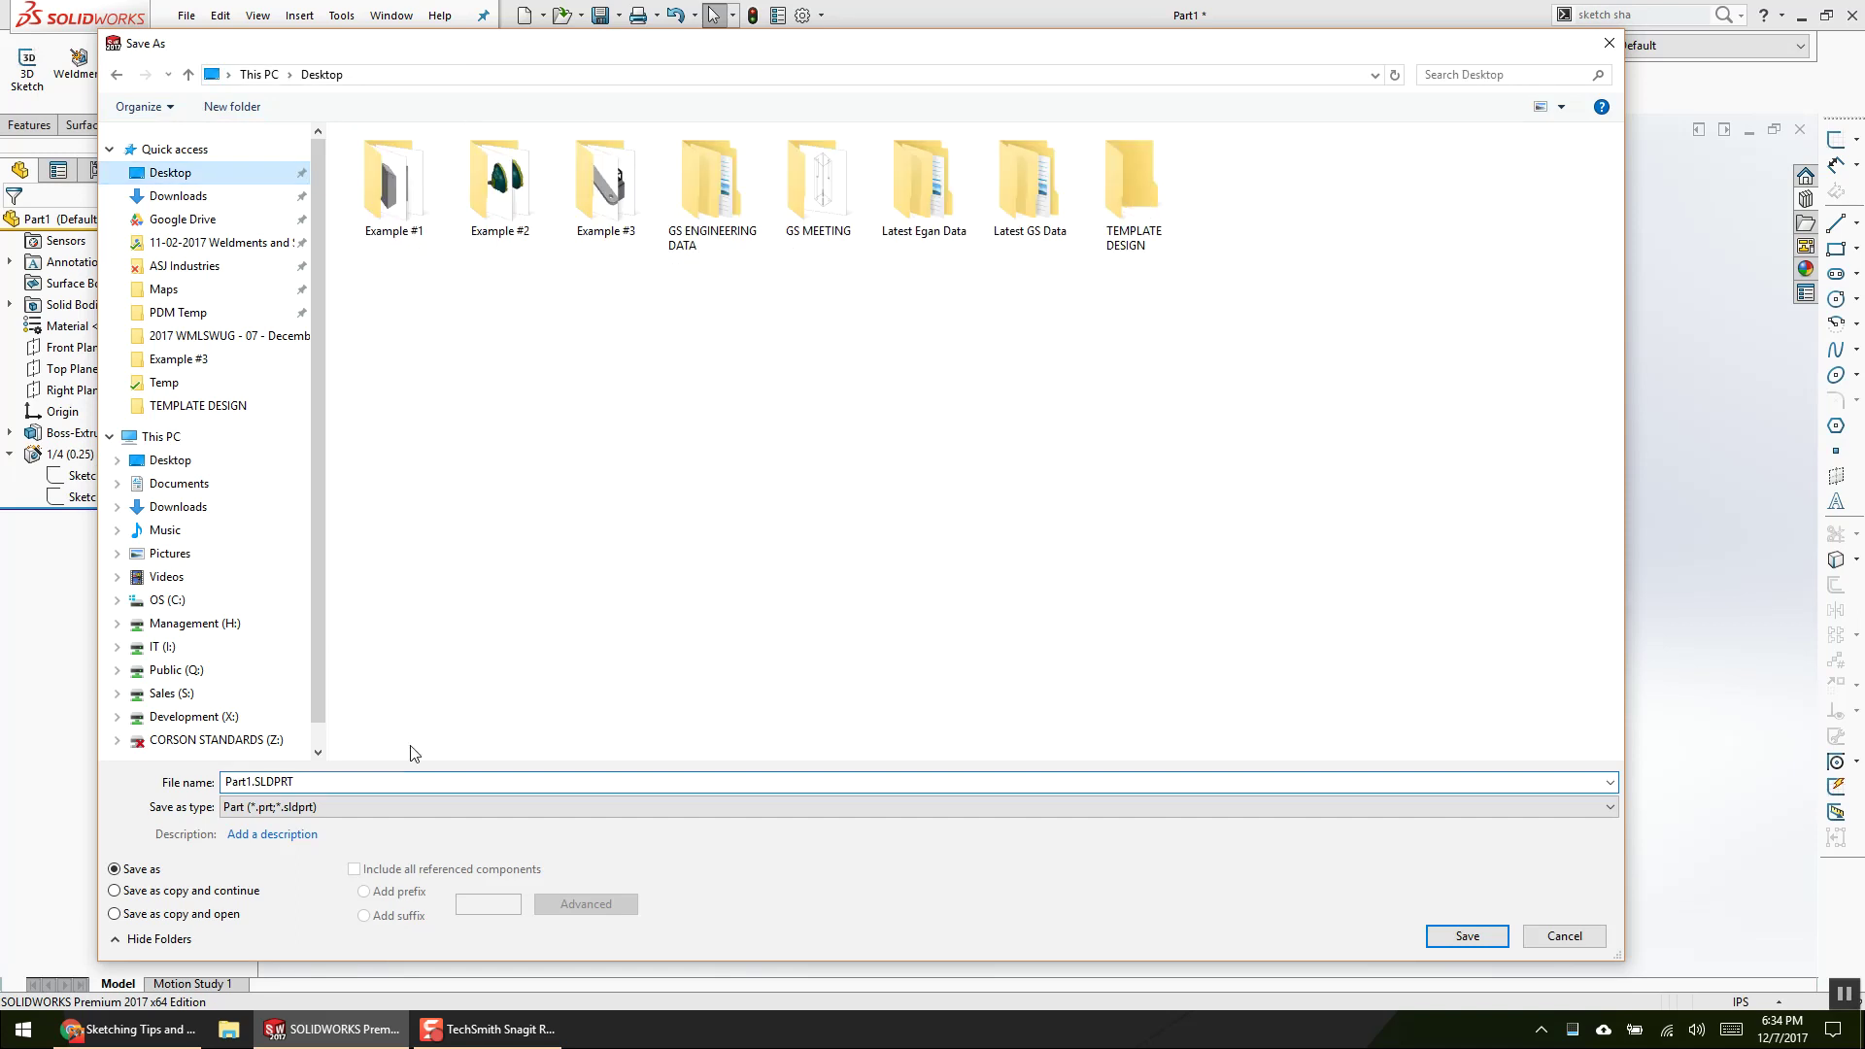
pyautogui.write('Table Top')
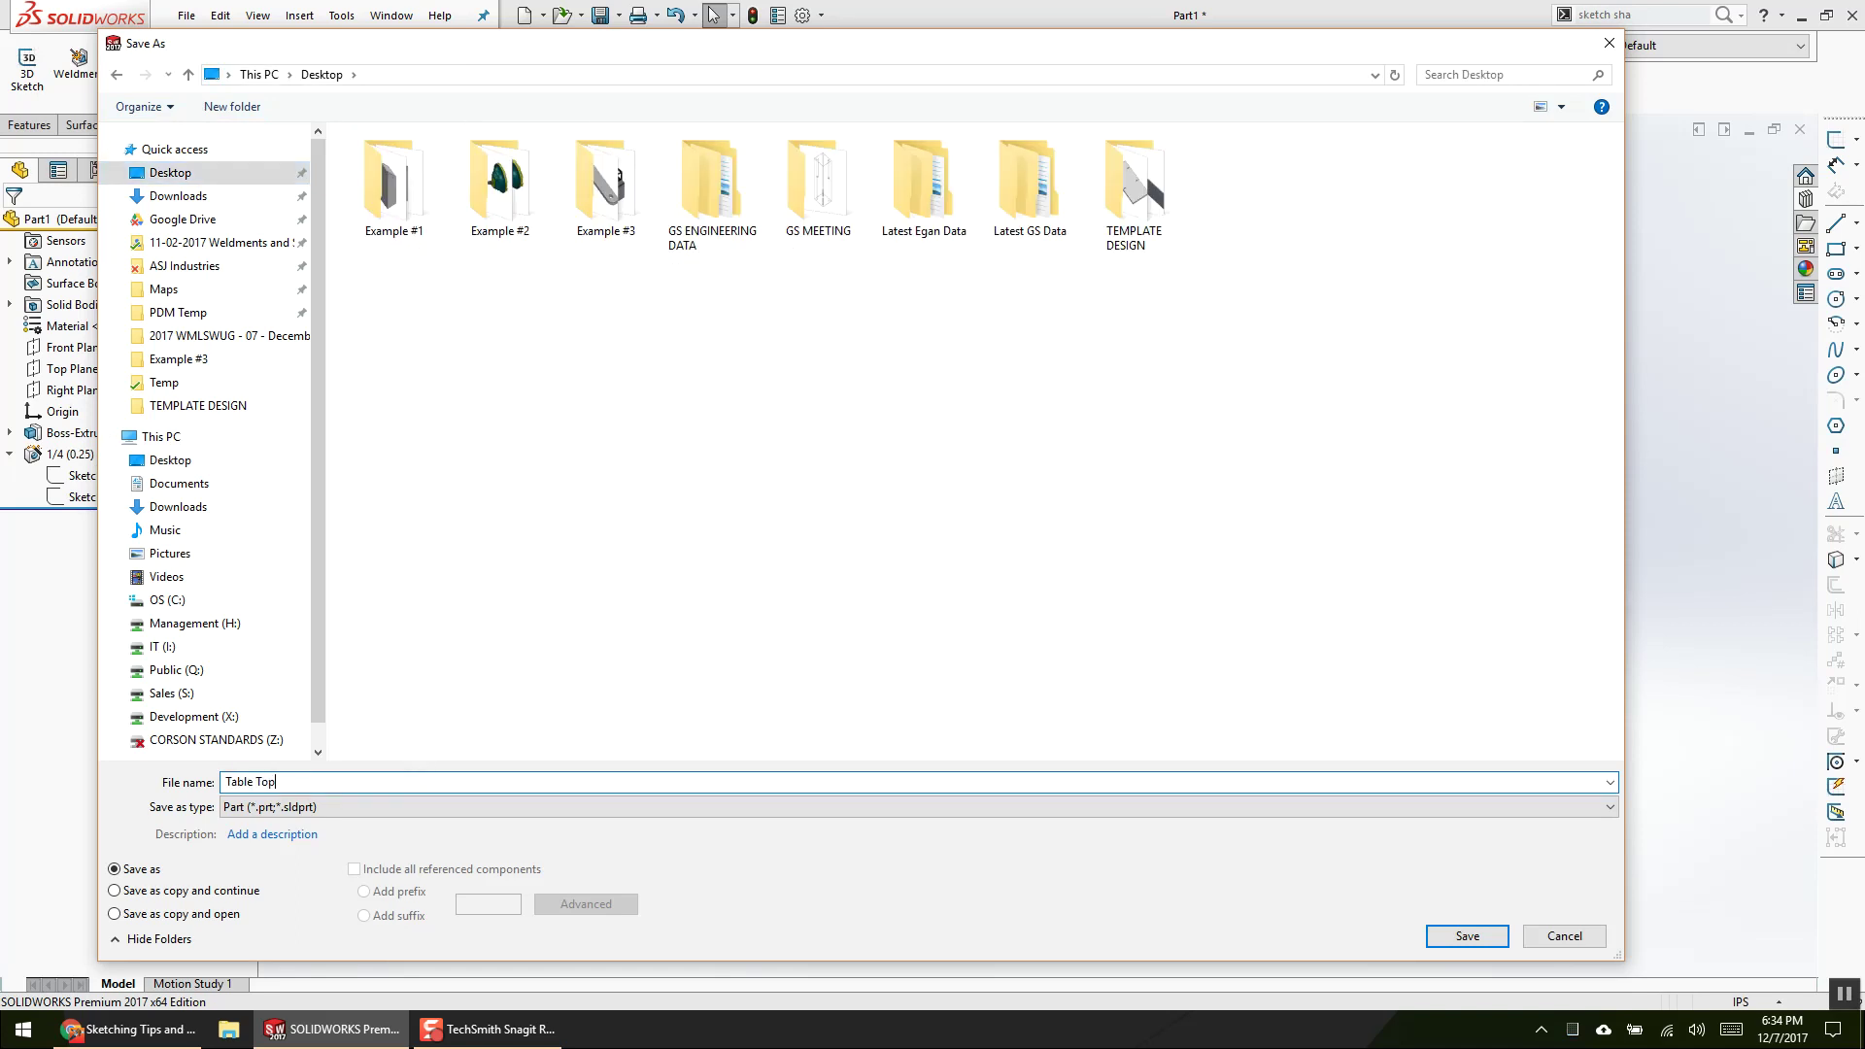
pyautogui.press('Return')
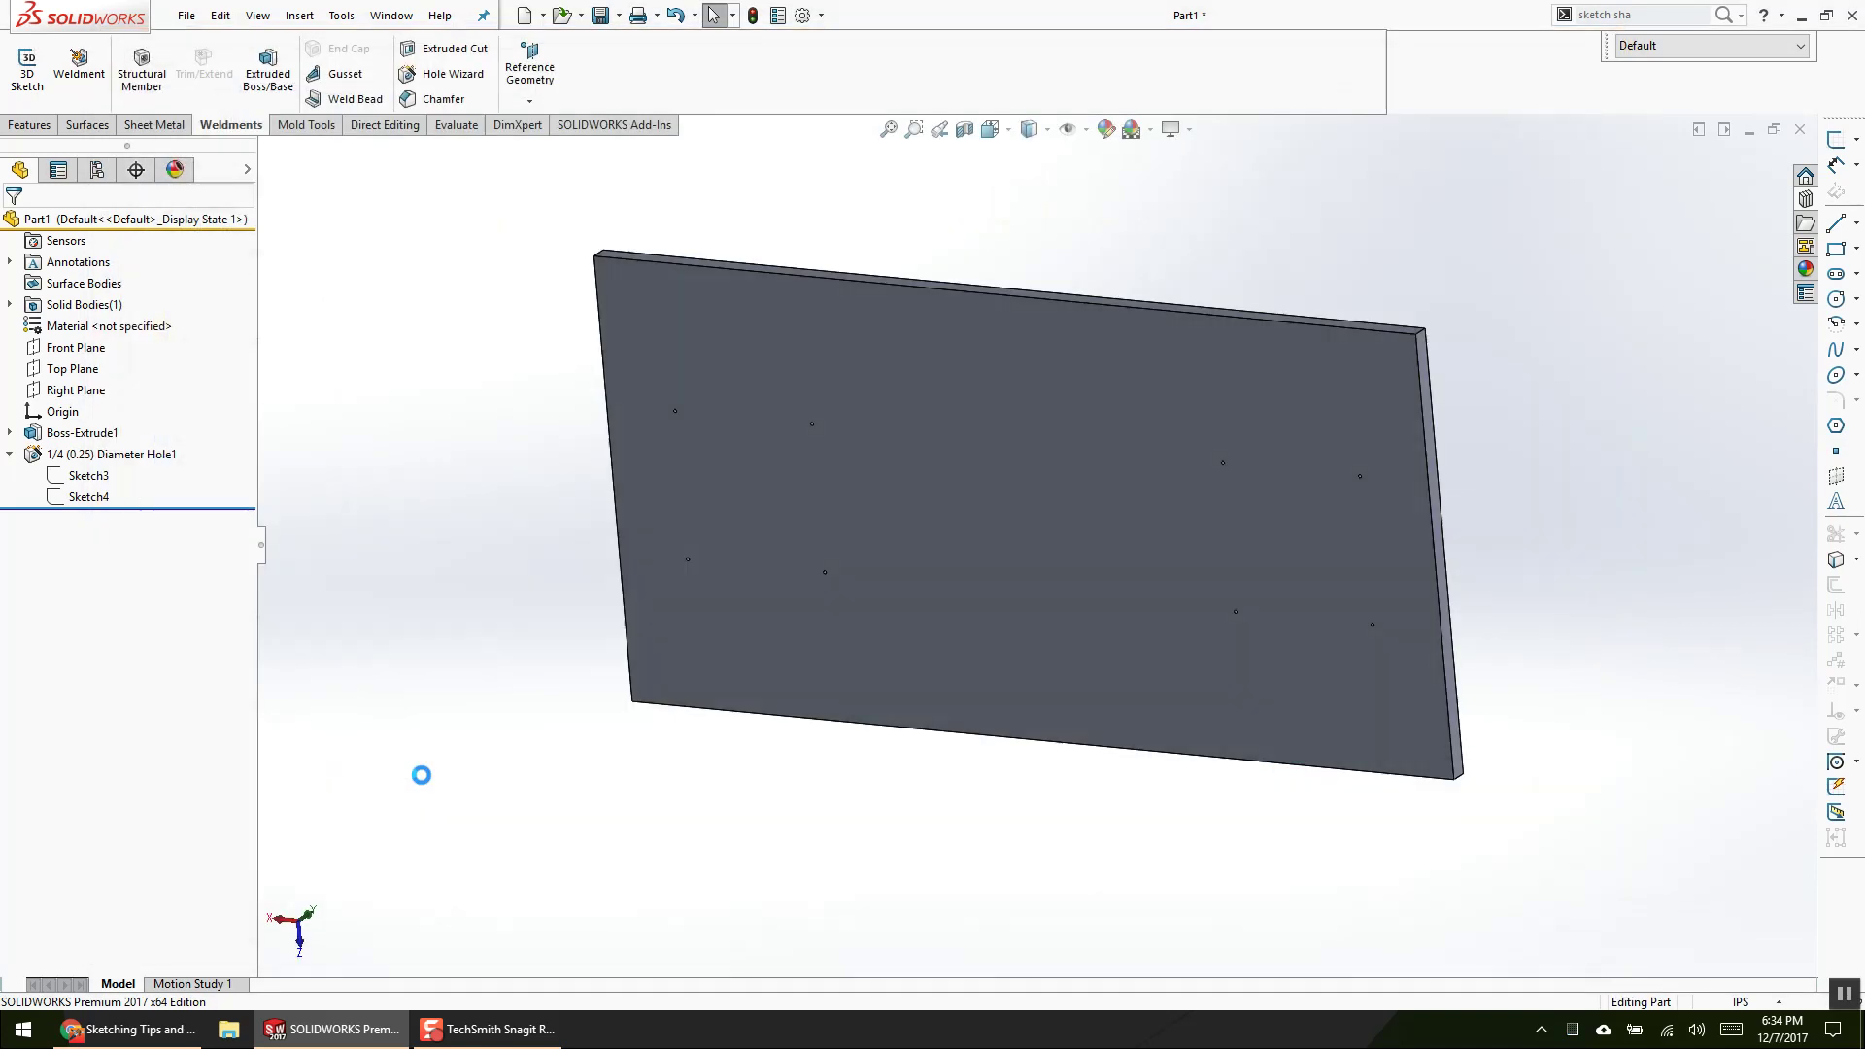
pyautogui.moveTo(519, 575)
pyautogui.mouseDown(button='middle')
pyautogui.moveTo(622, 524)
pyautogui.moveTo(520, 575)
pyautogui.mouseUp(button='middle')
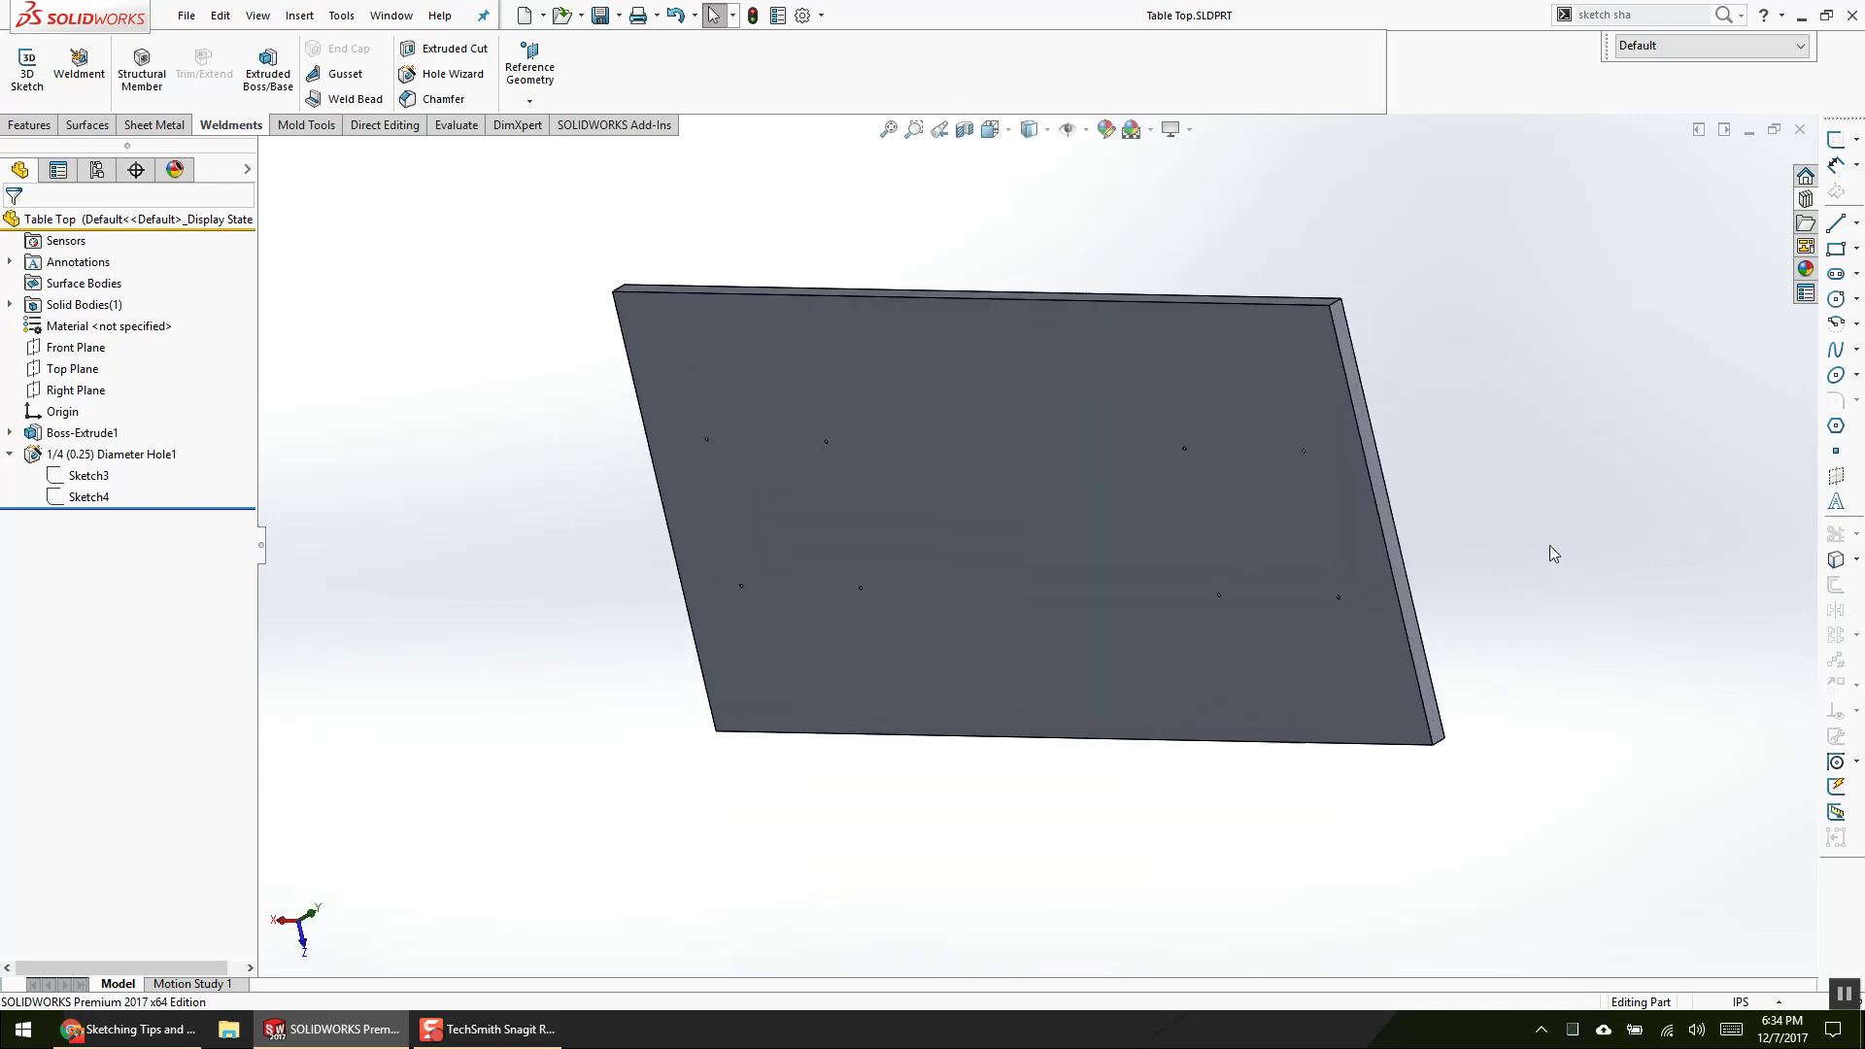
pyautogui.moveTo(1549, 545); pyautogui.dragTo(1566, 535, button='middle')
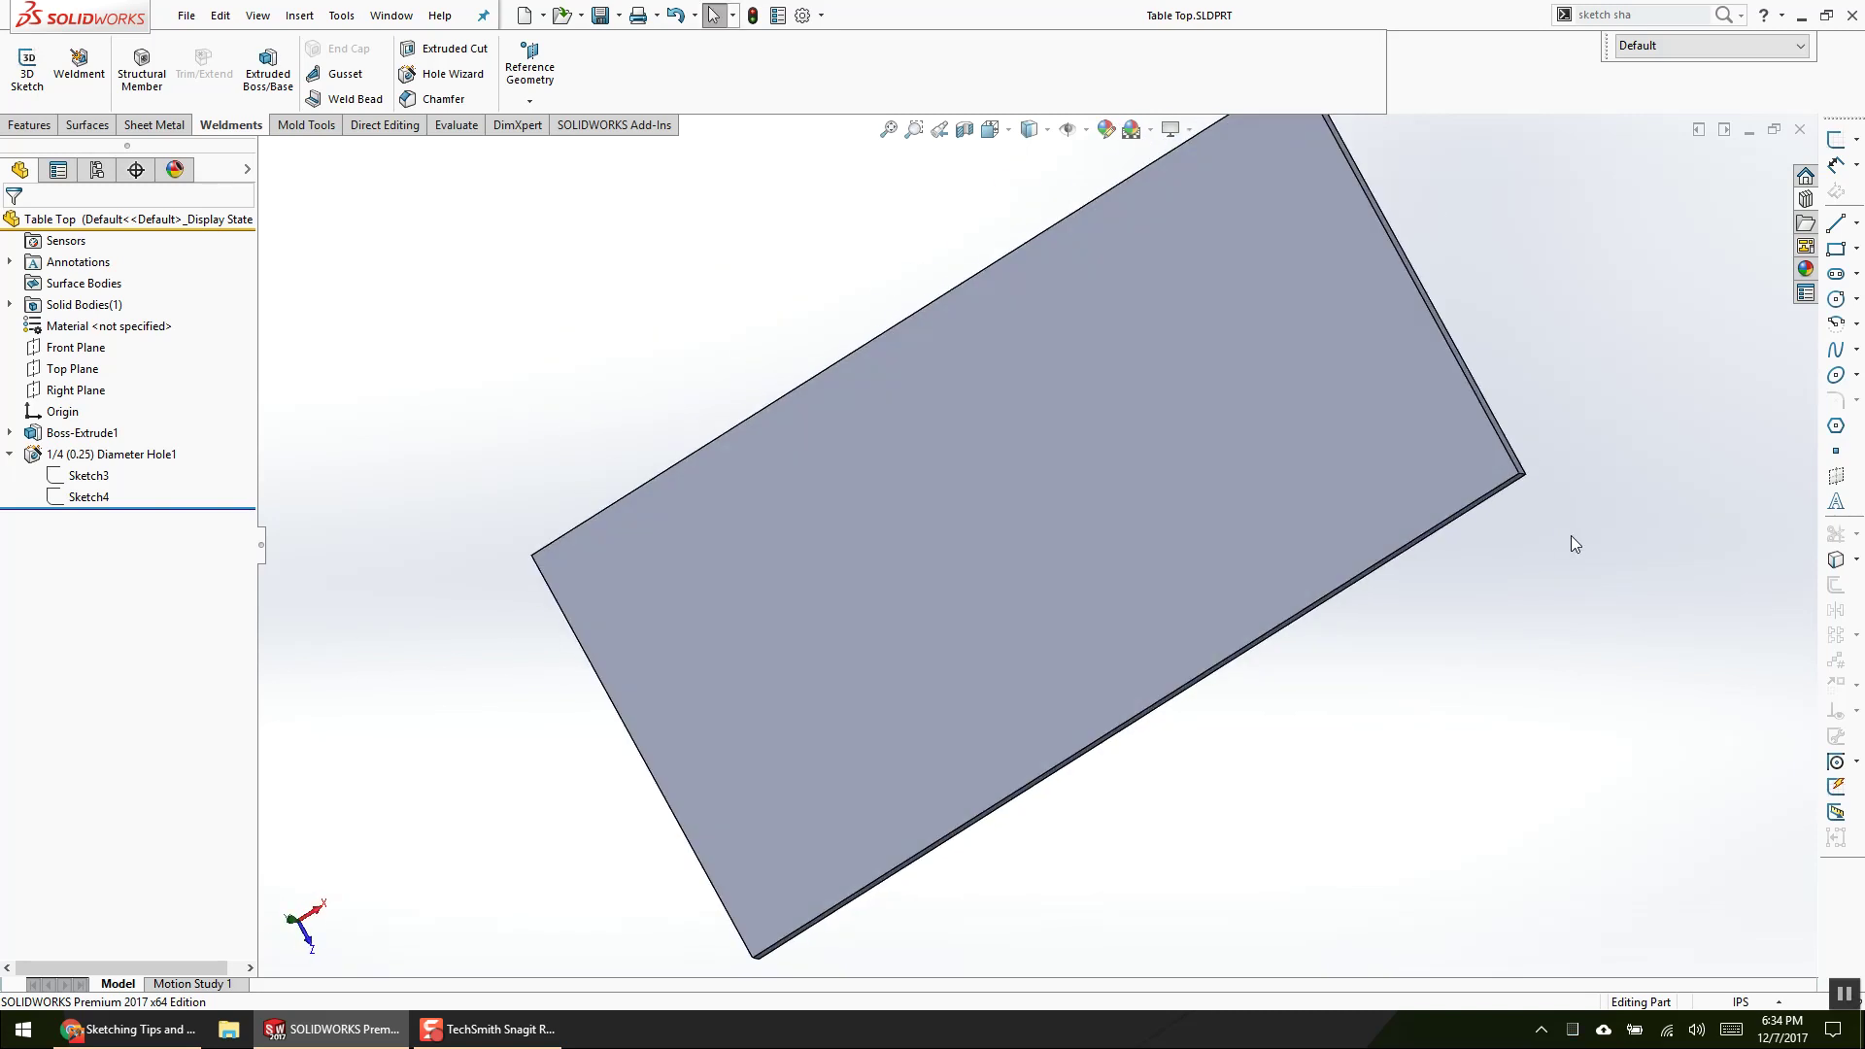
pyautogui.moveTo(1571, 544); pyautogui.dragTo(947, 219, button='middle')
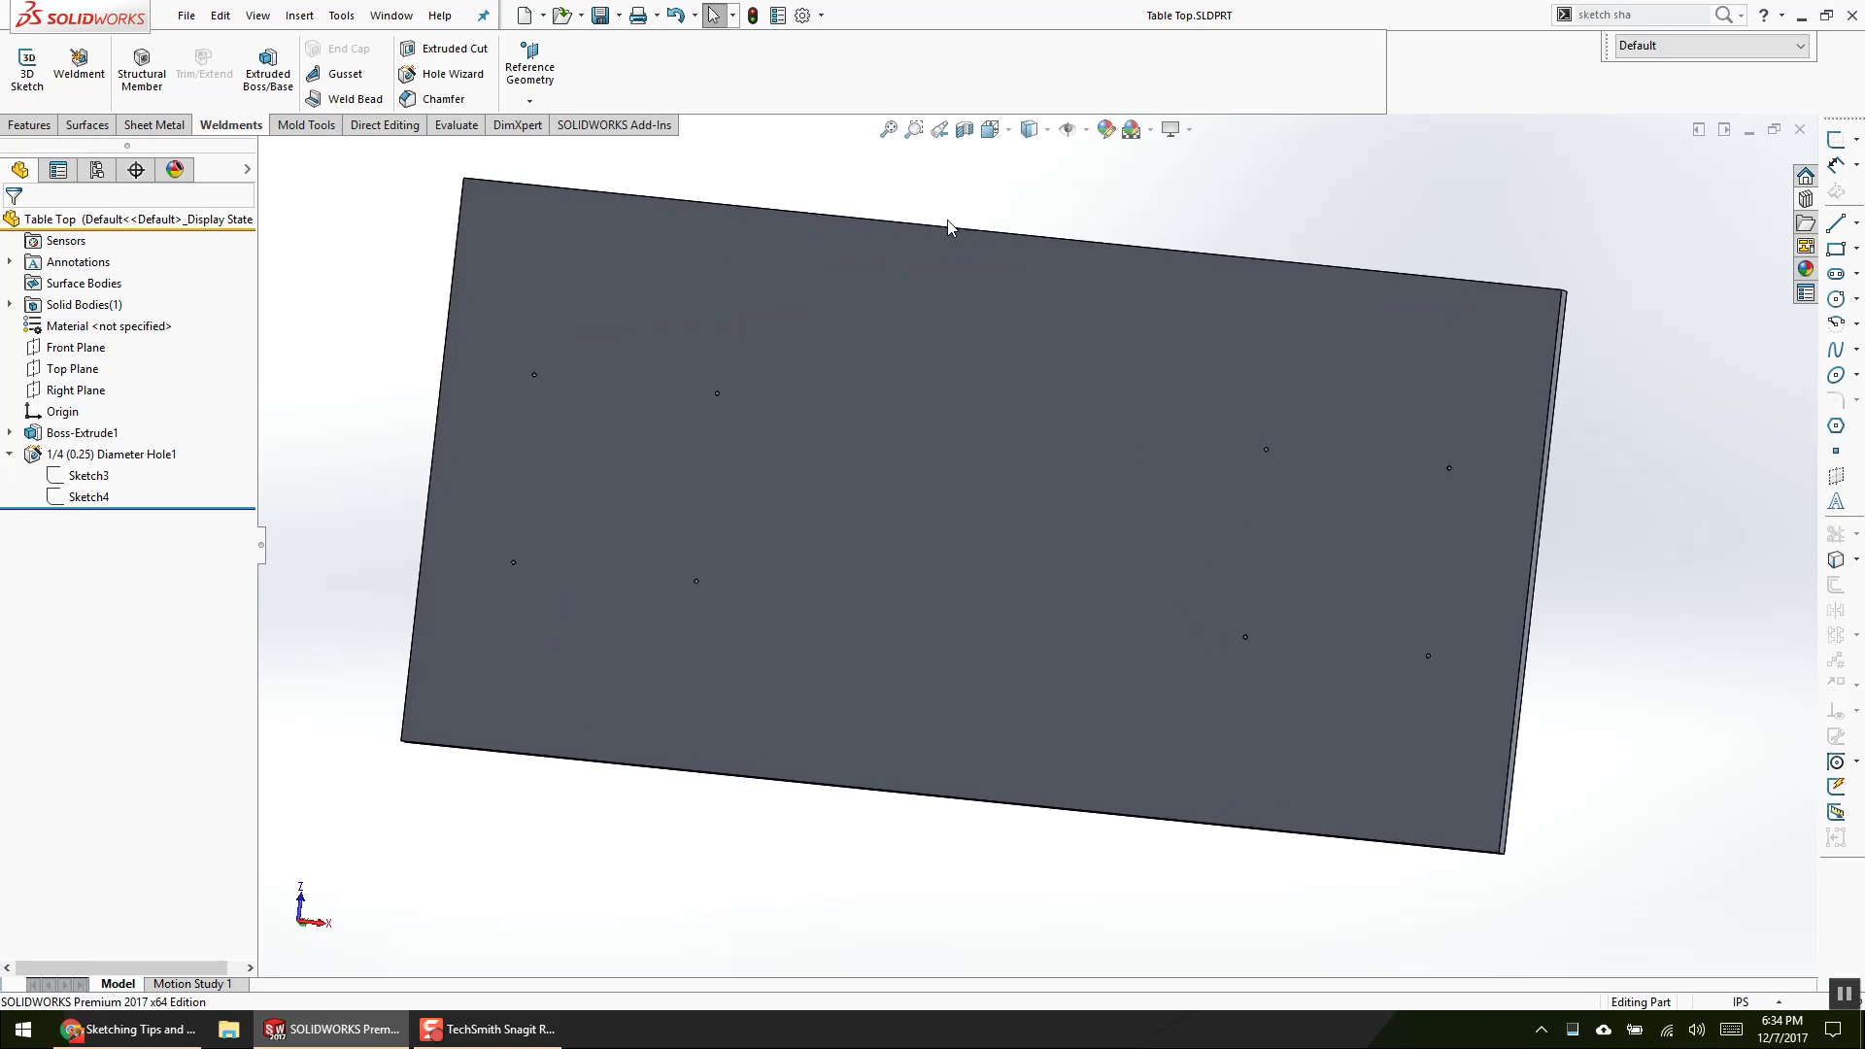
# Step: Create a new part and sketch a circle of about 1.35 in radius on the Top Plane, centred on the origin
pyautogui.click(525, 15)
pyautogui.doubleClick(564, 270)
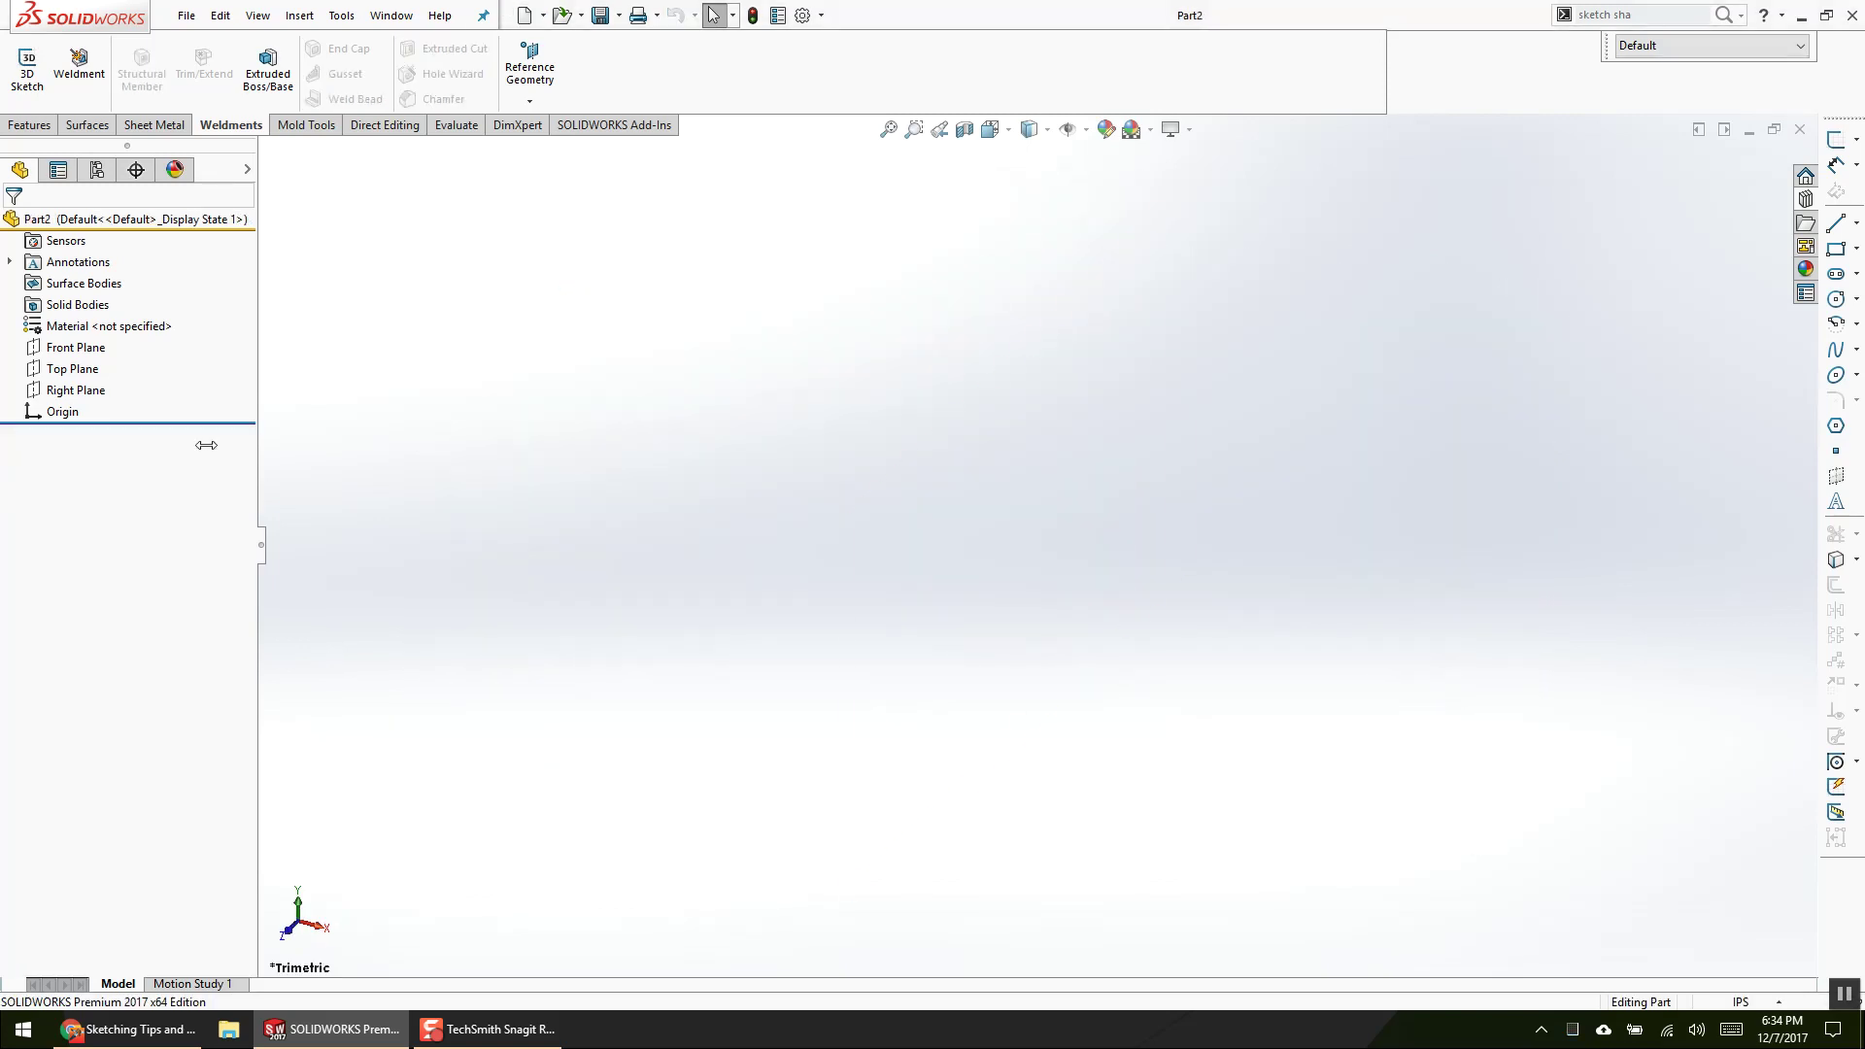
pyautogui.click(87, 378)
pyautogui.click(132, 351)
pyautogui.press('c')
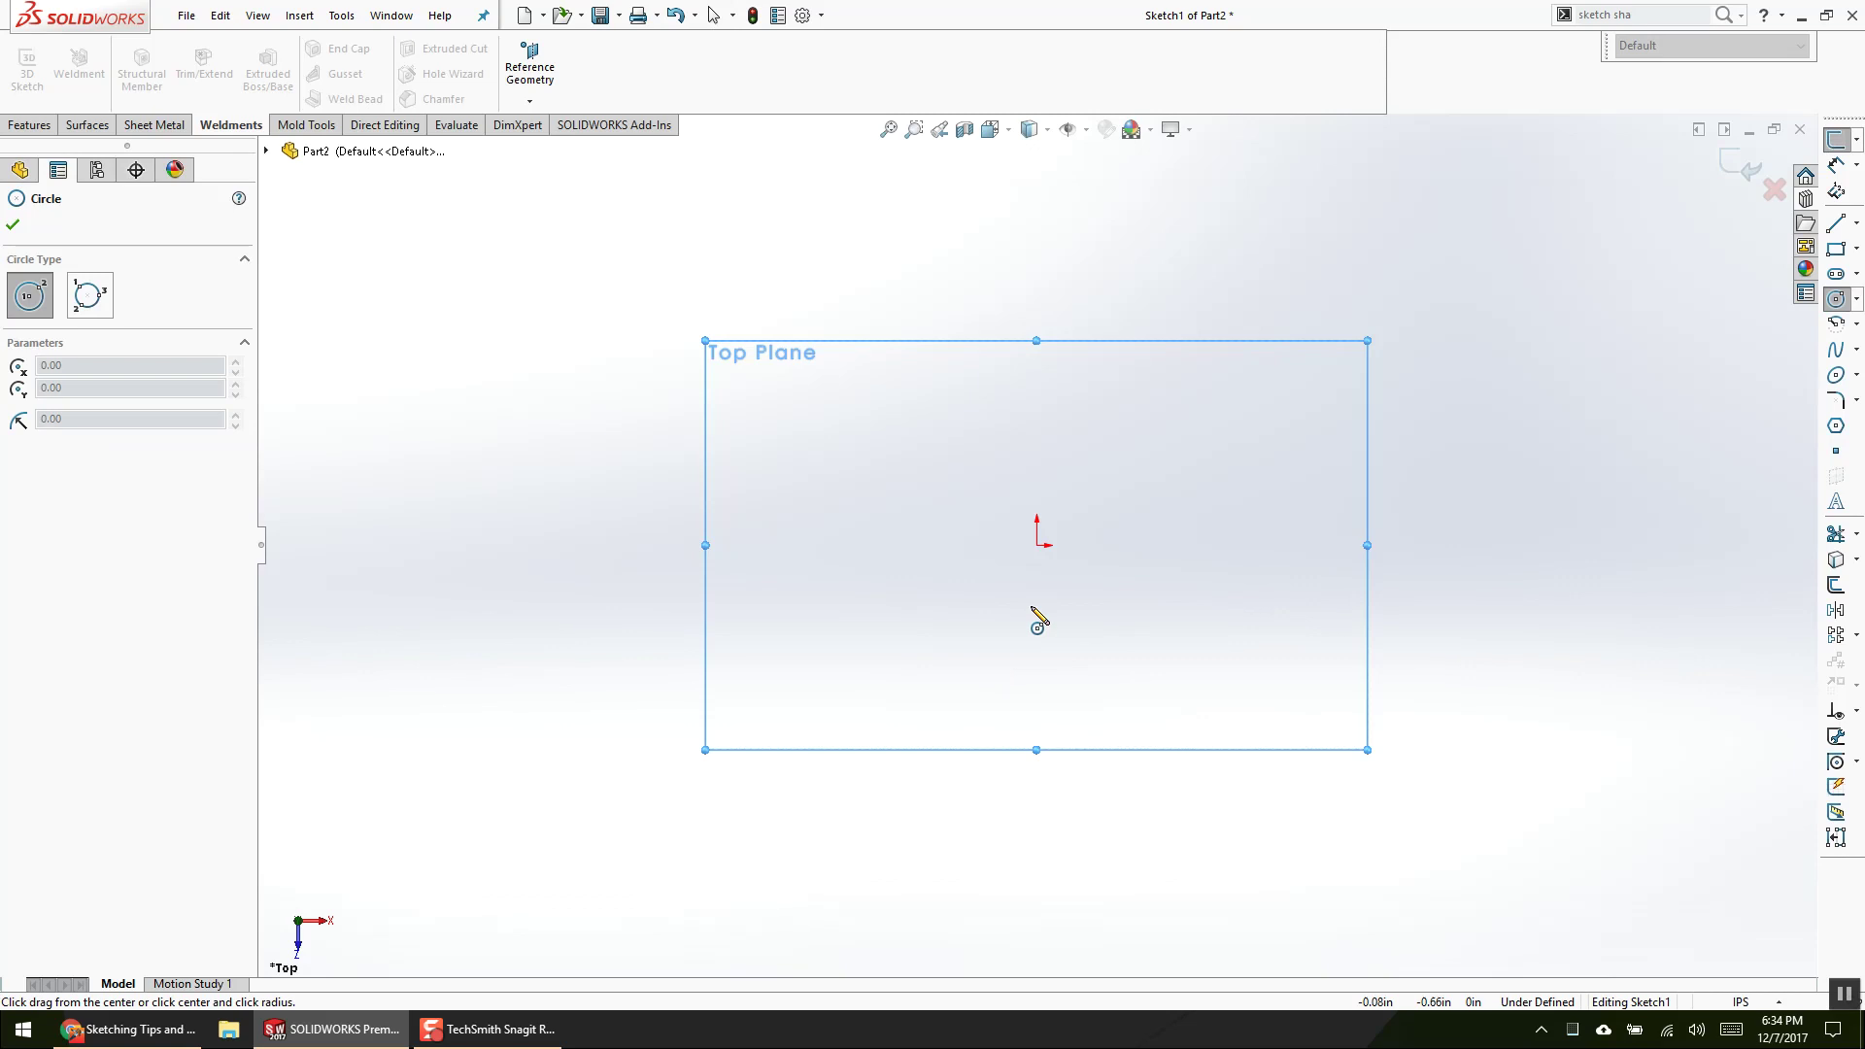
pyautogui.moveTo(1037, 545); pyautogui.dragTo(1137, 466)
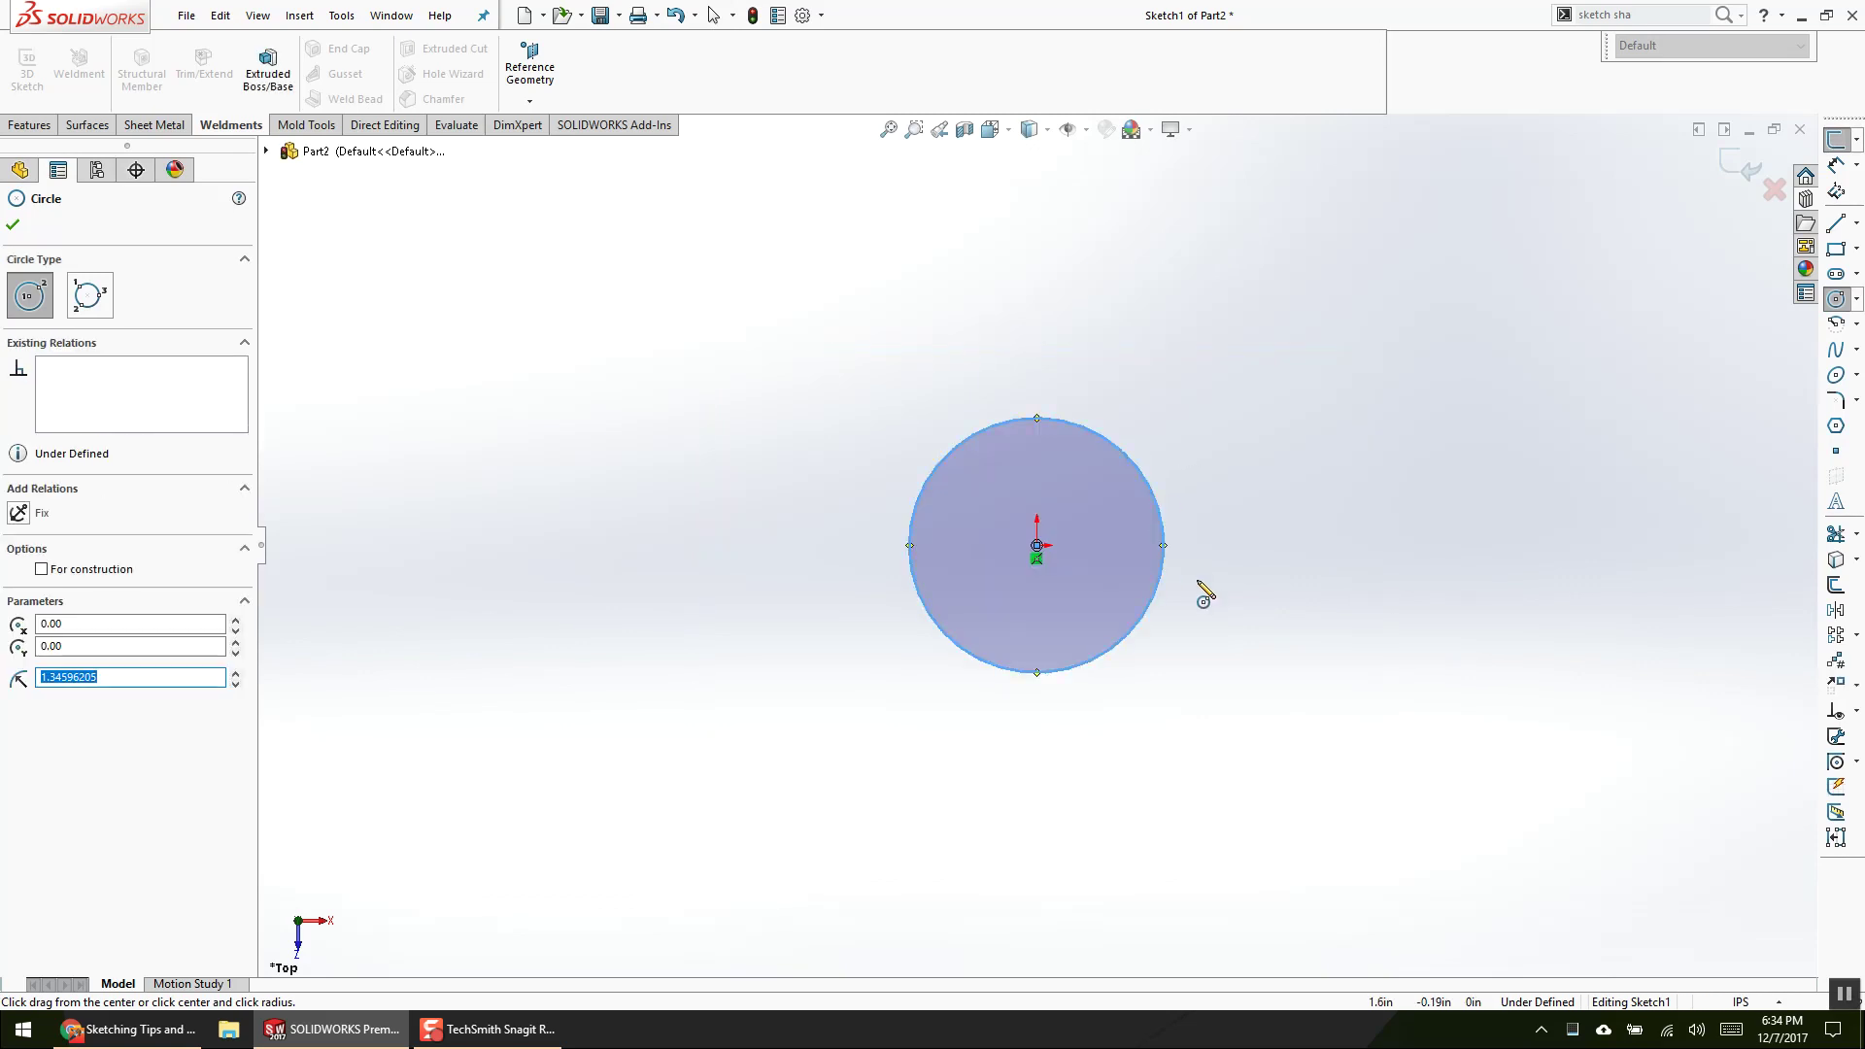
pyautogui.press('Escape')
# Step: Select the circle through its shaded interior and clear the selection
pyautogui.scroll(-3, 1093, 554)
pyautogui.click(1076, 550)
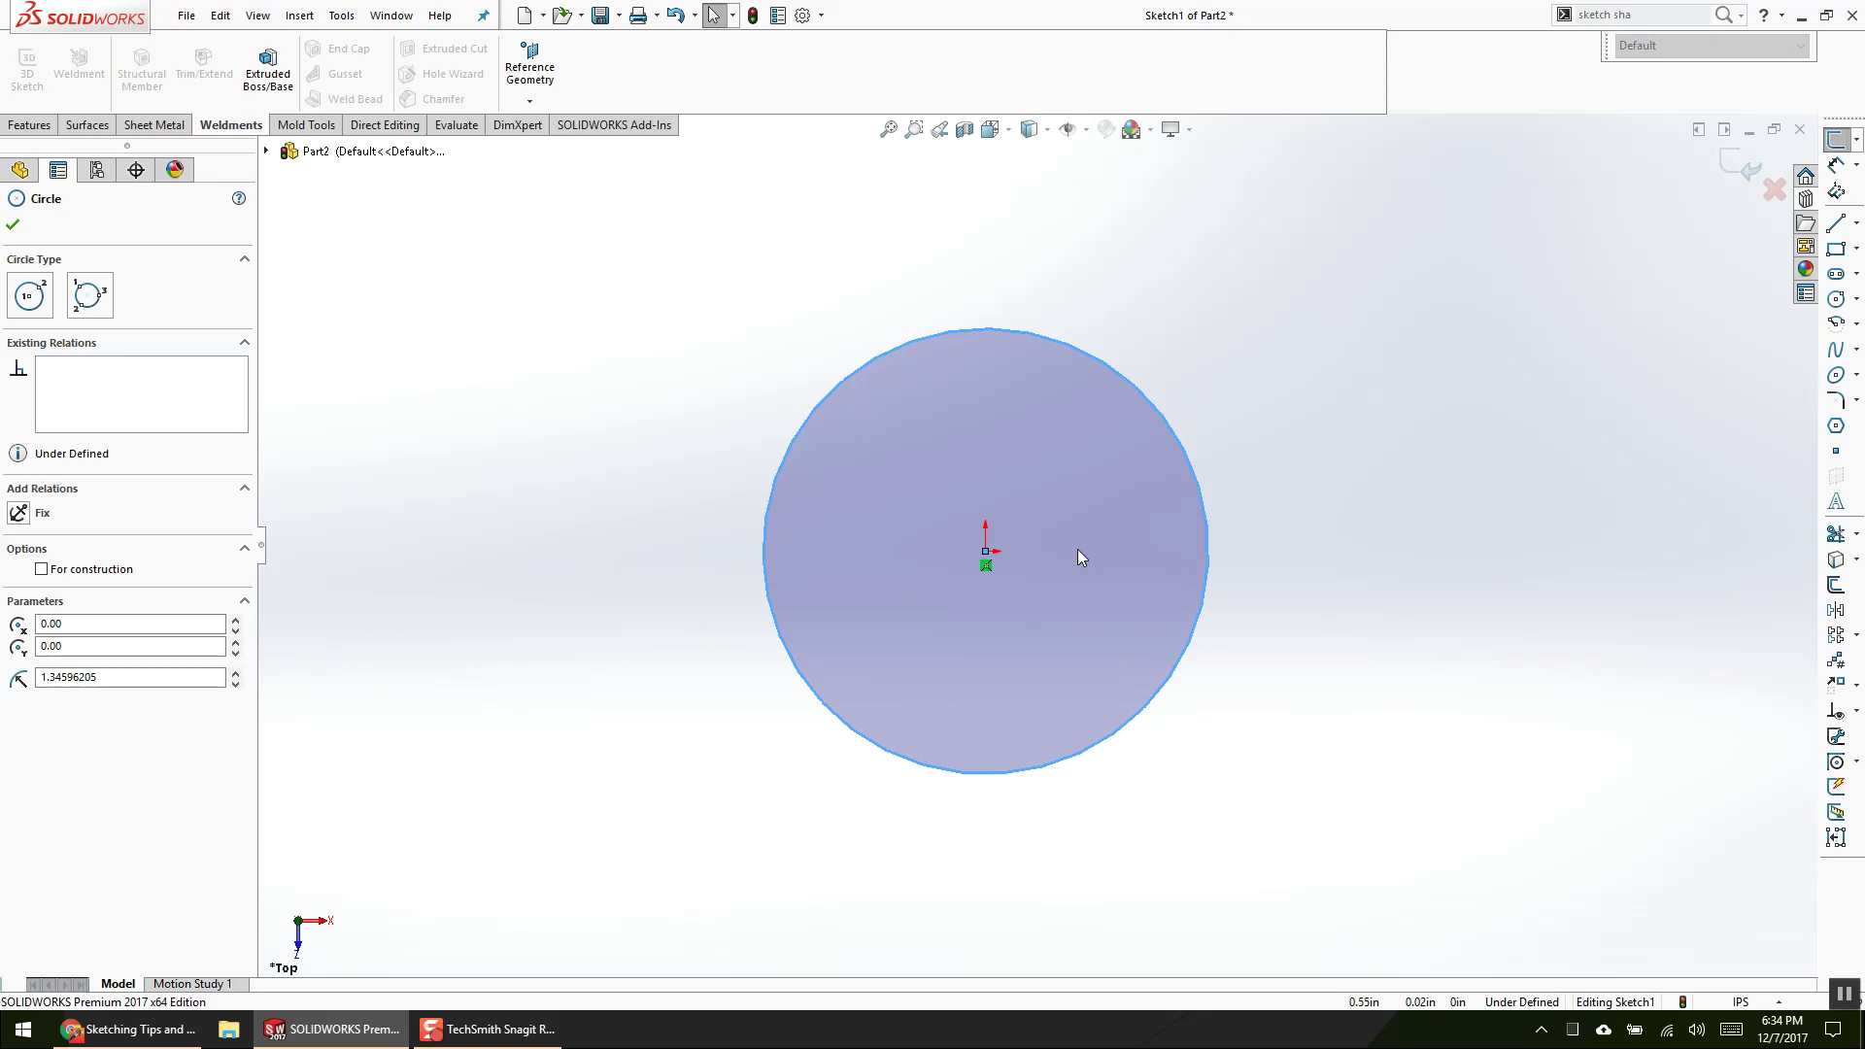
pyautogui.click(1452, 632)
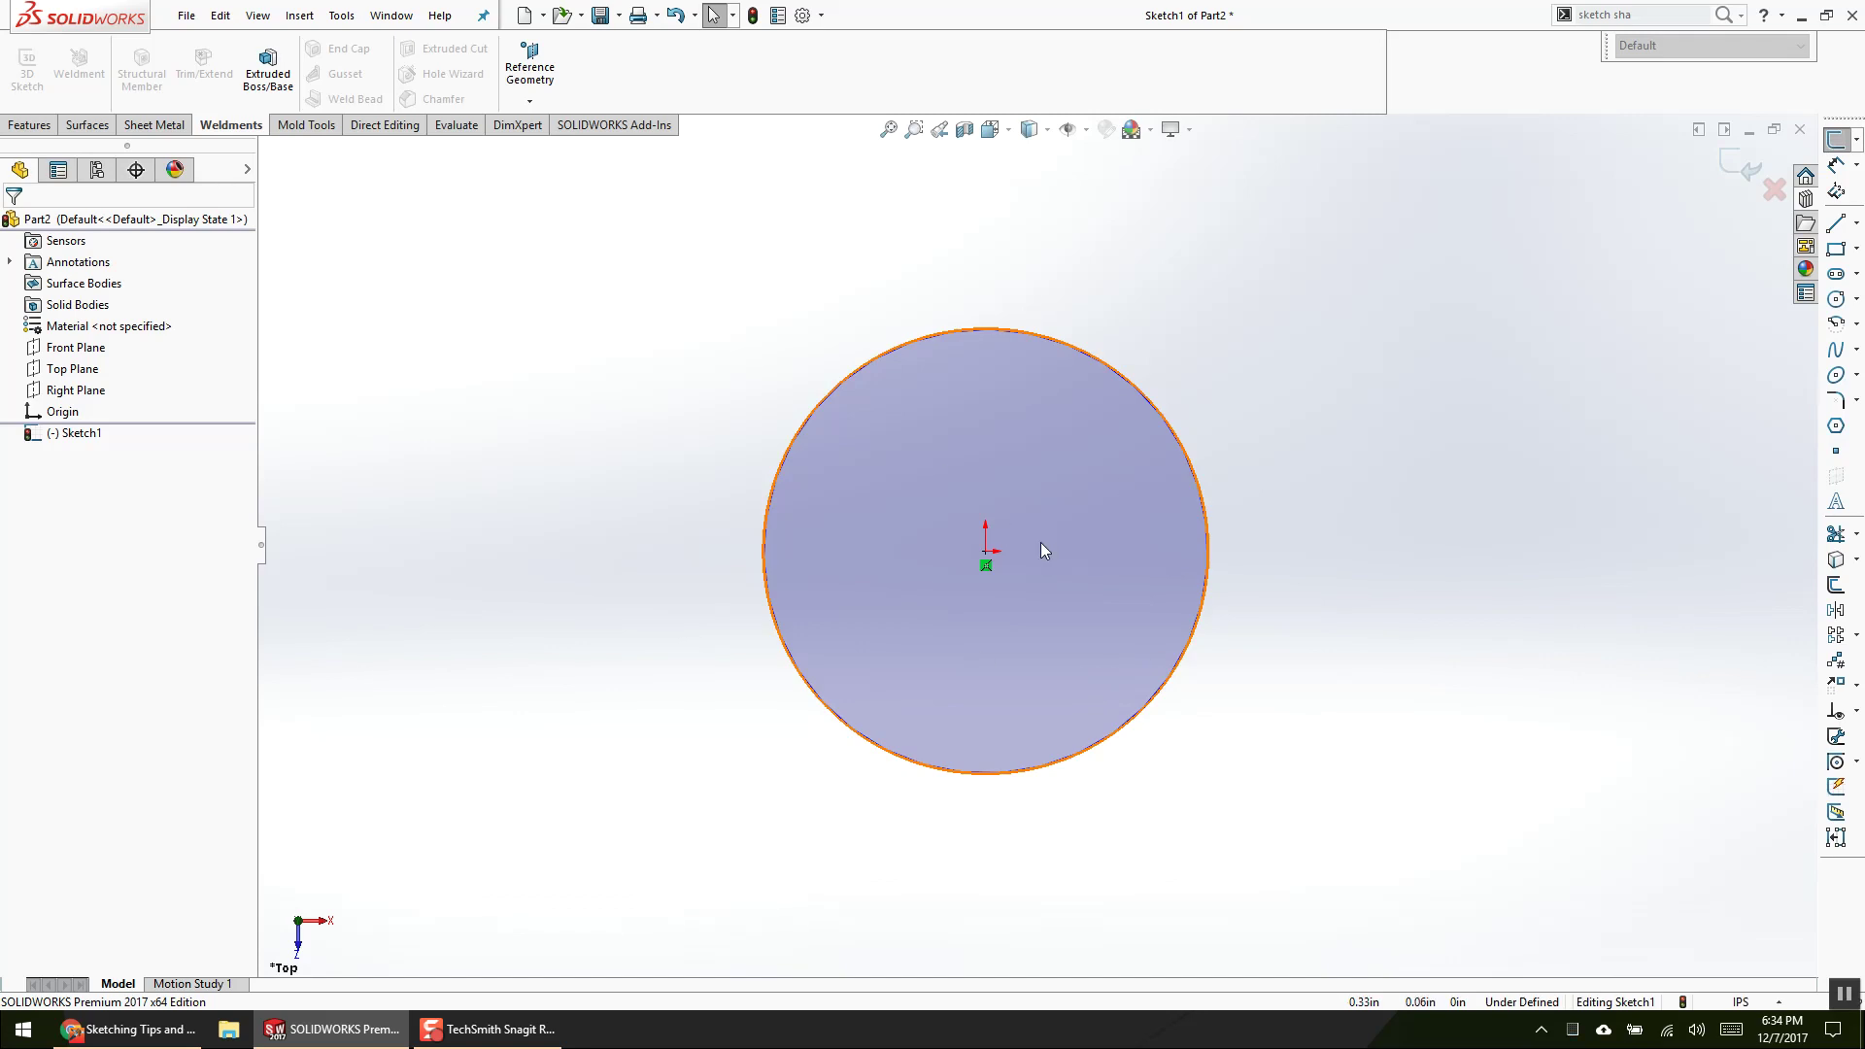
# Step: Sketch a tall narrow rectangle and a wider one inside the circle, plus a tiny rectangle inside the wider one
pyautogui.moveTo(1233, 691); pyautogui.dragTo(1238, 410, button='middle')
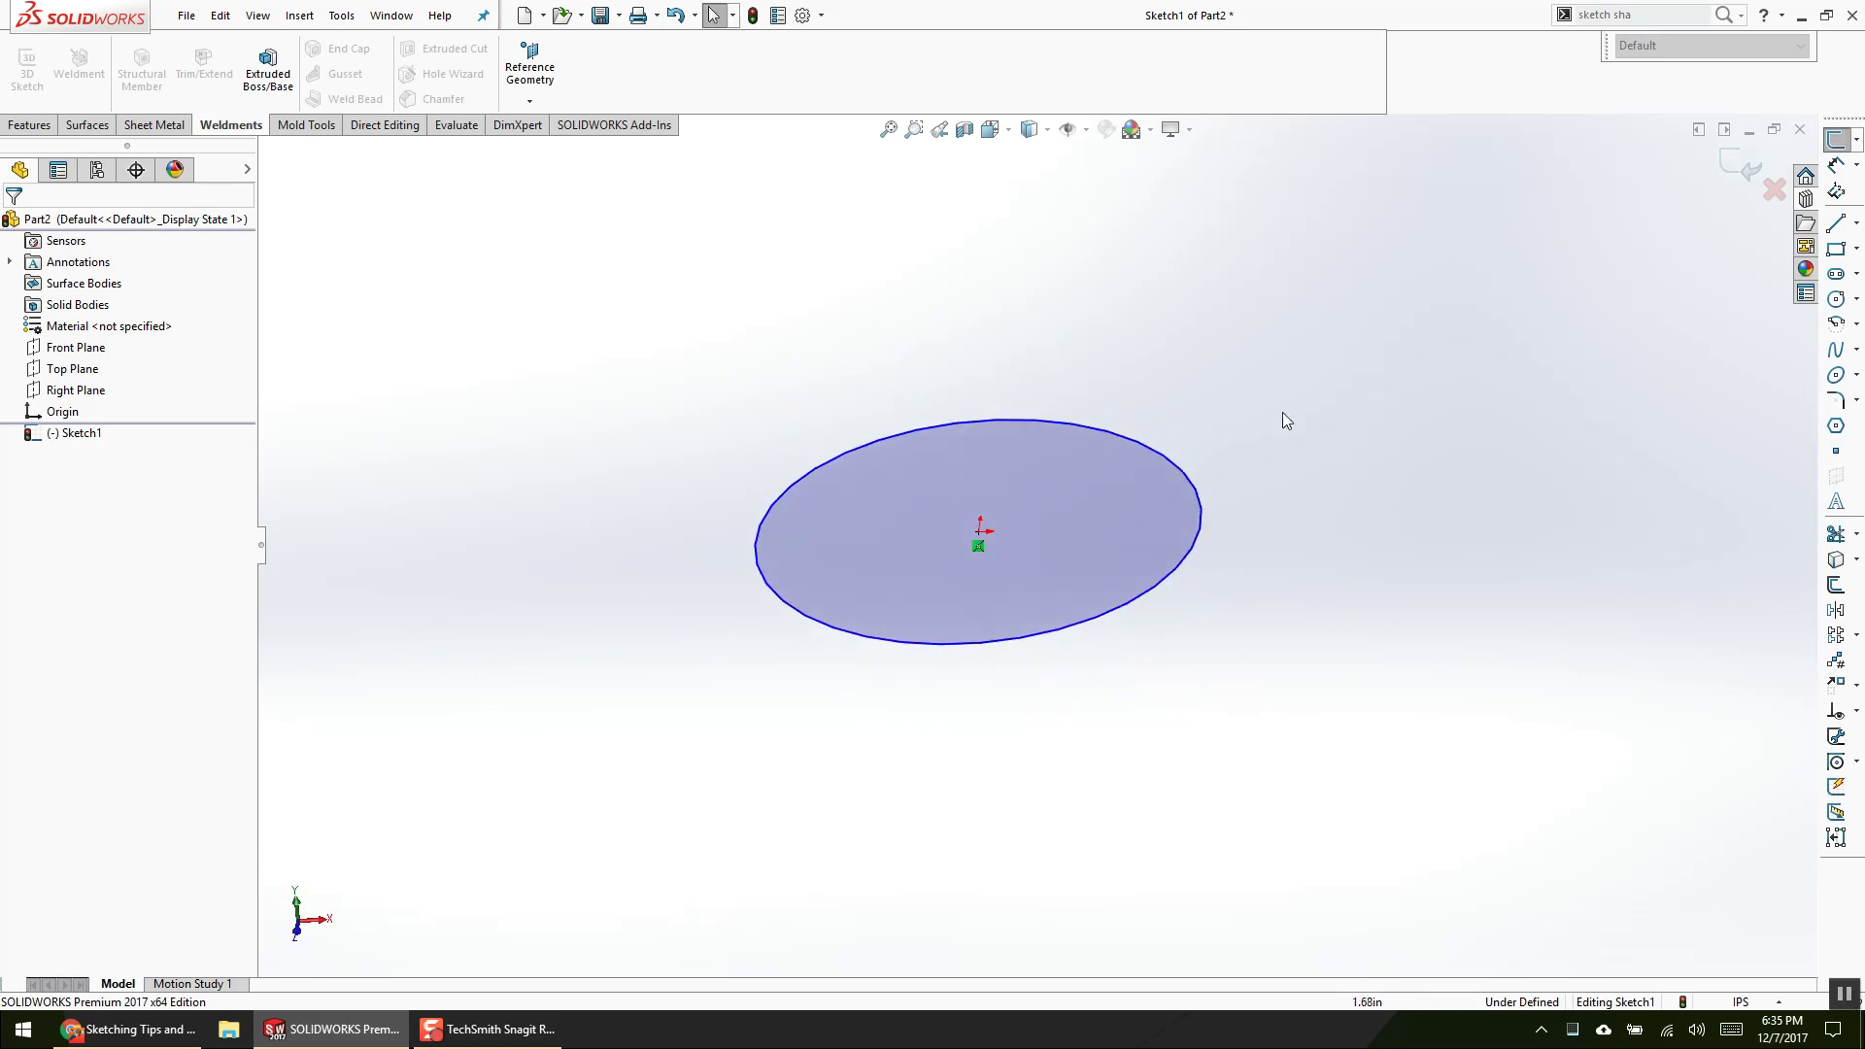
pyautogui.scroll(-1, 1176, 486)
pyautogui.press('r')
pyautogui.moveTo(1084, 471); pyautogui.dragTo(1039, 556)
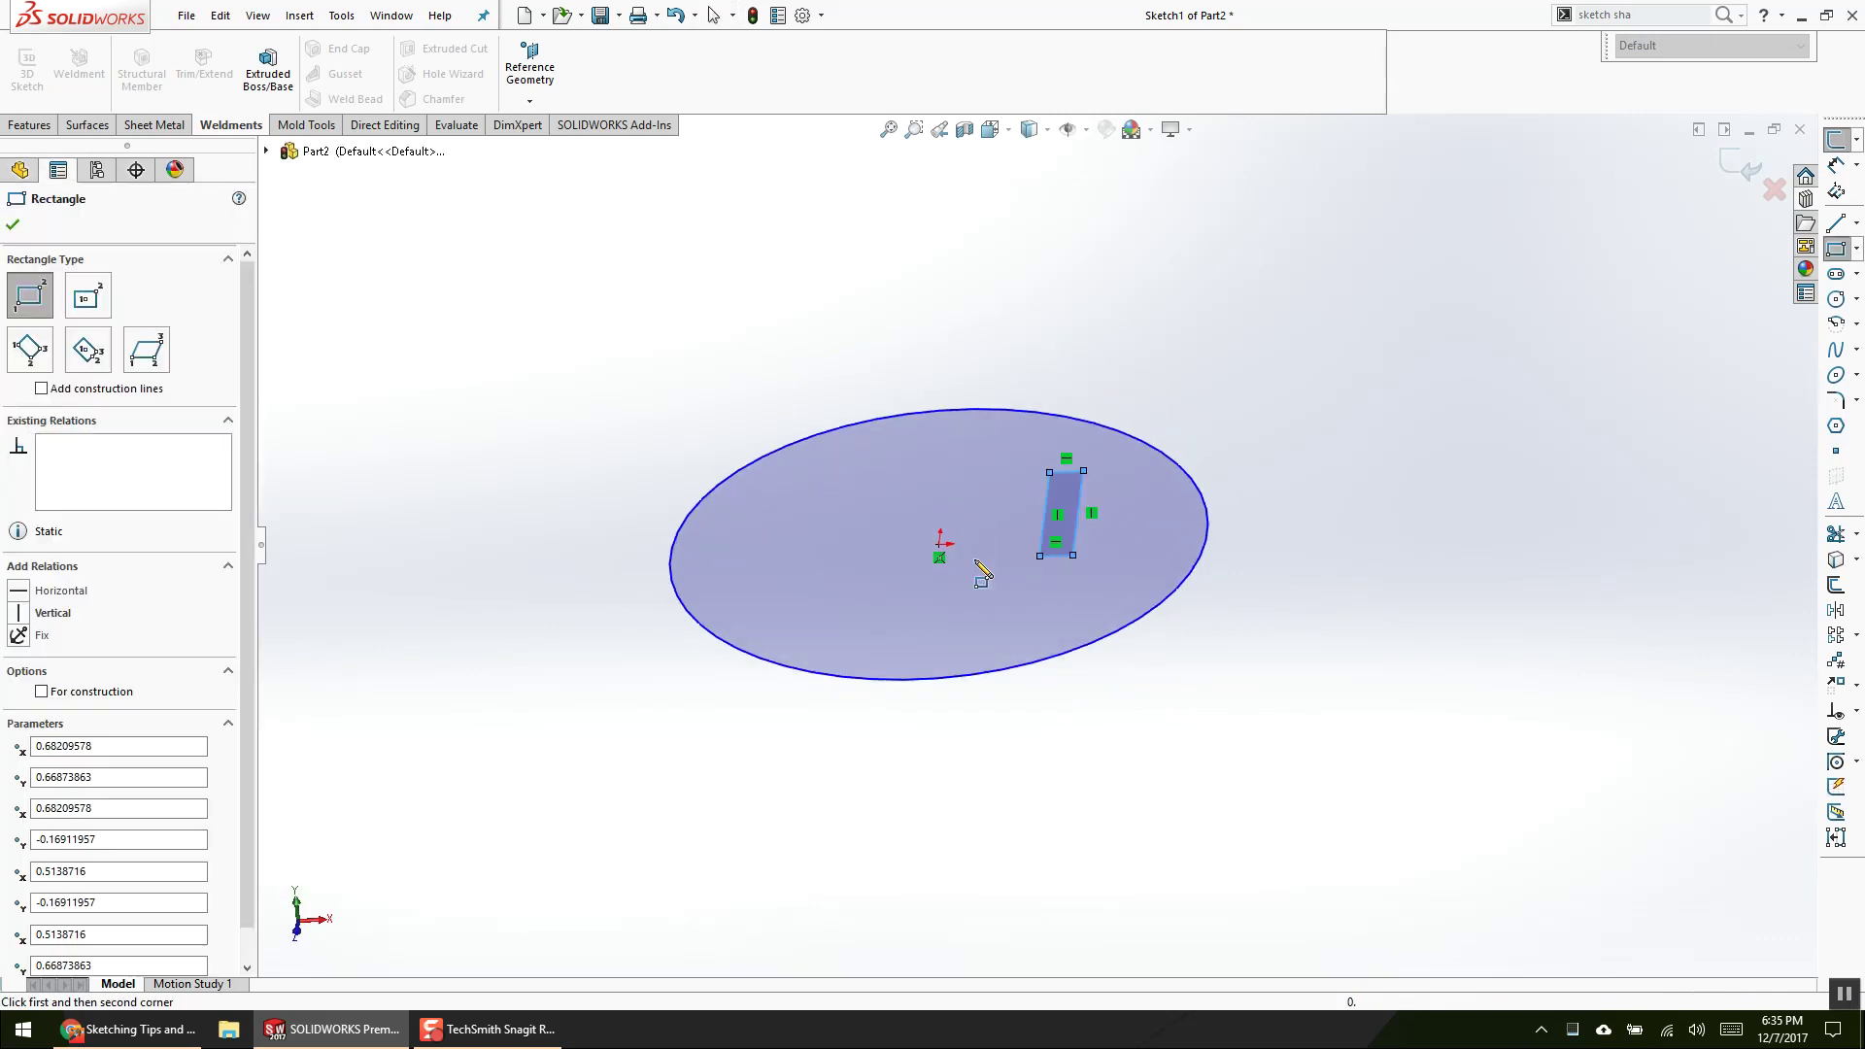
pyautogui.scroll(-2, 1011, 500)
pyautogui.moveTo(891, 471); pyautogui.dragTo(1002, 539)
pyautogui.scroll(-3, 1040, 583)
pyautogui.moveTo(846, 468); pyautogui.dragTo(880, 502)
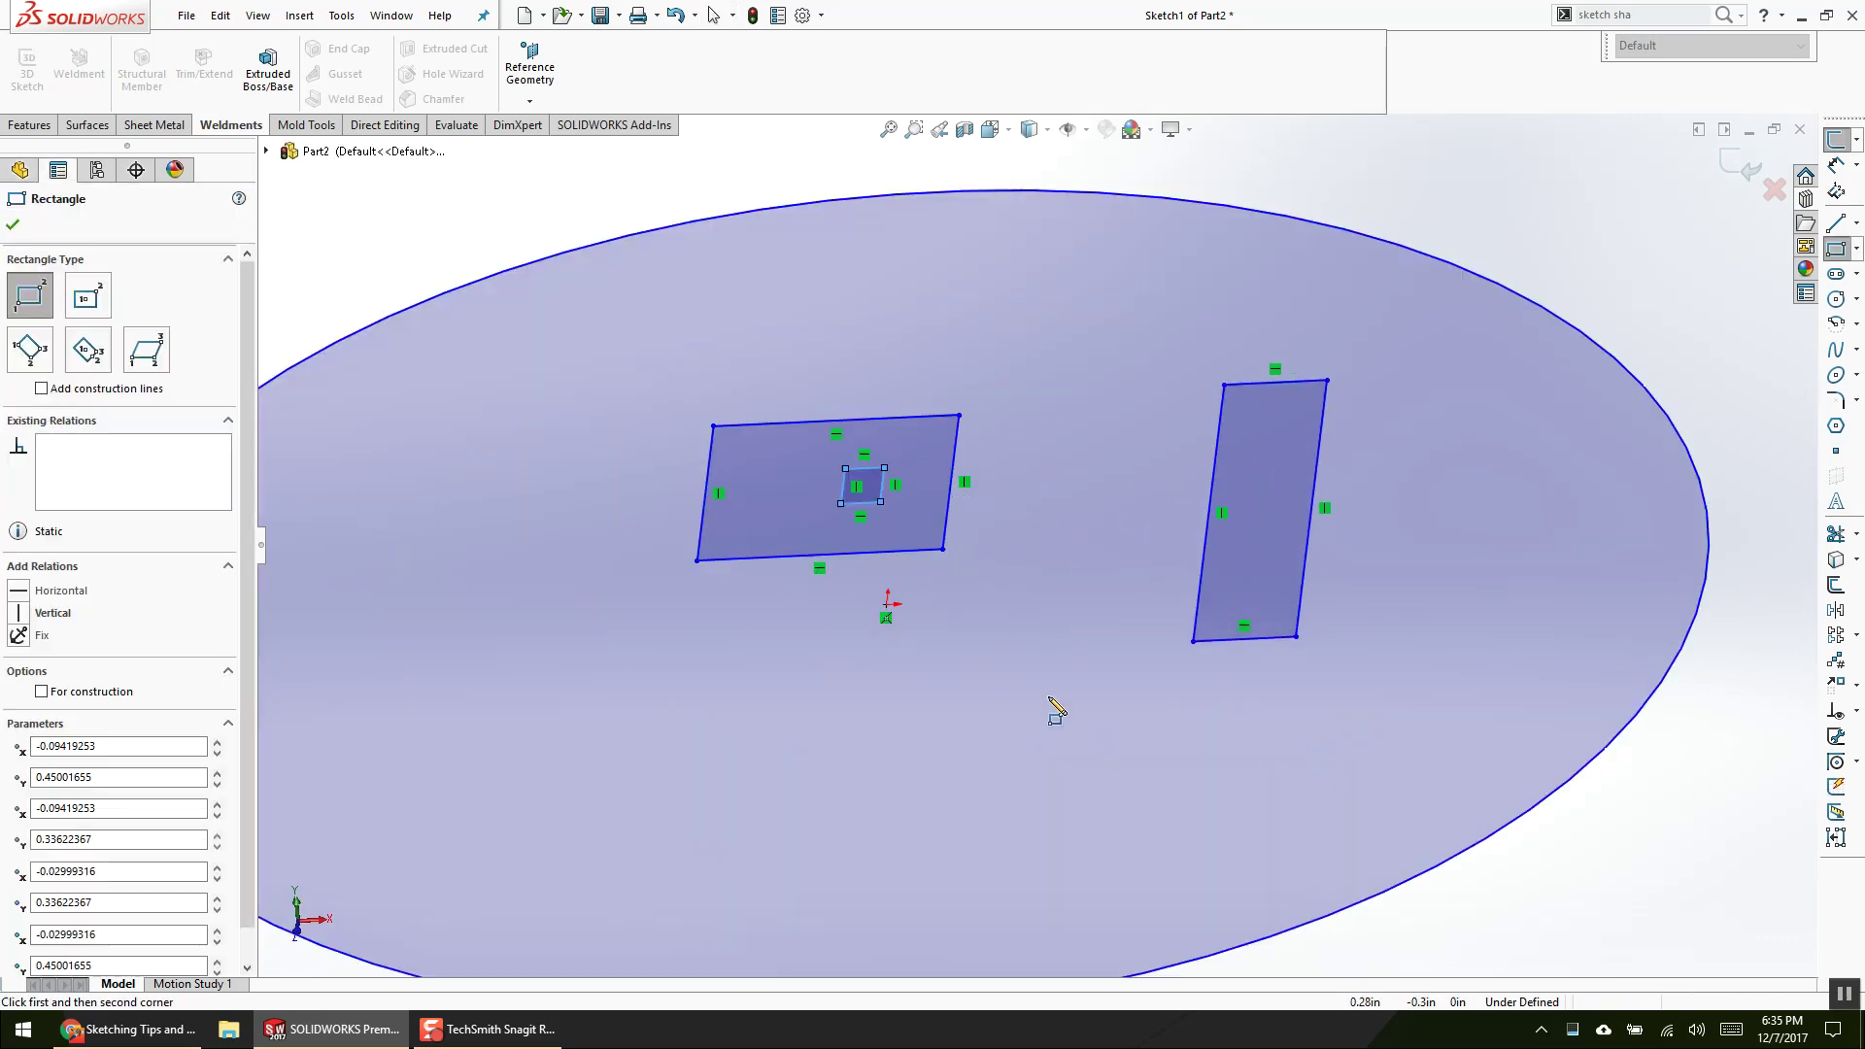
pyautogui.scroll(1, 1050, 696)
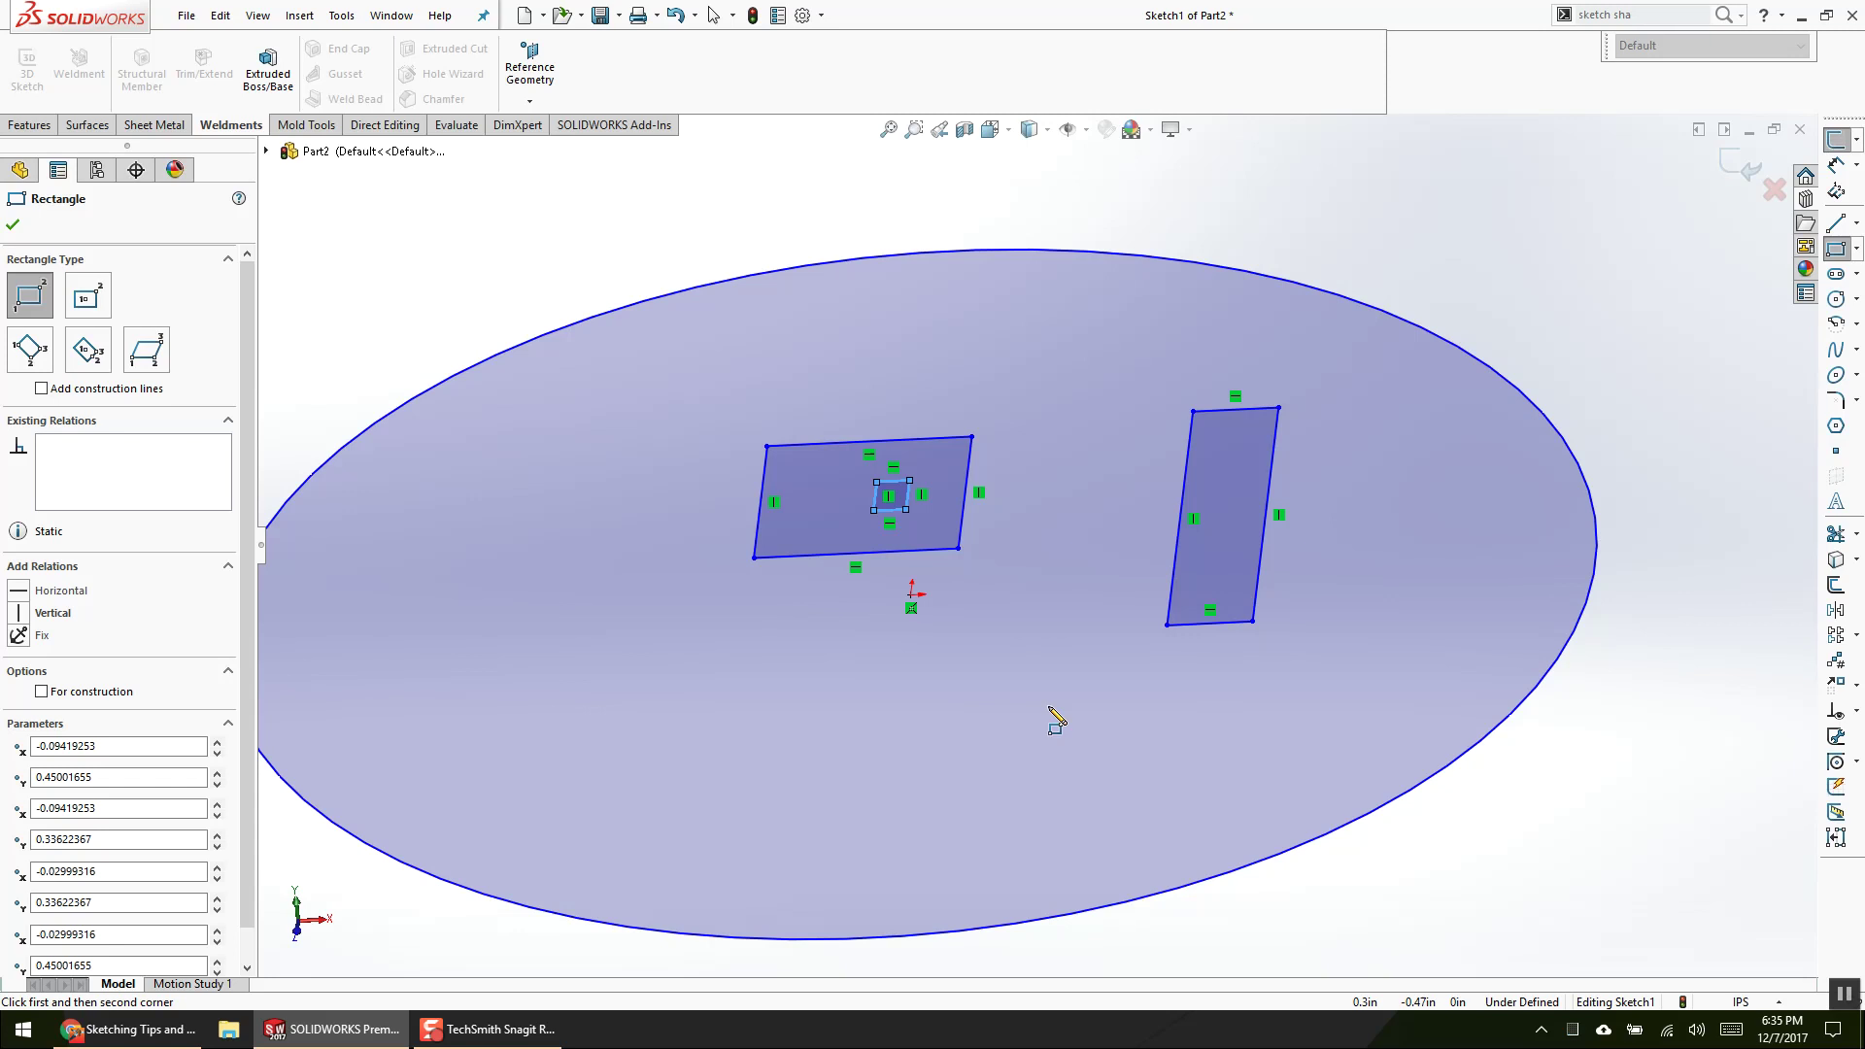
pyautogui.press('Escape')
# Step: View the sketch straight on and try to box-select the rectangles starting from within the shaded circle
pyautogui.hotkey('ctrl', '8')
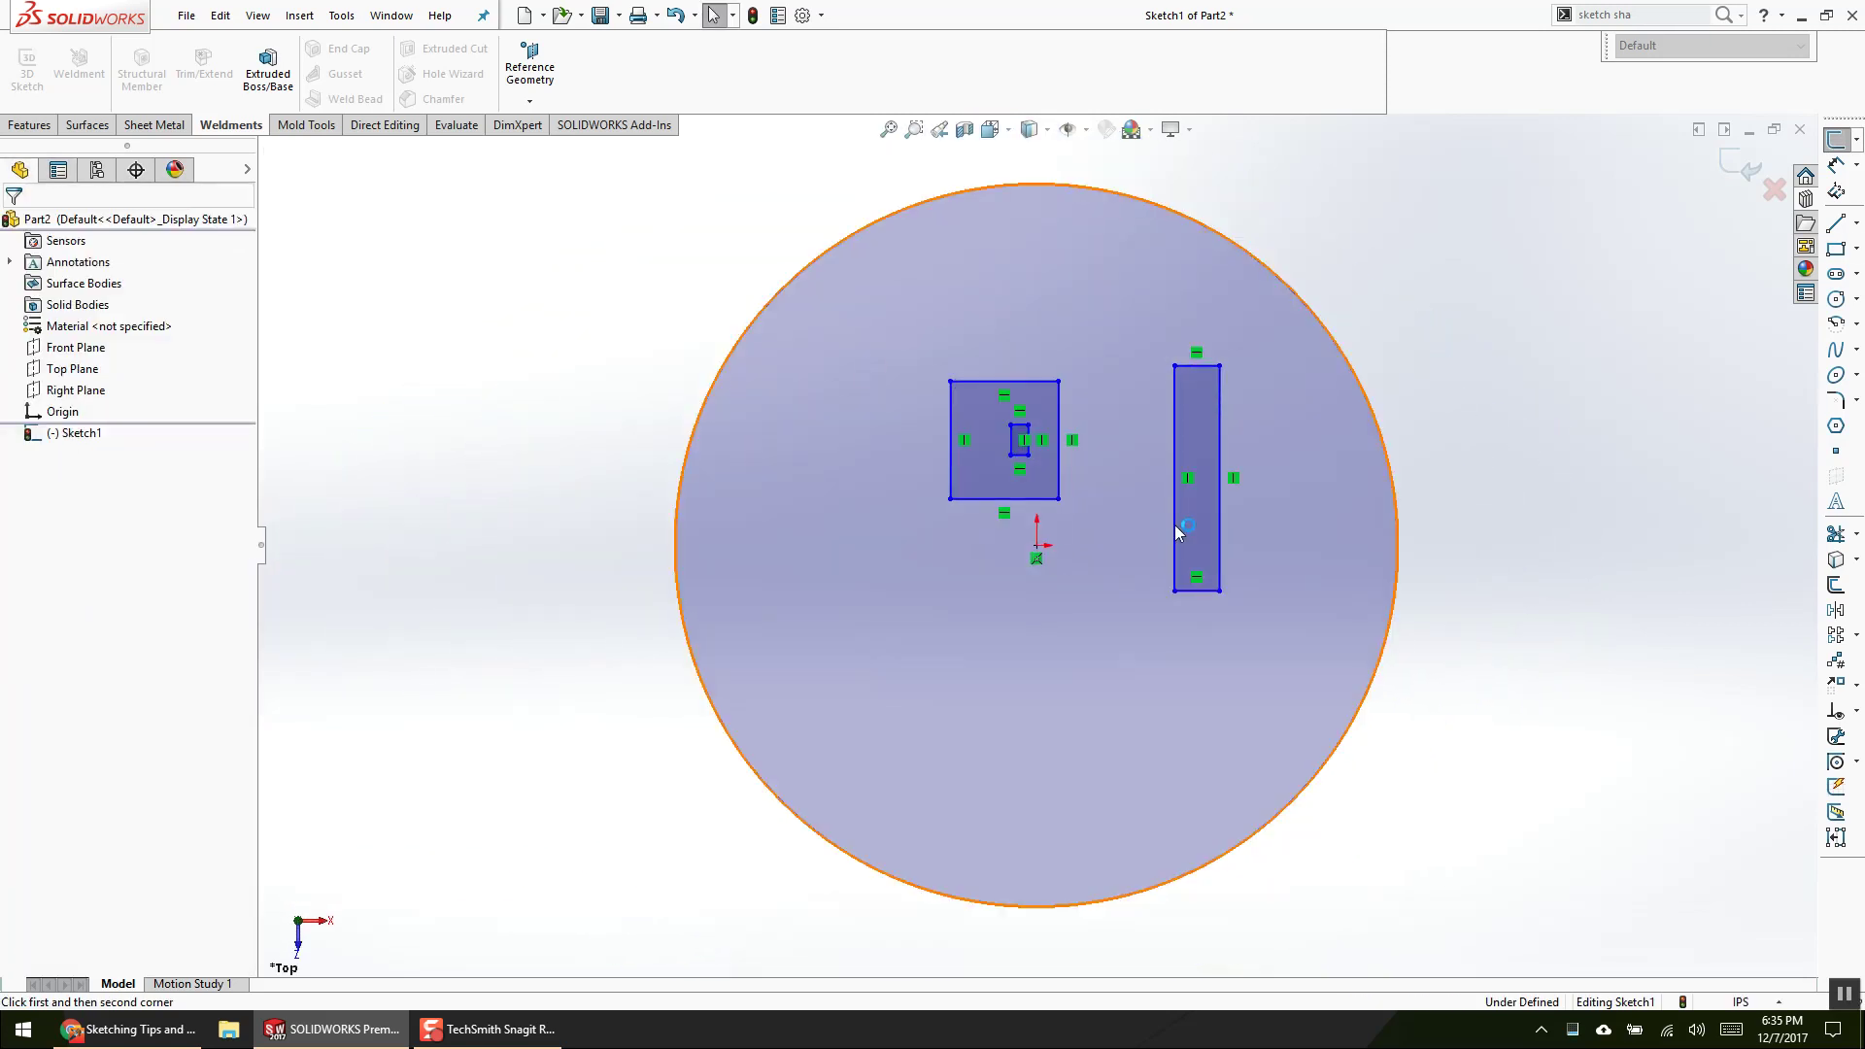
pyautogui.moveTo(1260, 660); pyautogui.dragTo(855, 320)
pyautogui.moveTo(1256, 667); pyautogui.dragTo(1275, 681)
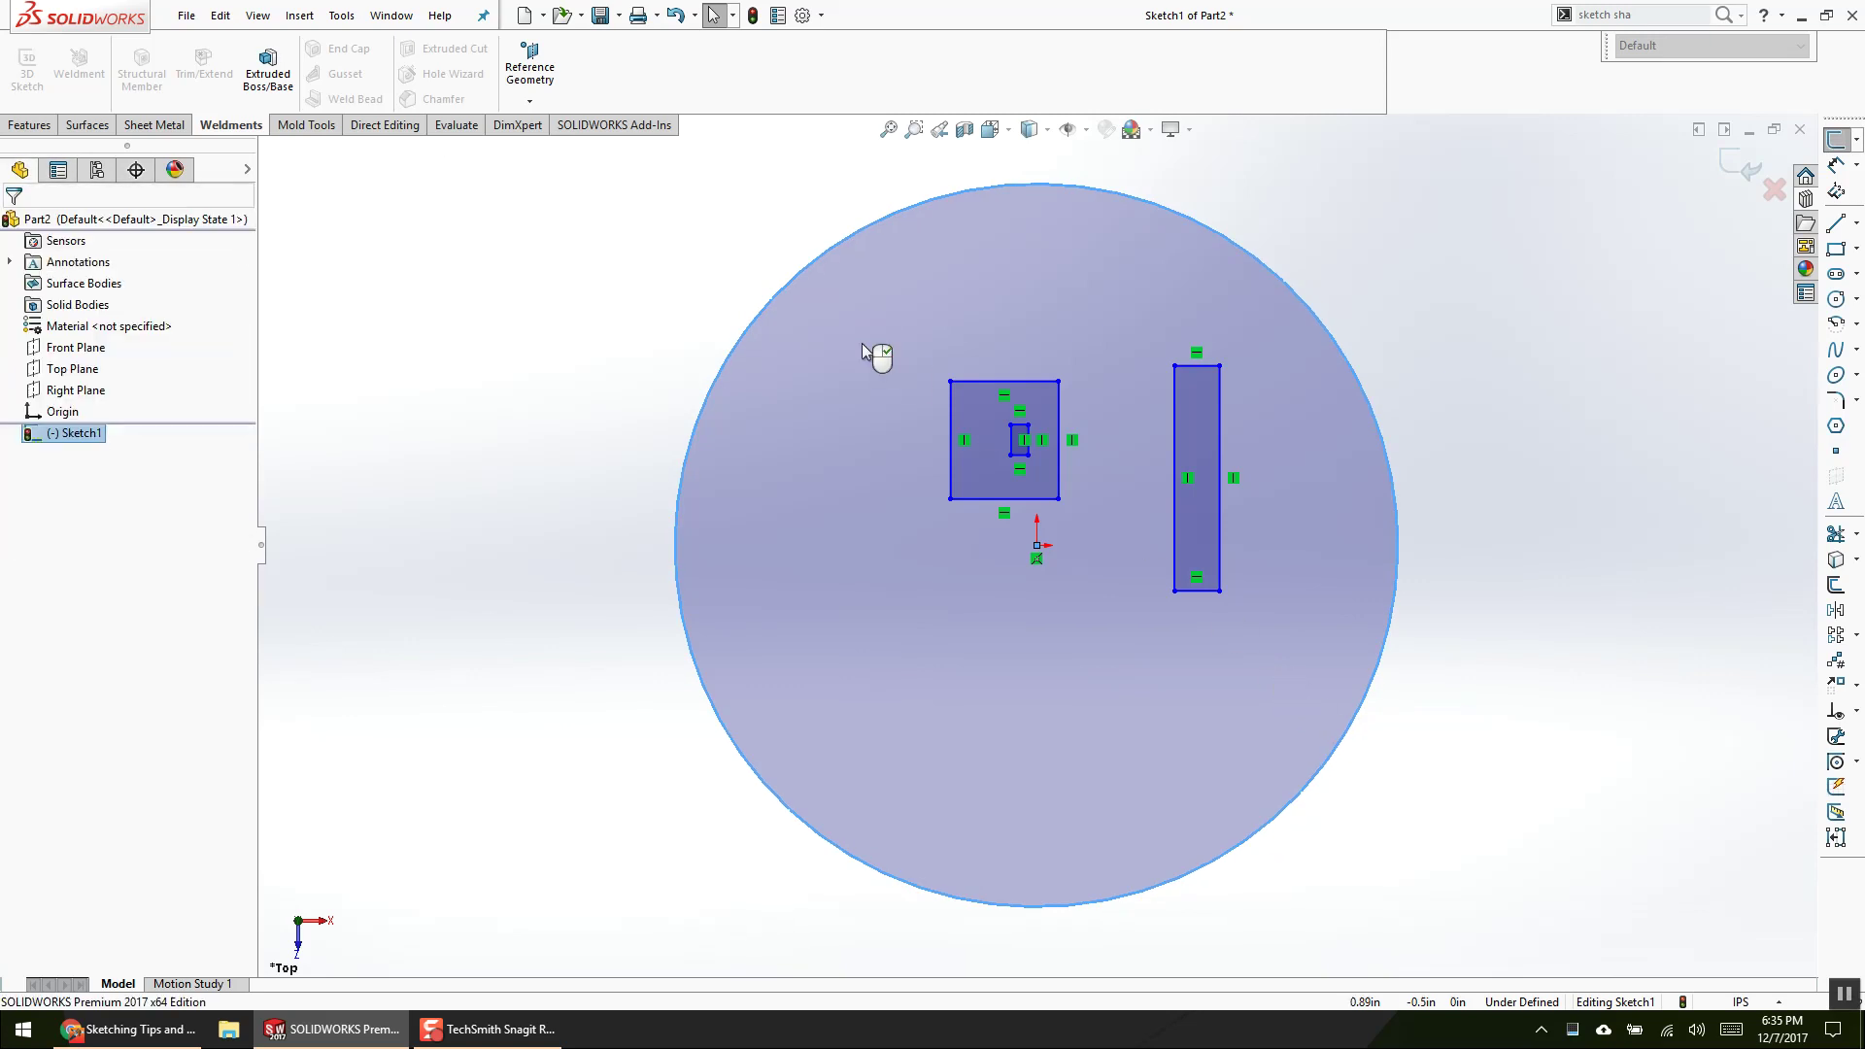
pyautogui.click(1244, 639)
pyautogui.click(873, 275)
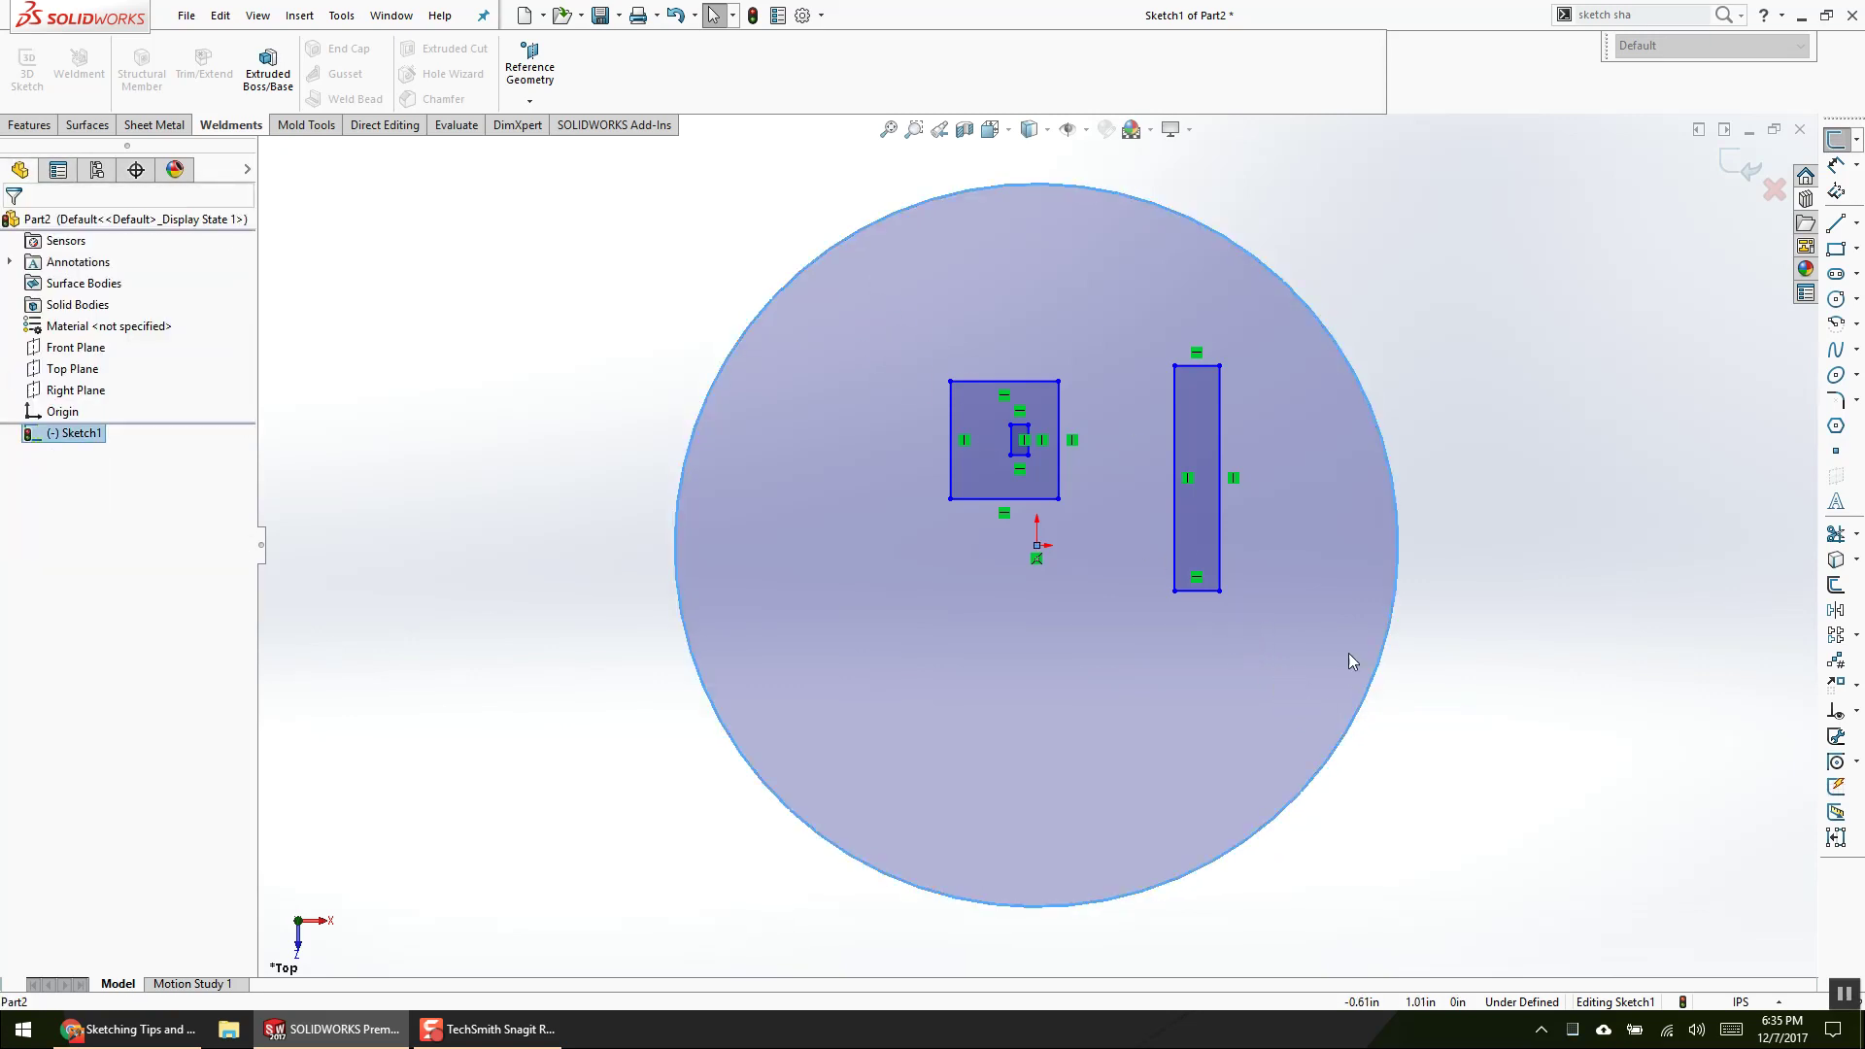
# Step: Sketch a second circle of about 1.75 in radius outside the first and reposition it by its shaded interior
pyautogui.scroll(6, 1010, 562)
pyautogui.press('c')
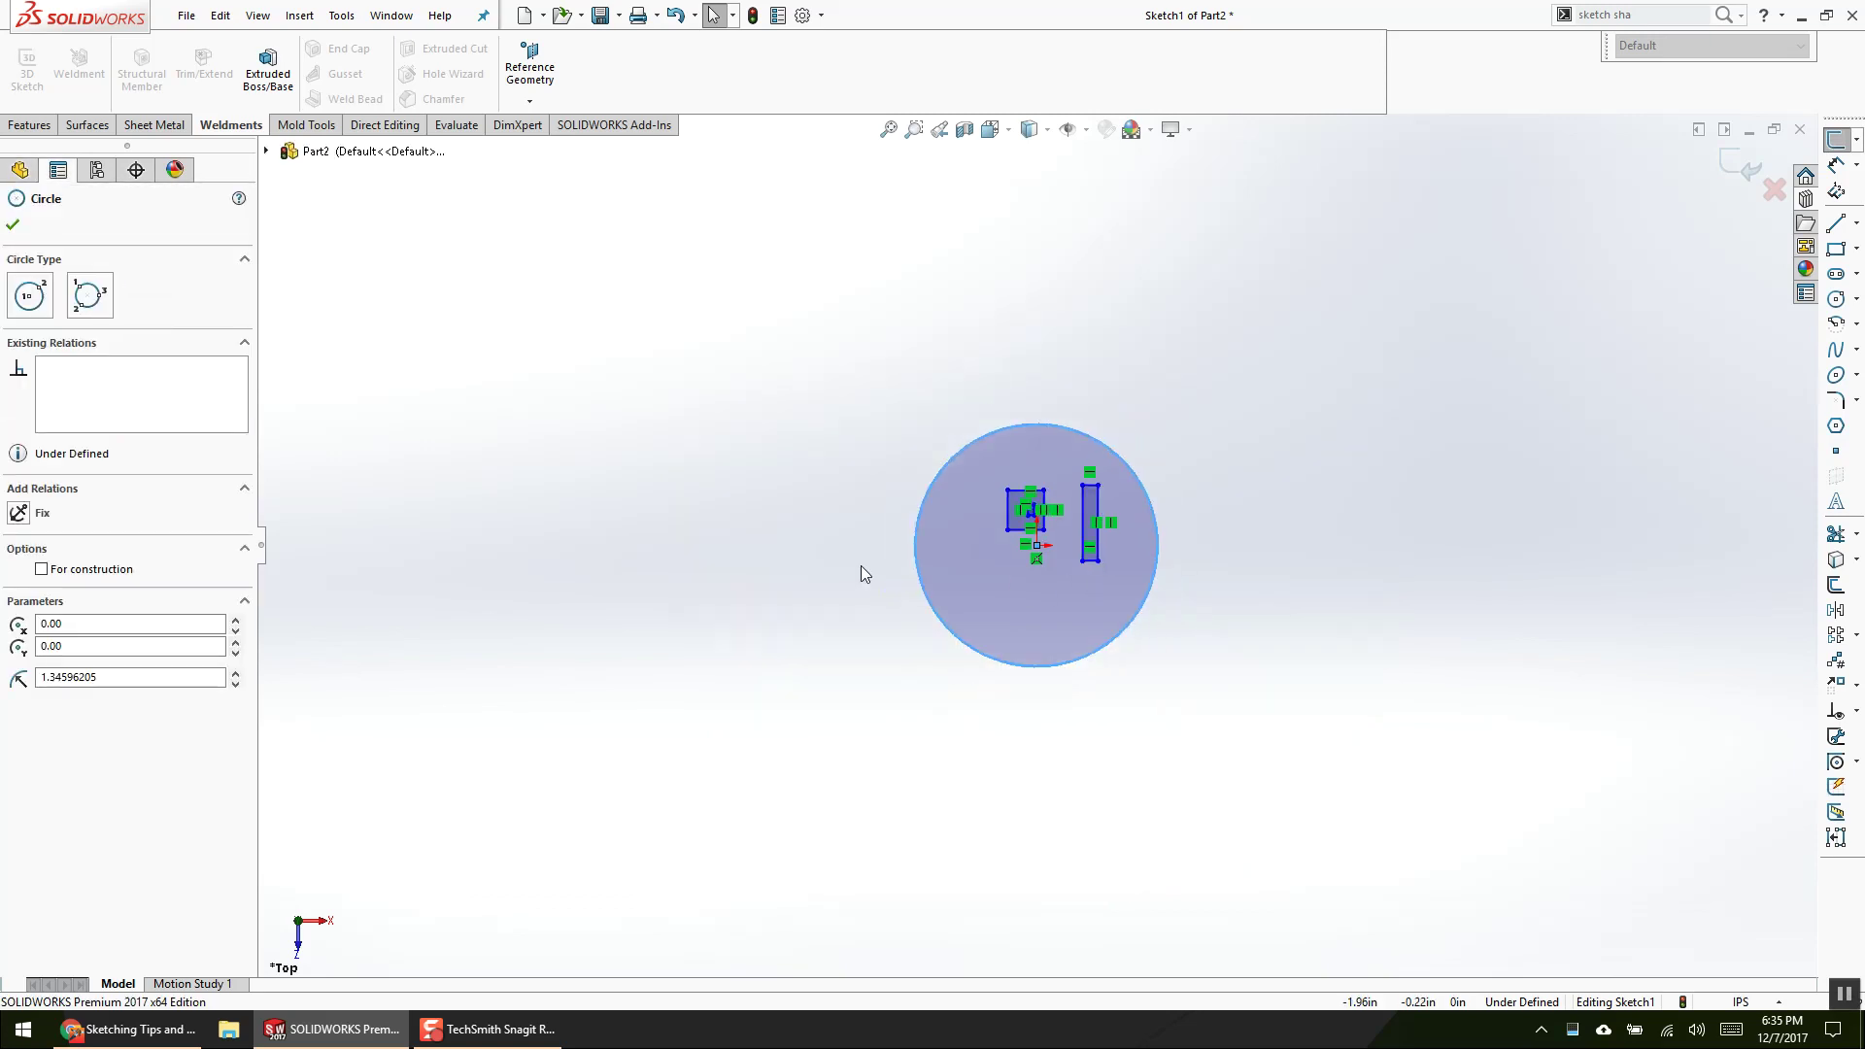
pyautogui.press('Escape')
pyautogui.moveTo(544, 277)
pyautogui.mouseDown()
pyautogui.moveTo(645, 398)
pyautogui.moveTo(1563, 489)
pyautogui.moveTo(1567, 507)
pyautogui.moveTo(1106, 258)
pyautogui.moveTo(649, 518)
pyautogui.moveTo(904, 524)
pyautogui.moveTo(1427, 412)
pyautogui.mouseUp()
pyautogui.scroll(2, 728, 480)
pyautogui.scroll(-1, 757, 465)
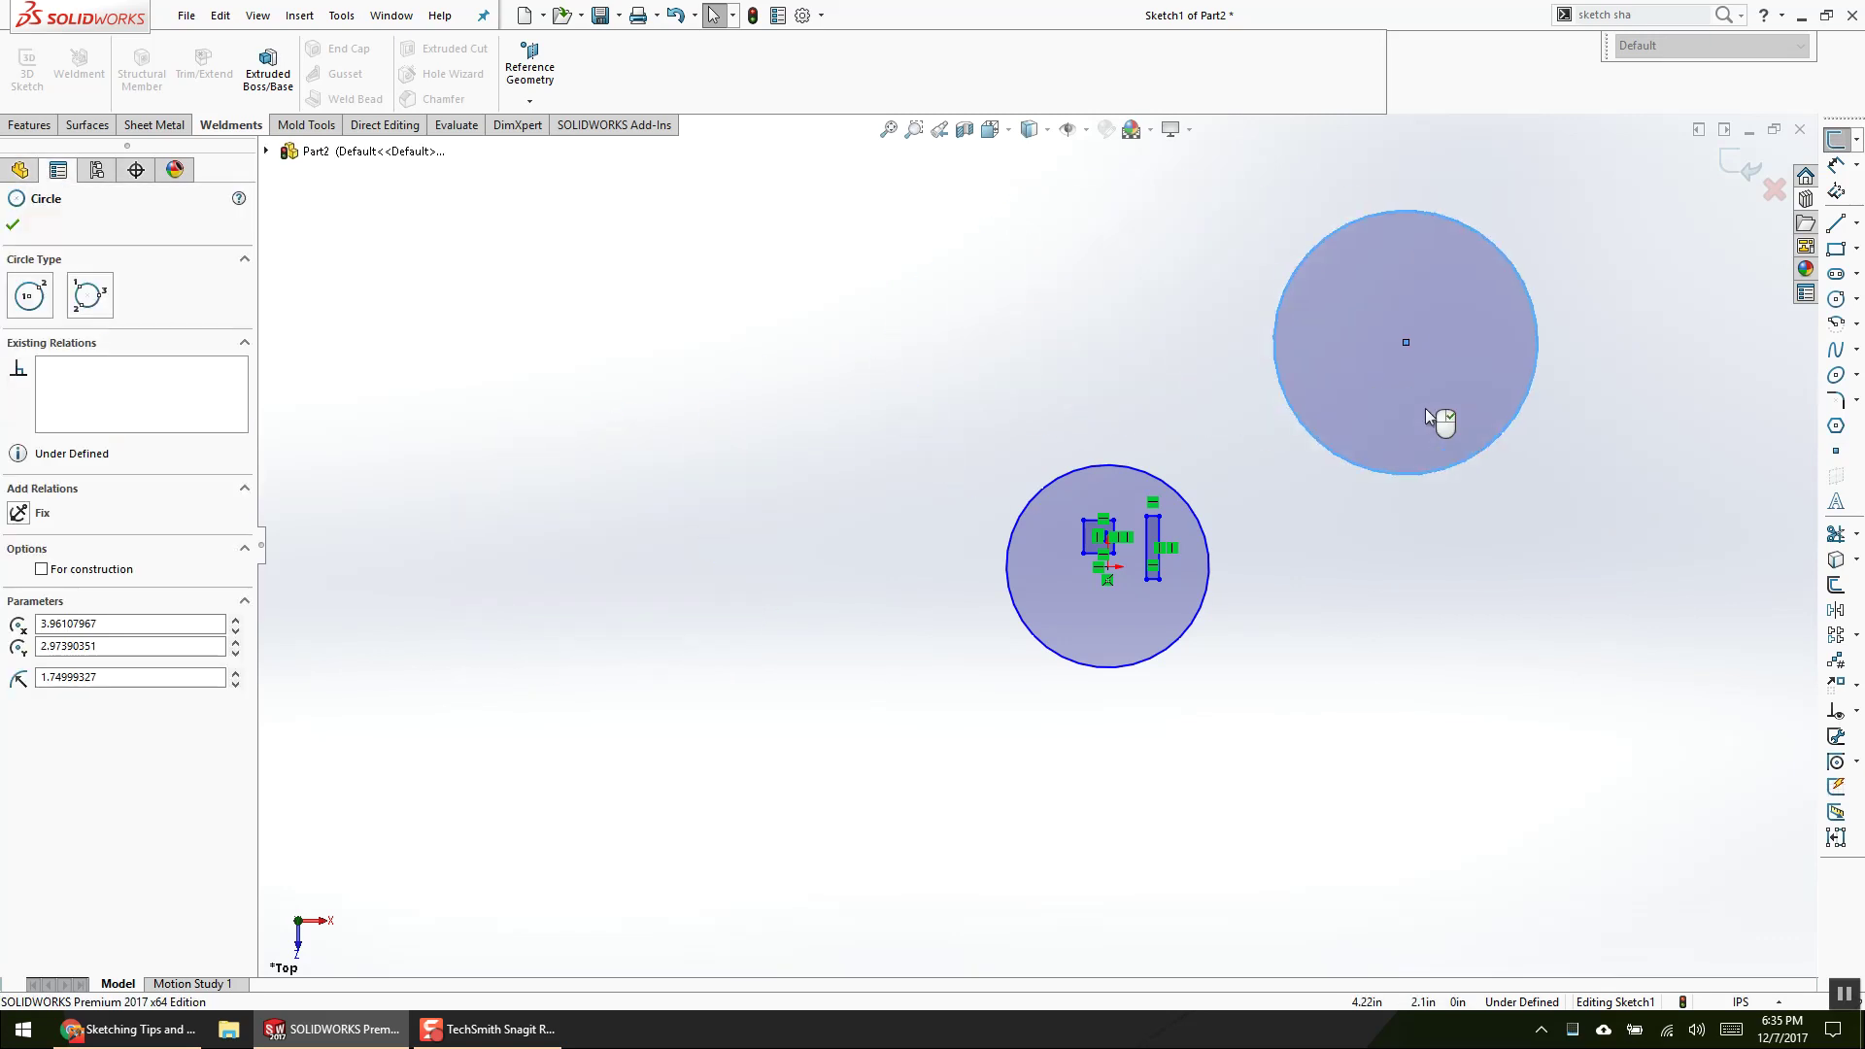
pyautogui.moveTo(1490, 341); pyautogui.dragTo(1132, 727)
pyautogui.moveTo(1003, 728); pyautogui.dragTo(753, 447)
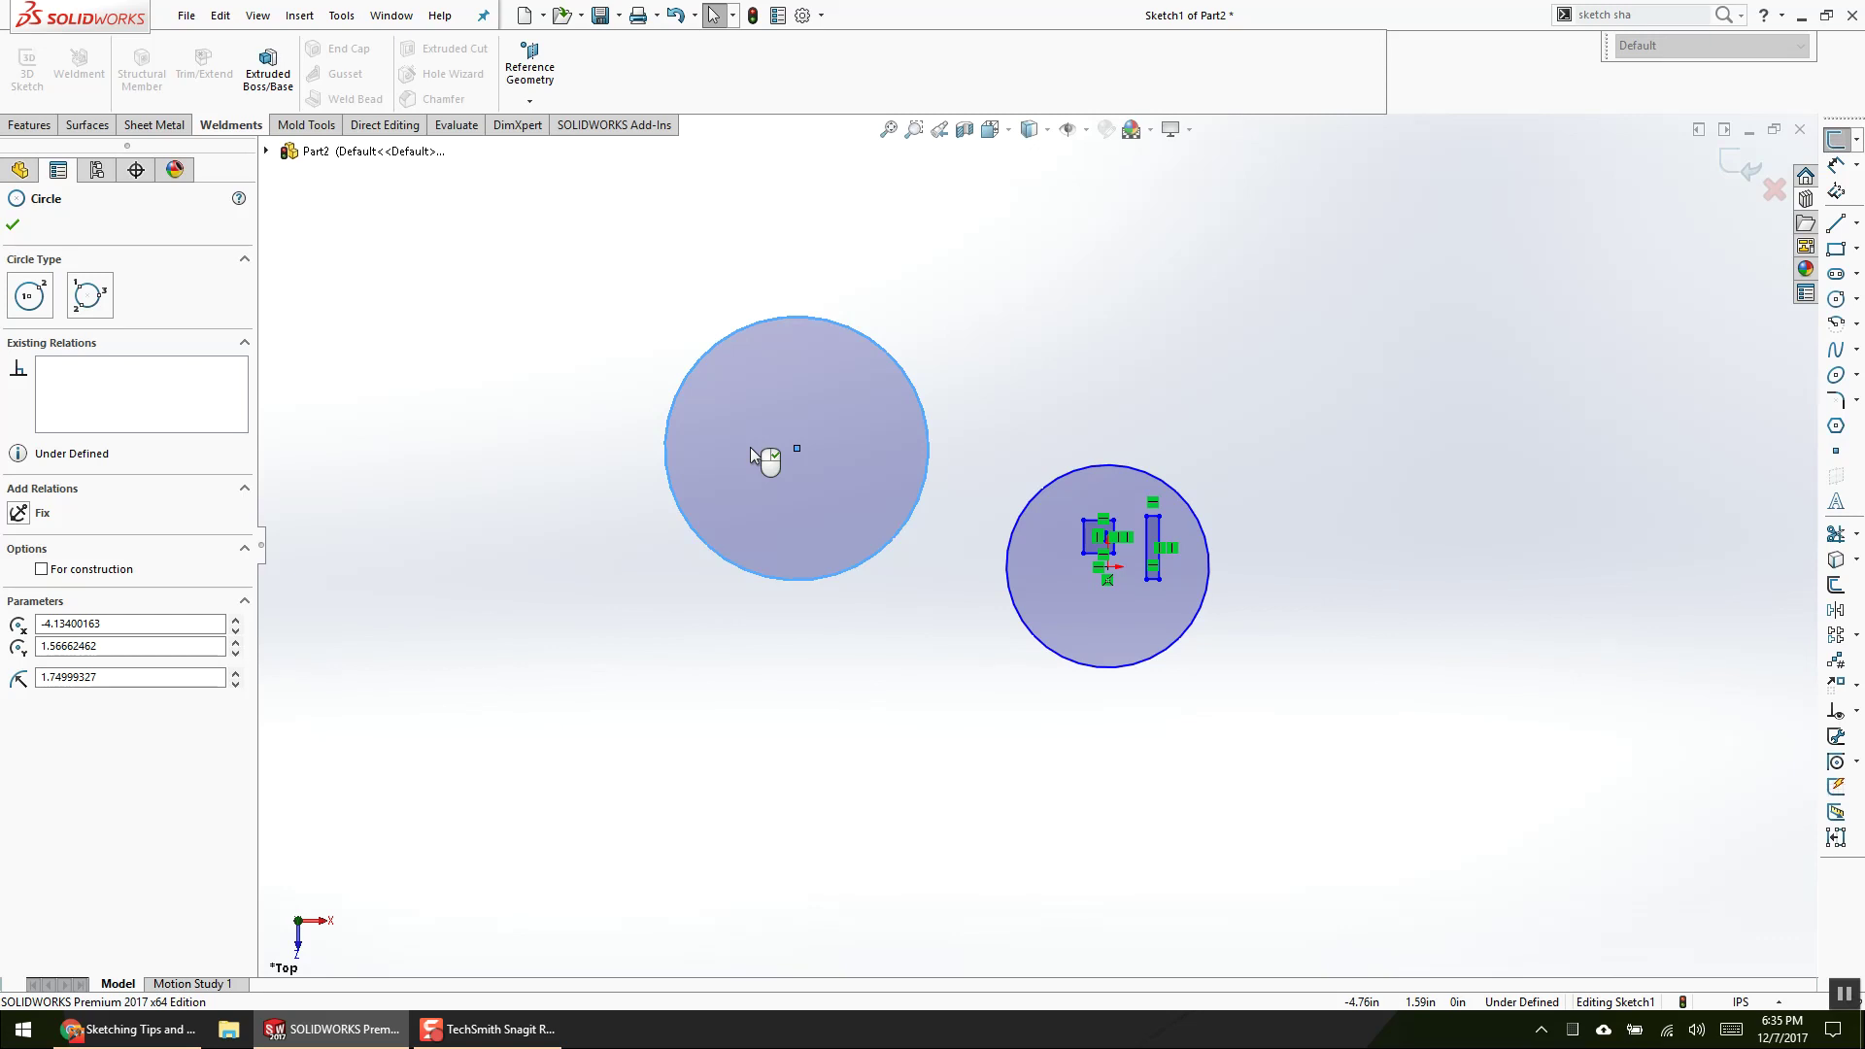
# Step: Find the Shaded Sketch Contours command through the command search and turn shading off
pyautogui.click(1664, 17)
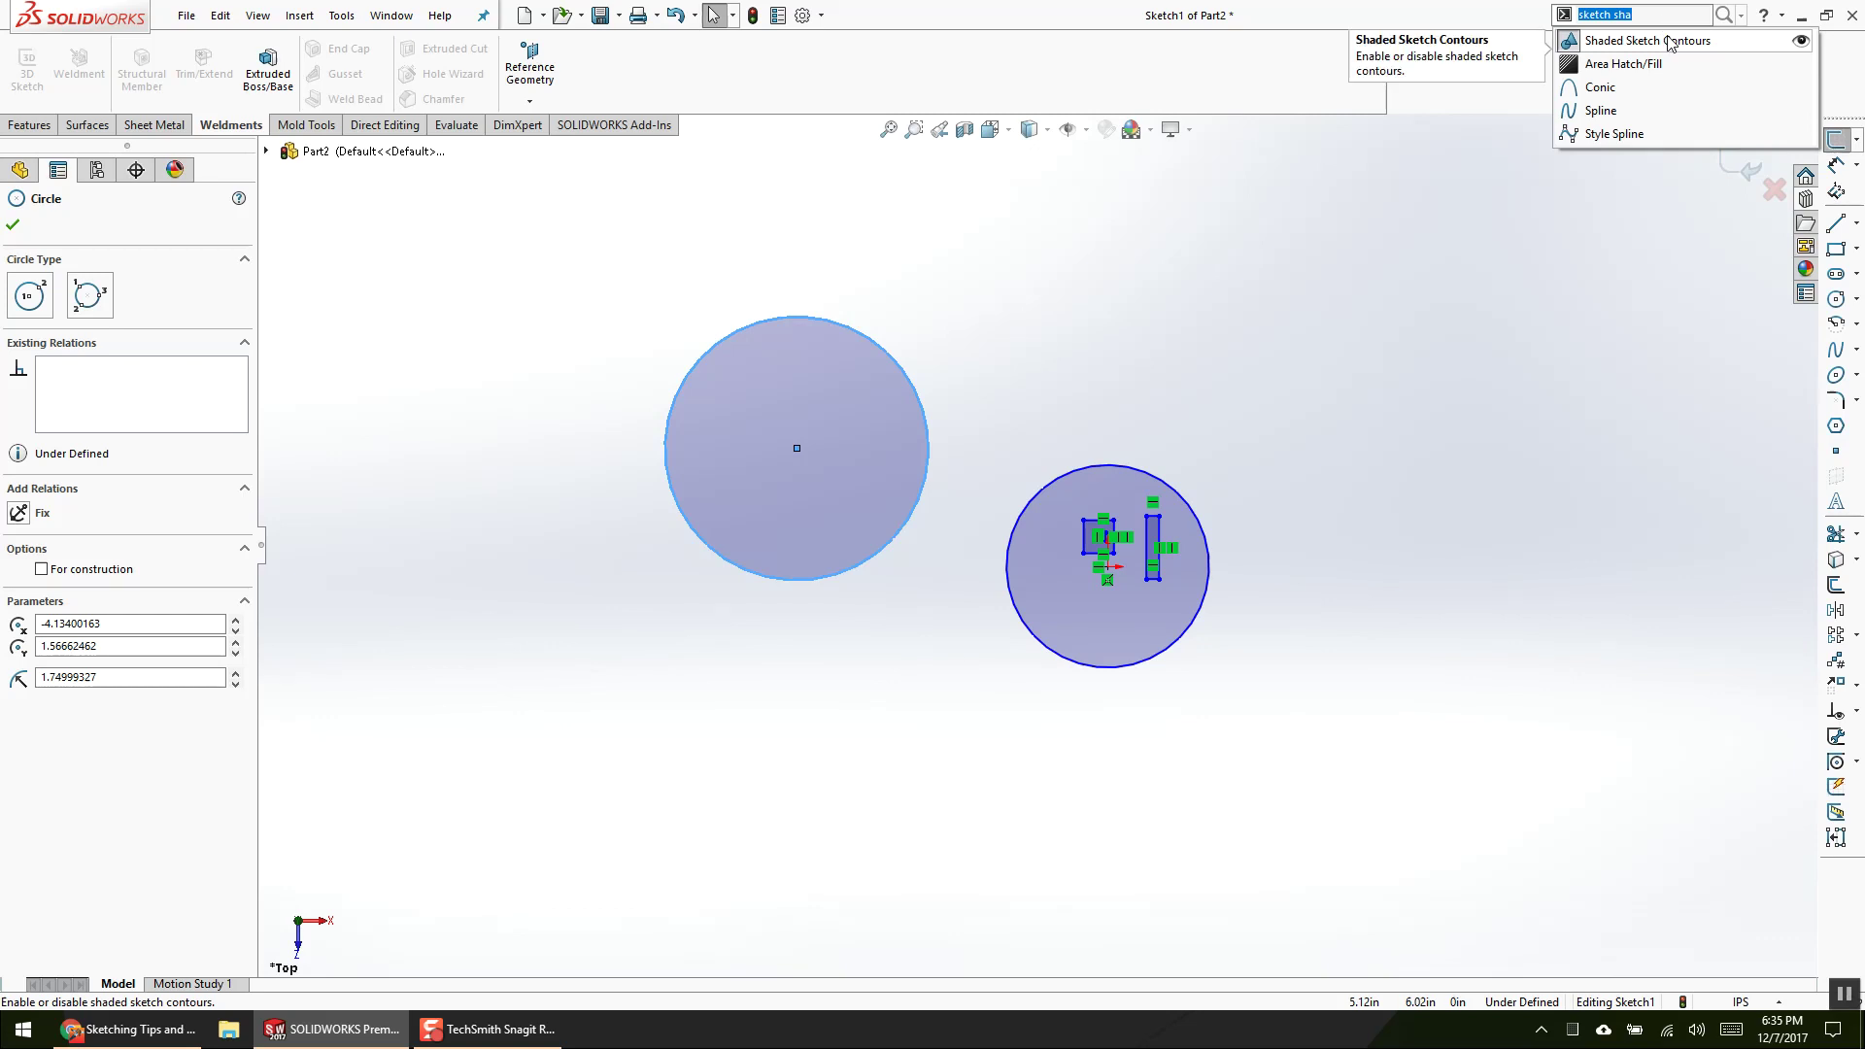
pyautogui.click(1669, 42)
pyautogui.click(1331, 306)
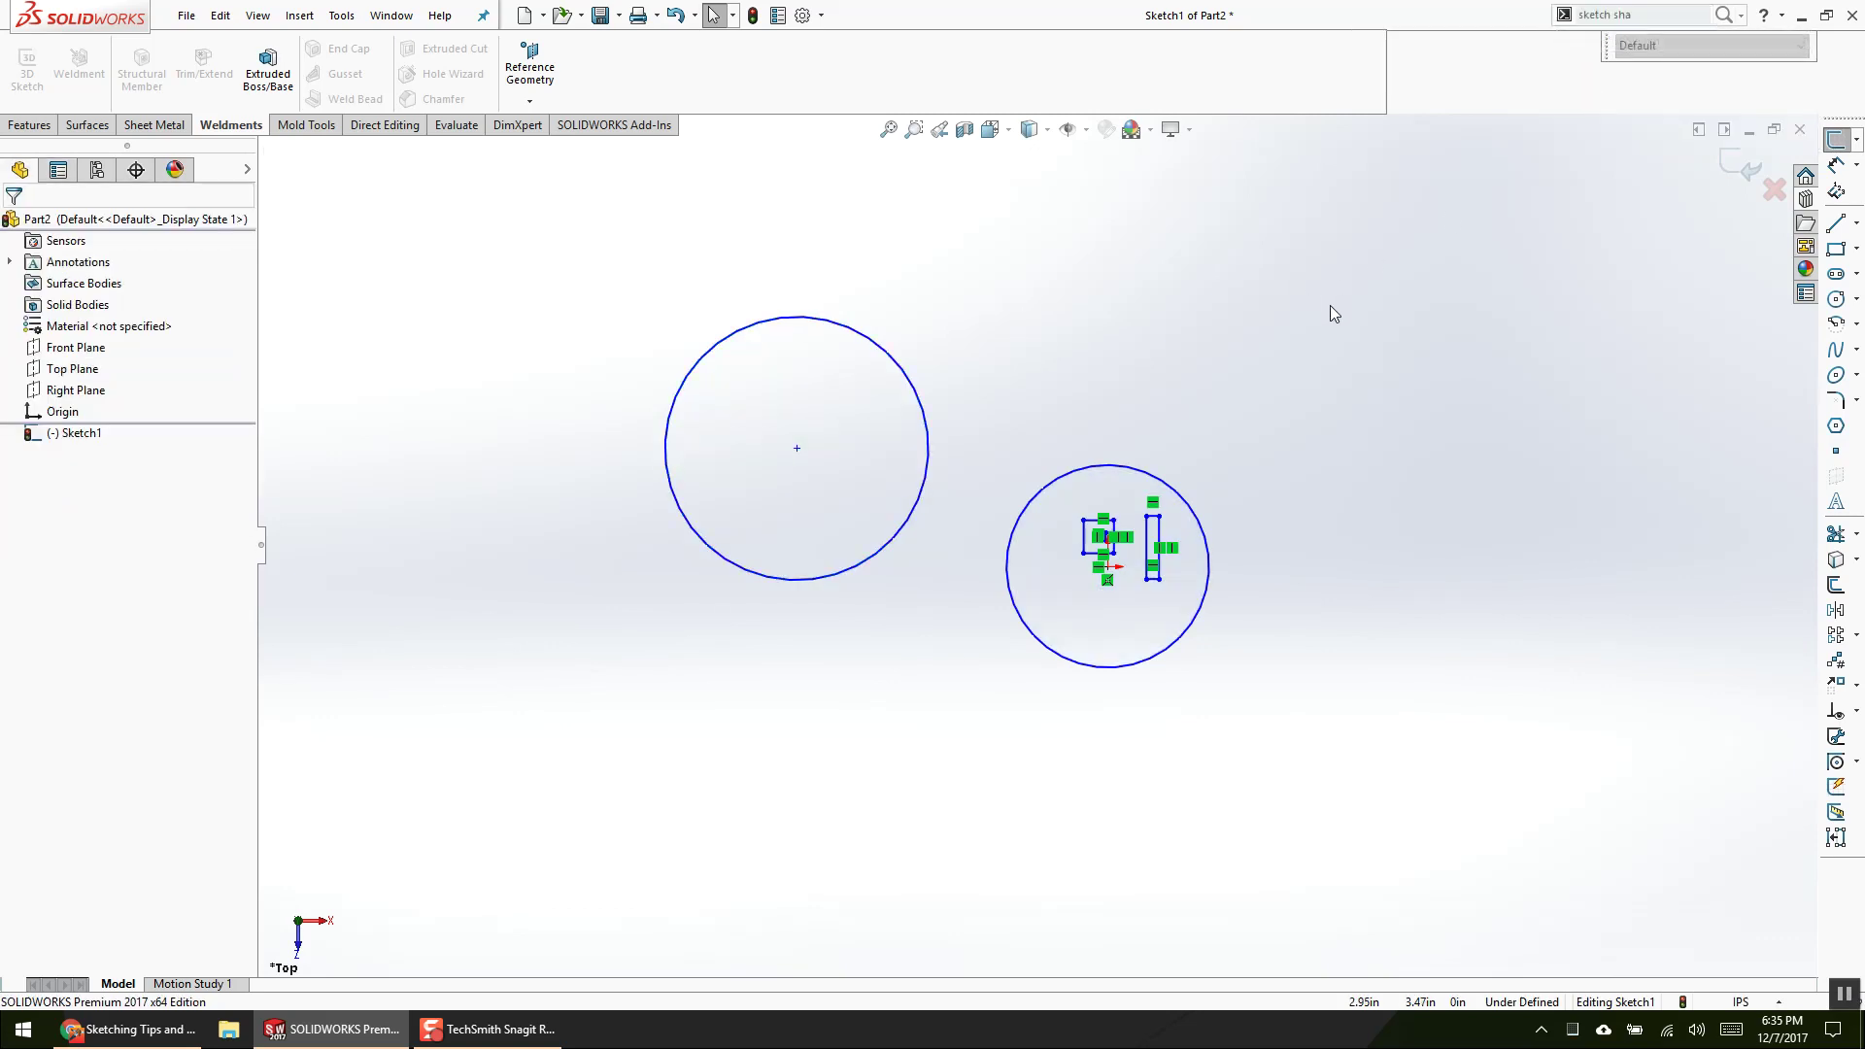
# Step: Box-select the second circle and shift it farther below and away from the origin circle with Move Entities
pyautogui.scroll(2, 1195, 575)
pyautogui.scroll(-3, 1205, 588)
pyautogui.scroll(4, 476, 306)
pyautogui.moveTo(438, 206)
pyautogui.mouseDown()
pyautogui.moveTo(831, 631)
pyautogui.moveTo(942, 680)
pyautogui.mouseUp()
pyautogui.rightClick(942, 680)
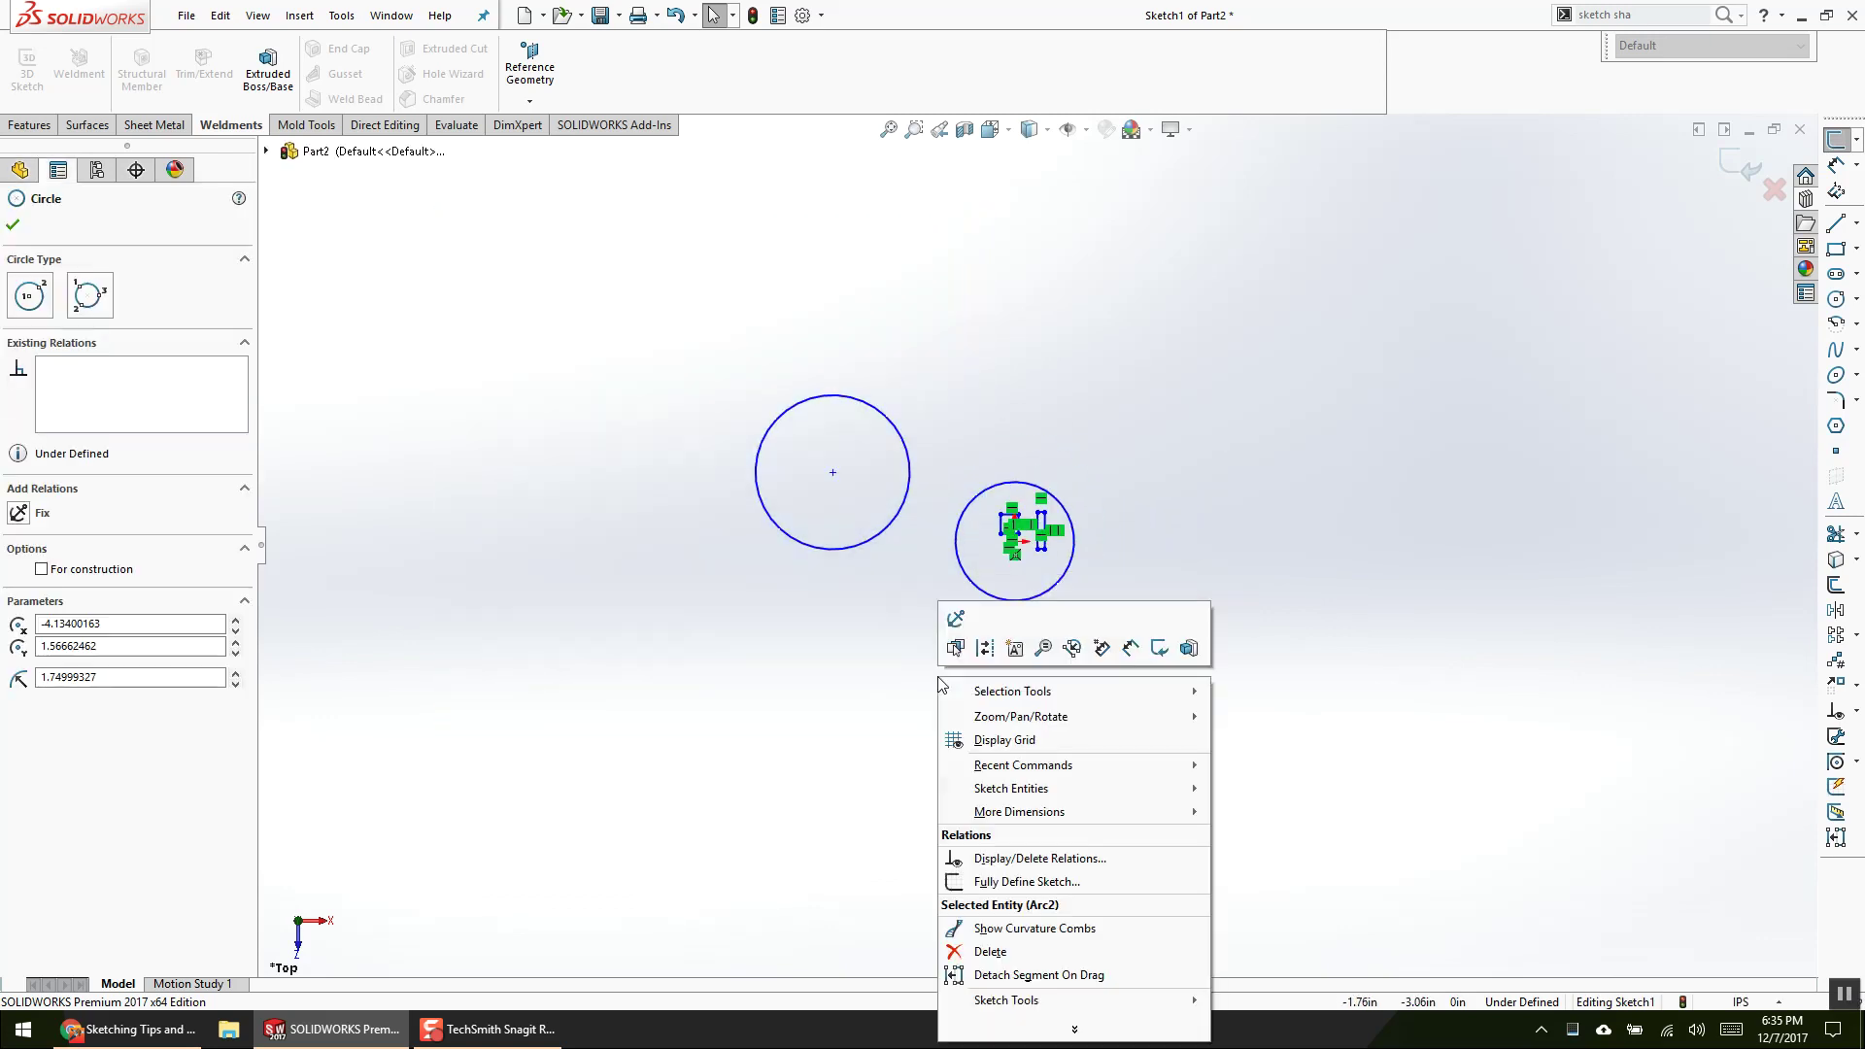
pyautogui.moveTo(1147, 1000)
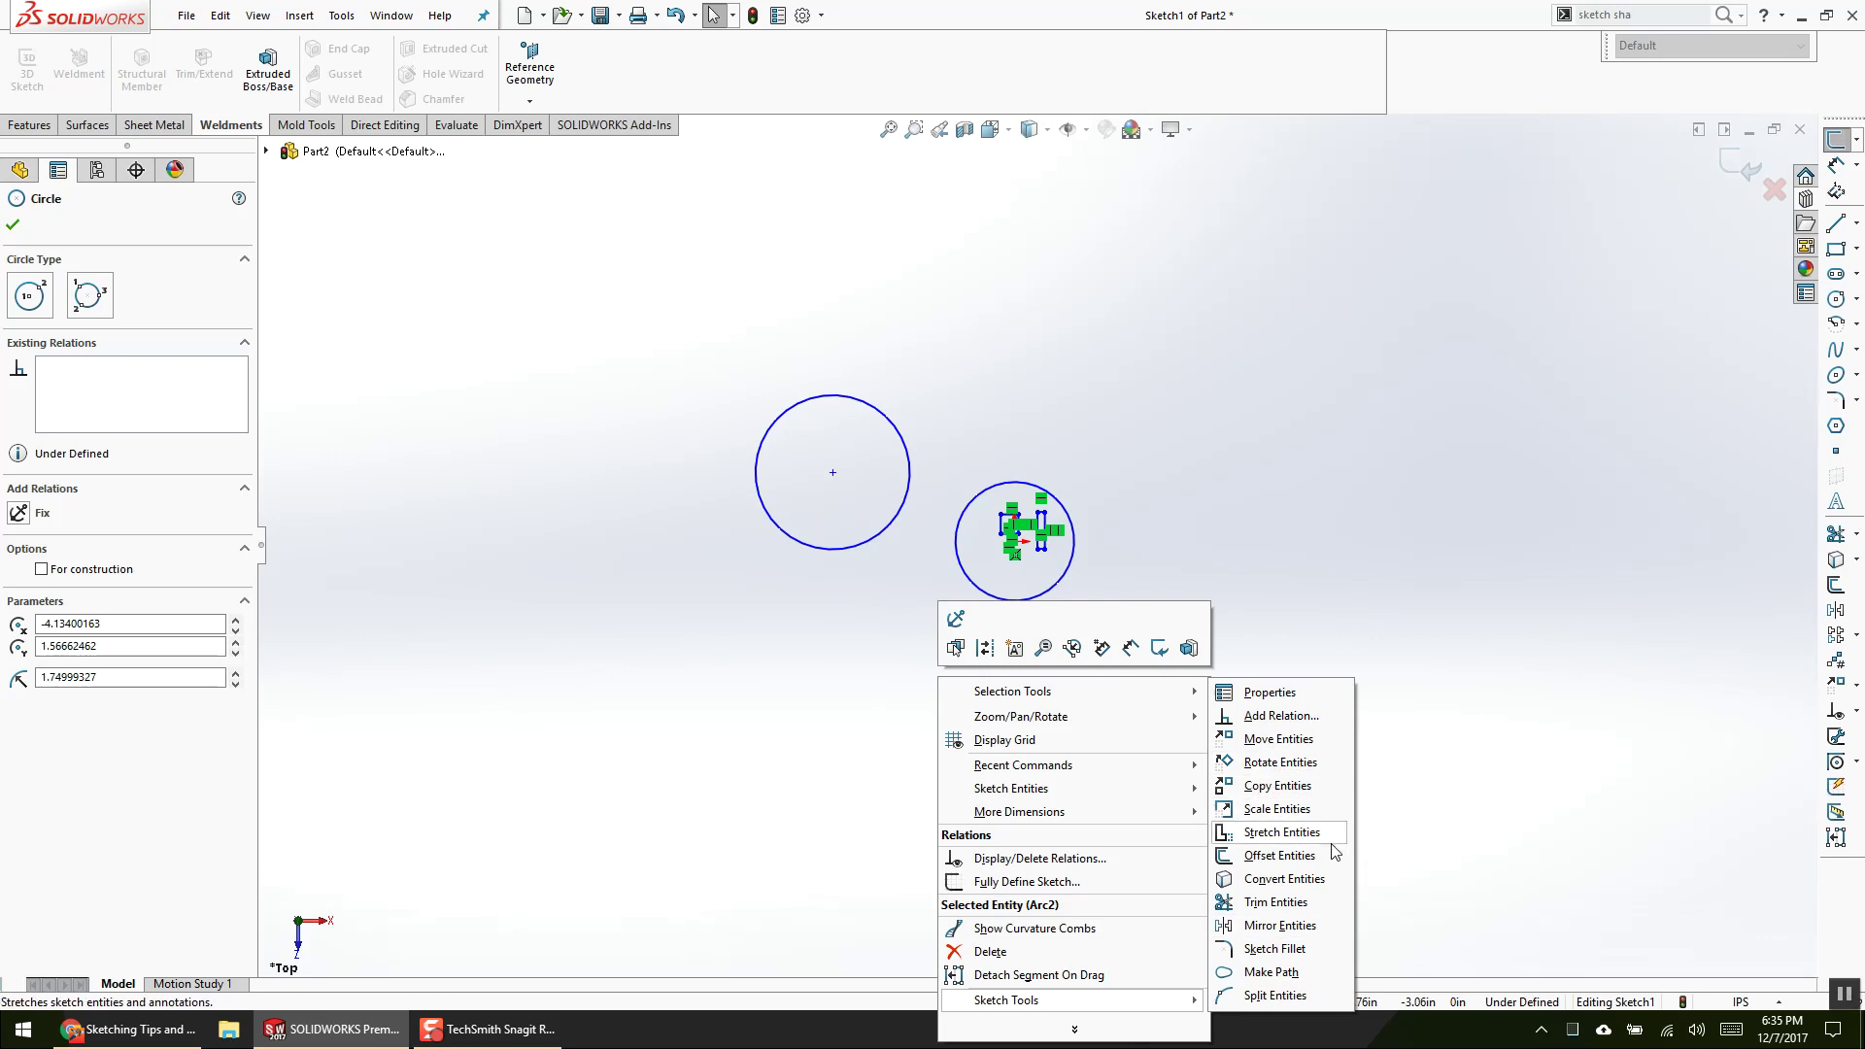
pyautogui.click(1326, 740)
pyautogui.click(1095, 297)
pyautogui.click(686, 561)
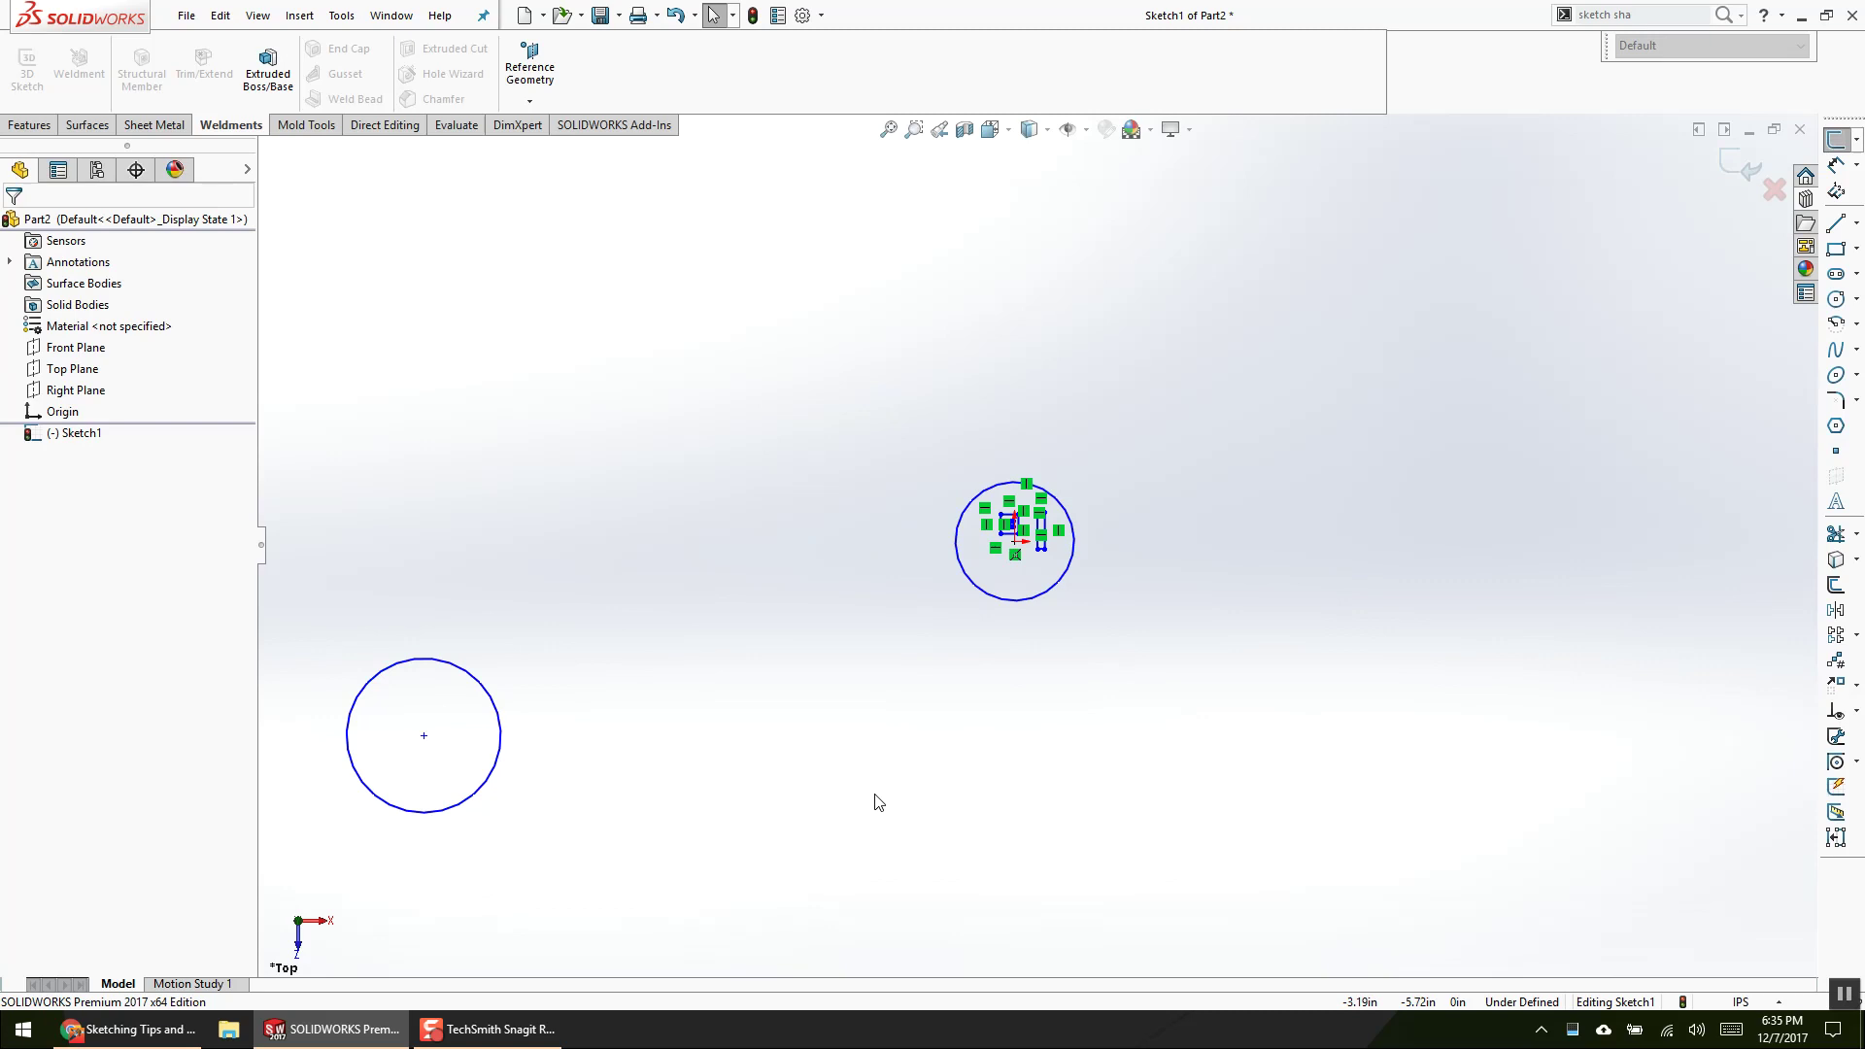
# Step: Delete the second circle and the three rectangles inside the origin circle
pyautogui.scroll(1, 916, 766)
pyautogui.keyDown('ctrl'); pyautogui.moveTo(818, 748); pyautogui.dragTo(931, 701, button='middle'); pyautogui.keyUp('ctrl')
pyautogui.moveTo(810, 864); pyautogui.dragTo(429, 452)
pyautogui.press('Delete')
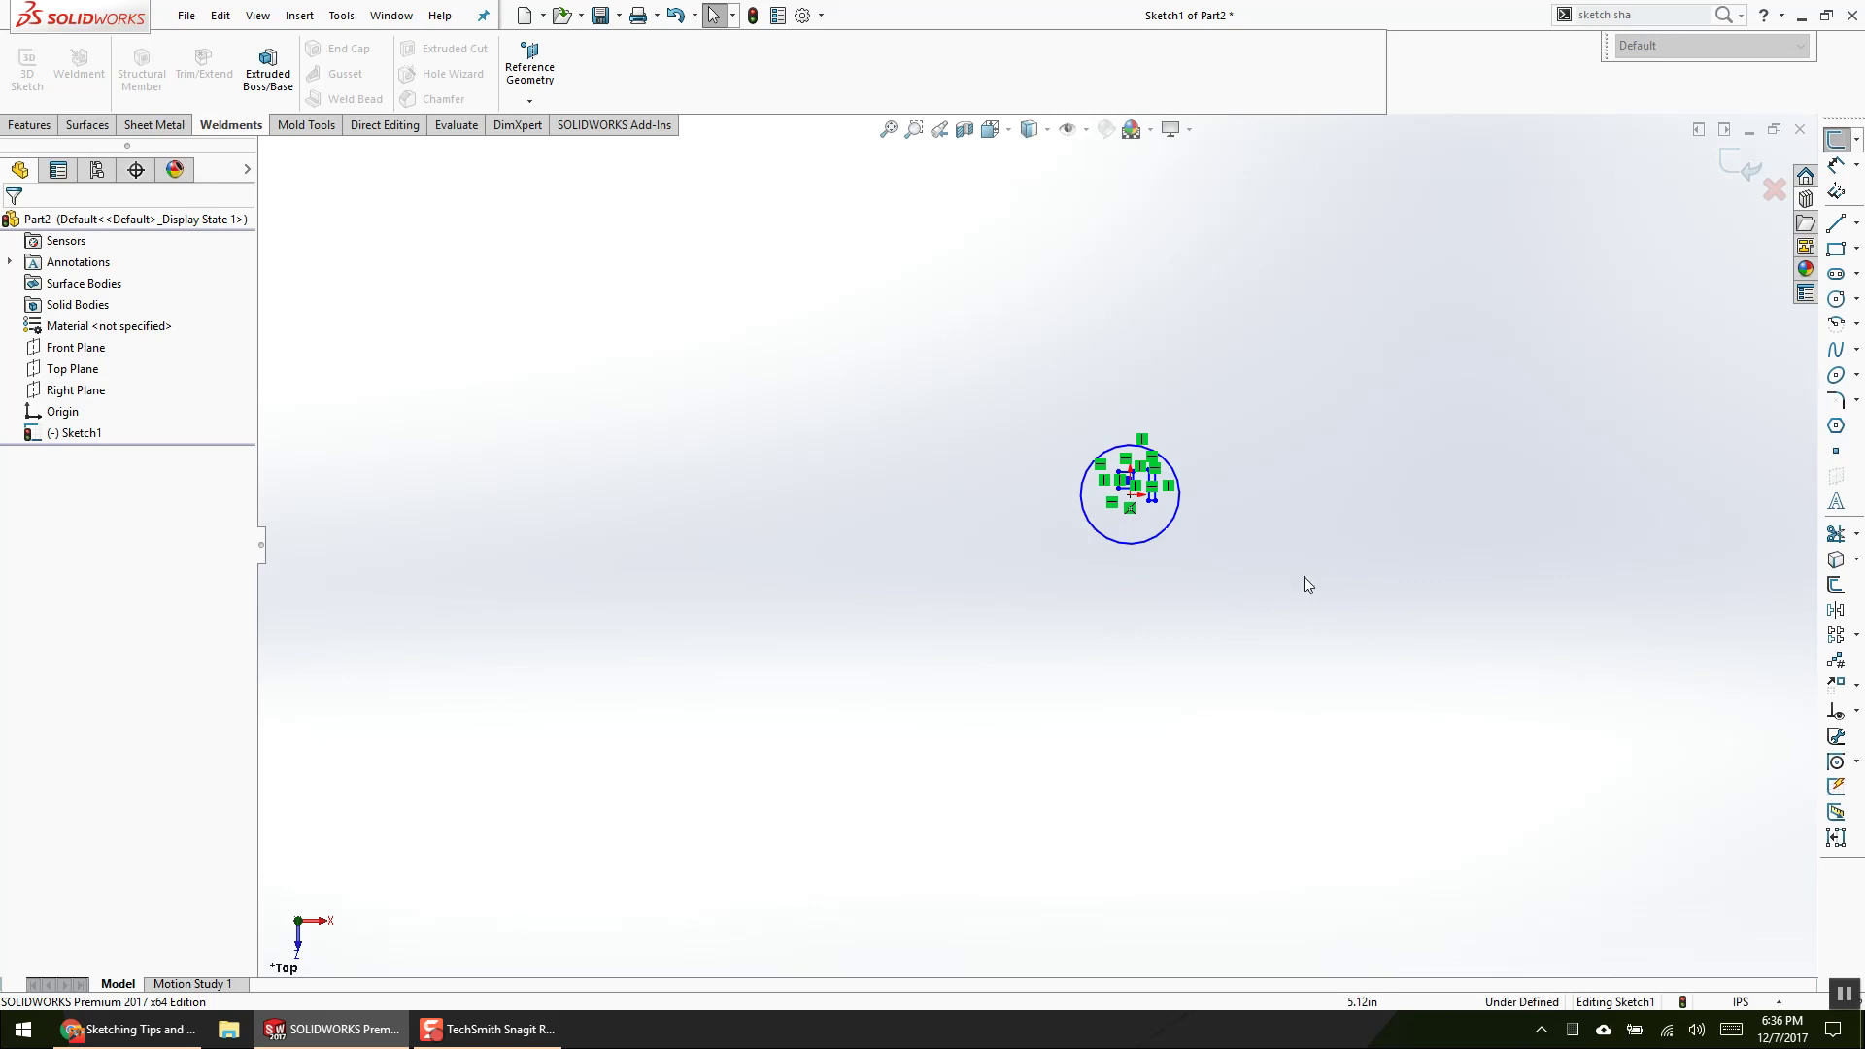
pyautogui.scroll(-6, 960, 457)
pyautogui.moveTo(867, 581); pyautogui.dragTo(515, 295)
pyautogui.press('Delete')
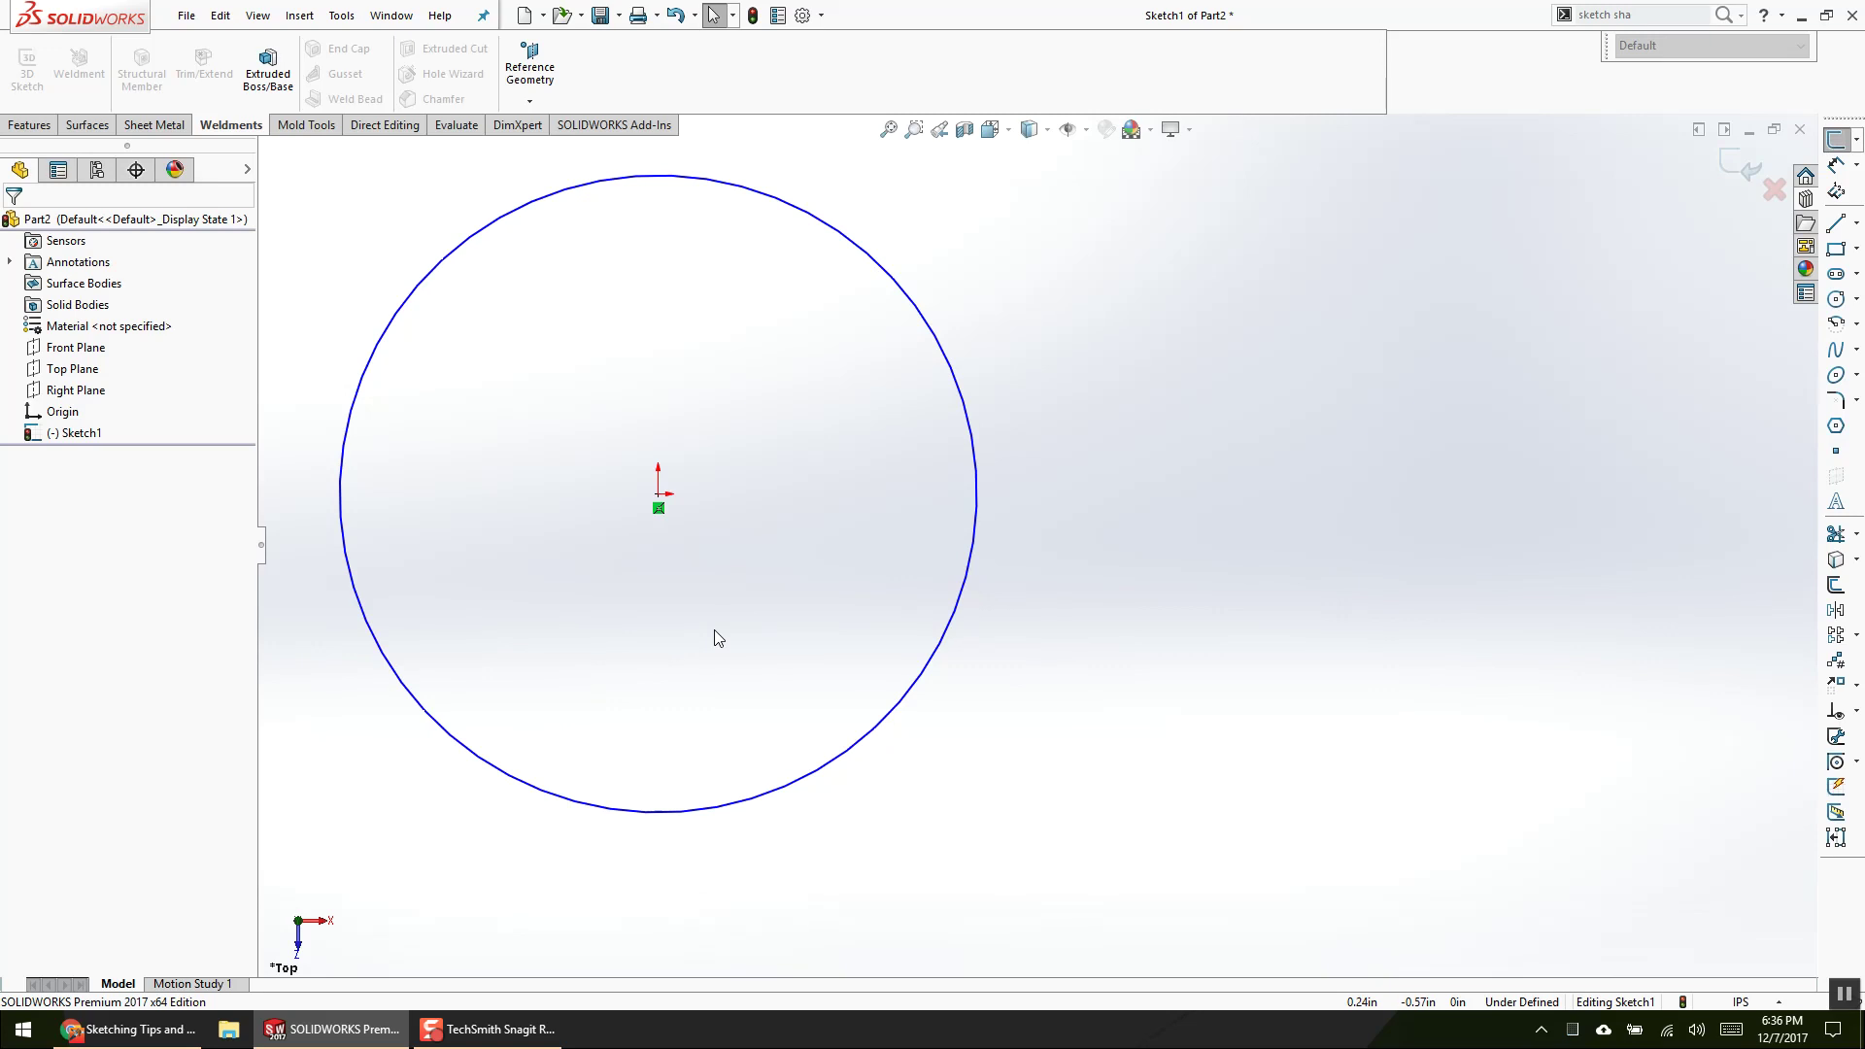
# Step: Dimension the origin circle's diameter as 3 in
pyautogui.scroll(4, 714, 630)
pyautogui.moveTo(532, 493); pyautogui.dragTo(537, 427, button='right')
pyautogui.click(930, 388)
pyautogui.click(1097, 300)
pyautogui.write('3')
pyautogui.press('Return')
# Step: Start a Boss-Extrude of the circle with the Mid Plane end condition and pull its depth to about 8.57 in
pyautogui.moveTo(1097, 300); pyautogui.dragTo(1078, 618, button='right')
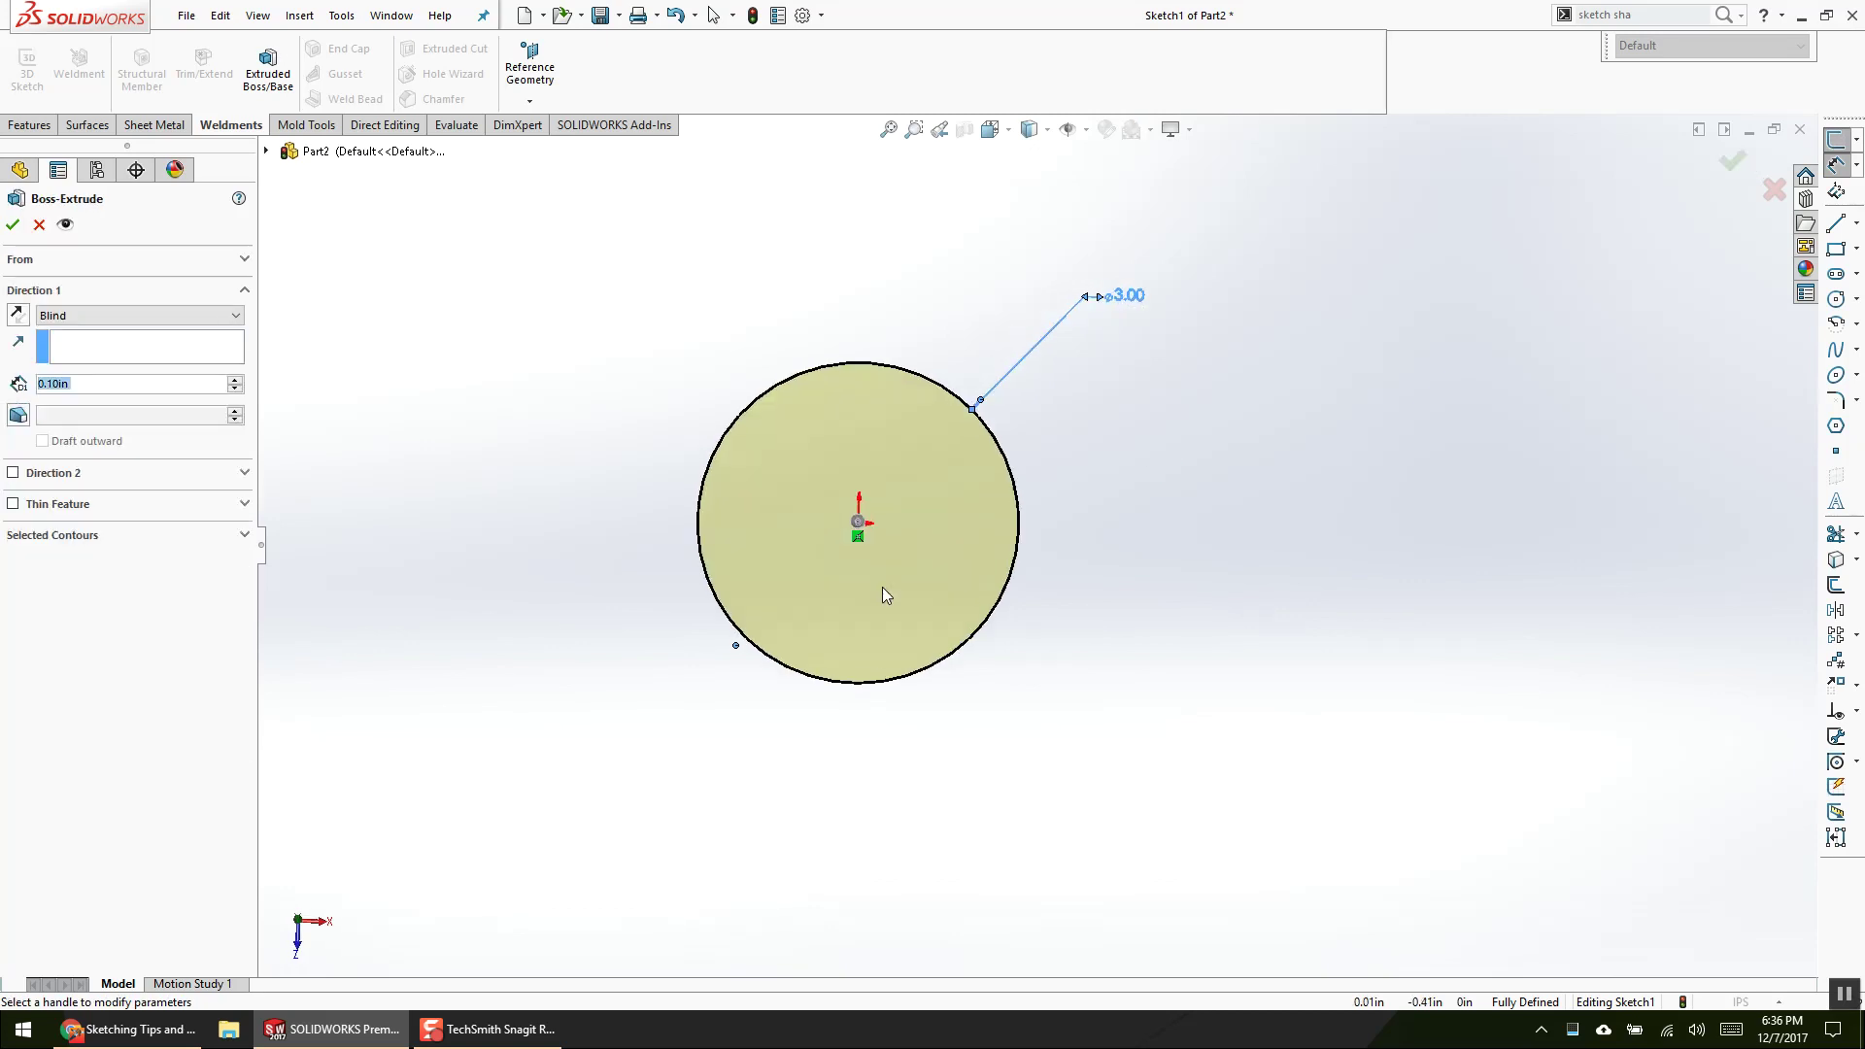
pyautogui.click(237, 317)
pyautogui.click(123, 399)
pyautogui.click(119, 317)
pyautogui.click(97, 396)
pyautogui.scroll(3, 1005, 539)
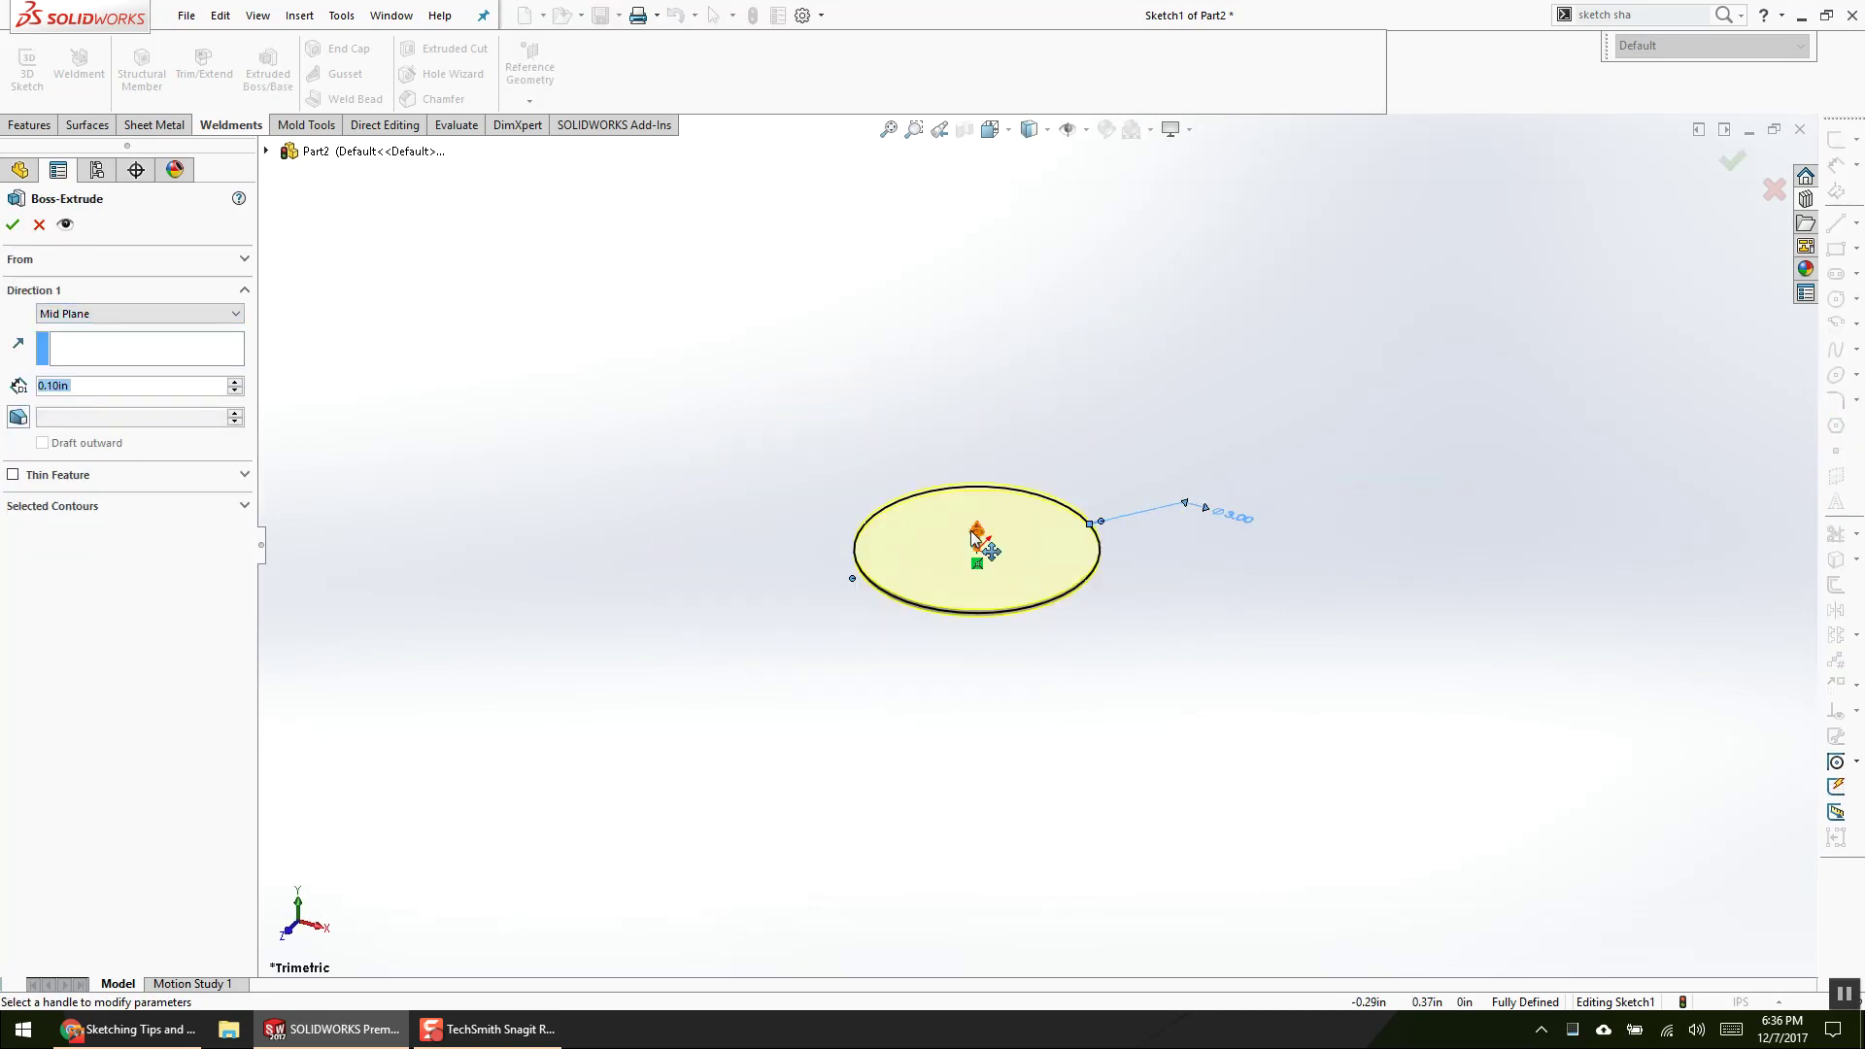
pyautogui.moveTo(975, 538); pyautogui.dragTo(977, 234)
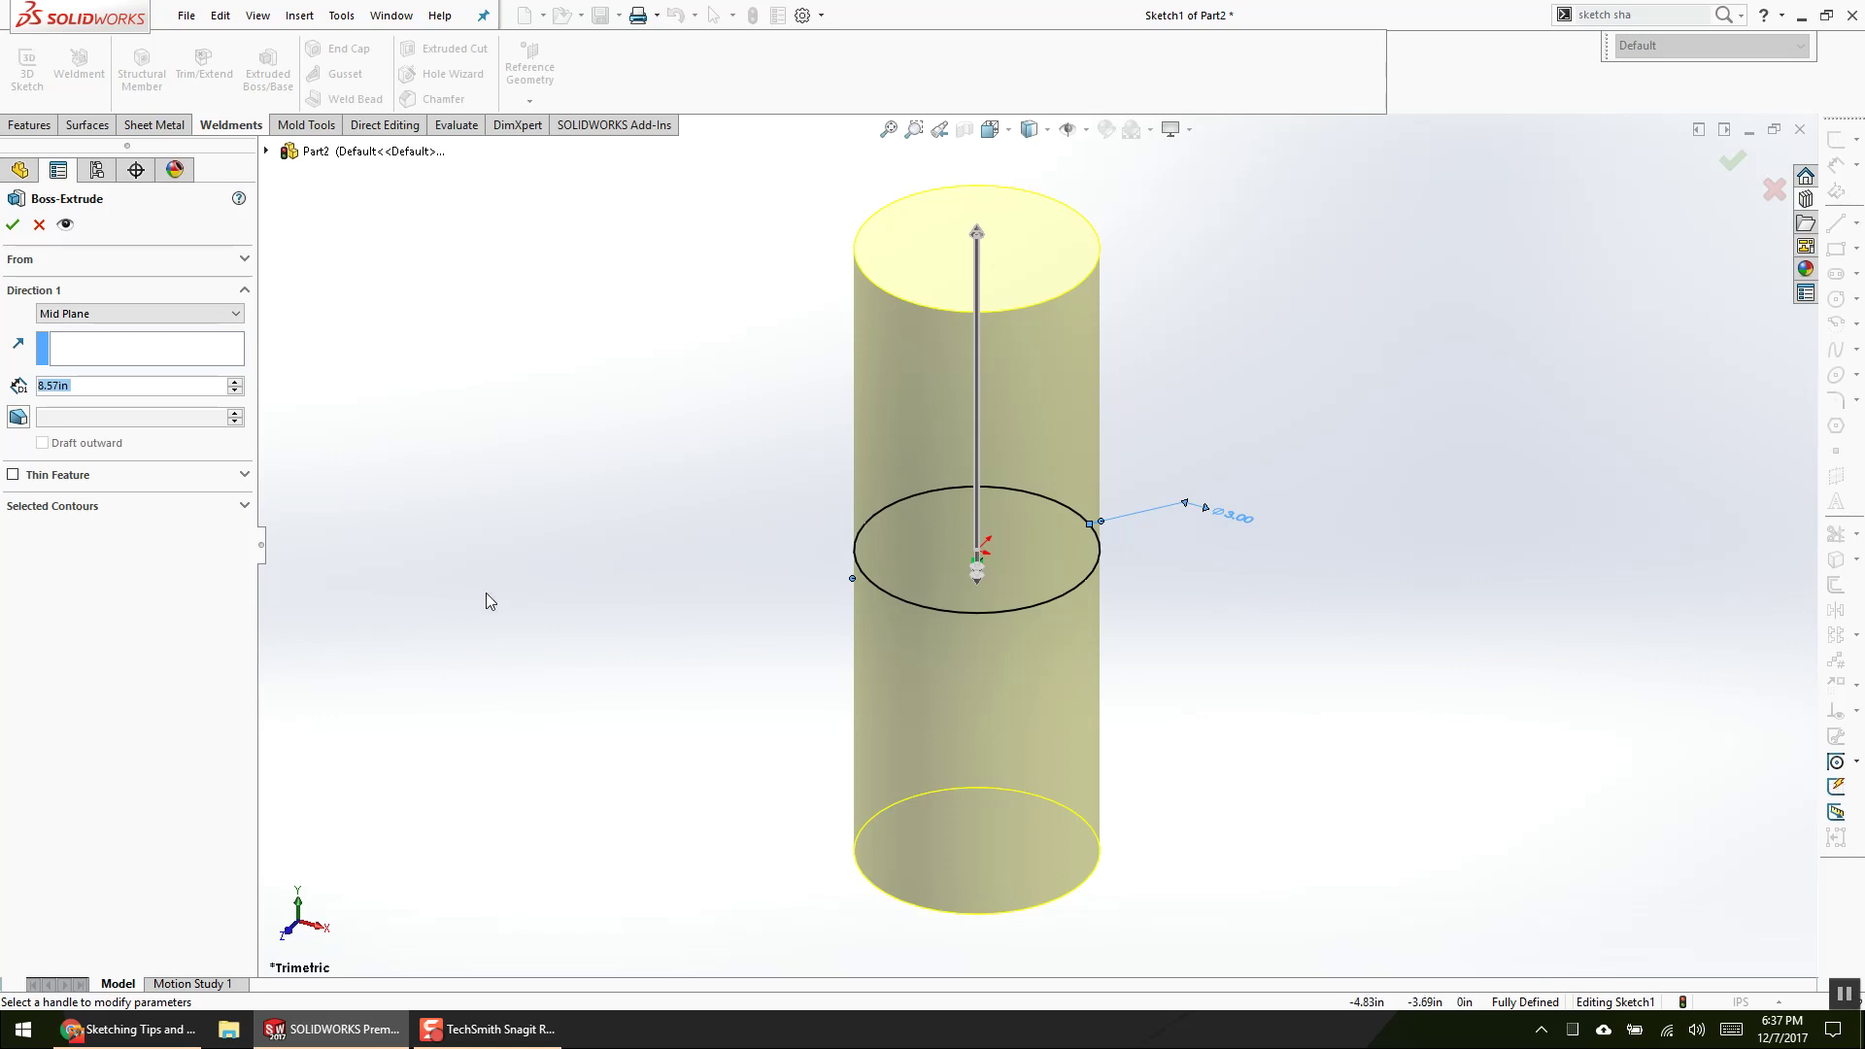
# Step: Make the extrusion a one-direction thin feature with a 0.125 in wall directed inward
pyautogui.click(14, 475)
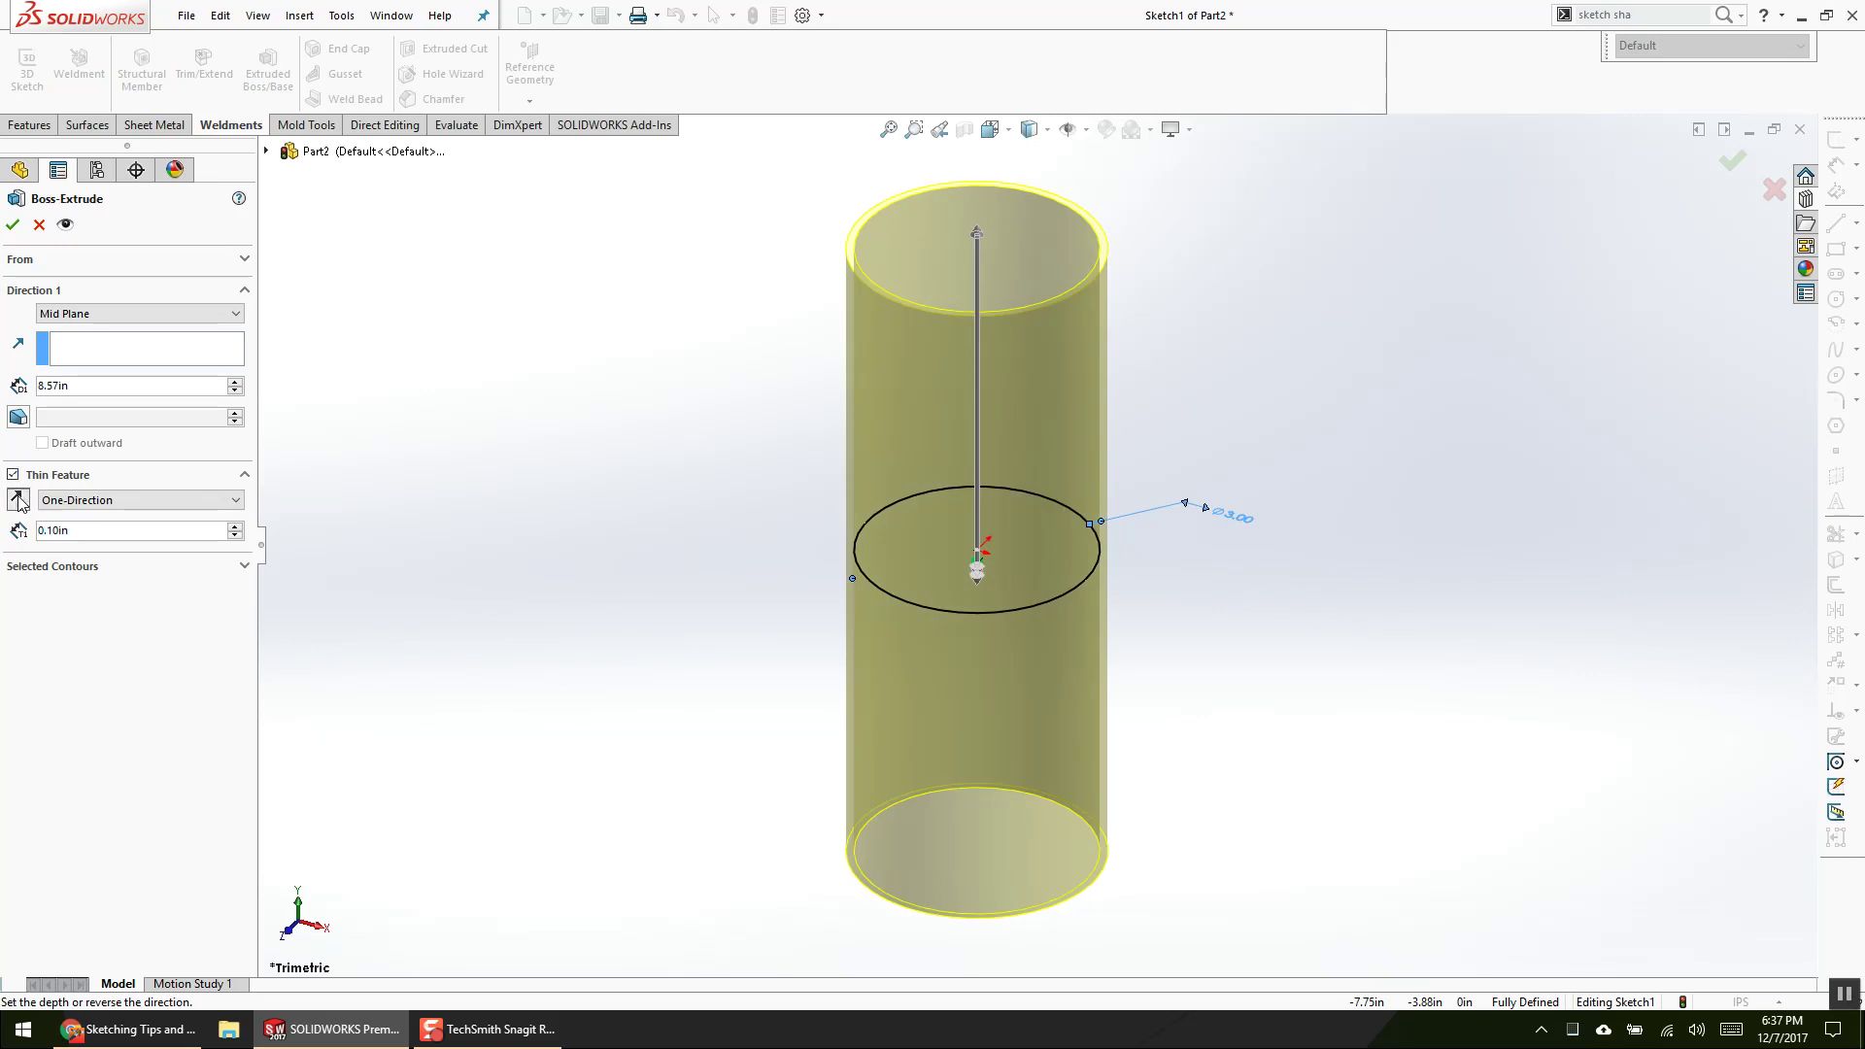
pyautogui.click(17, 500)
pyautogui.doubleClick(117, 530)
pyautogui.write('.125')
pyautogui.press('Return')
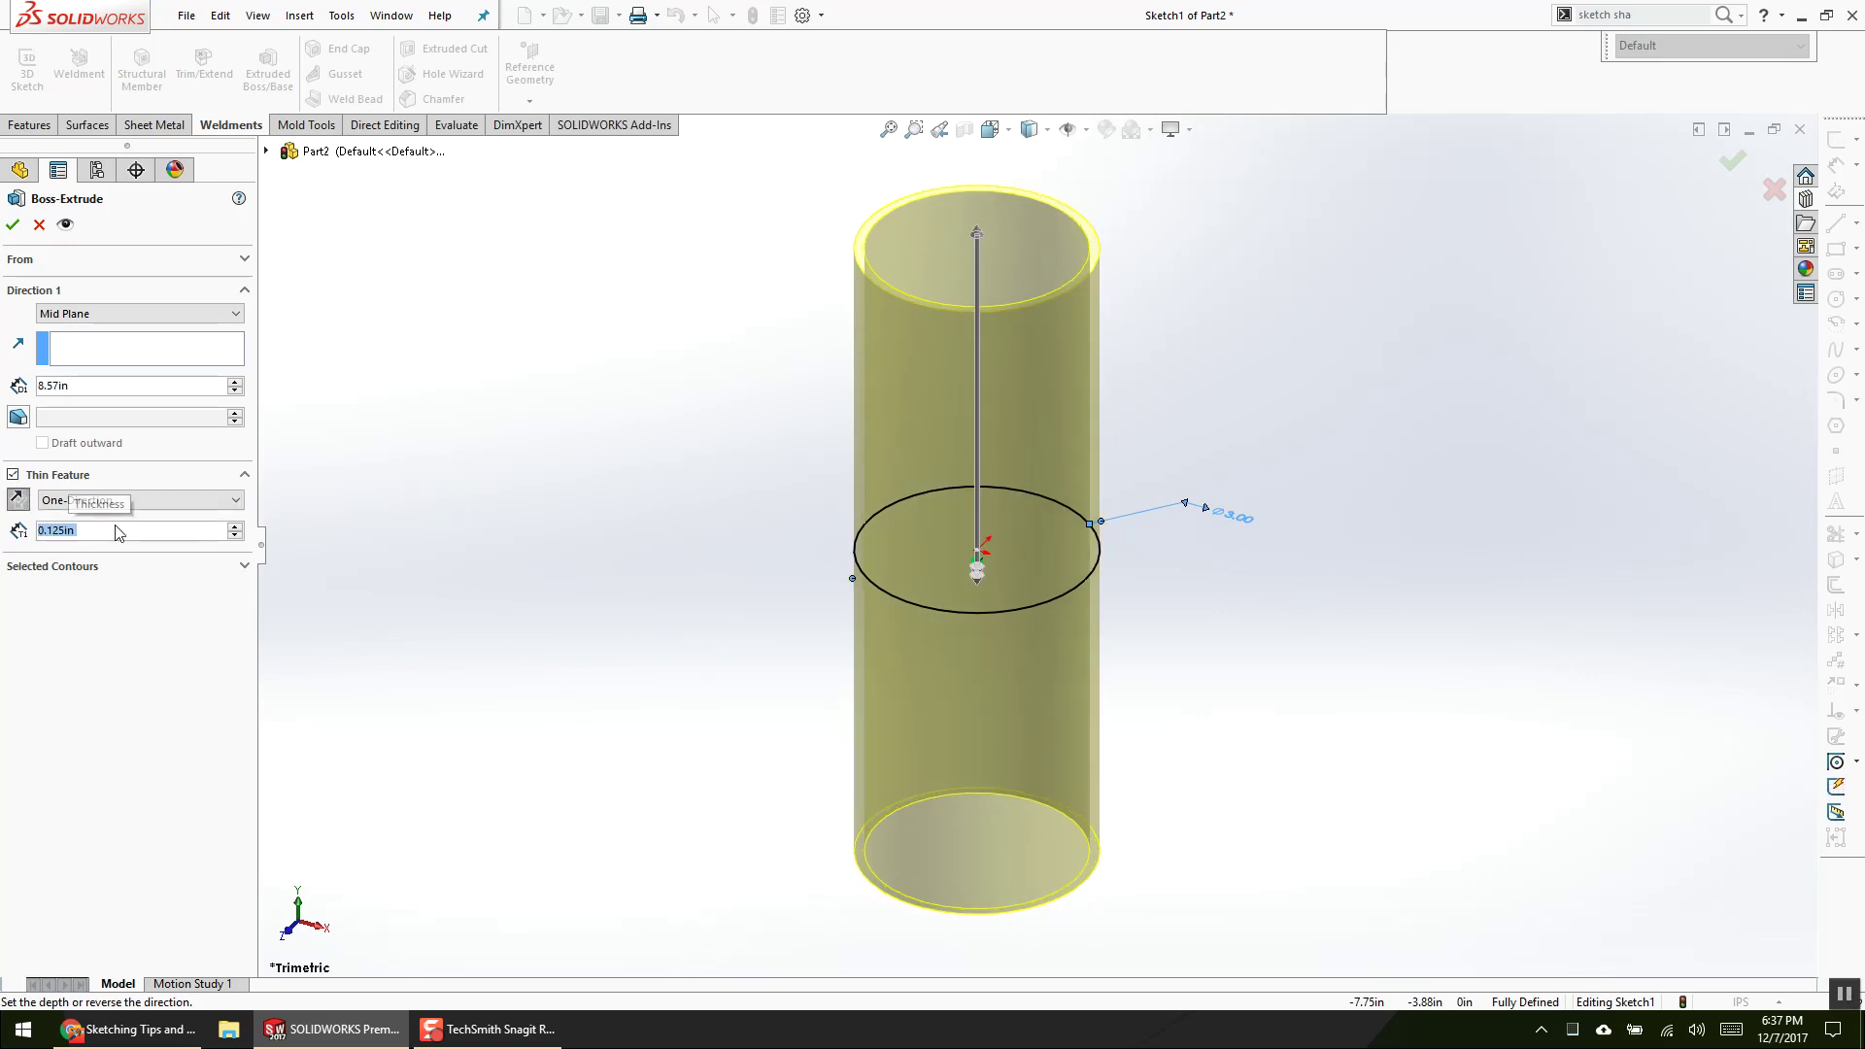
# Step: Set the extrusion depth to 32 in and finish the thin-walled tube
pyautogui.click(136, 387)
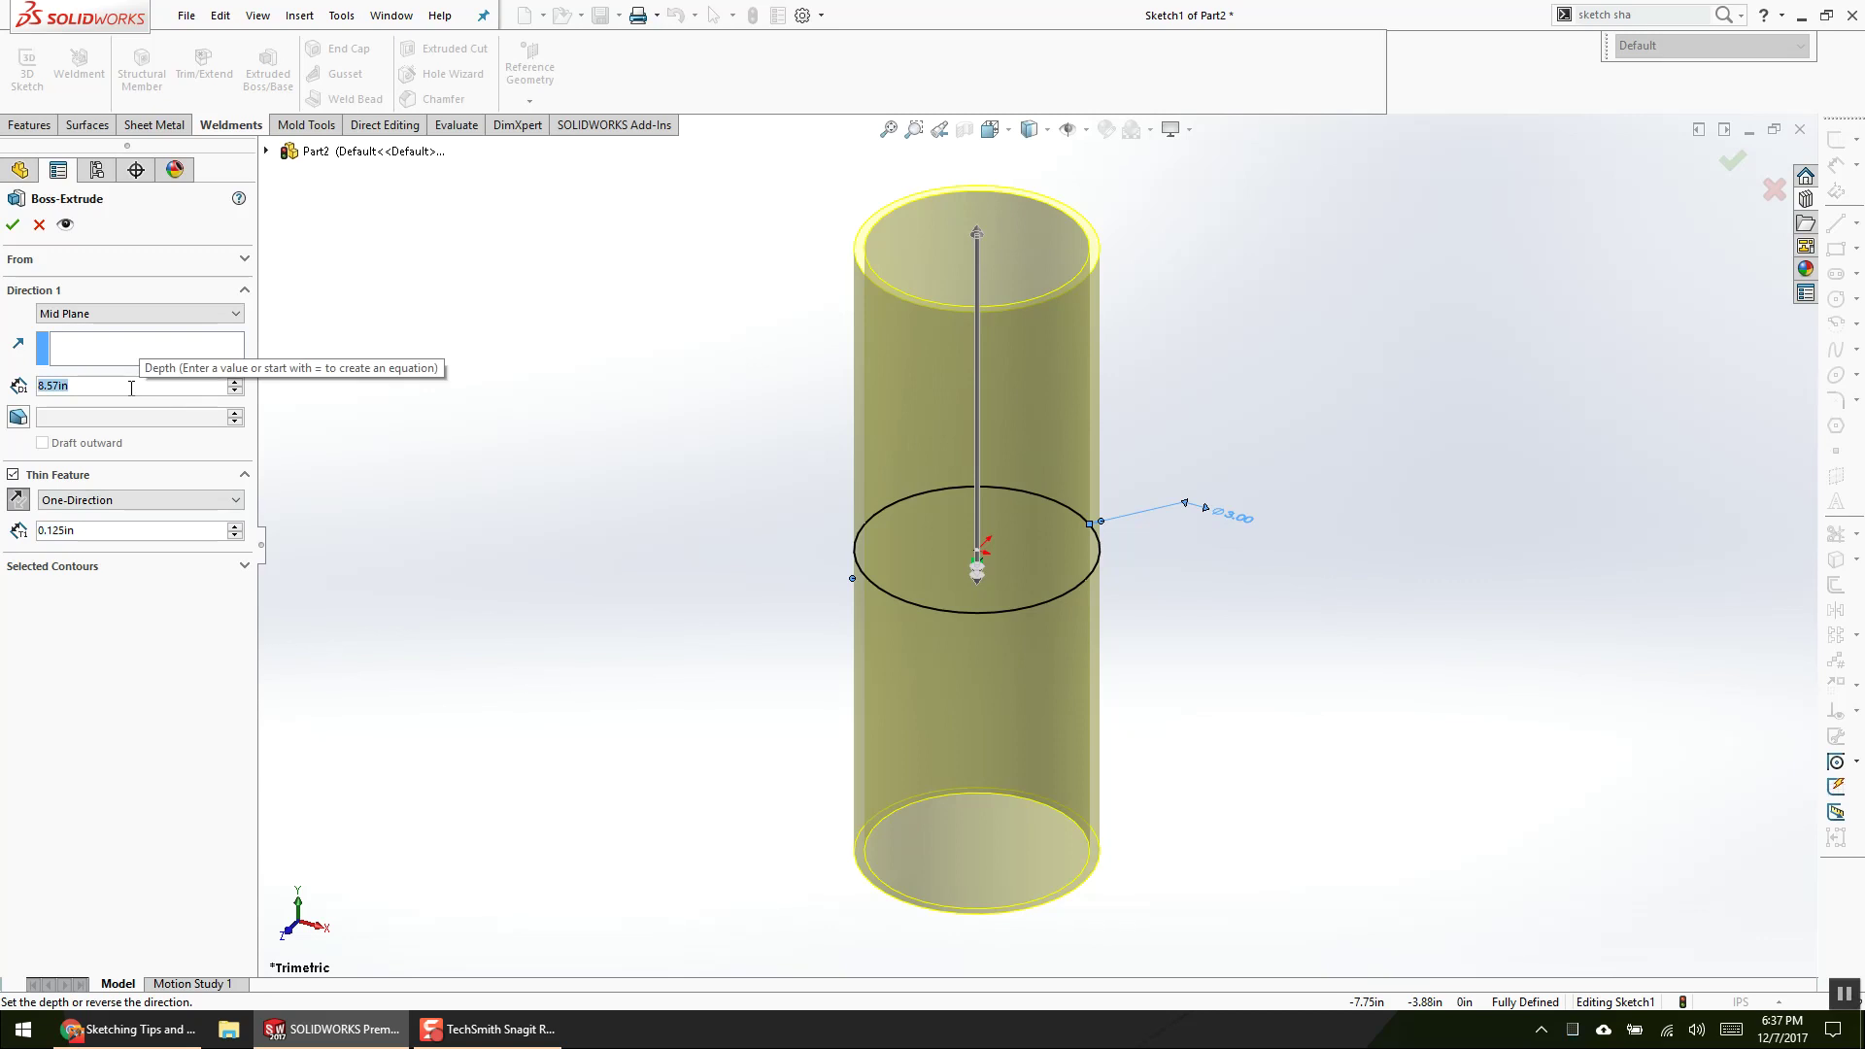
pyautogui.write('32')
pyautogui.press('Return')
pyautogui.press('Return')
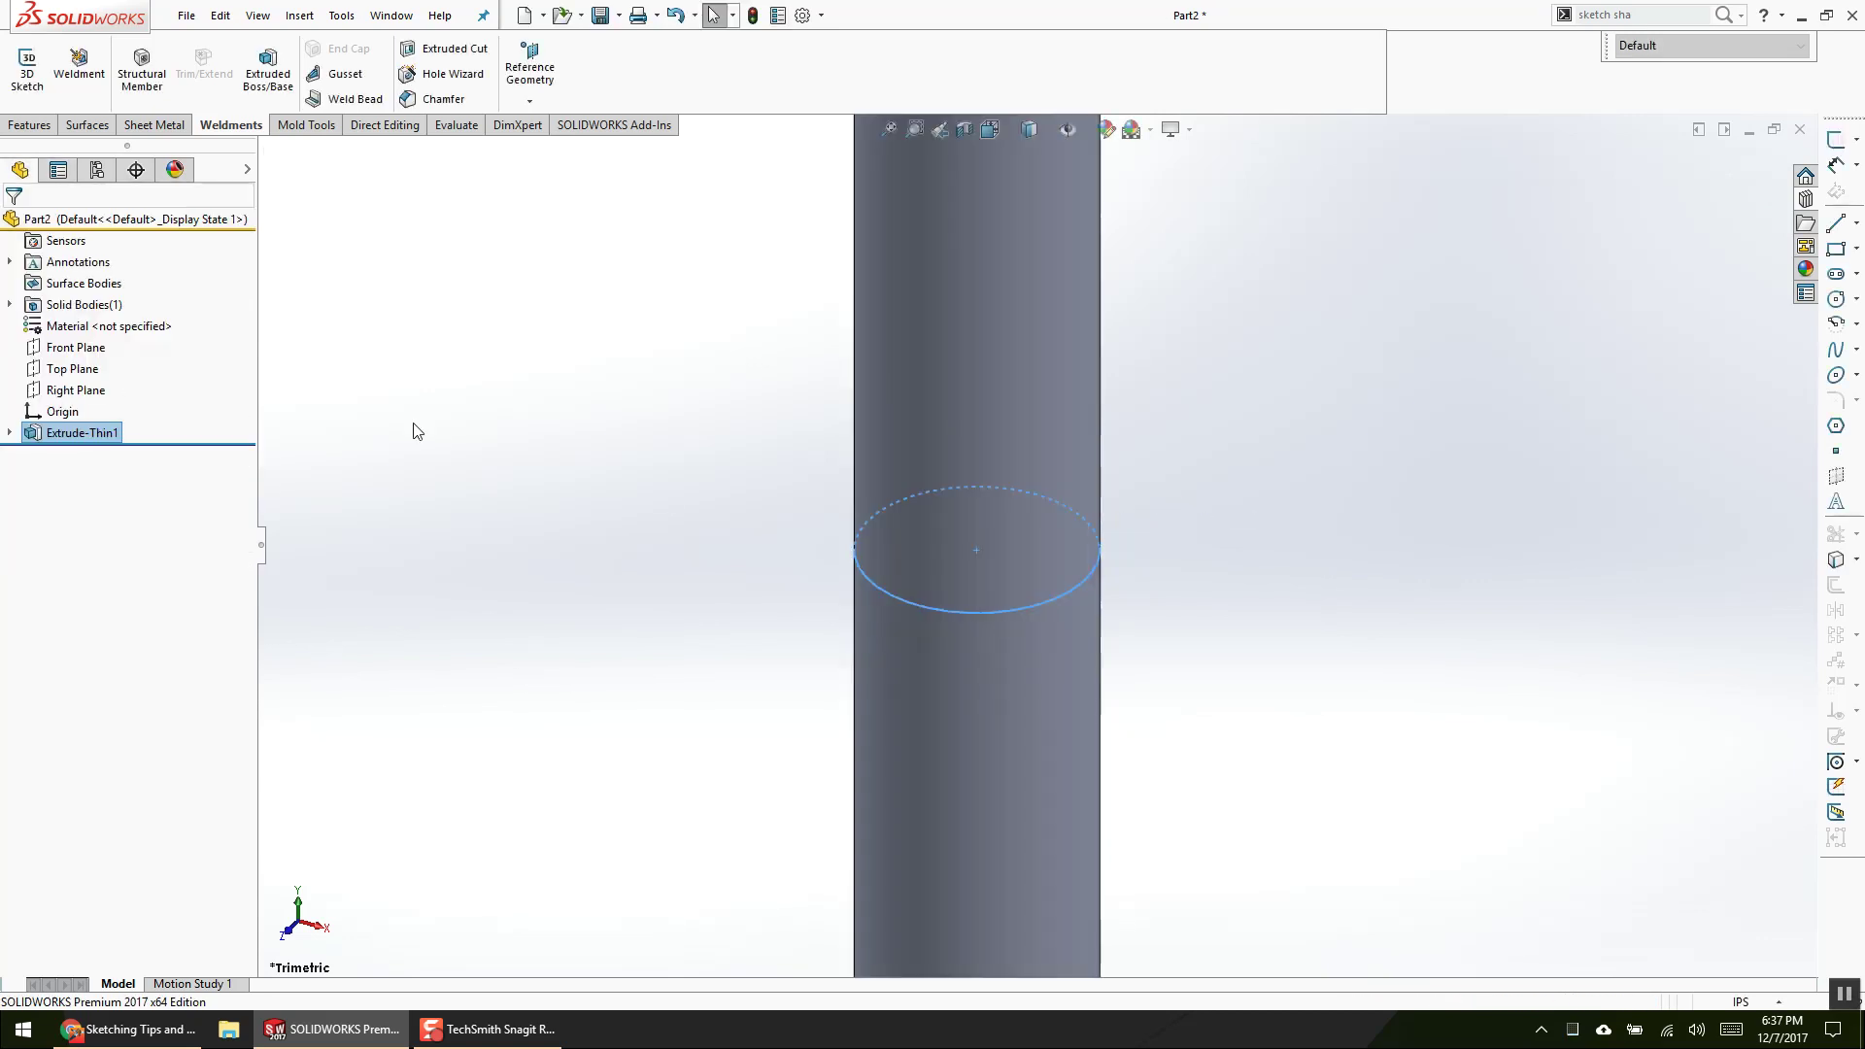
# Step: Save the thin-walled tube part to the Desktop as Table Leg
pyautogui.scroll(5, 729, 476)
pyautogui.hotkey('ctrl', 's')
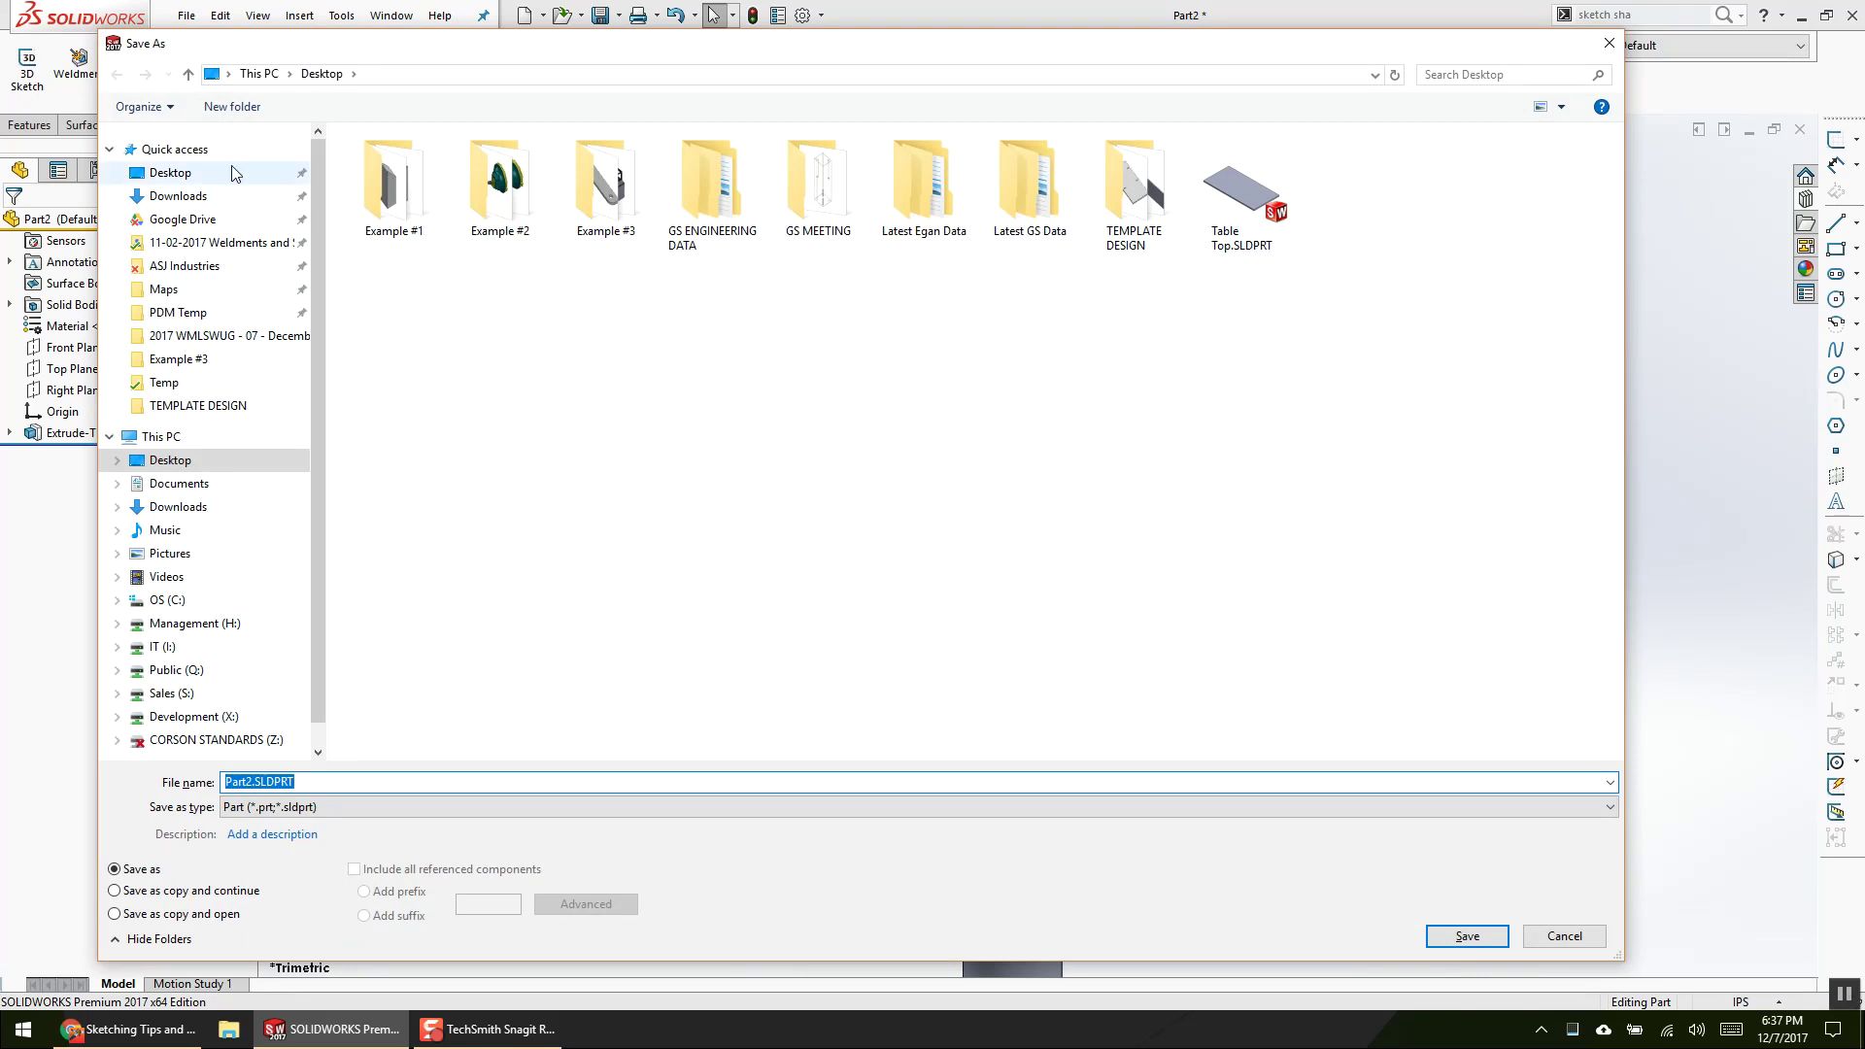
pyautogui.click(367, 781)
pyautogui.click(1272, 226)
pyautogui.click(333, 779)
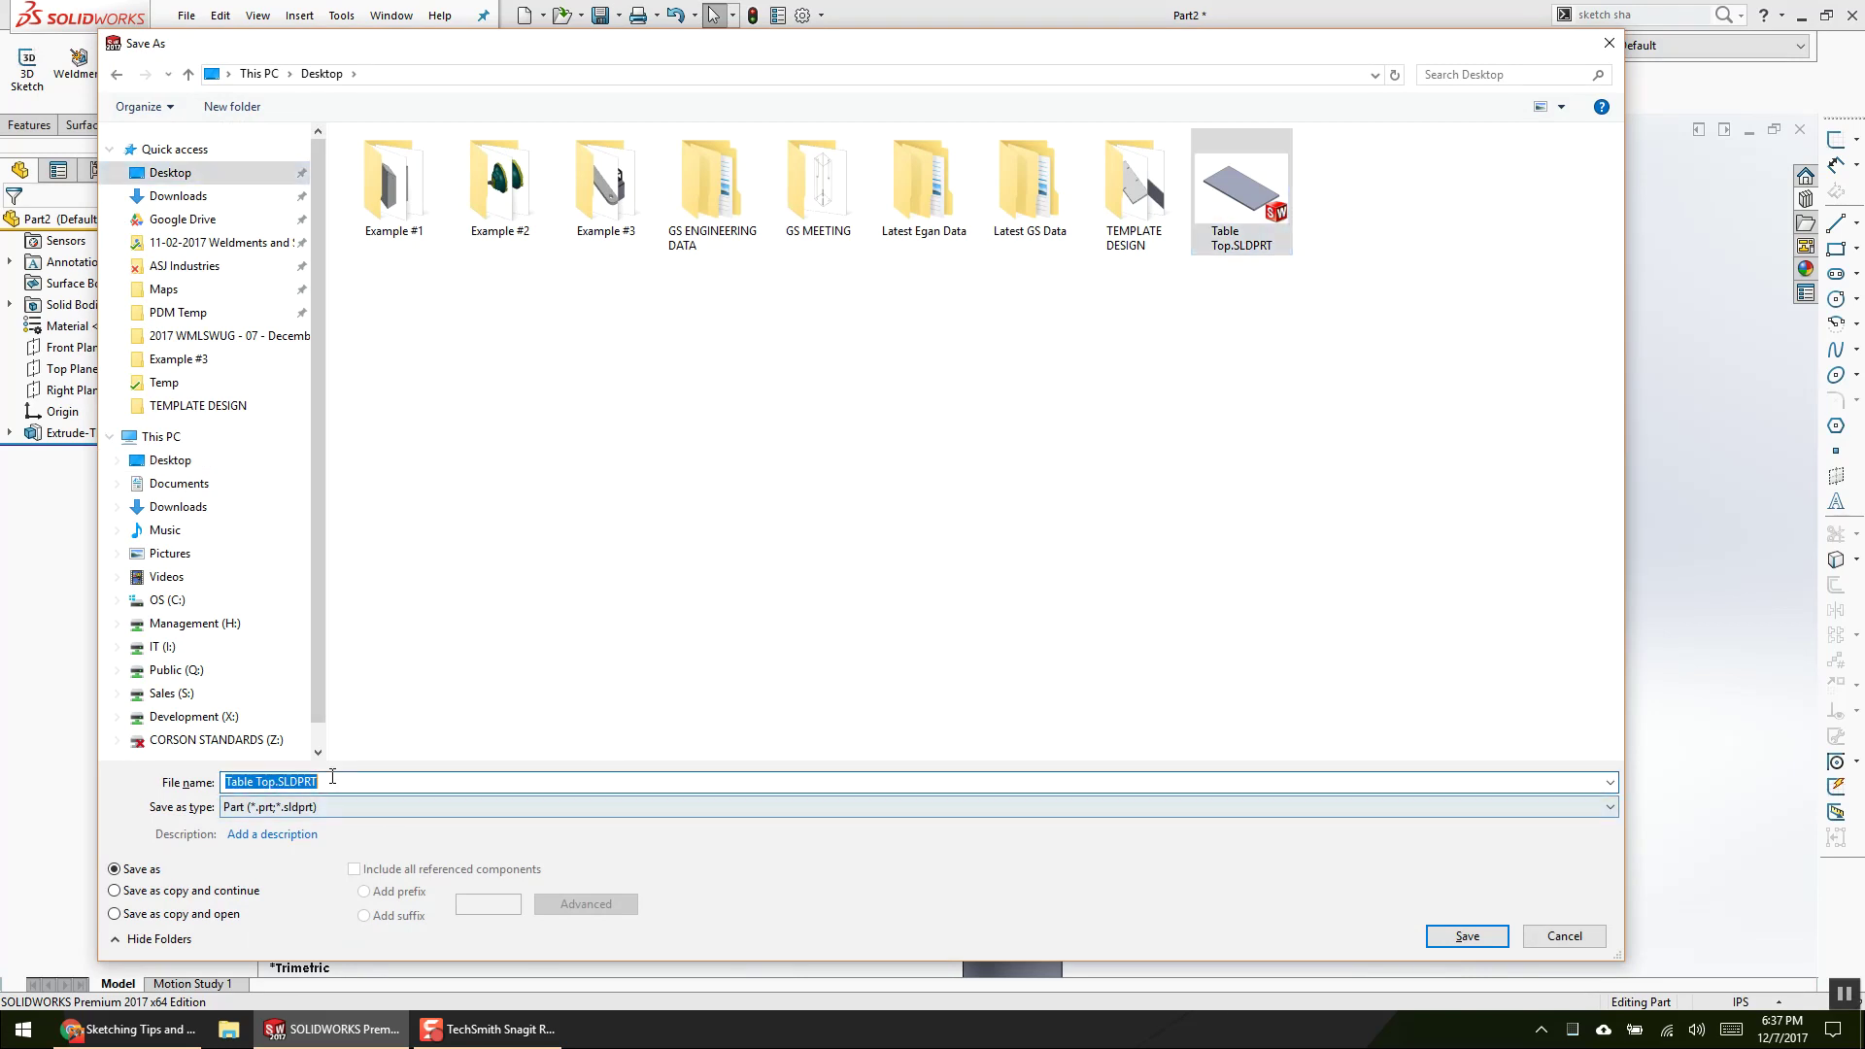
pyautogui.write('Table Leg')
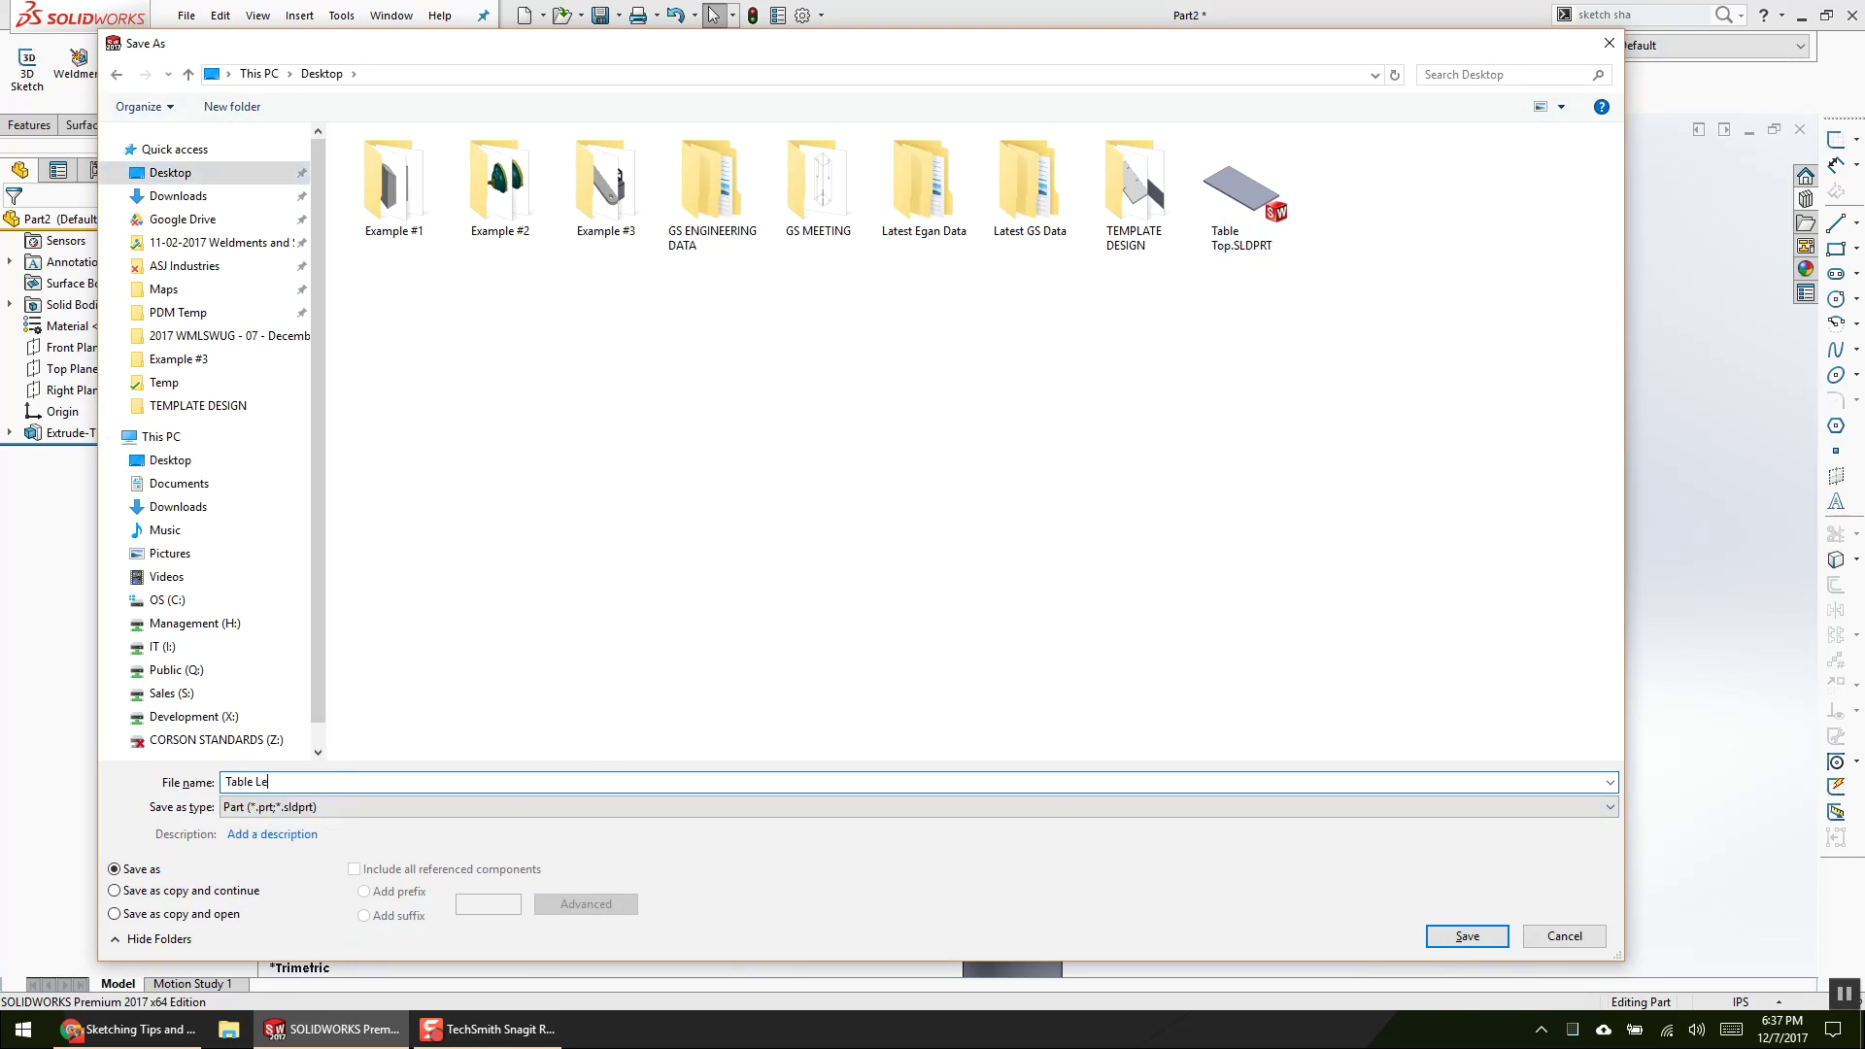
pyautogui.press('Return')
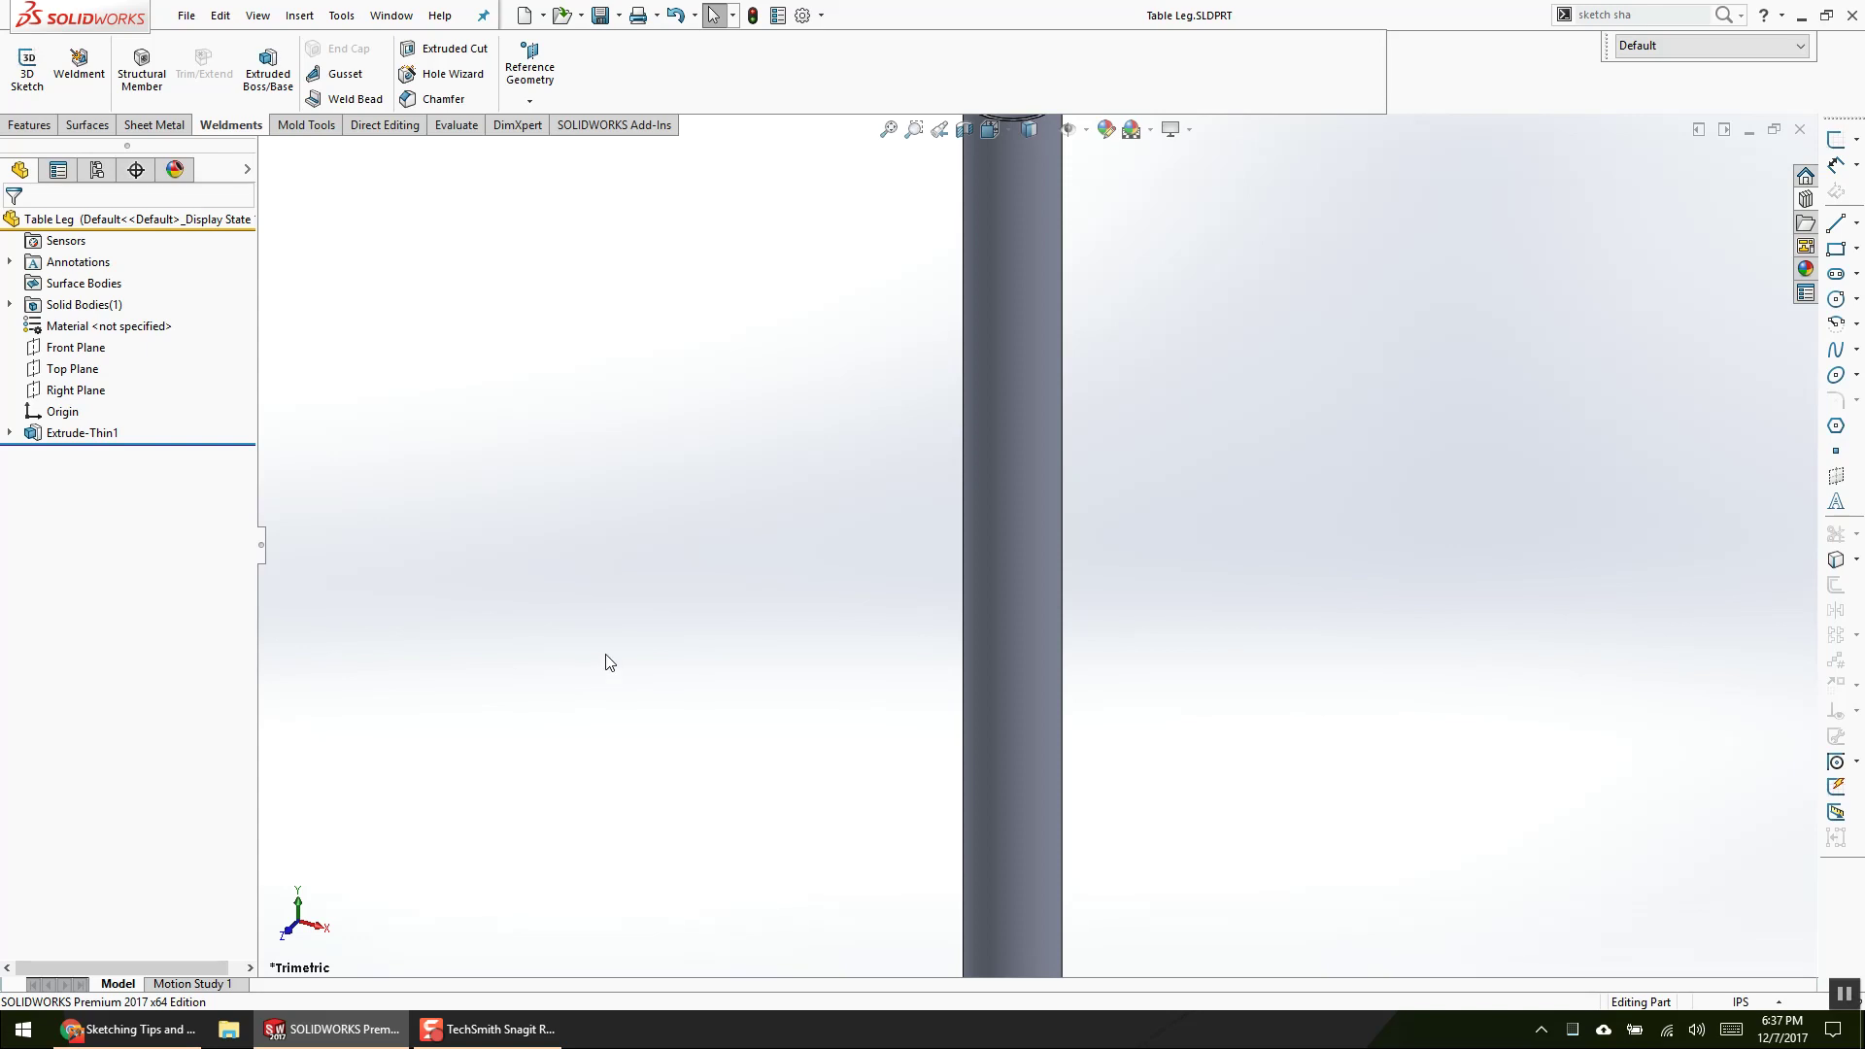
# Step: Open the tube's profile sketch, move the diameter dimension closer to the circle, and rebuild the part
pyautogui.moveTo(608, 591); pyautogui.dragTo(703, 724, button='middle')
pyautogui.scroll(-3, 1055, 527)
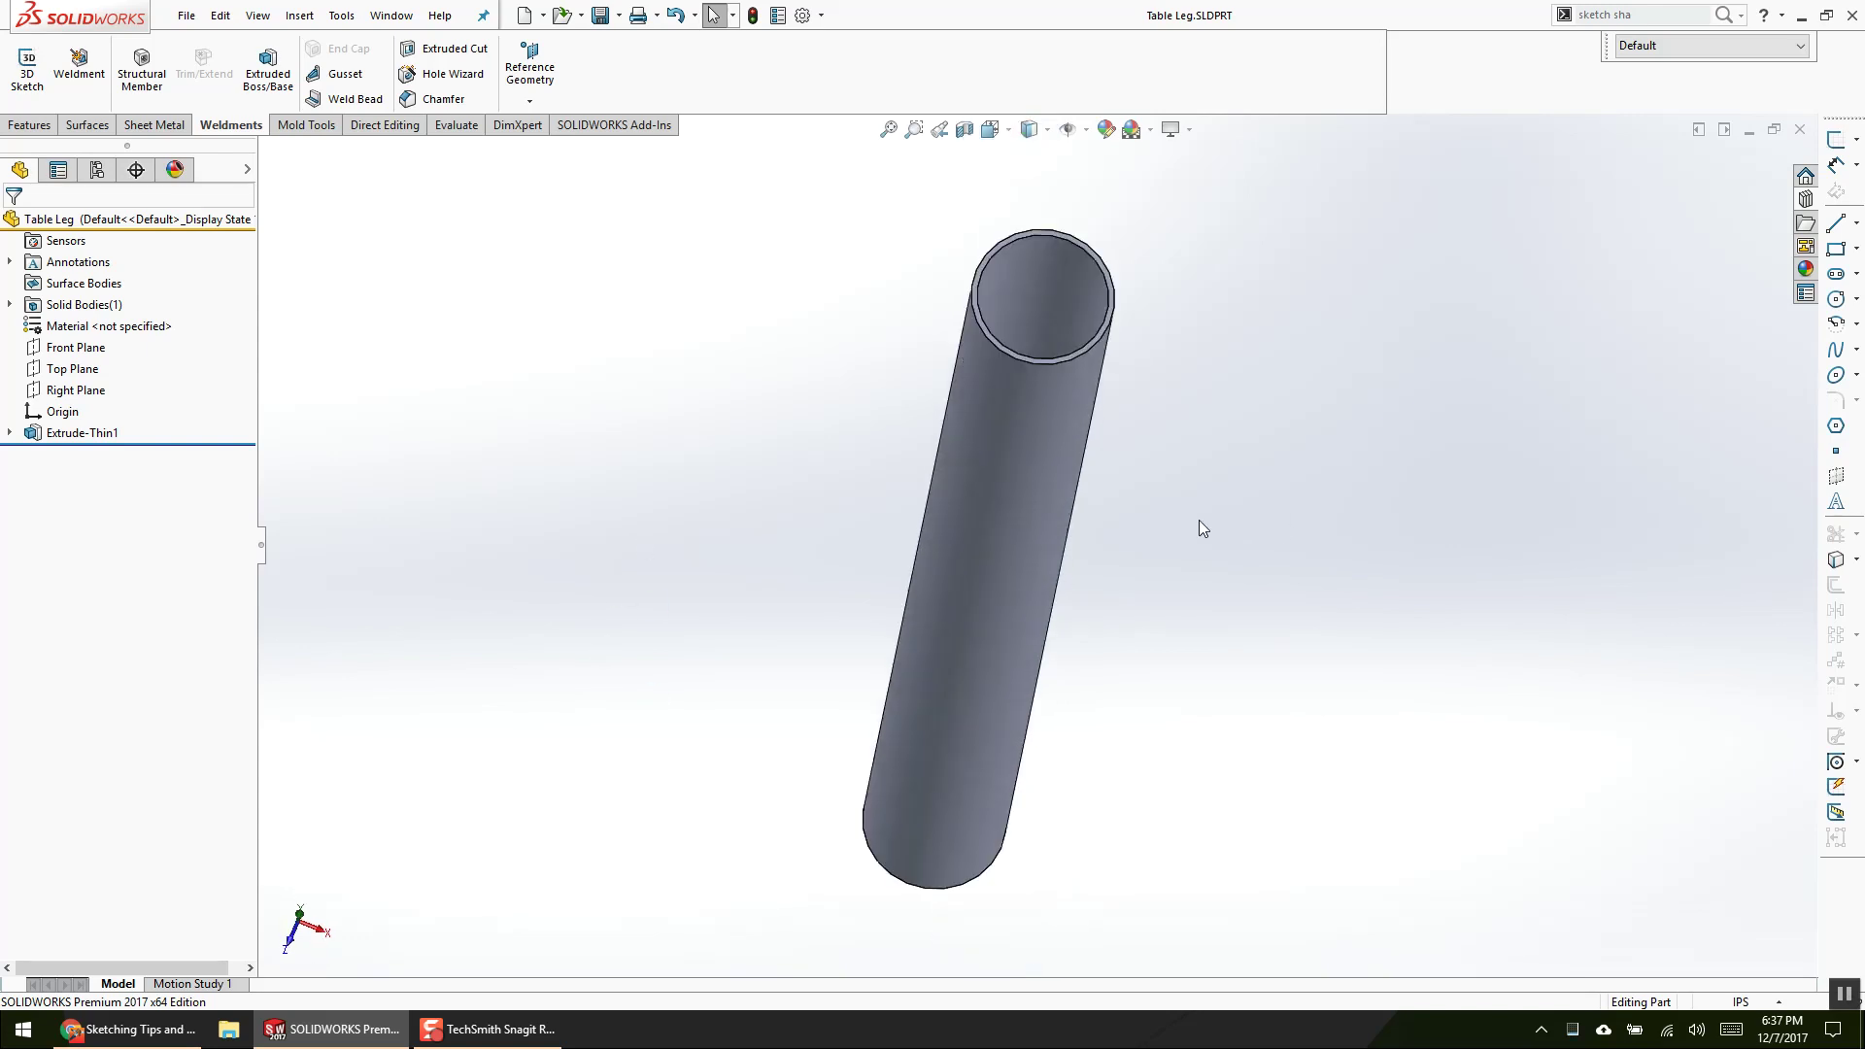
pyautogui.click(1045, 521)
pyautogui.click(1124, 434)
pyautogui.hotkey('ctrl', '8')
pyautogui.moveTo(1352, 222); pyautogui.dragTo(1214, 352)
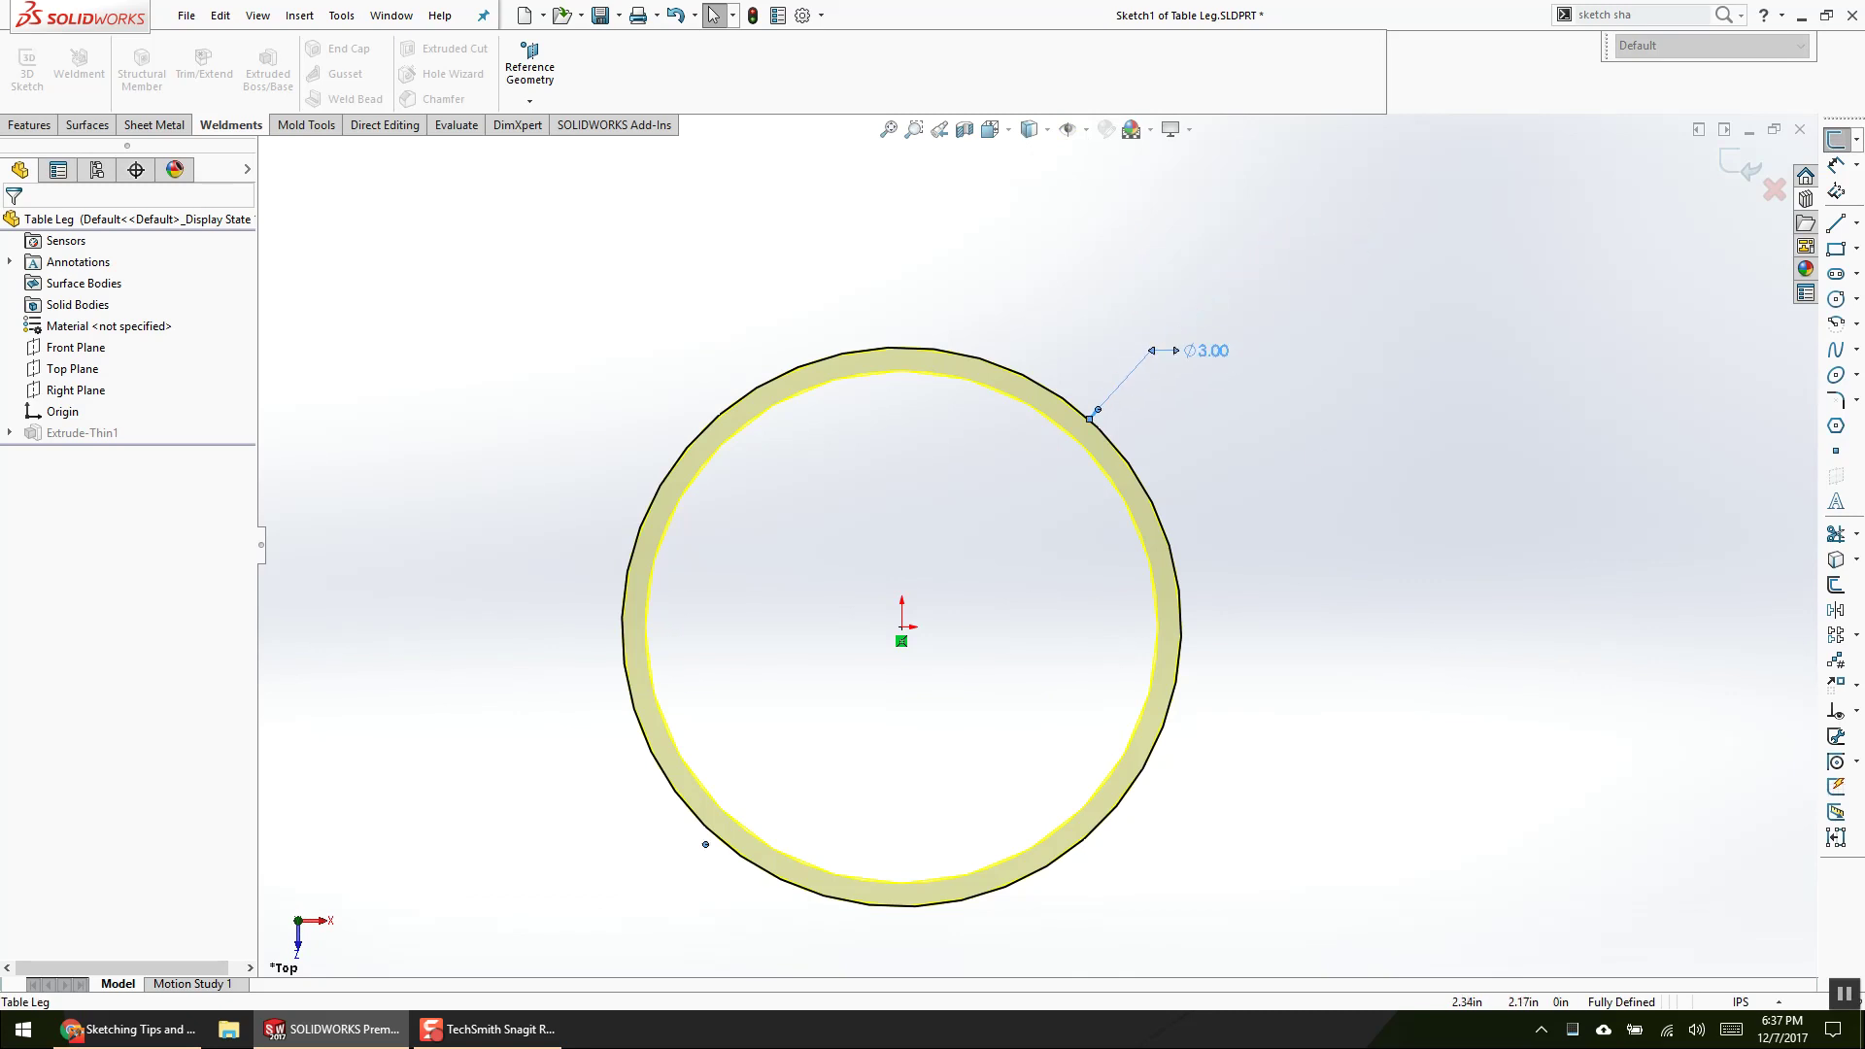
pyautogui.click(1322, 463)
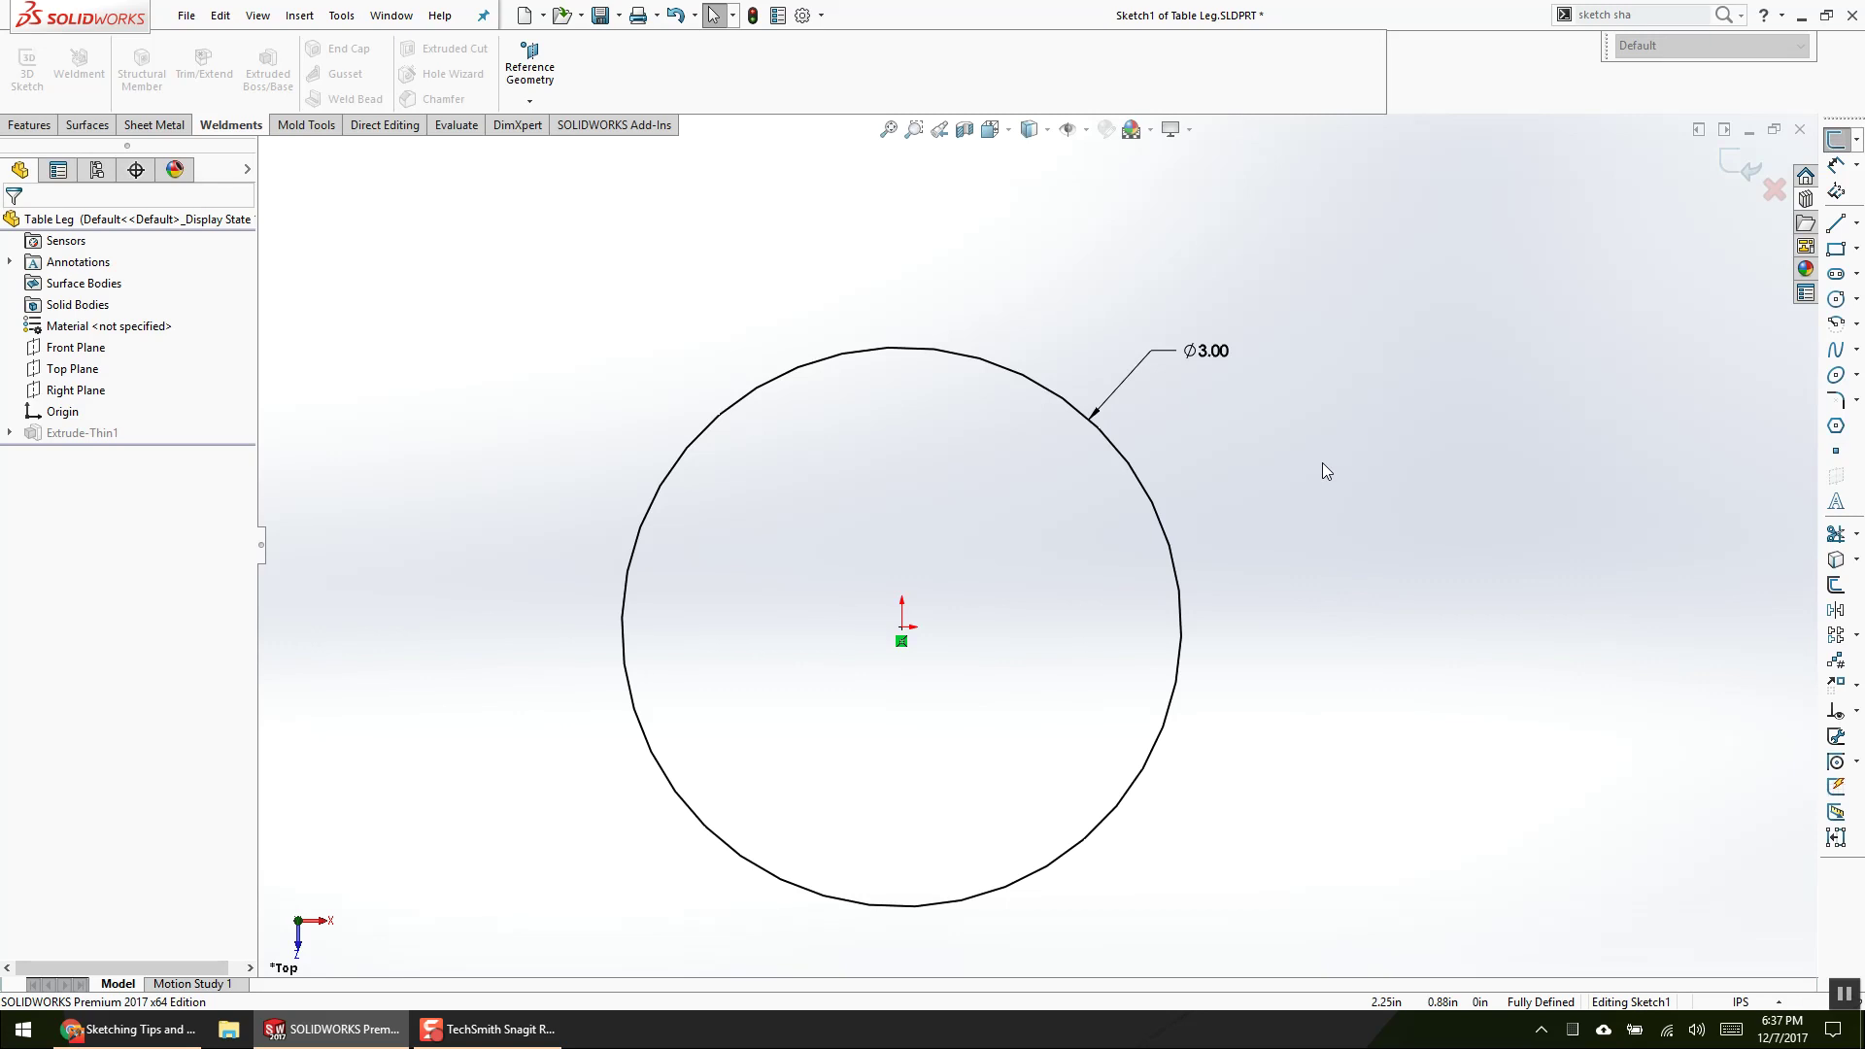
pyautogui.hotkey('ctrl', 'b')
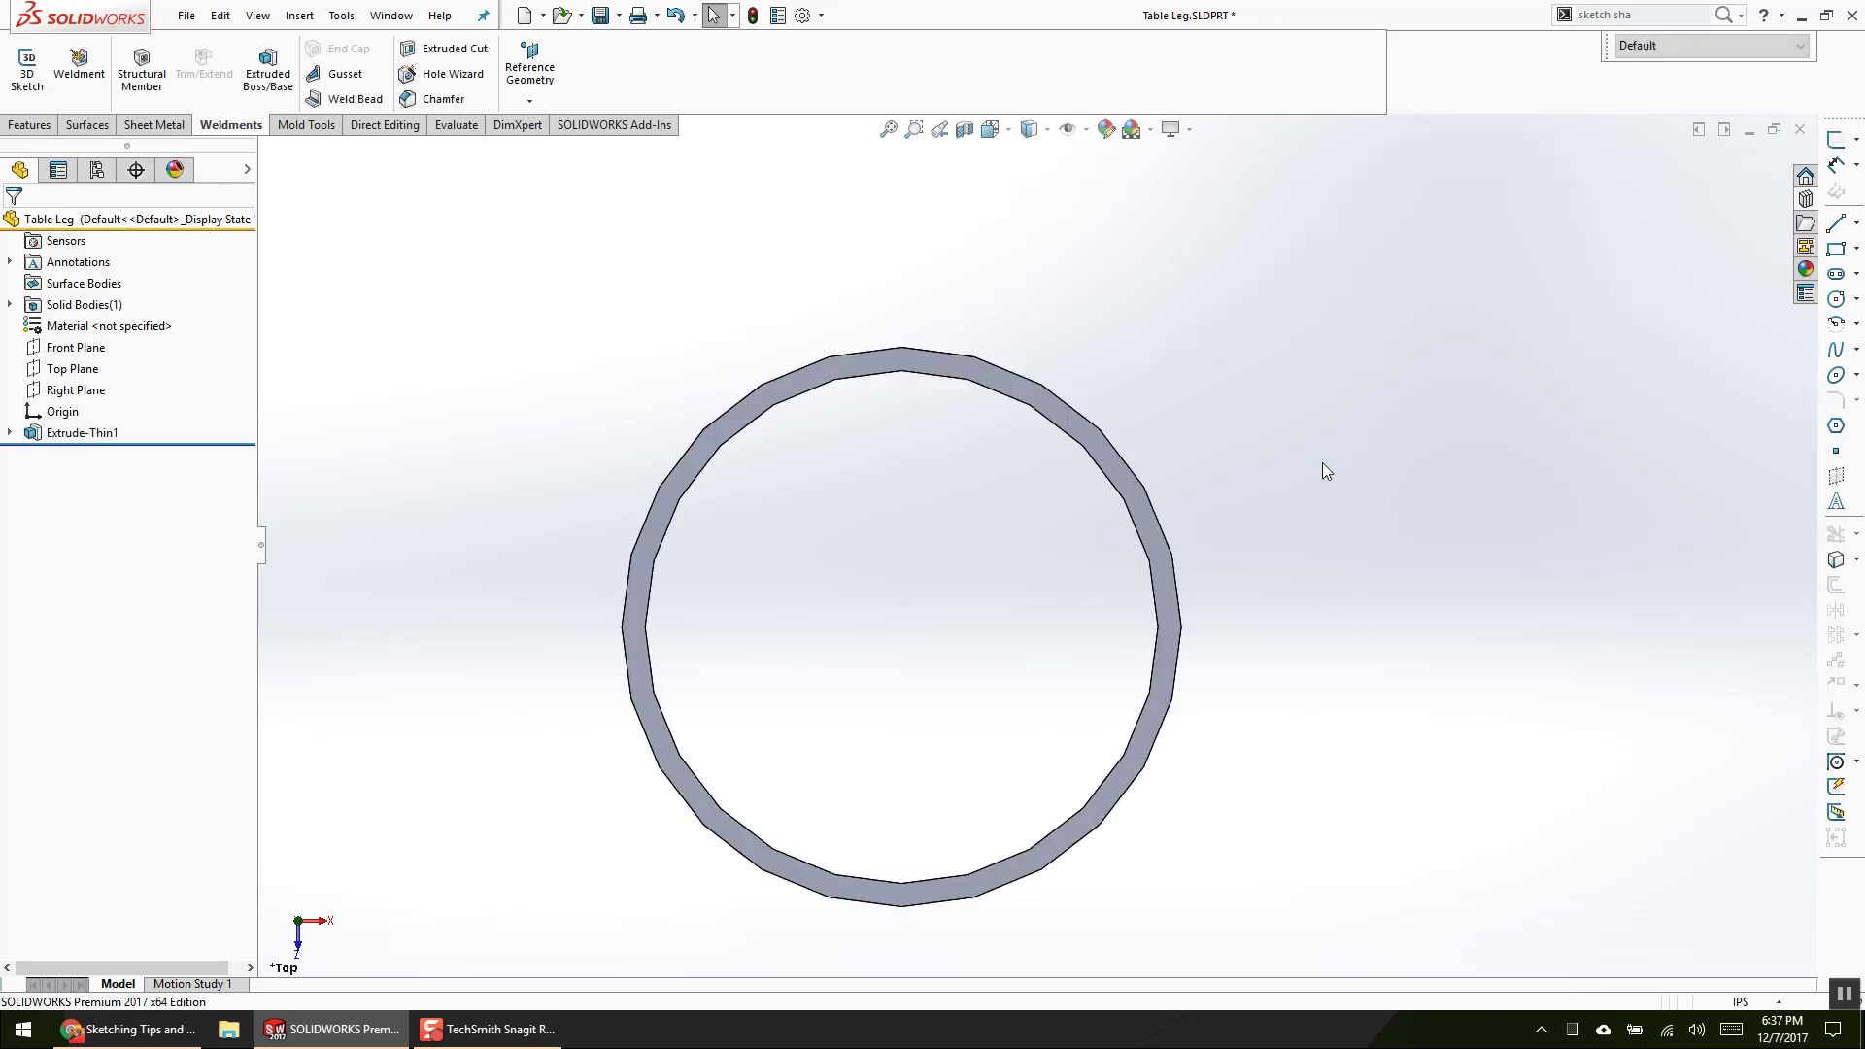
# Step: Edit the tube's extrusion and reverse its thin wall outward and back inward
pyautogui.rightClick(82, 433)
pyautogui.click(100, 376)
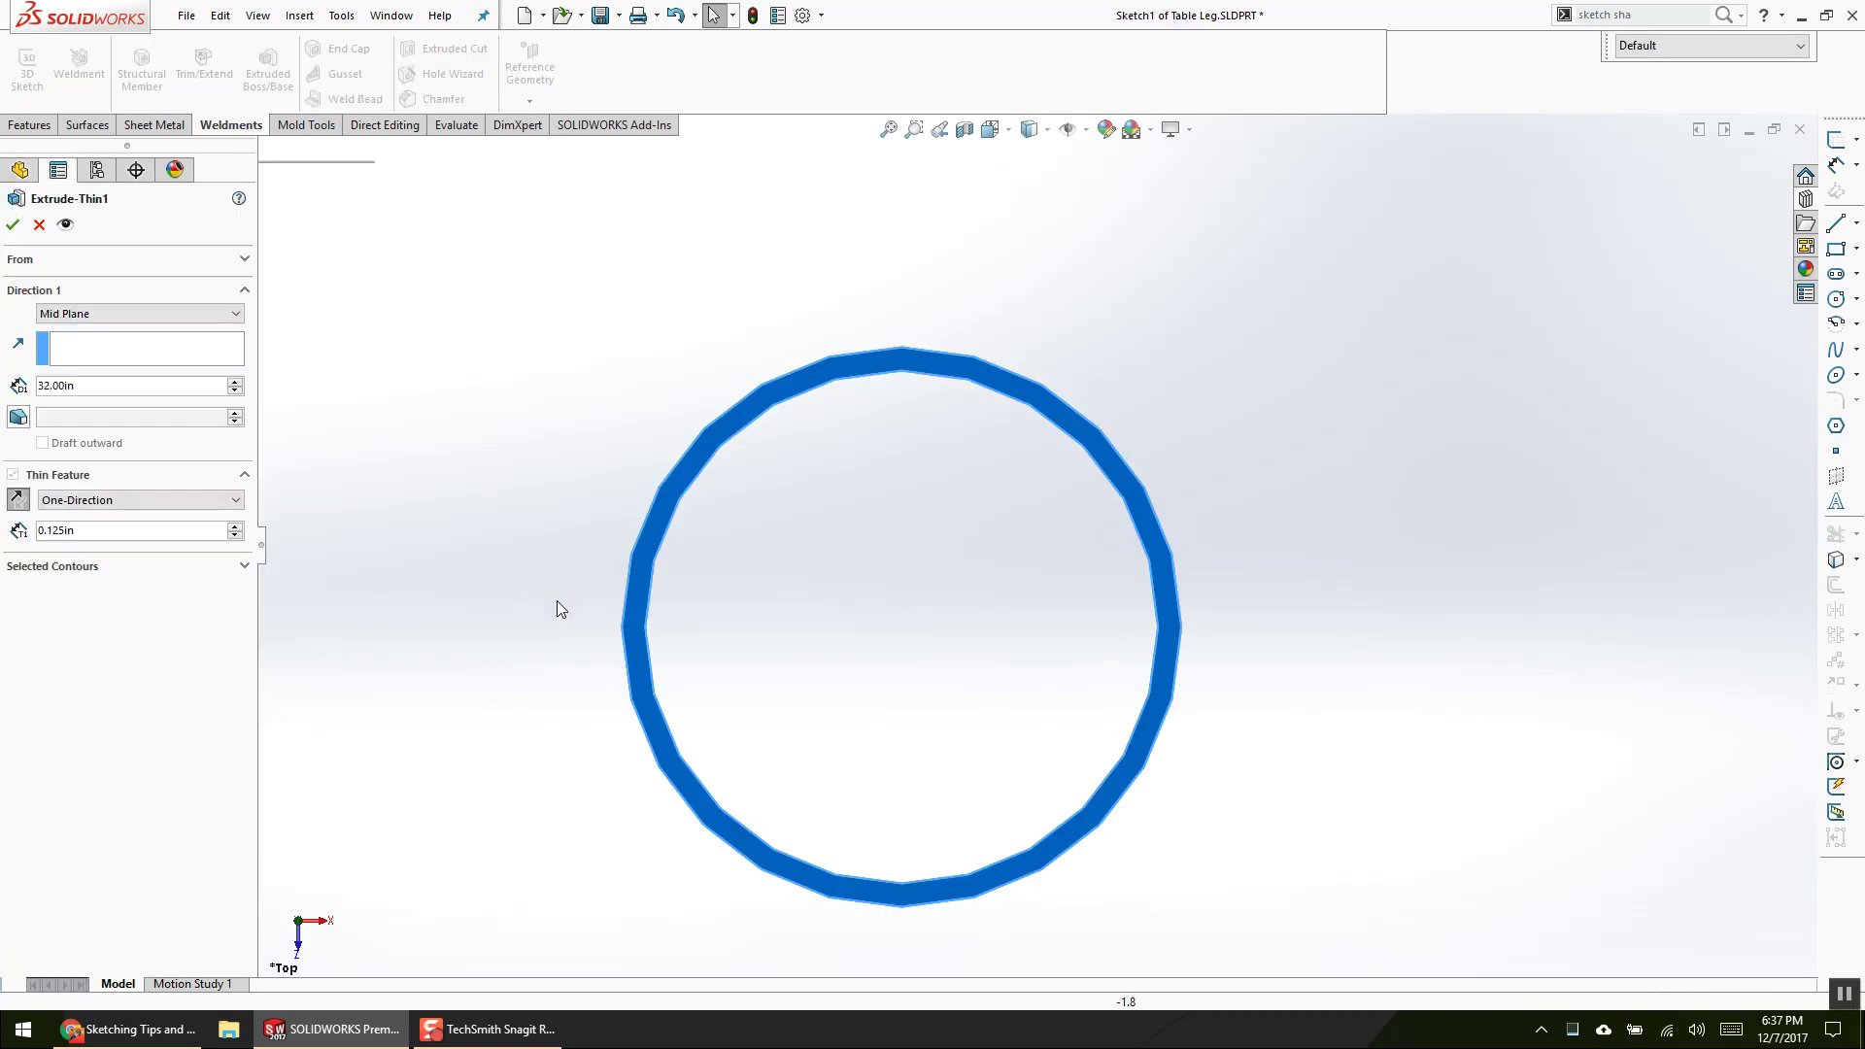
pyautogui.scroll(-2, 1009, 586)
pyautogui.click(16, 501)
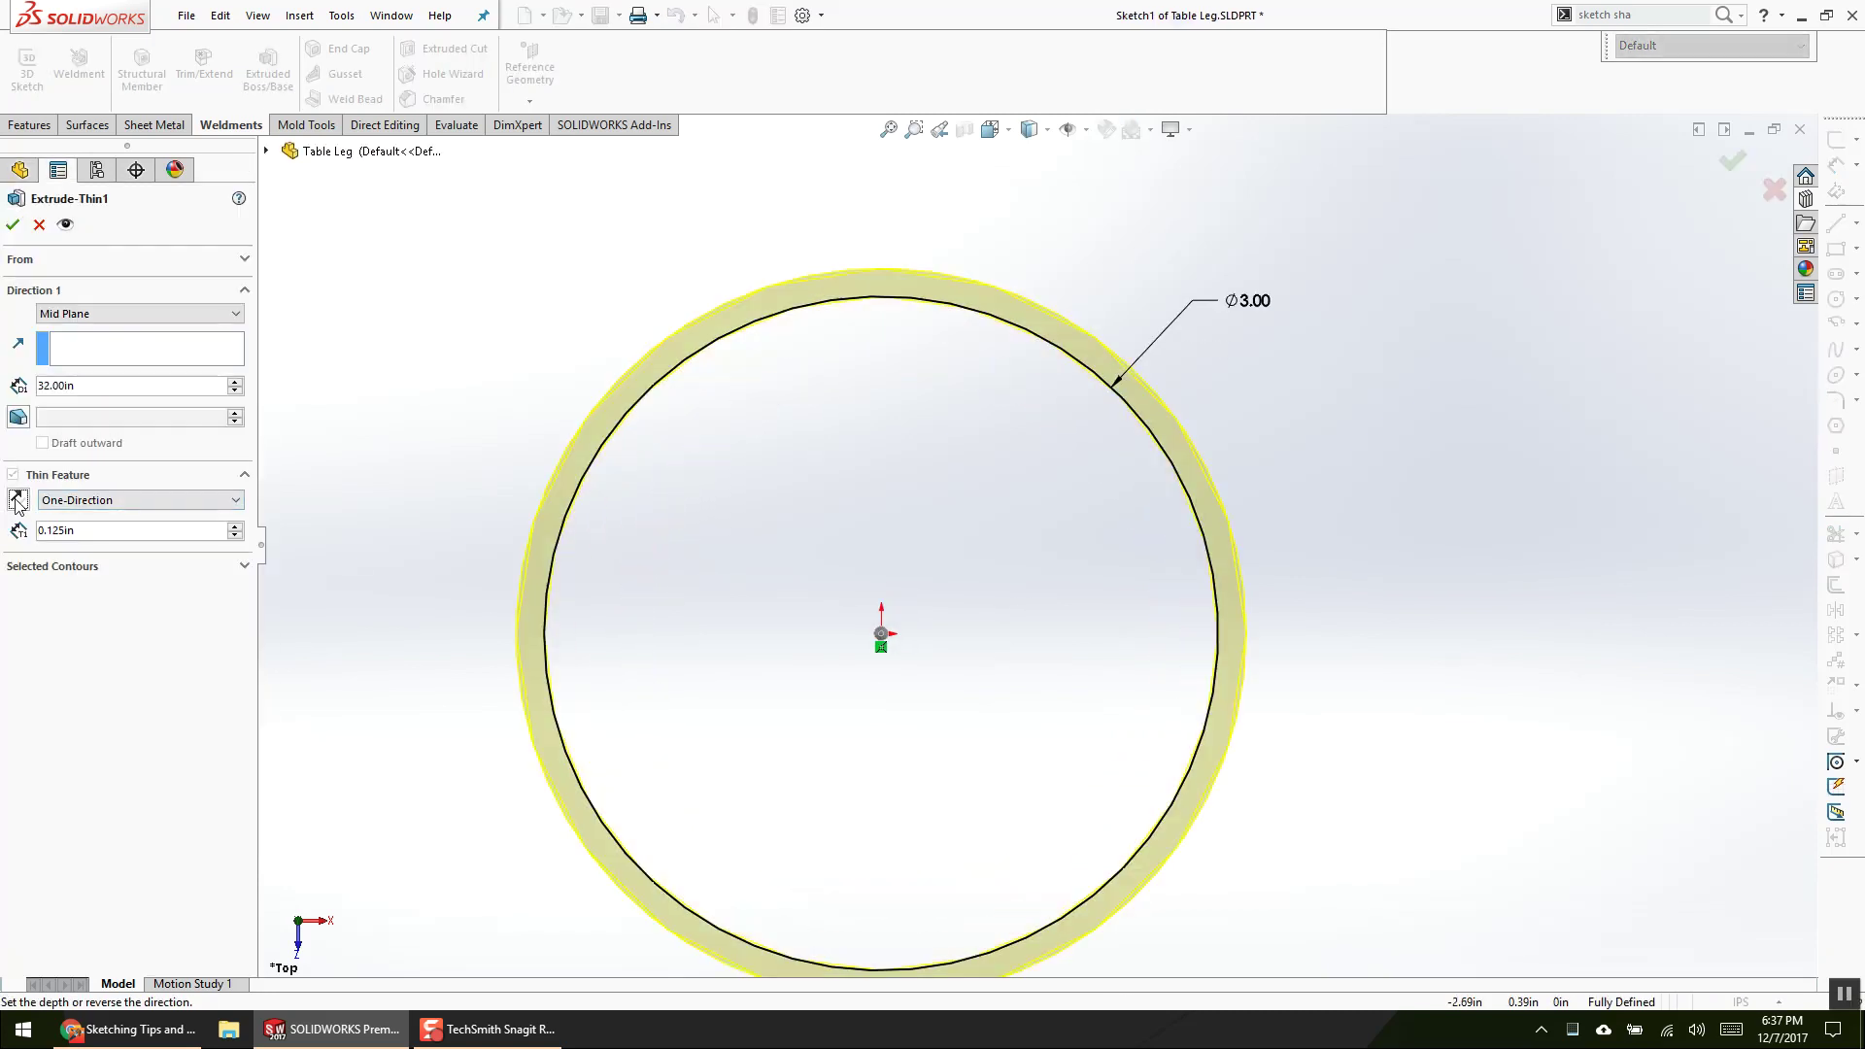
pyautogui.click(17, 500)
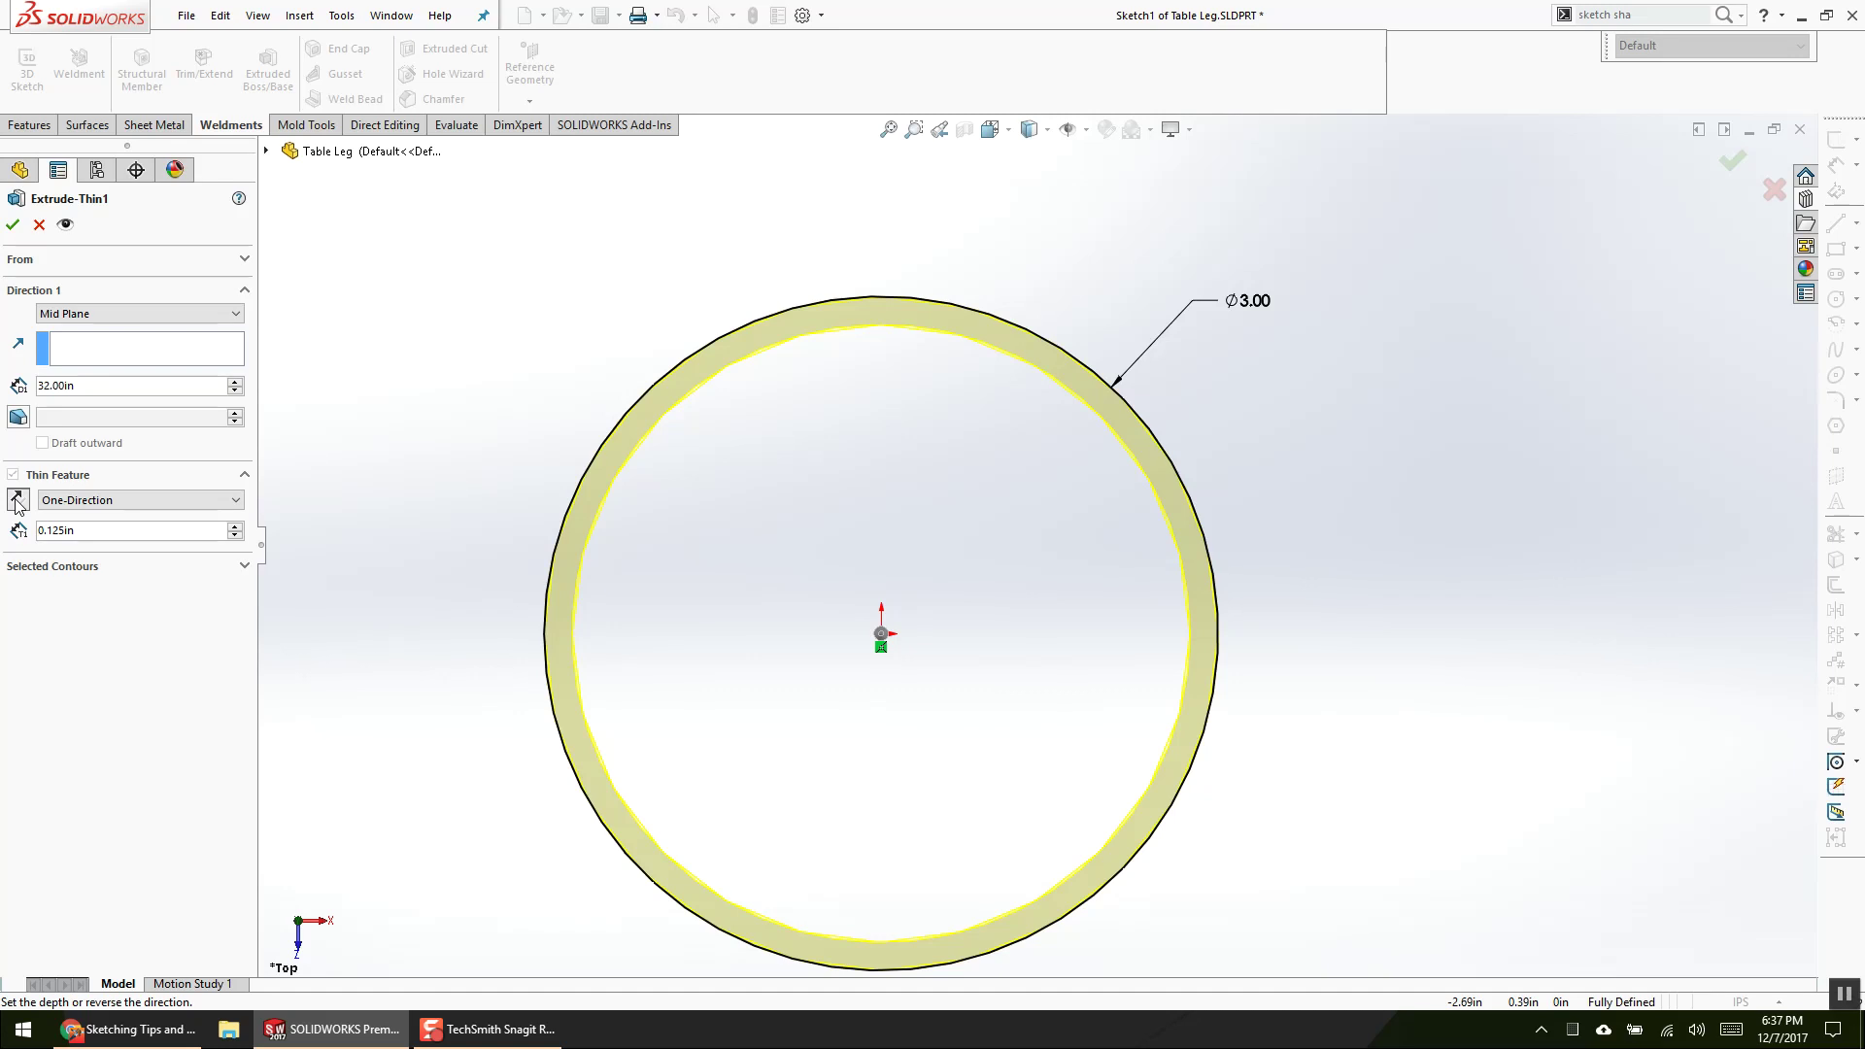
pyautogui.press('Return')
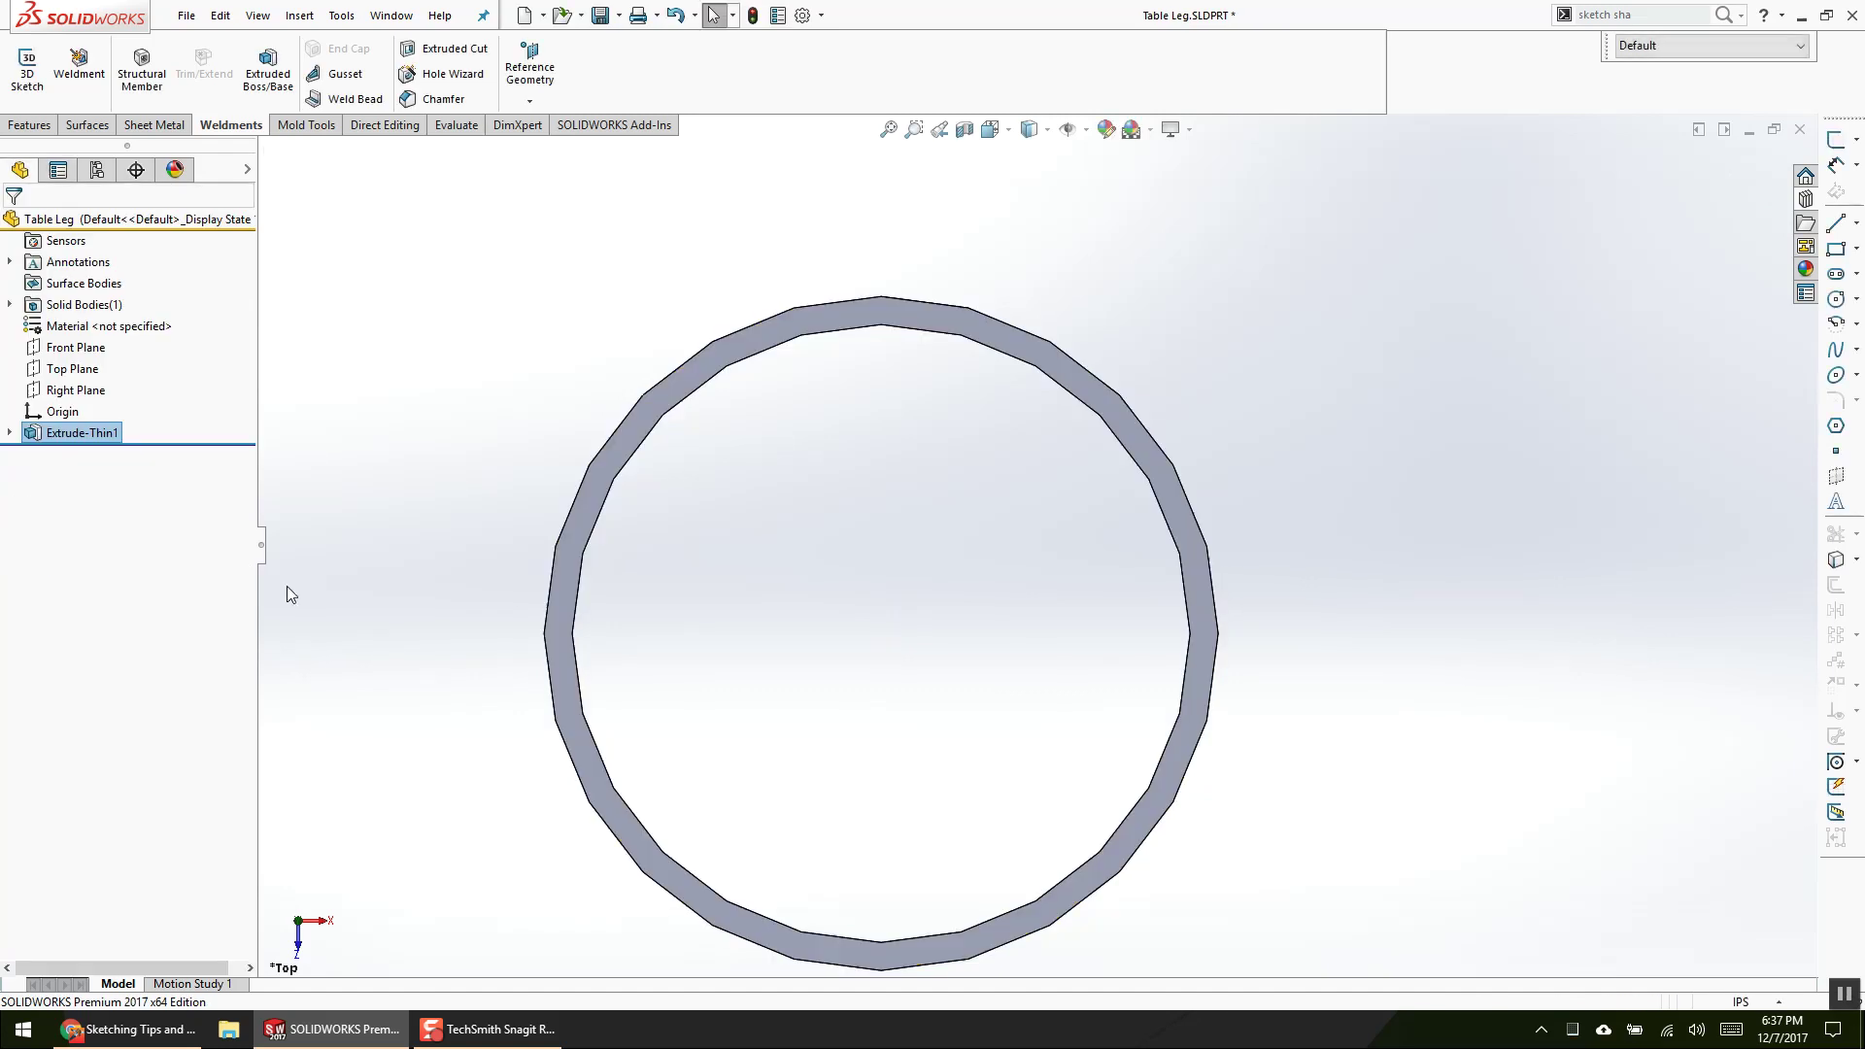
# Step: Save the changes to the Table Leg part
pyautogui.click(961, 746)
pyautogui.scroll(7, 962, 746)
pyautogui.scroll(4, 1175, 526)
pyautogui.moveTo(1124, 700); pyautogui.dragTo(1139, 498, button='middle')
pyautogui.scroll(2, 1174, 528)
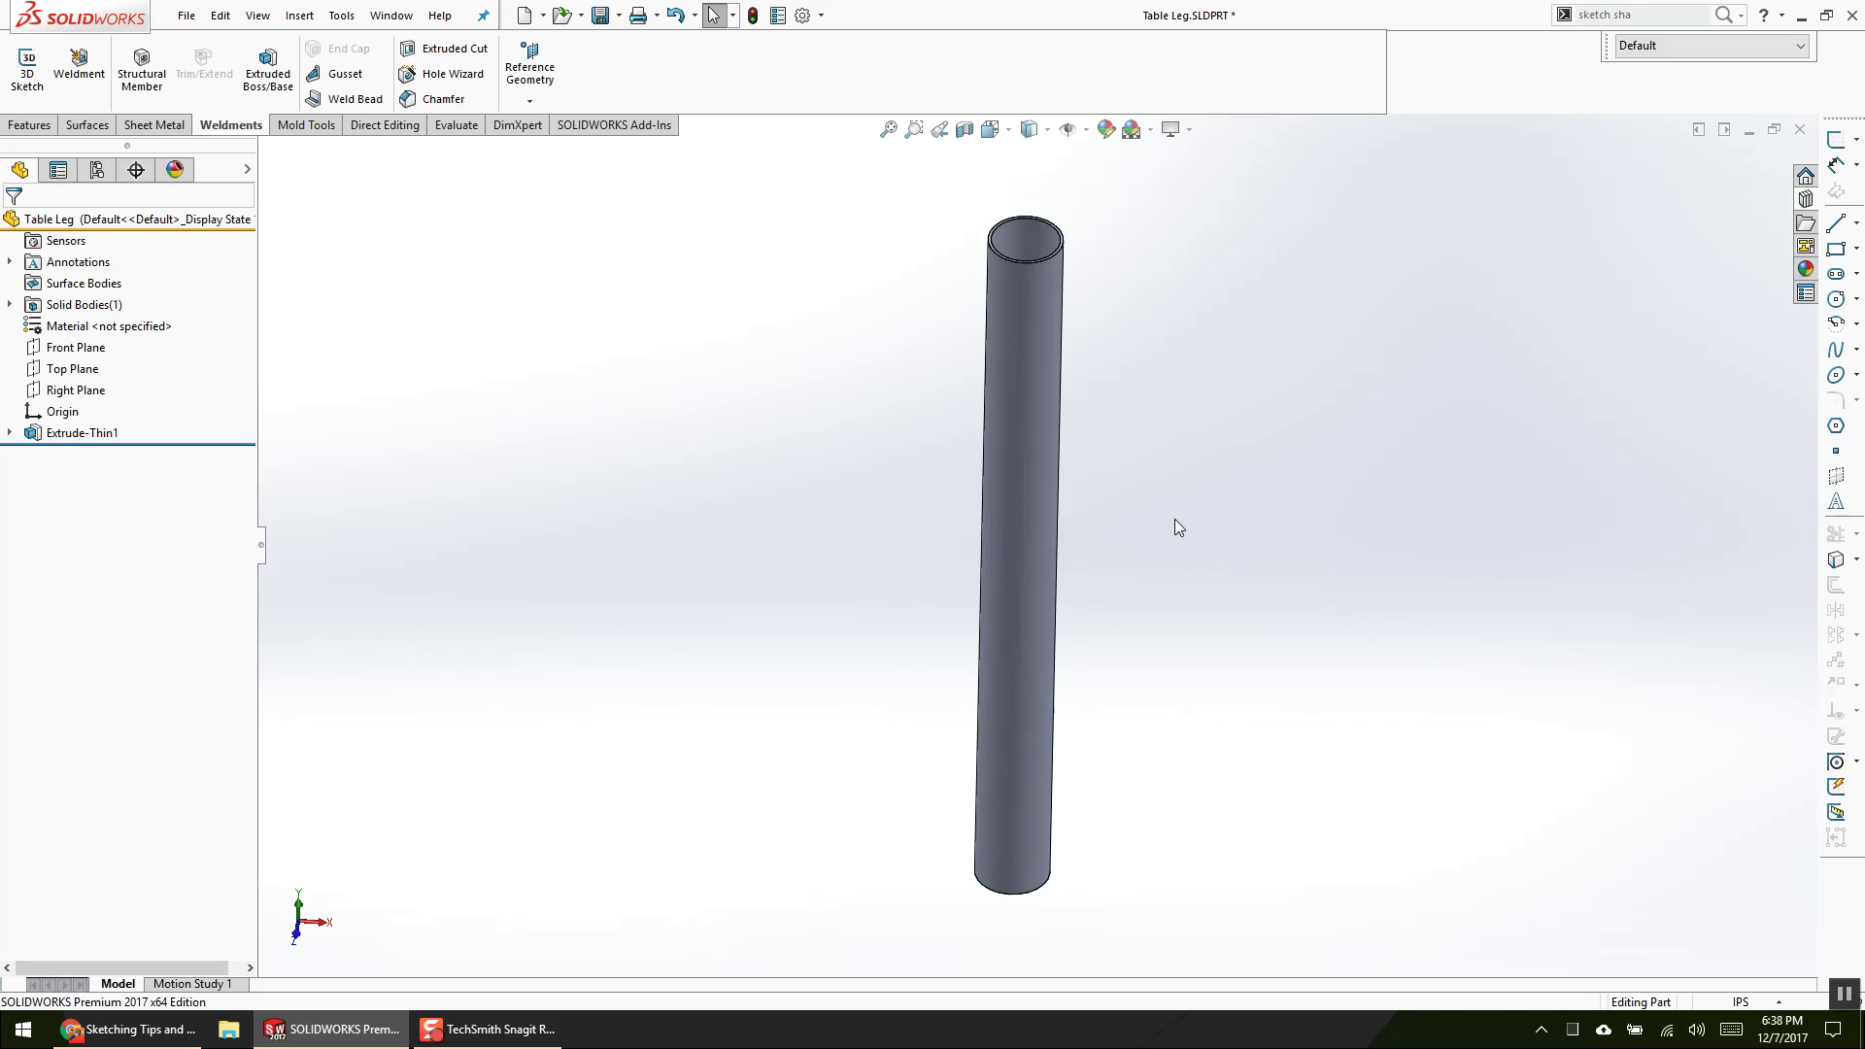
pyautogui.hotkey('ctrl', 's')
pyautogui.moveTo(552, 292); pyautogui.dragTo(565, 331, button='middle')
# Step: Create a new part from the Part template and start a sketch on the Top Plane
pyautogui.click(536, 15)
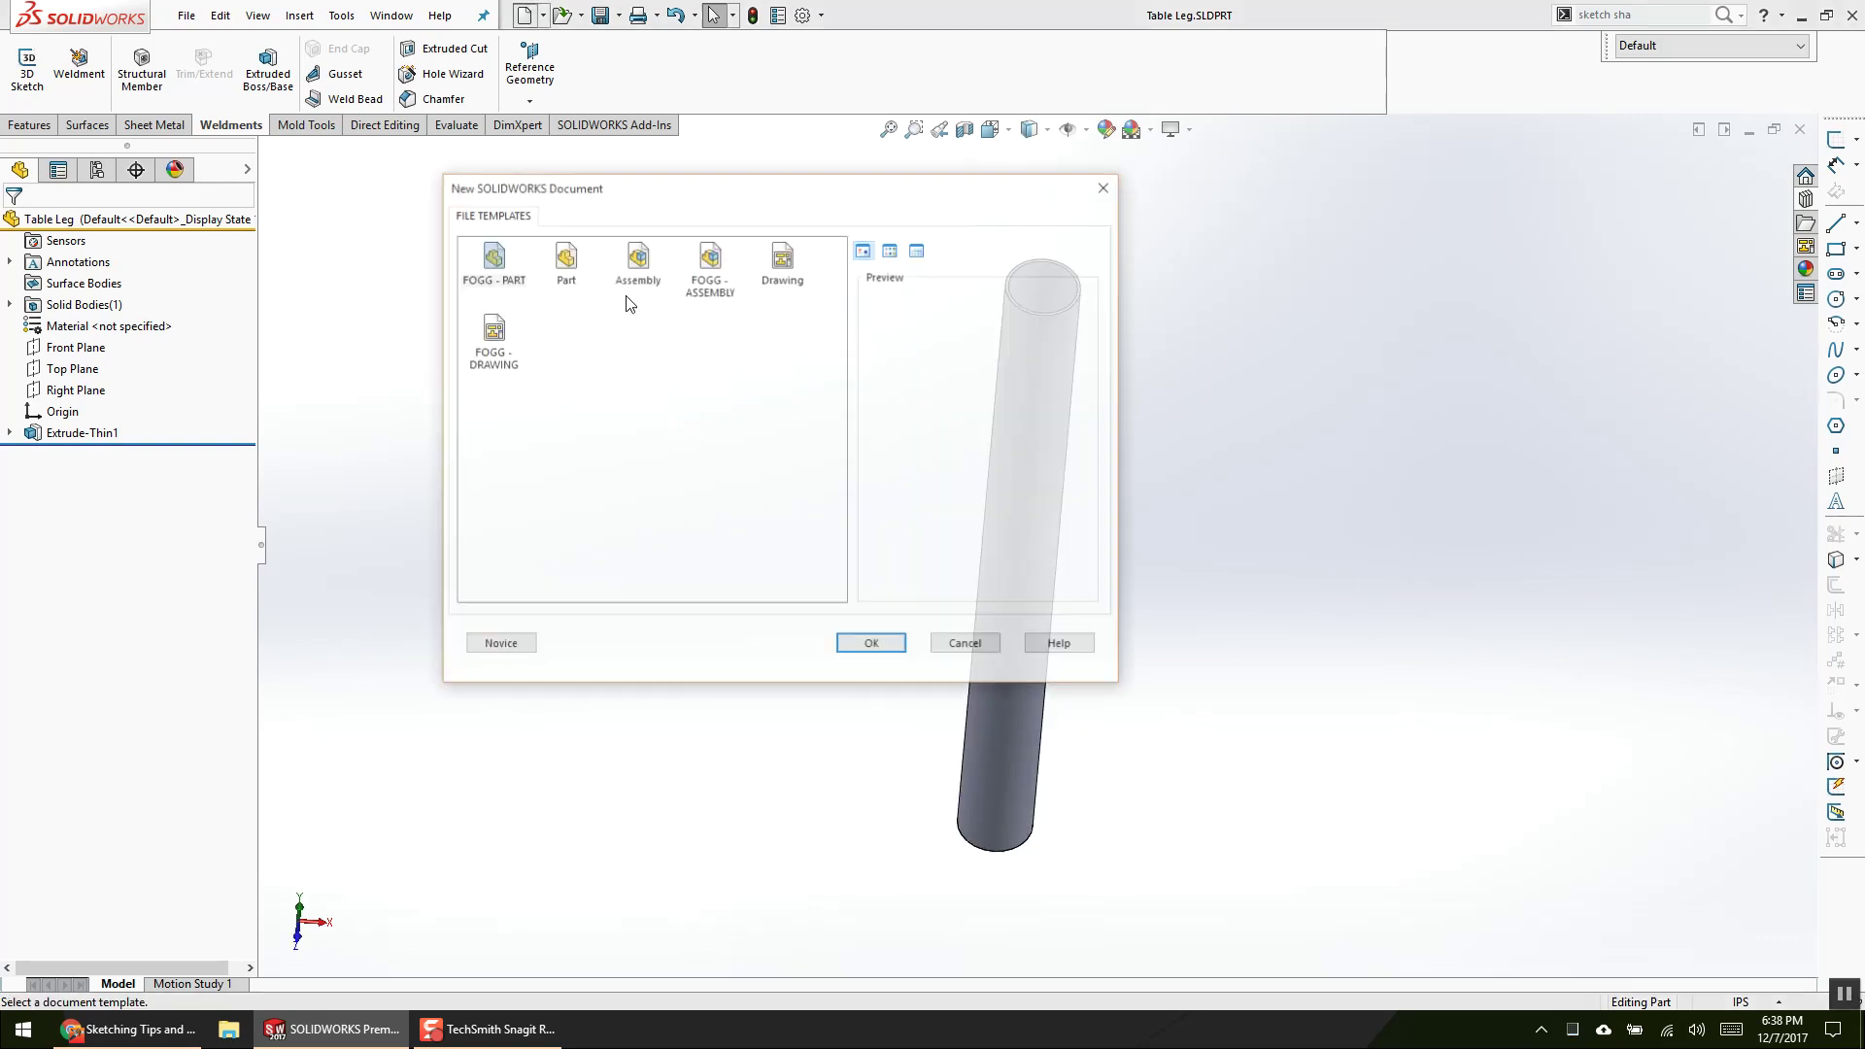
pyautogui.doubleClick(559, 261)
pyautogui.click(81, 376)
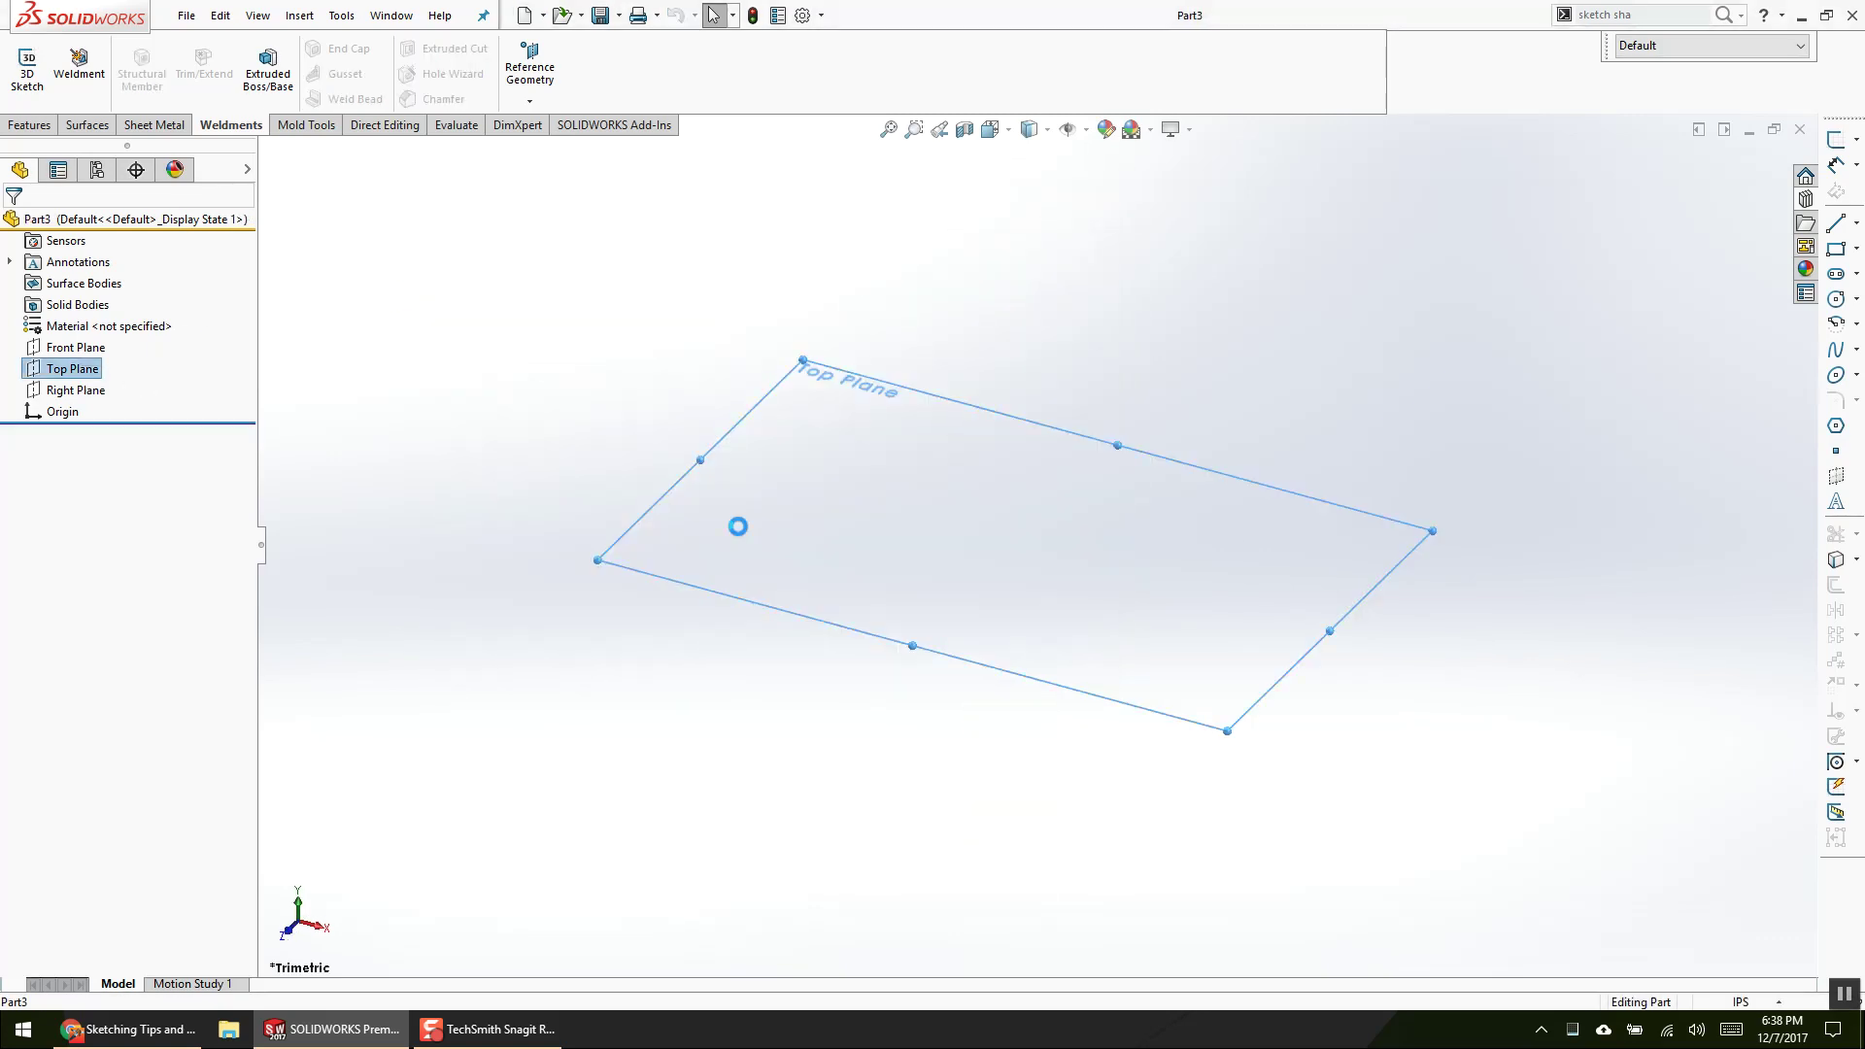
pyautogui.press('s')
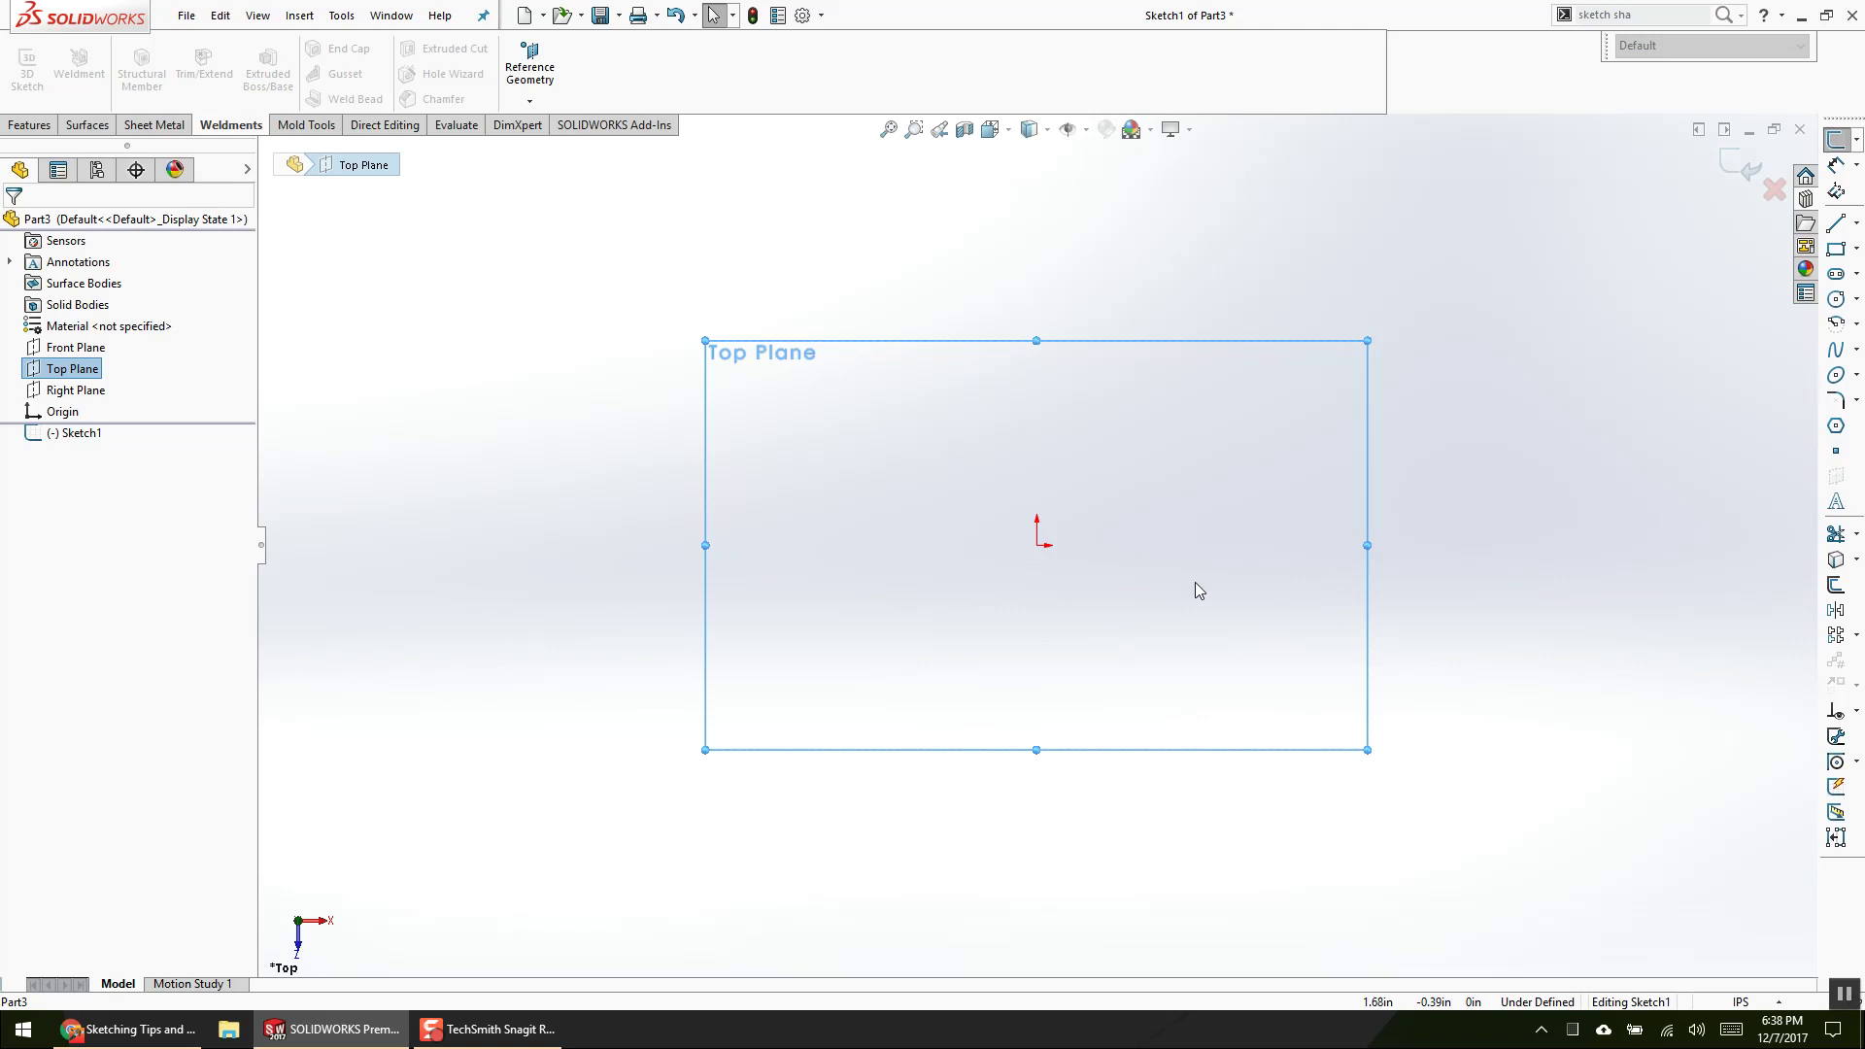
pyautogui.press('l')
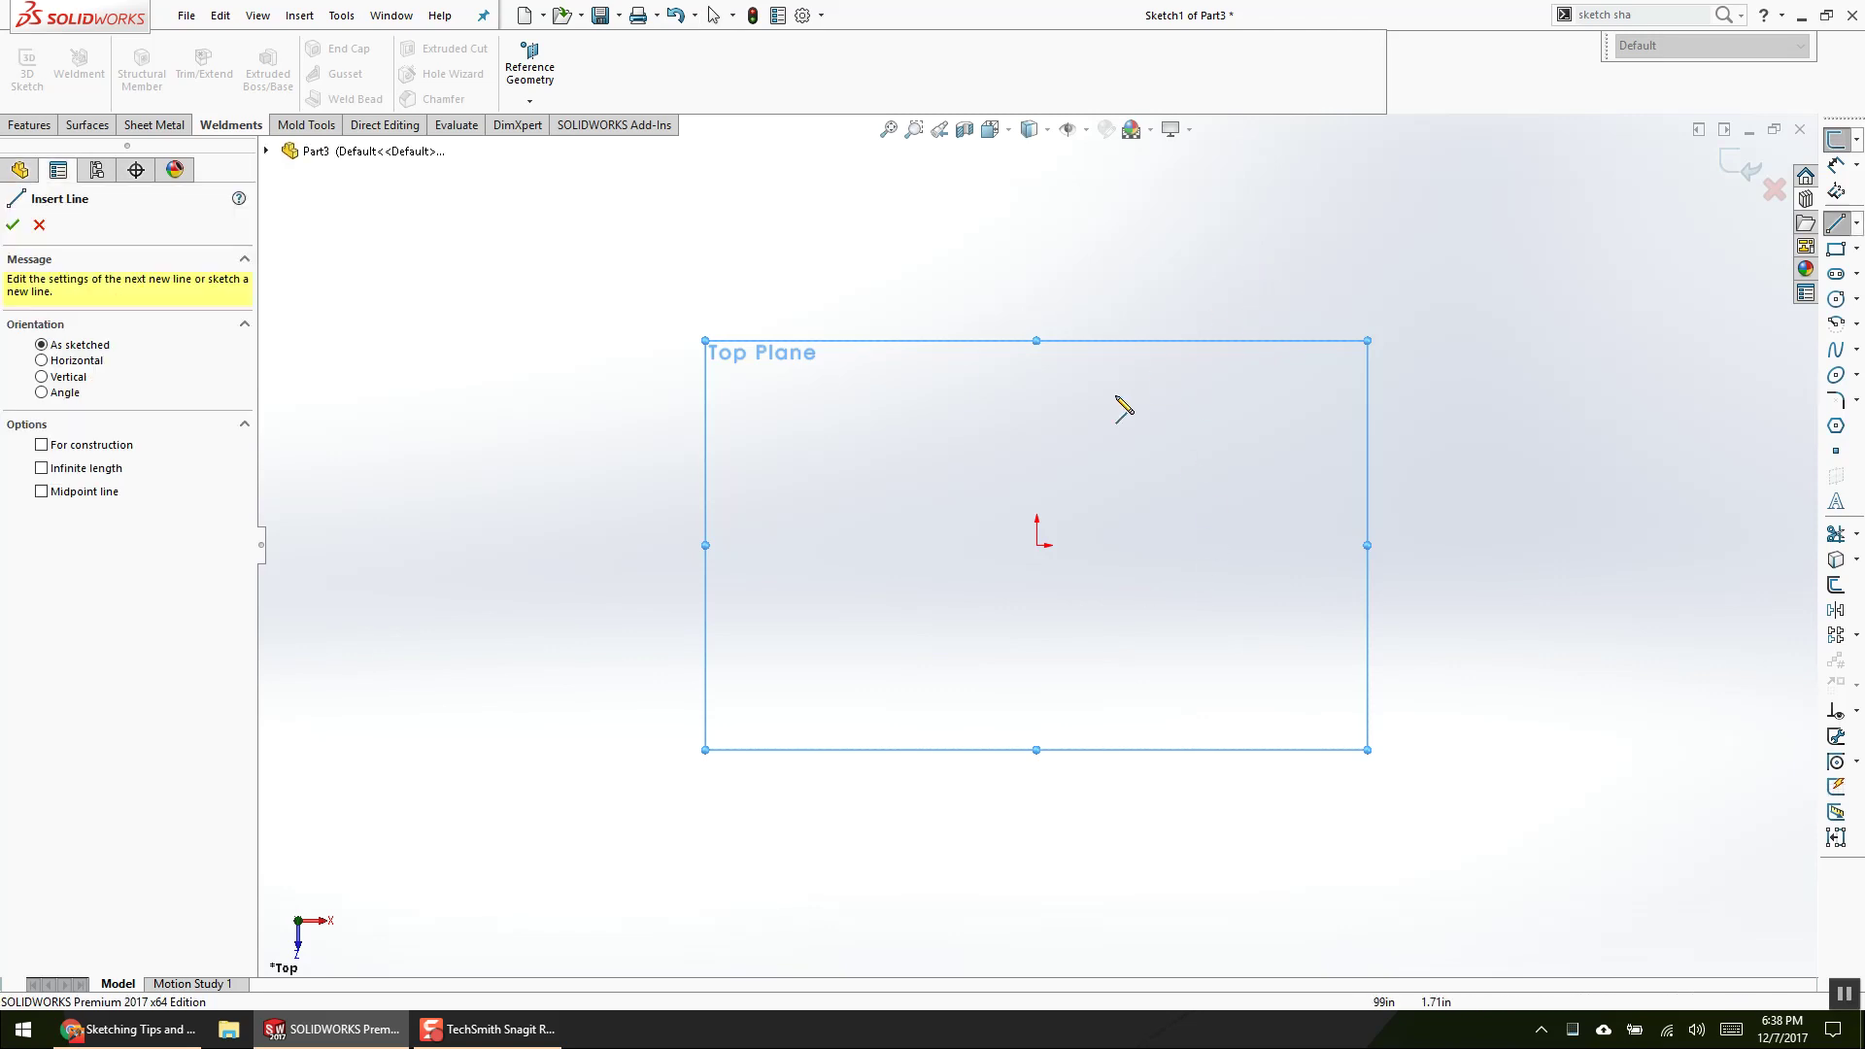
pyautogui.click(1037, 439)
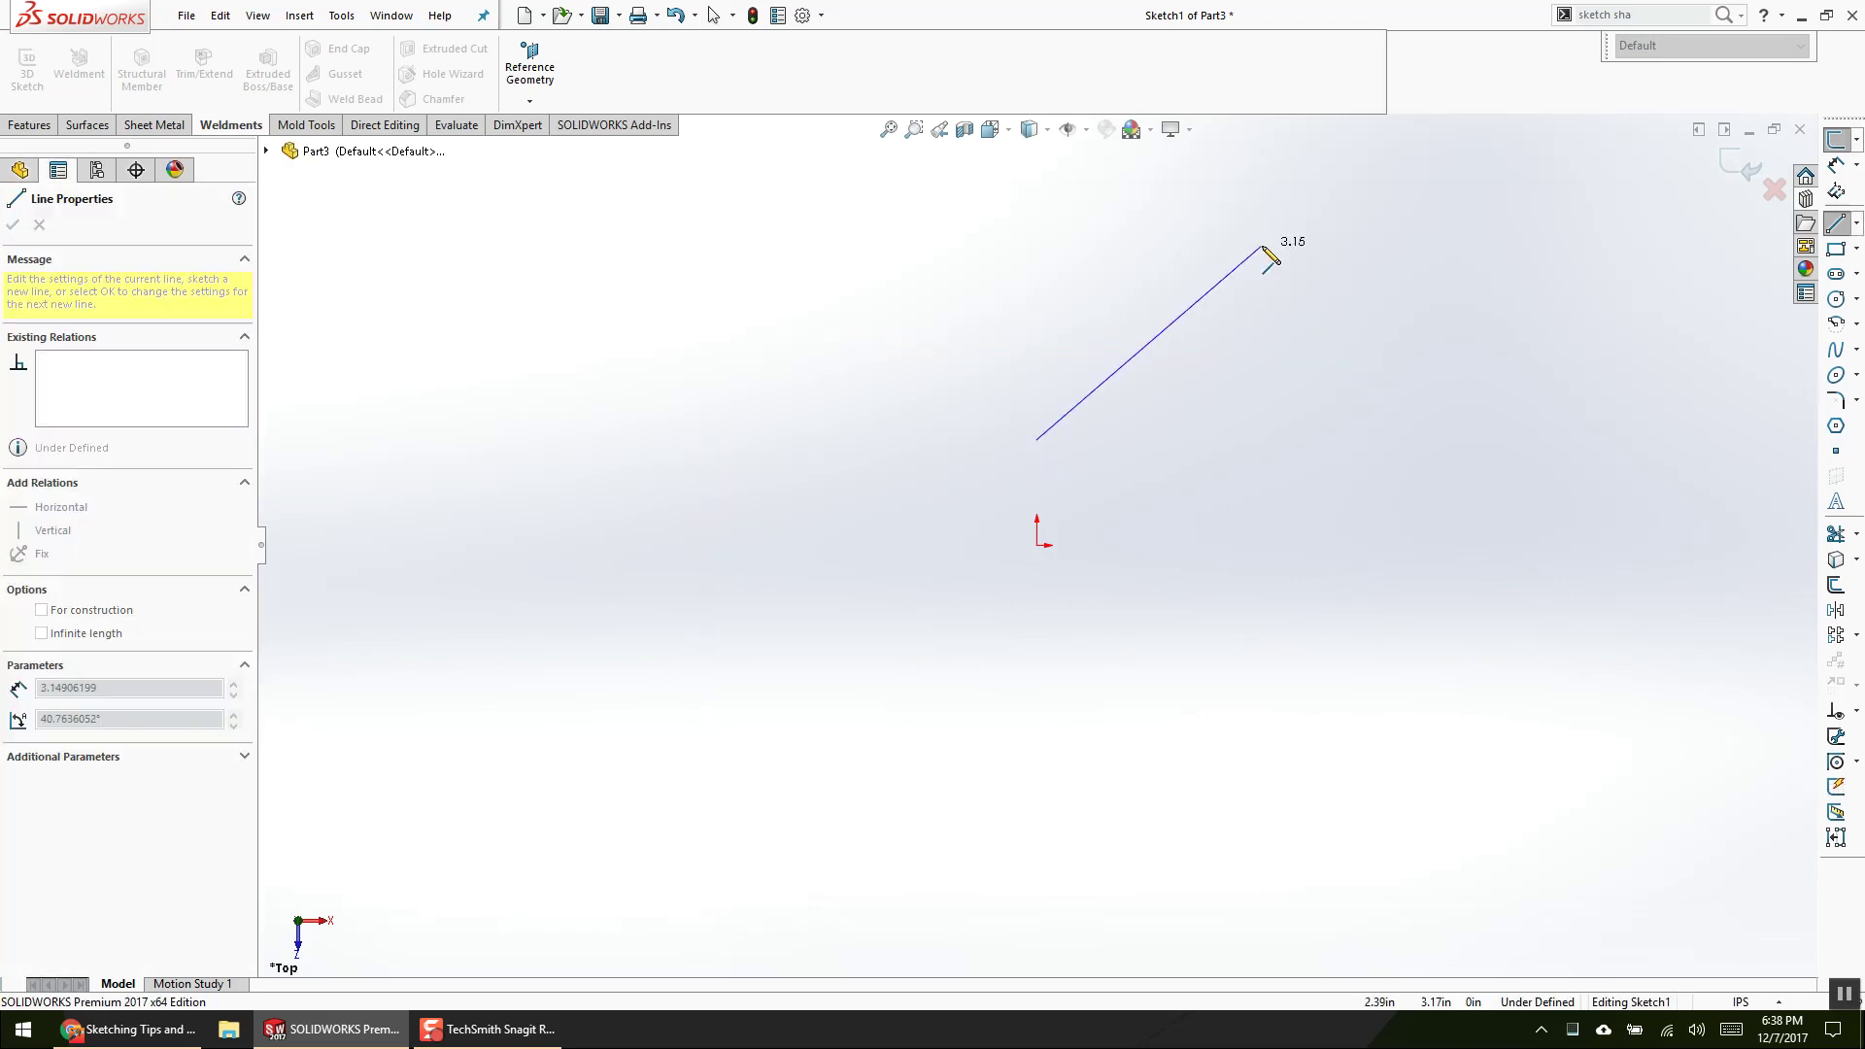
pyautogui.click(1263, 245)
pyautogui.press('a')
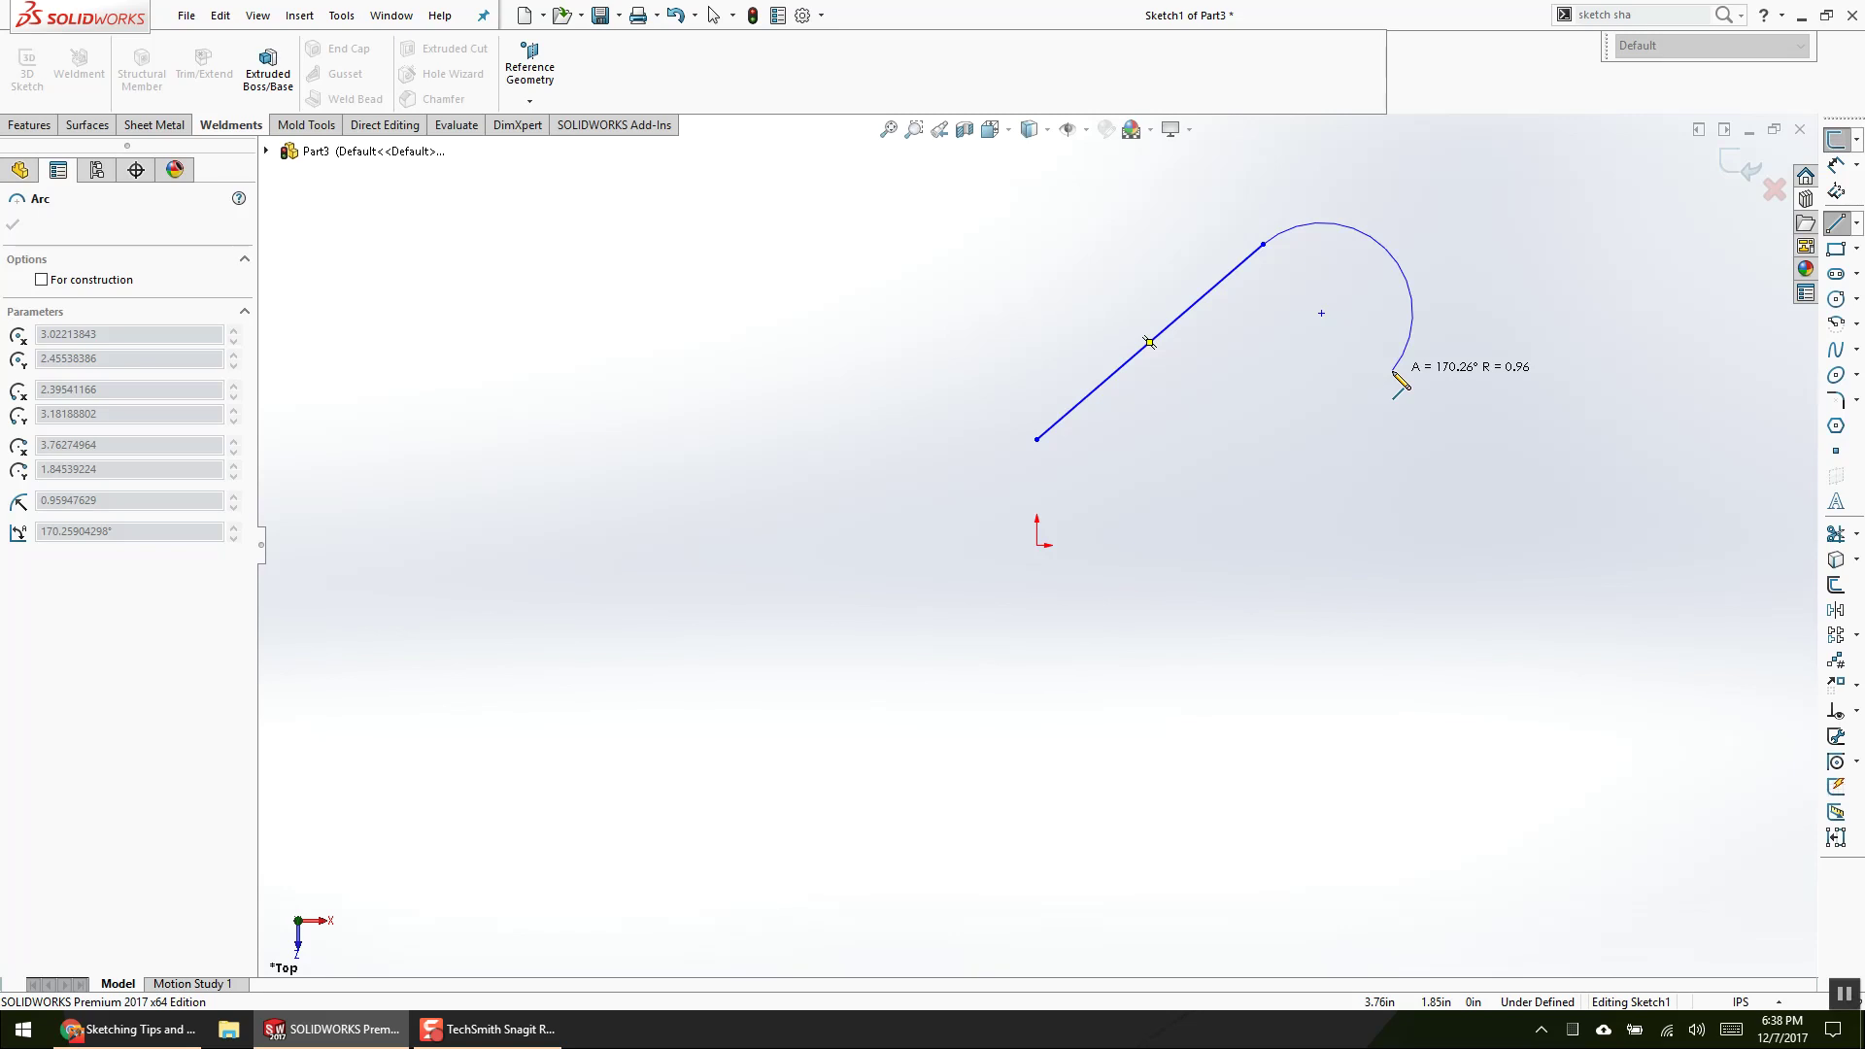
pyautogui.press('Escape')
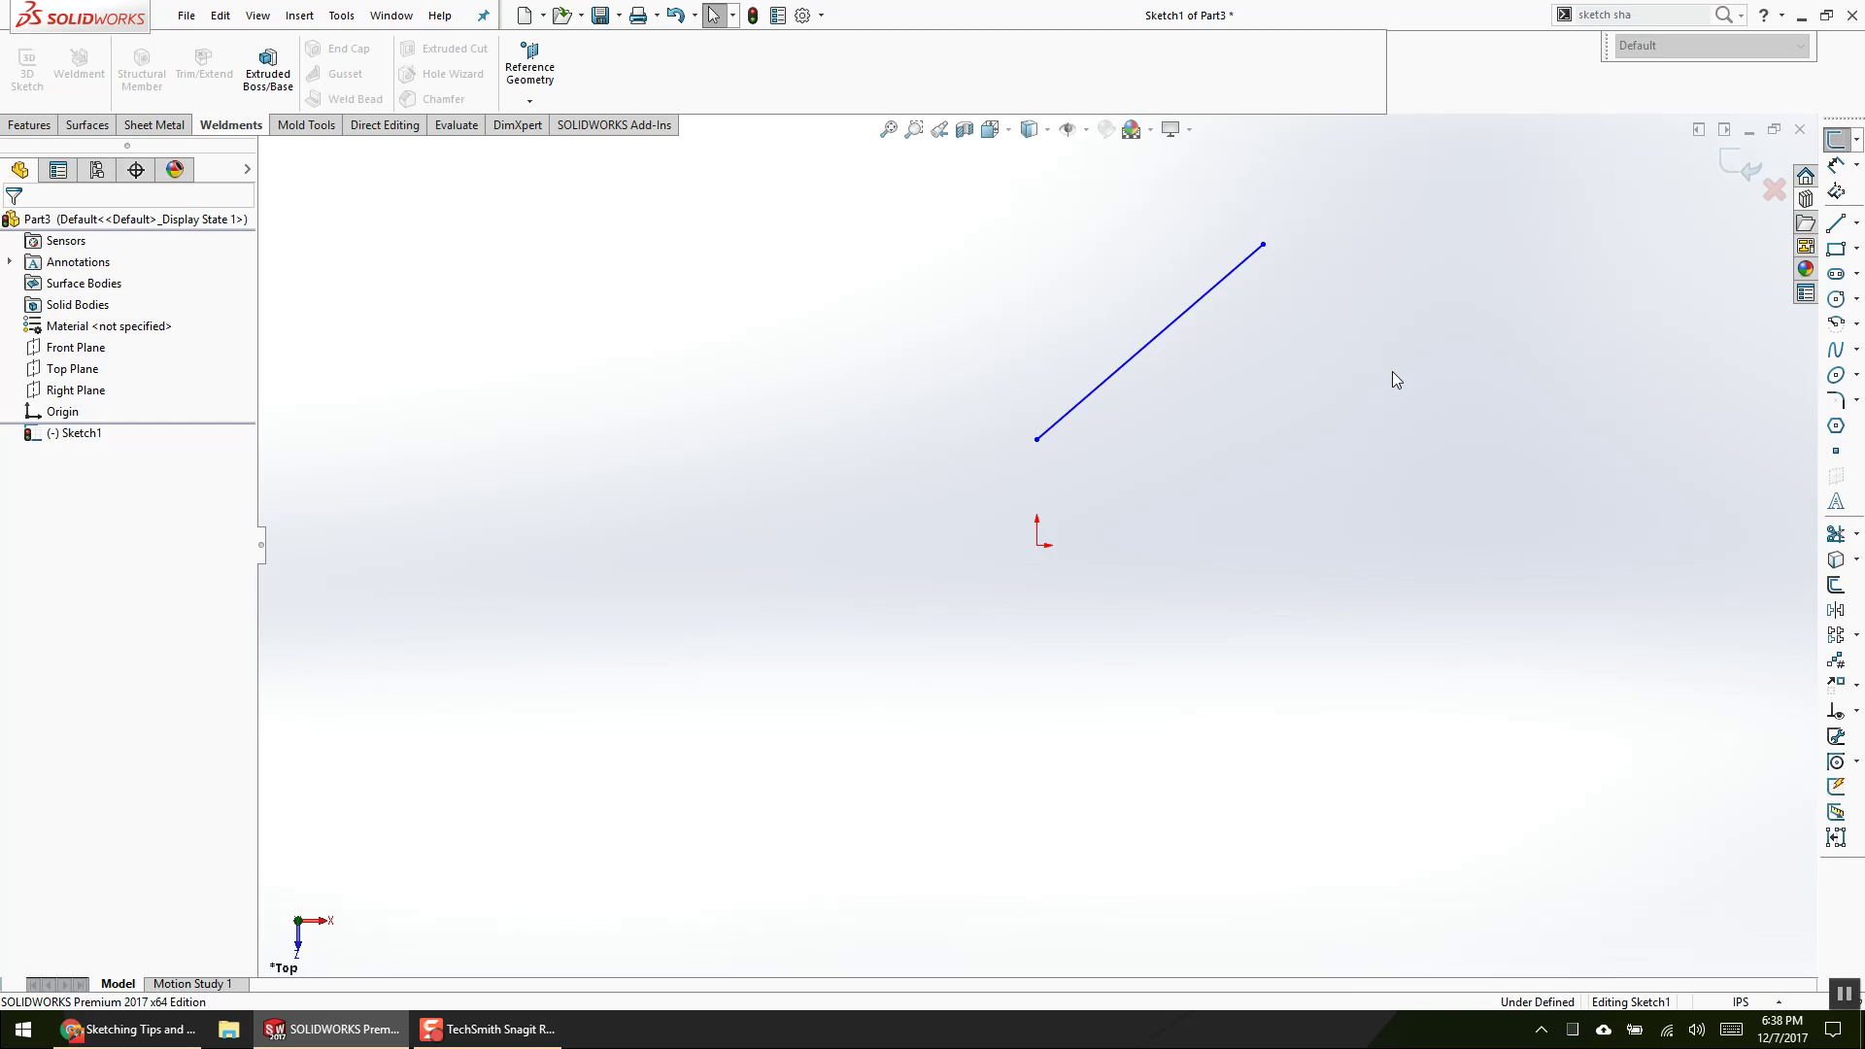
pyautogui.hotkey('ctrl', 'z')
# Step: Sketch a sloping line, a tangent arc of about 1.71 in radius, and a line about 4.01 in long back from the arc's end
pyautogui.press('l')
pyautogui.click(1067, 384)
pyautogui.click(1318, 223)
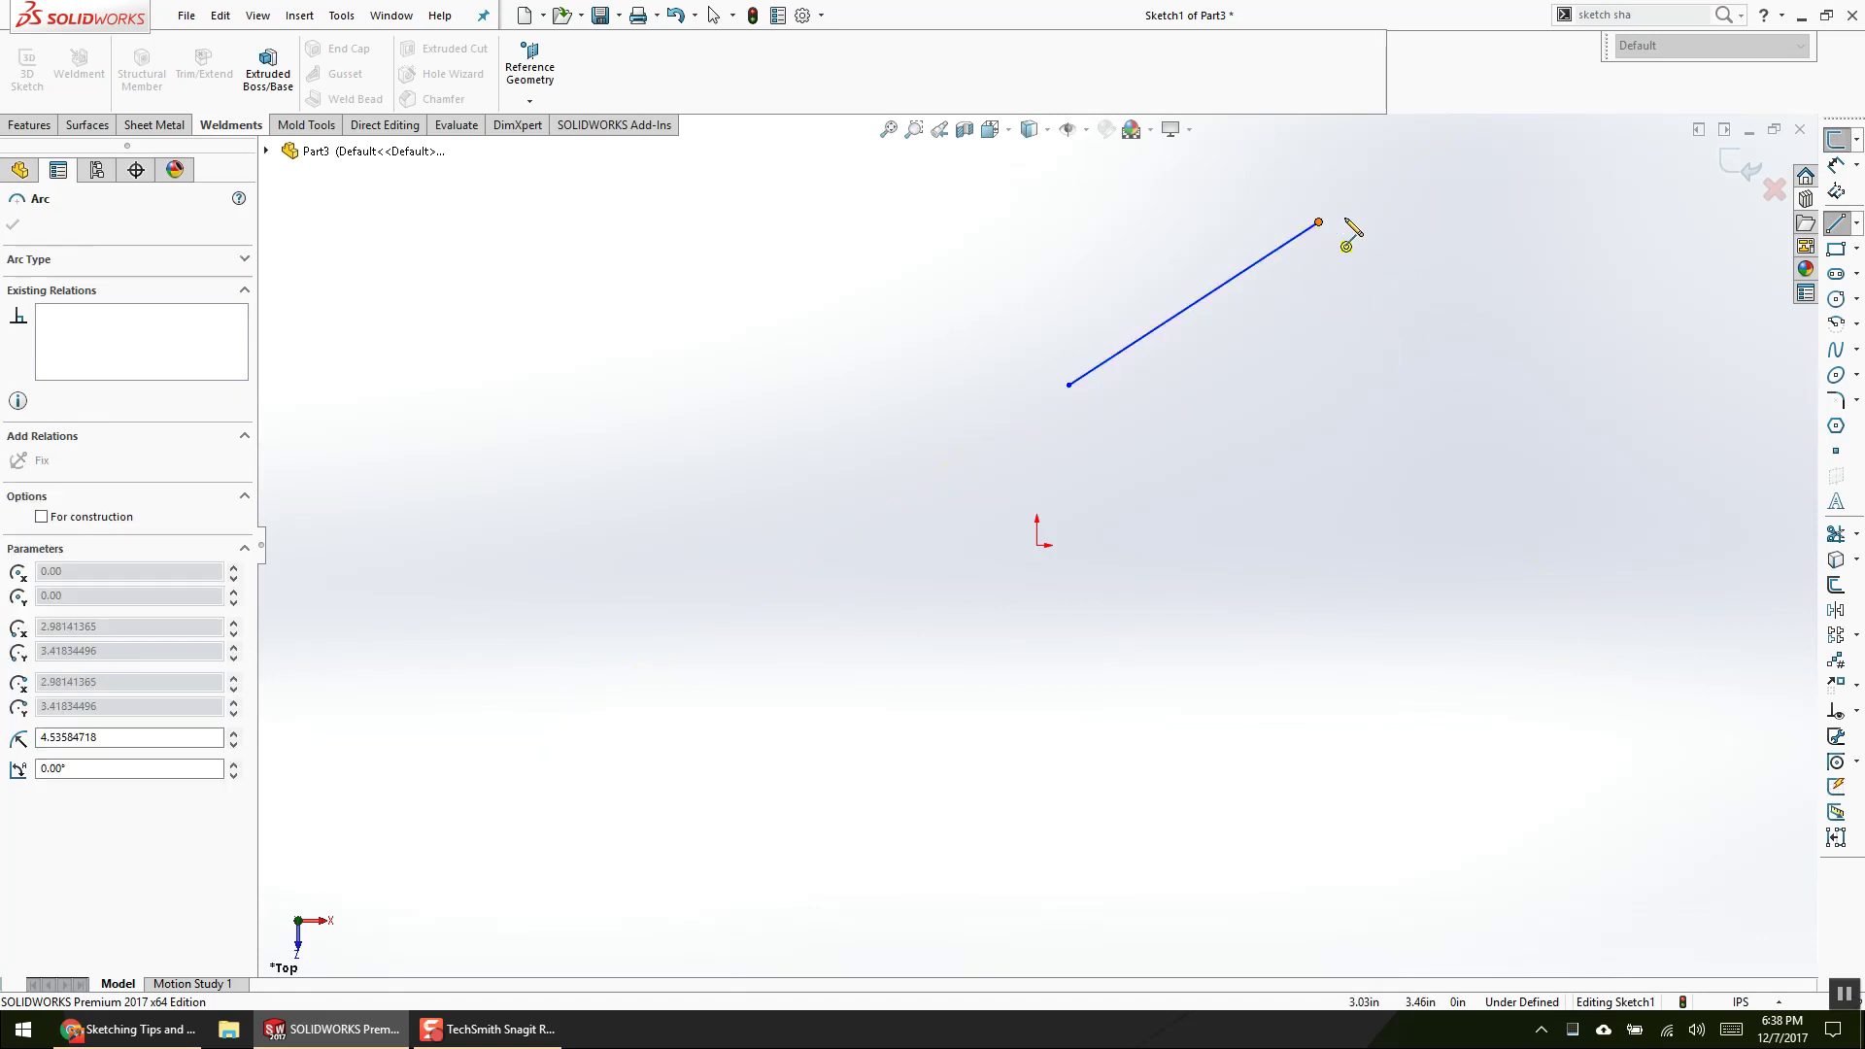
pyautogui.scroll(1, 1515, 452)
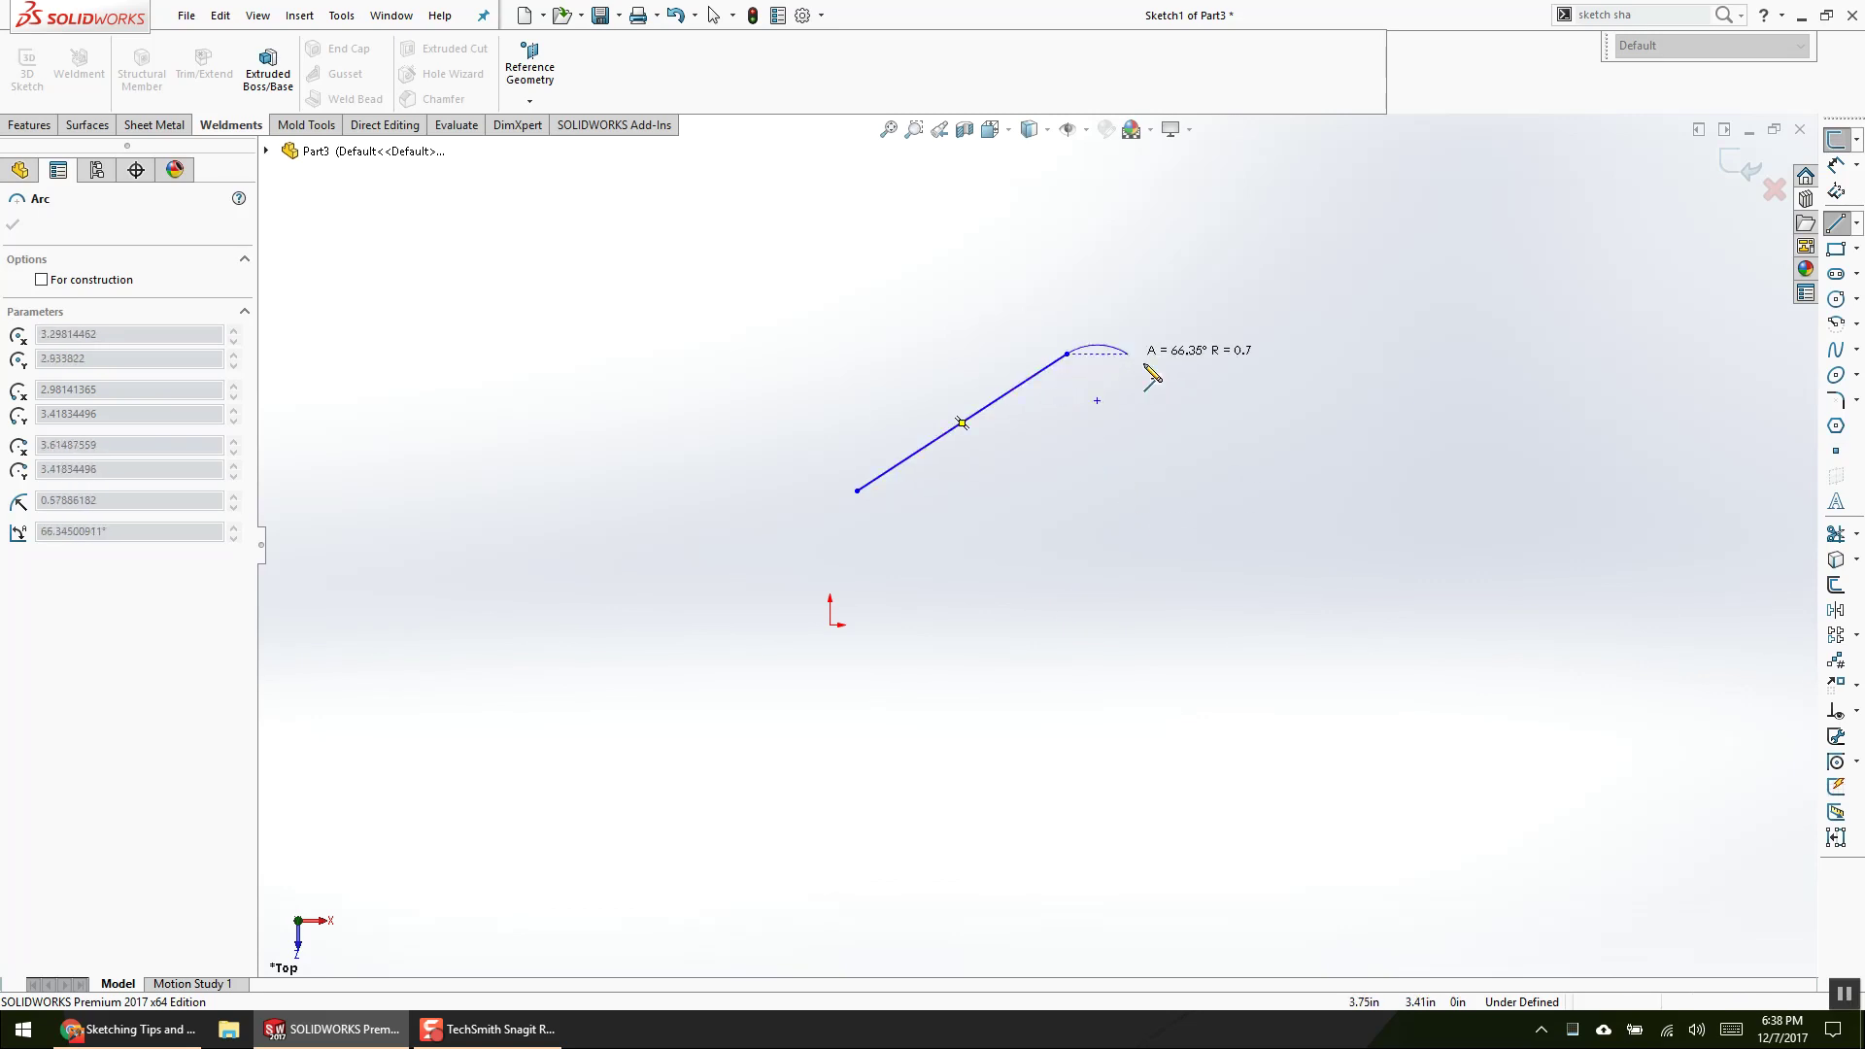
pyautogui.click(1279, 494)
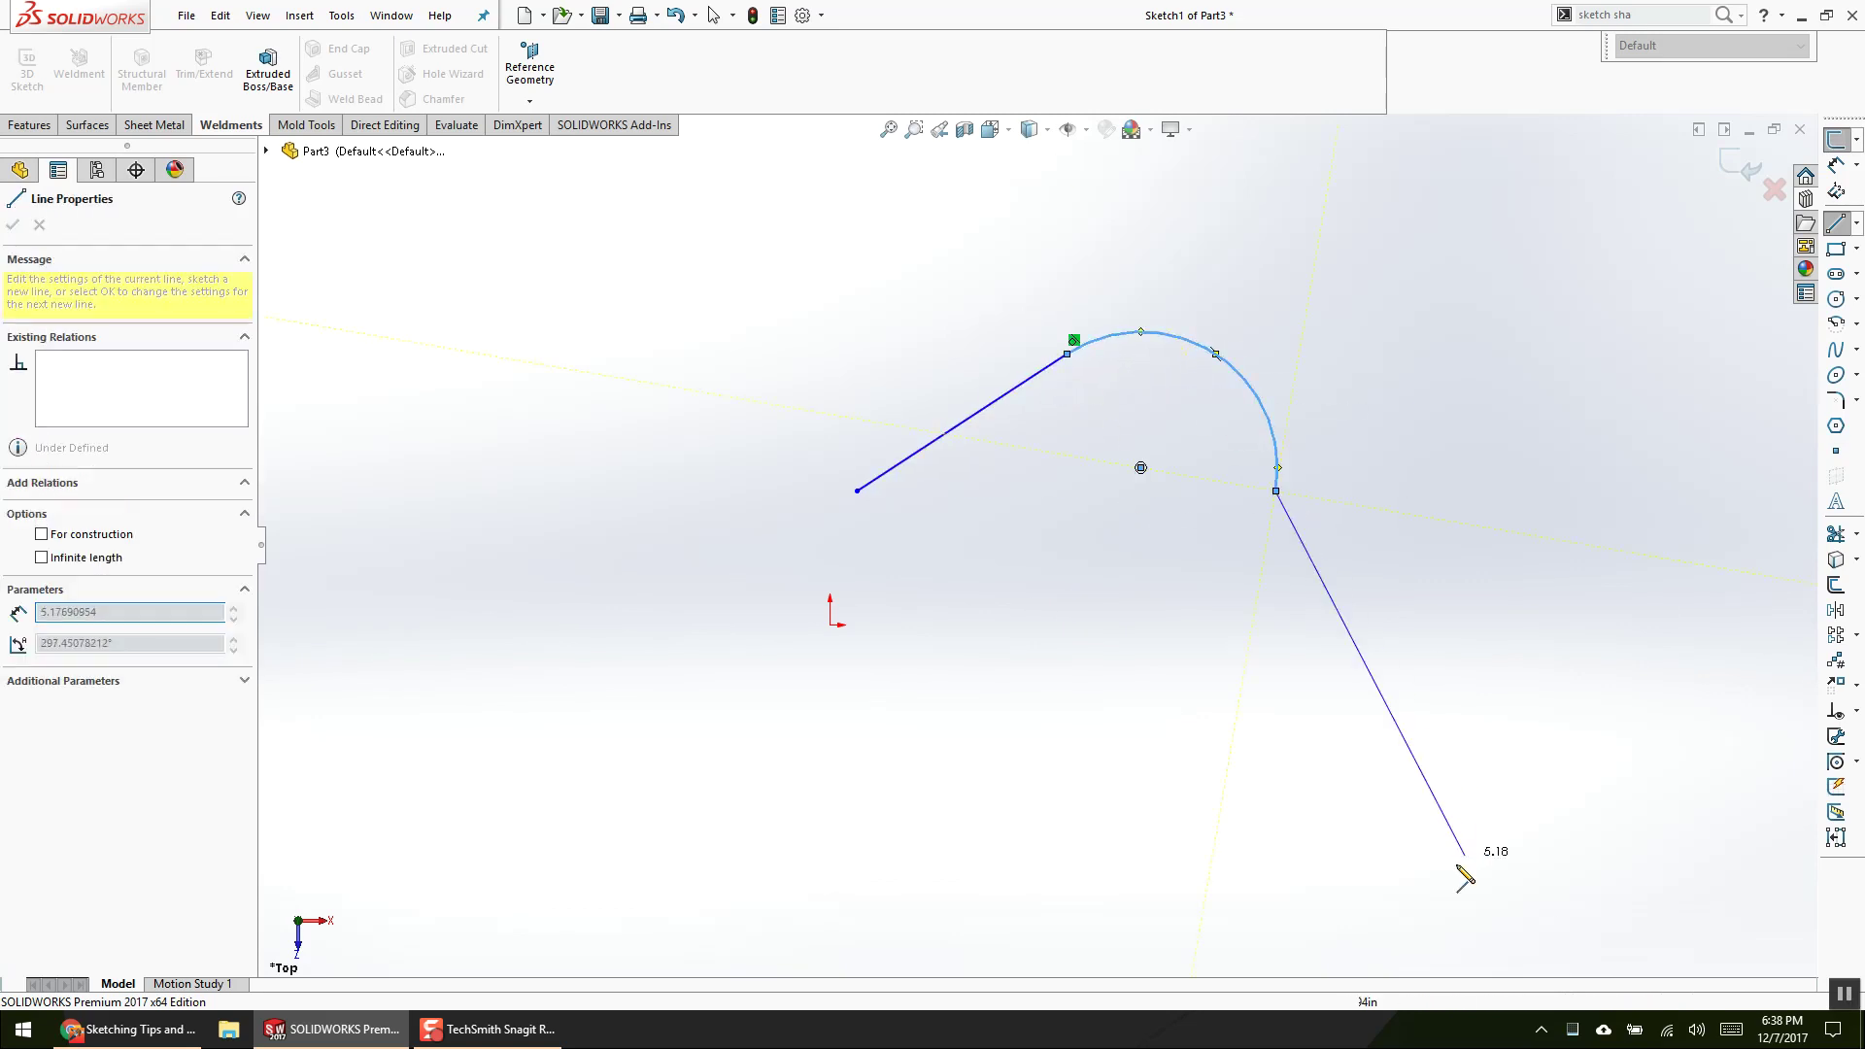
pyautogui.click(1068, 731)
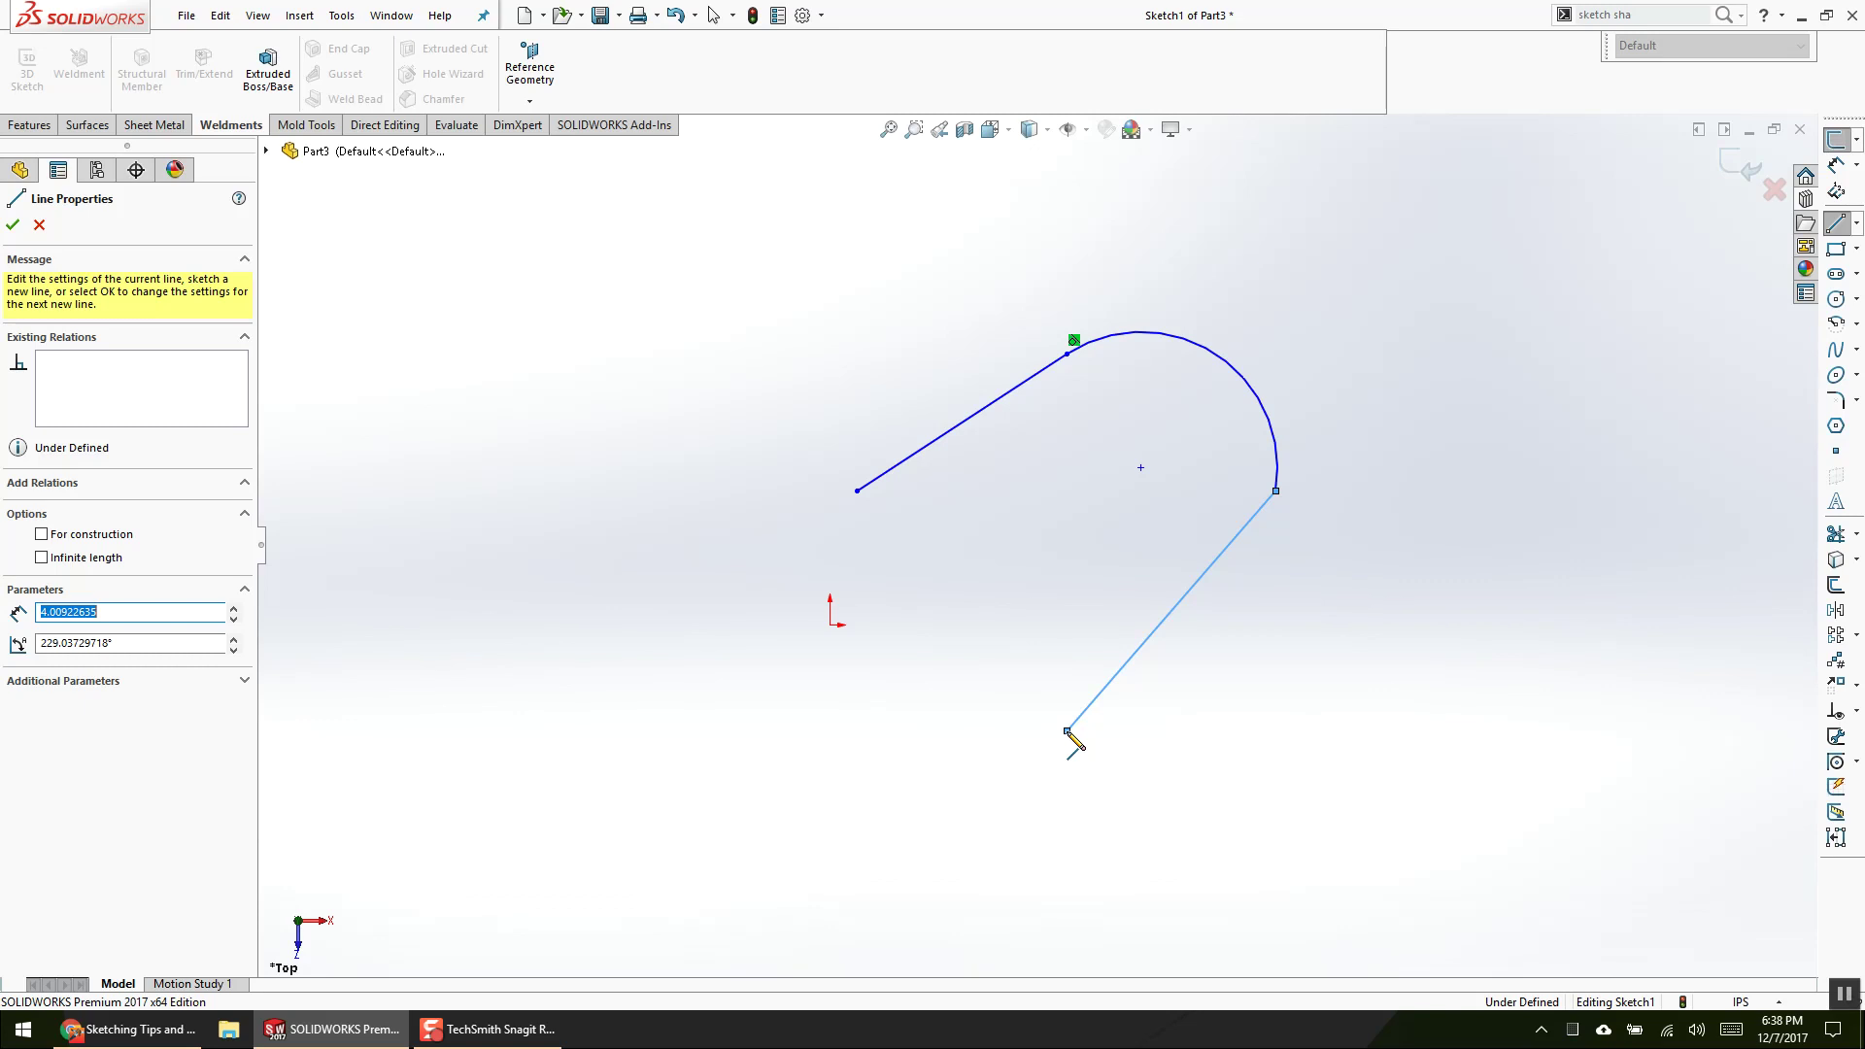
pyautogui.press('Escape')
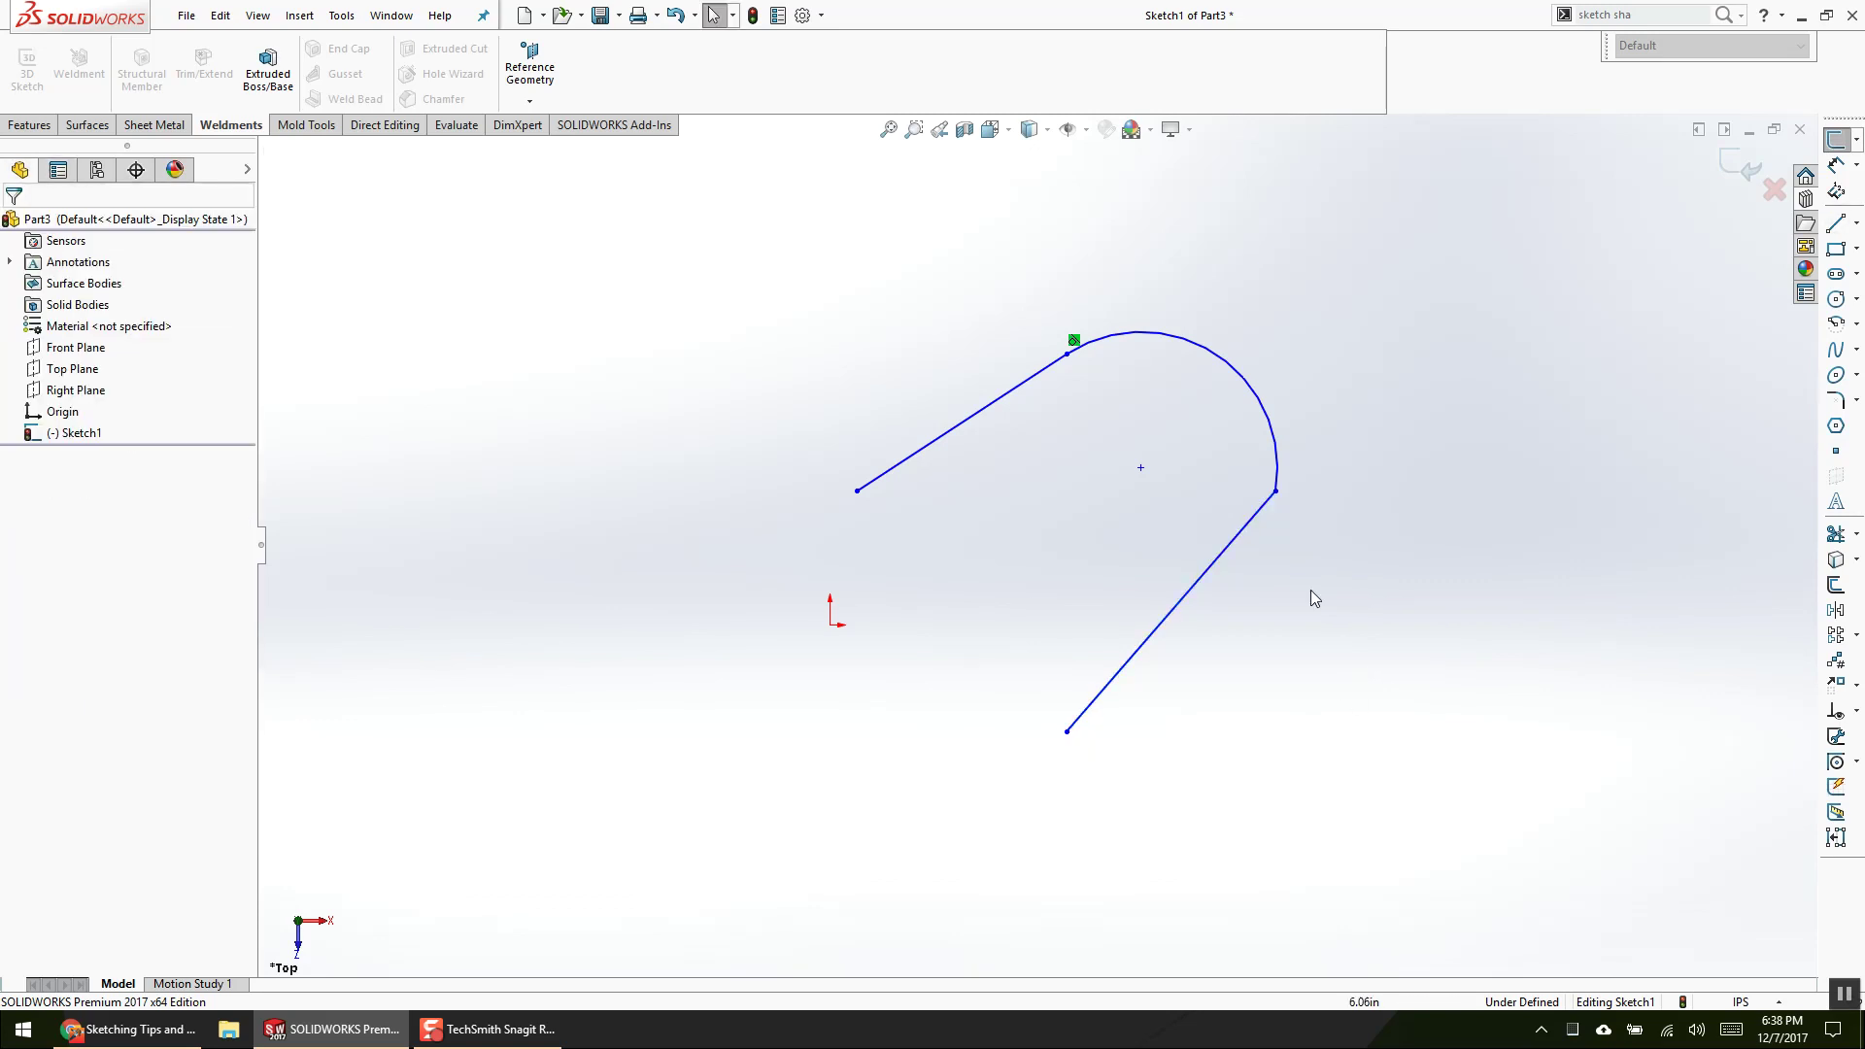
# Step: Select the arc and the lower line one after the other, and clear the selection
pyautogui.scroll(-1, 1271, 484)
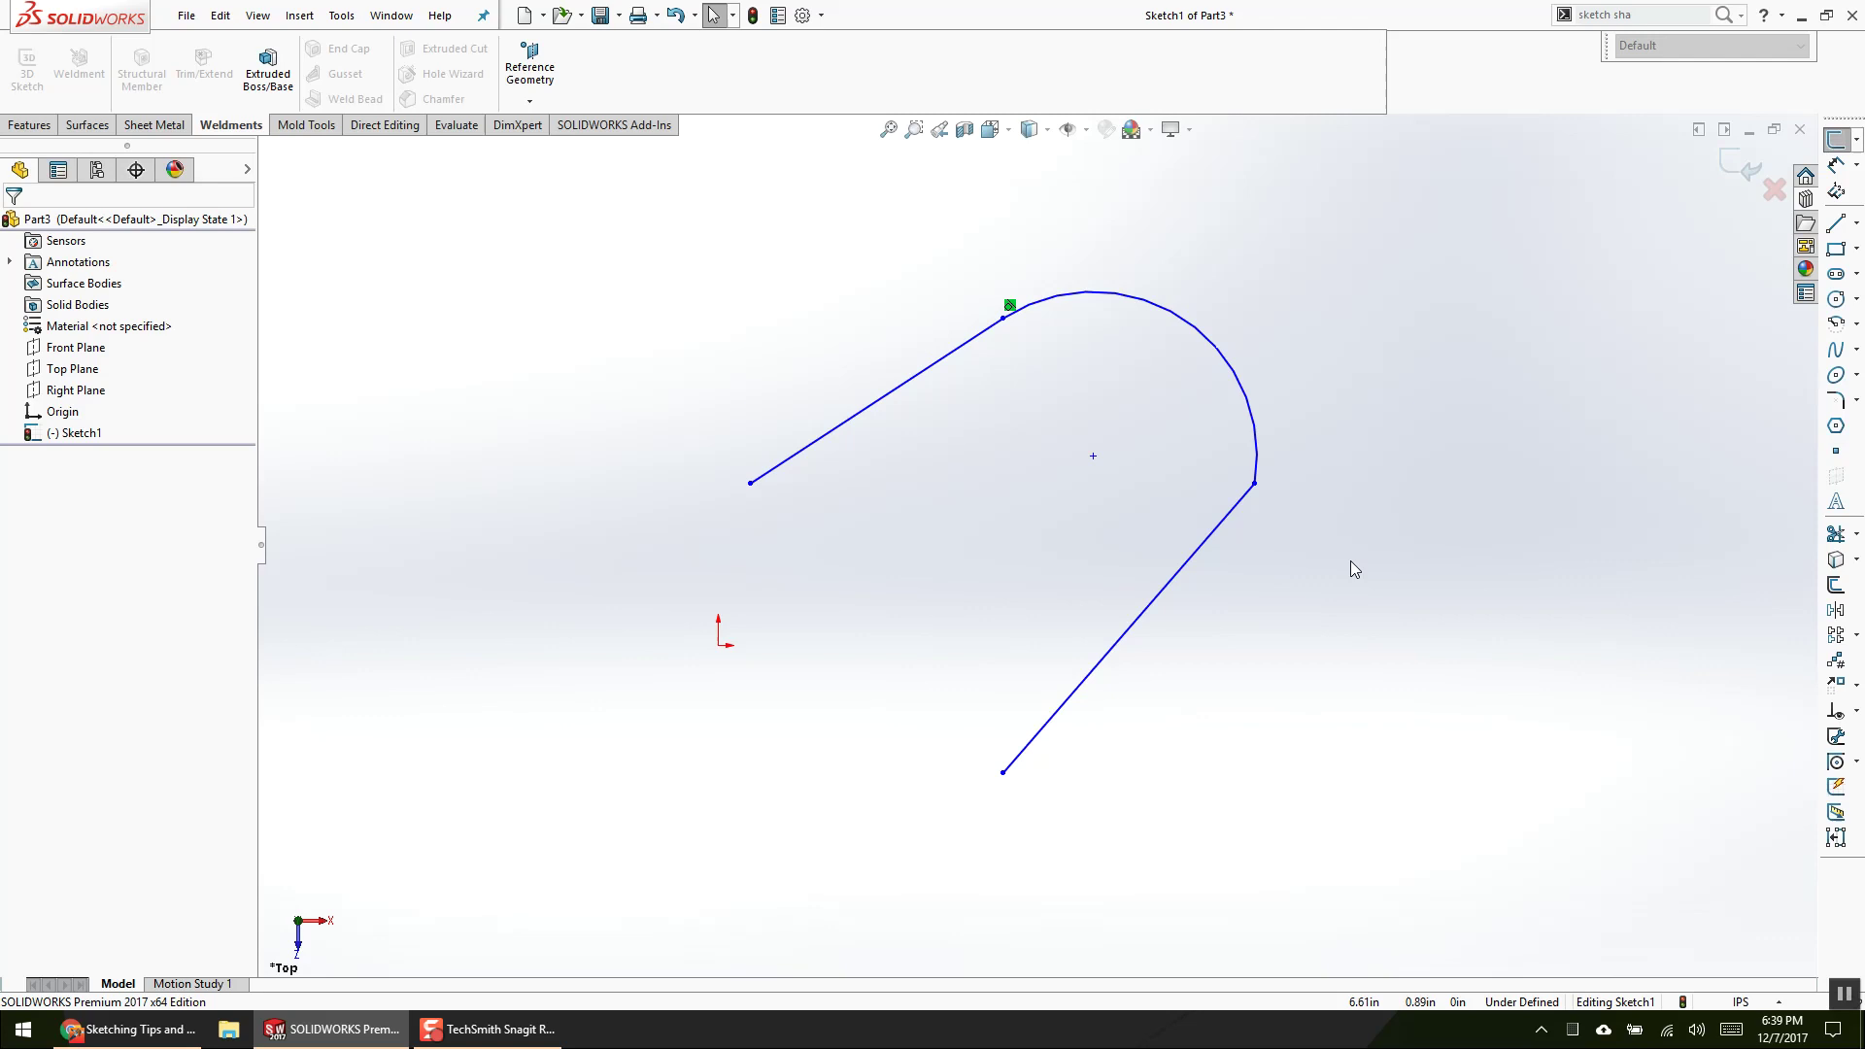
pyautogui.click(1258, 445)
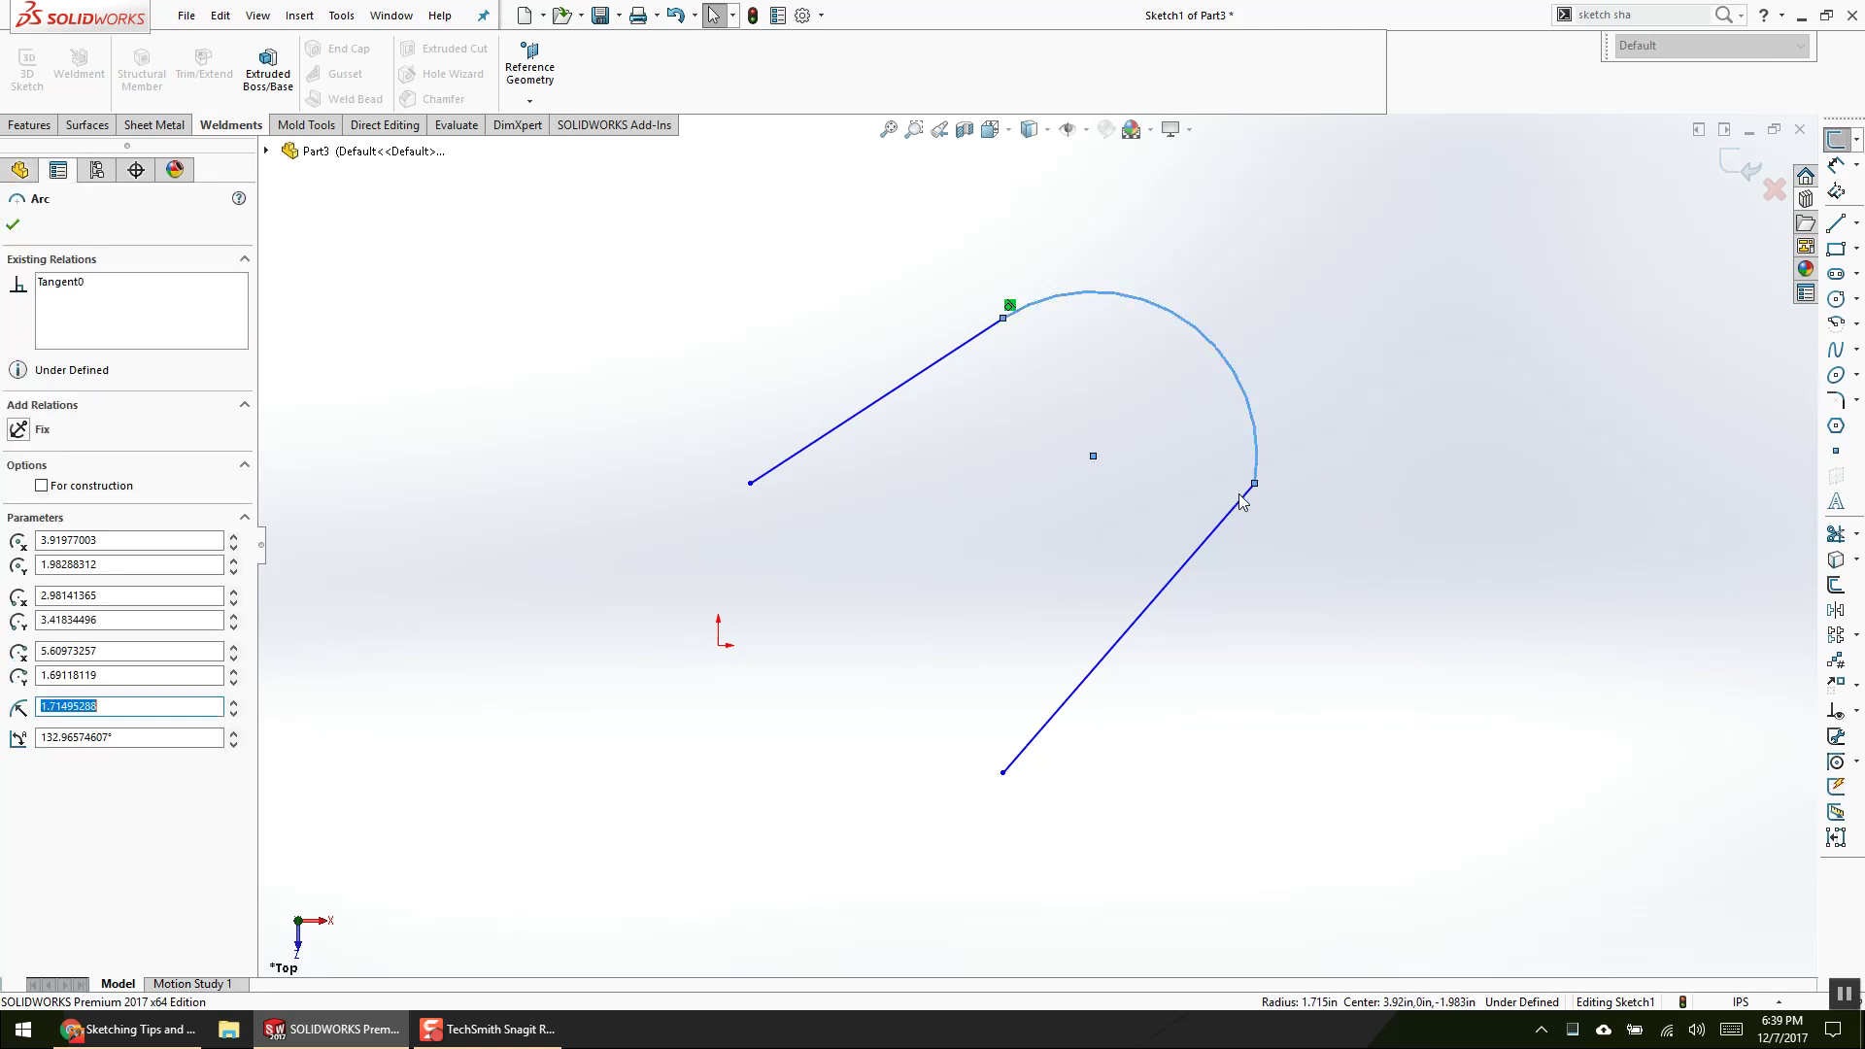
pyautogui.keyDown('ctrl'); pyautogui.click(1247, 491); pyautogui.keyUp('ctrl')
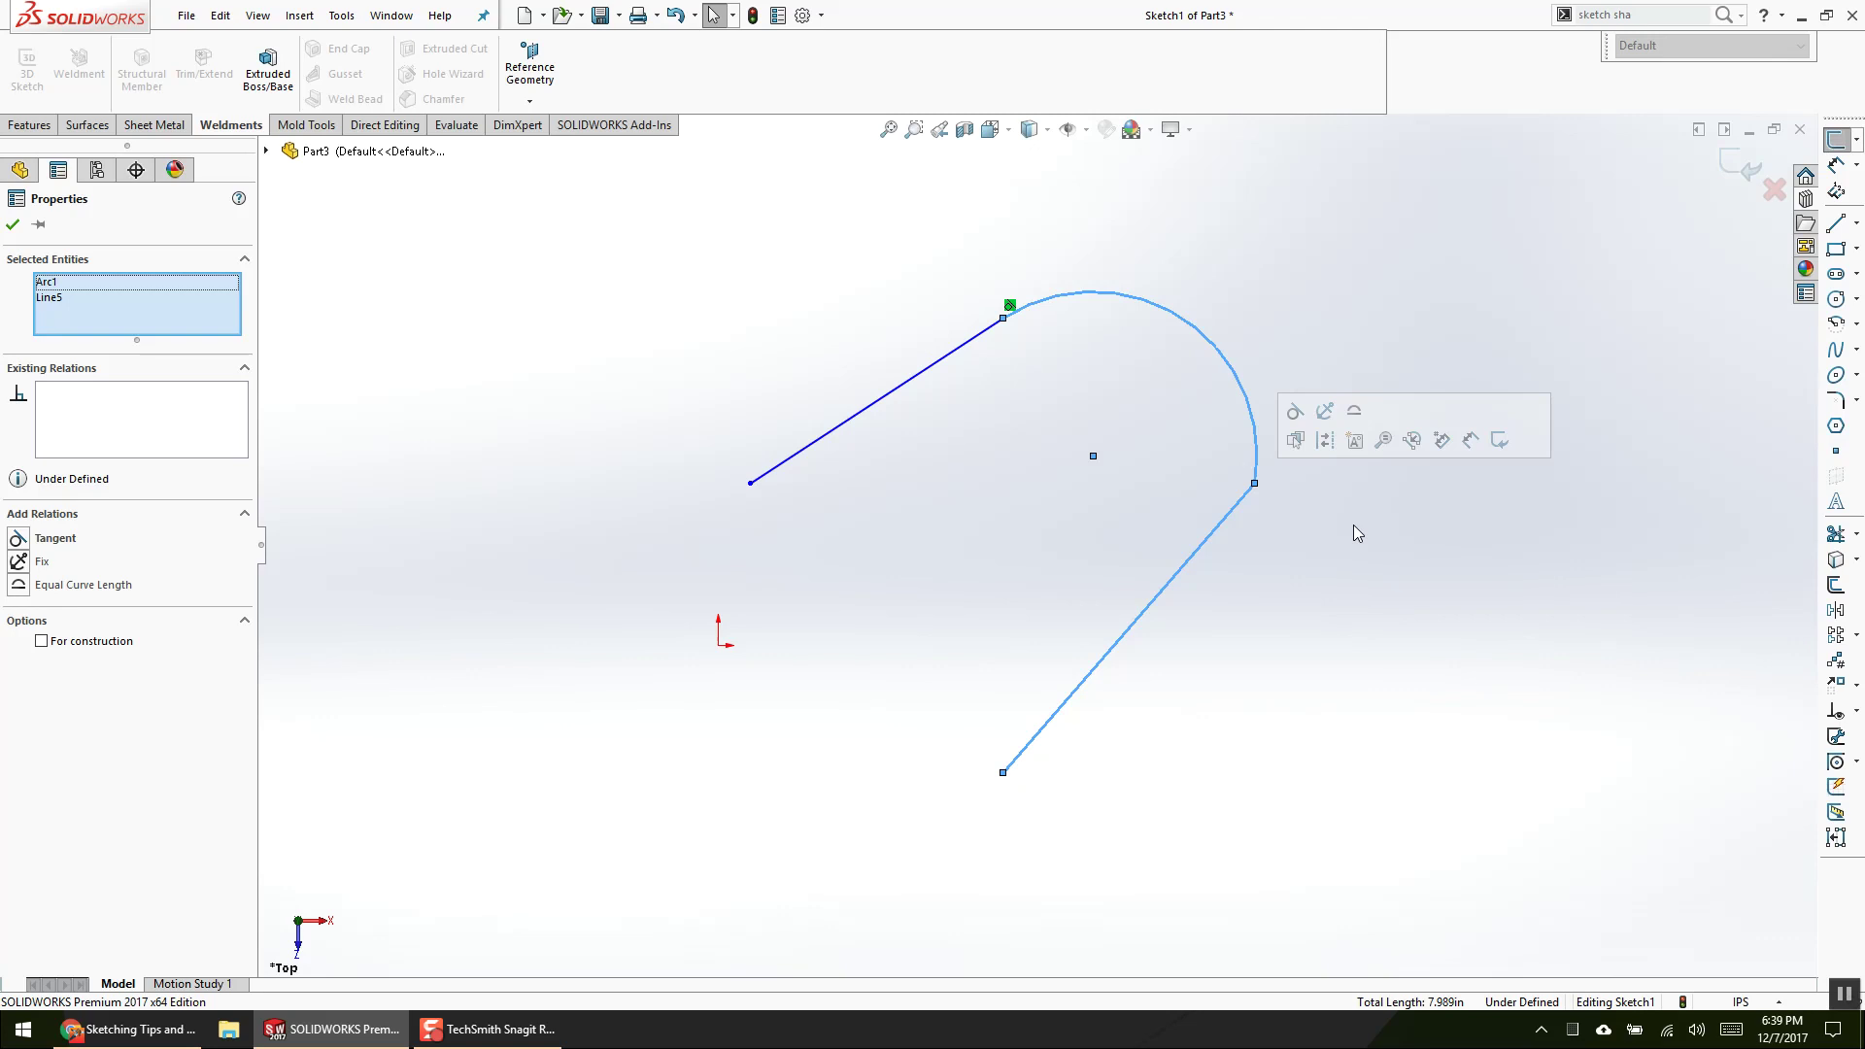
pyautogui.click(1394, 579)
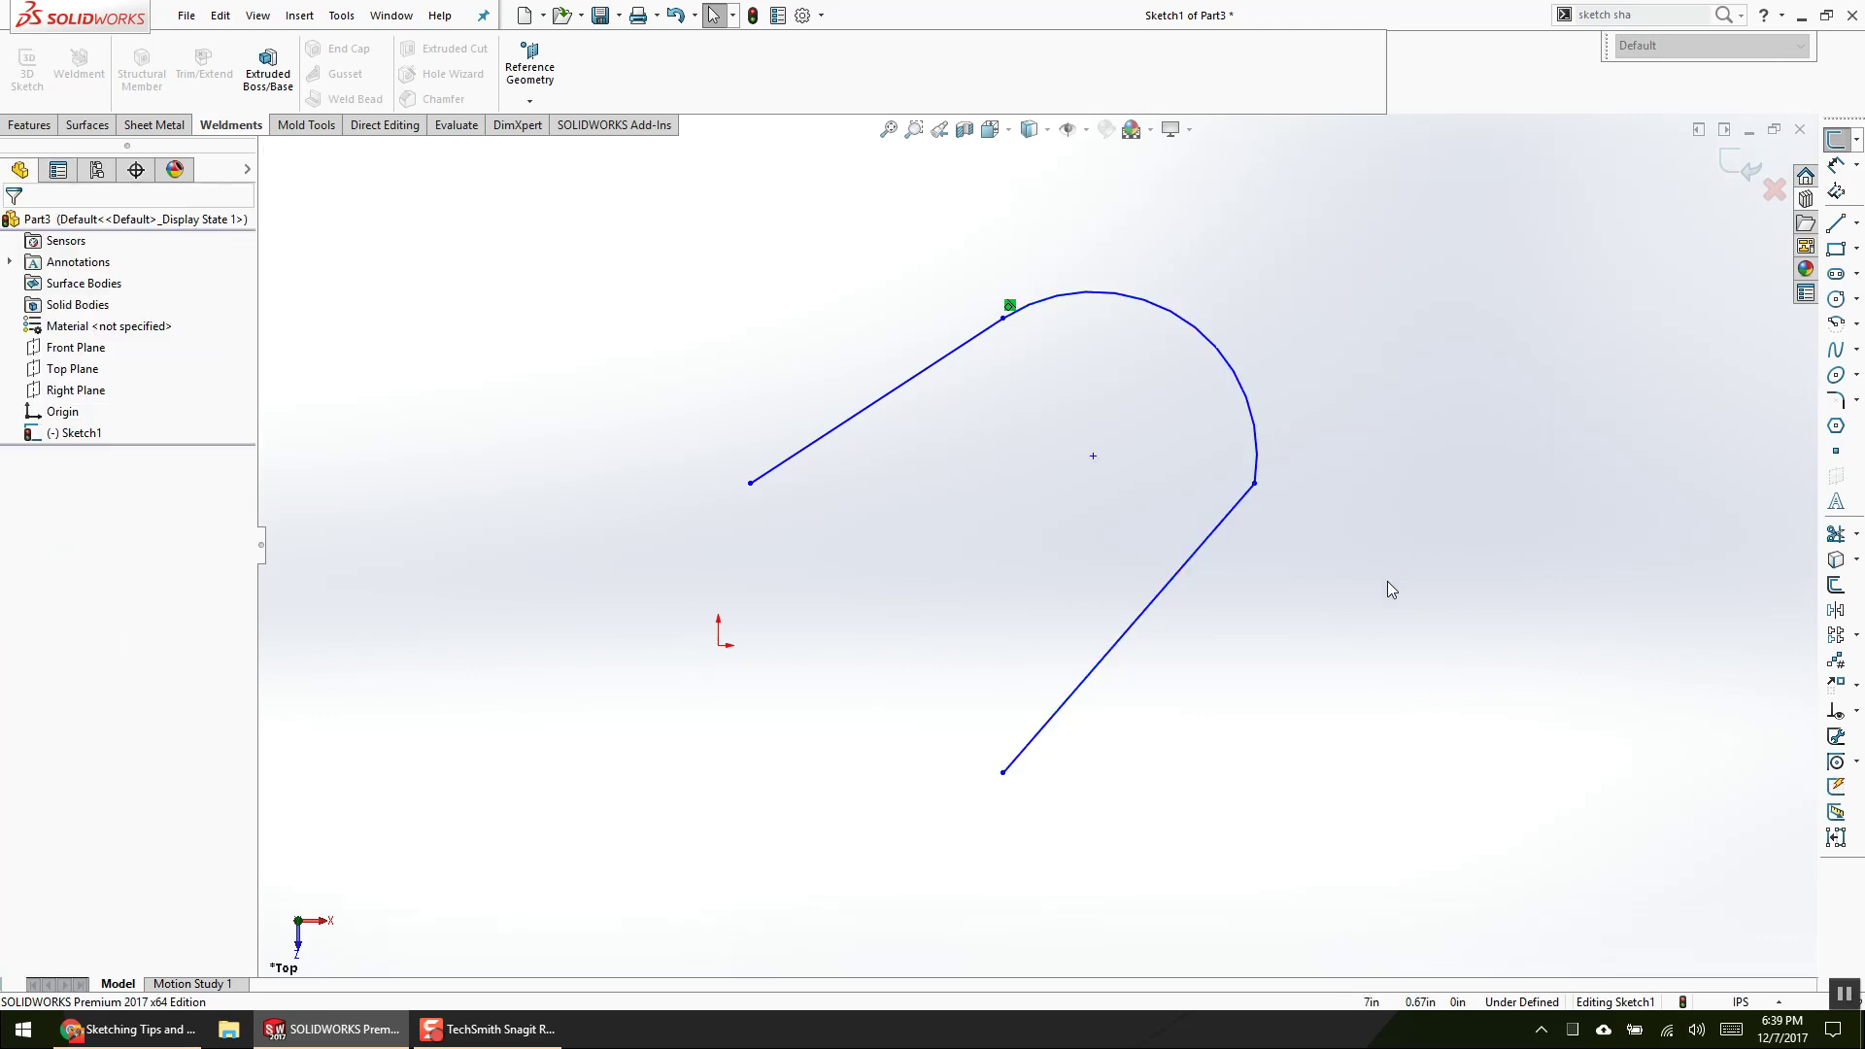
# Step: Select the arc and the lower line together with crossing selection boxes, clearing the selection each time
pyautogui.moveTo(1387, 581); pyautogui.dragTo(1147, 445)
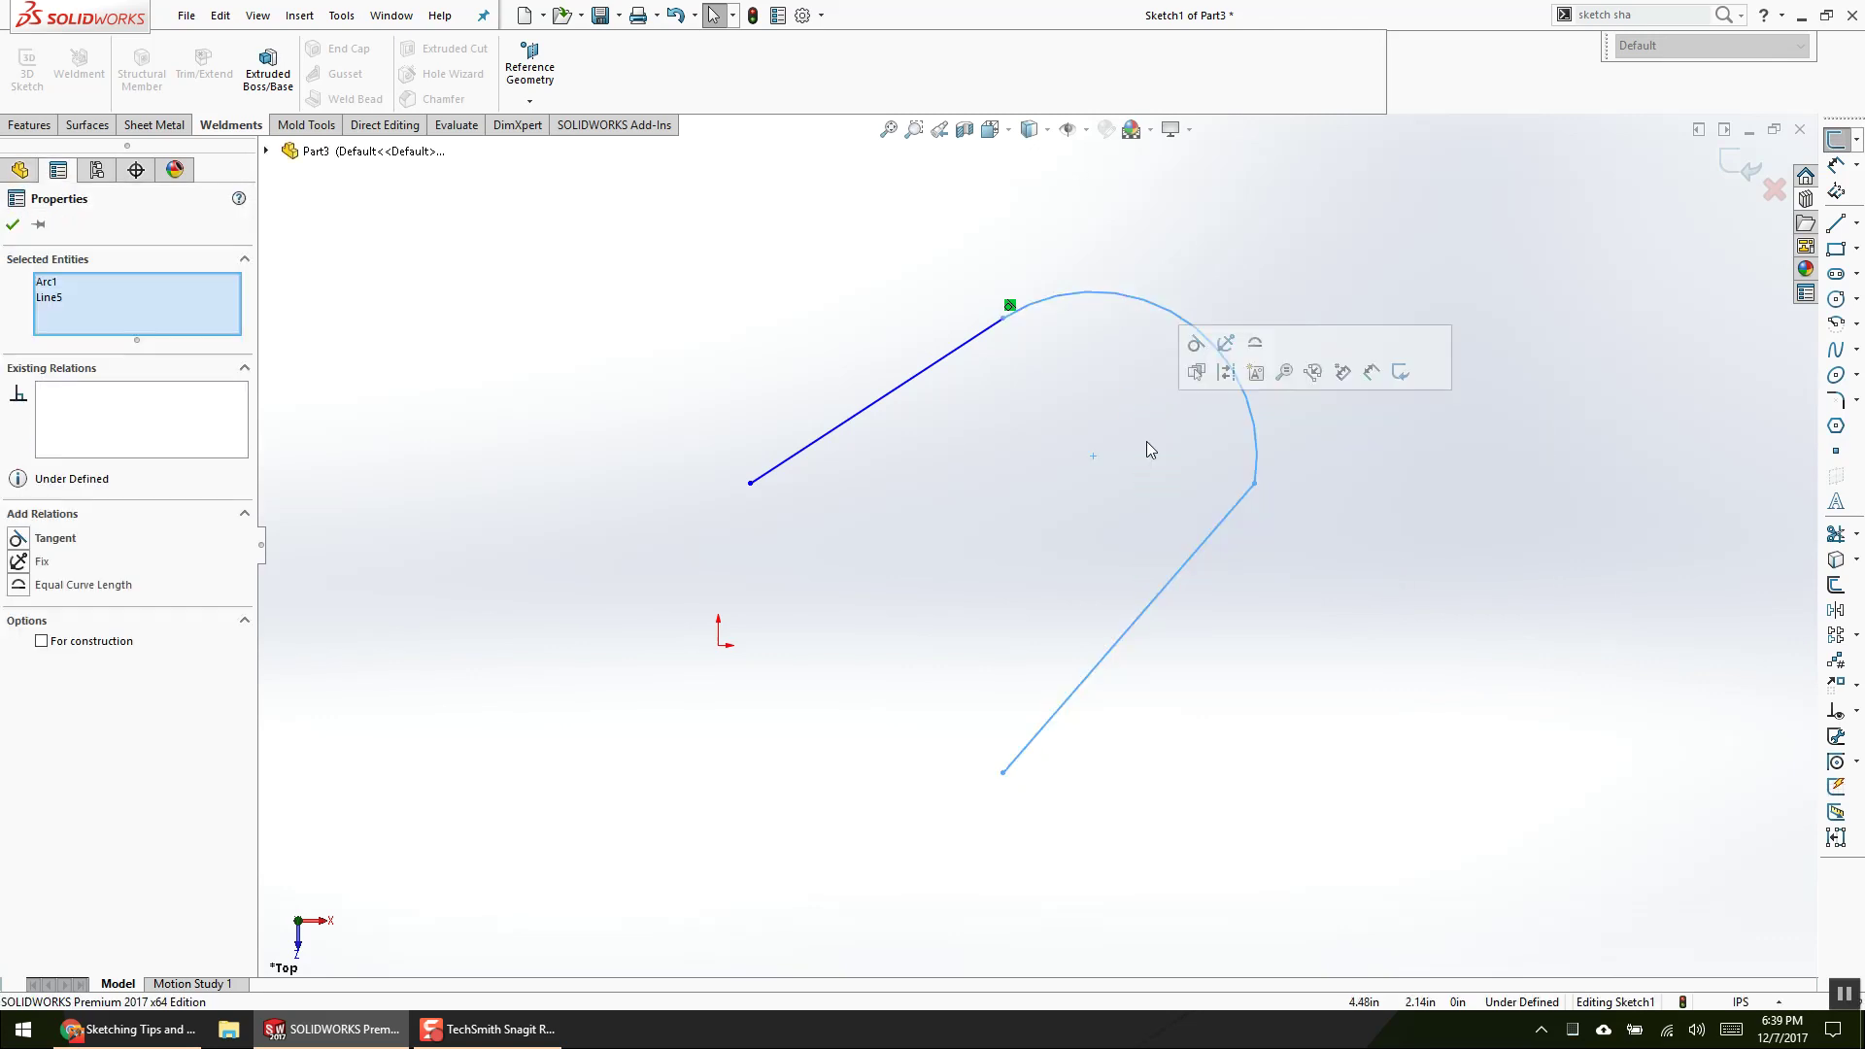
pyautogui.click(1457, 657)
pyautogui.moveTo(1385, 563); pyautogui.dragTo(1140, 416)
pyautogui.scroll(2, 1405, 631)
pyautogui.scroll(-2, 1390, 612)
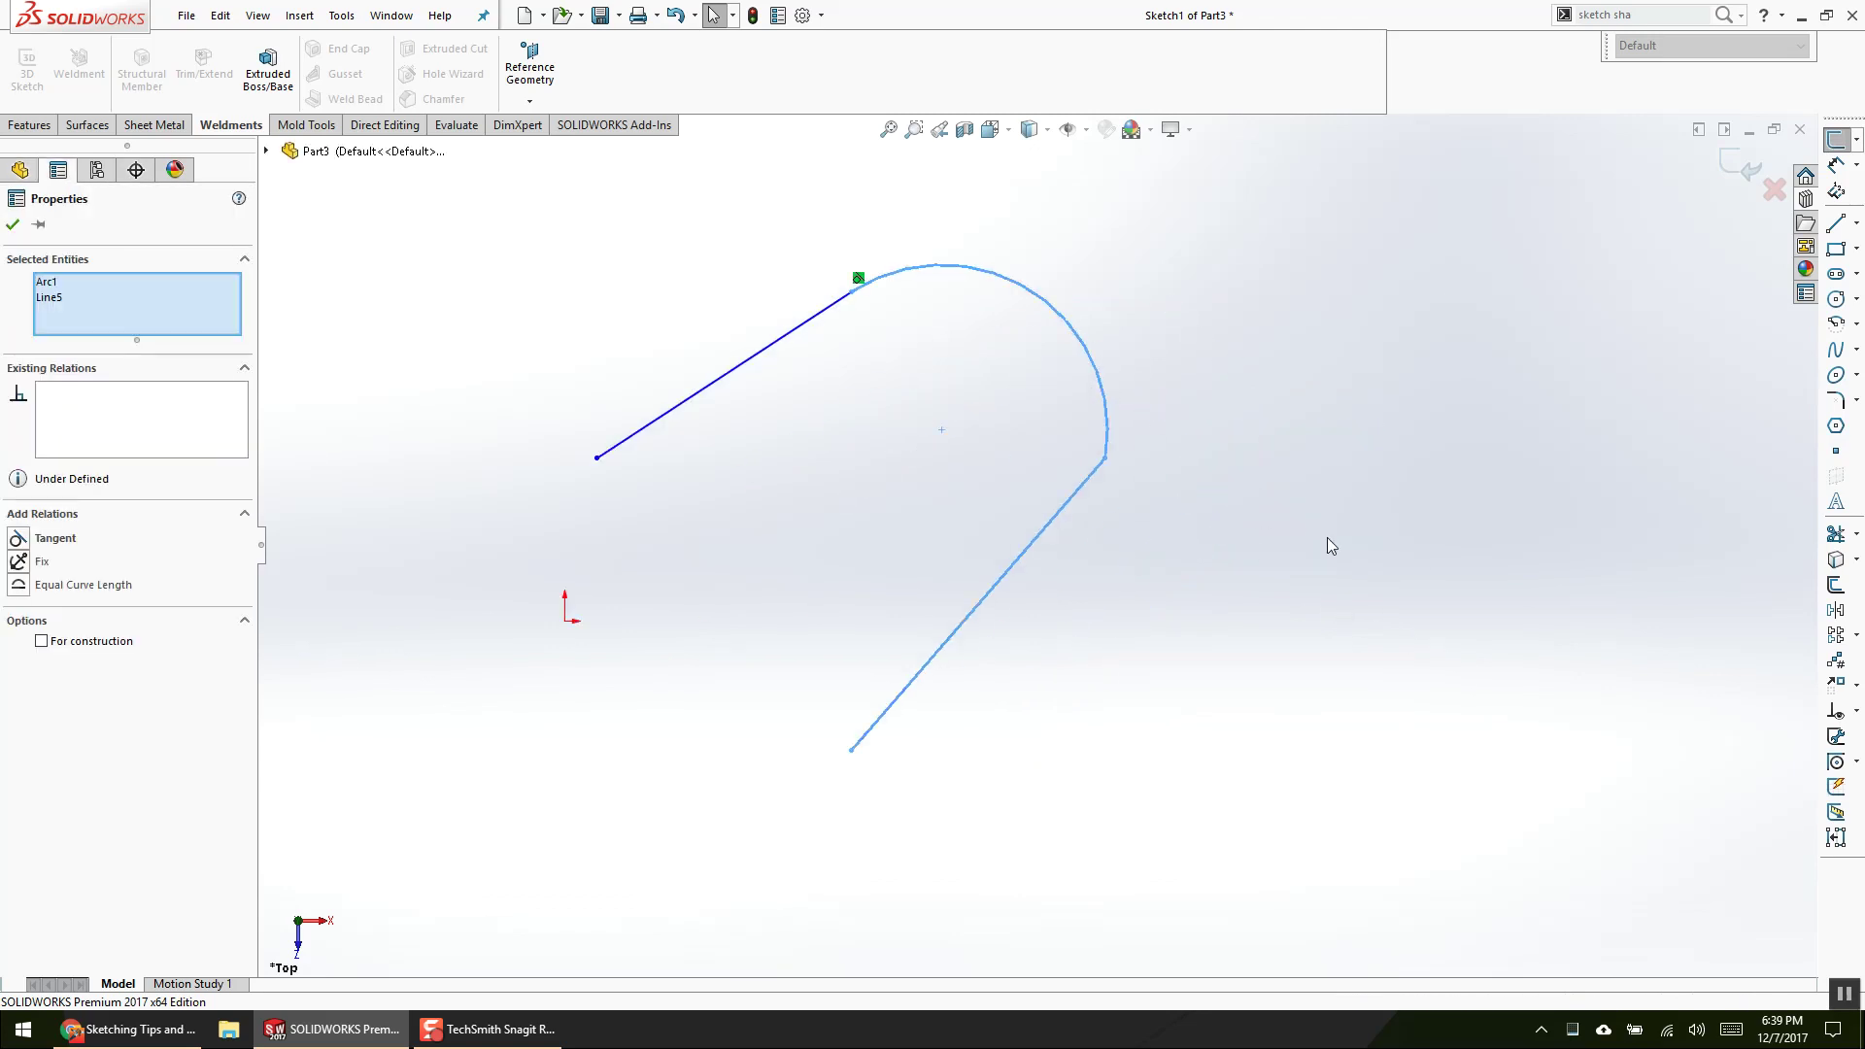
pyautogui.click(1213, 539)
pyautogui.moveTo(1212, 538); pyautogui.dragTo(1319, 631)
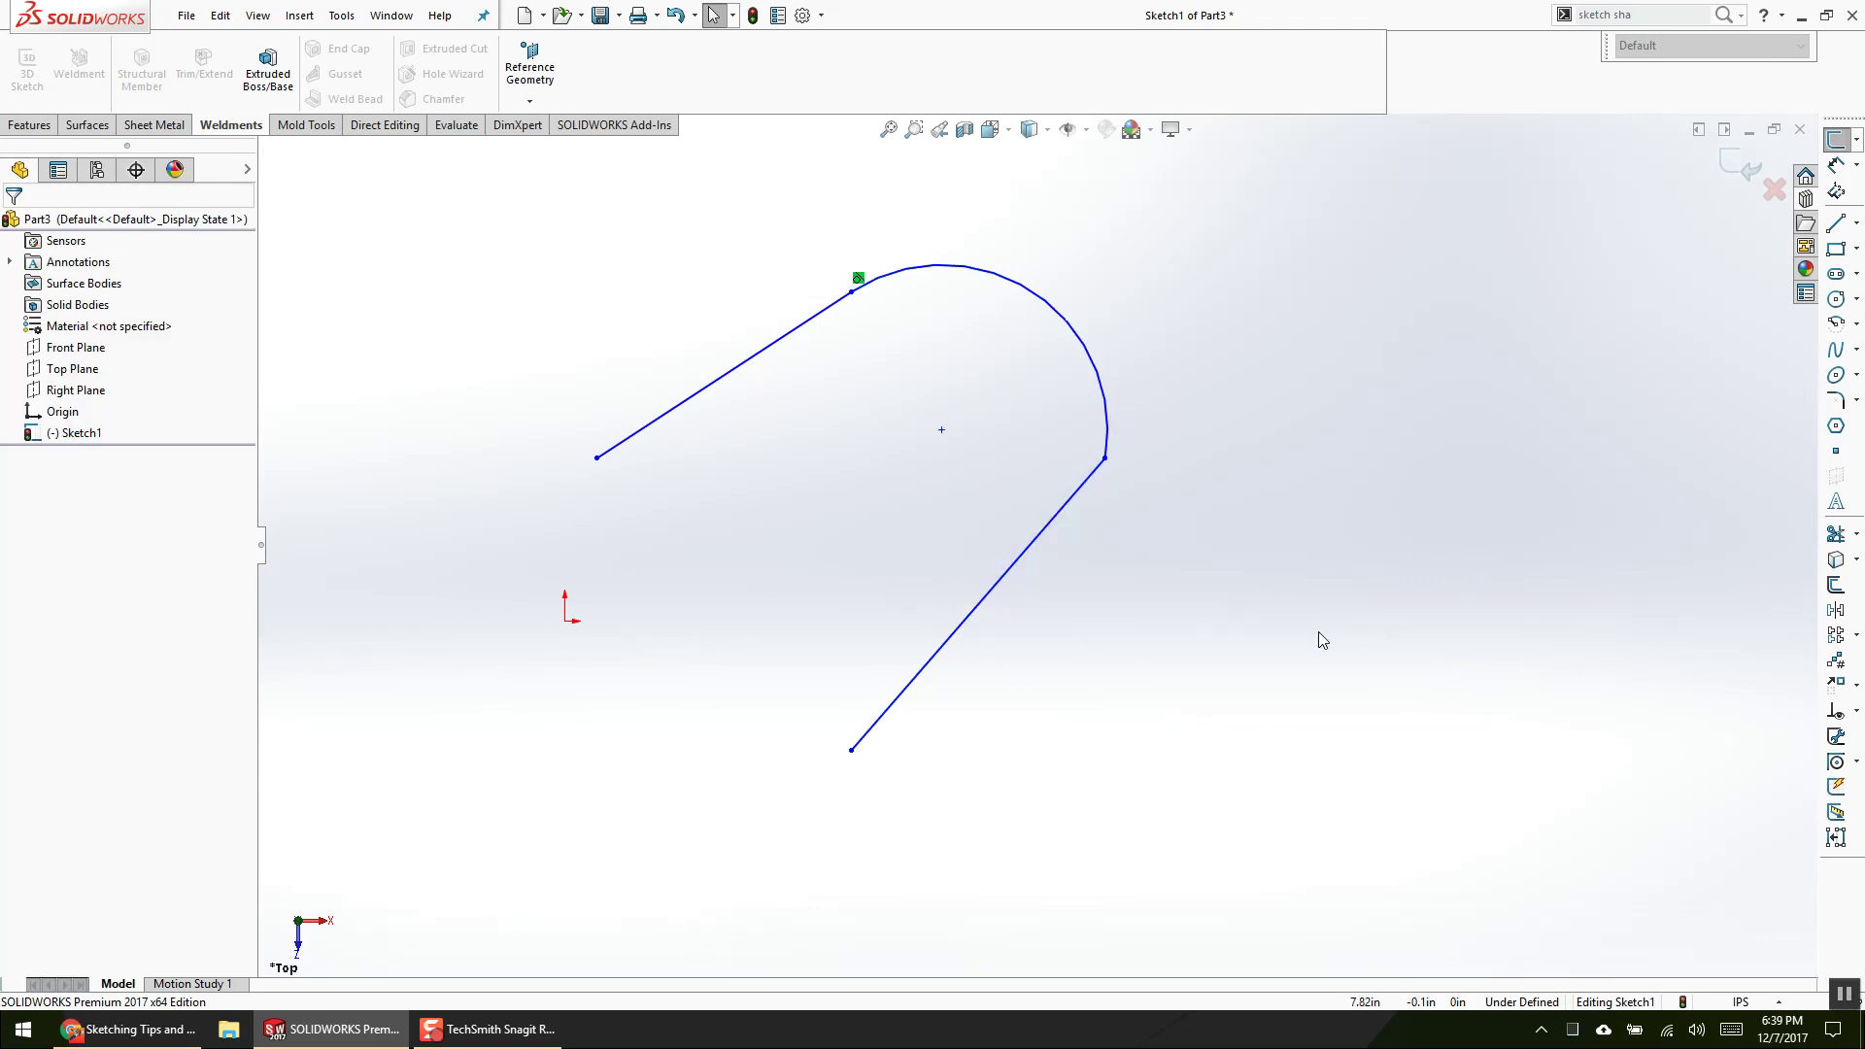
pyautogui.scroll(2, 1039, 538)
pyautogui.scroll(-1, 1052, 467)
pyautogui.moveTo(1041, 453)
pyautogui.keyDown('ctrl'); pyautogui.mouseDown(button='middle')
pyautogui.moveTo(1020, 500)
pyautogui.moveTo(1164, 438)
pyautogui.mouseUp(button='middle'); pyautogui.keyUp('ctrl')
pyautogui.scroll(-1, 1170, 435)
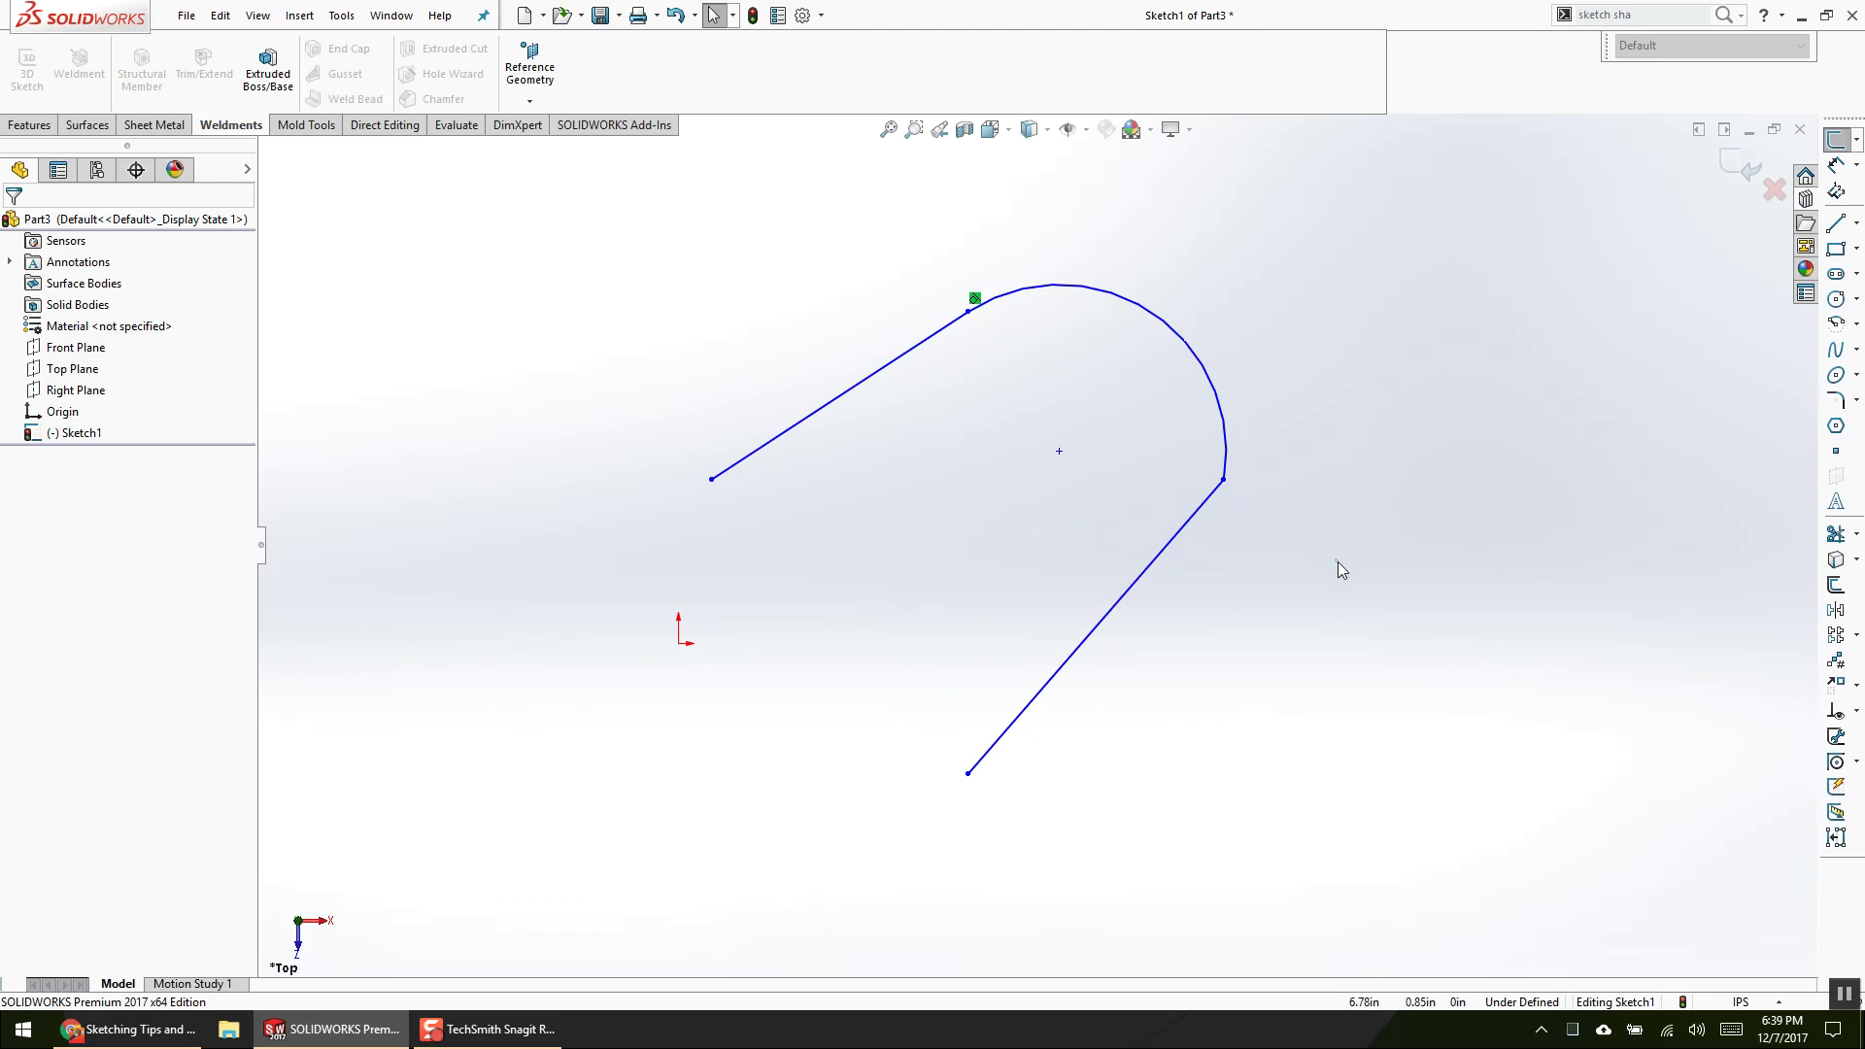
# Step: Repeat crossing selections of the arc and lower line from several corners around their joint, clearing the selection each time
pyautogui.moveTo(1338, 562); pyautogui.dragTo(1107, 428)
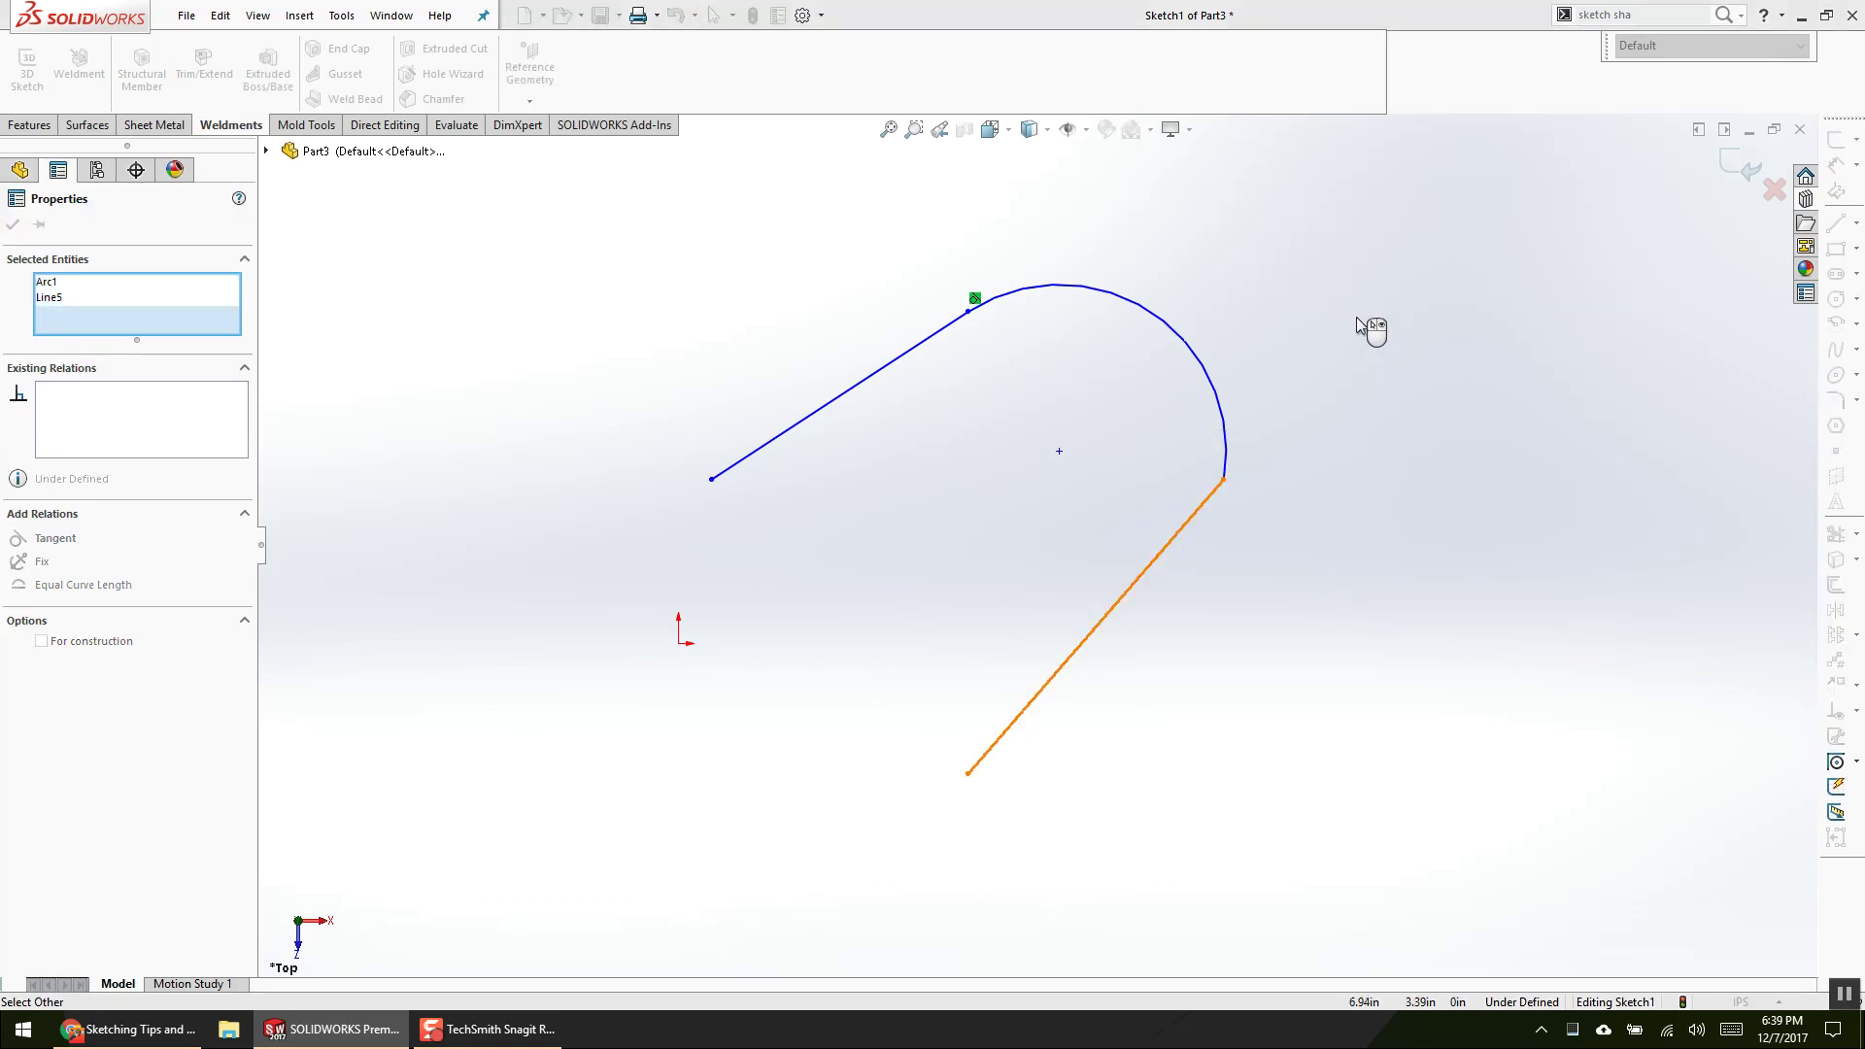
pyautogui.click(1390, 350)
pyautogui.moveTo(1381, 330); pyautogui.dragTo(1106, 571)
pyautogui.click(1381, 645)
pyautogui.moveTo(1382, 645); pyautogui.dragTo(1096, 386)
pyautogui.click(1386, 370)
pyautogui.moveTo(1388, 372); pyautogui.dragTo(1076, 569)
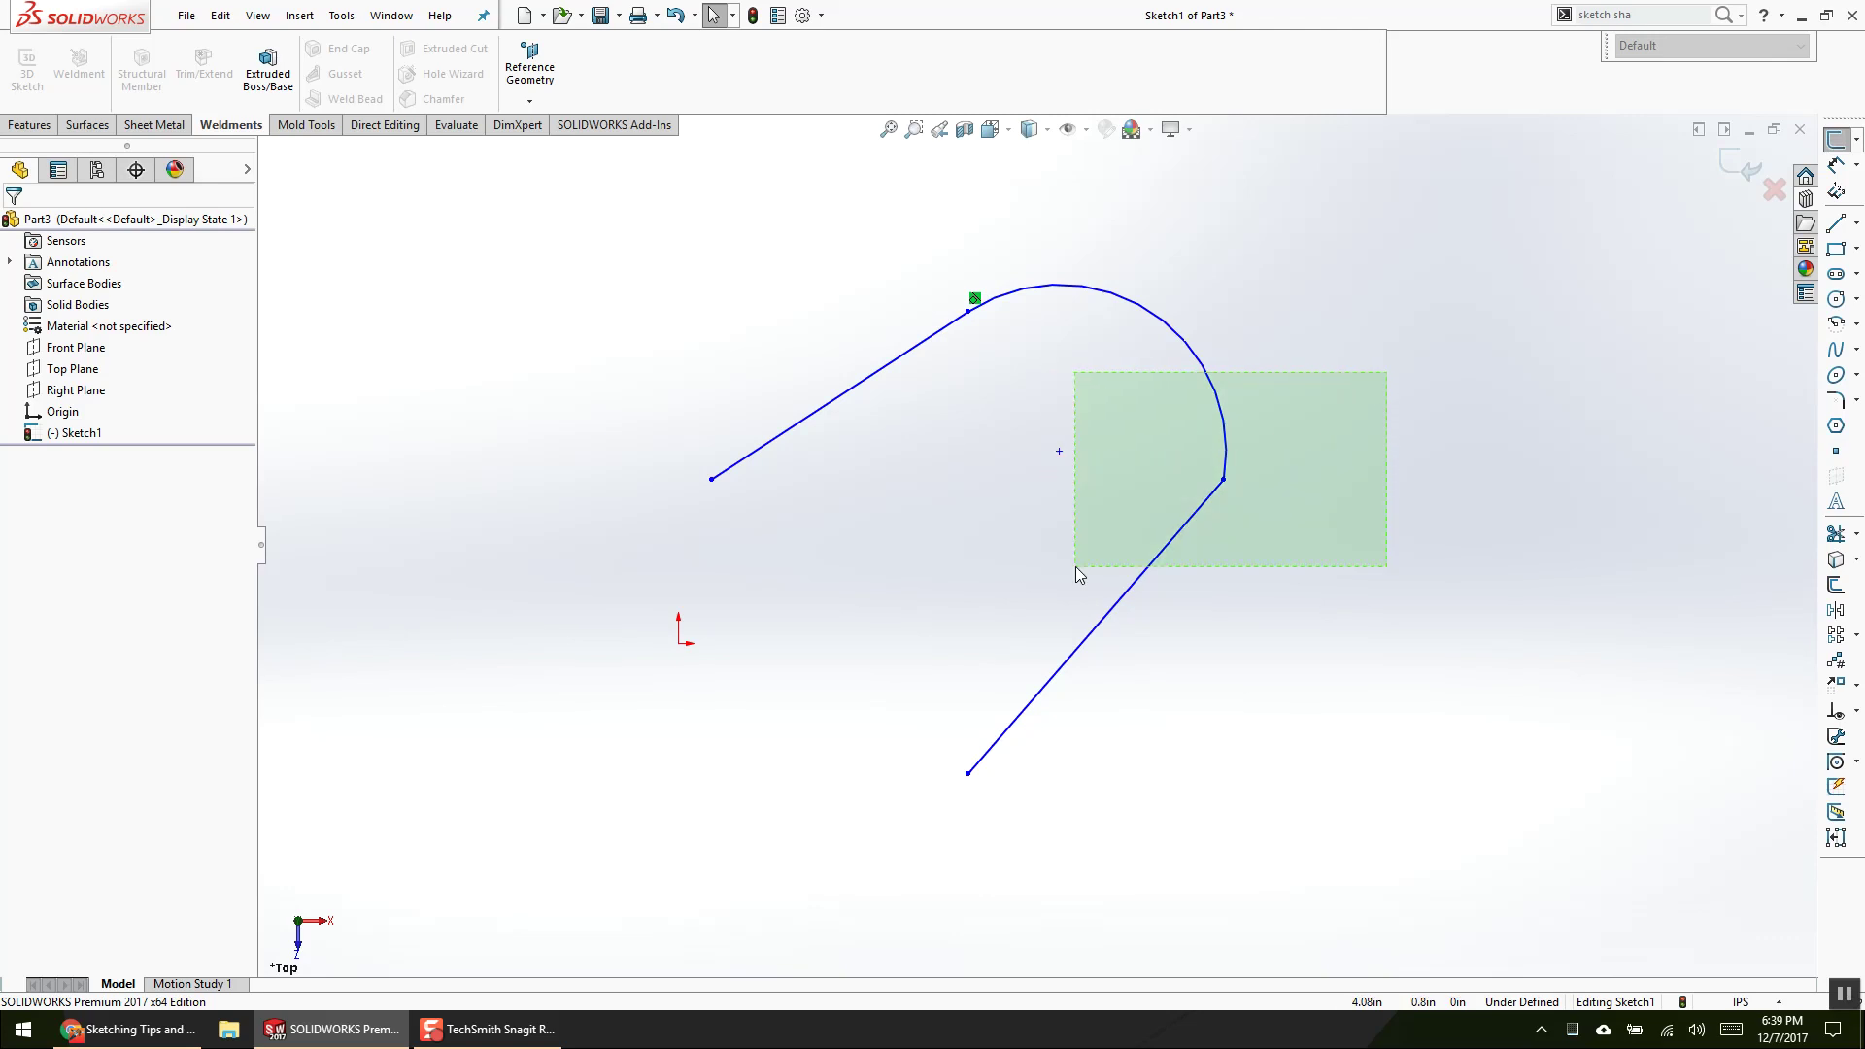
pyautogui.moveTo(1076, 567); pyautogui.dragTo(1074, 569)
pyautogui.moveTo(1076, 570); pyautogui.dragTo(1076, 568)
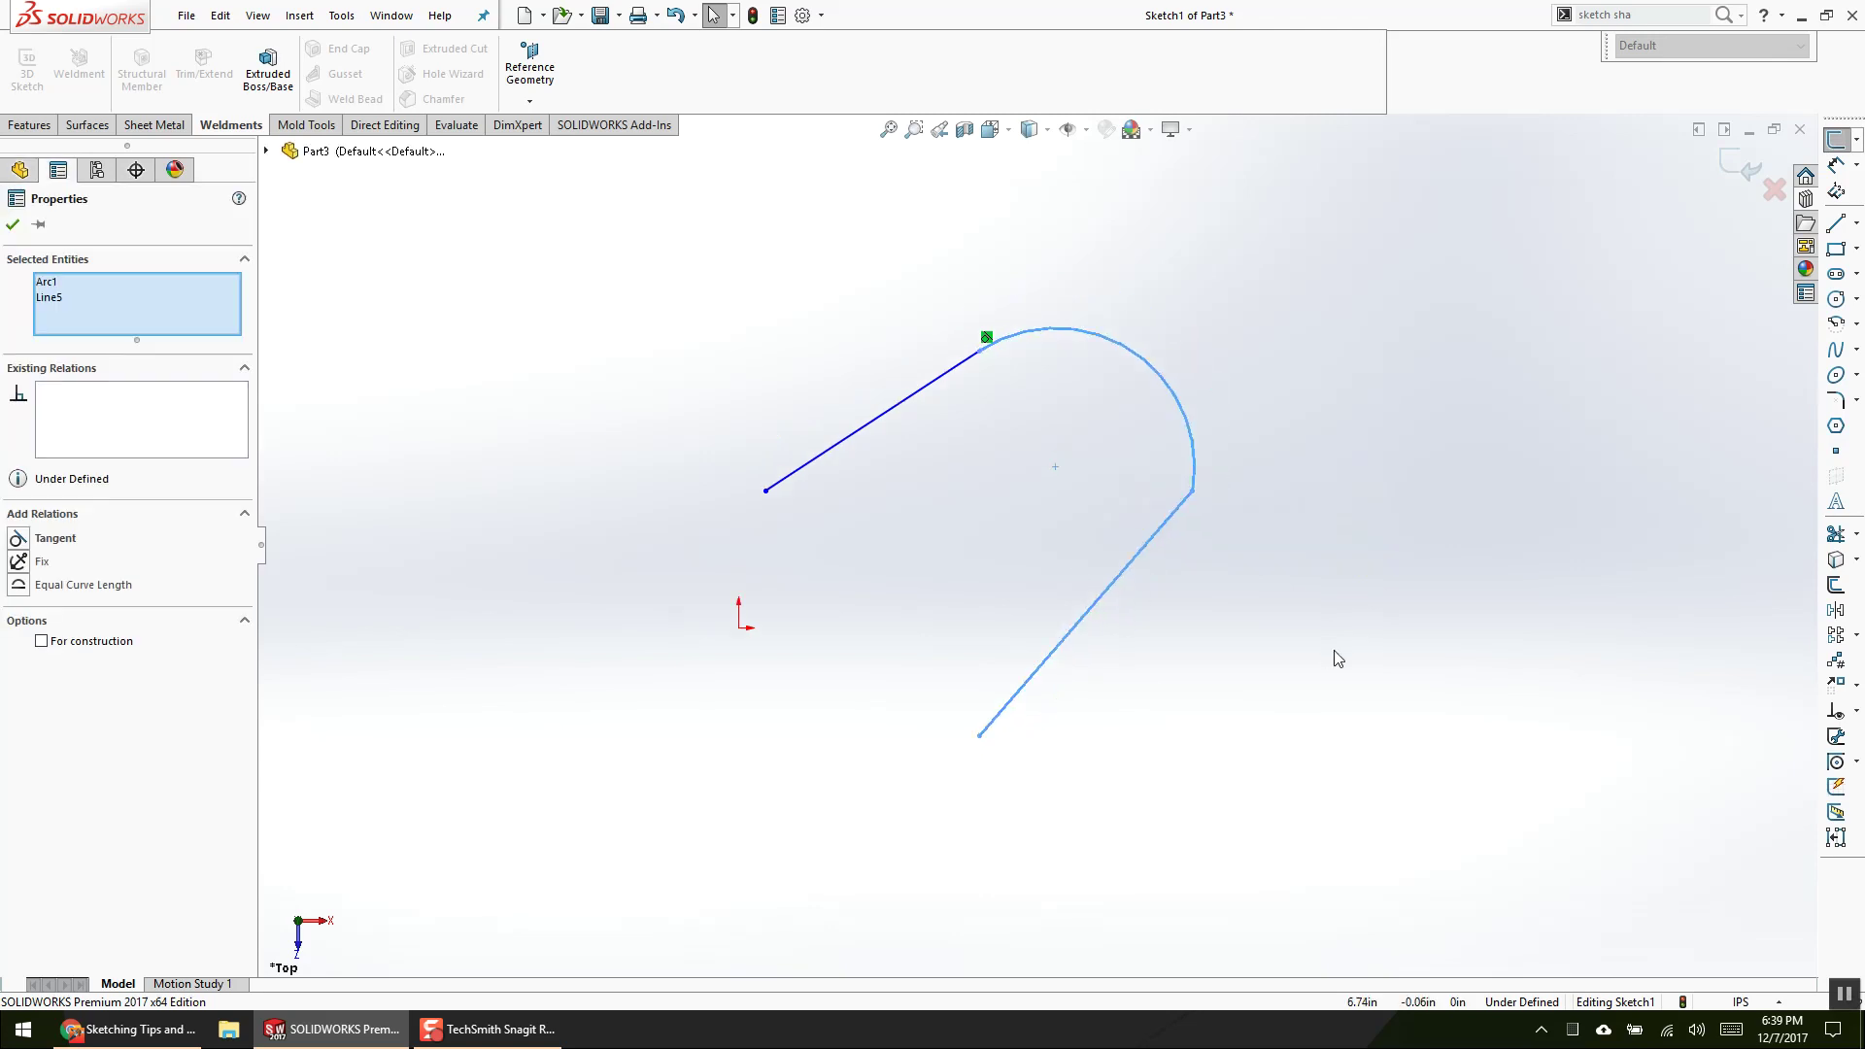
pyautogui.click(1219, 587)
# Step: Draw enclosing selection boxes over the arc-line joint and around the whole arc to select only fully enclosed entities
pyautogui.moveTo(1063, 380); pyautogui.dragTo(1281, 555)
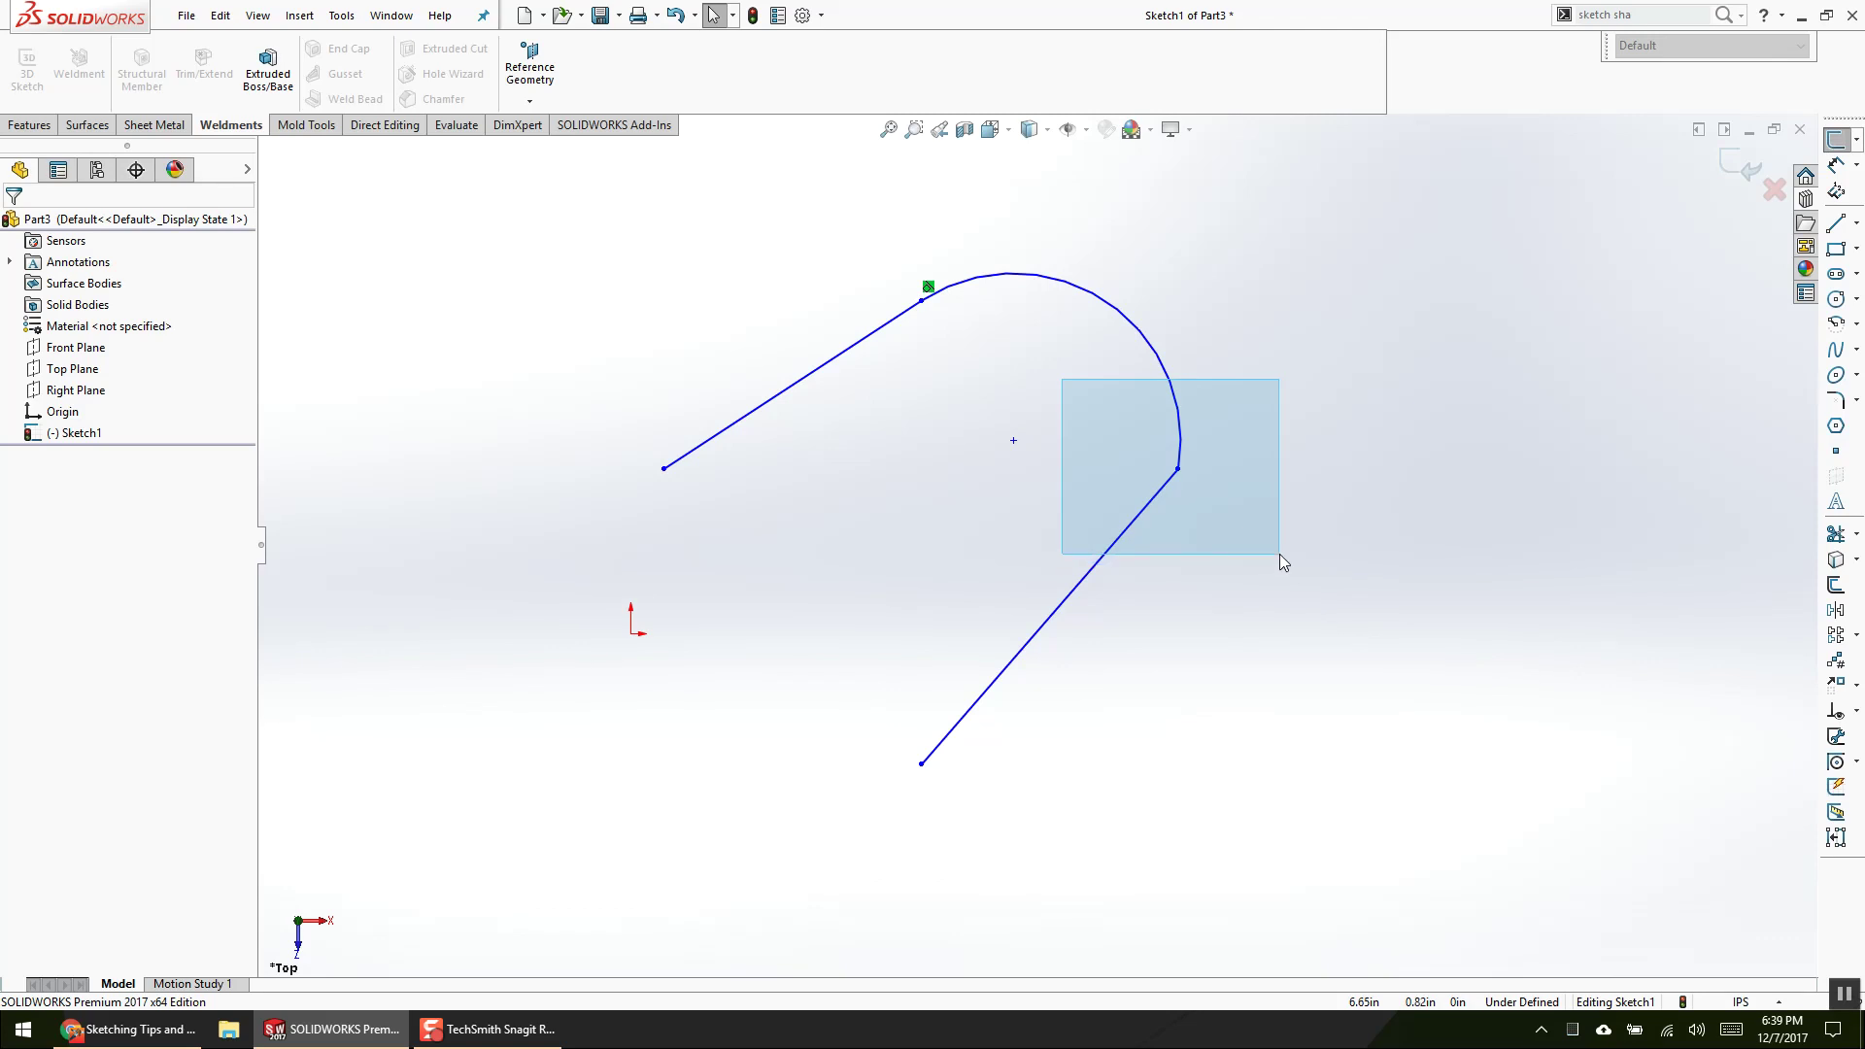
pyautogui.moveTo(1280, 554); pyautogui.dragTo(1280, 554)
pyautogui.scroll(2, 1280, 554)
pyautogui.scroll(-2, 1253, 542)
pyautogui.moveTo(714, 194); pyautogui.dragTo(1242, 670)
pyautogui.scroll(1, 1242, 671)
pyautogui.scroll(-1, 982, 421)
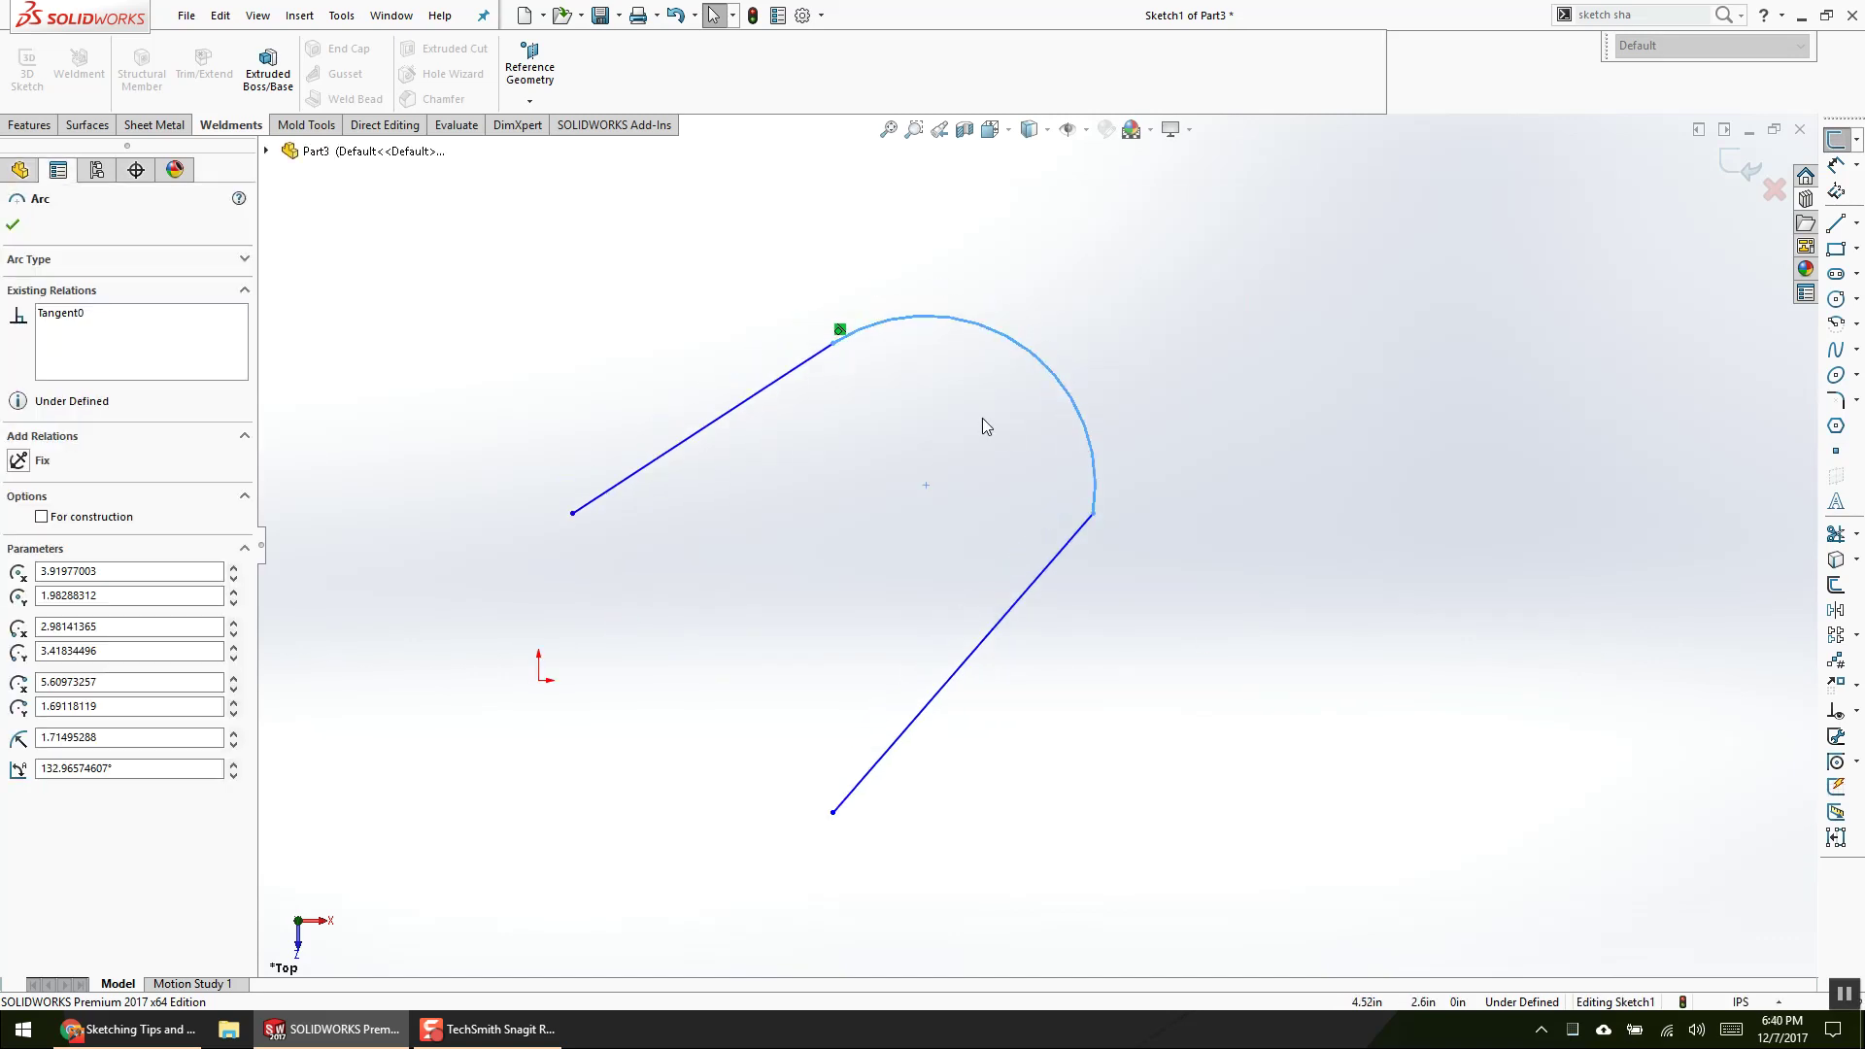
# Step: Crossing-select the arc and lower line, make them tangent, and undo the relation
pyautogui.moveTo(1227, 636); pyautogui.dragTo(993, 451)
pyautogui.scroll(1, 993, 451)
pyautogui.scroll(-1, 937, 439)
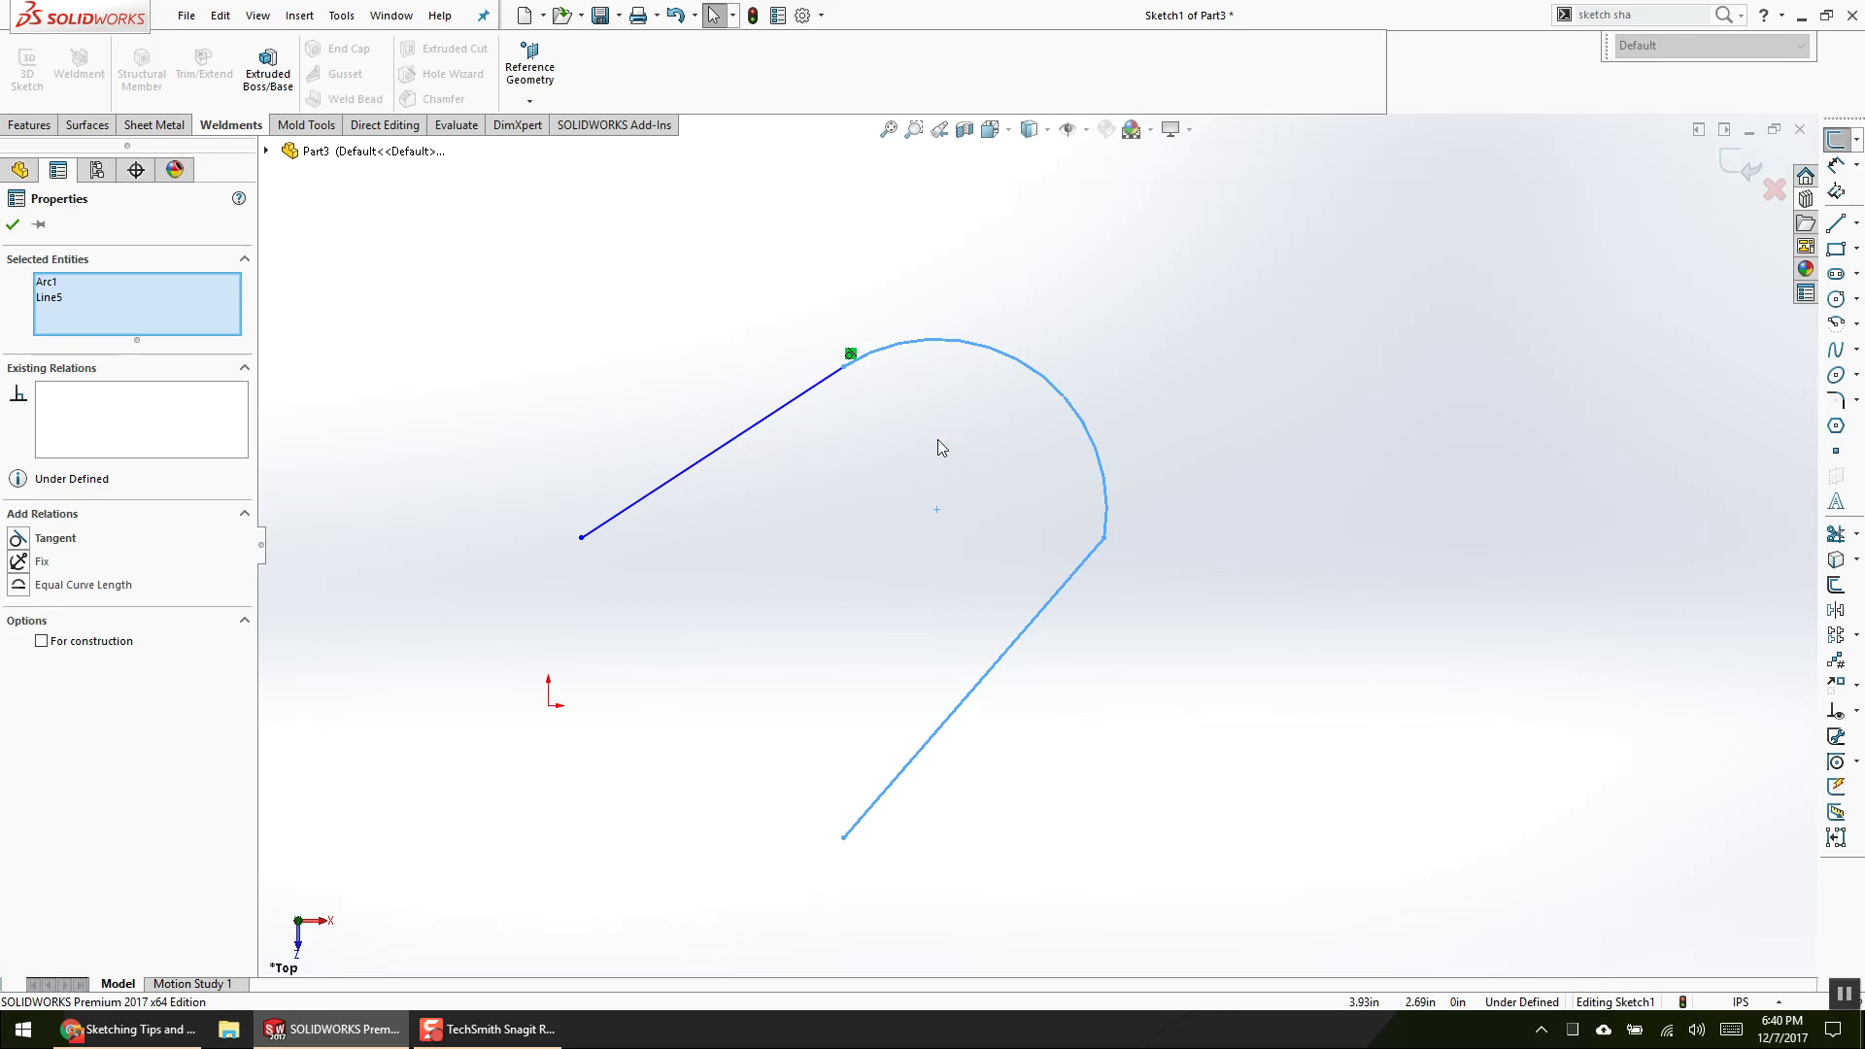
pyautogui.click(1244, 632)
pyautogui.moveTo(1299, 675); pyautogui.dragTo(1036, 508)
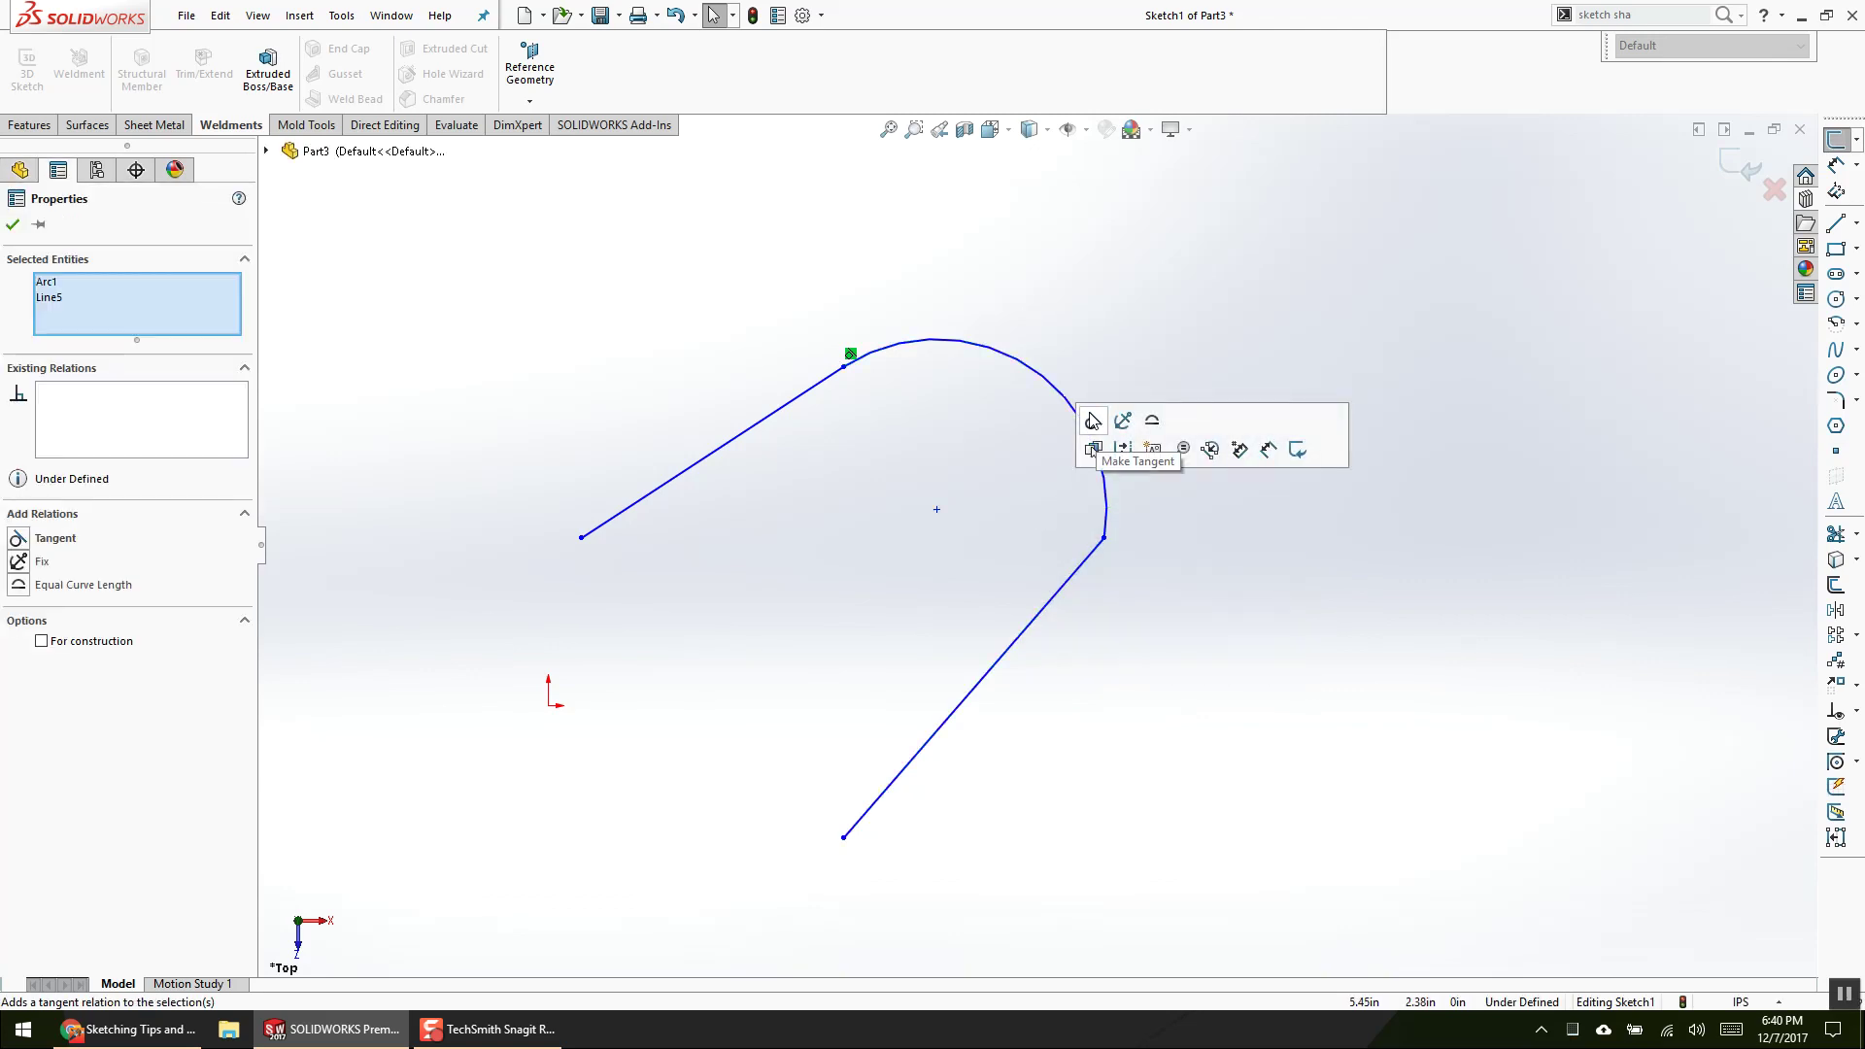
pyautogui.click(1092, 448)
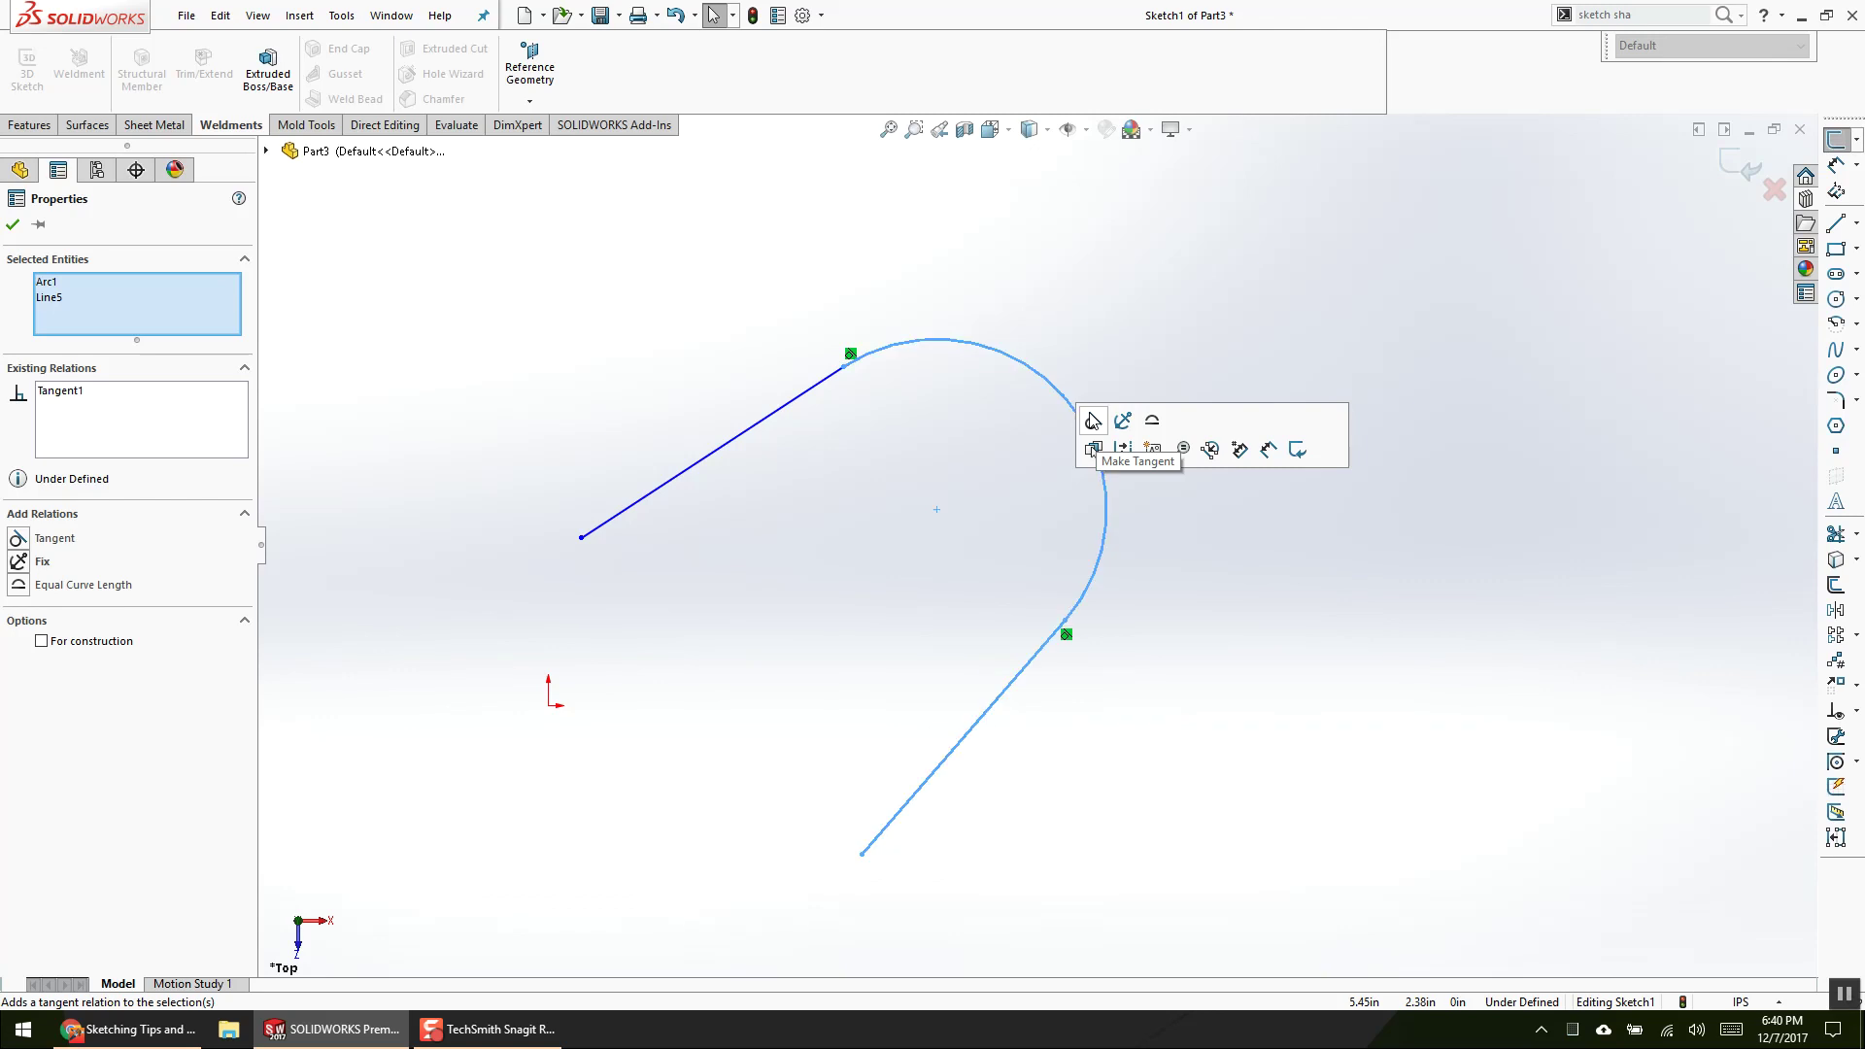
pyautogui.click(1173, 352)
pyautogui.hotkey('ctrl', 'z')
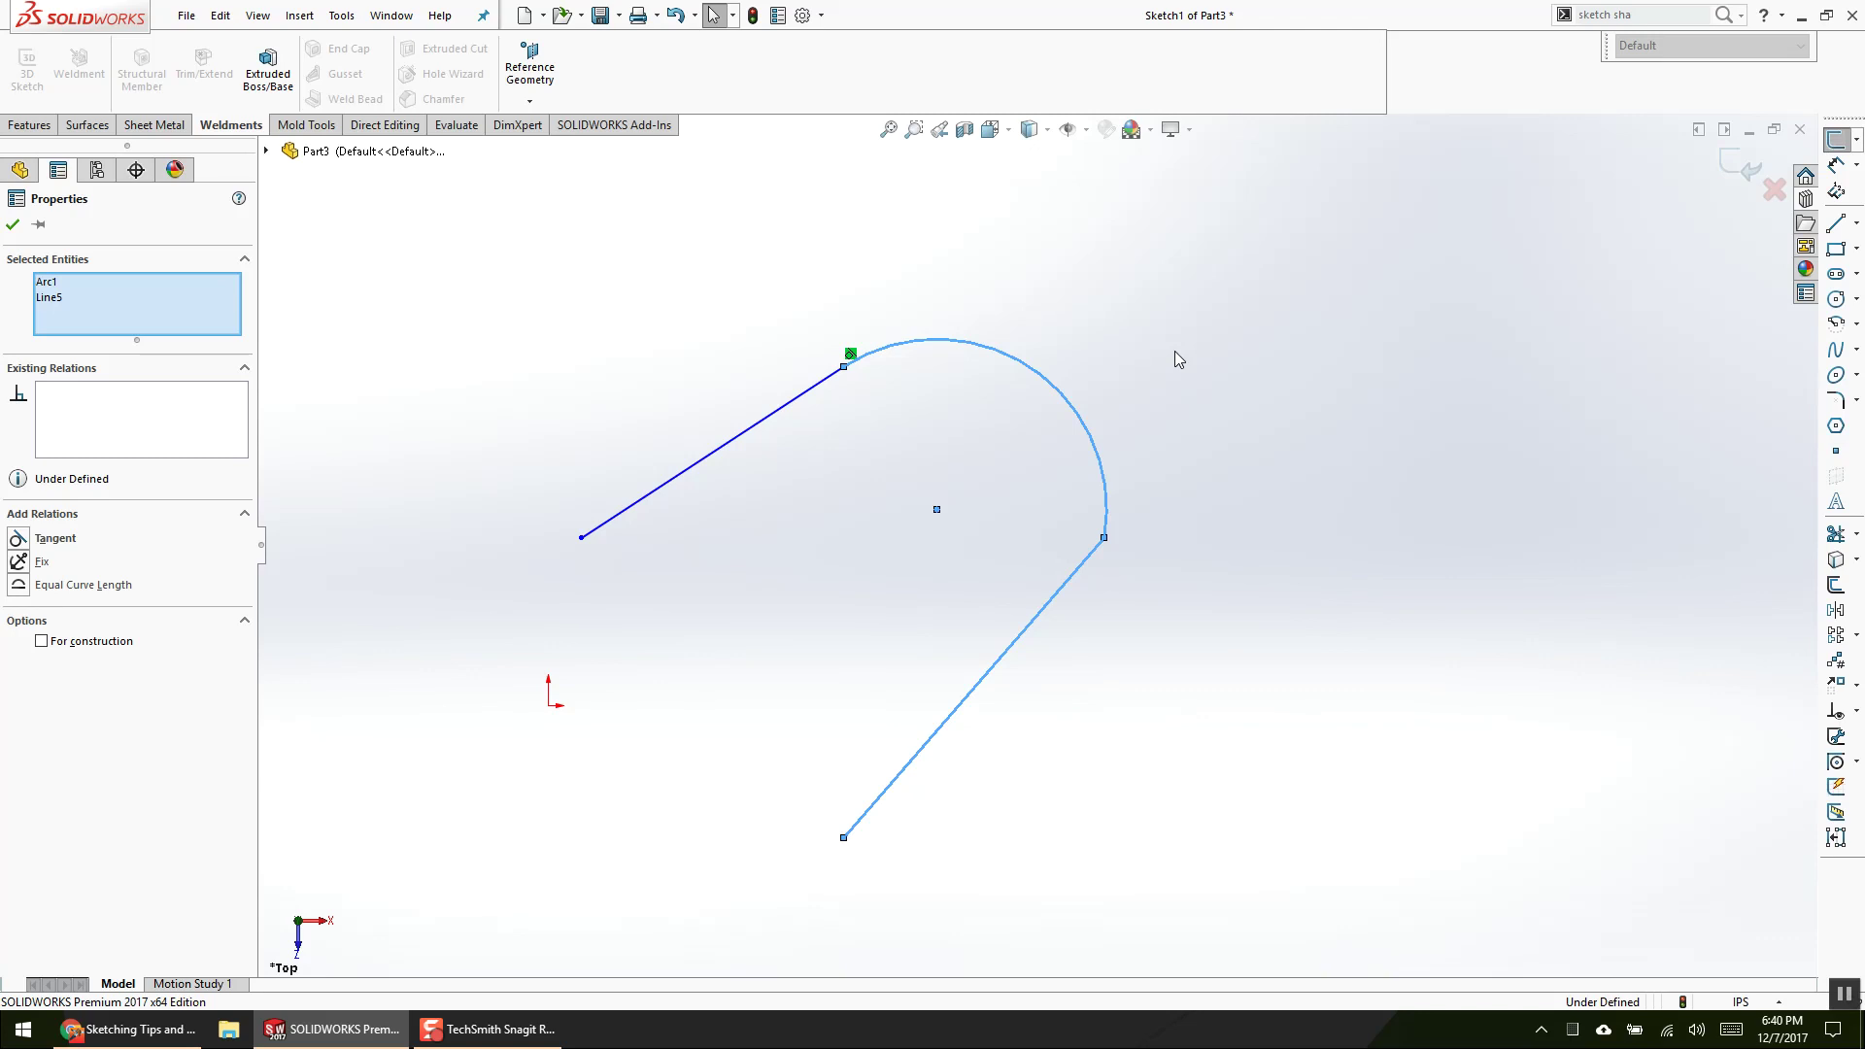
pyautogui.click(1208, 607)
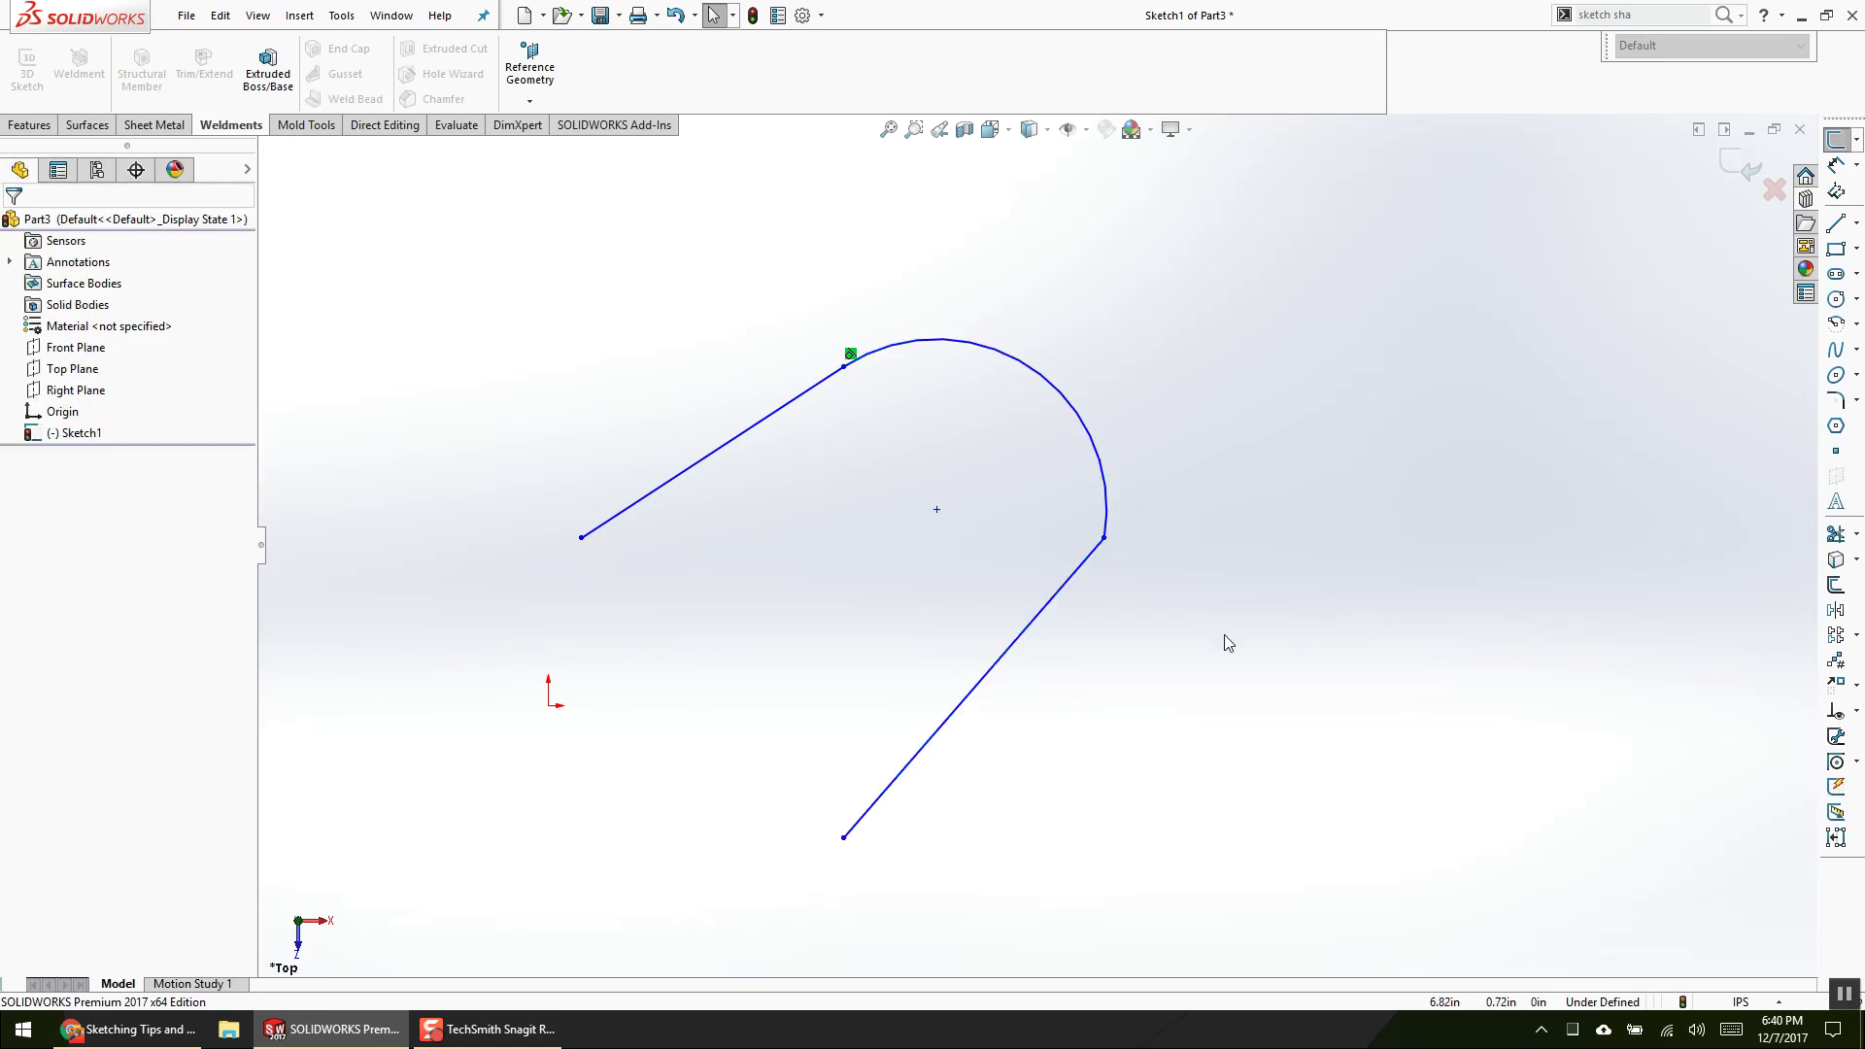
# Step: Make the arc and the lower line tangent at their shared endpoint
pyautogui.click(1105, 537)
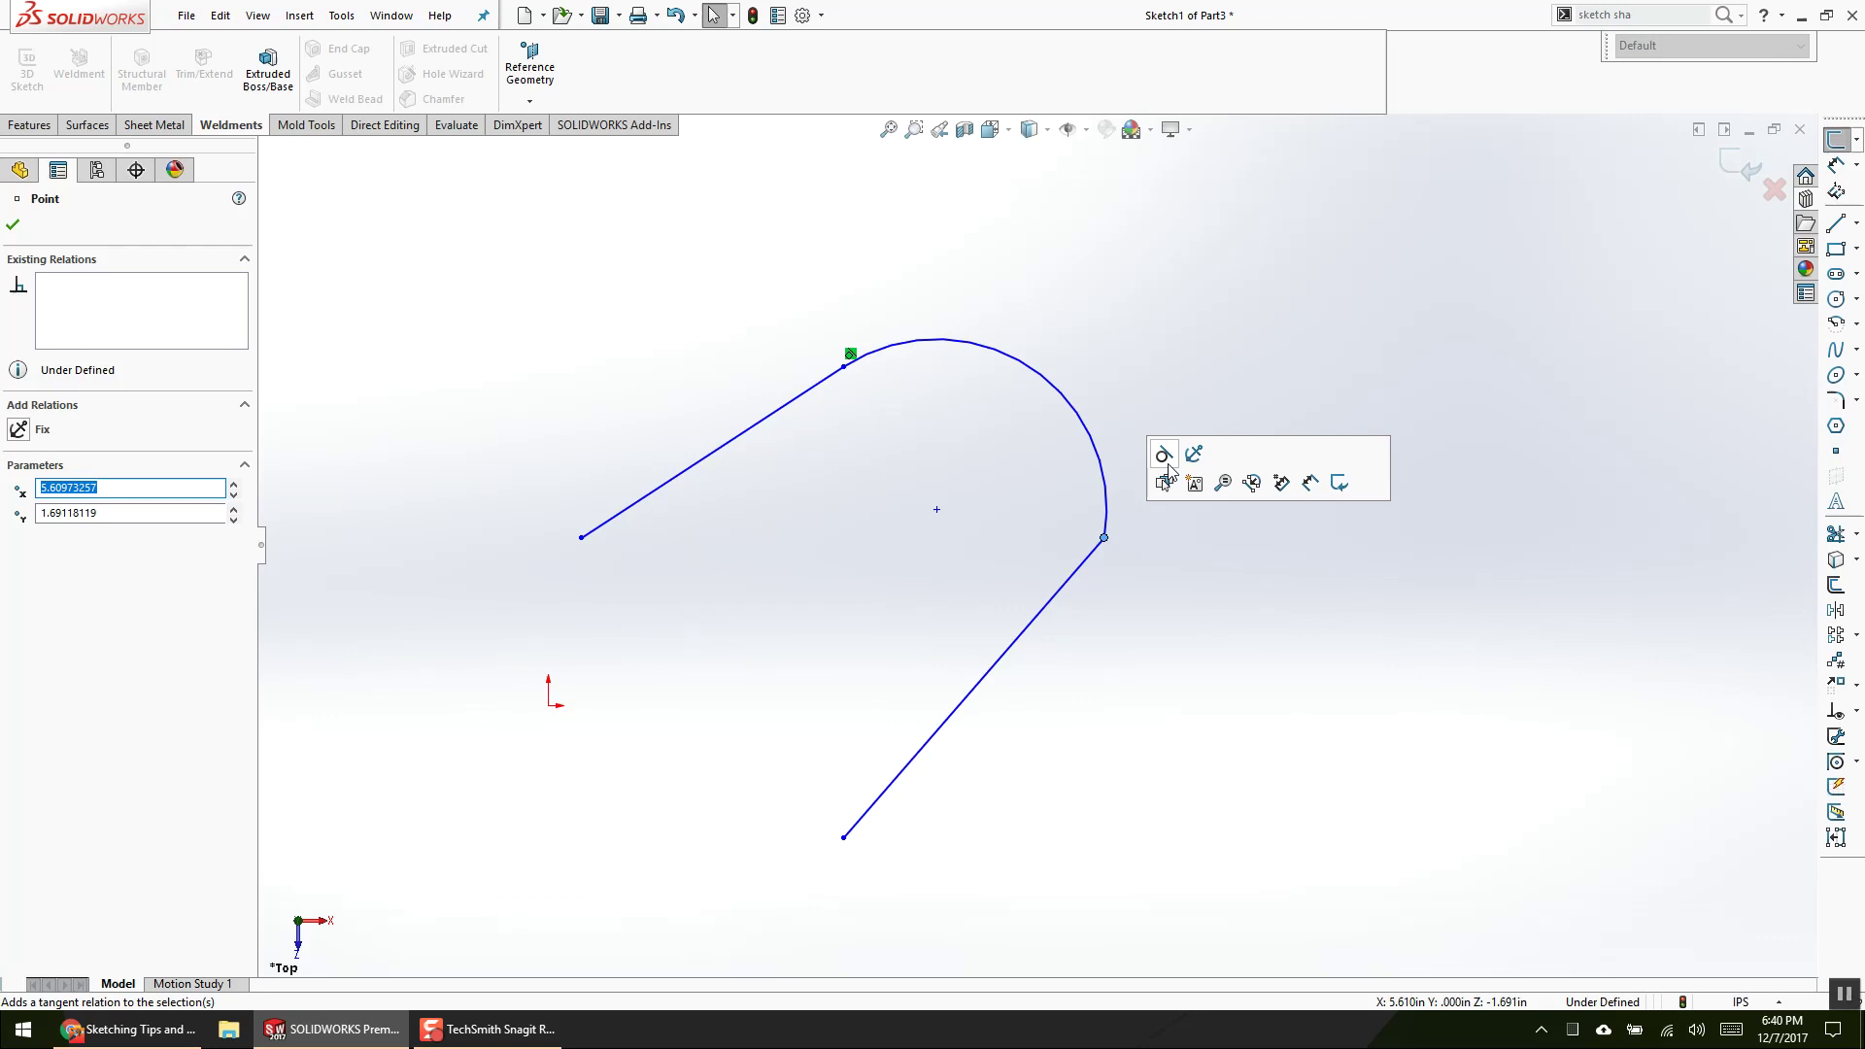
pyautogui.click(1138, 602)
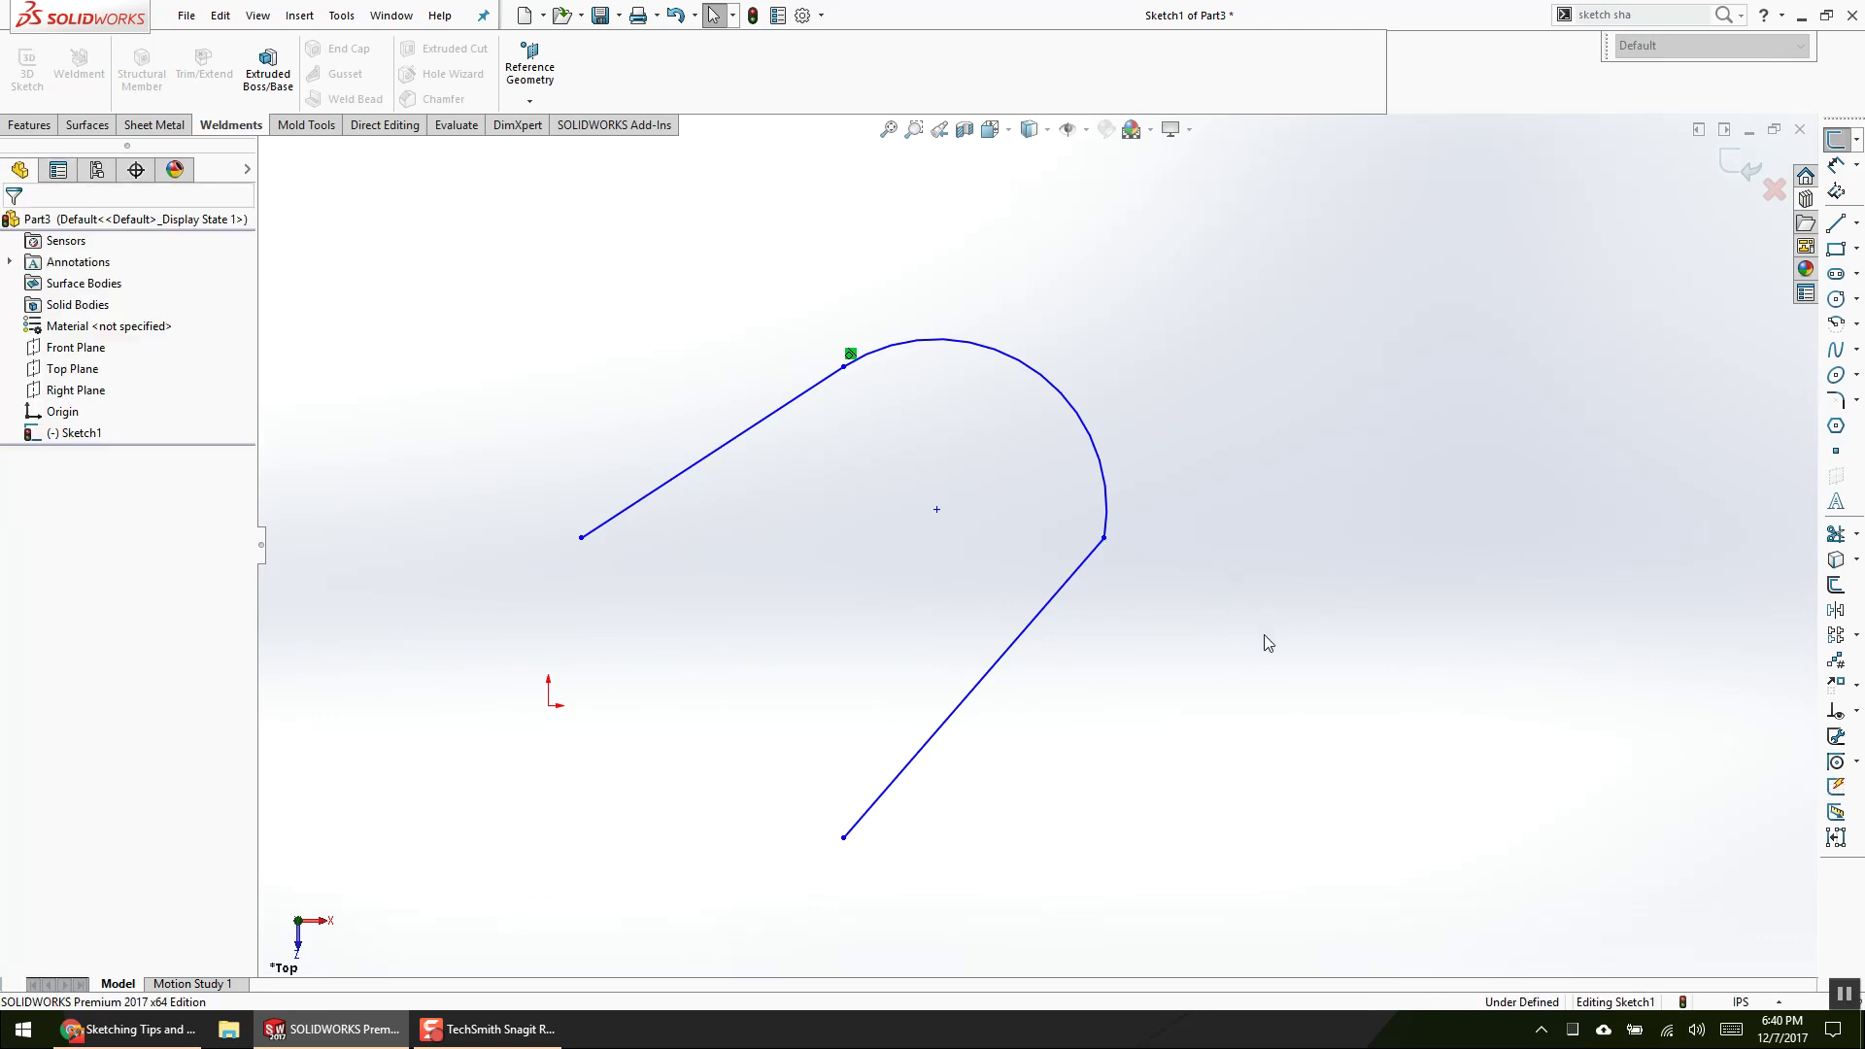
pyautogui.moveTo(1262, 634); pyautogui.dragTo(1014, 475)
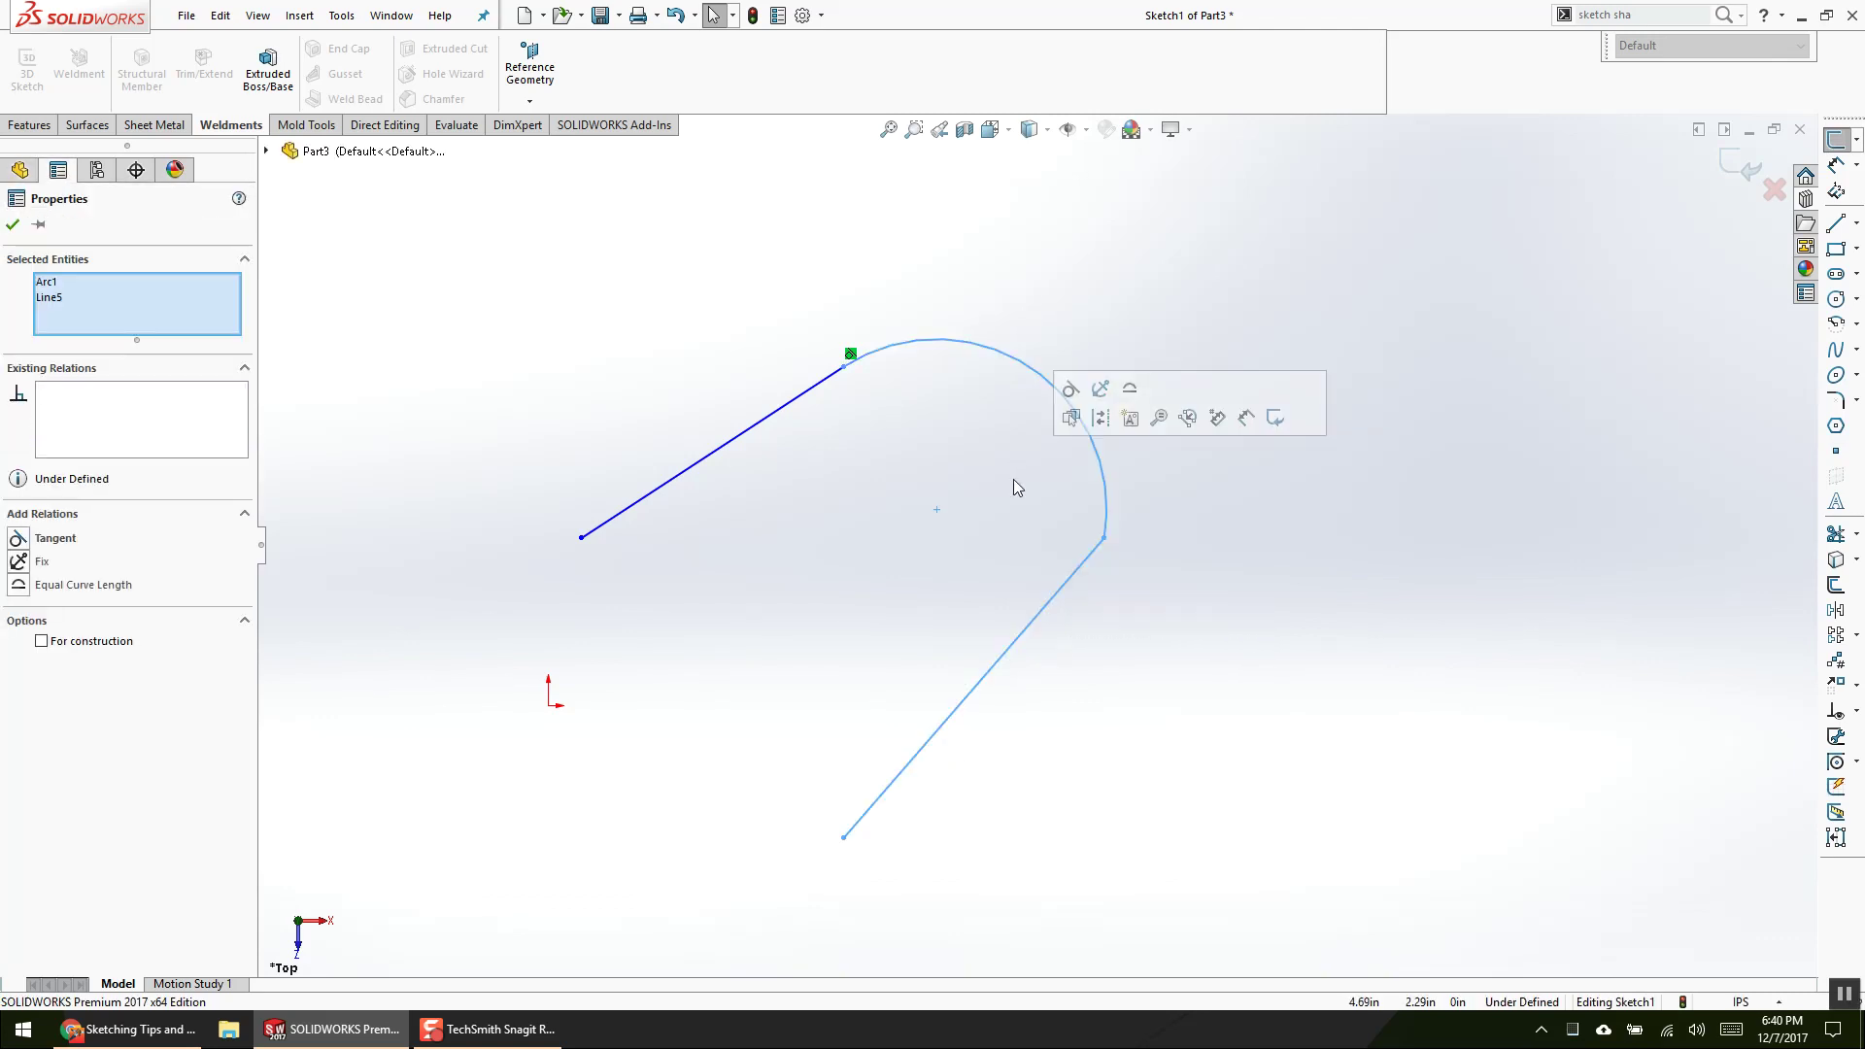
pyautogui.press('a')
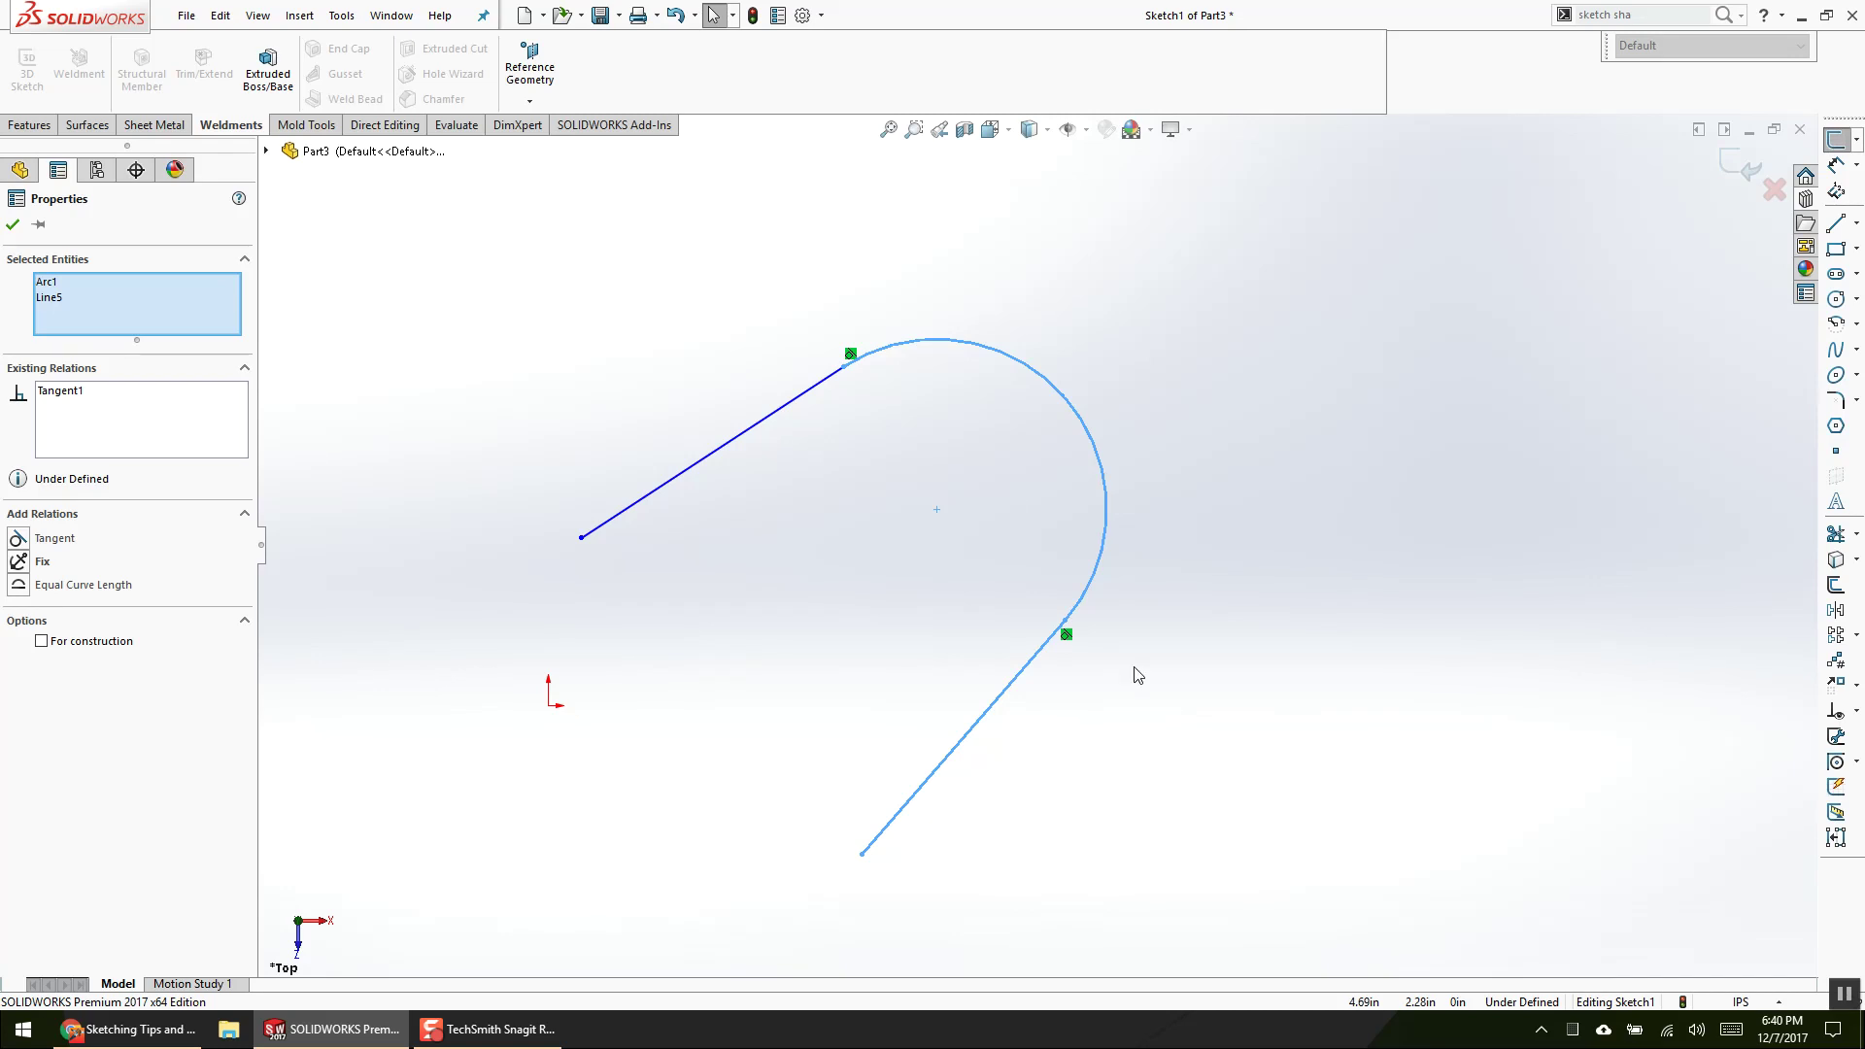
# Step: Close the profile with a line about 4.26 in long between the free ends of the two side lines
pyautogui.press('l')
pyautogui.scroll(1, 874, 826)
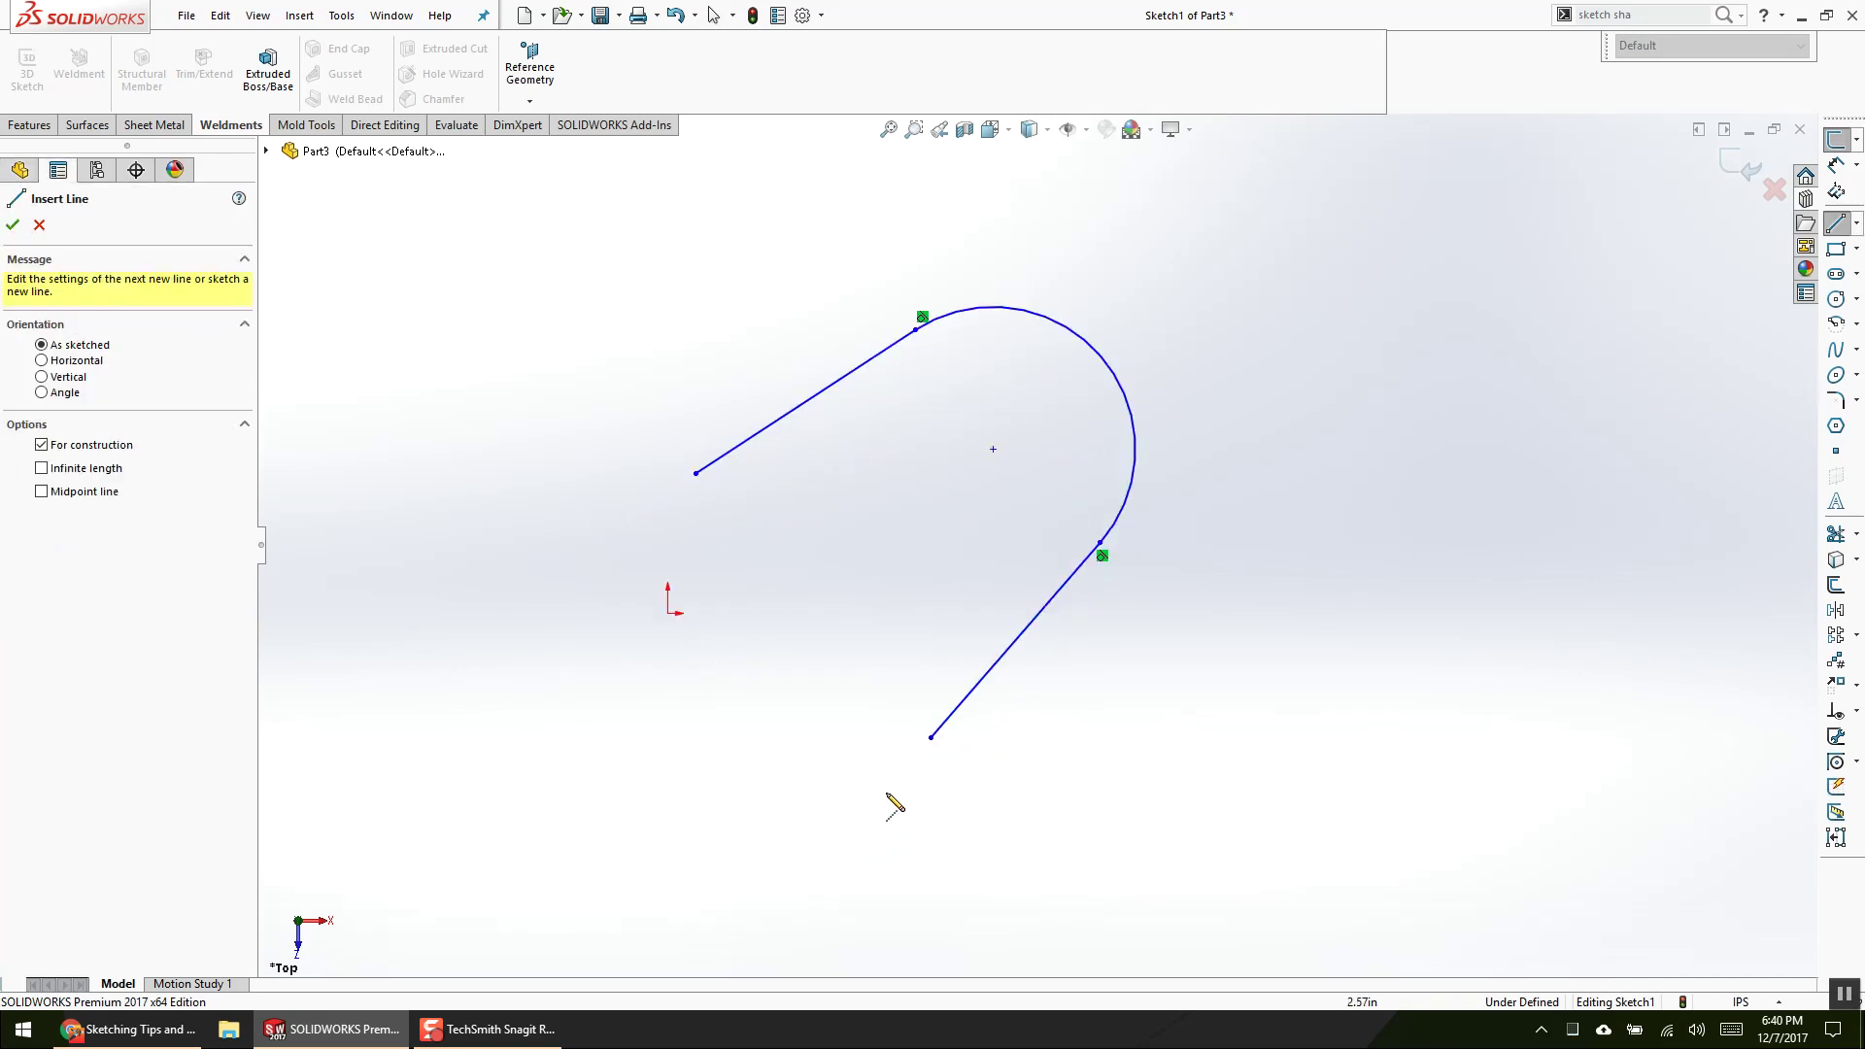
pyautogui.click(930, 737)
pyautogui.click(695, 475)
pyautogui.press('Escape')
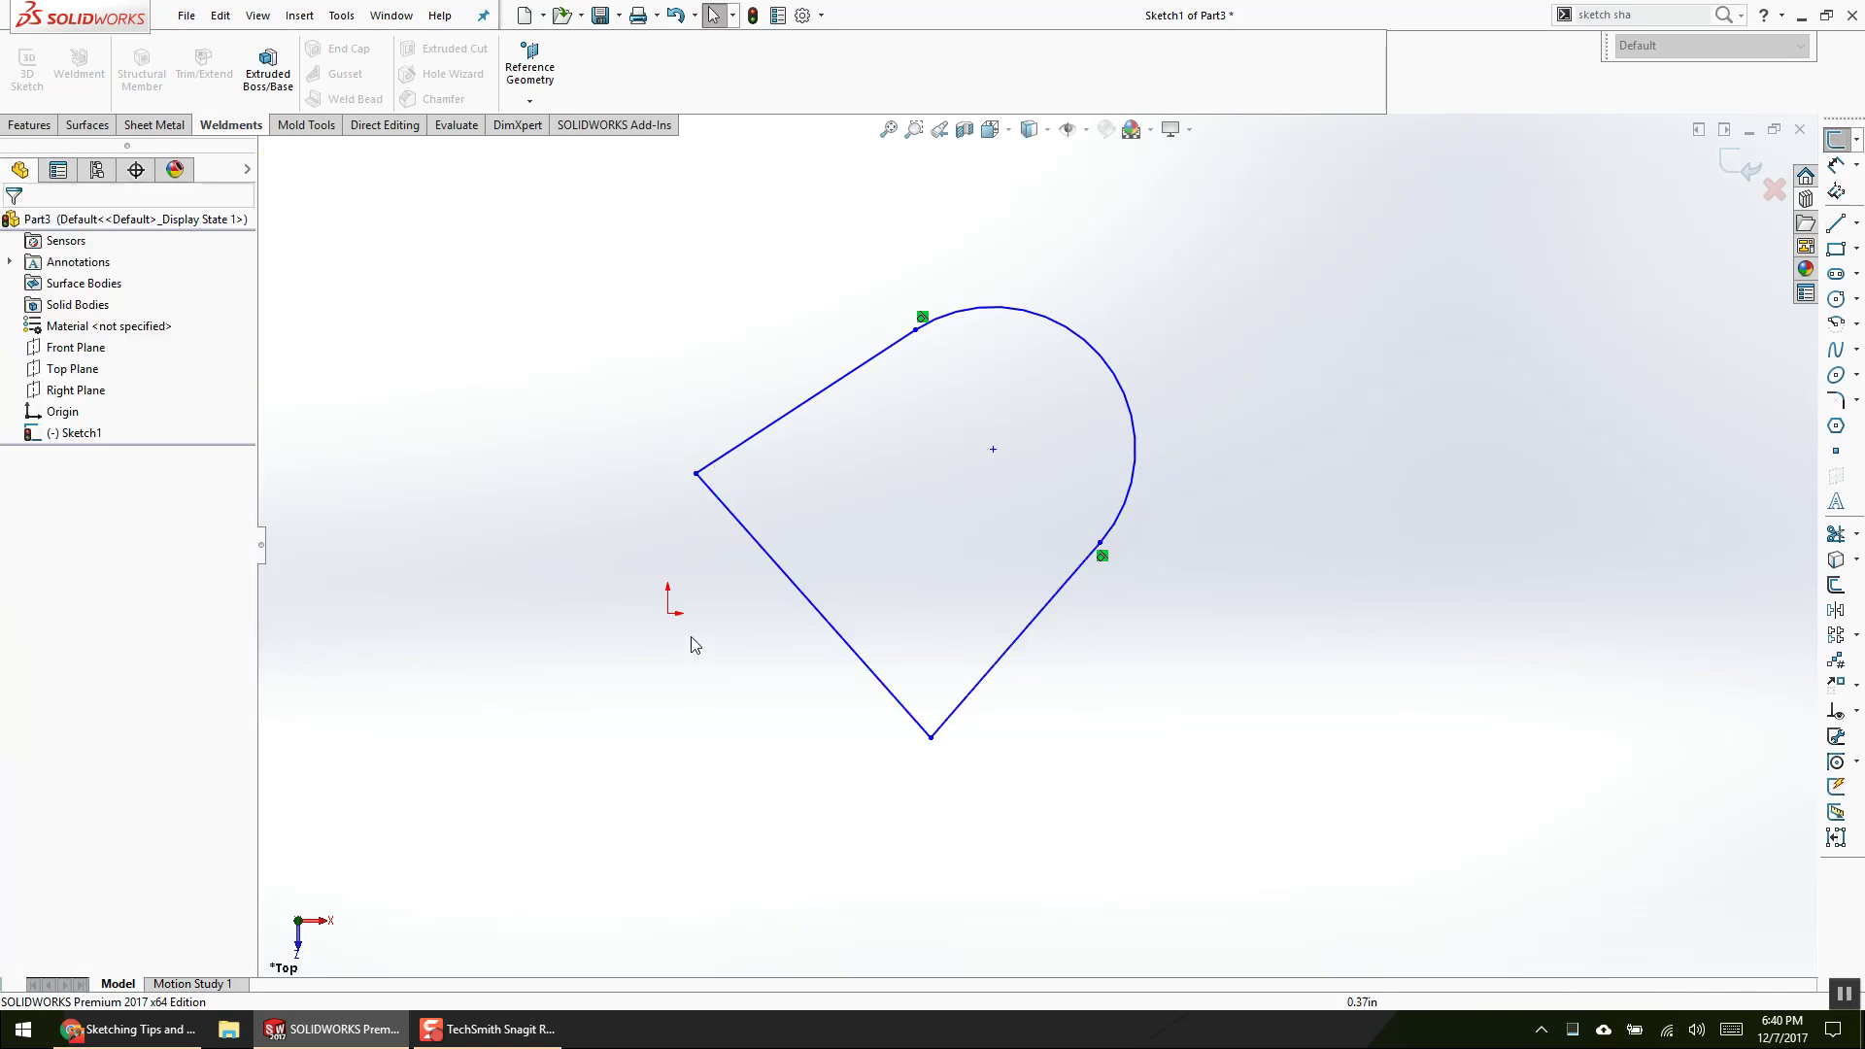
# Step: Add a midpoint relation between the closing line and the origin, and clear the selection
pyautogui.keyDown('ctrl'); pyautogui.click(833, 640); pyautogui.keyUp('ctrl')
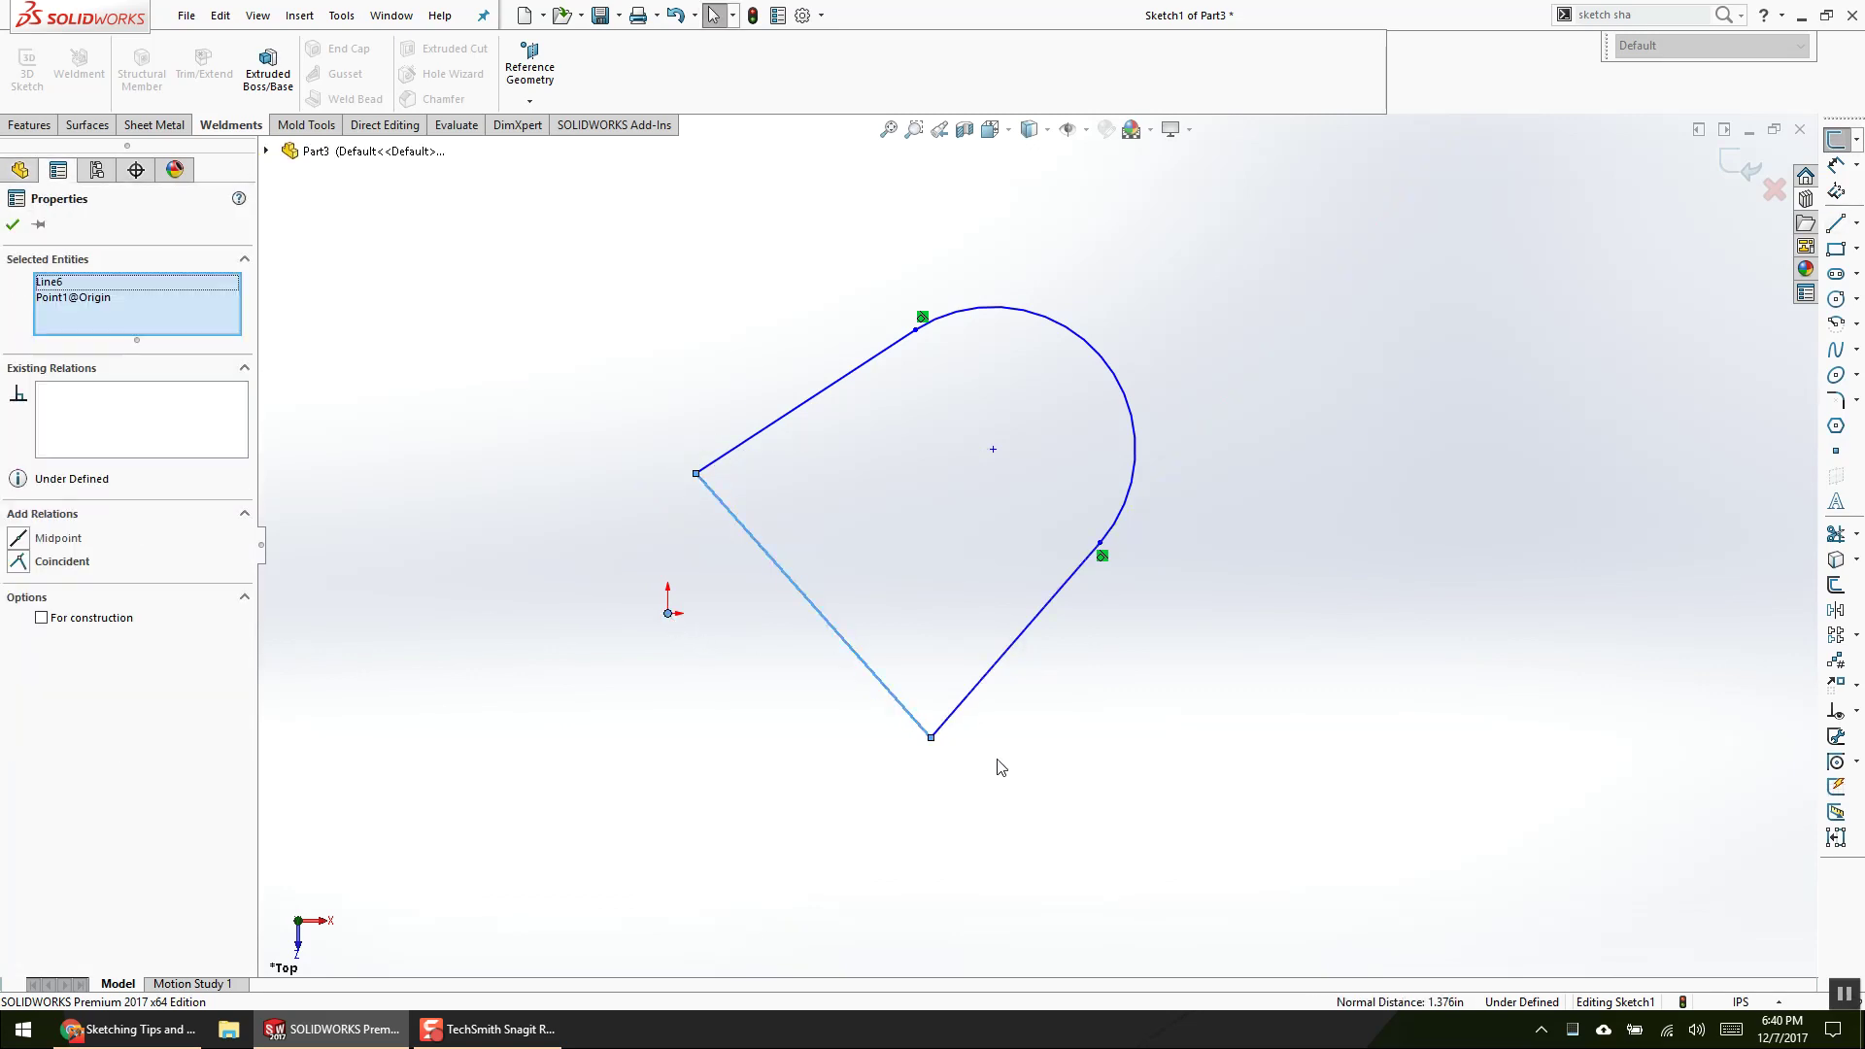
pyautogui.moveTo(881, 801); pyautogui.dragTo(755, 611)
pyautogui.keyDown('ctrl'); pyautogui.click(667, 613); pyautogui.keyUp('ctrl')
pyautogui.hotkey('alt', 'm')
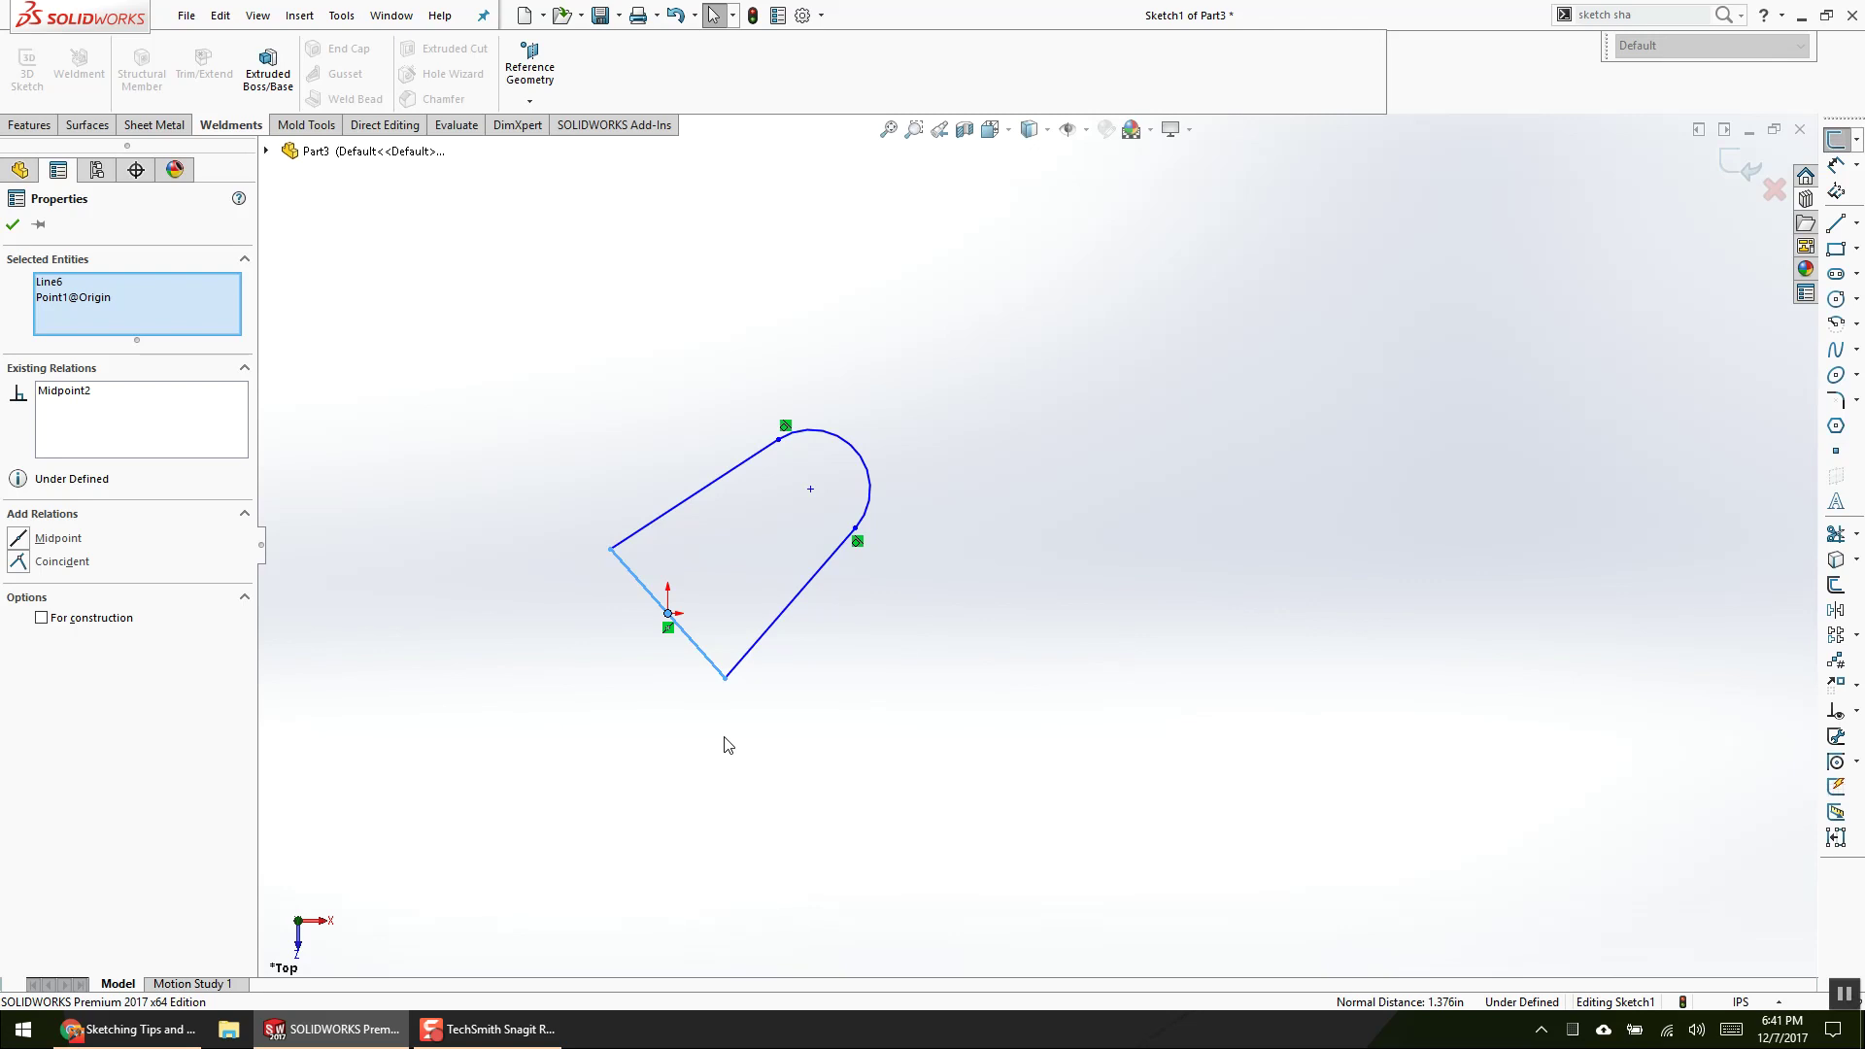
pyautogui.click(880, 741)
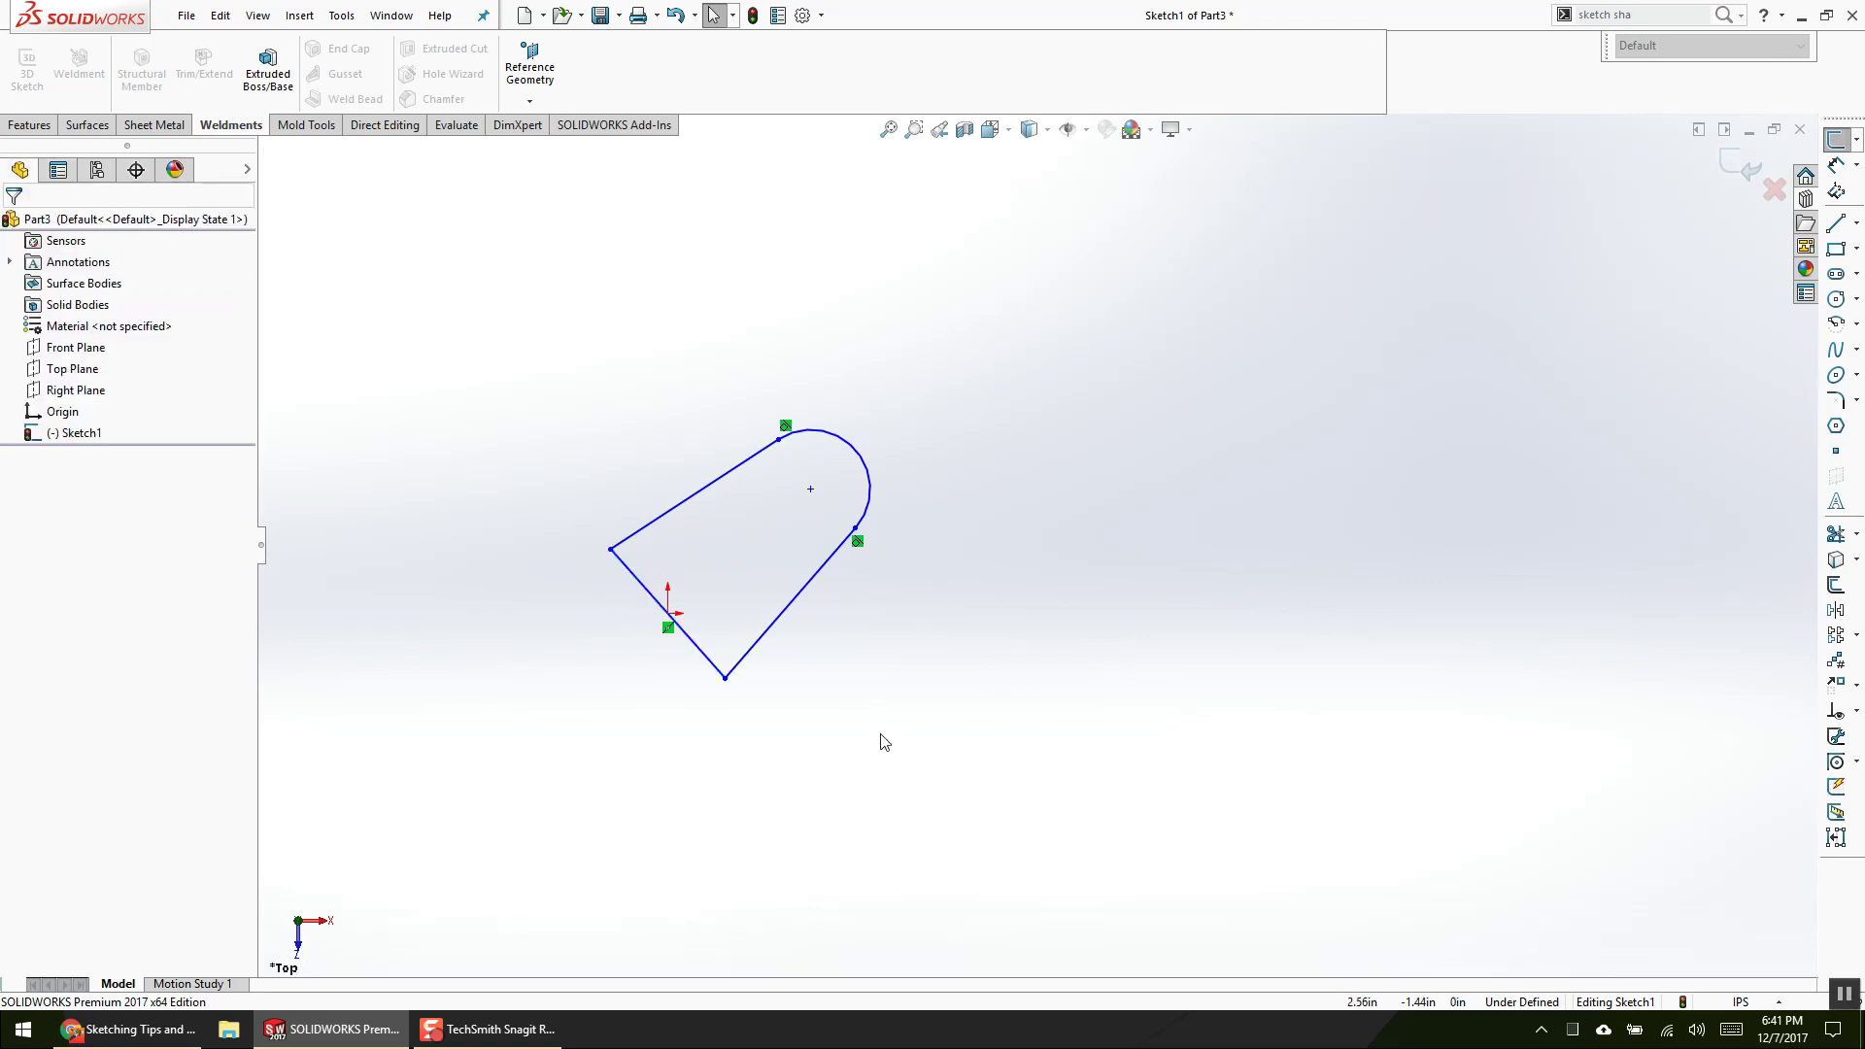
# Step: Start a dimension on the lower side line, cancel it, and undo the midpoint relation
pyautogui.moveTo(868, 715); pyautogui.dragTo(837, 647, button='right')
pyautogui.scroll(-1, 778, 579)
pyautogui.click(1012, 566)
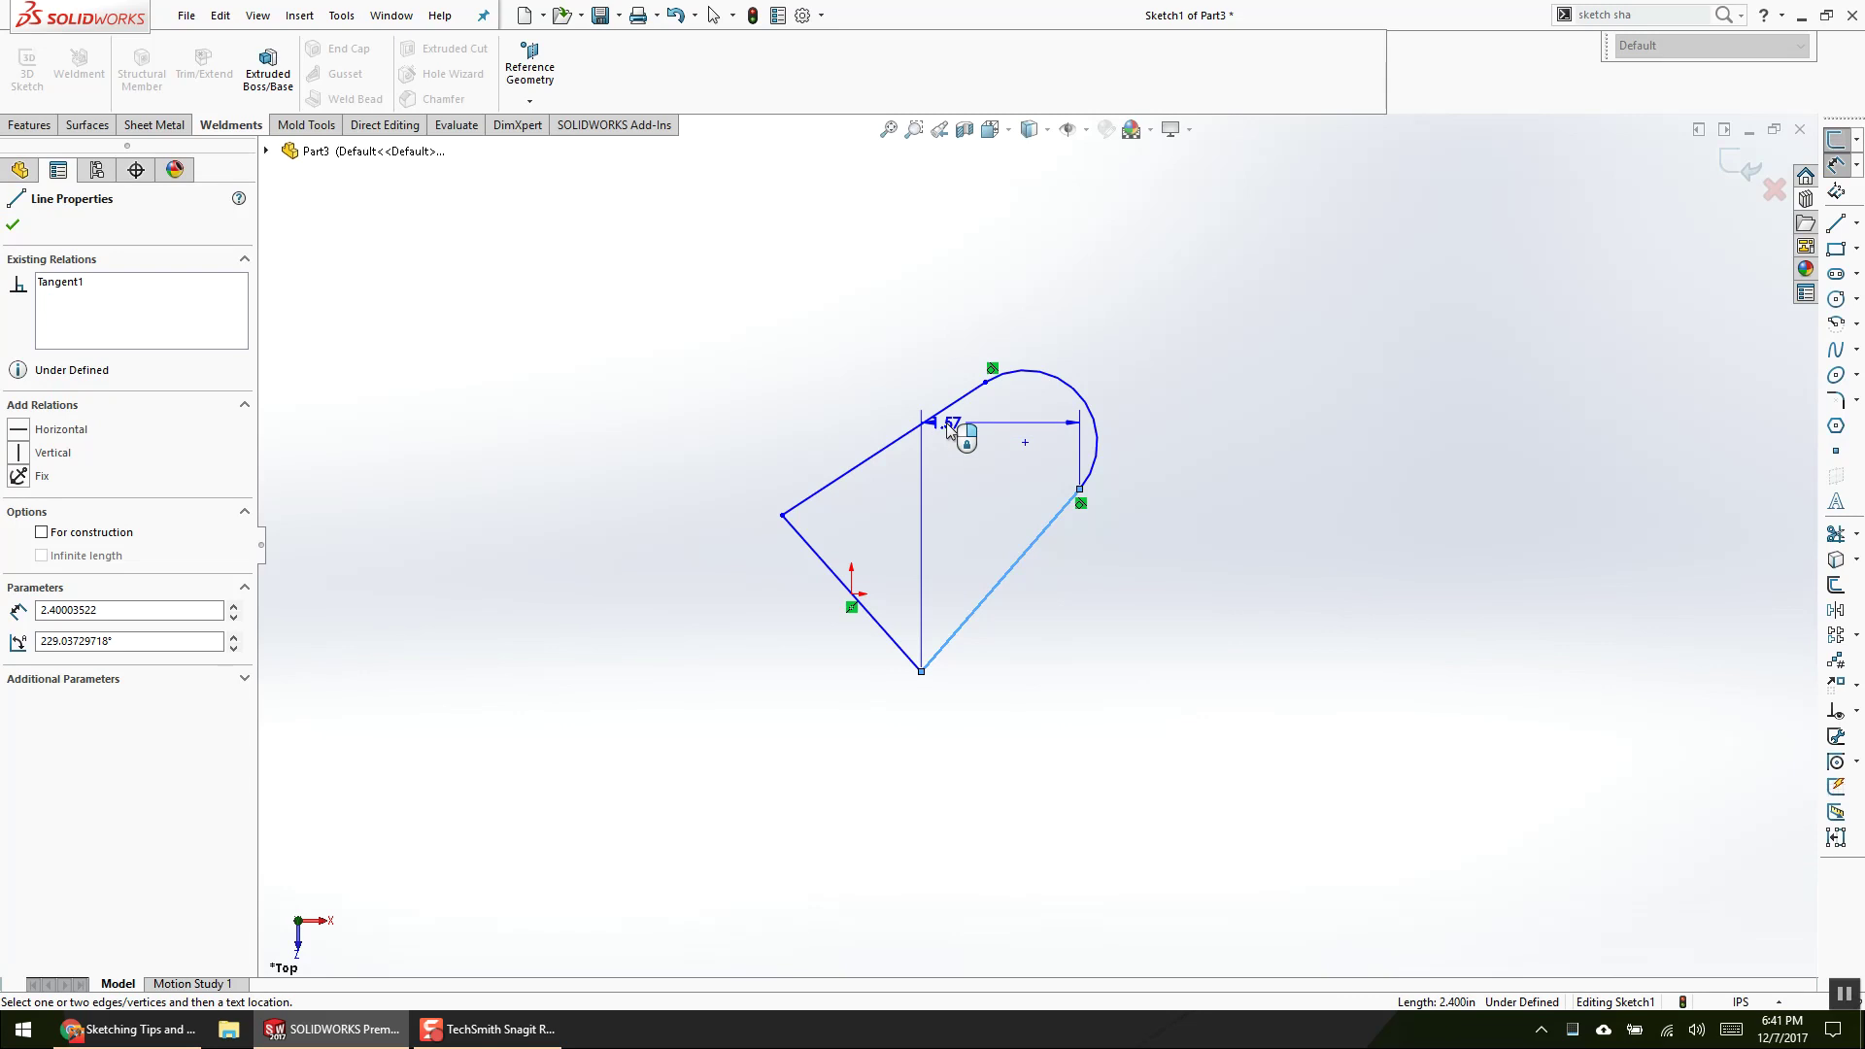
pyautogui.press('Escape')
pyautogui.hotkey('ctrl', 'z')
pyautogui.click(872, 641)
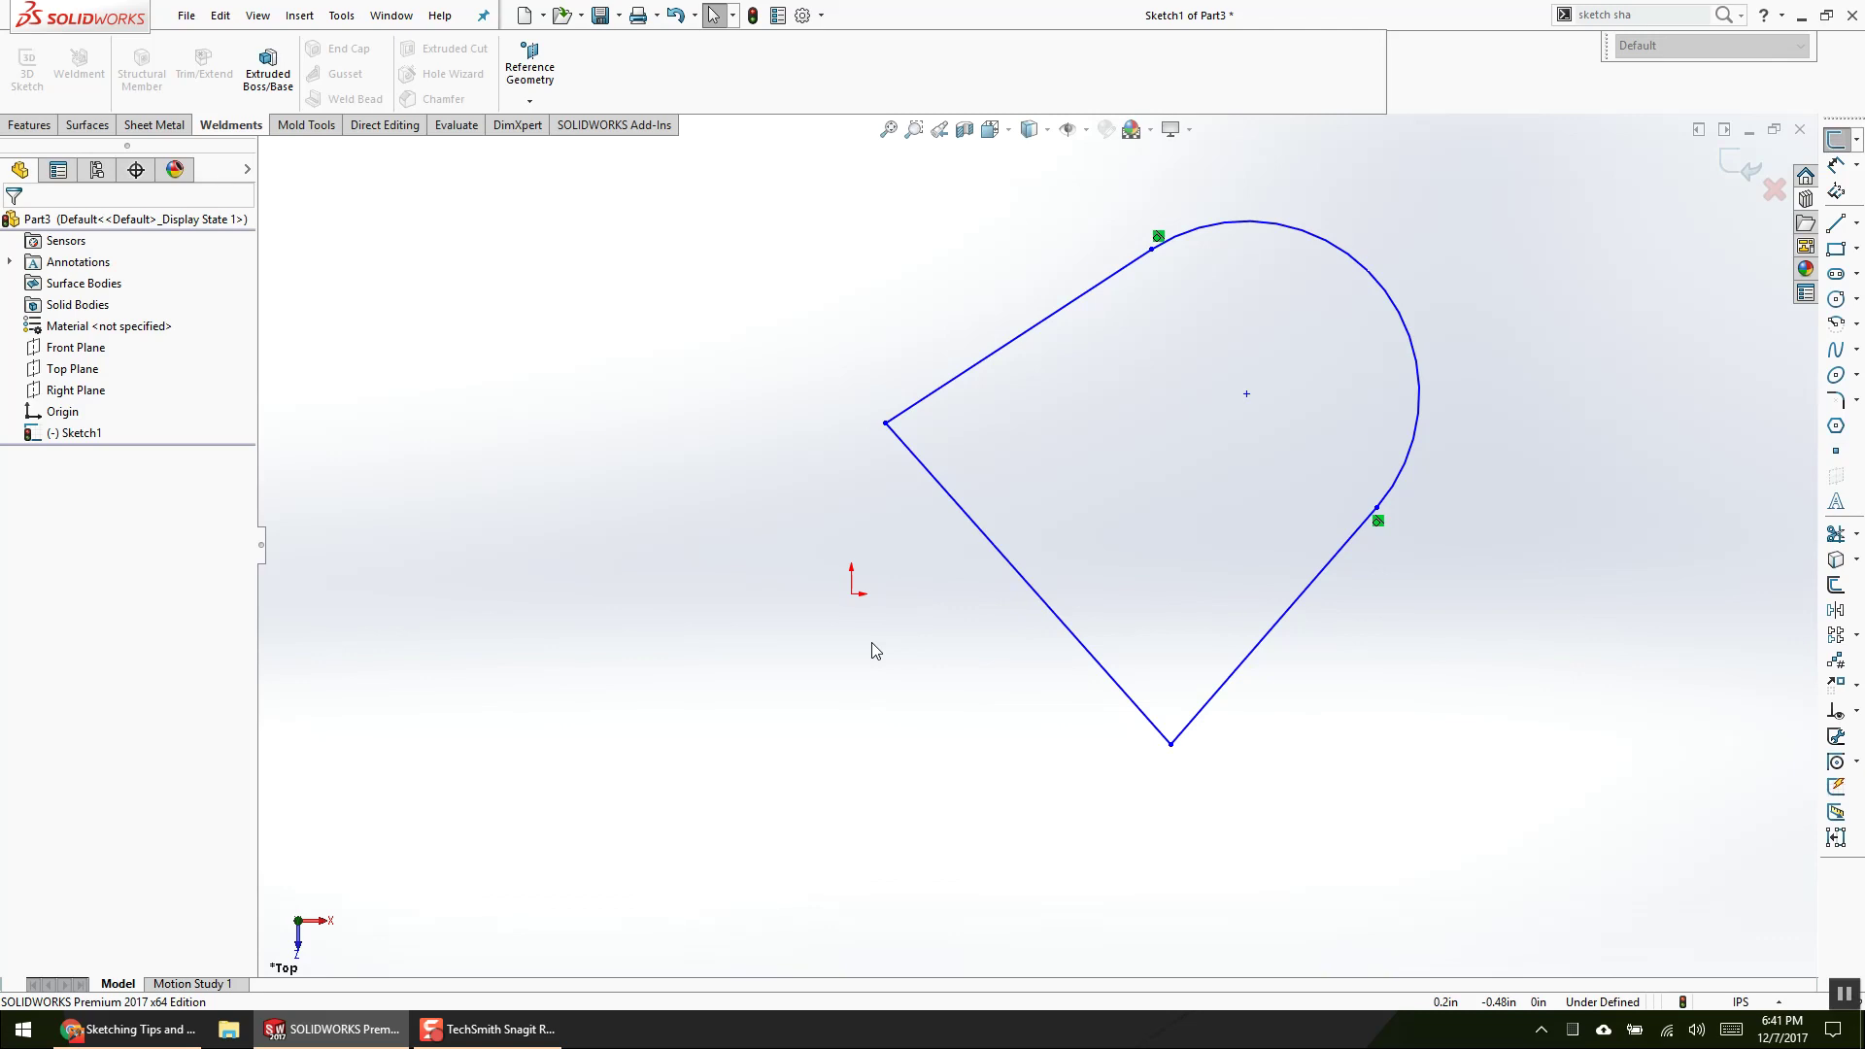
# Step: Place the closing line's midpoint on the origin with a midpoint relation
pyautogui.click(1003, 554)
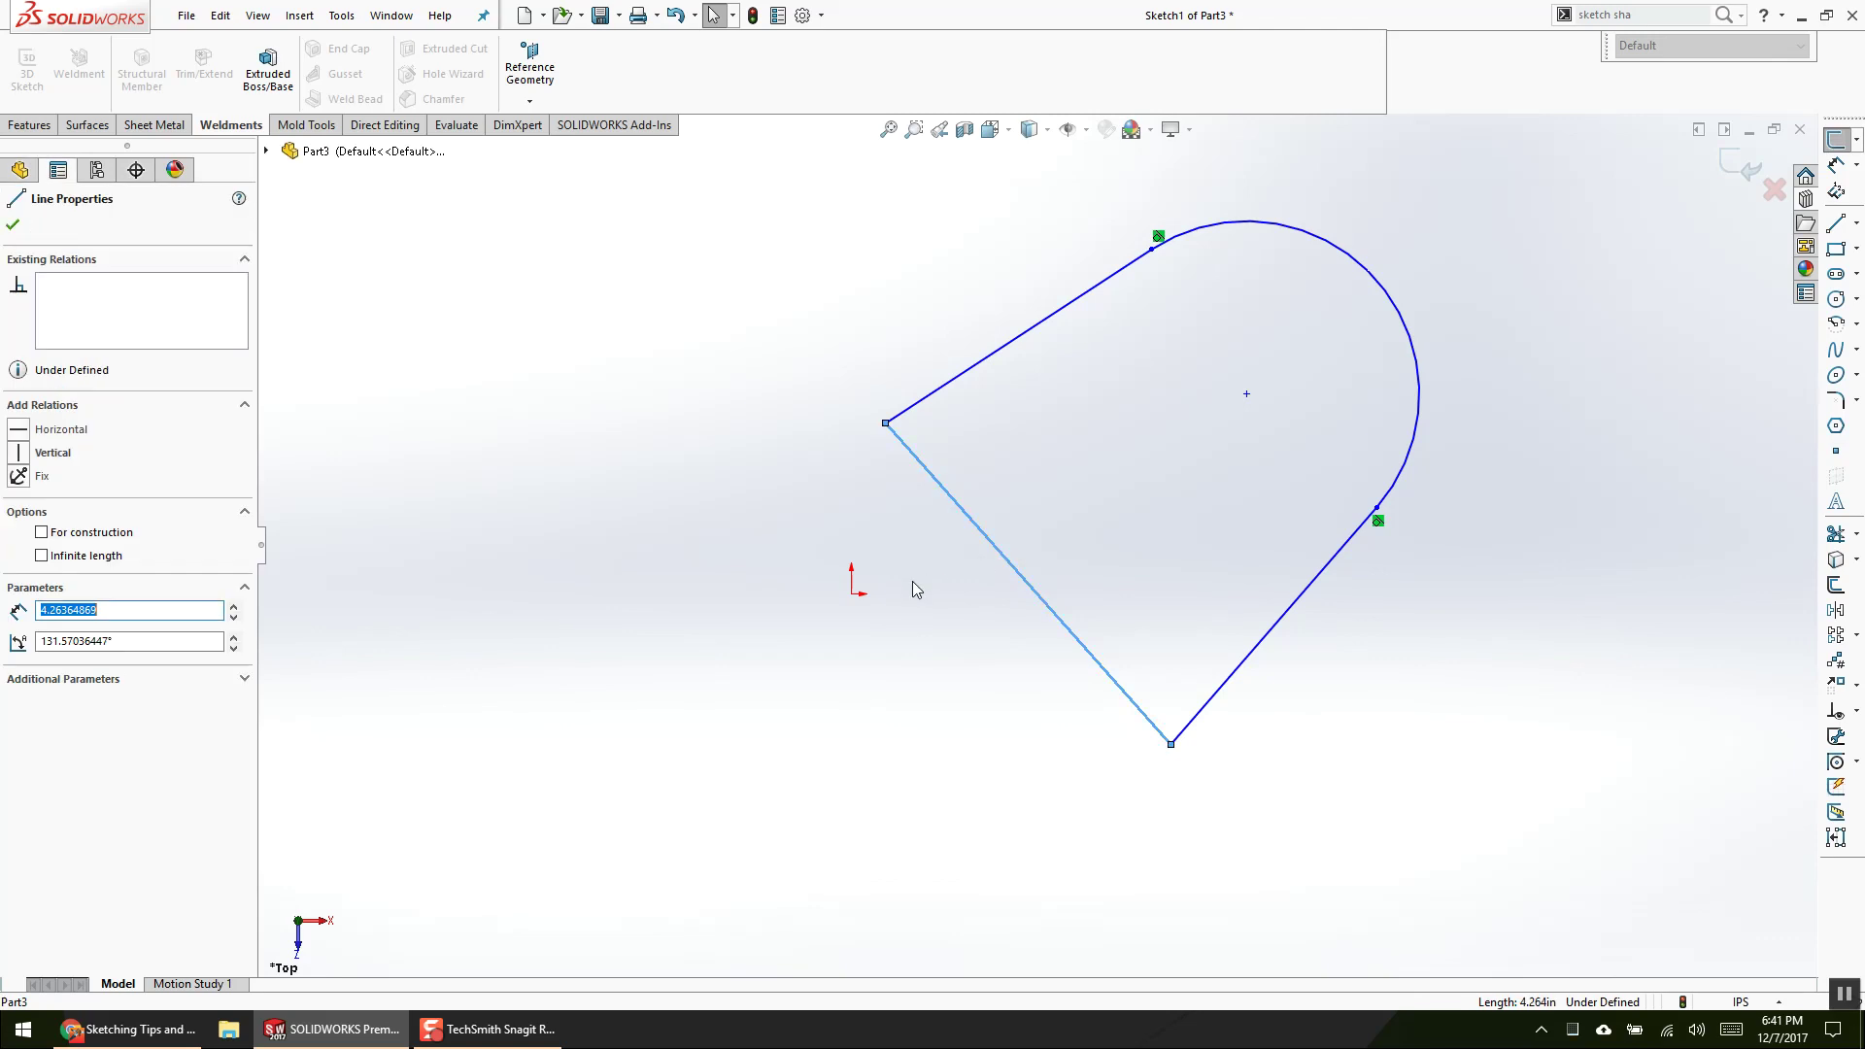
pyautogui.keyDown('ctrl'); pyautogui.click(852, 594); pyautogui.keyUp('ctrl')
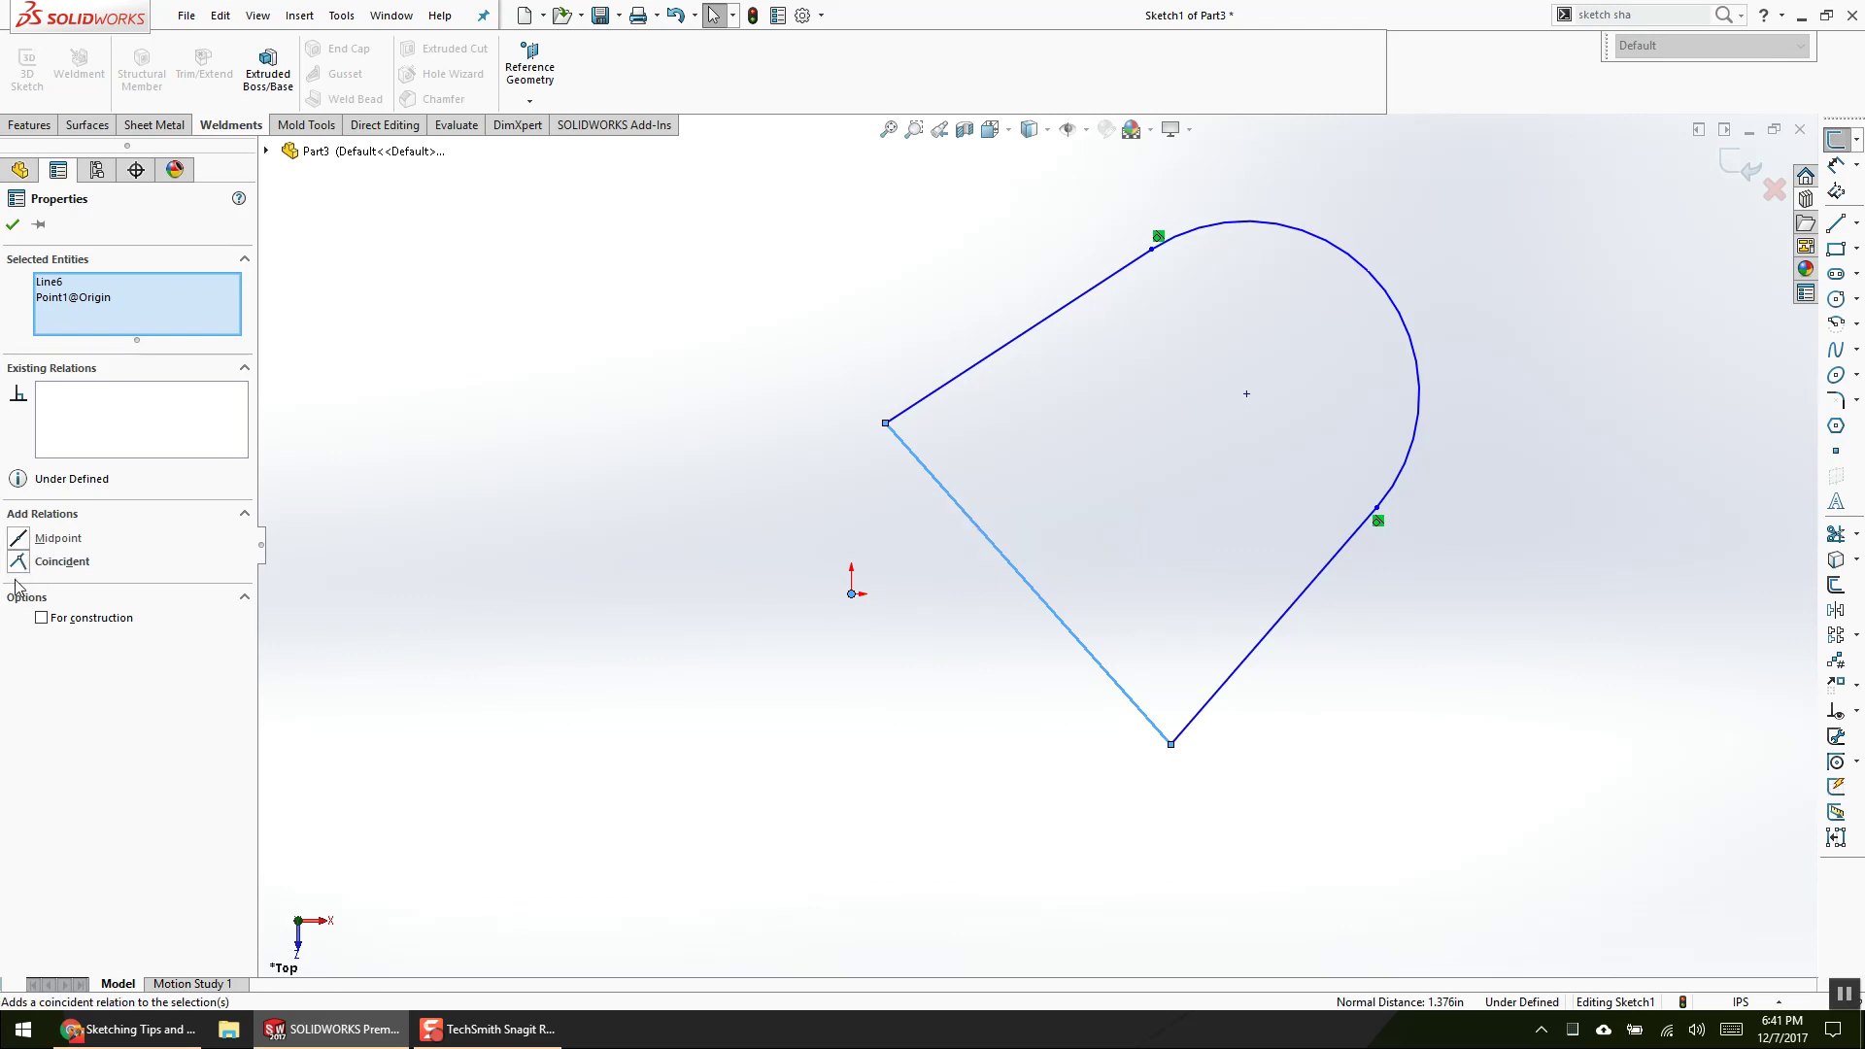
pyautogui.hotkey('alt', 'm')
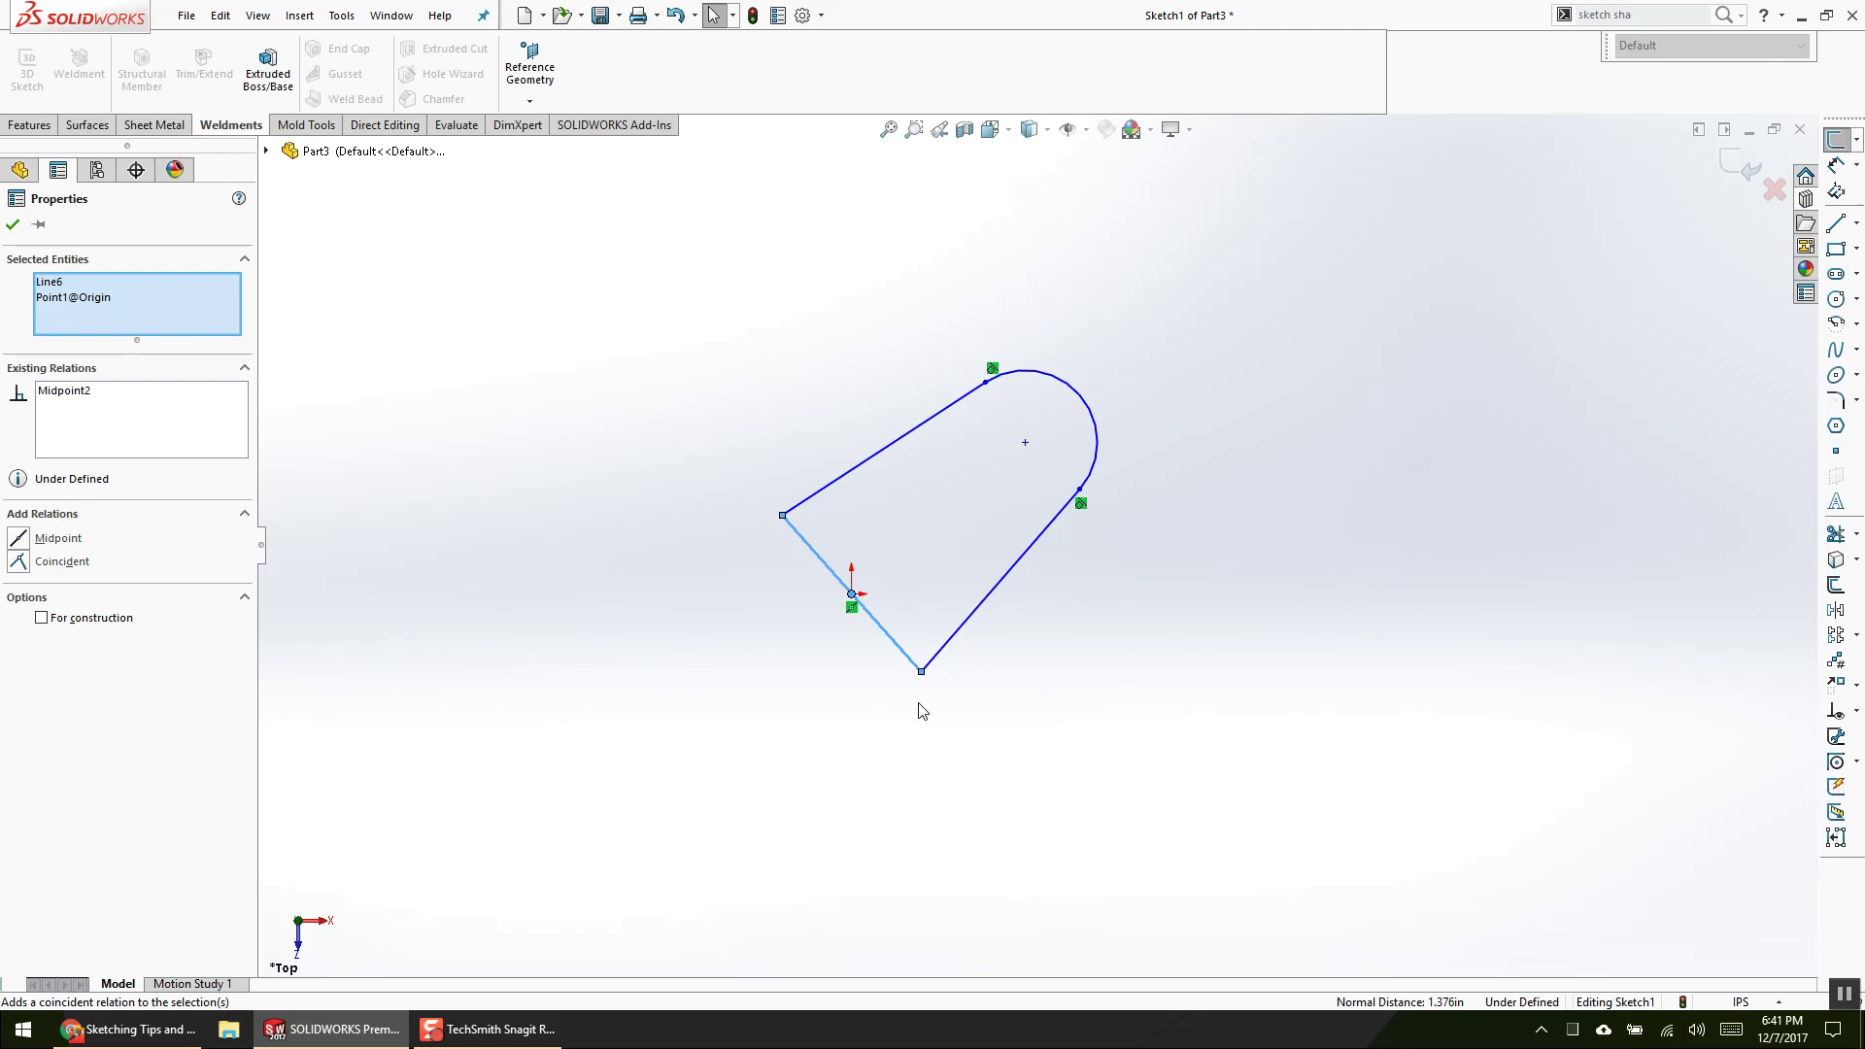
pyautogui.click(922, 711)
# Step: Dimension the angle between the two side lines and set it to 20 degrees
pyautogui.moveTo(922, 712); pyautogui.dragTo(982, 632, button='right')
pyautogui.click(980, 604)
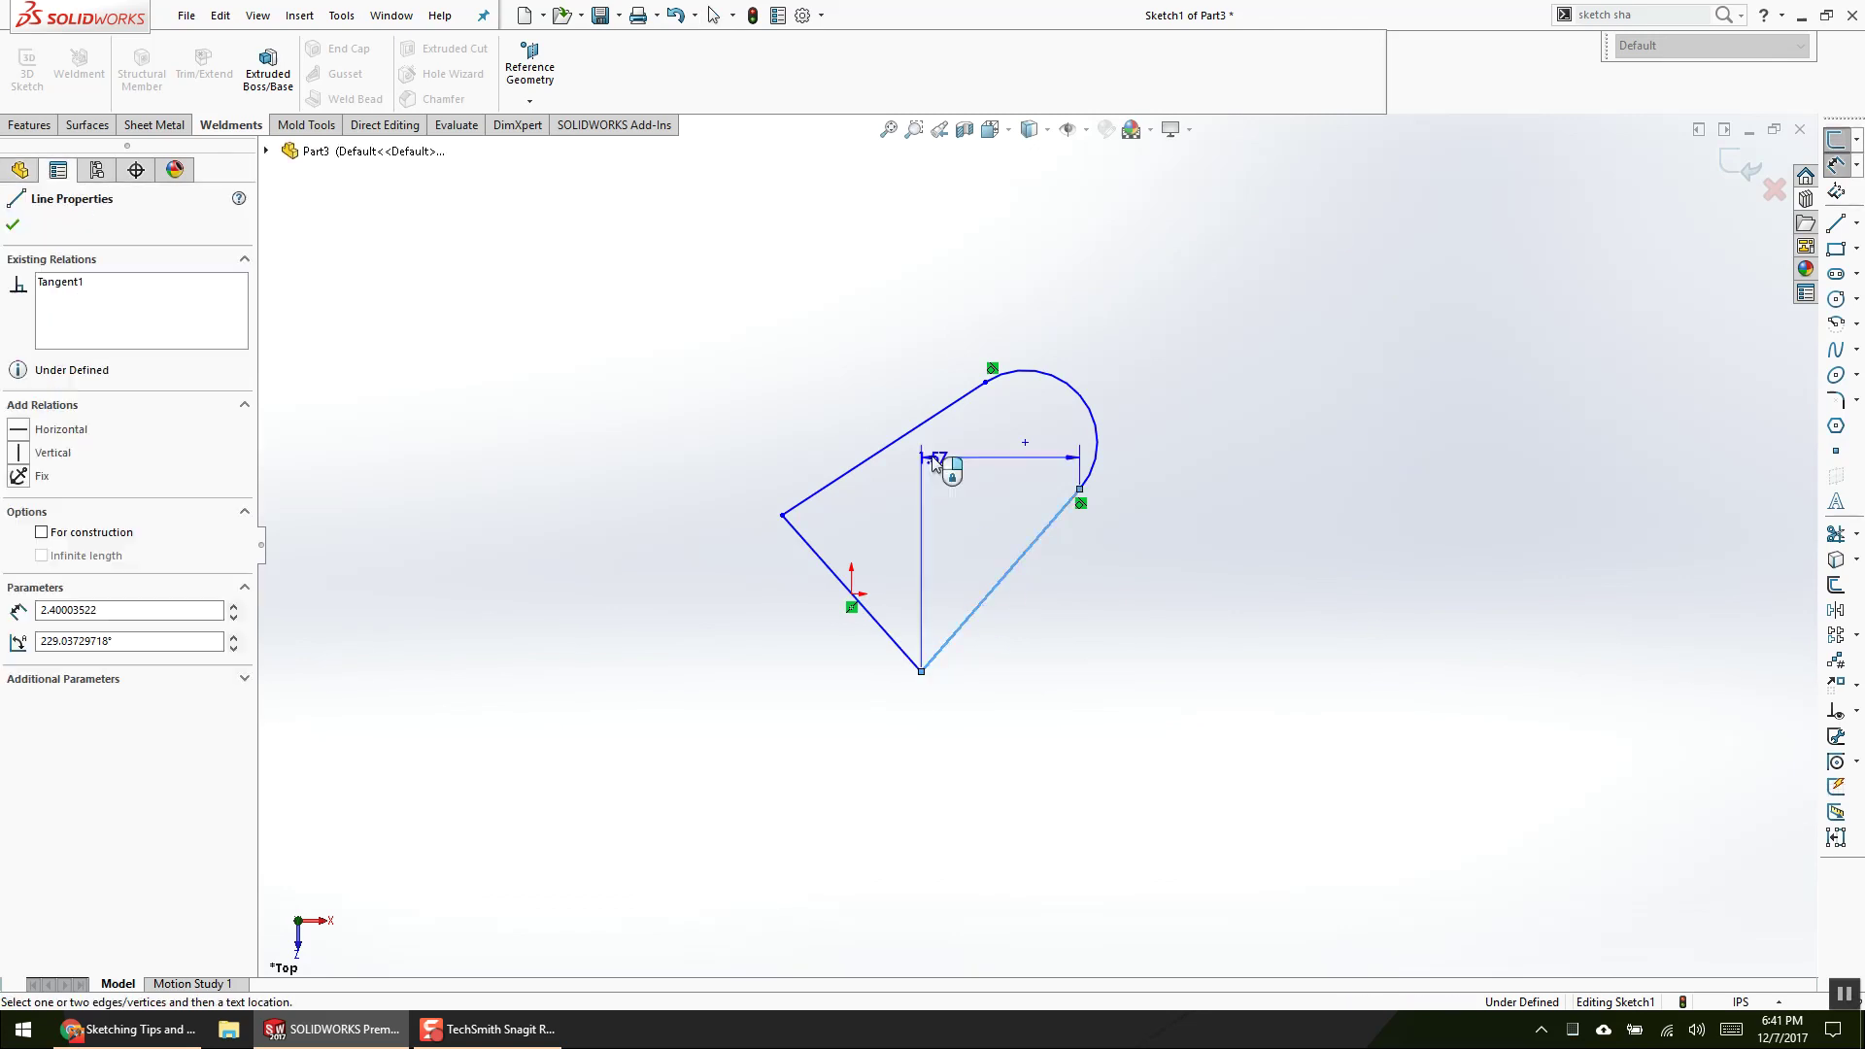
pyautogui.click(924, 424)
pyautogui.click(755, 661)
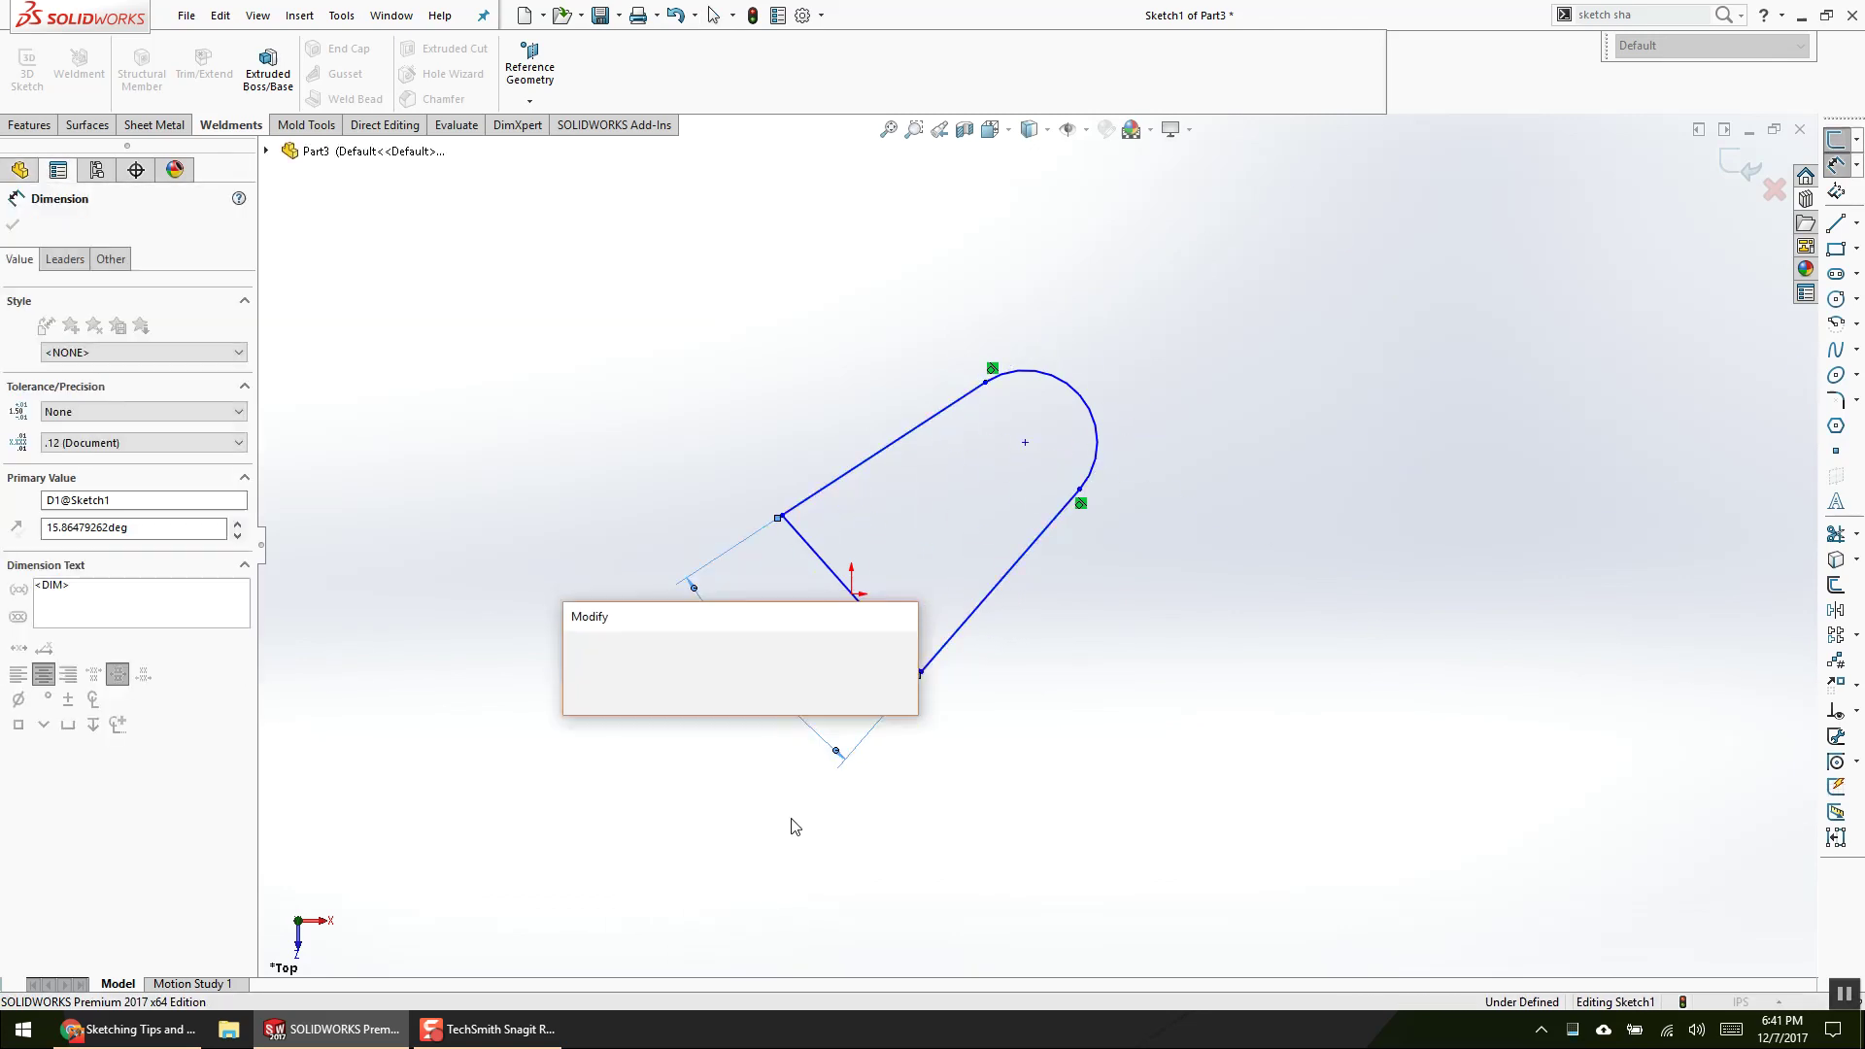
pyautogui.write('20')
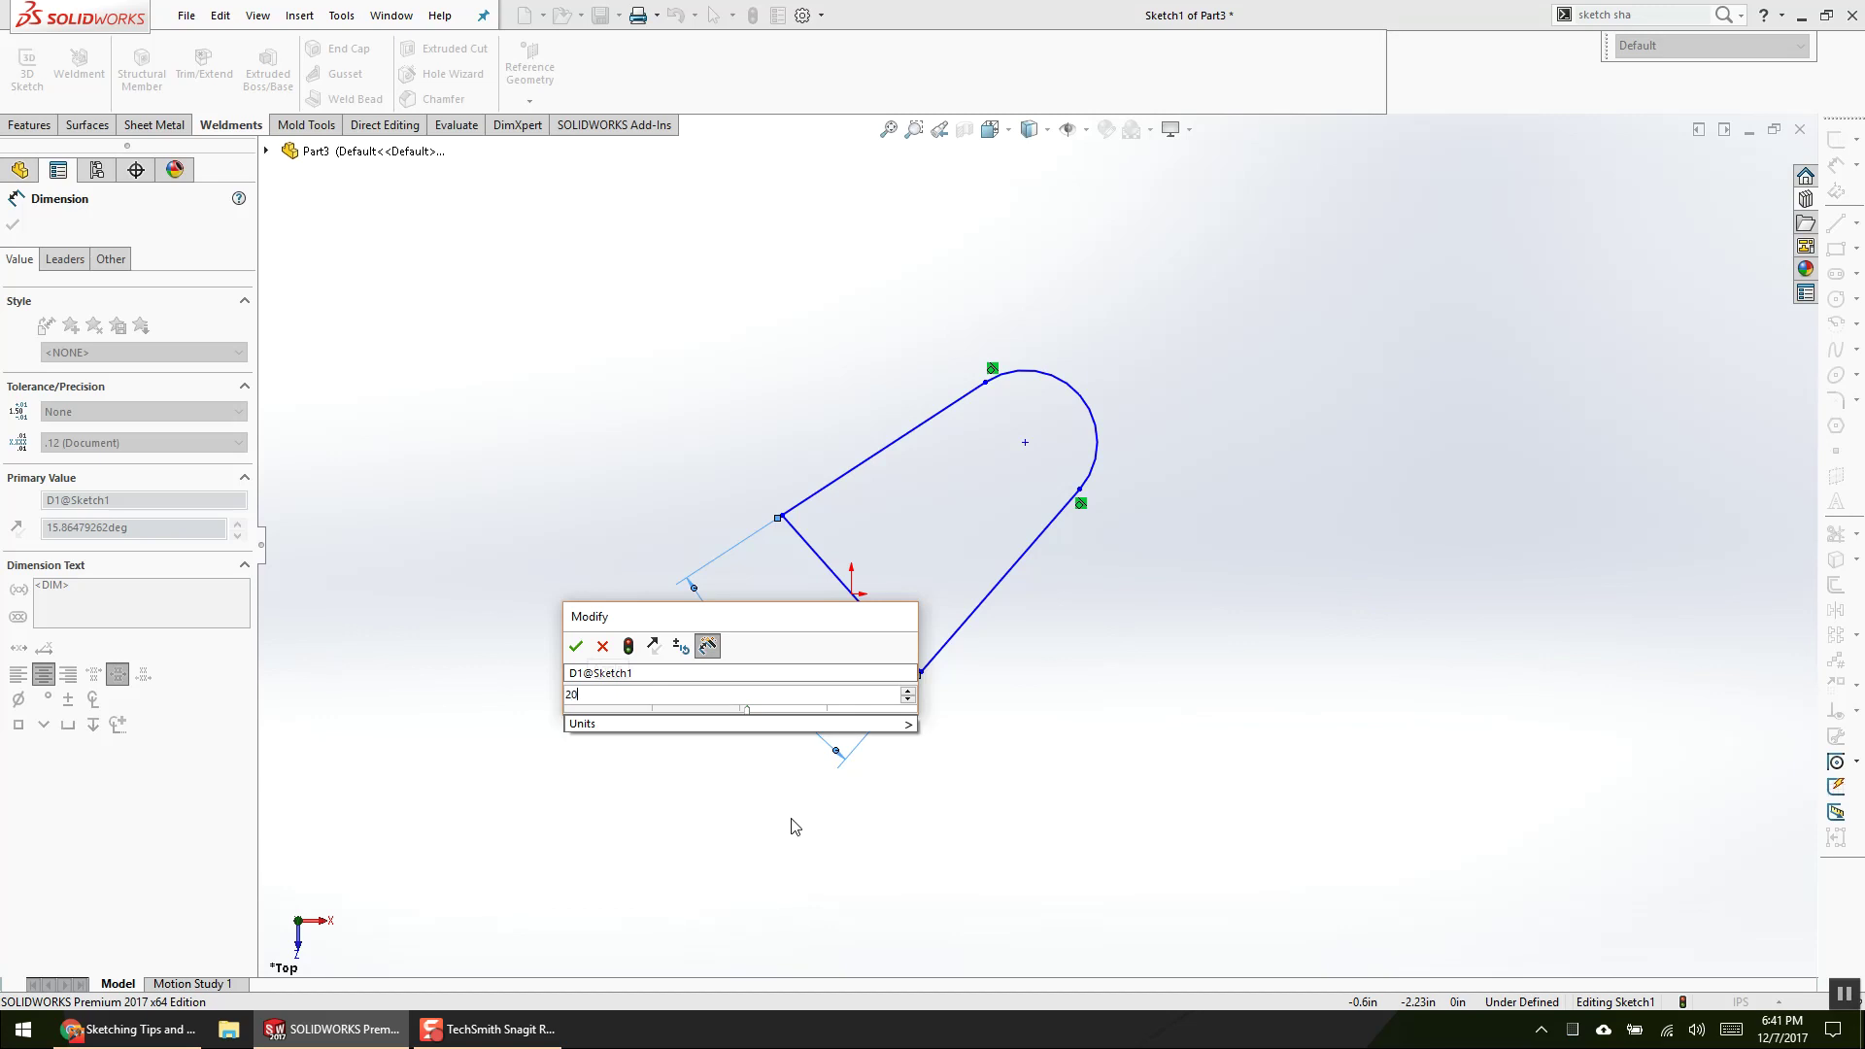
pyautogui.press('Return')
pyautogui.press('Escape')
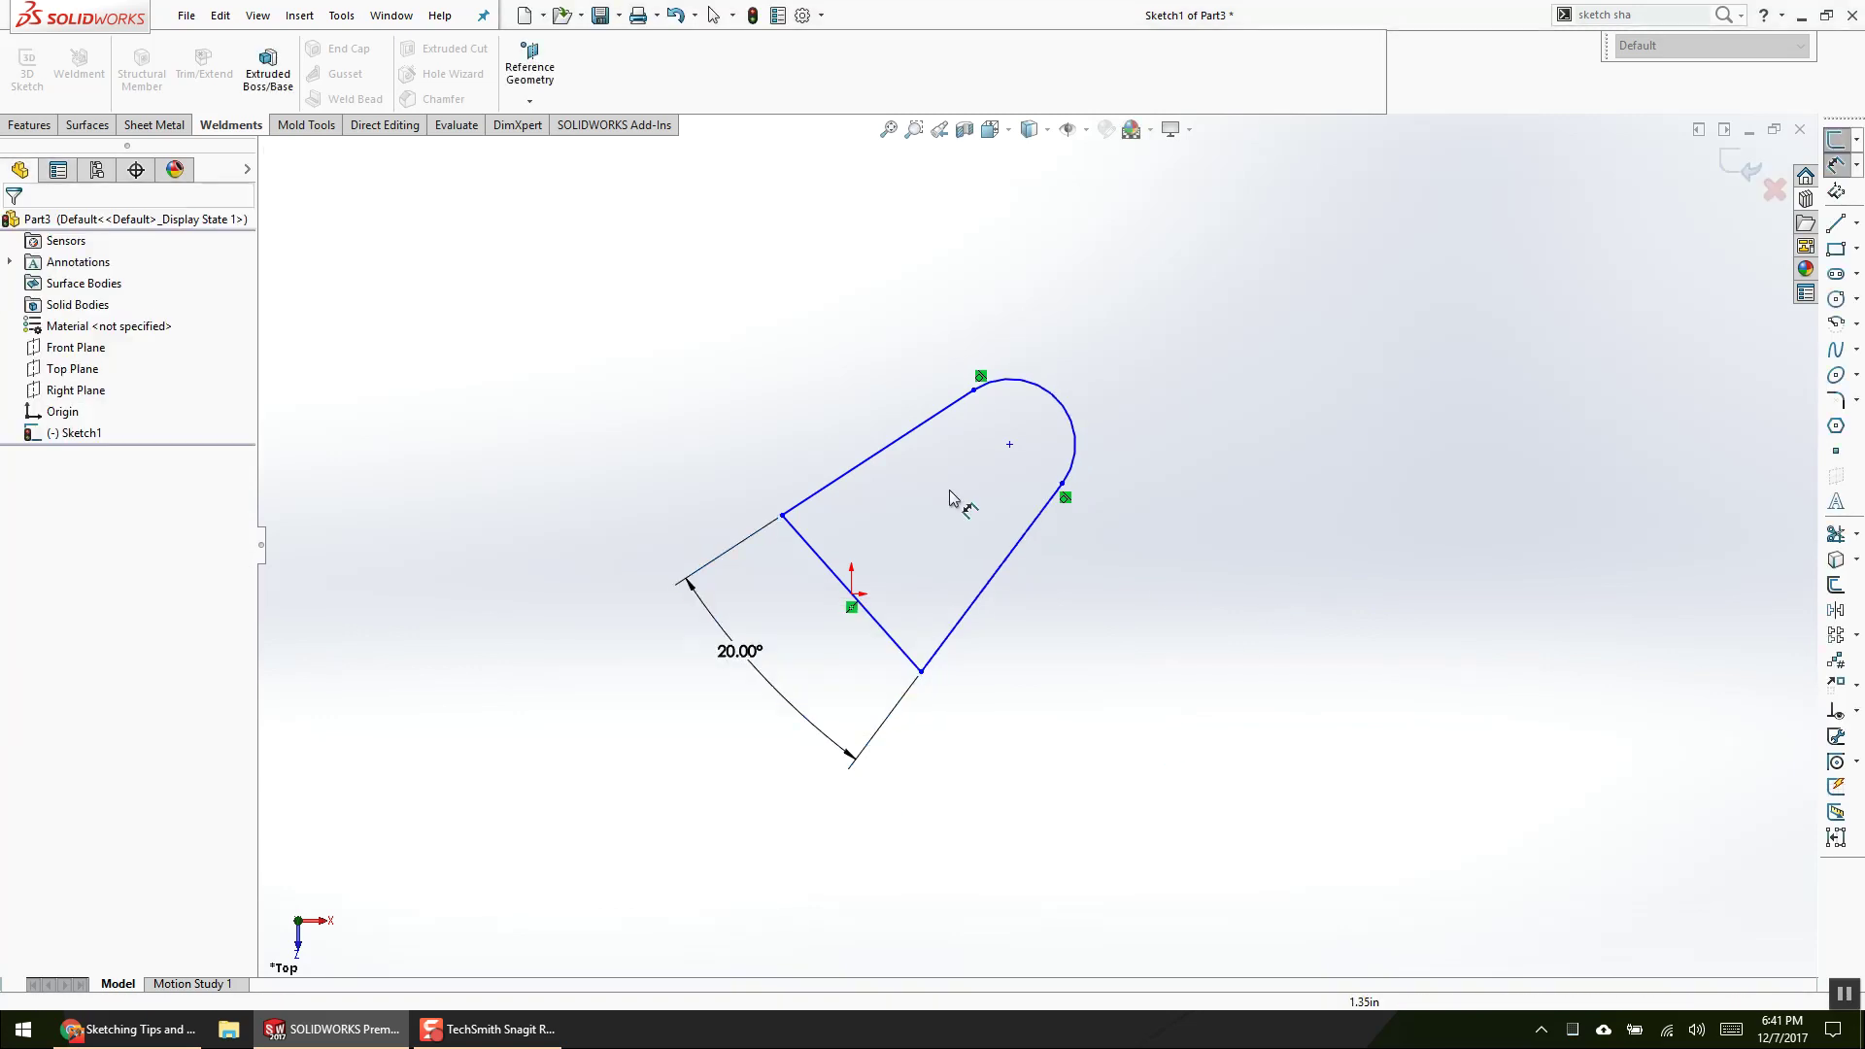
# Step: Draw a construction line between the origin and the arc's center point
pyautogui.scroll(-3, 971, 583)
pyautogui.moveTo(1011, 616); pyautogui.dragTo(894, 710, button='right')
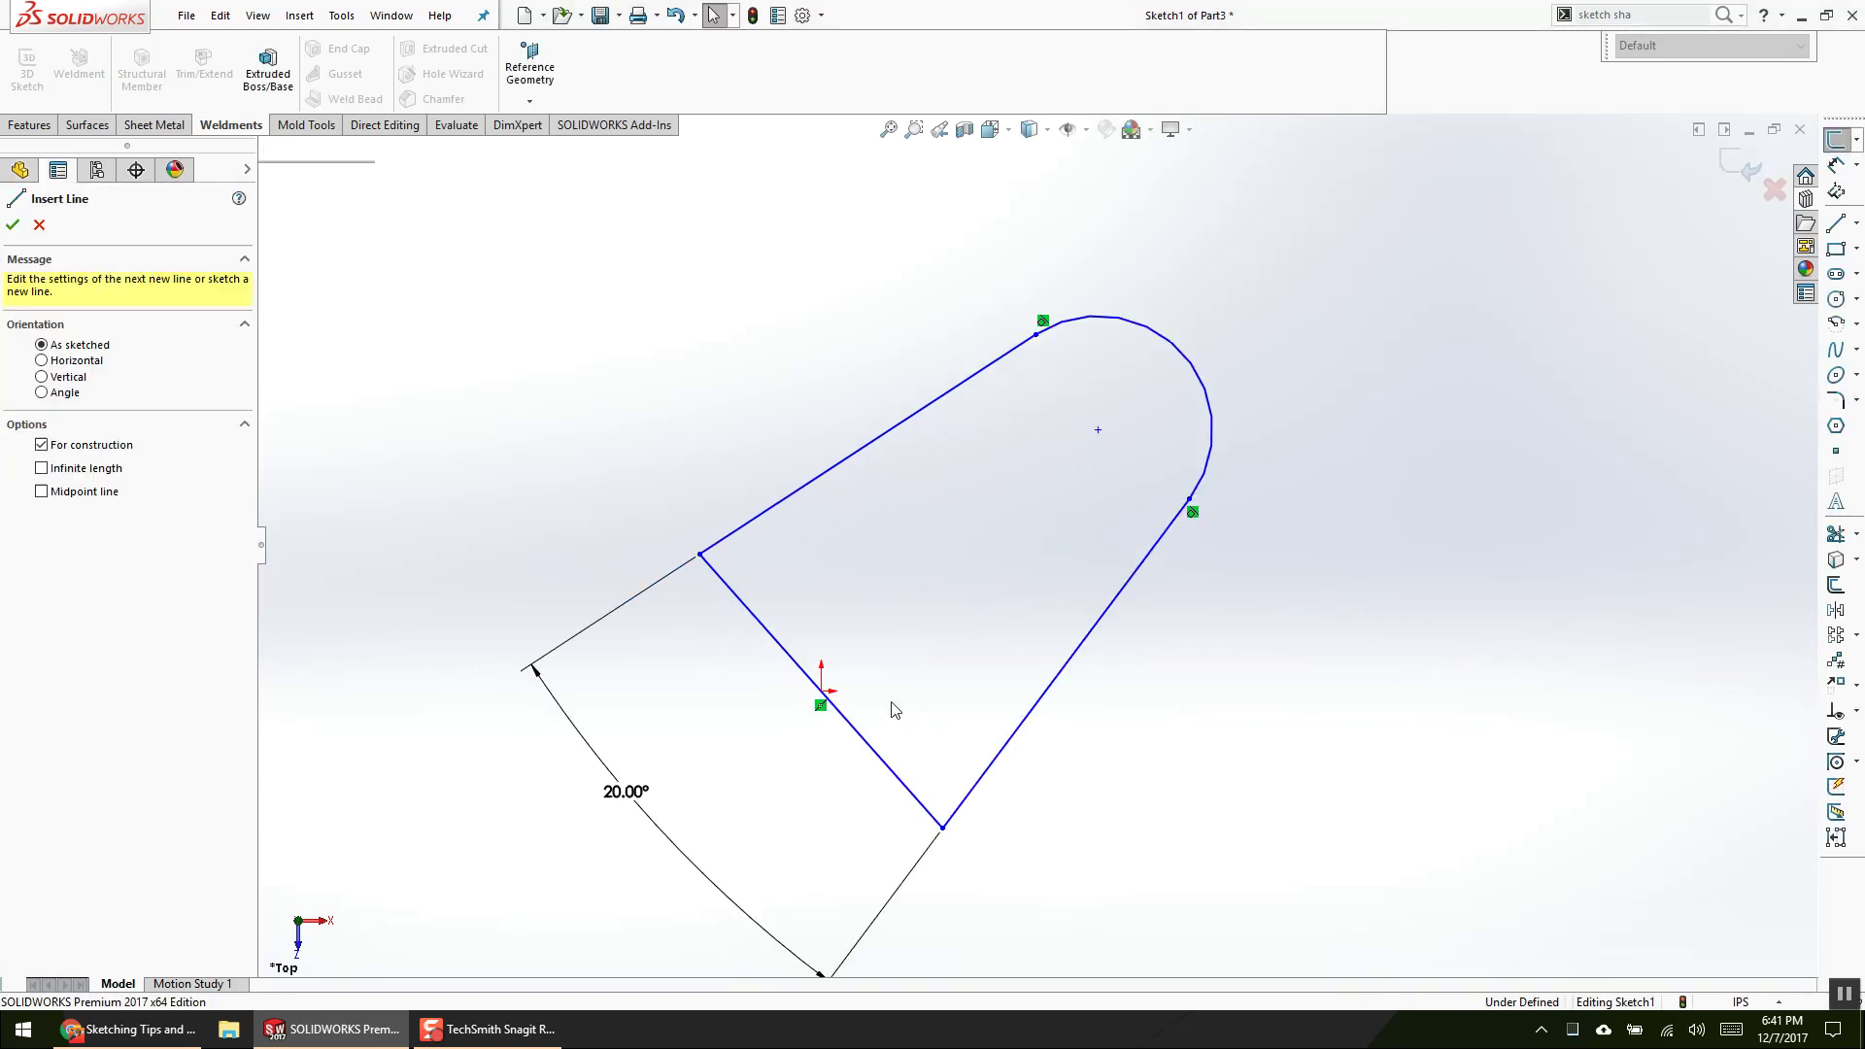
pyautogui.click(822, 693)
pyautogui.press('Escape')
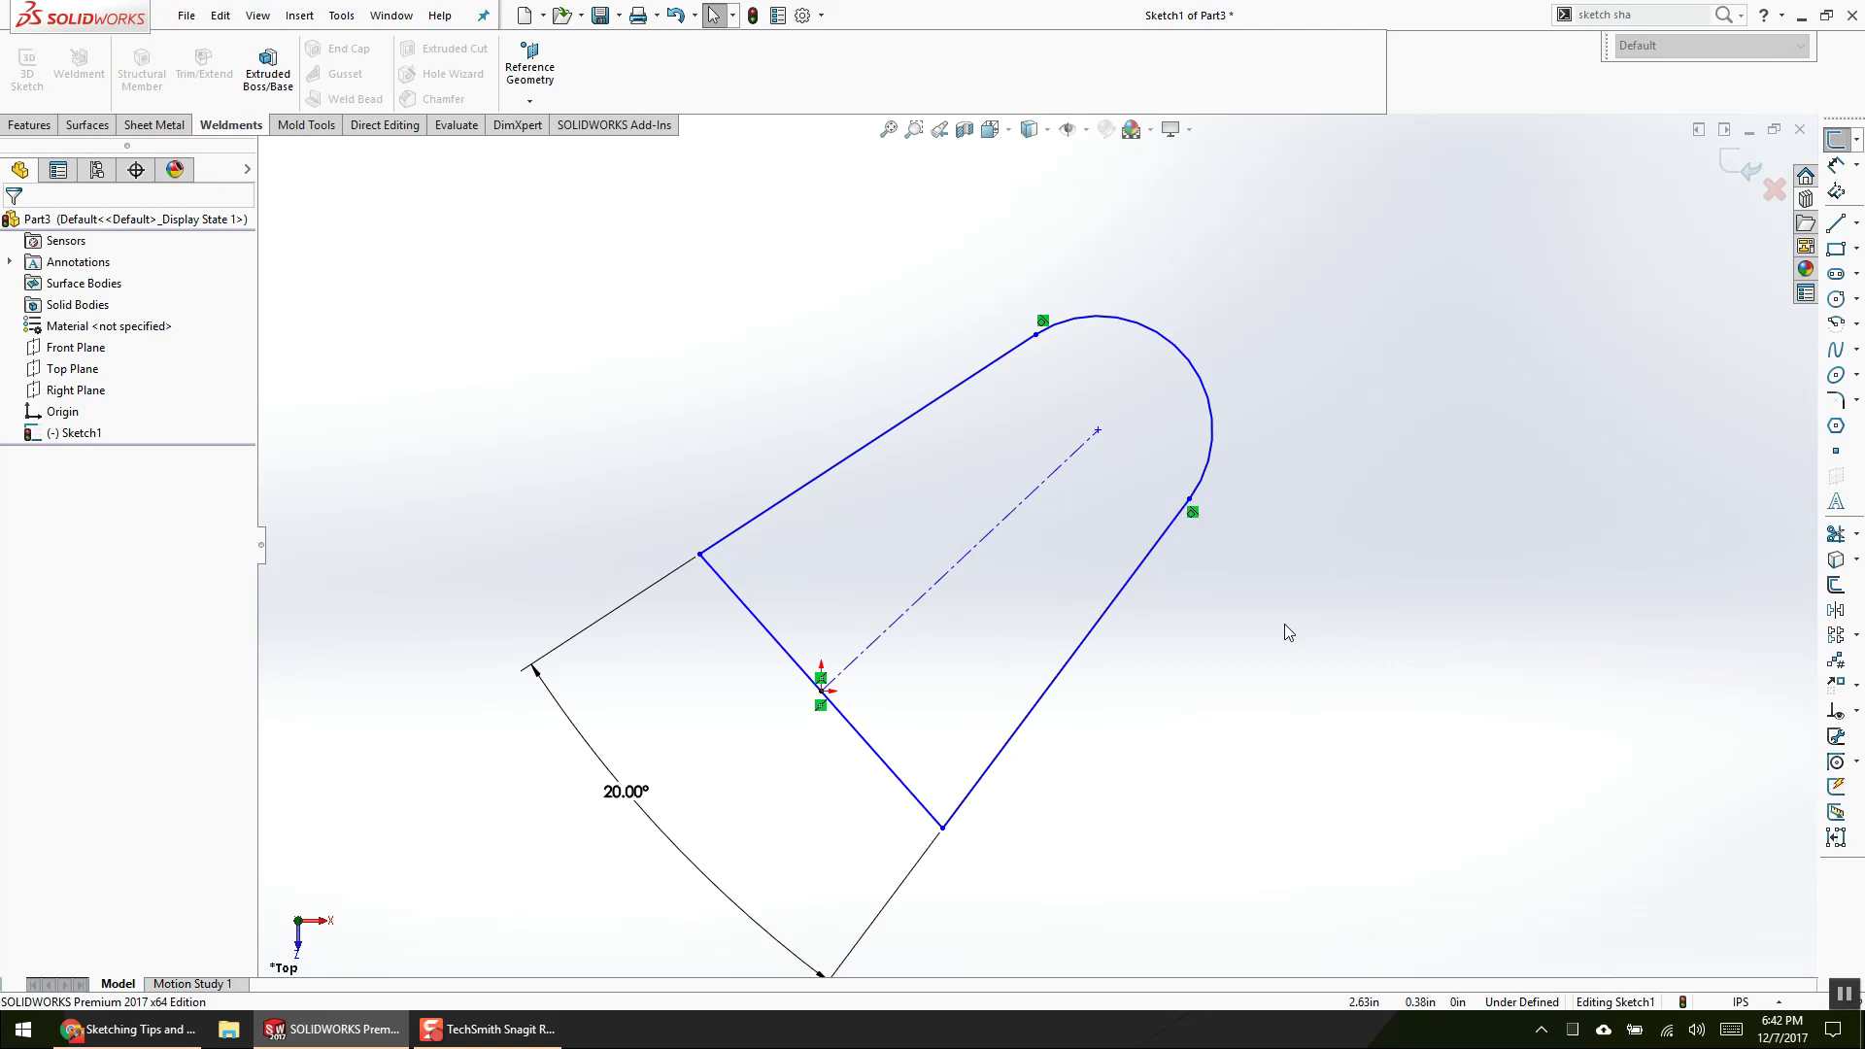
# Step: Dimension the angle between the Right Plane and the construction centerline and set it to 45 degrees
pyautogui.moveTo(1284, 624); pyautogui.dragTo(1249, 341, button='right')
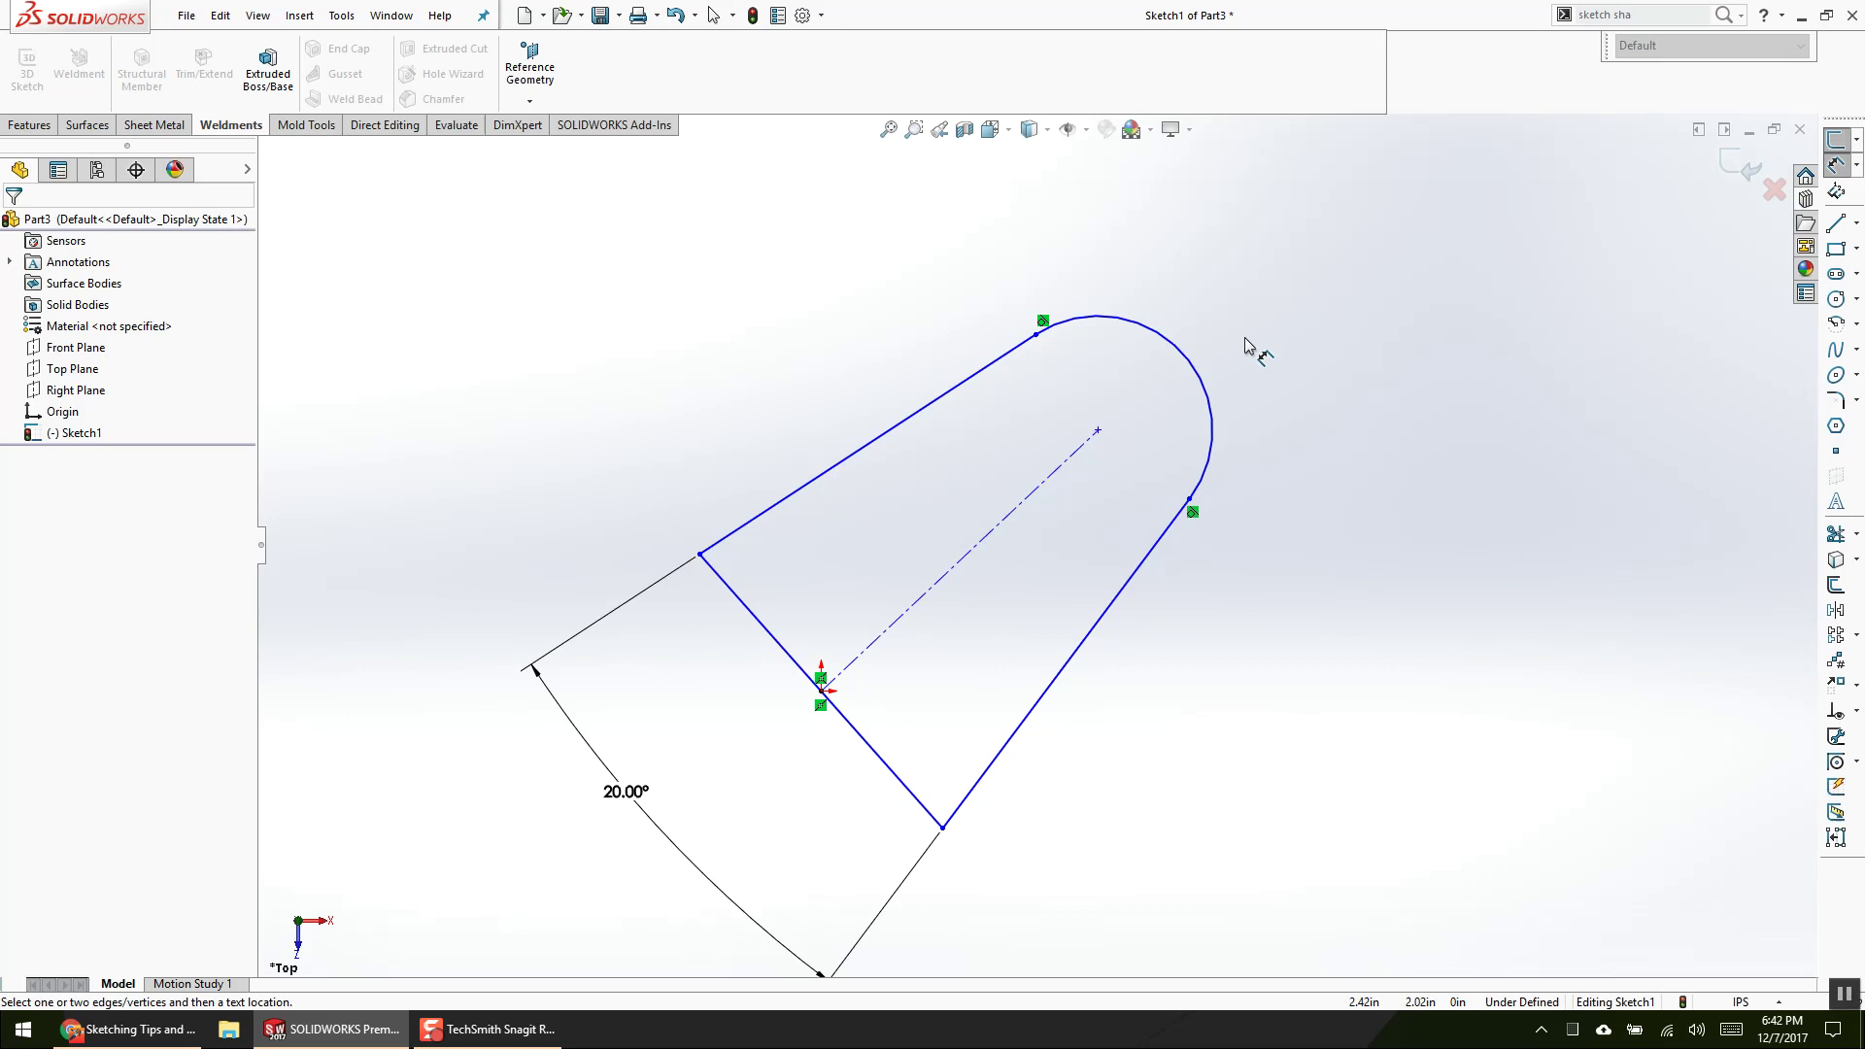
pyautogui.click(83, 388)
pyautogui.click(921, 597)
pyautogui.click(988, 246)
pyautogui.write('45')
pyautogui.press('Return')
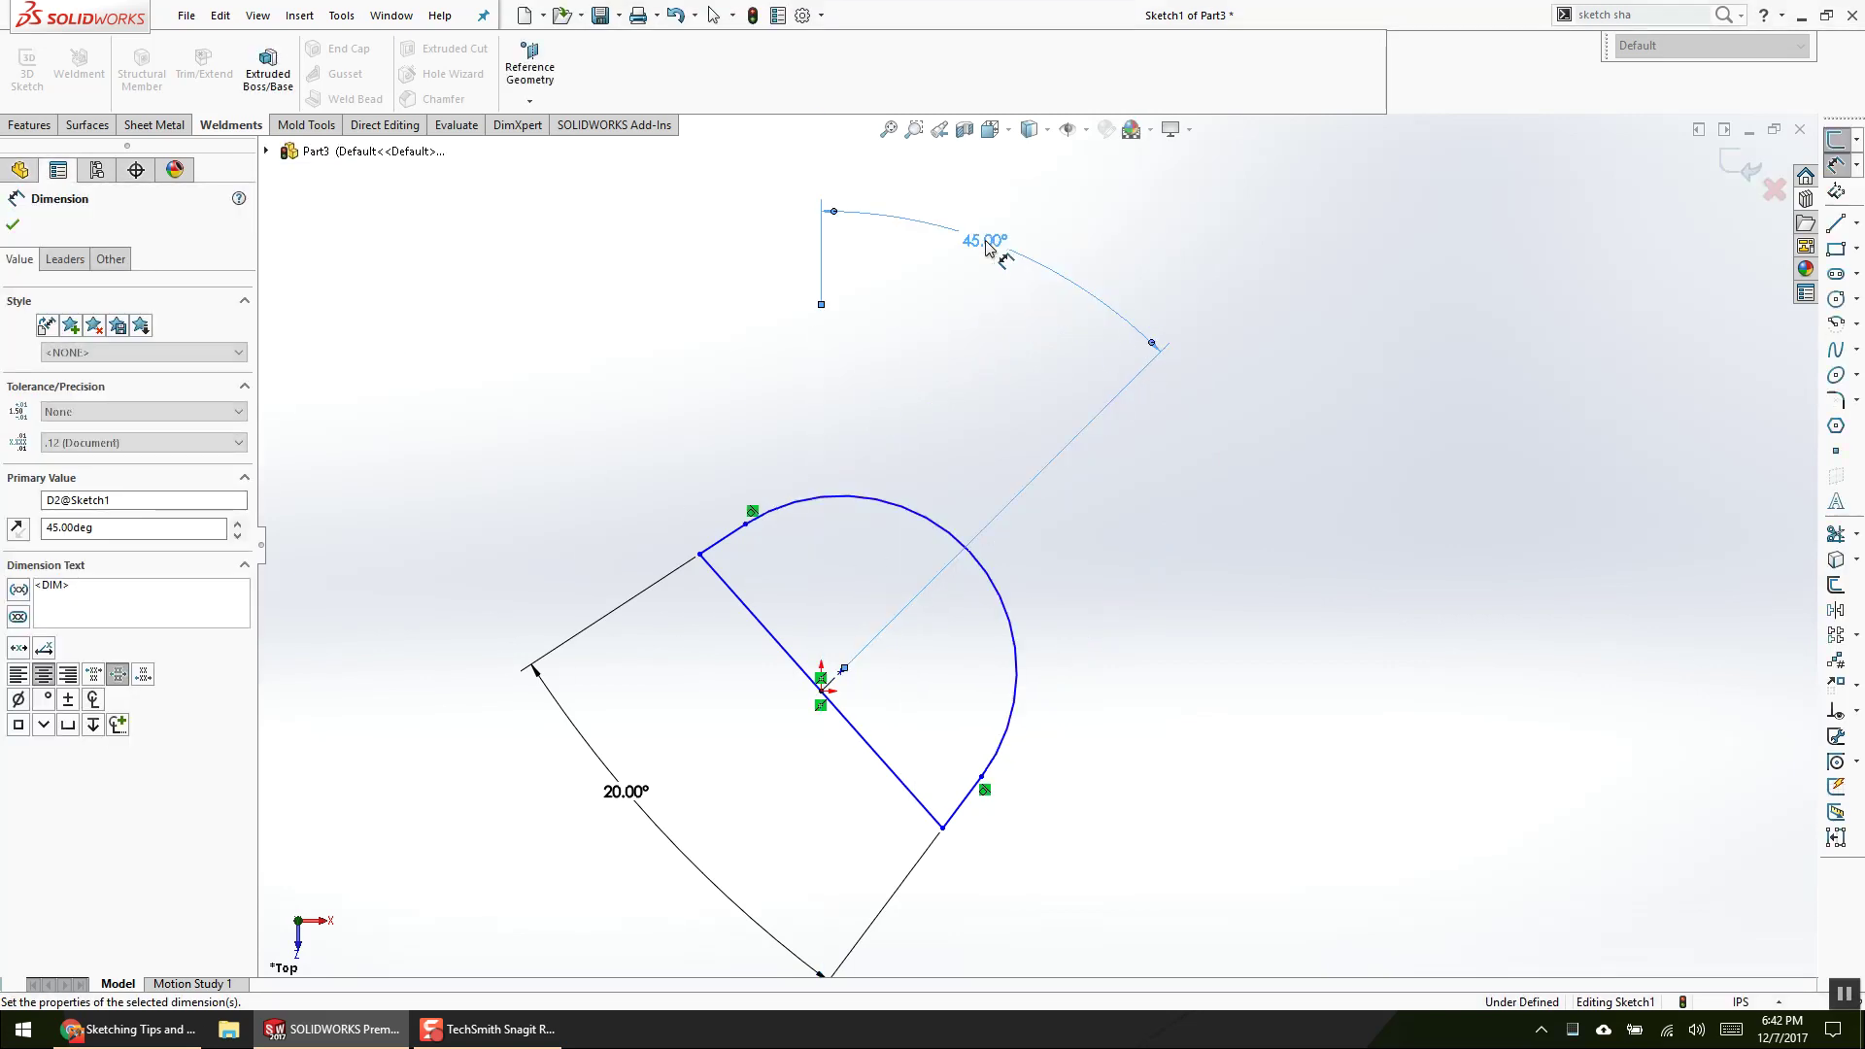
pyautogui.press('Escape')
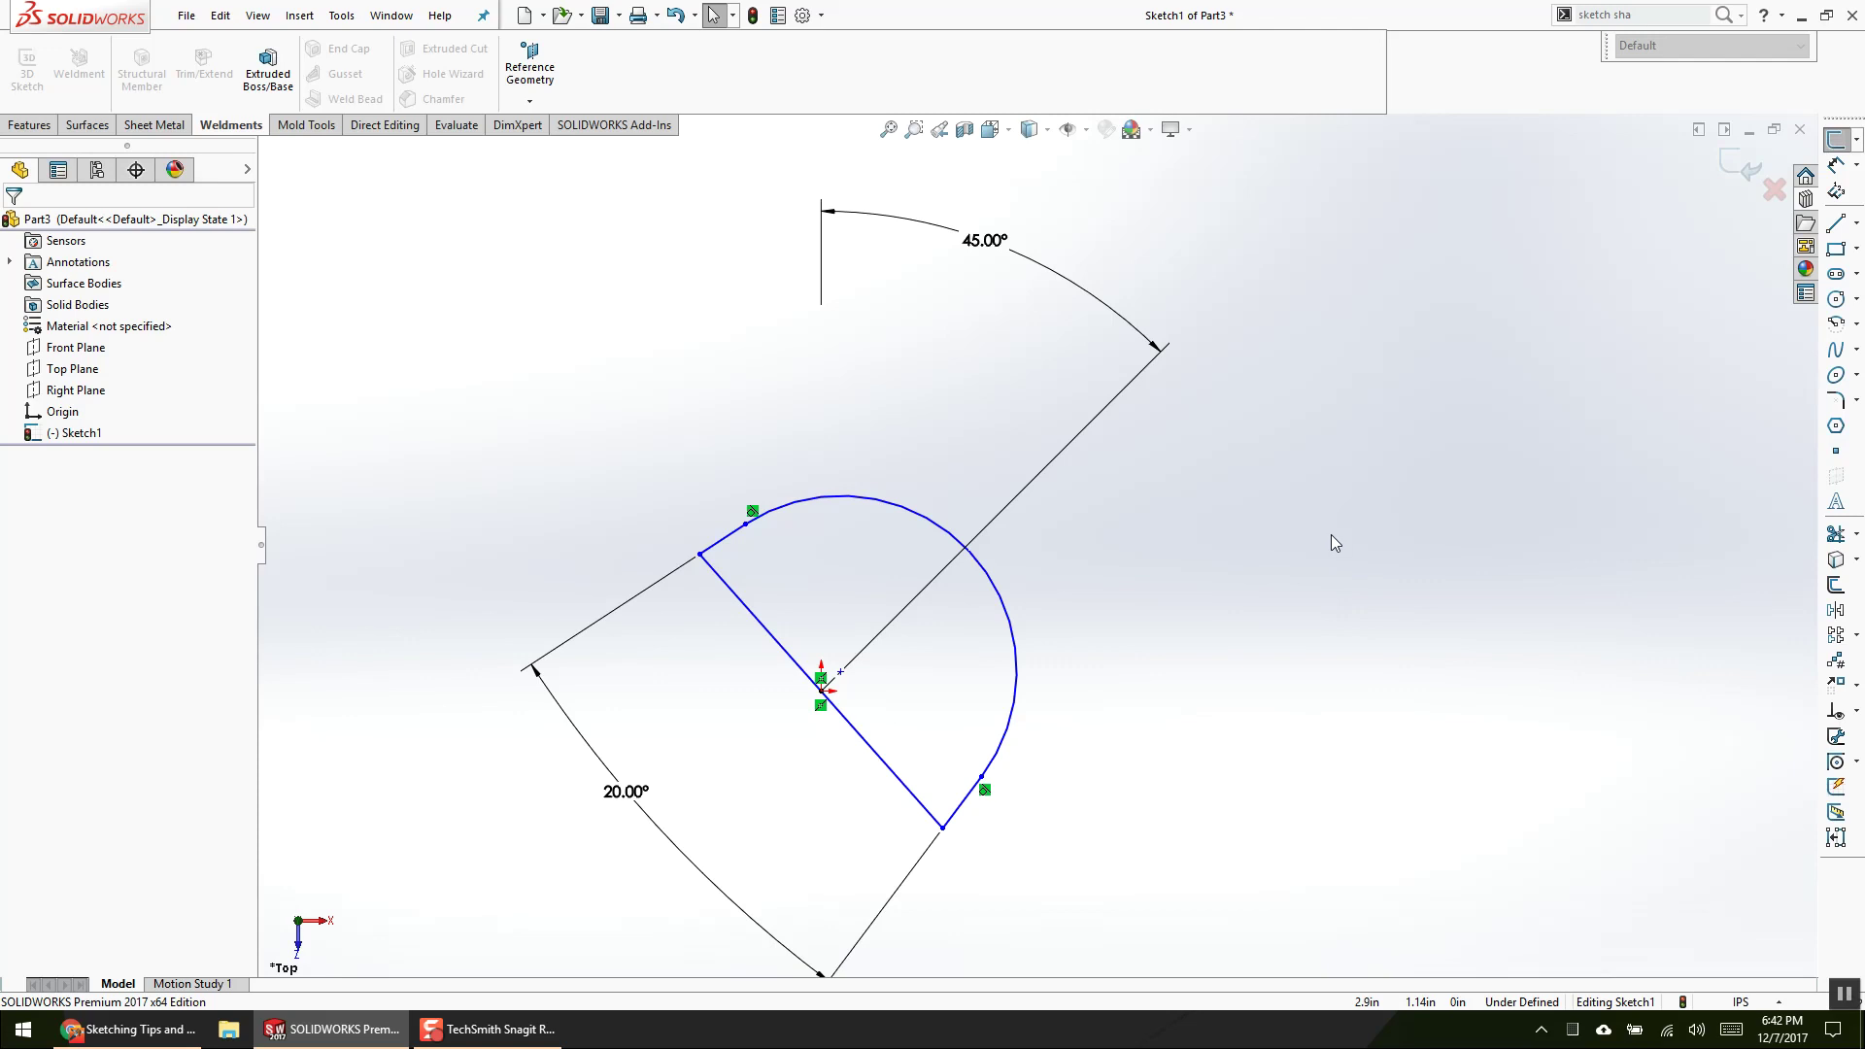
# Step: Stretch the profile outward by the lower tangent point and move the 45-degree dimension clear of the arc
pyautogui.moveTo(983, 778)
pyautogui.mouseDown()
pyautogui.moveTo(1150, 774)
pyautogui.moveTo(1215, 525)
pyautogui.moveTo(1179, 570)
pyautogui.mouseUp()
pyautogui.click(838, 711)
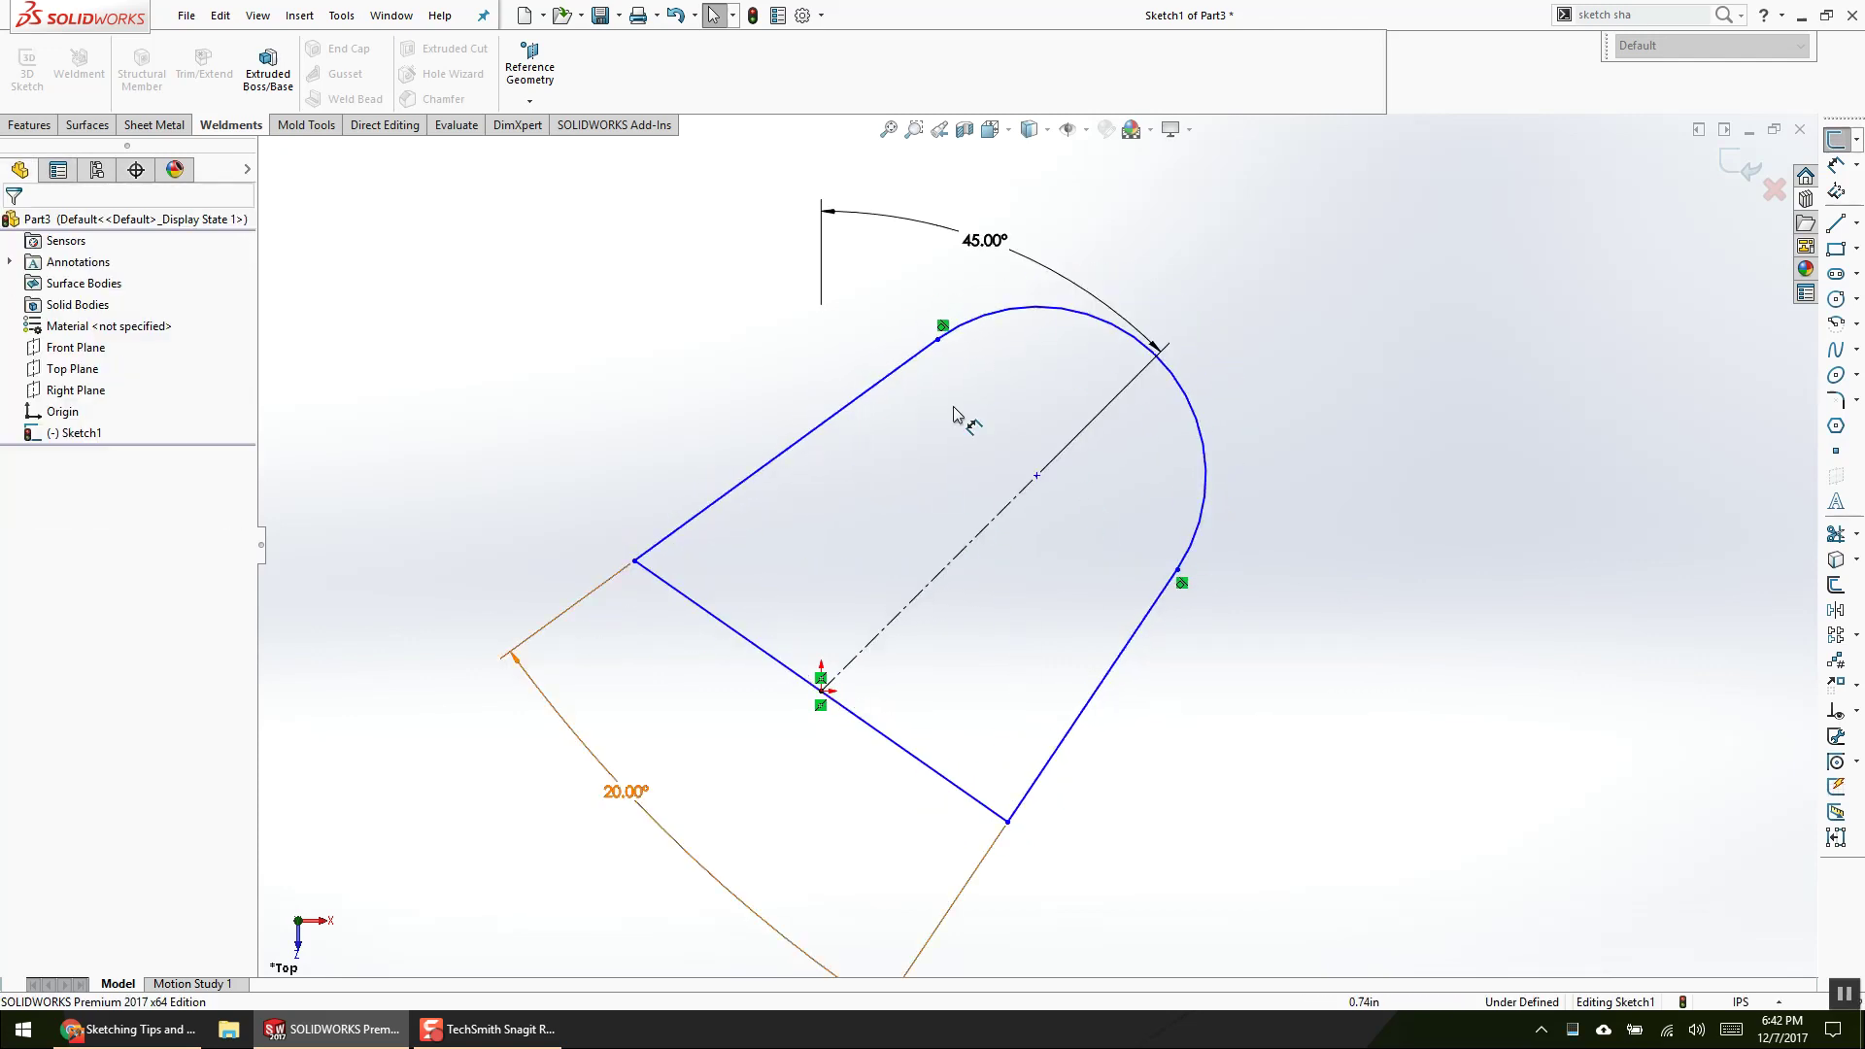
pyautogui.moveTo(984, 240); pyautogui.dragTo(1028, 207)
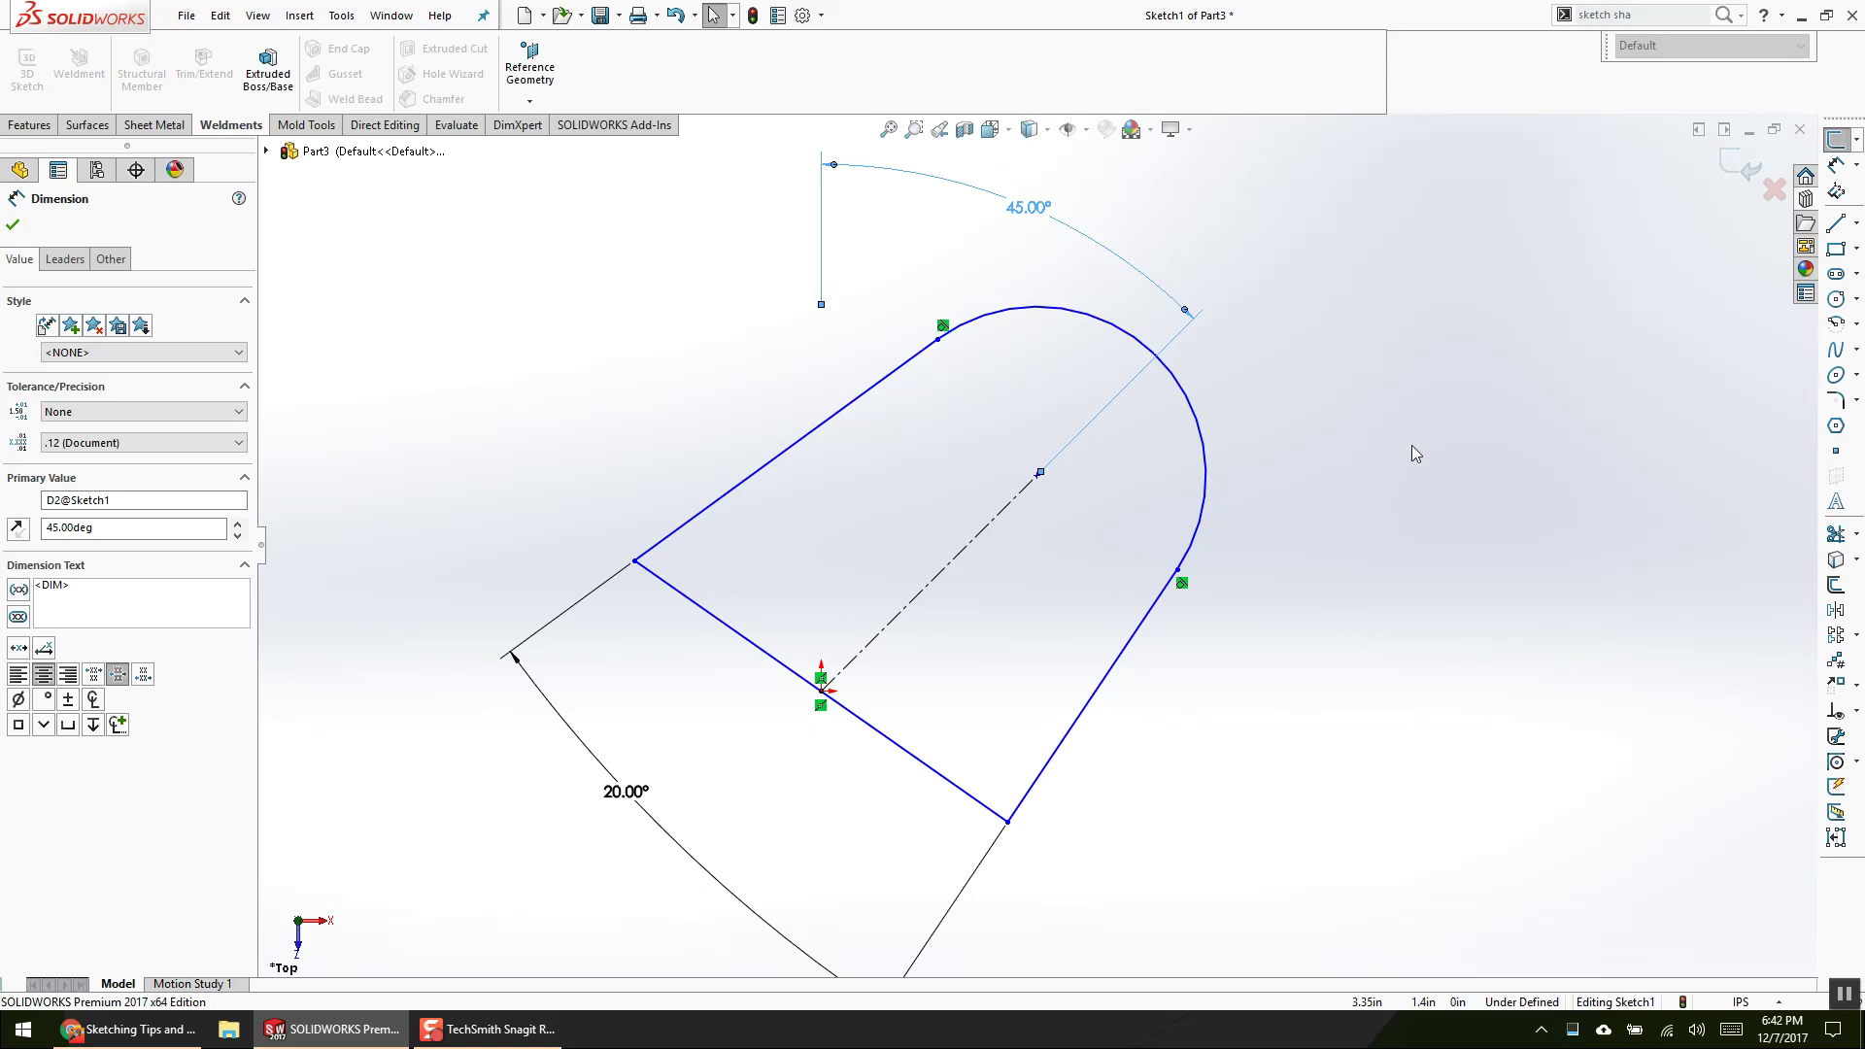
# Step: Delete the 45-degree angle dimension from the sketch
pyautogui.click(1413, 476)
pyautogui.moveTo(1287, 308); pyautogui.dragTo(1147, 231)
pyautogui.press('Delete')
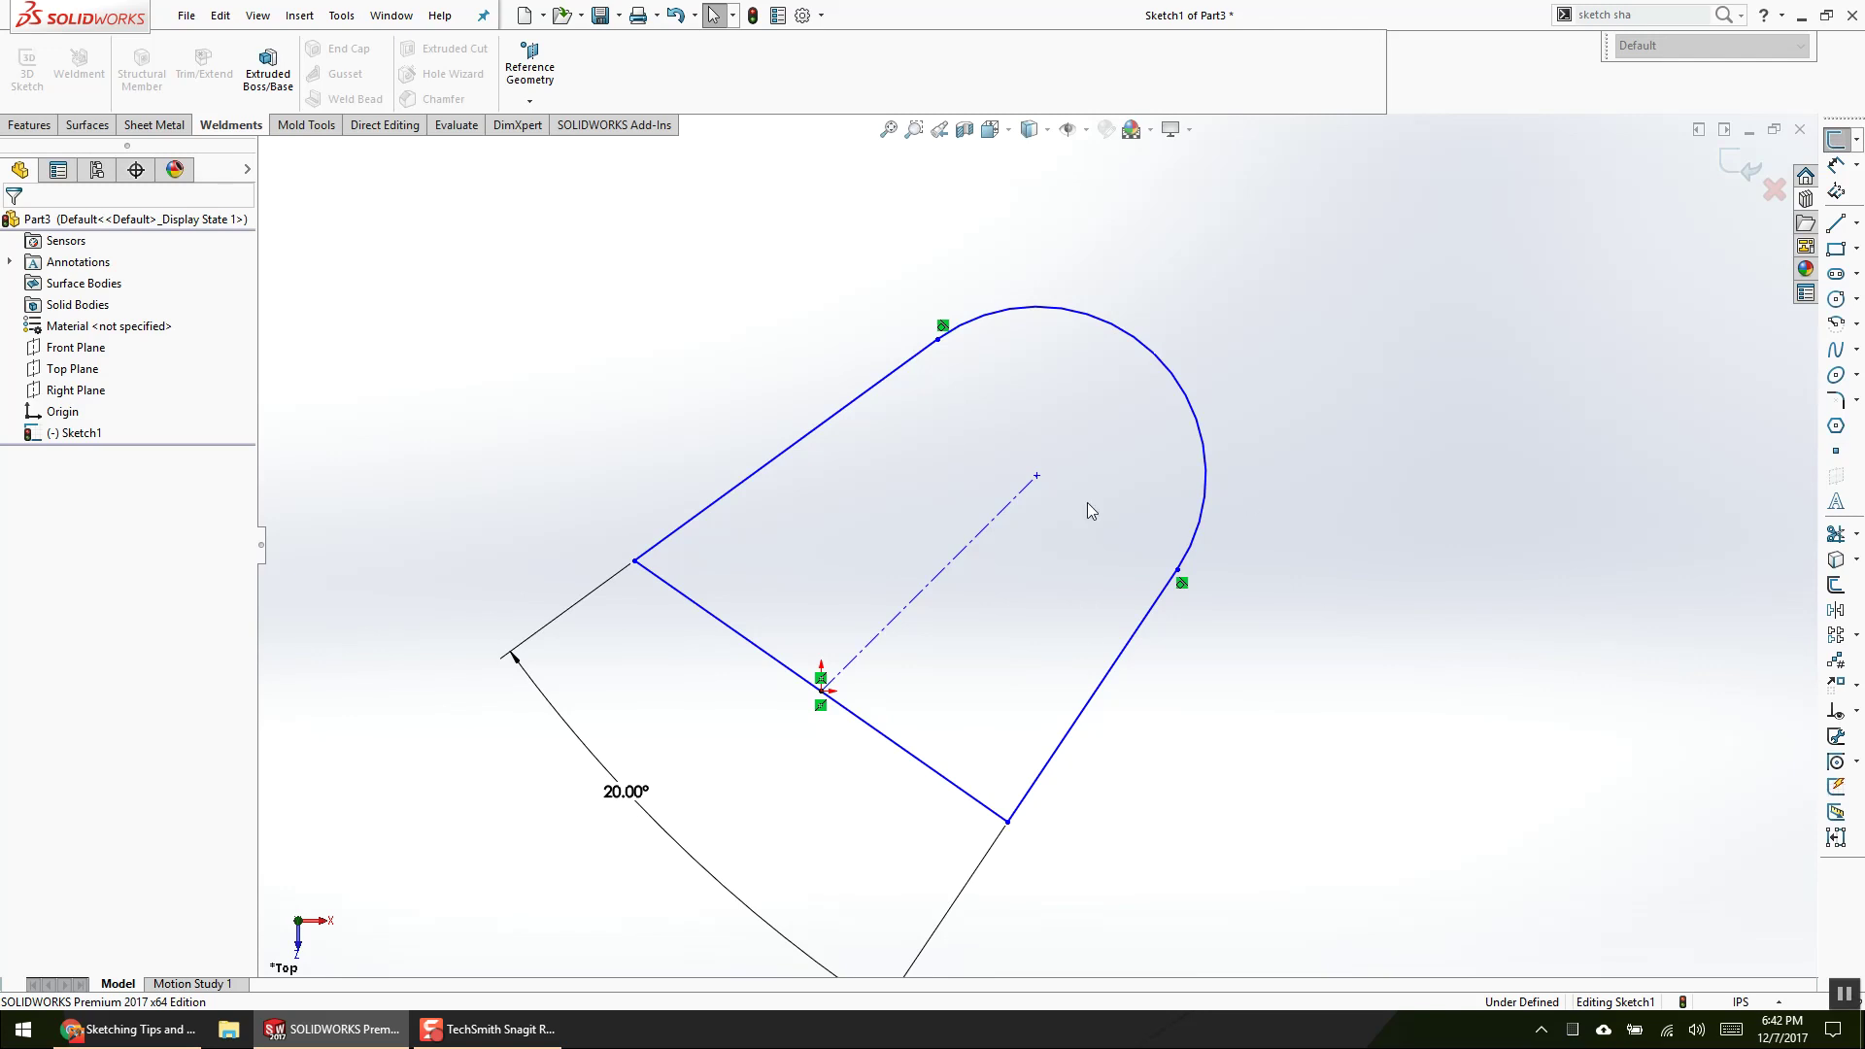
# Step: Draw a horizontal construction line from the origin with a vertical one rising from its end, and attach the vertical line's endpoint to the arc's center
pyautogui.press('l')
pyautogui.click(821, 691)
pyautogui.click(956, 691)
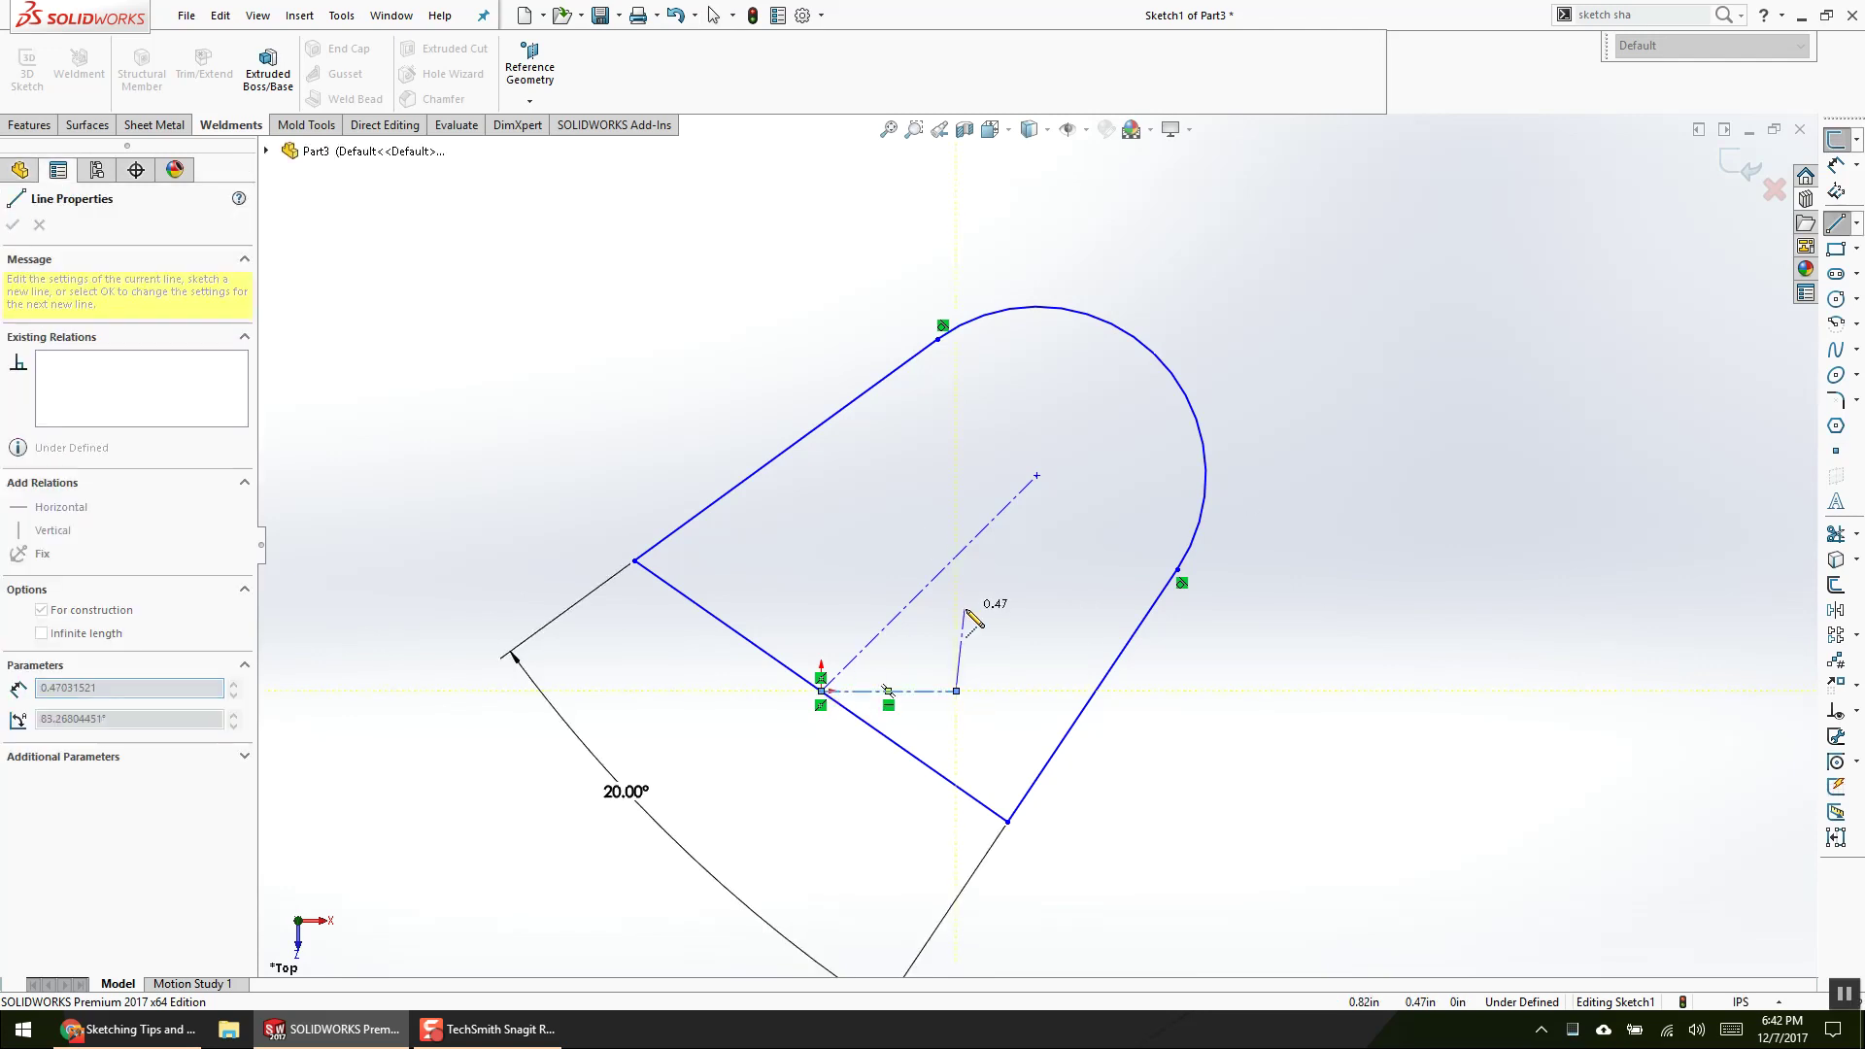
pyautogui.click(957, 609)
pyautogui.press('Escape')
pyautogui.moveTo(957, 608); pyautogui.dragTo(1037, 476)
# Step: Make the horizontal and vertical construction lines equal and stretch the profile by pulling the arc's center outward
pyautogui.moveTo(1065, 713); pyautogui.dragTo(1015, 664)
pyautogui.click(1187, 606)
pyautogui.click(1289, 771)
pyautogui.moveTo(1037, 476); pyautogui.dragTo(1251, 261)
pyautogui.scroll(4, 1387, 715)
pyautogui.click(1232, 626)
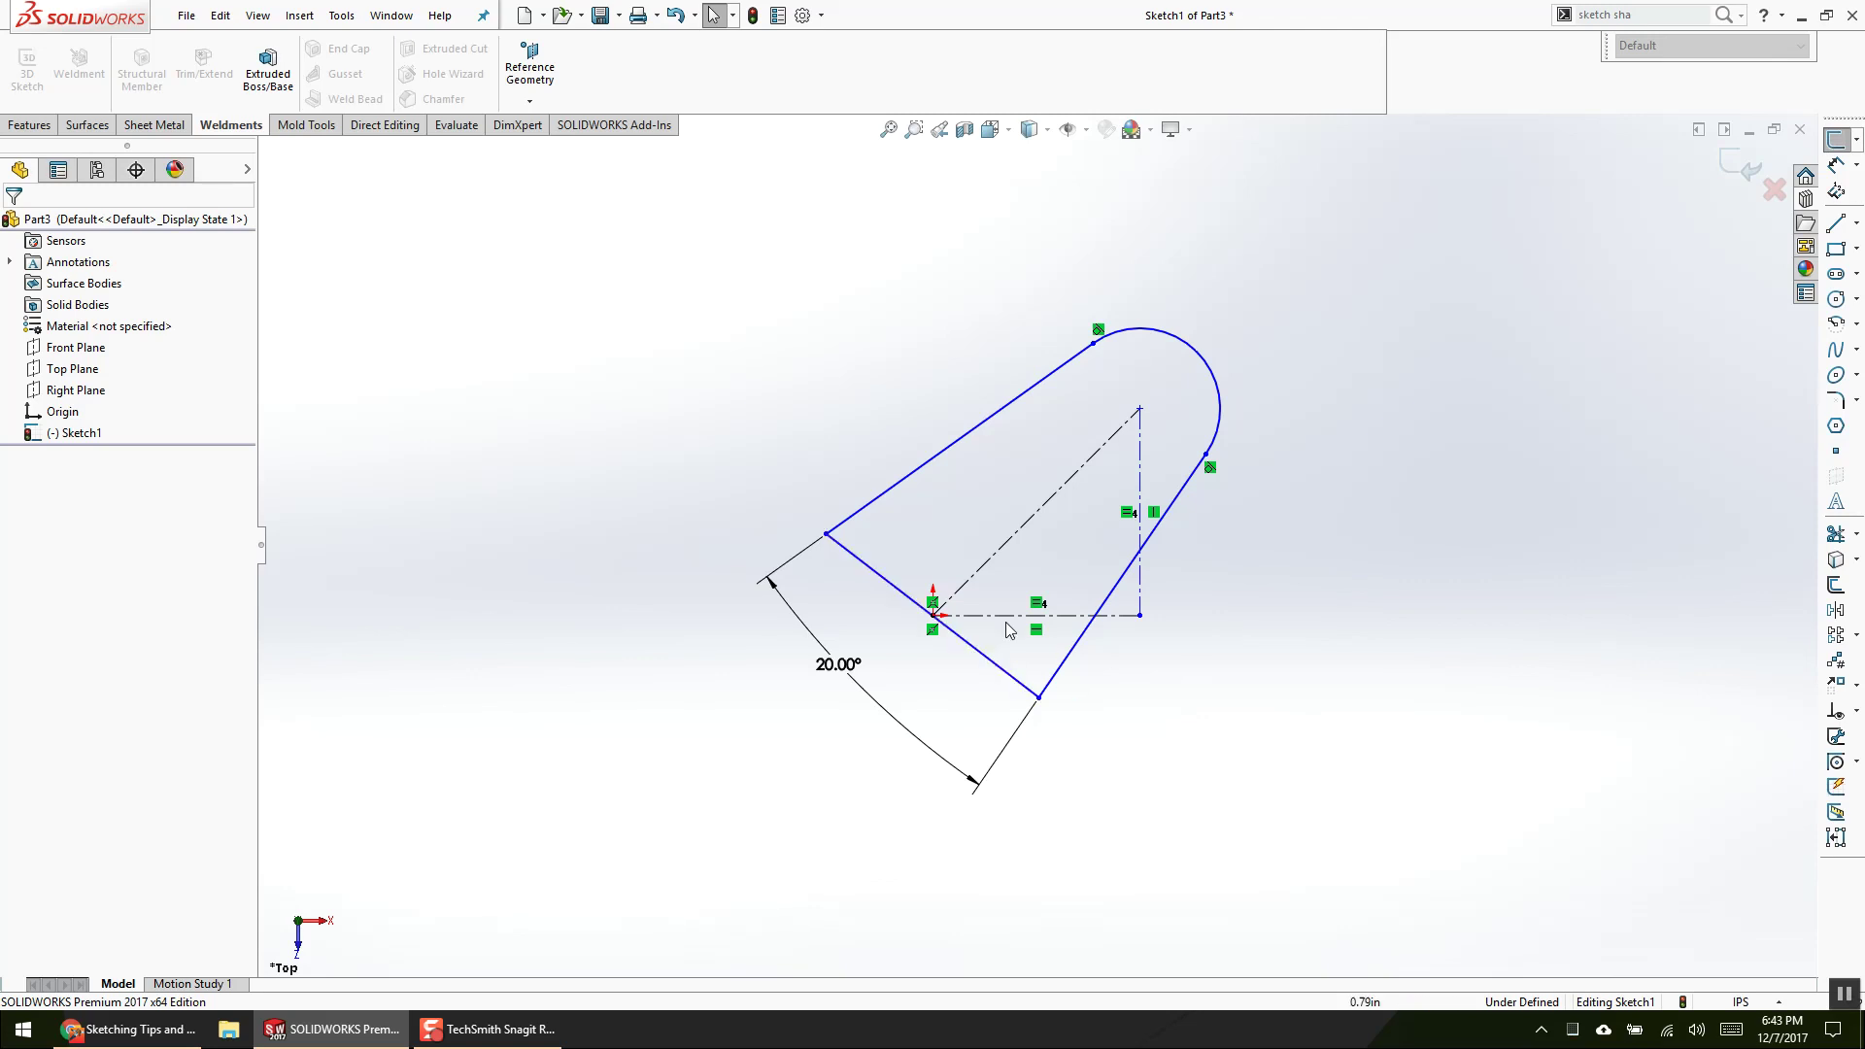
# Step: Make the base line perpendicular to the diagonal centerline and lengthen the profile by its lower tangent point
pyautogui.click(1005, 543)
pyautogui.keyDown('ctrl'); pyautogui.click(1000, 668); pyautogui.keyUp('ctrl')
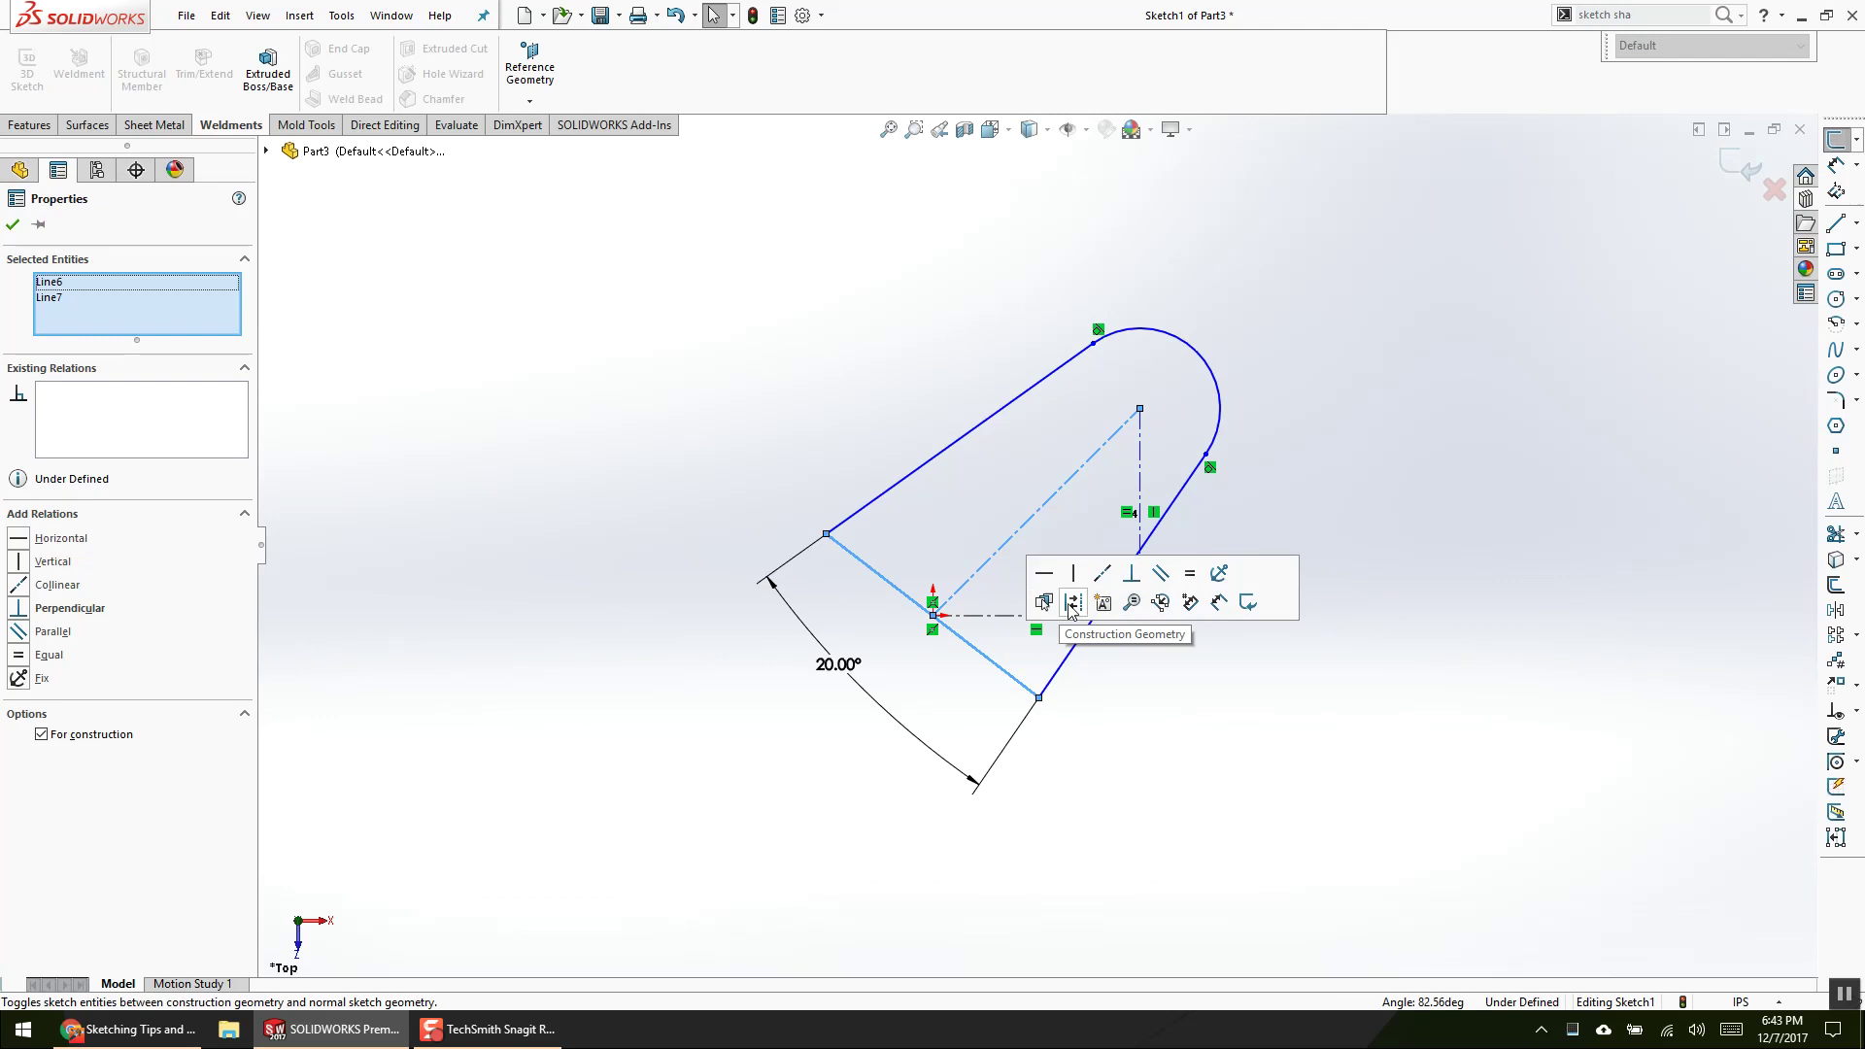
pyautogui.click(1124, 573)
pyautogui.scroll(2, 1266, 749)
pyautogui.scroll(-4, 1266, 749)
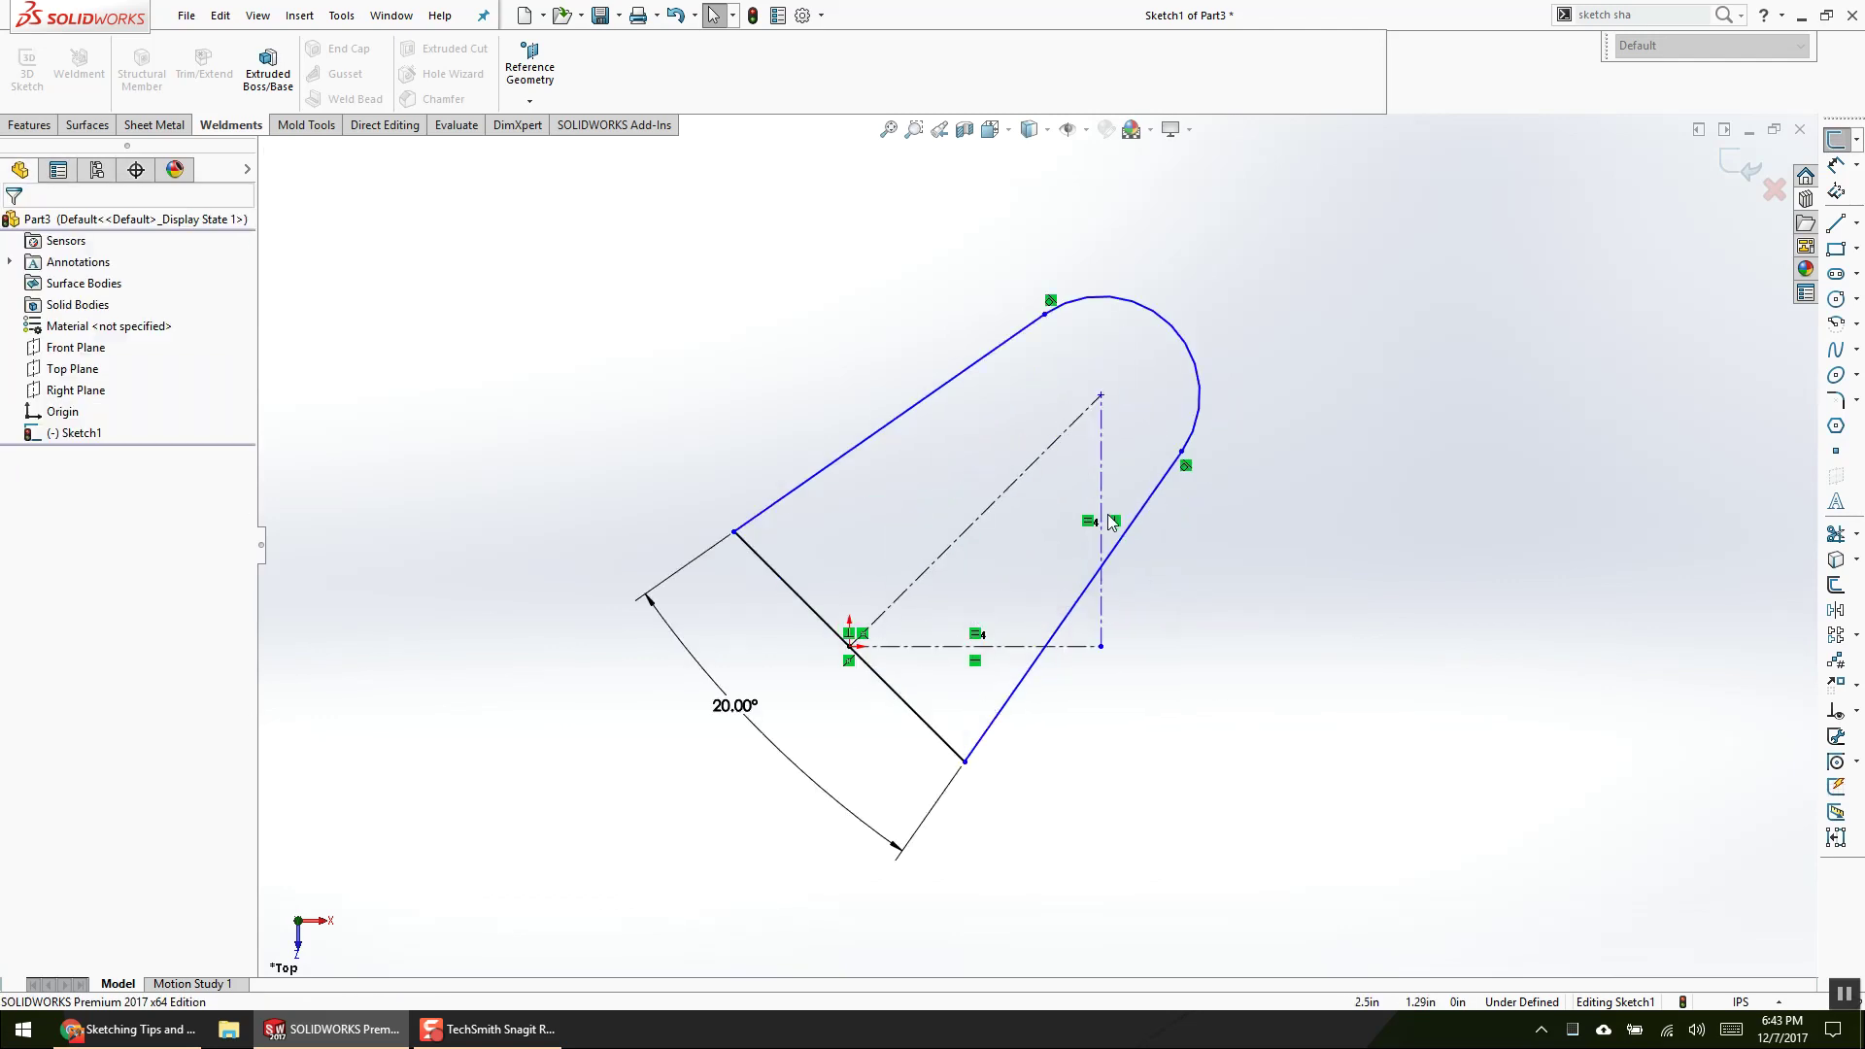
pyautogui.moveTo(1182, 451); pyautogui.dragTo(1221, 366)
# Step: Dimension the end arc and change the dimension's display from radius to diameter
pyautogui.moveTo(1221, 366); pyautogui.dragTo(1213, 322, button='right')
pyautogui.click(1229, 314)
pyautogui.click(1351, 255)
pyautogui.press('Return')
pyautogui.click(65, 258)
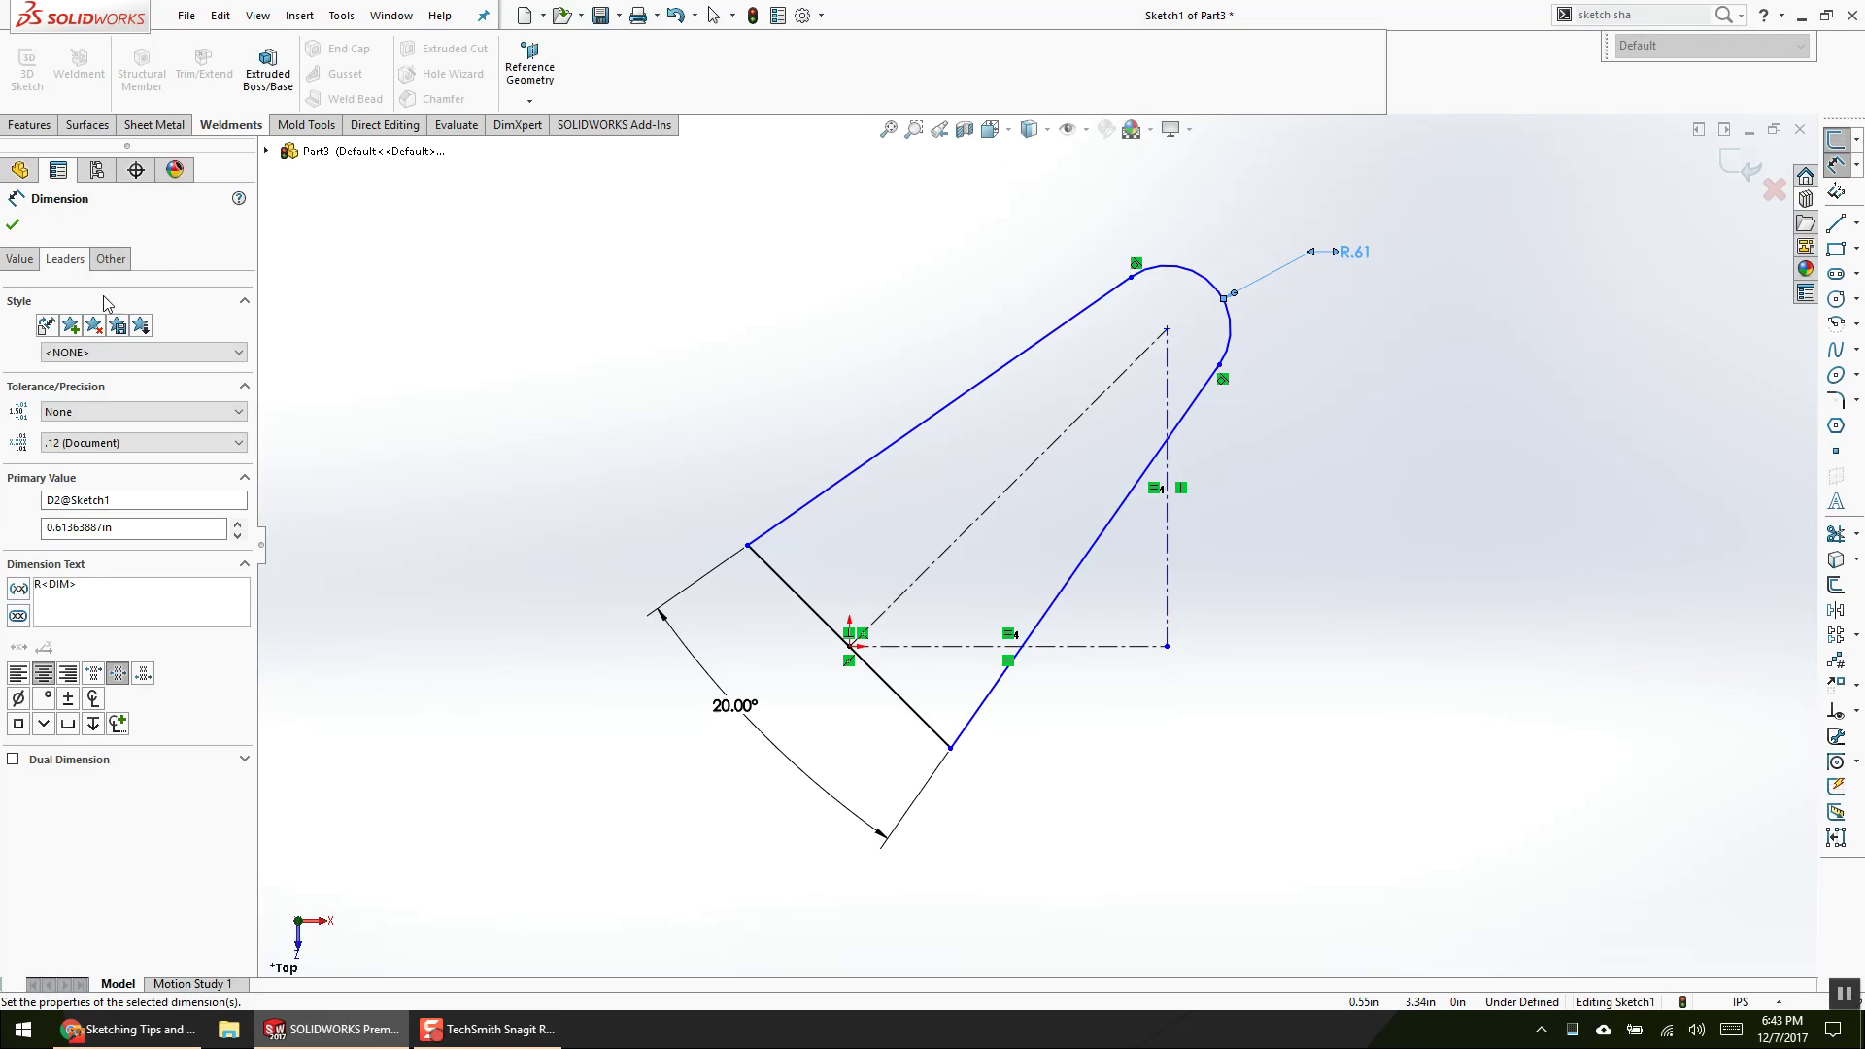
pyautogui.click(82, 326)
pyautogui.click(80, 386)
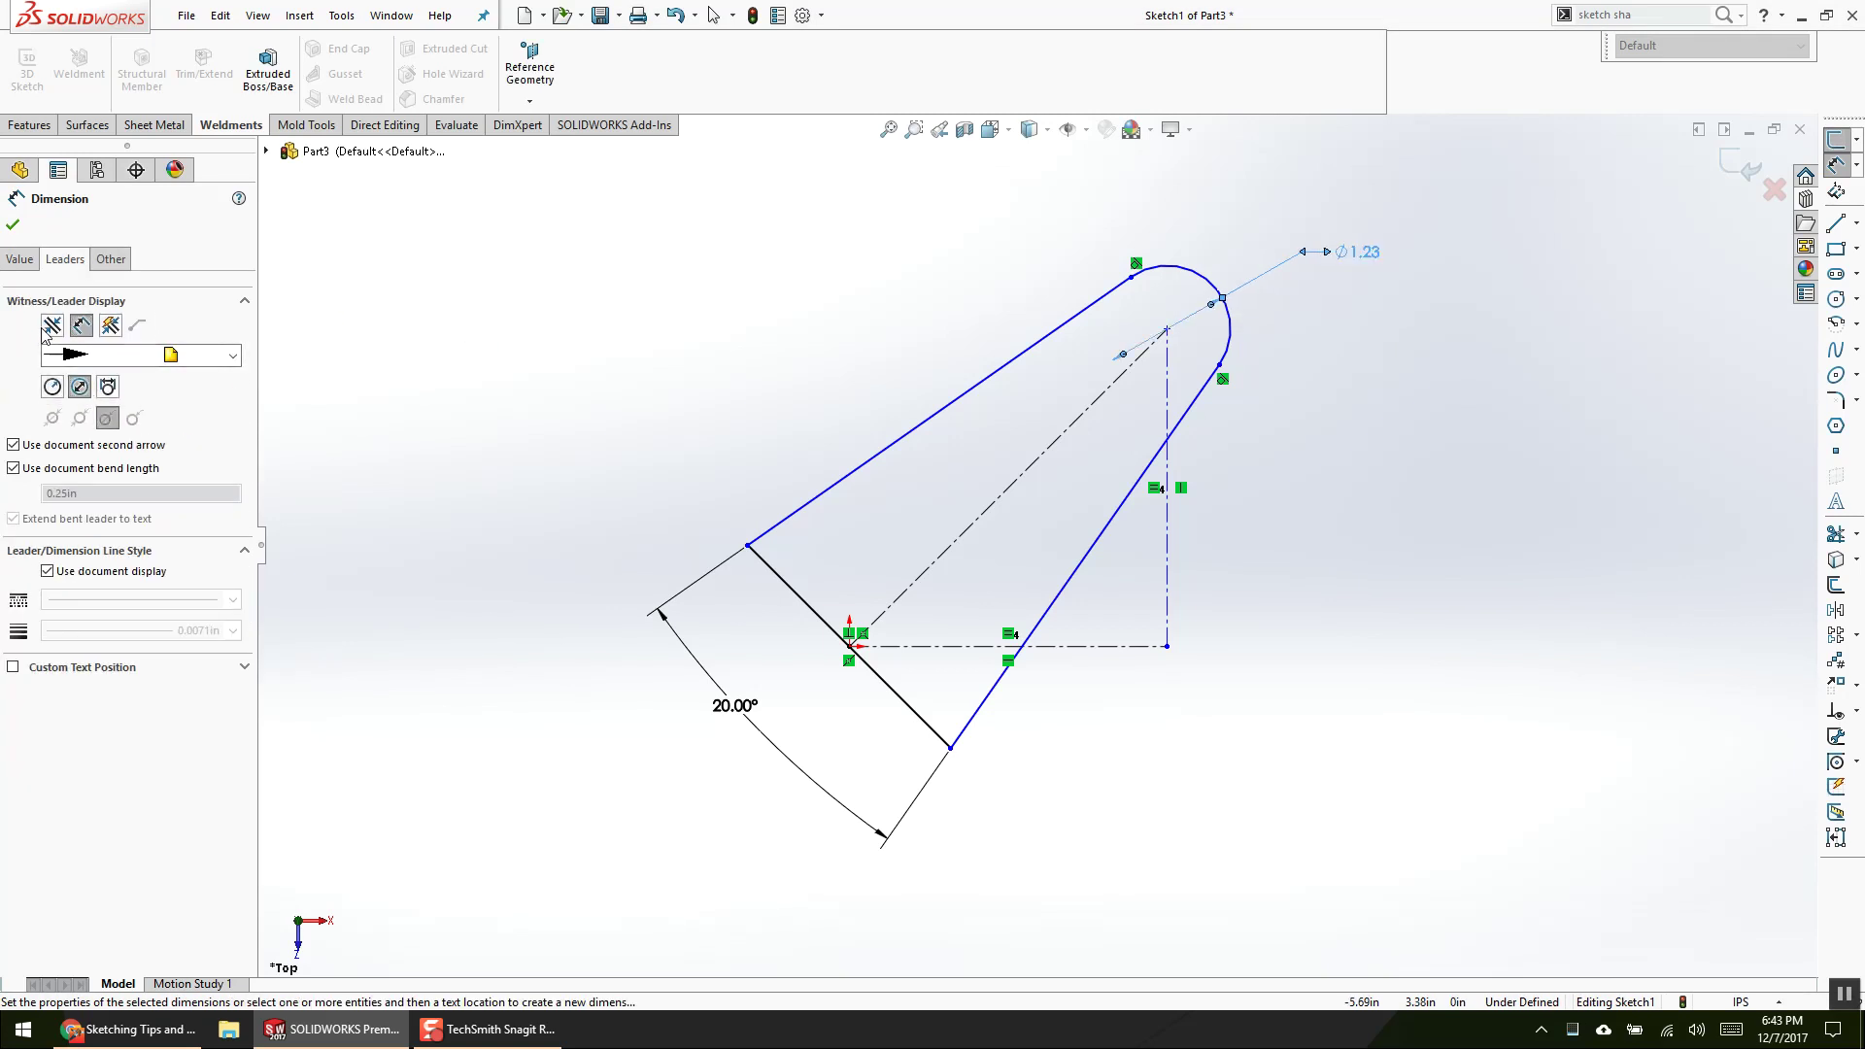
# Step: Set the end arc's diameter to 1.5 in
pyautogui.doubleClick(1370, 255)
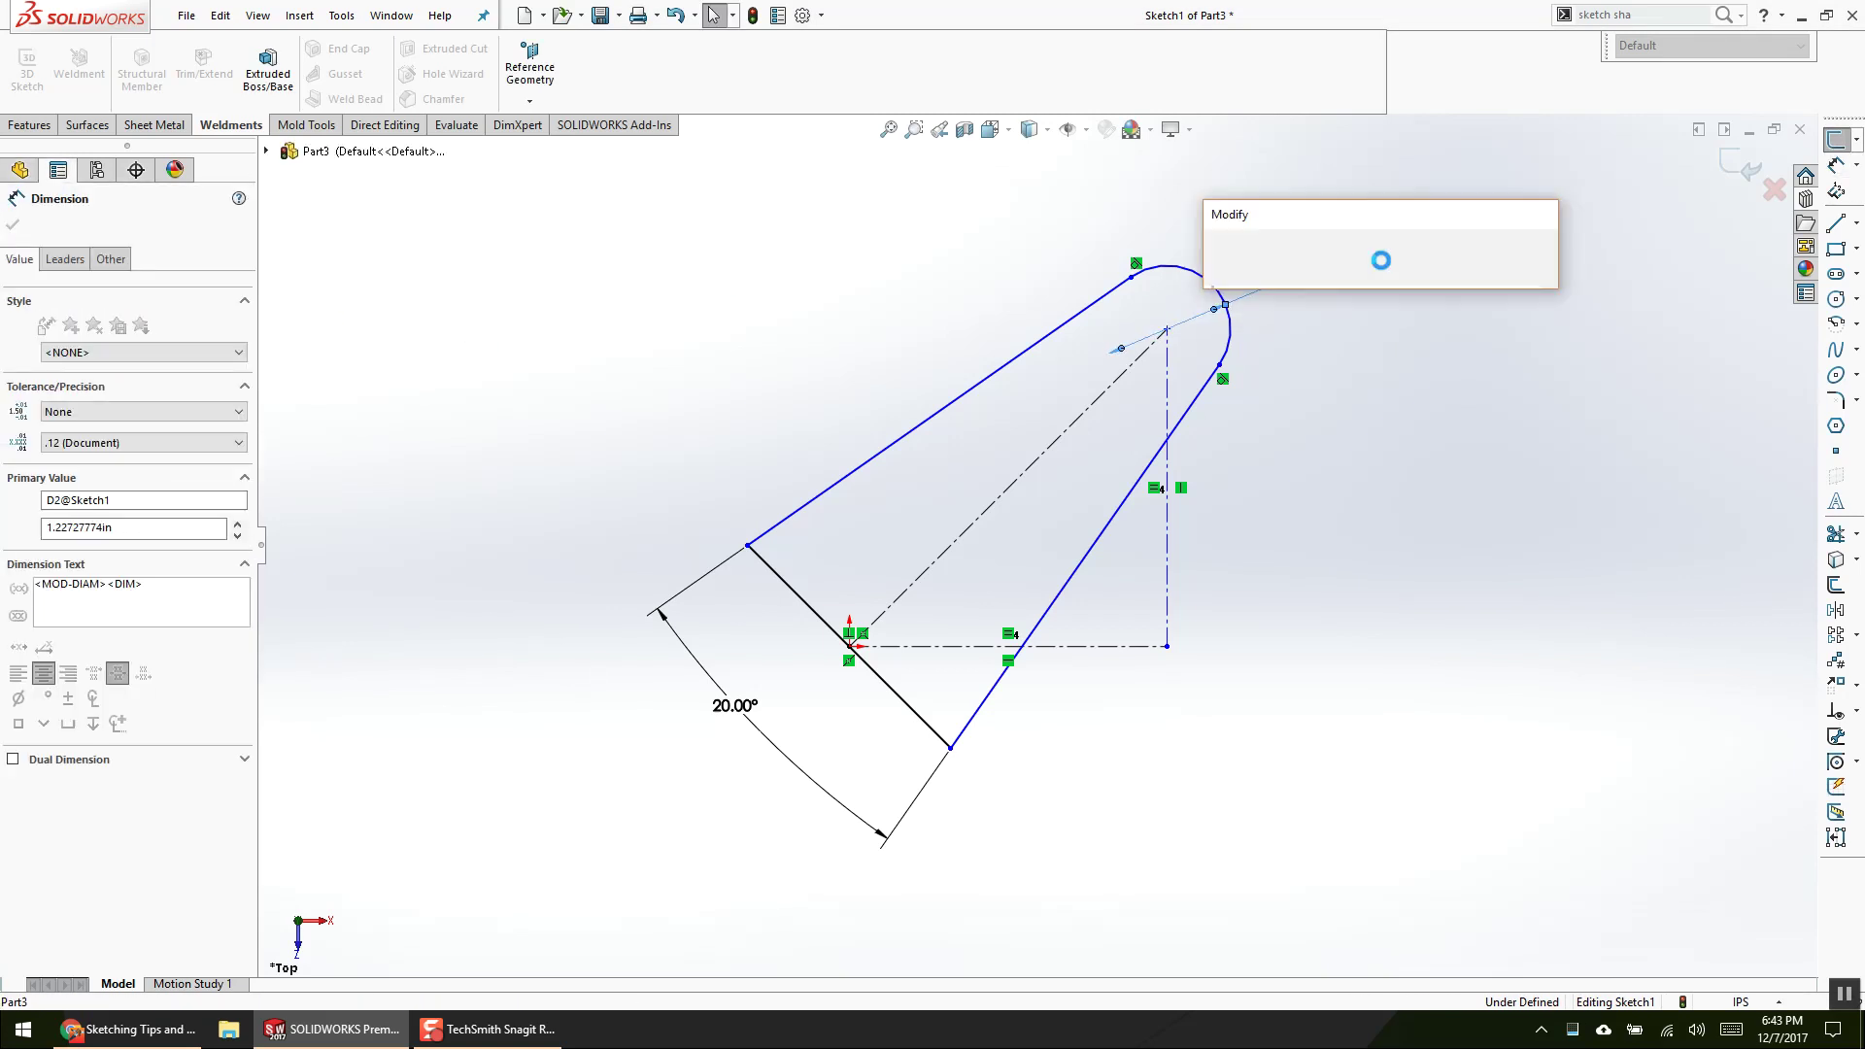
pyautogui.write('1.5')
pyautogui.press('Return')
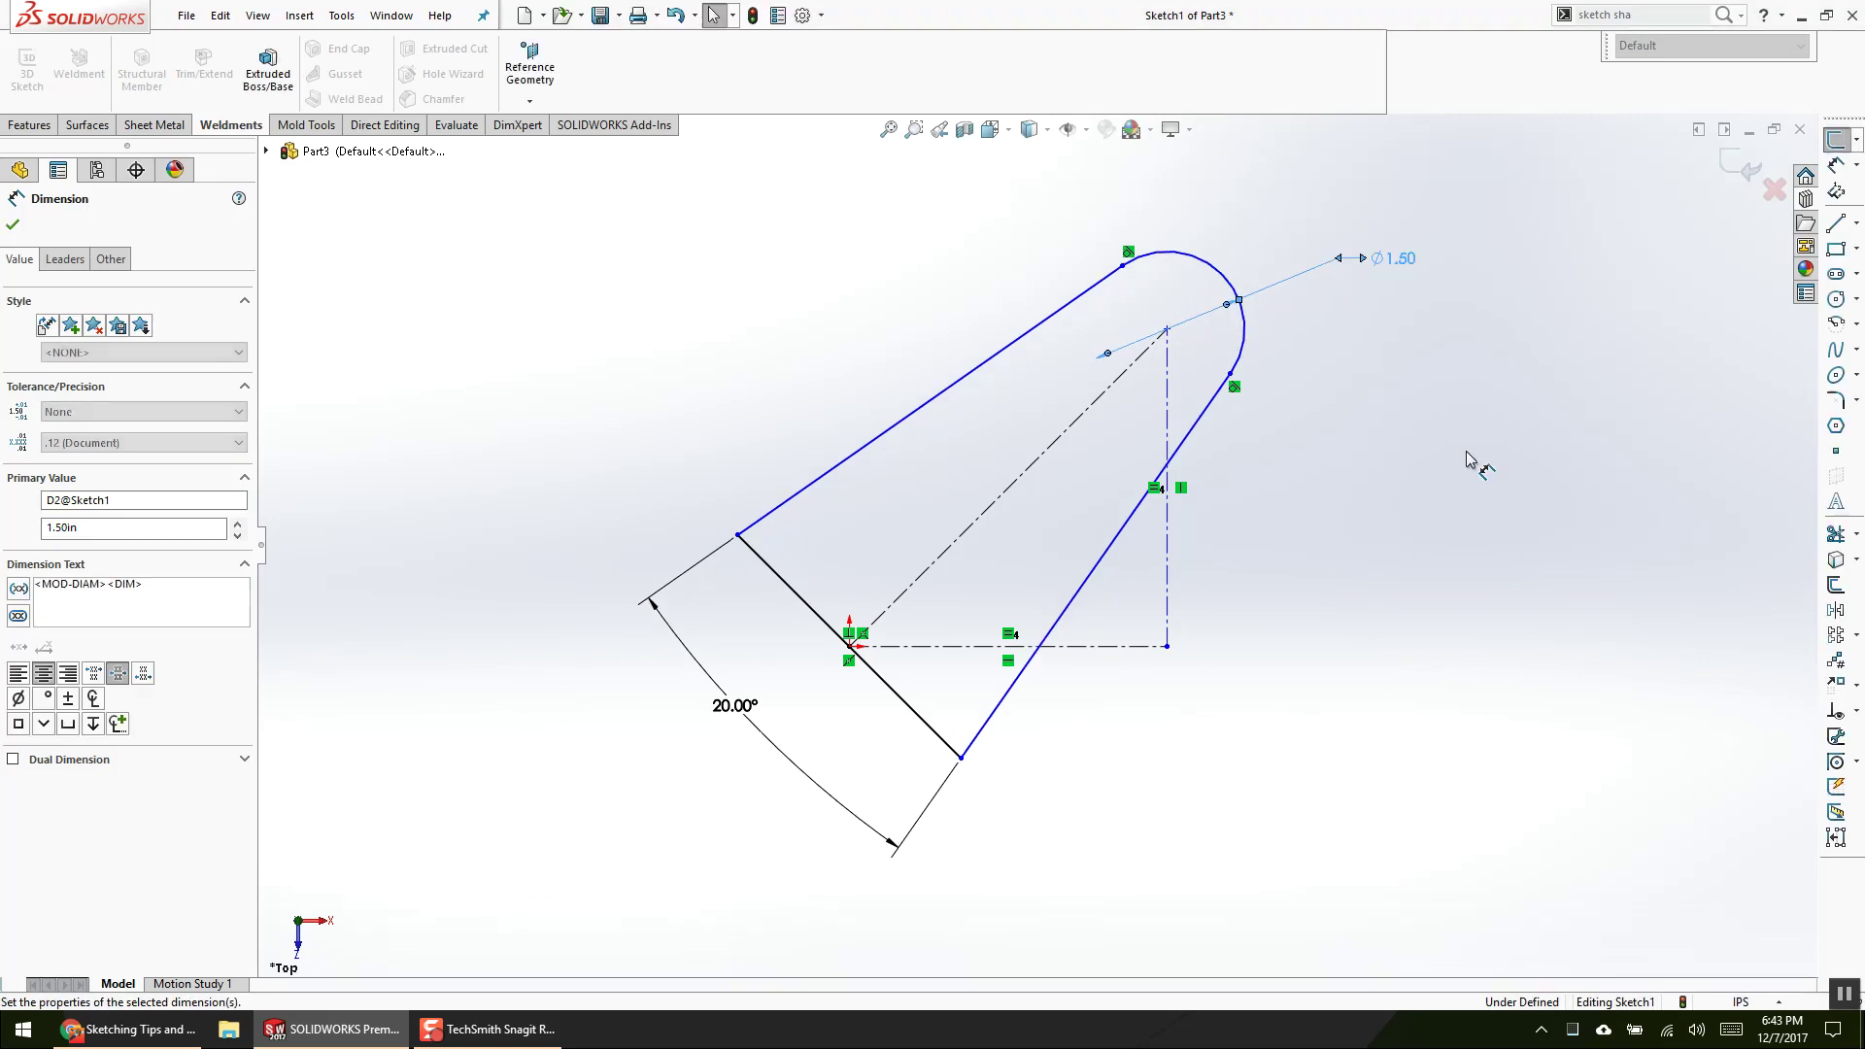
pyautogui.scroll(2, 975, 453)
pyautogui.press('d')
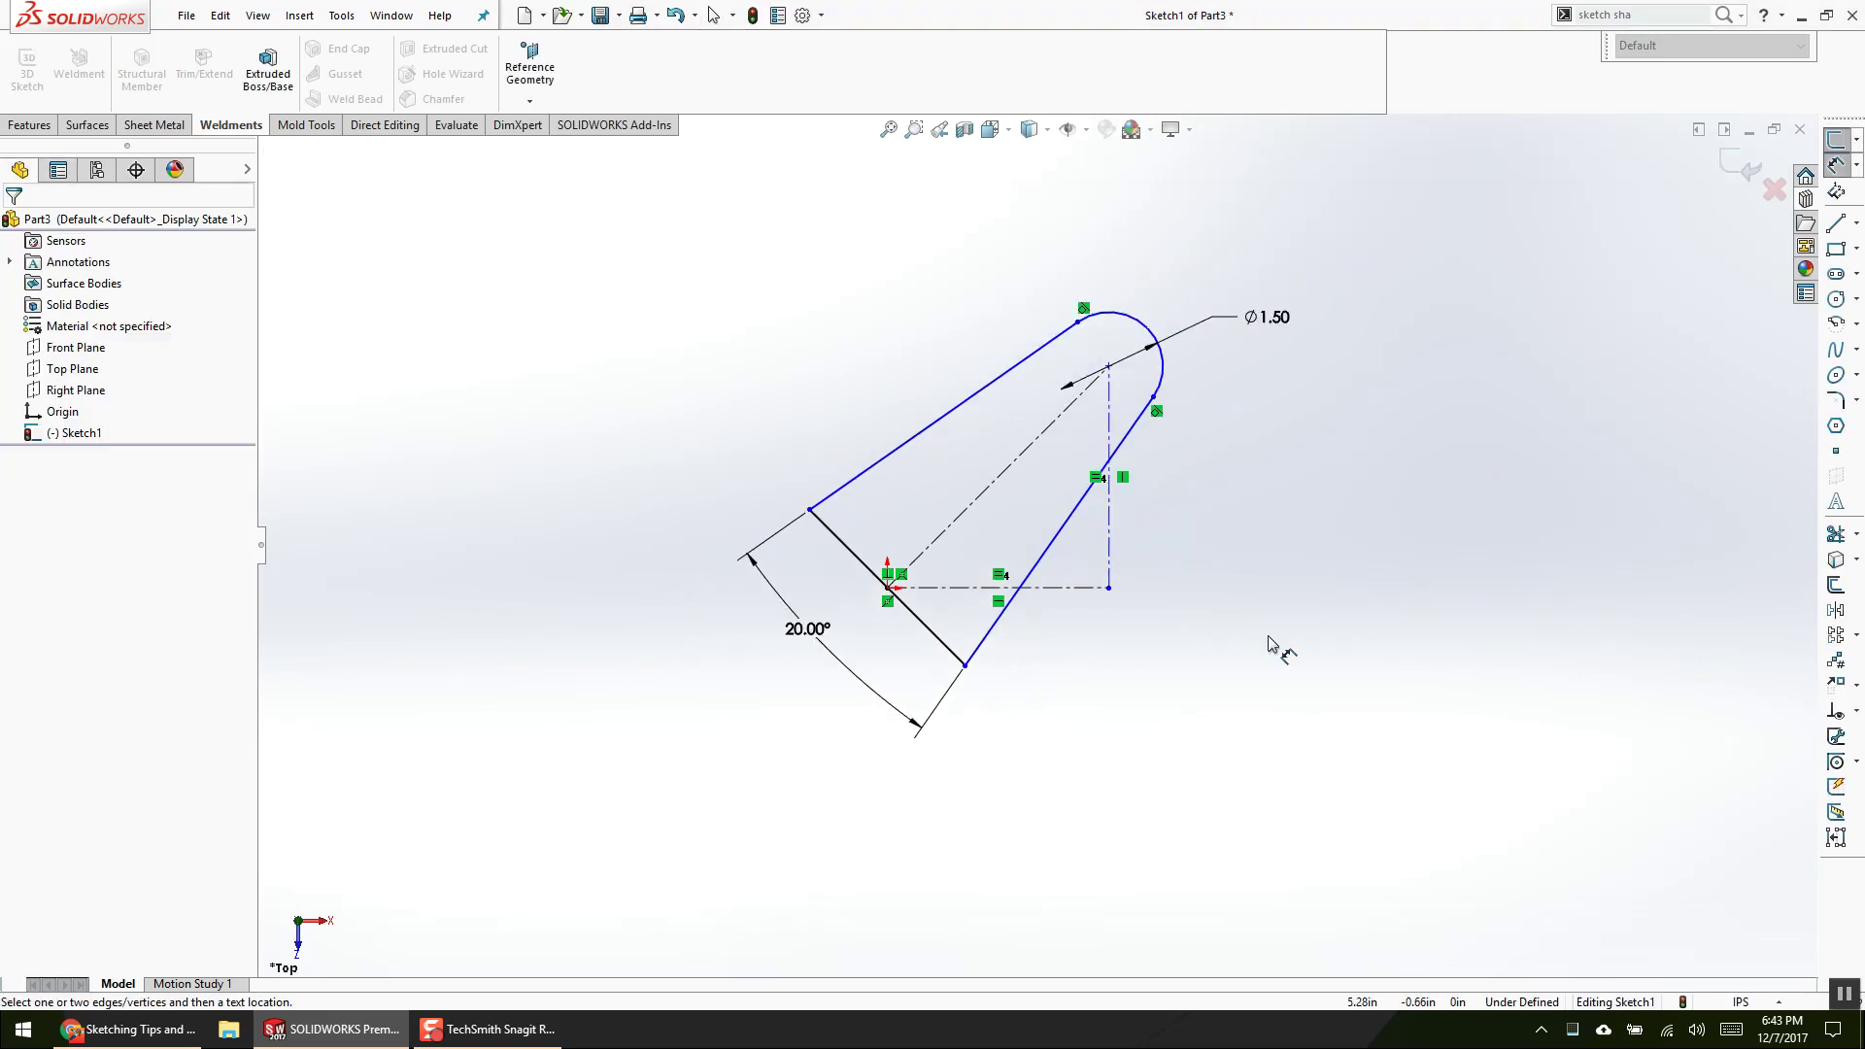
pyautogui.scroll(-1, 1117, 646)
pyautogui.press('l')
pyautogui.press('Escape')
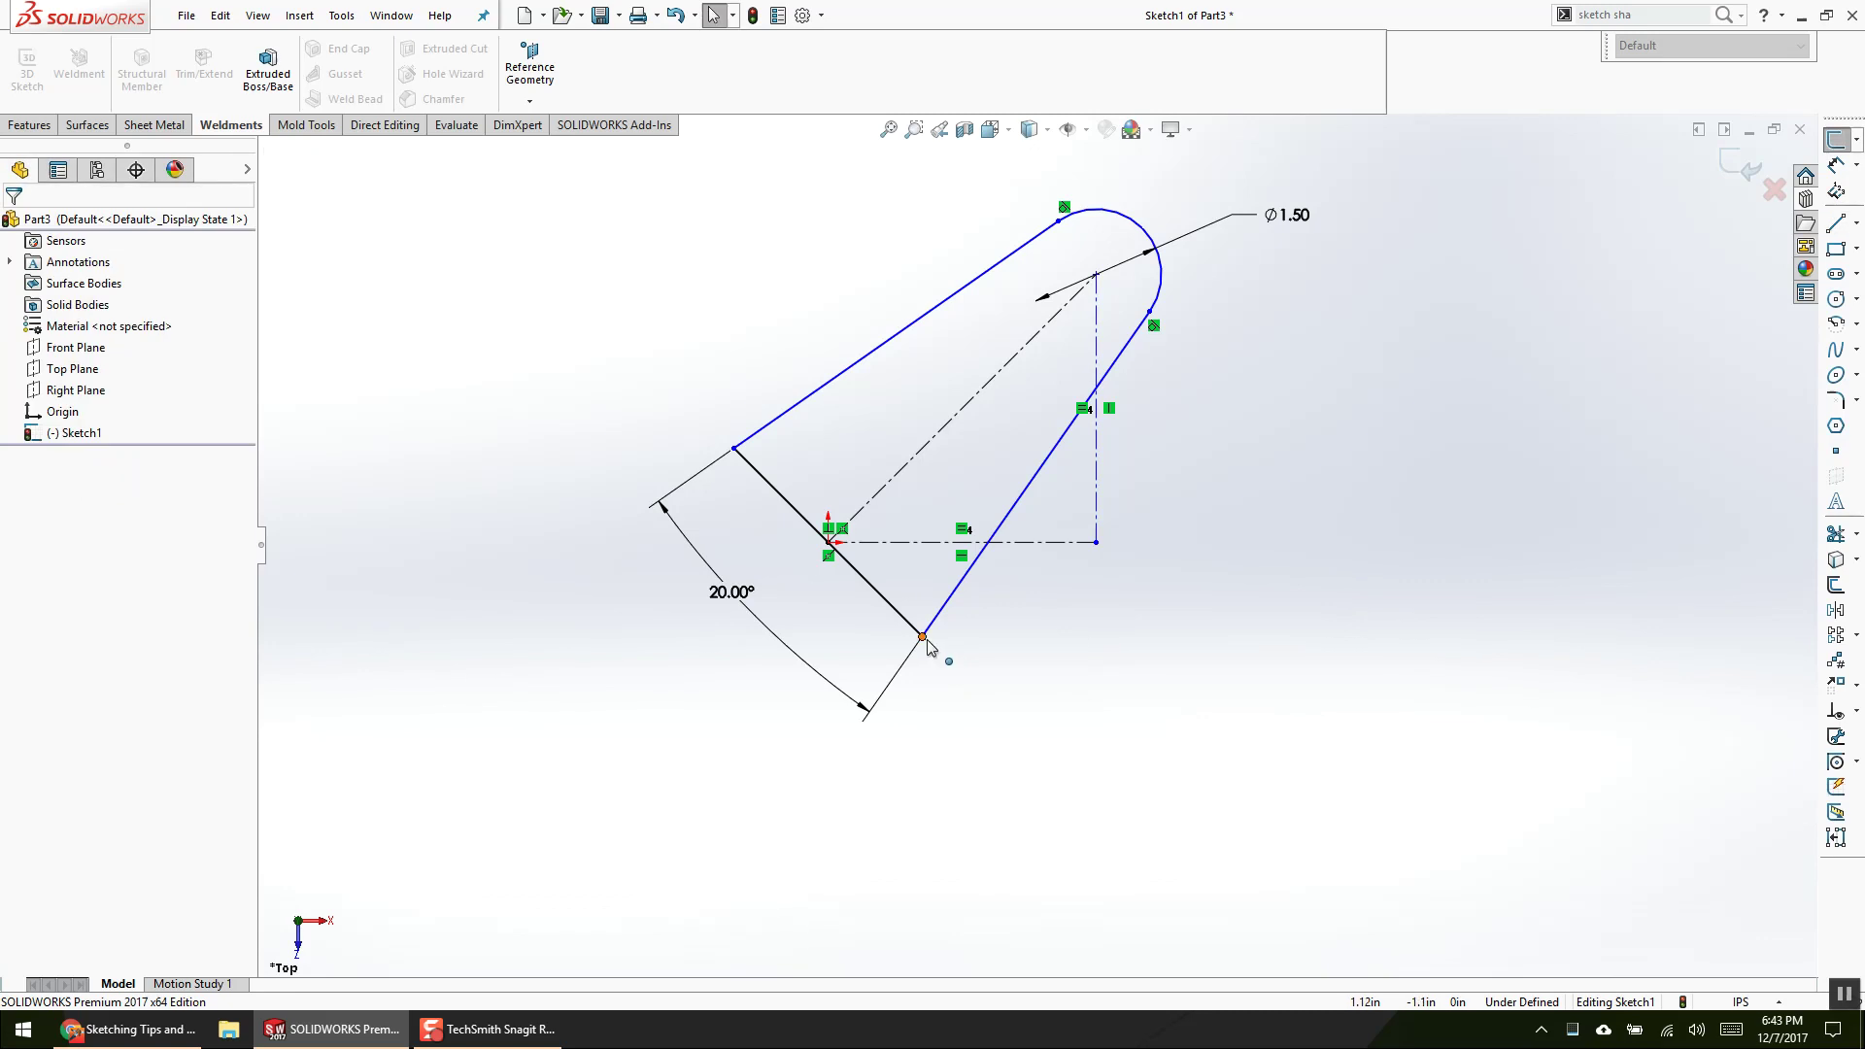
pyautogui.press('l')
pyautogui.click(922, 636)
pyautogui.press('Escape')
pyautogui.press('Escape')
# Step: Draw a short vertical construction line straight down from the origin
pyautogui.press('l')
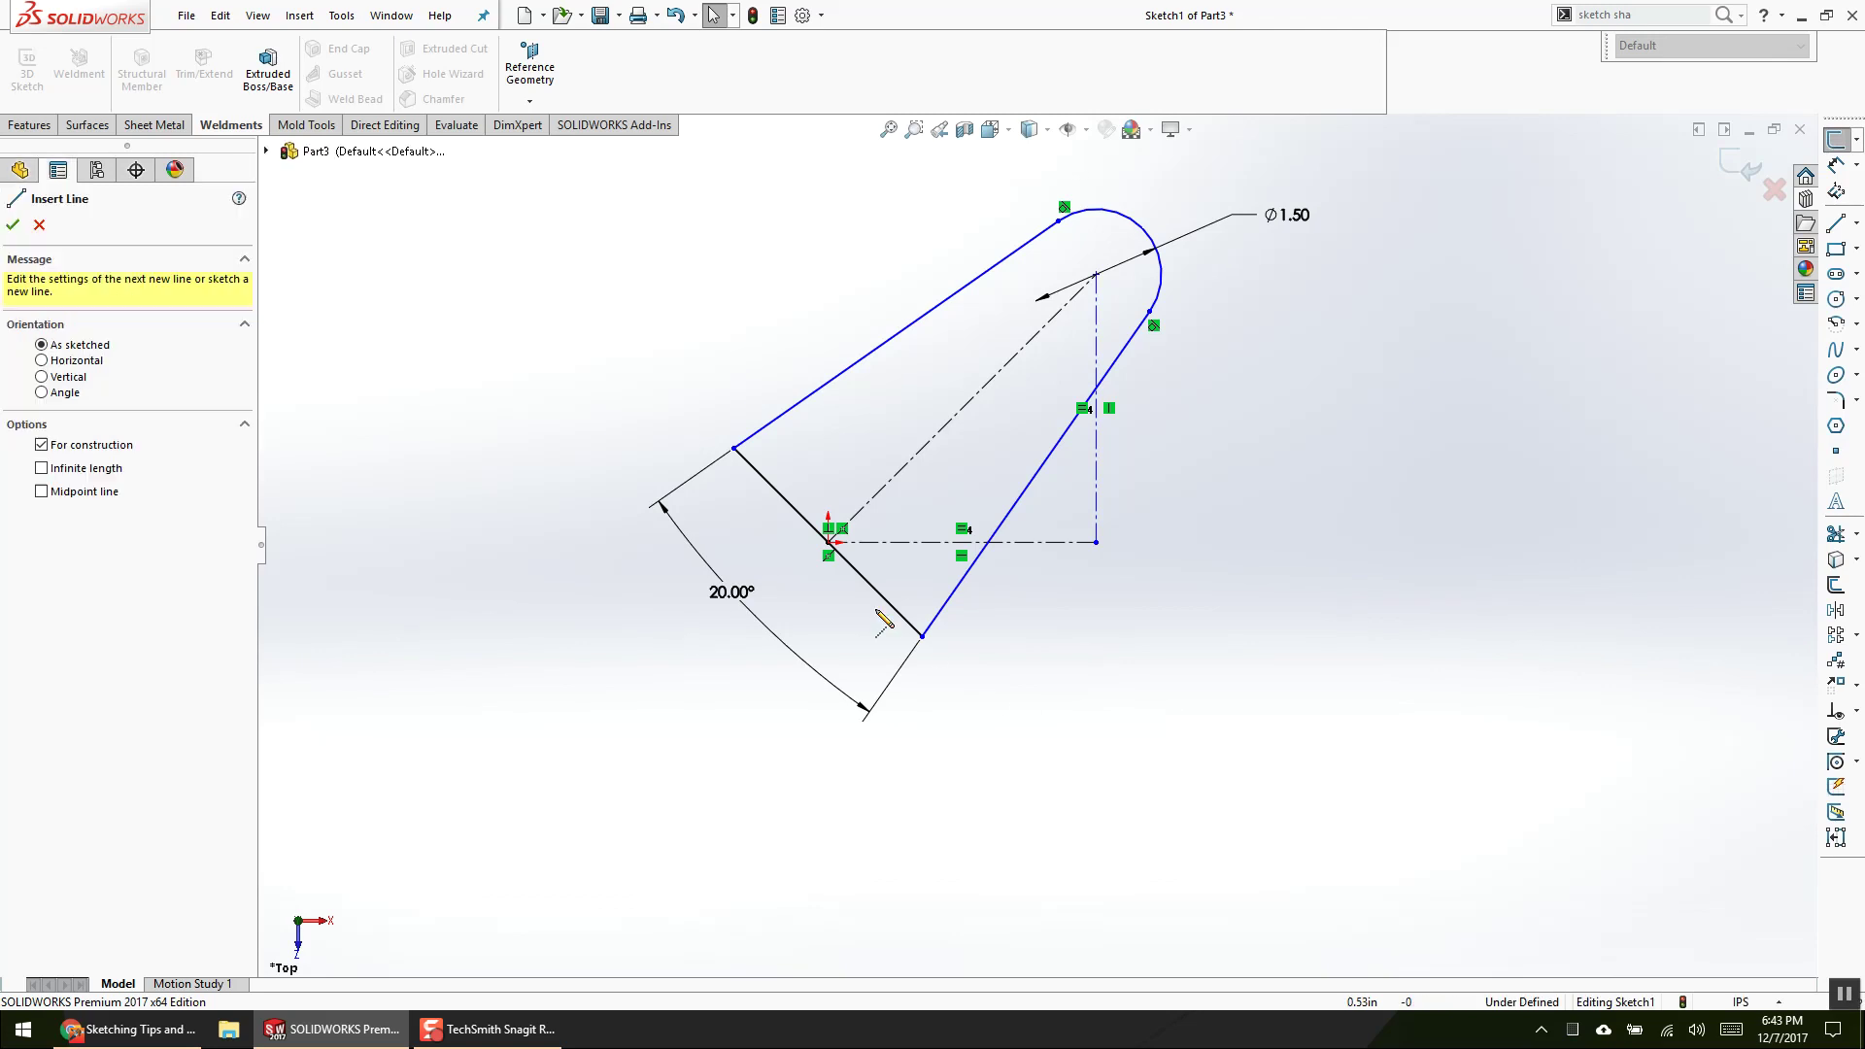
pyautogui.click(828, 543)
pyautogui.click(829, 640)
# Step: Add a doubled horizontal dimension from the arc's center across the vertical construction line at the origin and set it to 12 in
pyautogui.press('d')
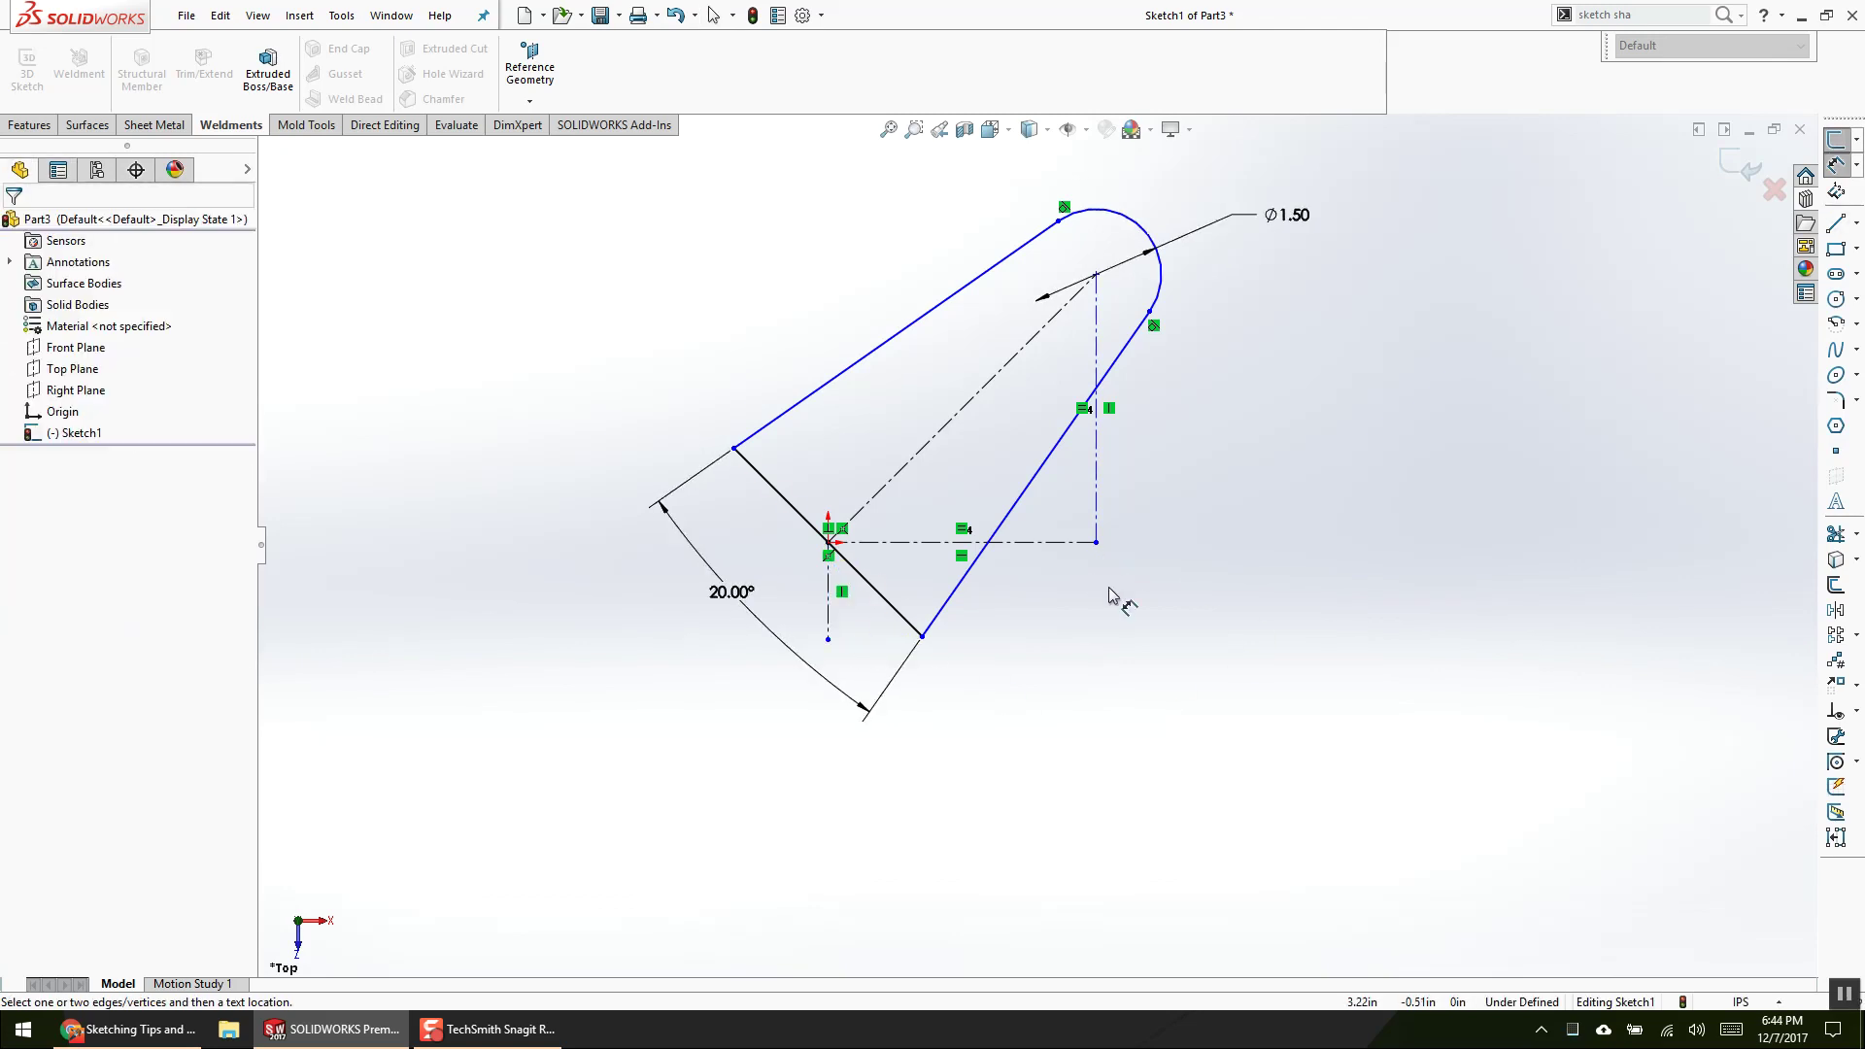
pyautogui.click(1096, 275)
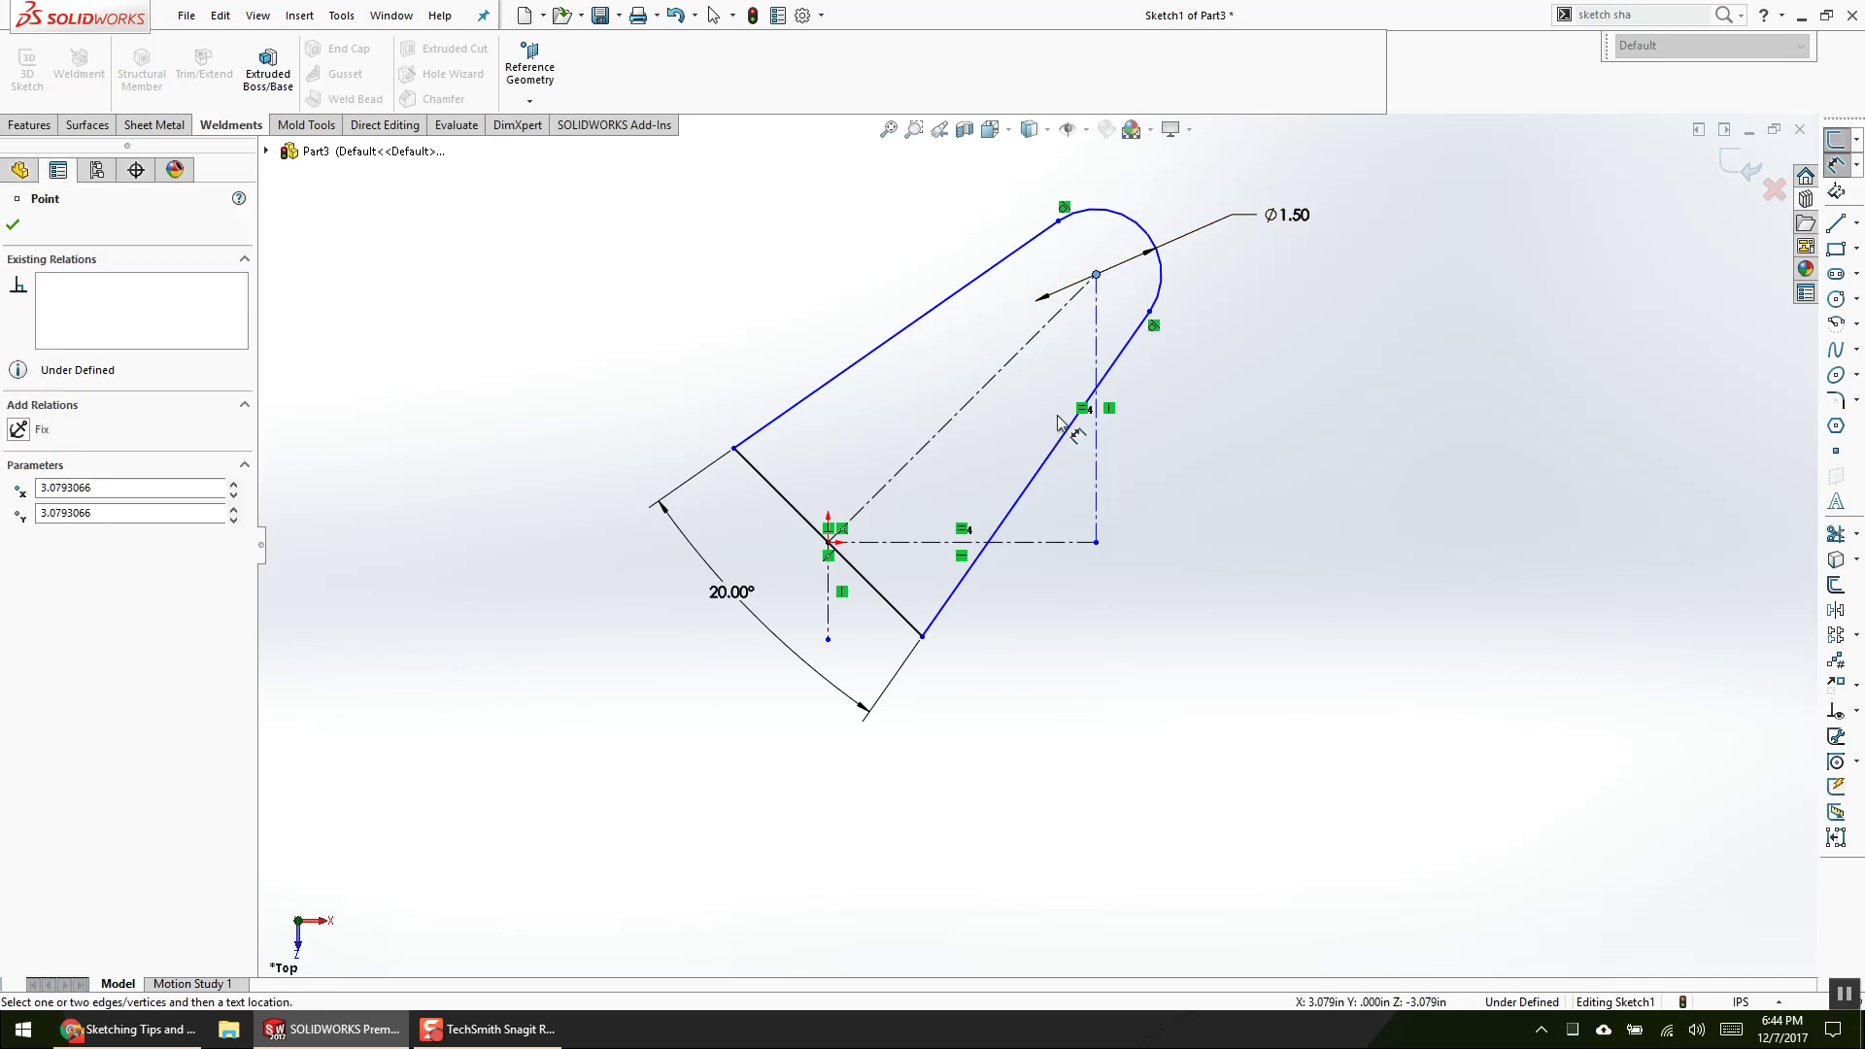
pyautogui.click(828, 619)
pyautogui.scroll(2, 816, 702)
pyautogui.click(855, 795)
pyautogui.write('12')
pyautogui.press('Return')
pyautogui.scroll(2, 1020, 521)
pyautogui.press('Escape')
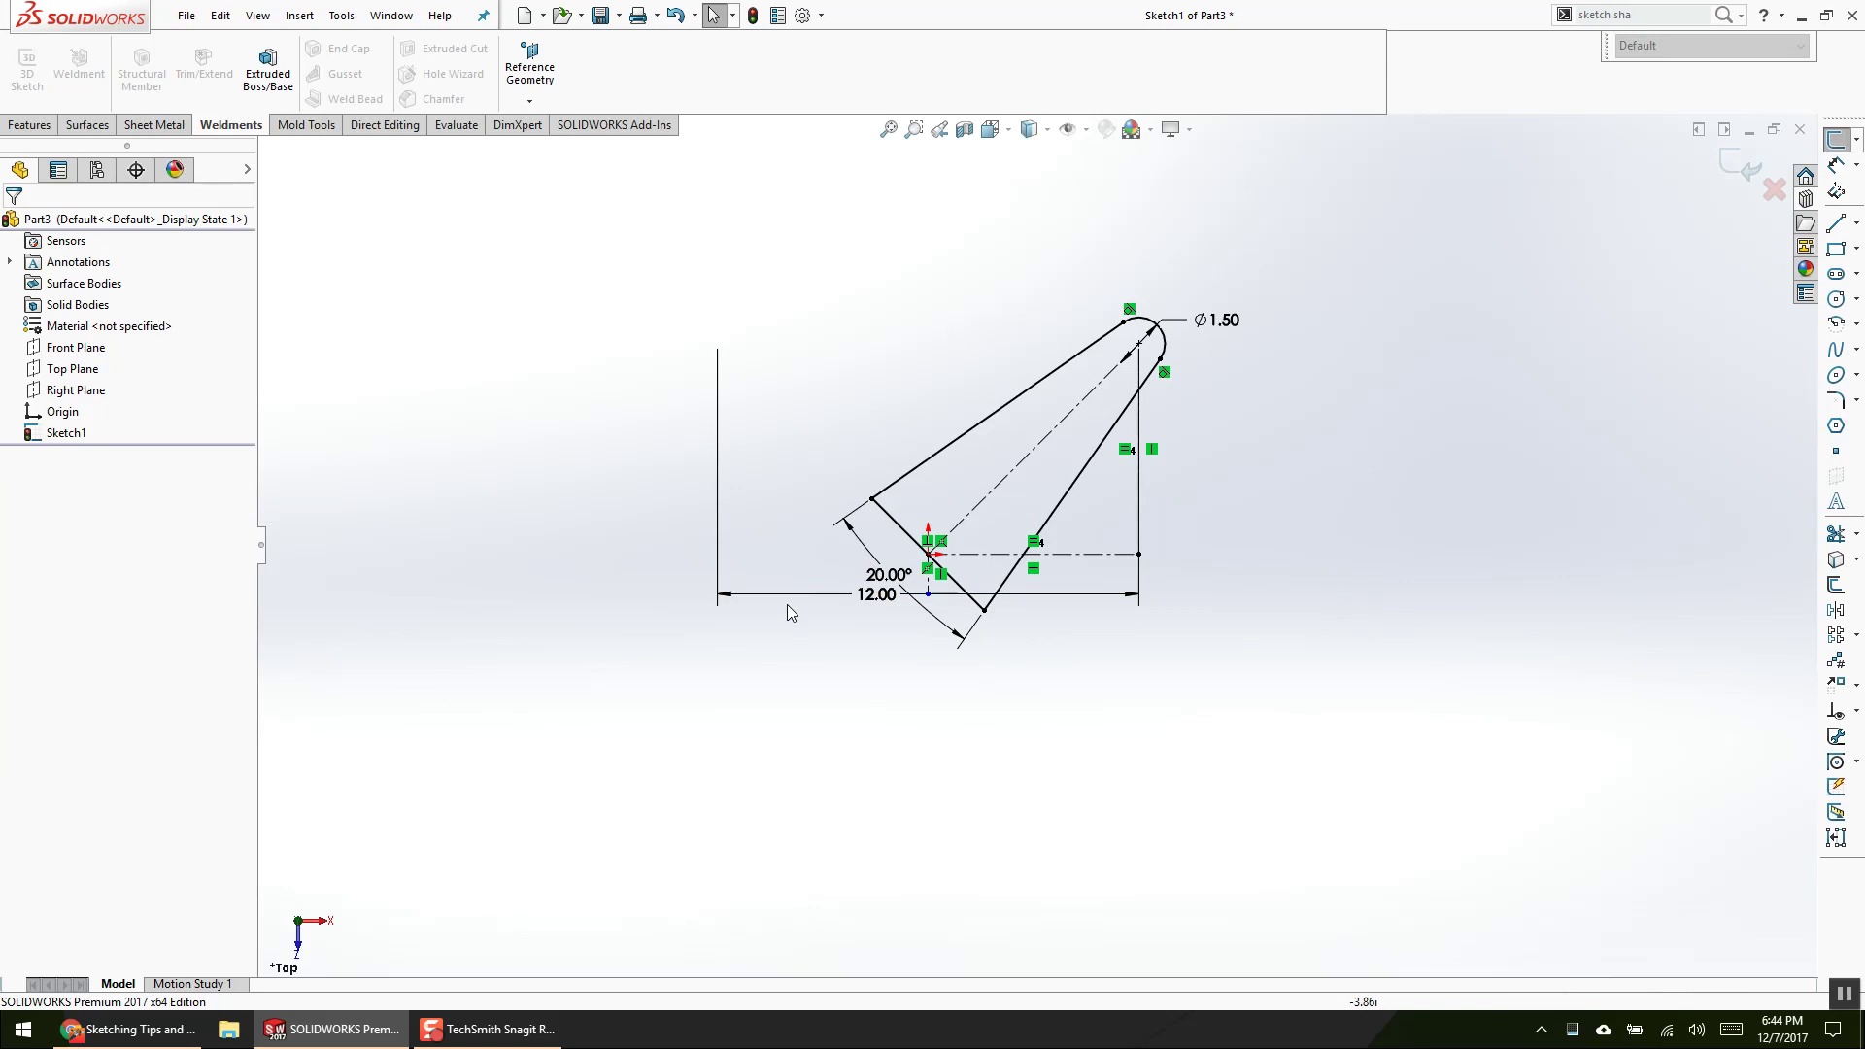
# Step: Reposition the 12 in, diameter and 20-degree dimensions clear of the profile
pyautogui.moveTo(870, 610)
pyautogui.mouseDown()
pyautogui.moveTo(921, 277)
pyautogui.moveTo(906, 273)
pyautogui.mouseUp()
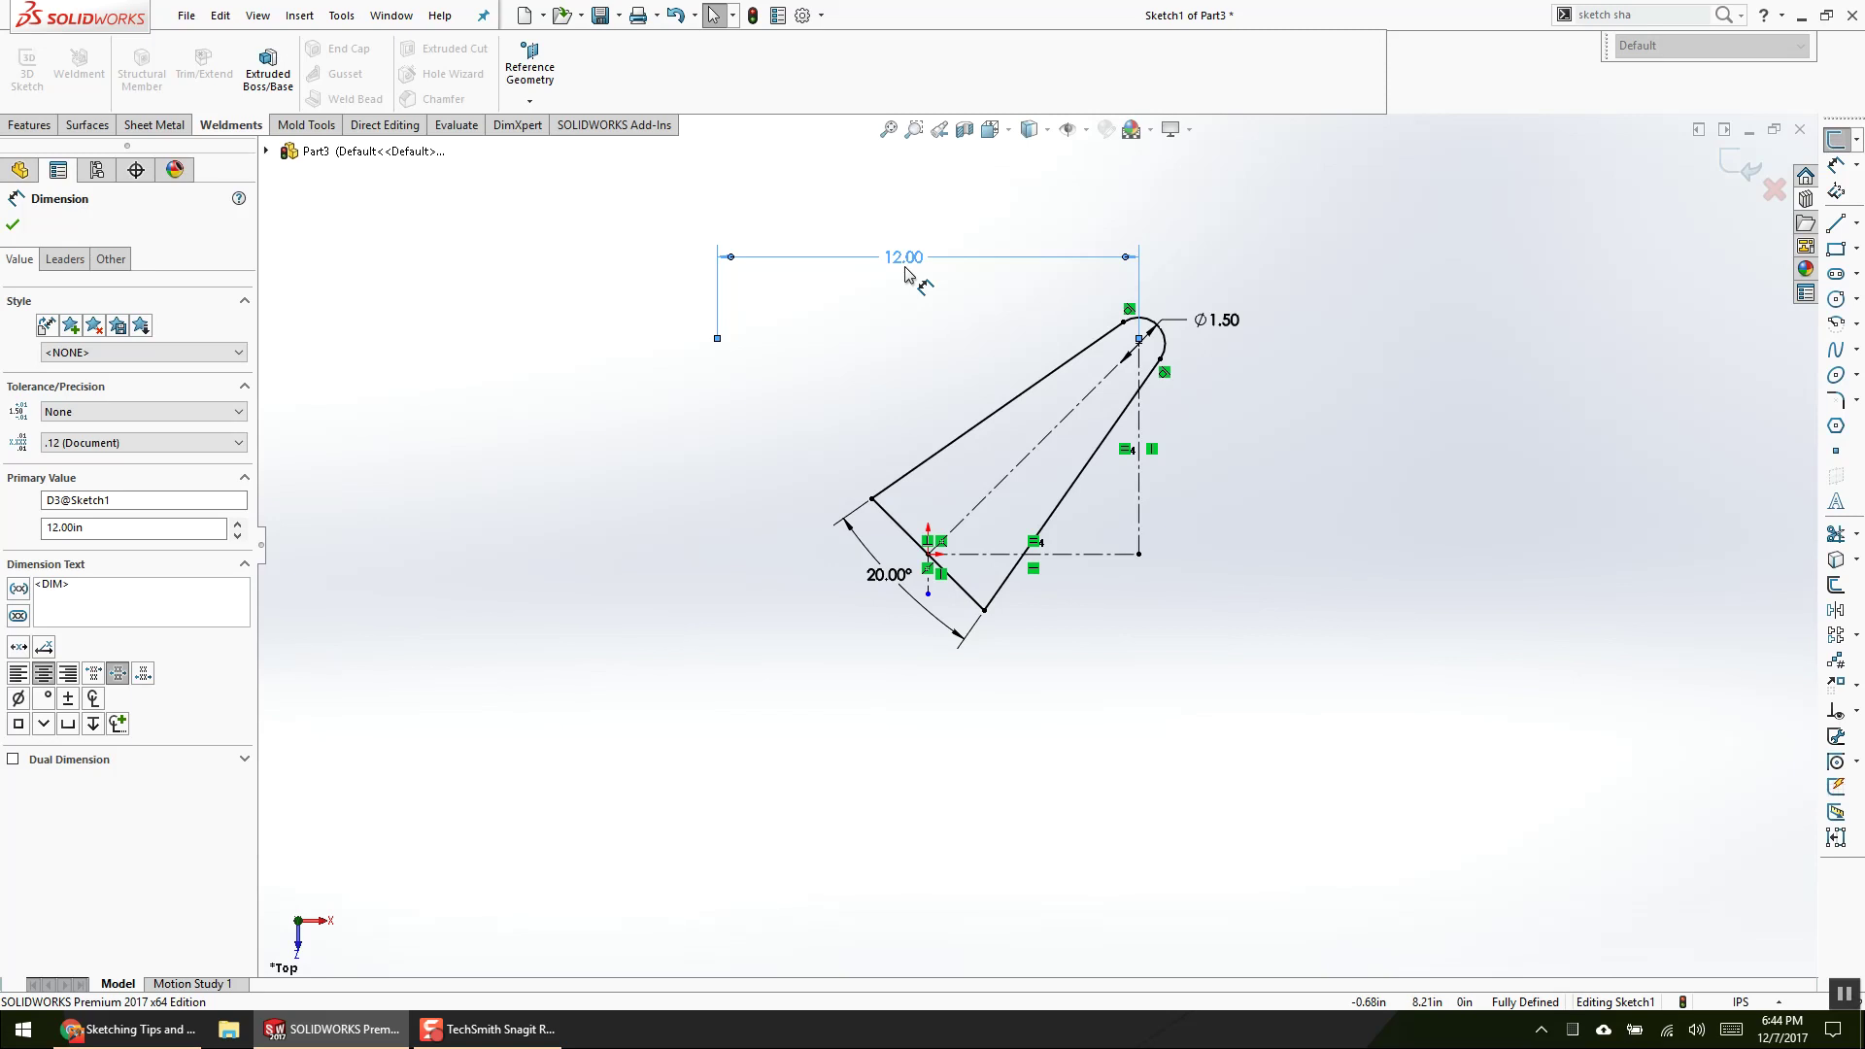
pyautogui.moveTo(1227, 324)
pyautogui.mouseDown()
pyautogui.moveTo(1296, 328)
pyautogui.moveTo(1291, 290)
pyautogui.mouseUp()
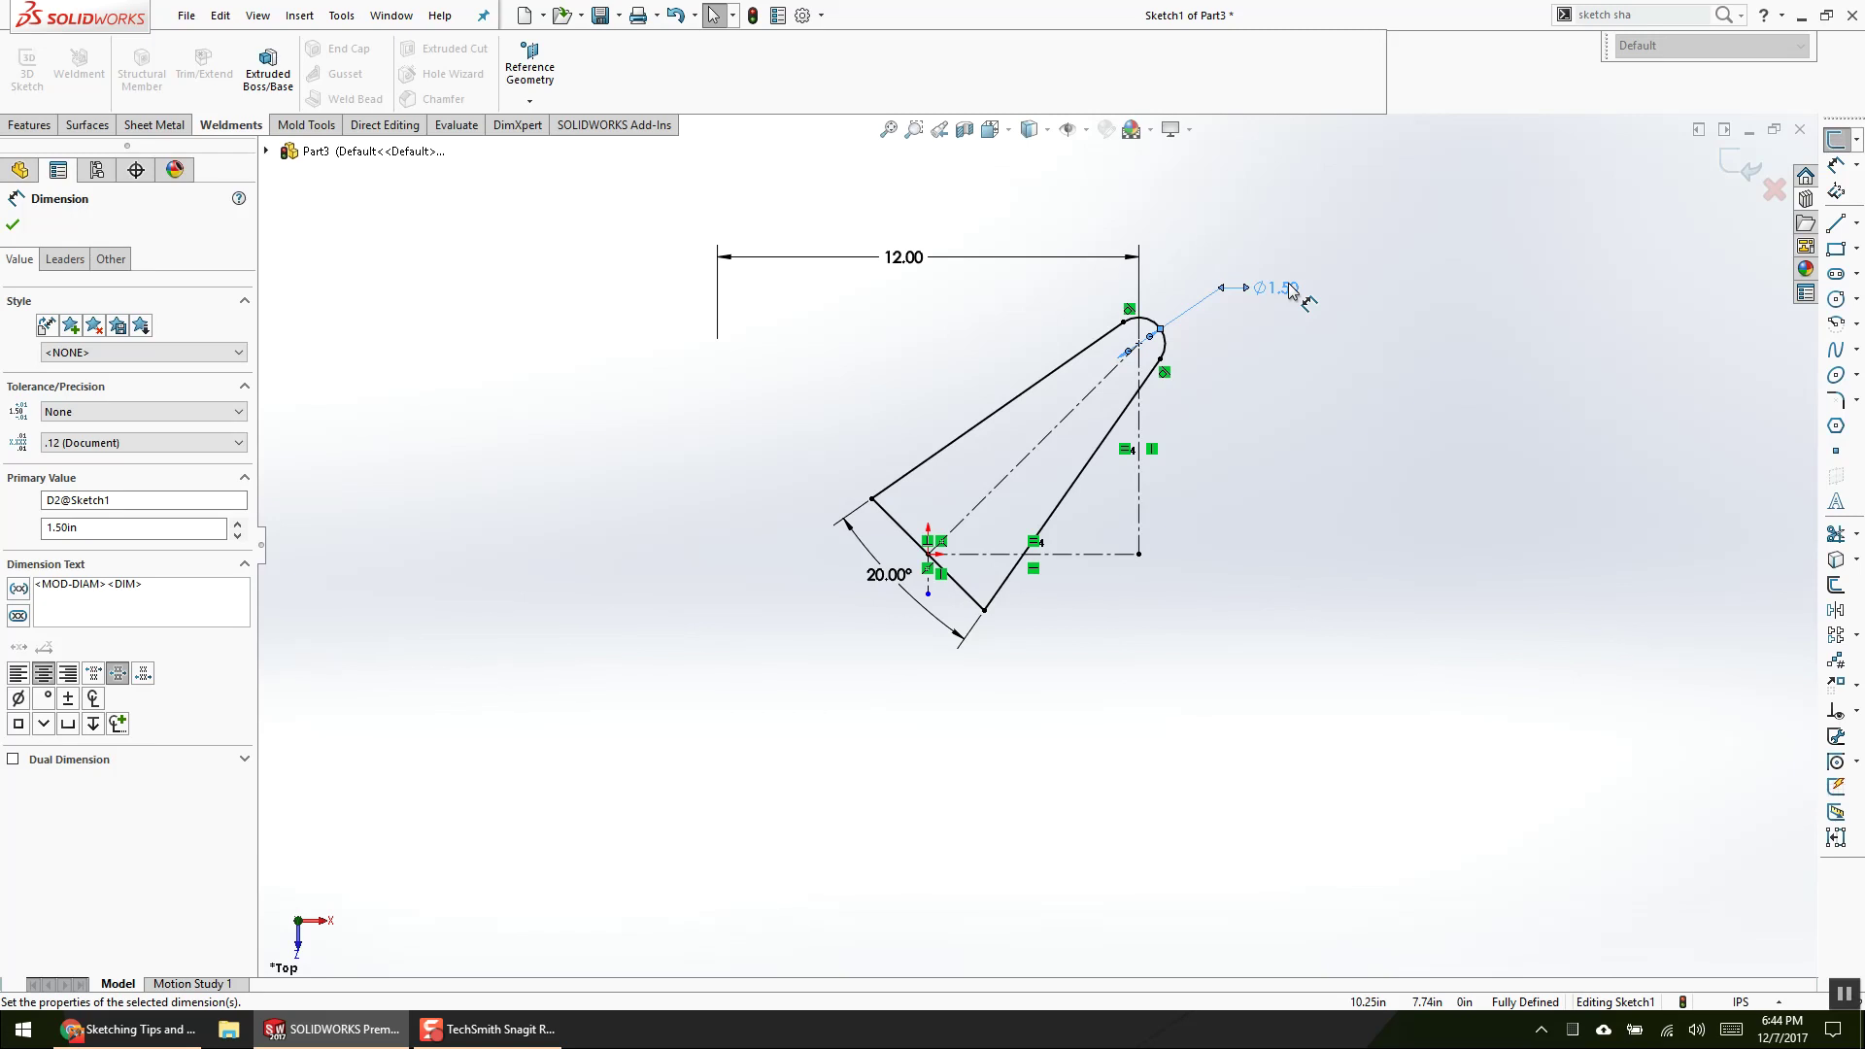
pyautogui.moveTo(879, 605); pyautogui.dragTo(857, 627)
pyautogui.click(960, 824)
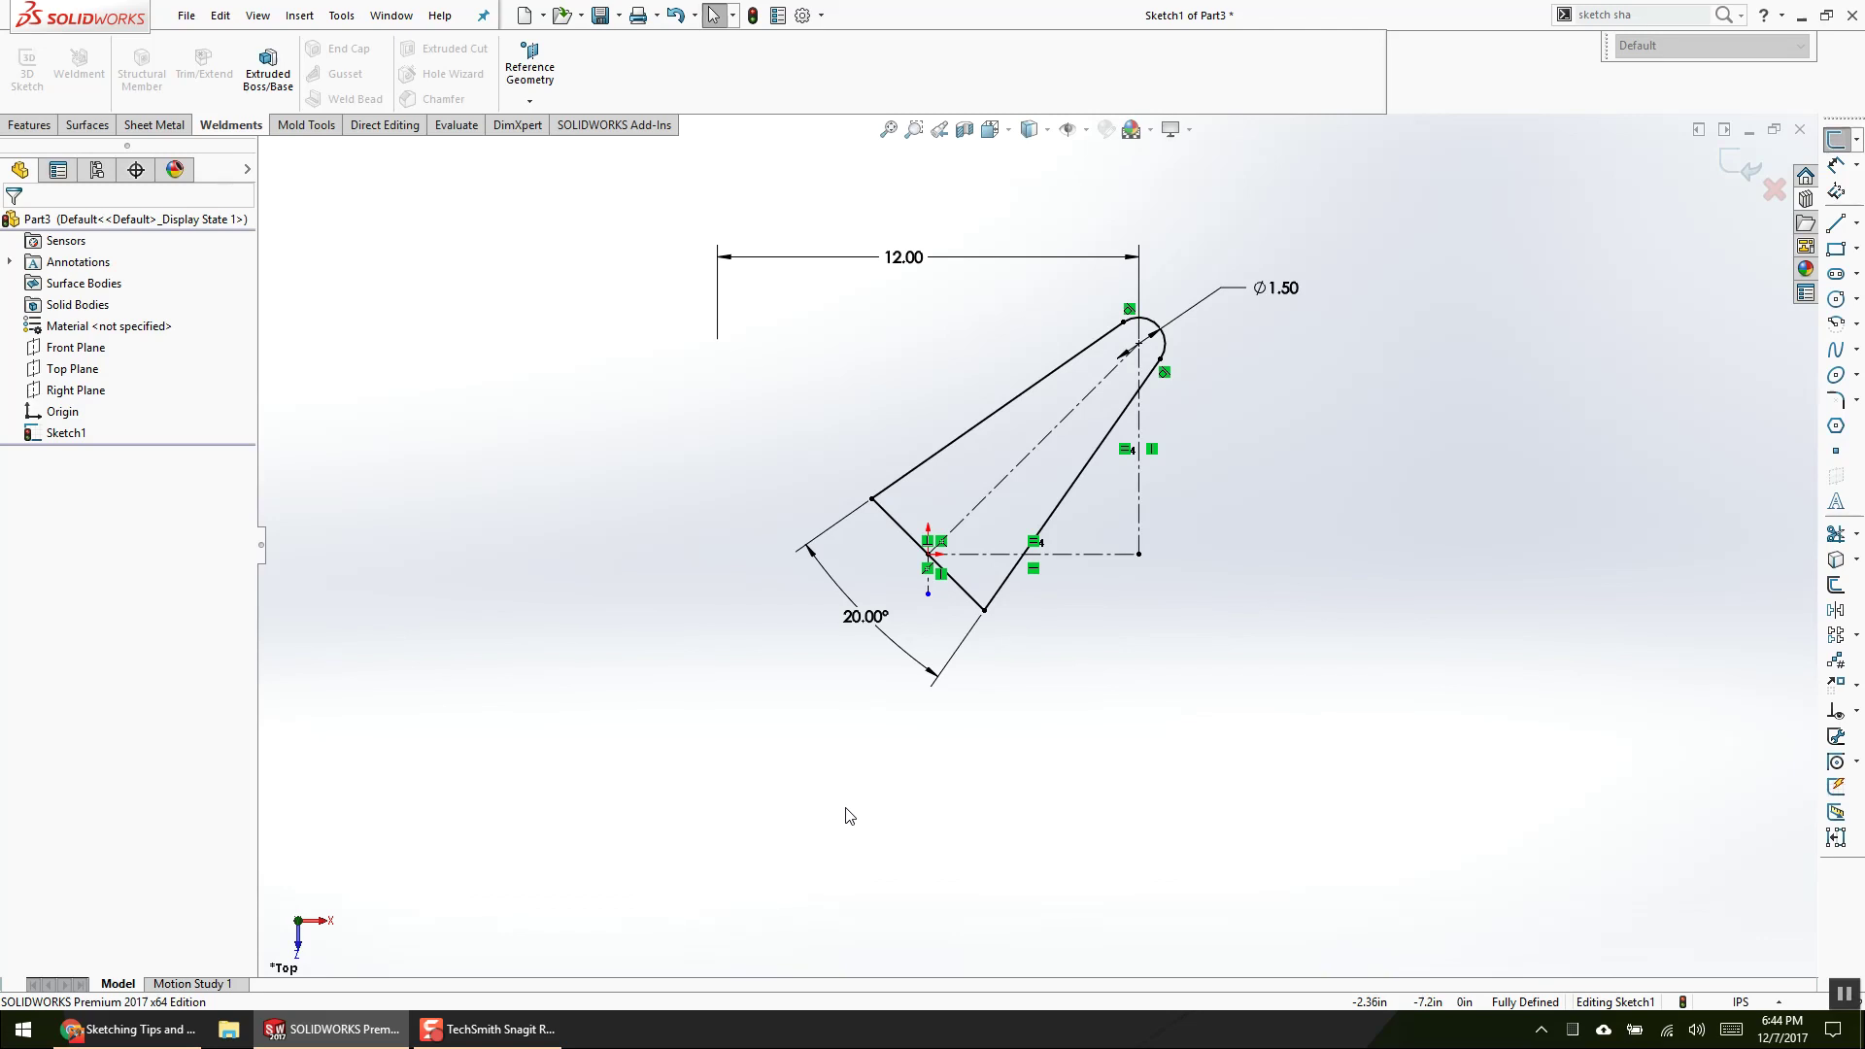
pyautogui.hotkey('alt', 'Tab')
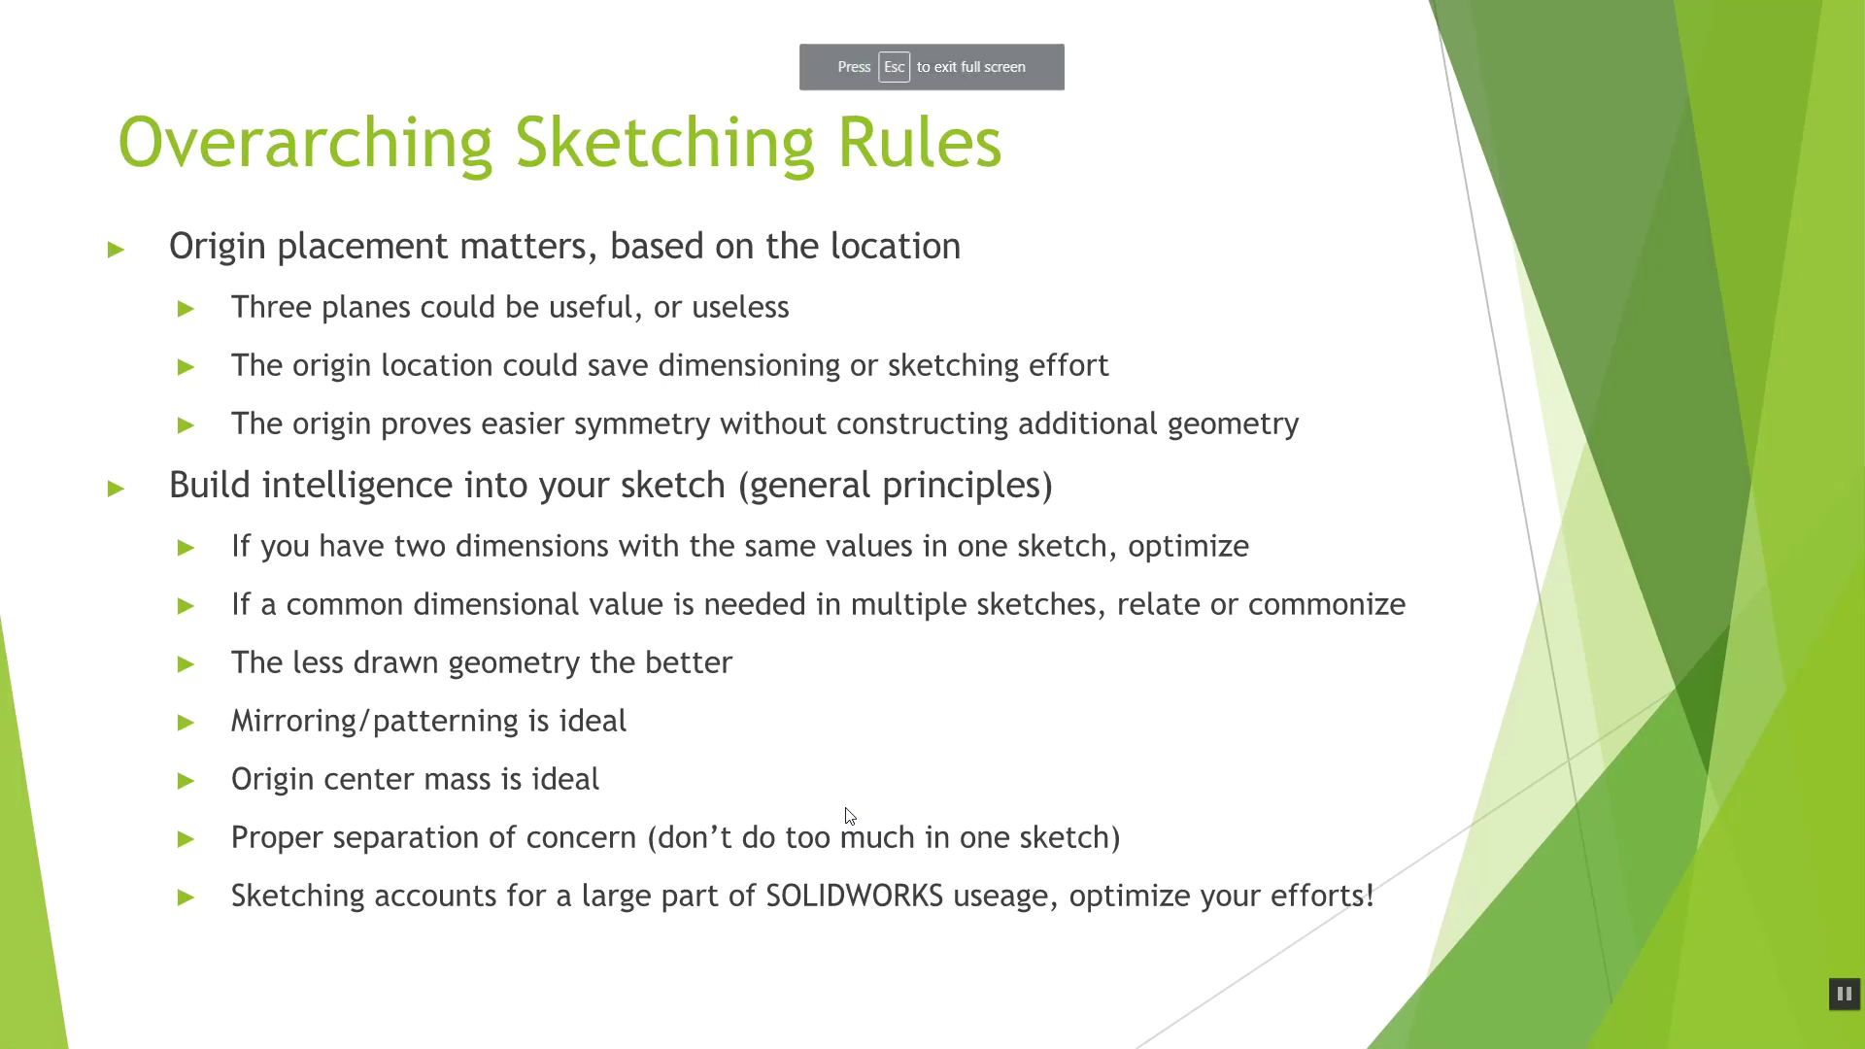
pyautogui.press('Right')
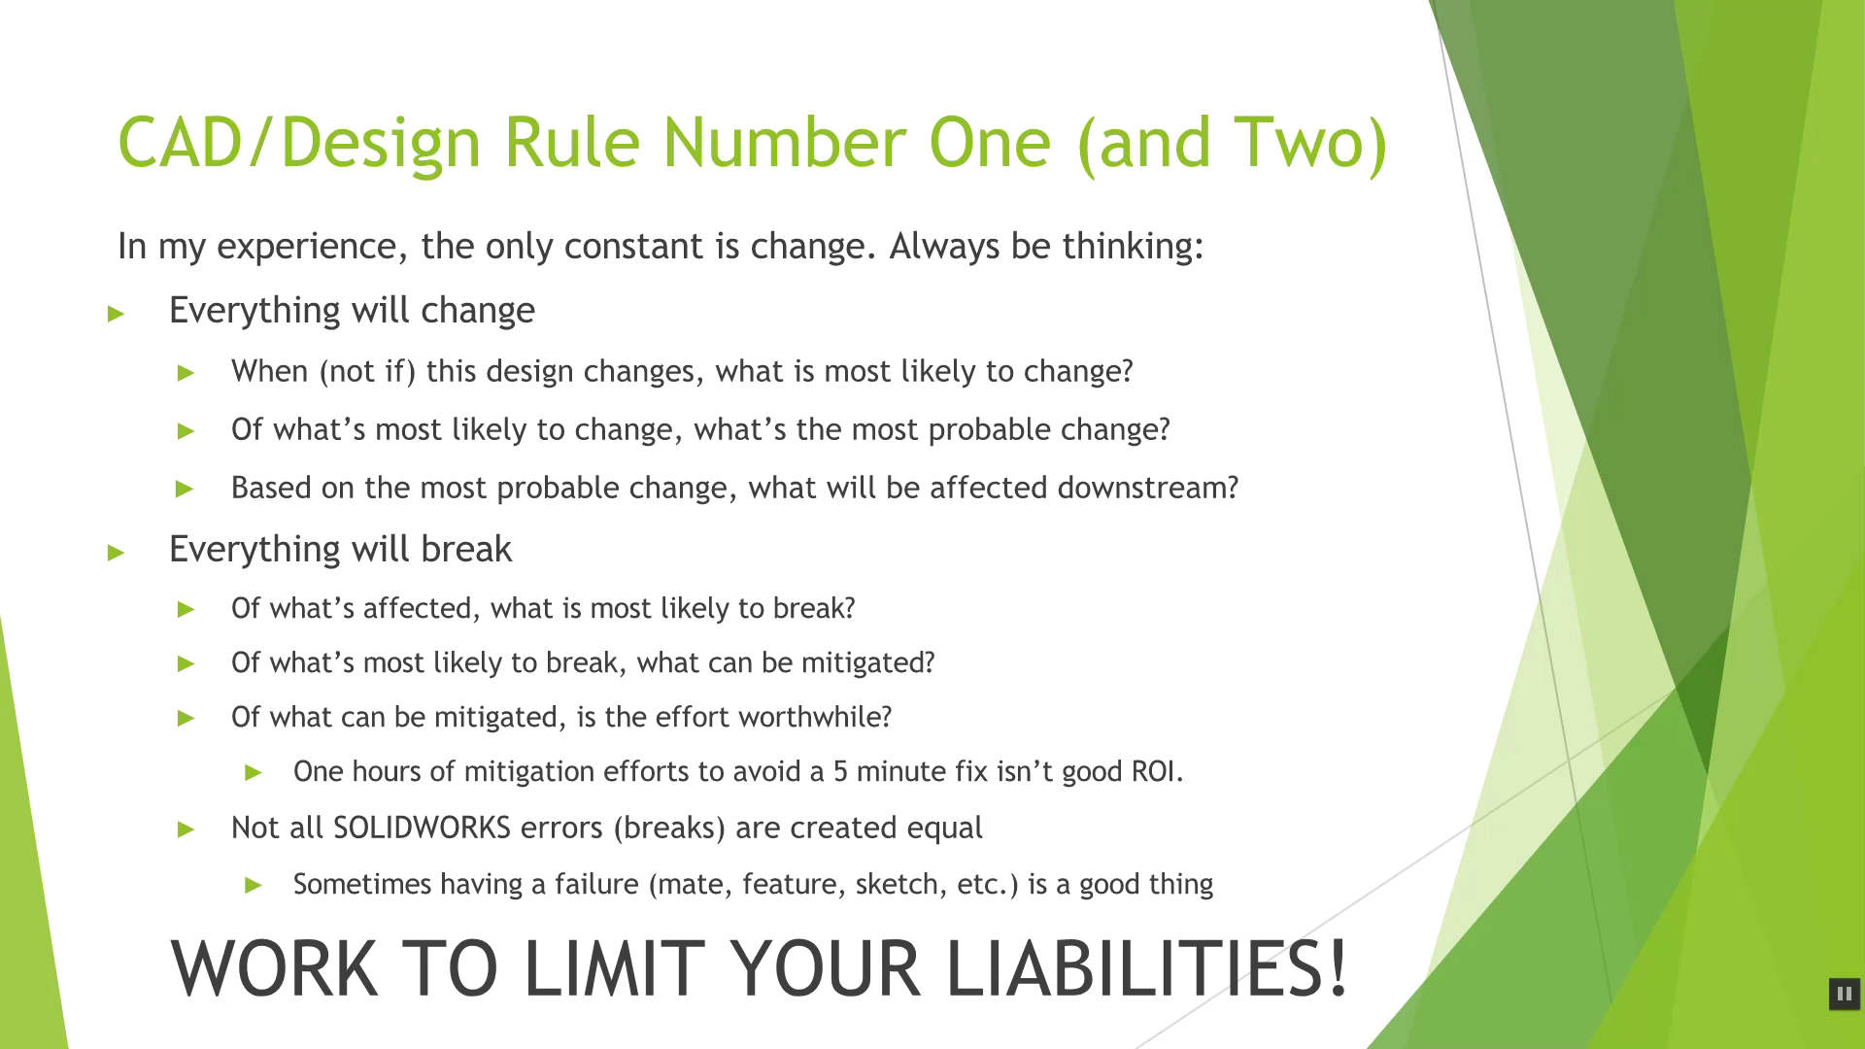
pyautogui.hotkey('alt', 'Tab')
# Step: Shift the 12 in dimension text slightly farther above the profile
pyautogui.moveTo(905, 261); pyautogui.dragTo(934, 253)
pyautogui.press('Escape')
# Step: In the Table Top part, show the dimensions of the 1/4 (0.25) diameter hole feature and pull its 12 in dimension off the plate
pyautogui.hotkey('ctrl', 'Tab')
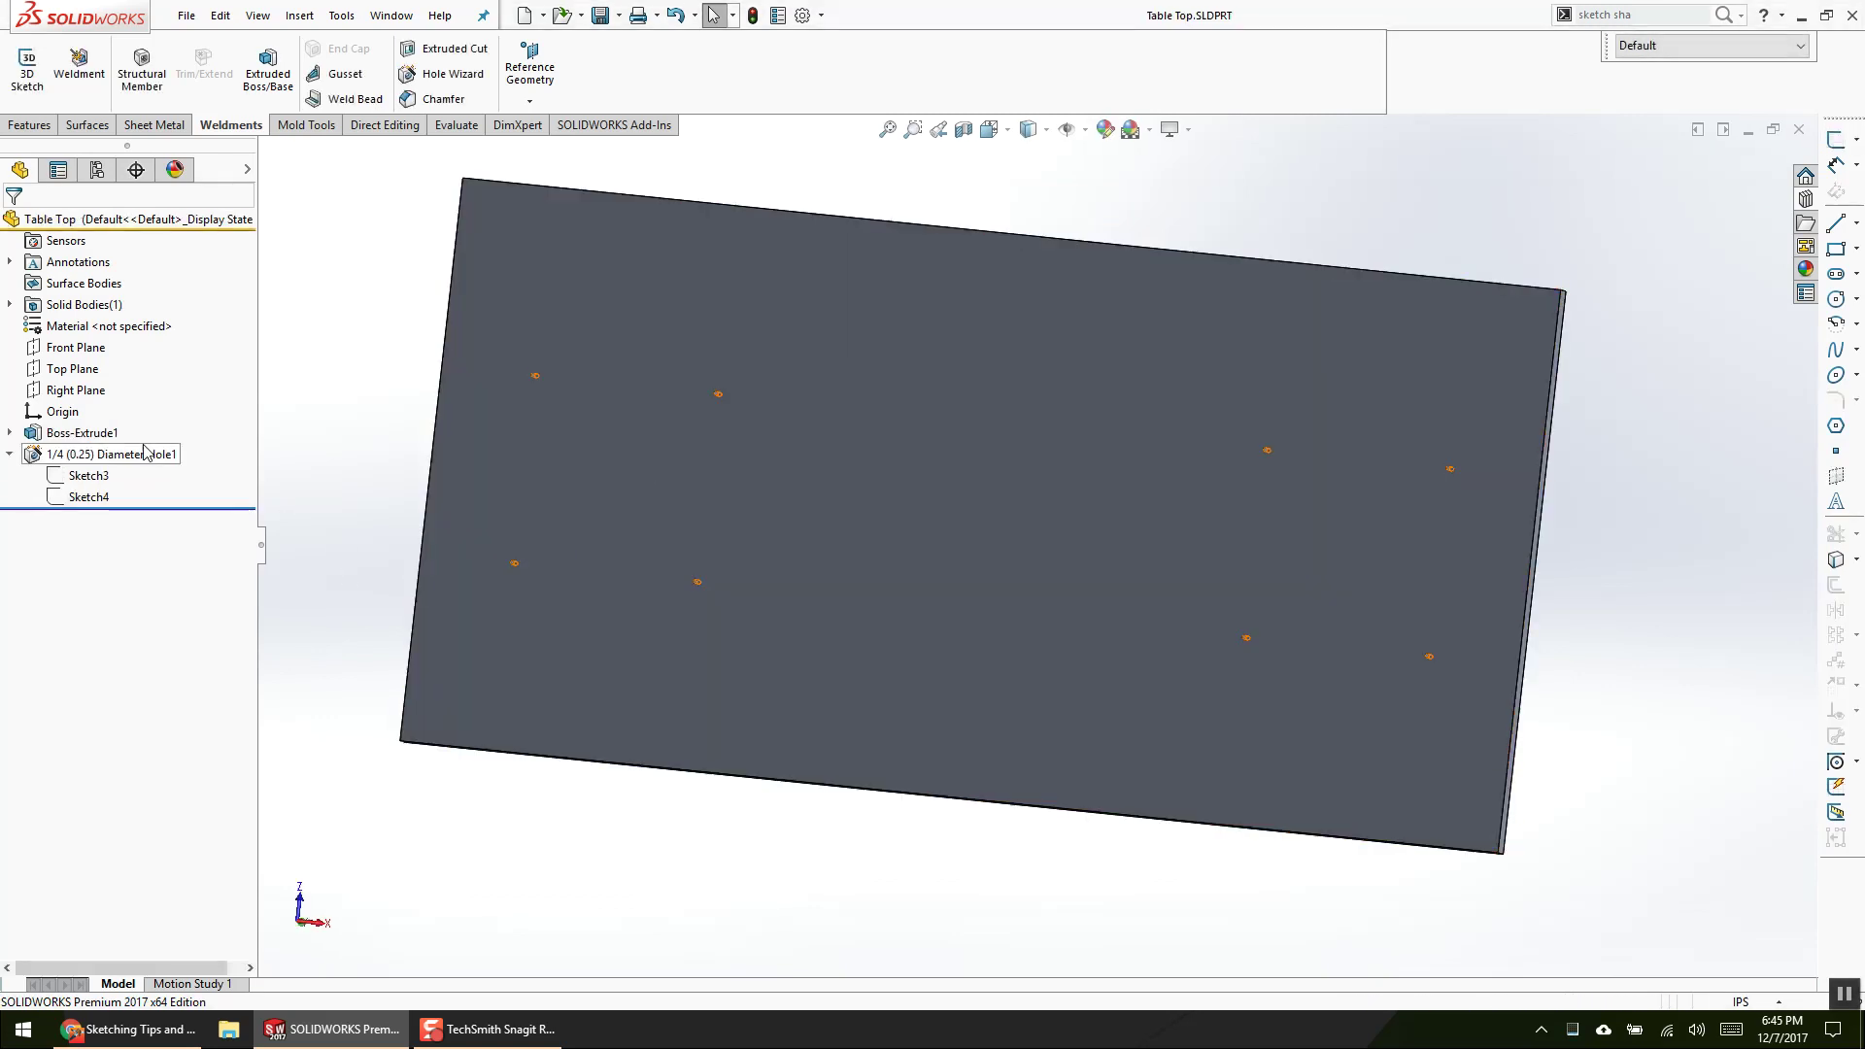
pyautogui.doubleClick(143, 452)
pyautogui.moveTo(661, 705); pyautogui.dragTo(566, 616, button='middle')
pyautogui.scroll(1, 563, 614)
pyautogui.moveTo(550, 588); pyautogui.dragTo(521, 591)
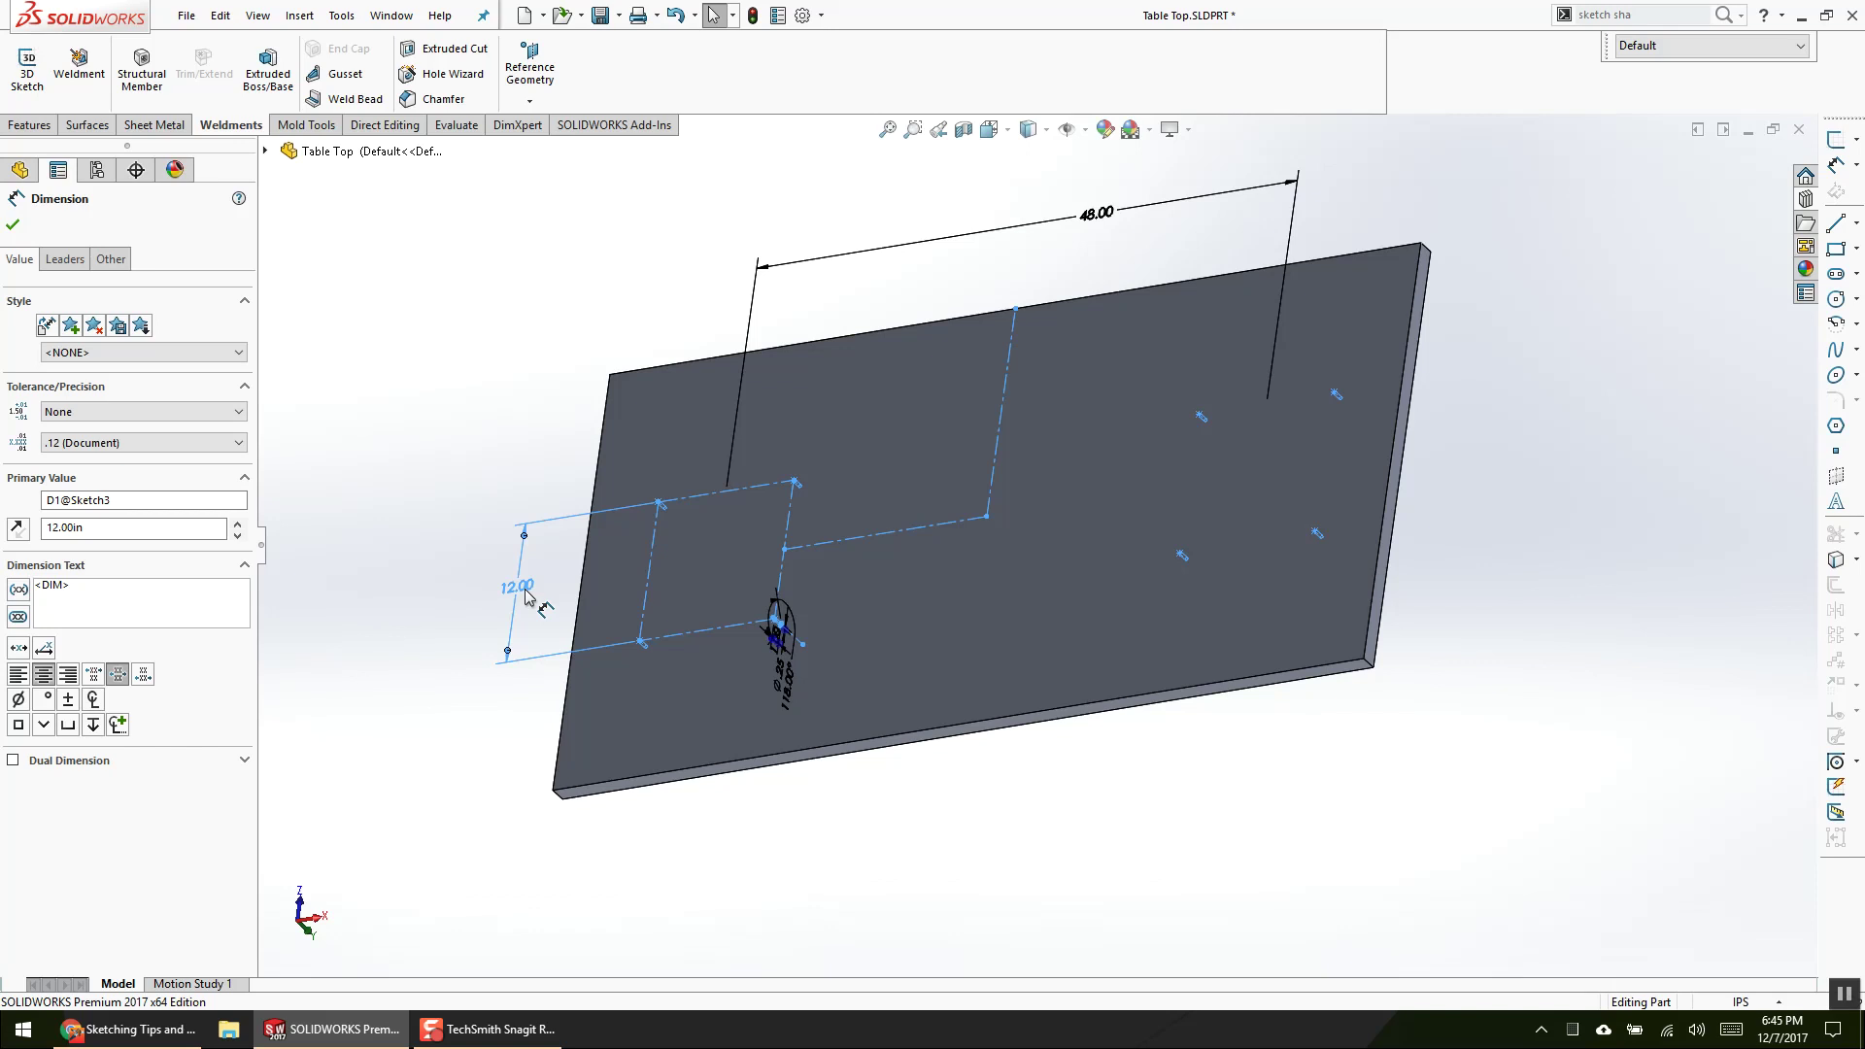
pyautogui.click(355, 497)
# Step: Back in Part3, create a sheet metal base flange from the sketch using the ONE QUARTER gauge table
pyautogui.hotkey('ctrl', 'Tab')
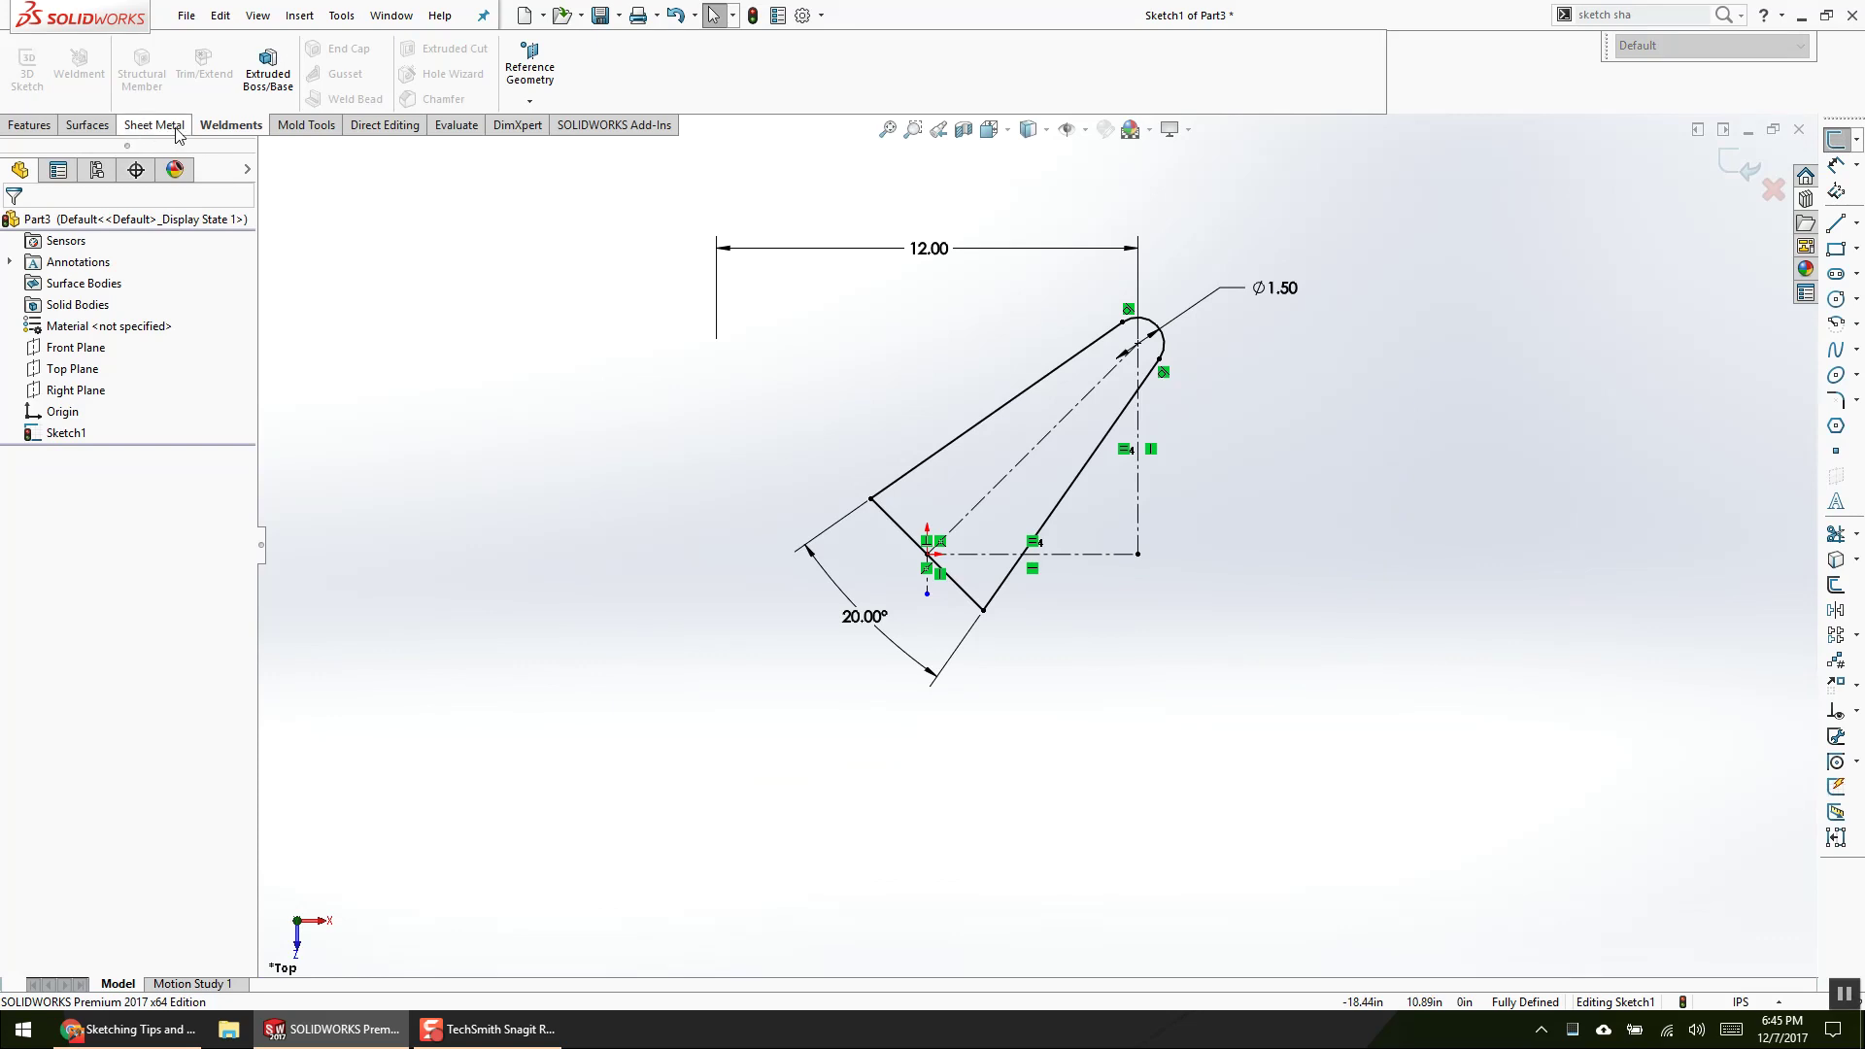
pyautogui.click(155, 124)
pyautogui.click(37, 68)
pyautogui.click(94, 281)
pyautogui.click(139, 307)
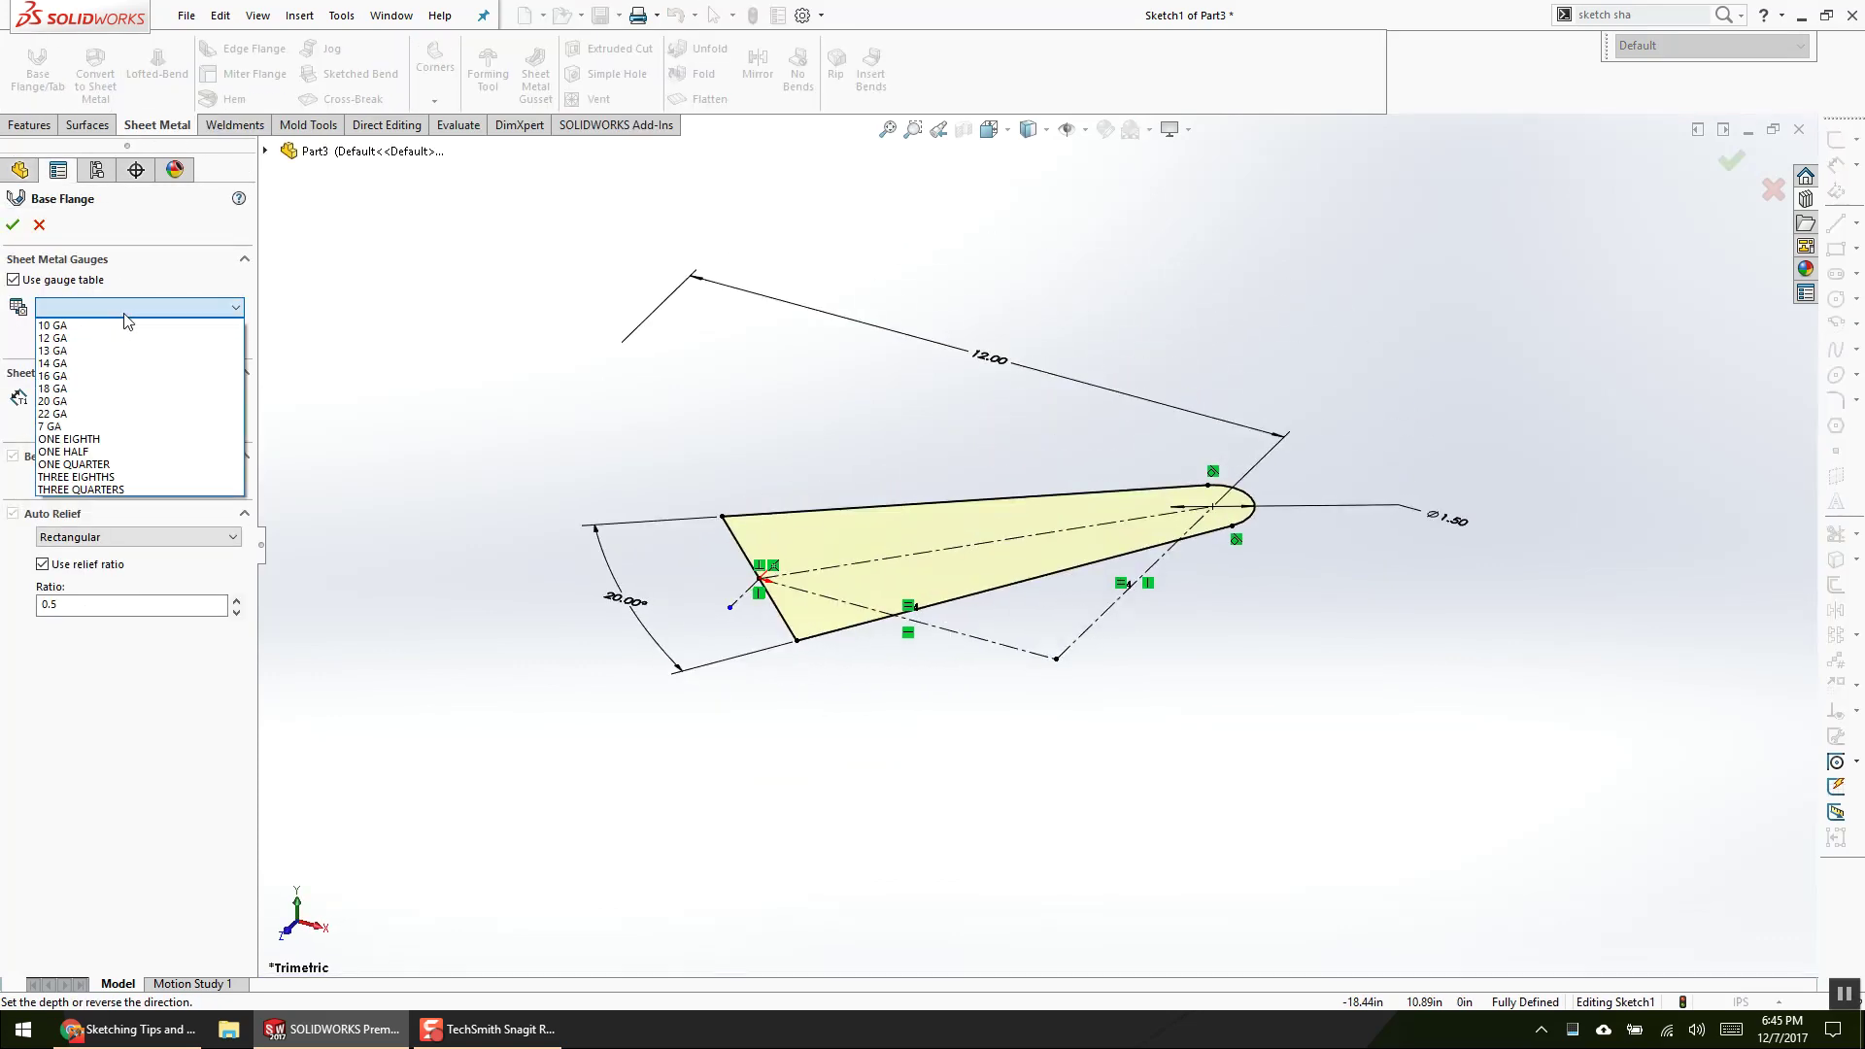
pyautogui.click(150, 464)
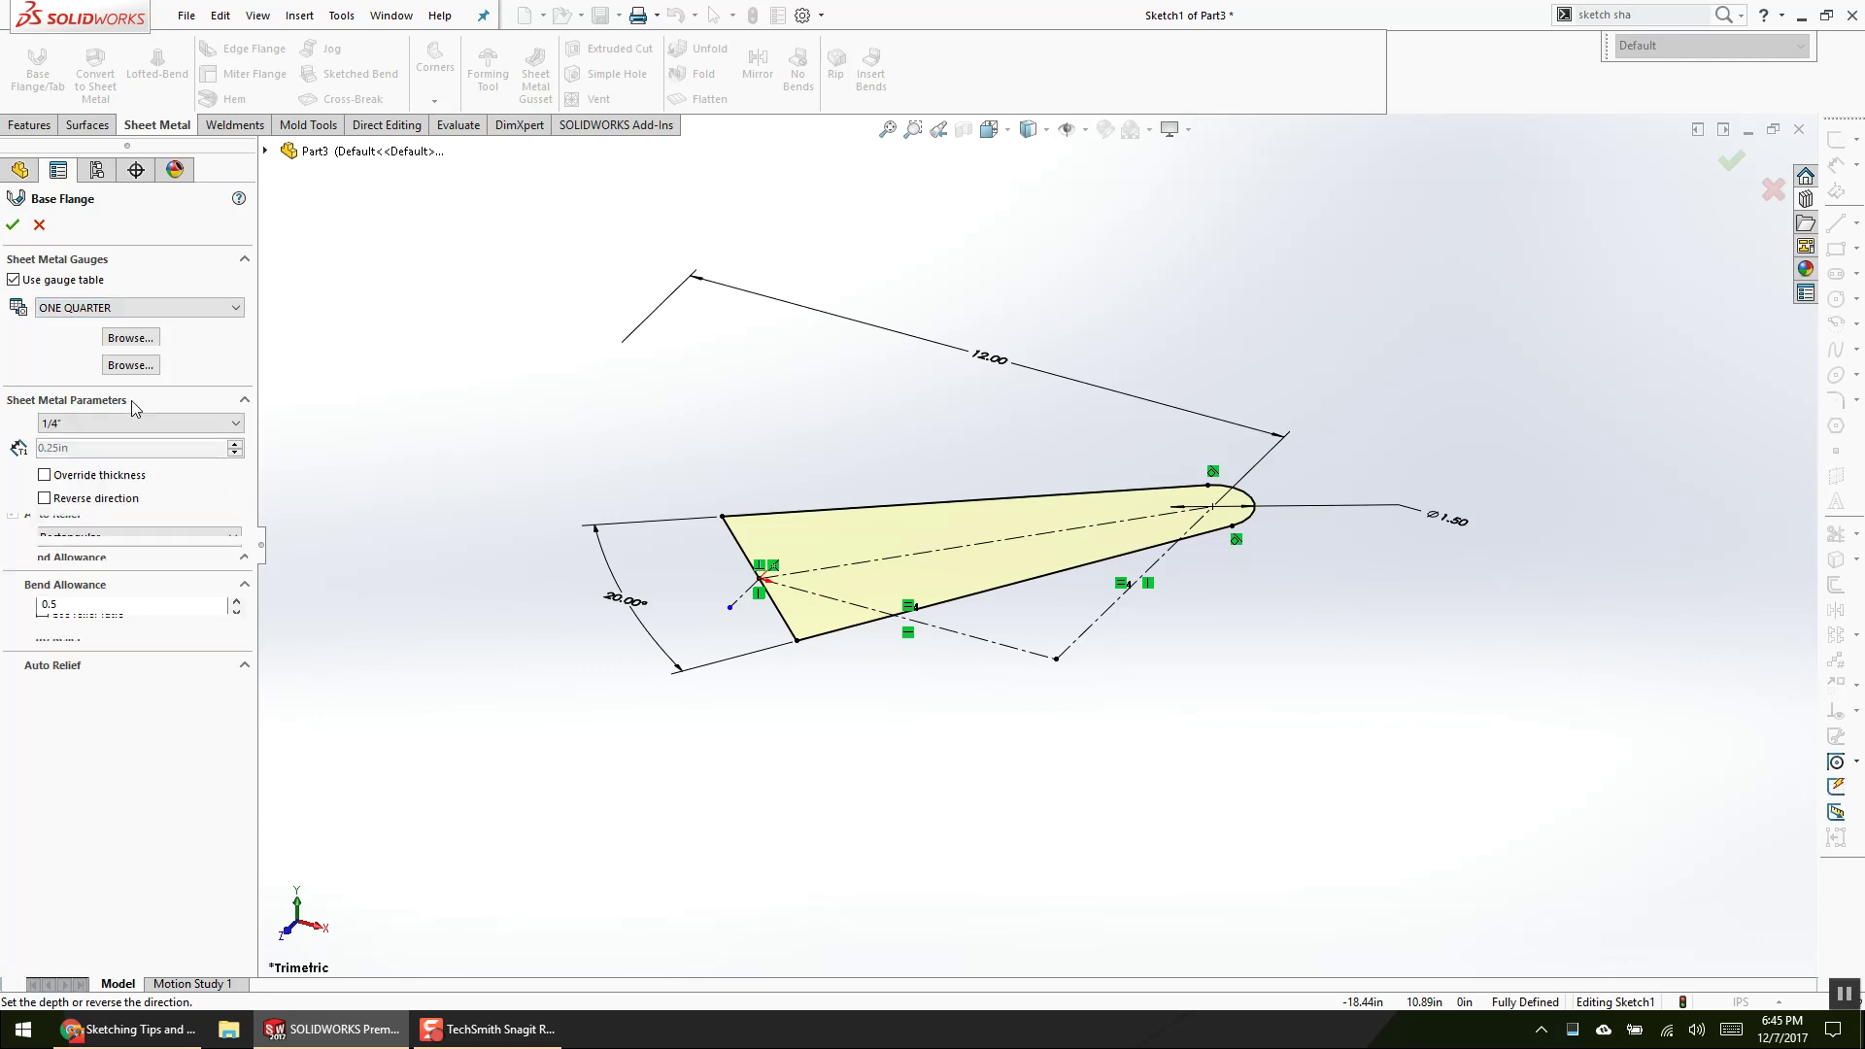
pyautogui.click(480, 386)
# Step: Create a reference axis at the intersection of the Front Plane and the Right Plane
pyautogui.click(81, 369)
pyautogui.keyDown('ctrl'); pyautogui.click(78, 411); pyautogui.keyUp('ctrl')
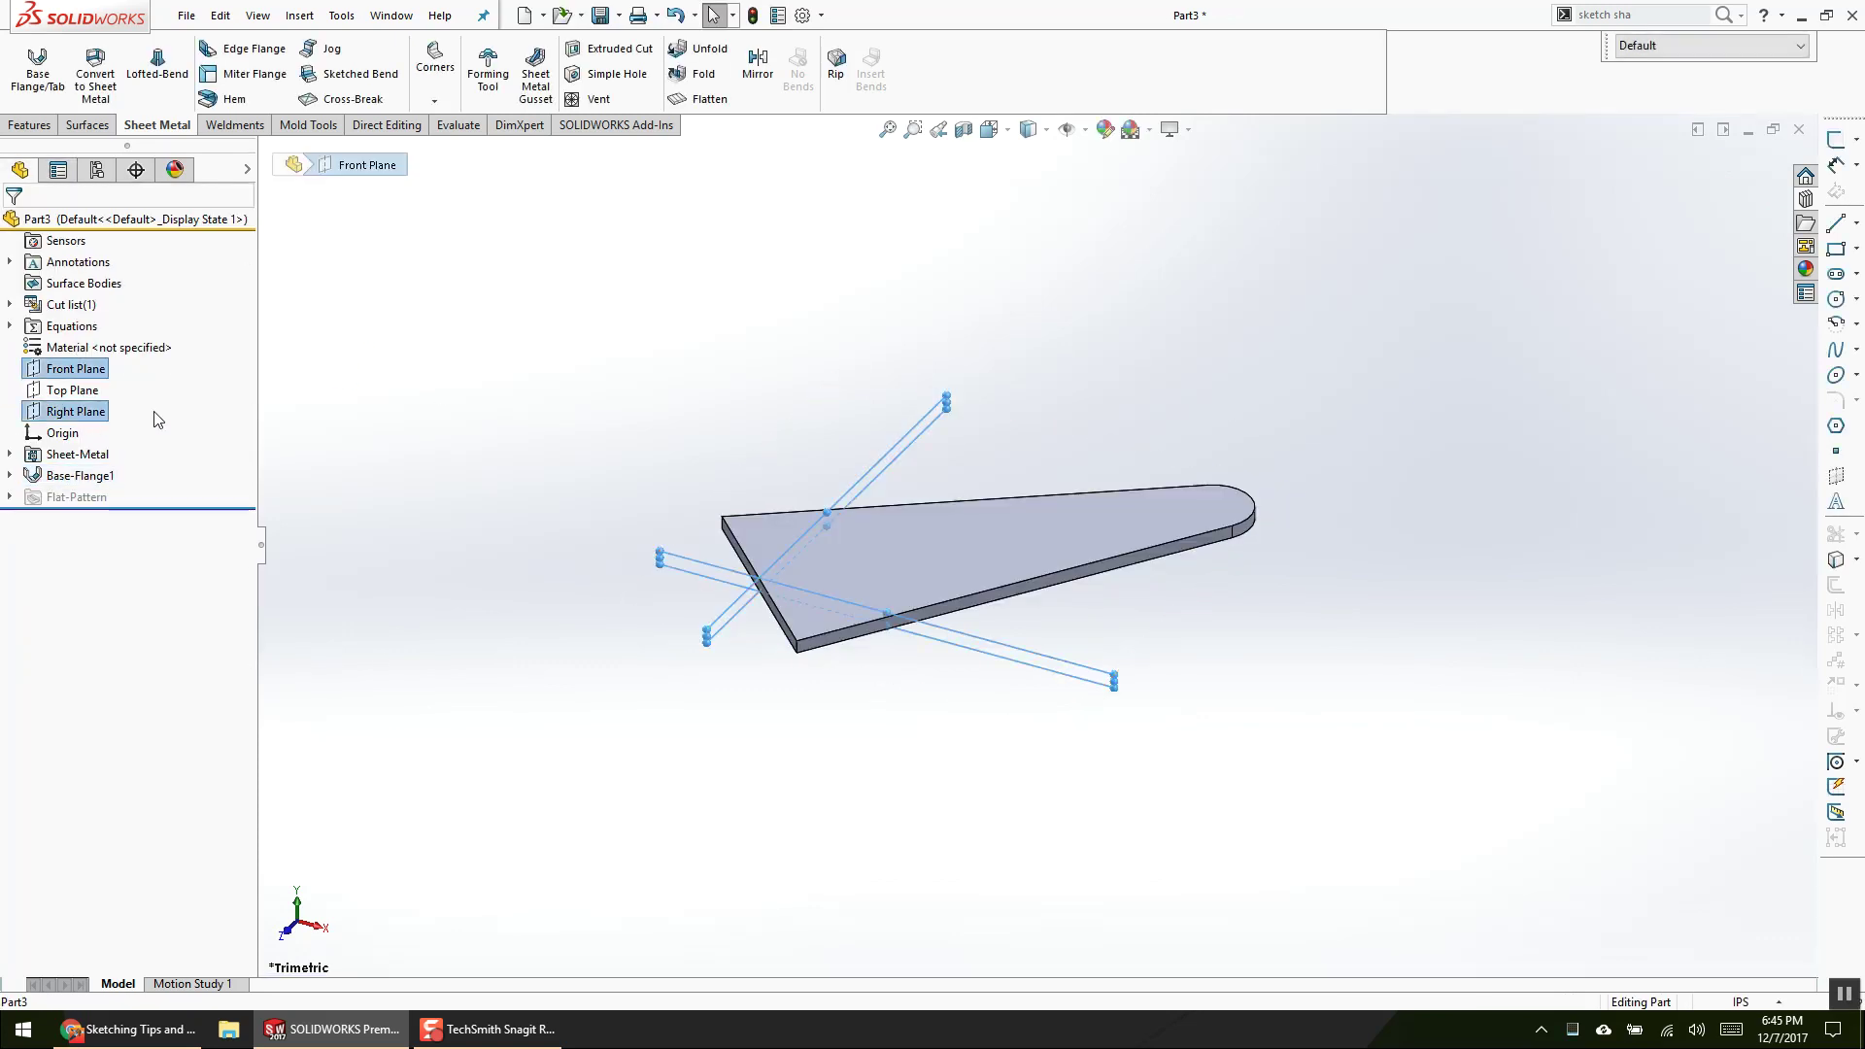
pyautogui.click(22, 129)
pyautogui.click(1031, 91)
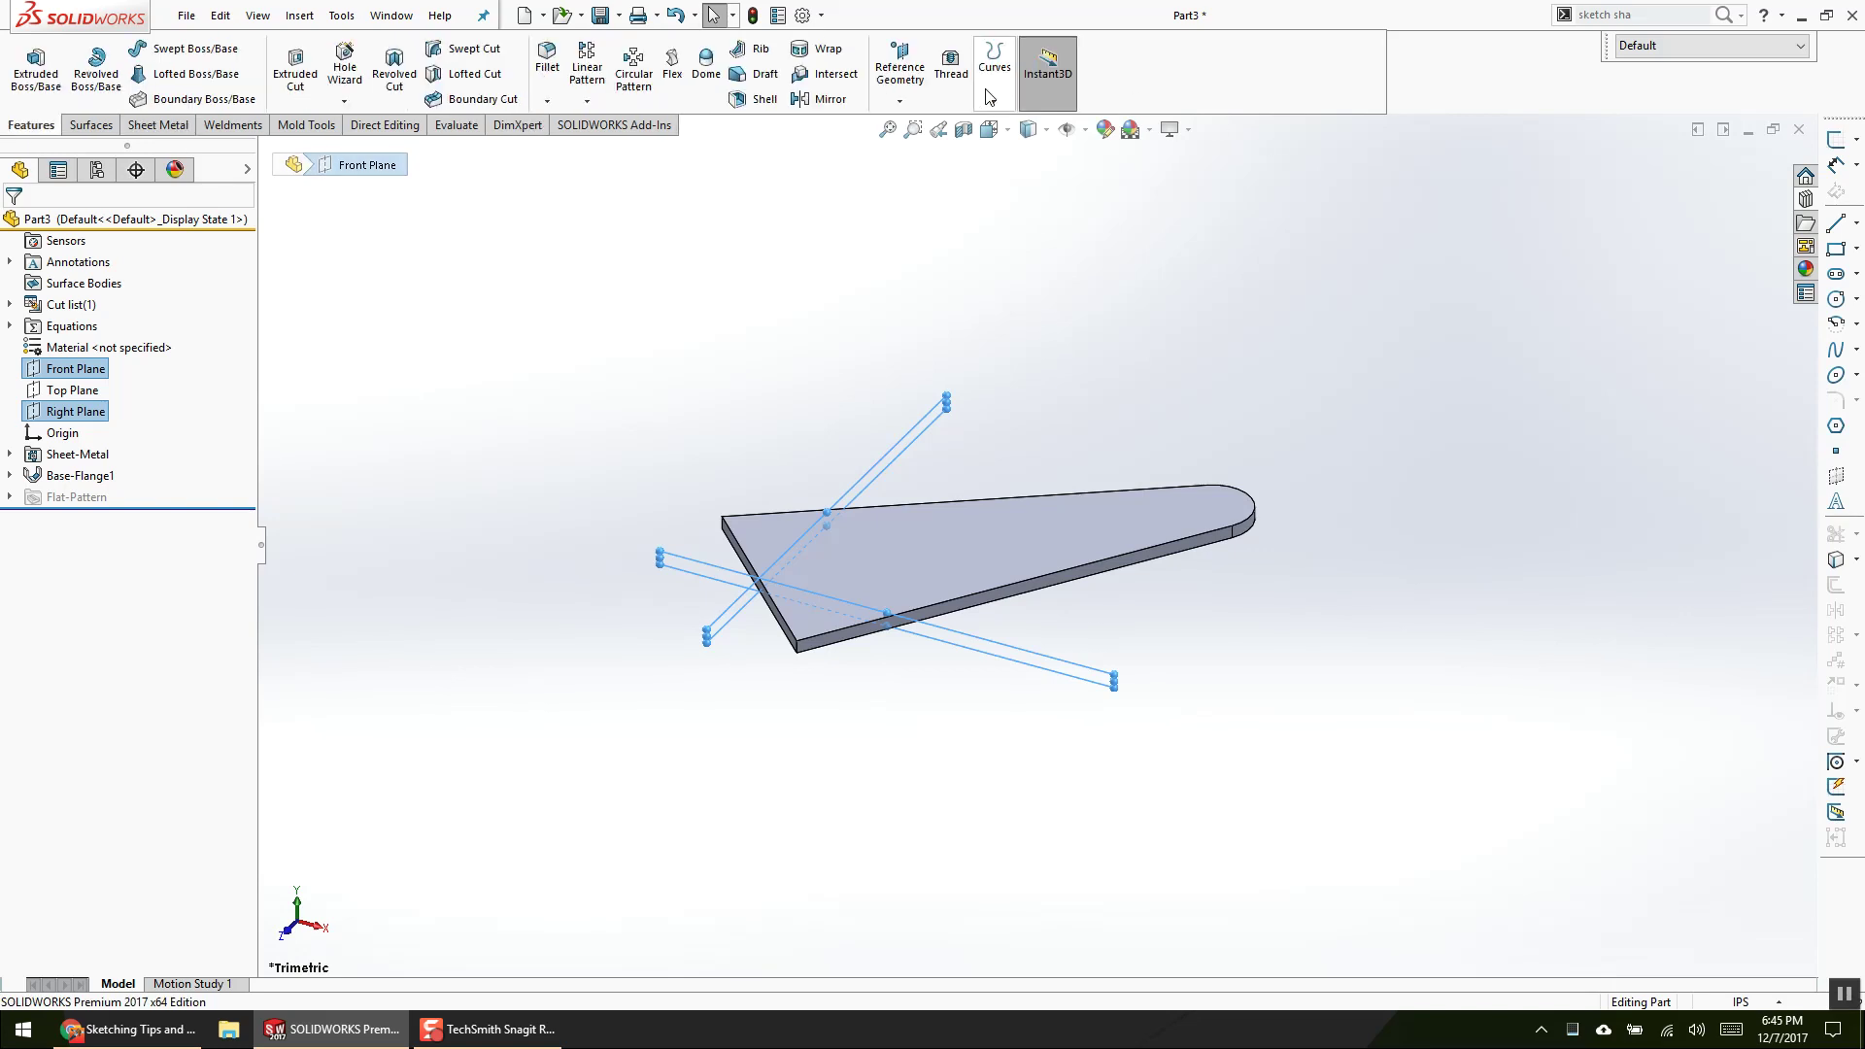
pyautogui.click(911, 100)
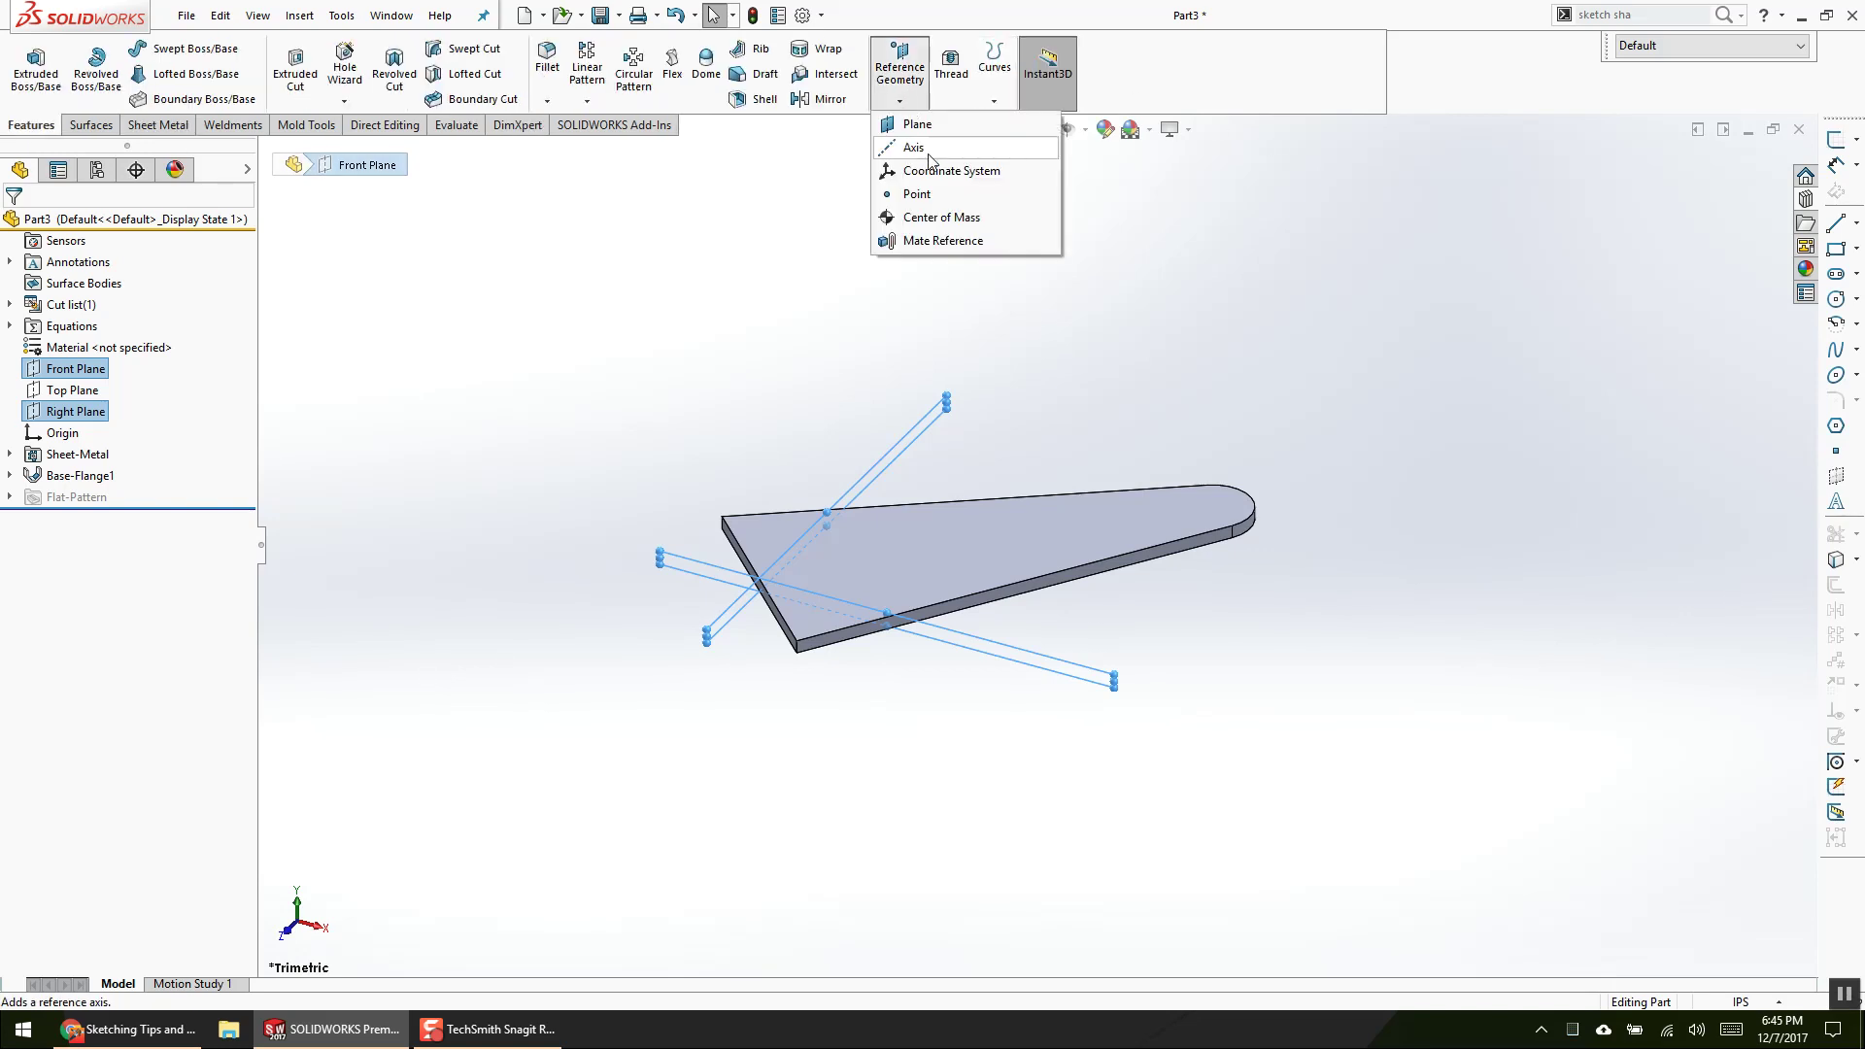
pyautogui.click(926, 150)
pyautogui.click(1729, 163)
# Step: Create a circular pattern of the base flange body around the axis with 4 equally spaced instances over 360 degrees
pyautogui.click(633, 68)
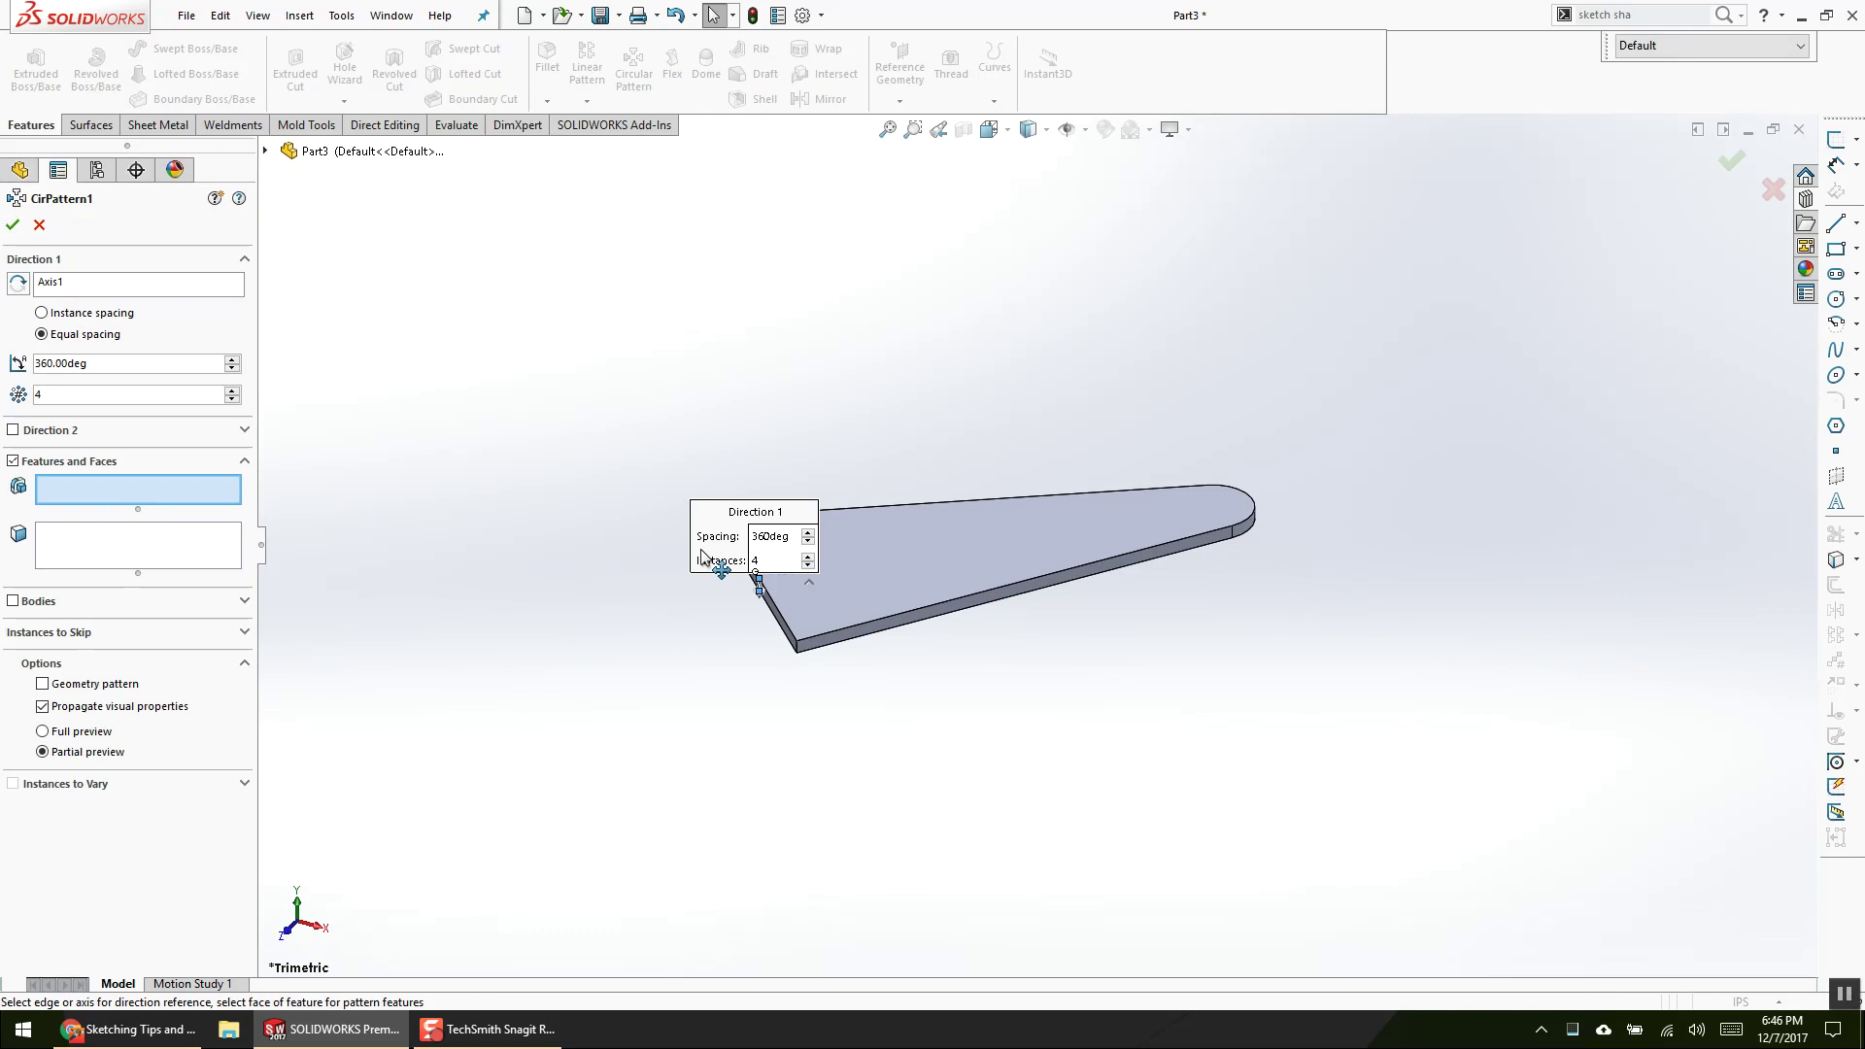
pyautogui.click(13, 602)
pyautogui.click(974, 572)
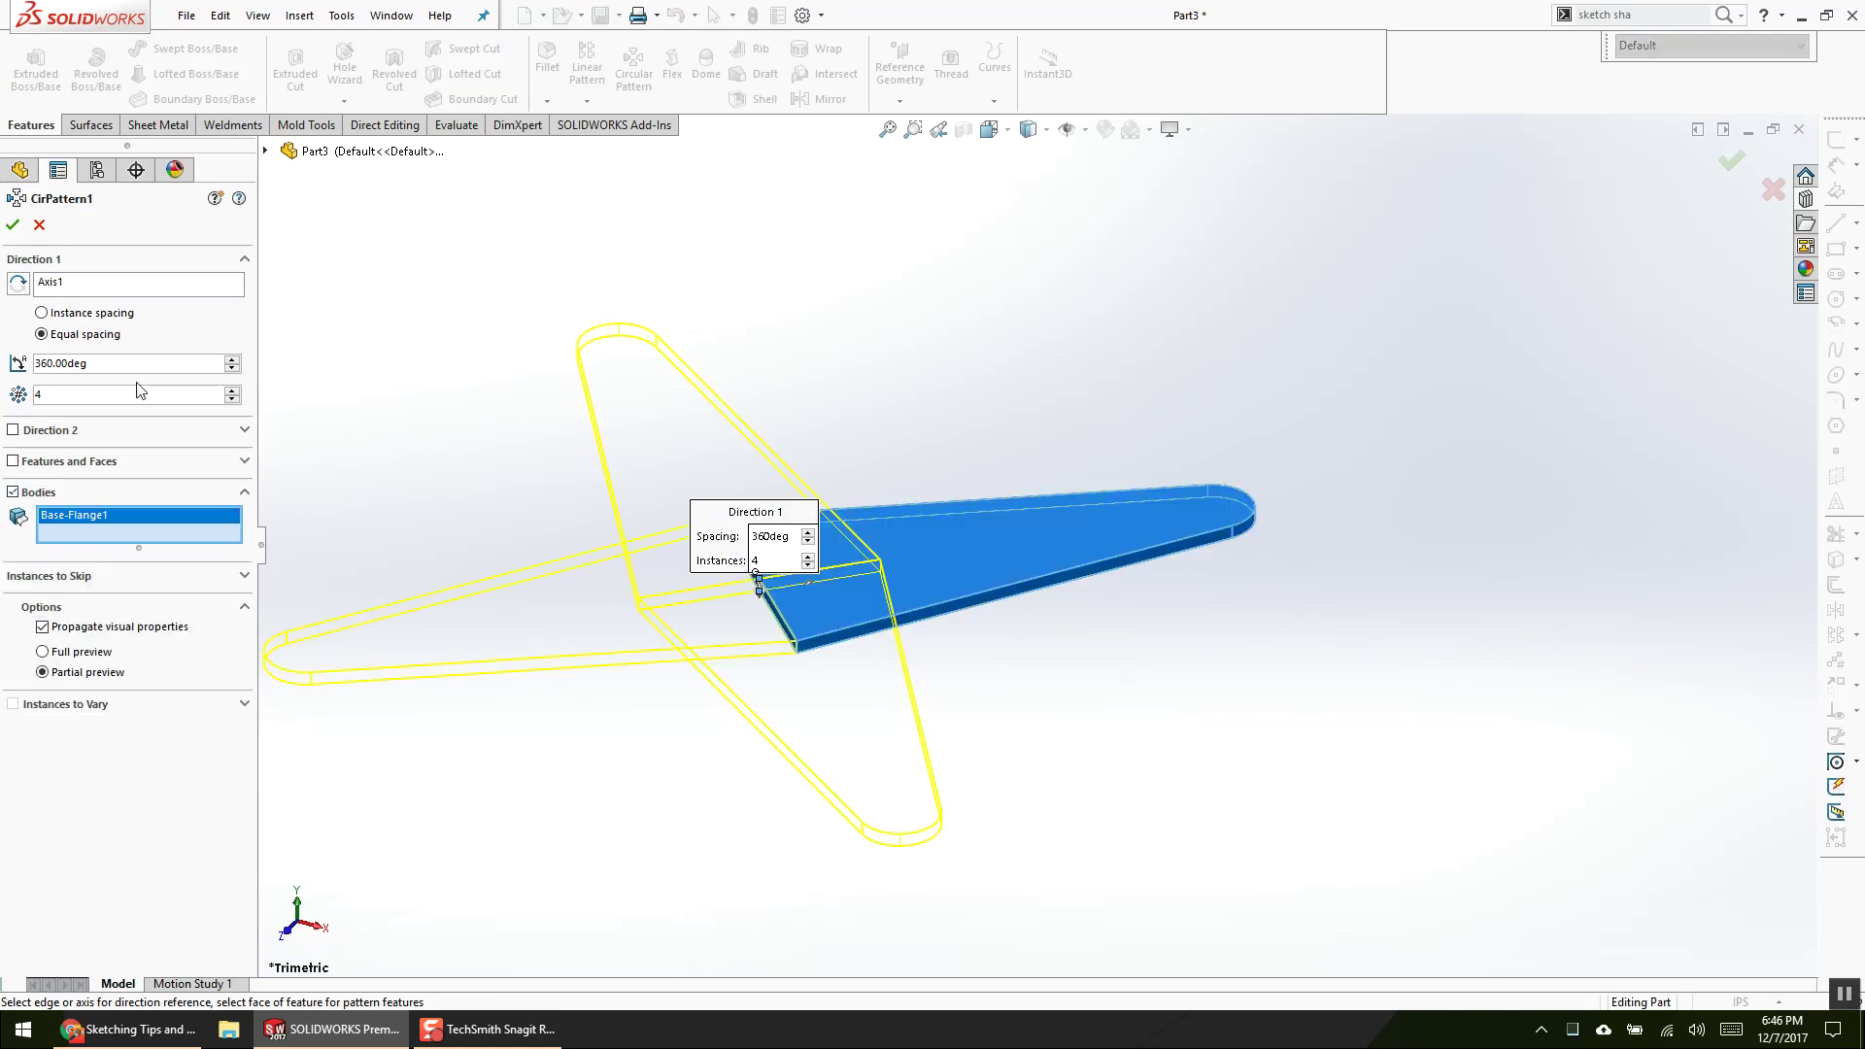
pyautogui.moveTo(734, 554); pyautogui.dragTo(675, 763, button='middle')
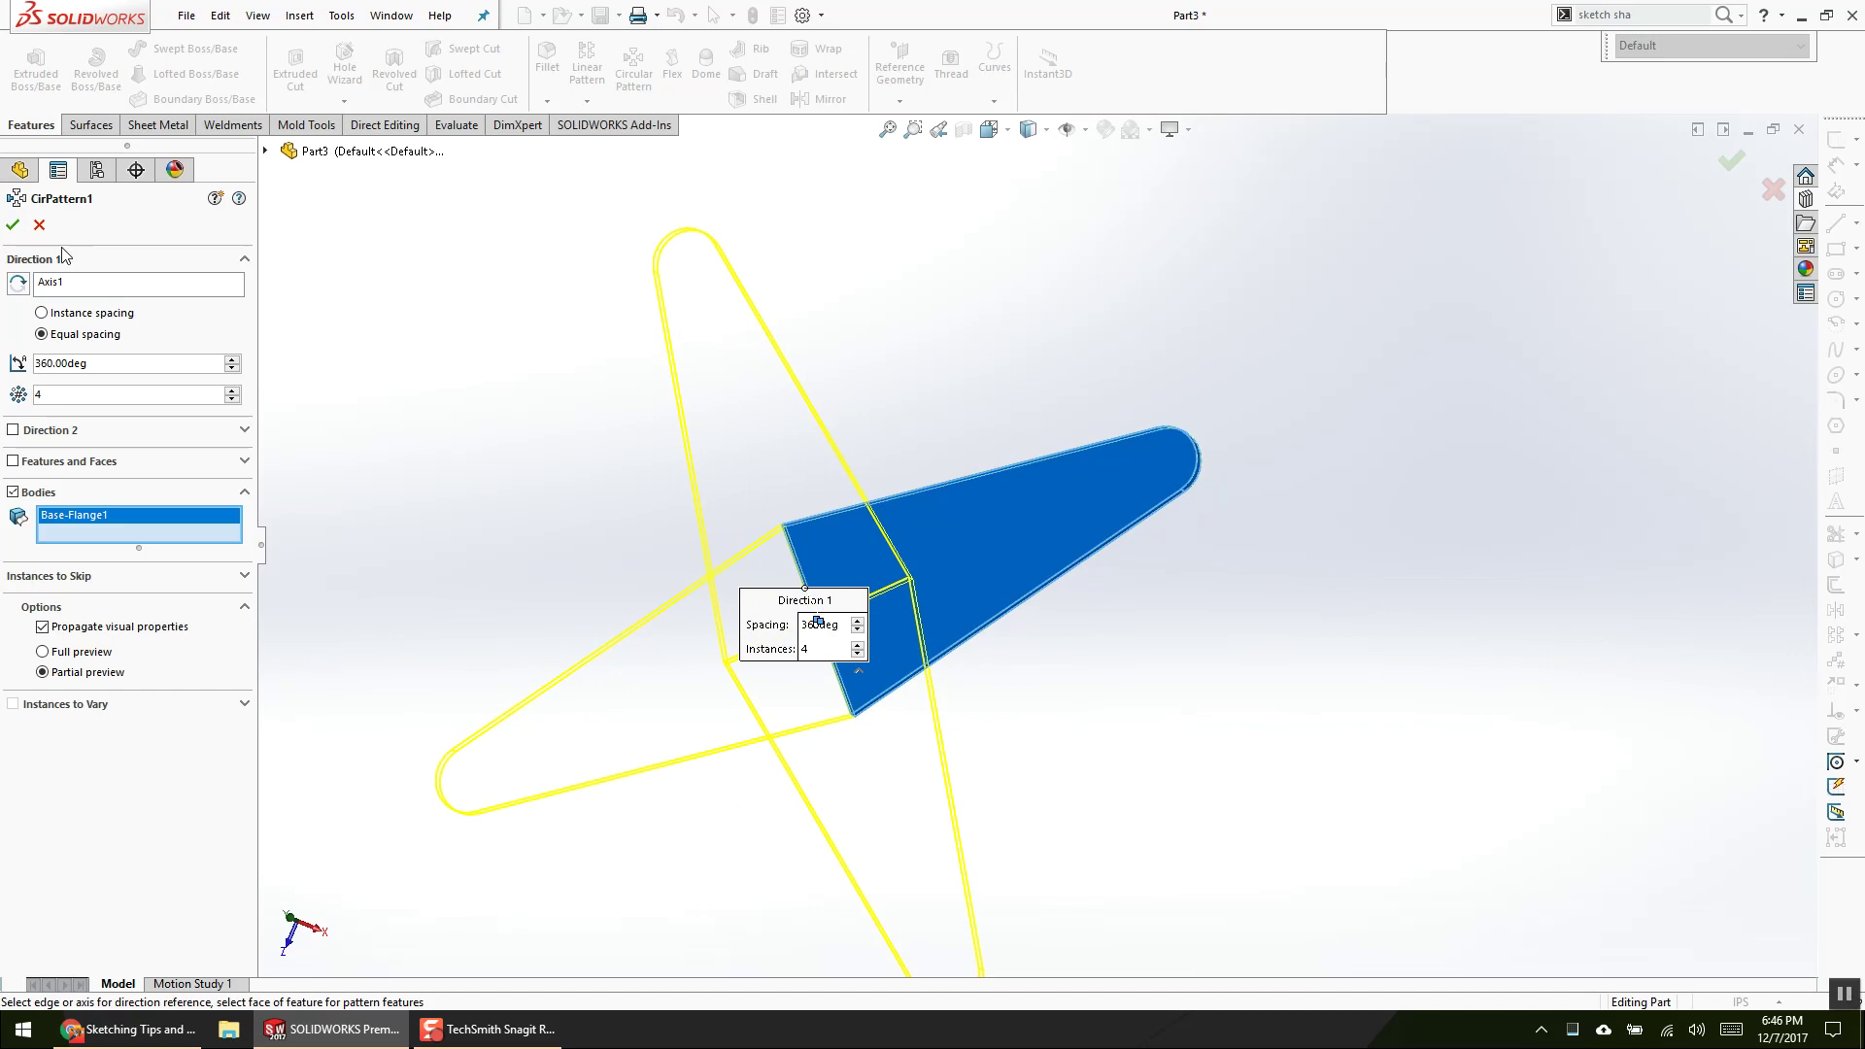
pyautogui.click(12, 224)
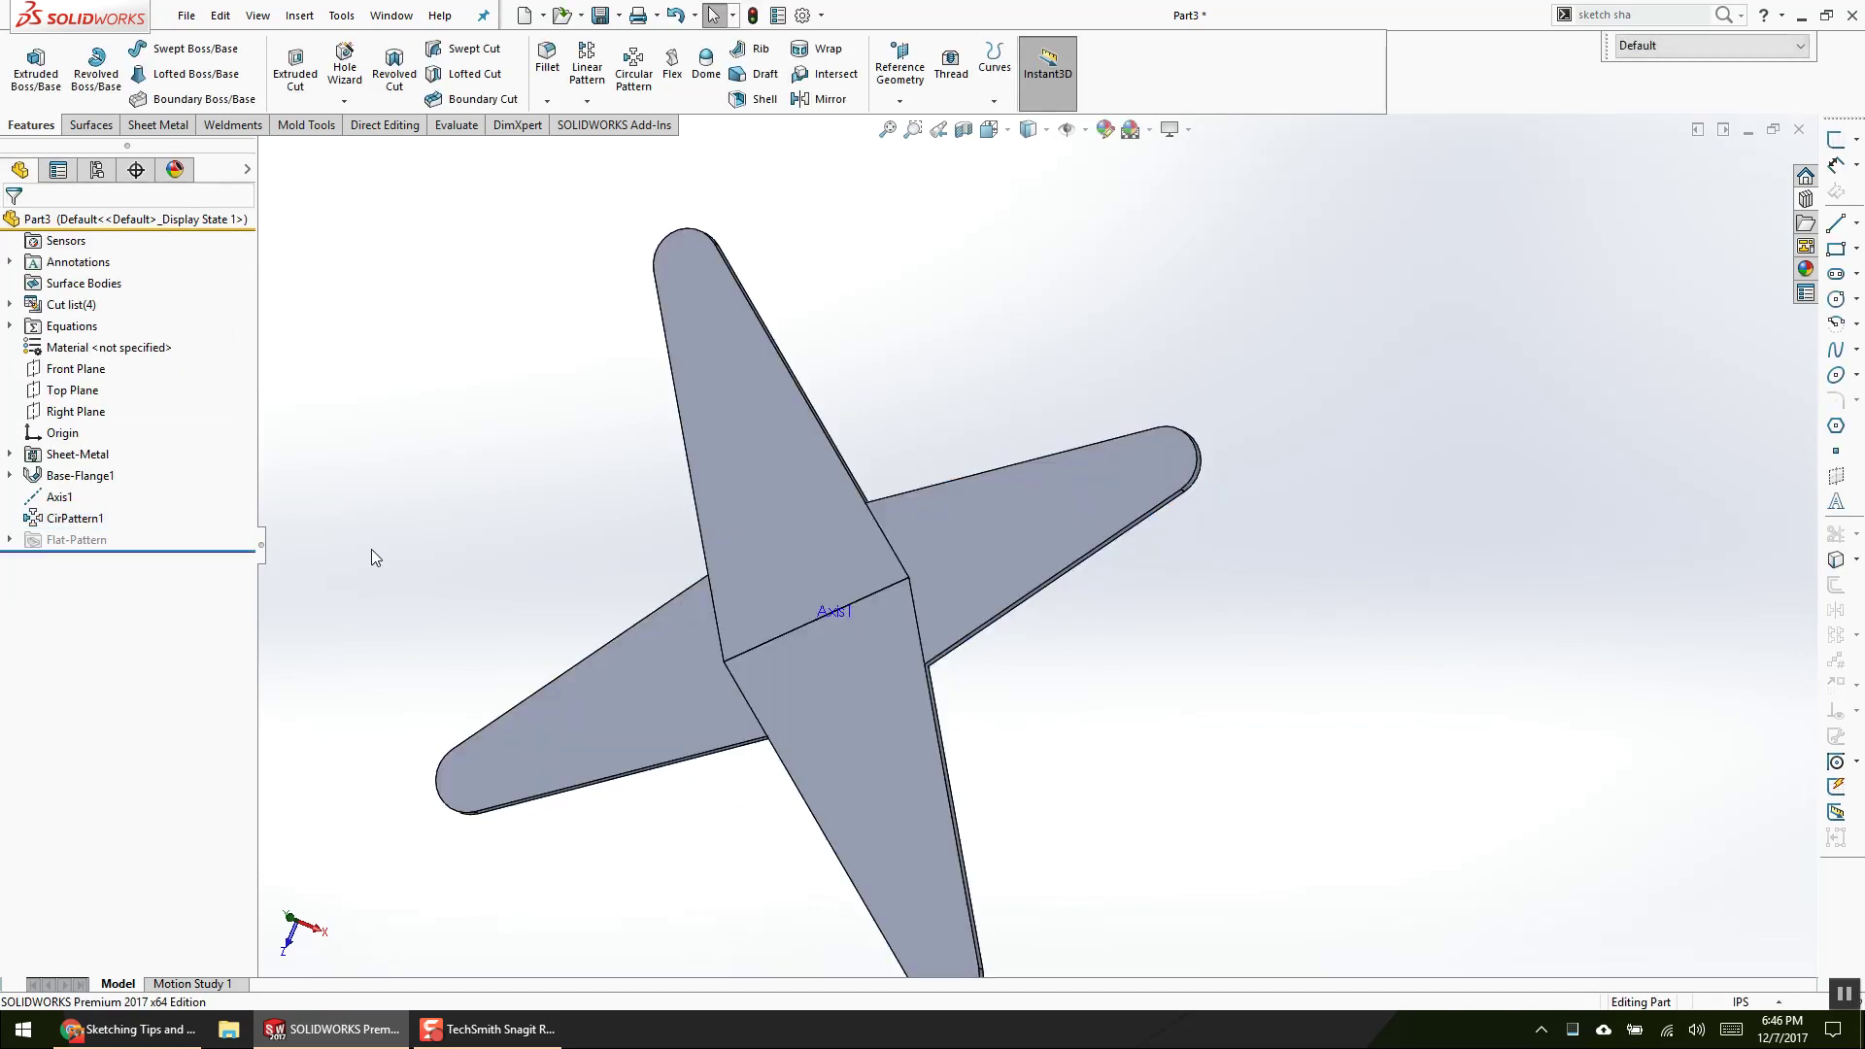
# Step: Reopen the circular pattern's settings to examine the Instances to Vary options
pyautogui.rightClick(95, 518)
pyautogui.click(109, 453)
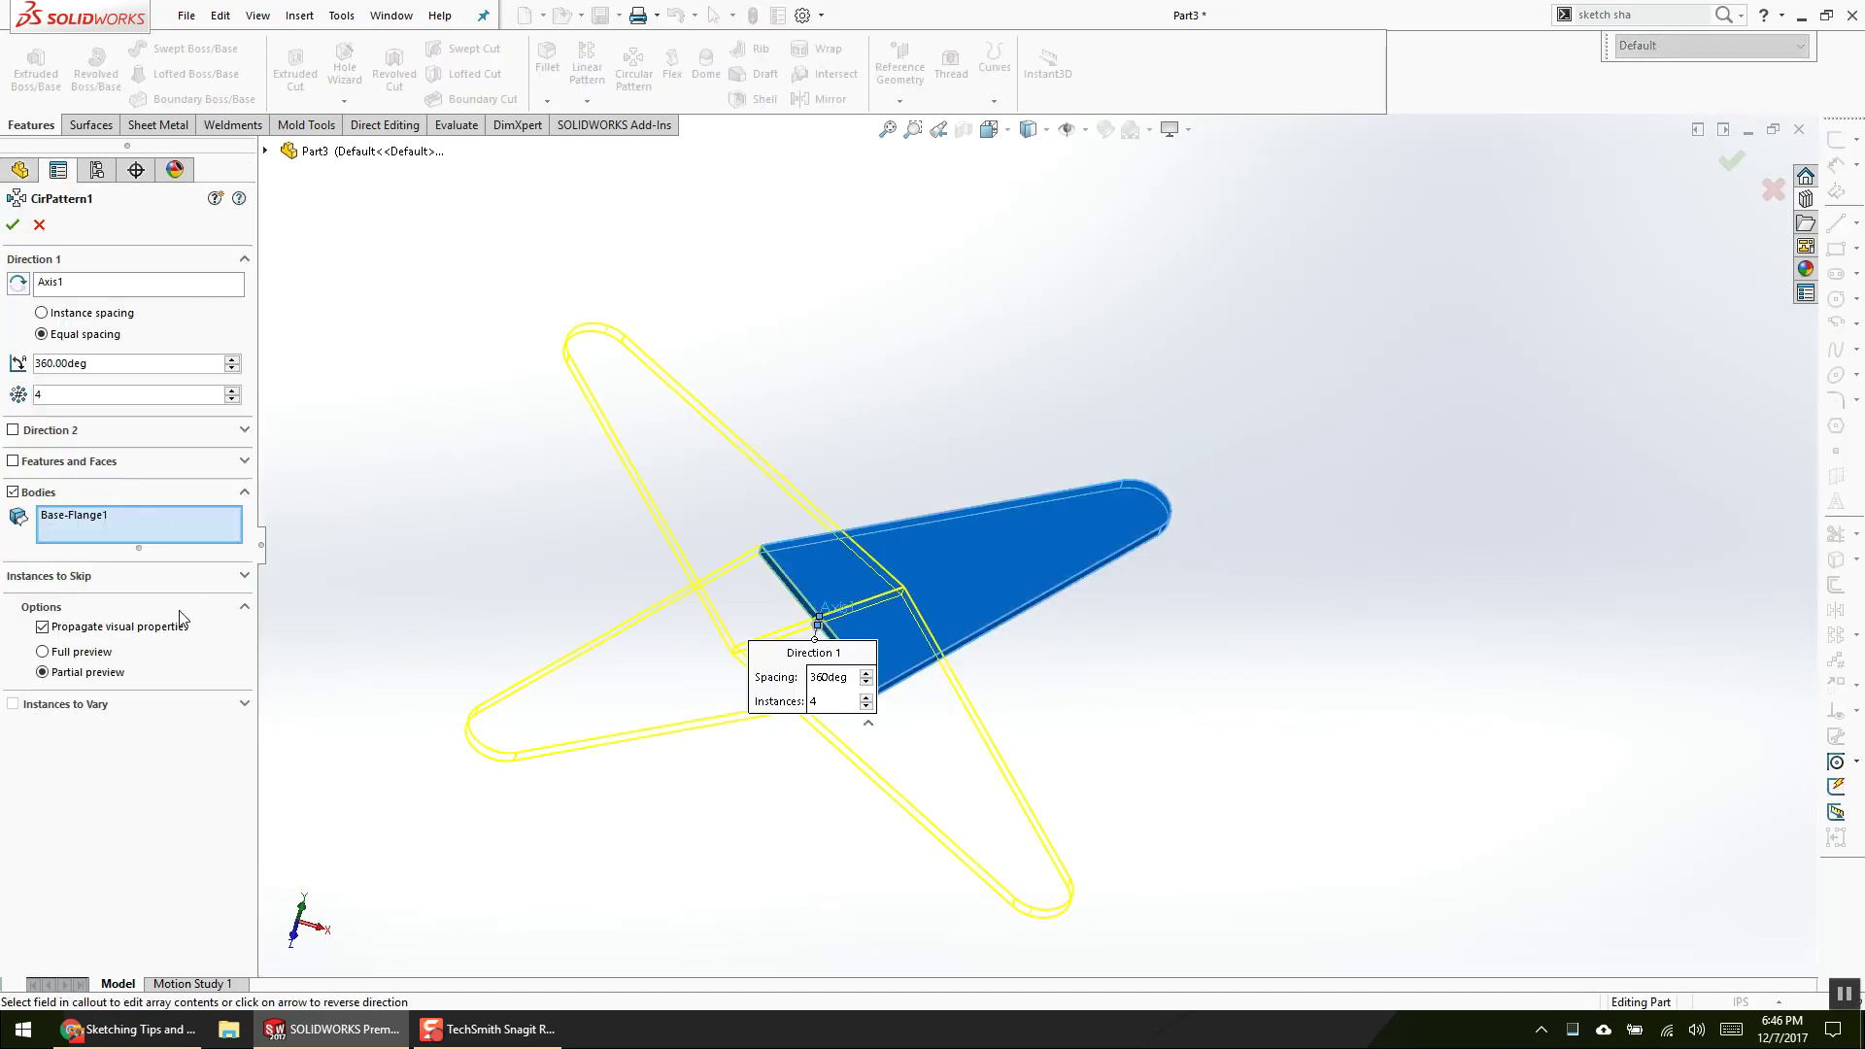
pyautogui.click(79, 707)
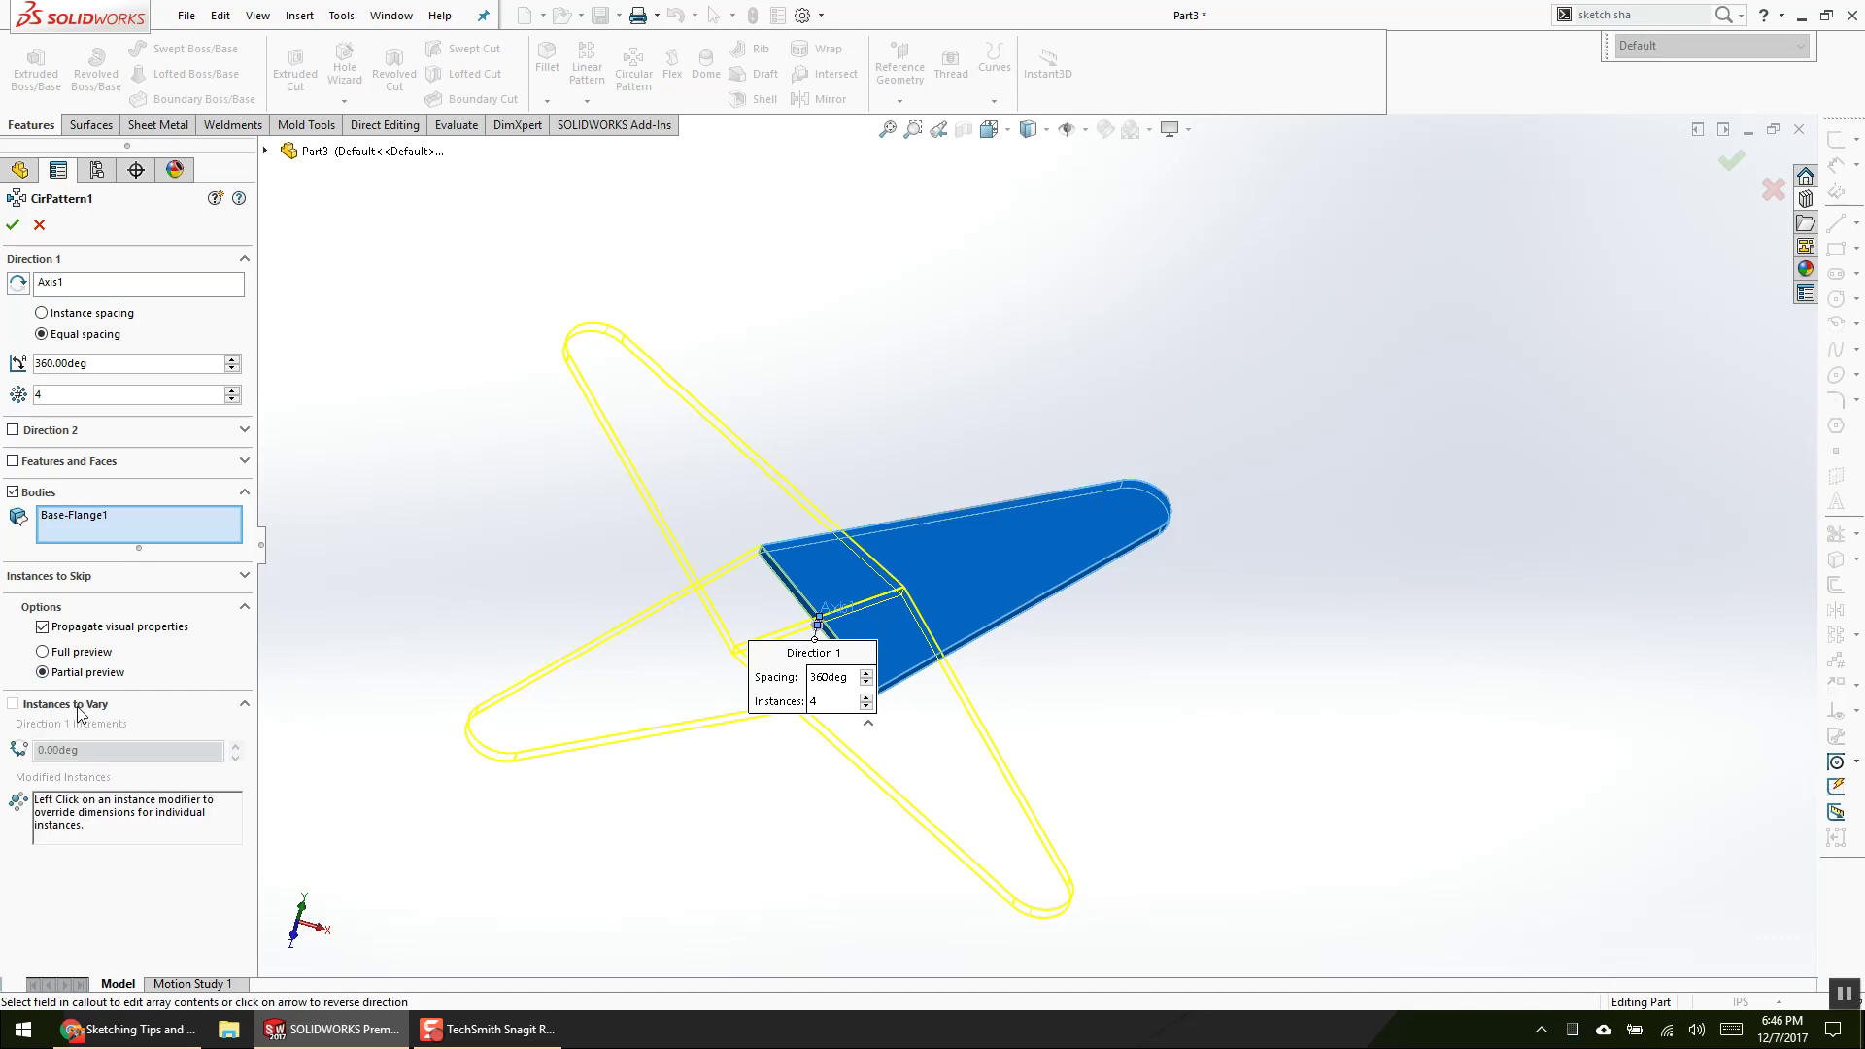
pyautogui.click(80, 709)
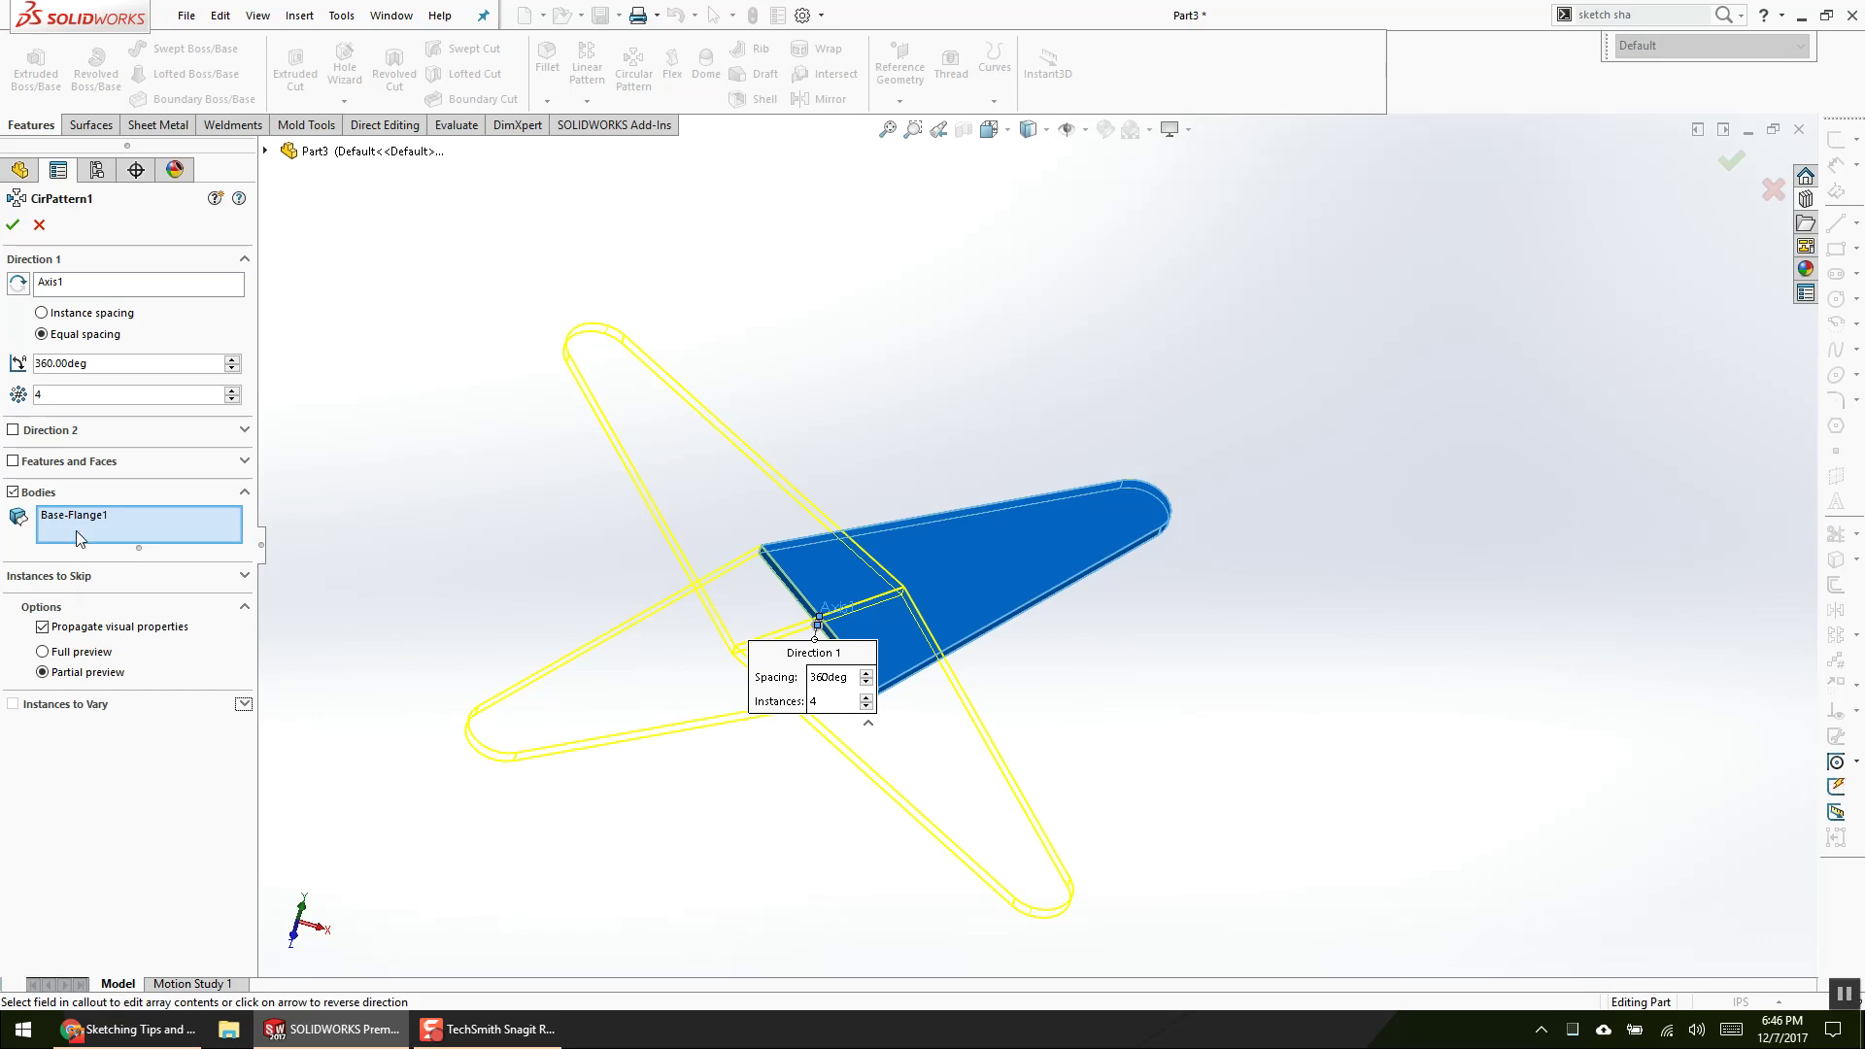
pyautogui.click(11, 225)
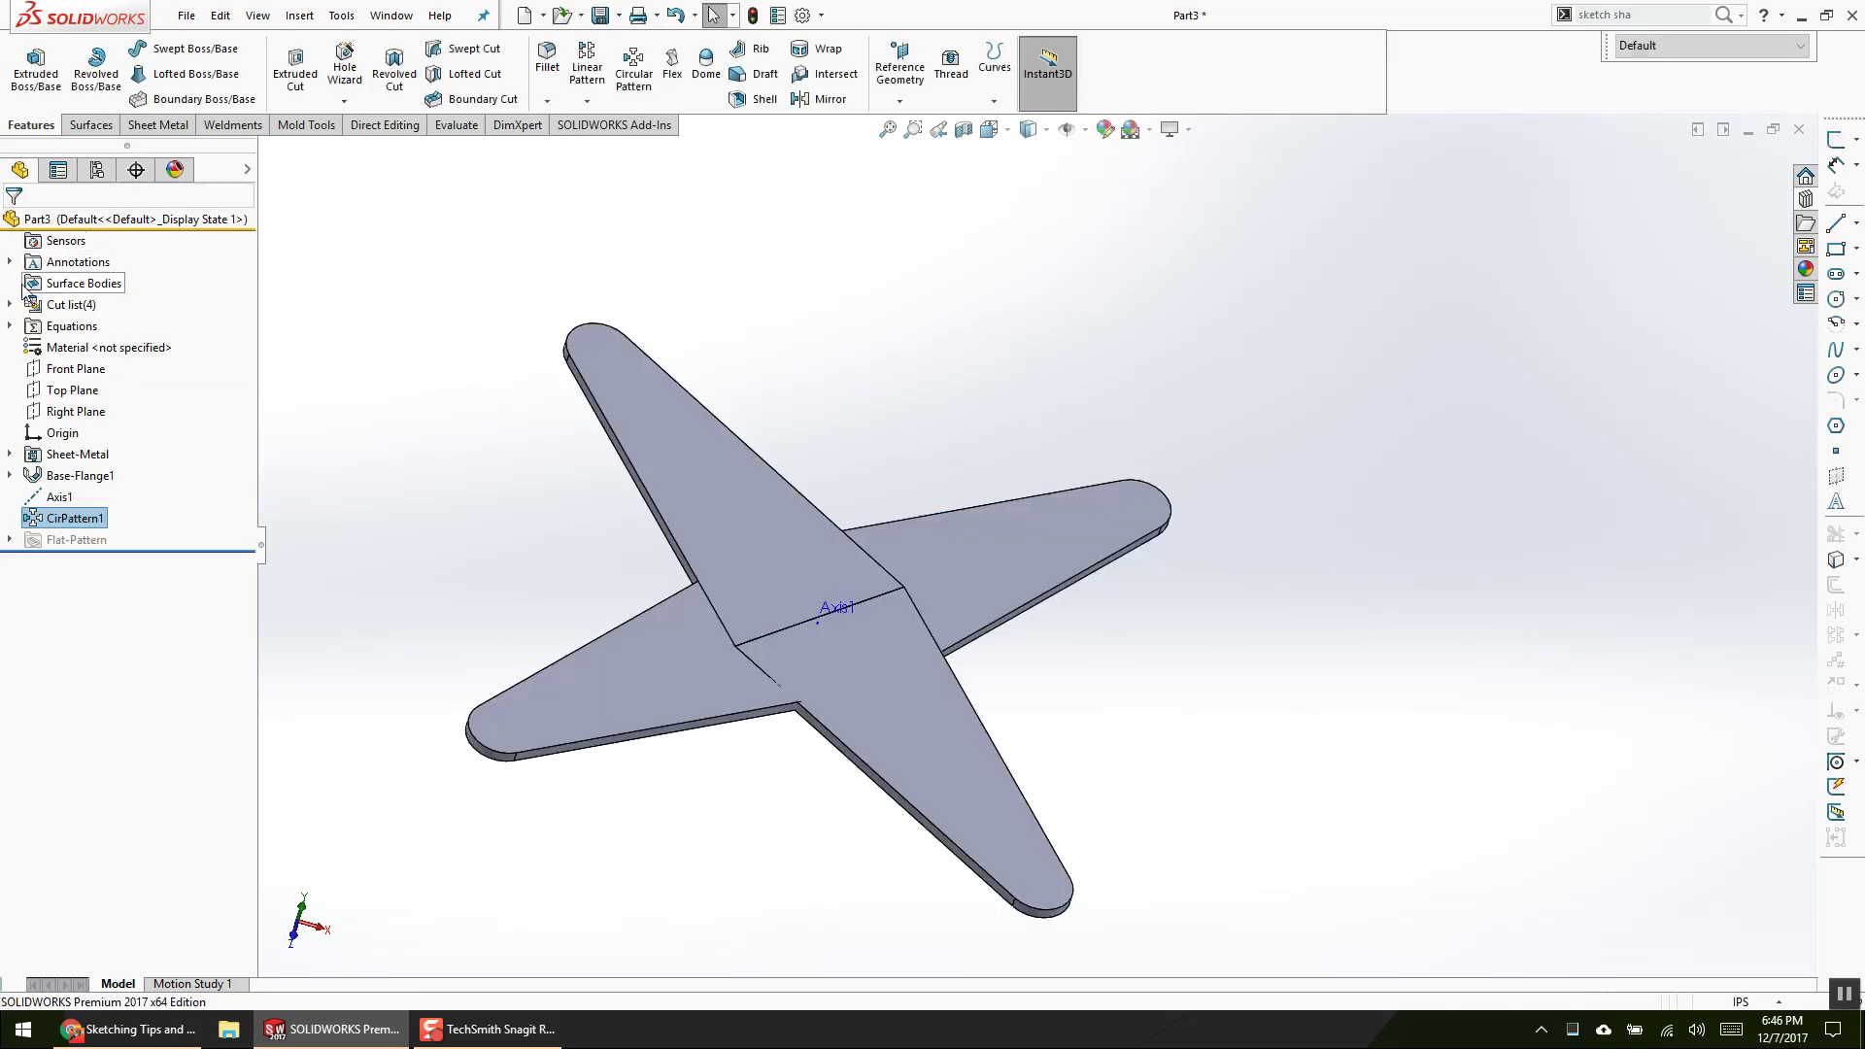
# Step: Combine the base flange body and the three patterned bodies from the cut list into one solid body
pyautogui.click(9, 305)
pyautogui.click(33, 326)
pyautogui.click(124, 346)
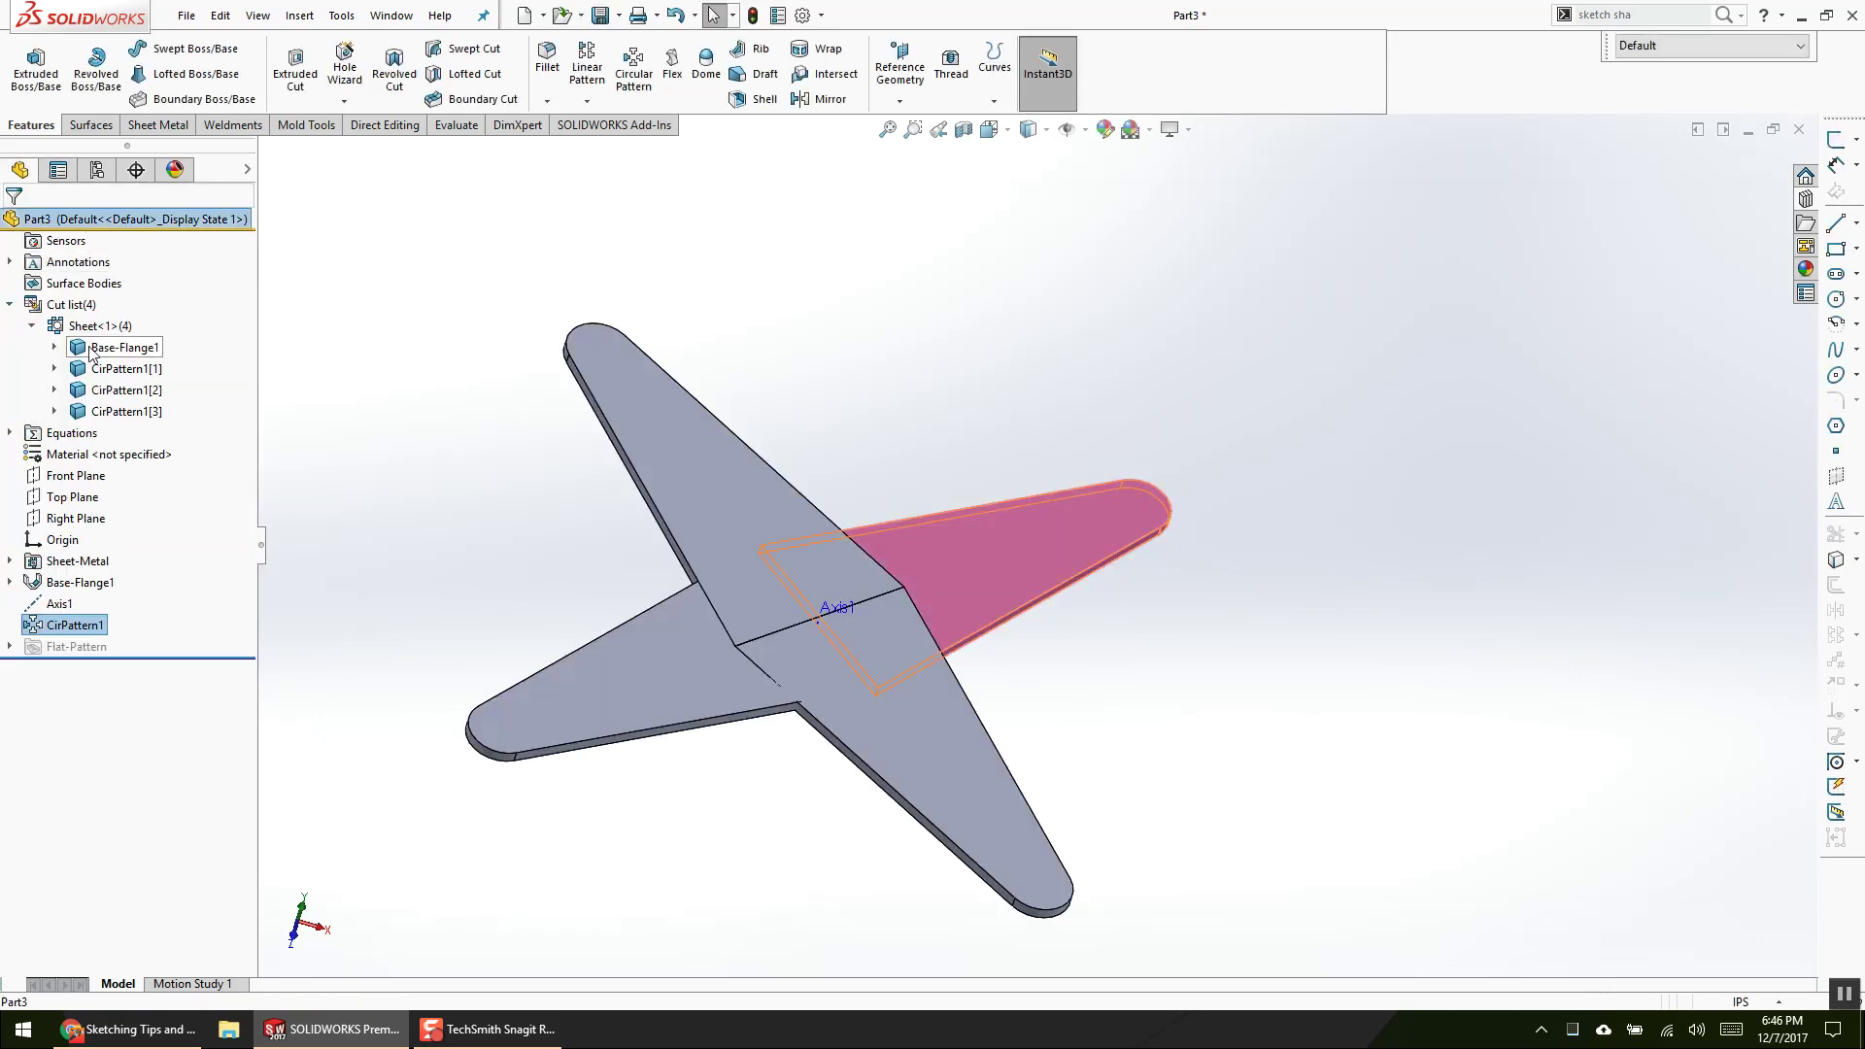
pyautogui.keyDown('shift'); pyautogui.click(126, 411); pyautogui.keyUp('shift')
pyautogui.rightClick(126, 411)
pyautogui.click(194, 568)
pyautogui.click(12, 224)
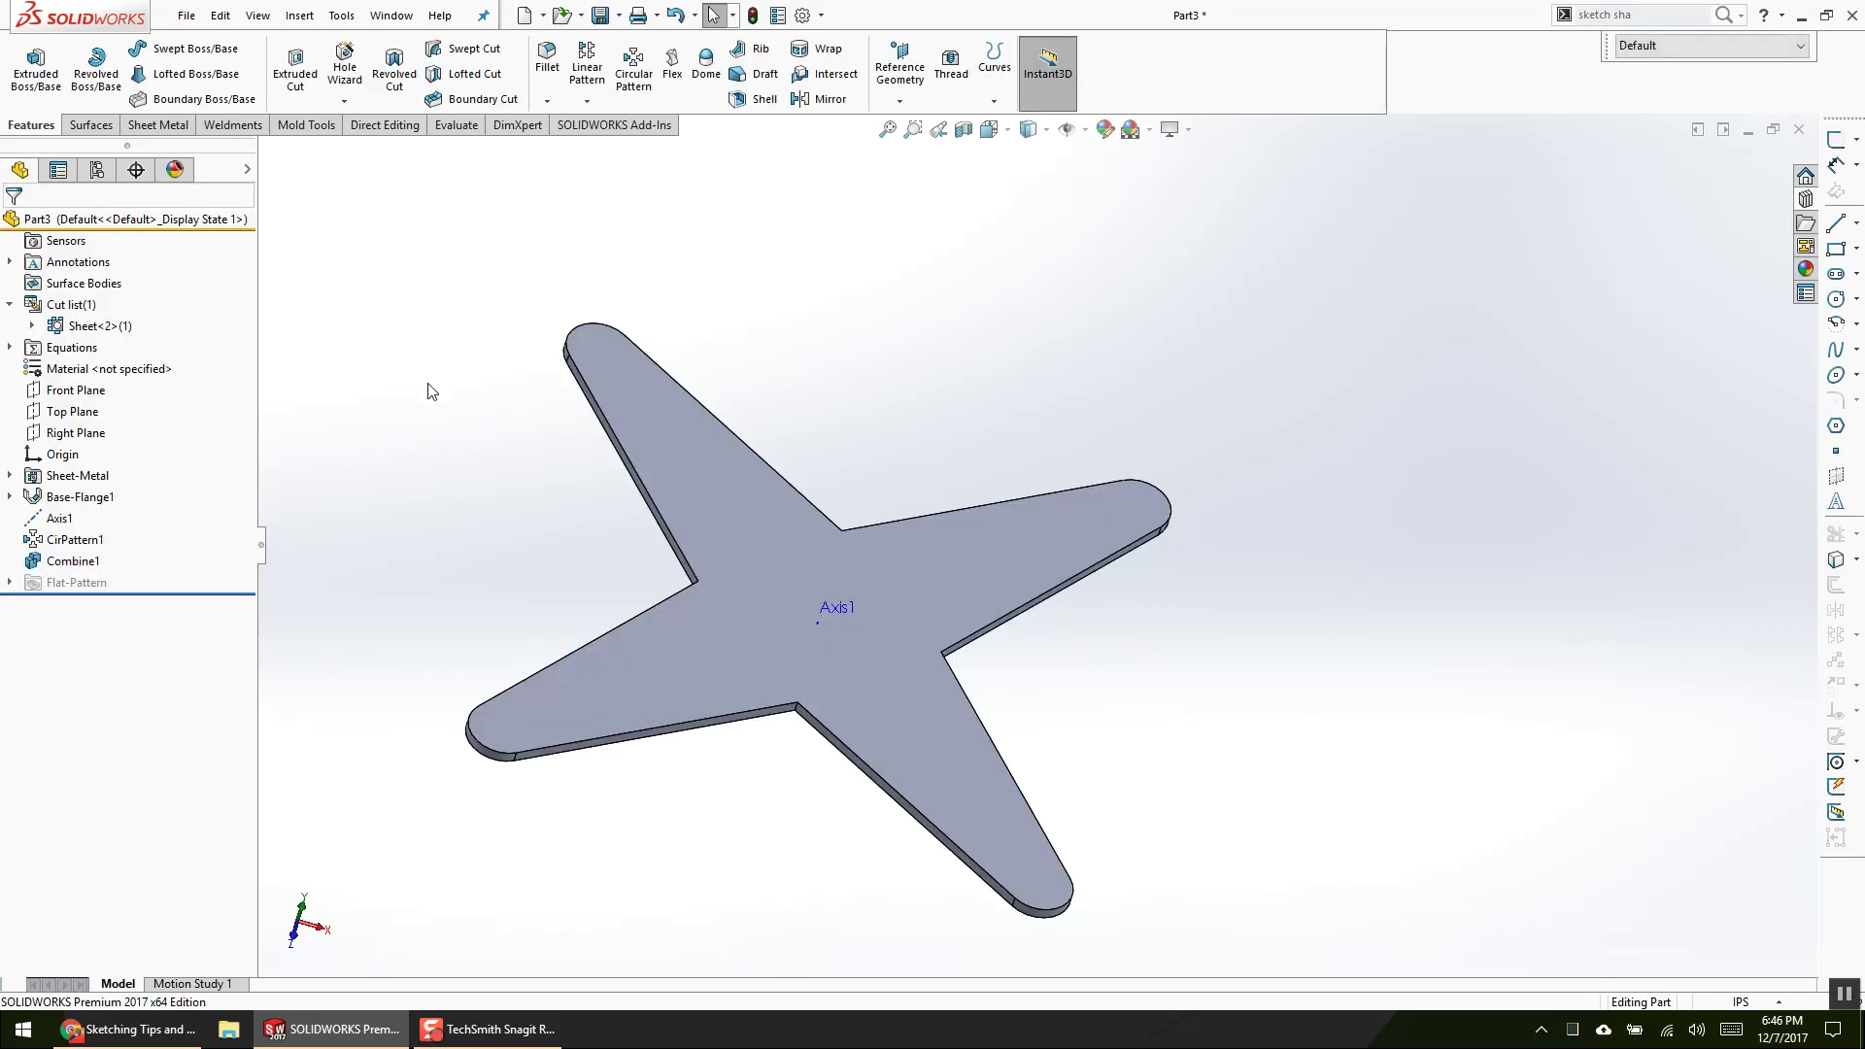
pyautogui.moveTo(737, 655); pyautogui.dragTo(803, 820, button='middle')
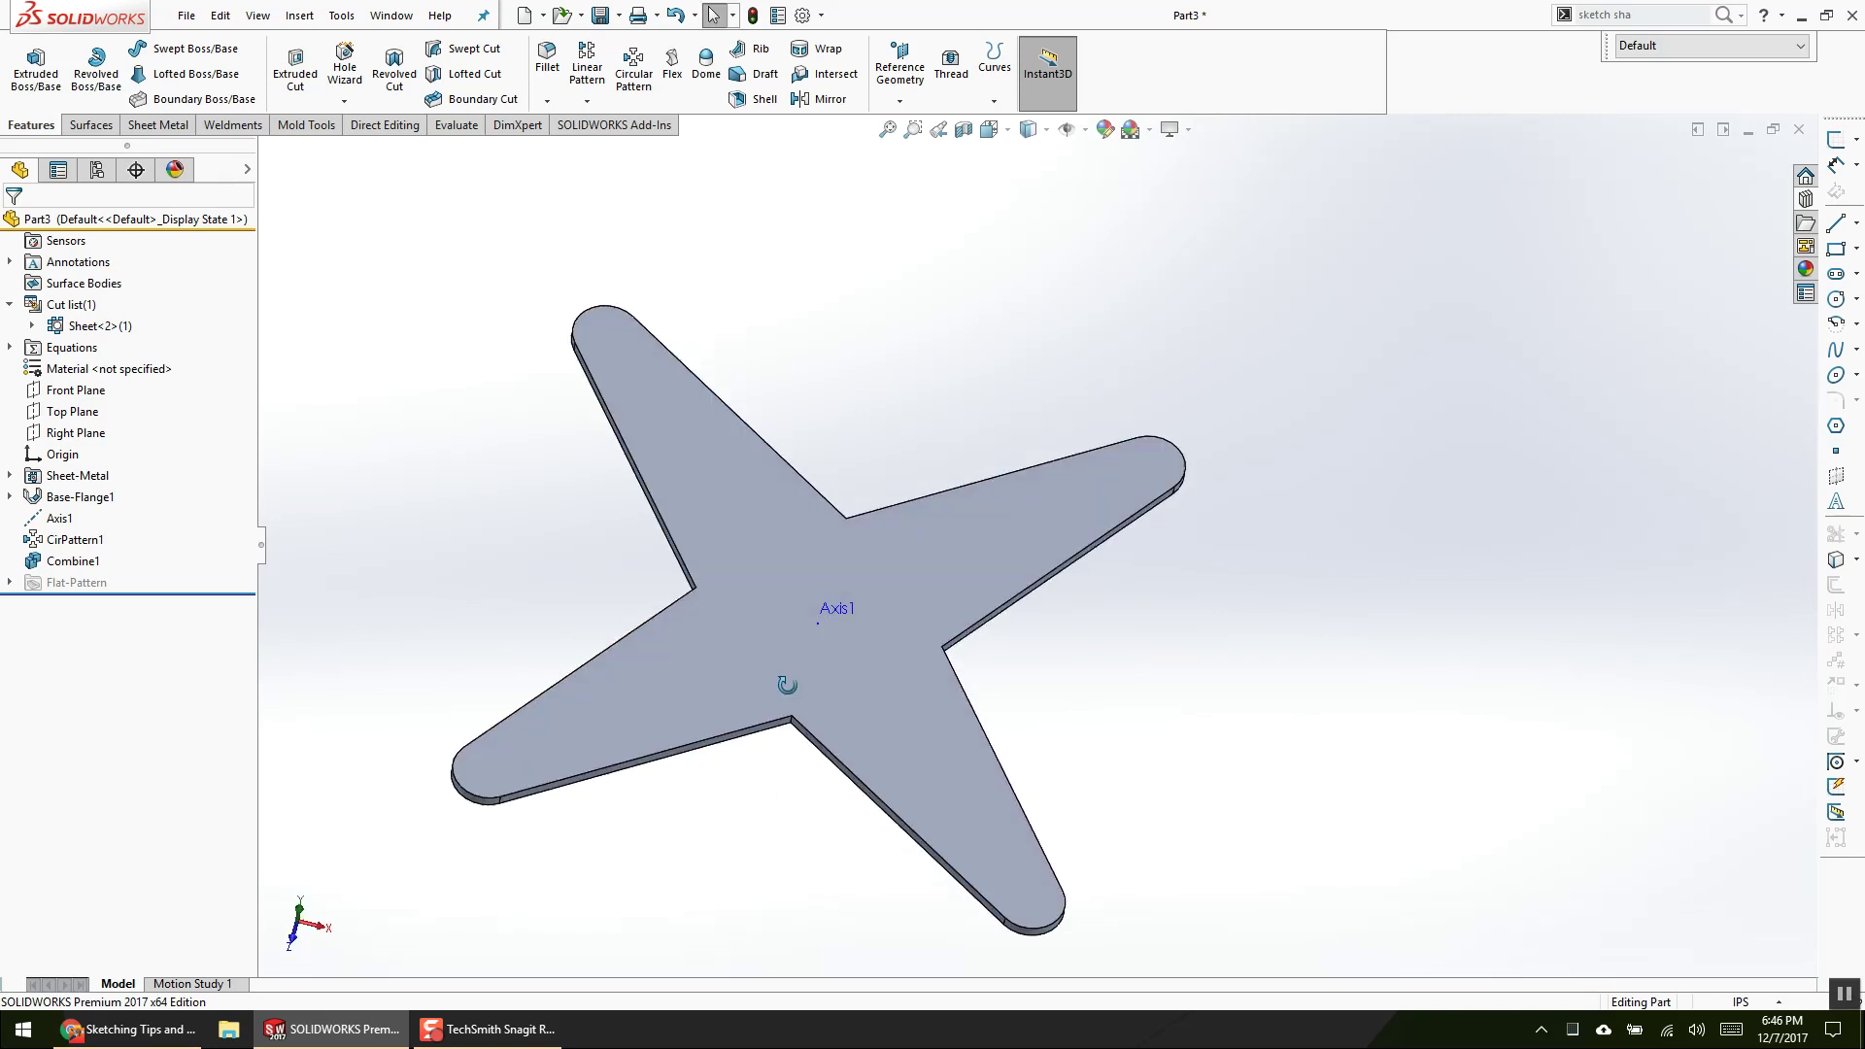
pyautogui.scroll(-5, 814, 750)
pyautogui.scroll(-4, 814, 750)
pyautogui.press('f')
pyautogui.press('Escape')
# Step: Start a Hole Wizard hole on the plate's upper face as a 3/8 ANSI Inch screw clearance, normal fit, through all
pyautogui.scroll(5, 946, 570)
pyautogui.click(946, 569)
pyautogui.press('h')
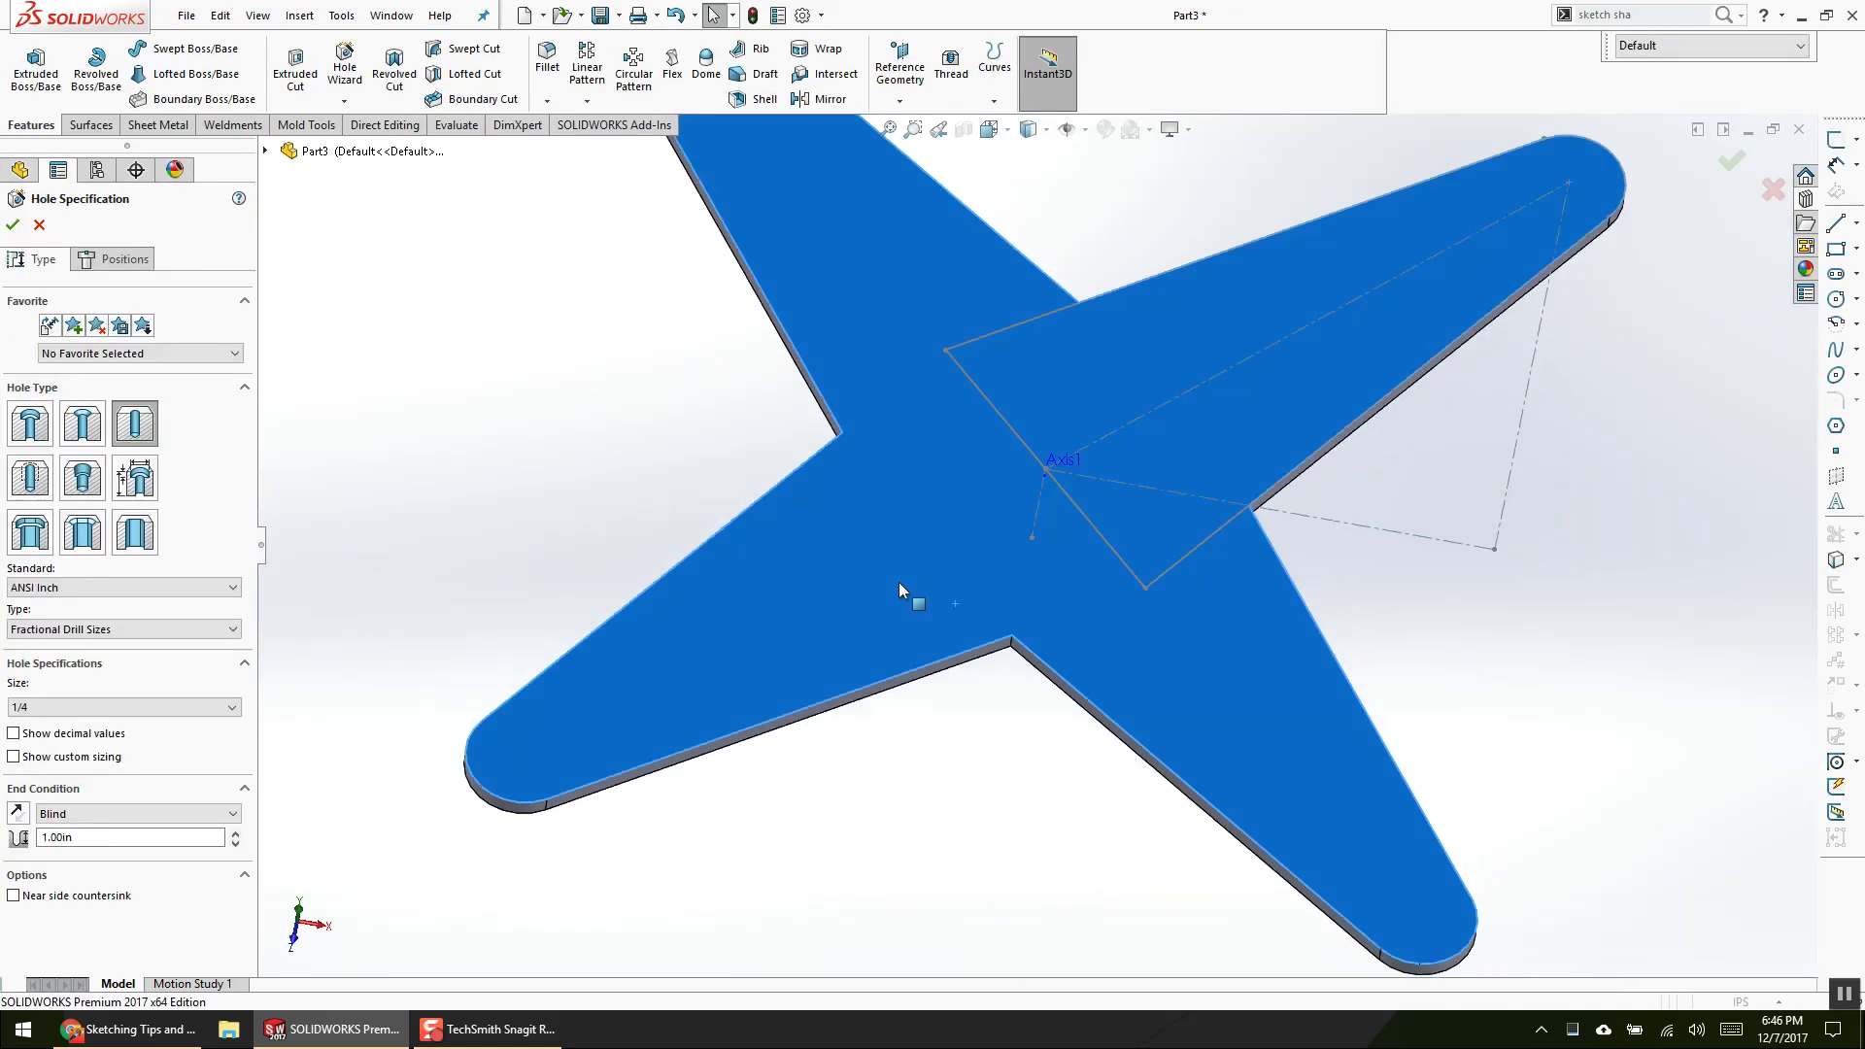
pyautogui.click(163, 629)
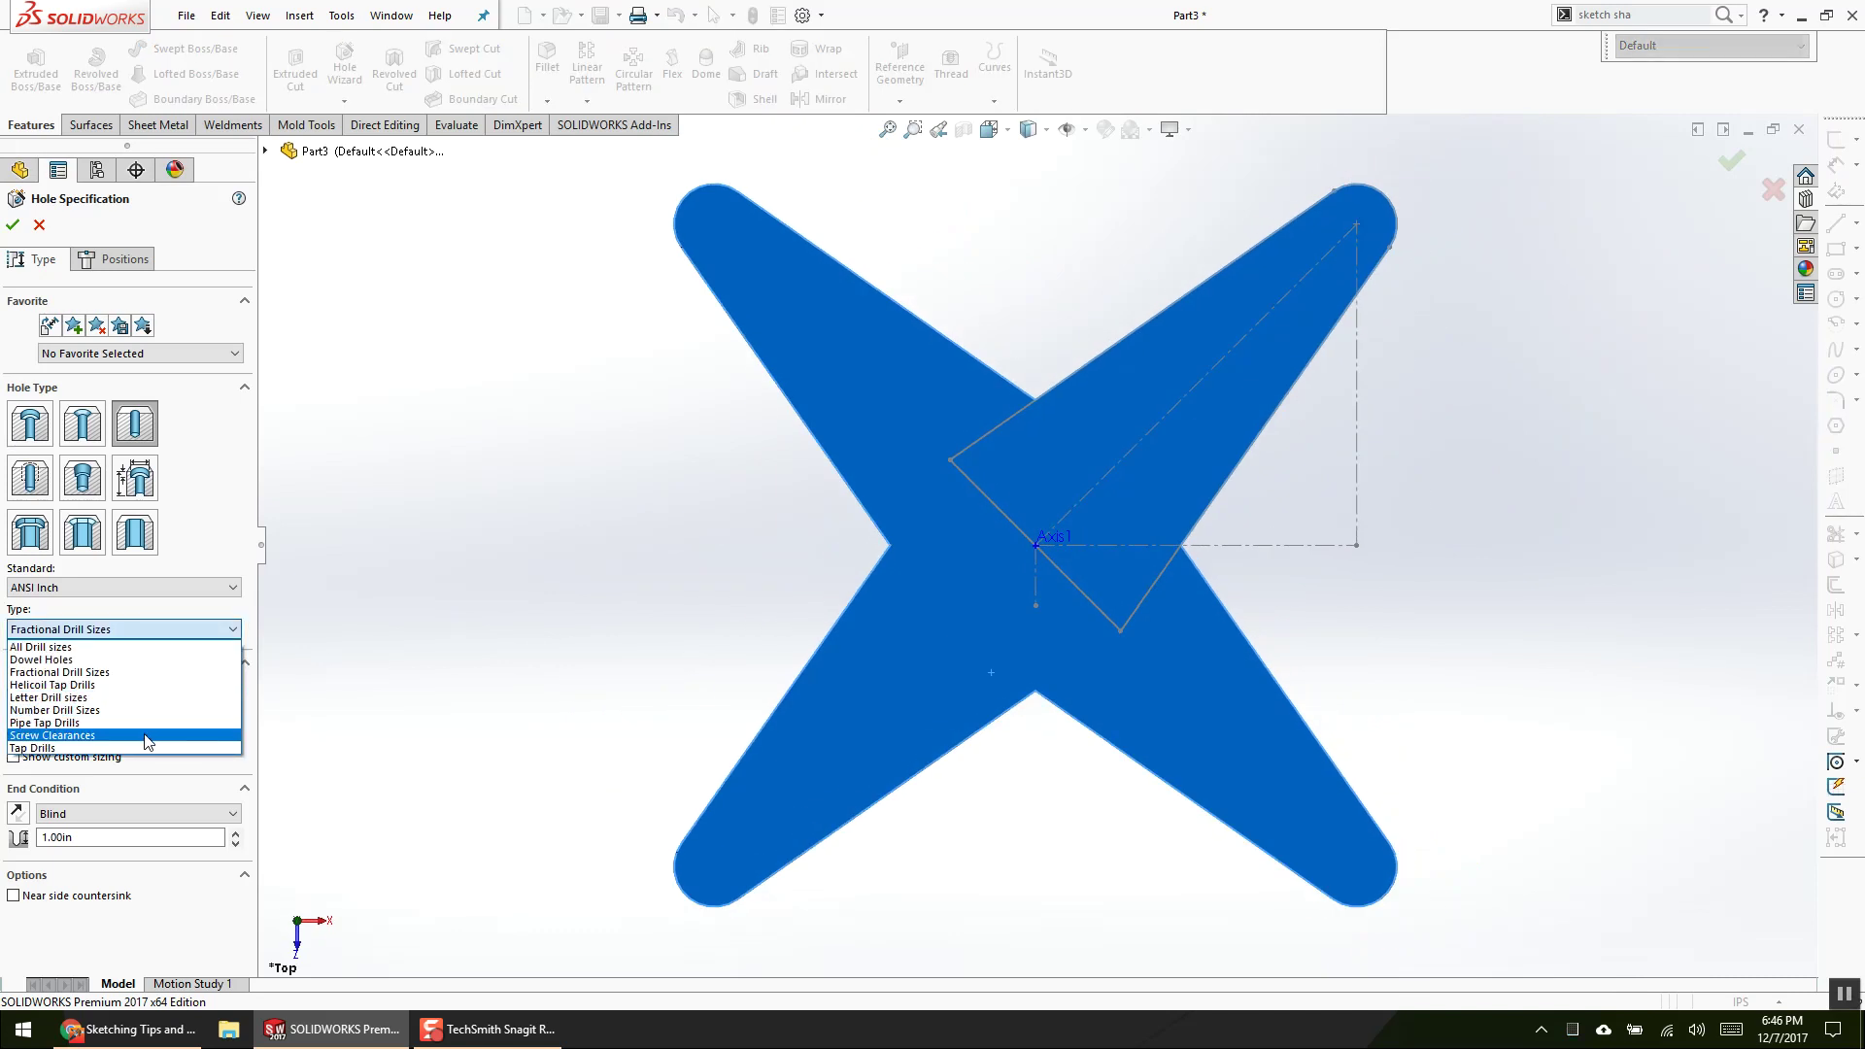
pyautogui.click(145, 736)
pyautogui.click(134, 707)
pyautogui.click(103, 758)
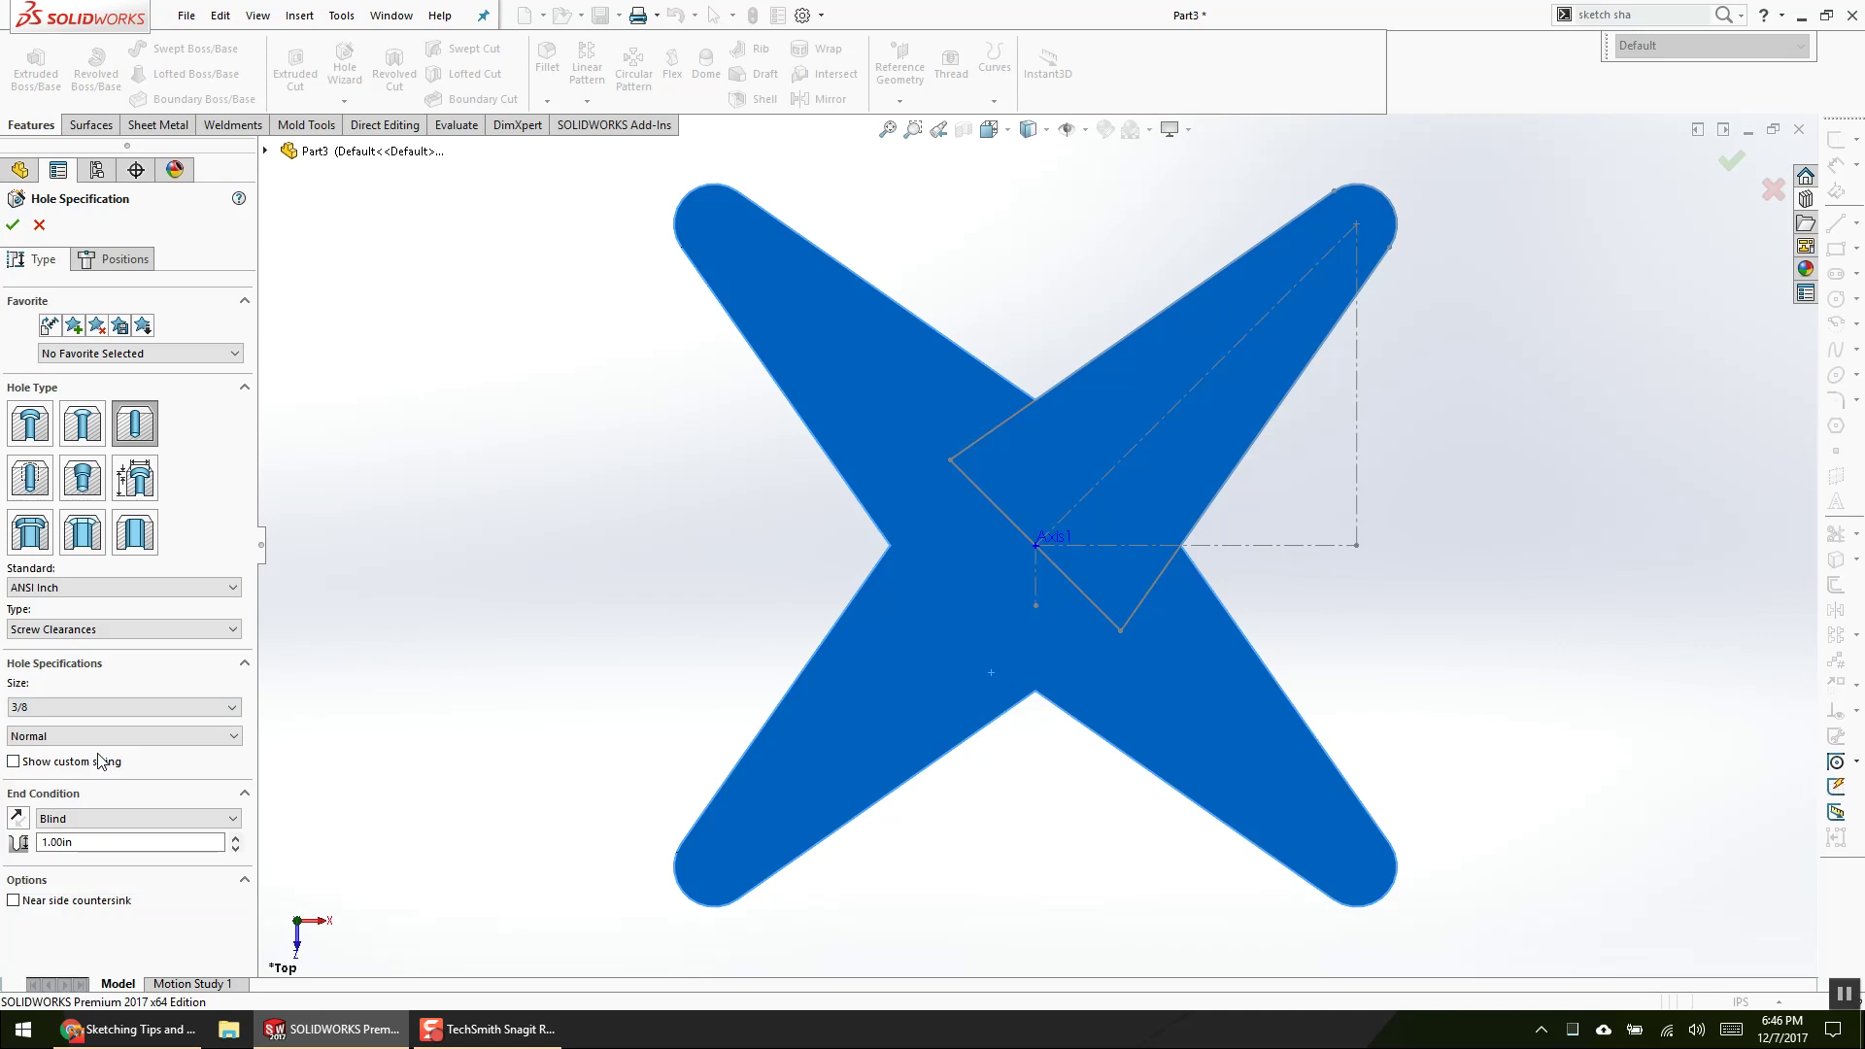
pyautogui.click(103, 818)
pyautogui.click(97, 849)
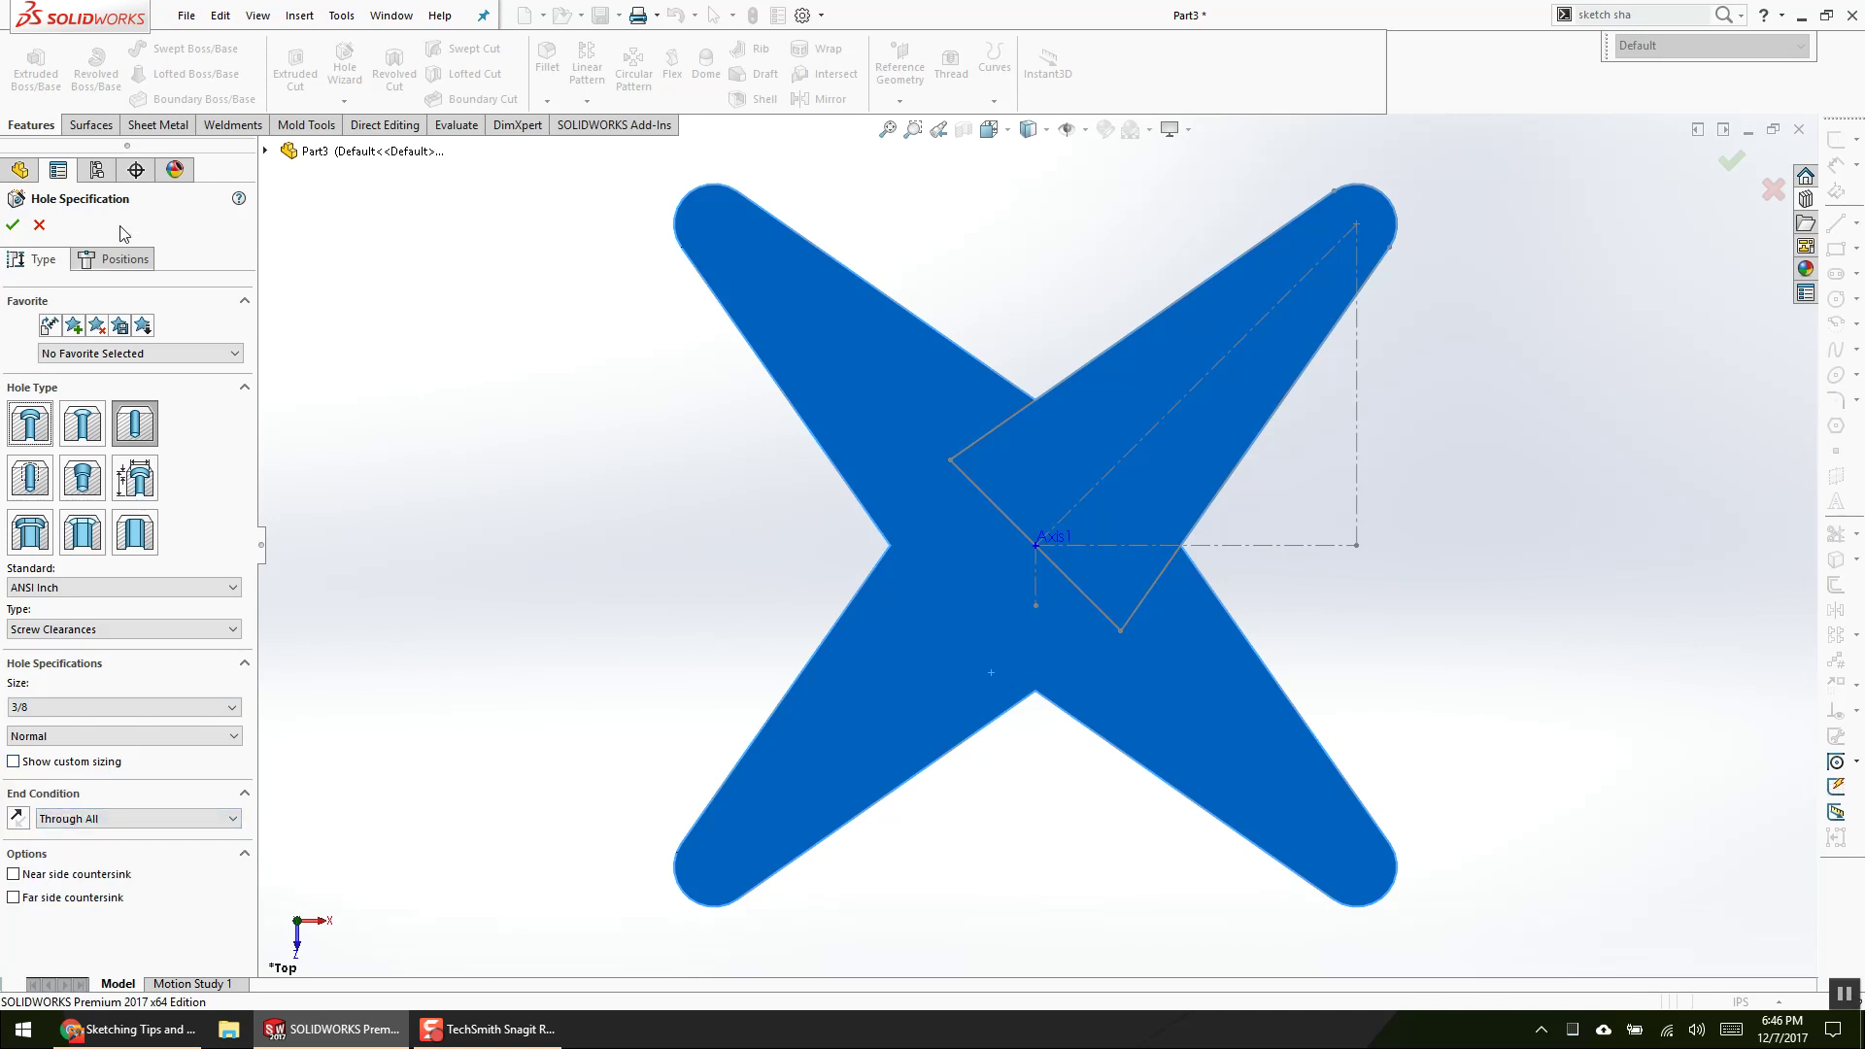
# Step: Place the clearance holes at the arc centers of the plate's four rounded arm ends
pyautogui.click(124, 258)
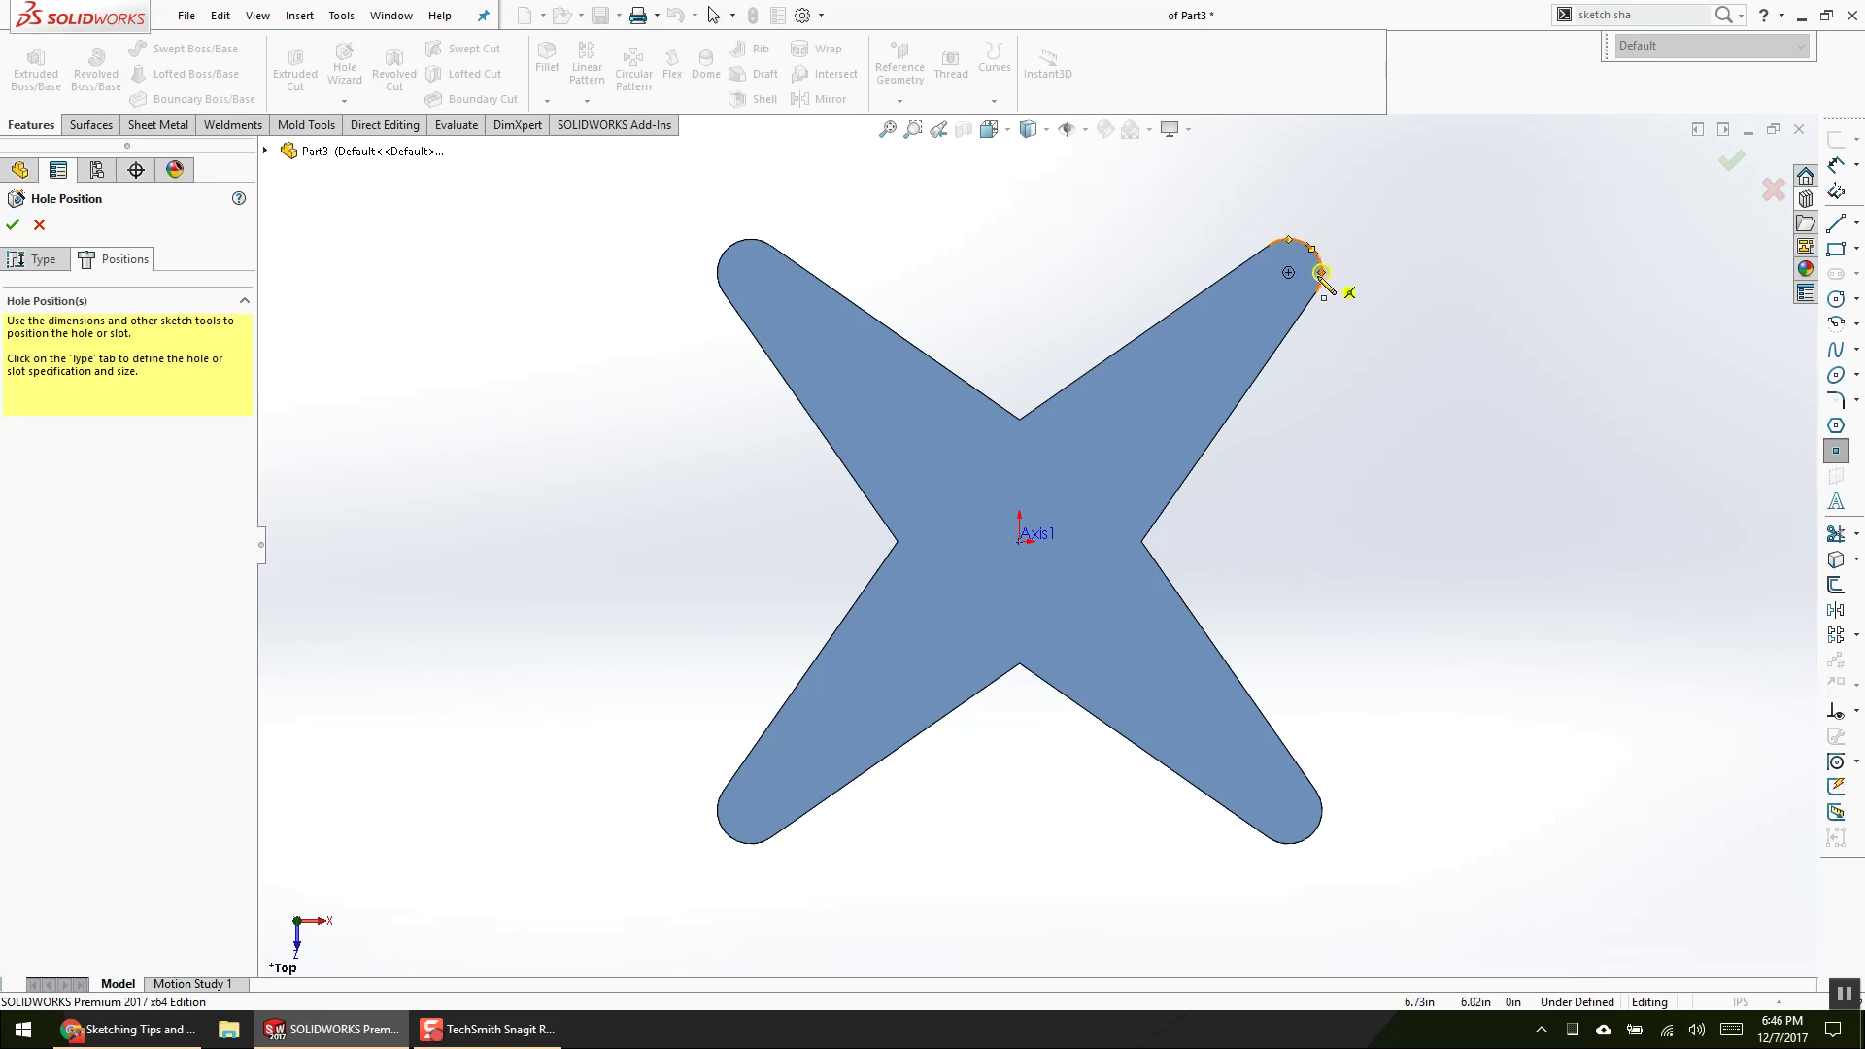
pyautogui.click(1288, 273)
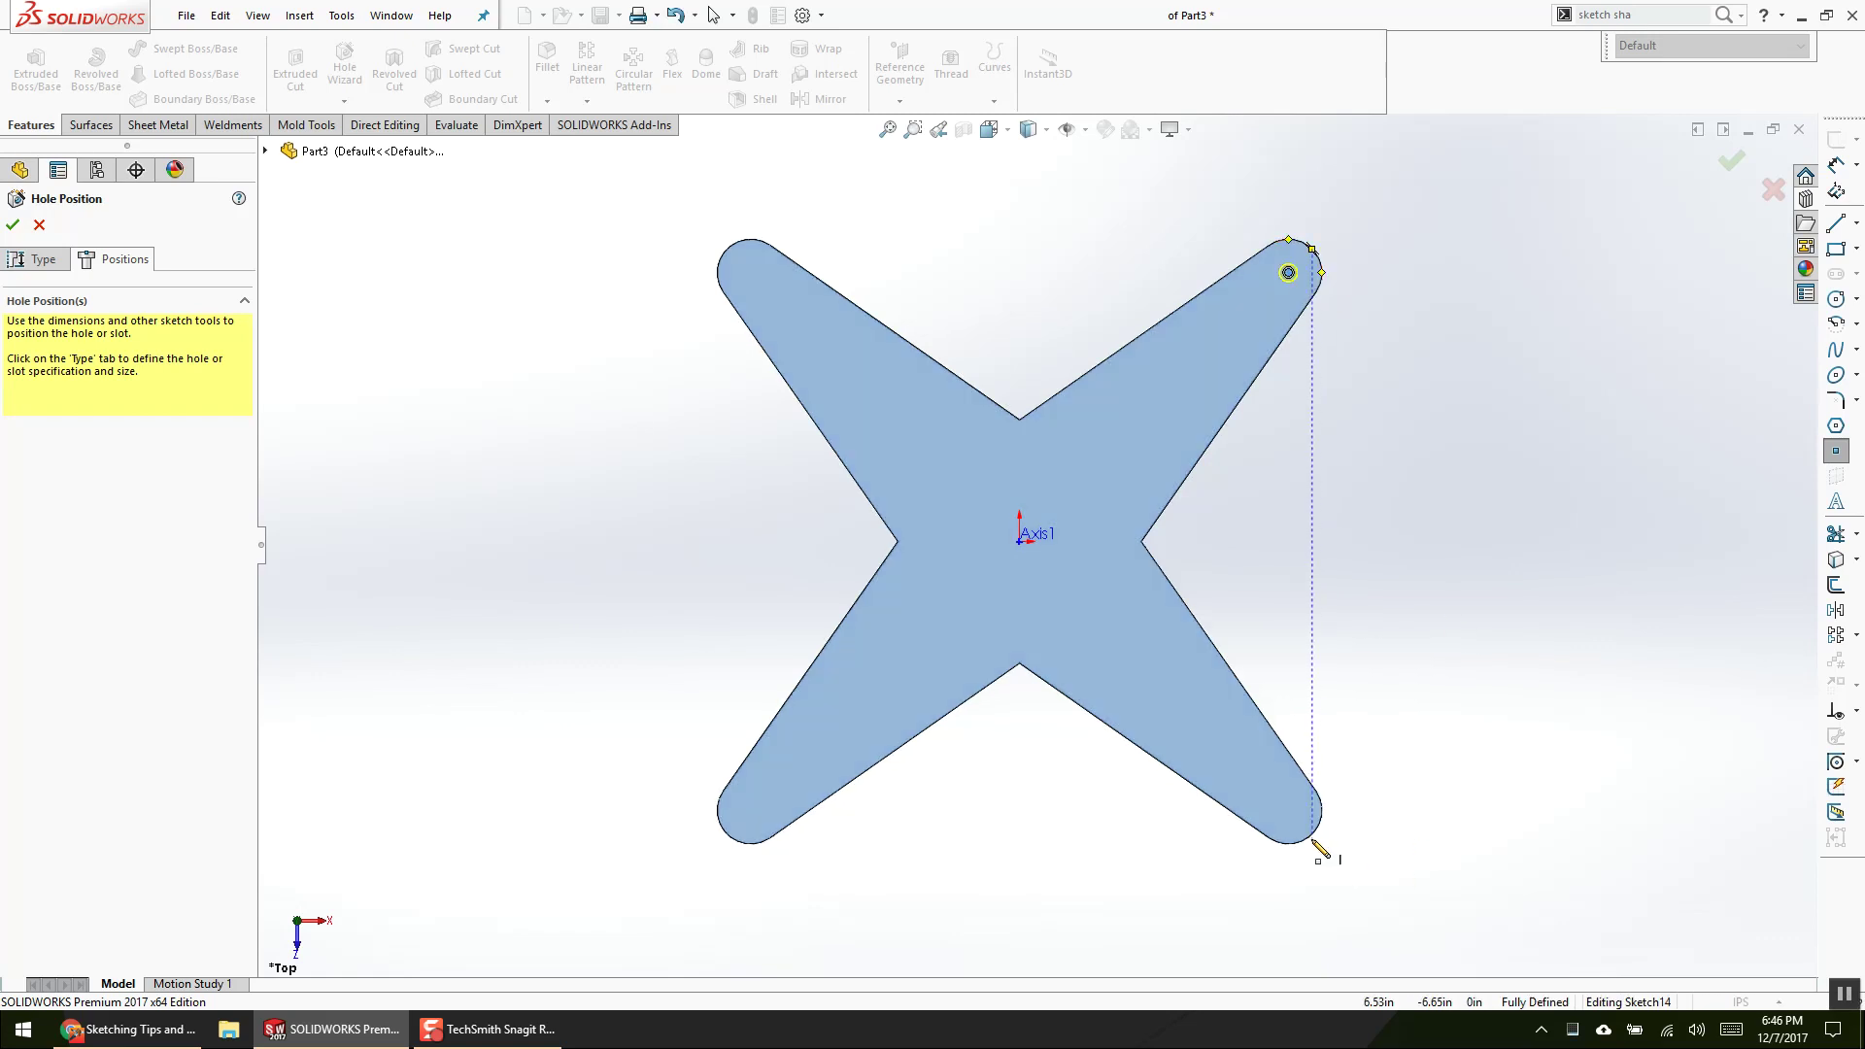
pyautogui.click(1289, 812)
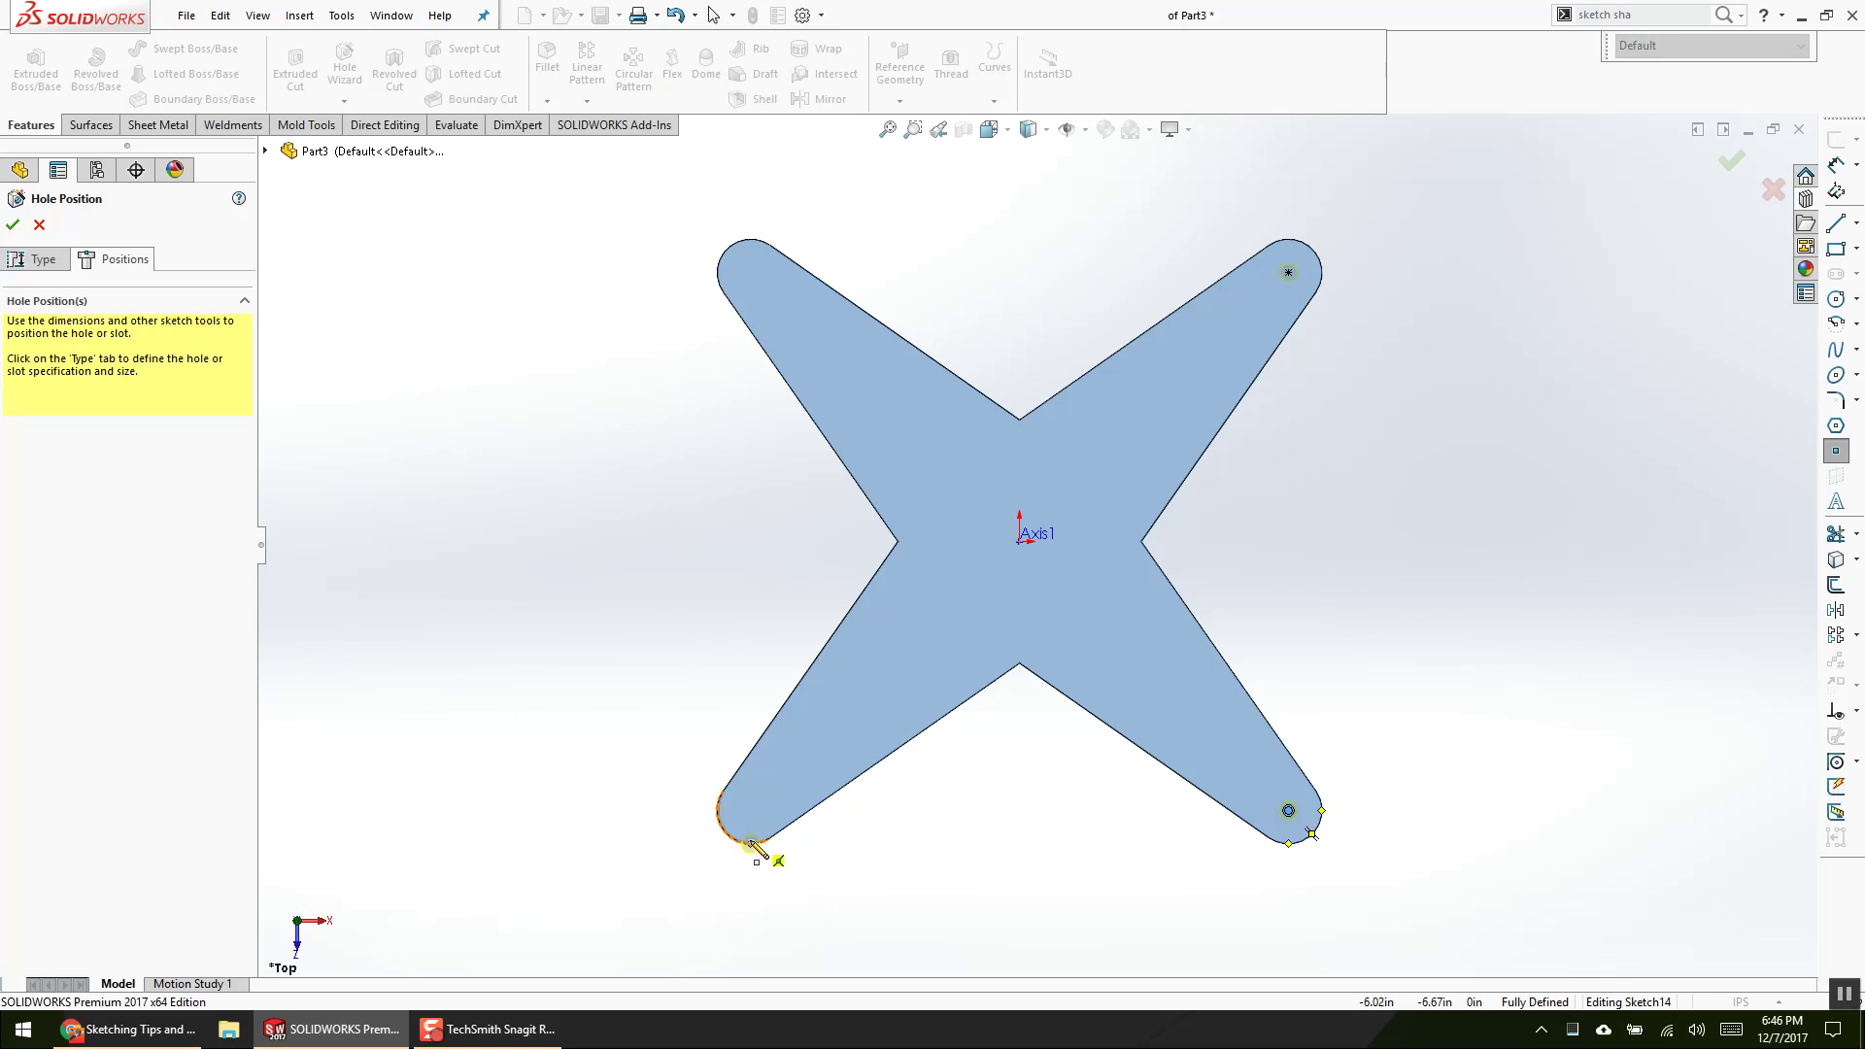
pyautogui.click(751, 809)
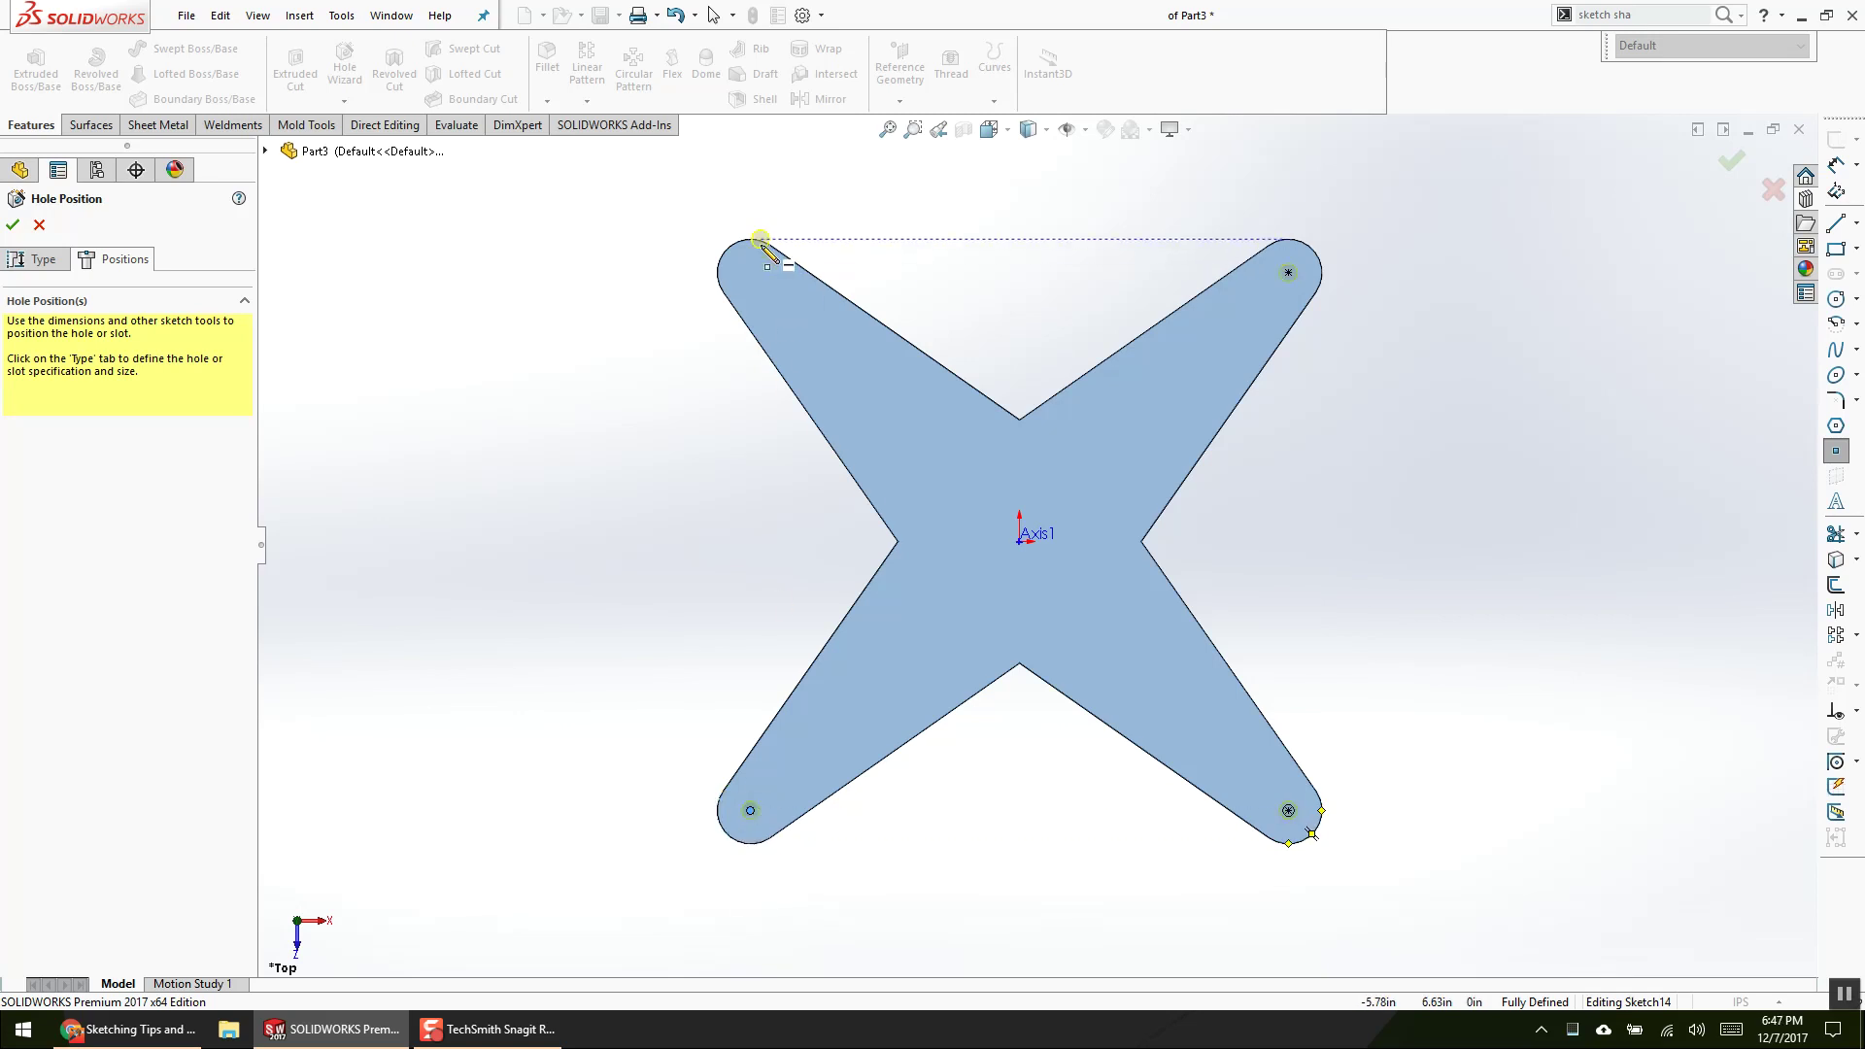
pyautogui.click(750, 272)
pyautogui.click(1731, 161)
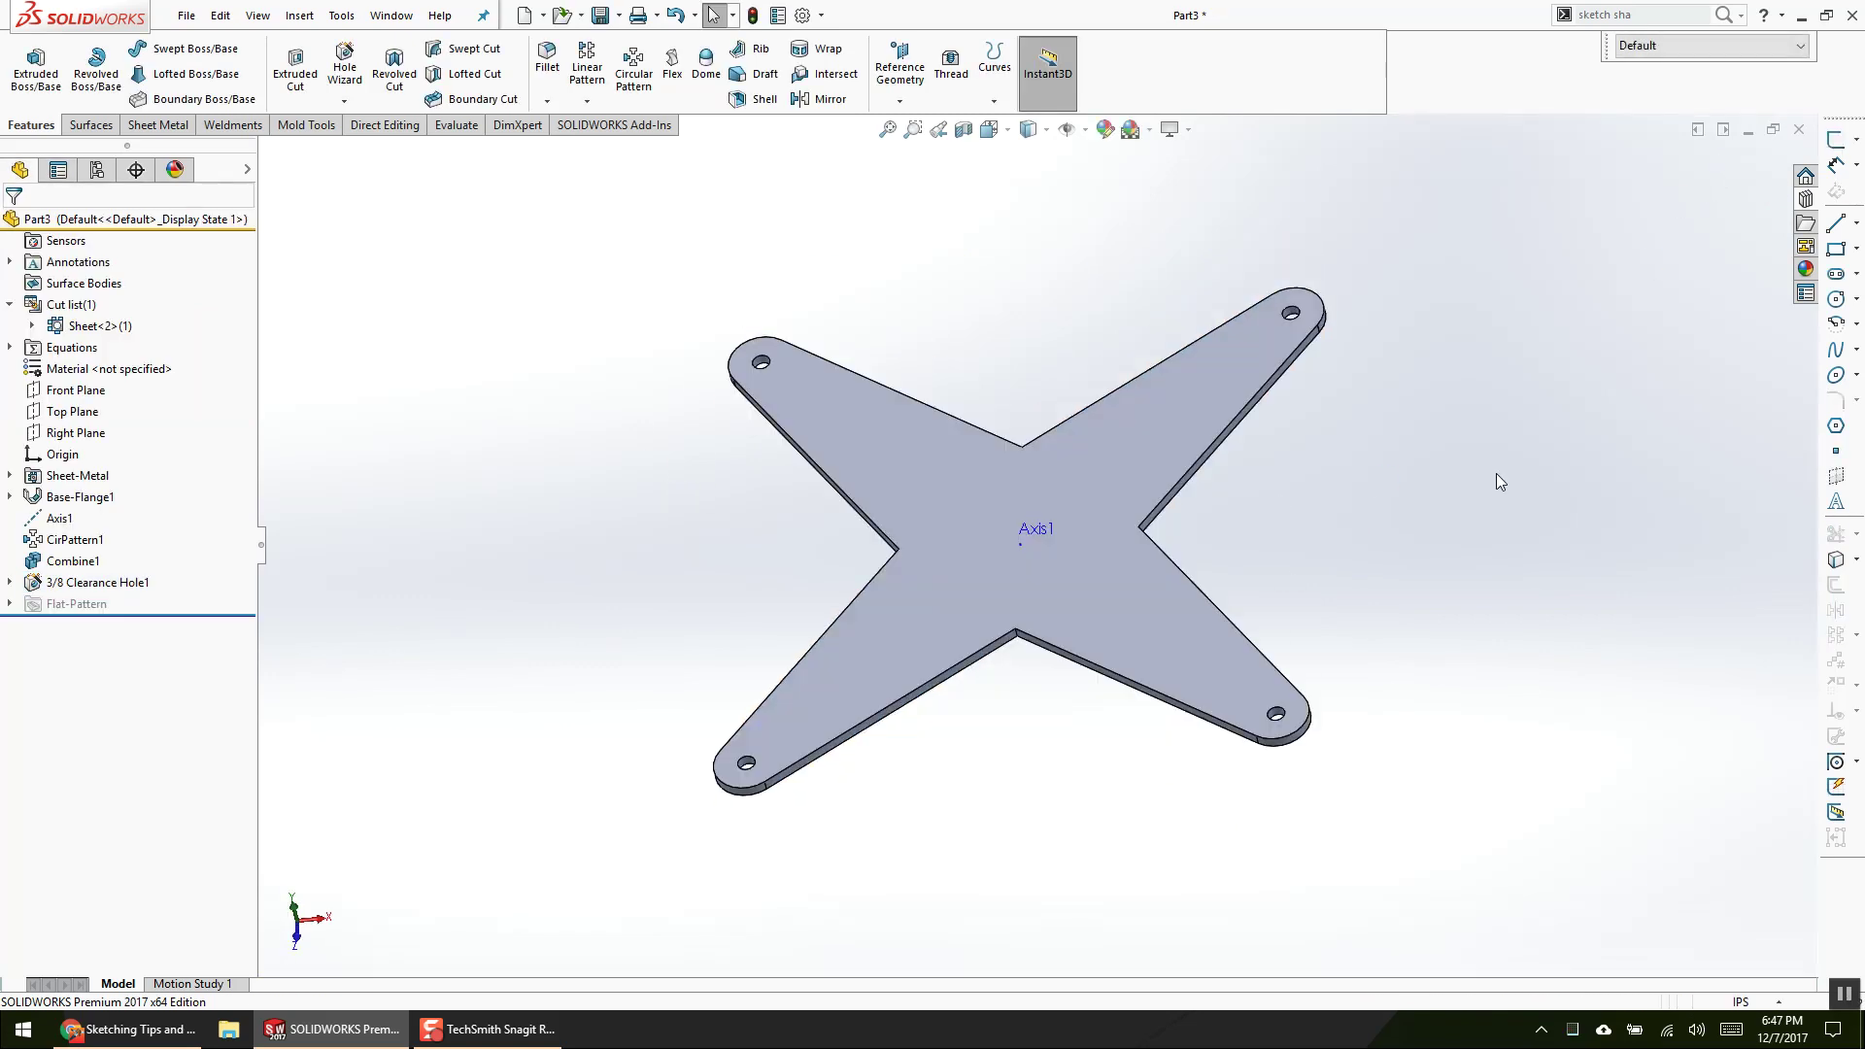
# Step: Show the base flange's sketch dimensions on the plate
pyautogui.click(109, 497)
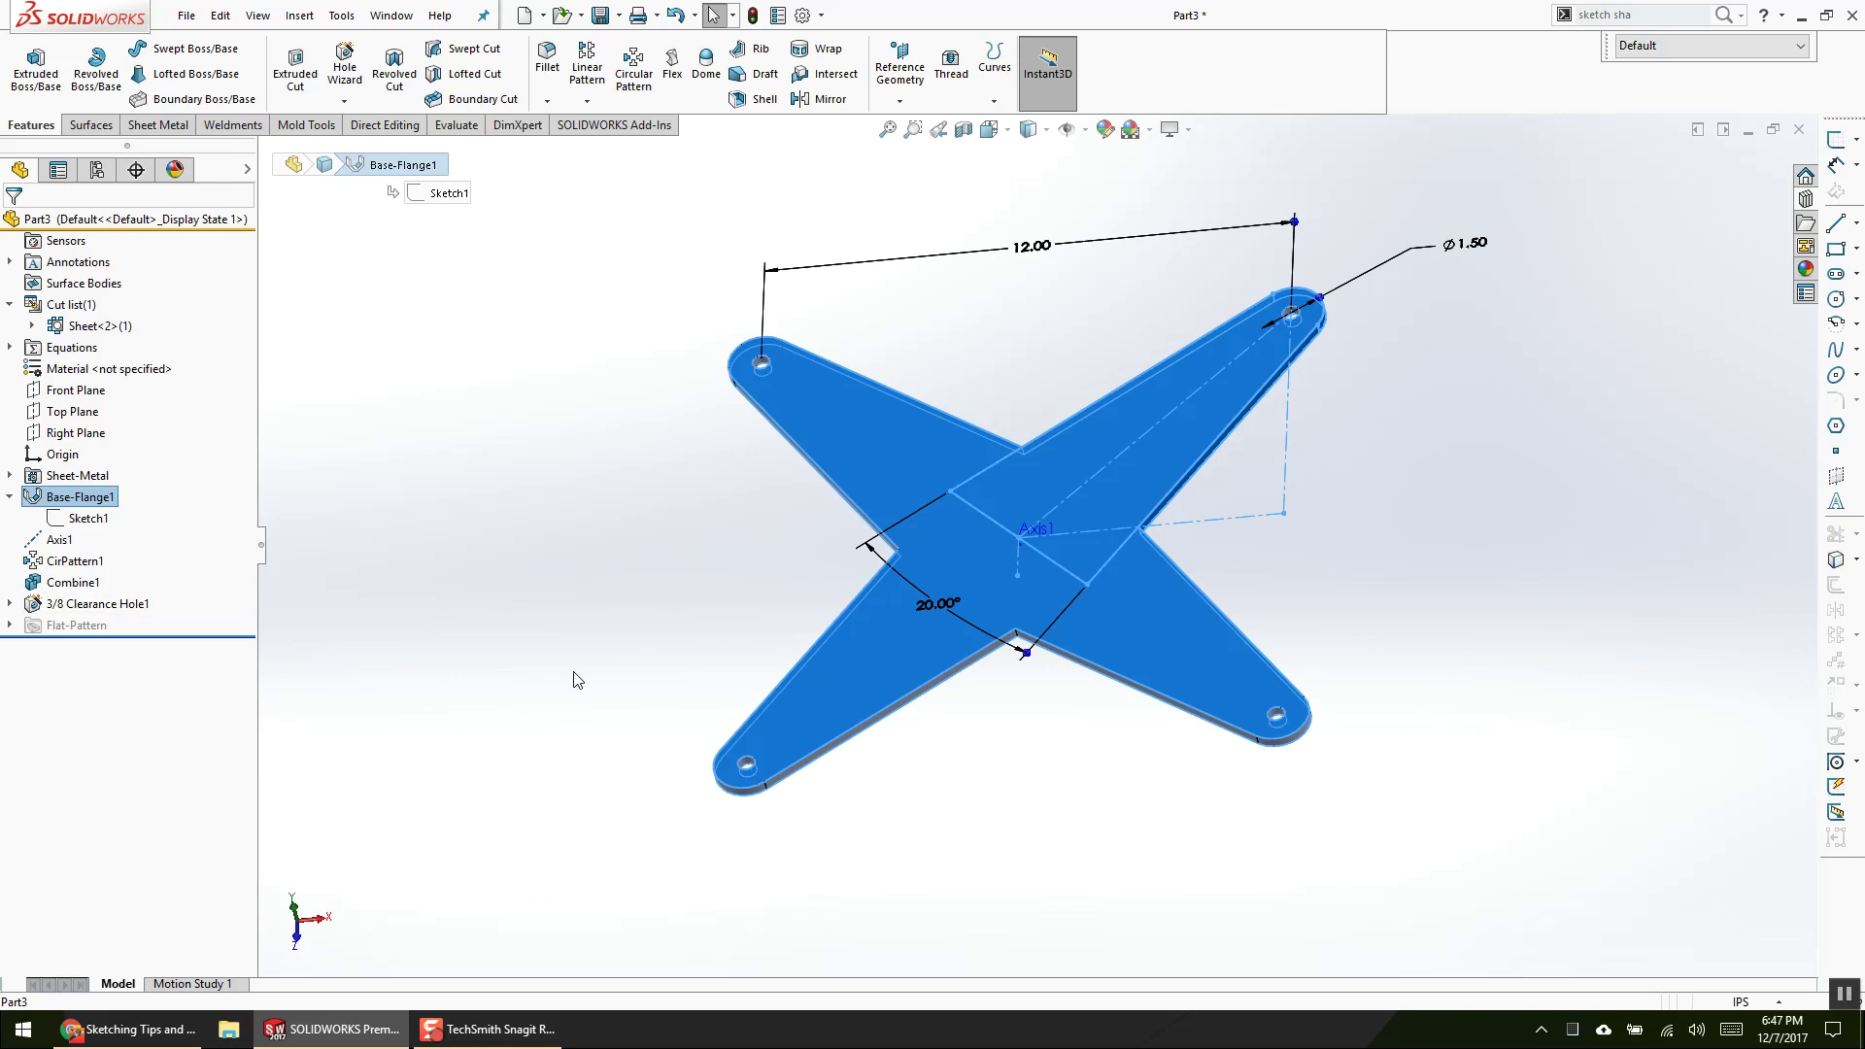
pyautogui.click(540, 684)
# Step: Fillet the four inner corner edges between the plate's arms with a 2 in radius
pyautogui.scroll(-5, 1053, 744)
pyautogui.moveTo(1052, 681); pyautogui.dragTo(1035, 586, button='middle')
pyautogui.press('f')
pyautogui.click(861, 424)
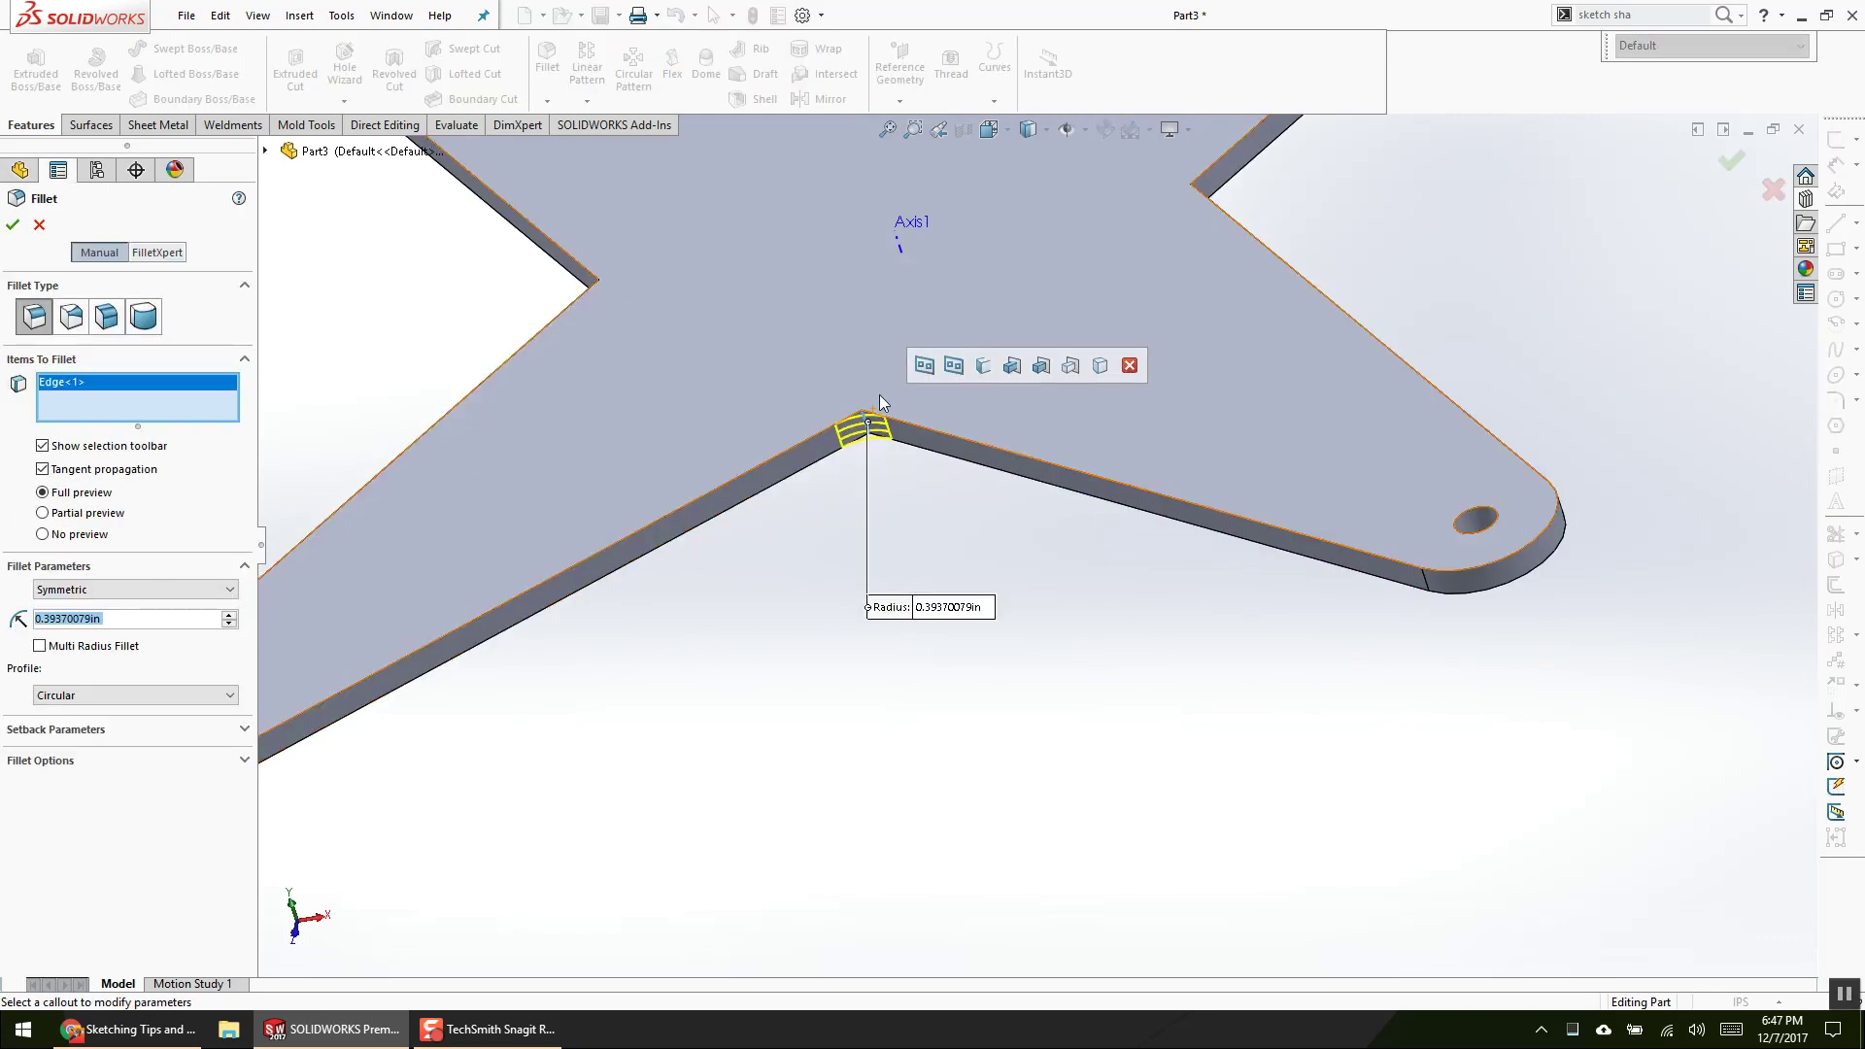
pyautogui.click(983, 375)
pyautogui.scroll(6, 929, 503)
pyautogui.scroll(-1, 1005, 444)
pyautogui.moveTo(533, 546); pyautogui.dragTo(537, 610, button='middle')
pyautogui.doubleClick(176, 641)
pyautogui.write('2')
pyautogui.press('Return')
pyautogui.press('Return')
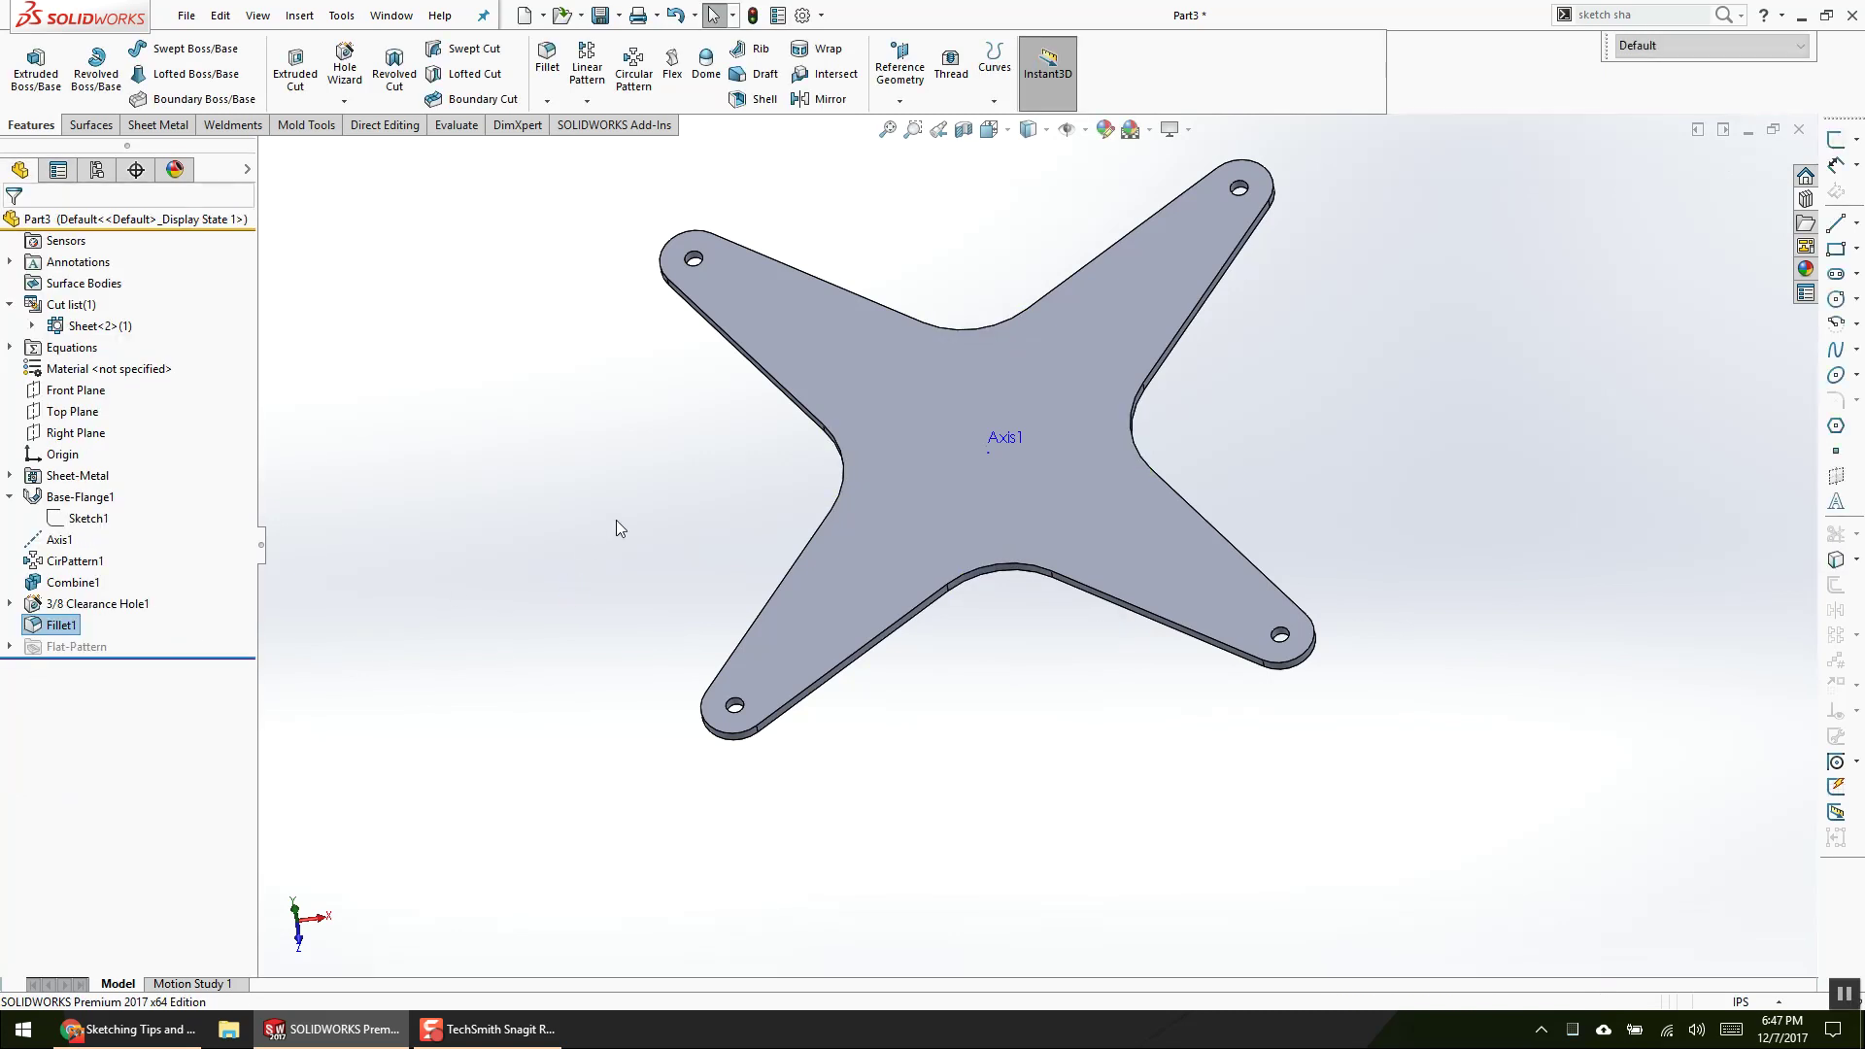
# Step: Save the plate part on the Desktop as Table Leg Top
pyautogui.hotkey('ctrl', 's')
pyautogui.click(1349, 243)
pyautogui.click(371, 780)
pyautogui.write('Ta')
pyautogui.press('BackSpace')
pyautogui.press('BackSpace')
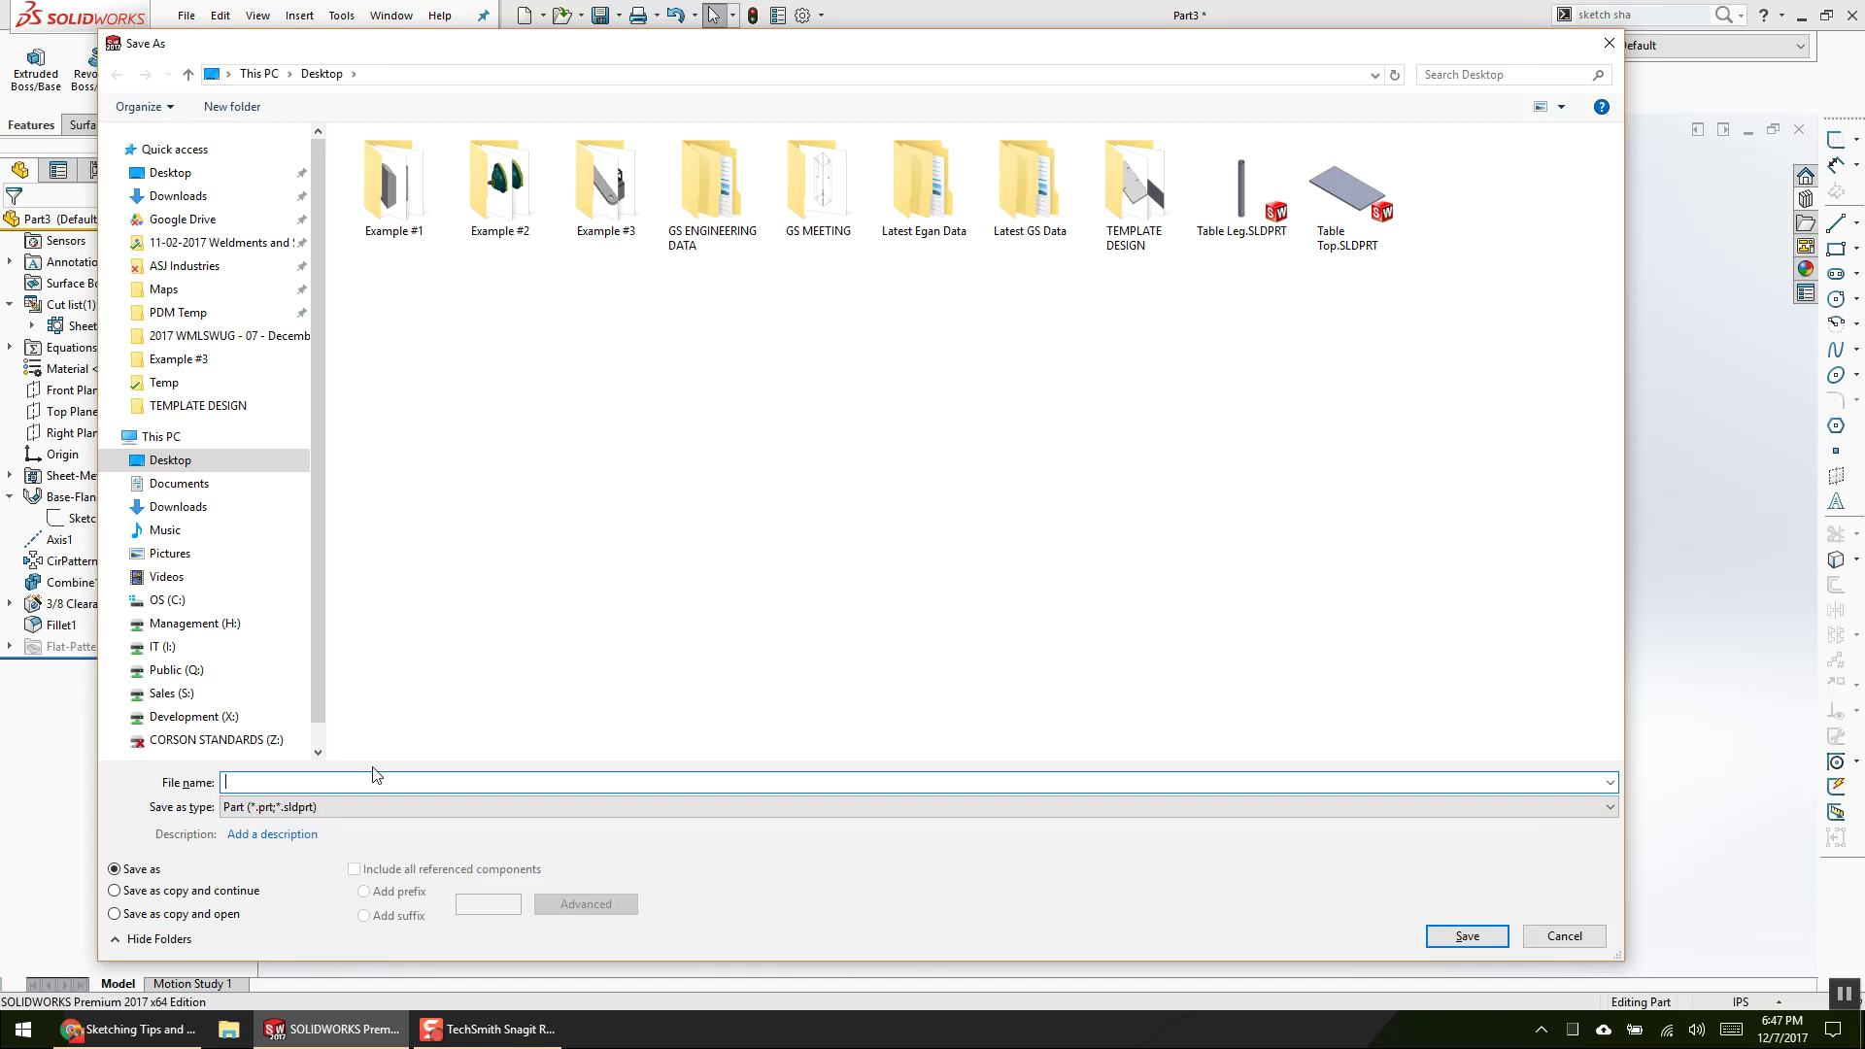
pyautogui.write('Table Leg Top')
pyautogui.press('Return')
# Step: Switch to the Table Leg part and make a new assembly from it, placing the leg at the origin
pyautogui.hotkey('ctrl', 'Tab')
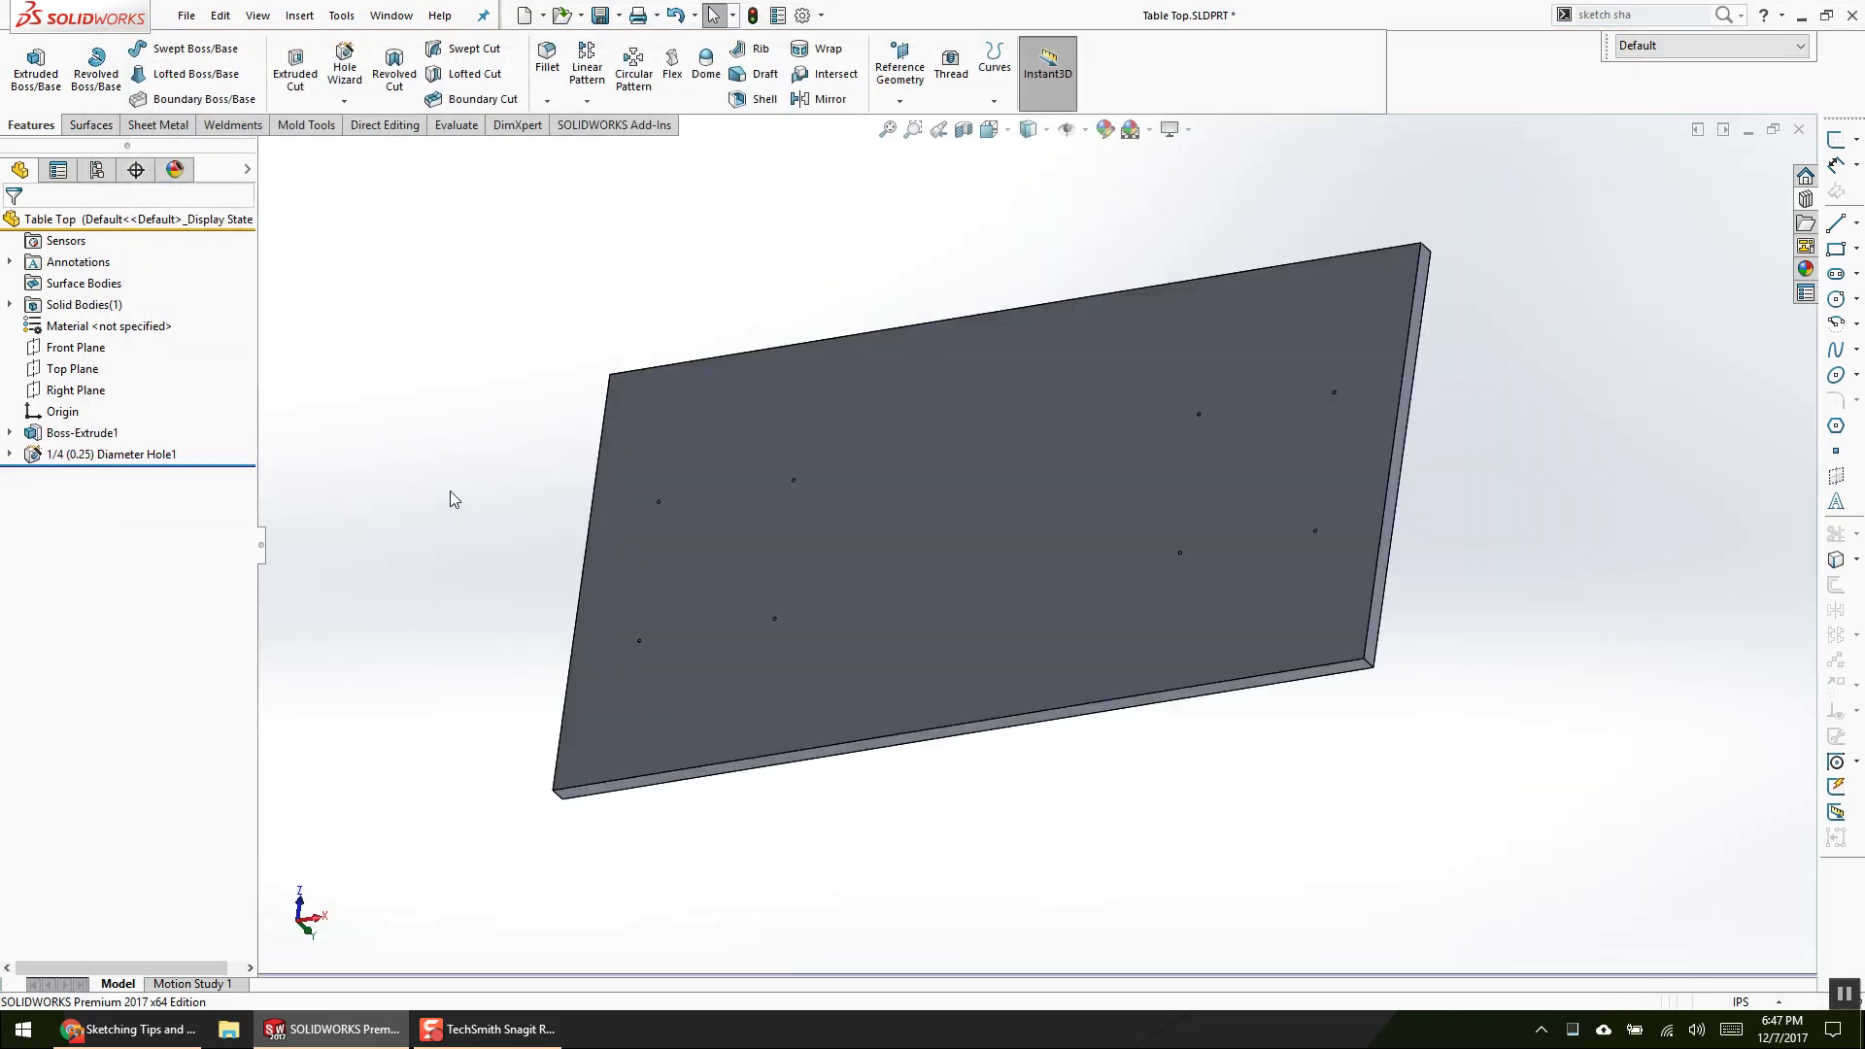
pyautogui.scroll(3, 577, 288)
pyautogui.moveTo(449, 356); pyautogui.dragTo(505, 355, button='middle')
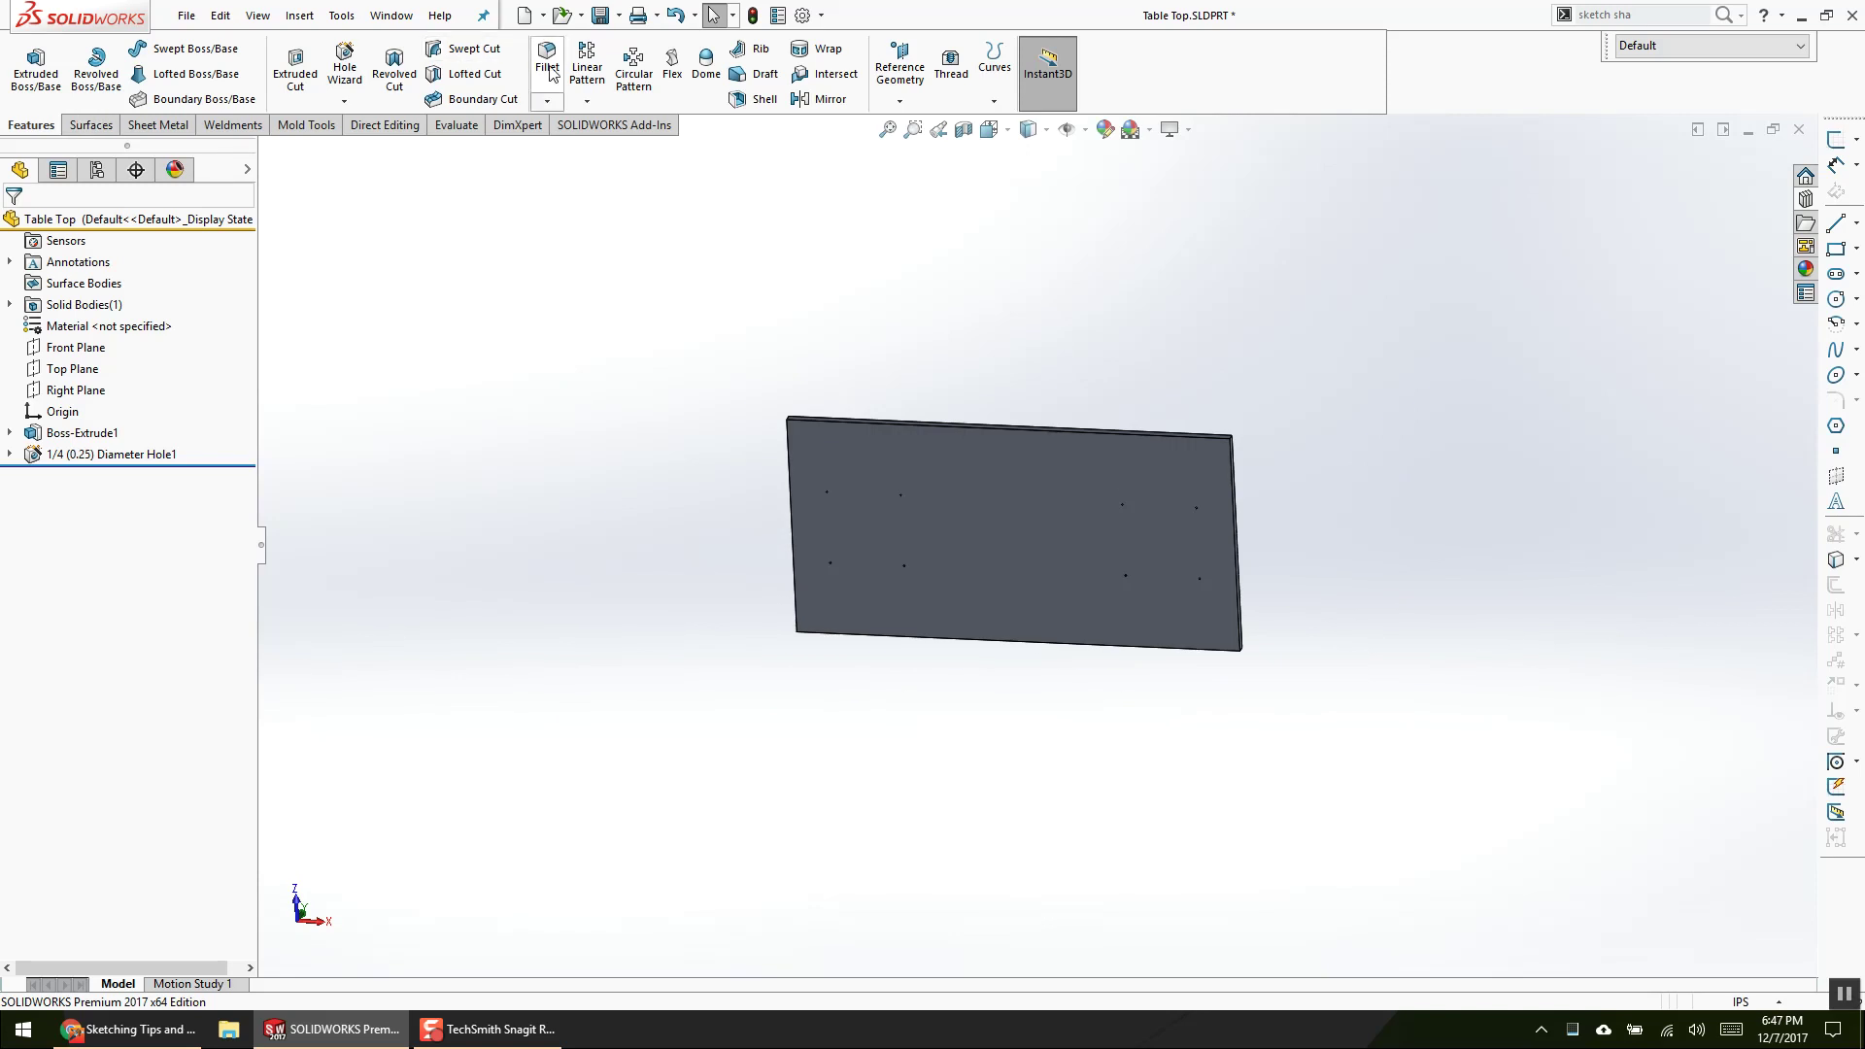
pyautogui.hotkey('ctrl', 'Tab')
pyautogui.hotkey('ctrl', 'Tab')
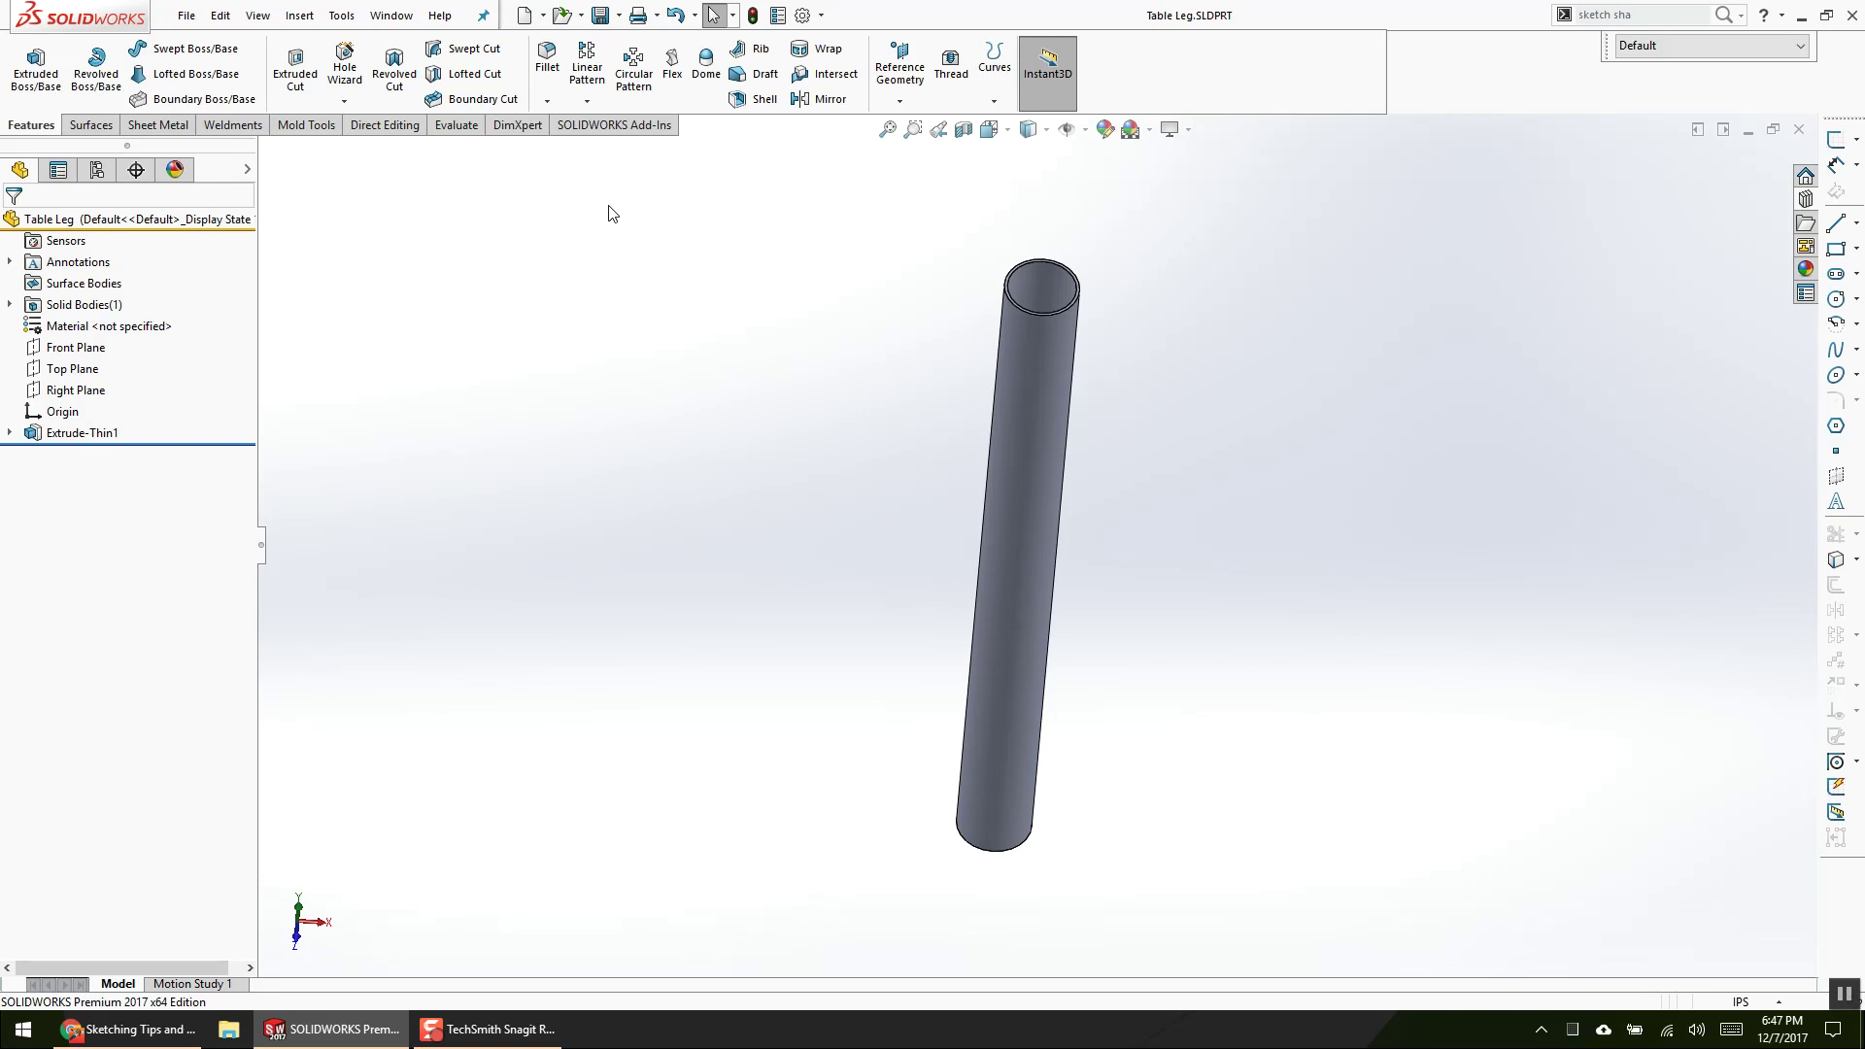
pyautogui.click(543, 14)
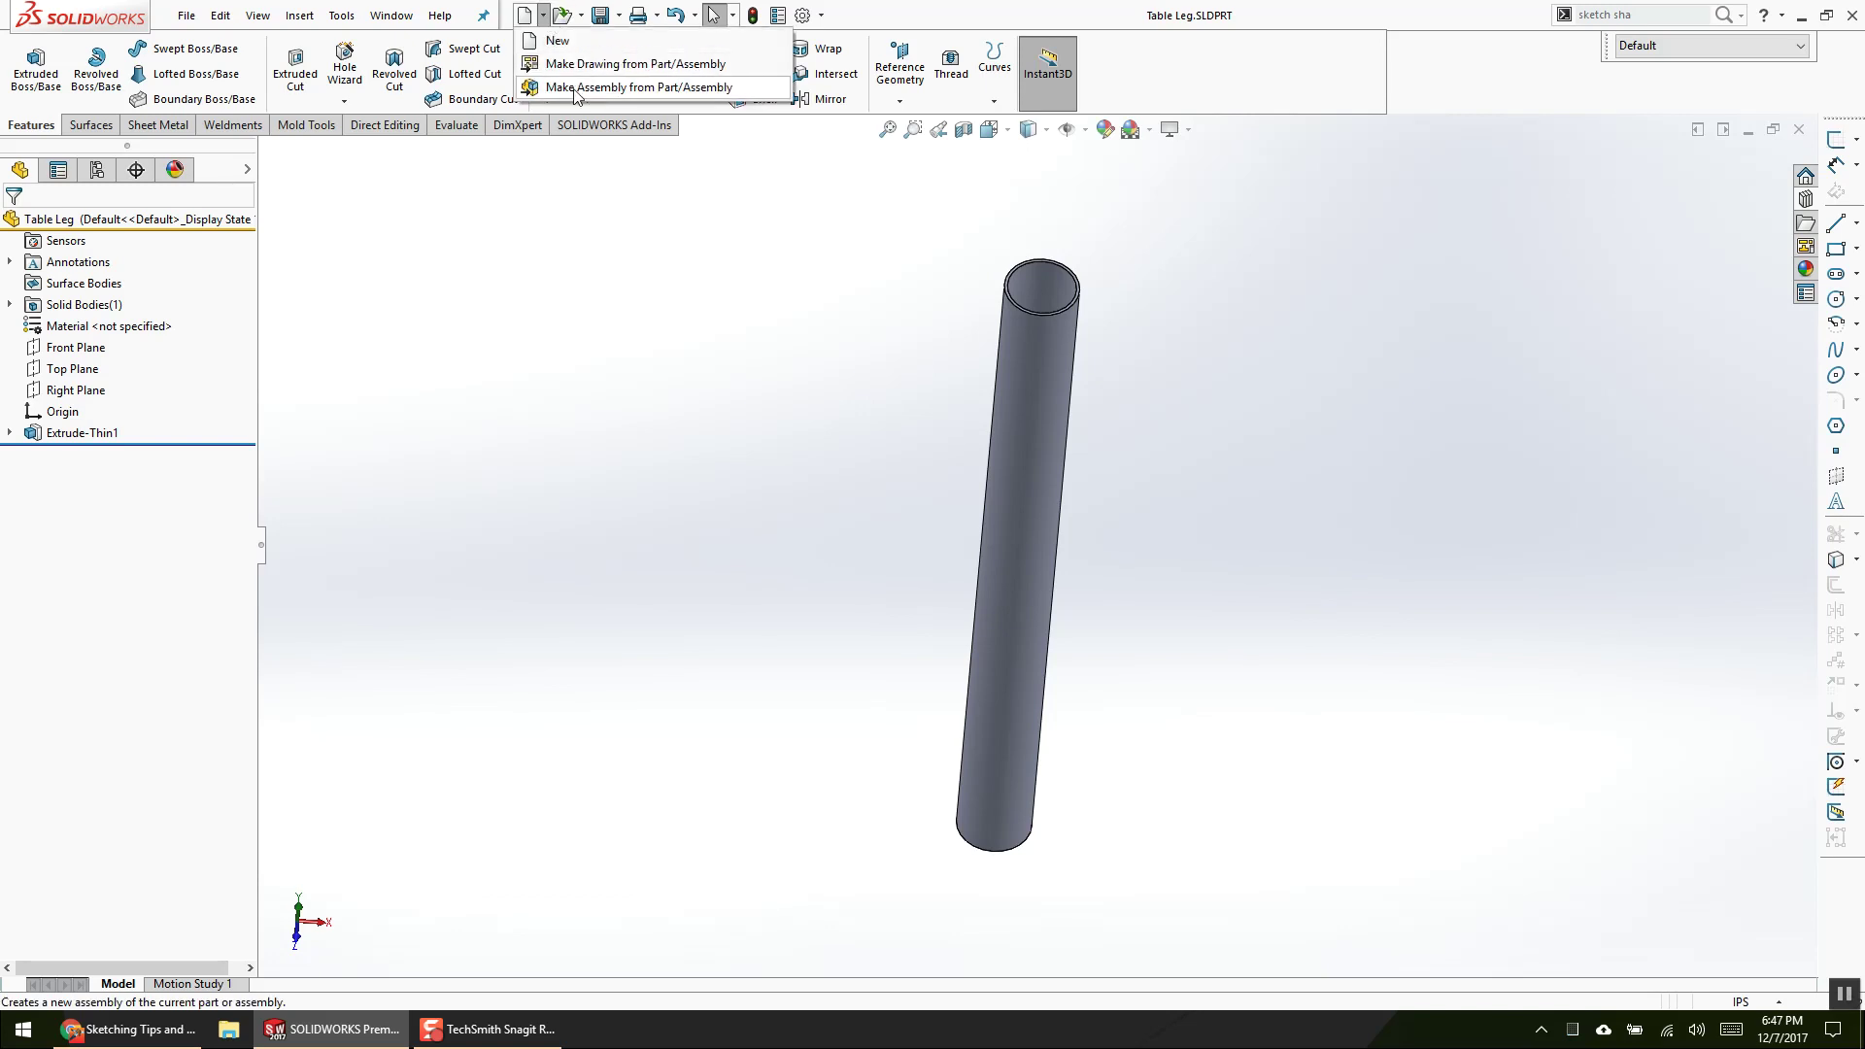
pyautogui.click(583, 87)
pyautogui.click(870, 644)
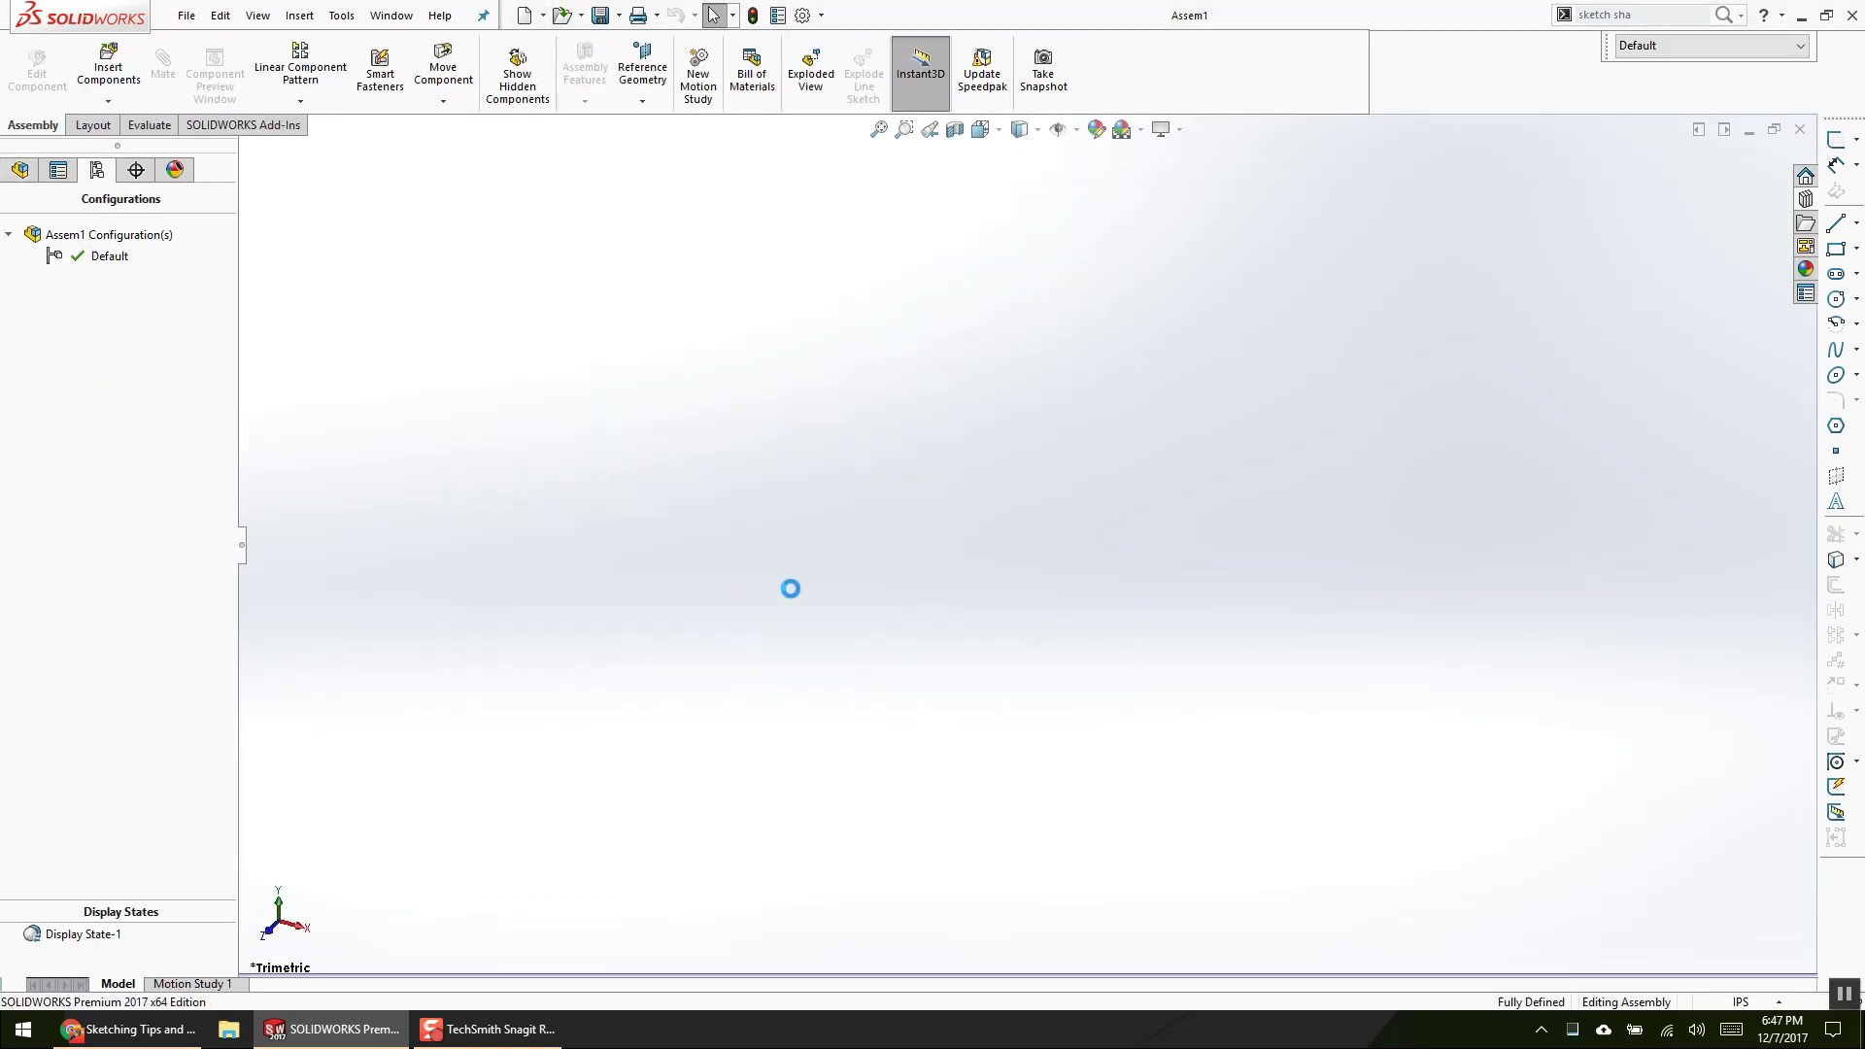
pyautogui.click(13, 225)
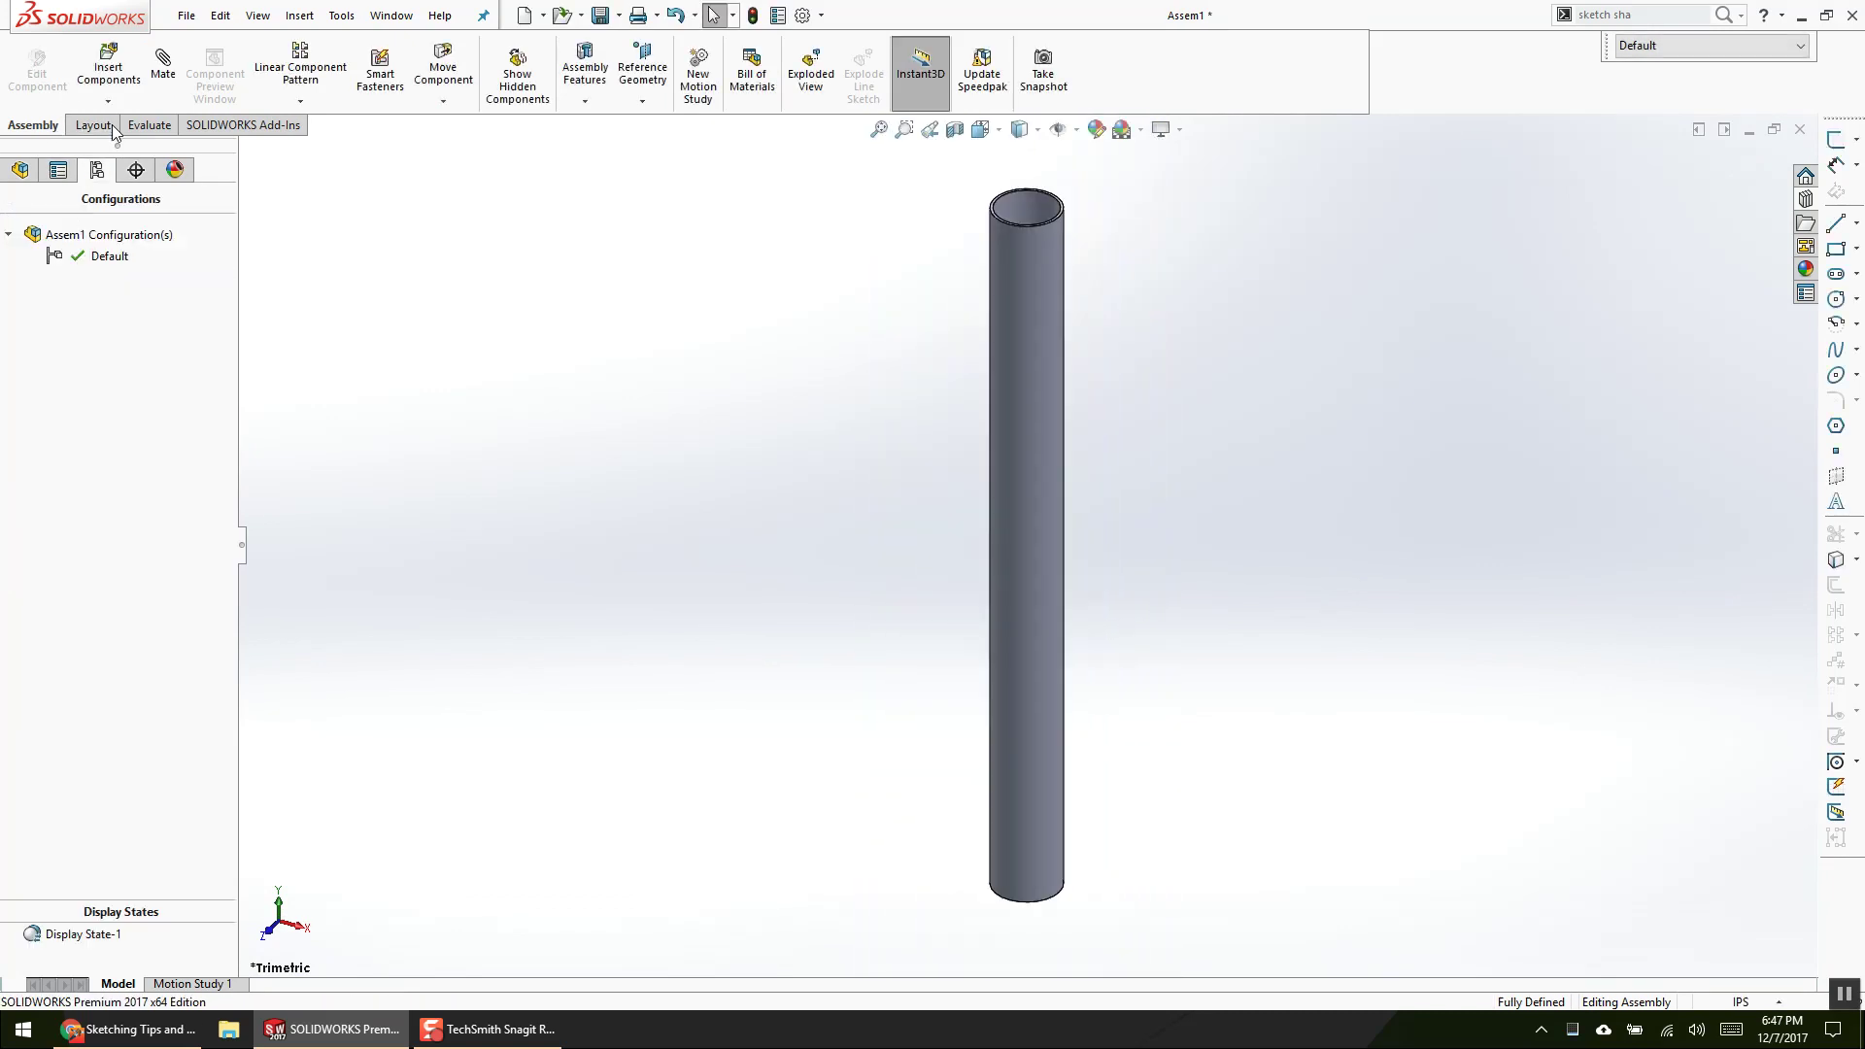
# Step: Insert the Table Leg Top part into the assembly near the upper end of the leg
pyautogui.click(21, 168)
pyautogui.click(108, 70)
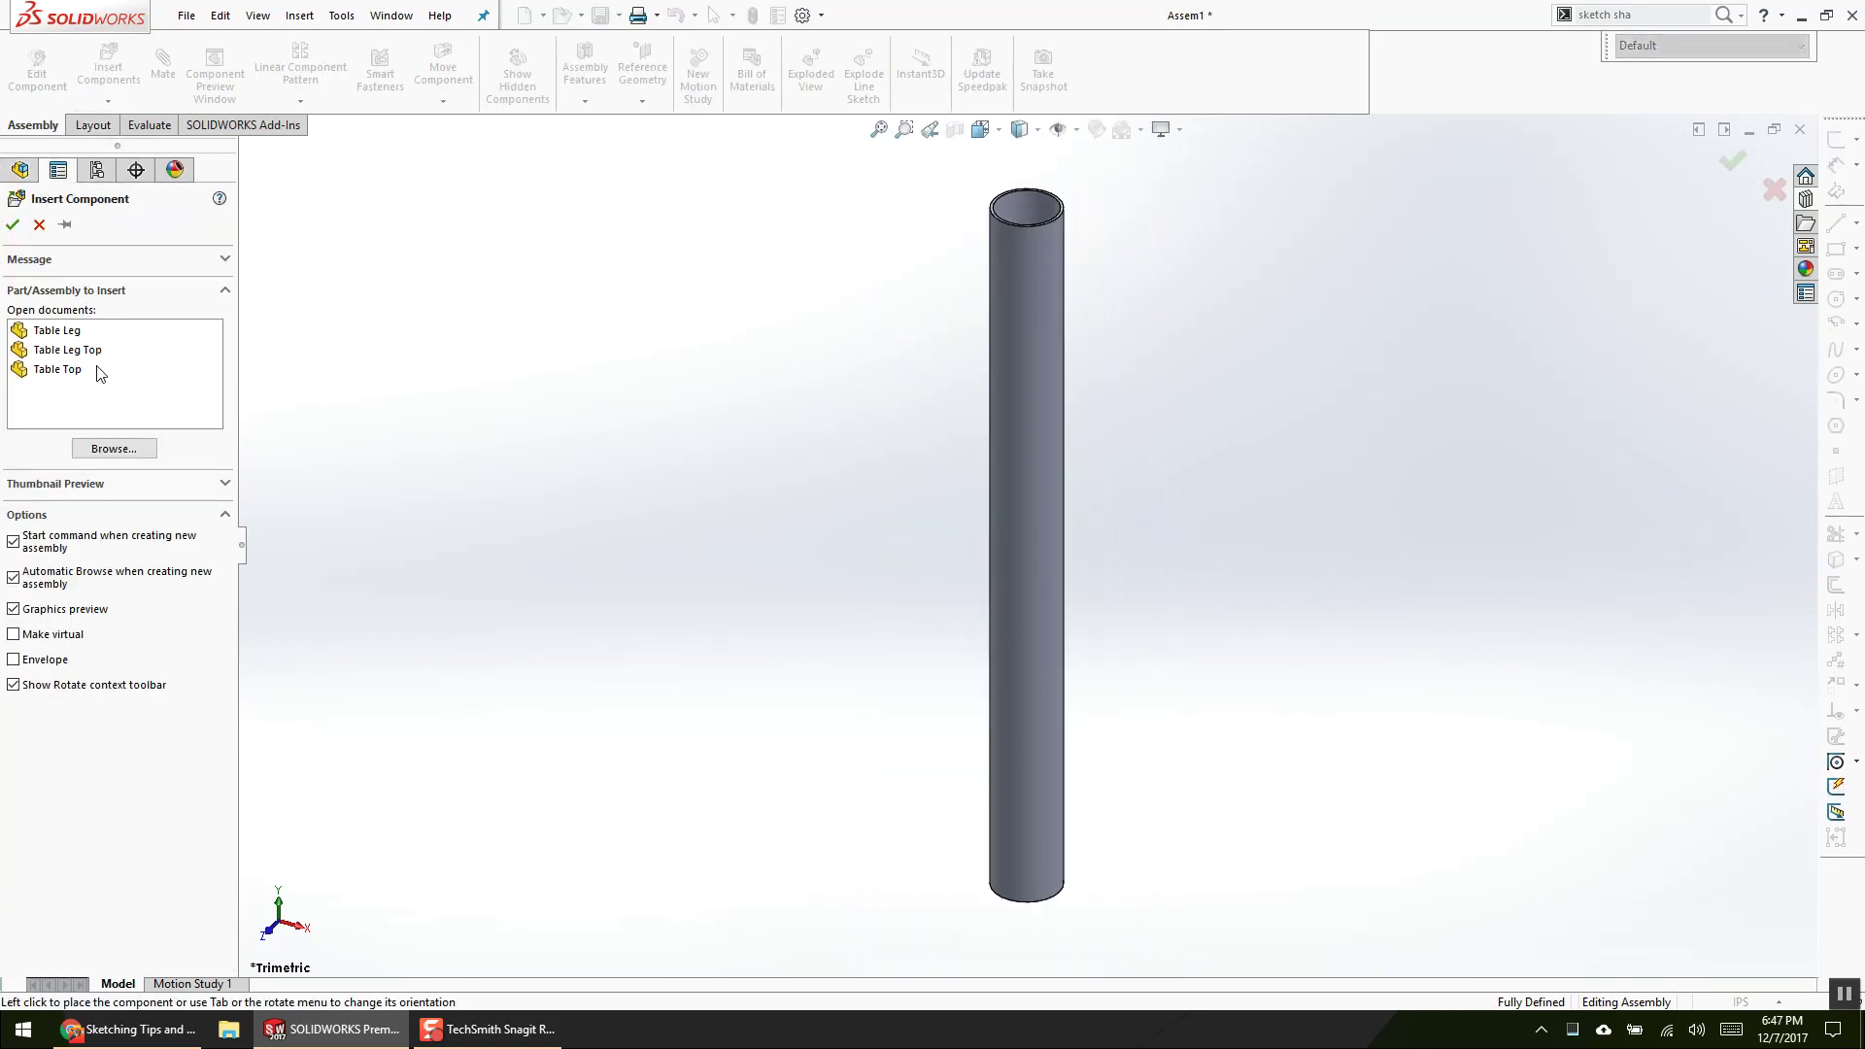
pyautogui.click(68, 349)
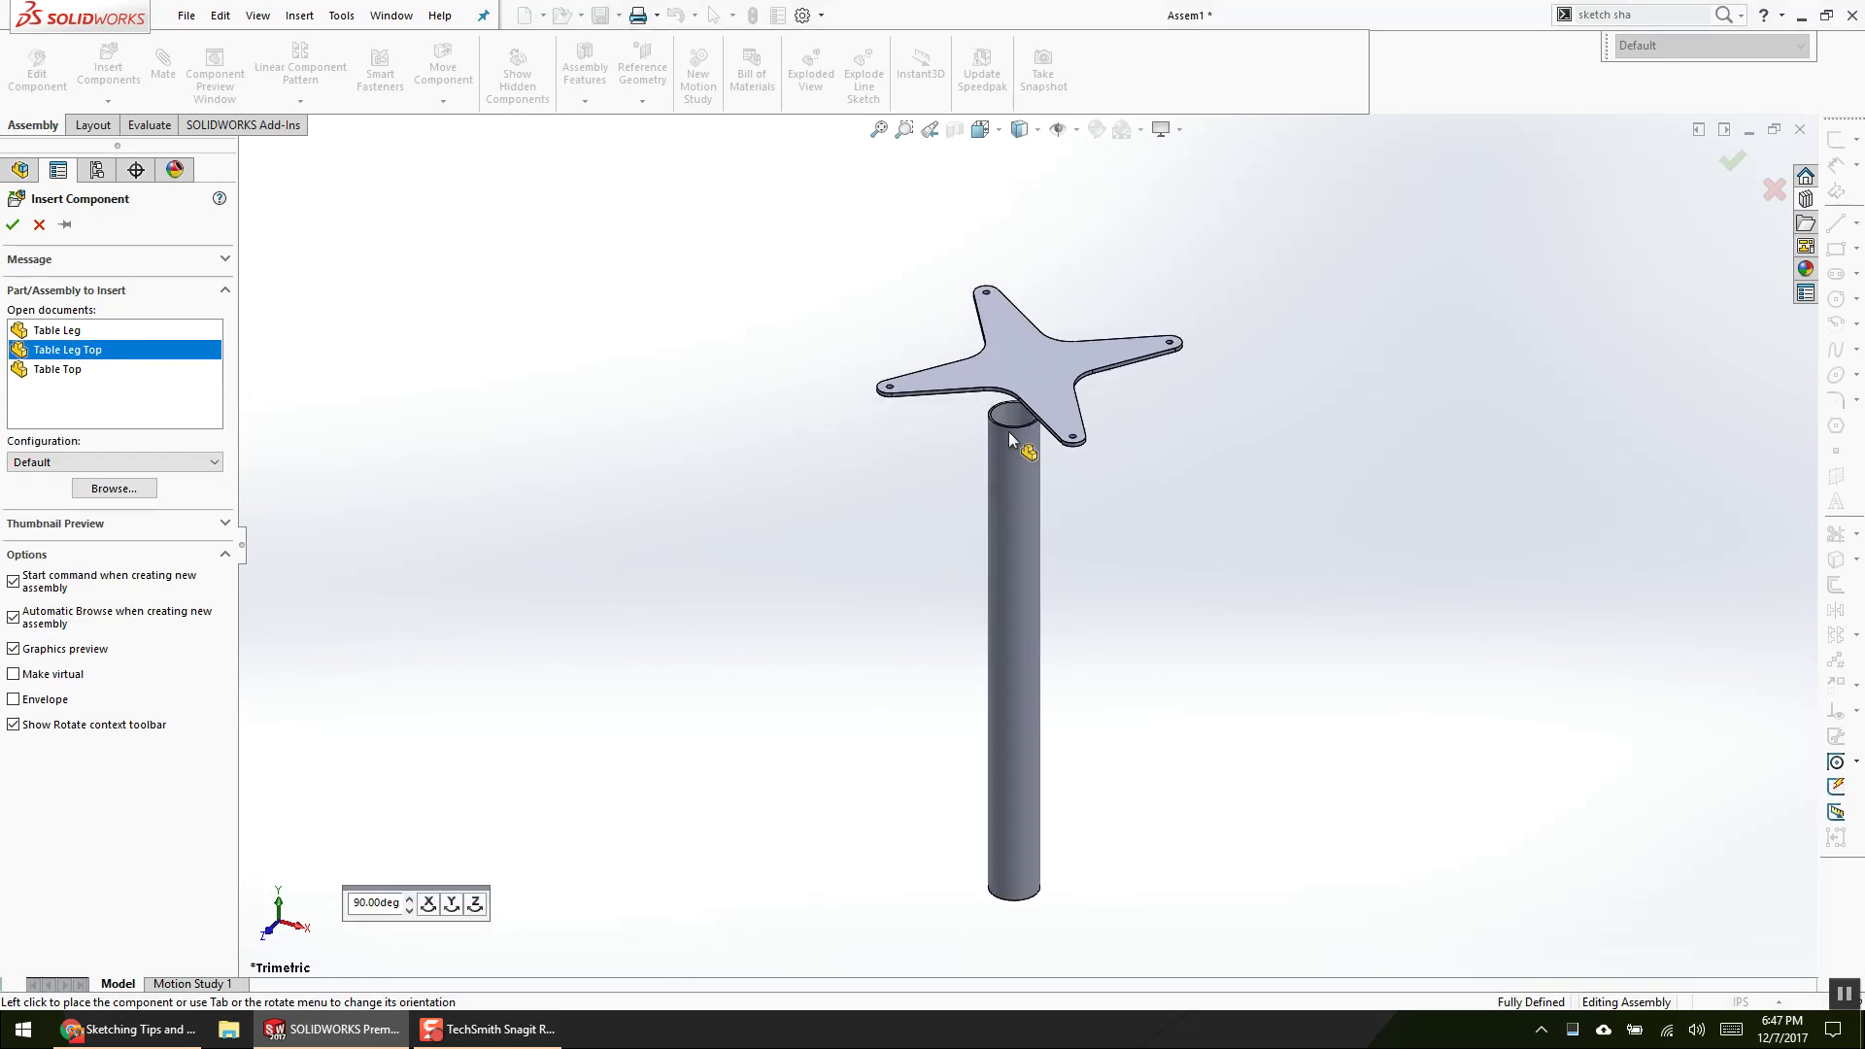
pyautogui.click(1024, 442)
pyautogui.scroll(-2, 980, 472)
pyautogui.rightClick(991, 354)
pyautogui.click(707, 575)
# Step: Save the assembly on the Desktop as Table Leg Assembly
pyautogui.hotkey('ctrl', 's')
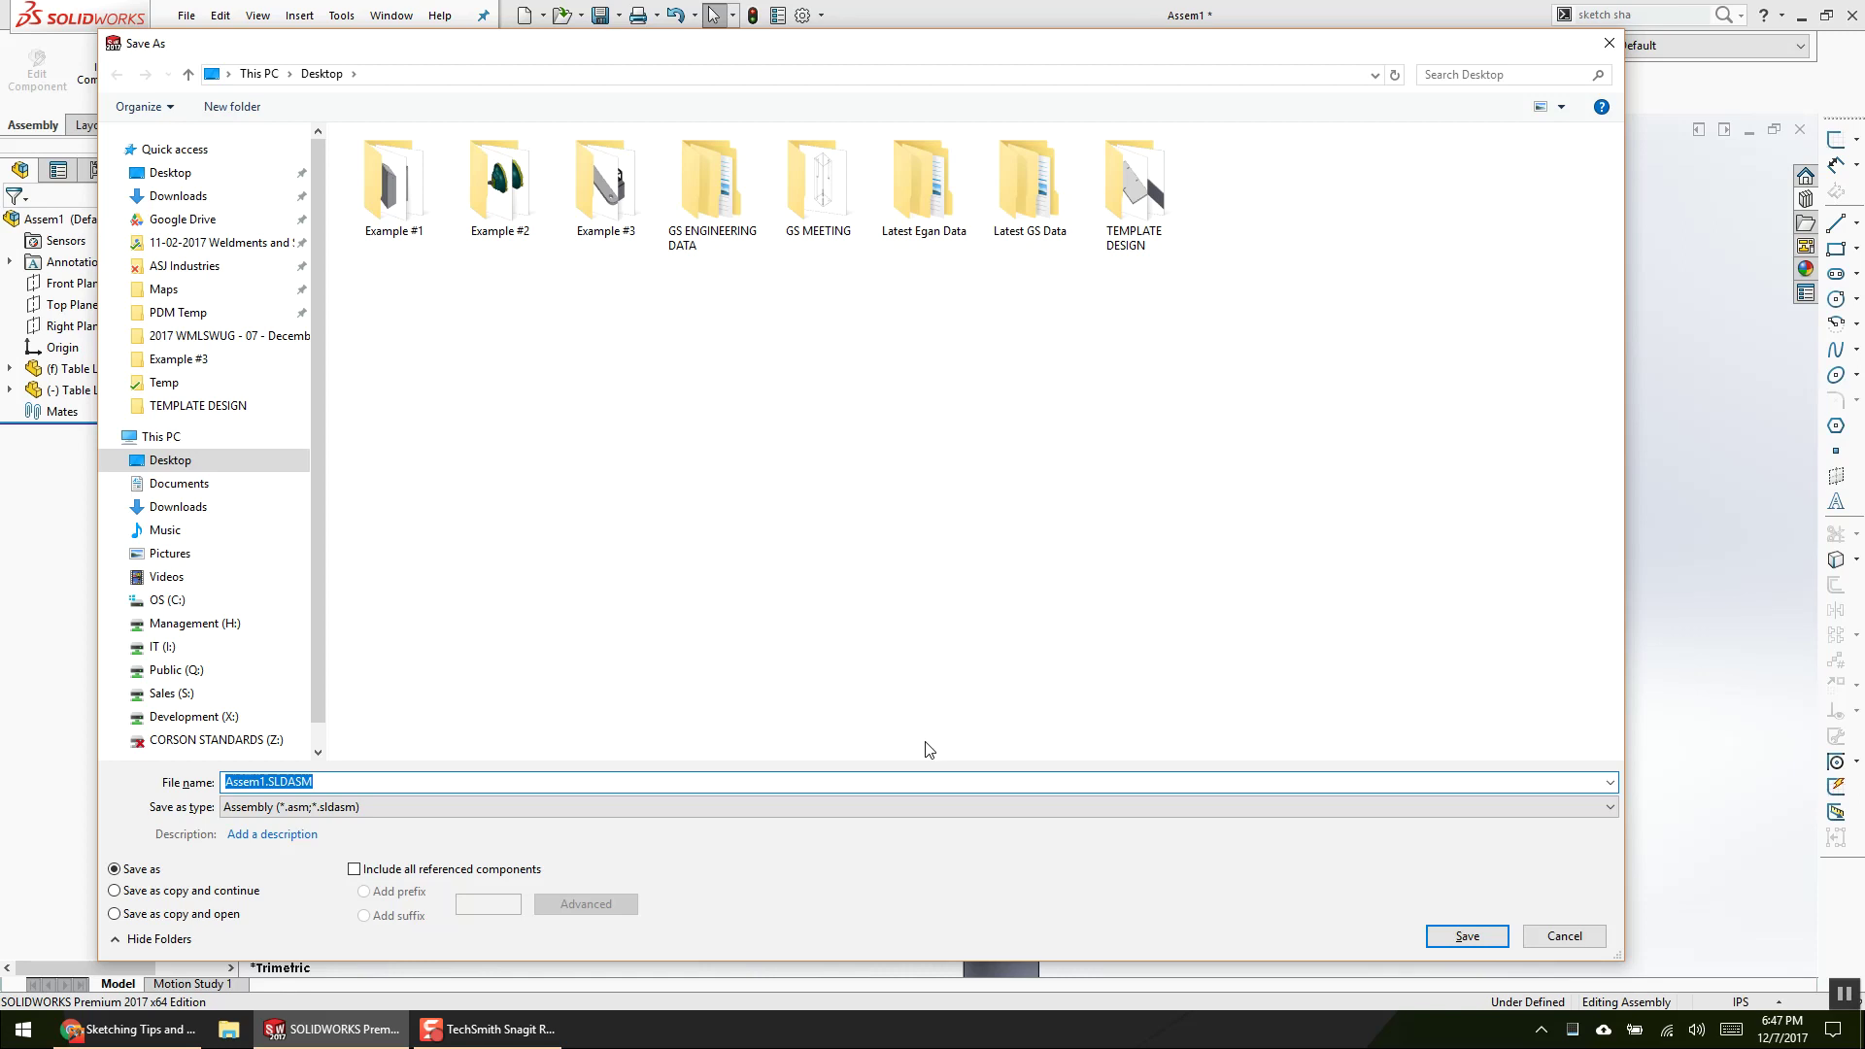
pyautogui.write('Table Leg')
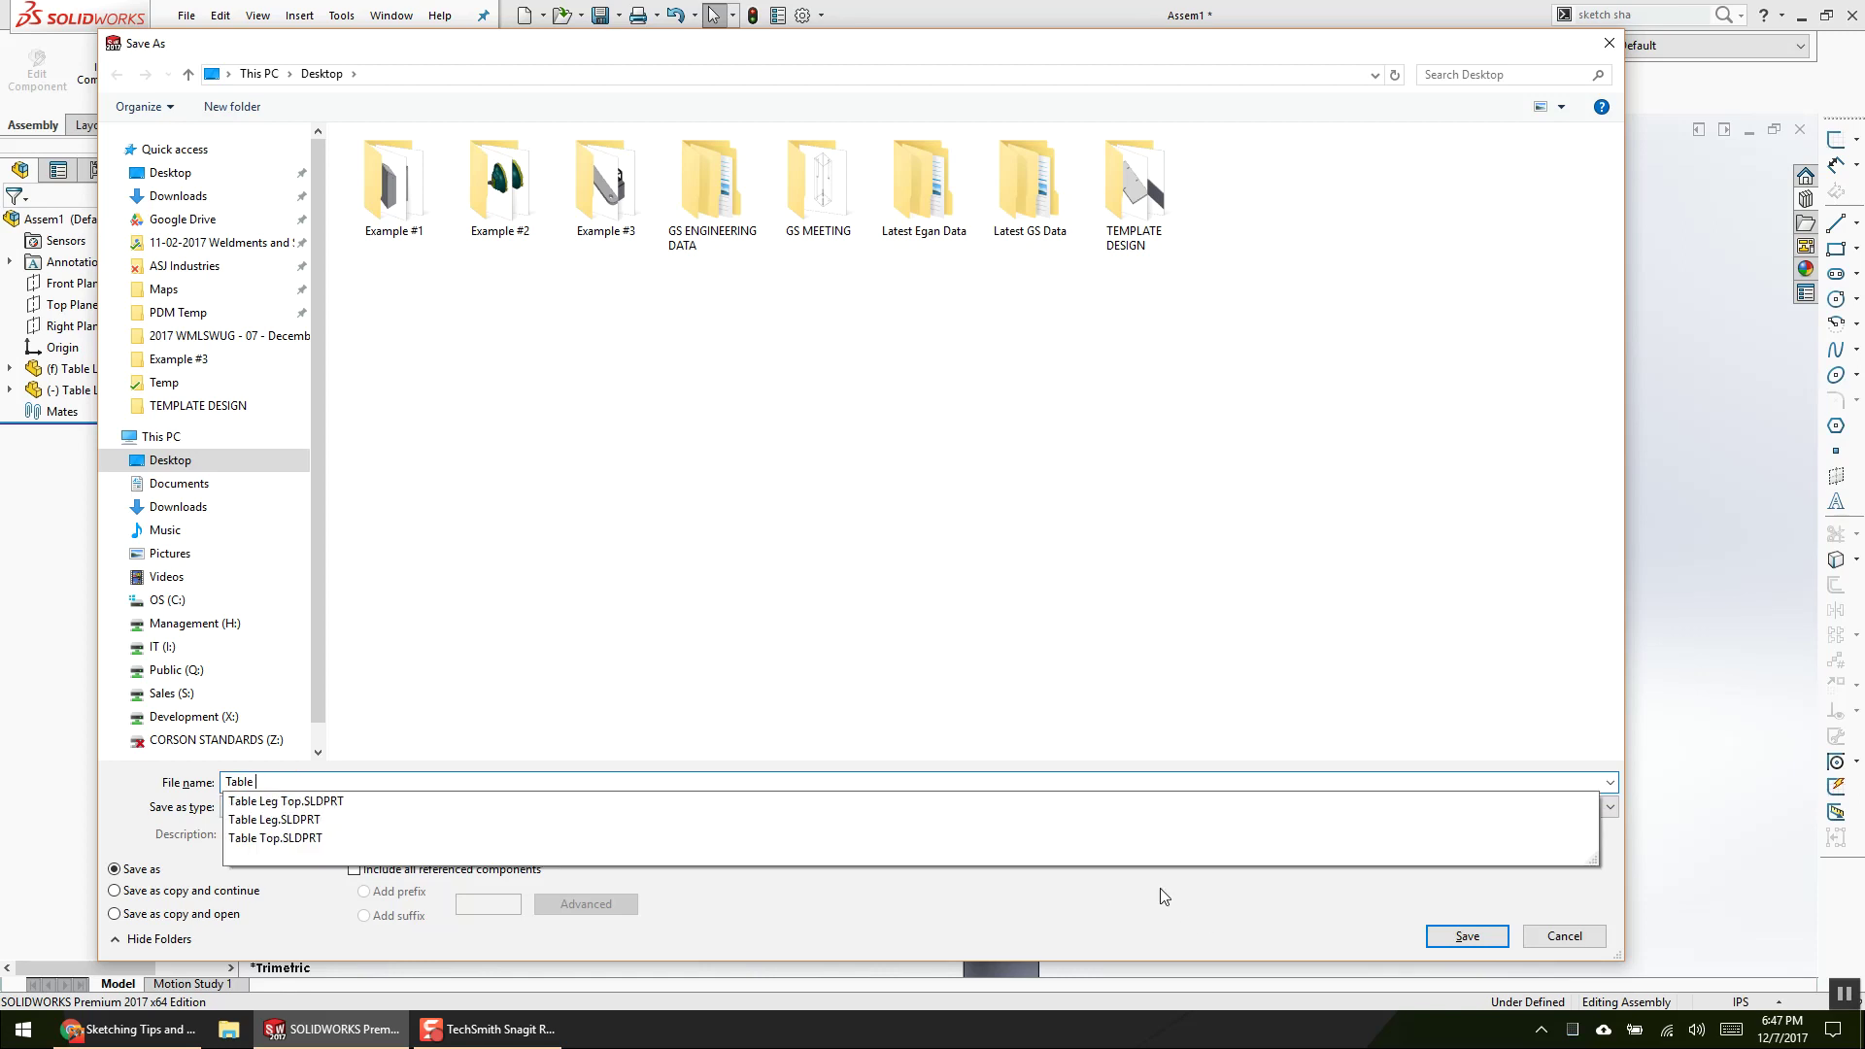
pyautogui.write(' Assembly')
pyautogui.press('Return')
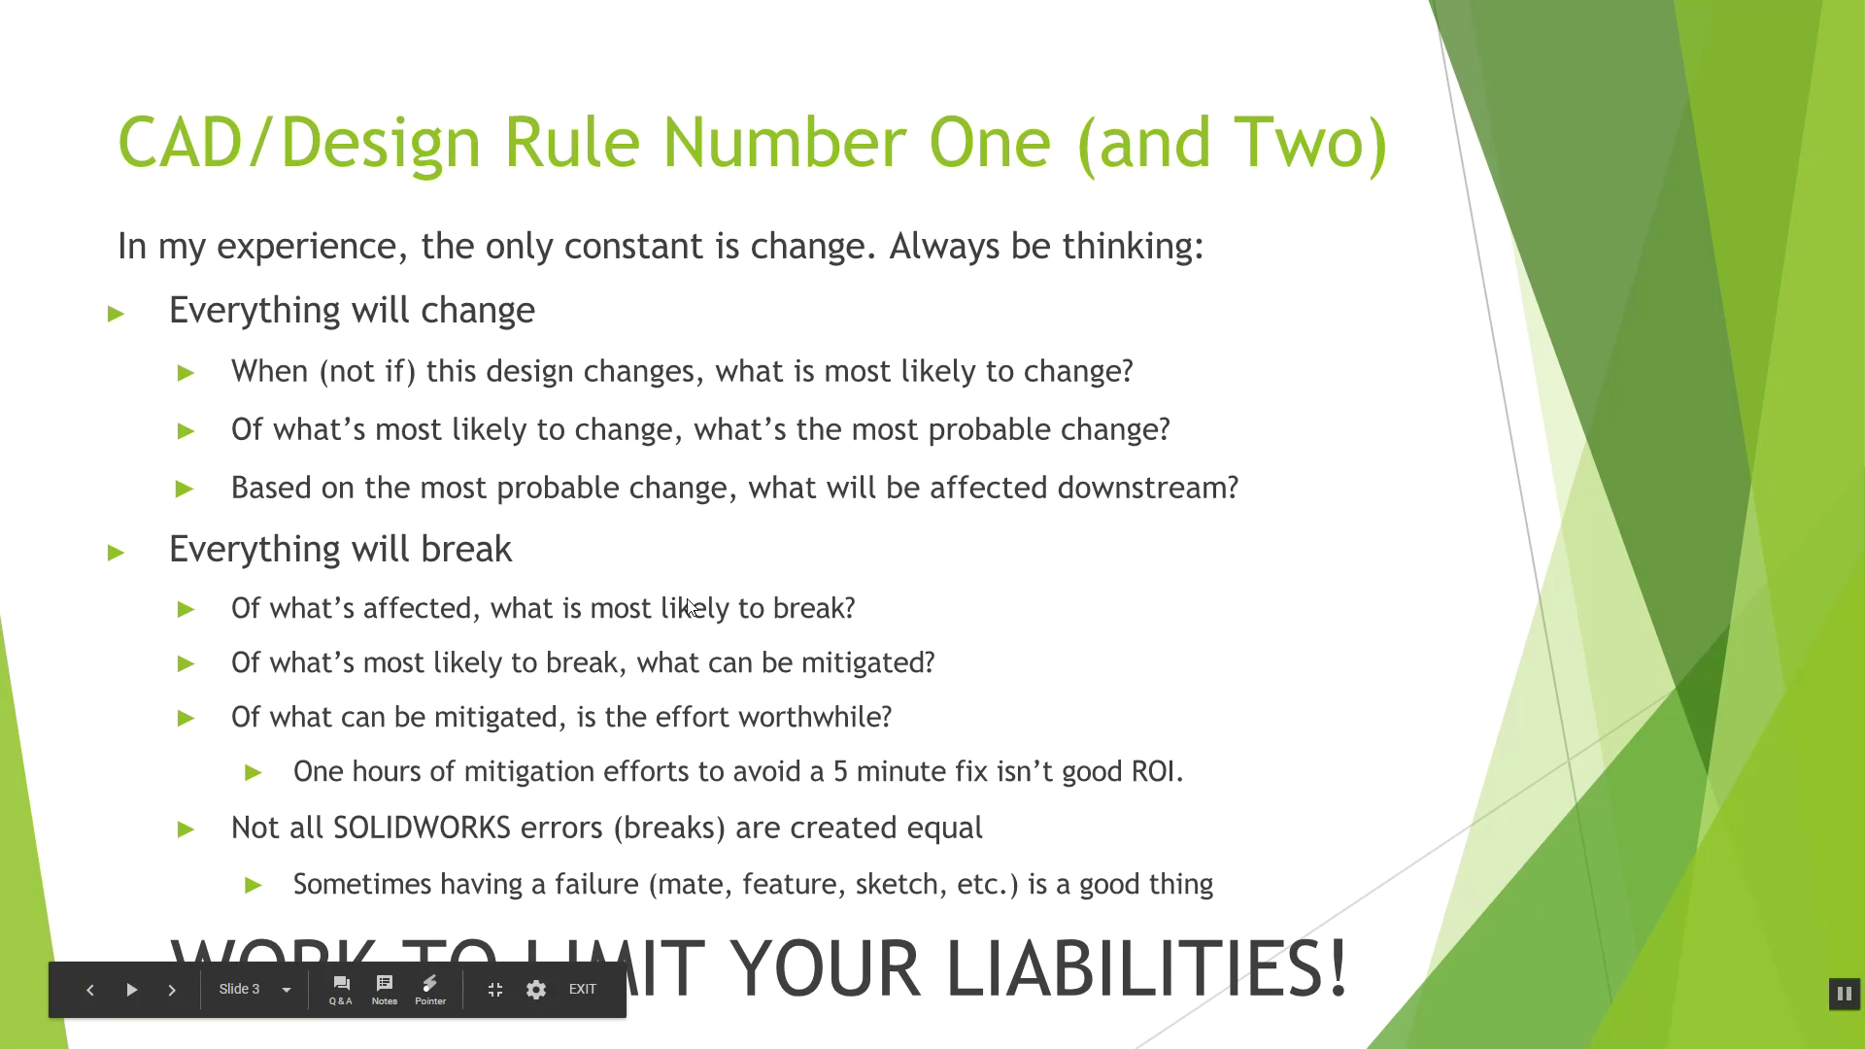
pyautogui.click(689, 607)
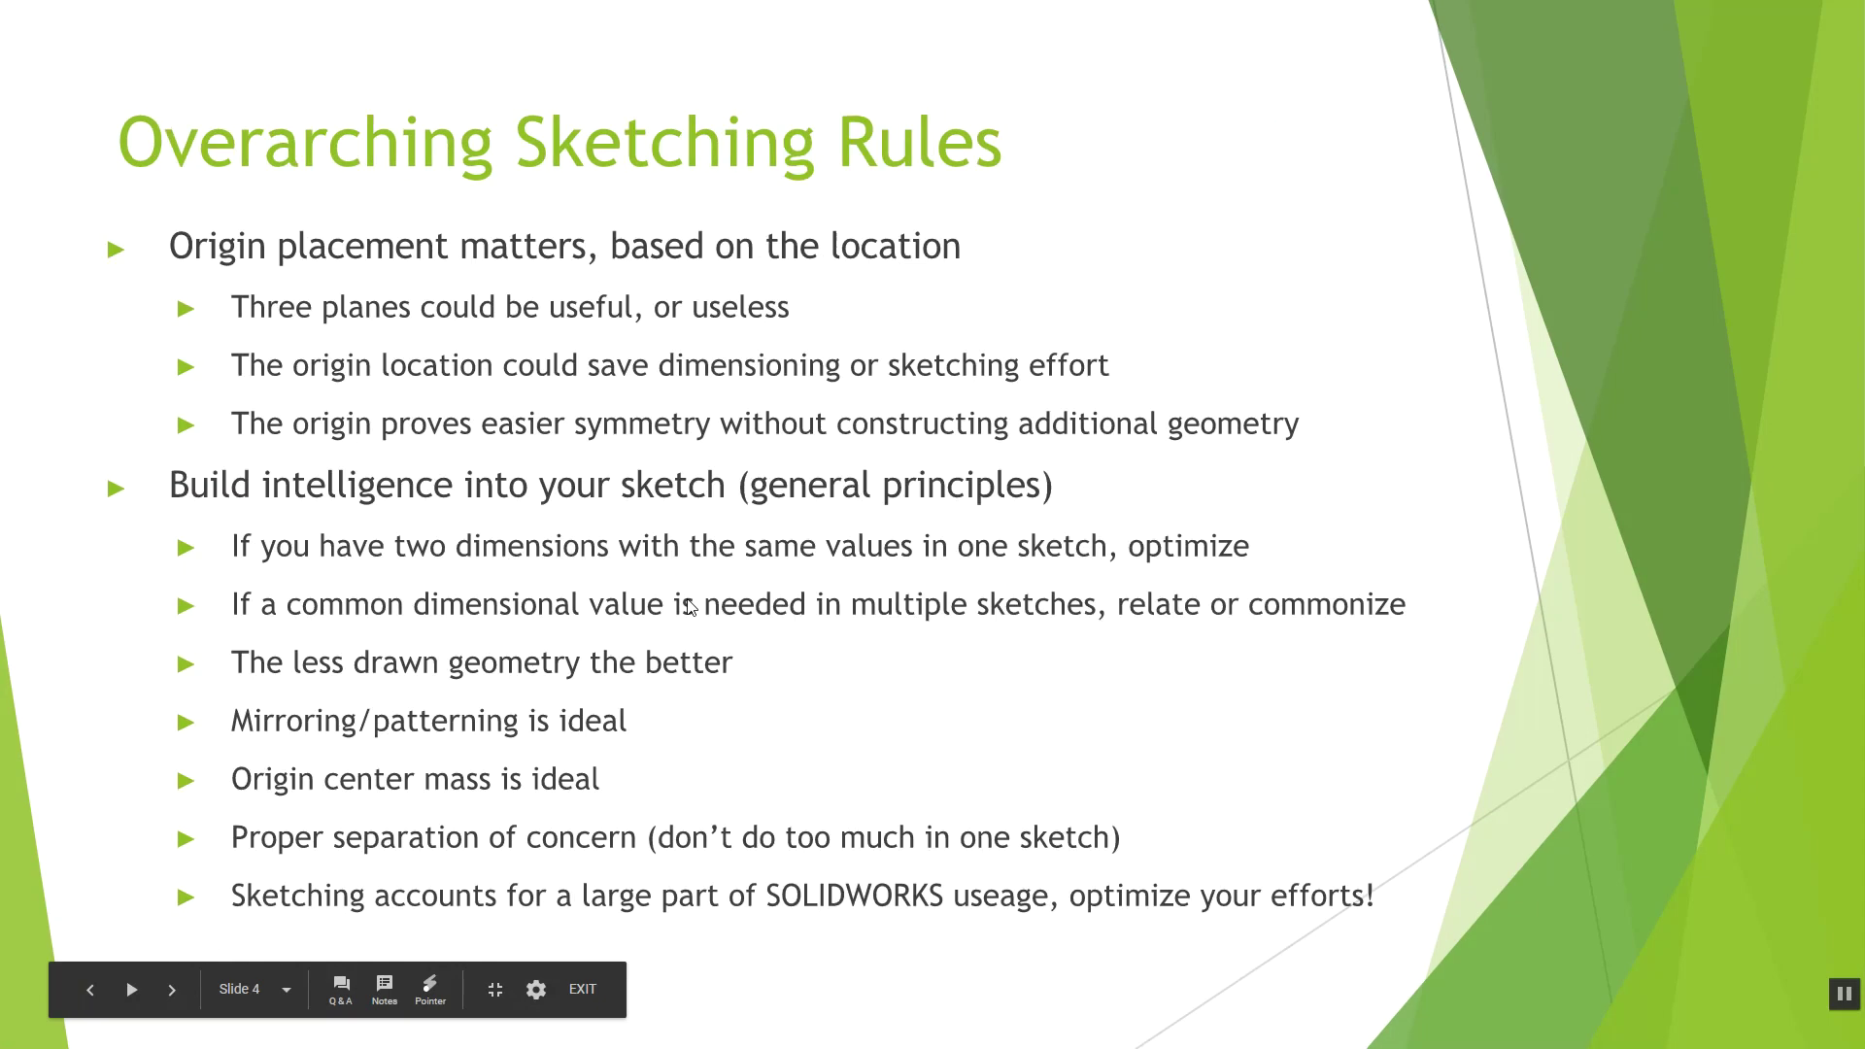
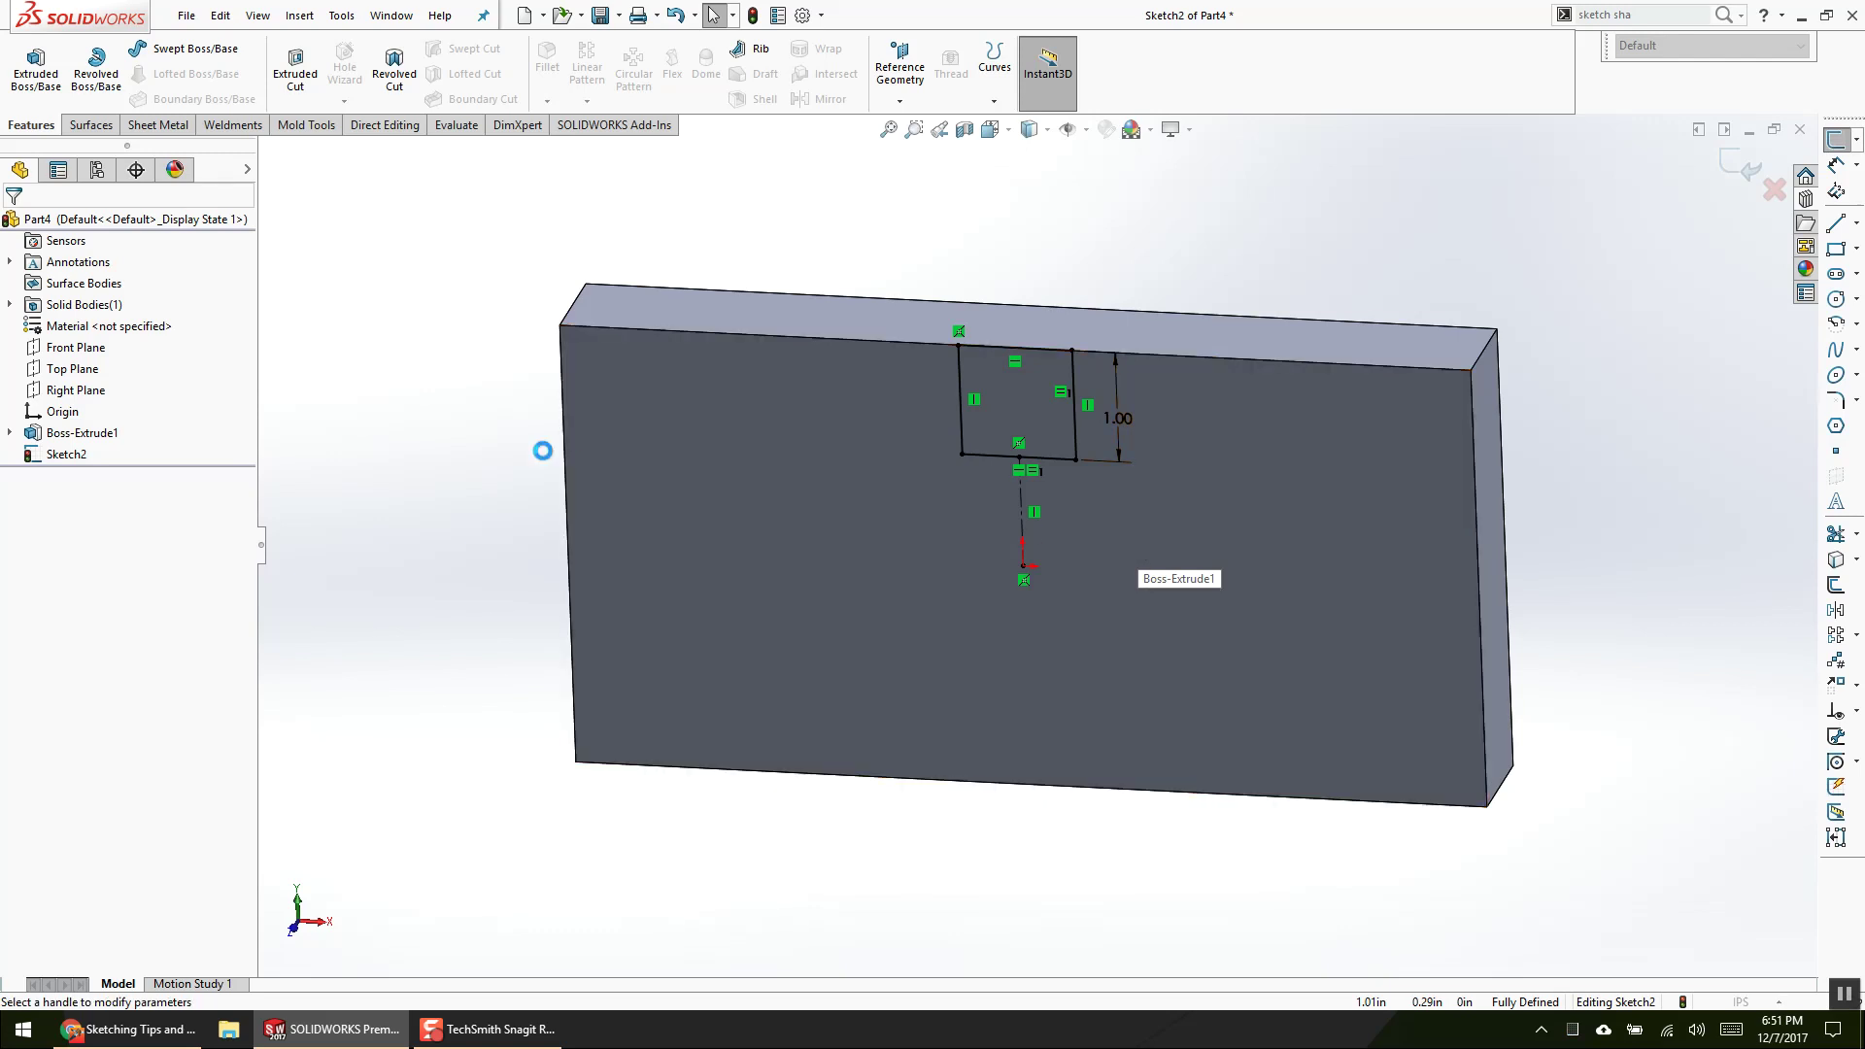
# Step: Cut the 1 in deep rectangular notch sketch through all of the block, and show the dimensions of the block's extrusion
pyautogui.click(295, 68)
pyautogui.click(107, 315)
pyautogui.click(107, 358)
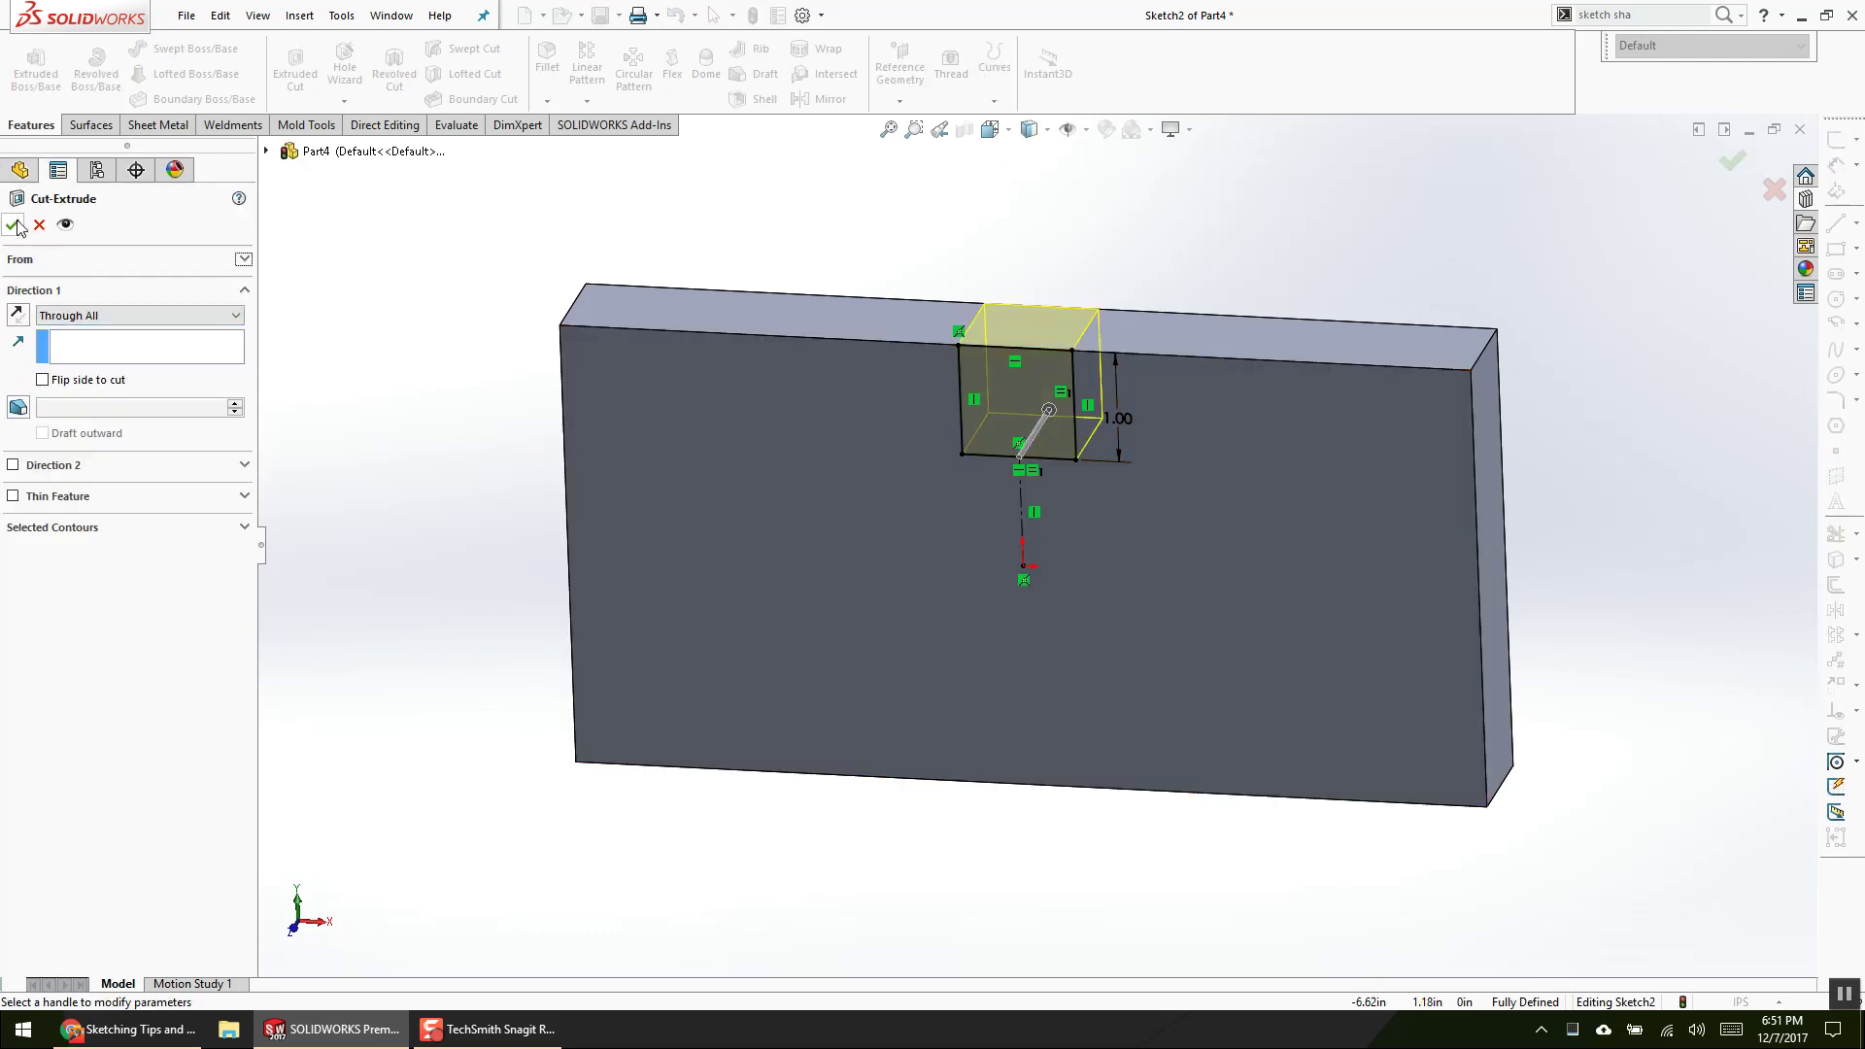
pyautogui.click(12, 224)
pyautogui.click(714, 328)
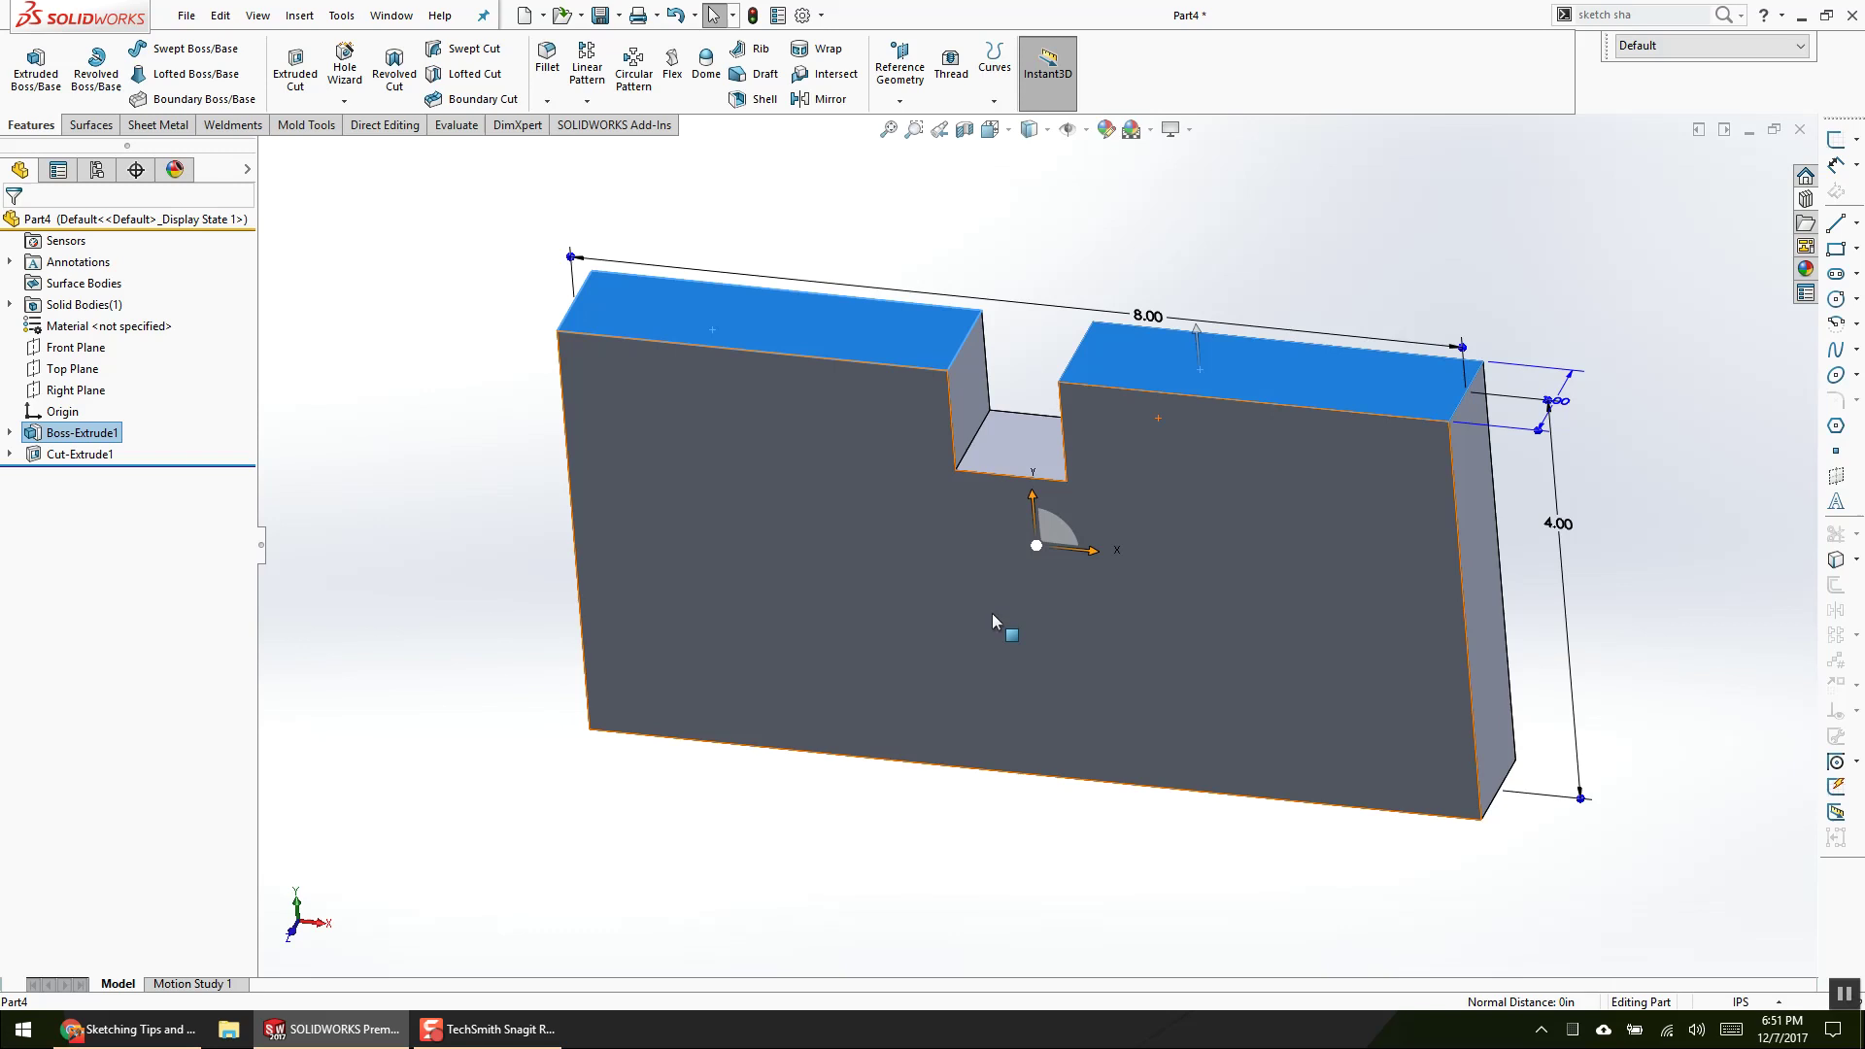
# Step: Open the notch cut's sketch for editing and delete its 1 in depth dimension
pyautogui.click(1040, 437)
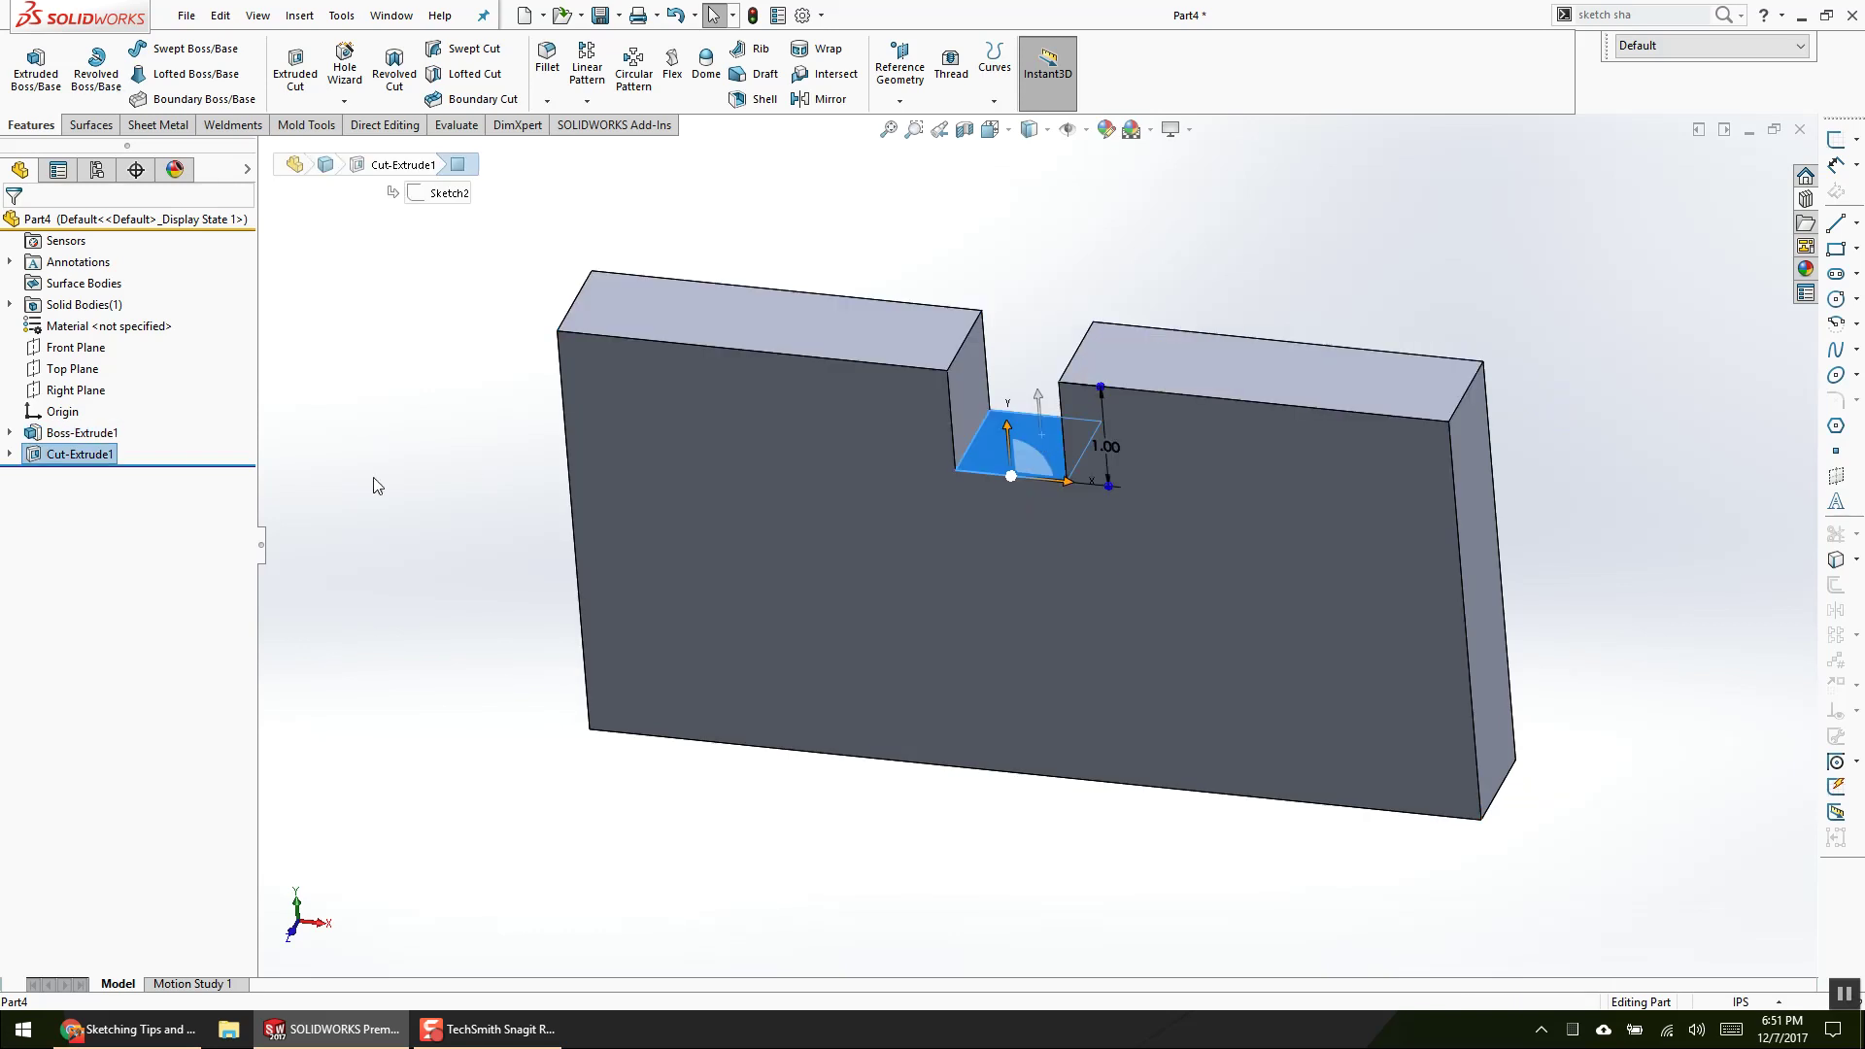
pyautogui.click(378, 486)
pyautogui.rightClick(1021, 465)
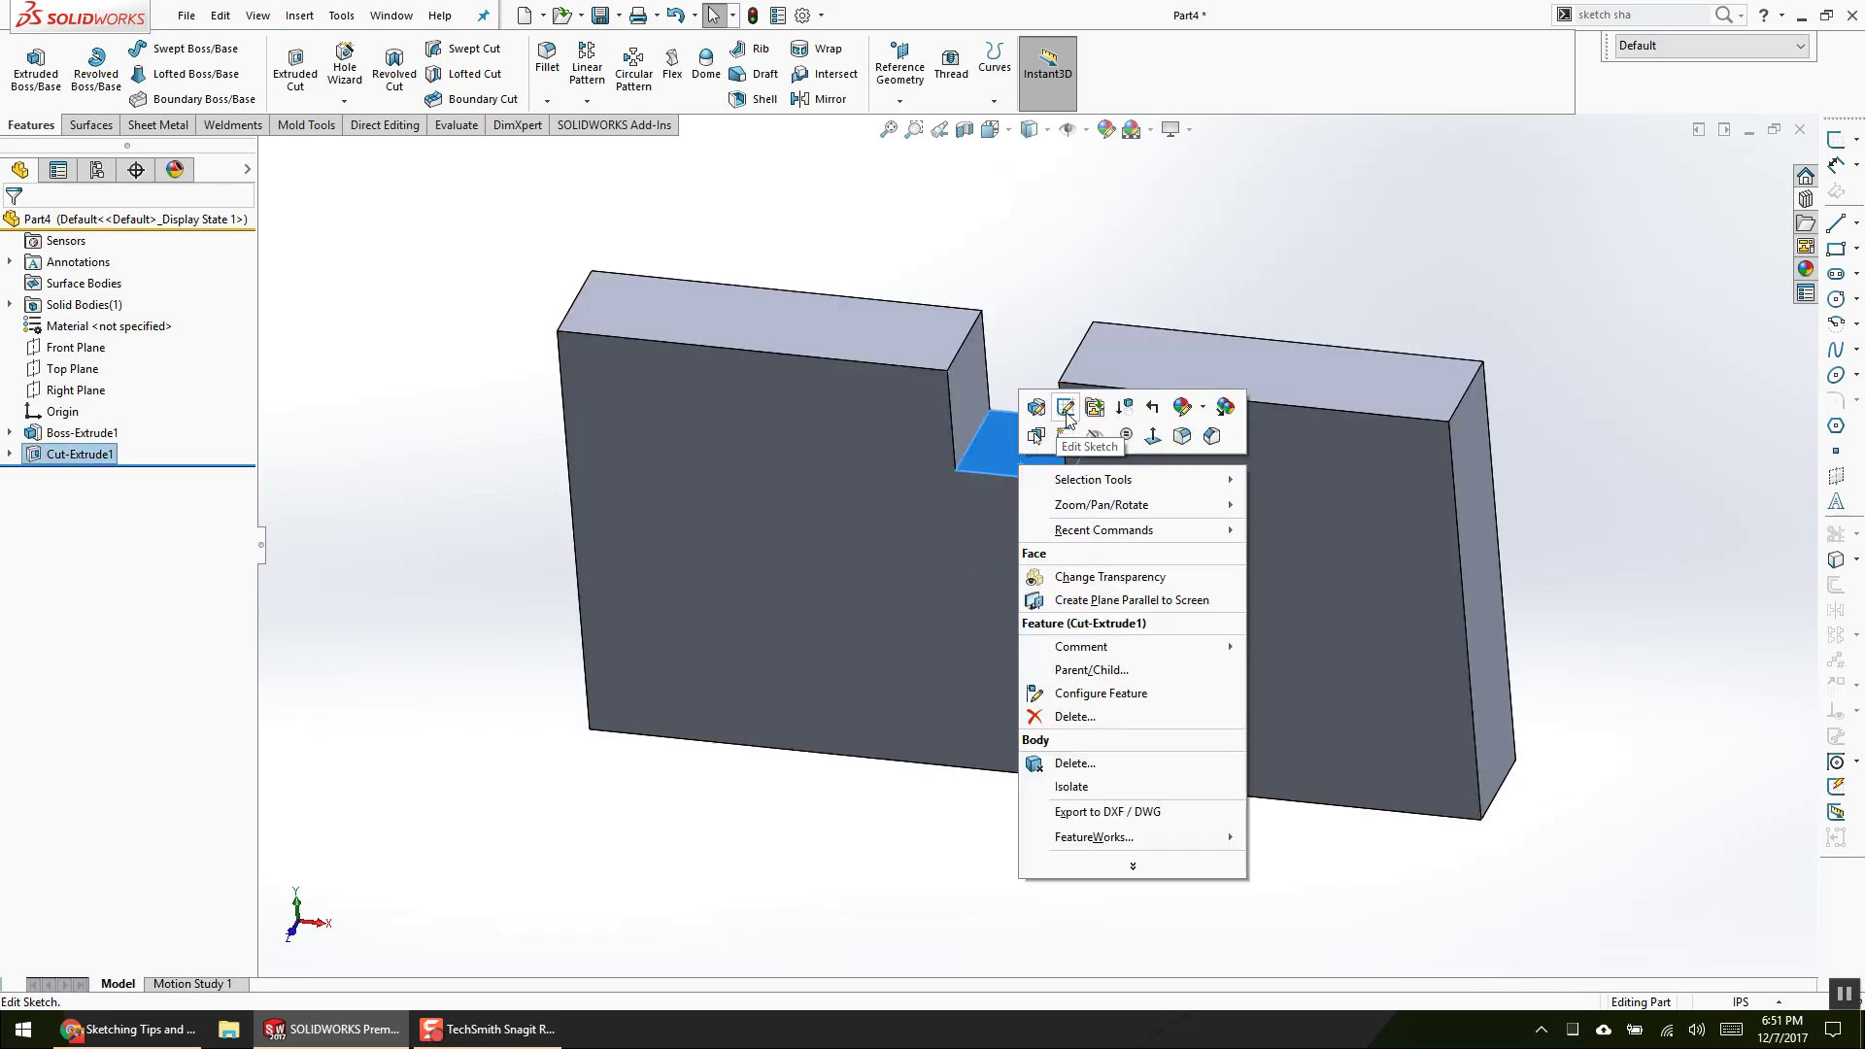
pyautogui.click(1065, 410)
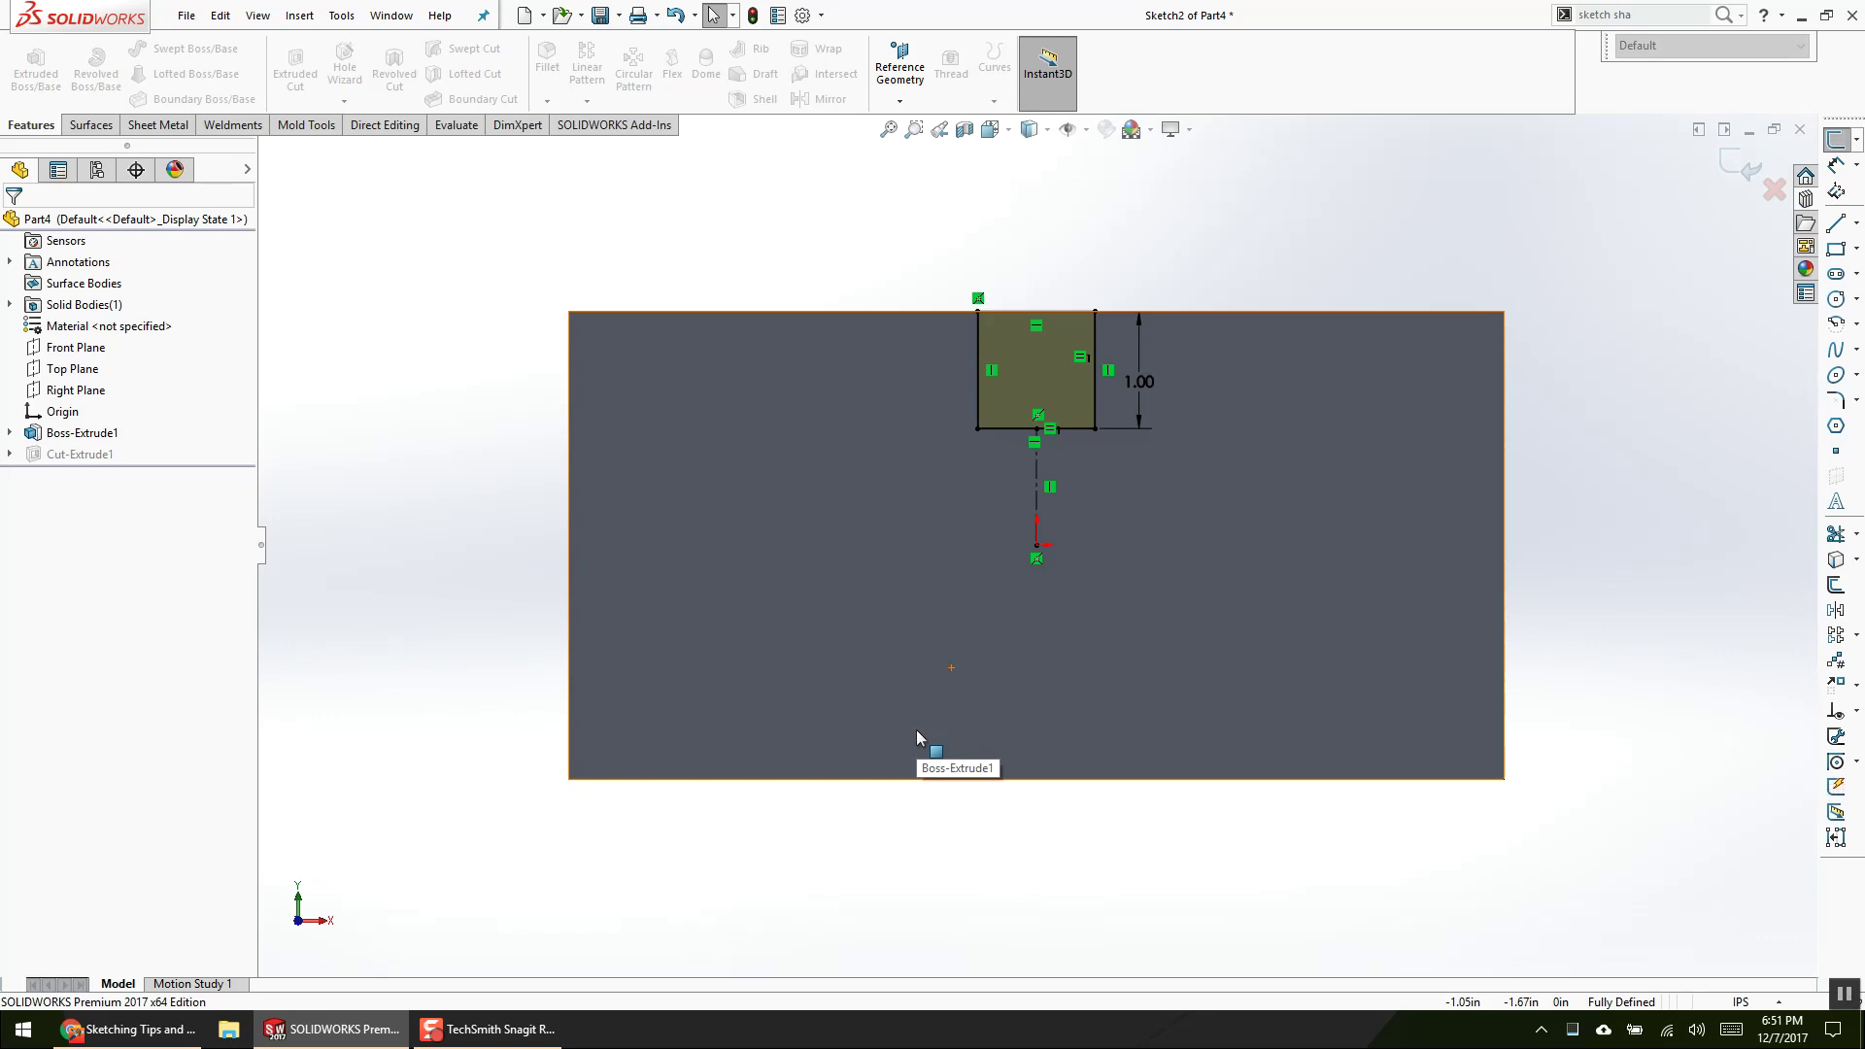
pyautogui.click(1152, 367)
pyautogui.click(1135, 250)
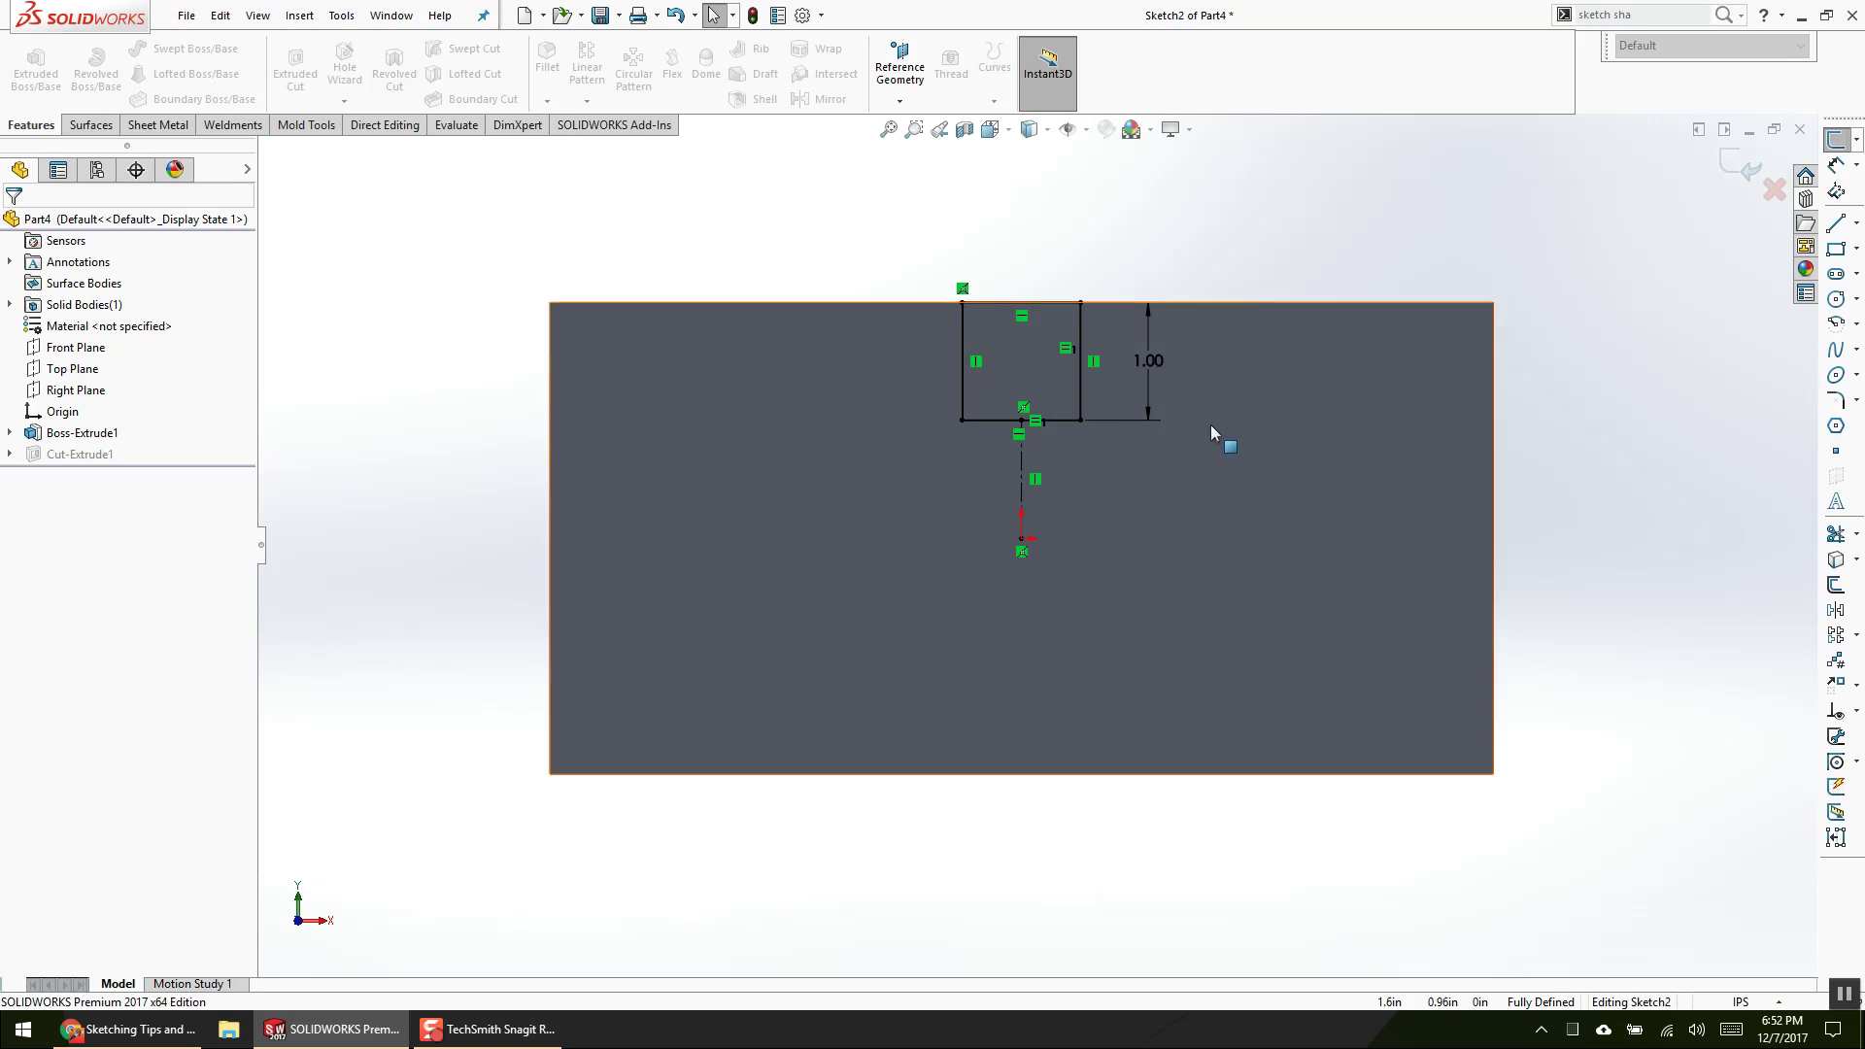
pyautogui.click(1151, 362)
pyautogui.press('Delete')
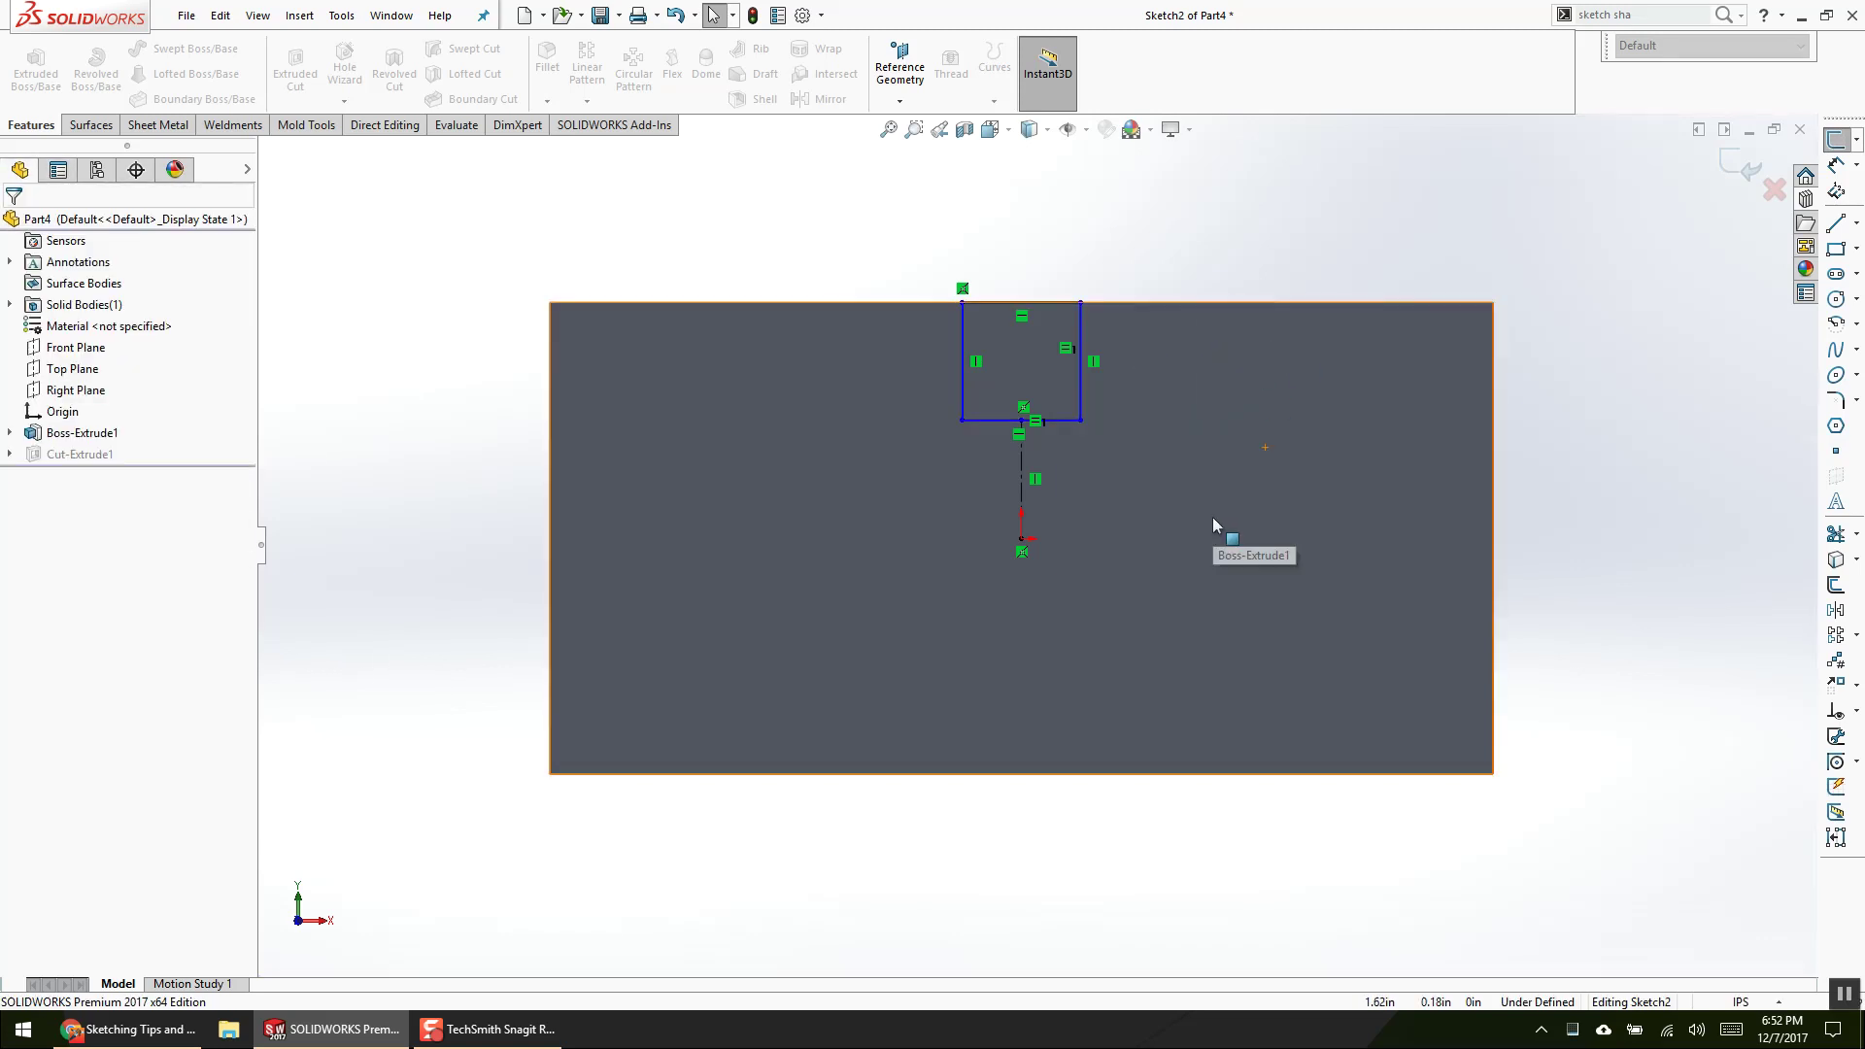
# Step: Replace the right vertical line of the notch rectangle with a semicircular arc joining the two horizontal lines
pyautogui.click(1081, 395)
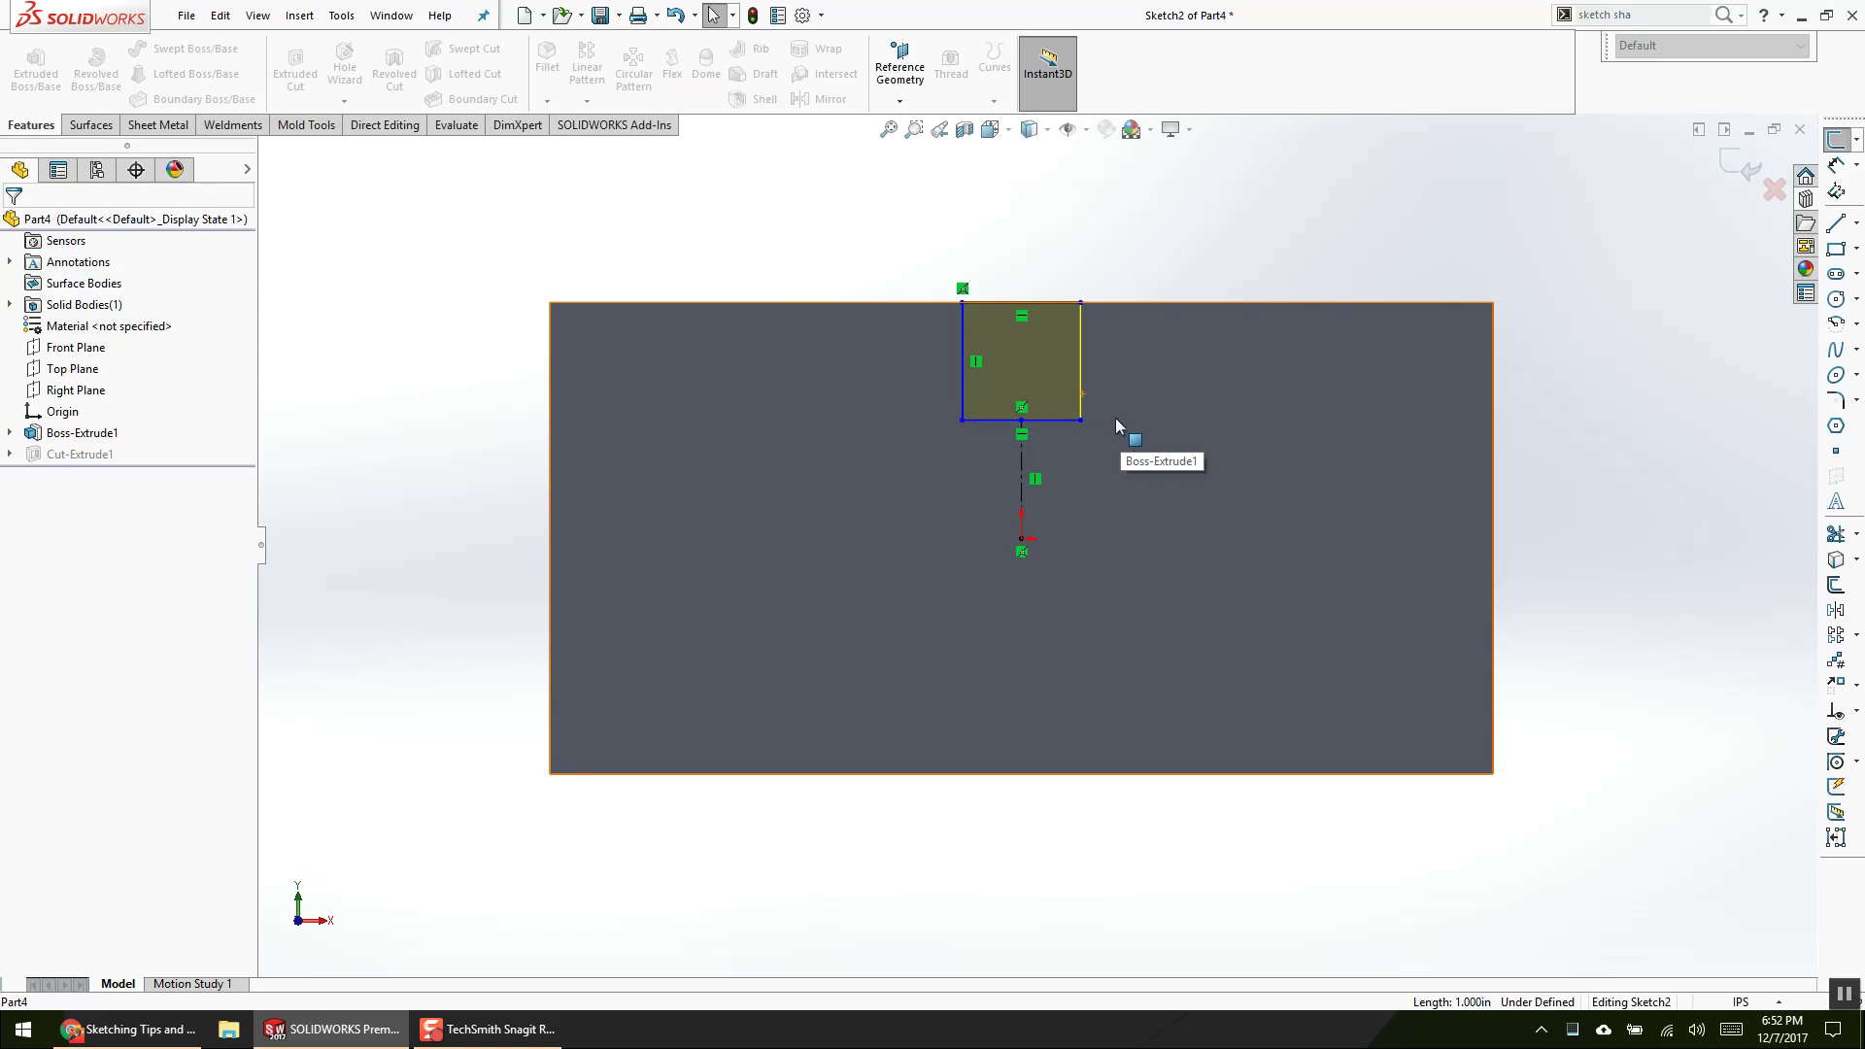
pyautogui.scroll(-2, 1115, 414)
pyautogui.press('a')
pyautogui.press('l')
pyautogui.click(1057, 436)
pyautogui.press('a')
pyautogui.click(1057, 266)
pyautogui.press('Escape')
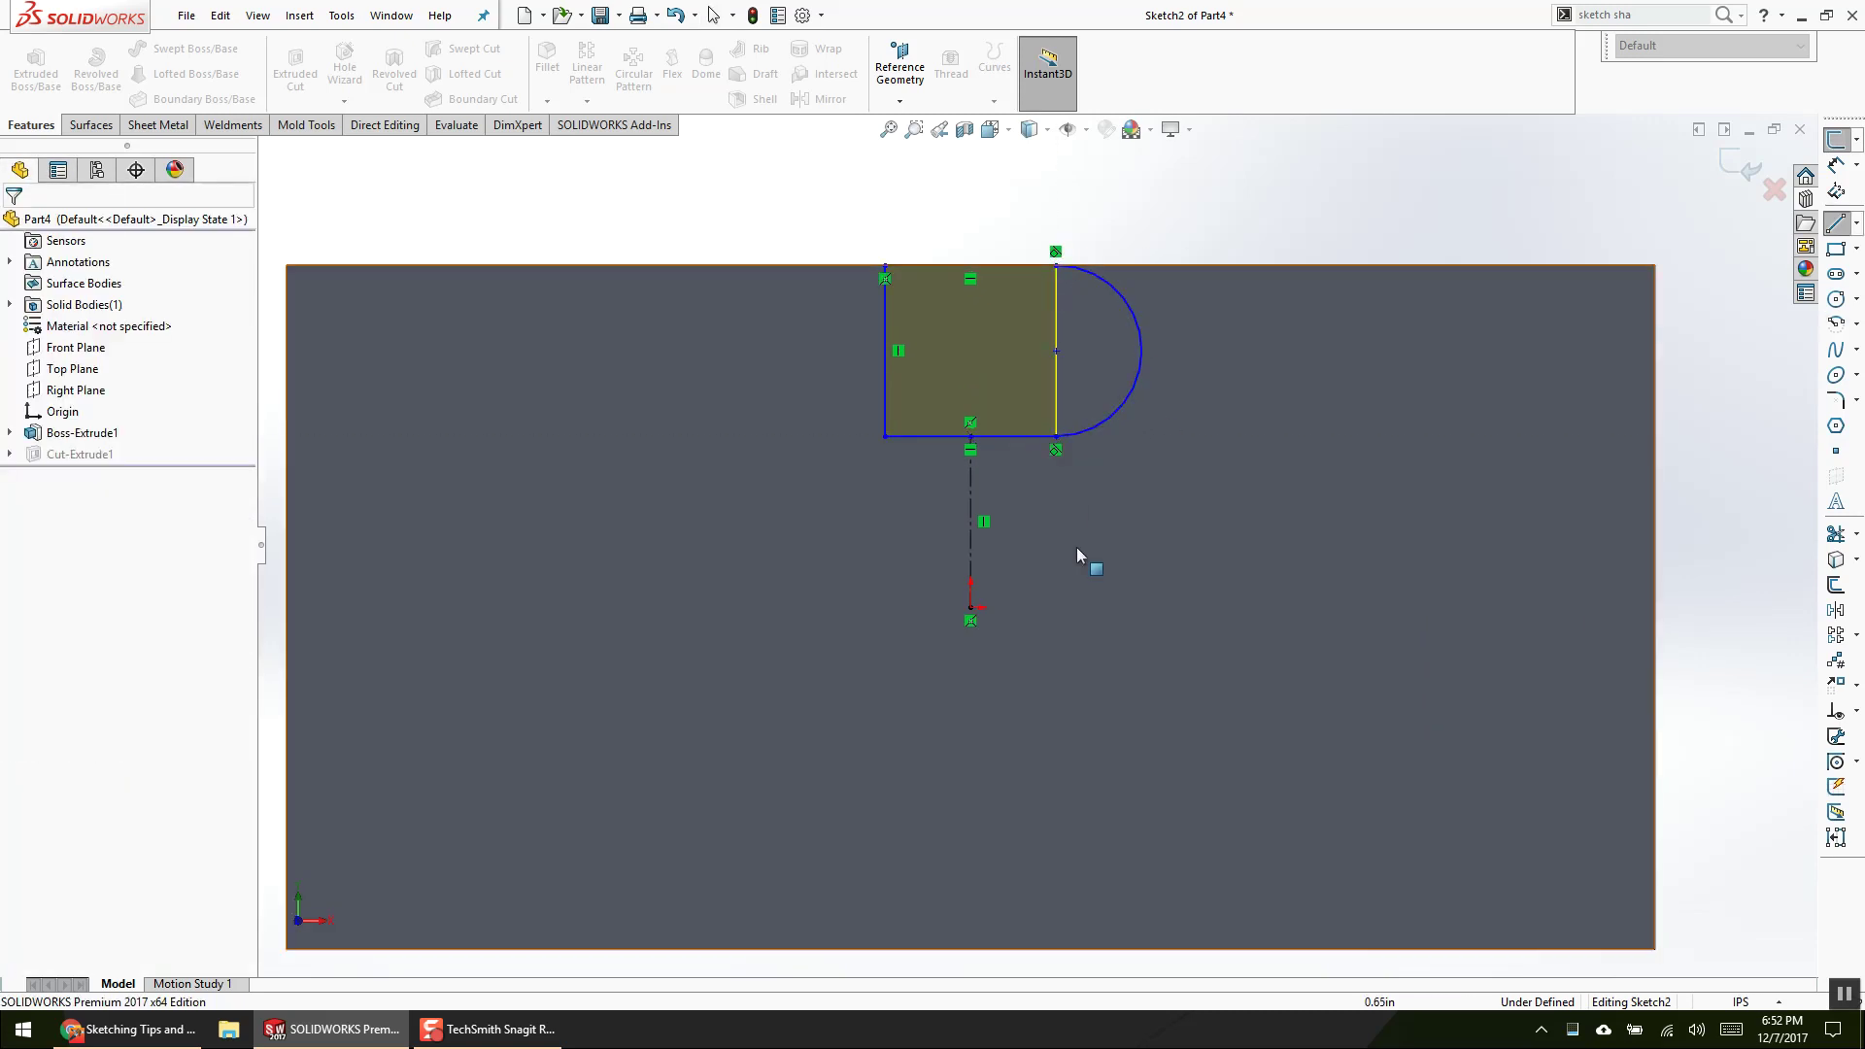
# Step: Dimension the notch's bottom line at 1 in
pyautogui.press('d')
pyautogui.click(1024, 437)
pyautogui.click(1015, 482)
pyautogui.press('Return')
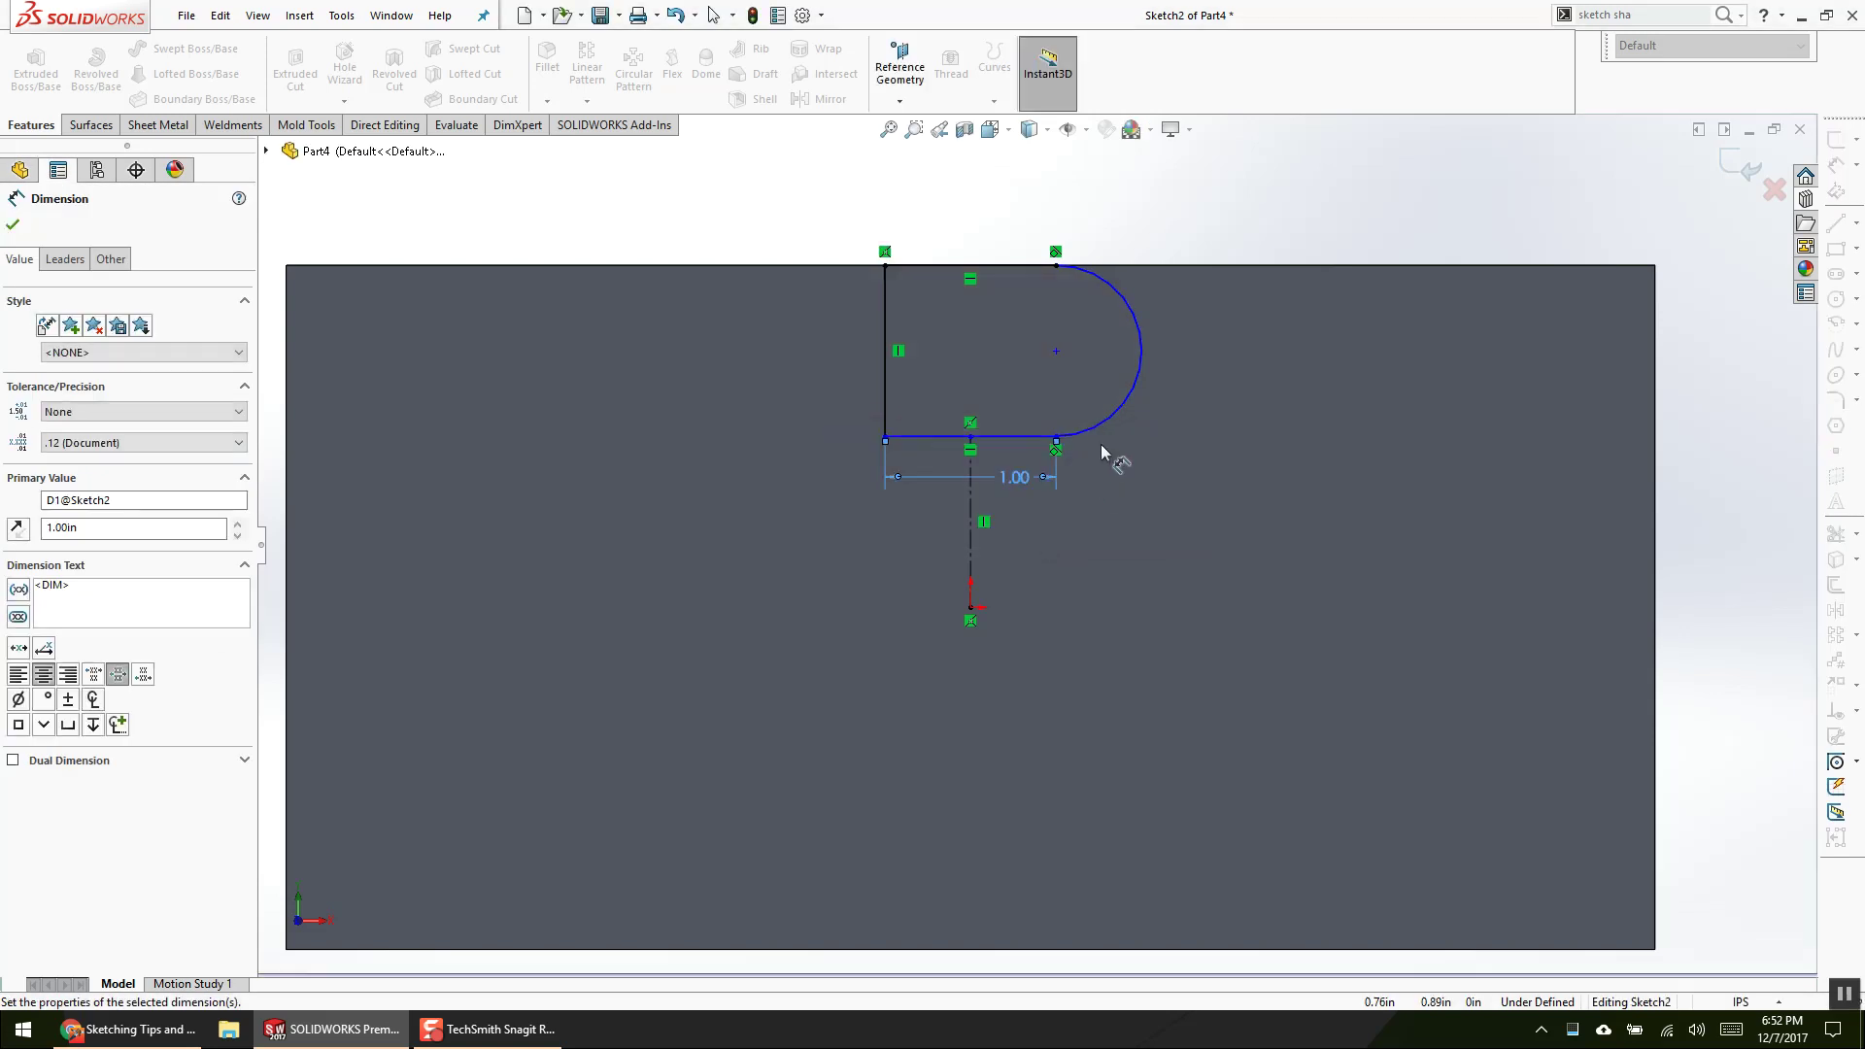
pyautogui.press('Escape')
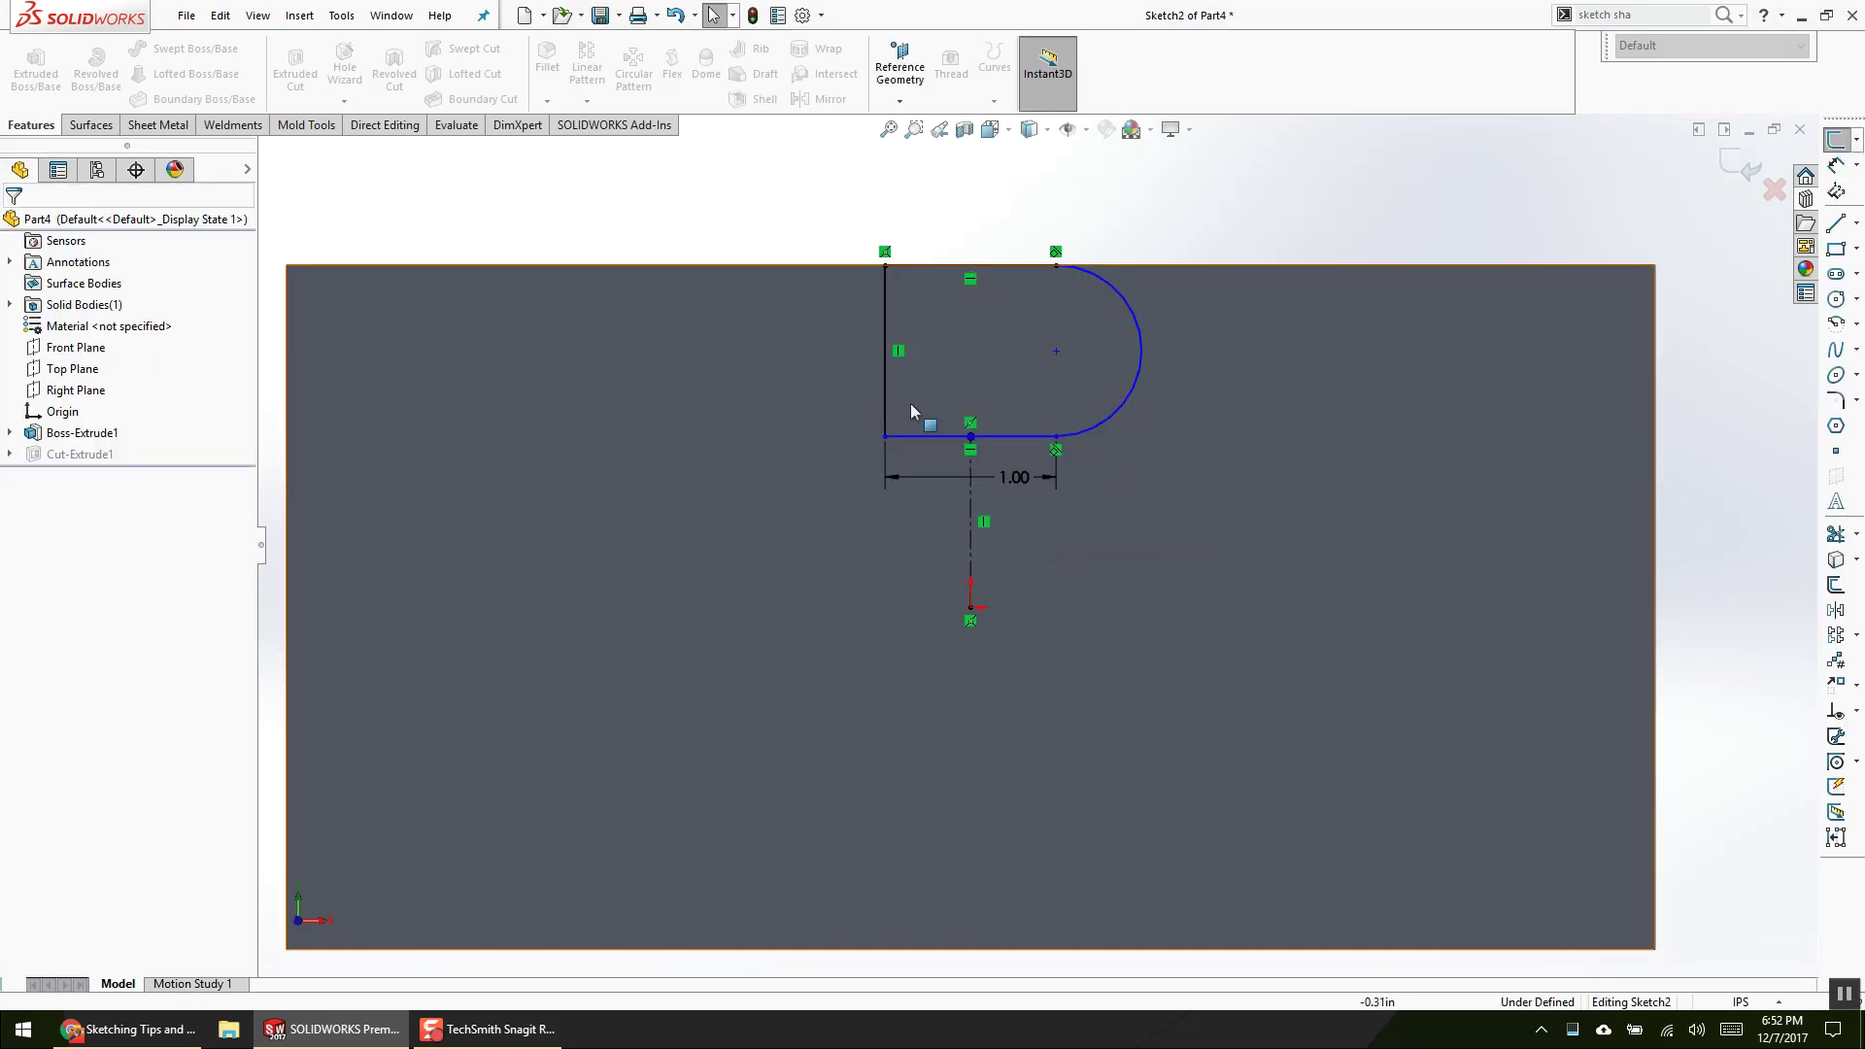
# Step: Dimension the notch's left vertical line at 0.75 in and exit the sketch to rebuild the cut
pyautogui.press('d')
pyautogui.click(885, 399)
pyautogui.click(823, 371)
pyautogui.write('.75')
pyautogui.press('Return')
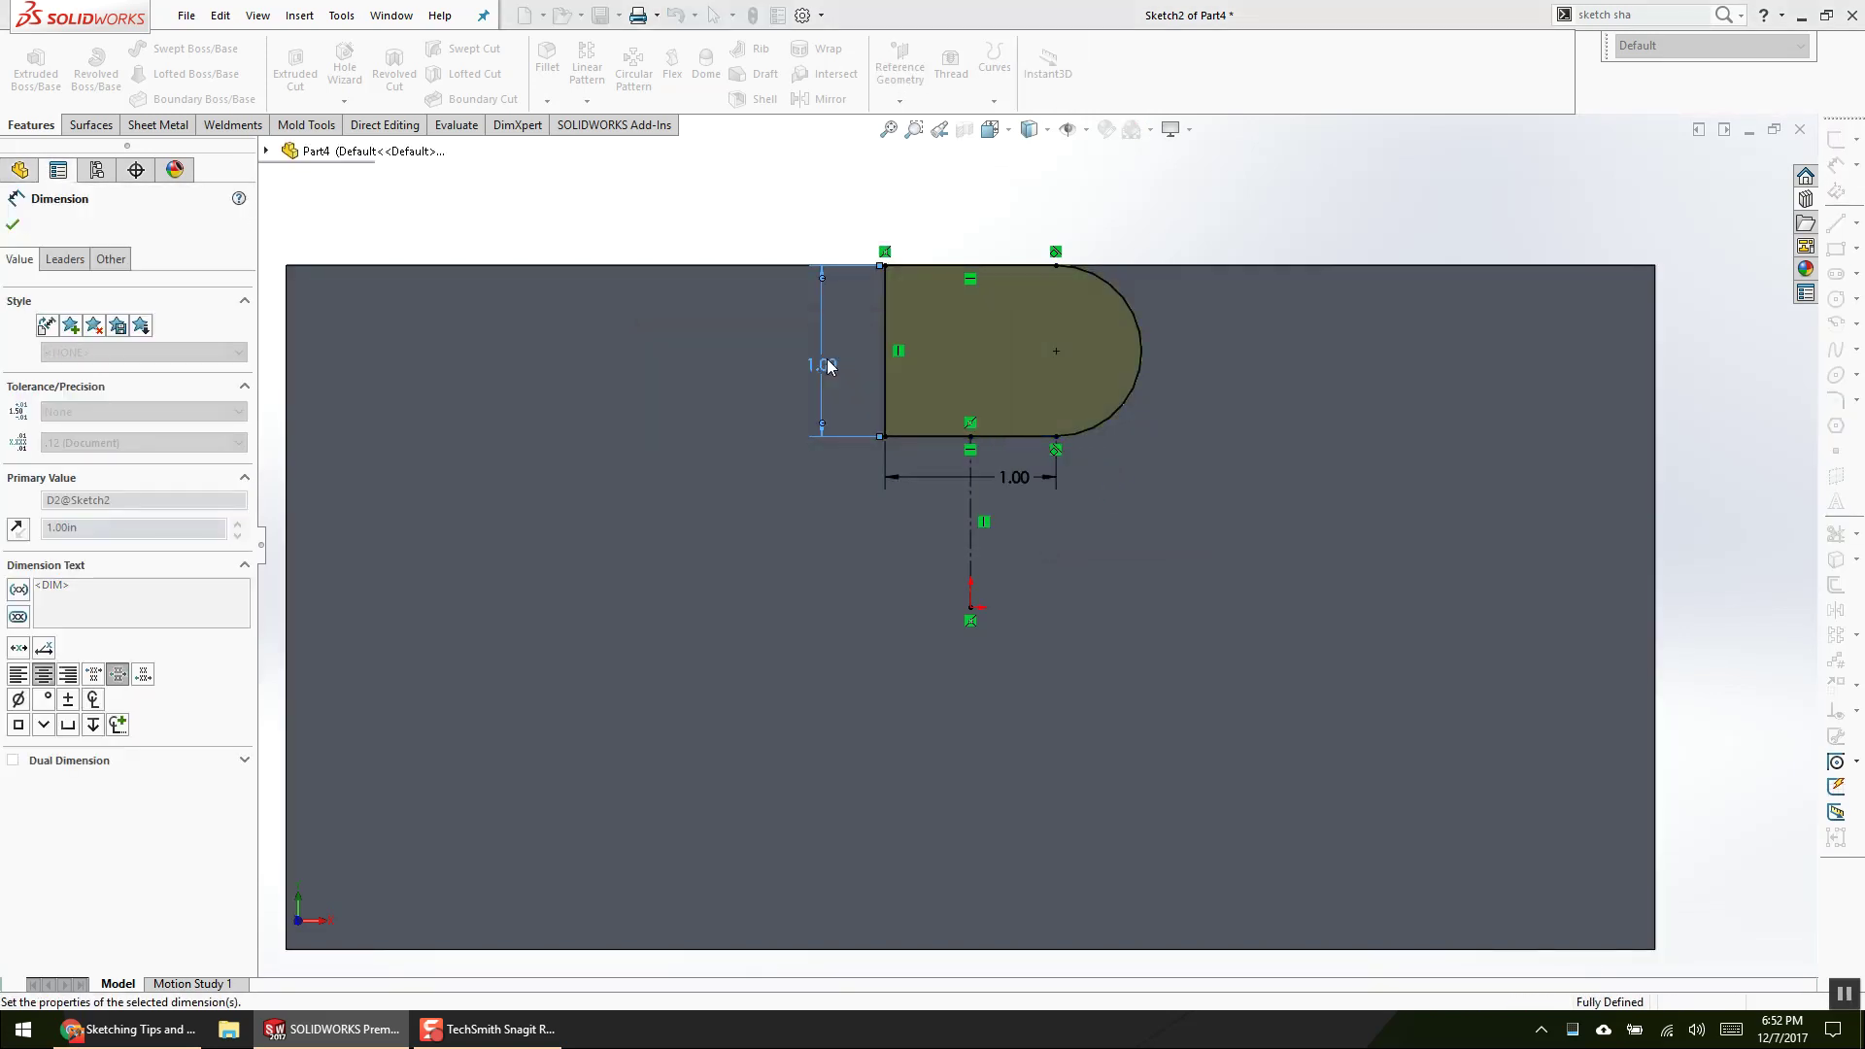
pyautogui.press('Escape')
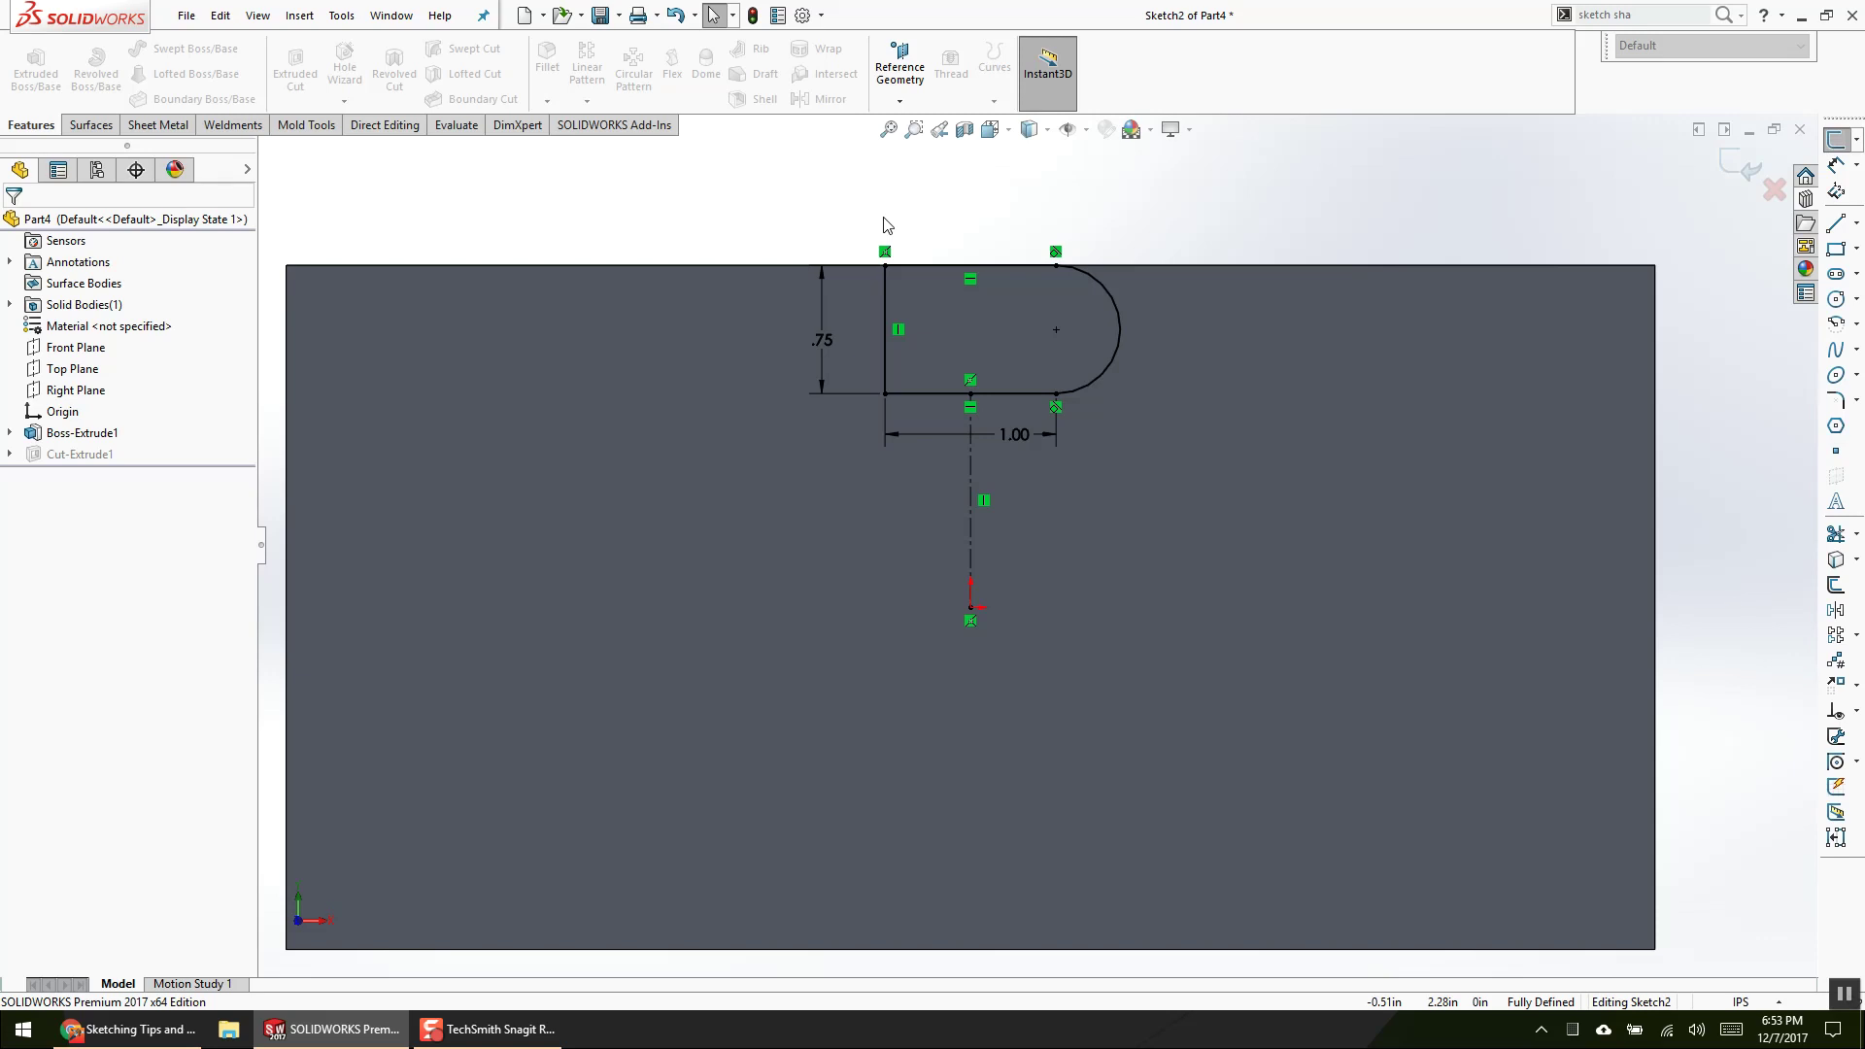
pyautogui.scroll(1, 1030, 544)
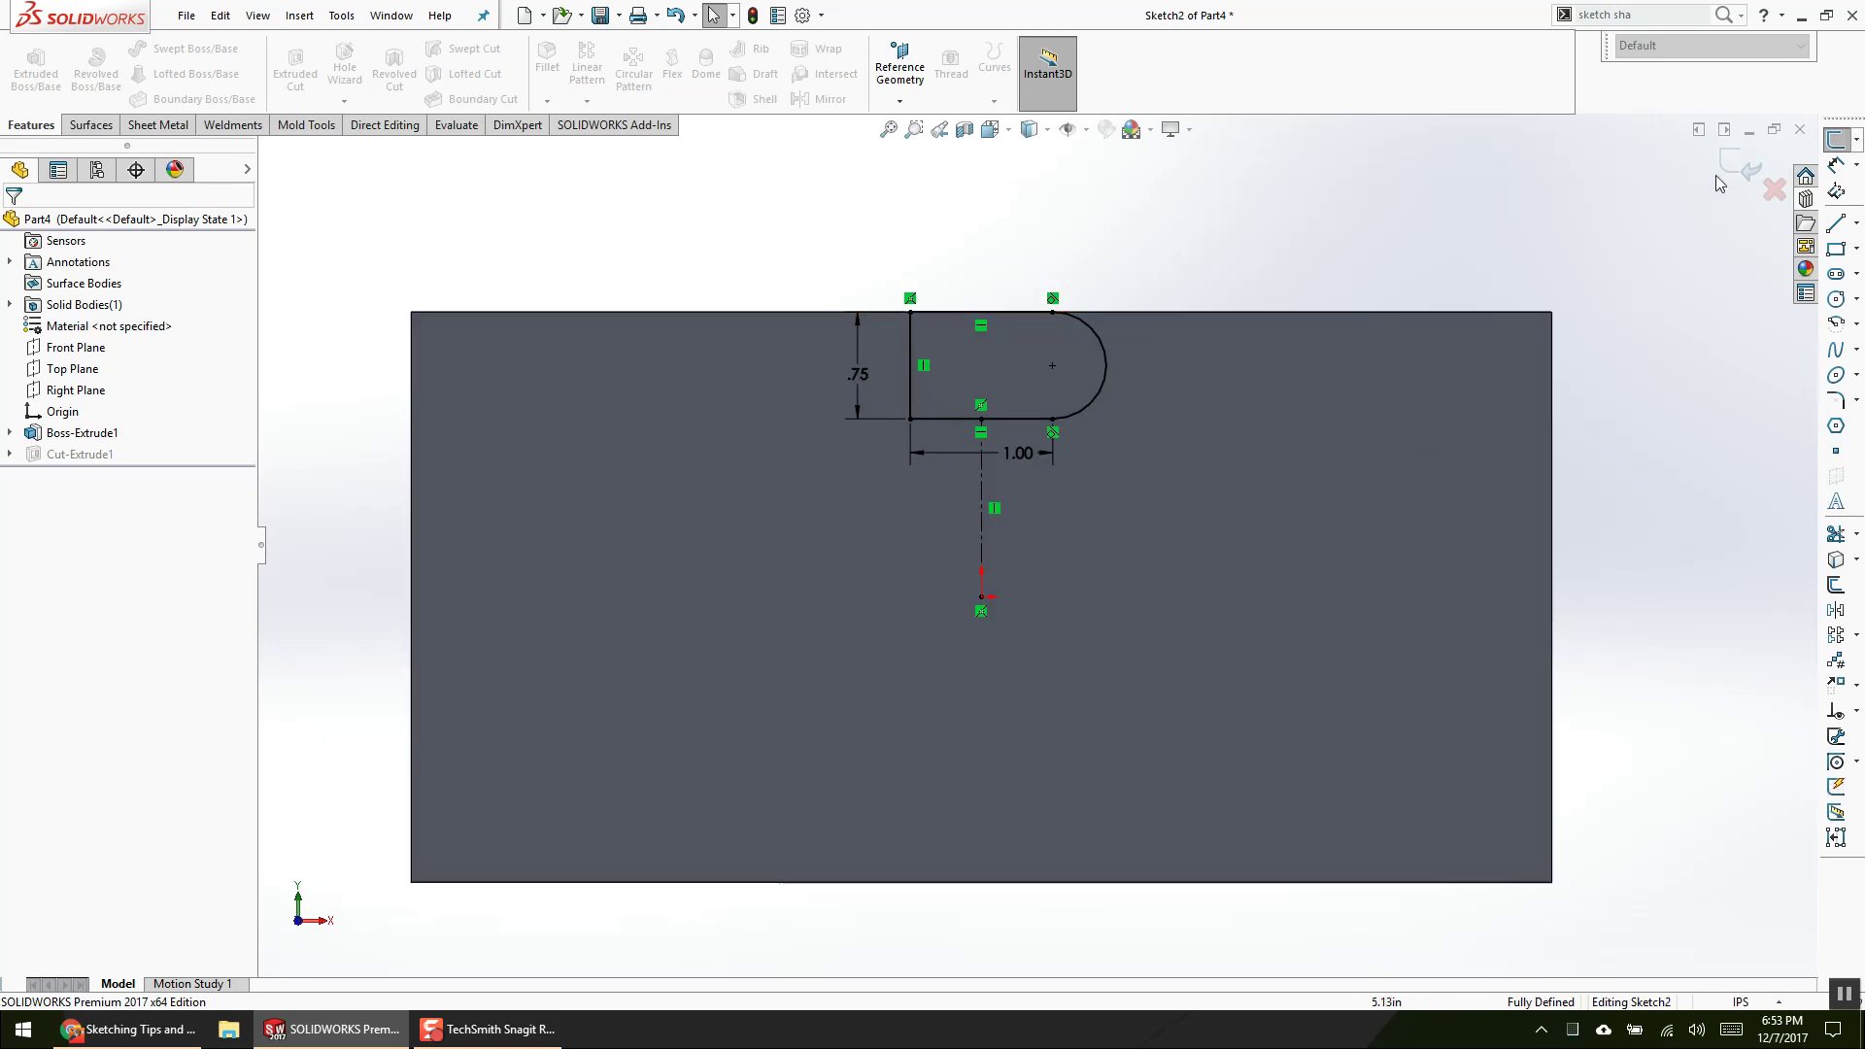
pyautogui.click(1739, 167)
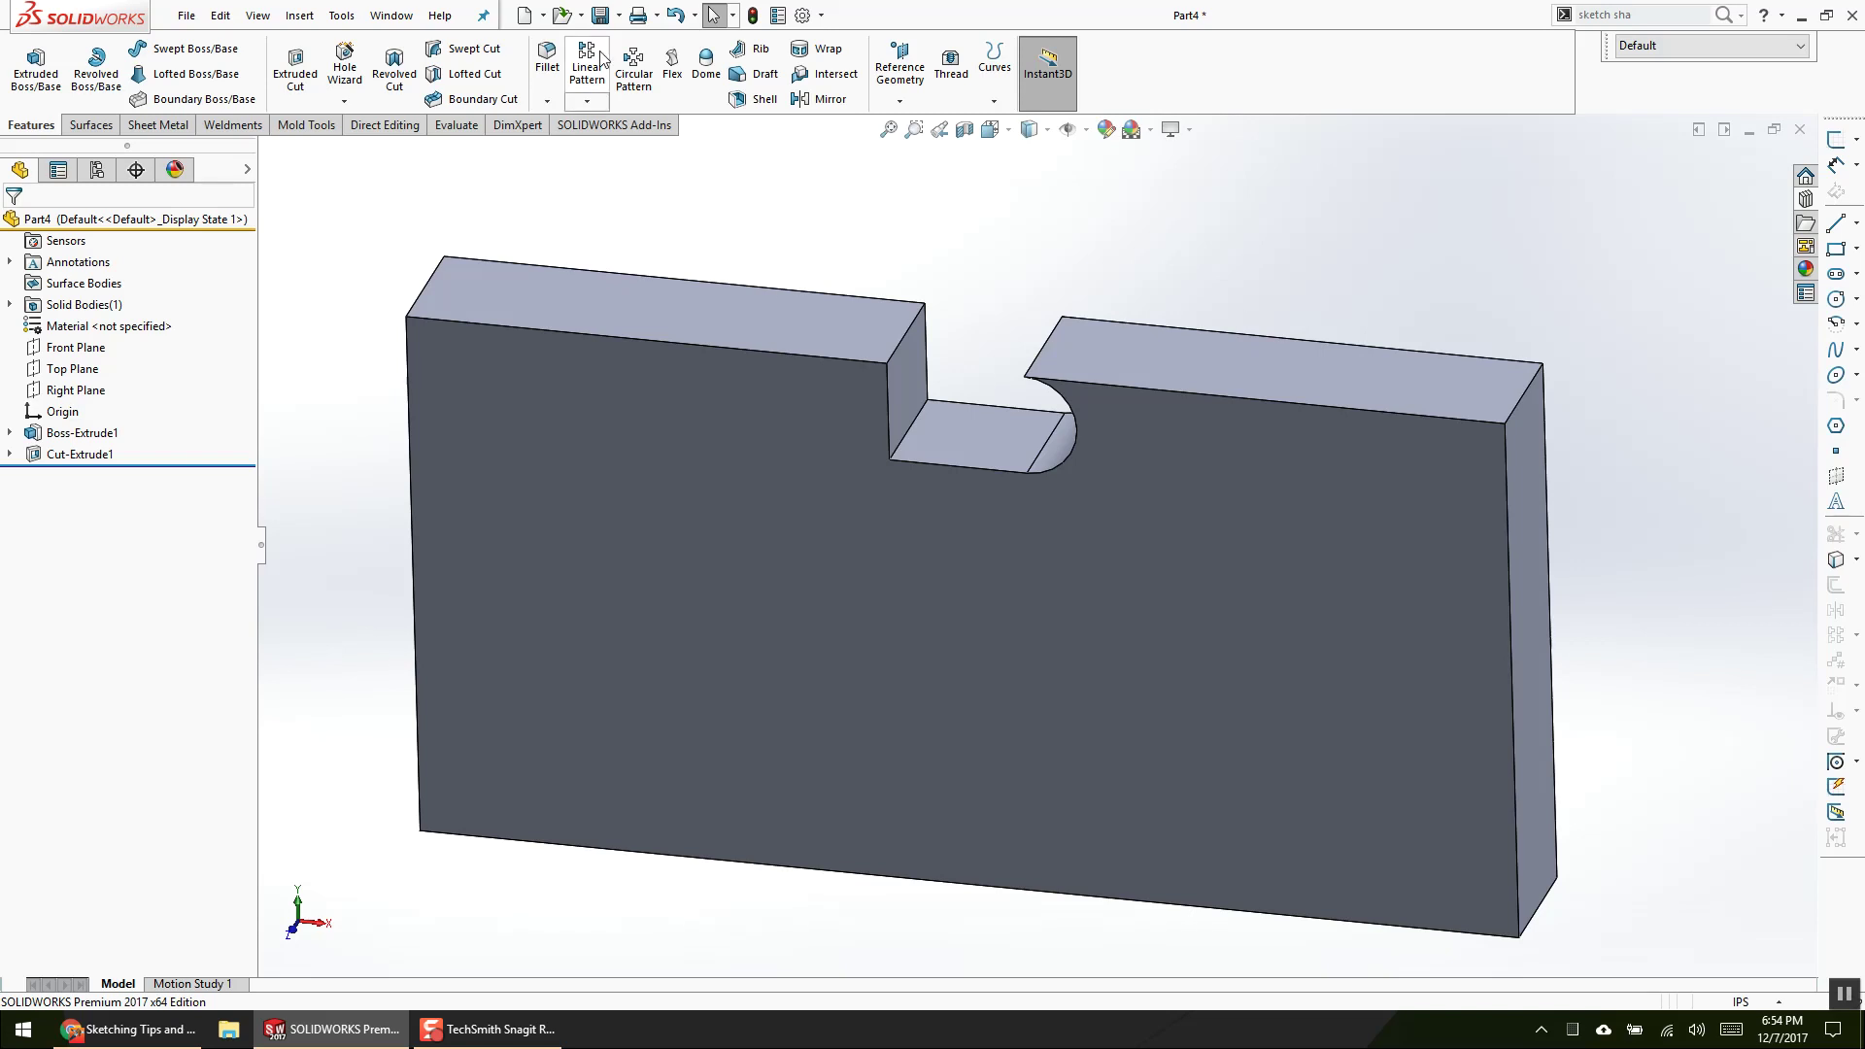
# Step: Save the notched block part on the Desktop as temp
pyautogui.click(599, 15)
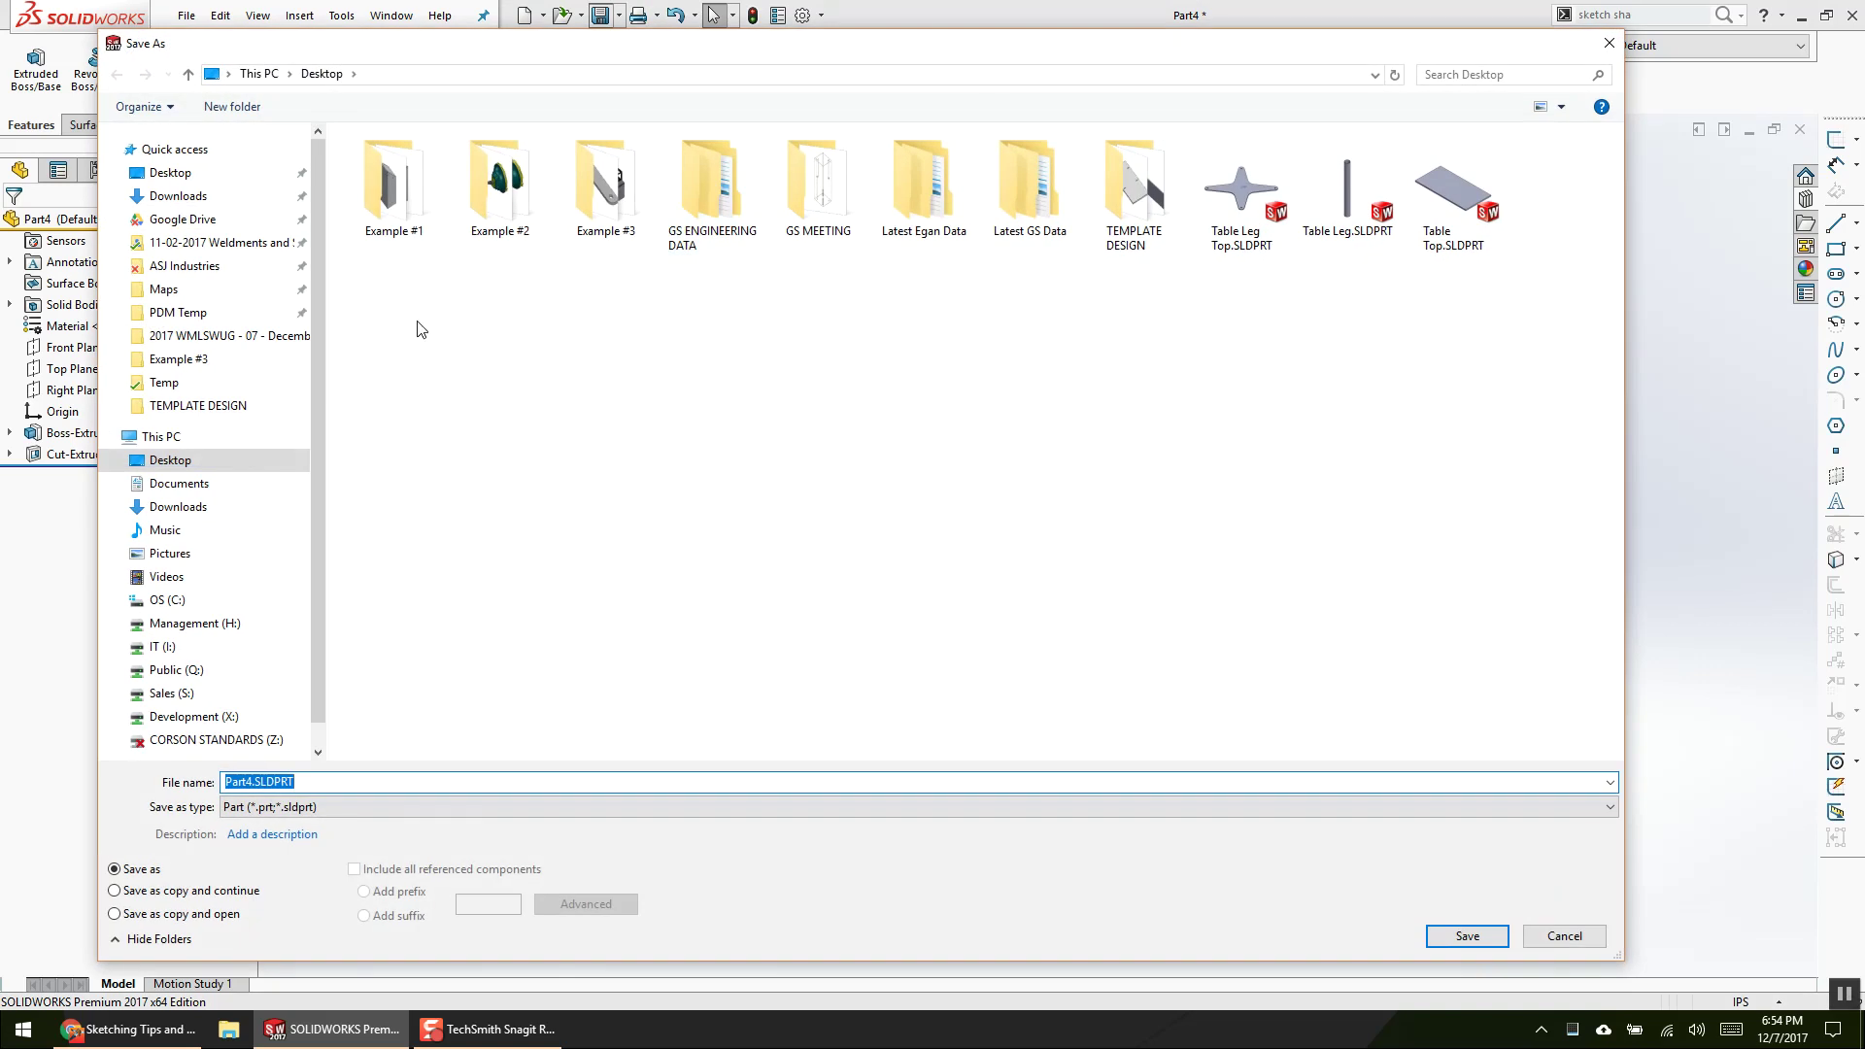
pyautogui.click(233, 173)
pyautogui.write('temp')
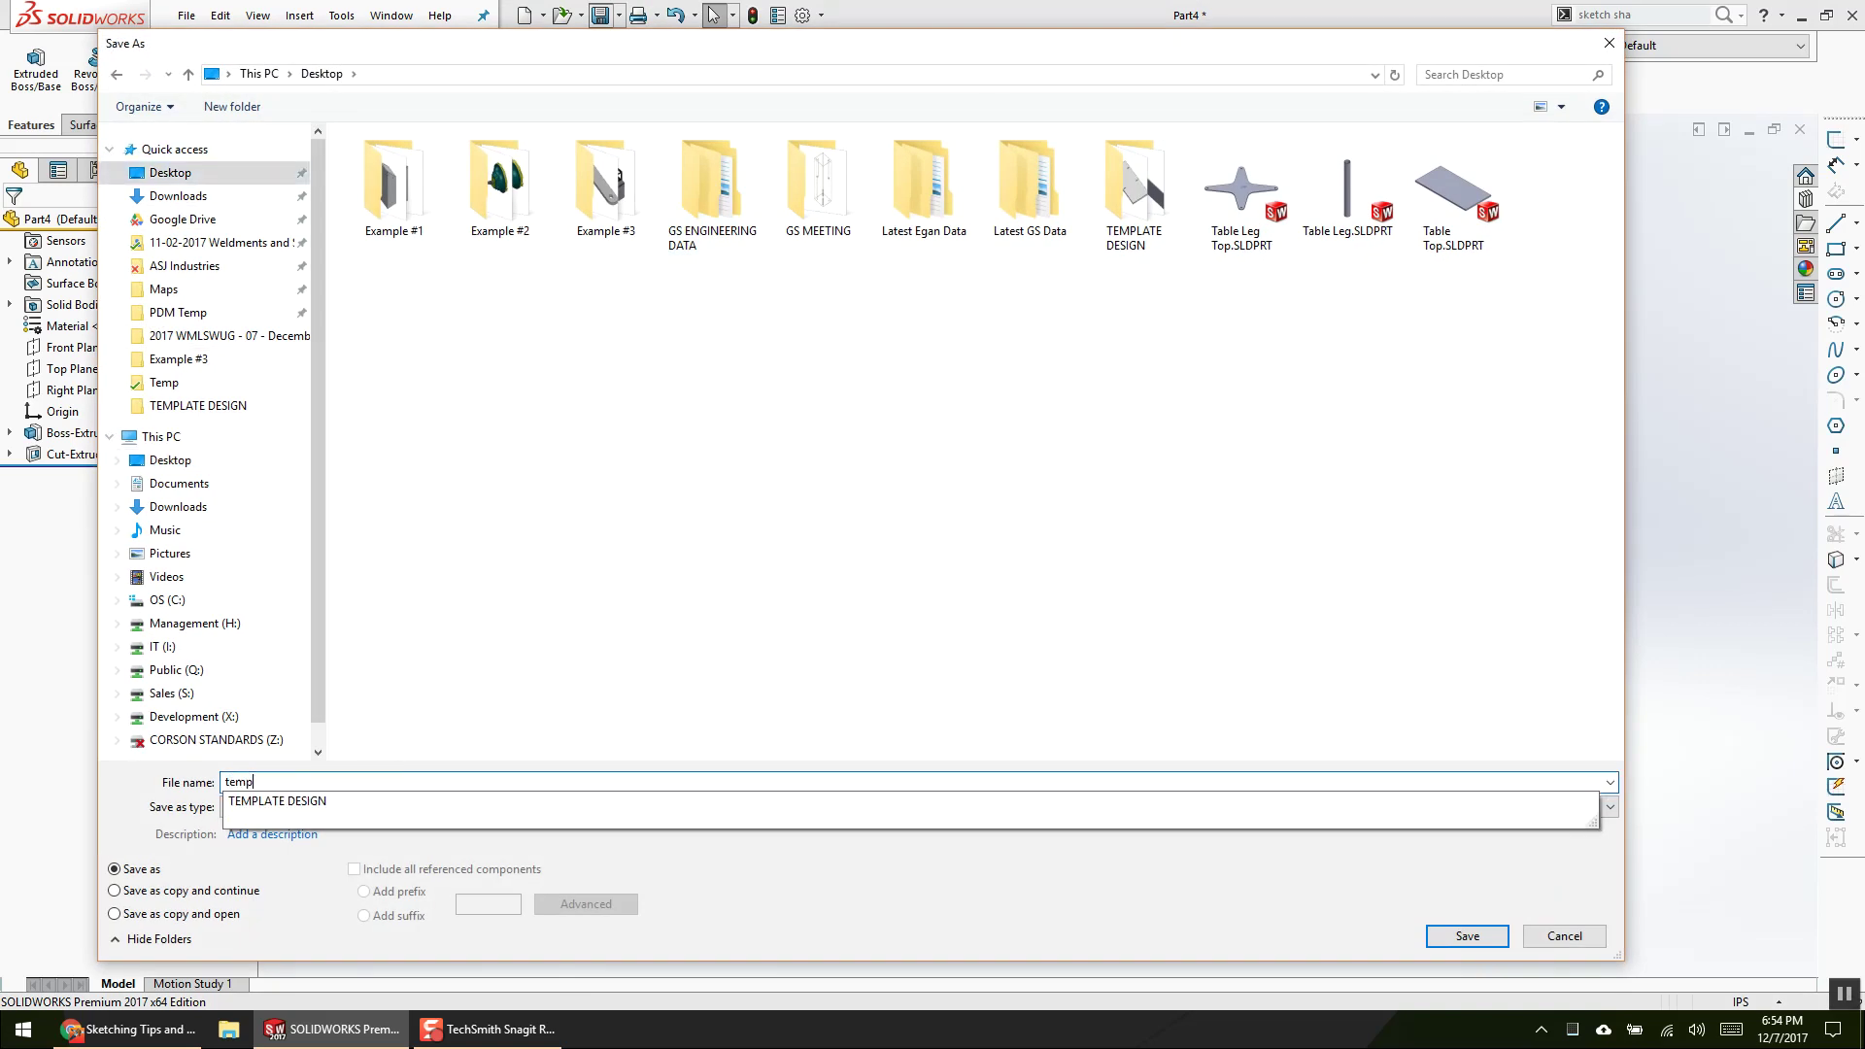
pyautogui.press('Return')
# Step: Make a new drawing from the temp part
pyautogui.click(543, 14)
pyautogui.click(661, 47)
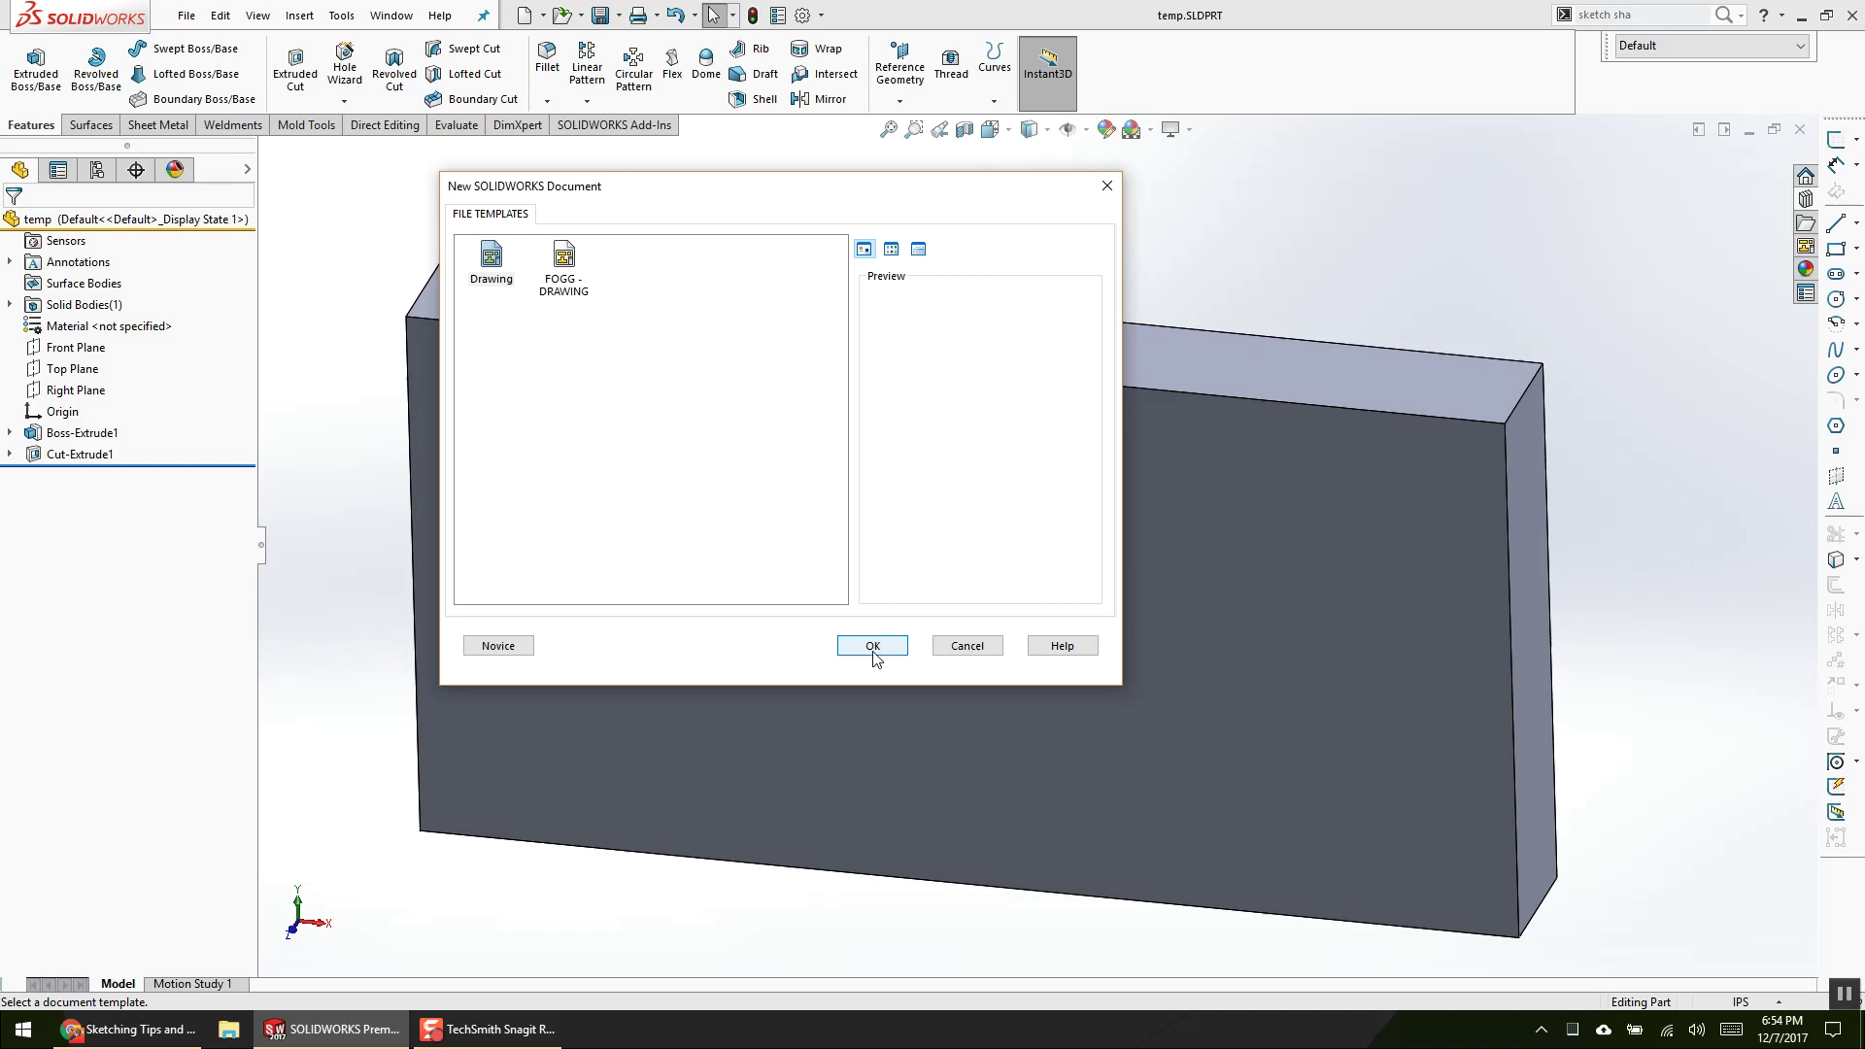
pyautogui.click(870, 647)
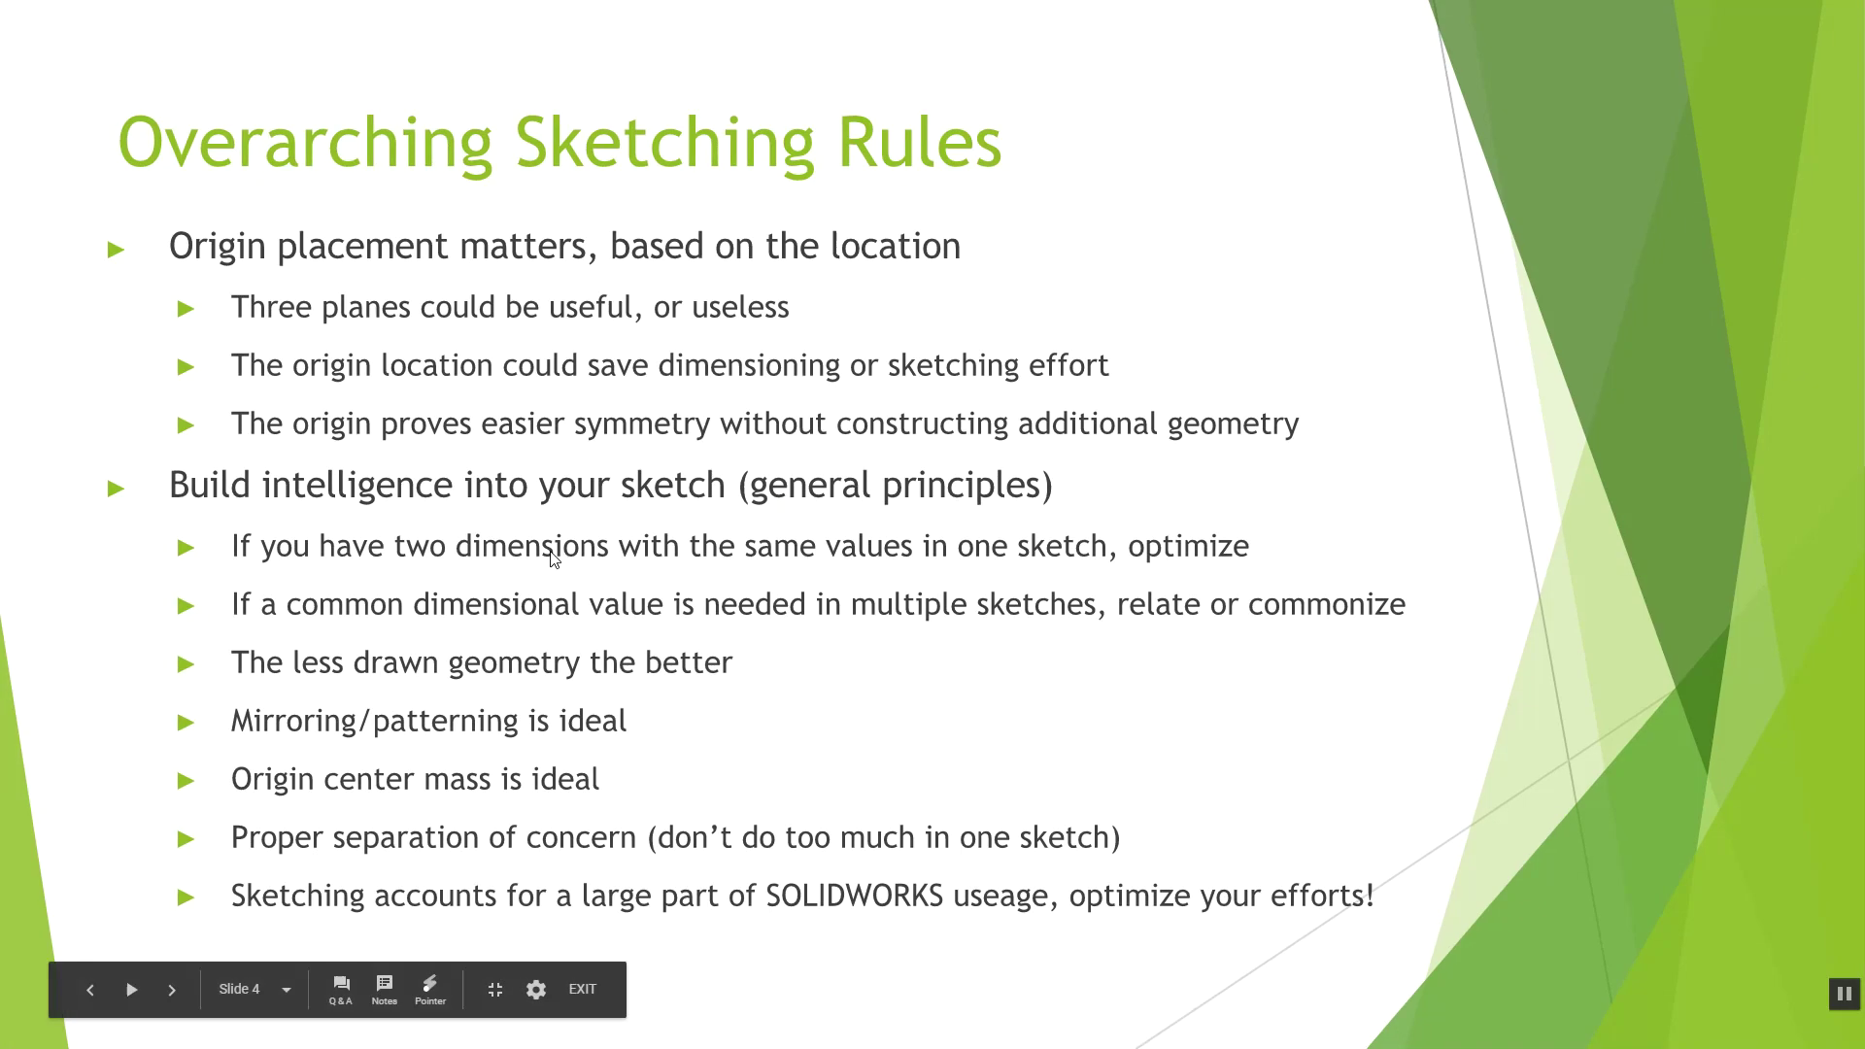
pyautogui.click(554, 559)
pyautogui.press('Left')
pyautogui.click(555, 559)
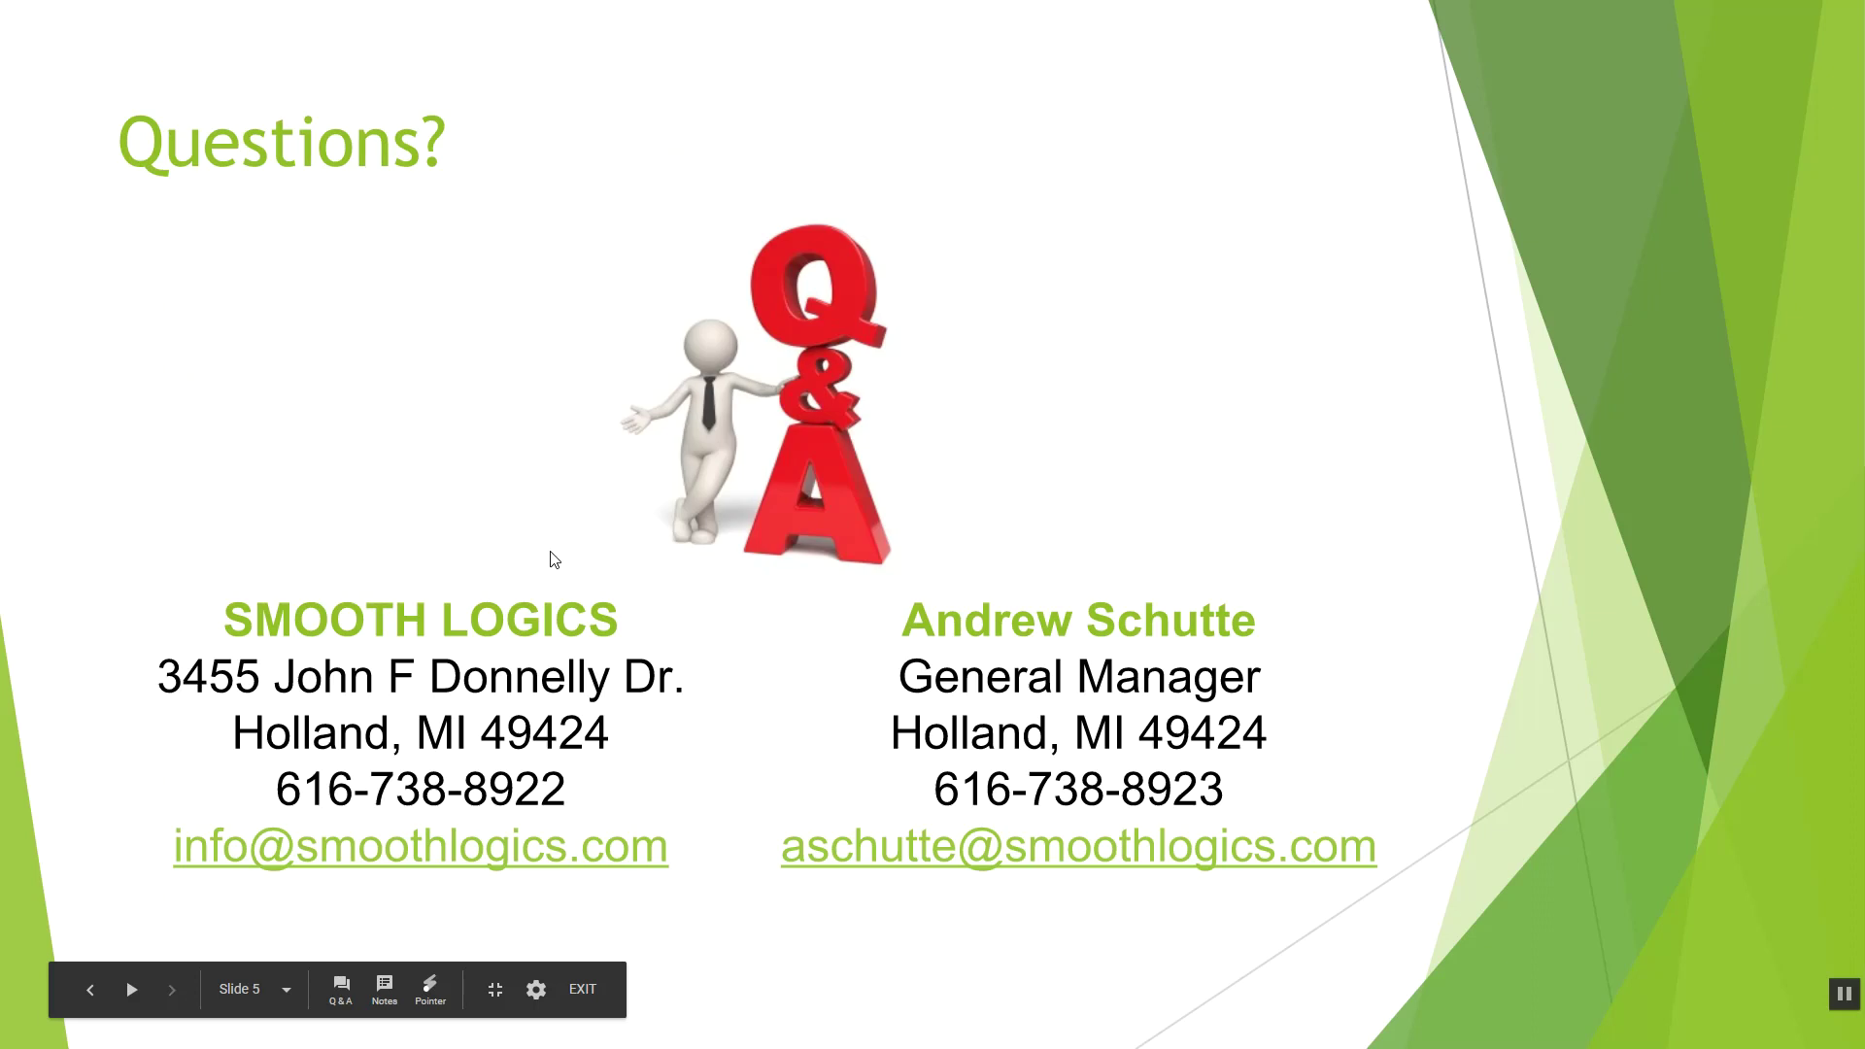
pyautogui.press('Left')
pyautogui.click(555, 559)
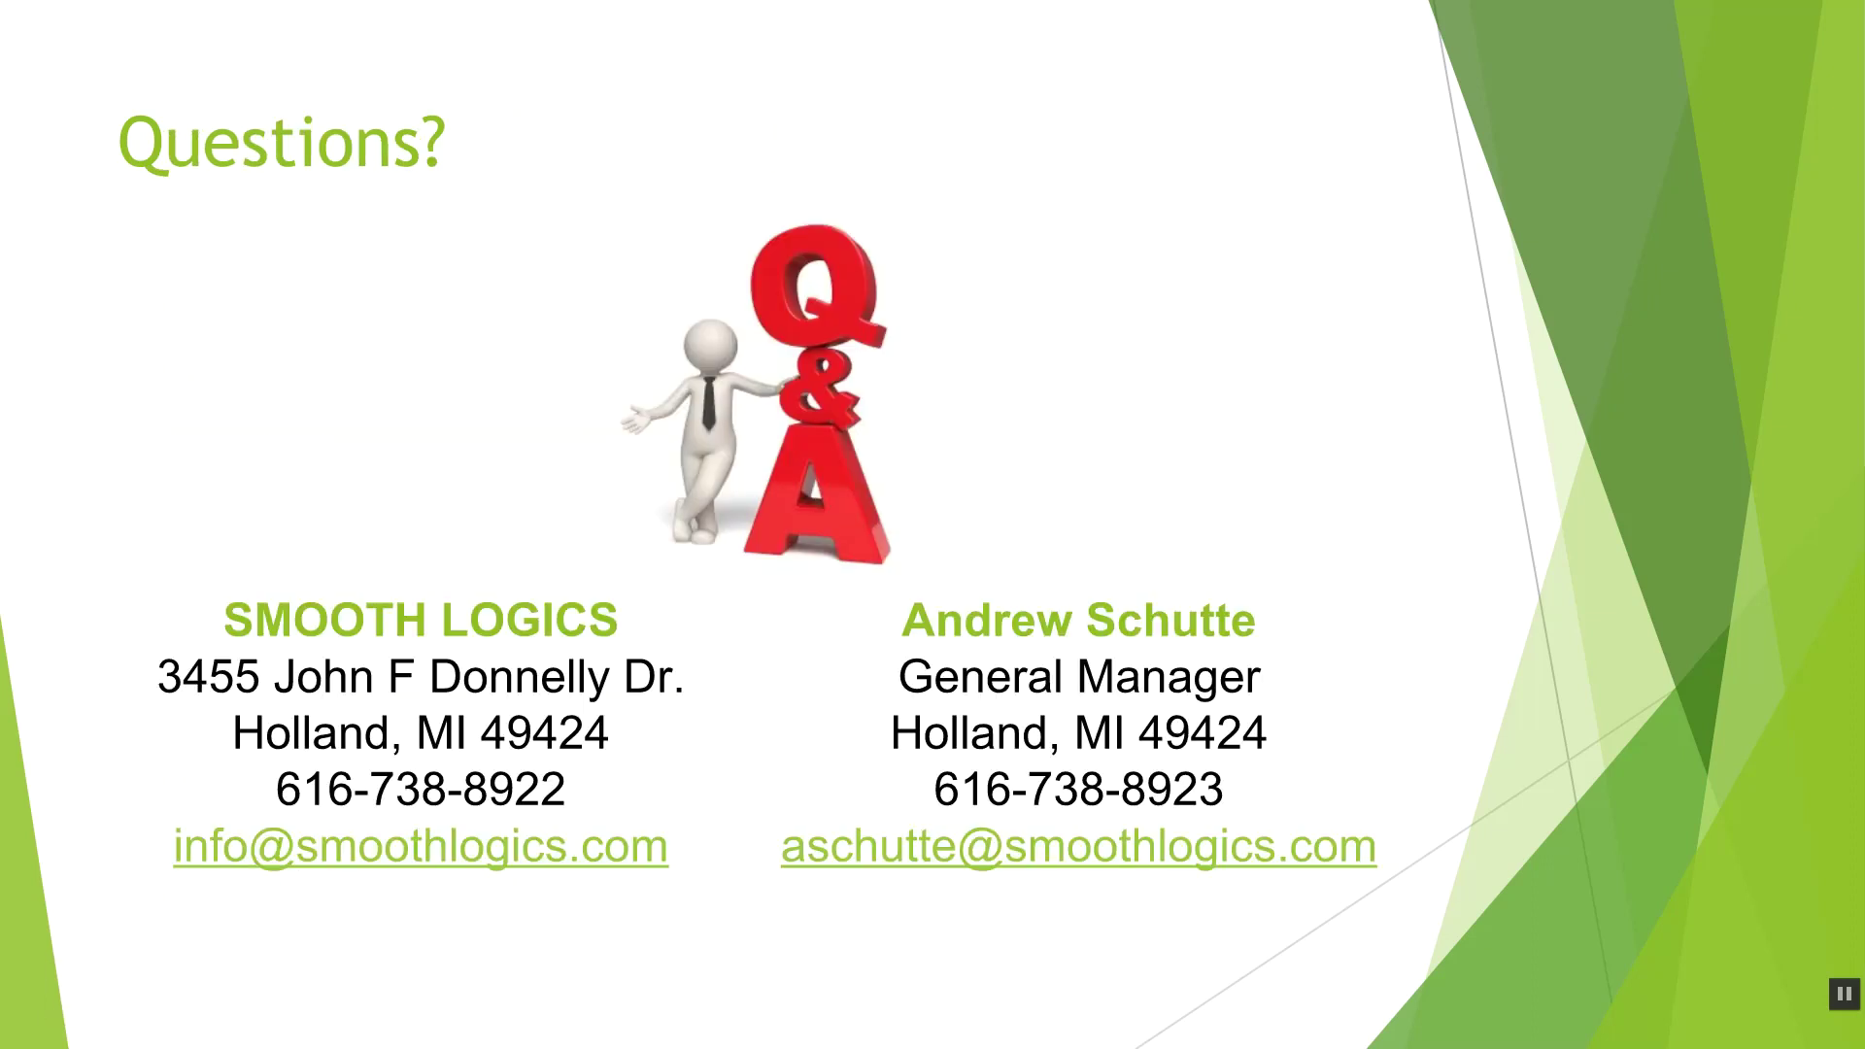
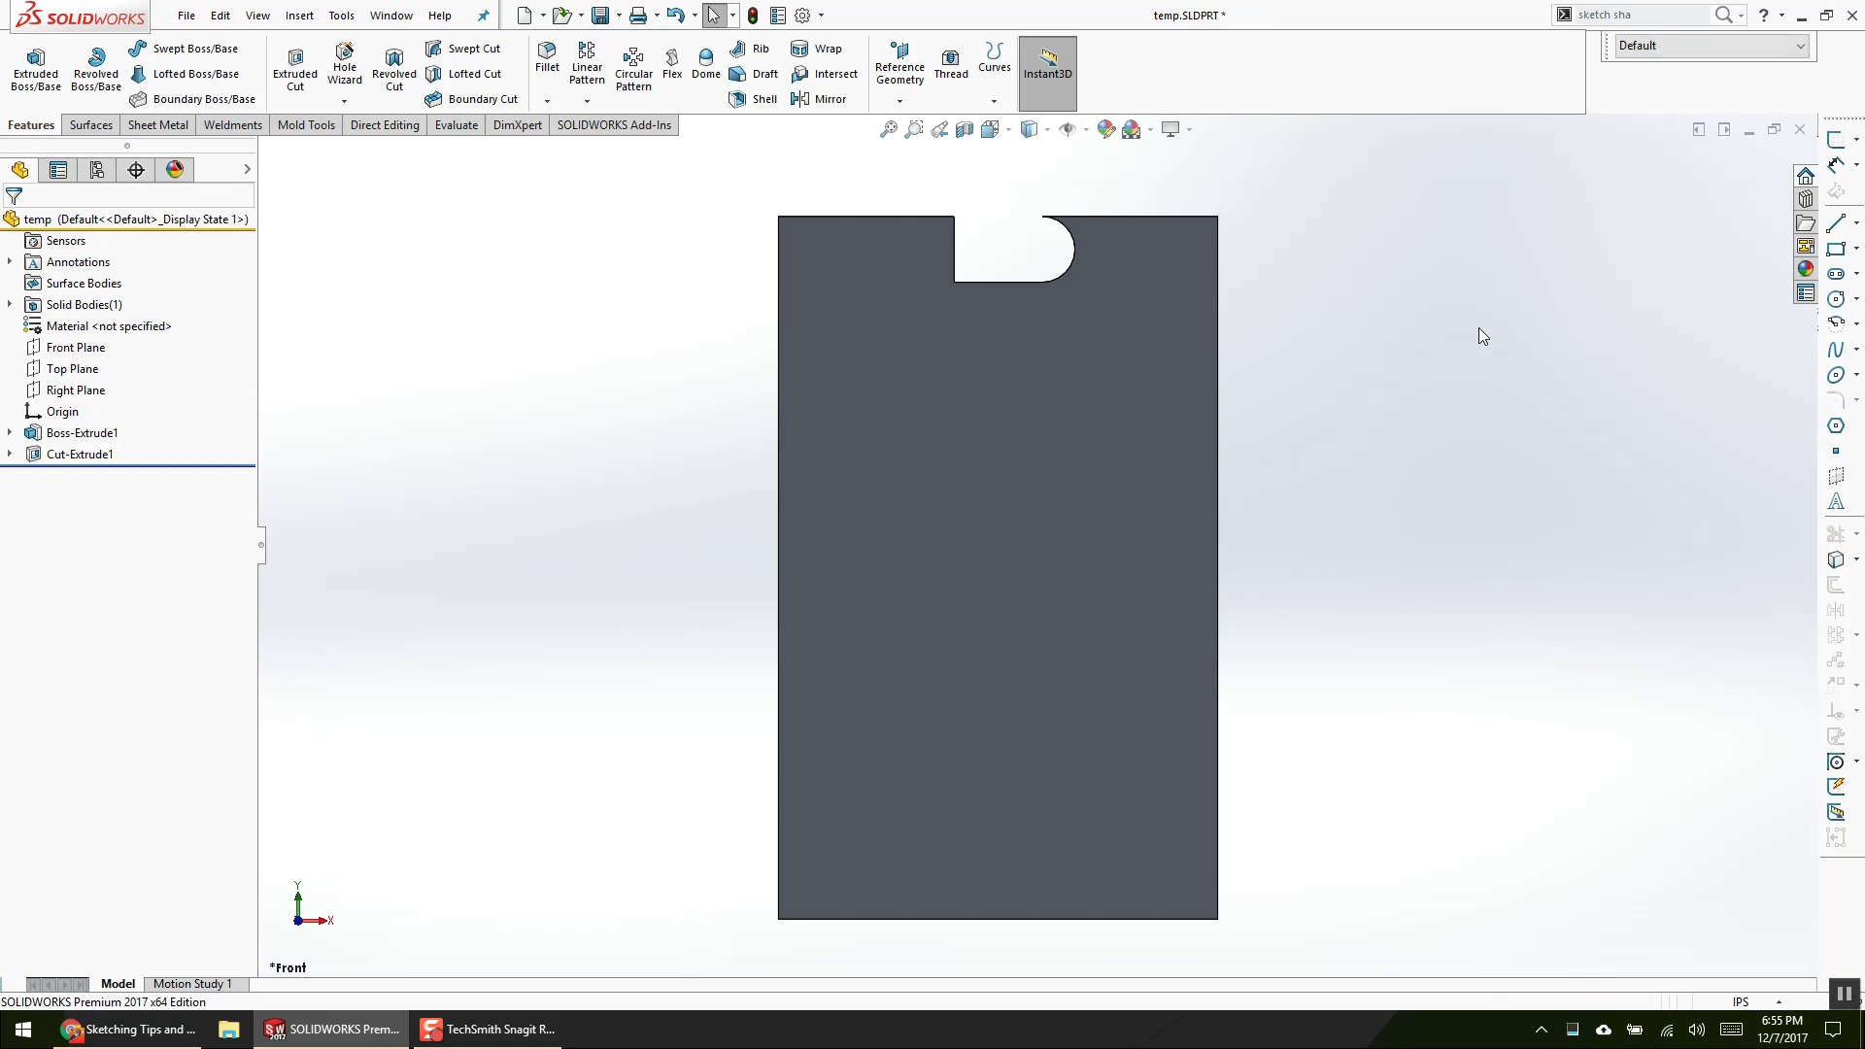
# Step: Switch to the temp drawing and move the front view of the block to the left half of the sheet
pyautogui.hotkey('ctrl', 'Tab')
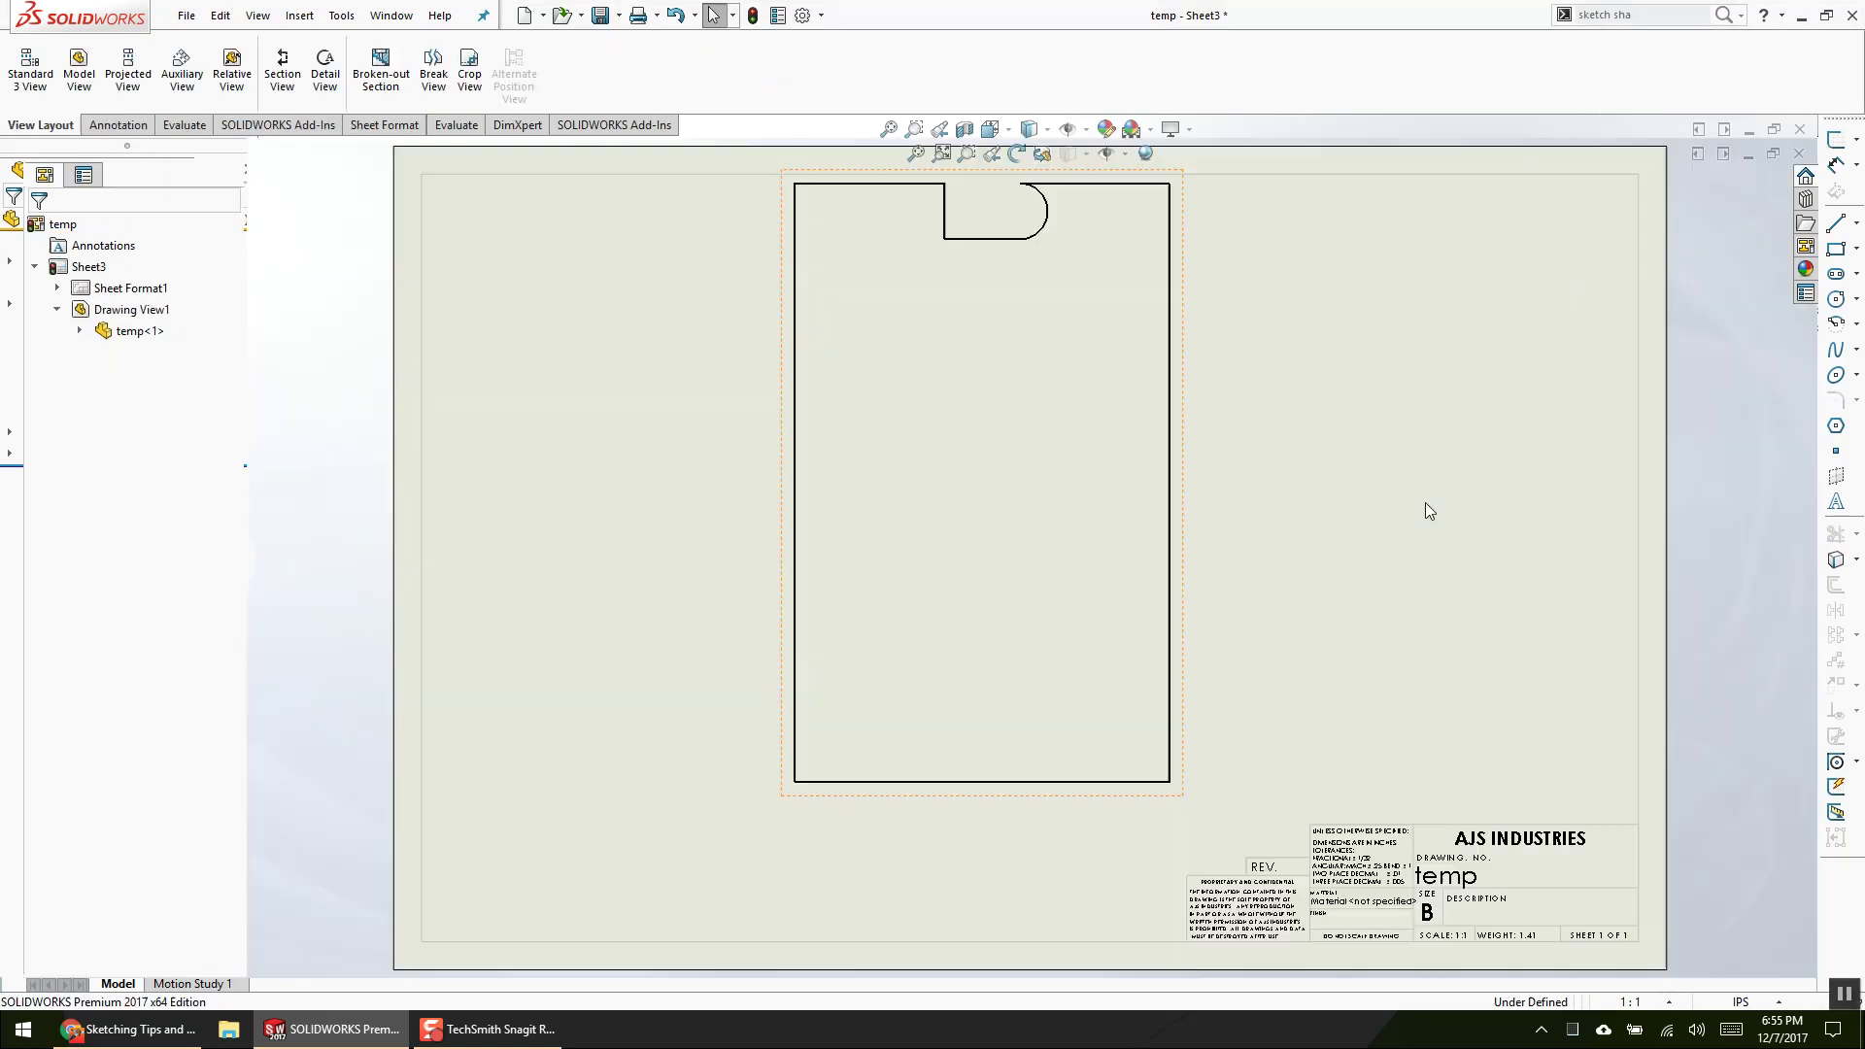
pyautogui.moveTo(1151, 485)
pyautogui.mouseDown()
pyautogui.moveTo(908, 581)
pyautogui.moveTo(955, 537)
pyautogui.mouseUp()
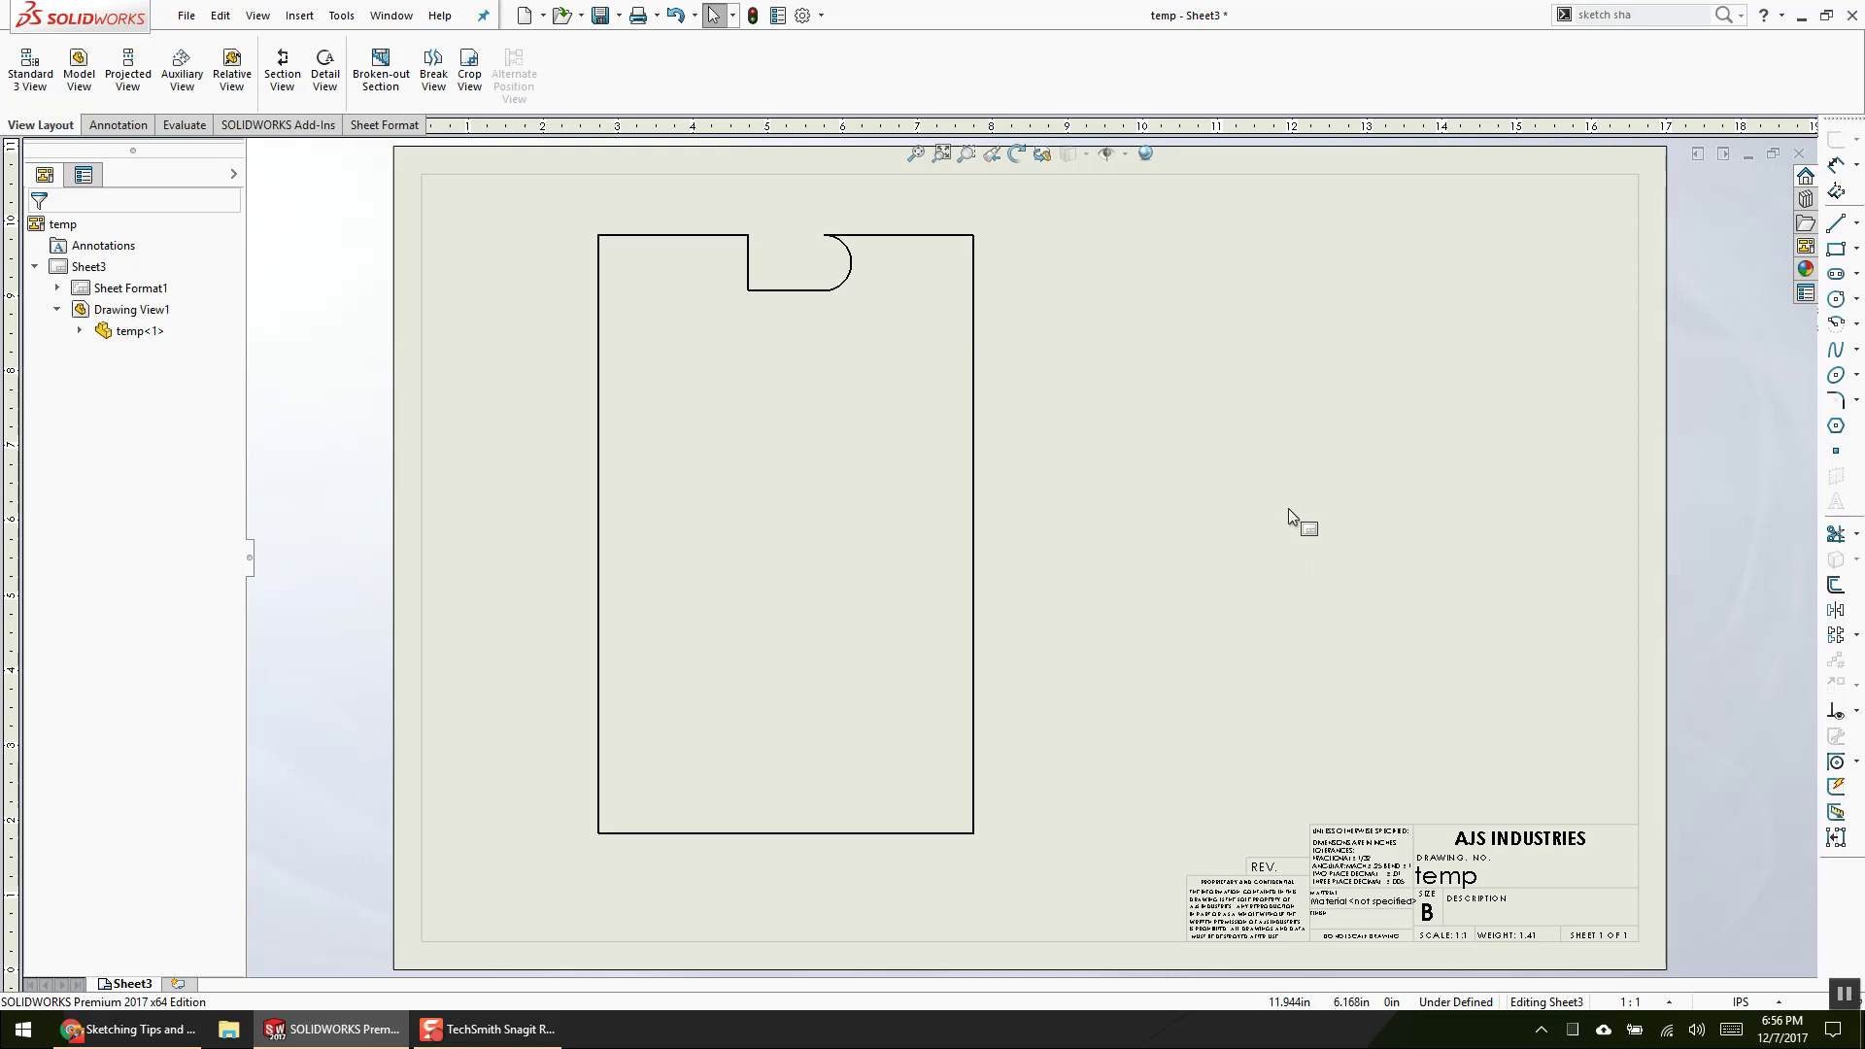
pyautogui.scroll(-4, 1289, 510)
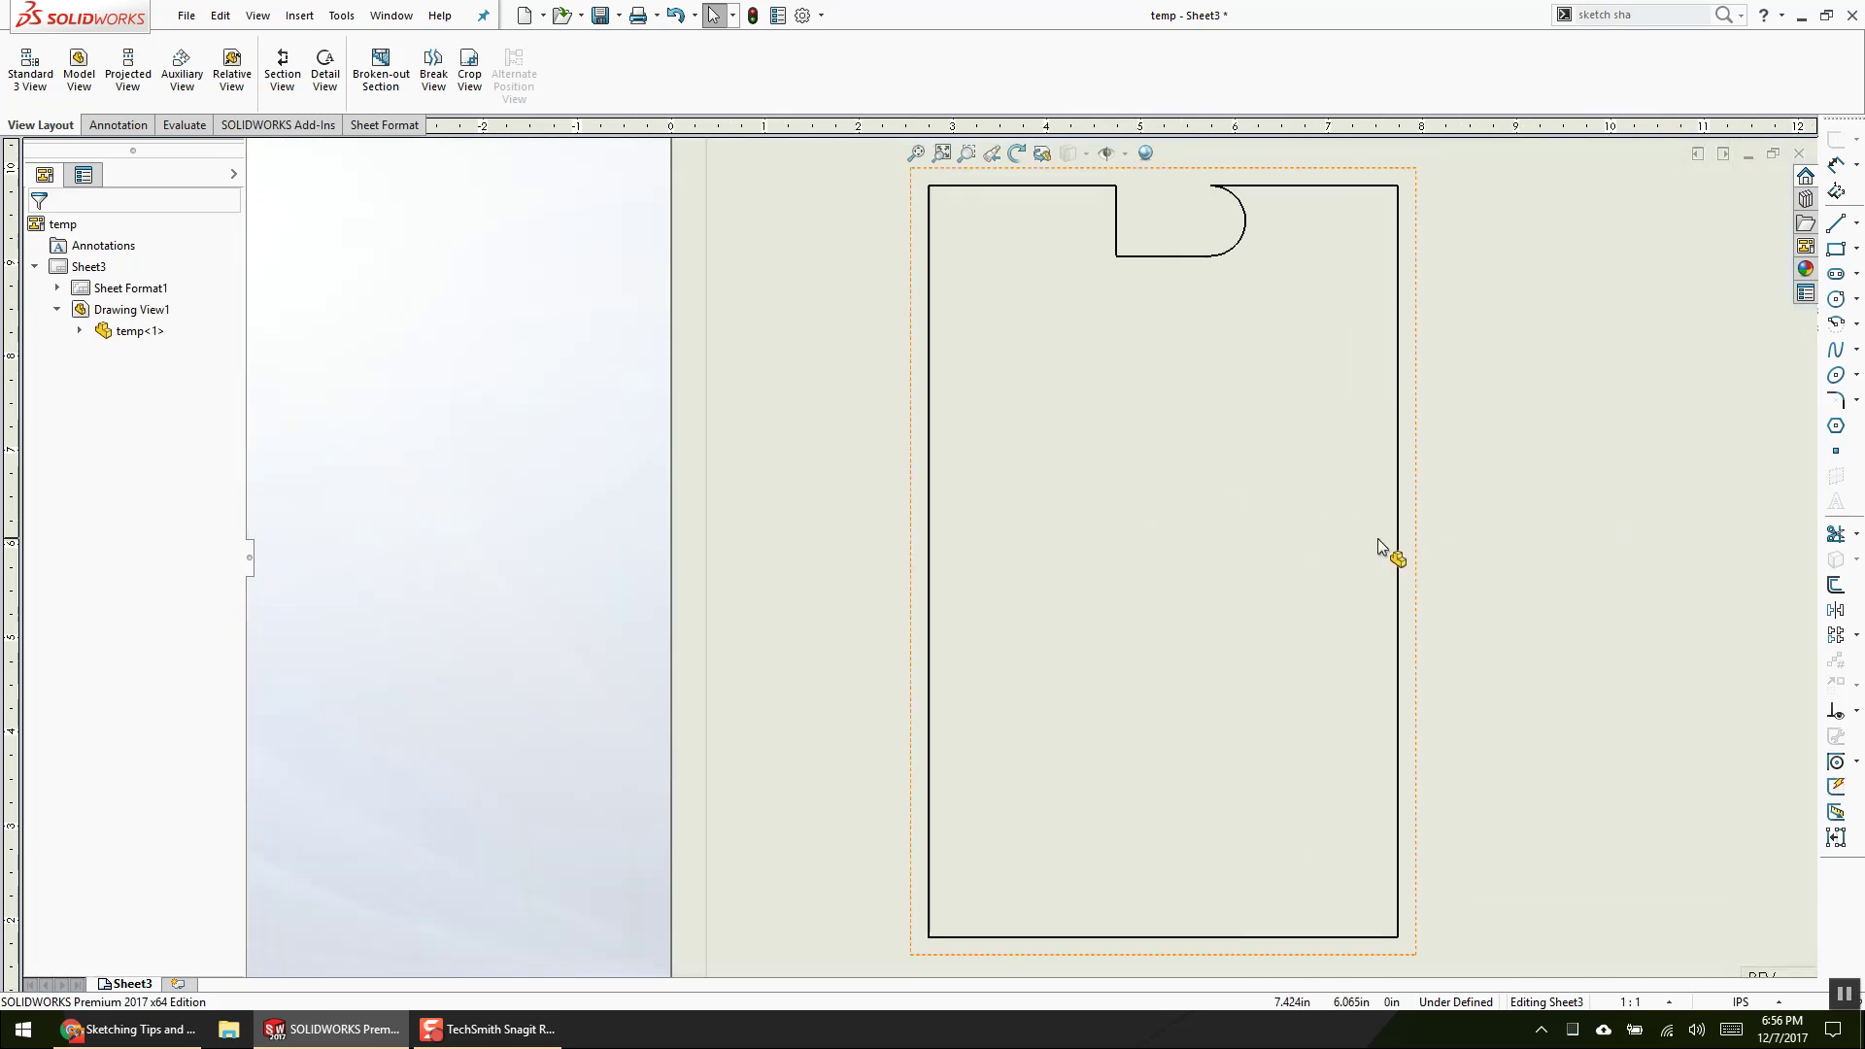
pyautogui.moveTo(1378, 539); pyautogui.dragTo(1574, 545, button='middle')
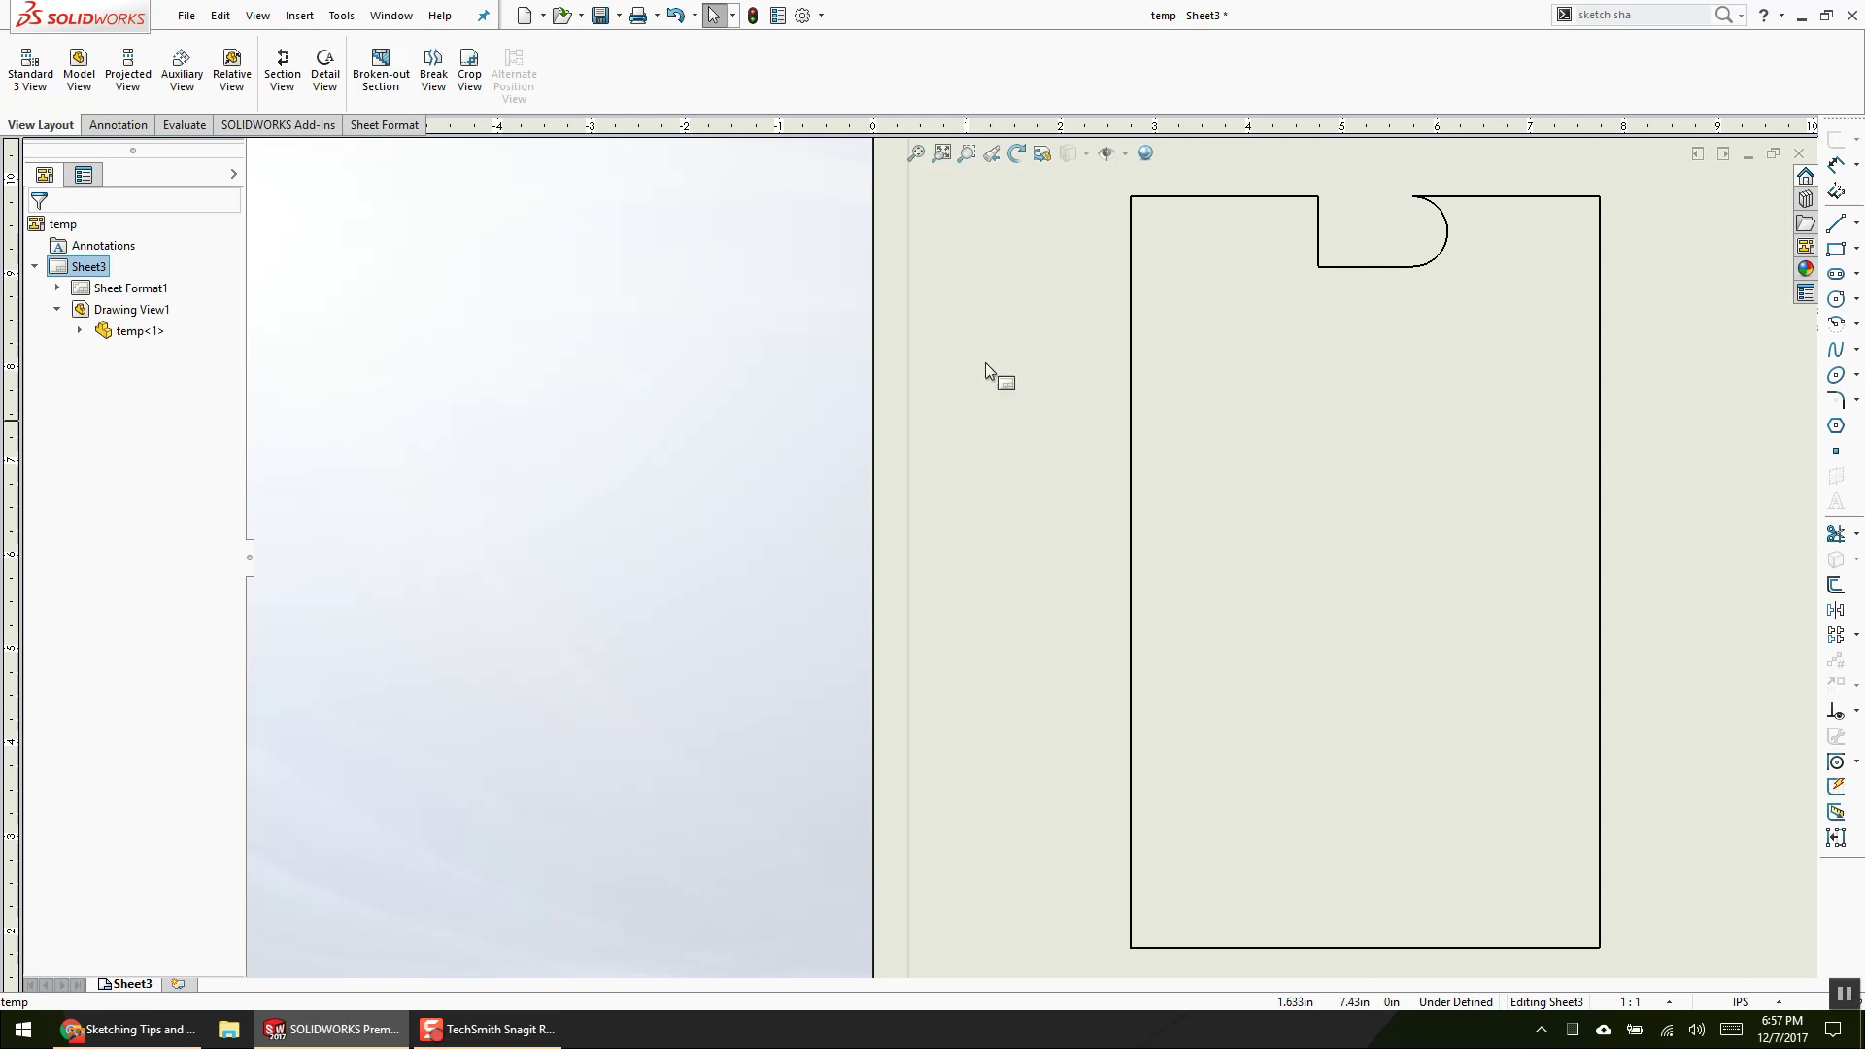
pyautogui.click(940, 154)
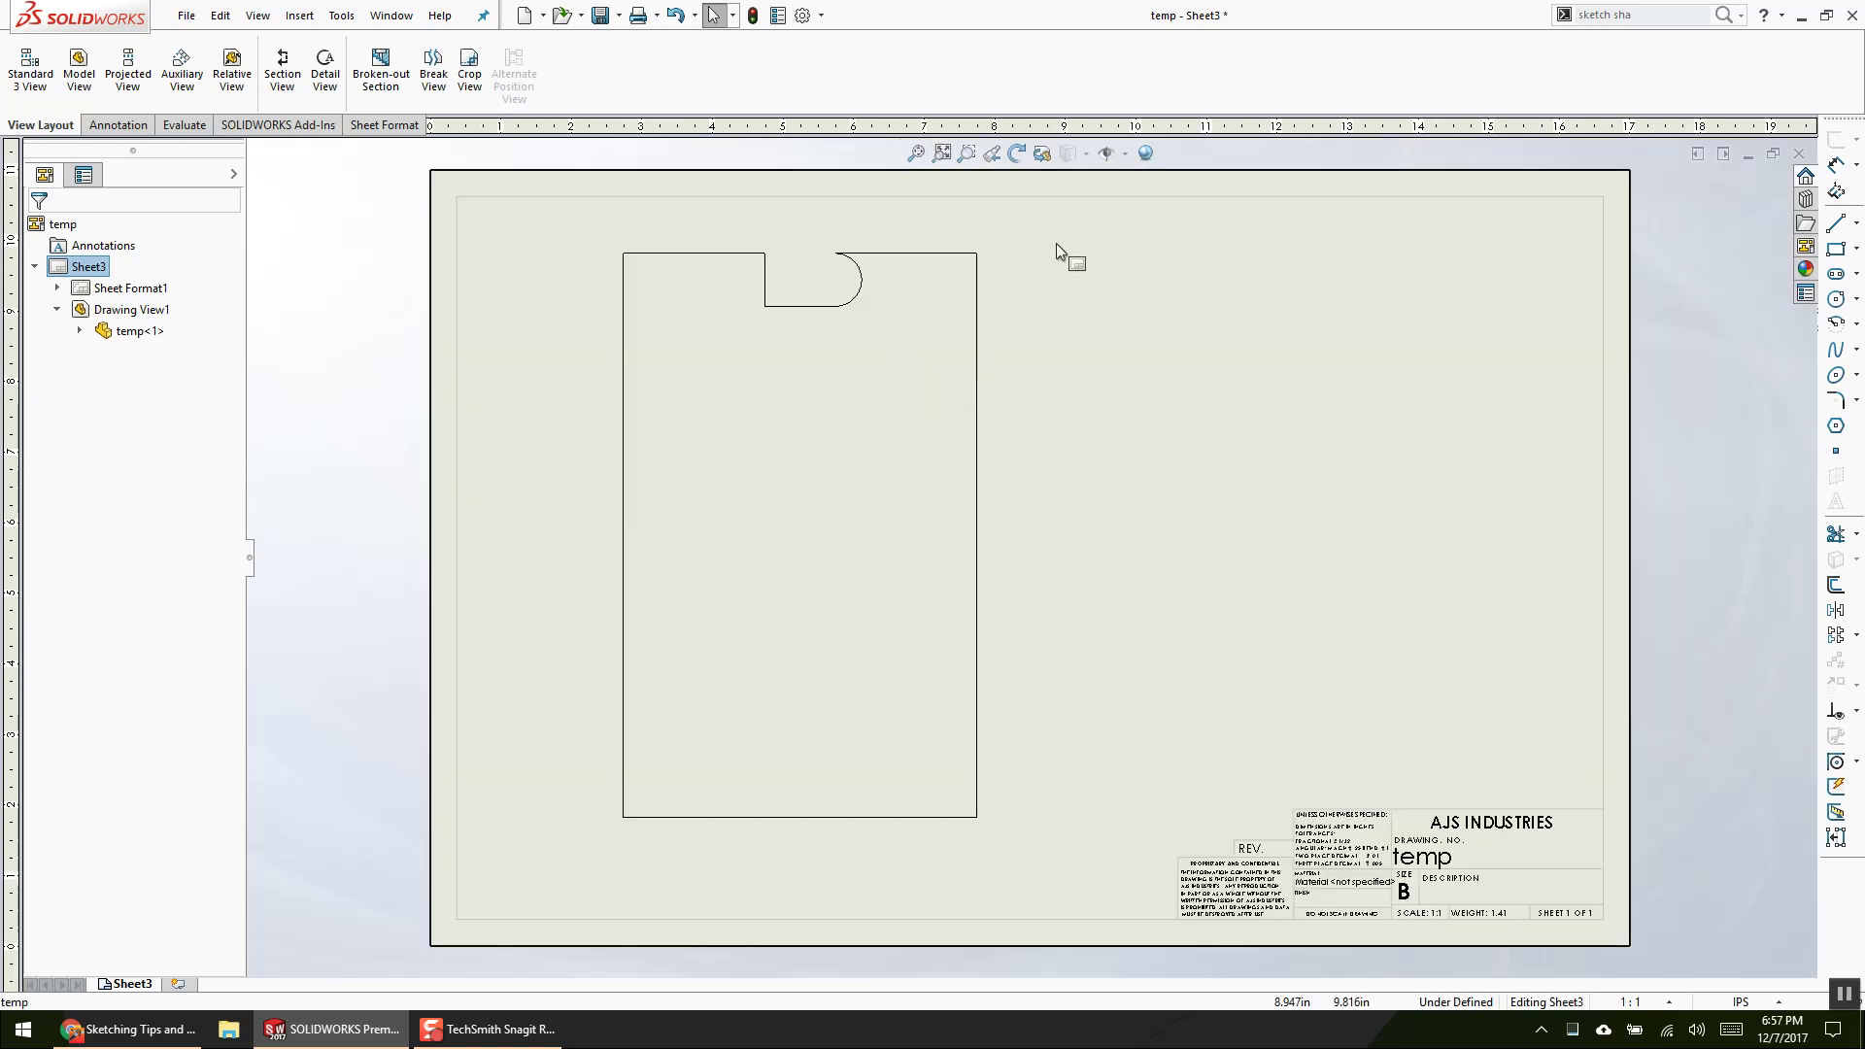
# Step: Rotate the block's drawing view by 90 degrees, return it to 0, and rotate it to 90 degrees again
pyautogui.click(1017, 154)
pyautogui.moveTo(716, 189); pyautogui.dragTo(1527, 372)
pyautogui.doubleClick(1501, 408)
pyautogui.write('90')
pyautogui.press('Return')
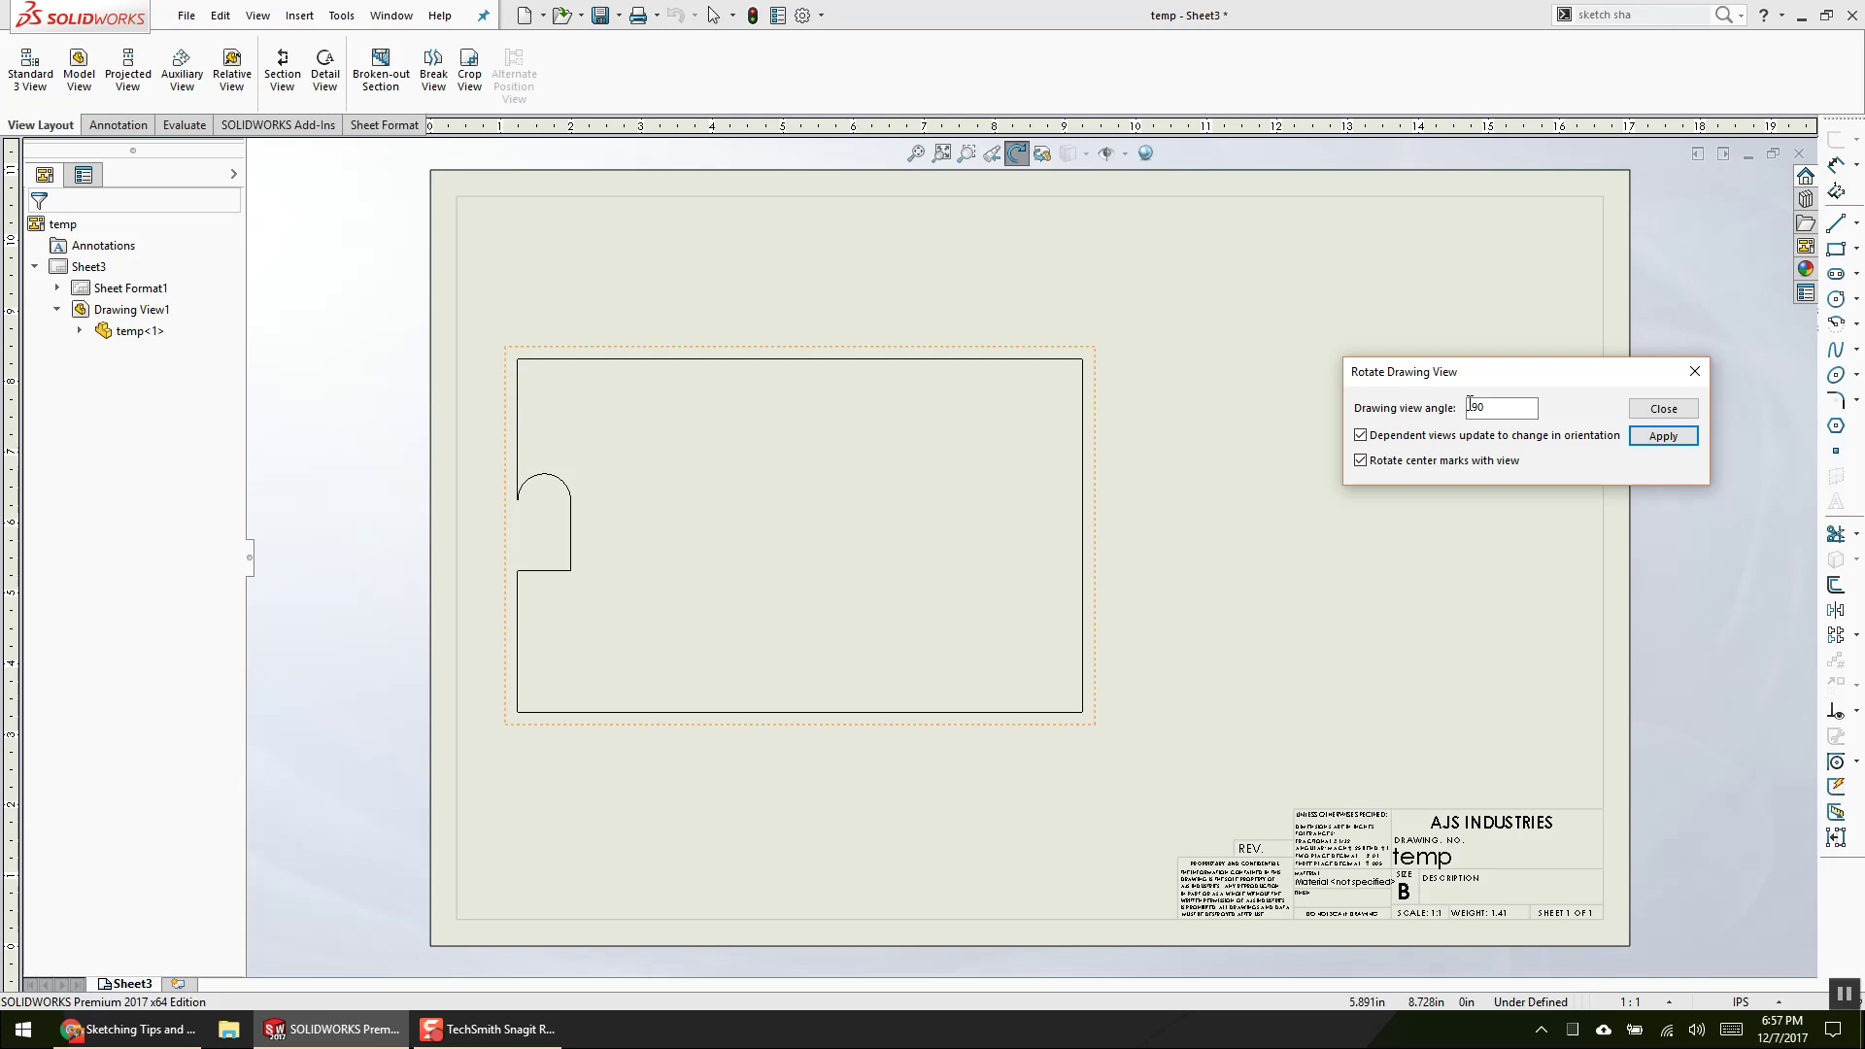
pyautogui.press('Return')
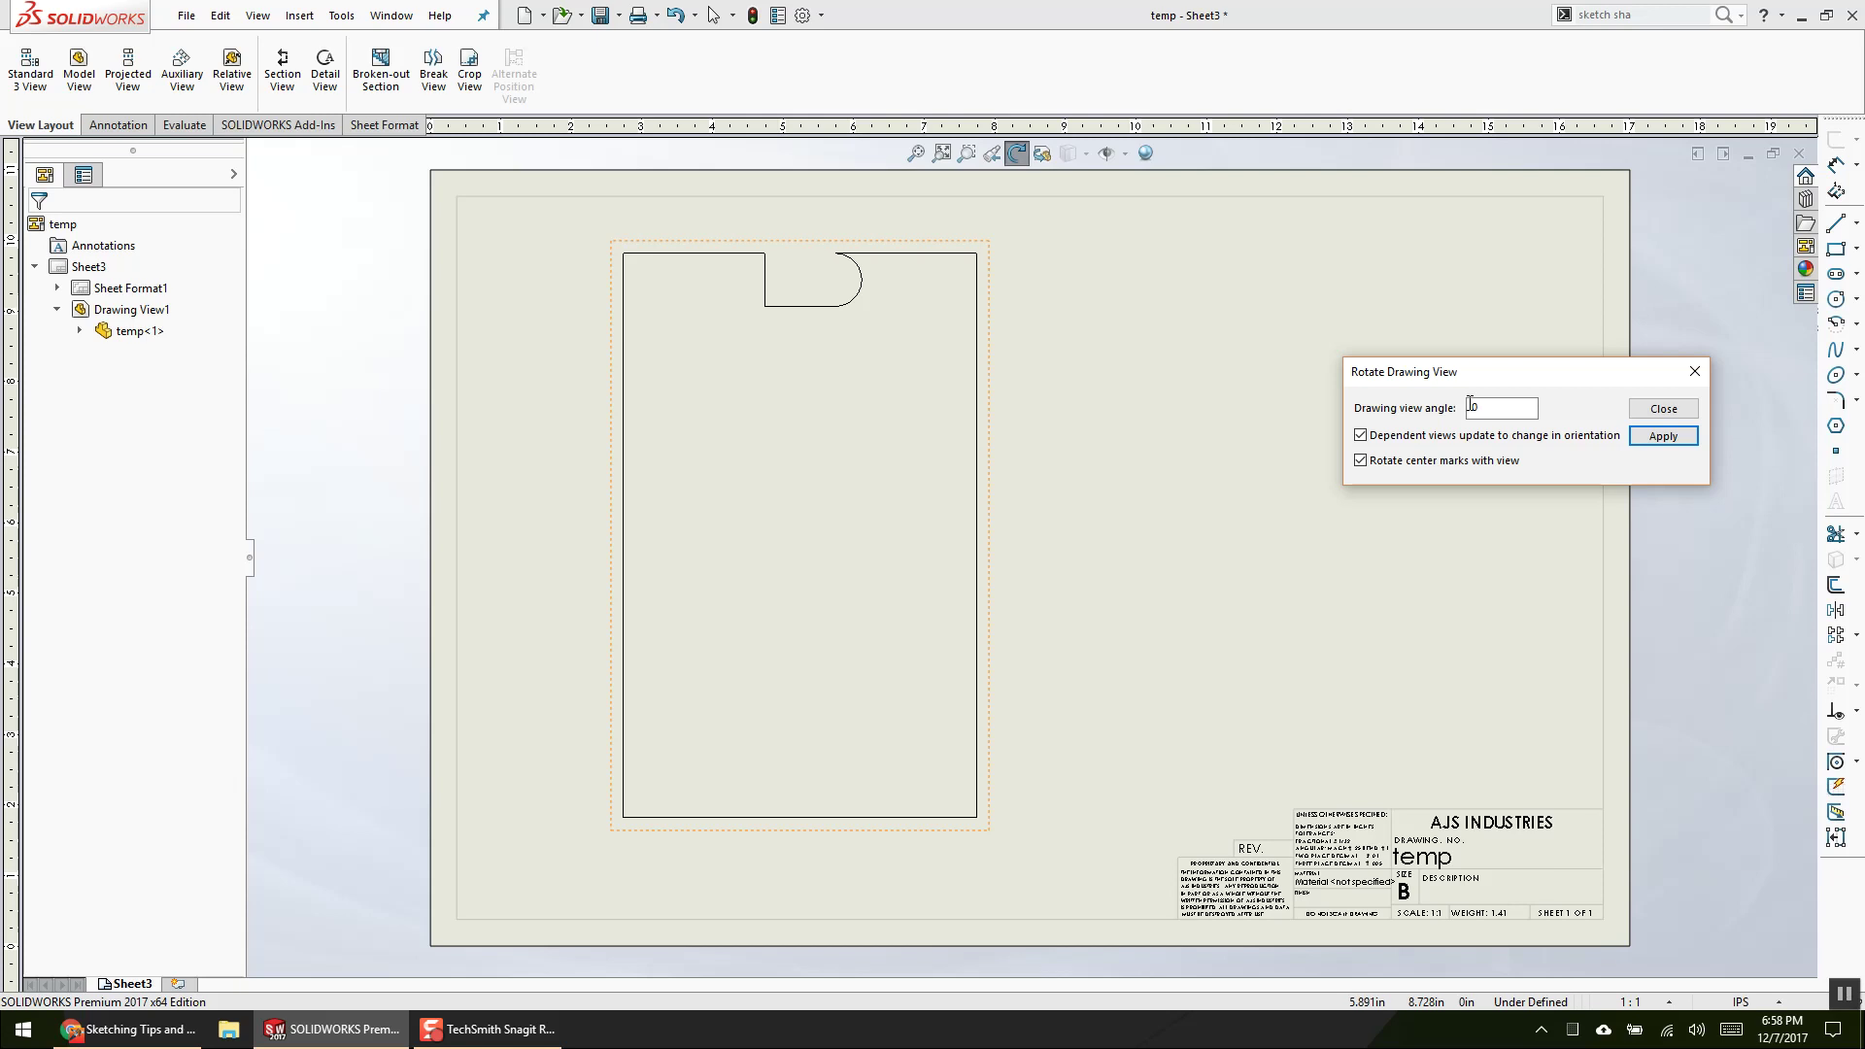
pyautogui.write('9')
pyautogui.press('Return')
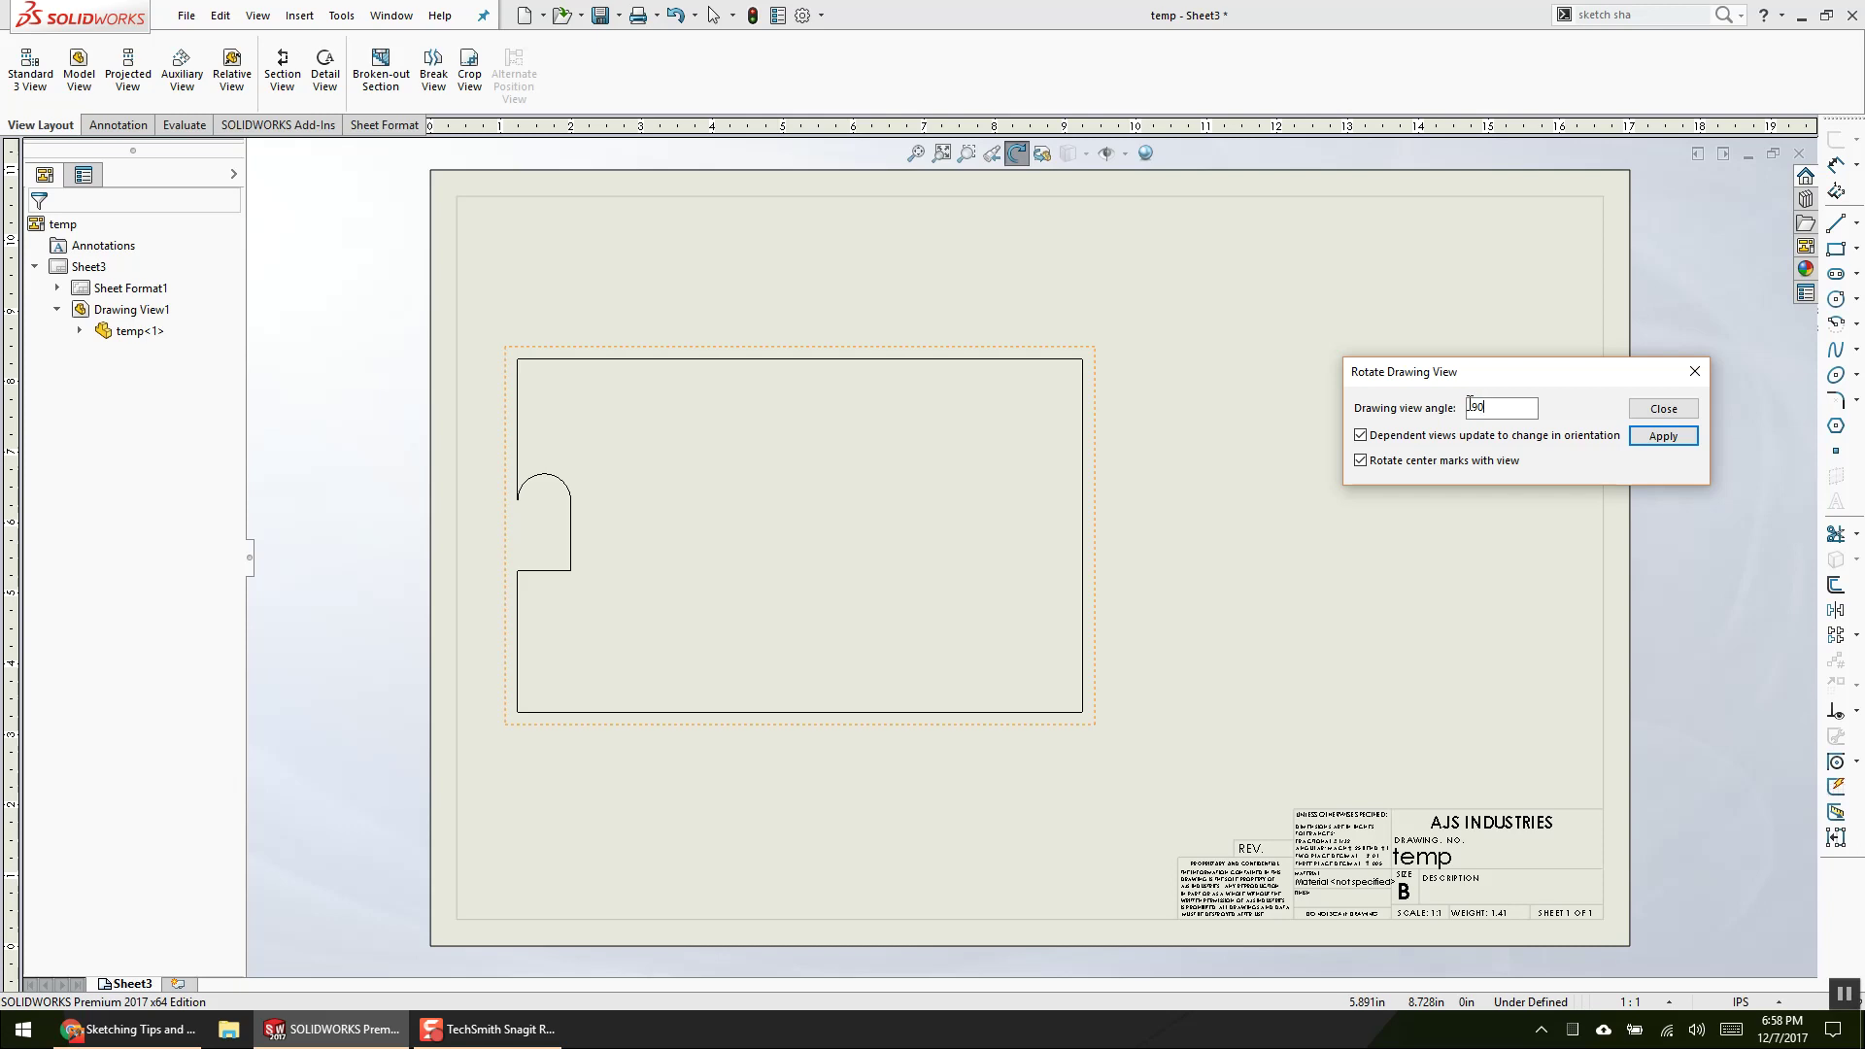
pyautogui.click(1663, 408)
# Step: Add a side view and an isometric view projected from the rotated block view
pyautogui.click(1212, 371)
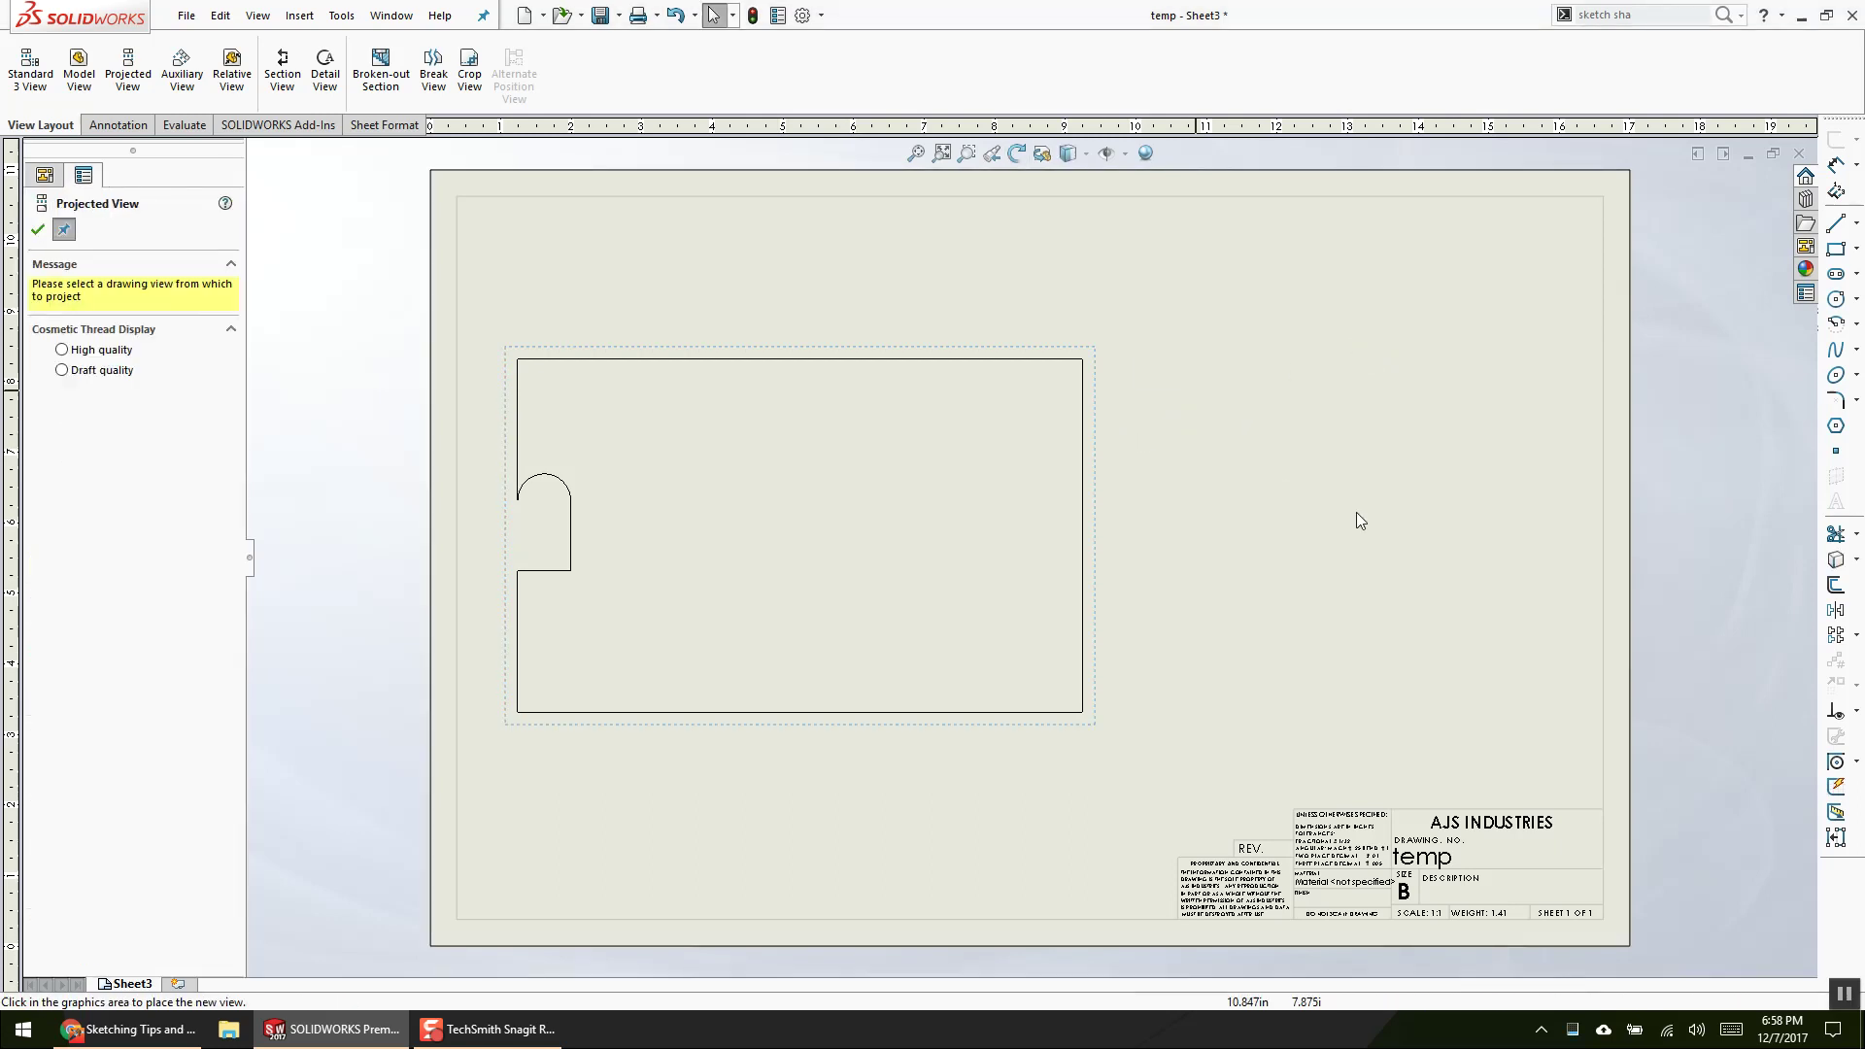
pyautogui.click(1325, 511)
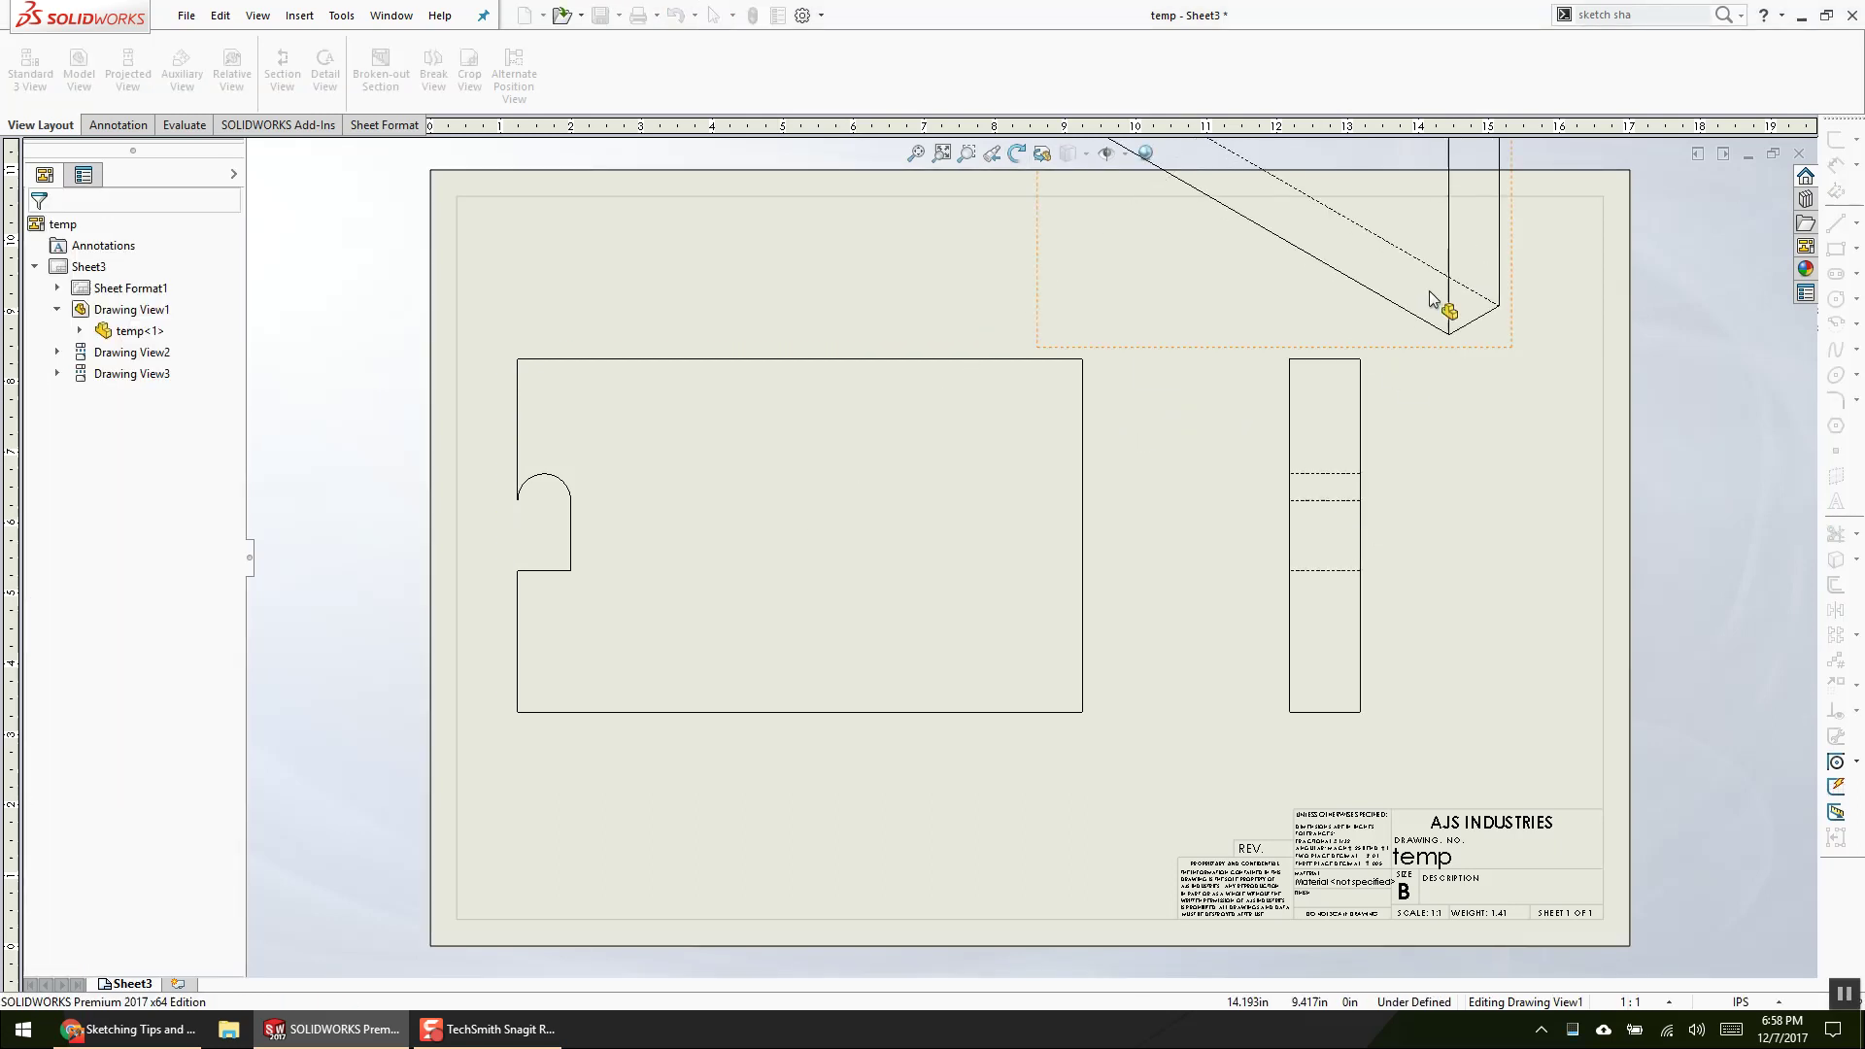
pyautogui.click(1471, 258)
# Step: Set the sheet scale to 1:2 and arrange the front, side and isometric views across the sheet
pyautogui.scroll(3, 1428, 389)
pyautogui.click(1669, 1001)
pyautogui.click(1652, 717)
pyautogui.scroll(-2, 1330, 517)
pyautogui.moveTo(1247, 597); pyautogui.dragTo(1017, 604)
pyautogui.moveTo(1258, 309); pyautogui.dragTo(1415, 690)
pyautogui.moveTo(958, 669); pyautogui.dragTo(1011, 673)
pyautogui.moveTo(884, 687); pyautogui.dragTo(853, 721)
pyautogui.click(872, 785)
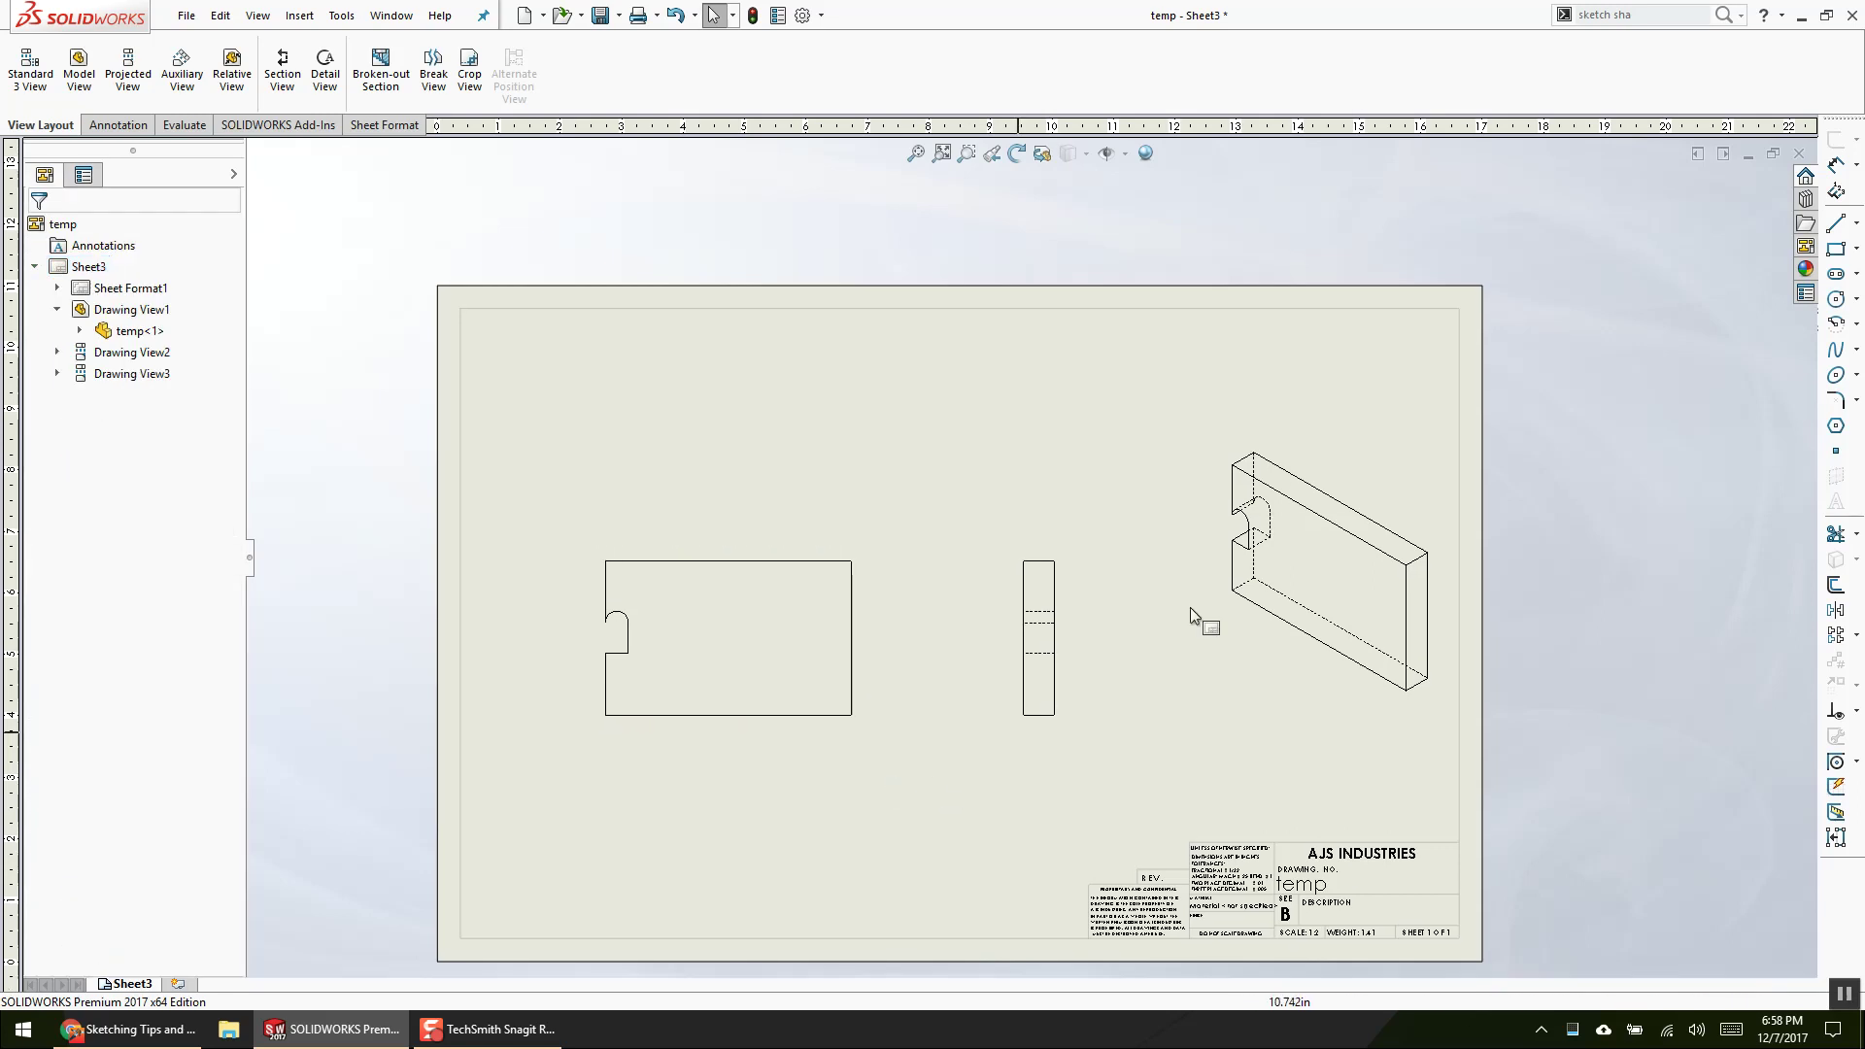
# Step: Add horizontal ordinate dimensions from the front view's right edge to the notch's inner edge and the left edge
pyautogui.click(1837, 165)
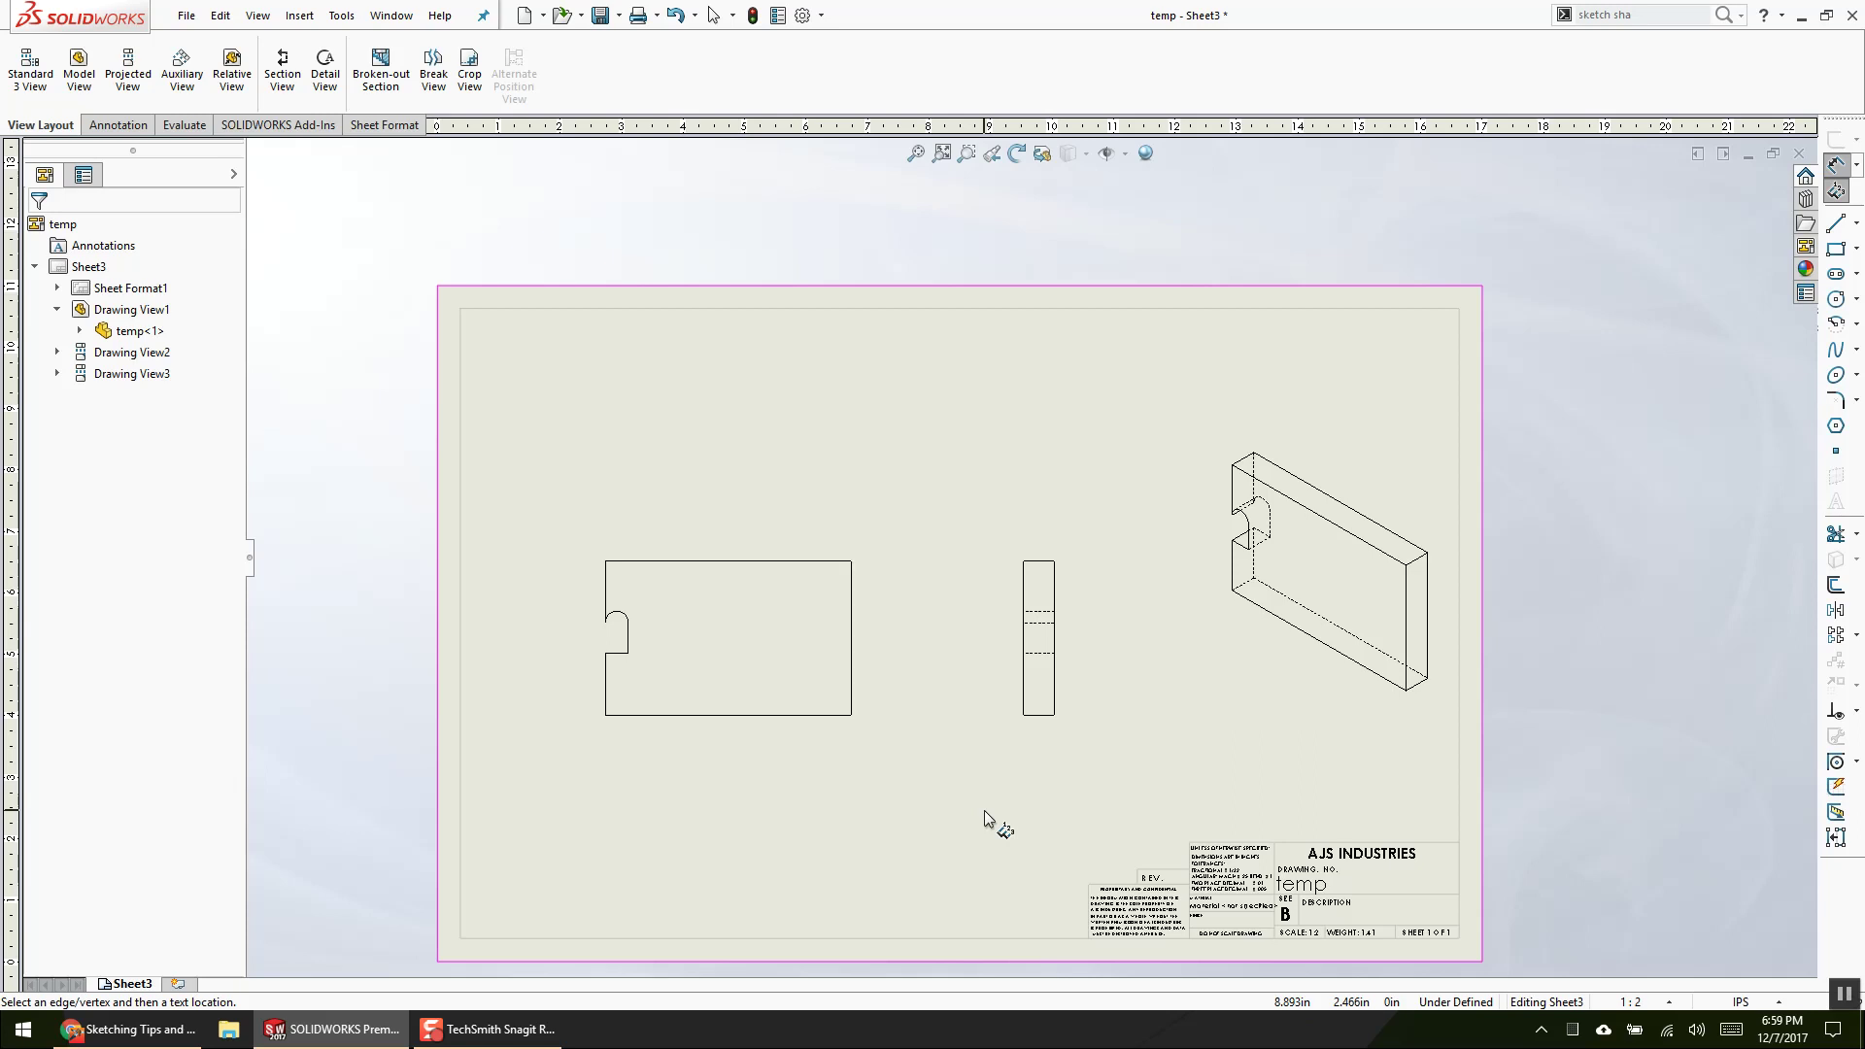
pyautogui.scroll(-3, 879, 772)
pyautogui.click(882, 583)
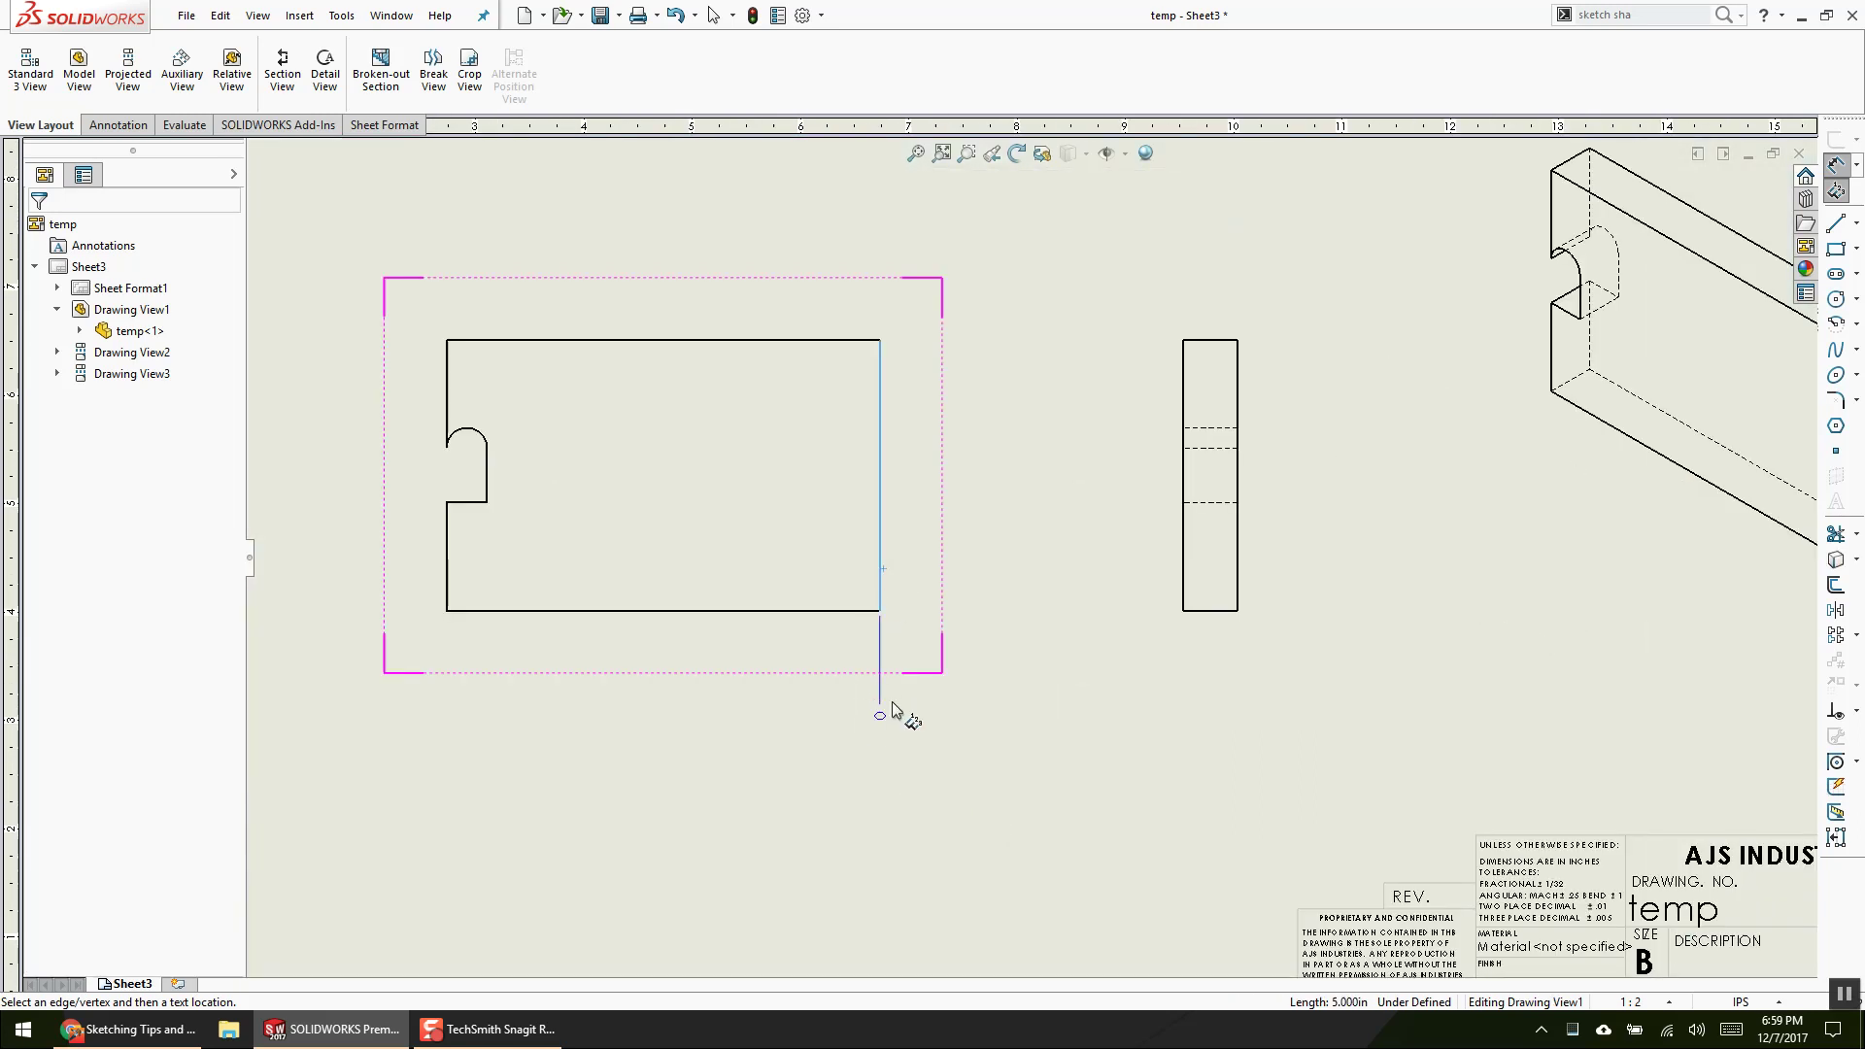
pyautogui.click(892, 700)
pyautogui.click(487, 481)
pyautogui.click(448, 540)
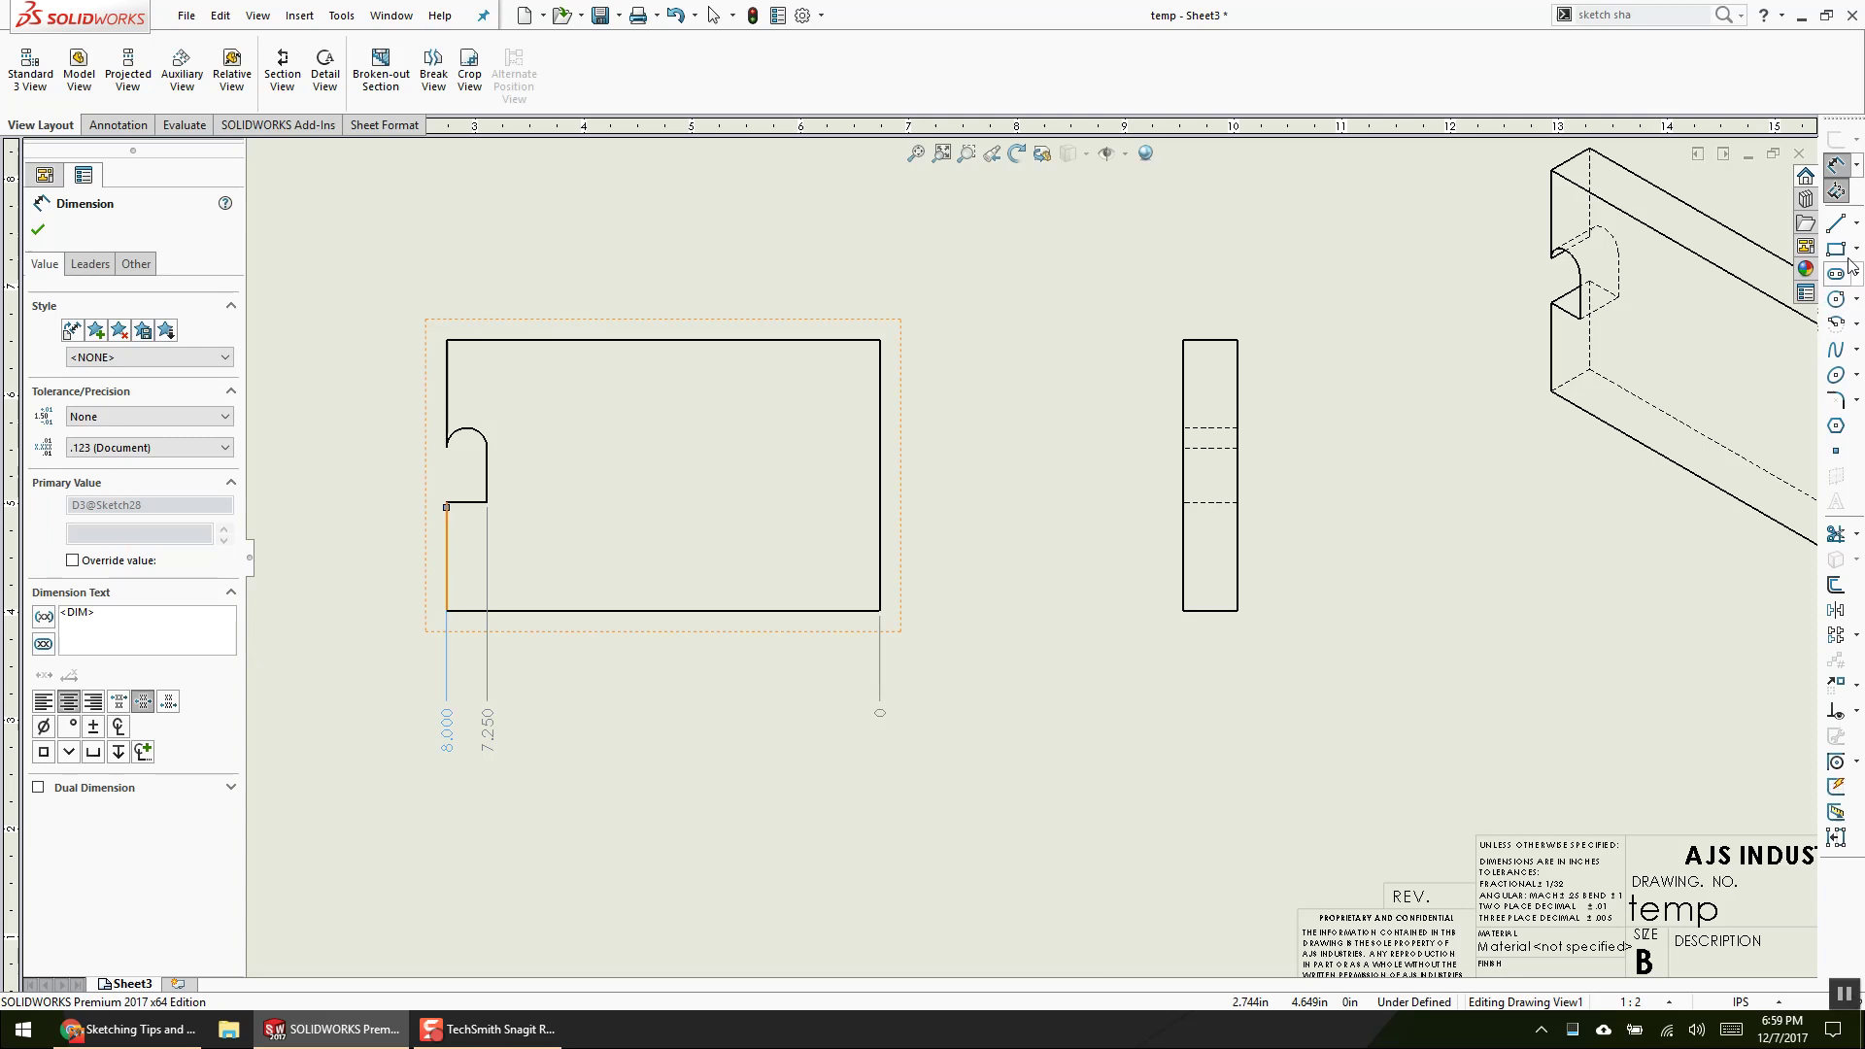
# Step: Add vertical ordinate dimensions from the front view's bottom edge to the notch's lower edge, the arc centre and the top edge
pyautogui.click(1836, 191)
pyautogui.click(807, 611)
pyautogui.click(931, 611)
pyautogui.click(471, 502)
pyautogui.click(472, 448)
pyautogui.click(591, 339)
pyautogui.press('Escape')
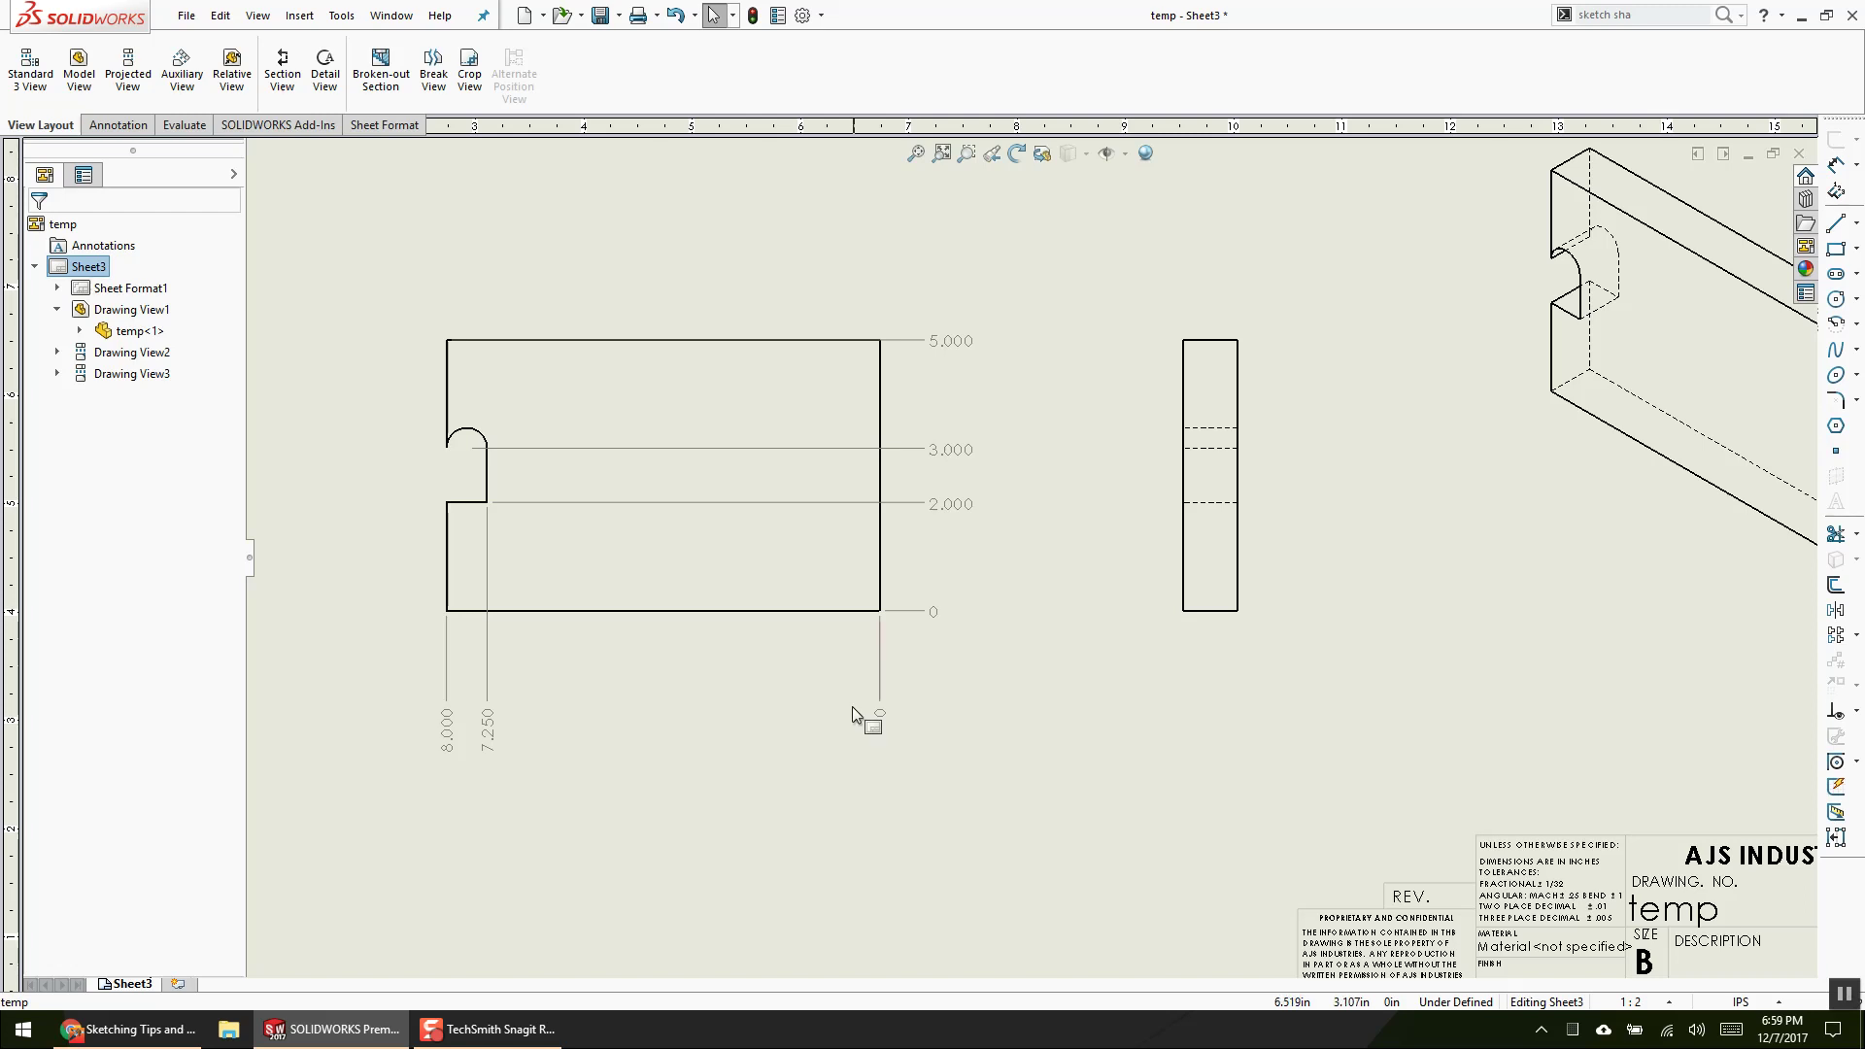
# Step: Try to reattach the front view's horizontal zero ordinate dimension to the left edge, removing that edge's existing ordinate dimension before retrying
pyautogui.click(880, 641)
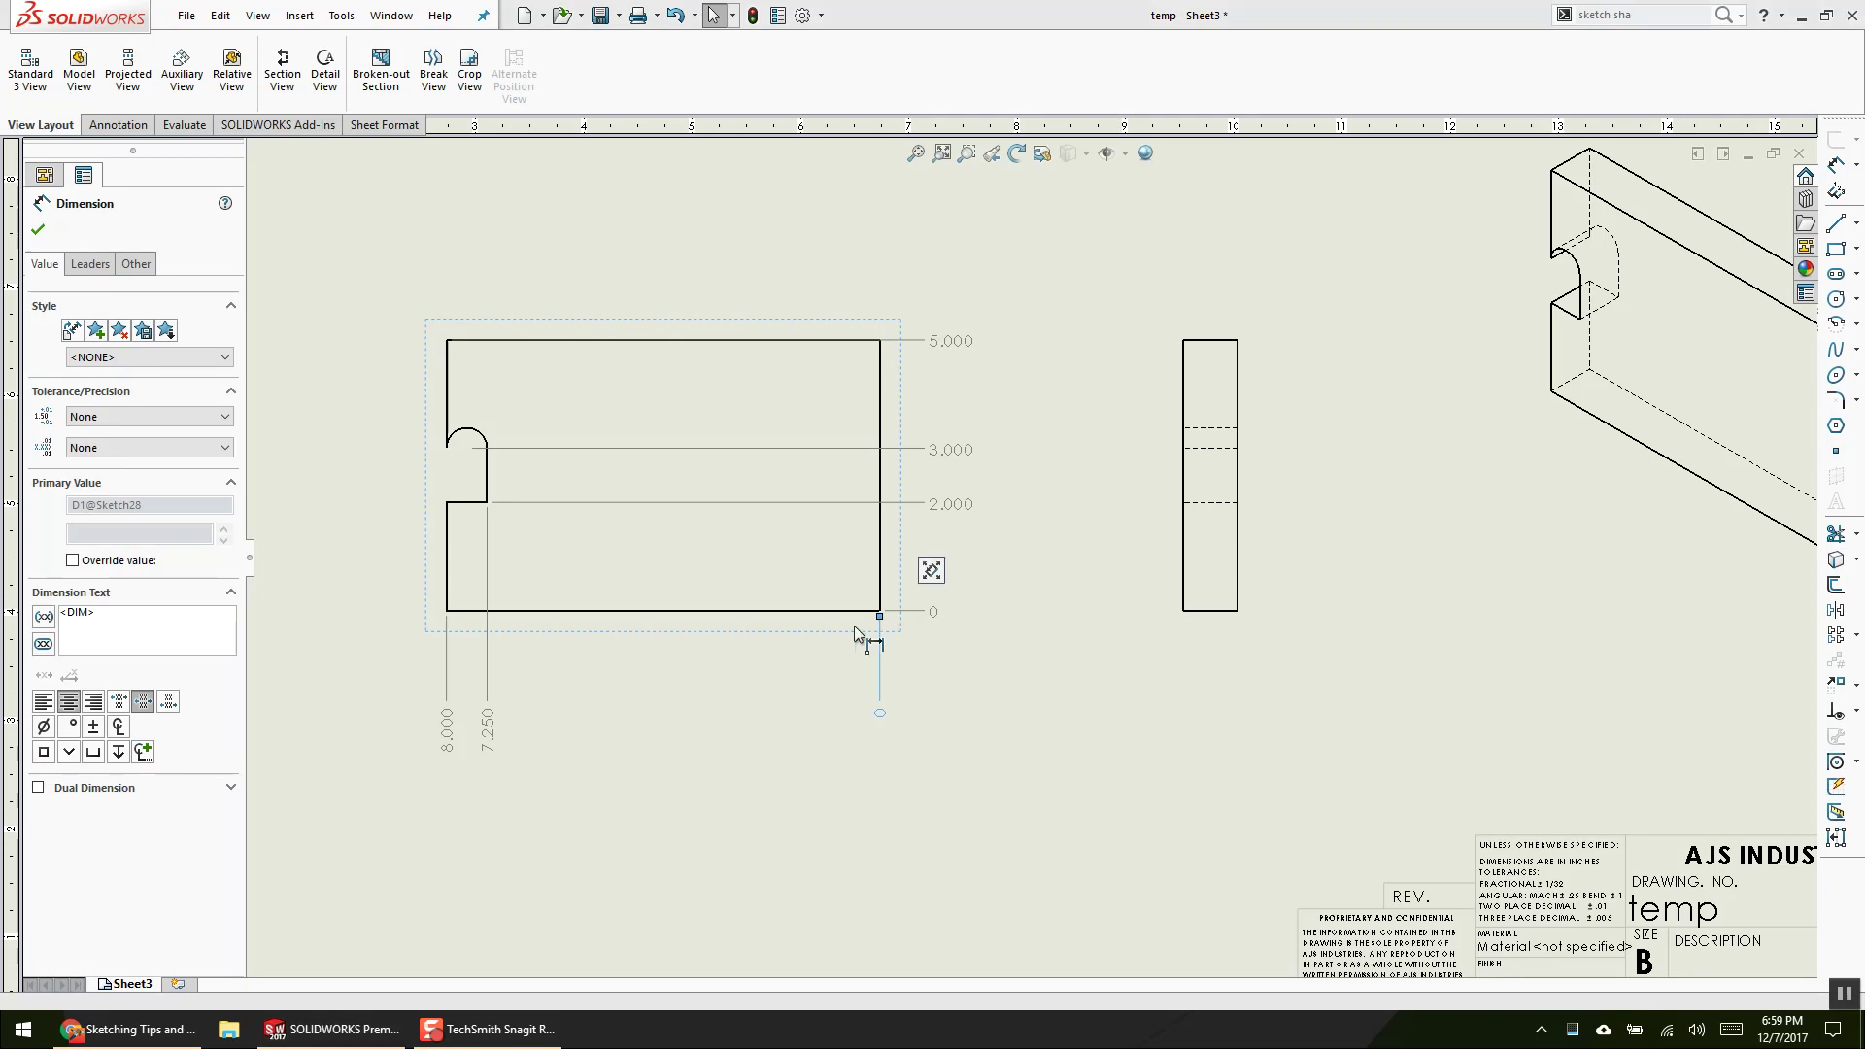
pyautogui.click(449, 581)
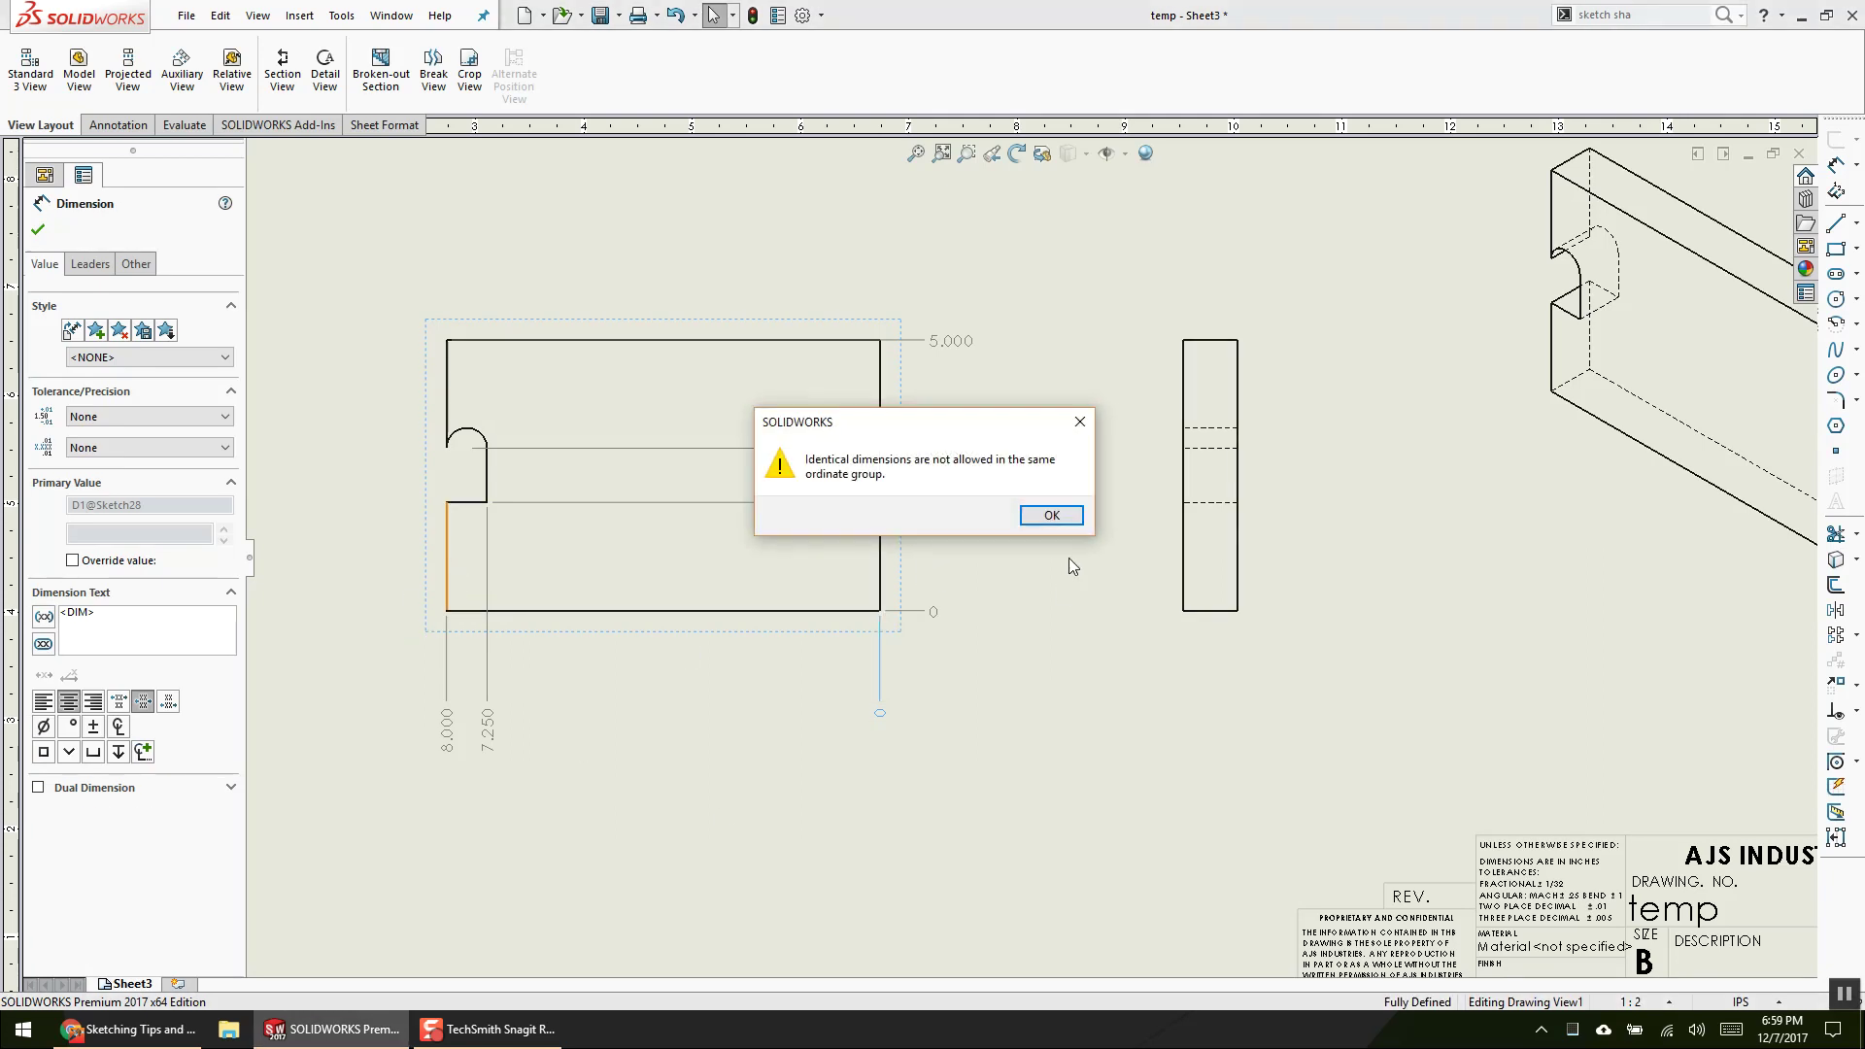
pyautogui.click(1052, 515)
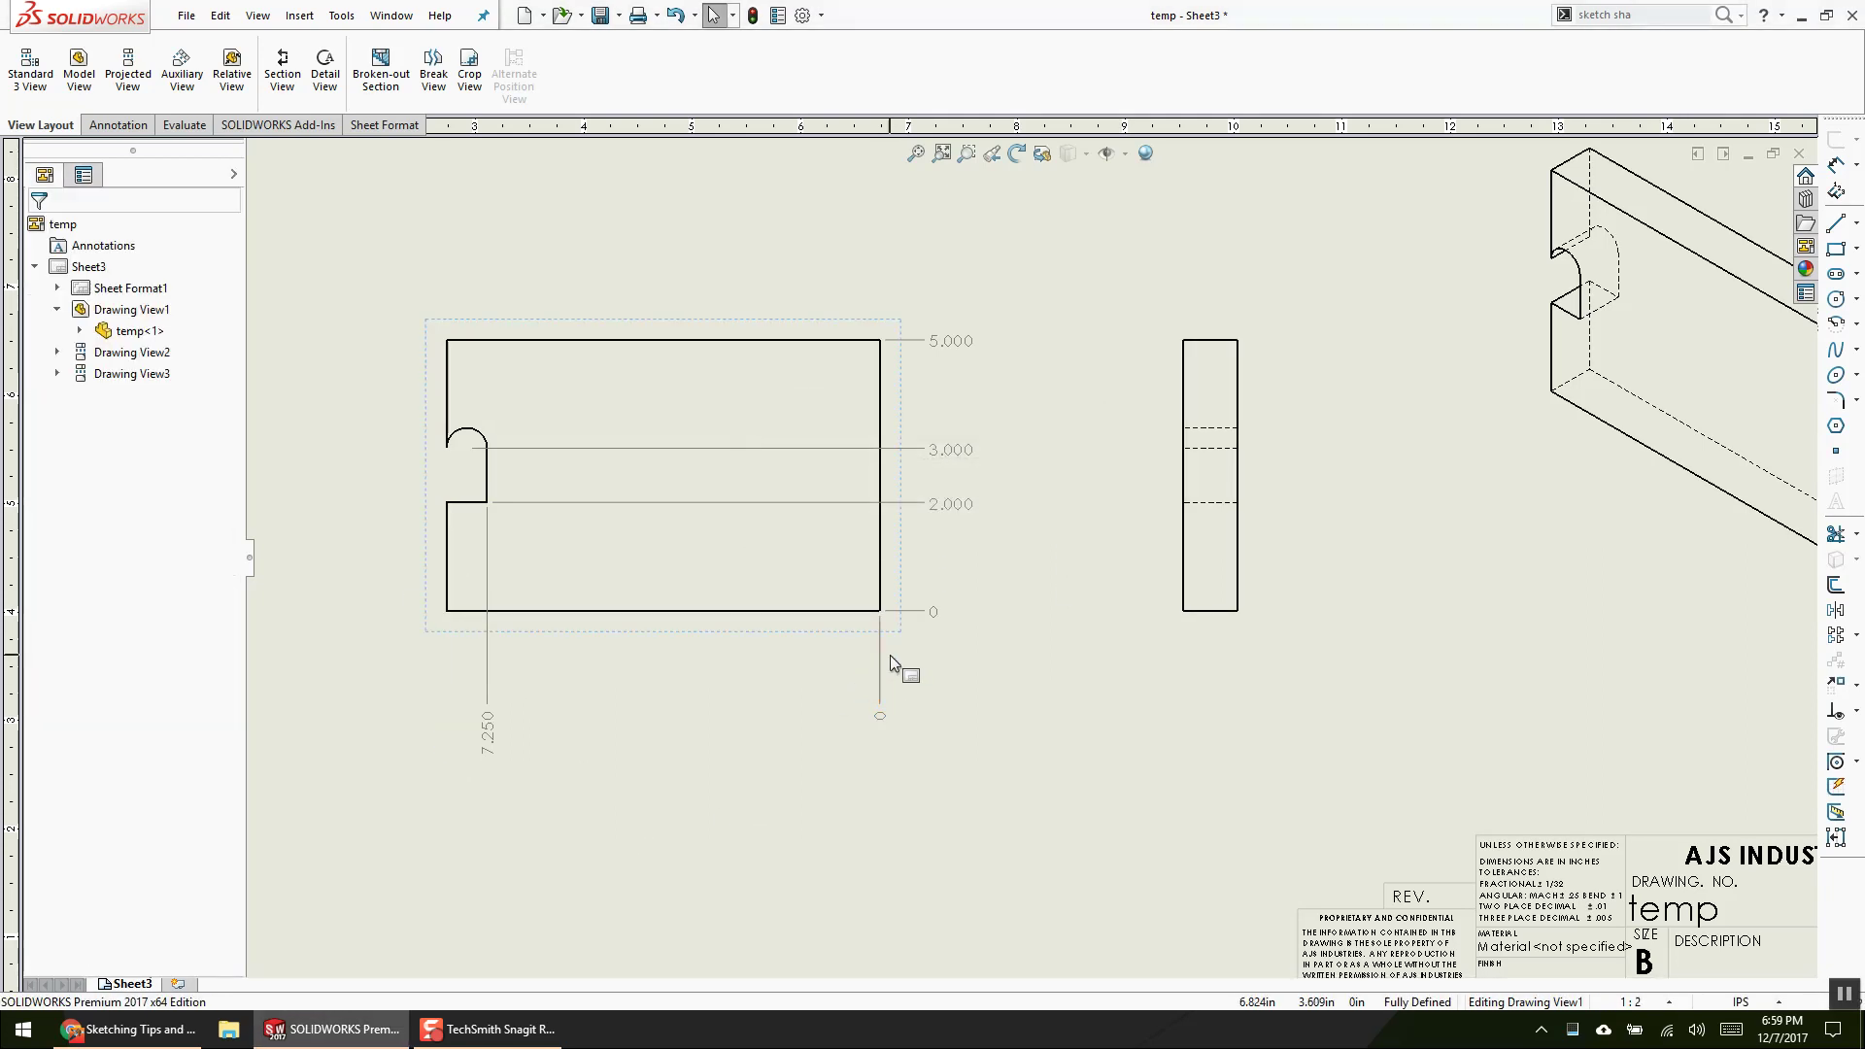
pyautogui.click(880, 616)
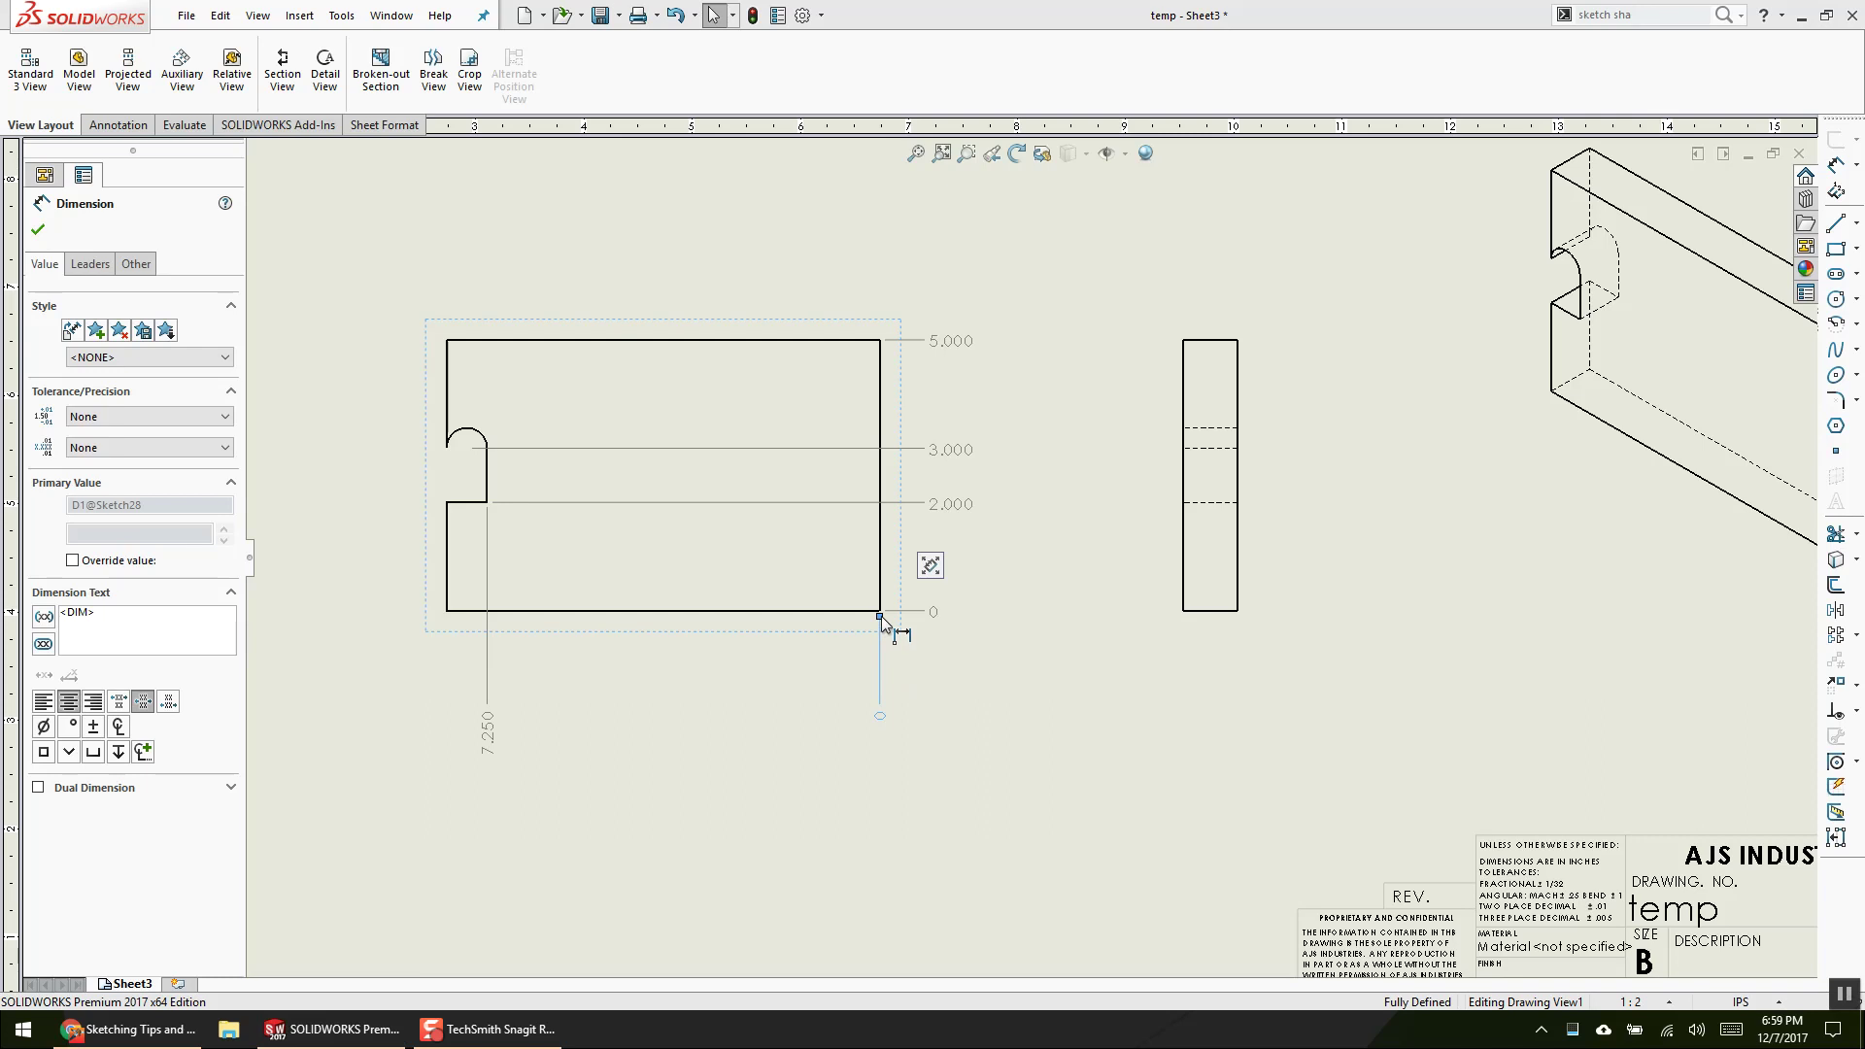
pyautogui.click(453, 580)
pyautogui.click(493, 294)
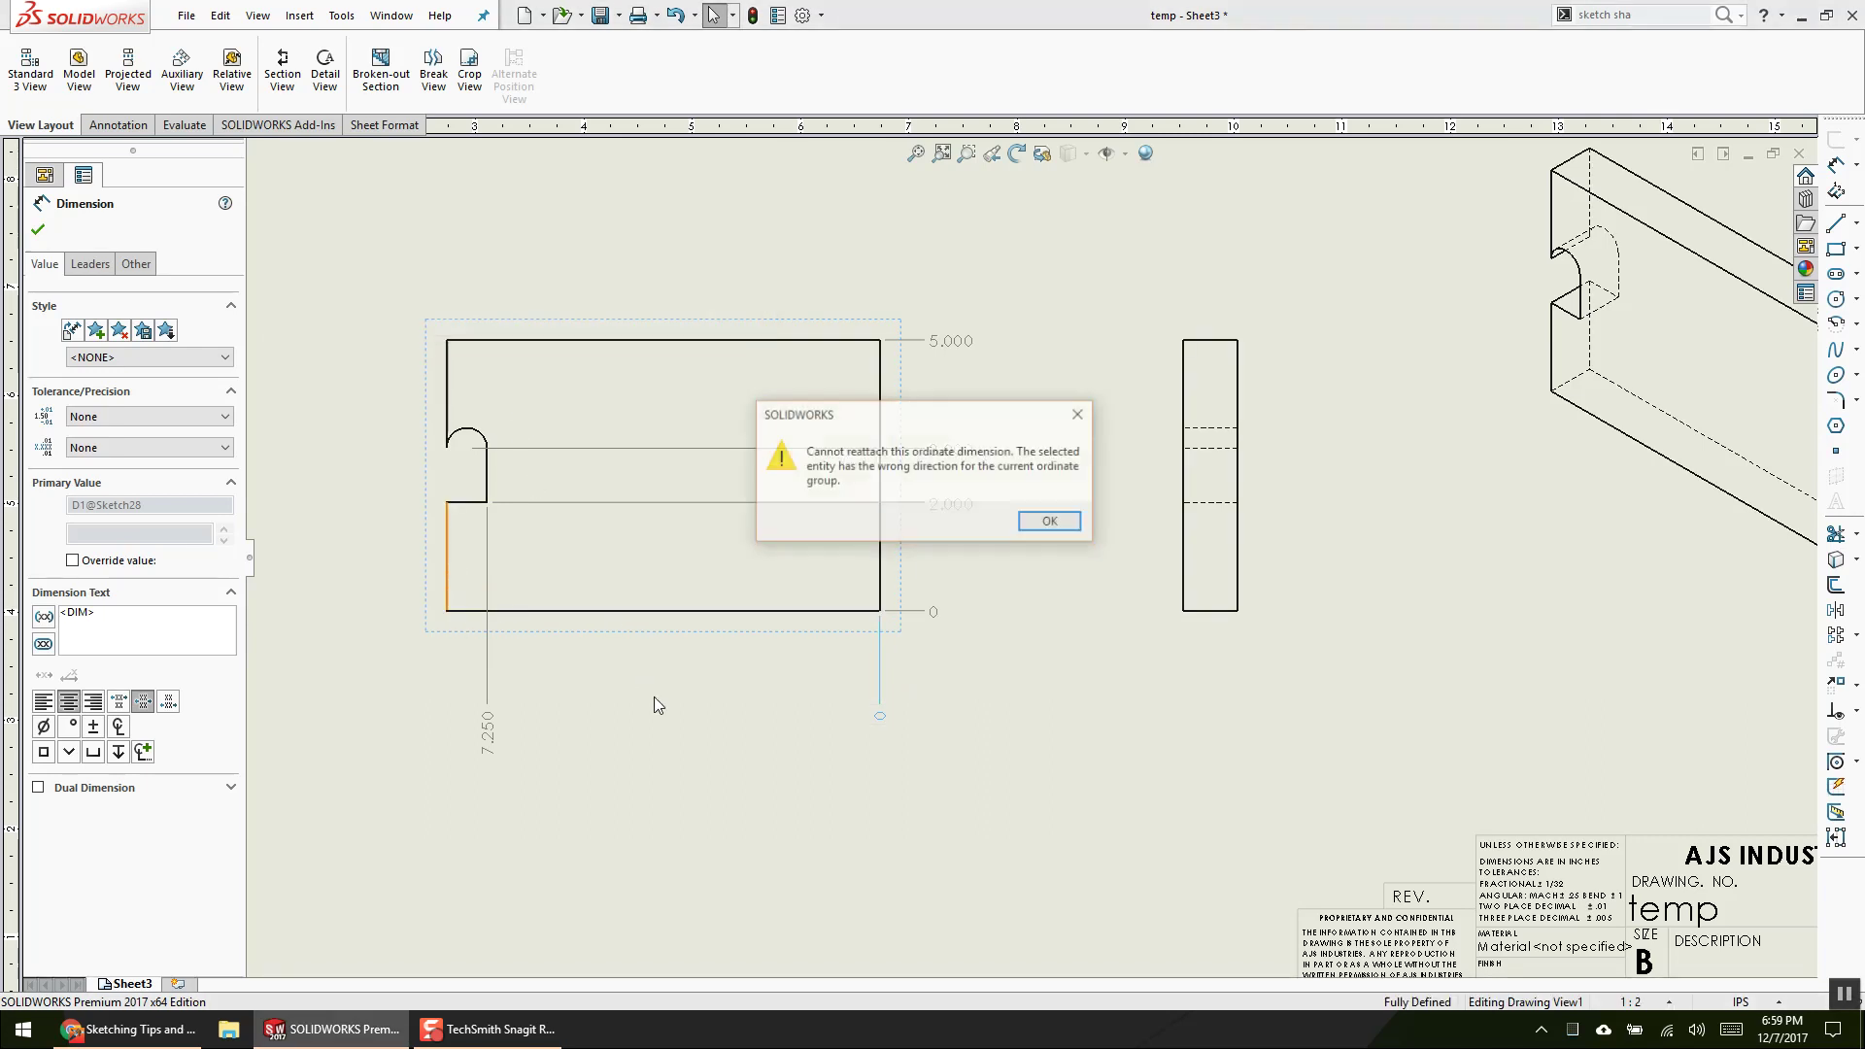
pyautogui.click(1047, 527)
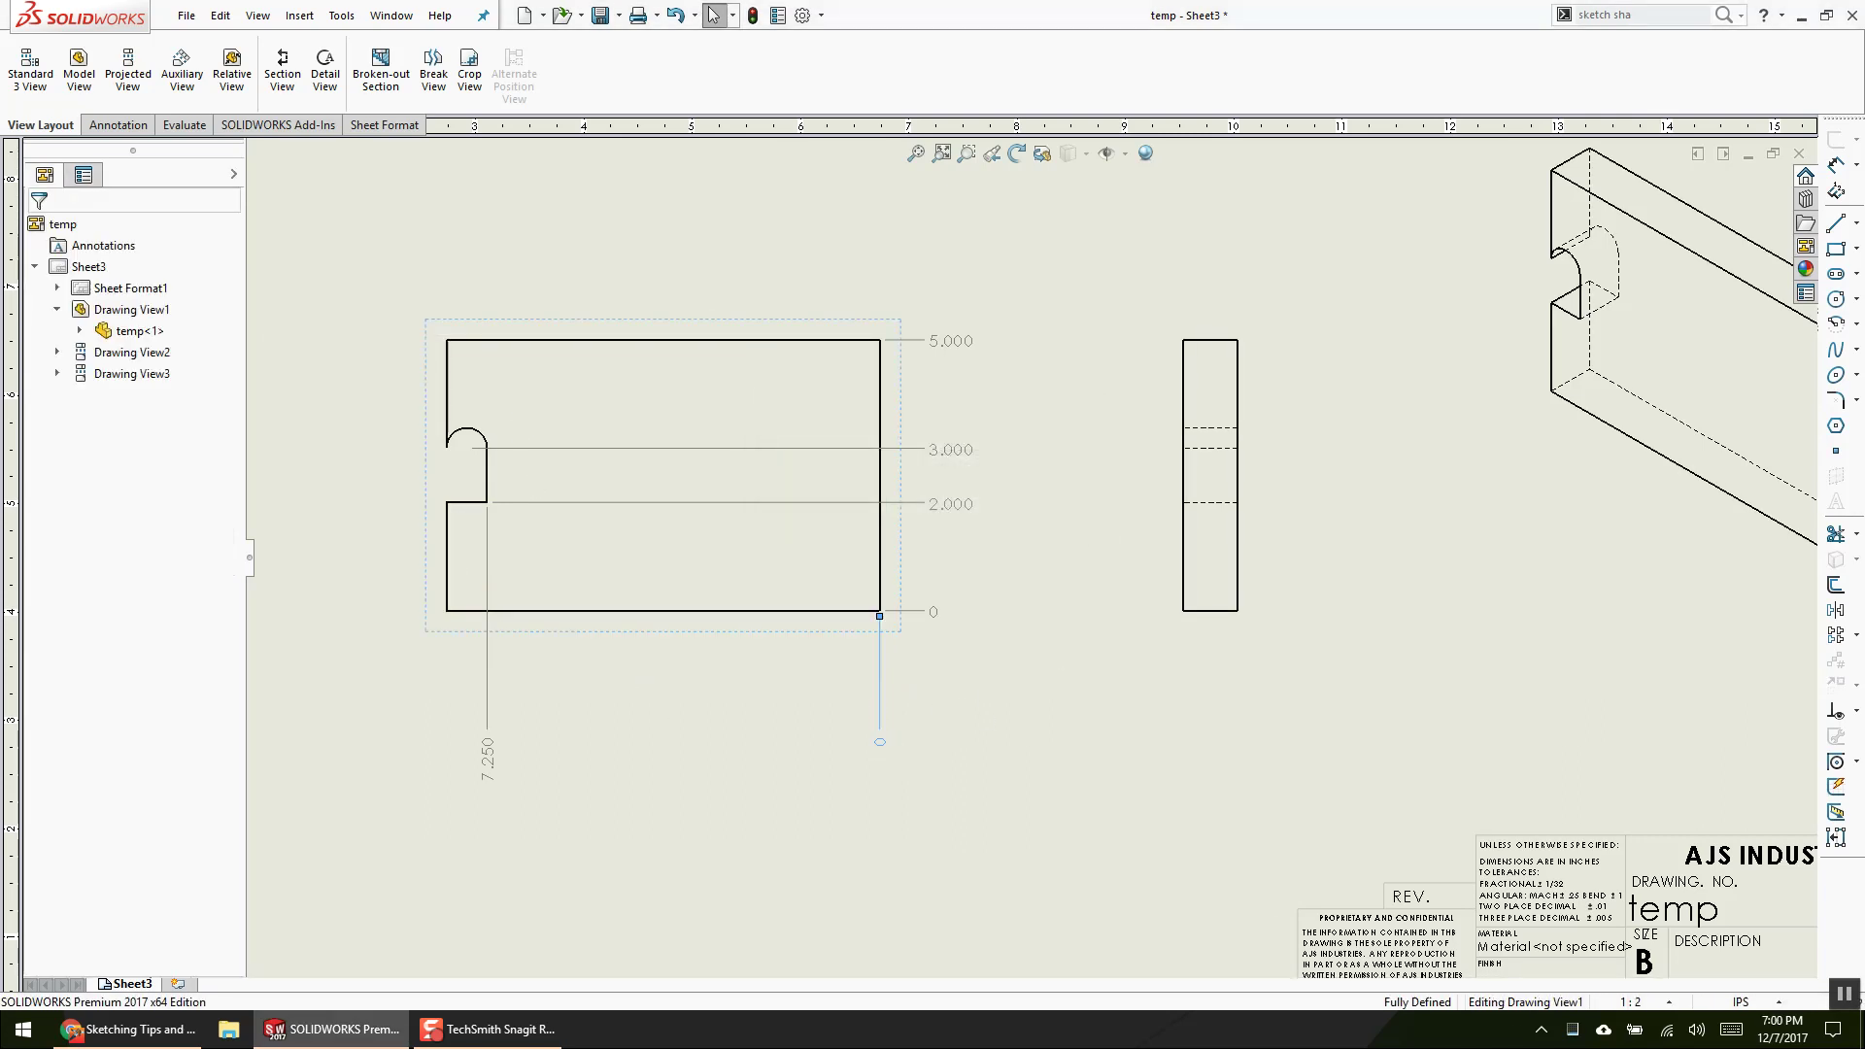
# Step: Replace the front view's horizontal ordinate dimensions with ones from the left edge to the right edge and the notch's inner edge
pyautogui.click(1834, 195)
pyautogui.click(447, 614)
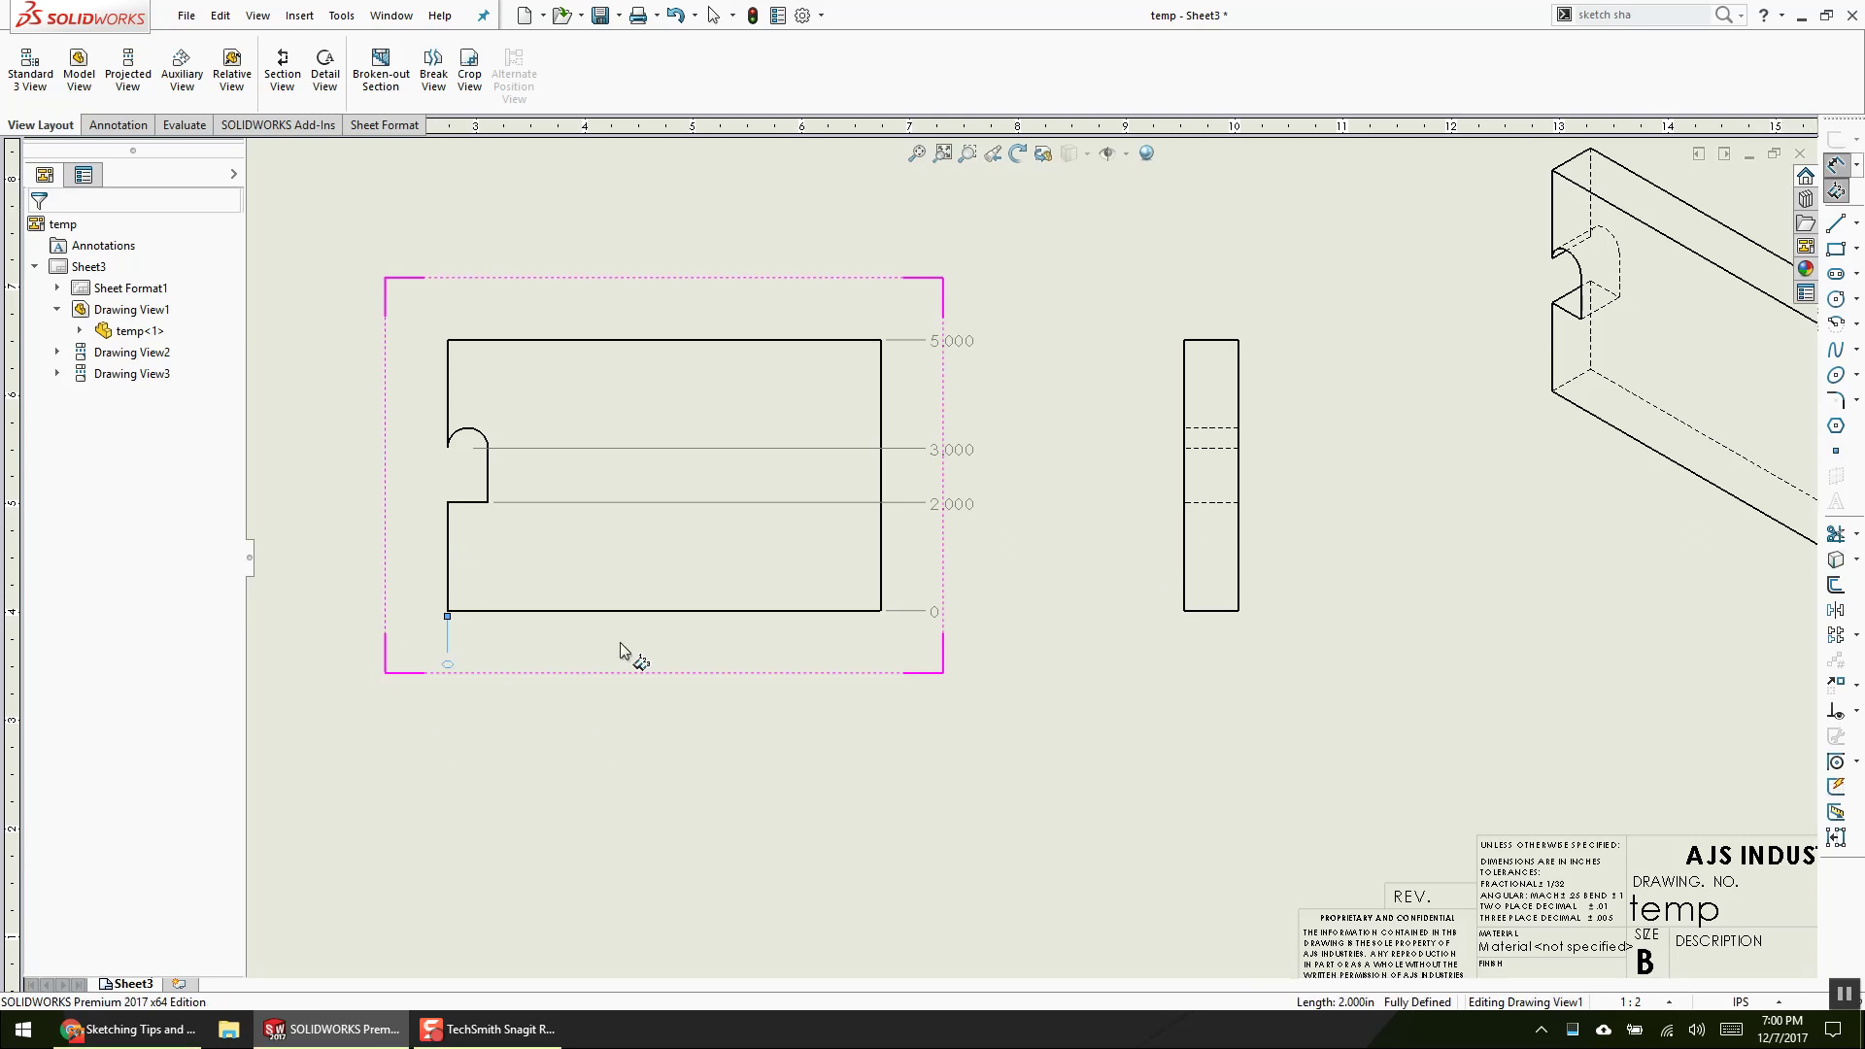
pyautogui.click(884, 558)
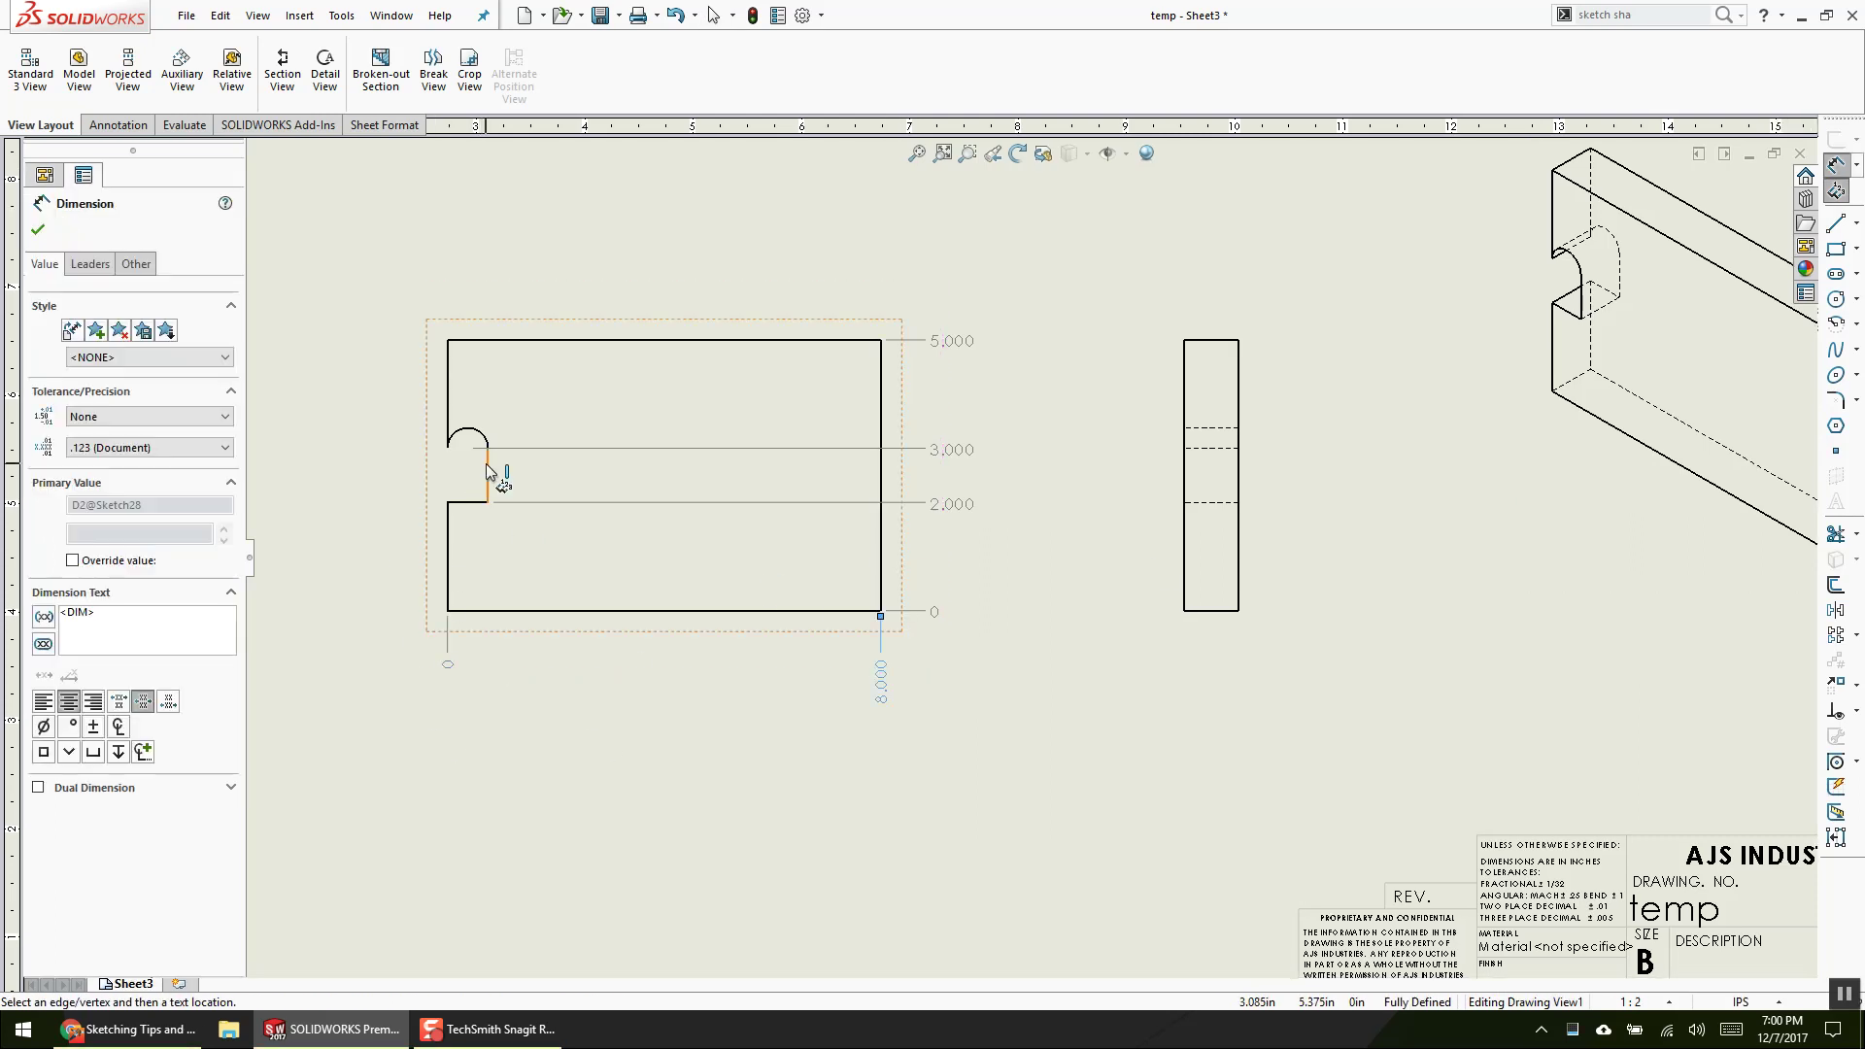
pyautogui.click(488, 453)
pyautogui.press('Escape')
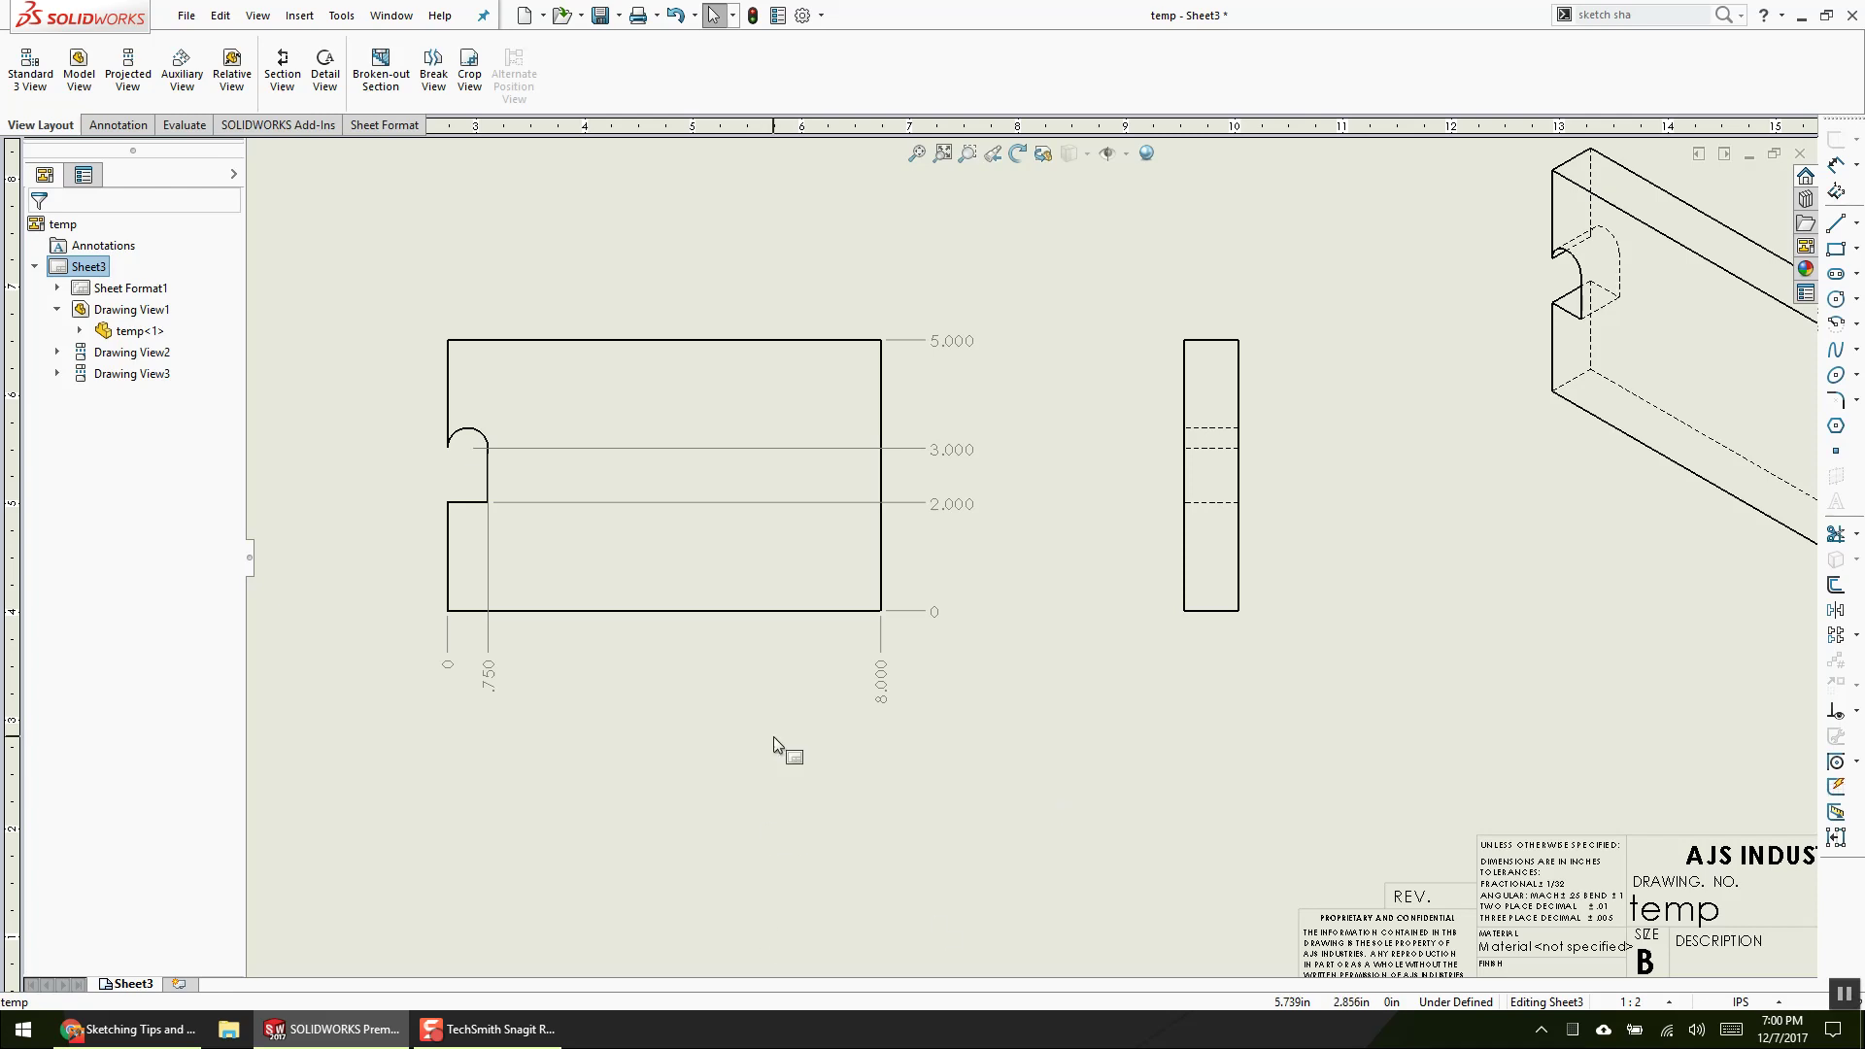
# Step: Delete all ordinate dimensions and add vertical ones from the front view's top edge to the notch's lower edge, arc centre and bottom edge
pyautogui.click(933, 620)
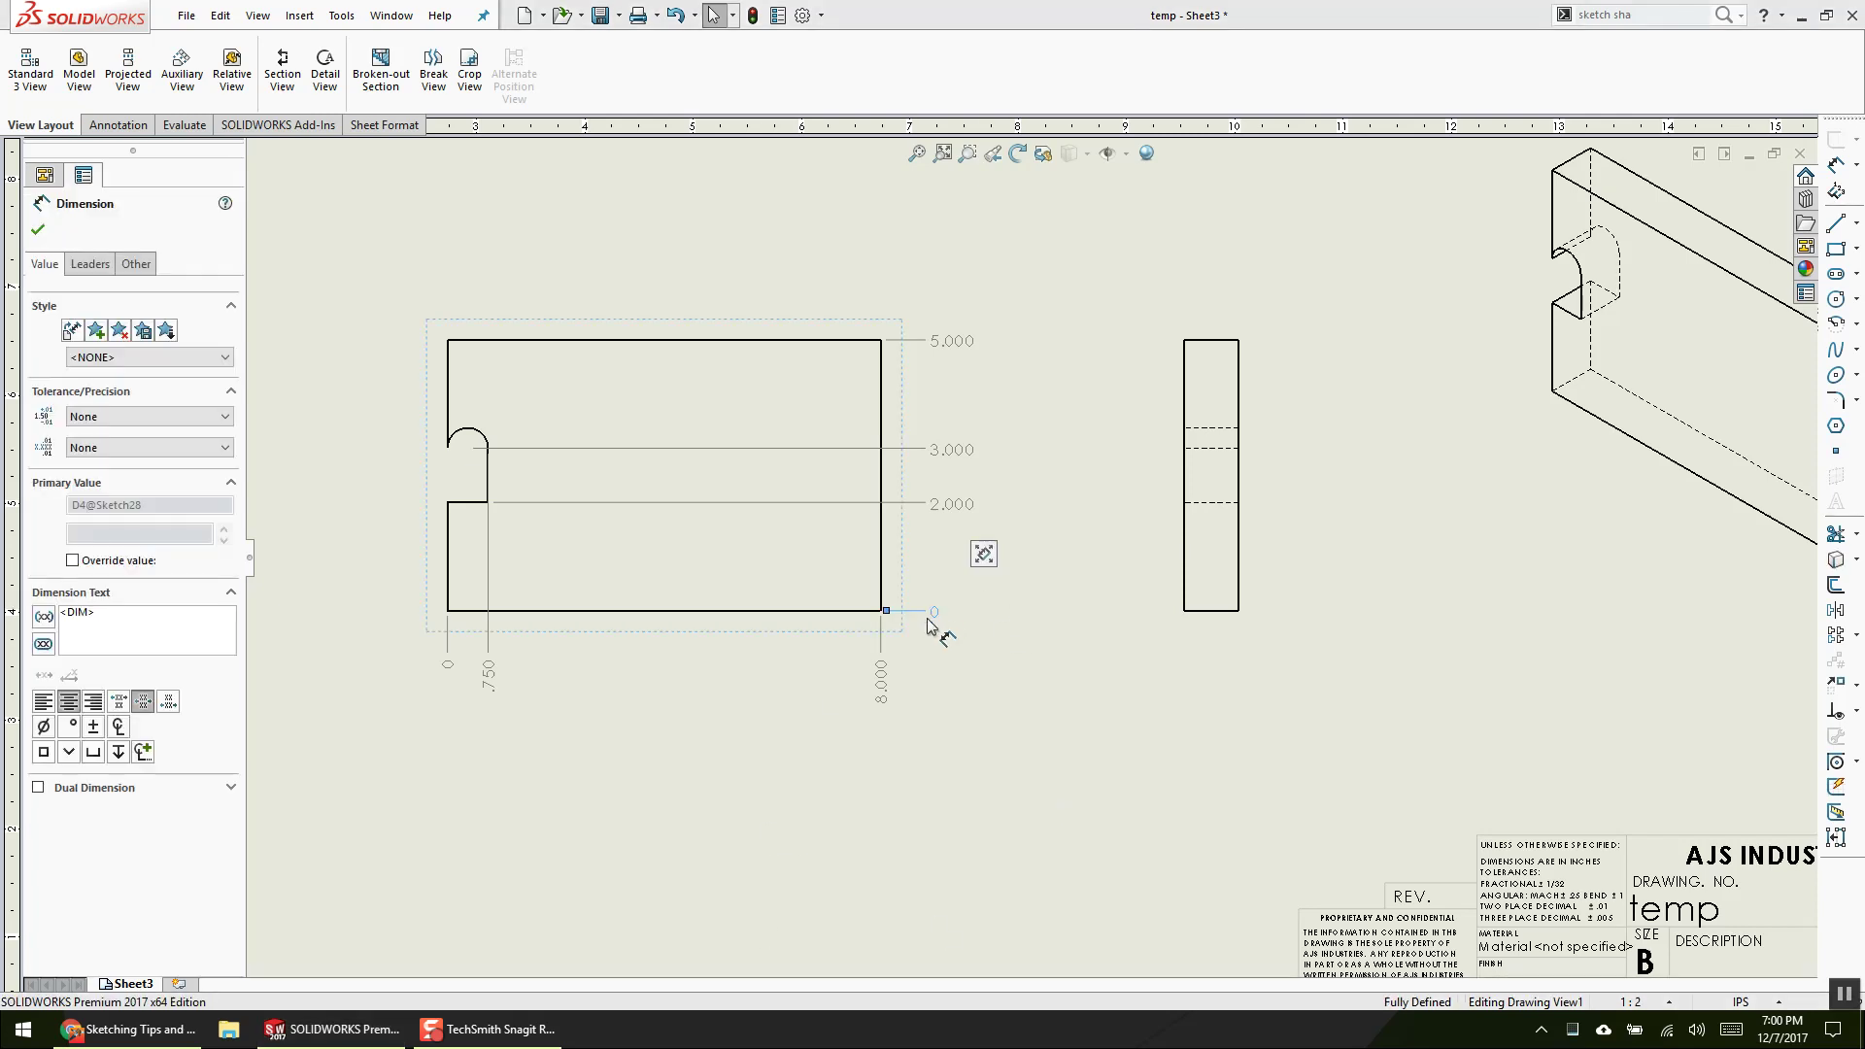
pyautogui.press('Delete')
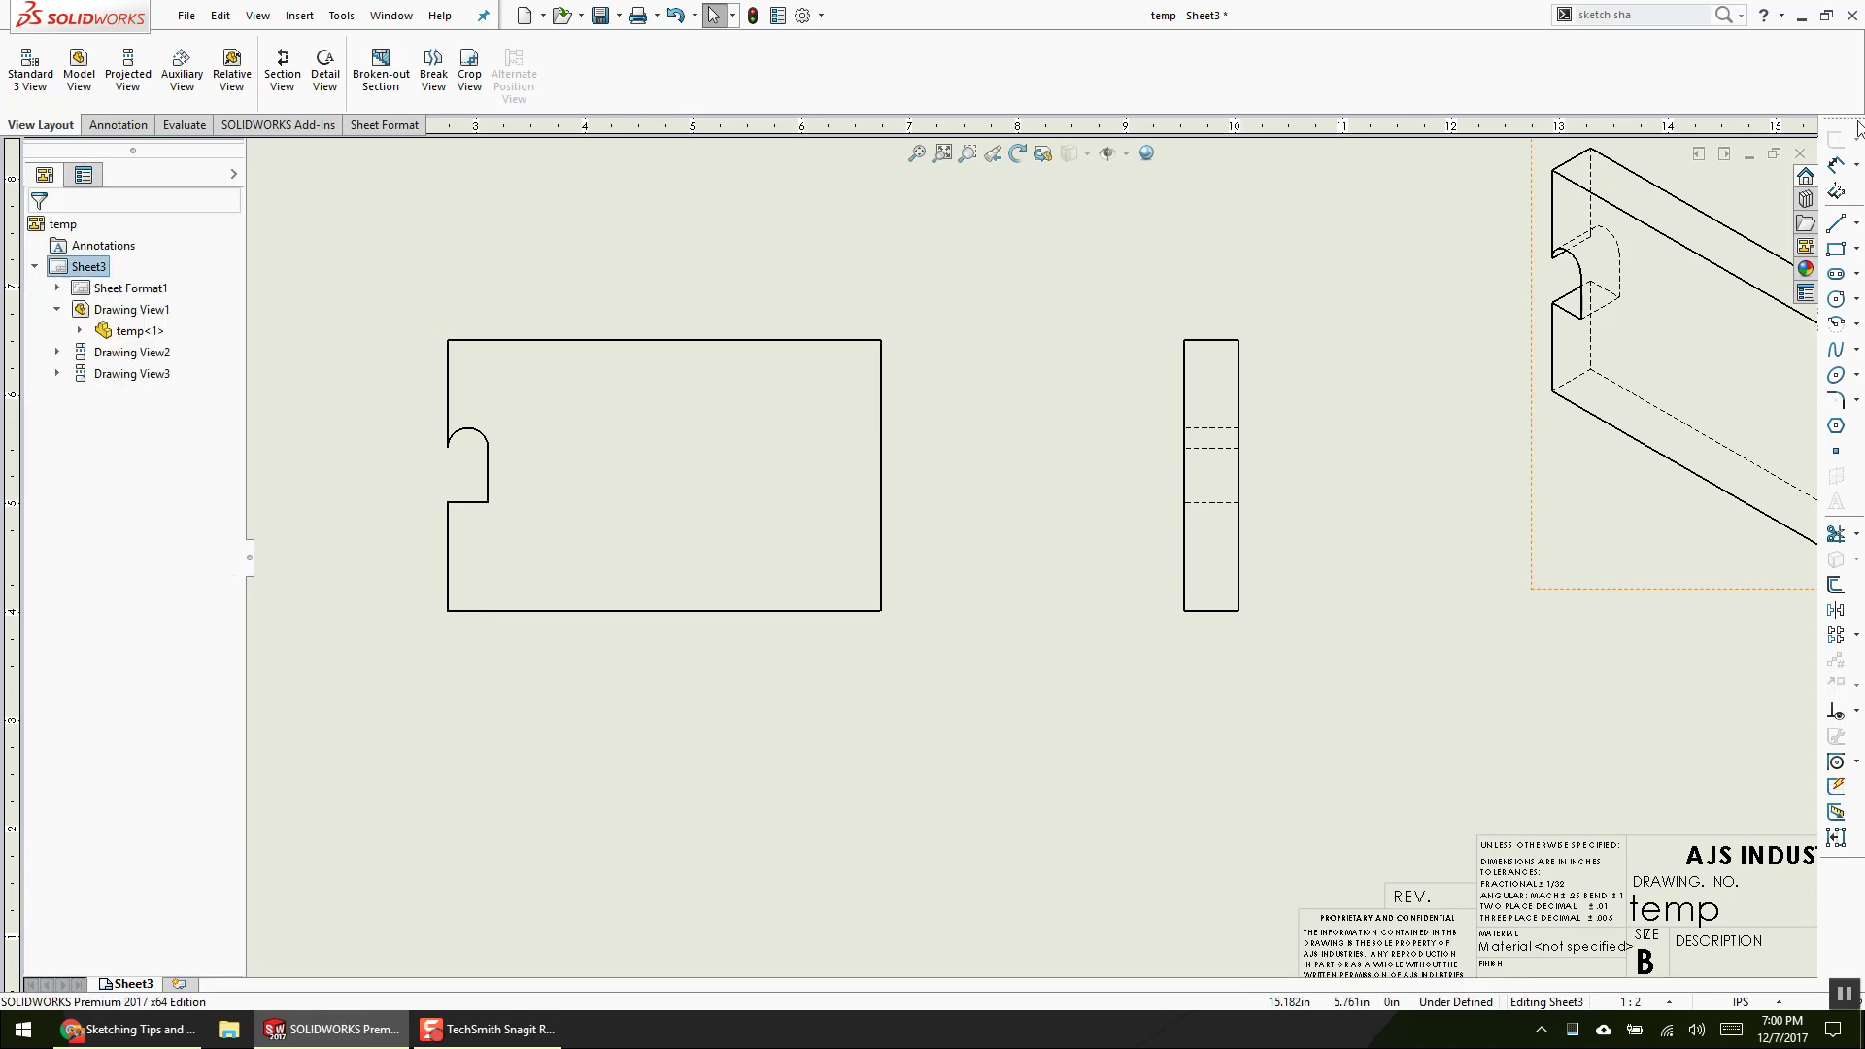
pyautogui.click(1837, 192)
pyautogui.click(589, 342)
pyautogui.click(442, 356)
pyautogui.click(479, 504)
pyautogui.click(464, 448)
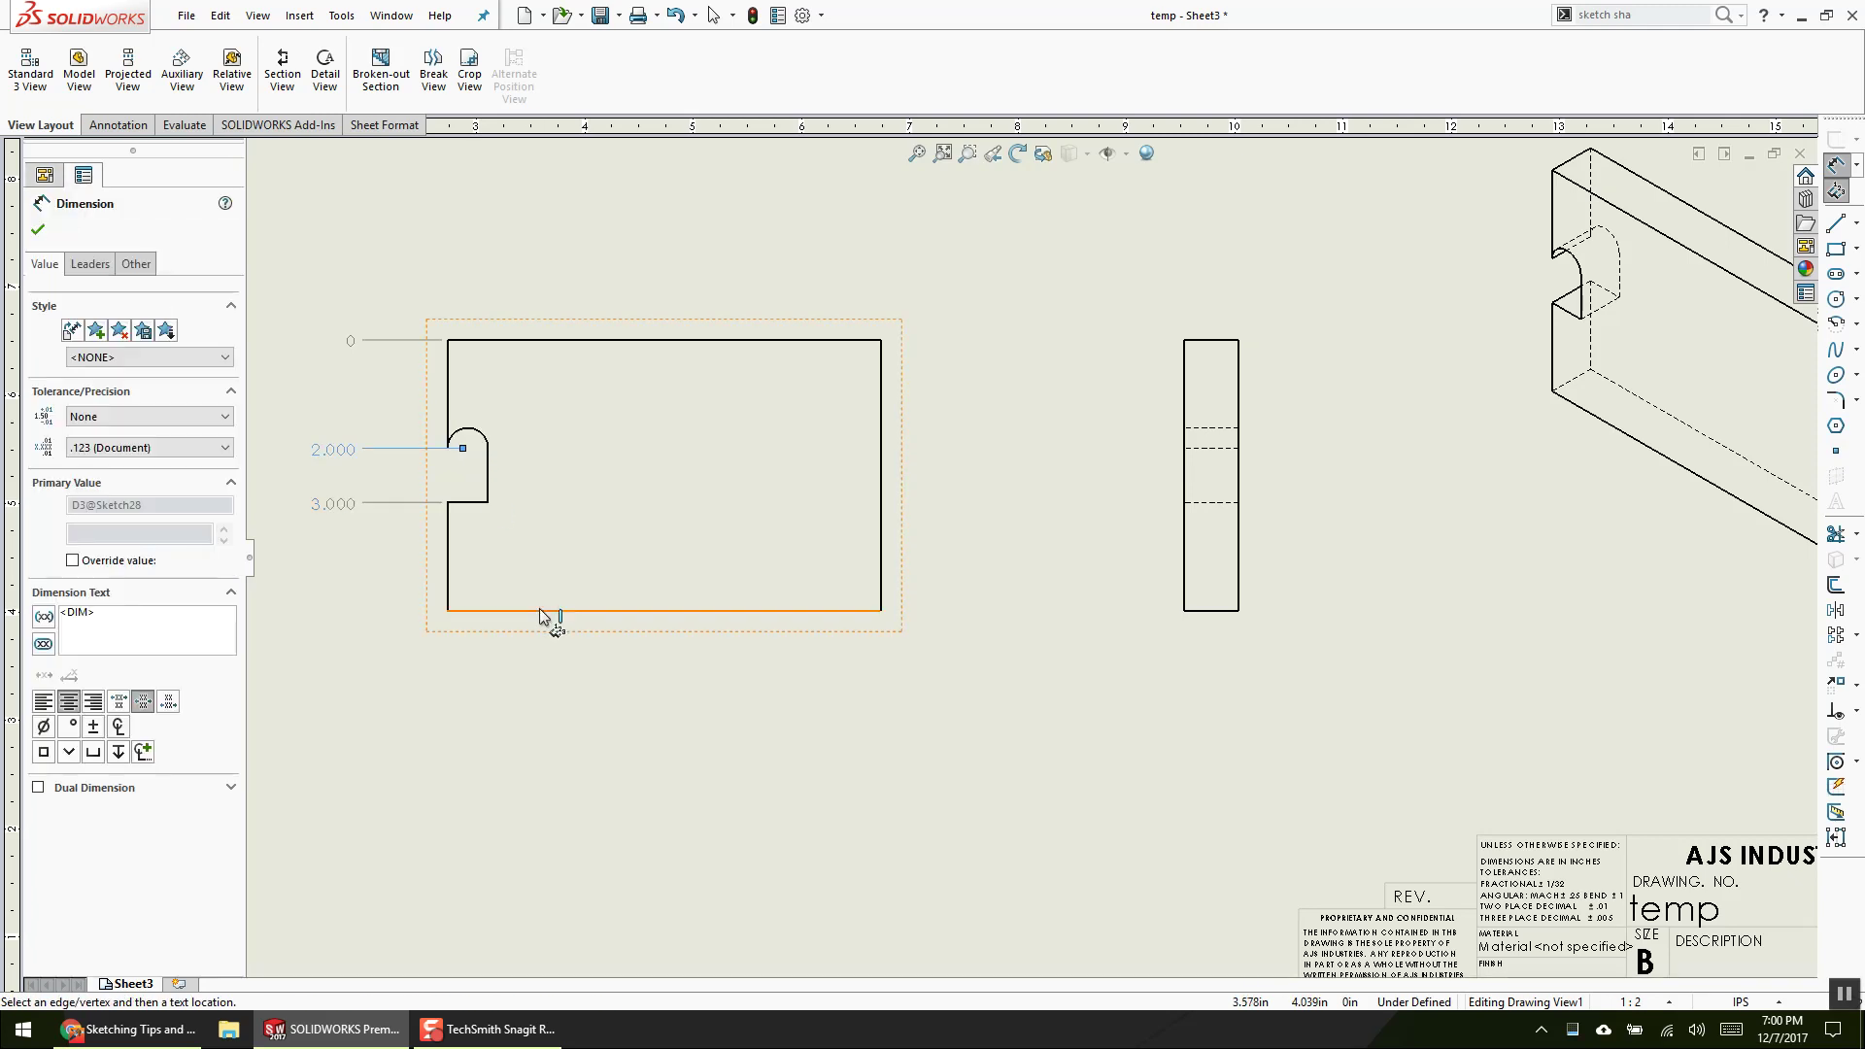
pyautogui.click(542, 610)
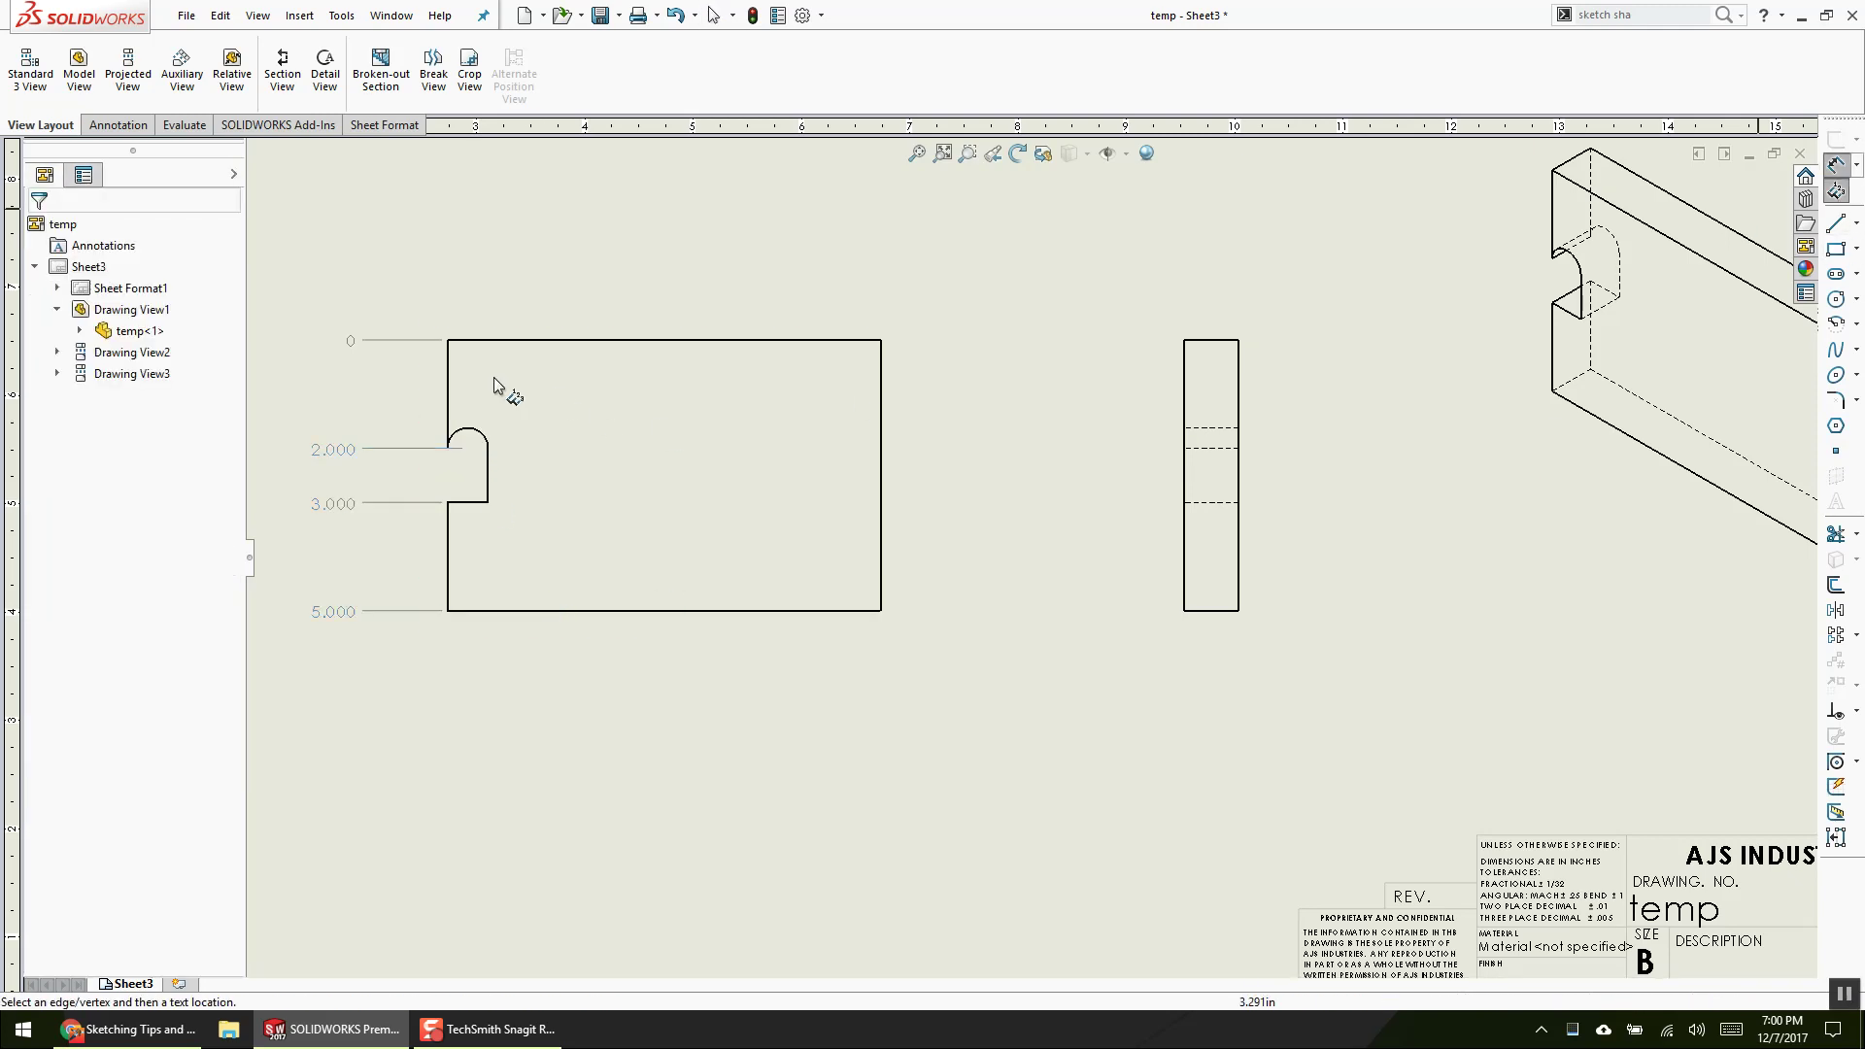
# Step: Add horizontal ordinate dimensions above the front view from its left edge to the notch's inner edge and the right edge
pyautogui.click(448, 395)
pyautogui.click(489, 464)
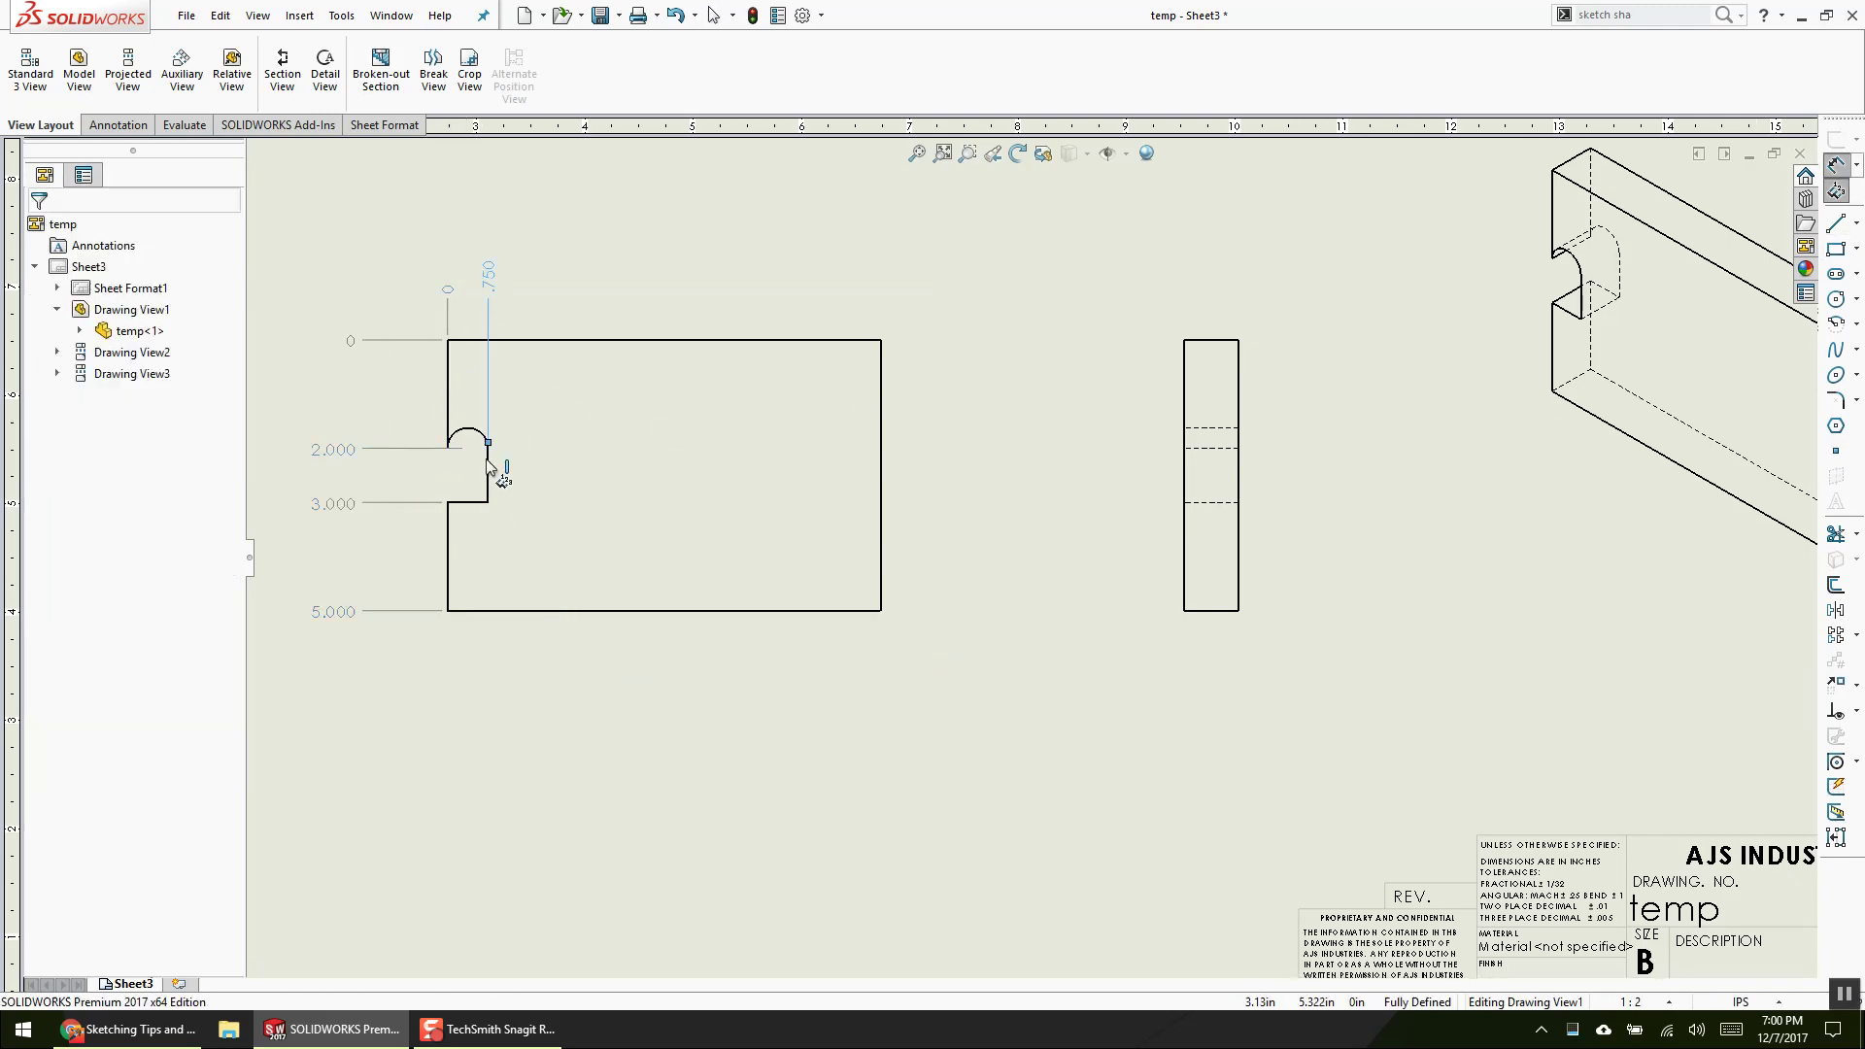
pyautogui.click(882, 573)
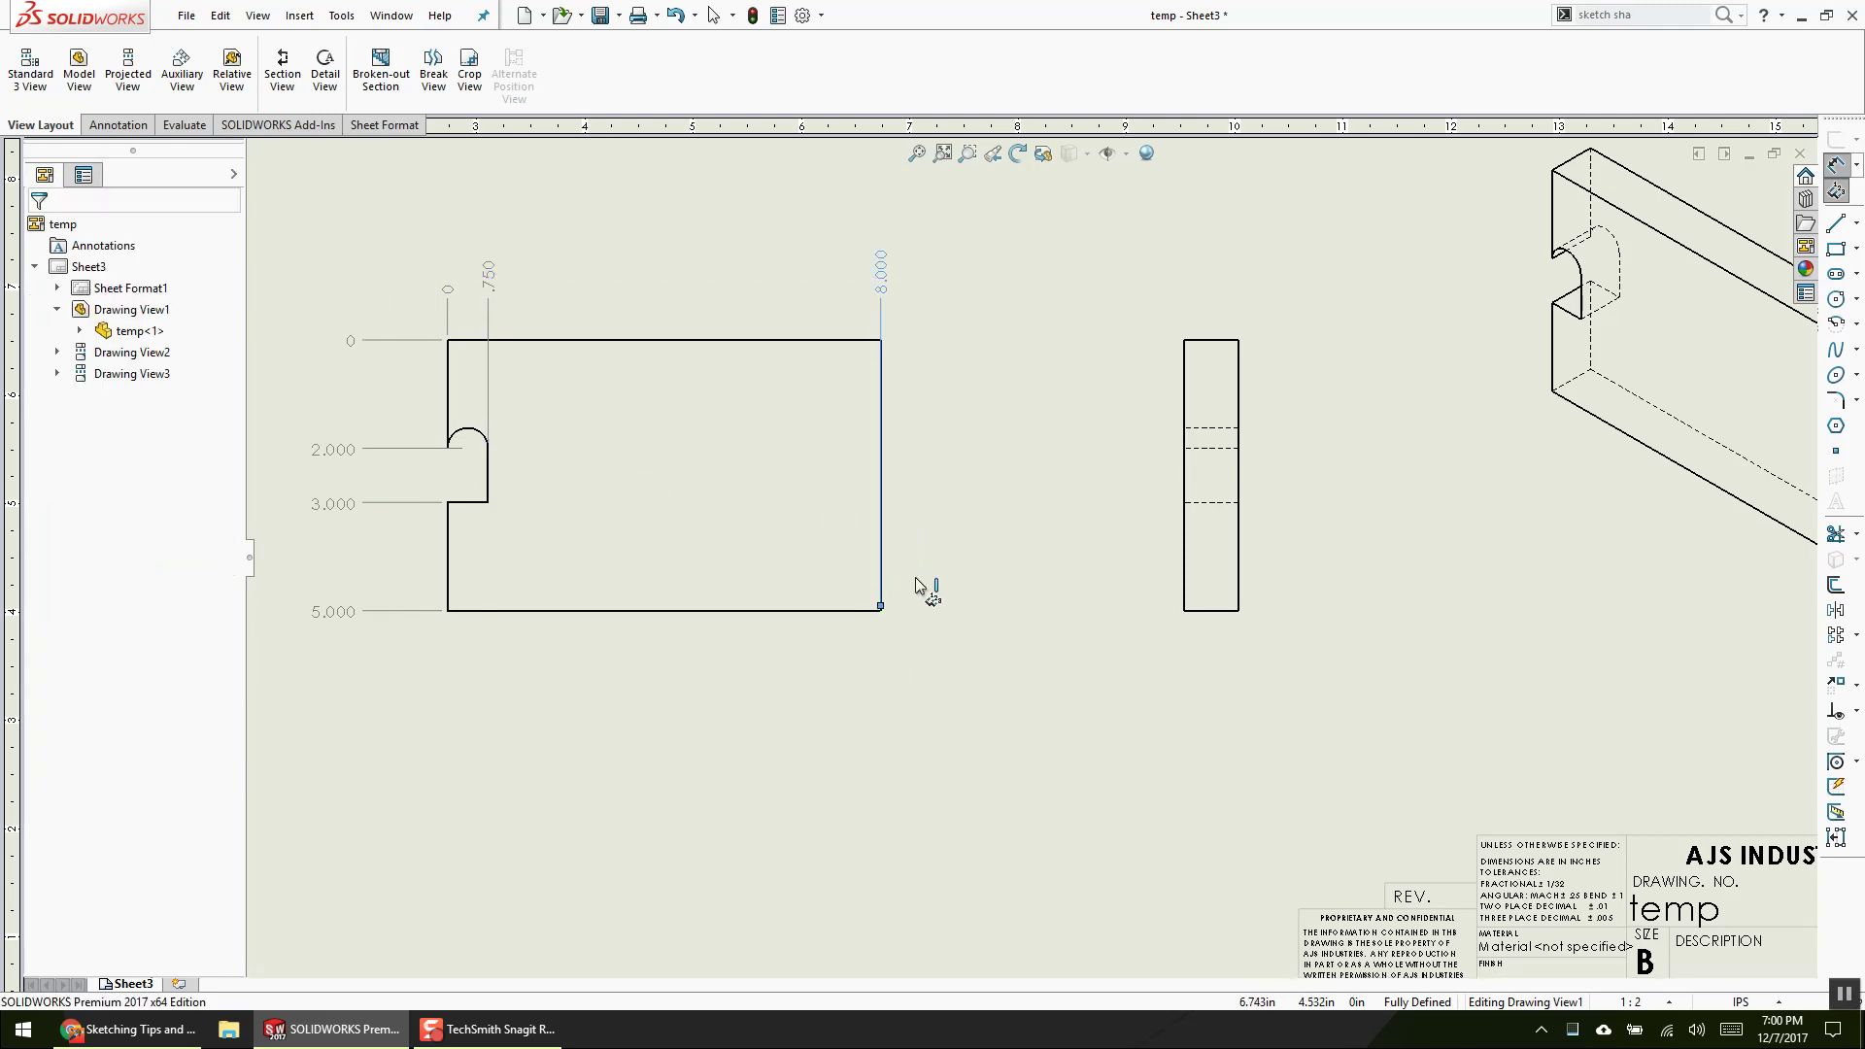
pyautogui.press('Escape')
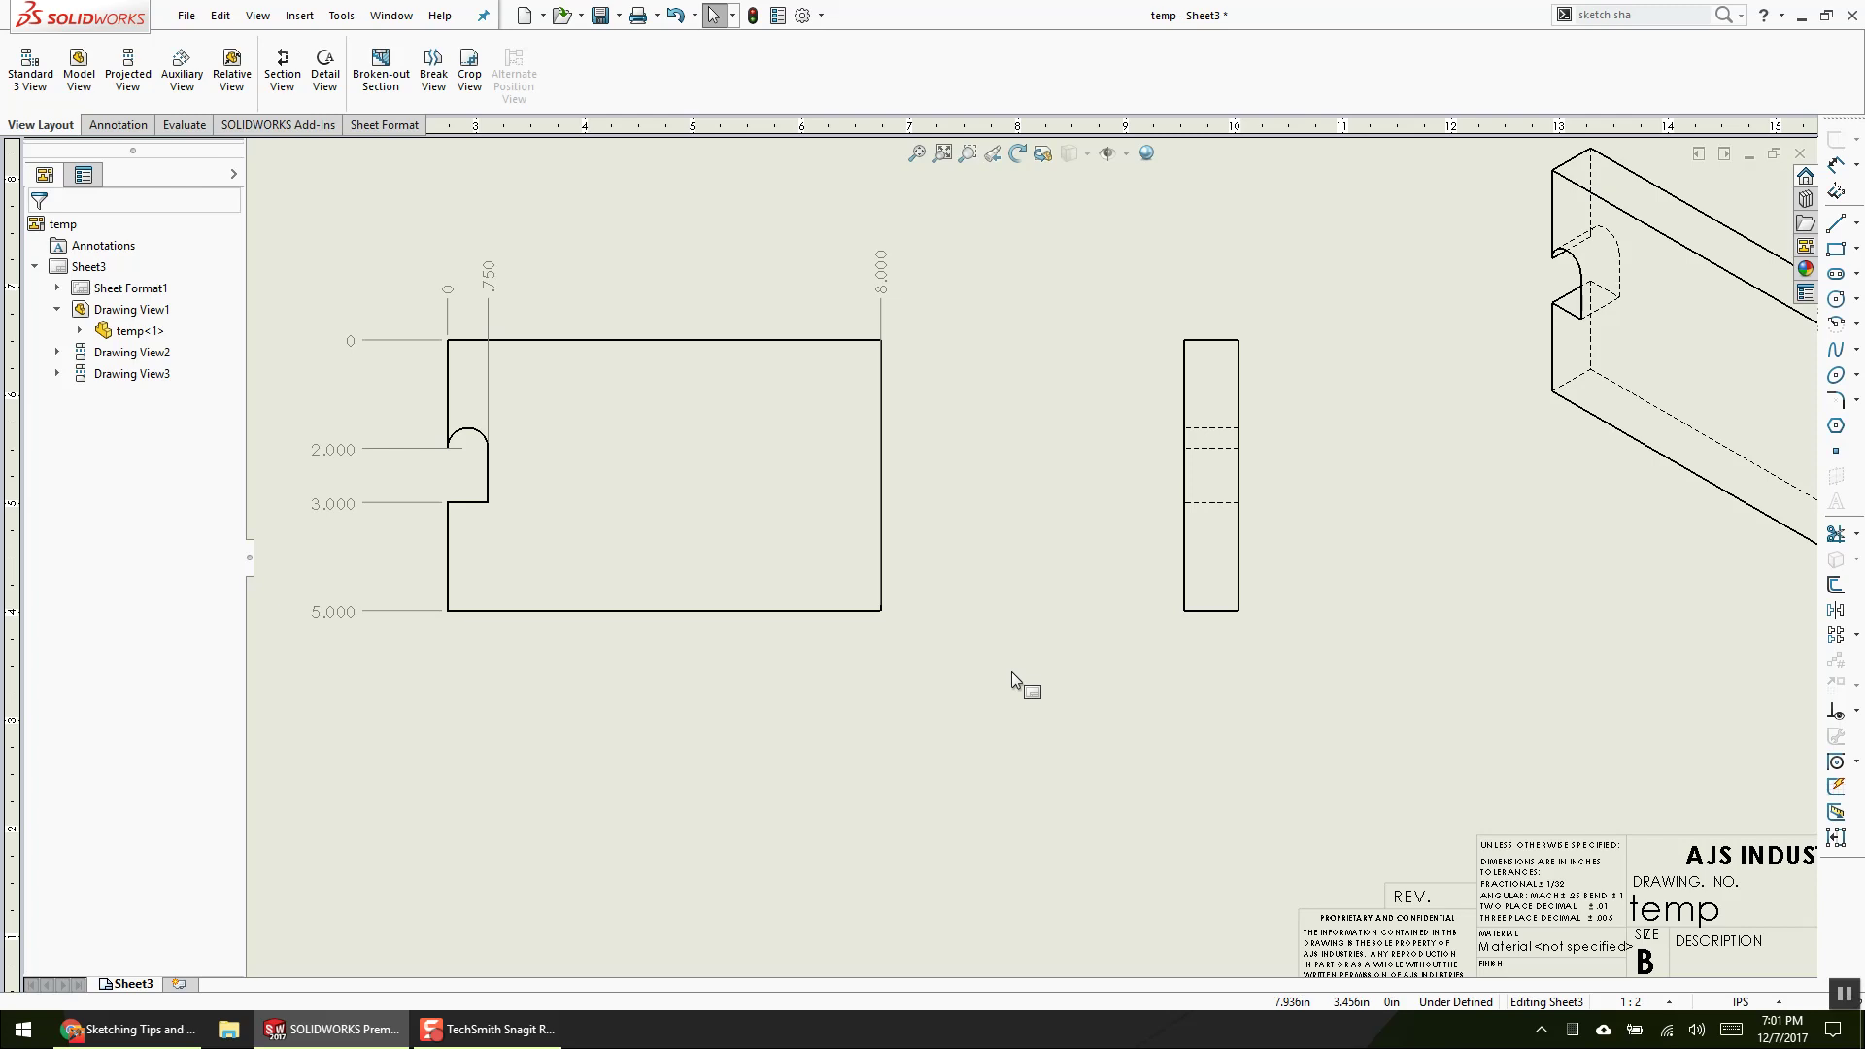
# Step: Fit the whole drawing sheet in view and switch to the Sketching Tips slide presentation in Chrome
pyautogui.press('f')
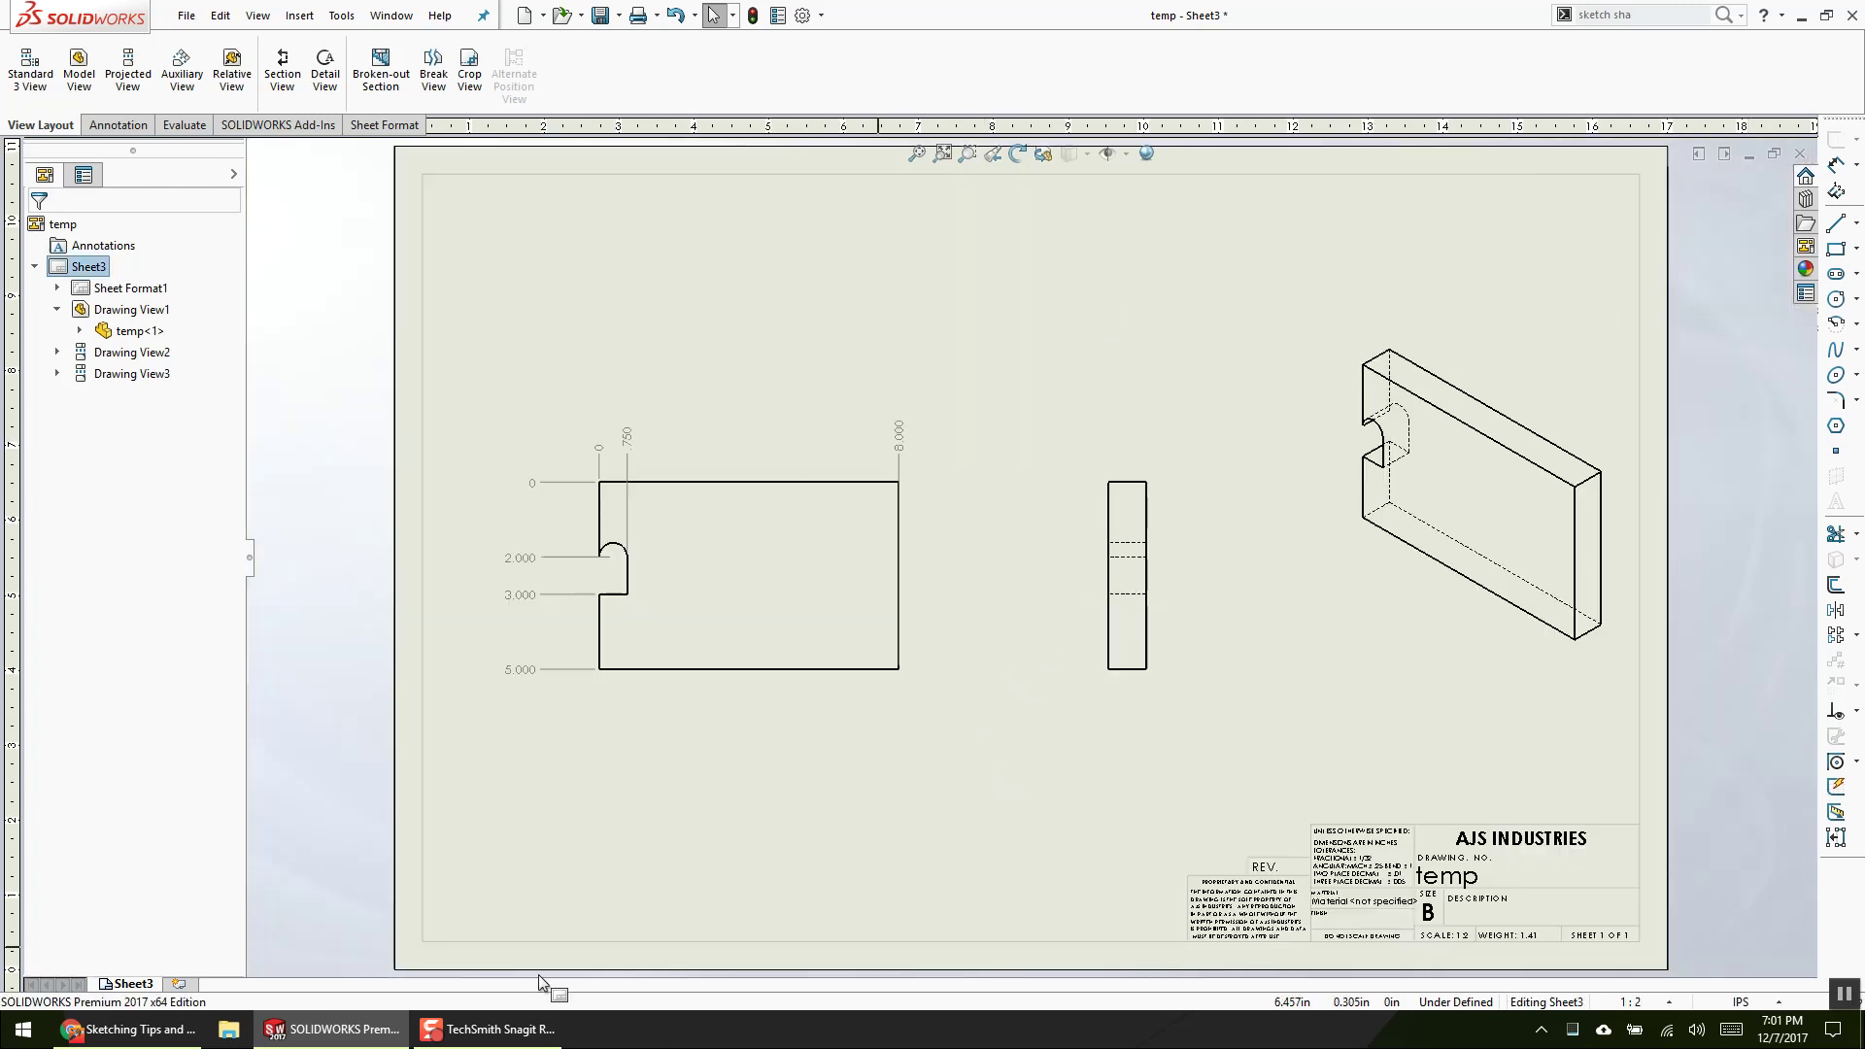
pyautogui.click(202, 1034)
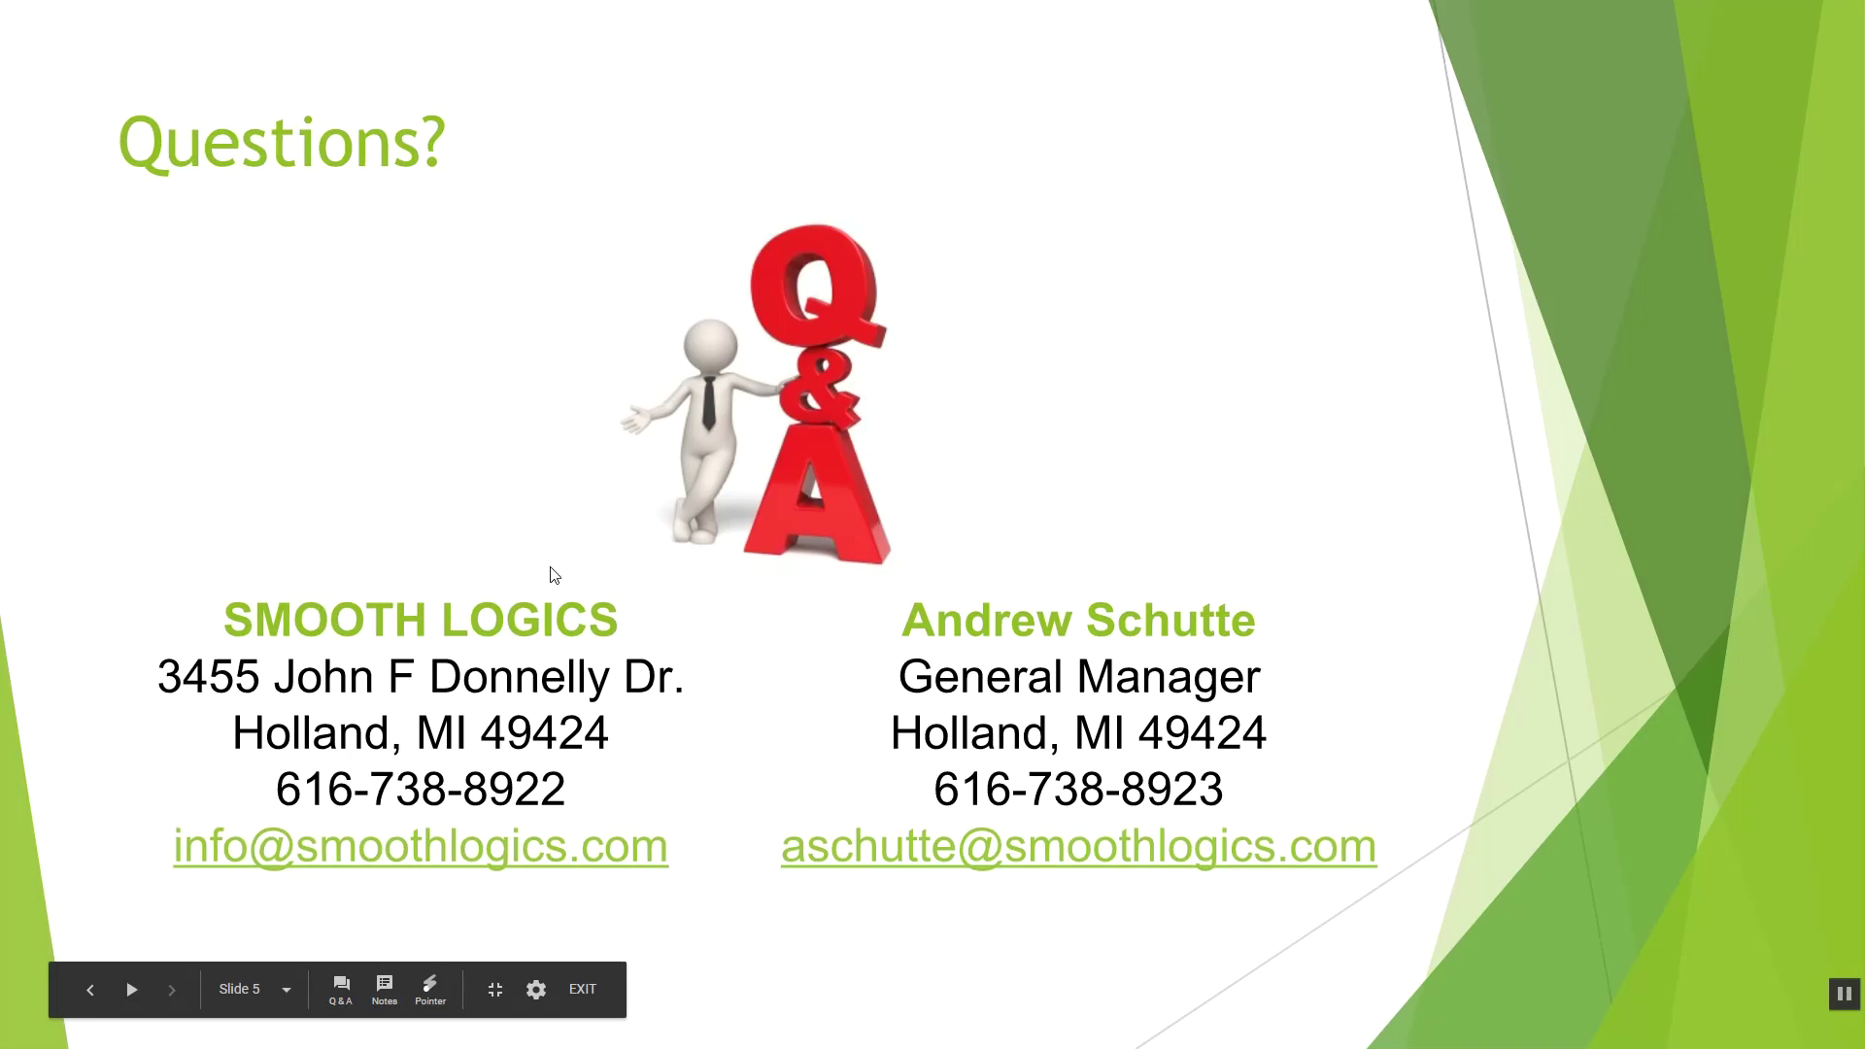